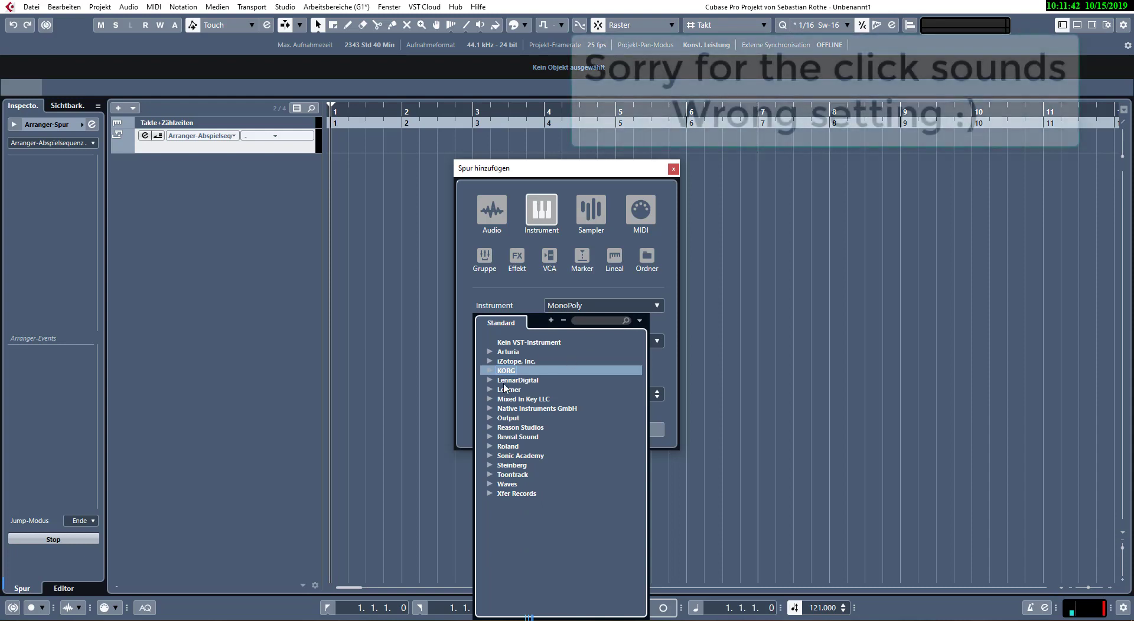
- Add an instrument track with LennarDigital's Sylenth1 and reposition the synth's window over the project area
left_click(489, 381)
left_click(507, 390)
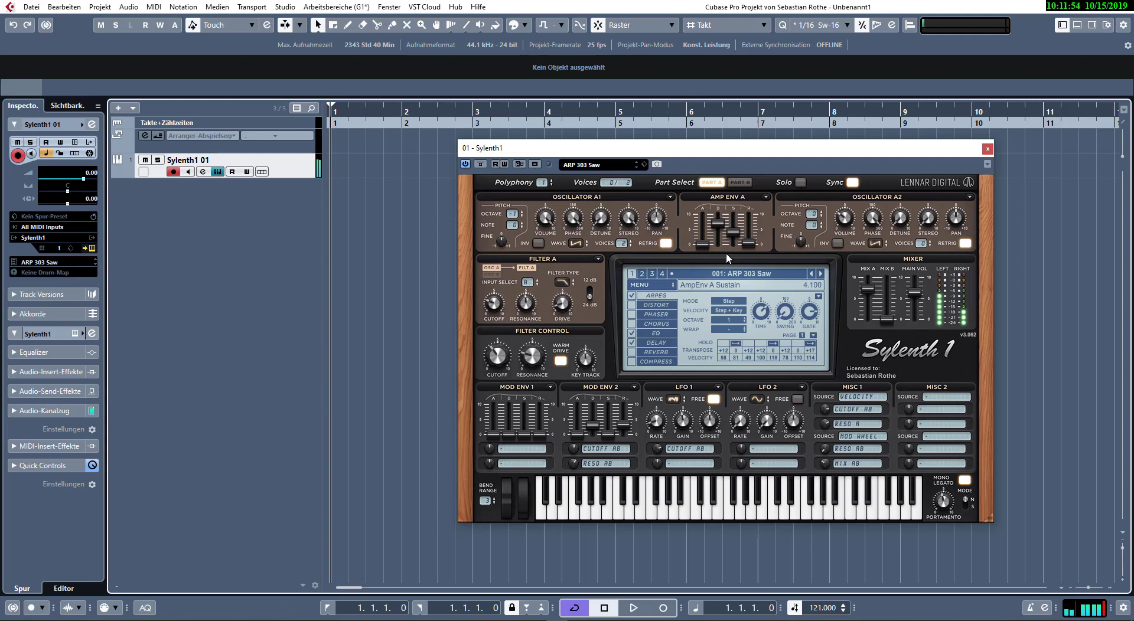
left_click_drag(732, 153, 648, 140)
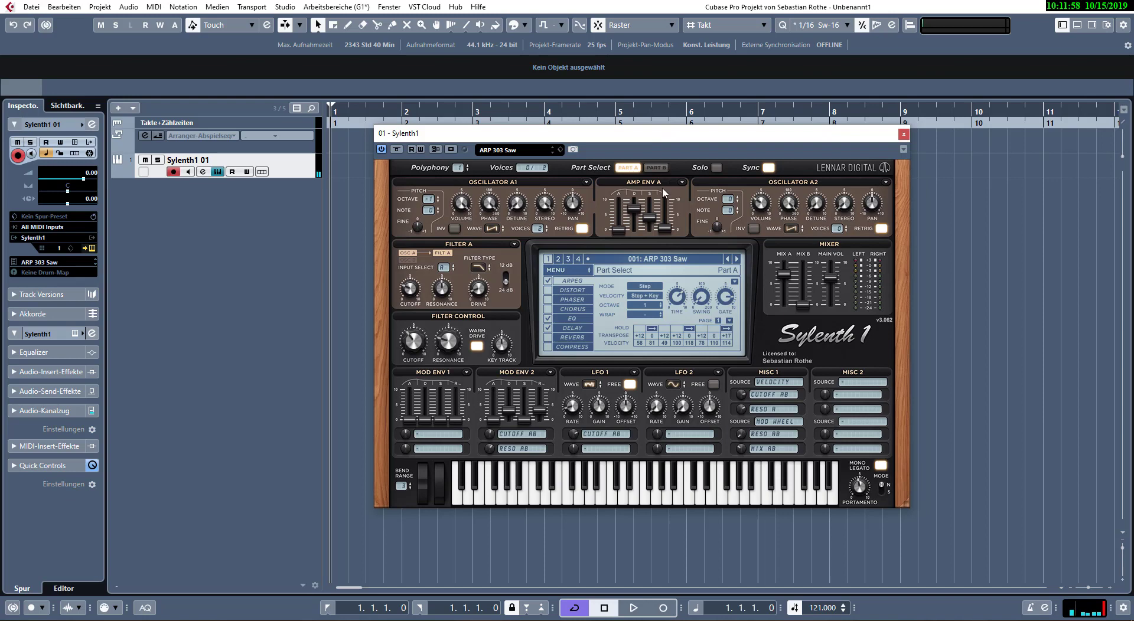
- Load the custom bank 5 Pin Media House Of Sylenth into Sylenth1
left_click(564, 270)
mouse_move(632, 307)
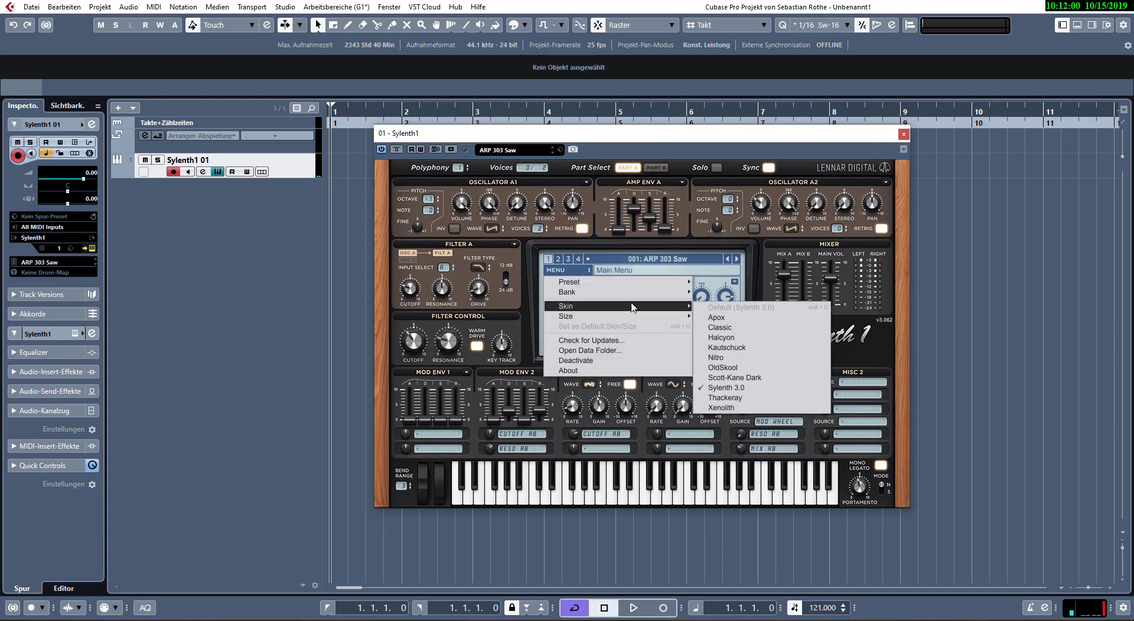
mouse_move(786, 303)
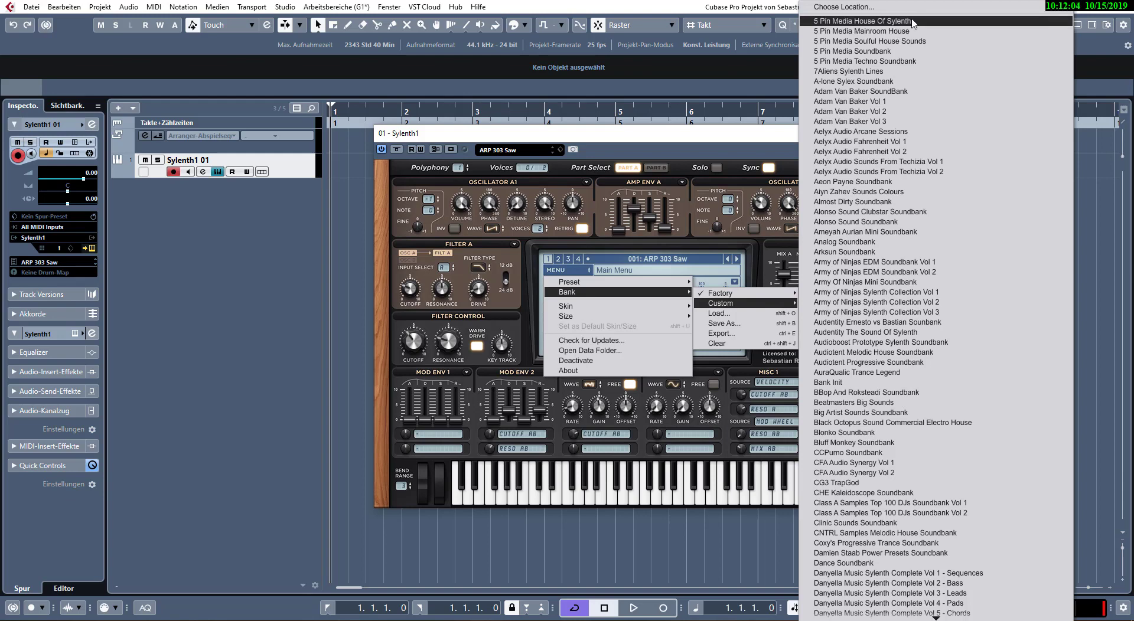
left_click(935, 21)
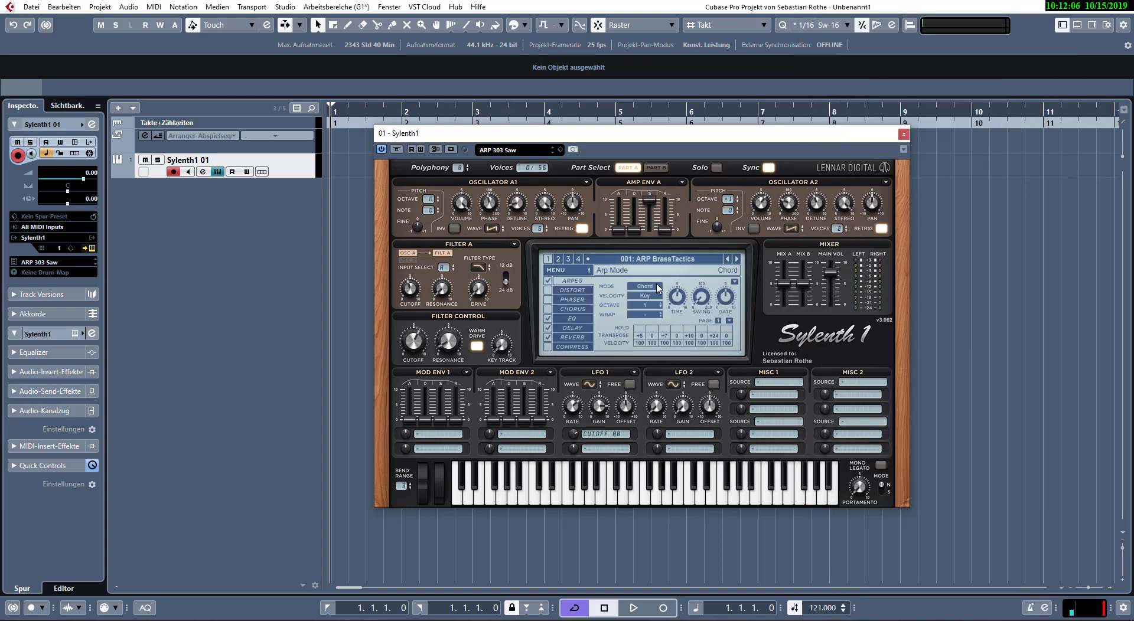
- Audition the bank's presets from 002: ARP DeciSub onwards and settle on 010: BS DoMeASolid
left_click(685, 258)
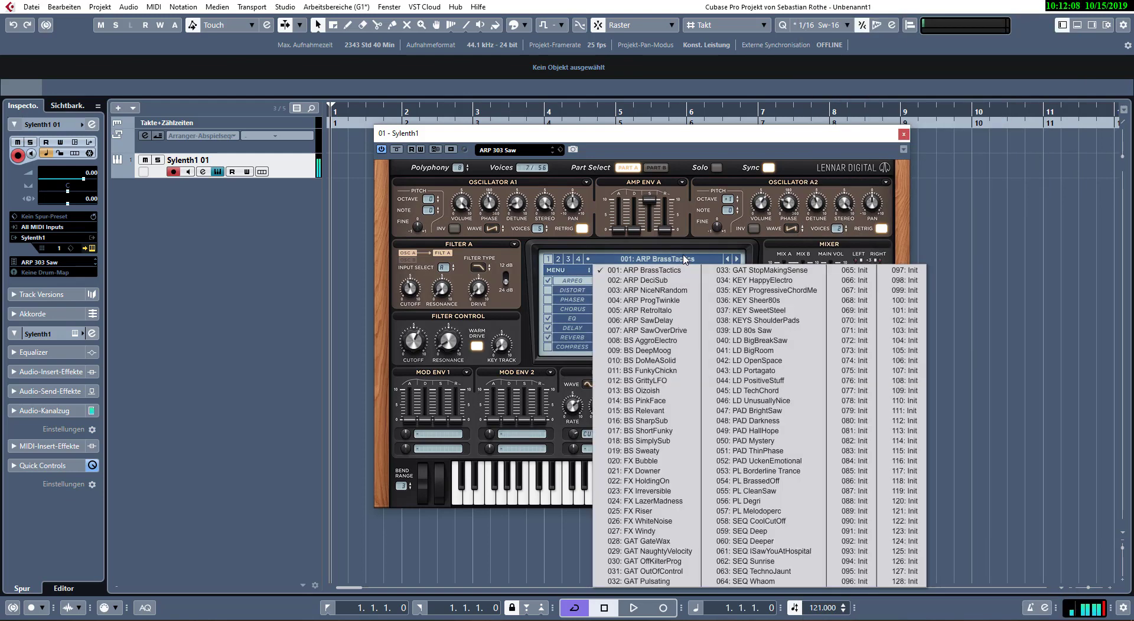
left_click(668, 281)
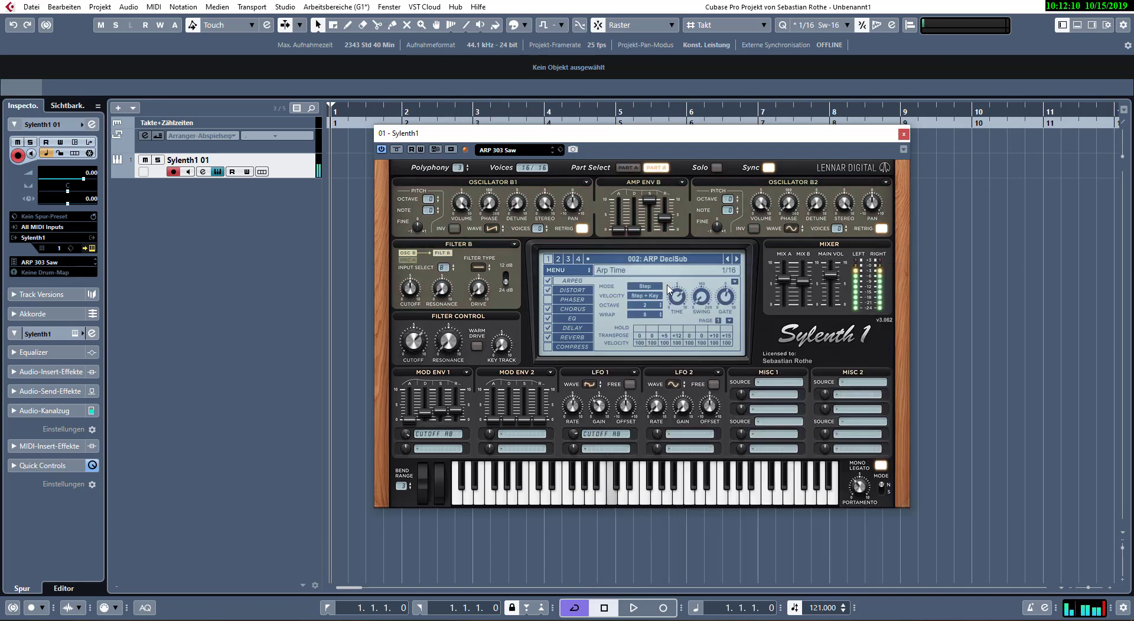
left_click(737, 264)
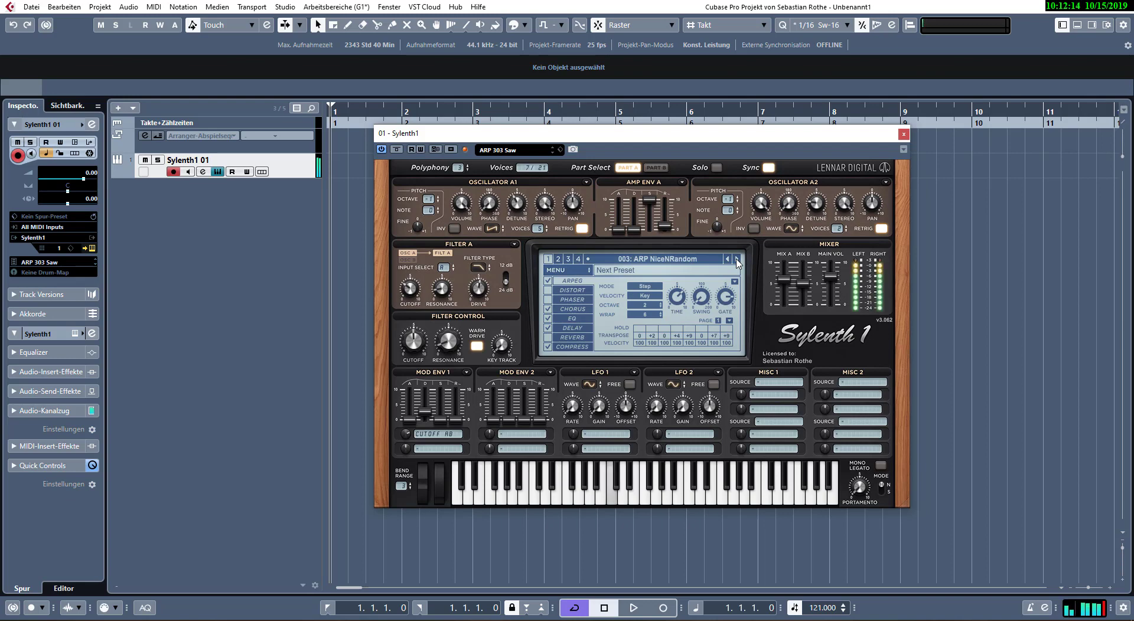
left_click(737, 263)
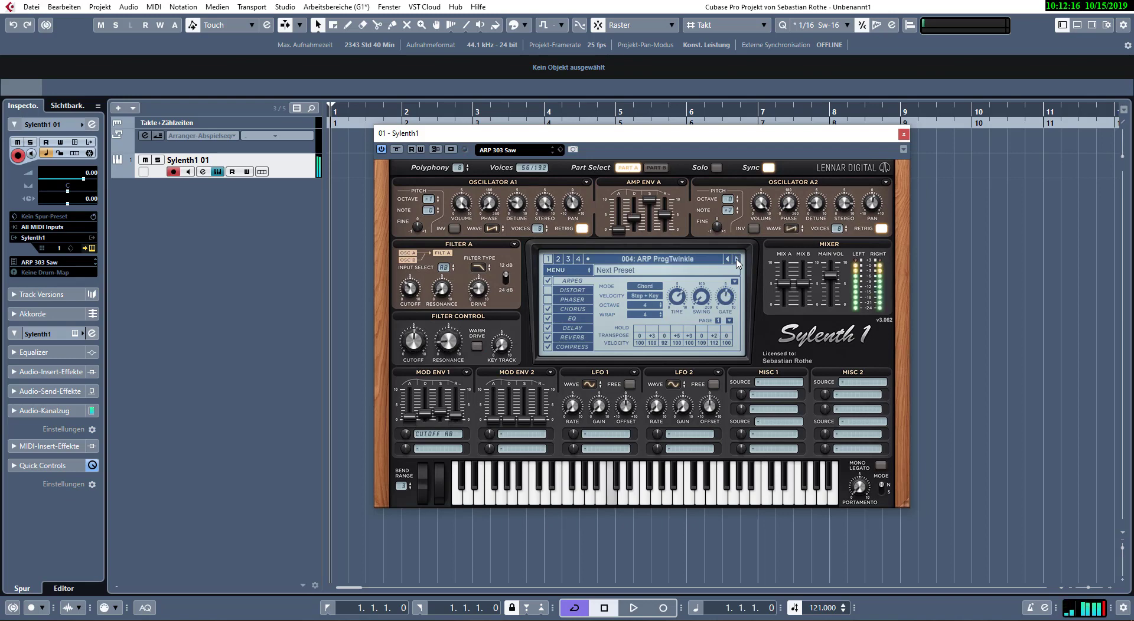
left_click(737, 264)
left_click(737, 263)
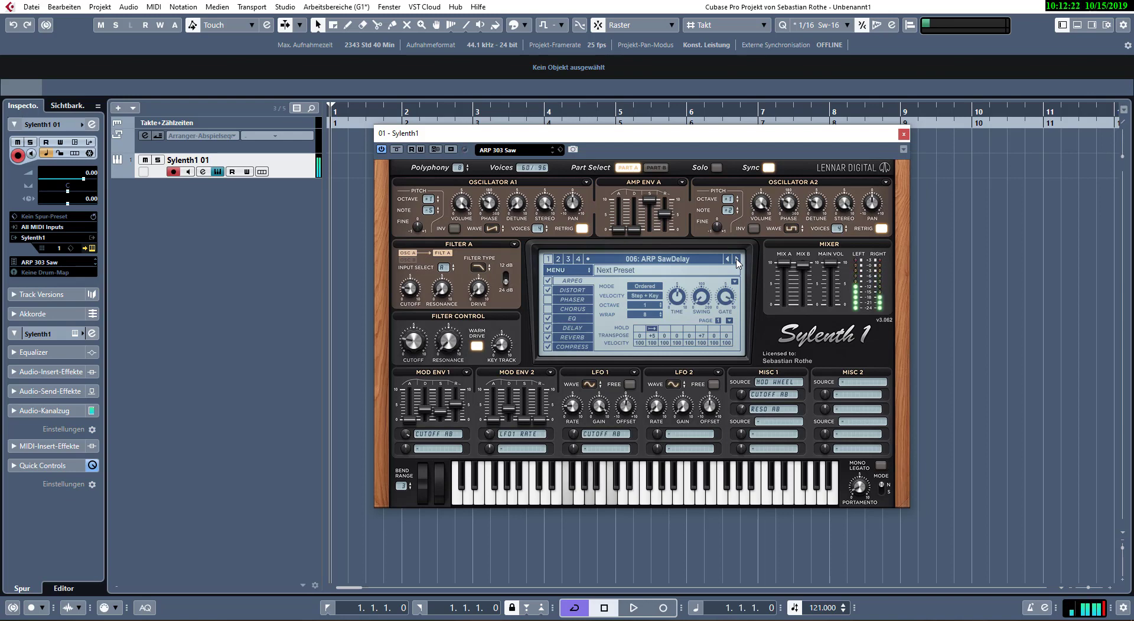
left_click(737, 263)
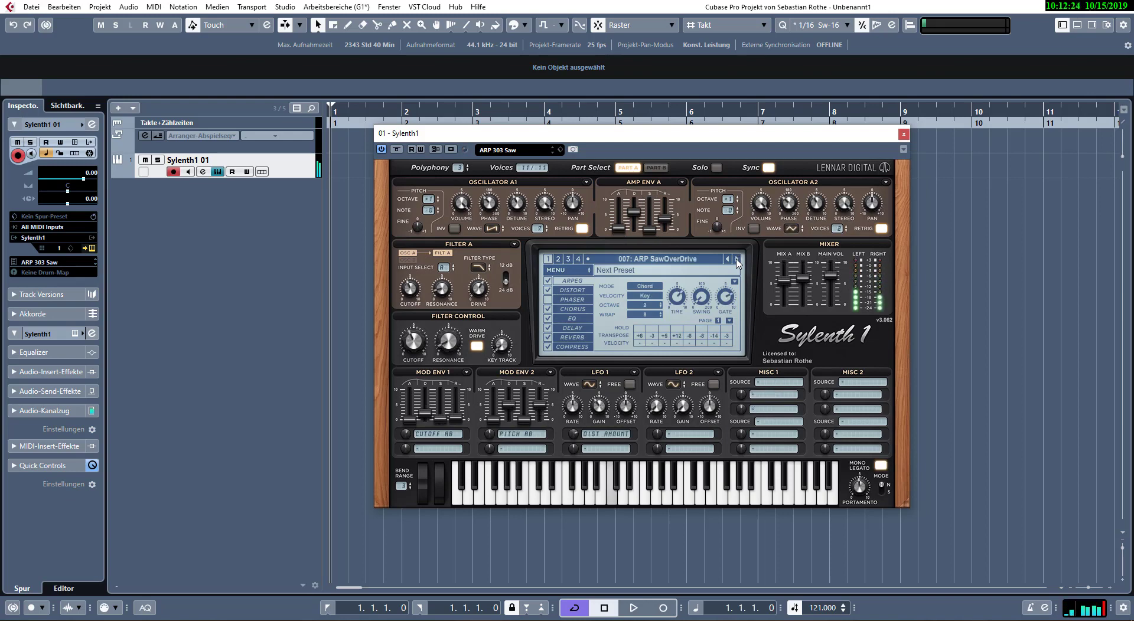
left_click(737, 264)
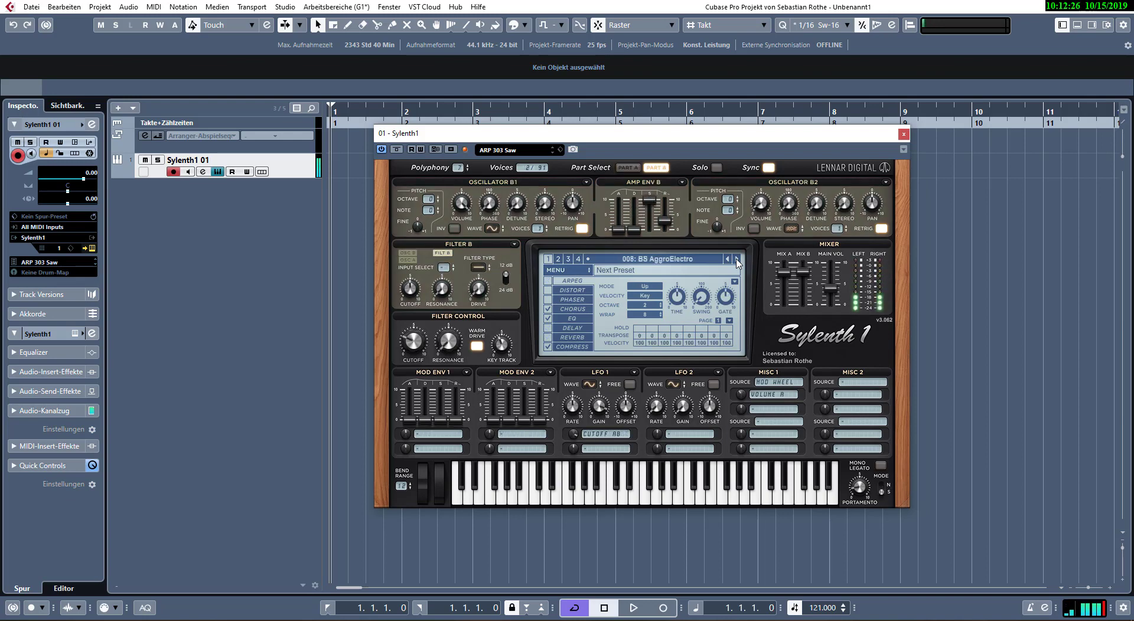
left_click(737, 264)
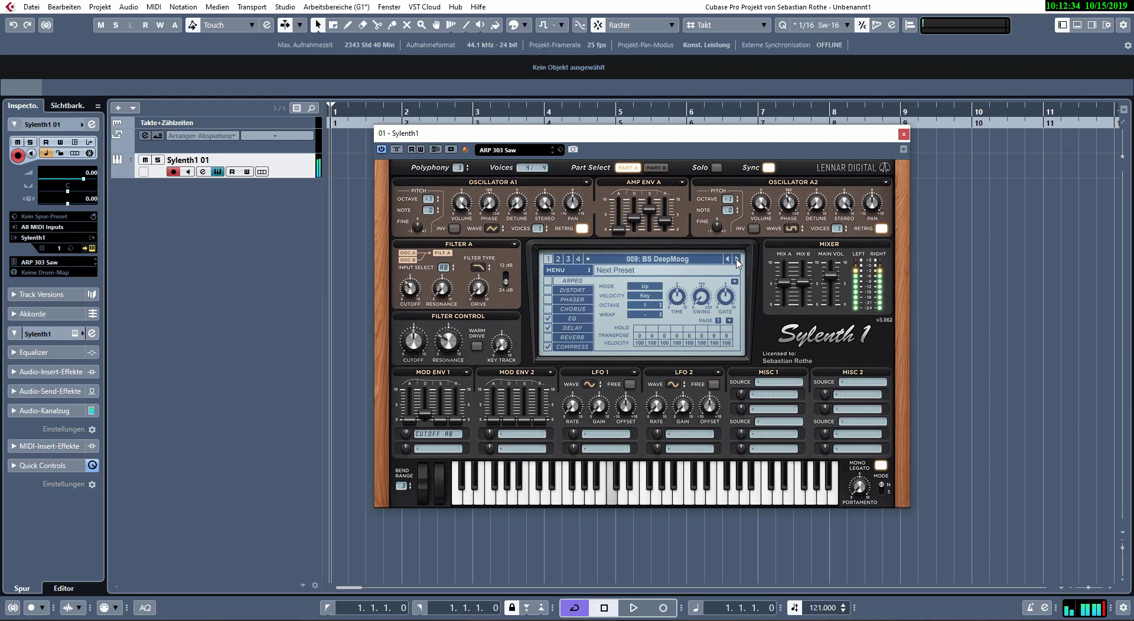
left_click(737, 263)
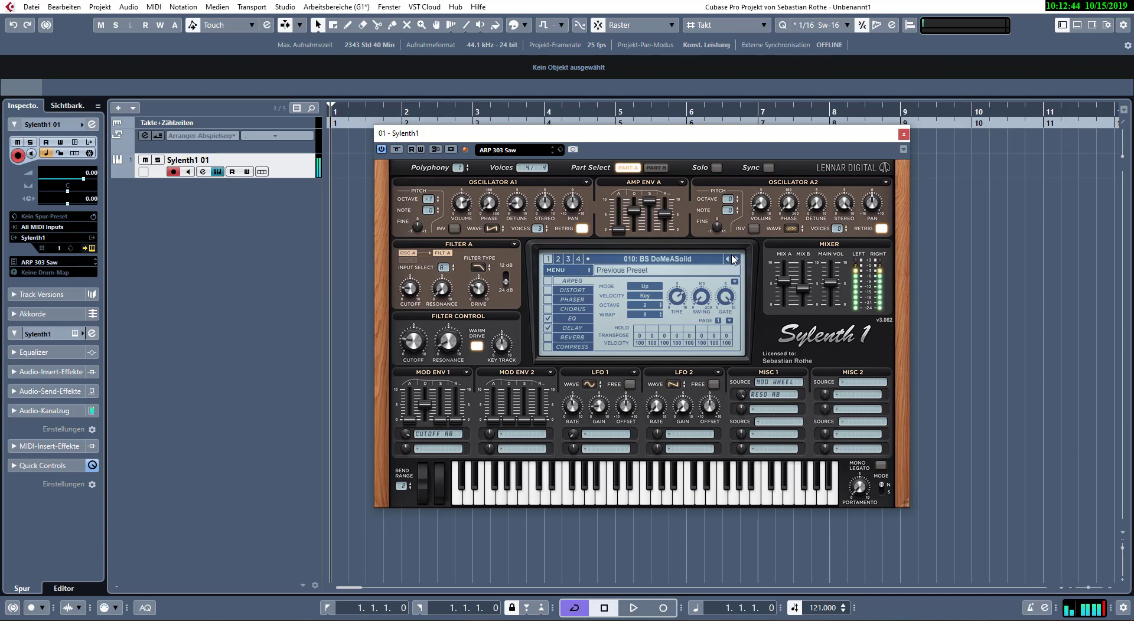
- Close the synth window and rename the Sylenth1 track to Bass
left_click(904, 135)
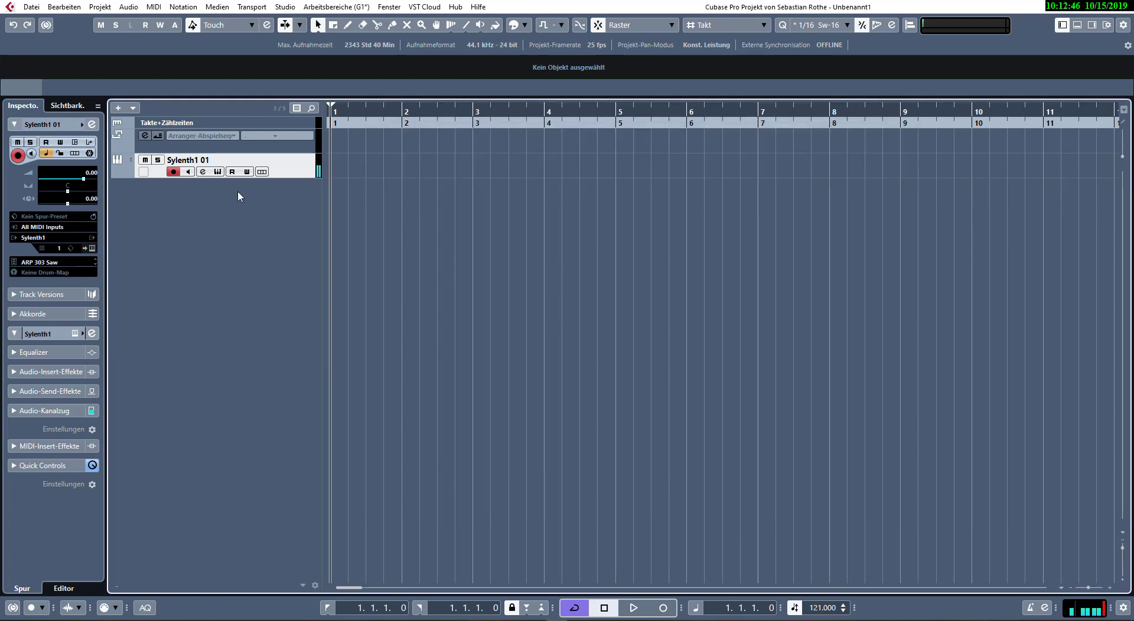
double_click(187, 160)
type("Bass")
key("Return")
- Add a second Sylenth1 instrument track and load the custom bank 7Aliens Sylenth Lines into it
double_click(276, 206)
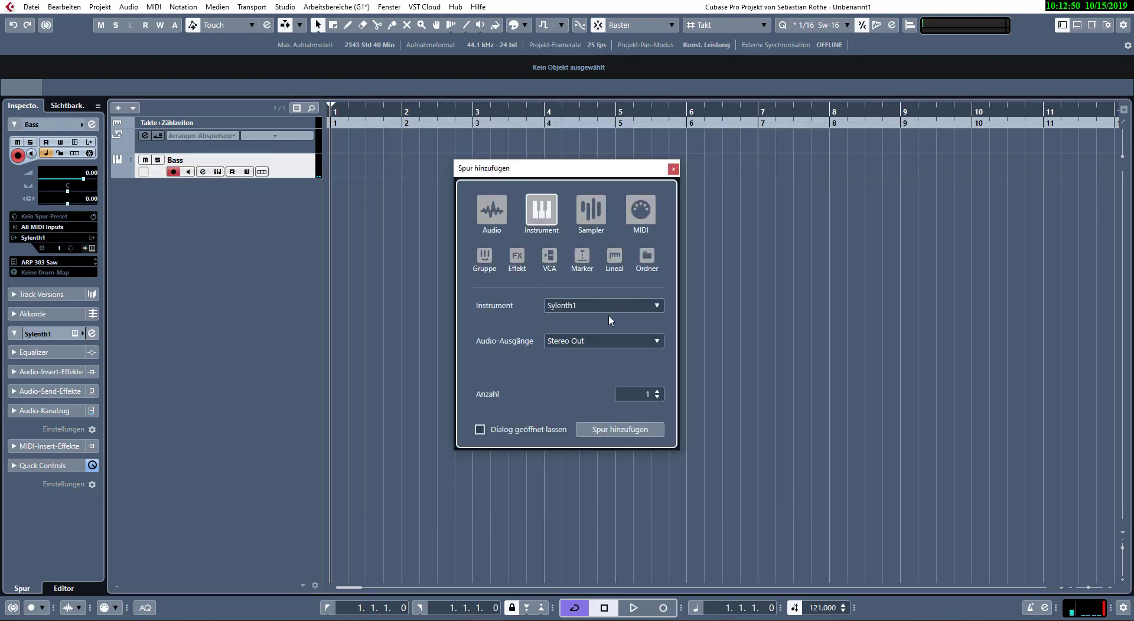
left_click(603, 429)
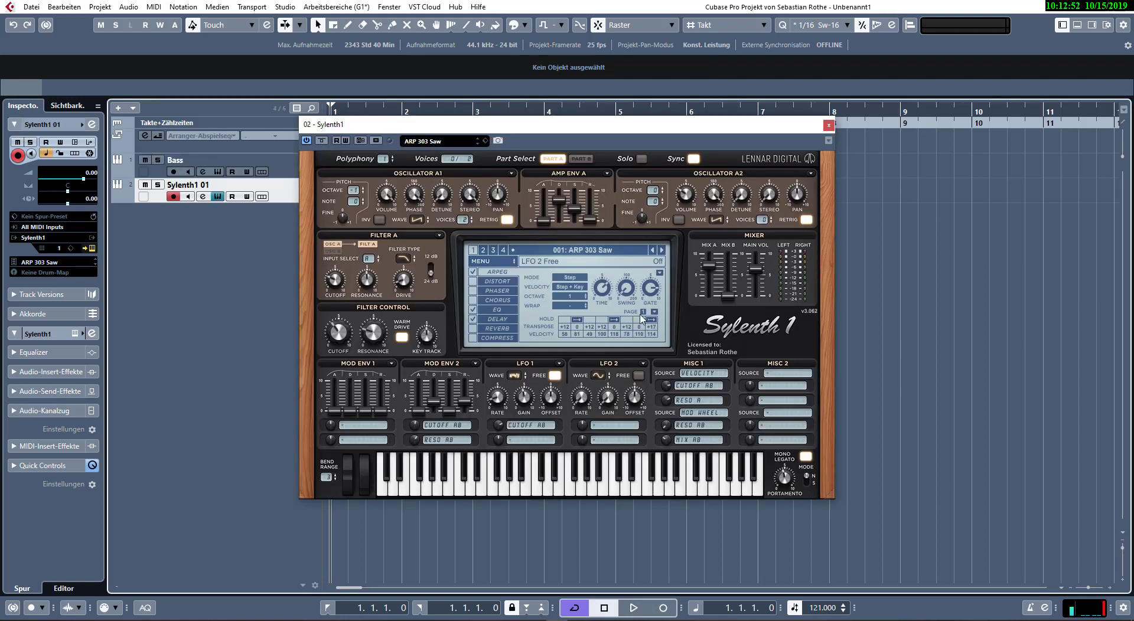
left_click(492, 261)
mouse_move(532, 283)
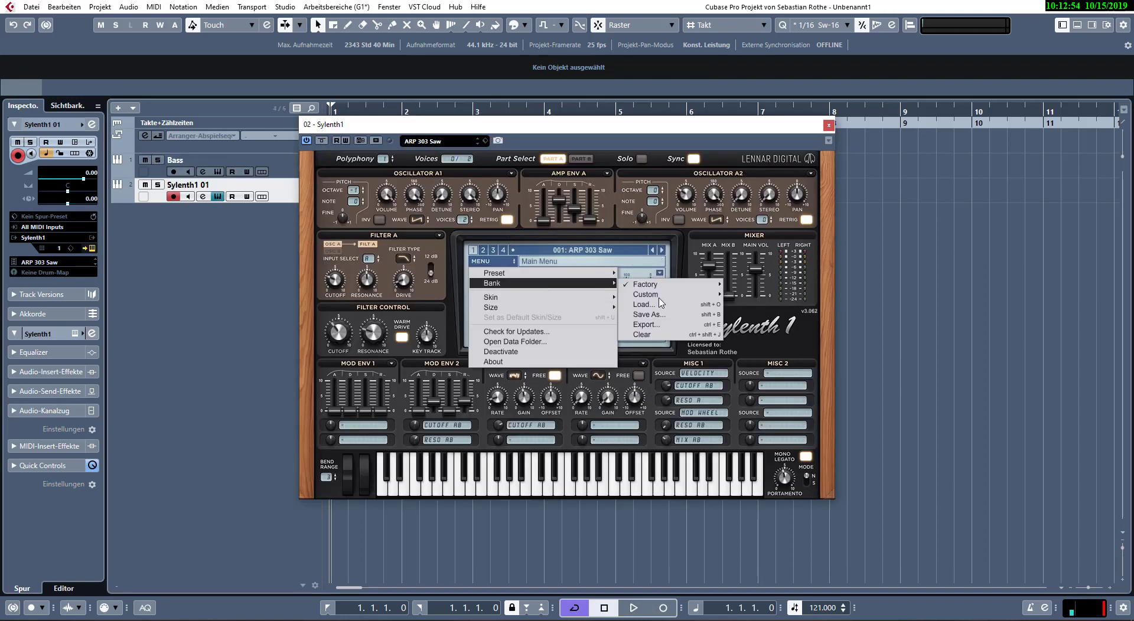
mouse_move(676, 294)
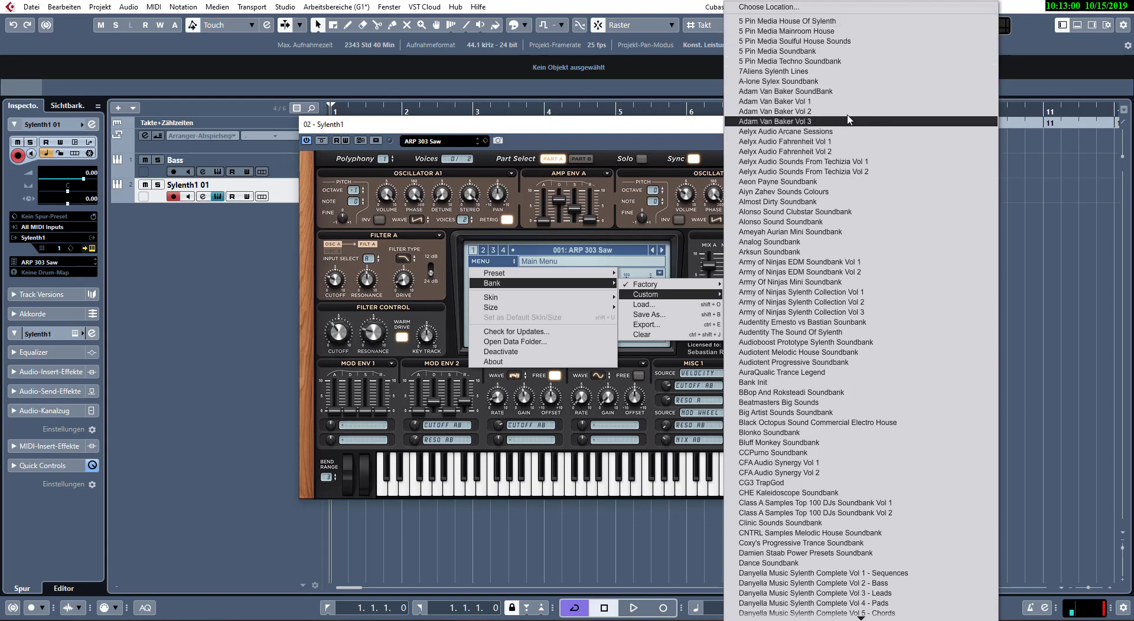
left_click(779, 72)
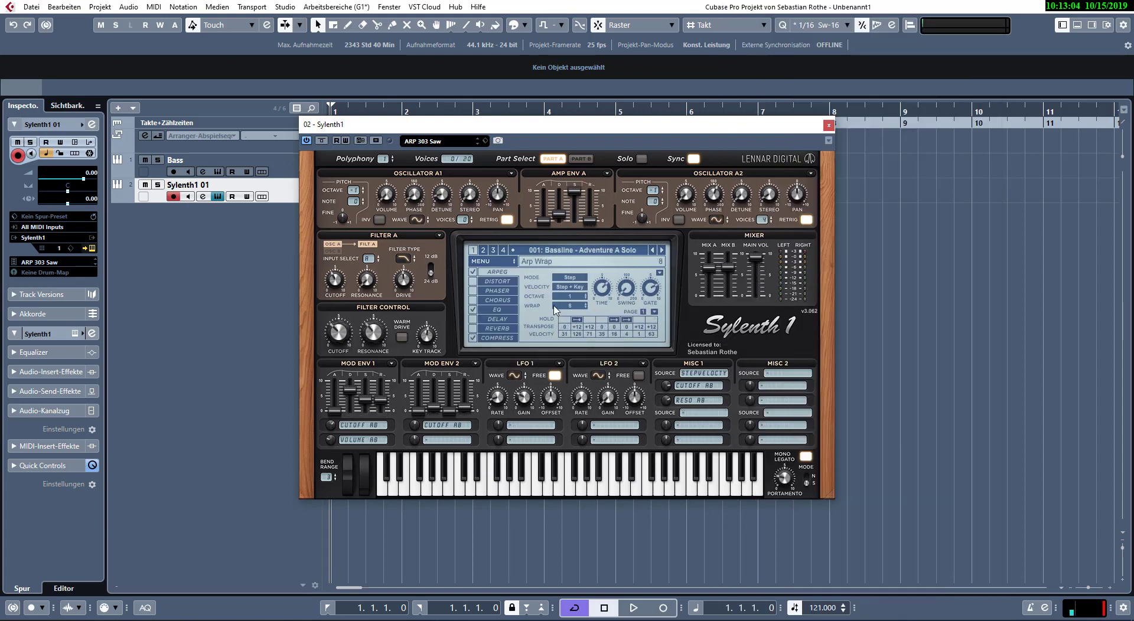
- Audition the bassline presets Adventure E Solo, Artery C Solo, Blacken1 B Solo and Carolina C Solo
left_click(600, 250)
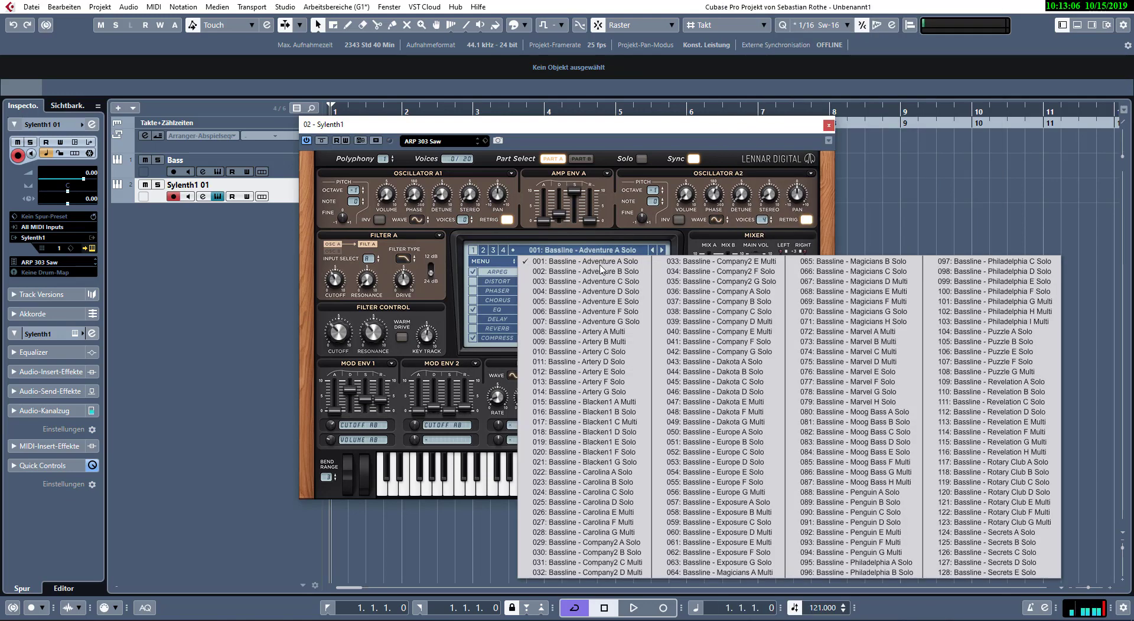
left_click(603, 302)
left_click(597, 250)
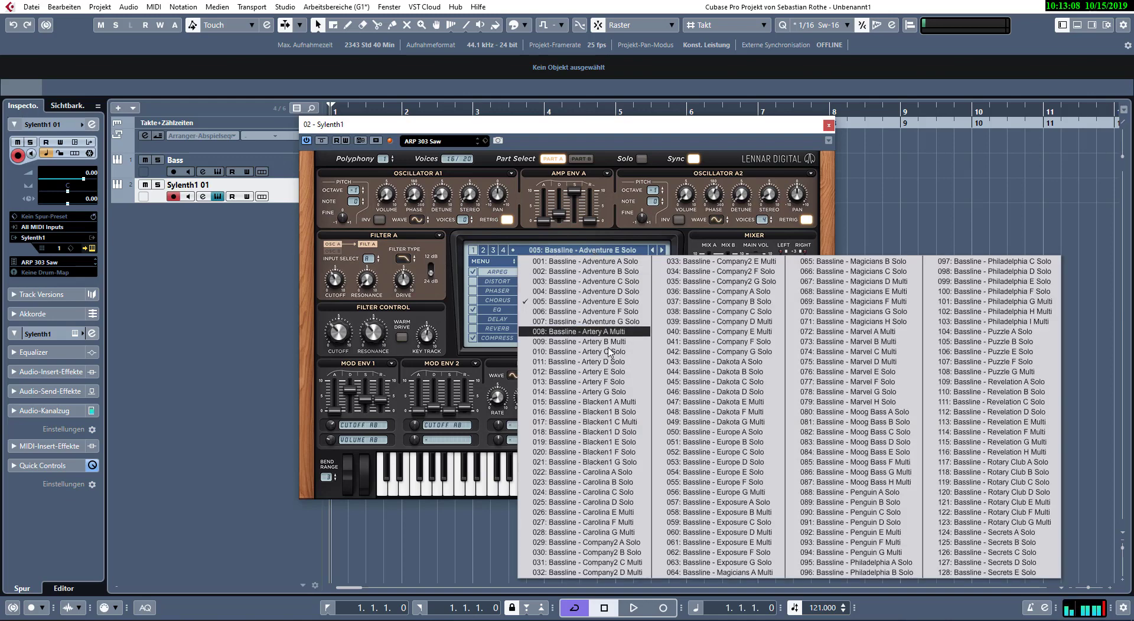
left_click(610, 353)
left_click(605, 250)
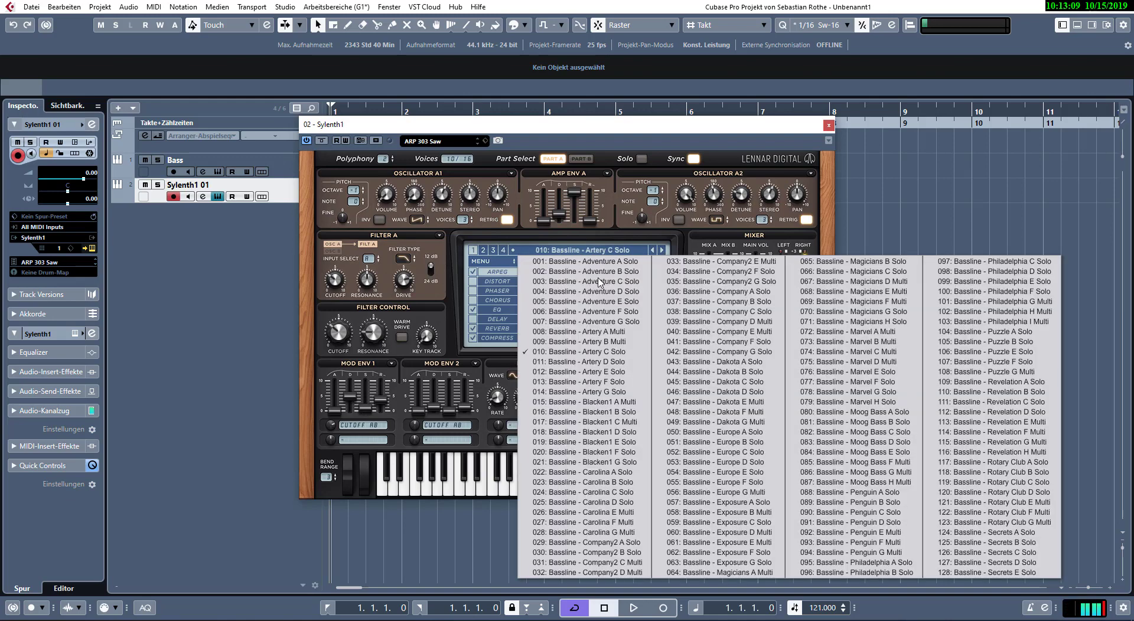
left_click(601, 412)
left_click(592, 255)
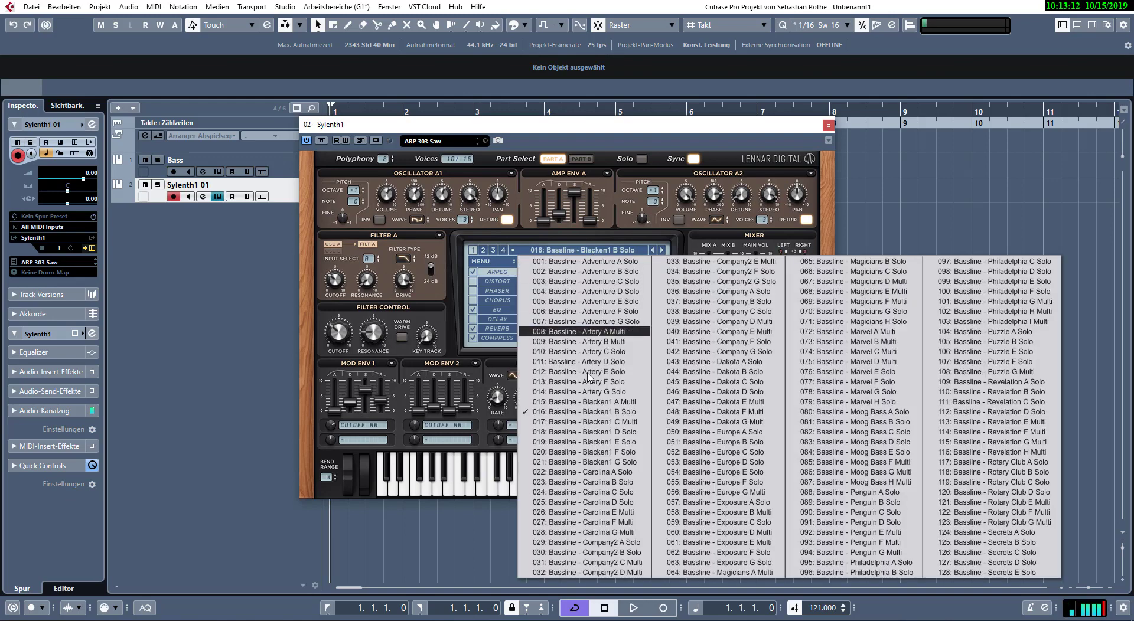
left_click(602, 493)
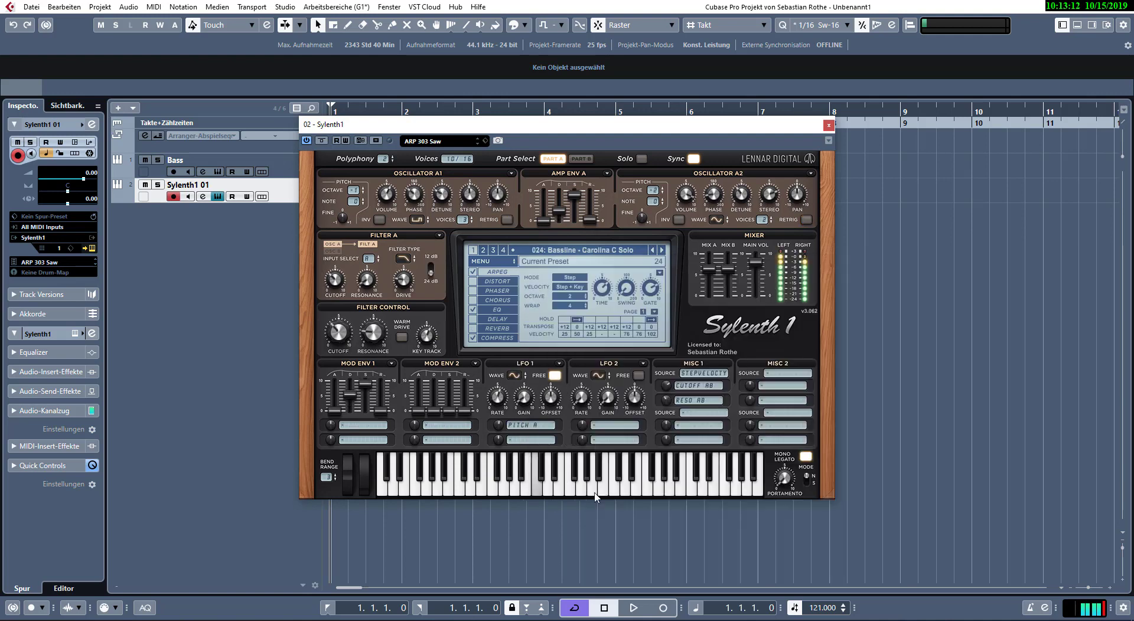
- Step forward through the bassline presets and settle on 033: Bassline - Company2 E Multi
left_click(661, 250)
left_click(661, 250)
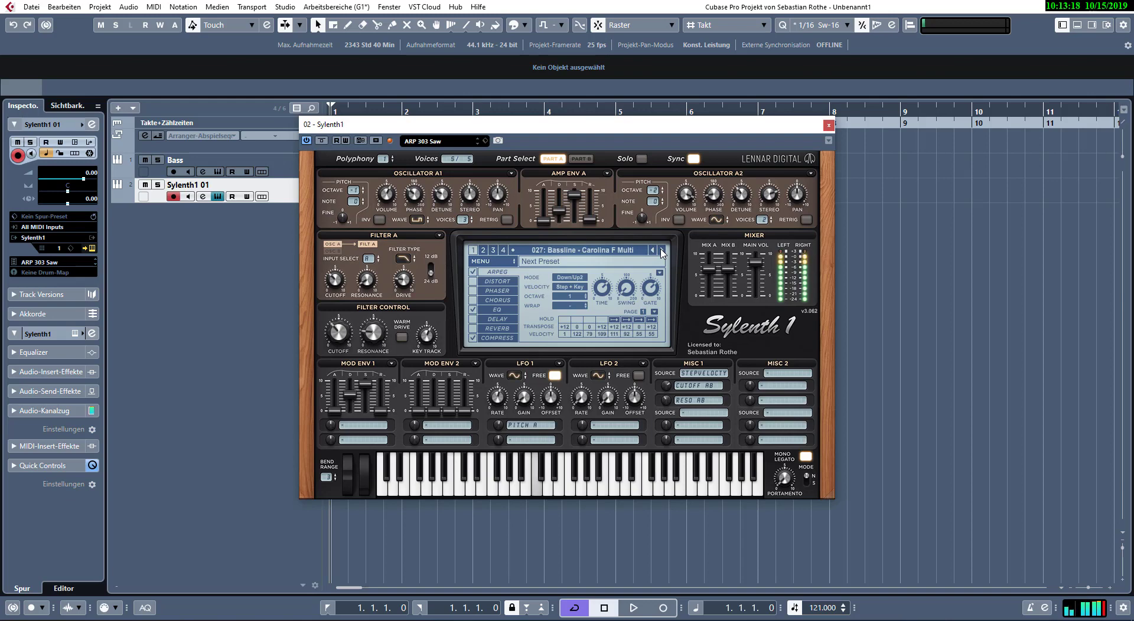
left_click(661, 250)
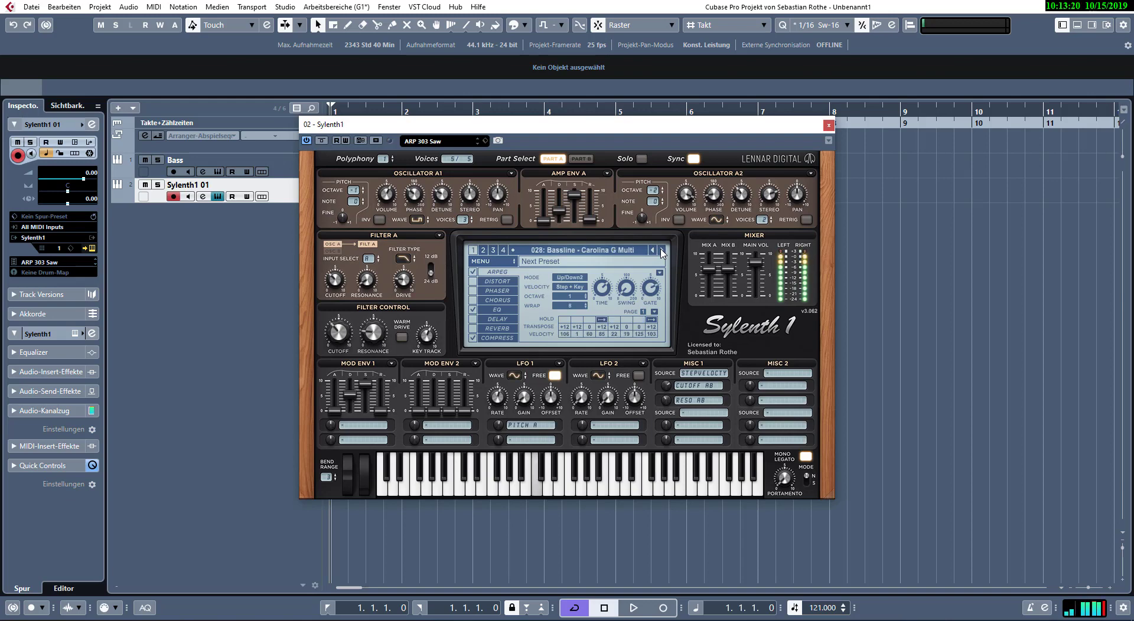
left_click(661, 251)
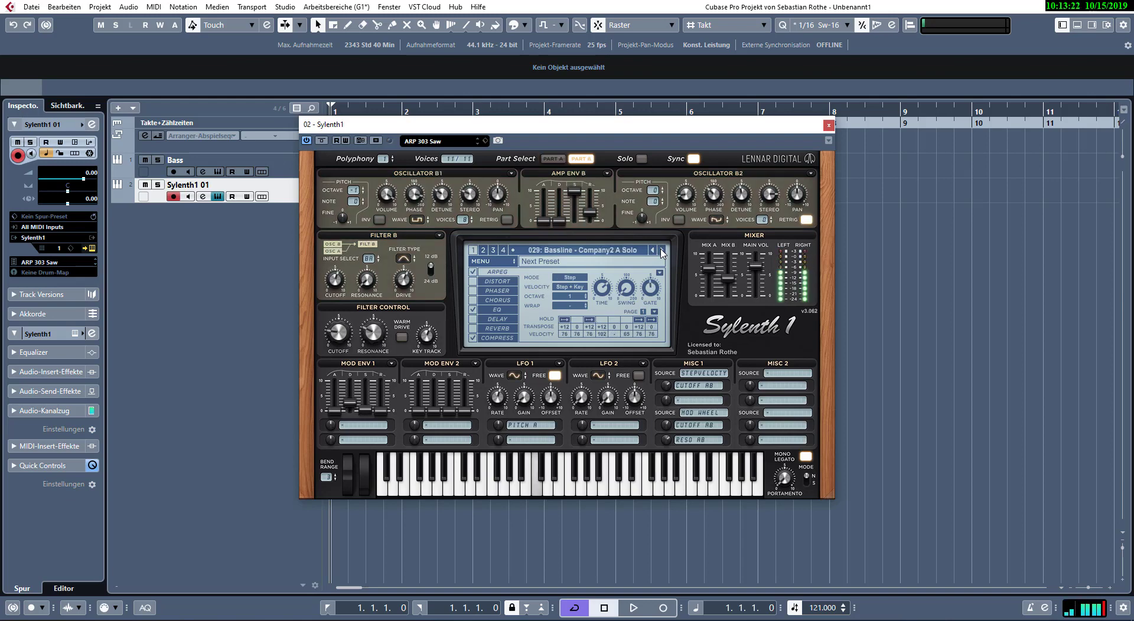
left_click(661, 251)
left_click(661, 250)
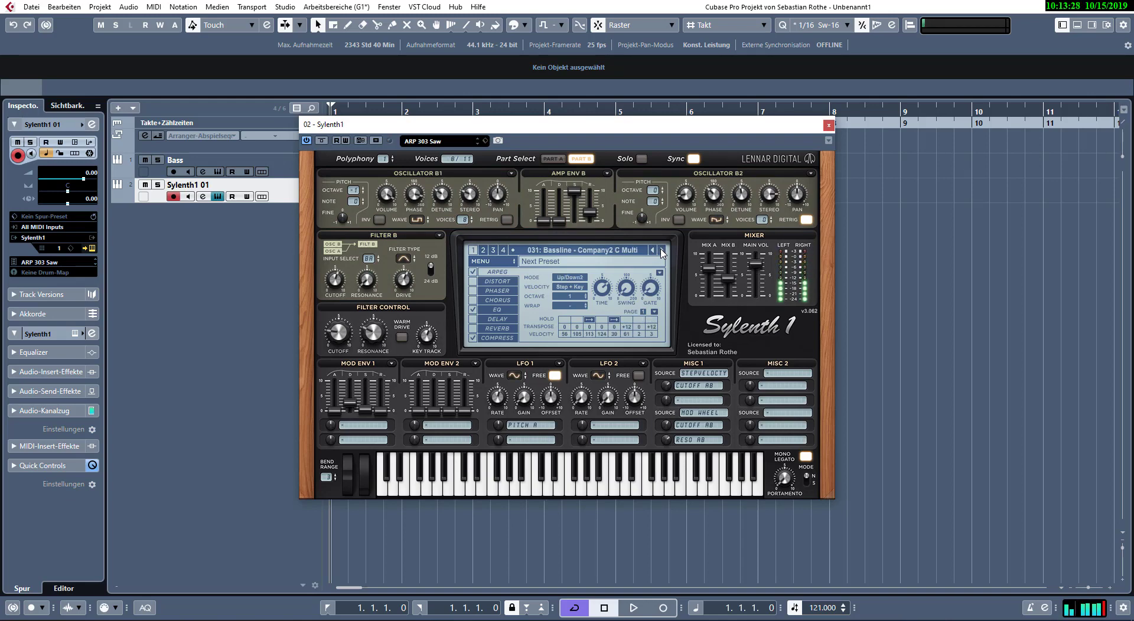
left_click(661, 250)
left_click(661, 251)
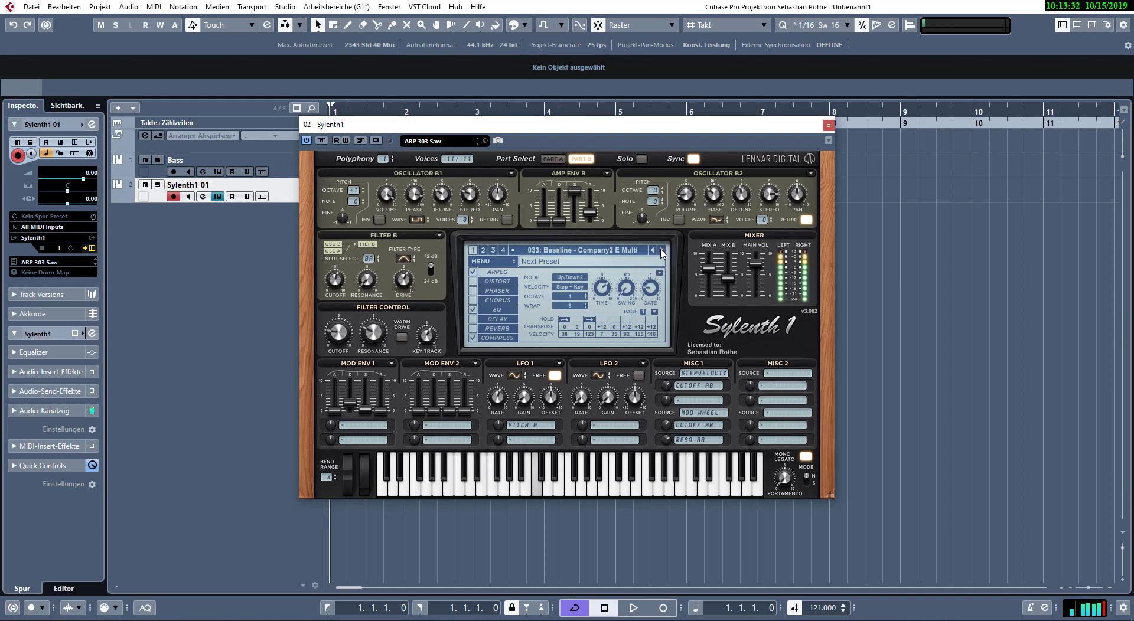
- Record a MIDI part on the Sylenth1 01 track from bar 1 to about bar 5, moving the synth window clear of the track
left_click_drag(554, 124, 732, 148)
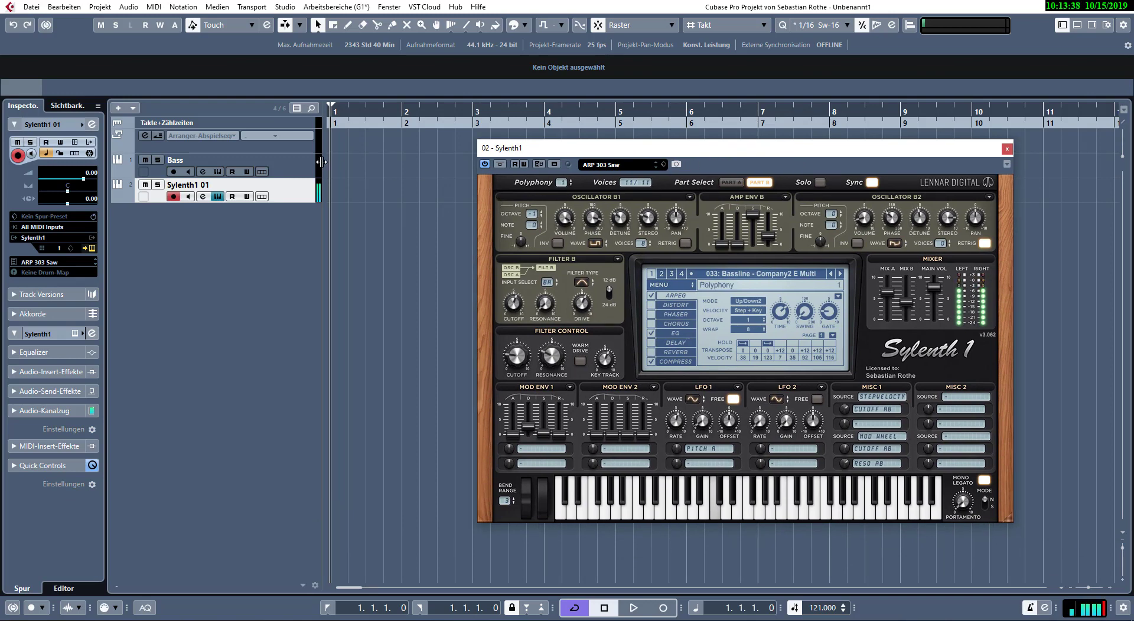
key("KP_Multiply")
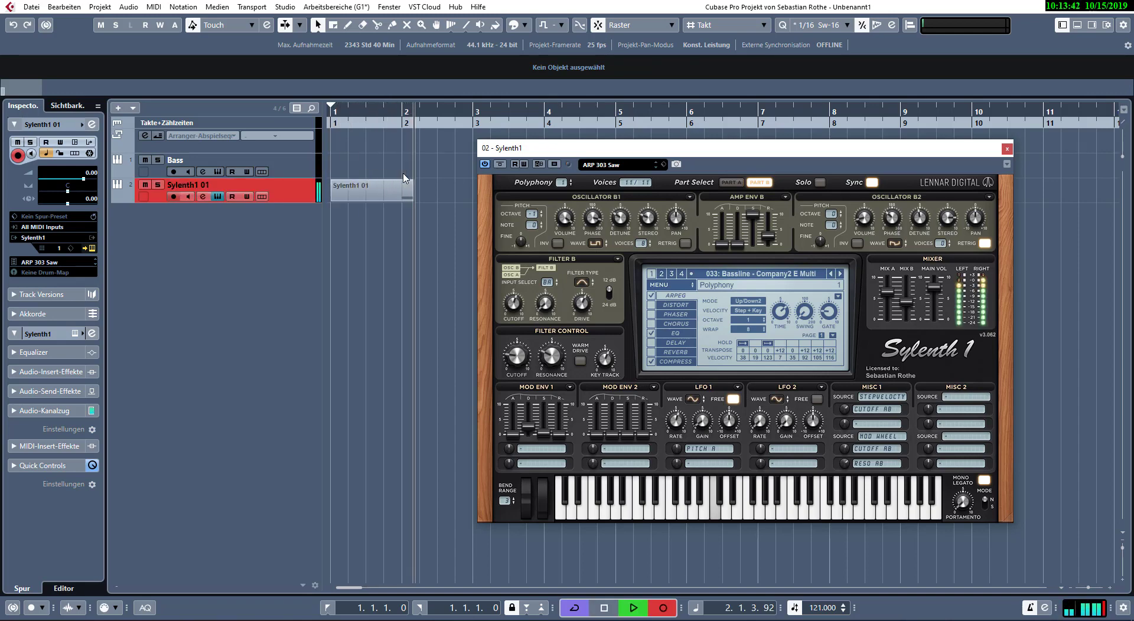
left_click_drag(588, 153, 450, 223)
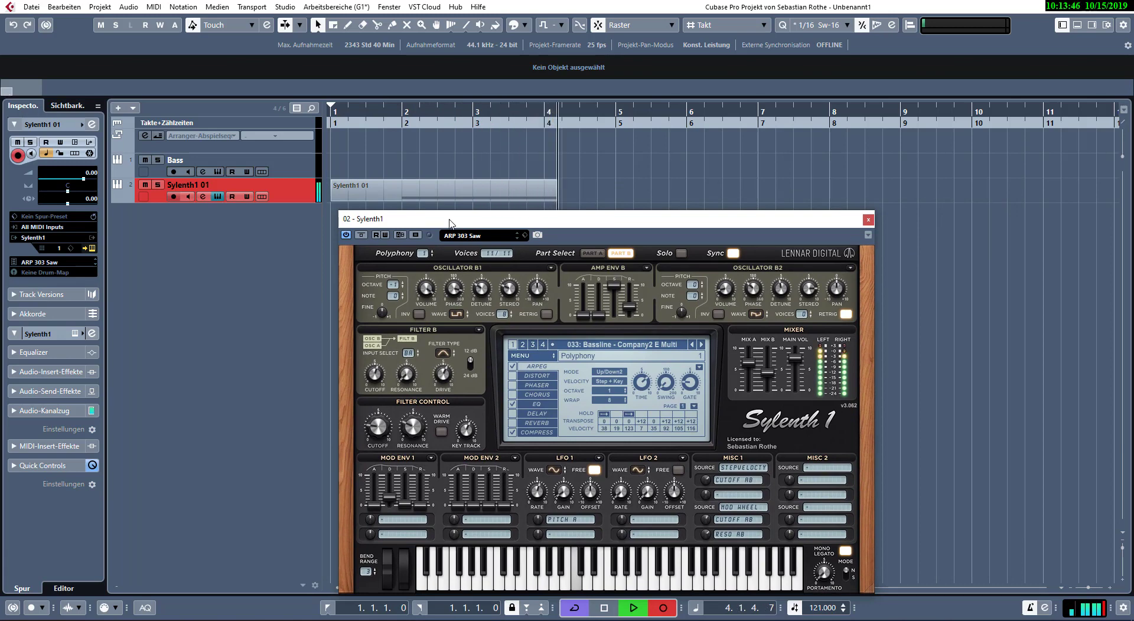
key("KP_Multiply")
left_click(454, 164)
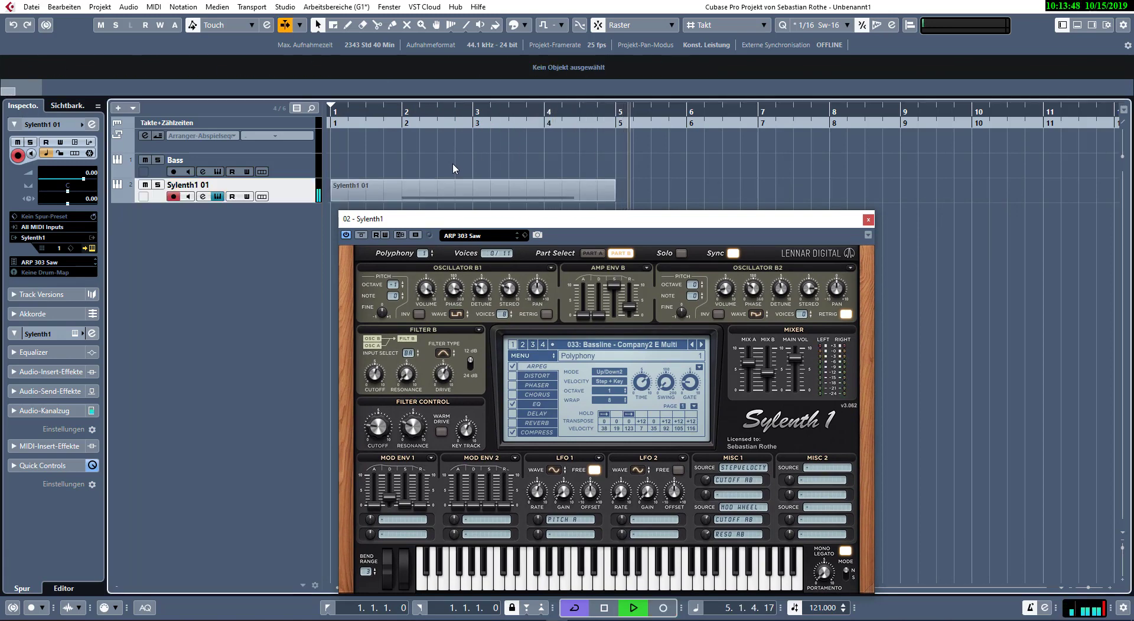
- Trim the start of the recorded Sylenth1 01 part to bar 2 and split the part at bar 4
left_click(457, 187)
left_click_drag(343, 200, 463, 190)
key("3")
left_click(547, 193)
key("1")
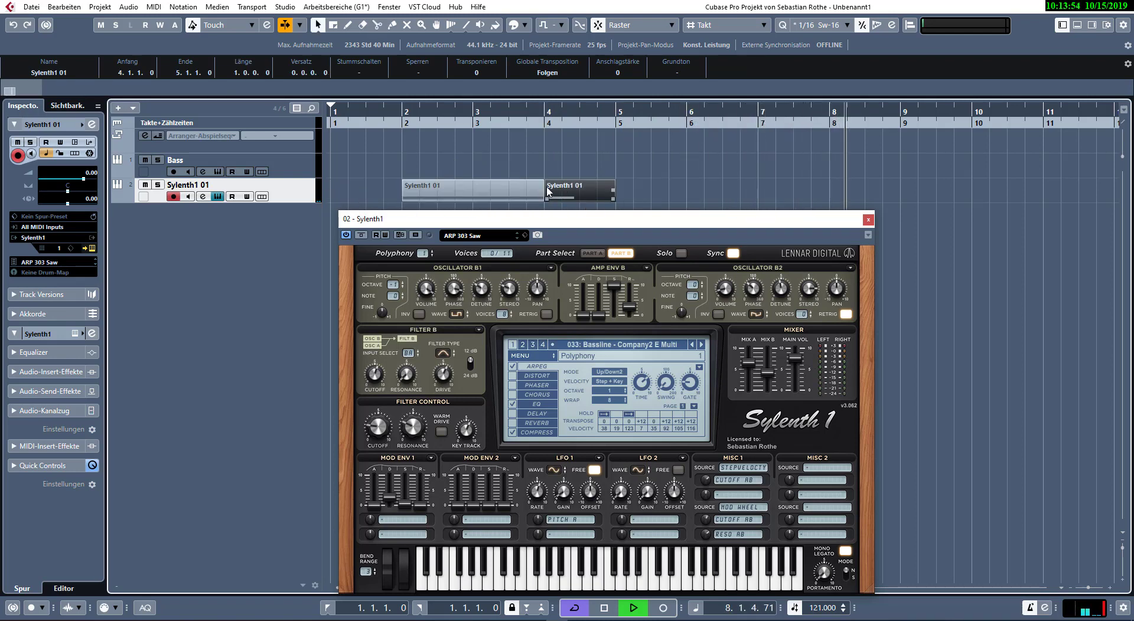
- Delete the part piece after bar 4, move the synth window clear, and set the cycle range to the remaining part from bar 2 to 4
key("Delete")
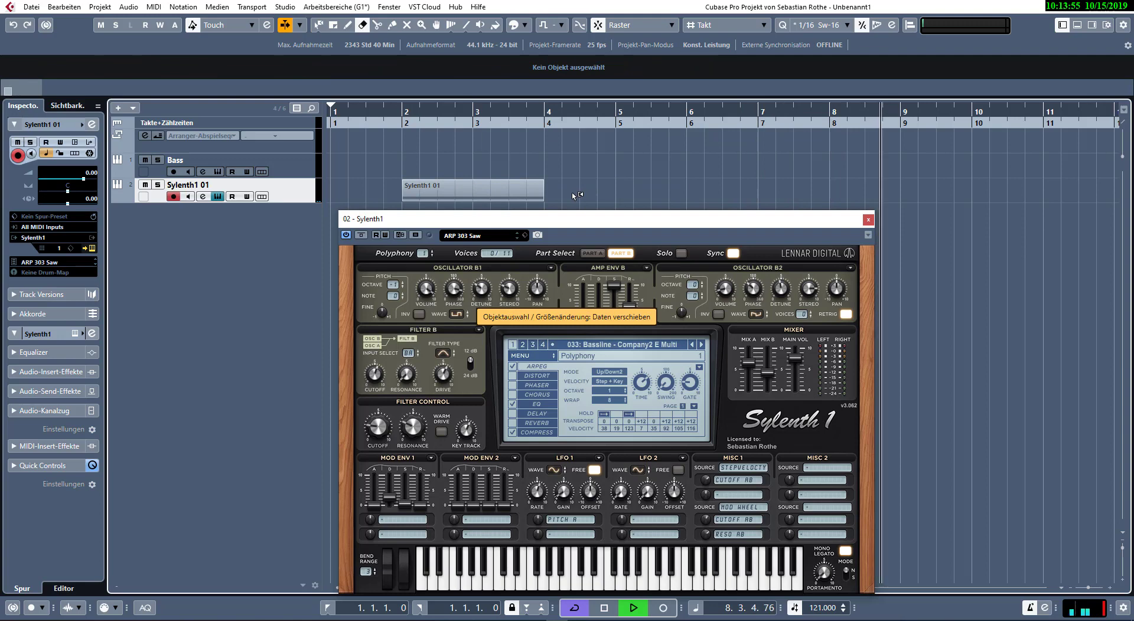
left_click(526, 193)
left_click_drag(555, 222, 764, 154)
key("p")
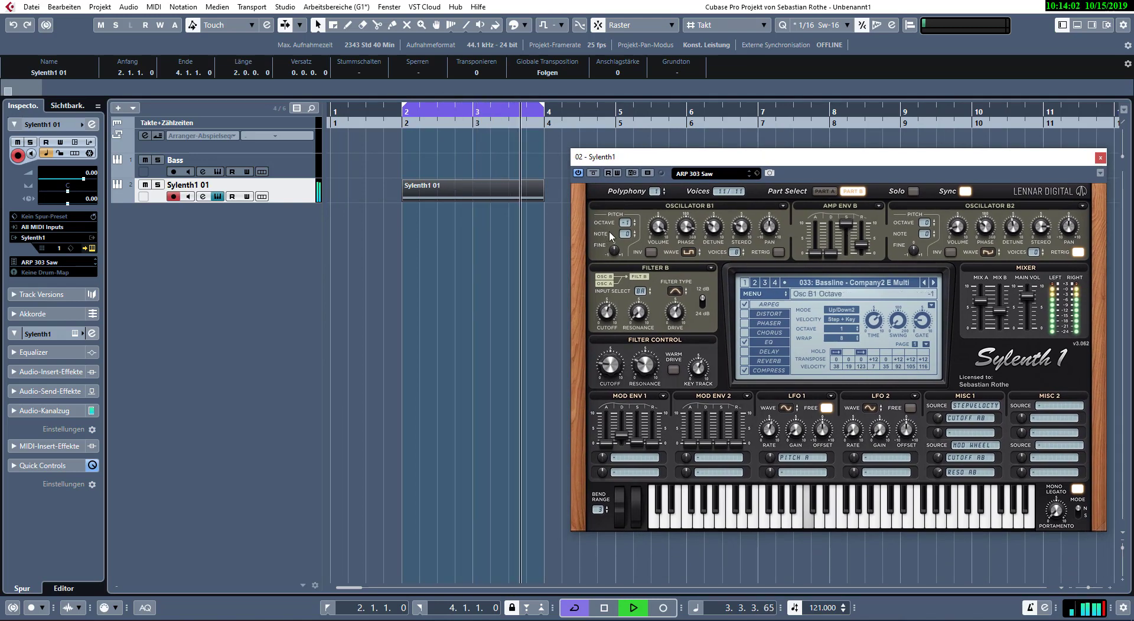
- Open the Sylenth1 01 part in the lower-zone Key Editor, close the synth window, and enlarge the editor area
double_click(513, 195)
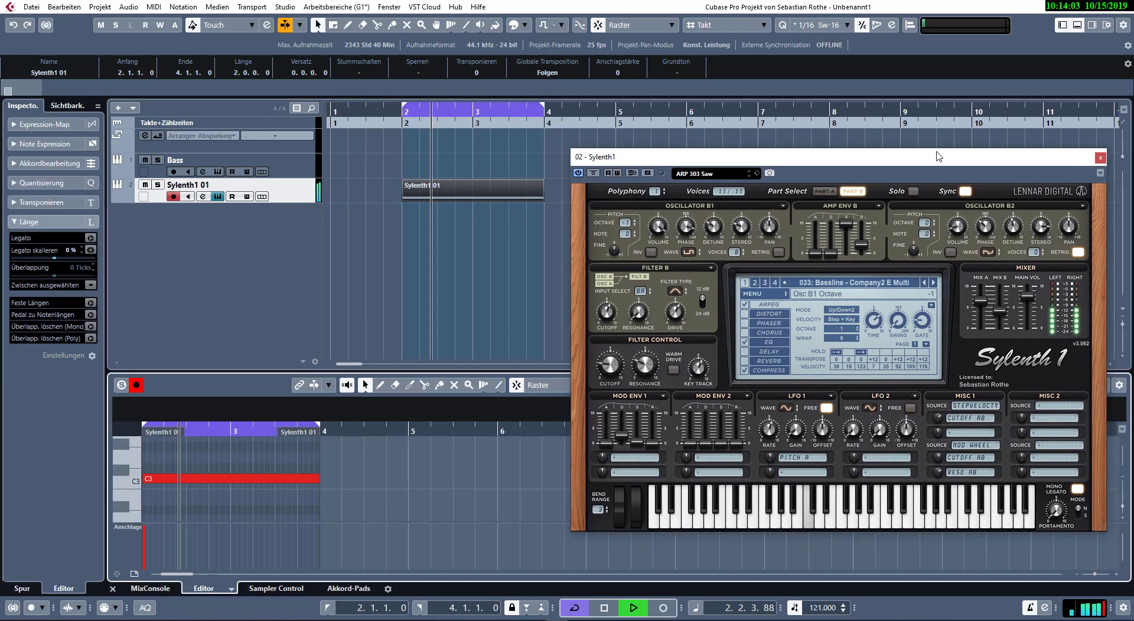
left_click(1100, 158)
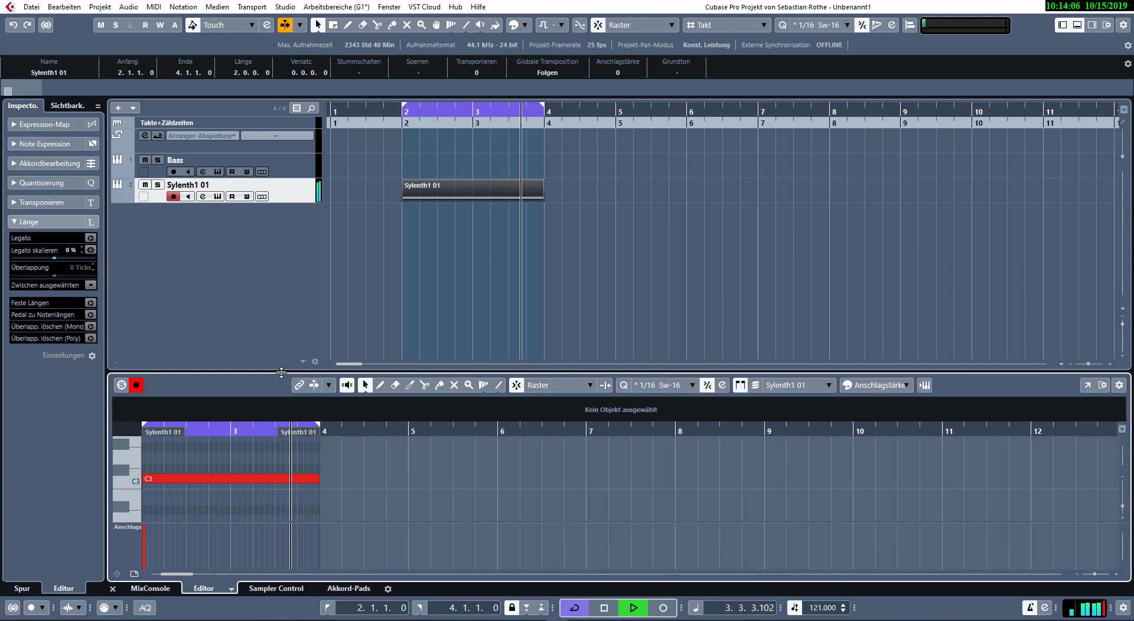
left_click_drag(281, 371, 289, 315)
left_click(450, 194)
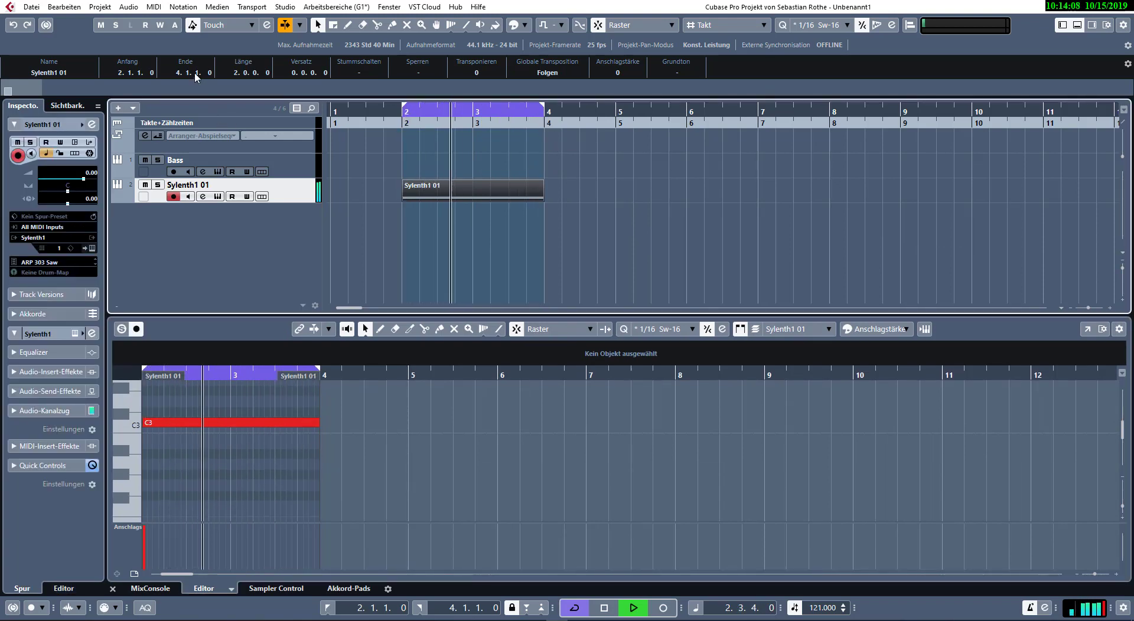
- Duplicate the Sylenth1 01 part, glue both copies into one, and set the cycle range to bars 2 to 6
key("space")
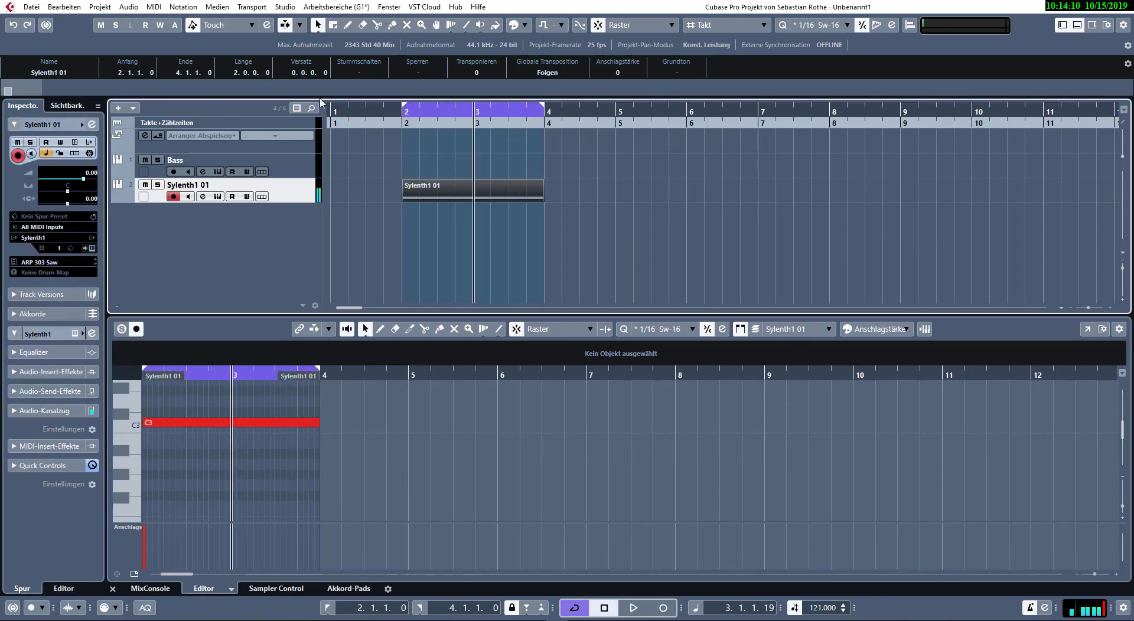
key("ctrl+d")
left_click(653, 235)
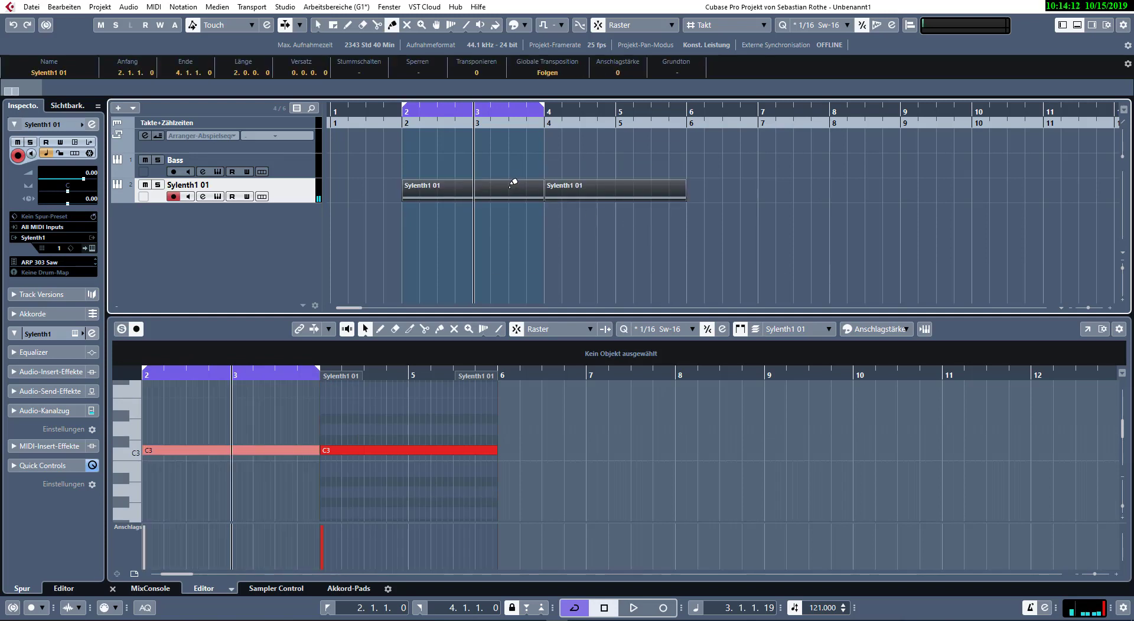
left_click(537, 196)
key("p")
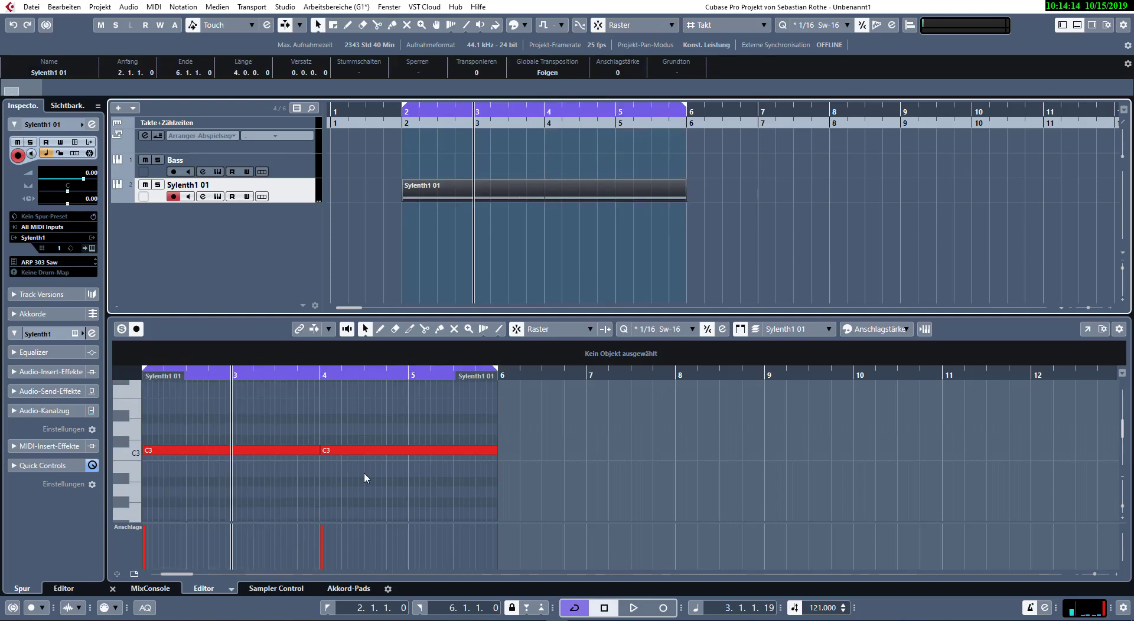
- Shorten the first C3 note to beat 3.4, add an E2 note there, and play the result
key("space")
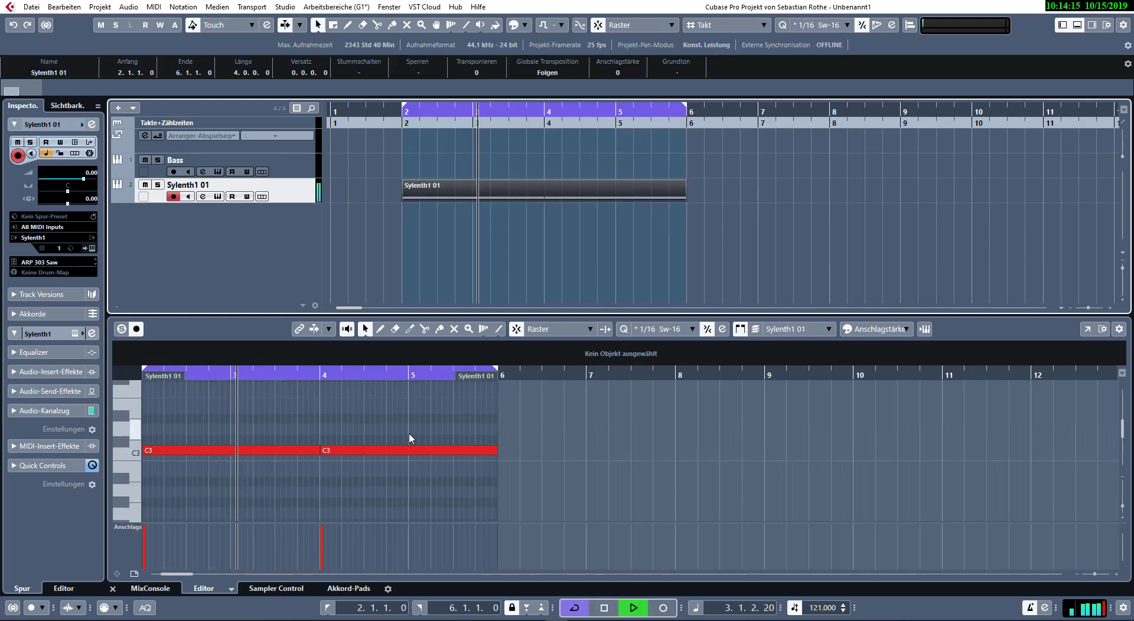
key("space")
left_click(315, 451)
scroll(309, 403, "up", 4)
left_click_drag(303, 423, 707, 493)
double_click(664, 465)
key("space")
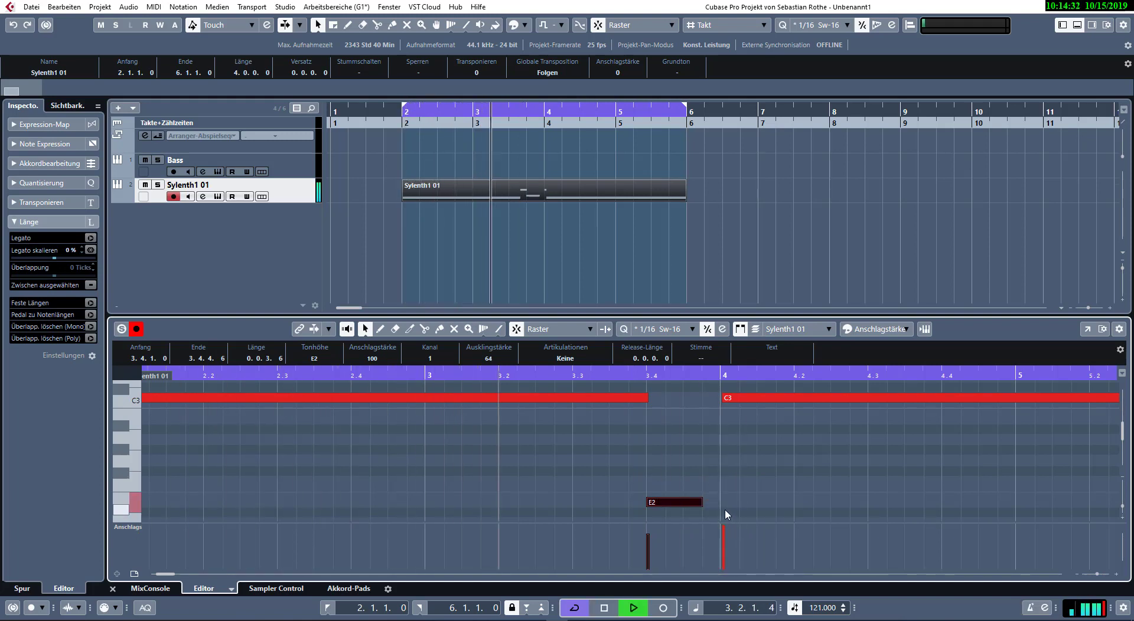
key("space")
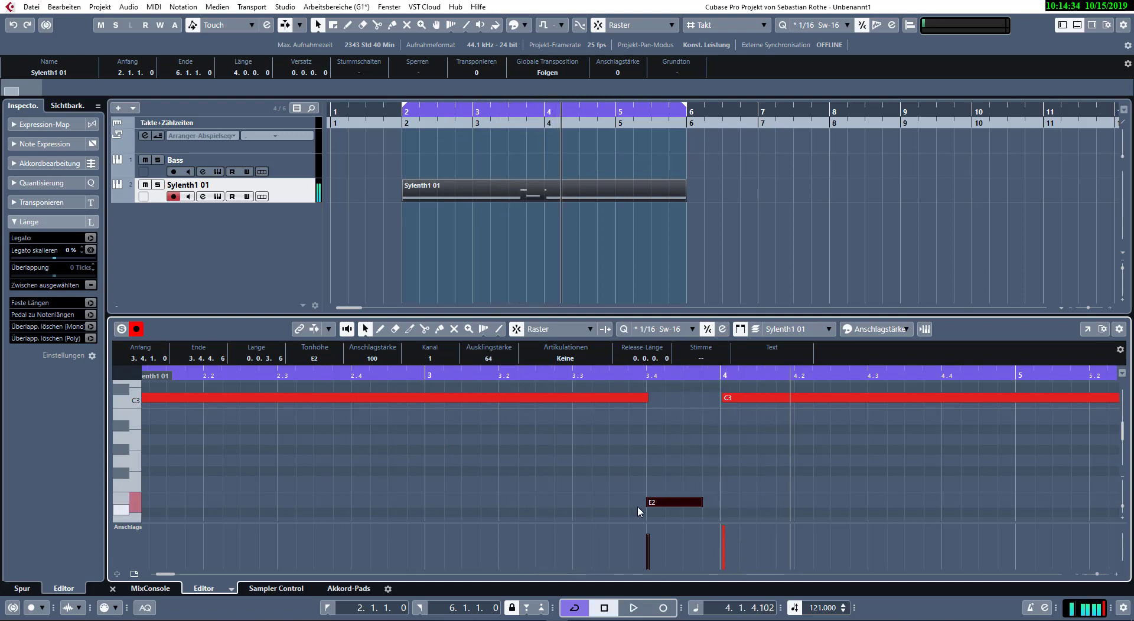
- Move the short E2 note to F2 so it ends at bar 4, and extend the first C3 note up to its start
left_click_drag(676, 506, 692, 486)
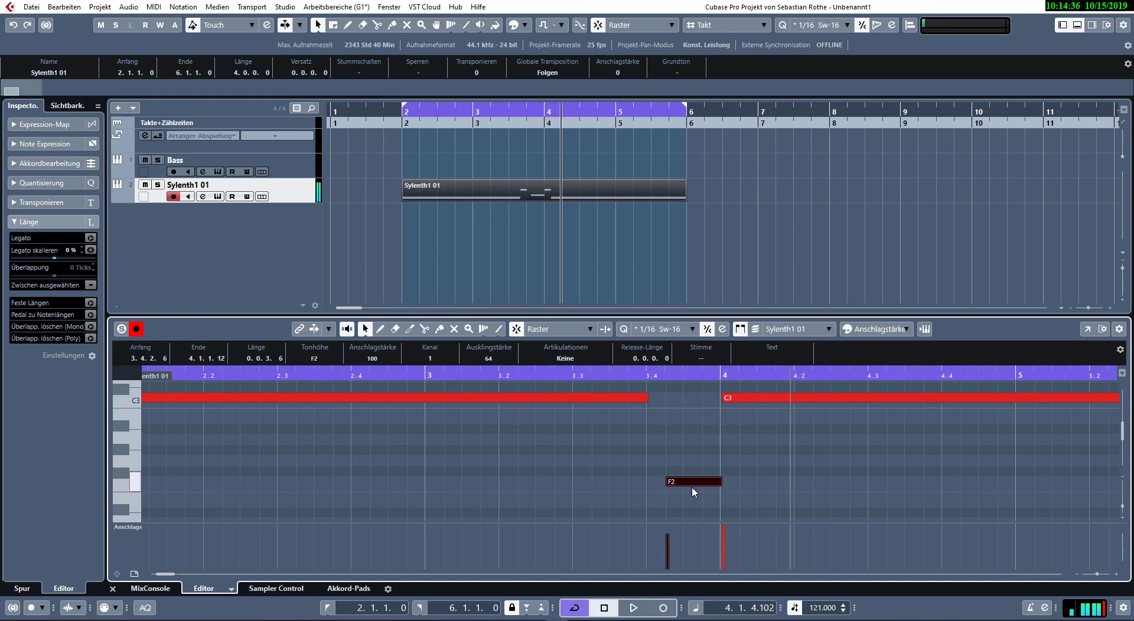
left_click_drag(646, 399, 668, 399)
key("space")
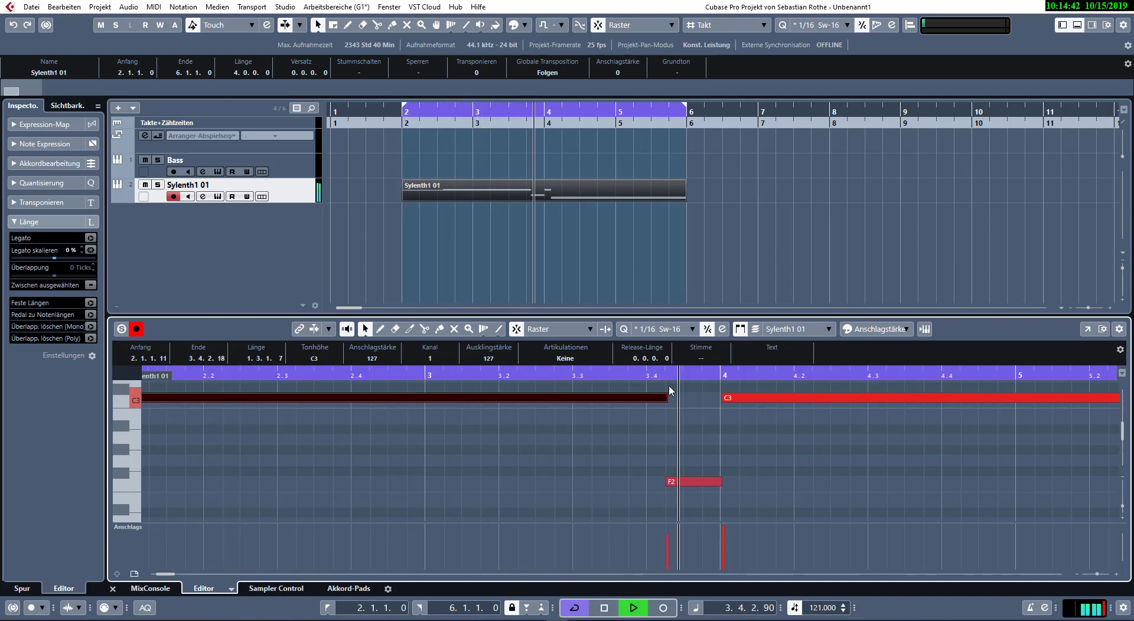
- Add a short note near the end of bar 5, shorten the second C3 note, and move the new note to F3, ending at bar 6
left_click_drag(855, 479, 3, 555)
left_click(415, 431)
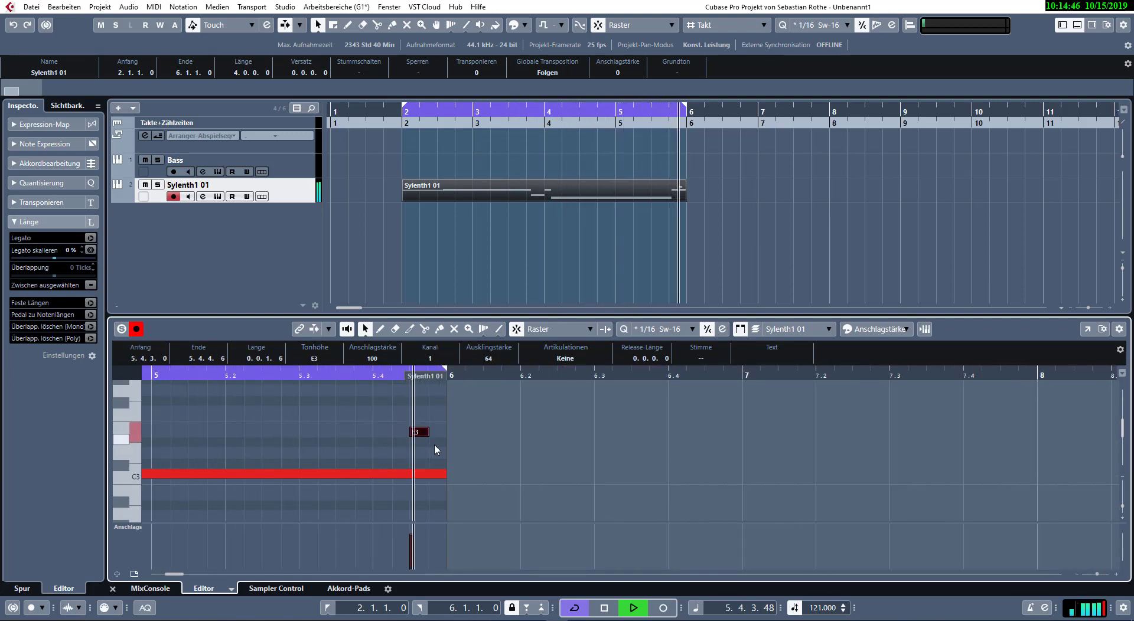
left_click_drag(448, 470, 408, 473)
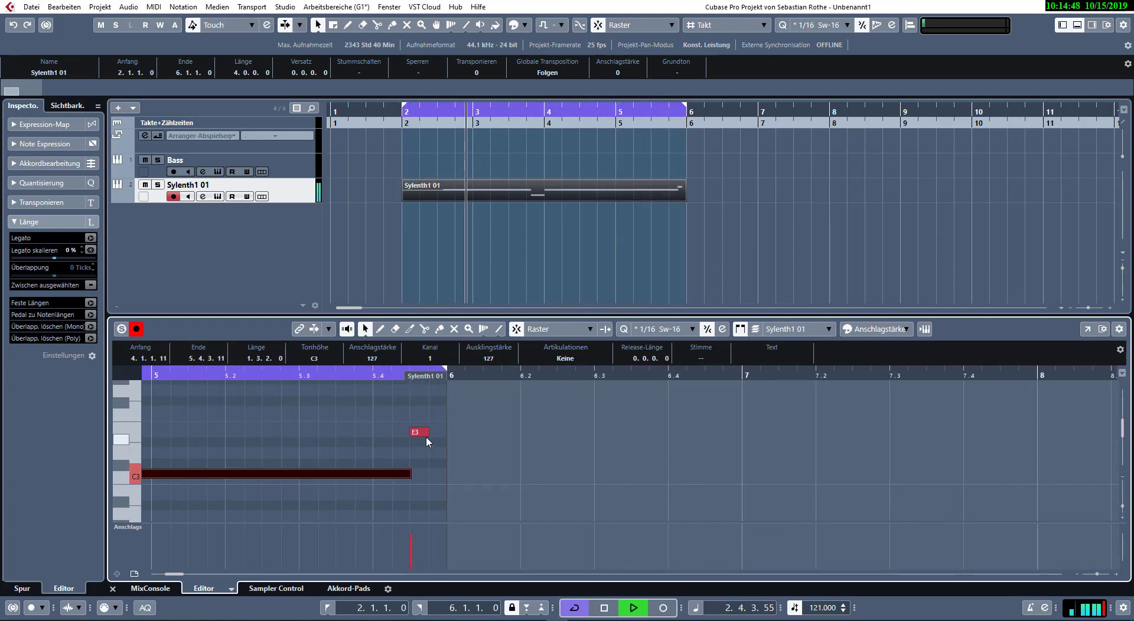
left_click_drag(427, 433, 402, 417)
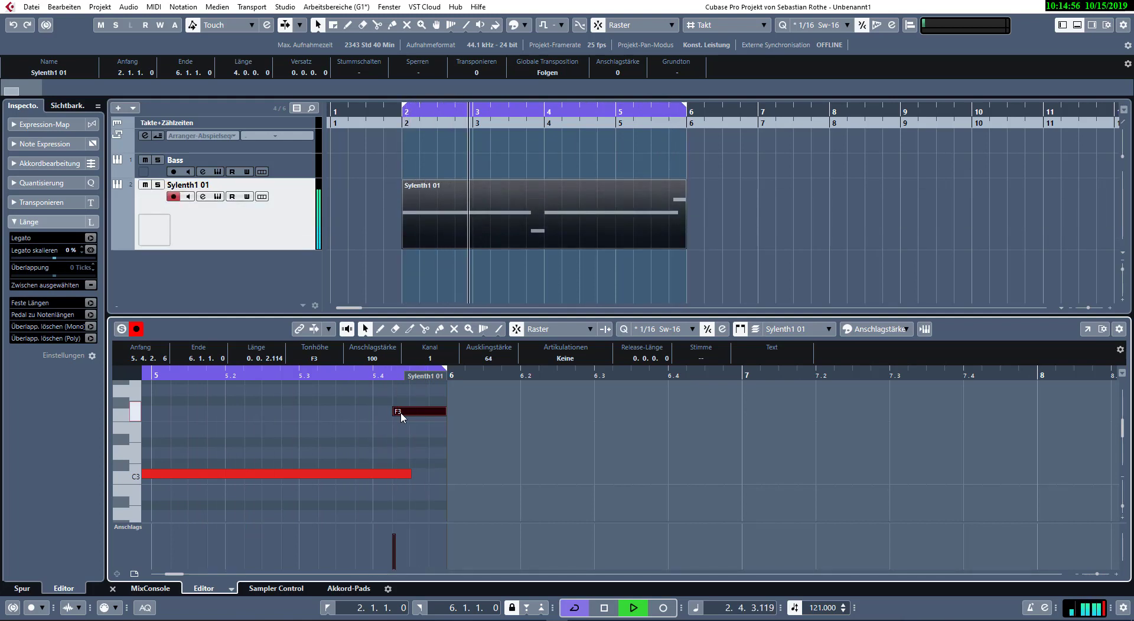
- Raise the F3 note to G3 and shorten it, add a C3 note at 5.4.4, and trim the long C3 note to the G3's start
key("Up")
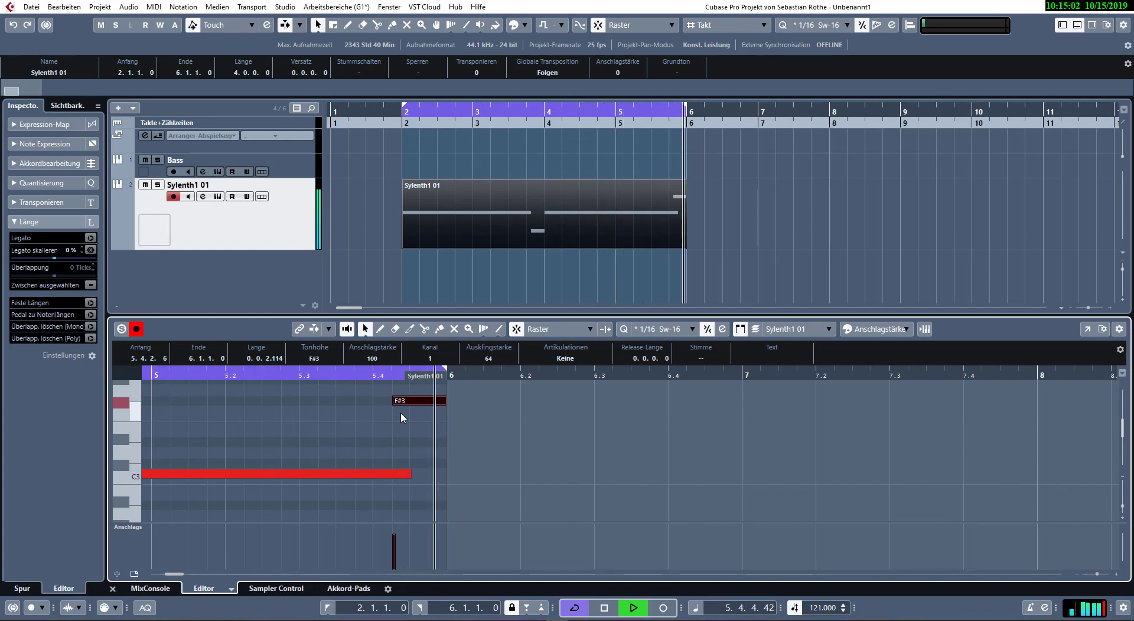
key("Up")
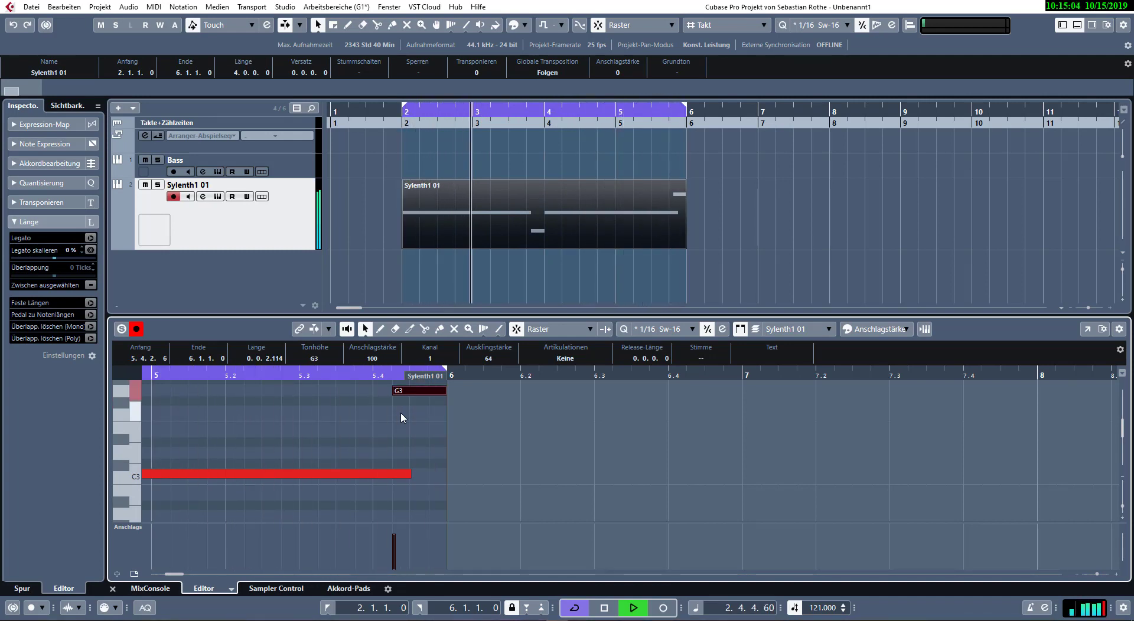
left_click_drag(444, 391, 433, 409)
left_click(429, 473)
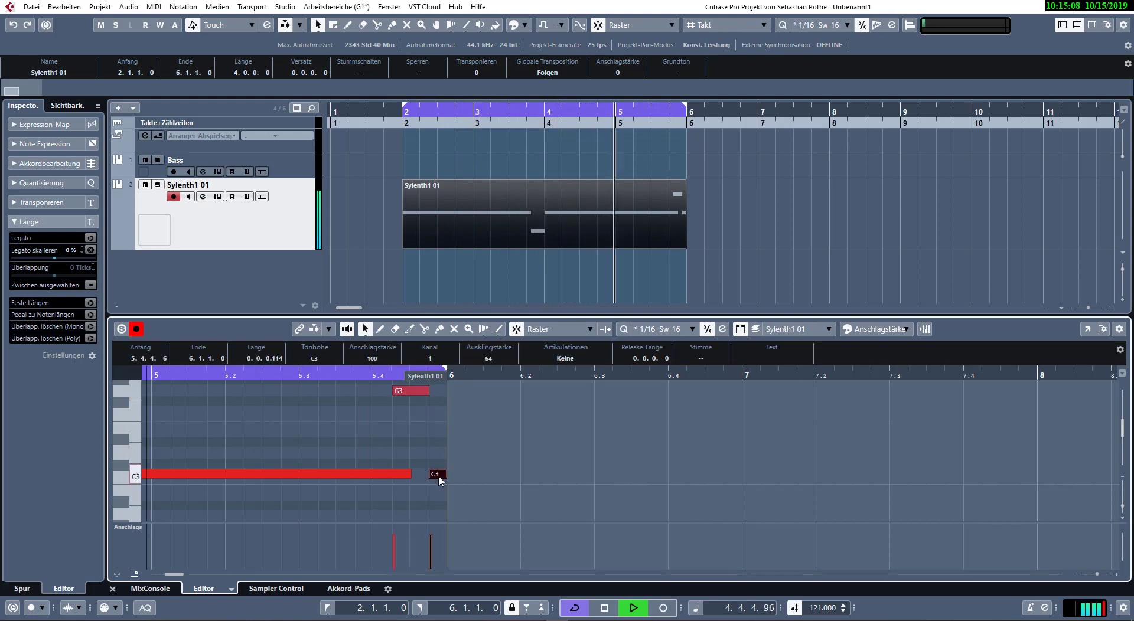
left_click_drag(417, 476, 407, 477)
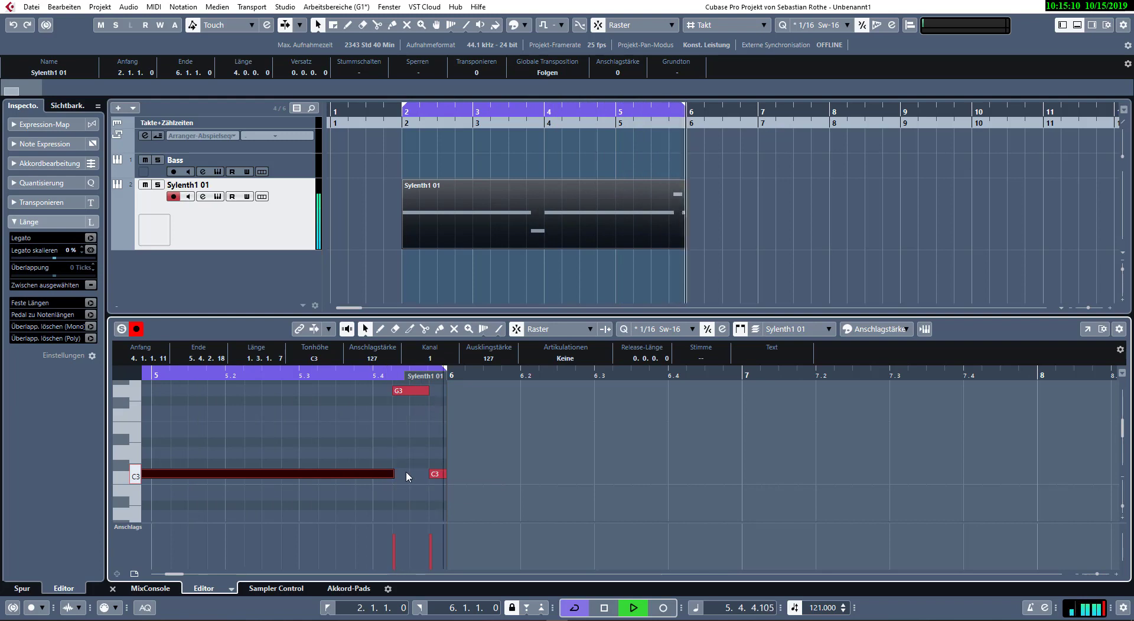
key("space")
key("space")
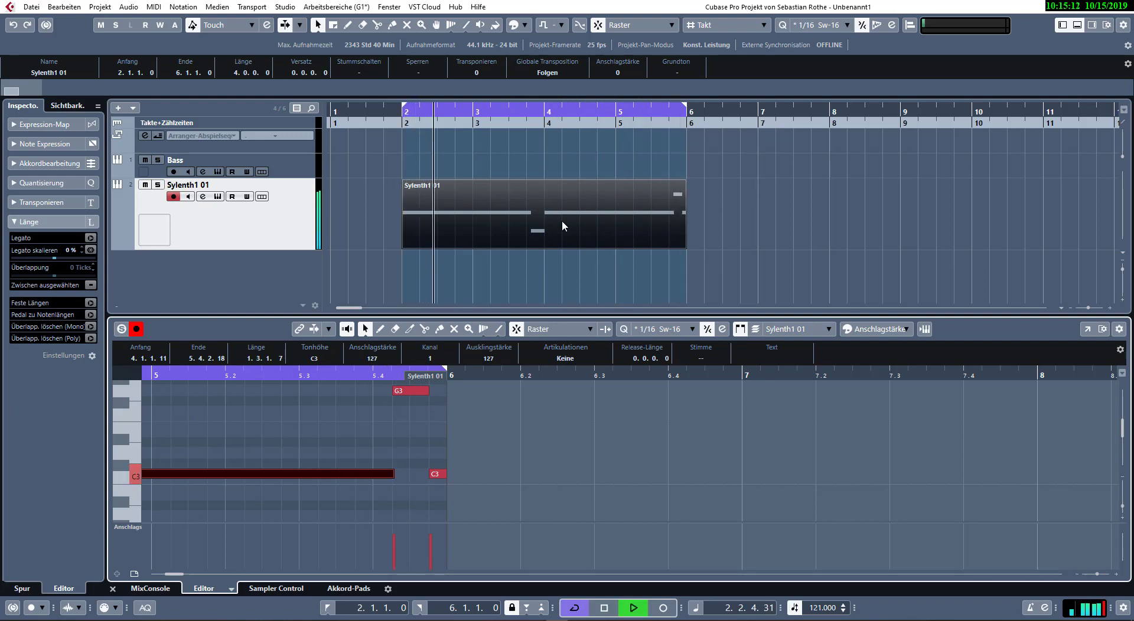
- Select the Bass track, open its Sylenth1 window clear of the tracks, and record a Bass MIDI part over the cycle from bar 2 to 6
left_click(644, 125)
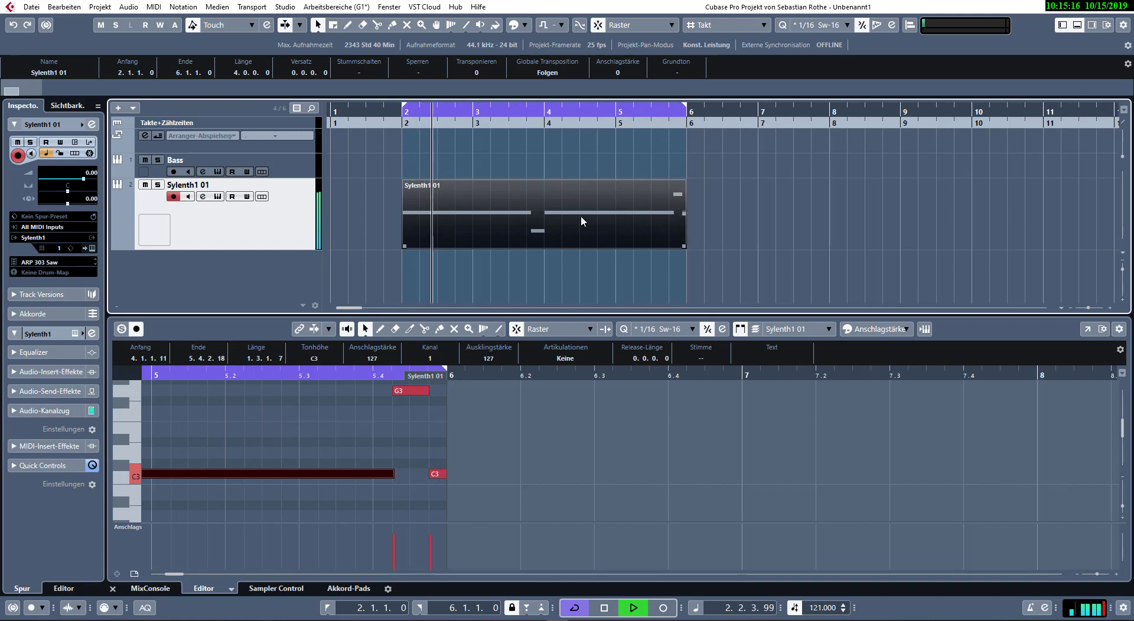
left_click(299, 167)
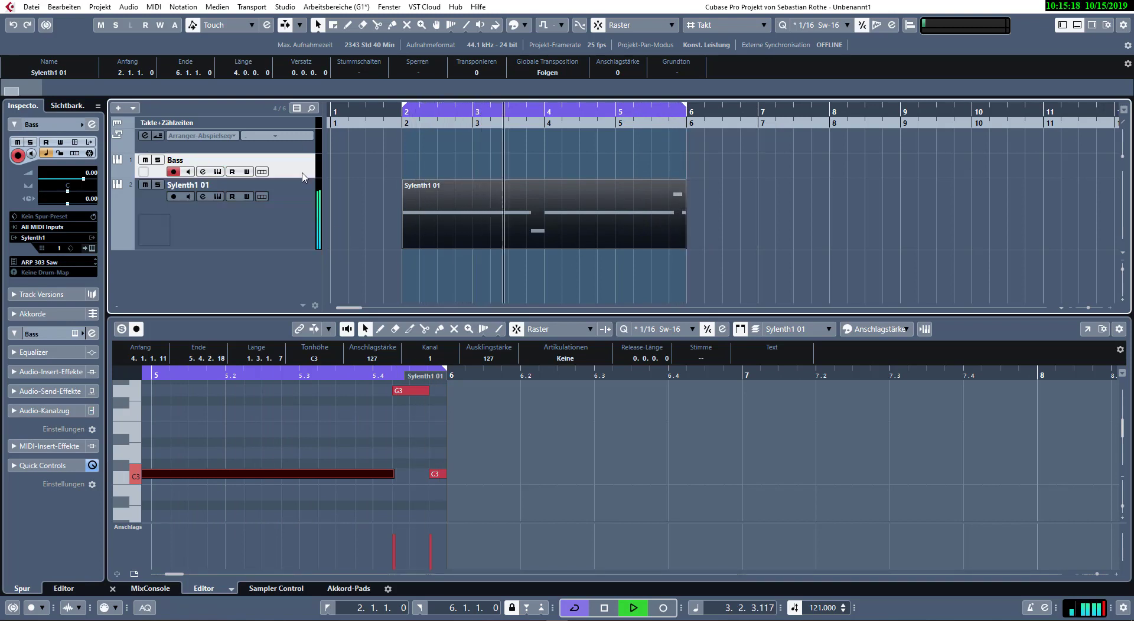
left_click(218, 171)
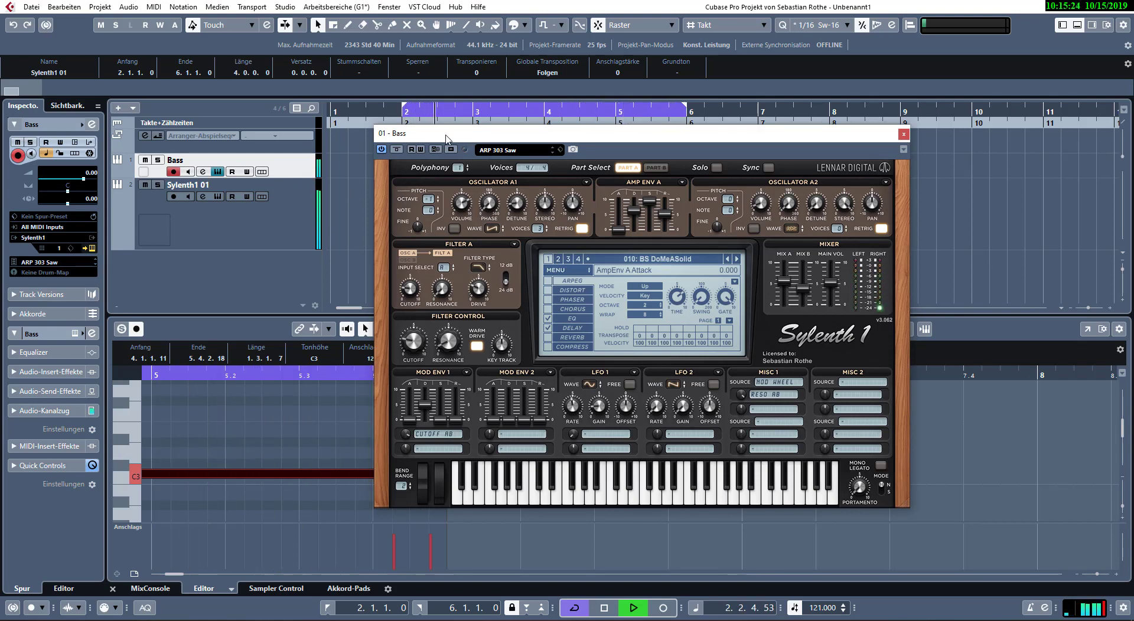
left_click_drag(447, 138, 536, 176)
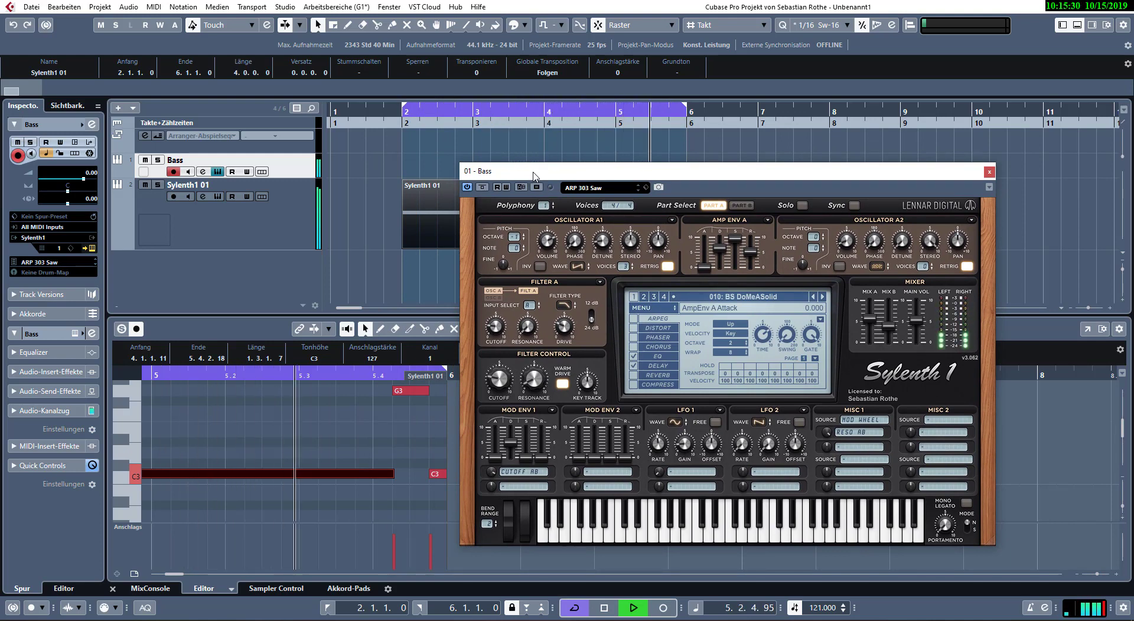
left_click_drag(534, 173, 514, 289)
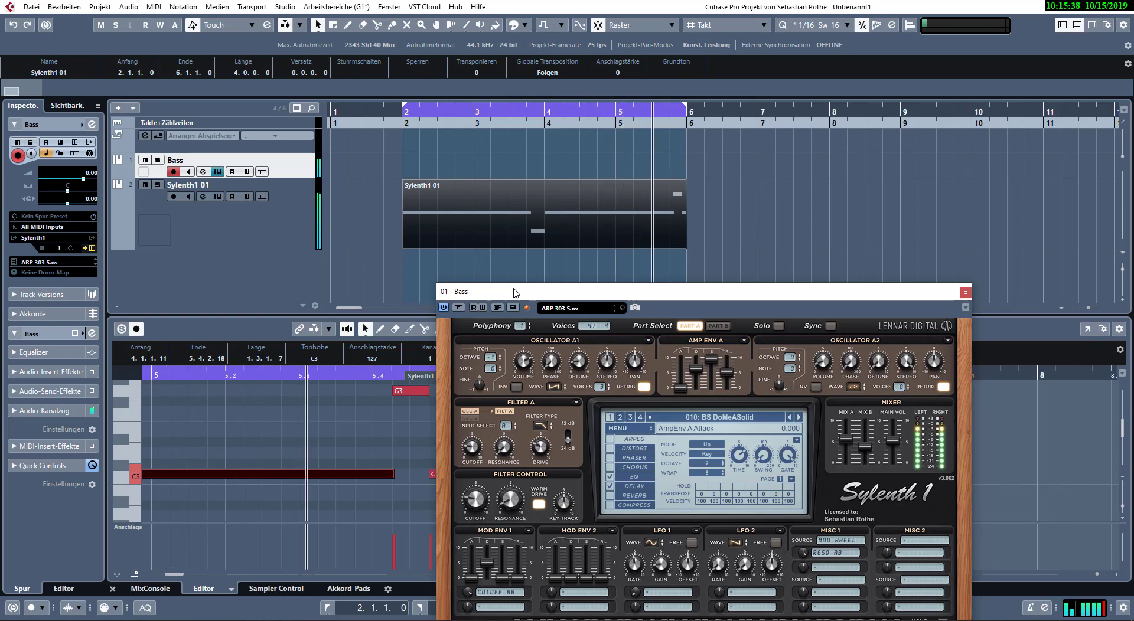
key("KP_Multiply")
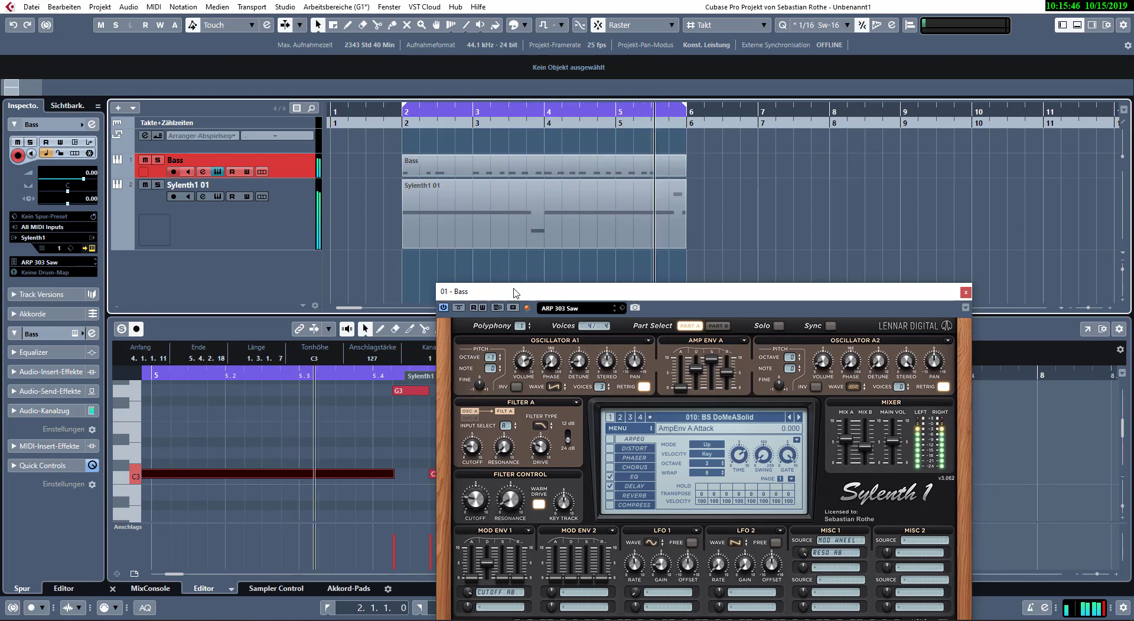
- Split the recorded Bass part at bar 3 and erase its first bar
key("3")
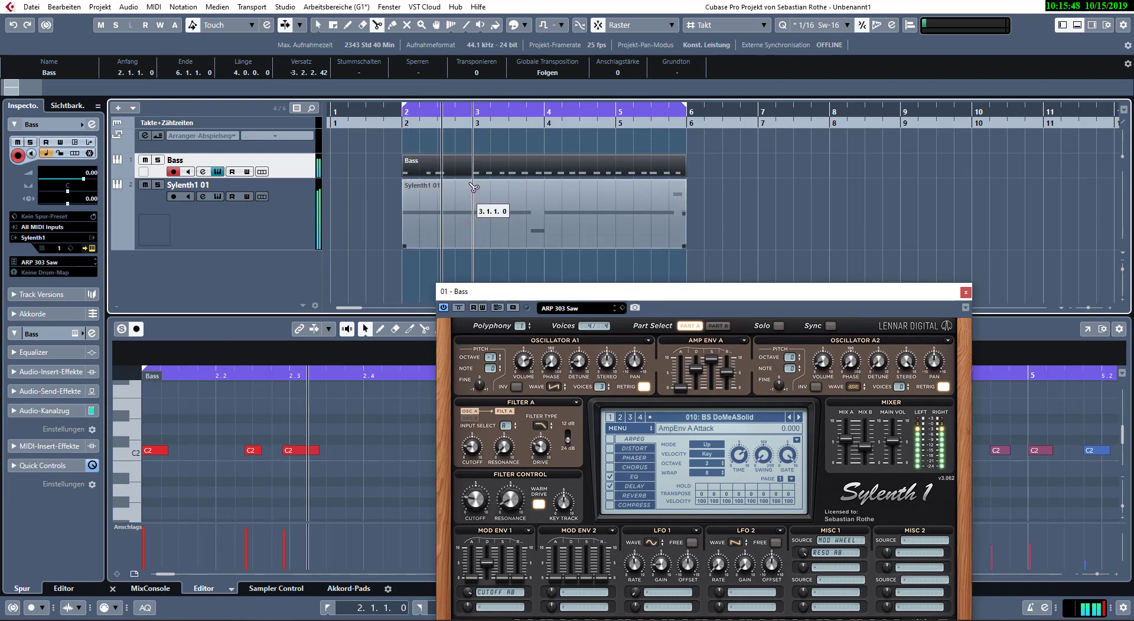
left_click(472, 168)
key("5")
left_click(464, 168)
key("1")
- Open the remaining Bass part in the Key Editor, close the synth window, and quantize all notes at 1/16 with 24 % swing
double_click(491, 169)
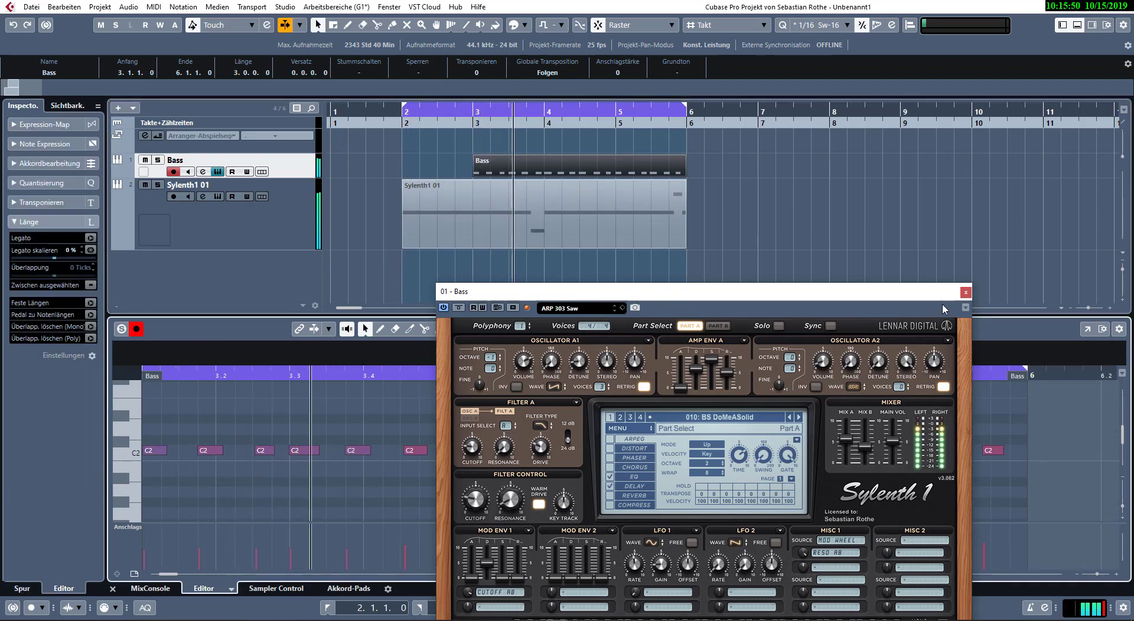
left_click(965, 292)
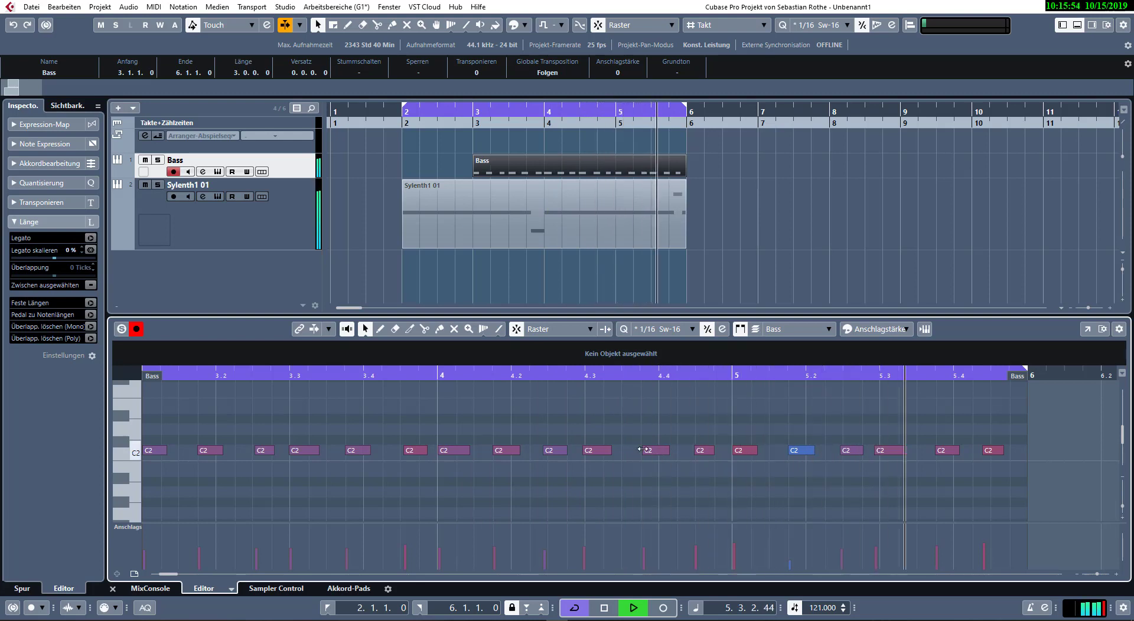
key("ctrl+a")
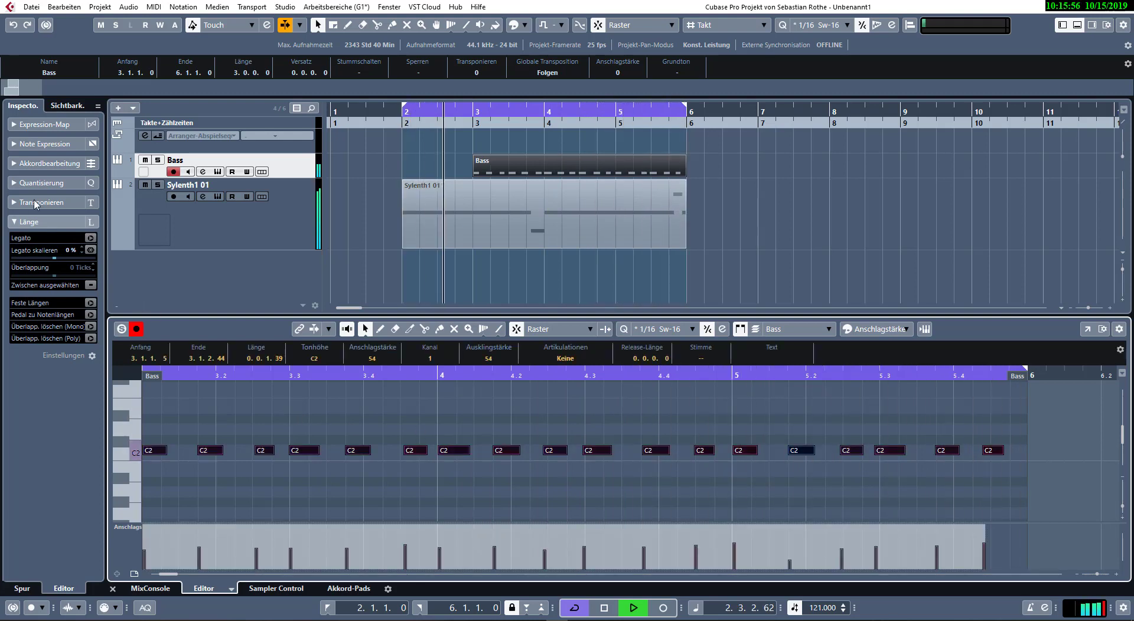
left_click(36, 183)
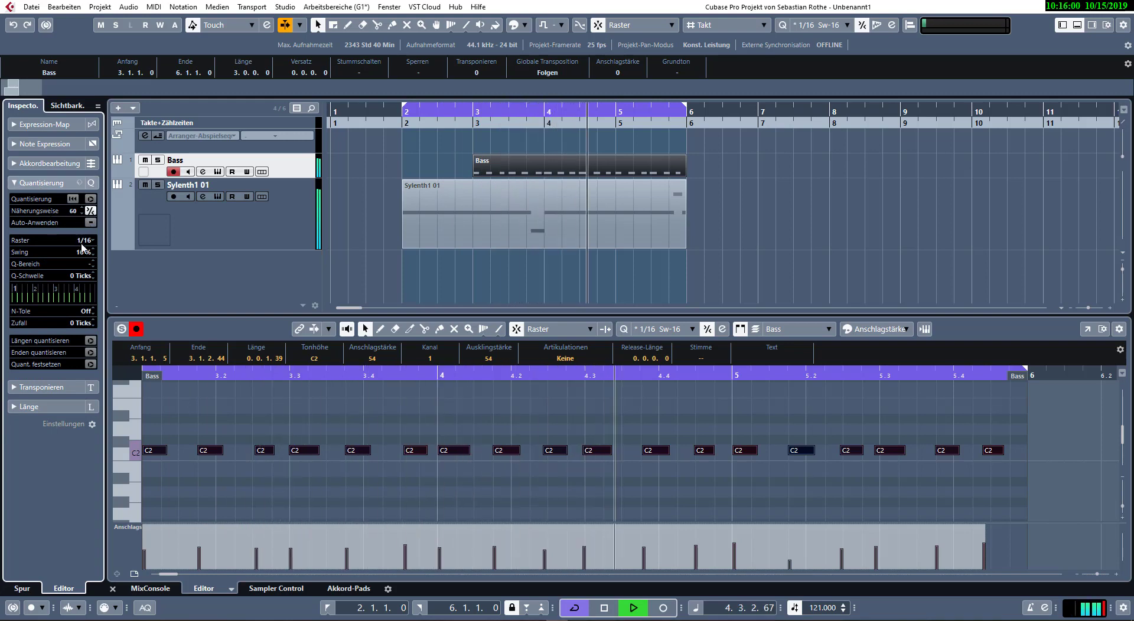
left_click_drag(82, 247, 82, 242)
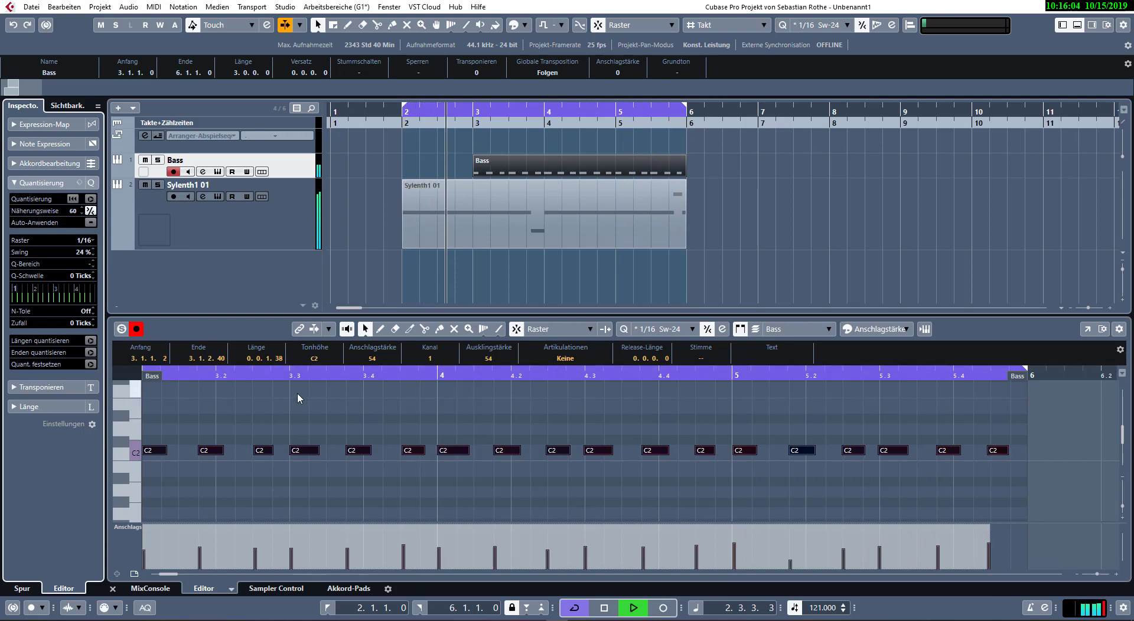
key("q")
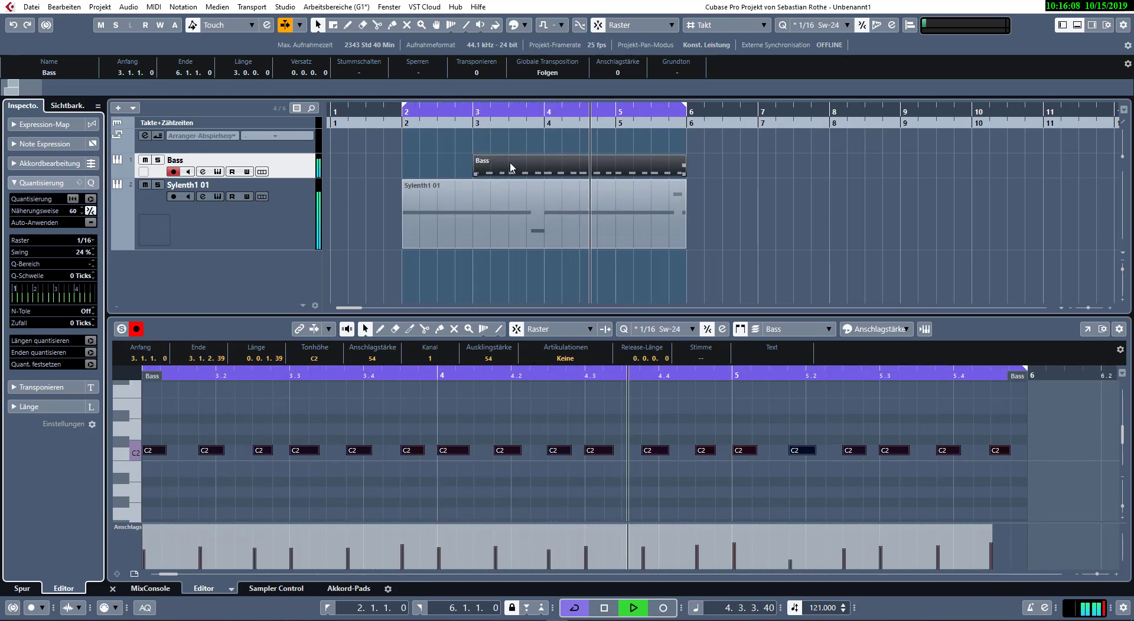
- Move the Bass part to start at bar 2 and split it at bar 4
left_click_drag(577, 170, 507, 172)
left_click(544, 169, "alt")
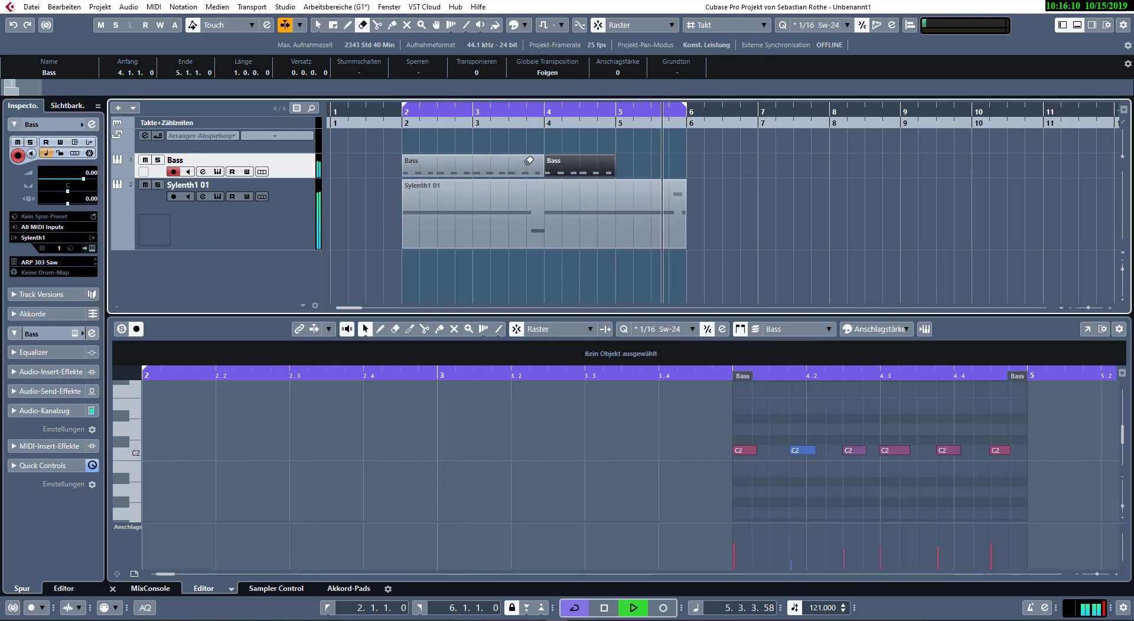
- Replace the Bass remainder after bar 4 with a copy of the two-bar part and glue both into one part spanning bars 2 to 6
key("Delete")
left_click_drag(544, 170, 594, 172)
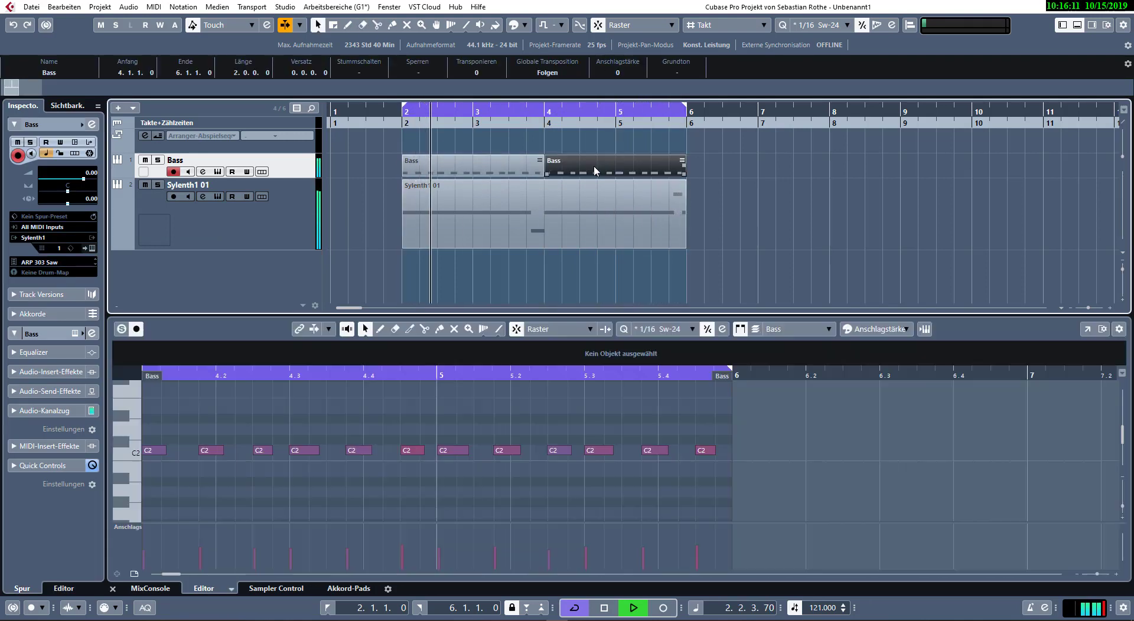
key("4")
left_click(521, 164)
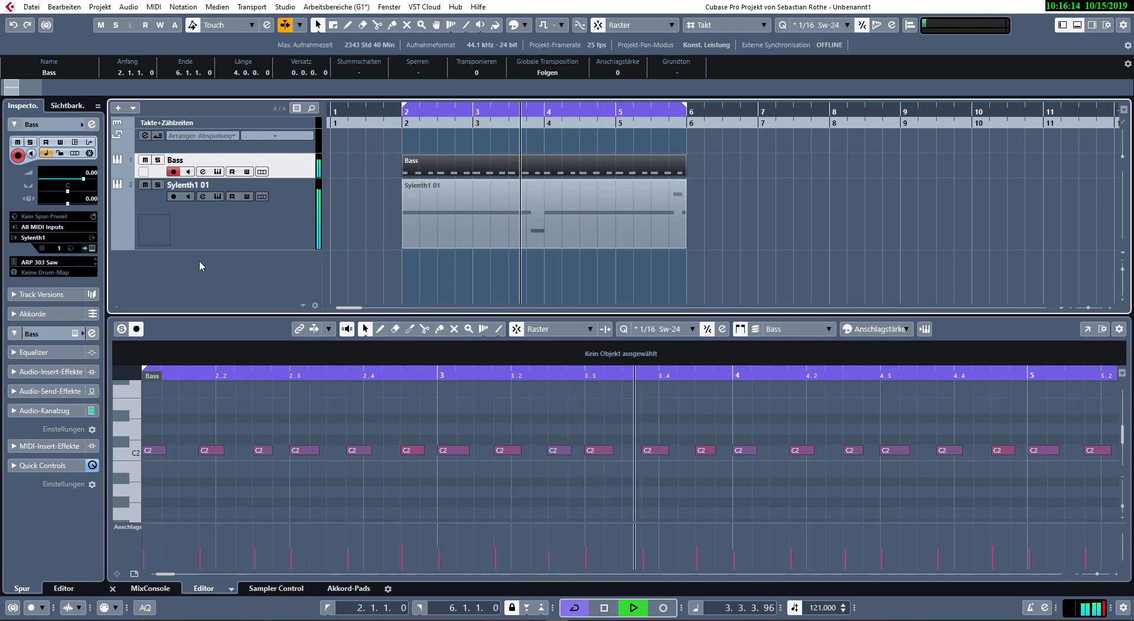
- Reduce the height of the Sylenth1 01 track and deselect all parts
left_click_drag(248, 249, 246, 209)
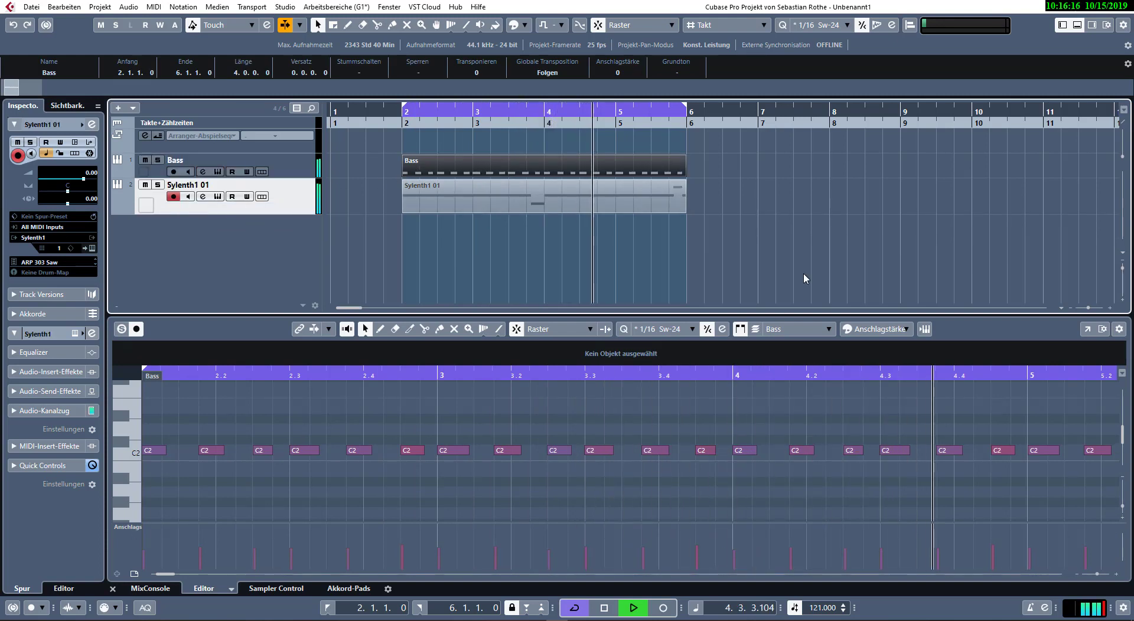
left_click(564, 242)
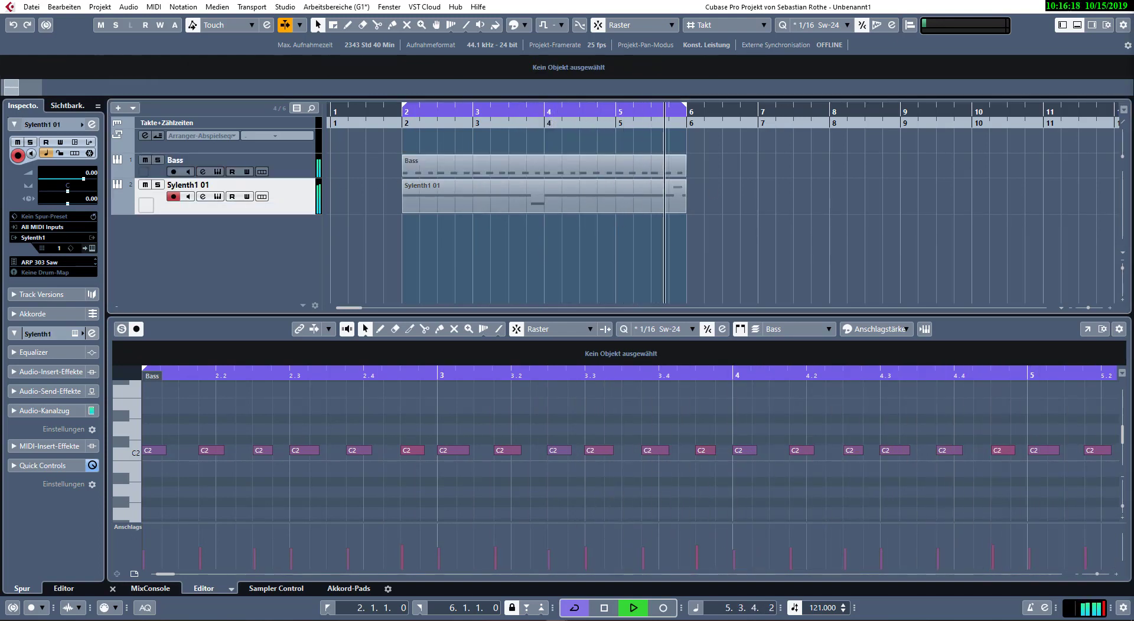
- Open the MediaBay, select Favoriten in the file browser, and reset the attribute filters
key("F5")
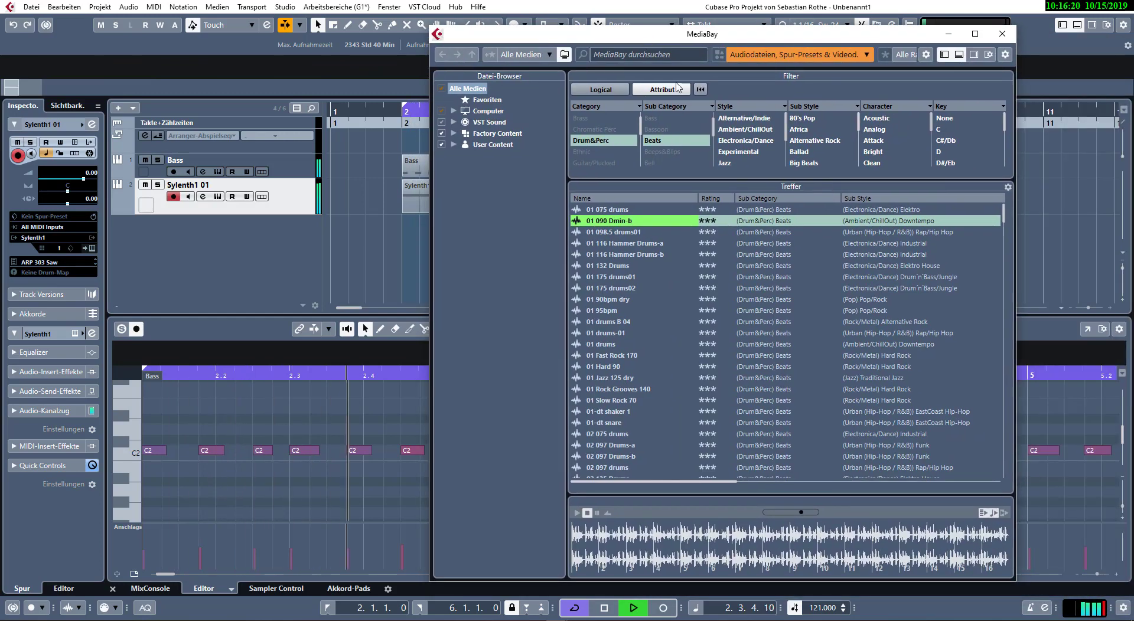
key("F5")
left_click(705, 25)
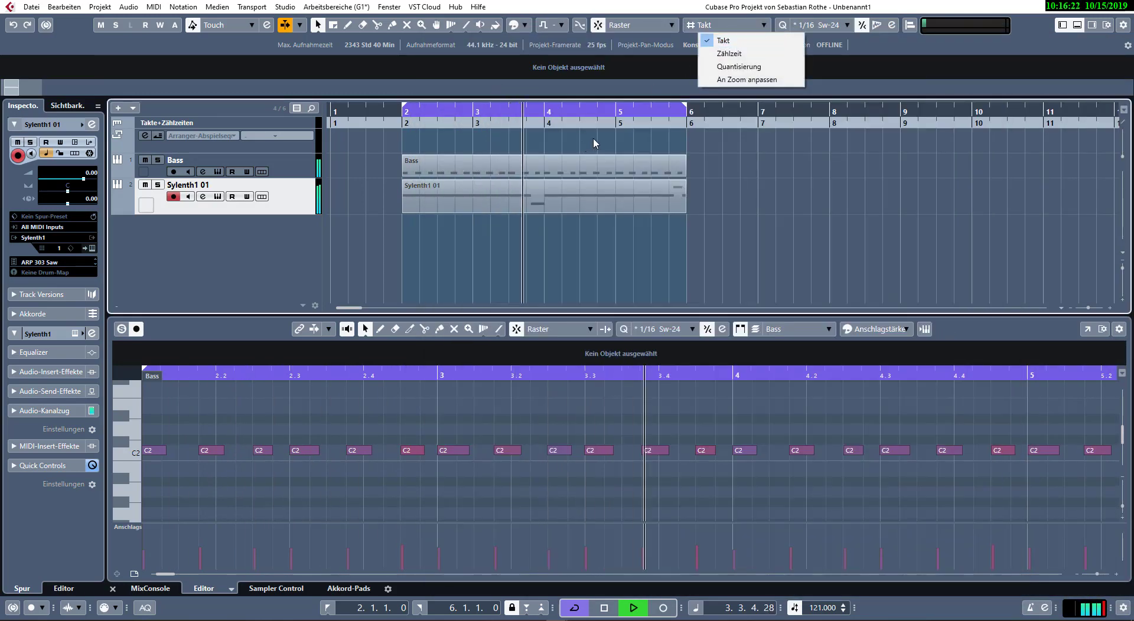
left_click(594, 140)
key("F5")
key("F5")
key("F5")
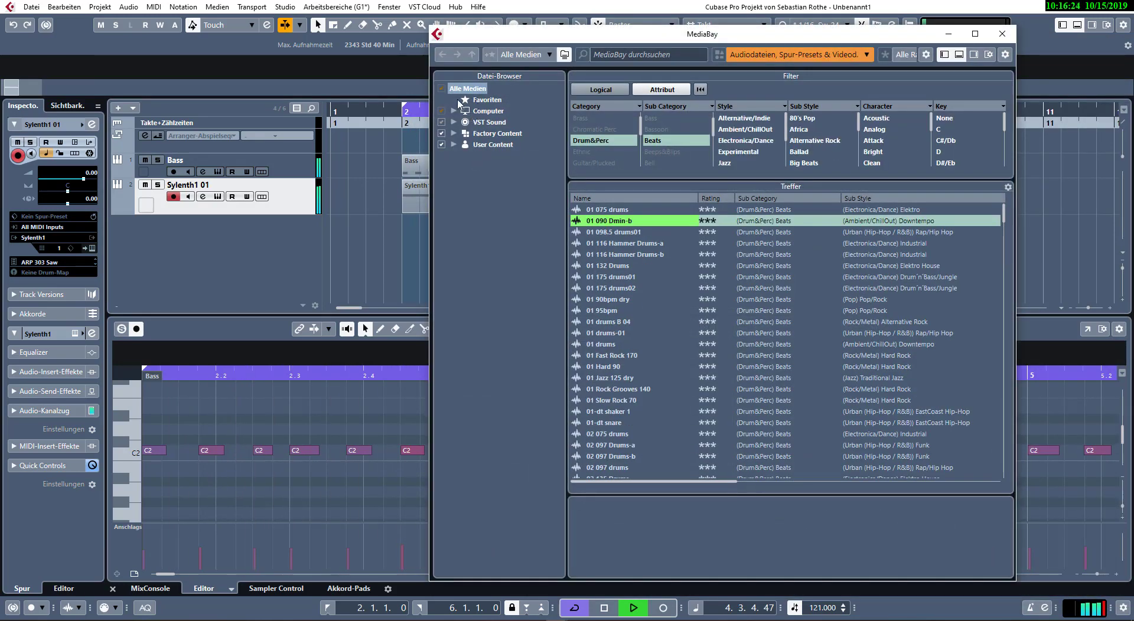
left_click(477, 102)
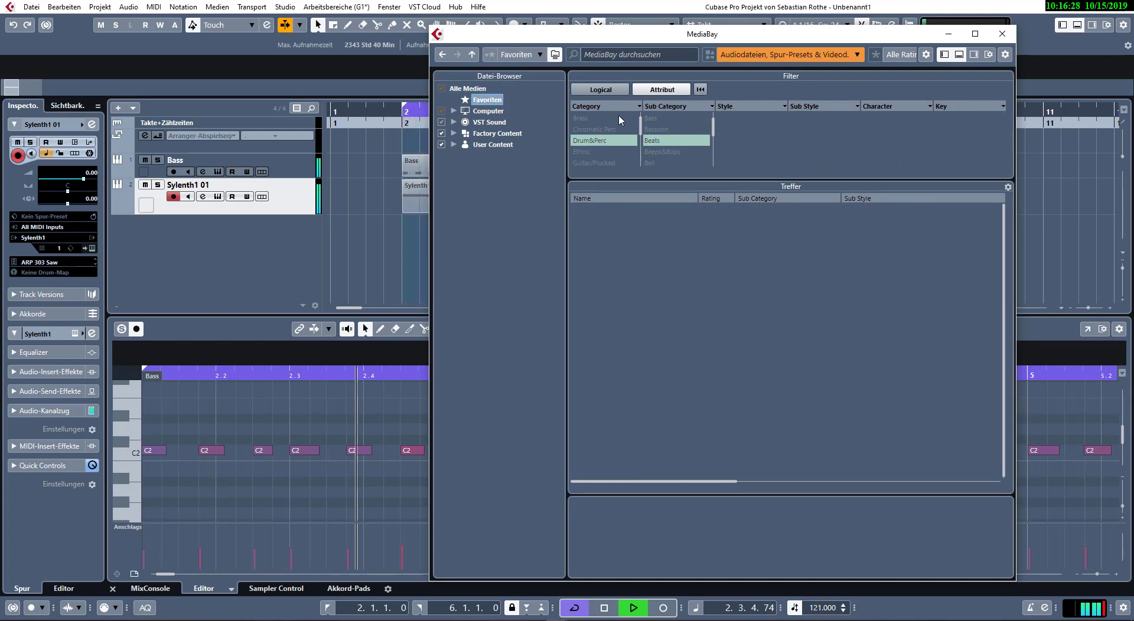
left_click(700, 90)
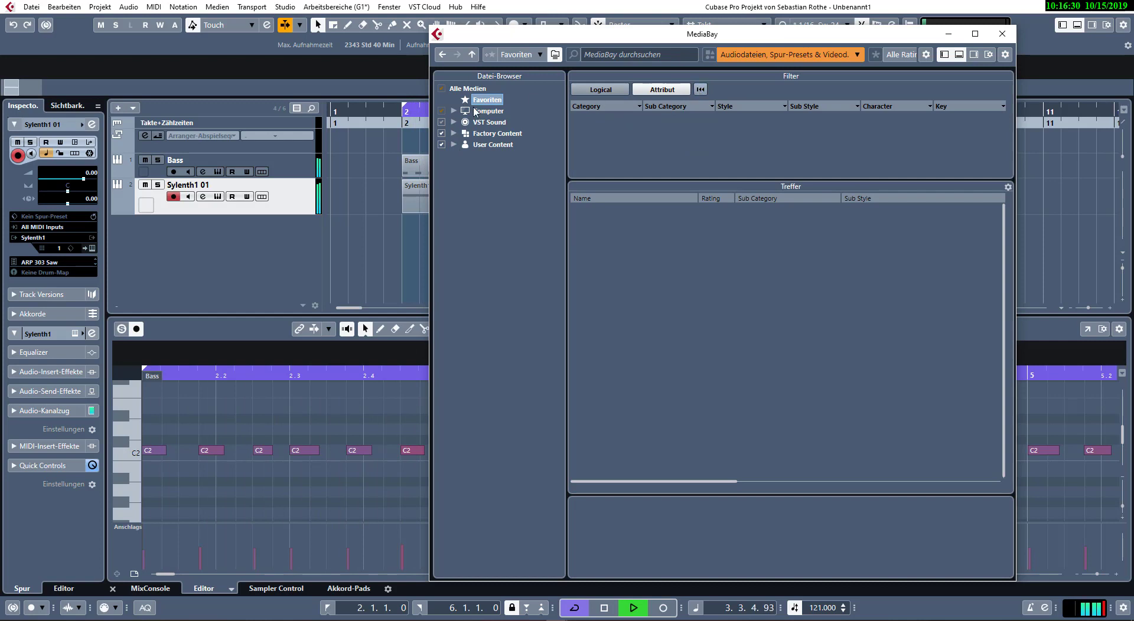
- Place the MediaBay window clear of the tracks and audition the Top Loop and Drum Beat files in the _music_splice_library folder
left_click_drag(558, 36, 1133, 52)
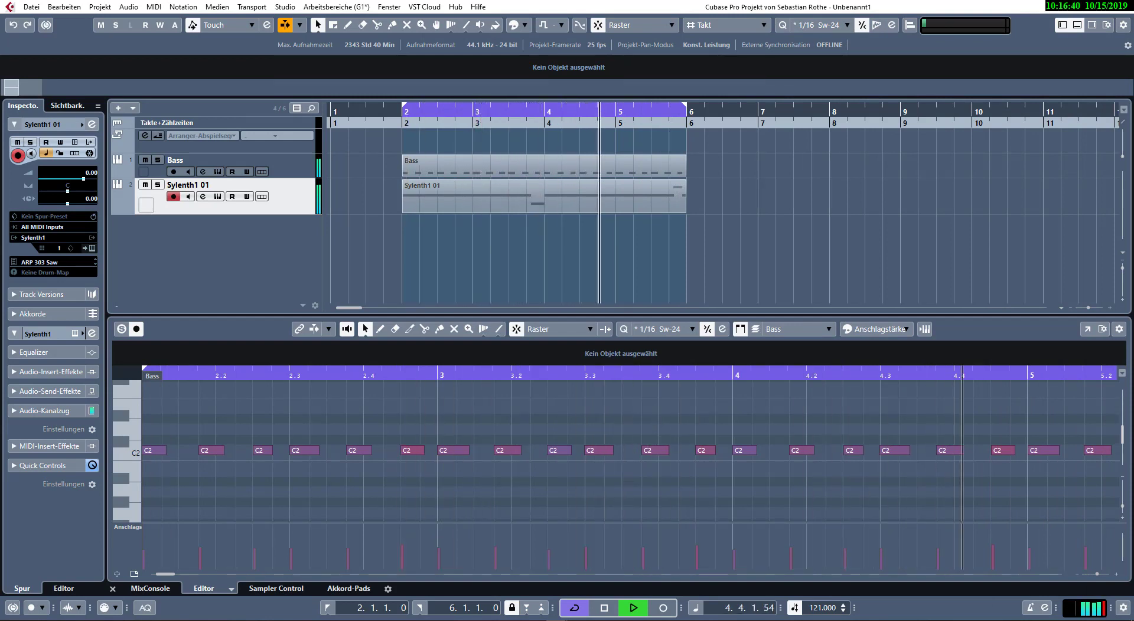
left_click(569, 334)
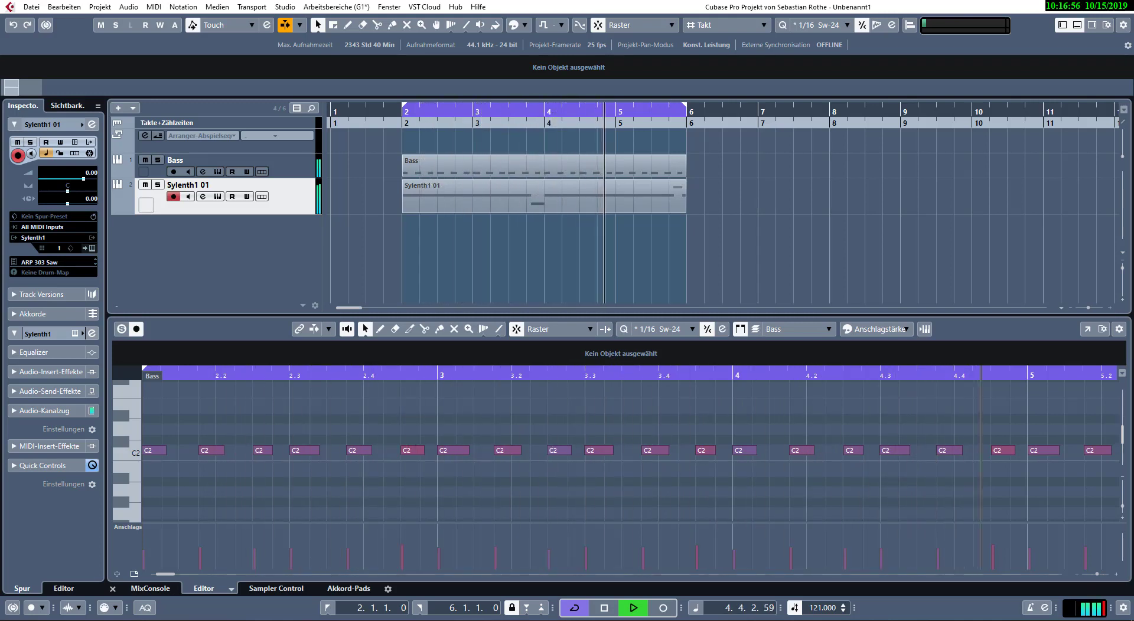
left_click(1106, 25)
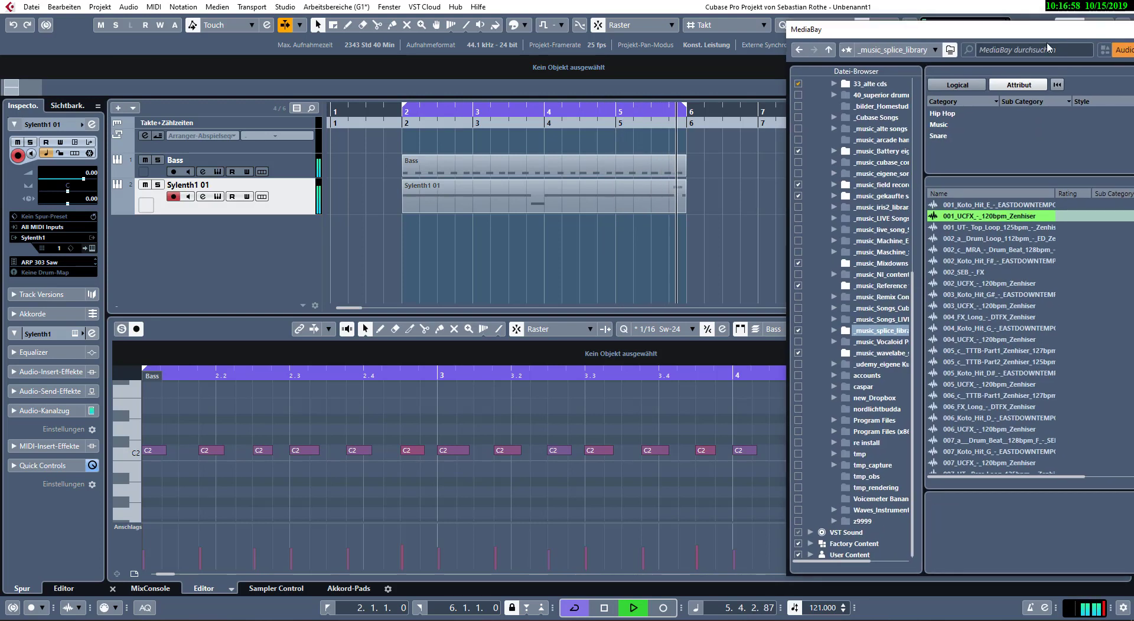
left_click(1017, 238)
left_click(1017, 247)
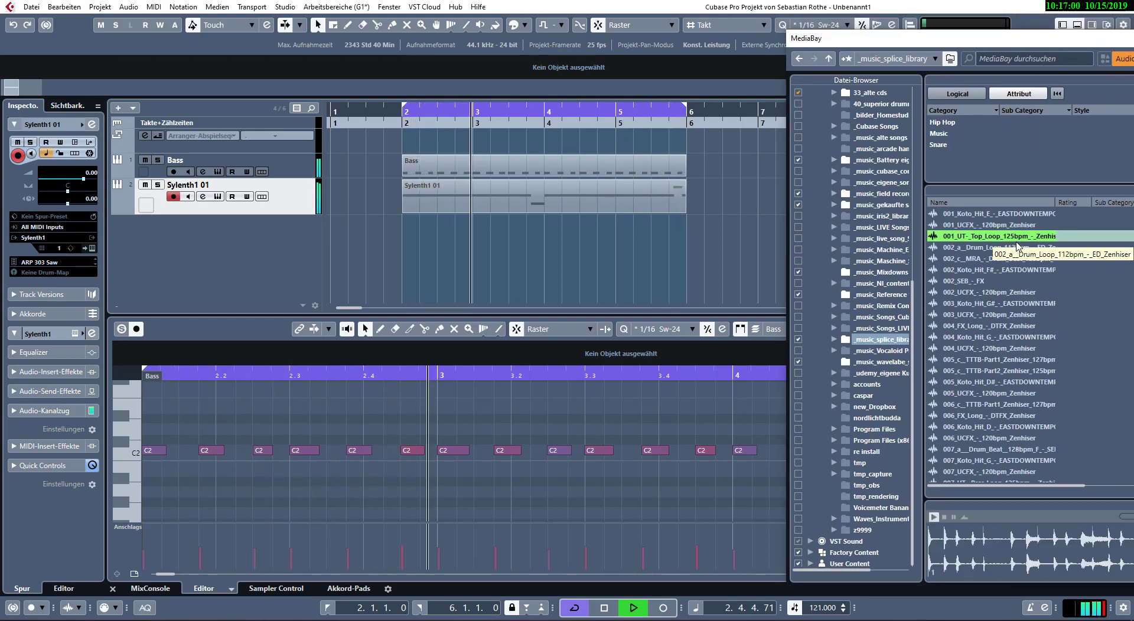
key("Down")
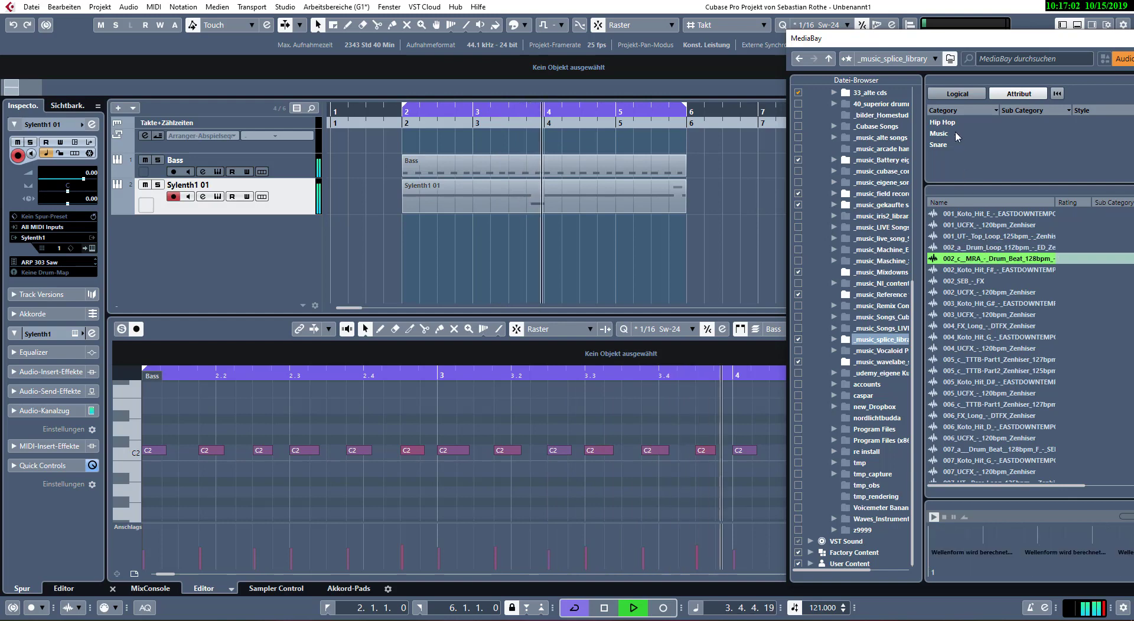
- Collapse the Computer branch in the MediaBay browser and select the favourite folder 24_gekaufte samples
scroll(909, 236, "up", 5)
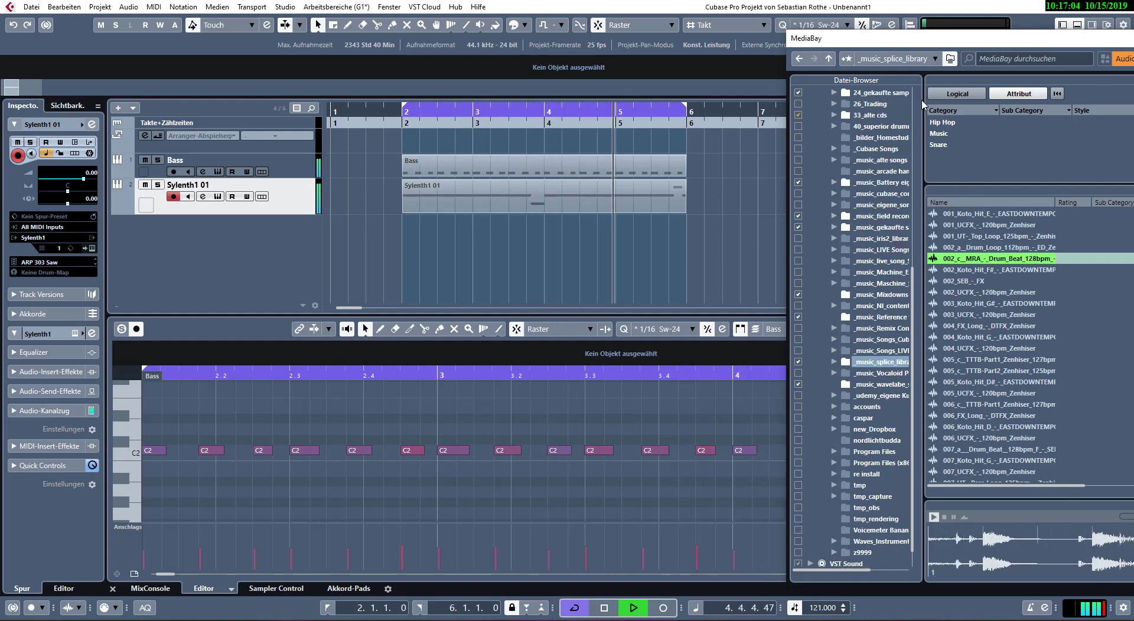
scroll(915, 247, "up", 10)
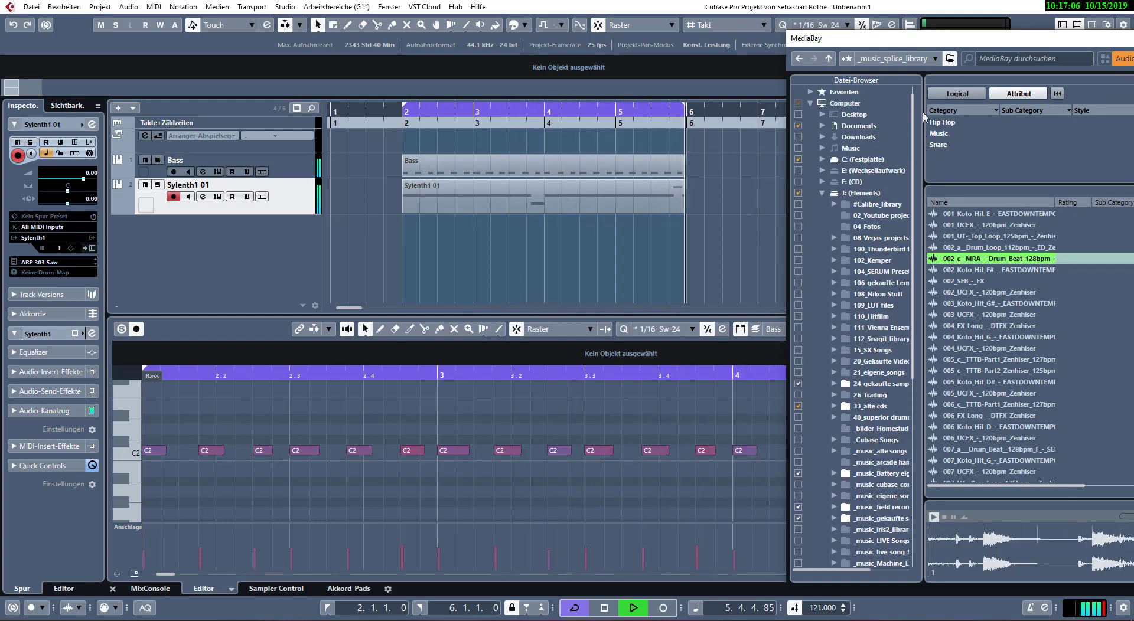
left_click(810, 127)
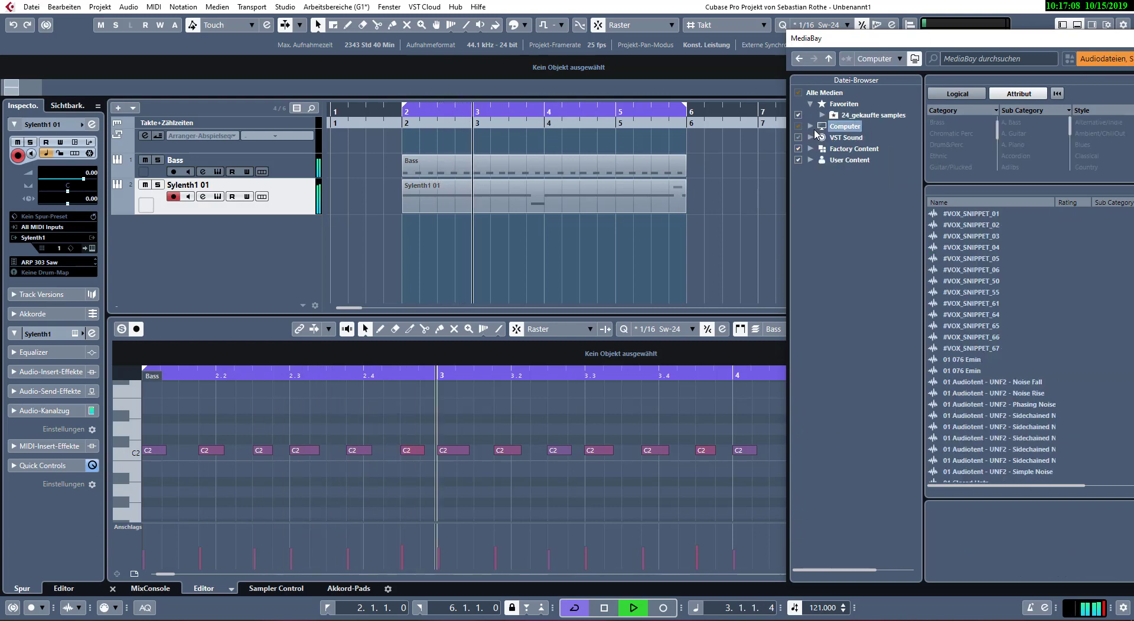
left_click(872, 115)
- Bring more of the MediaBay window into view and audition the vocal samples #VOX_SNIPPET_01 to #VOX_SNIPPET_03
left_click(1004, 228)
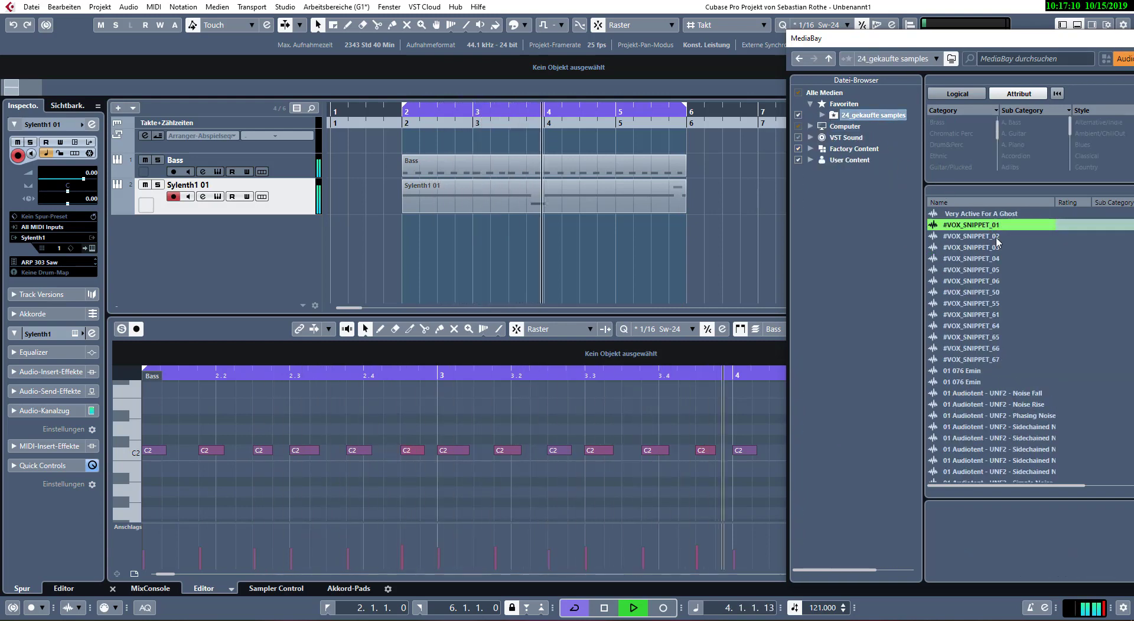
left_click_drag(1038, 42, 959, 34)
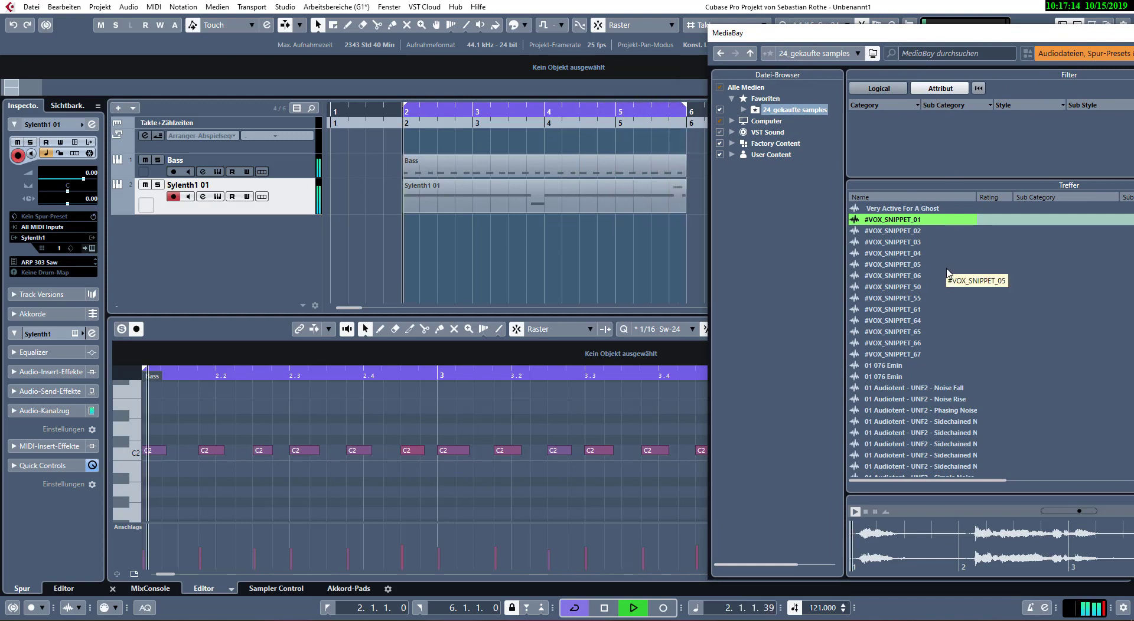
key("Down")
left_click(904, 244)
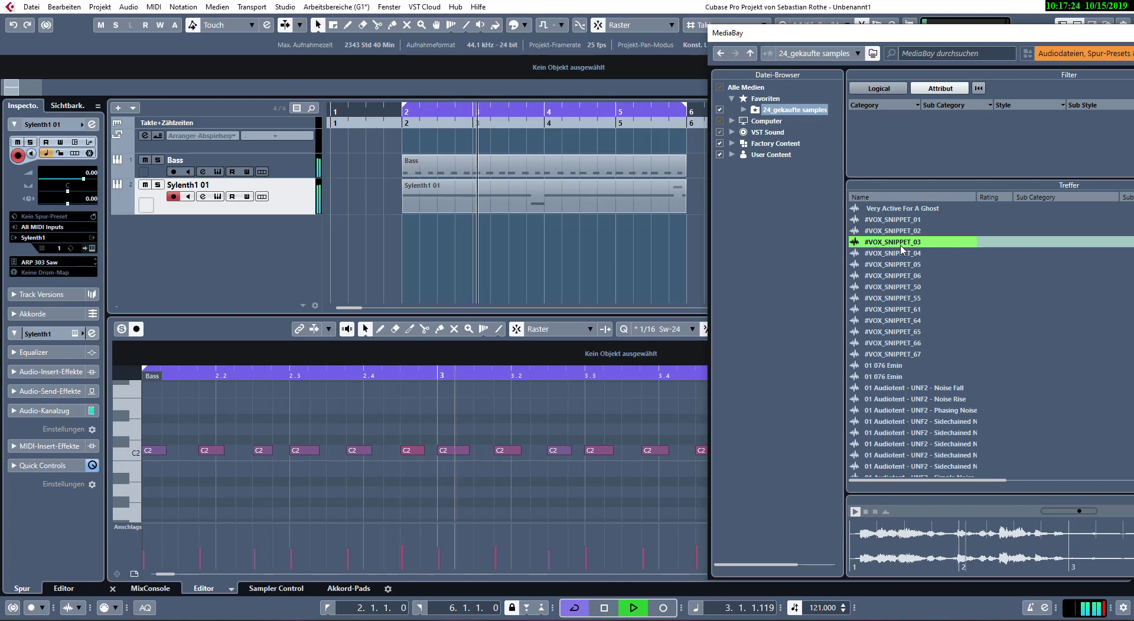
- Import #VOX_SNIPPET_03 onto a new audio track with its event starting at bar 2, and make the track slightly taller
left_click_drag(901, 245, 257, 243)
key("F5")
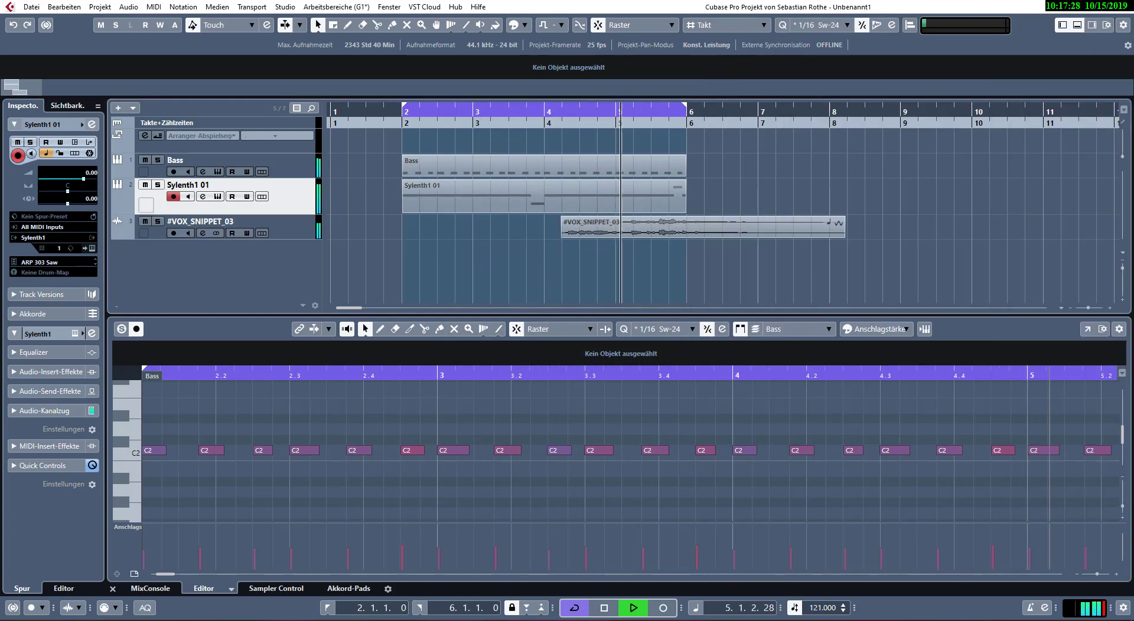
left_click_drag(677, 222, 428, 232)
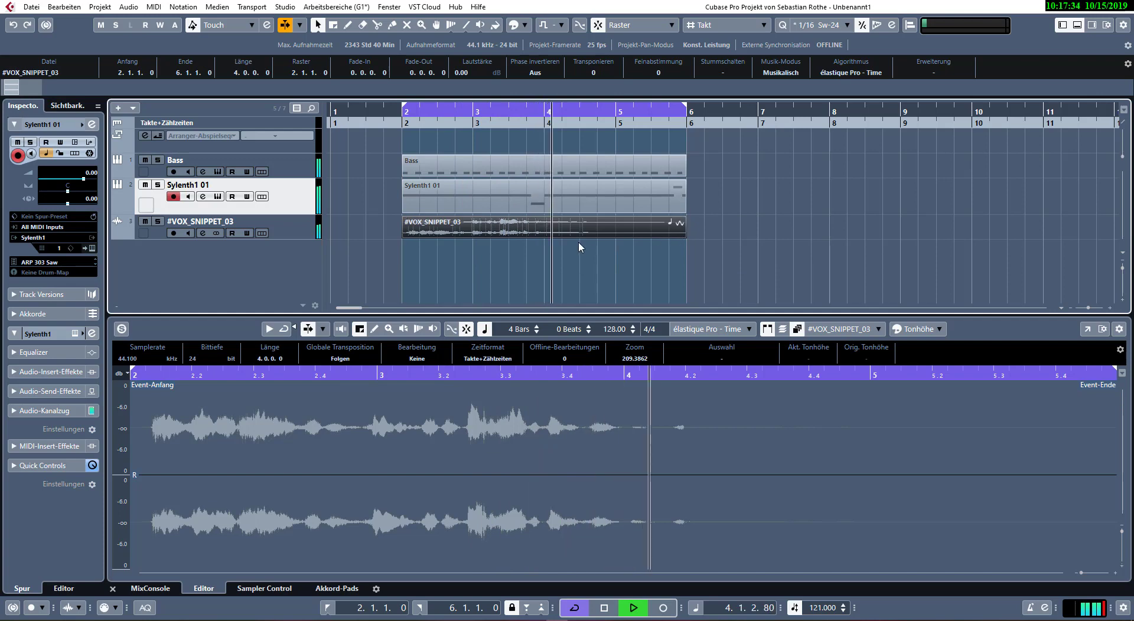
left_click(278, 228)
left_click_drag(286, 247, 286, 257)
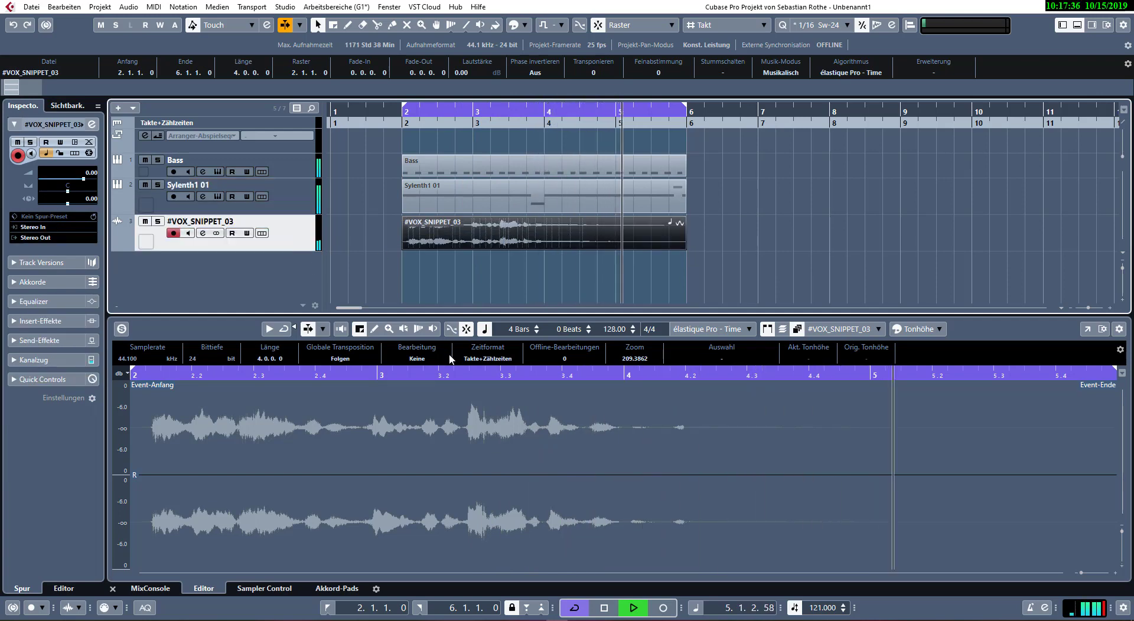
- Show the MixConsole beneath the tracks and reduce the height of its zone slightly
left_click(420, 486)
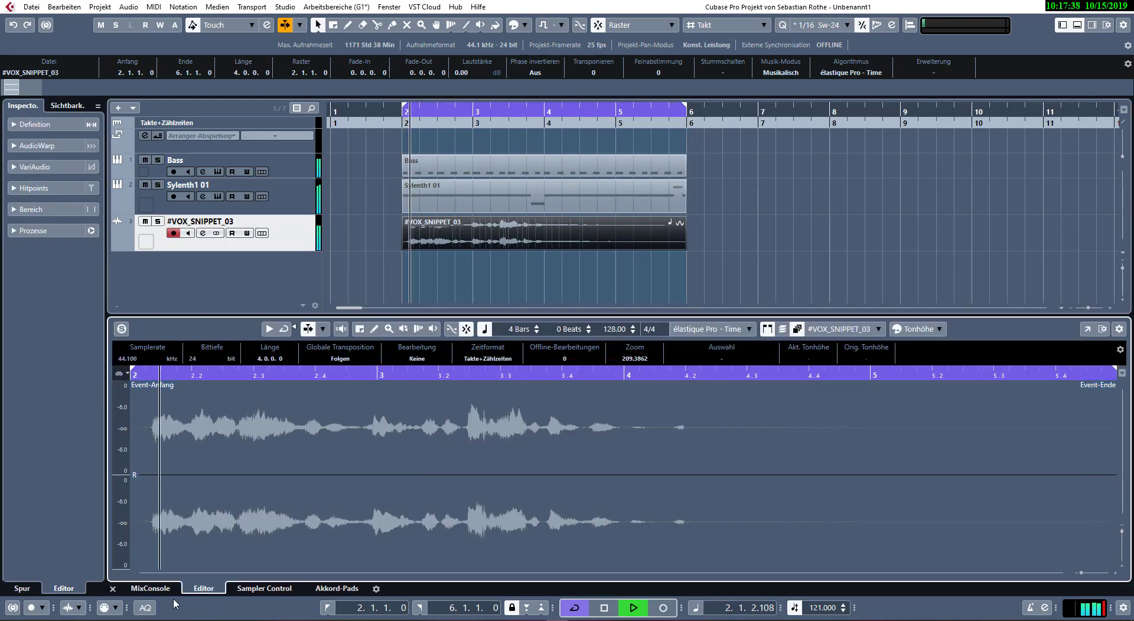
key("alt+F3")
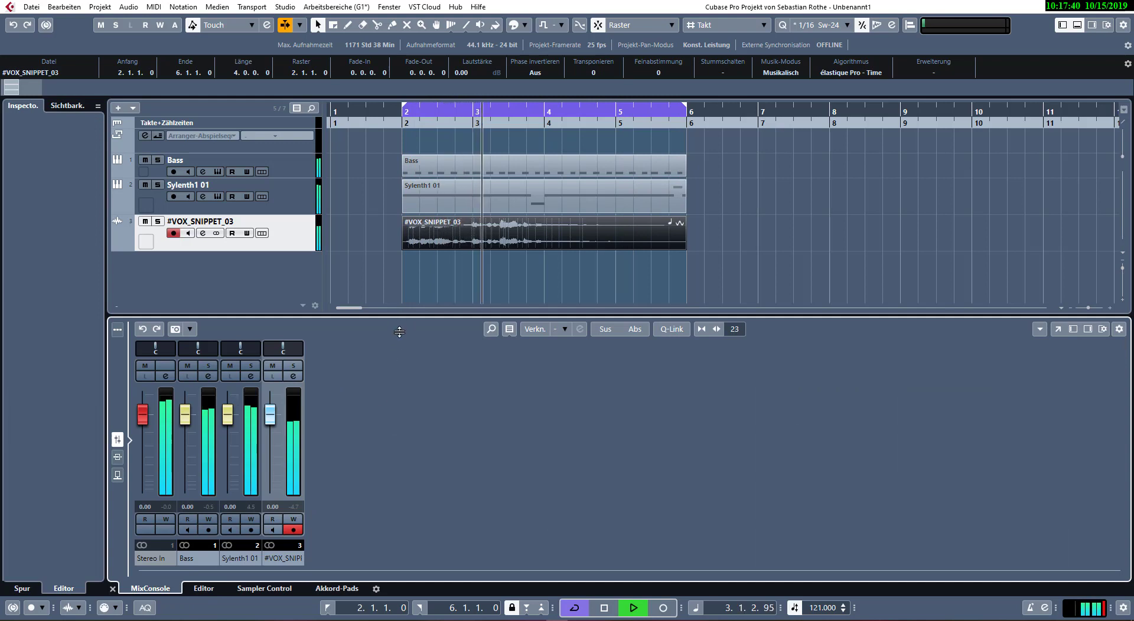
left_click_drag(400, 332, 399, 352)
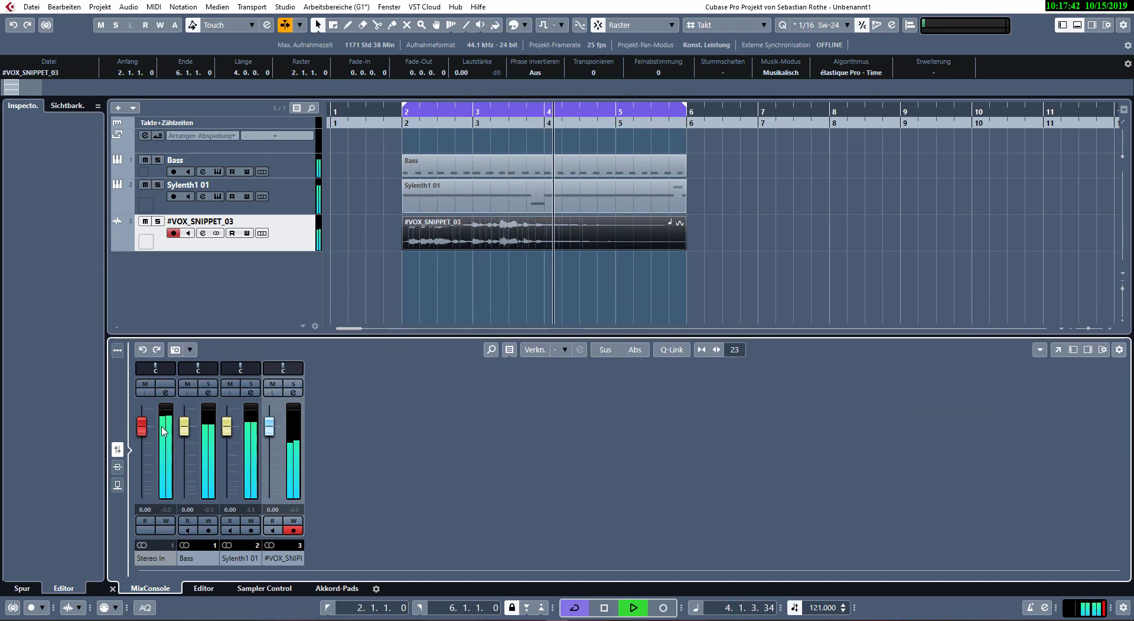
left_click(116, 351)
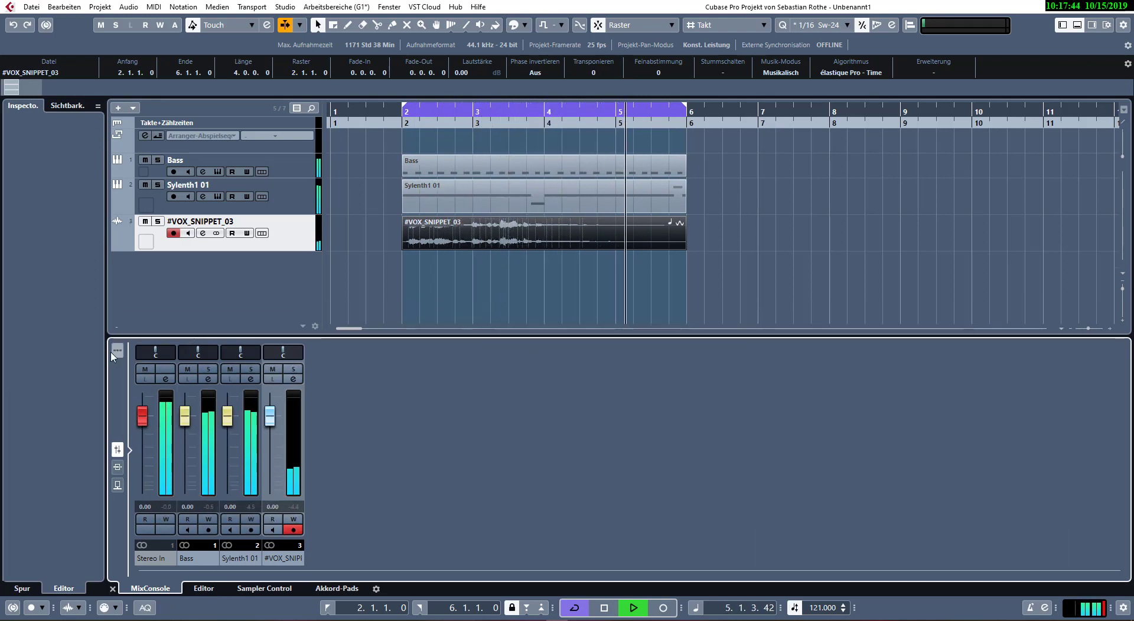
left_click(115, 351)
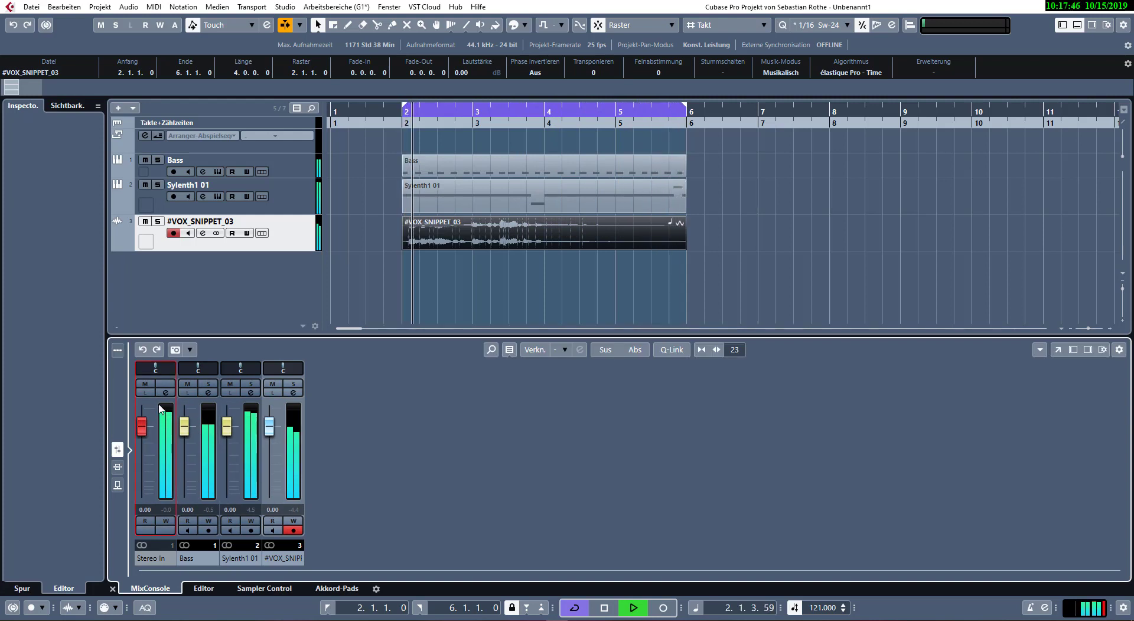
- Lower the Sylenth1 01 channel's volume fader to -1.44 dB
right_click(161, 409)
left_click(850, 436)
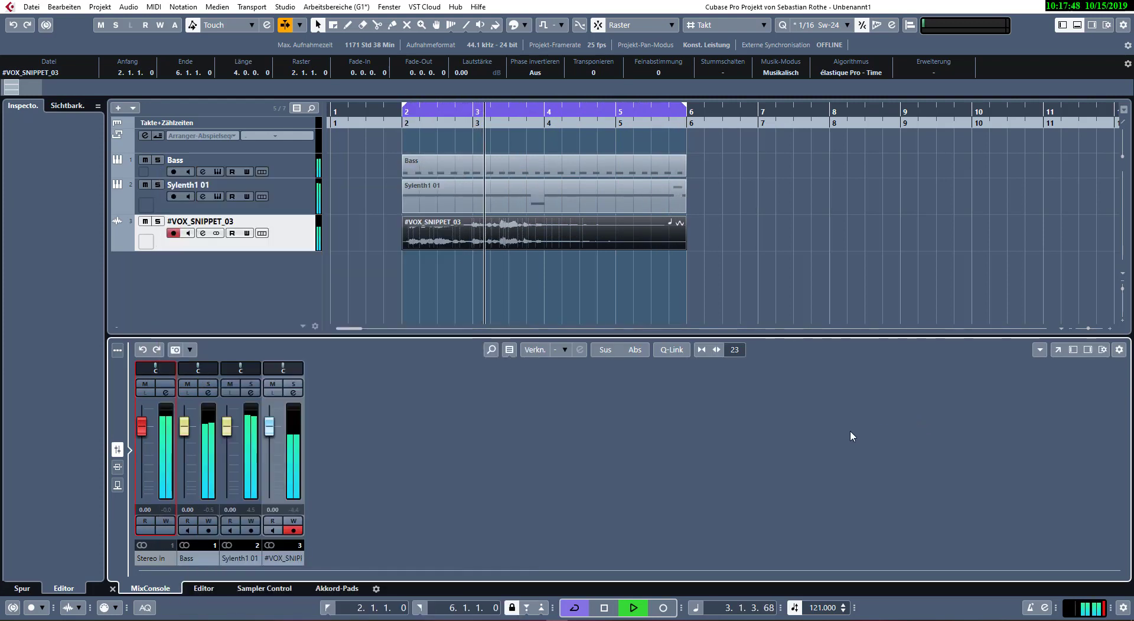
left_click_drag(227, 426, 227, 447)
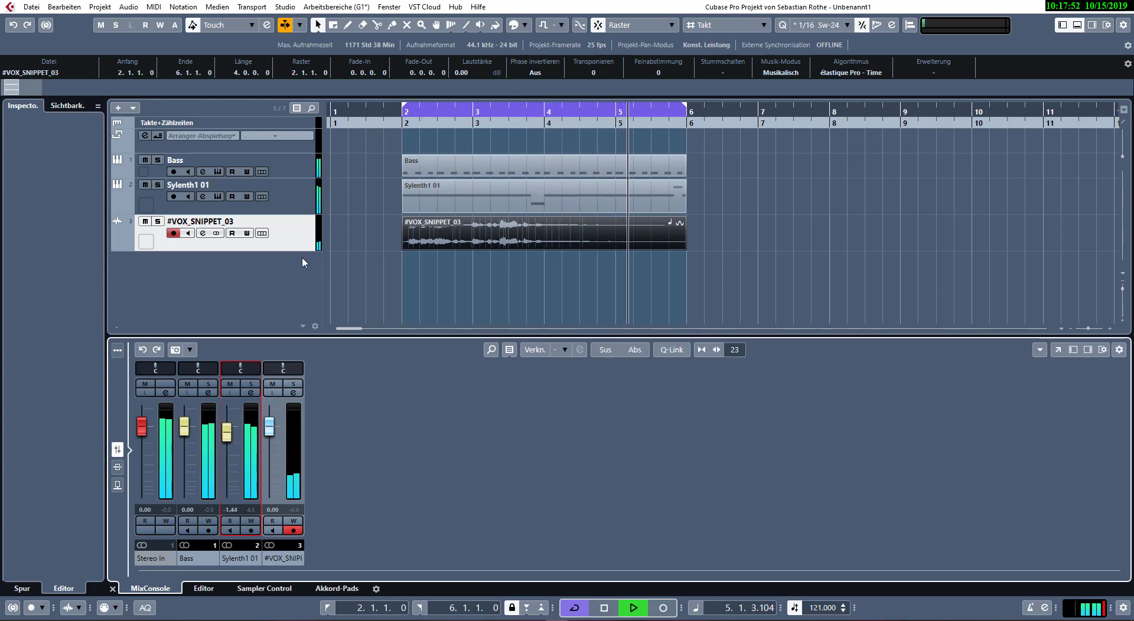
- Add one instrument track with Kick 2 x64 directly below the Bass track, routed to Stereo Out
left_click(311, 234)
left_click(285, 169)
key("t")
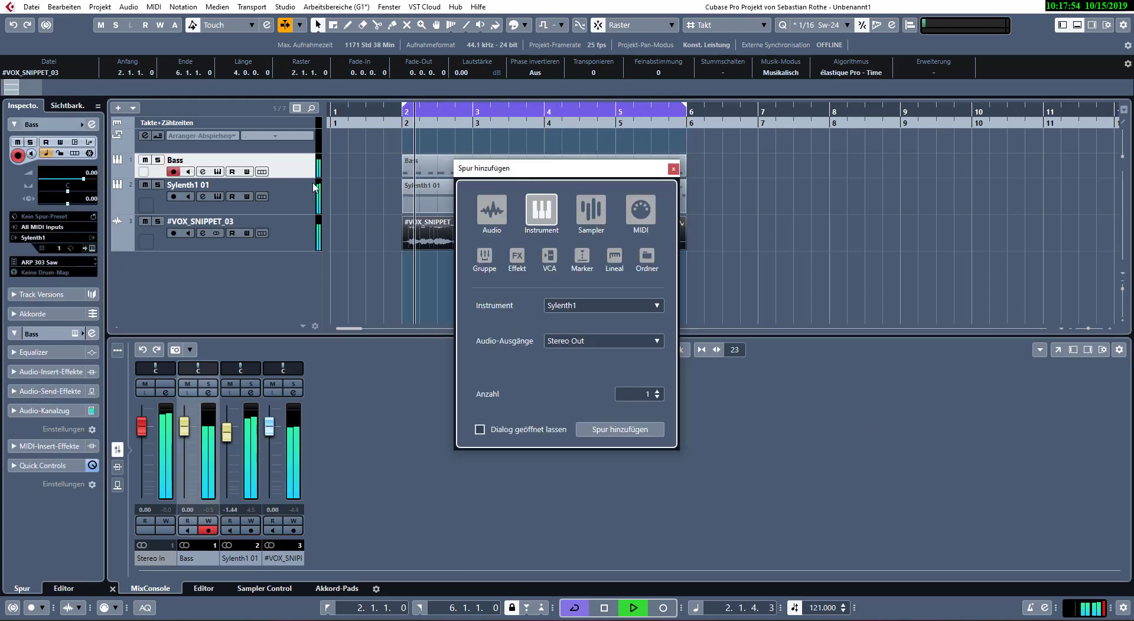
left_click(588, 304)
type("kick")
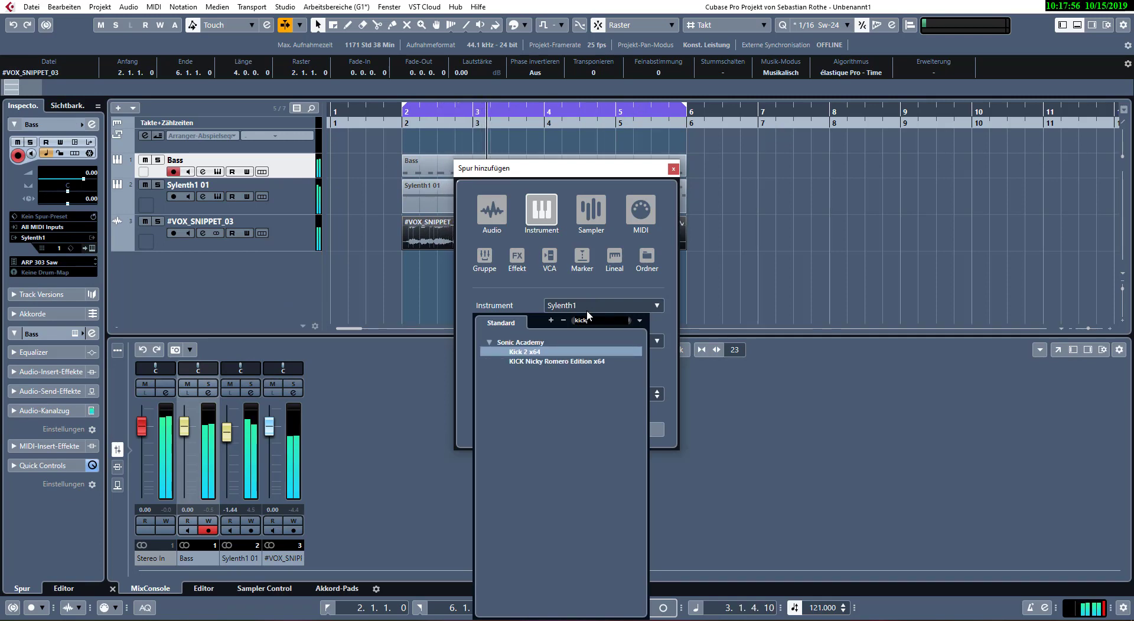
key("Return")
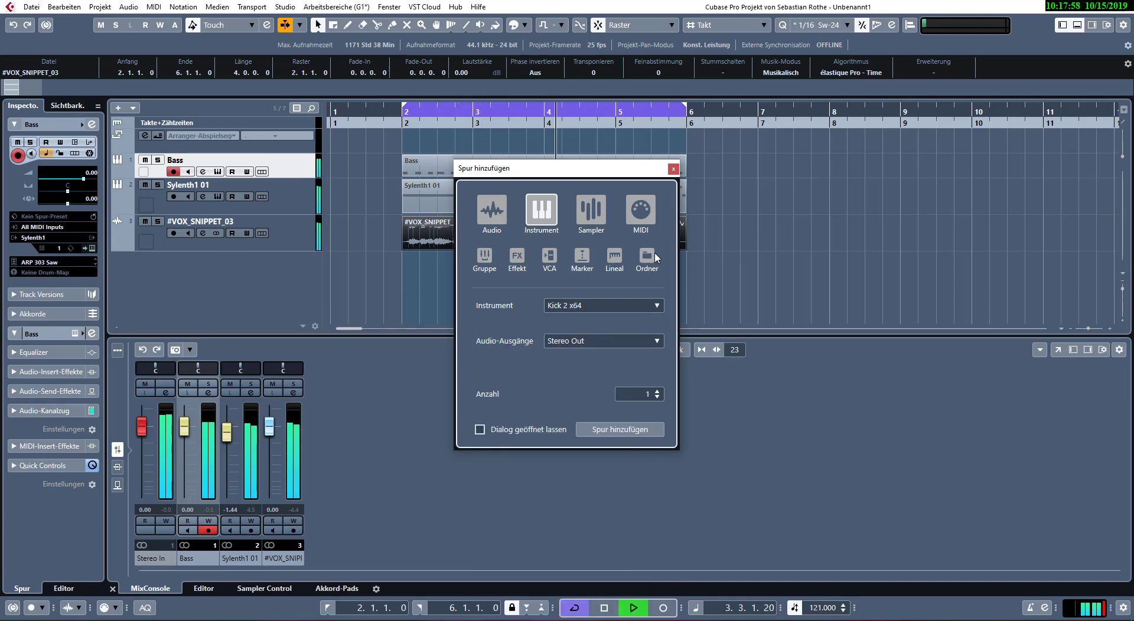
key("Return")
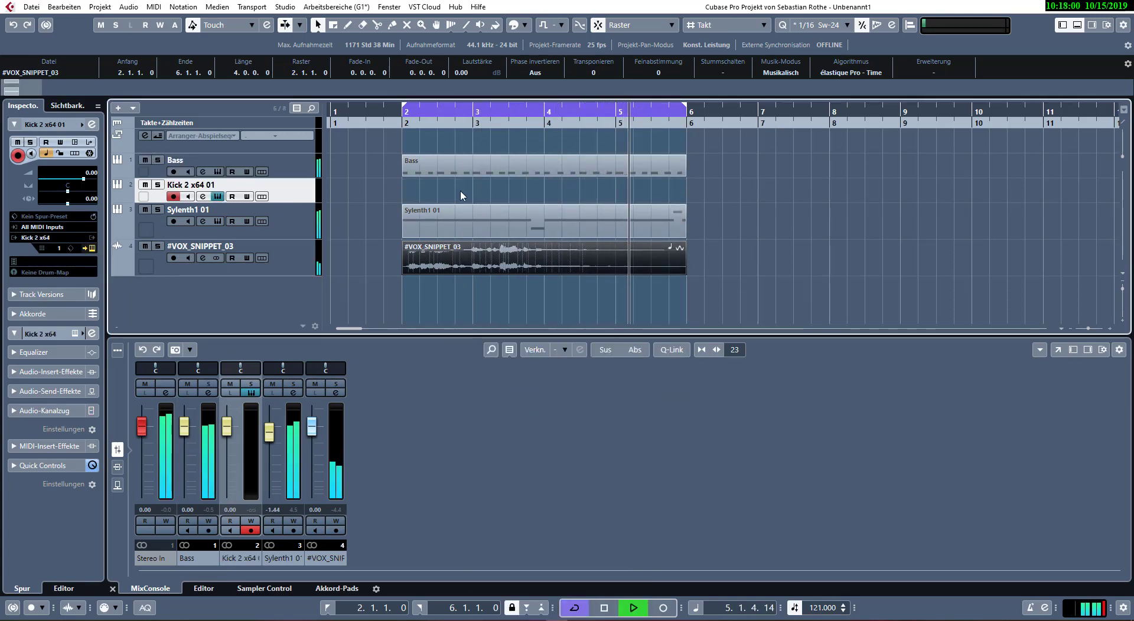
- Create an empty one-bar MIDI part at bar 2 on the Kick 2 x64 01 track and open it in the Key Editor
left_click_drag(411, 186, 431, 186)
key("1")
double_click(431, 190)
key("1")
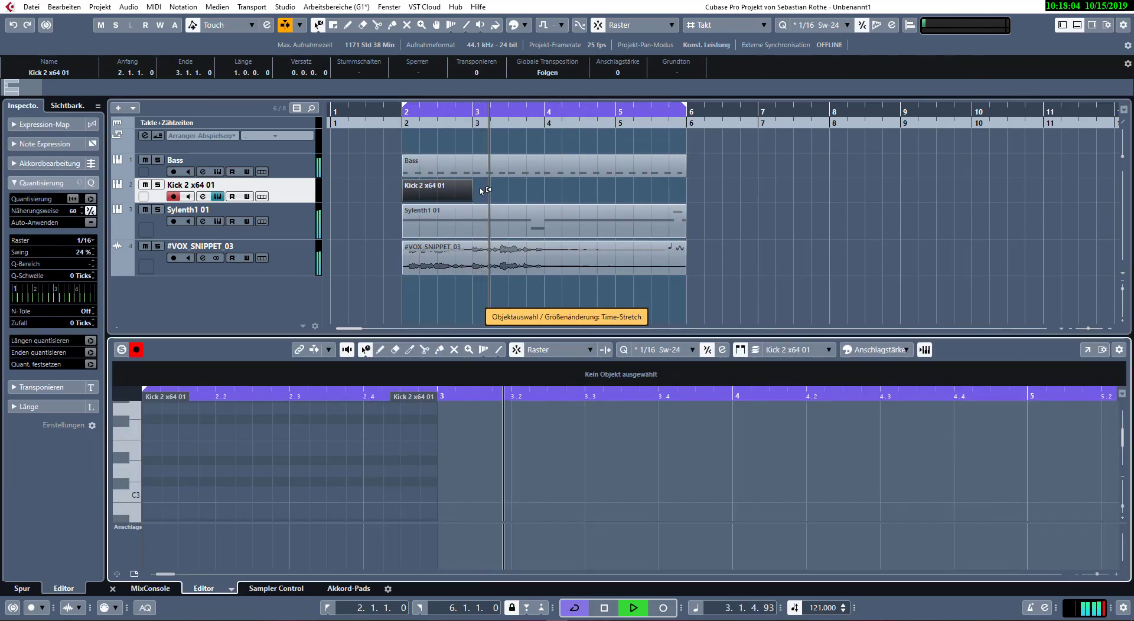
- Fill bars 3 to 6 of the Kick 2 x64 01 track with three shared copies of the one-bar MIDI part
left_click(473, 191)
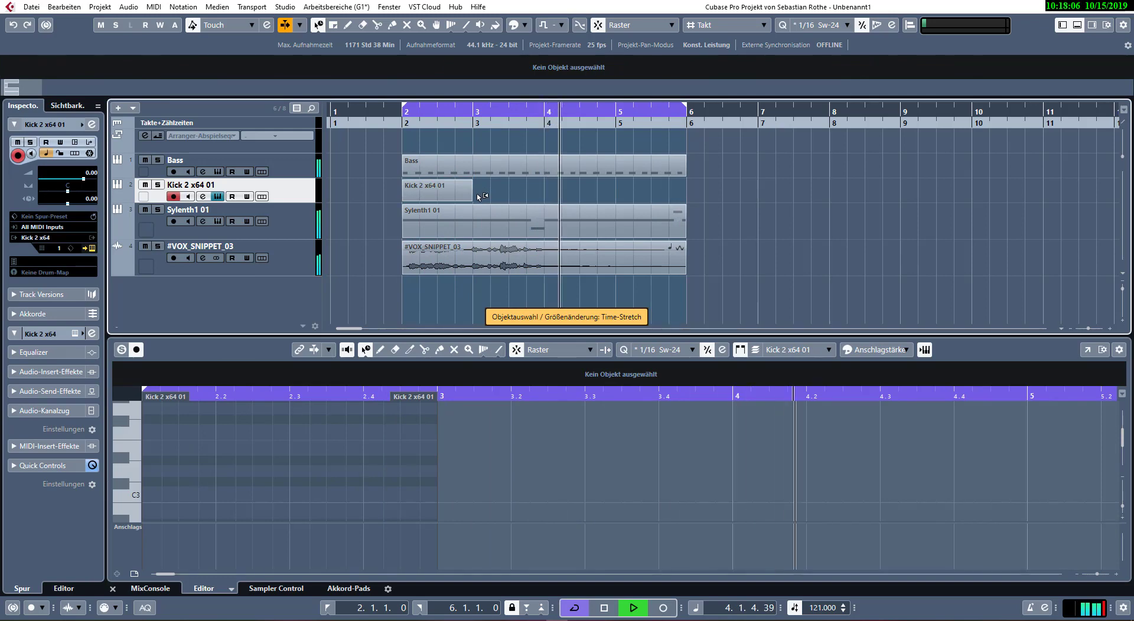
key("1")
left_click_drag(471, 194, 685, 195)
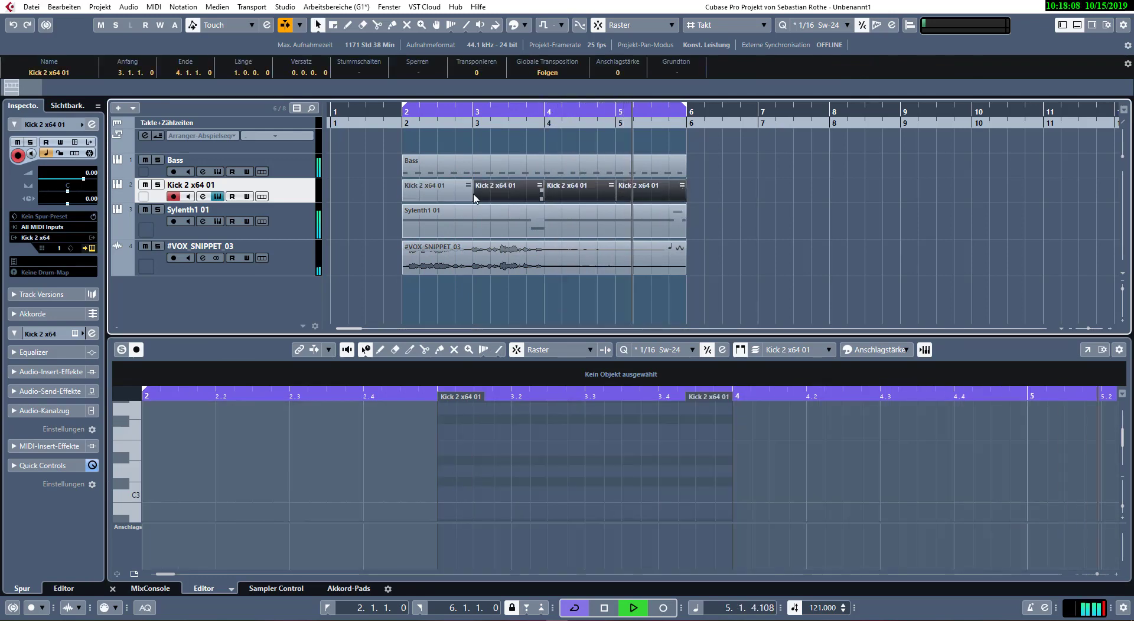
- Insert C3 notes on beats 1, 2 and 3 of the first Kick 2 part in the Key Editor
left_click(443, 198)
left_click_drag(278, 436, 555, 393)
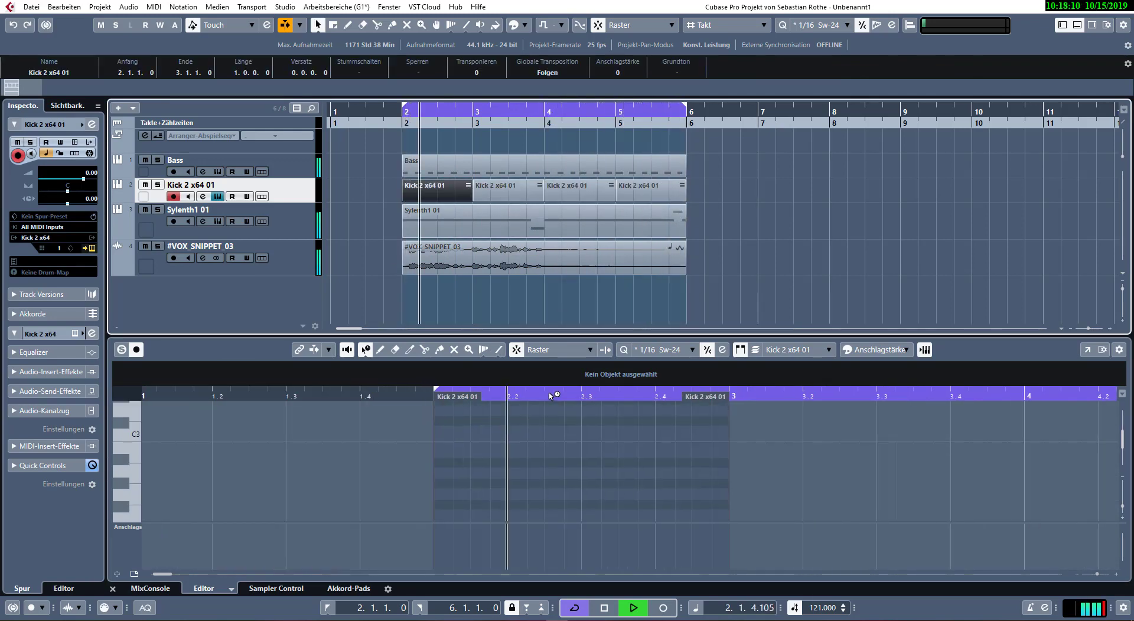
left_click_drag(596, 455, 436, 484)
scroll(362, 481, "up", 3)
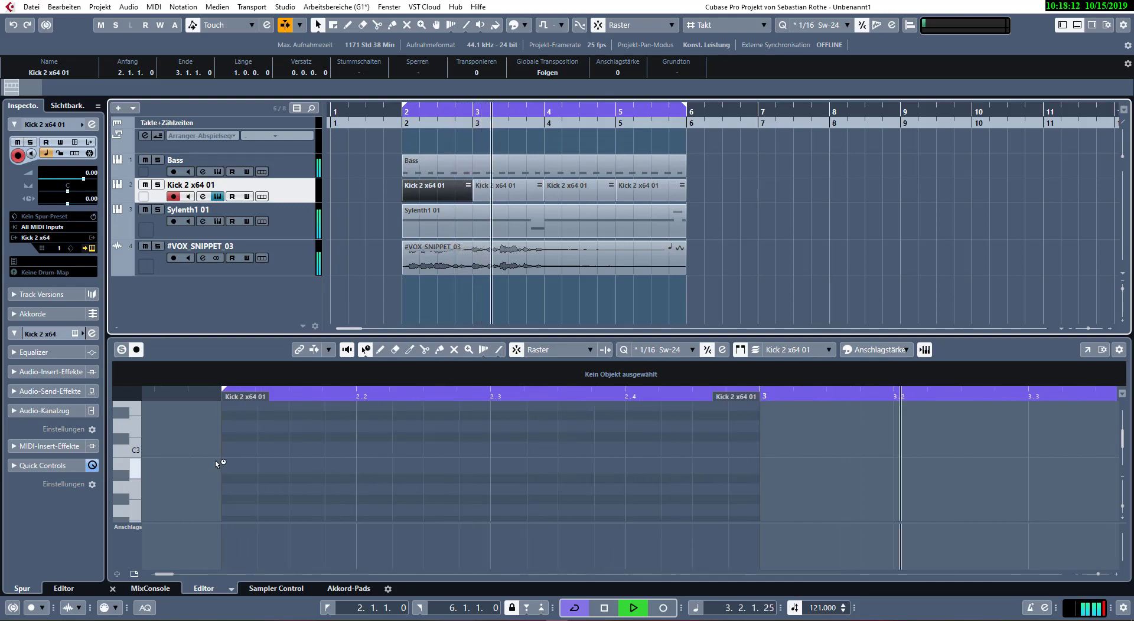
left_click(237, 447, "alt")
left_click(366, 448, "alt")
left_click(505, 449, "alt")
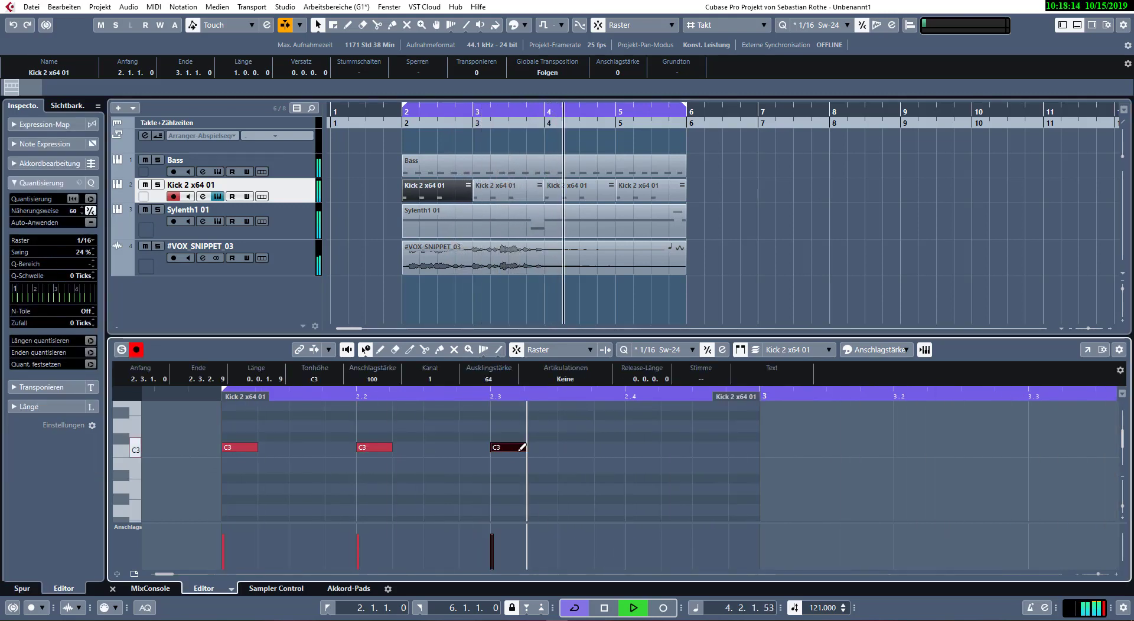
- Add a fourth C3 note to the kick part and move its start onto beat 4 at 2.4.1.0
left_click(671, 449, "alt")
right_click(640, 447)
left_click(637, 447)
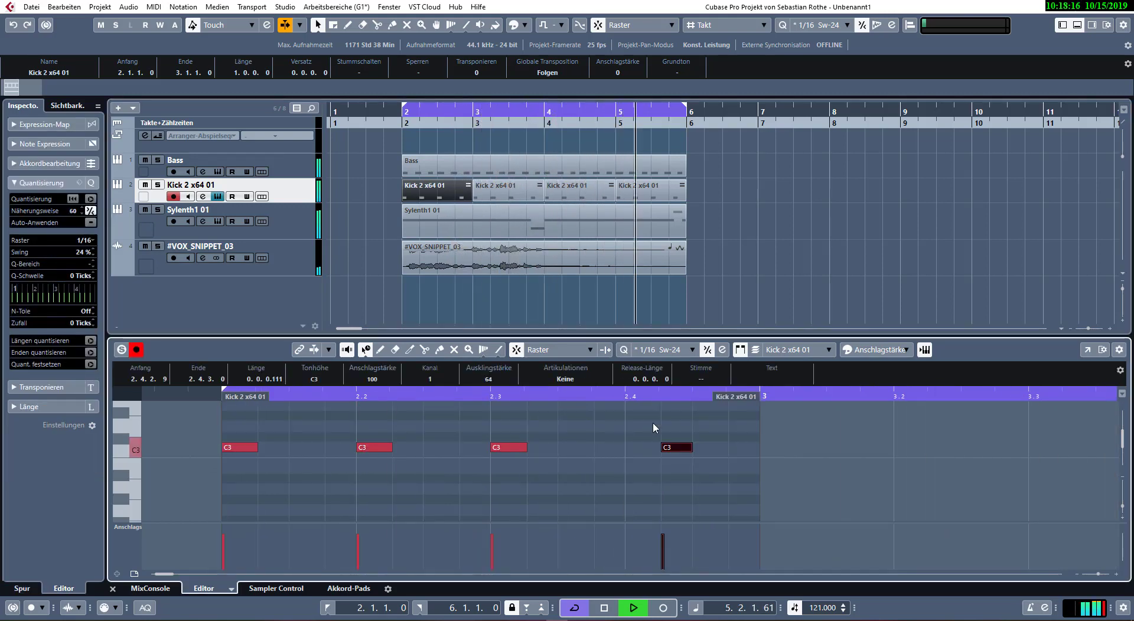
left_click_drag(654, 422, 691, 475)
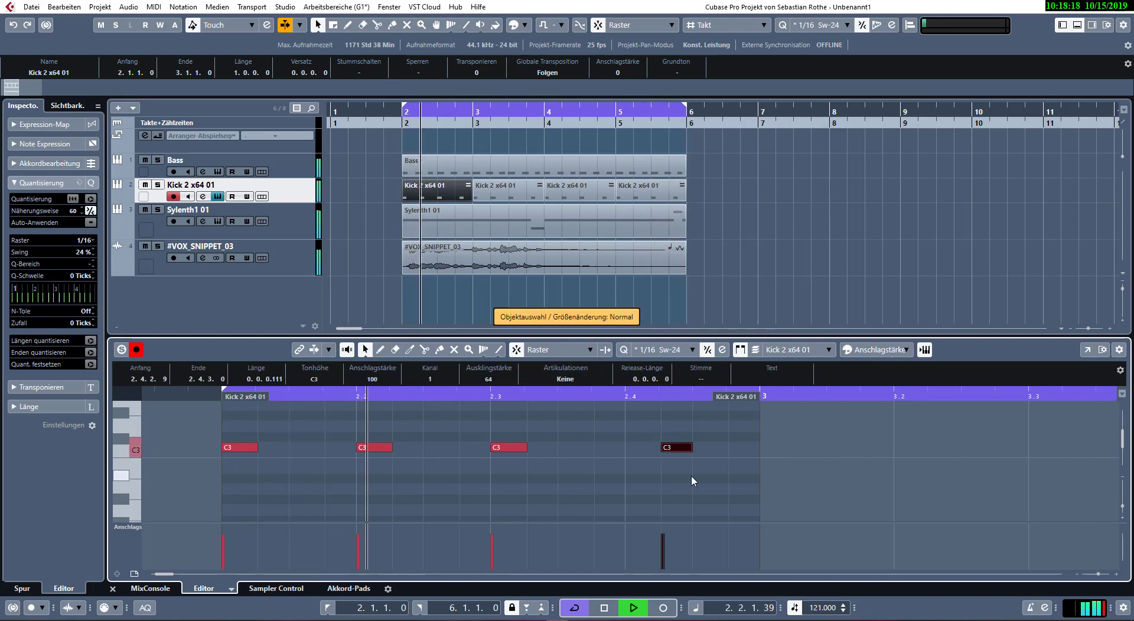
key("ctrl+Left")
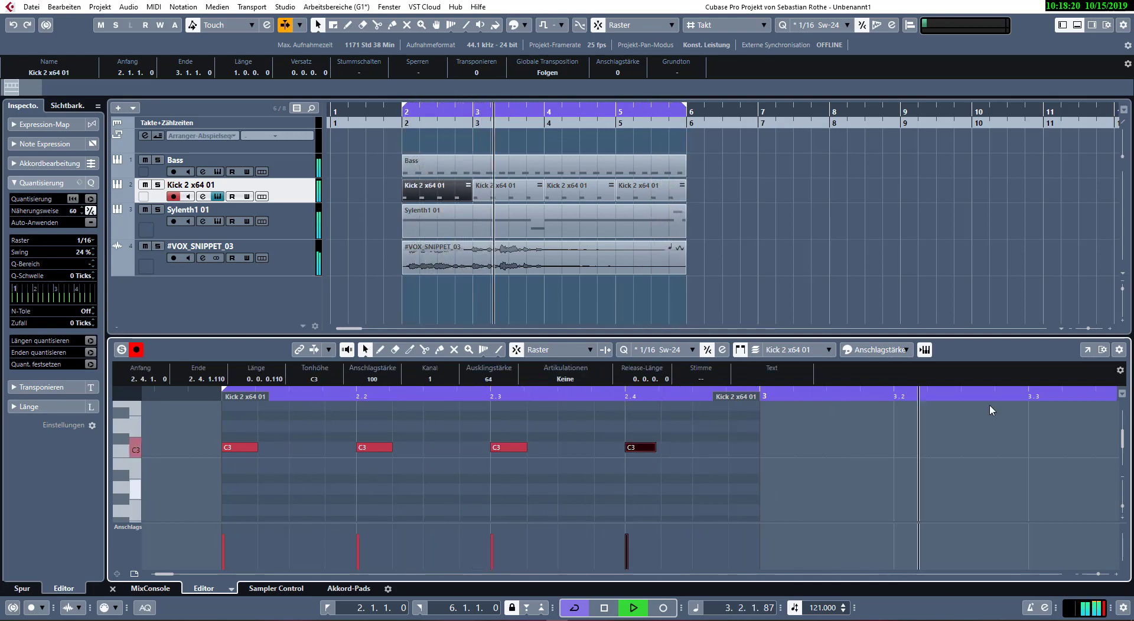
- Audition factory Pop presets in Kick 2, load David 02, and put the plug-in window away
left_click_drag(837, 108, 479, 145)
left_click(559, 175)
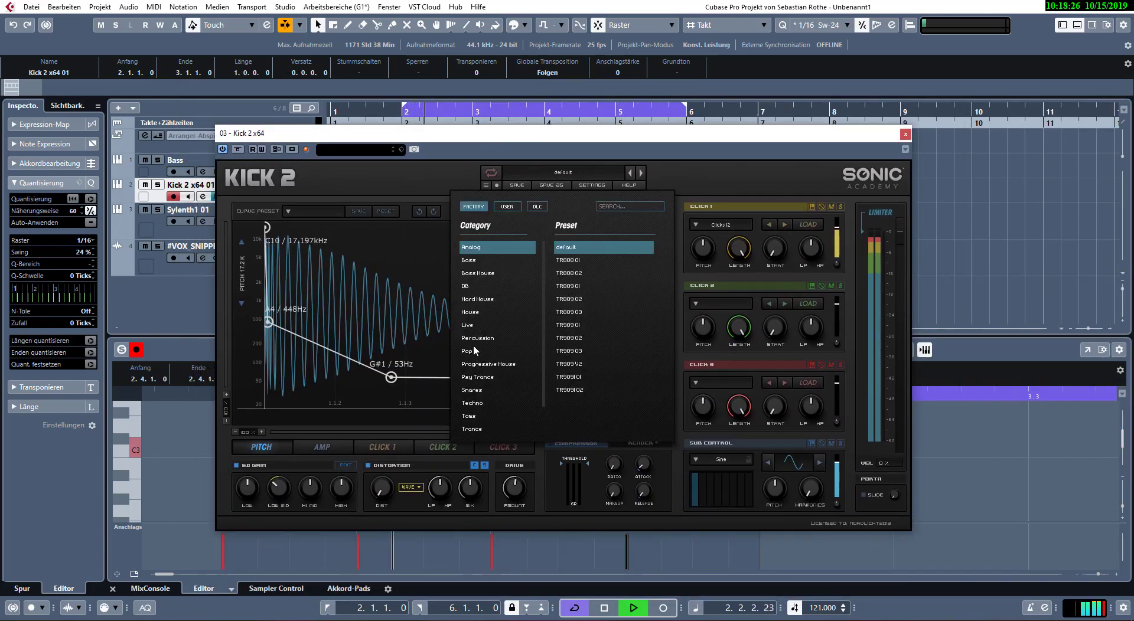
left_click(473, 350)
left_click(569, 263)
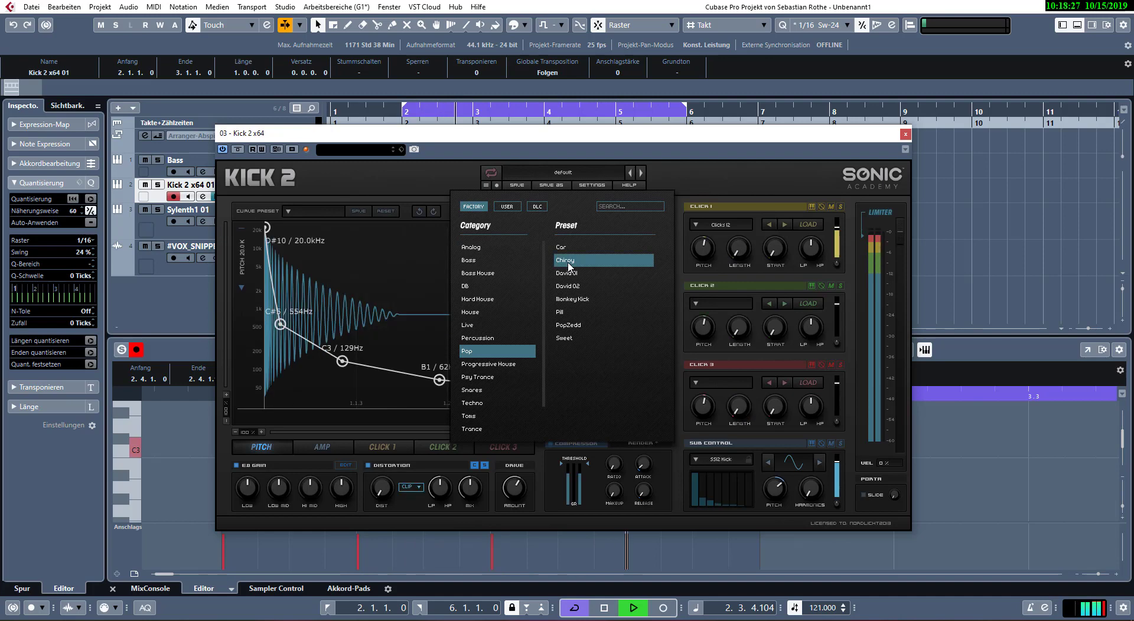
left_click(643, 173)
left_click(643, 172)
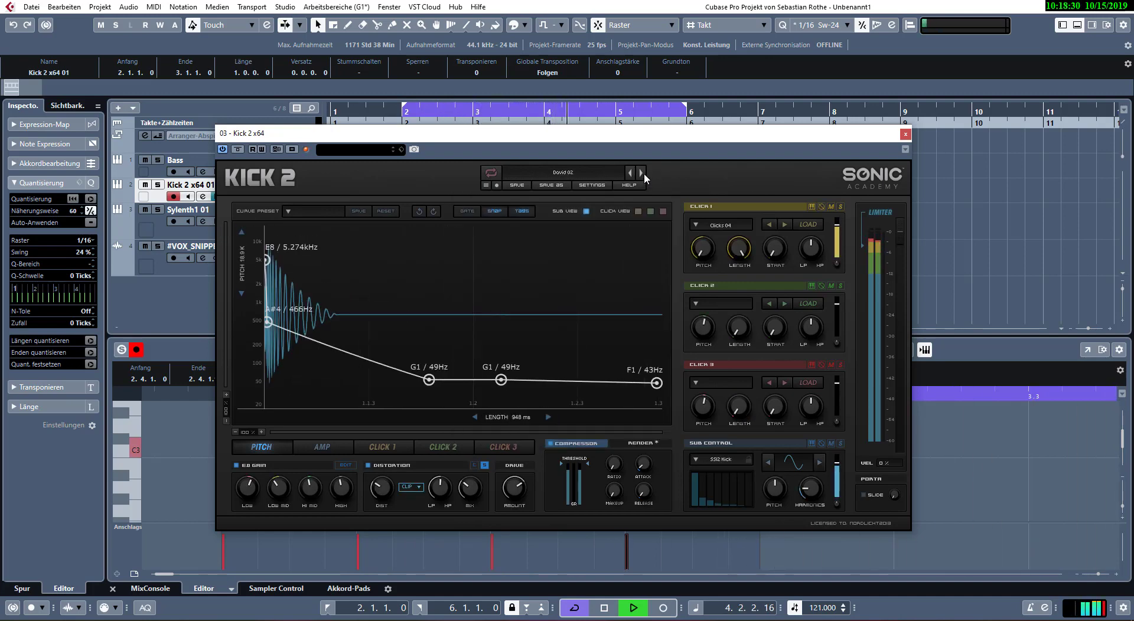
mouse_move(521, 417)
left_mouse_down()
mouse_move(521, 443)
mouse_move(521, 431)
left_mouse_up()
left_click_drag(508, 142, 1133, 142)
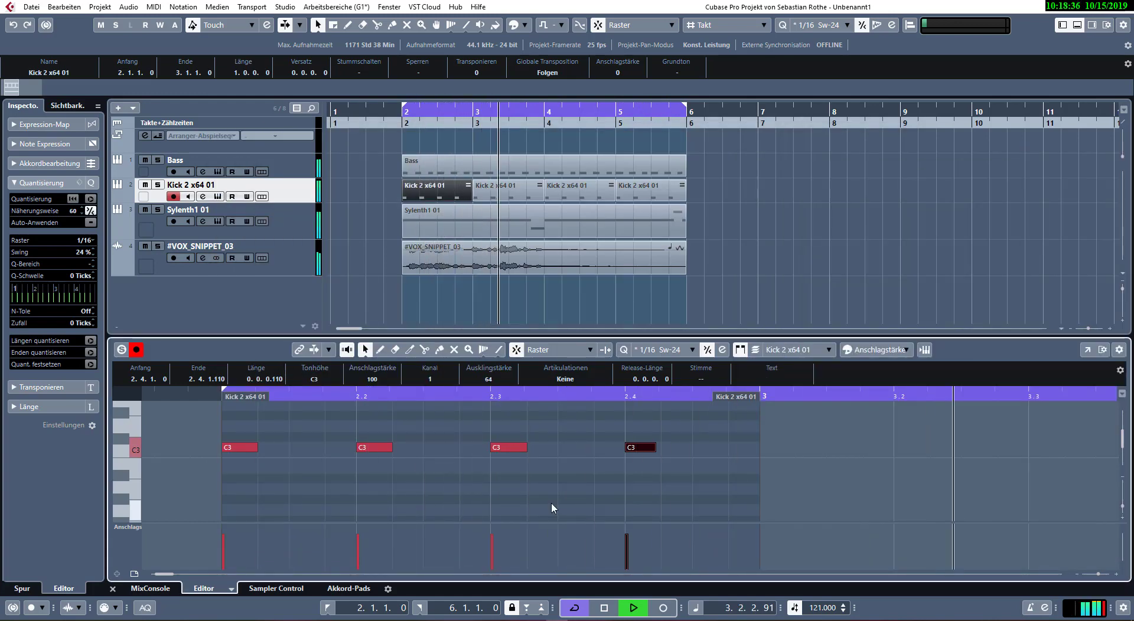
- Show the MixConsole beneath the tracks and lower the Kick 2 x64 01 channel's volume fader to -4.08 dB
key("Return")
key("Return")
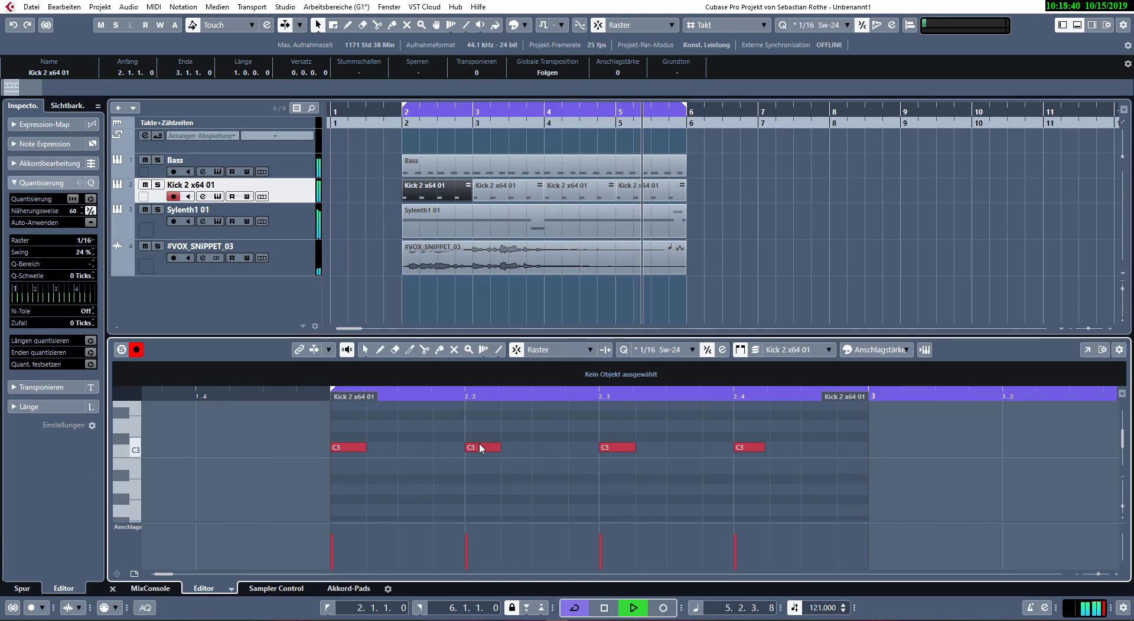
key("alt+F3")
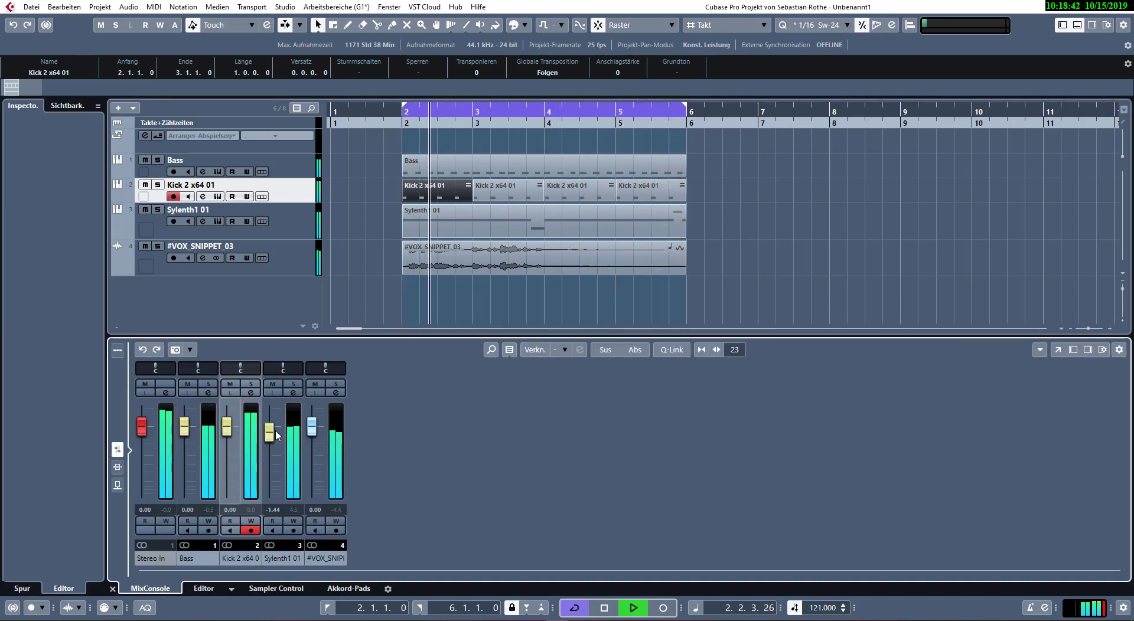
left_click_drag(228, 436, 231, 444)
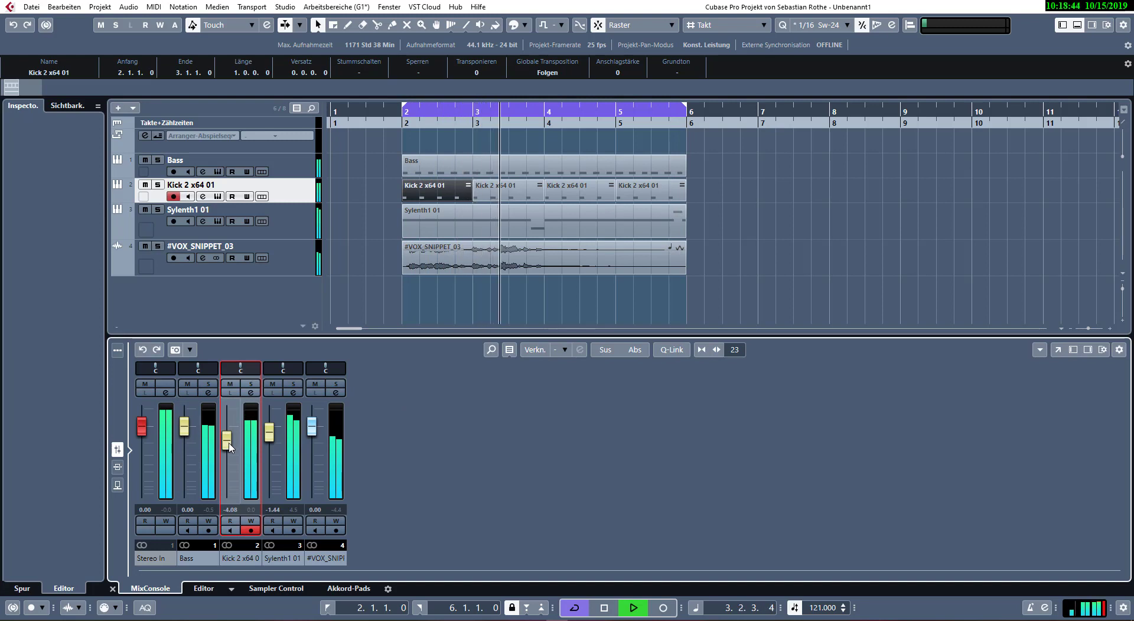
- Narrow the MixConsole channel strips slightly, hide the lower zone, and deselect the kick part
key("h")
key("h")
key("g")
key("g")
key("g")
key("g")
key("g")
key("g")
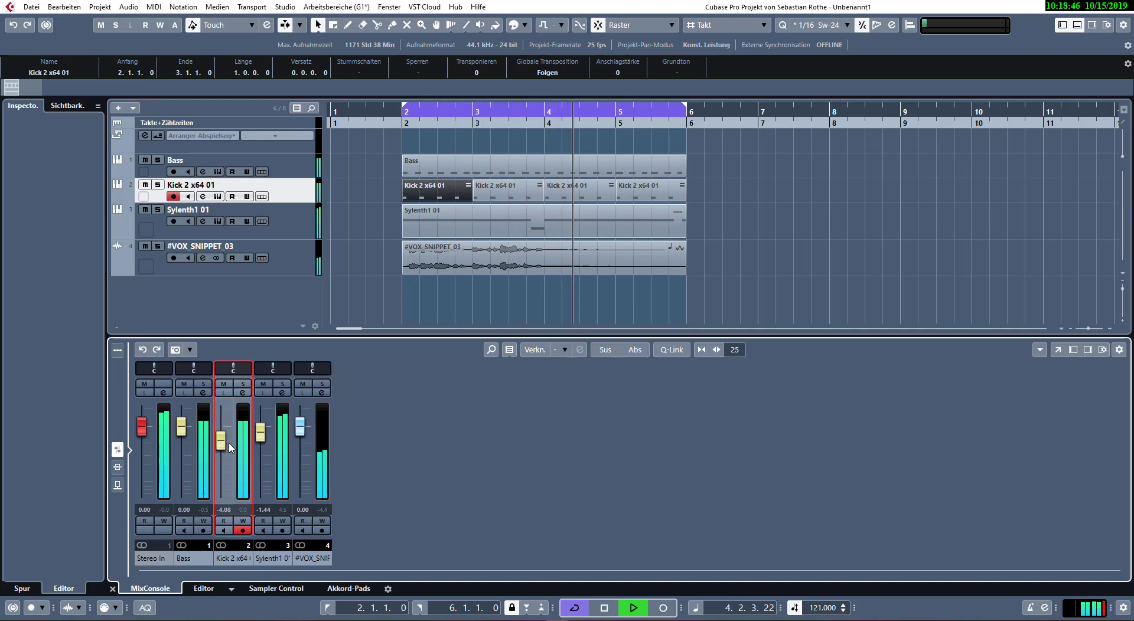
key("ctrl+alt+e")
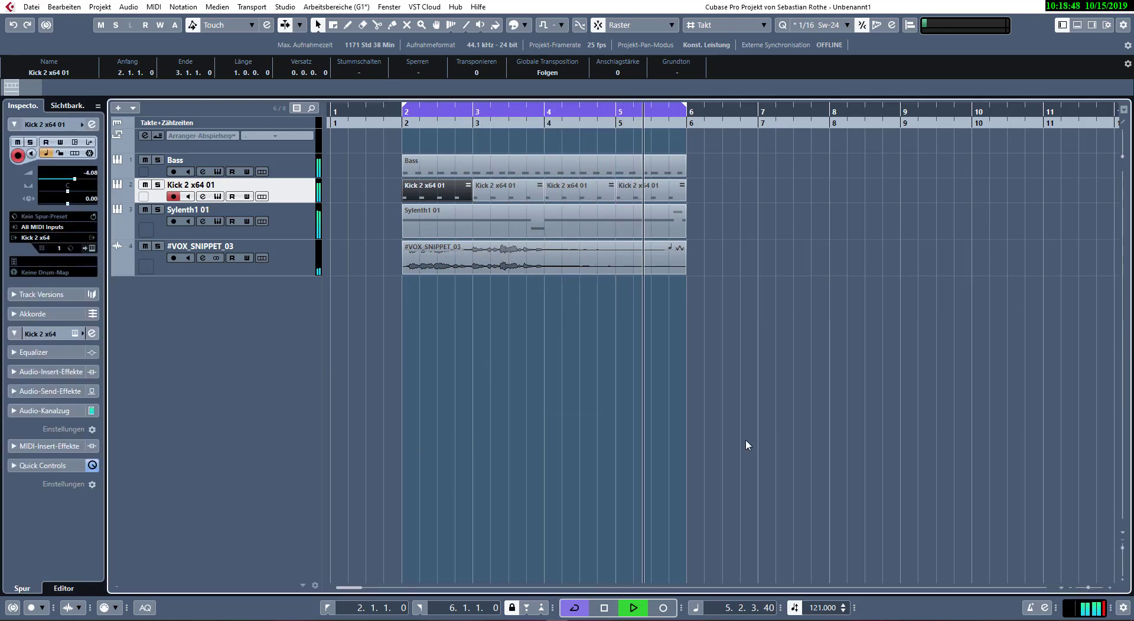
left_click(590, 362)
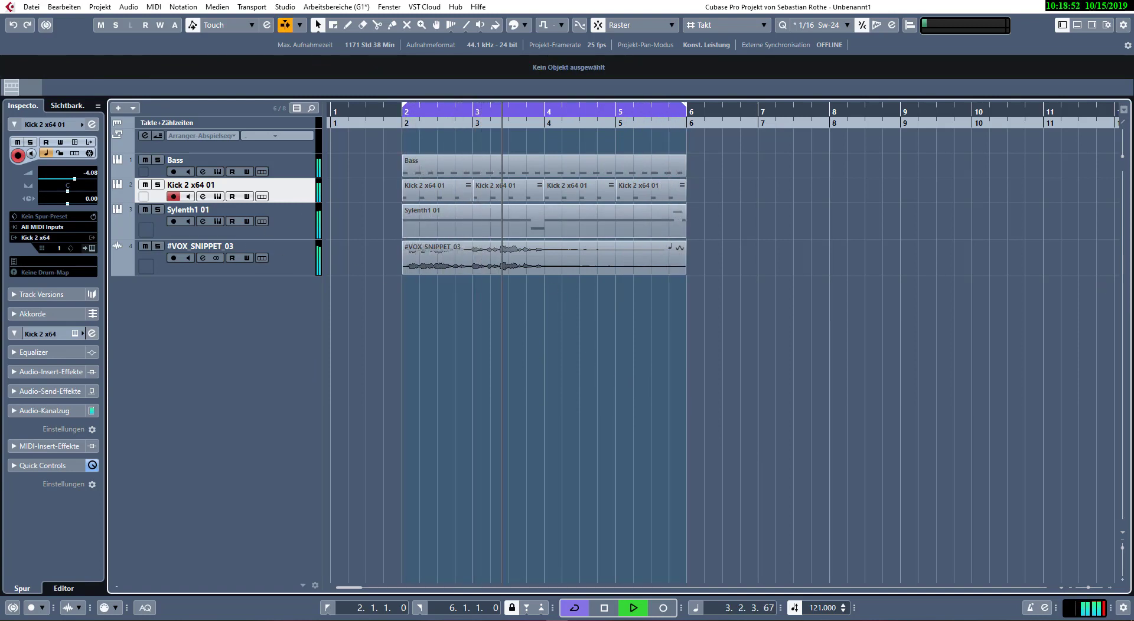
- Open MediaBay, preview a sidechained noise sample from 24_gekaufte samples, and widen the results' Name column to show full titles
key("F5")
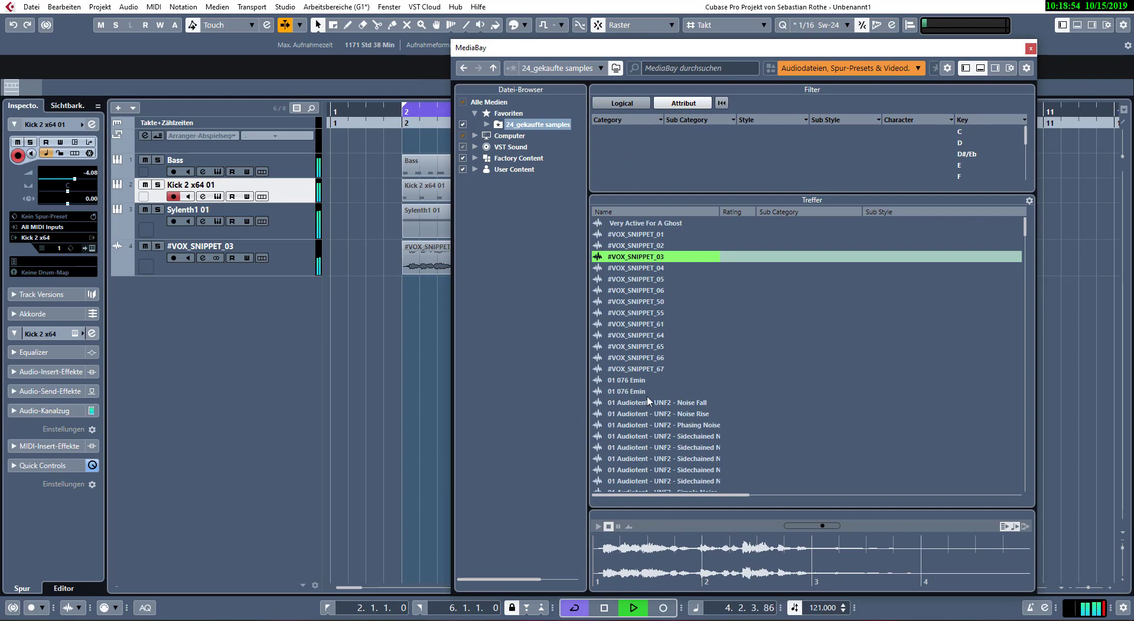
scroll(648, 401, "down", 8)
scroll(644, 361, "up", 3)
left_click(653, 290)
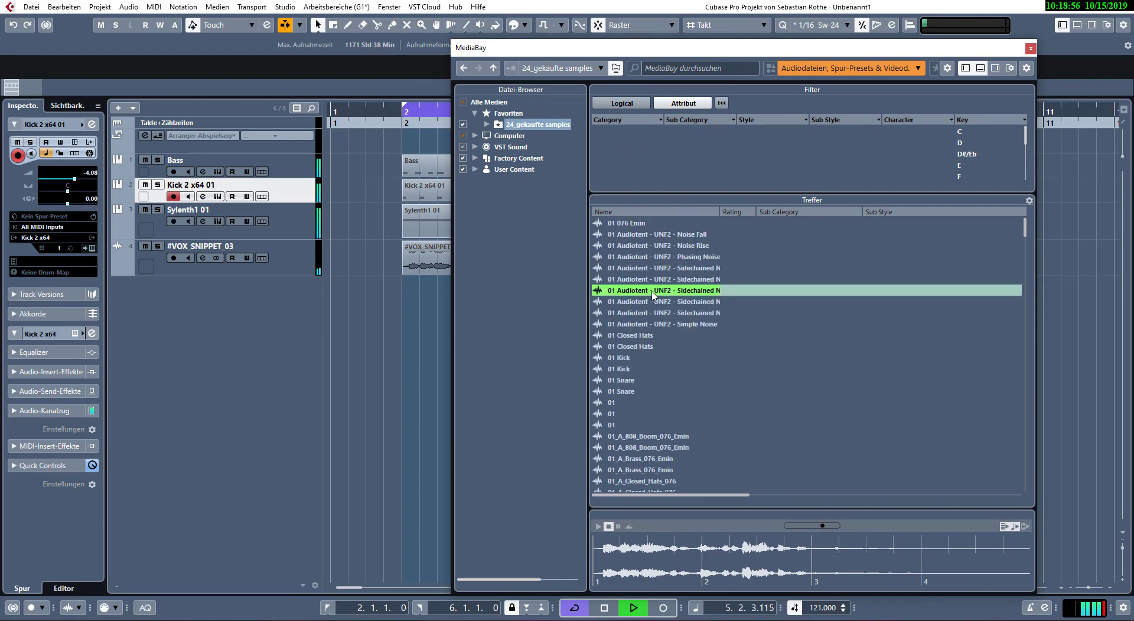
left_click_drag(720, 213, 863, 212)
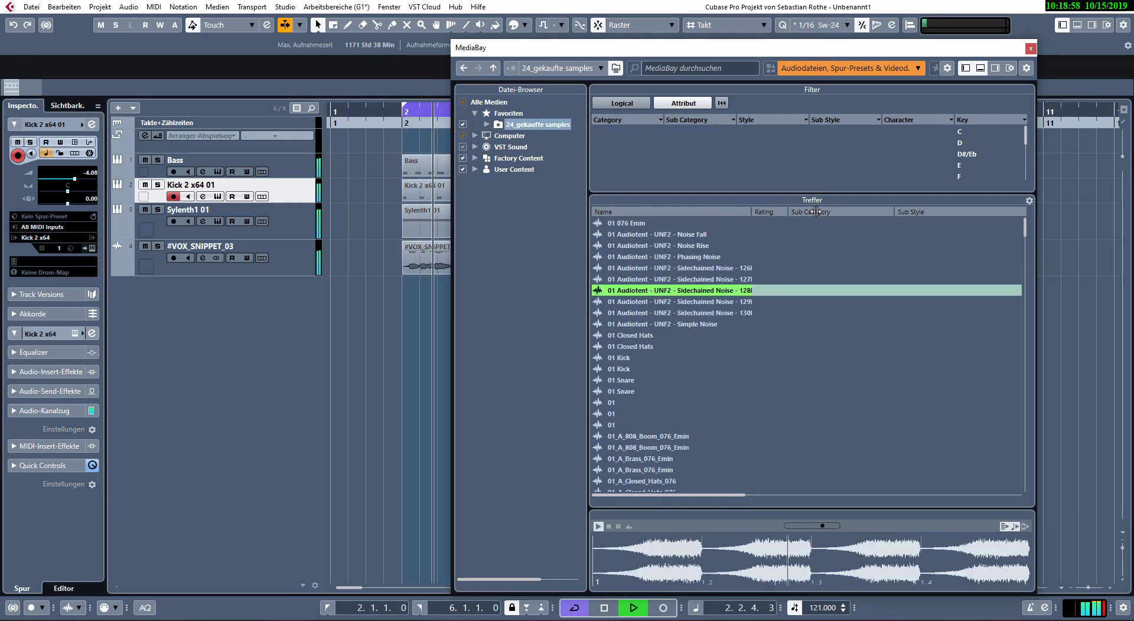
- Audition the noise samples, add 01 Audiotent - UNF2 - Noise Rise on a new audio track below #VOX_SNIPPET_03, and mute it
left_click(761, 267)
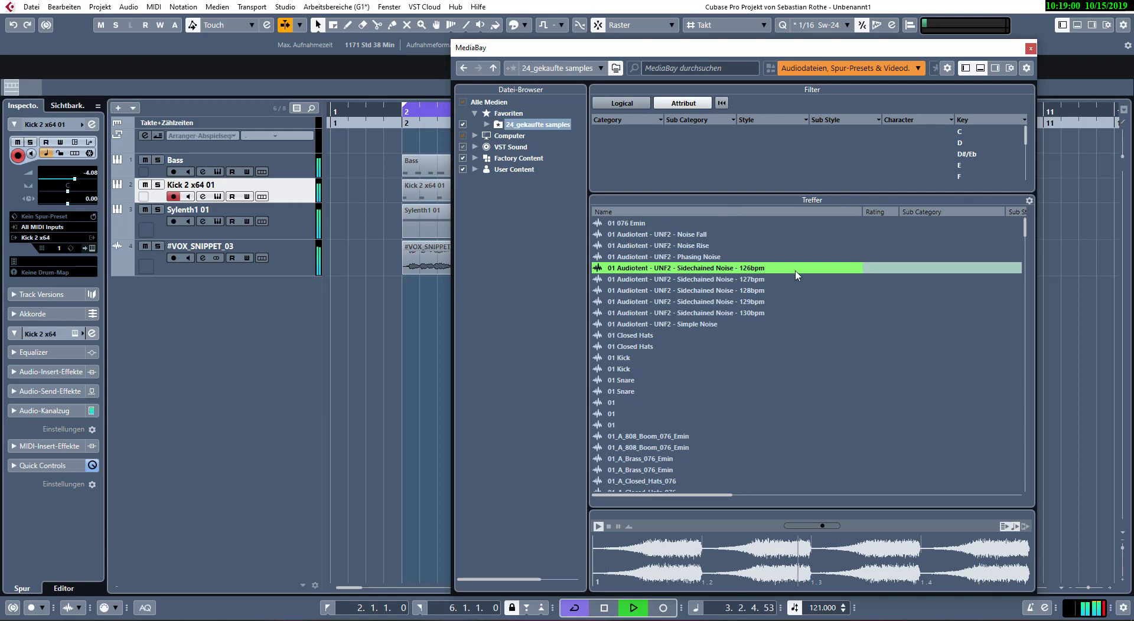
left_click(732, 259)
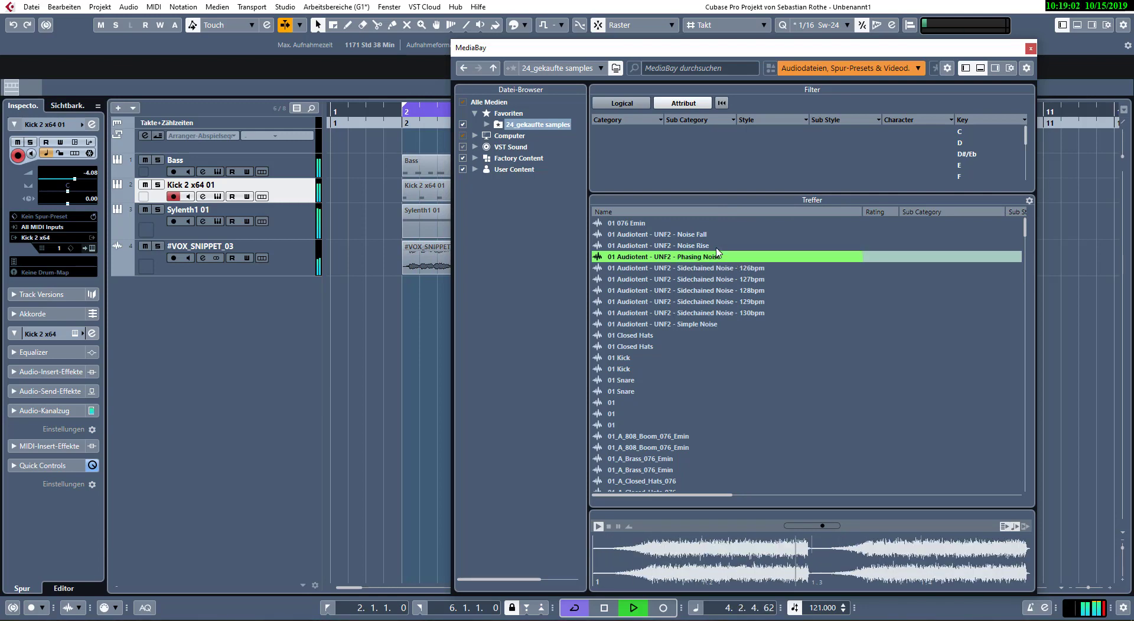
left_click(717, 246)
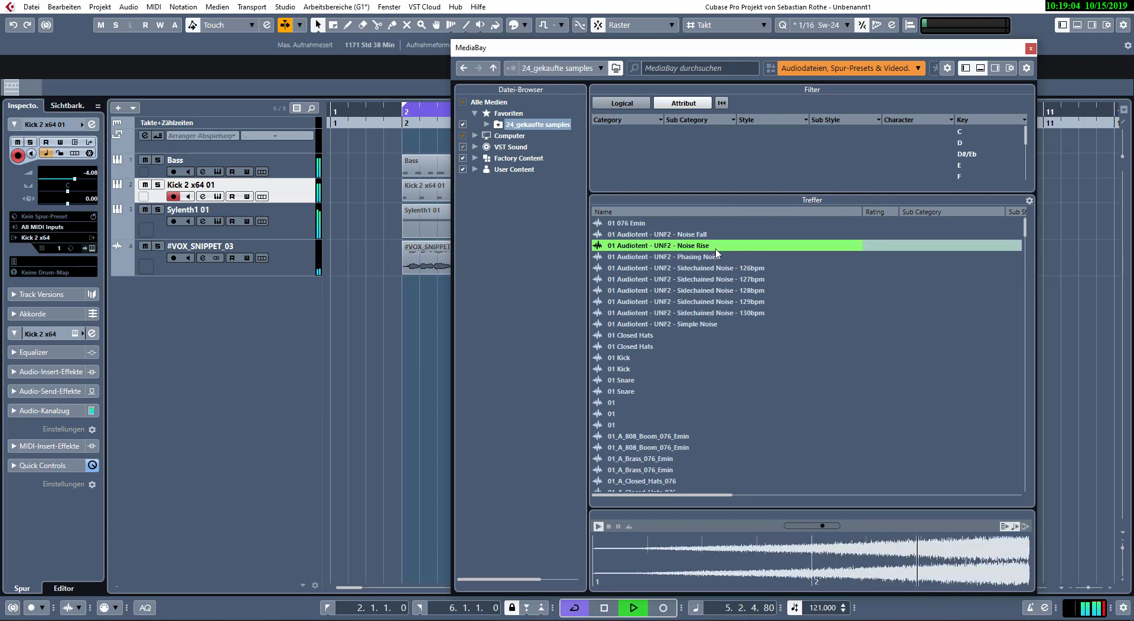
left_click_drag(337, 291, 174, 292)
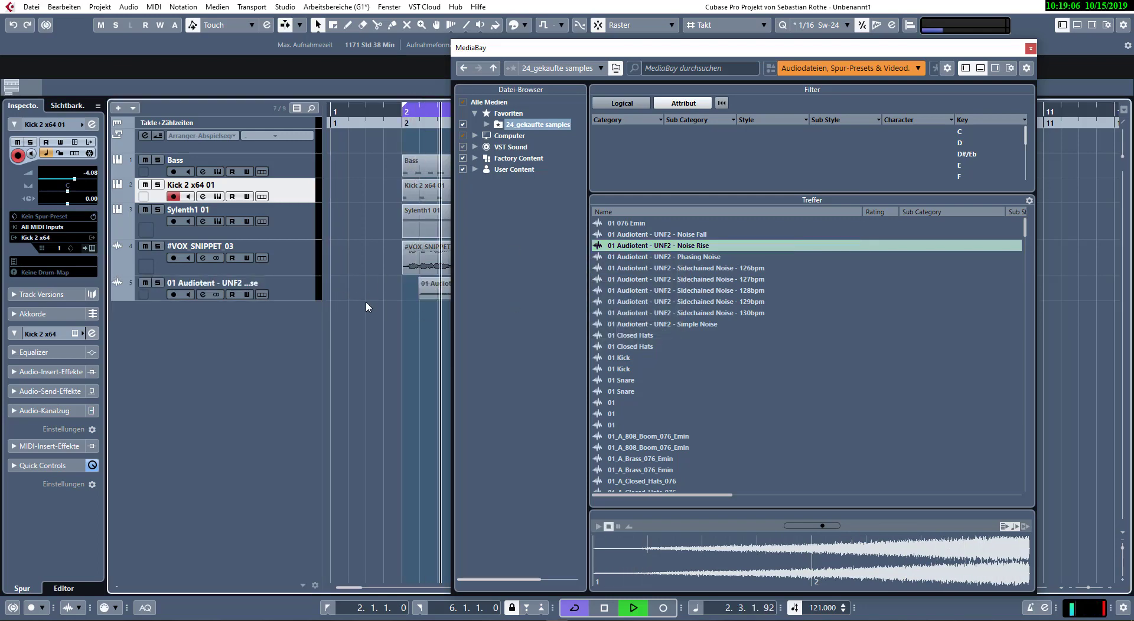
- Audition the sidechained noises, add the 129bpm version on a new audio track below the Noise Rise track, and mute it
left_click(725, 280)
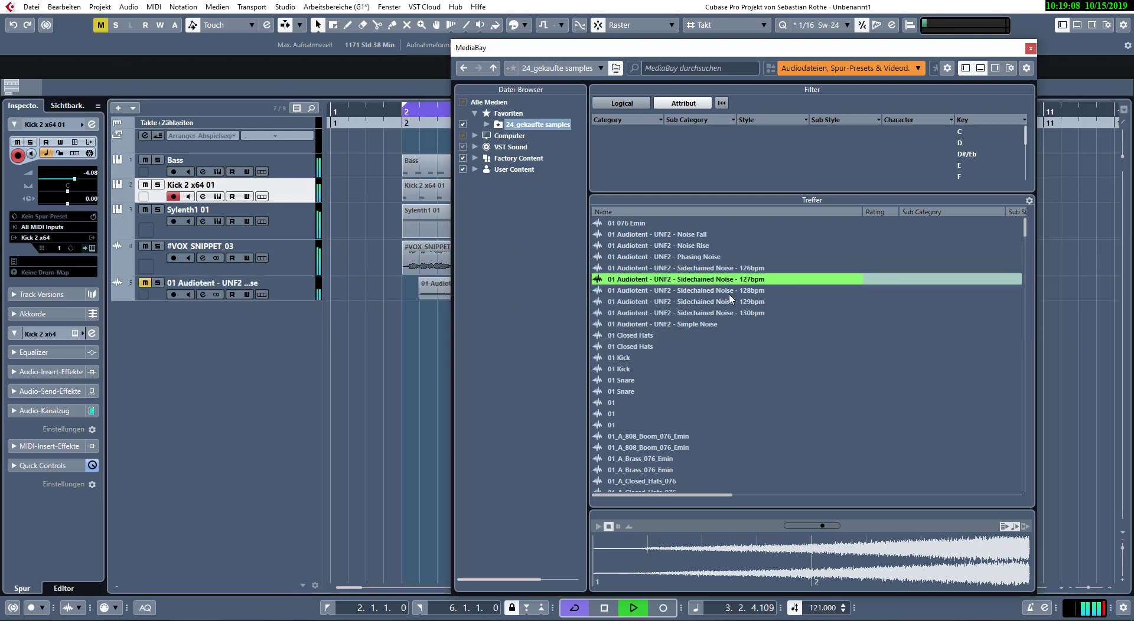
left_click(719, 313)
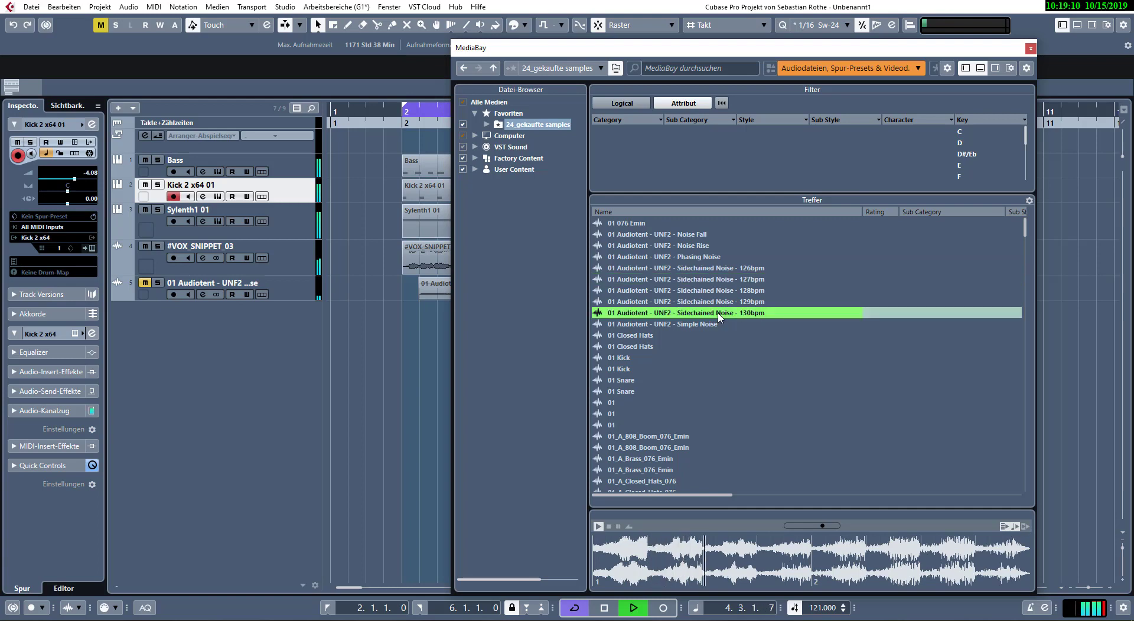
left_click(717, 301)
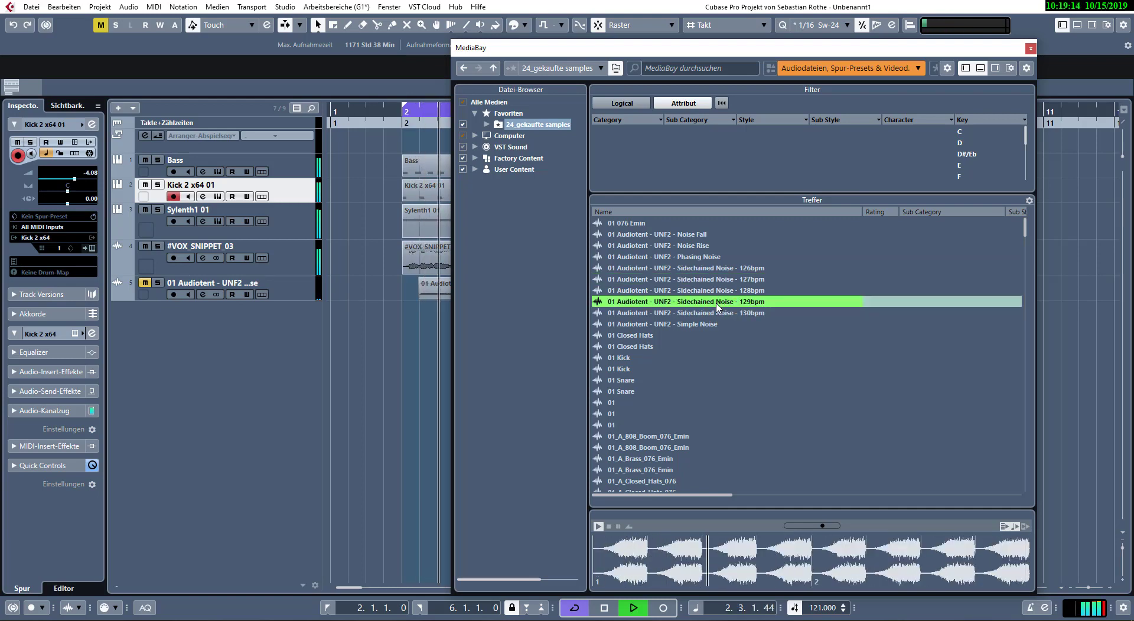
left_click_drag(716, 306, 147, 307)
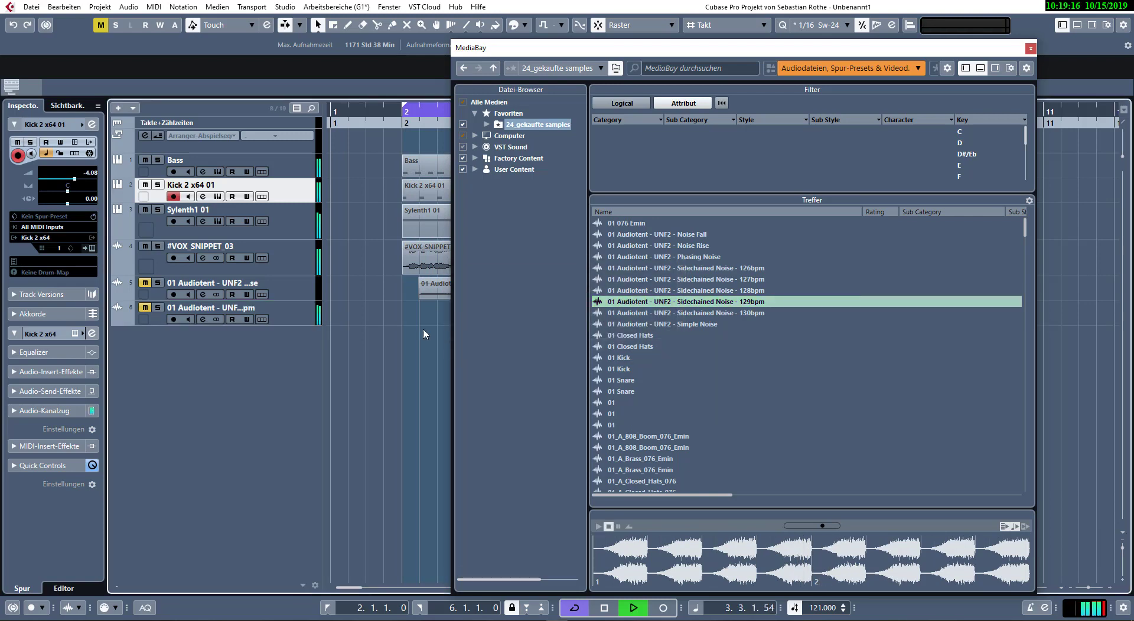
- Preview the 01 Snare sample and add the _music_field recording folder under Computer to MediaBay's favourites
left_click(622, 381)
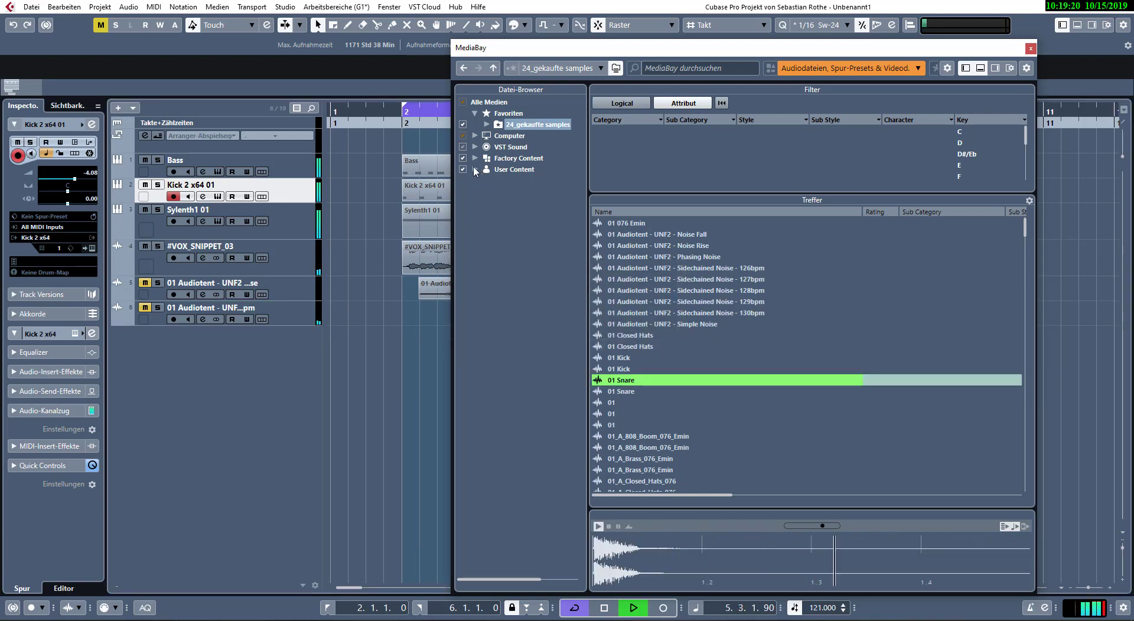
left_click(475, 136)
scroll(529, 257, "down", 6)
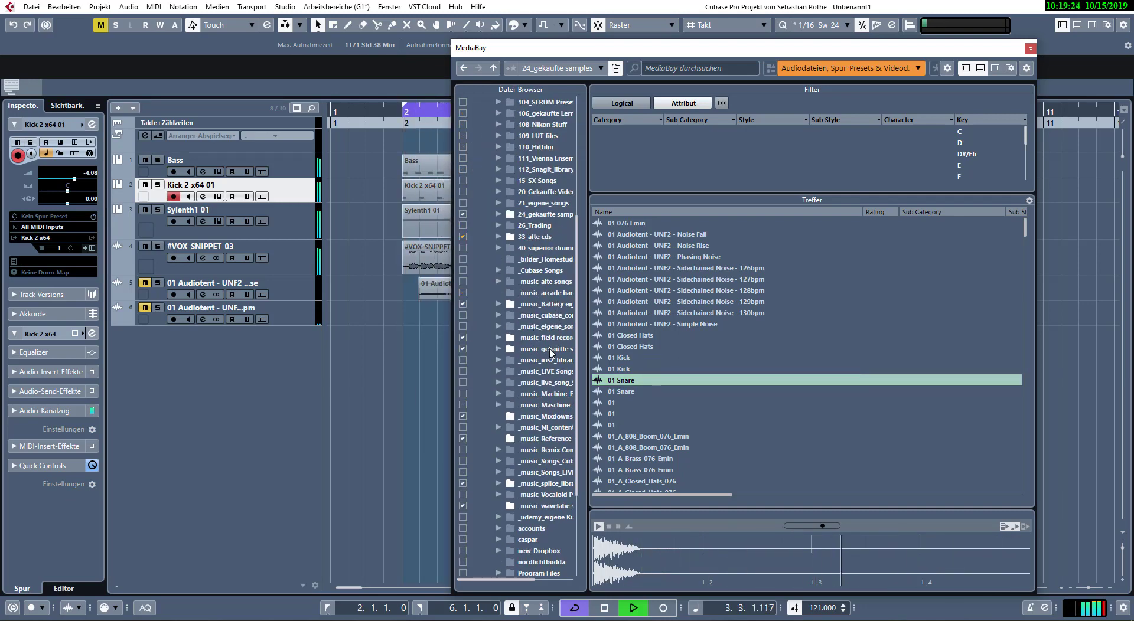
left_click(556, 341)
right_click(557, 341)
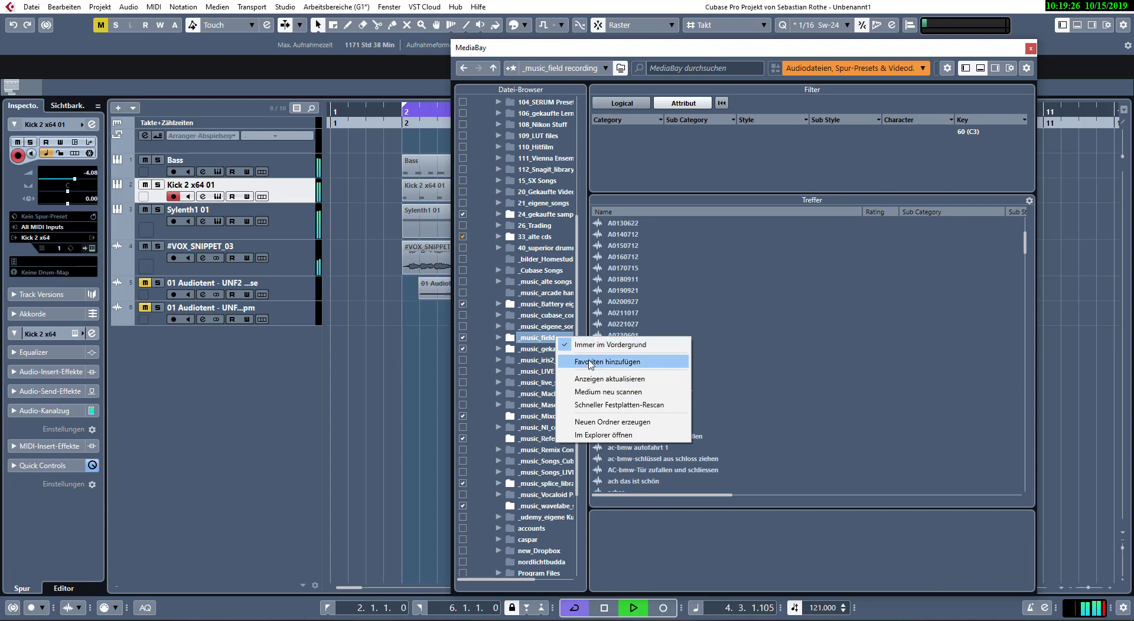
left_click(589, 361)
left_click(584, 332)
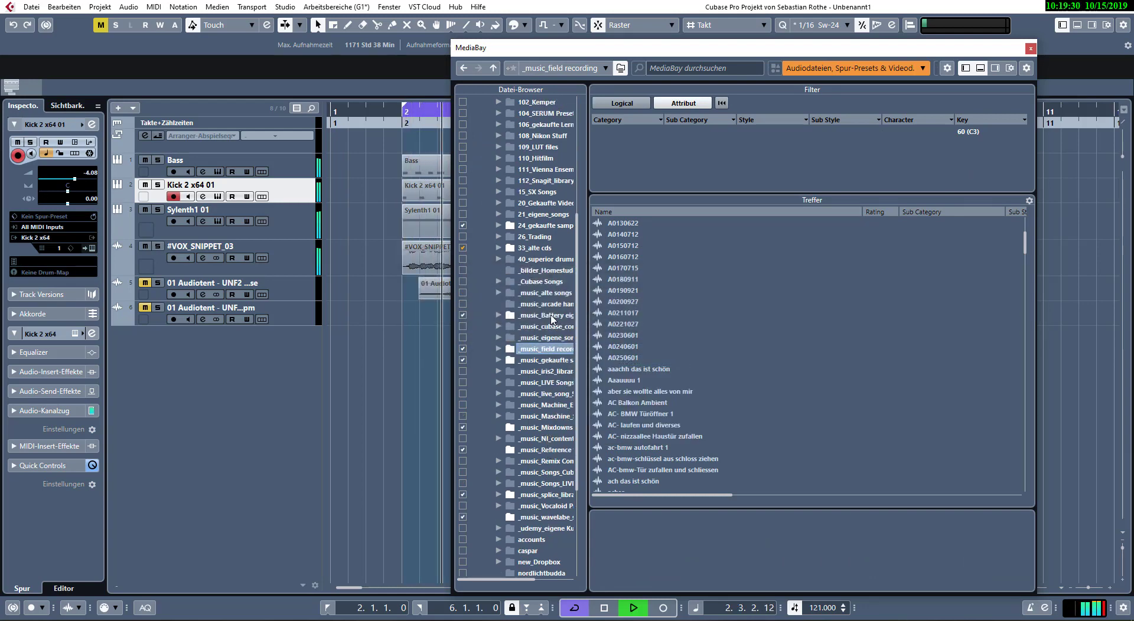
- Add the _music_splice_library folder to MediaBay's favourites and show its contents from there
scroll(557, 390, "down", 3)
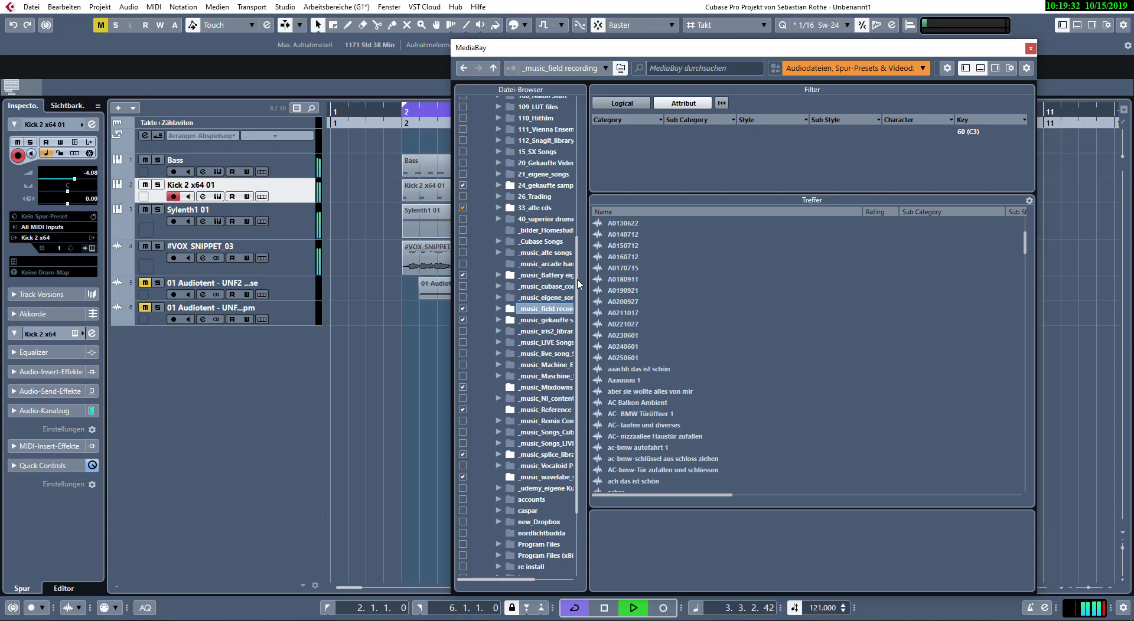
right_click(544, 405)
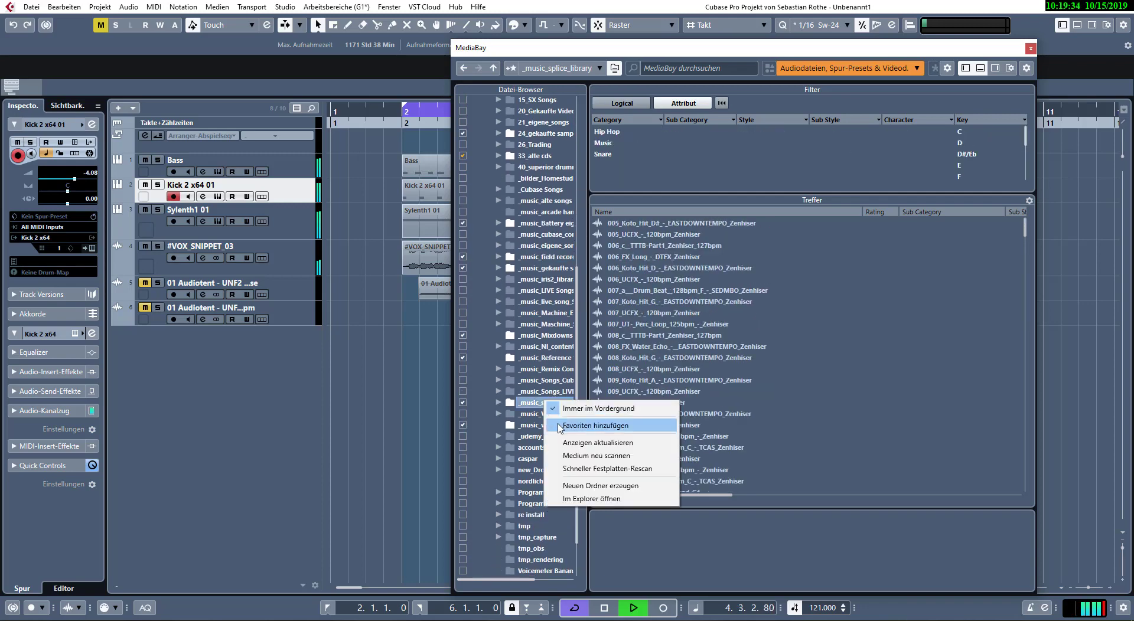
left_click(590, 425)
left_click(582, 333)
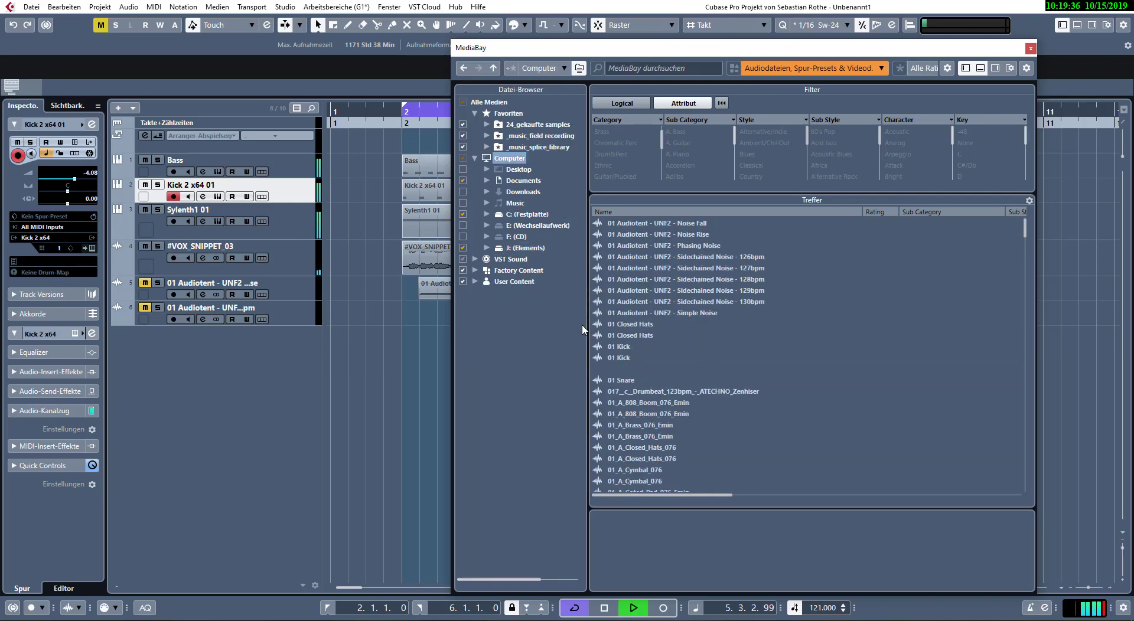
left_click(537, 147)
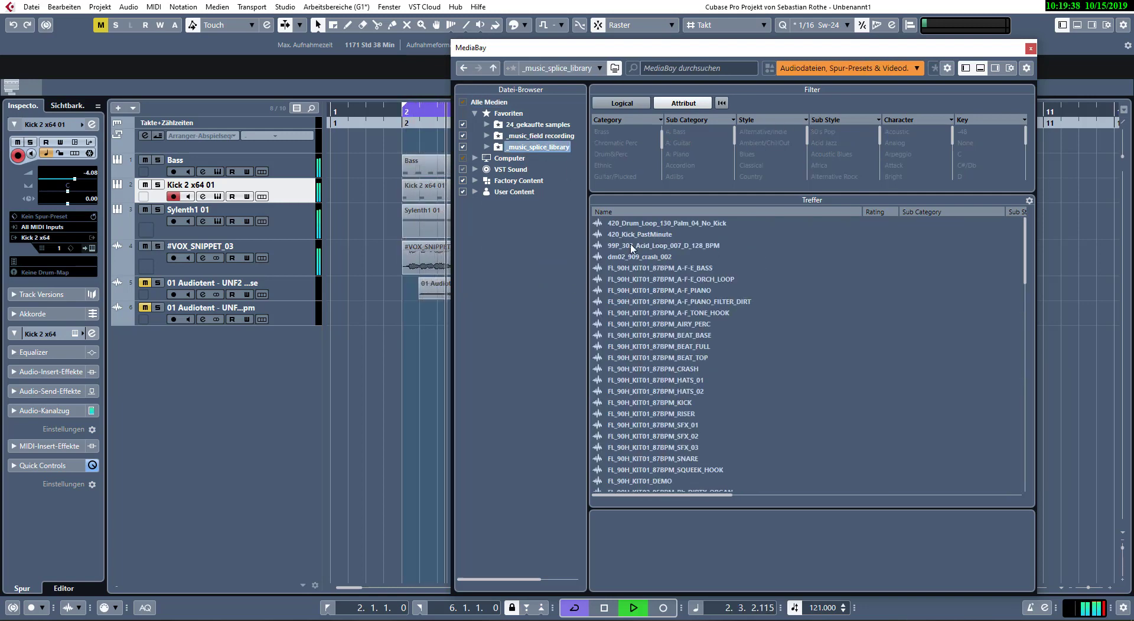
- Audition the splice library samples from 001_UCFX_-_120bpm_Zenhiser through 002_c__MRA_-_Drum_Beat_128bpm_-_Zenhiser
left_click(676, 235)
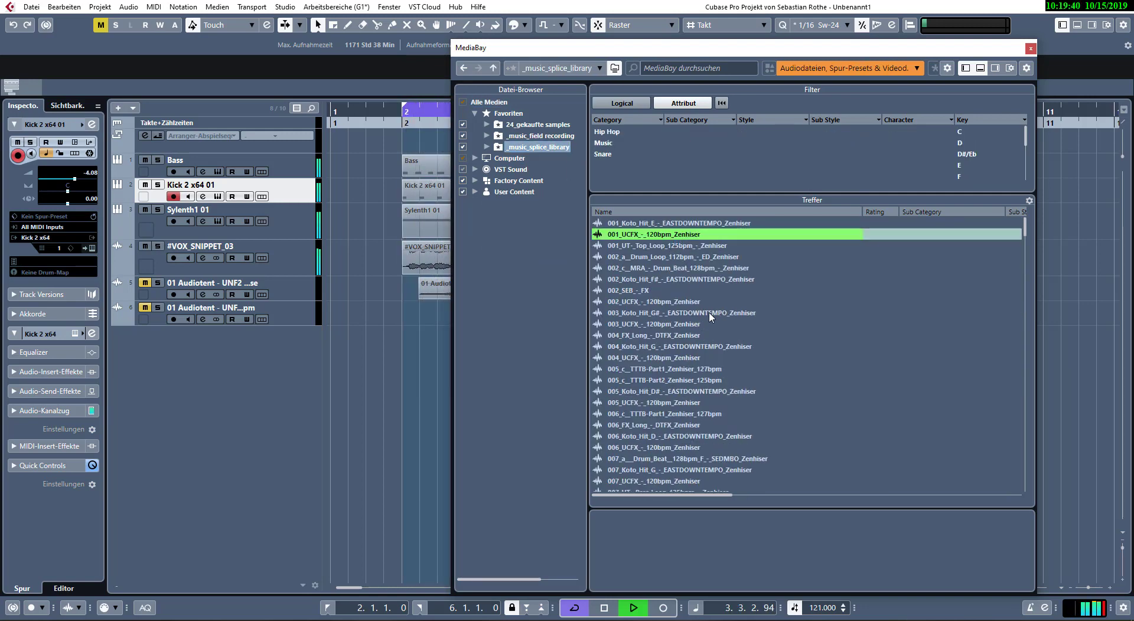
left_click_drag(669, 47, 718, 36)
key("Down")
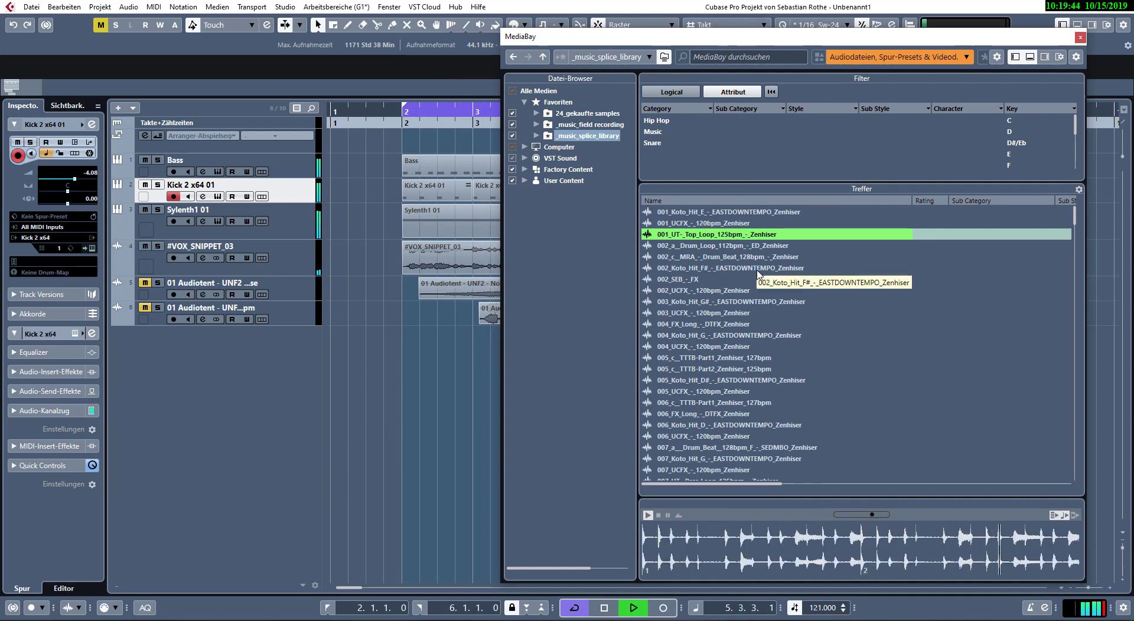
key("Down")
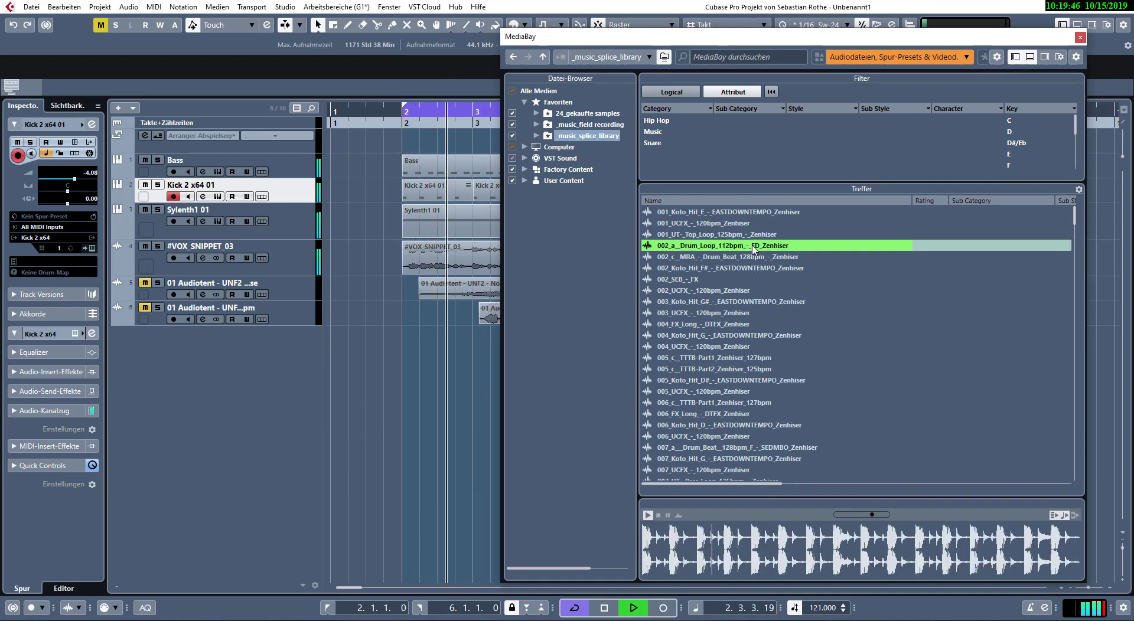
key("Down")
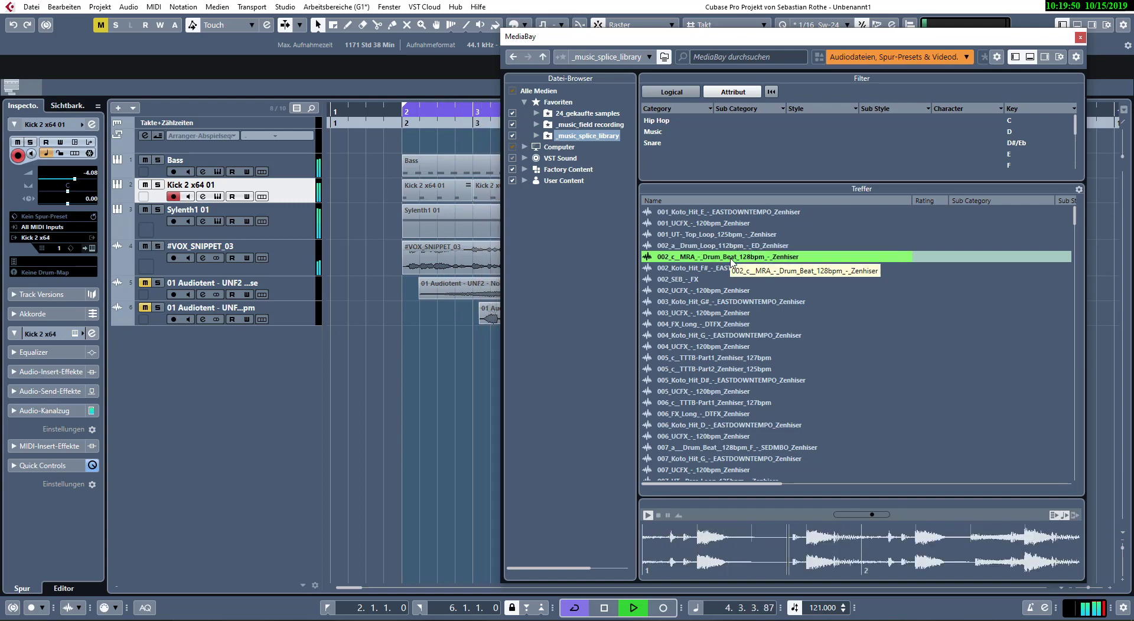
key("Down")
left_click(735, 260)
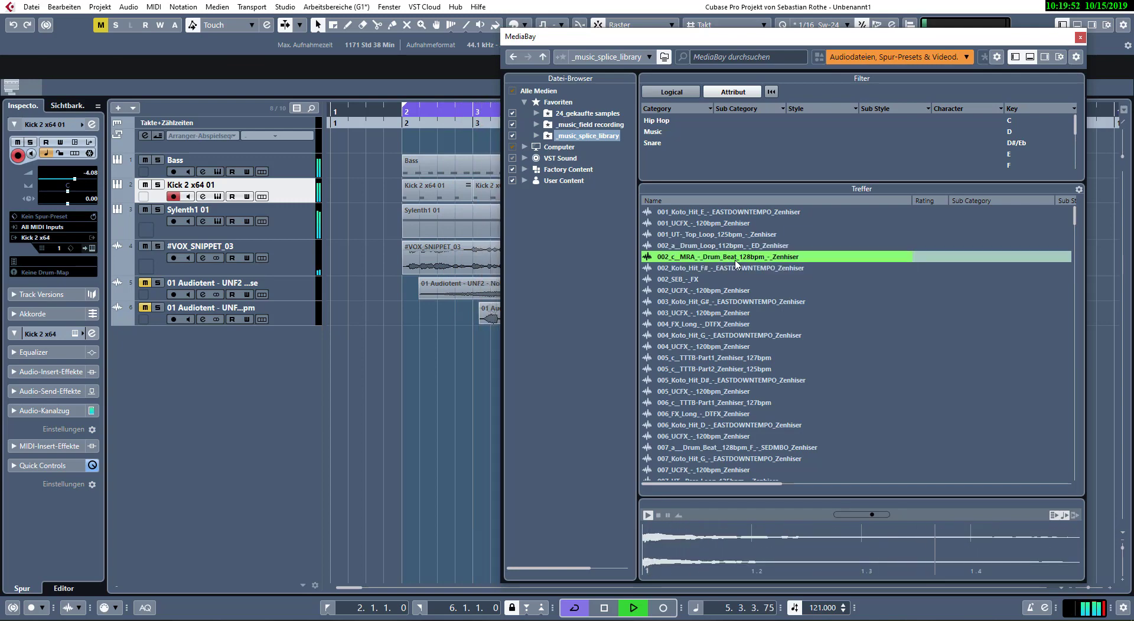
- Create a sampler track from the 002_Koto_Hit_F#_-_EASTDOWNTEMPO_Zenhiser sample
left_click(731, 270)
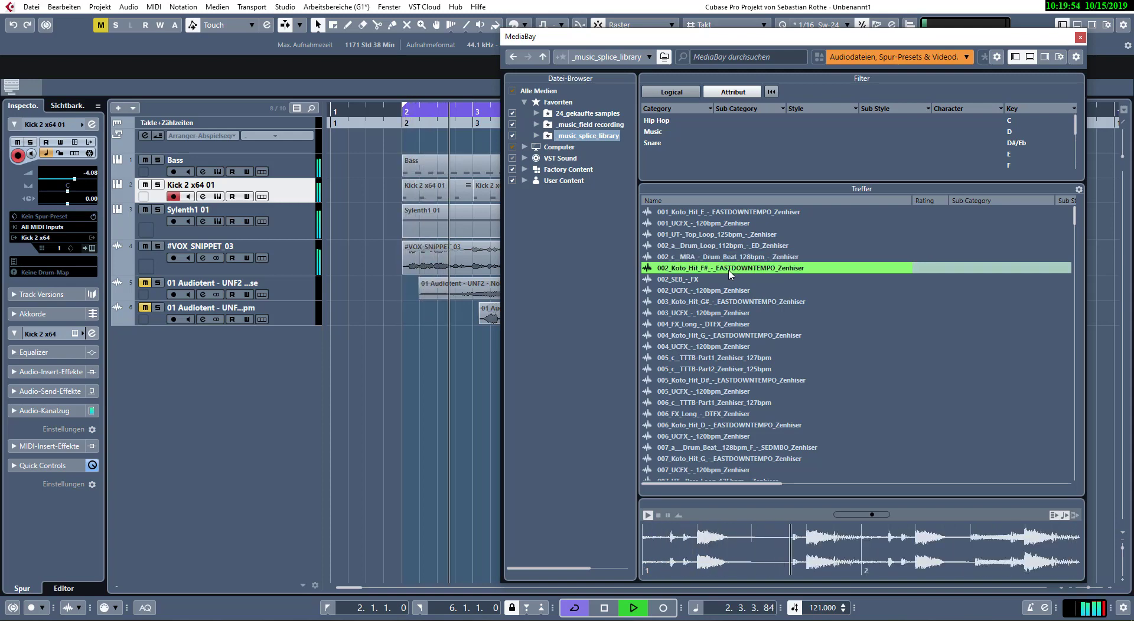
right_click(731, 272)
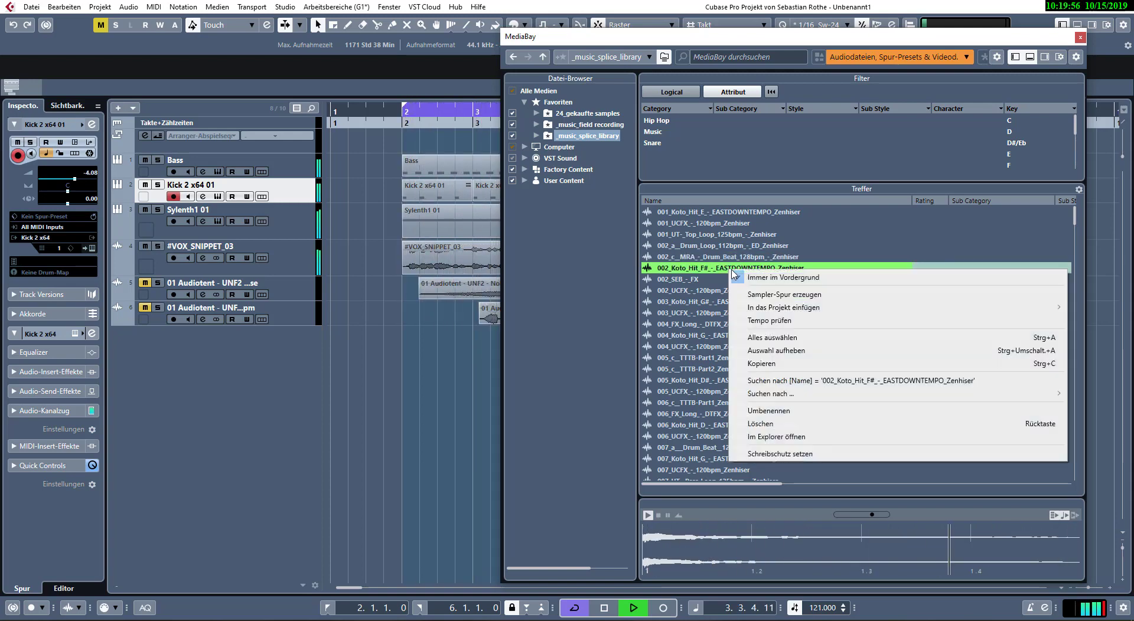
left_click(751, 293)
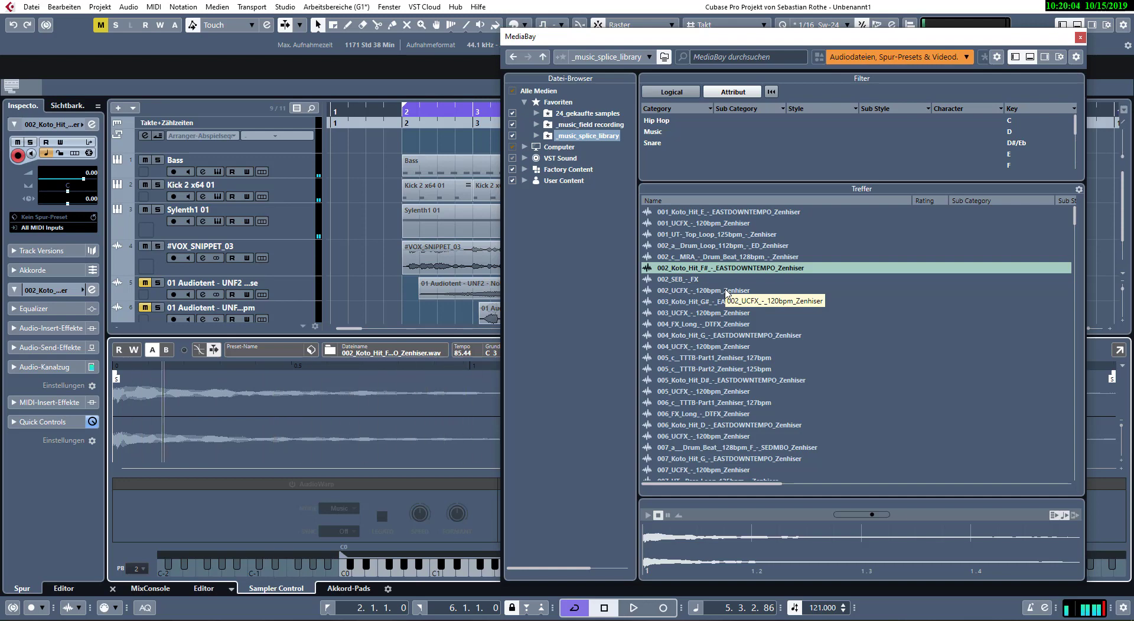
- Audition the samples from 002_SEB_-_FX through 005_c__TTTB-Part2_Zenhiser_125bpm, with preview beats aligned to the project
key("Down")
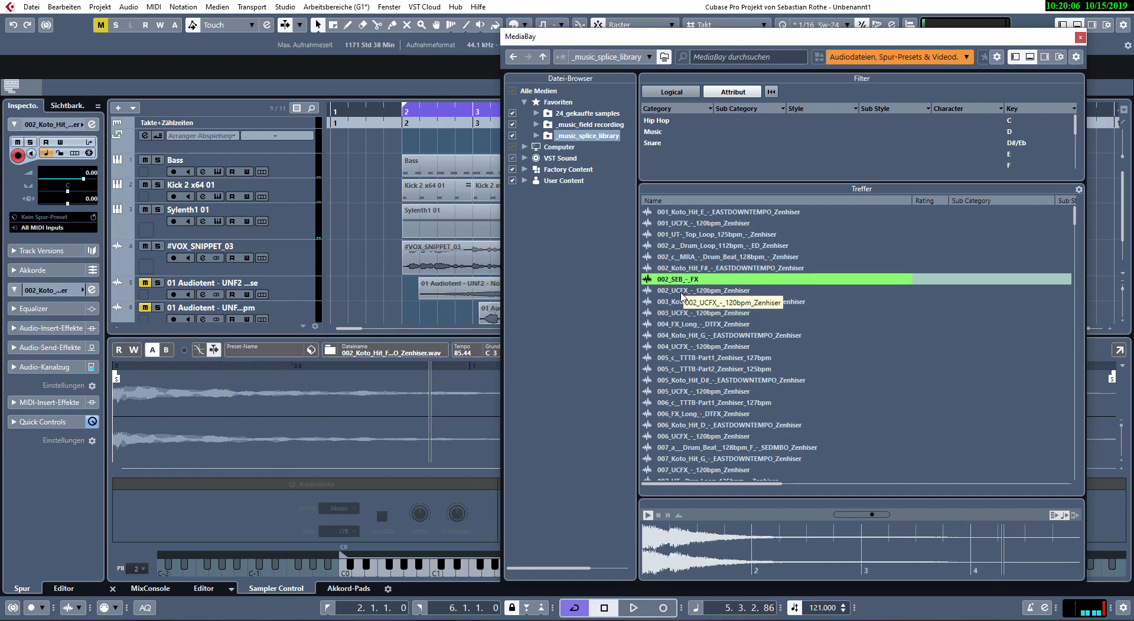
left_click(675, 304)
left_click(697, 291)
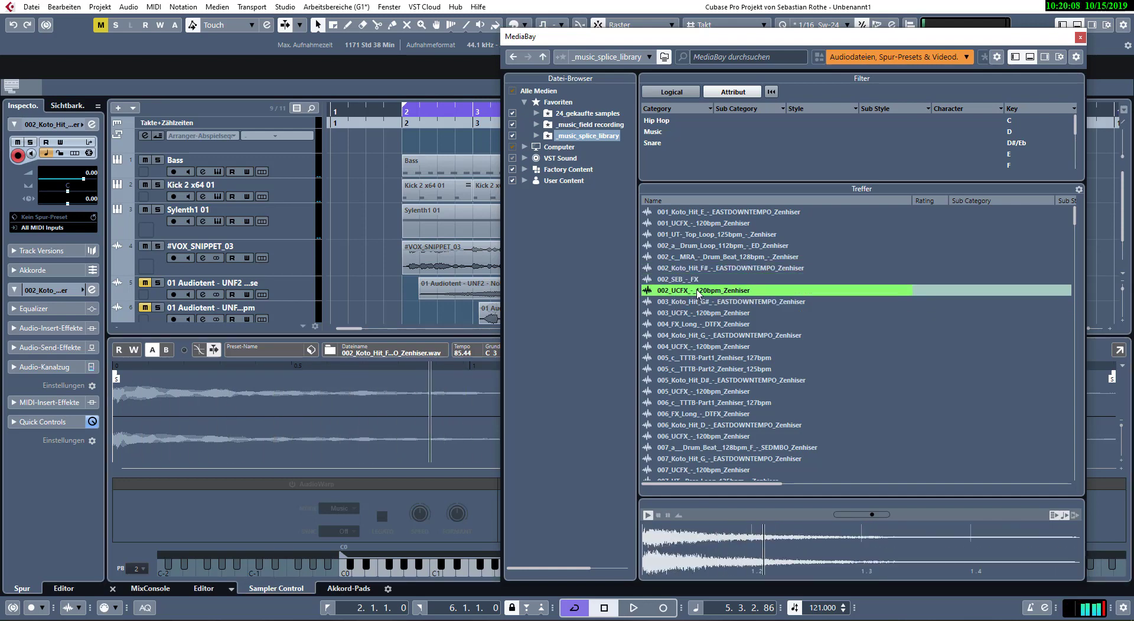
left_click(697, 302)
key("Down")
key("Down")
key("Down")
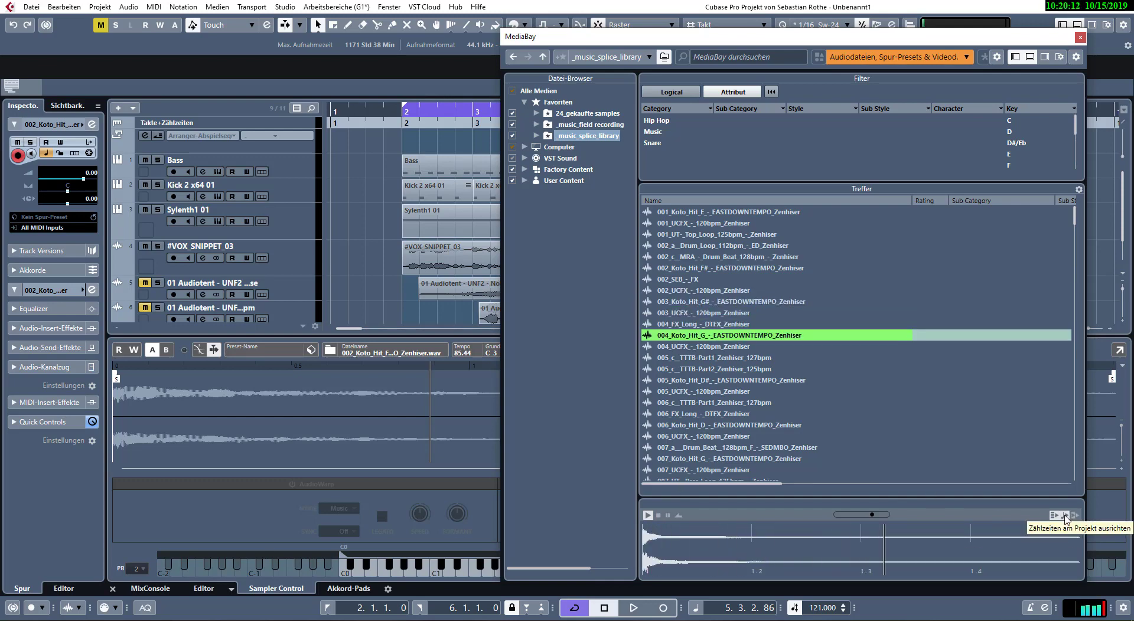
key("Down")
key("Down")
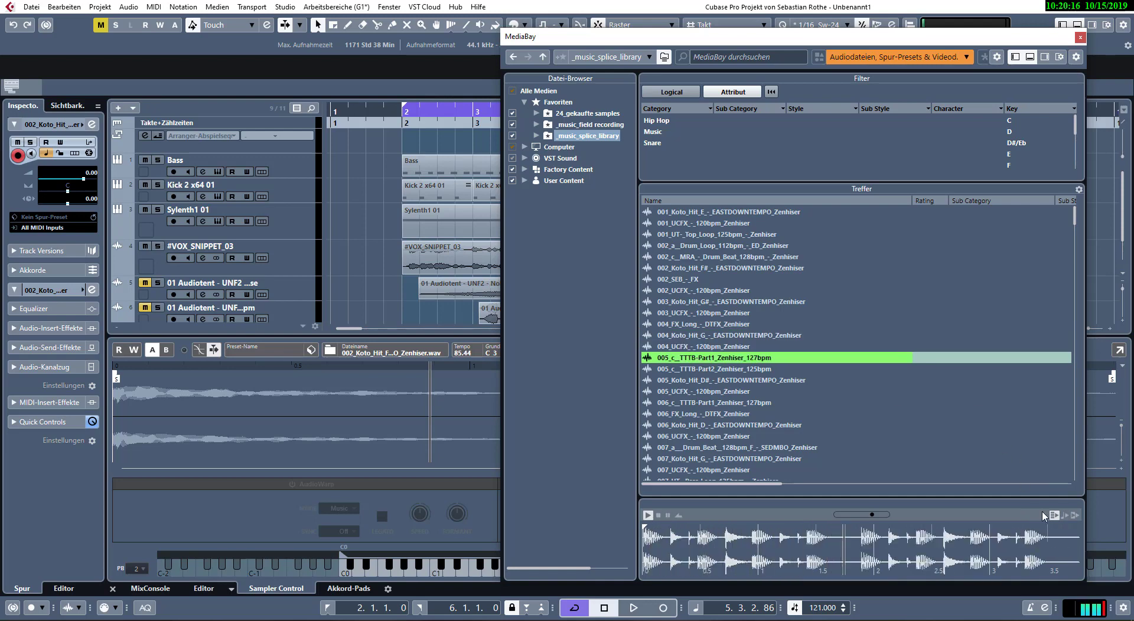
key("Down")
left_click(1065, 518)
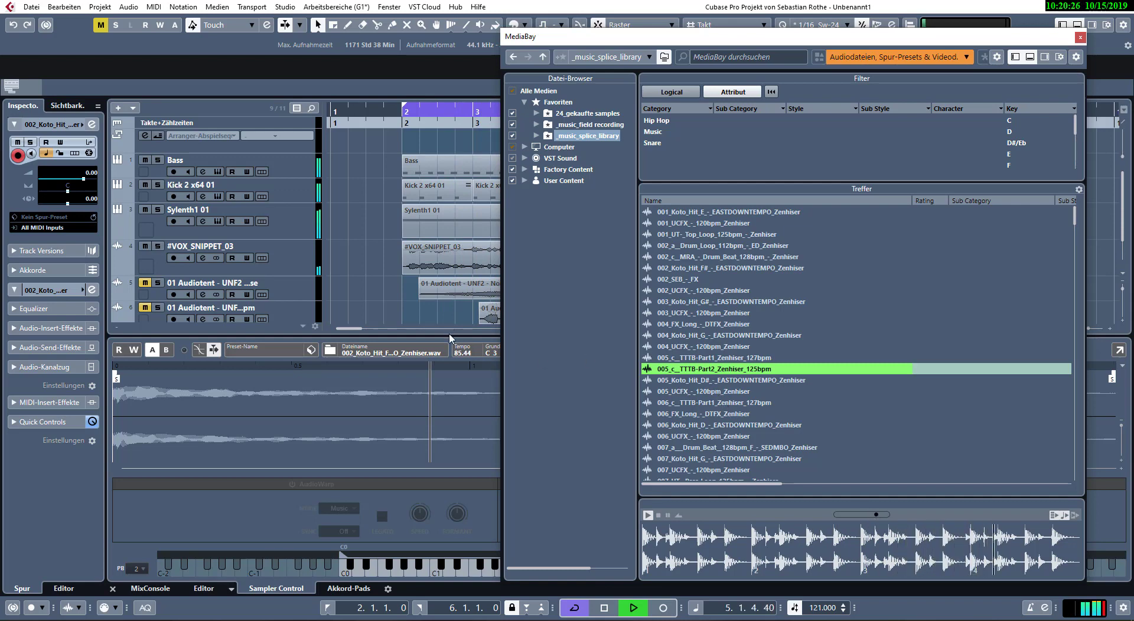
- Add 005_c__TTTB-Part2_Zenhiser_125bpm on a new audio track between Kick 2 x64 01 and Sylenth1 01, starting at bar 2, and close MediaBay
left_click(445, 317)
key("ctrl+alt+b")
key("ctrl+alt+b")
key("ctrl+alt+b")
left_click_drag(721, 371, 240, 218)
left_click(1080, 37)
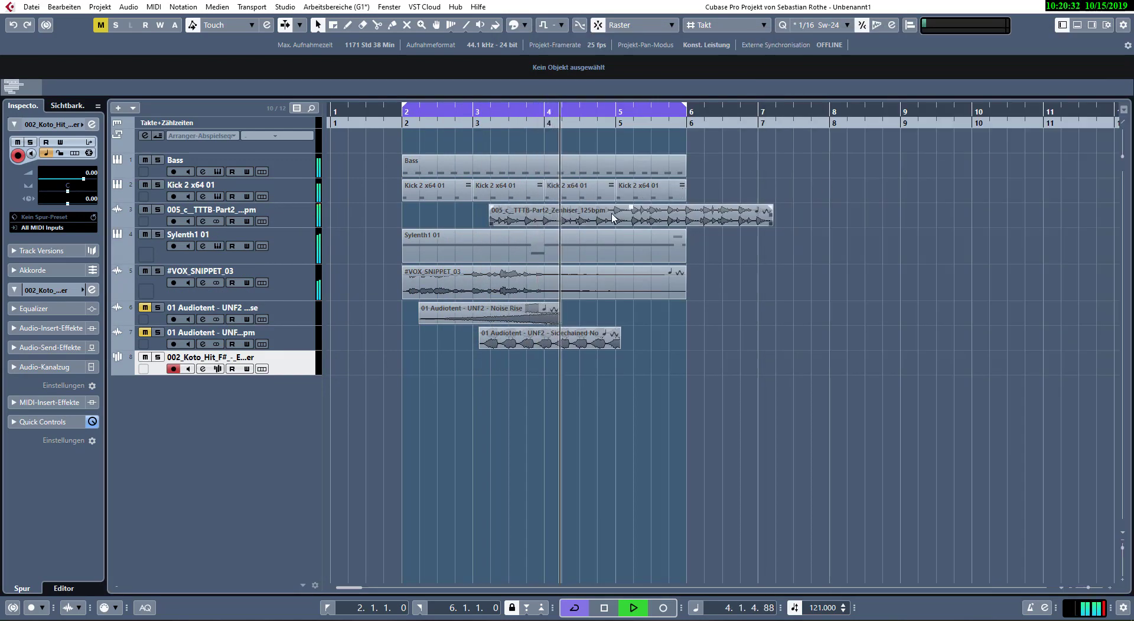
left_click_drag(612, 218, 525, 218)
- Rename the new loop track as Percussionloop and undo the removal of its audio event
left_click(169, 214)
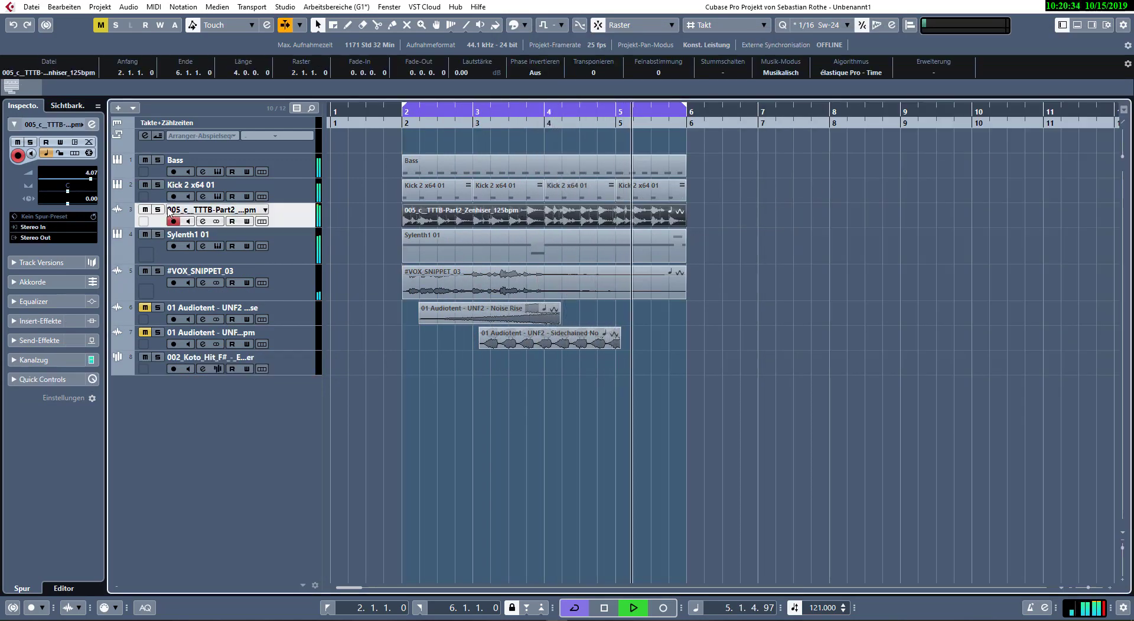
double_click(169, 212)
type("Percuss")
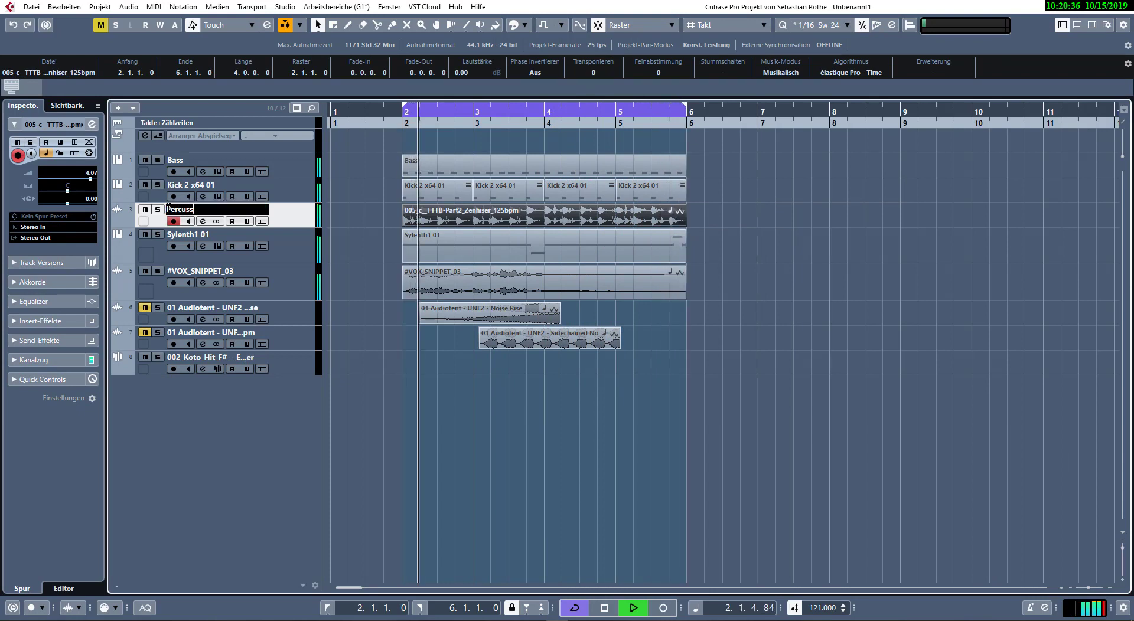
type("ionloop")
key("Return")
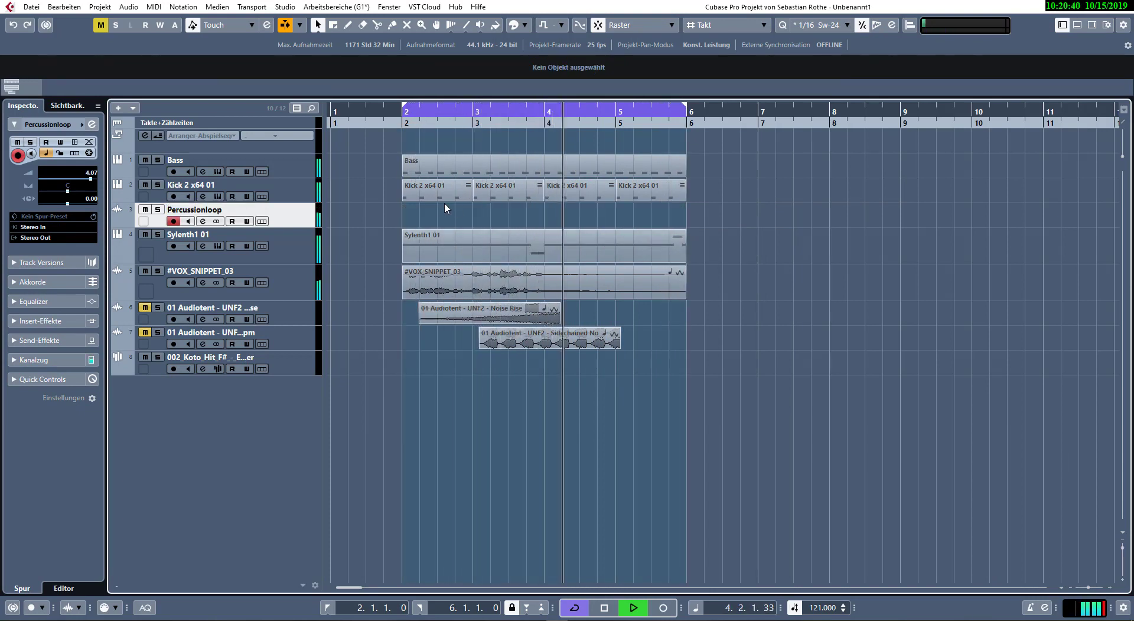
key("ctrl+z")
key("ctrl+z")
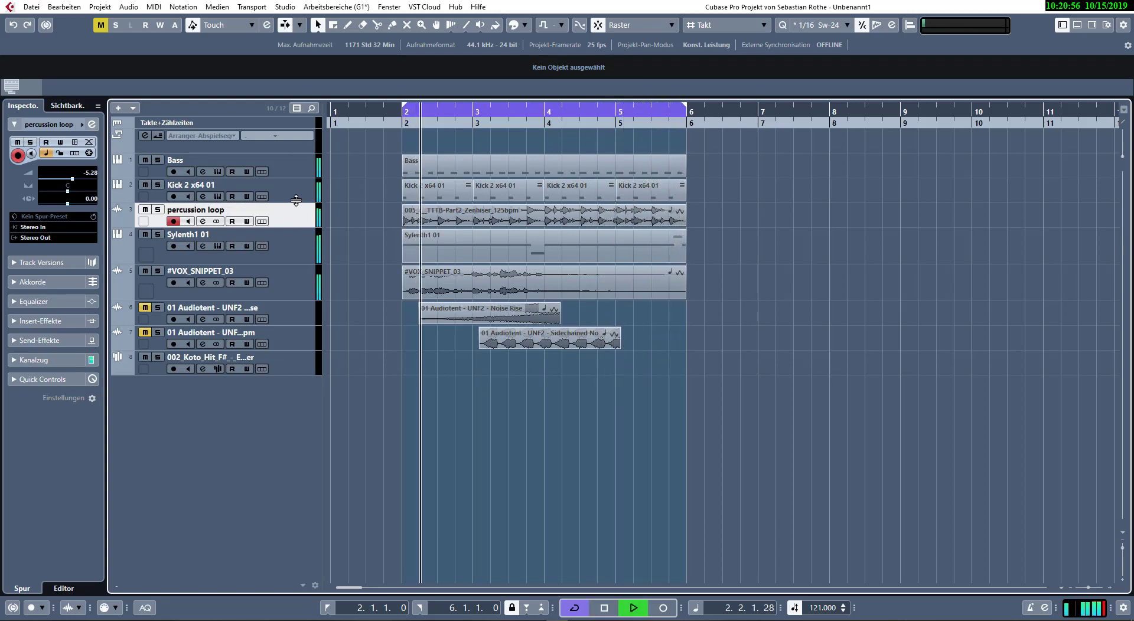
- Show the MixConsole in the lower zone and solo the percussion loop channel
key("ctrl+alt+e")
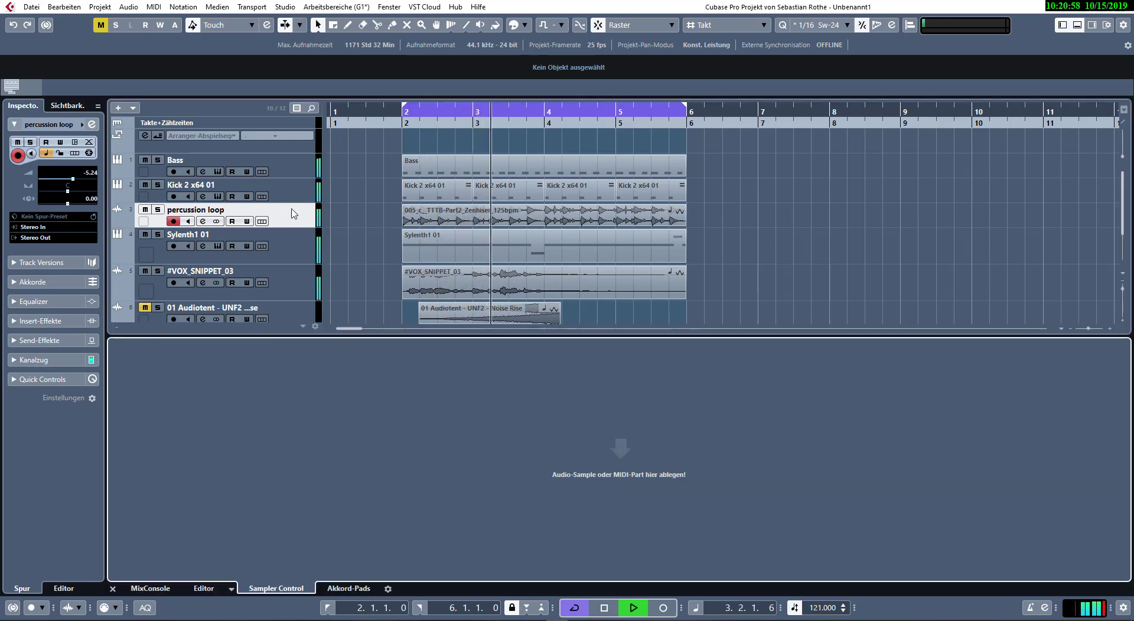
left_click(151, 588)
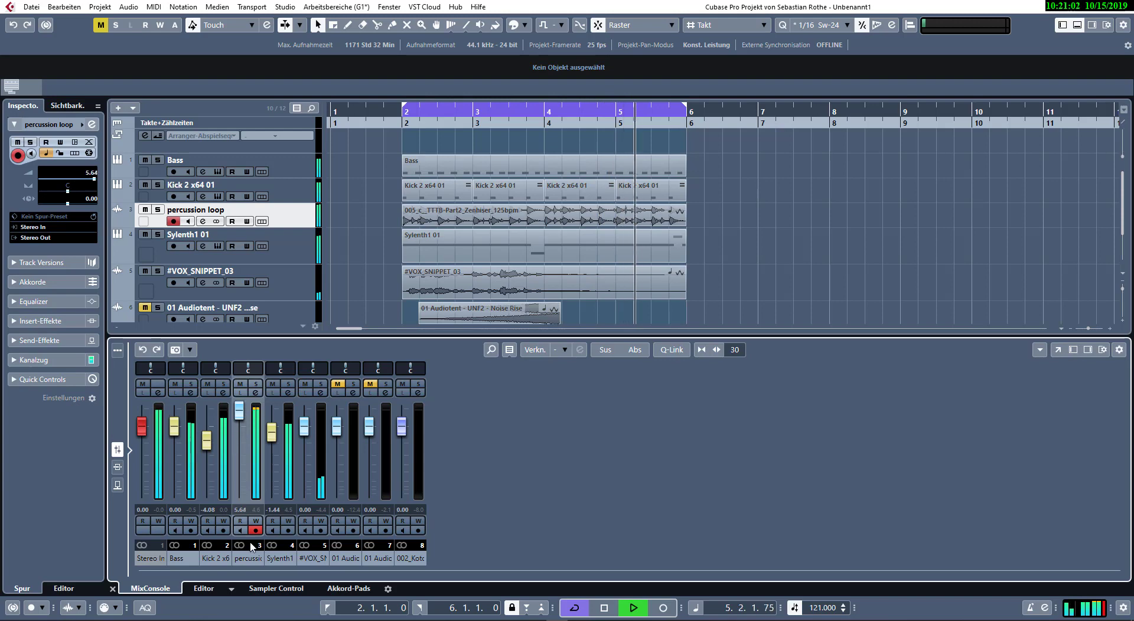
left_click(256, 385)
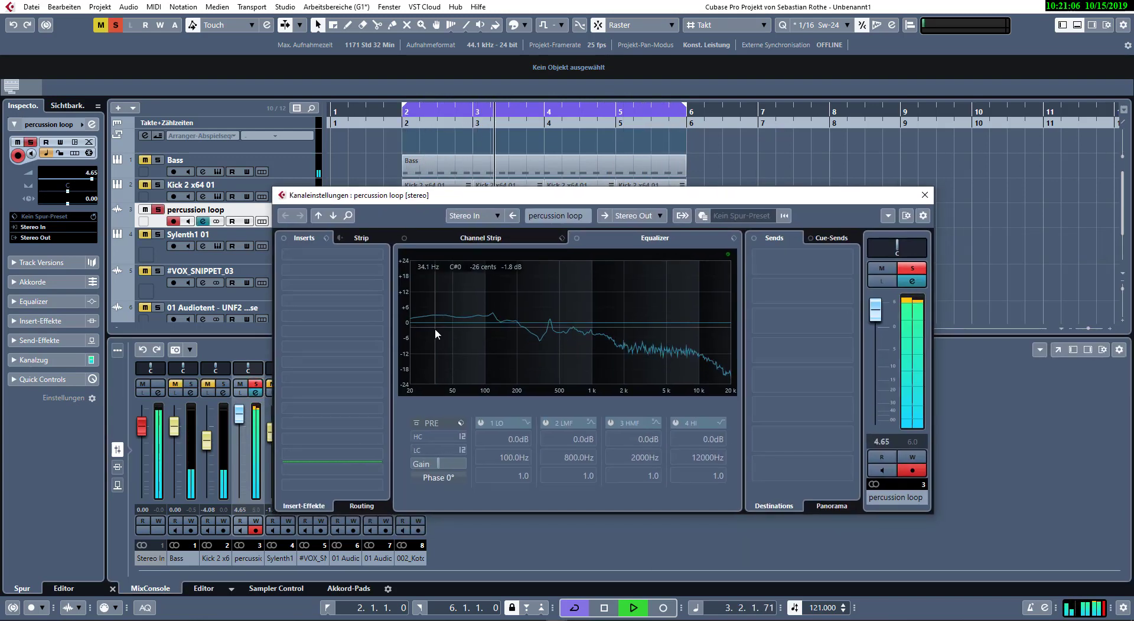
- Enable the percussion loop channel's low cut at 76.9 Hz with a 36 dB/Oct slope
left_click(416, 451)
scroll(444, 452, "up", 10)
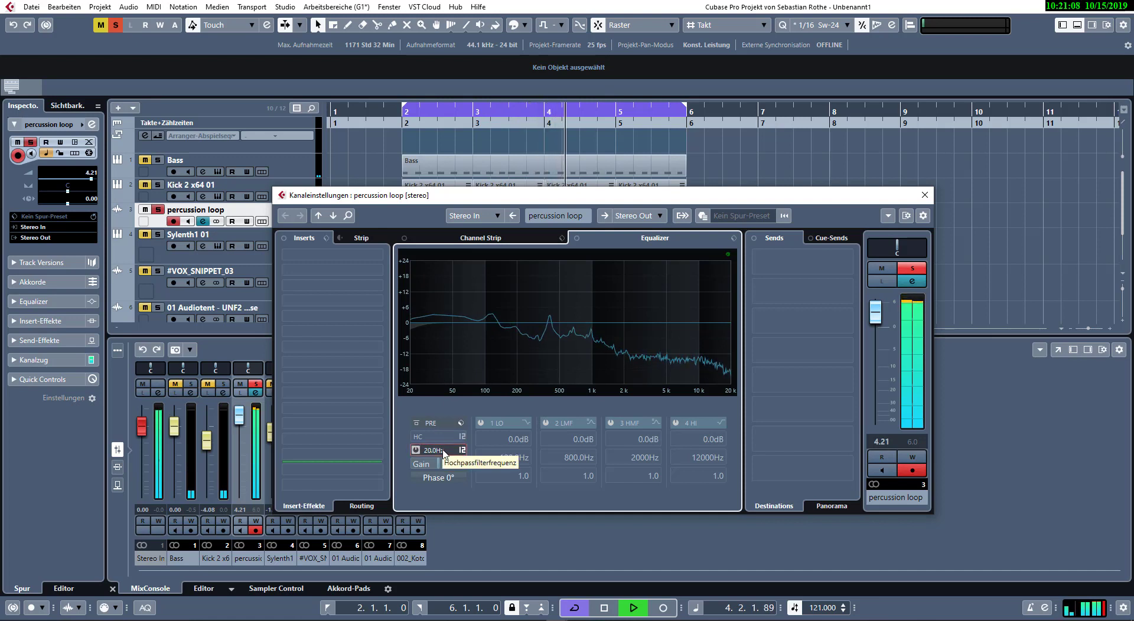
left_click(462, 450)
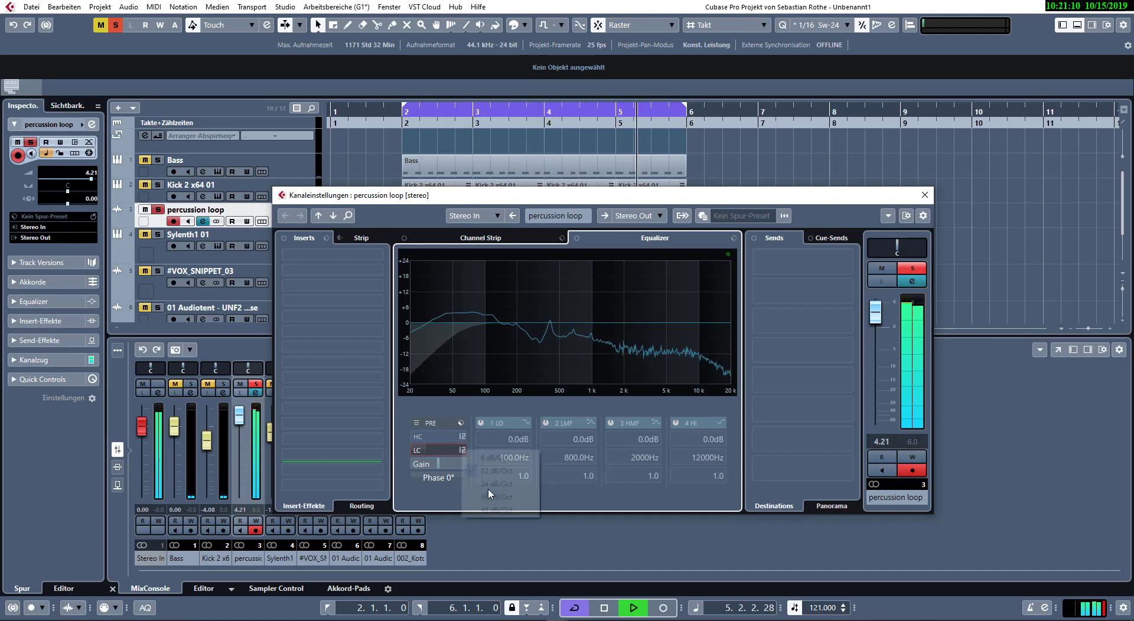
left_click(482, 503)
scroll(445, 452, "up", 2)
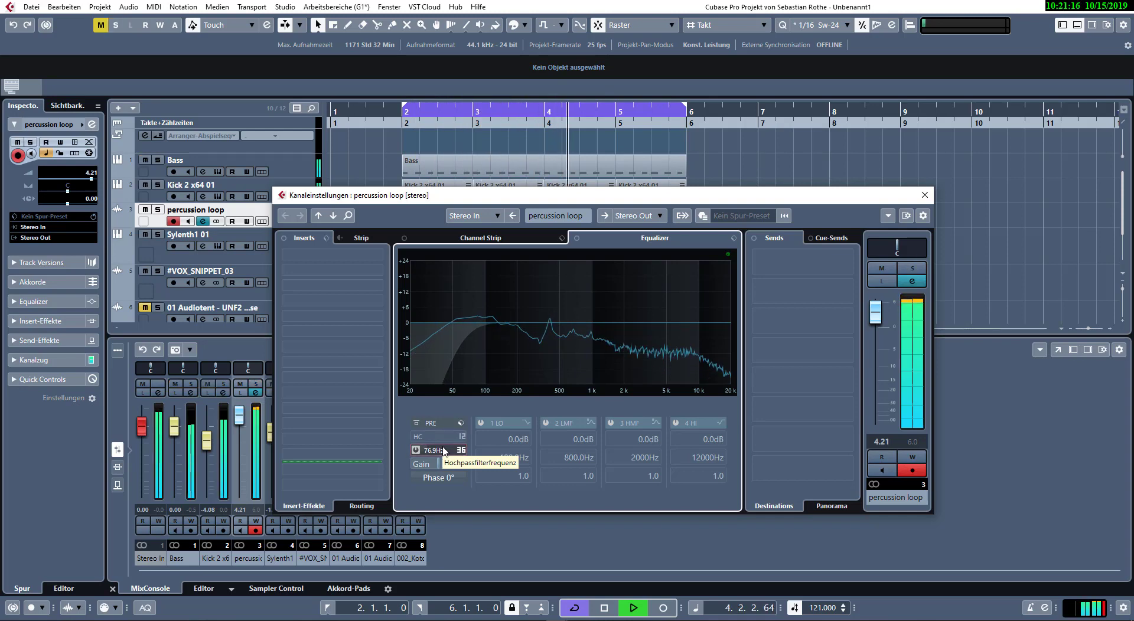
- Take the percussion loop out of solo and lower its level to -2.15 dB, closing the channel settings
left_click(912, 268)
left_click_drag(875, 320, 875, 337)
left_click(925, 195)
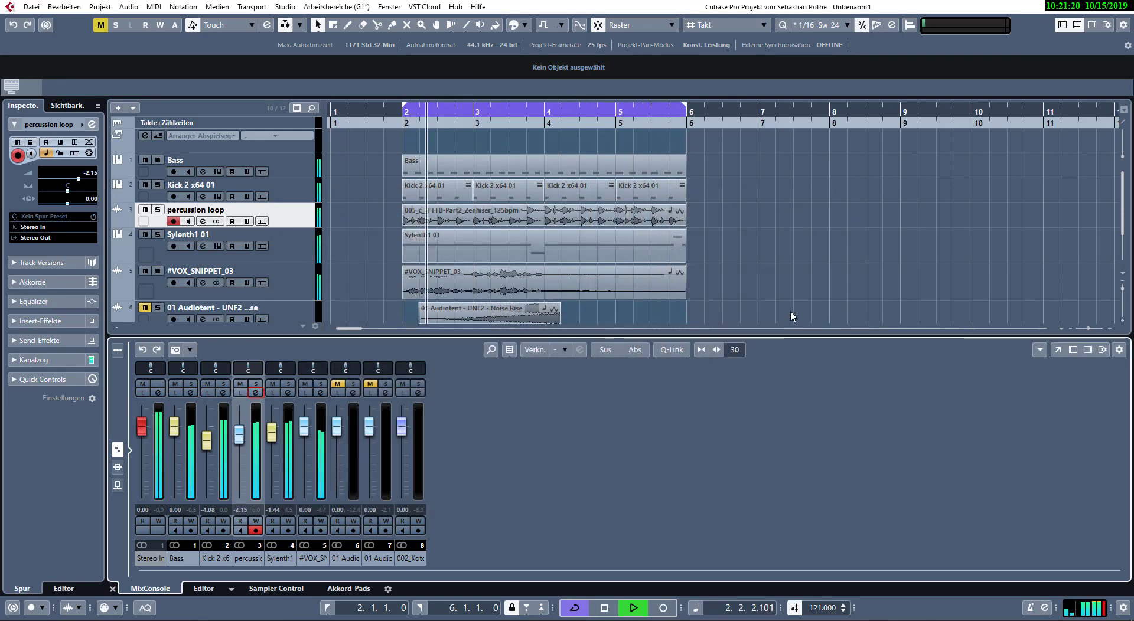
- Solo the percussion loop and load FabFilter Pro-R into its first insert slot
key("s")
key("e")
left_click(349, 254)
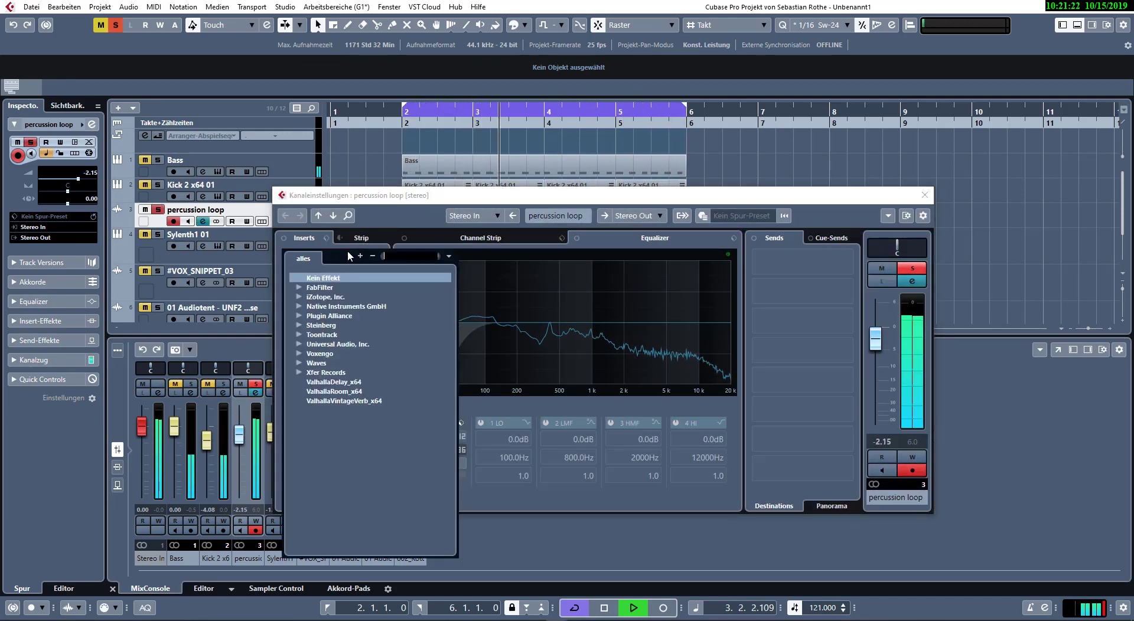
type("pro")
key("Down")
key("Down")
key("Down")
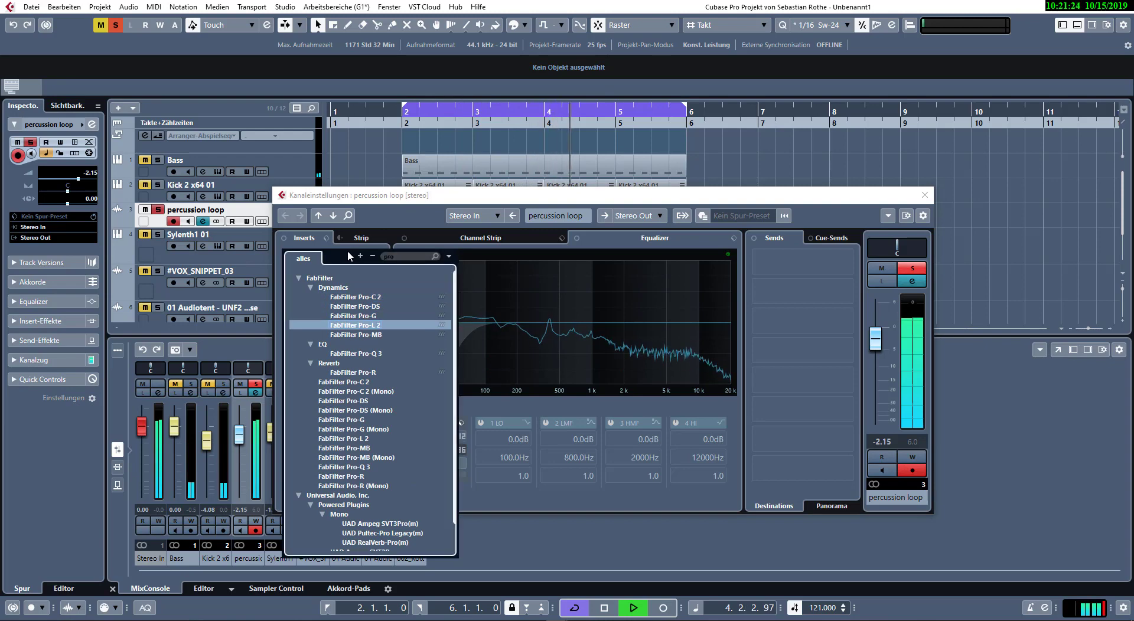
key("Down")
key("Down")
key("Down")
key("Down")
key("Down")
key("Return")
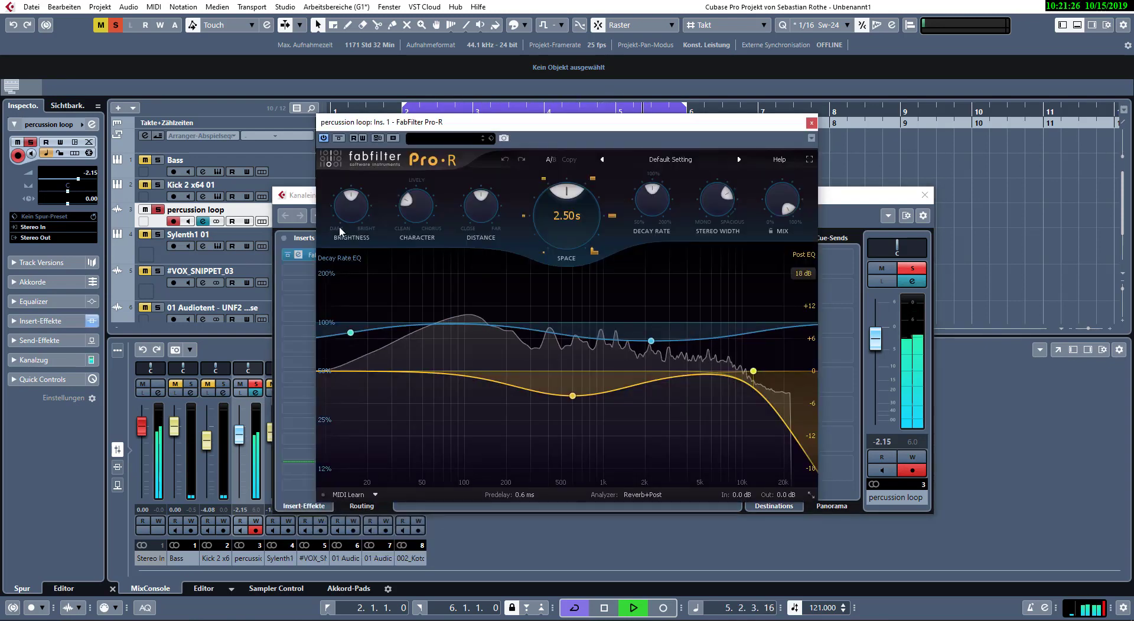
- Load Pro-R's Bathroom preset from the Ambience category and move the plug-in window clear of the channel's inserts
left_click(670, 159)
mouse_move(688, 177)
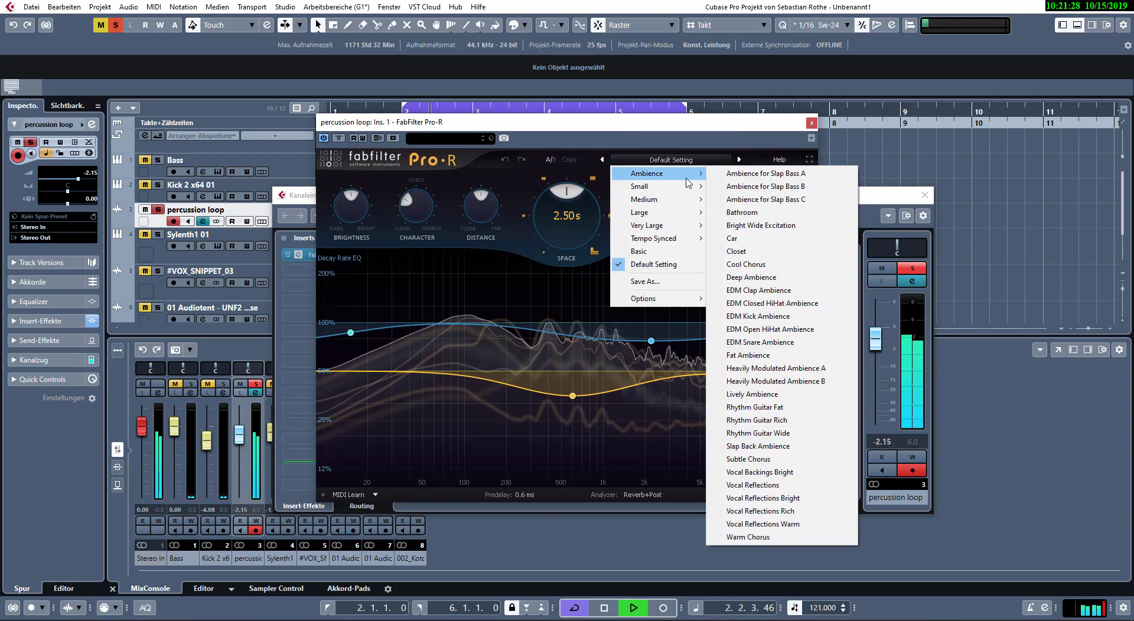
left_click(749, 213)
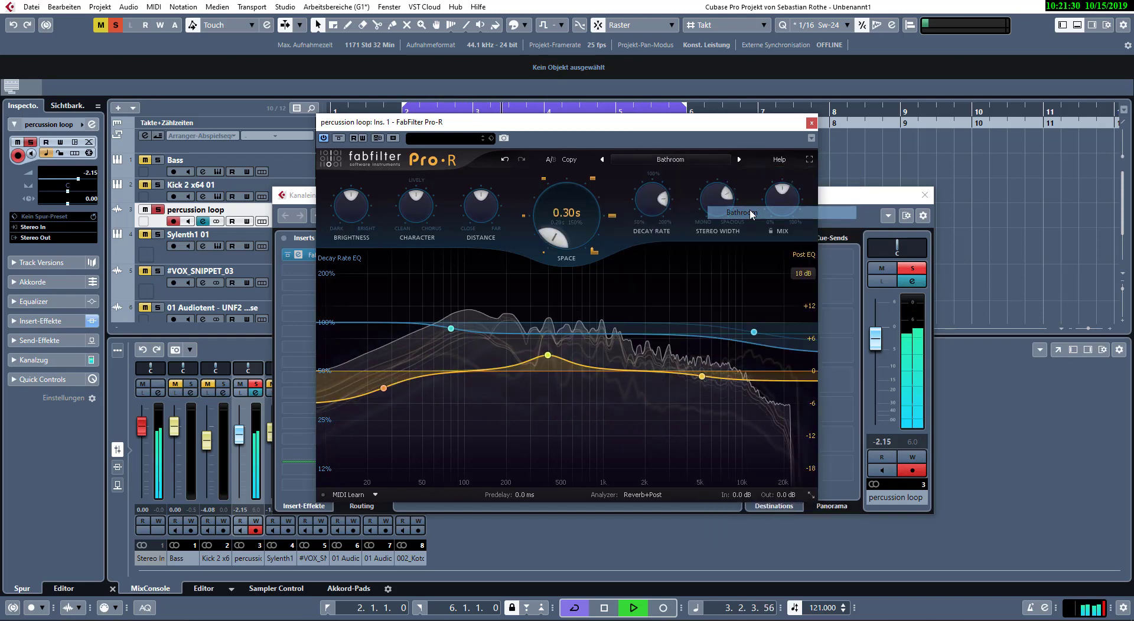
left_click_drag(706, 124, 822, 156)
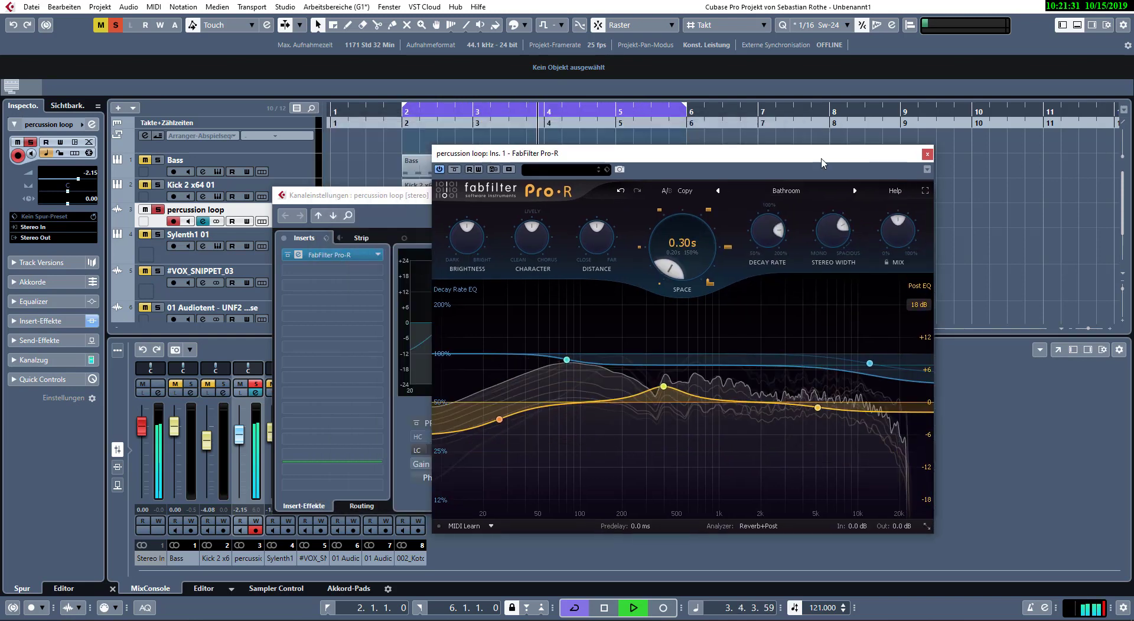
- Audition Pro-R's Car, Closet and Deep Ambience presets on the percussion loop
left_click(855, 190)
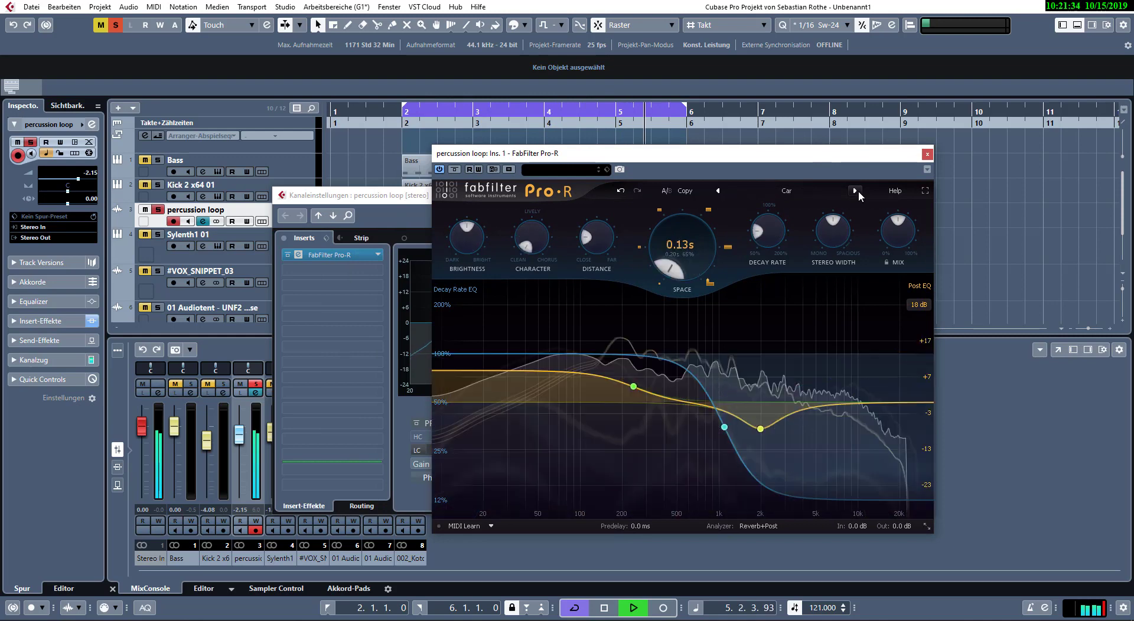
left_click(855, 191)
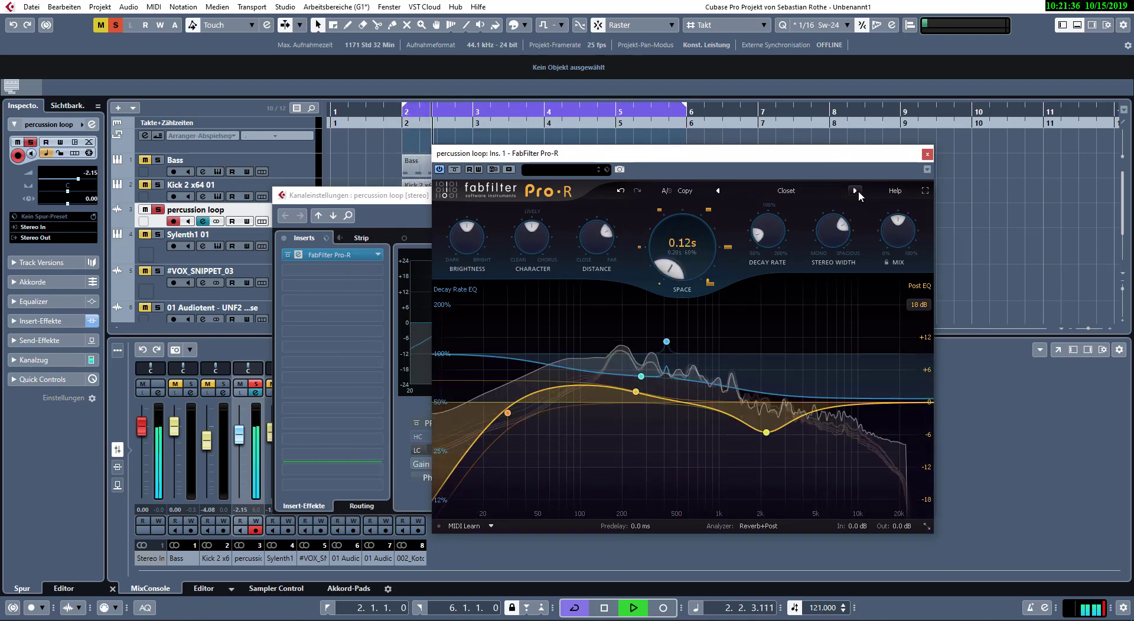
left_click(855, 191)
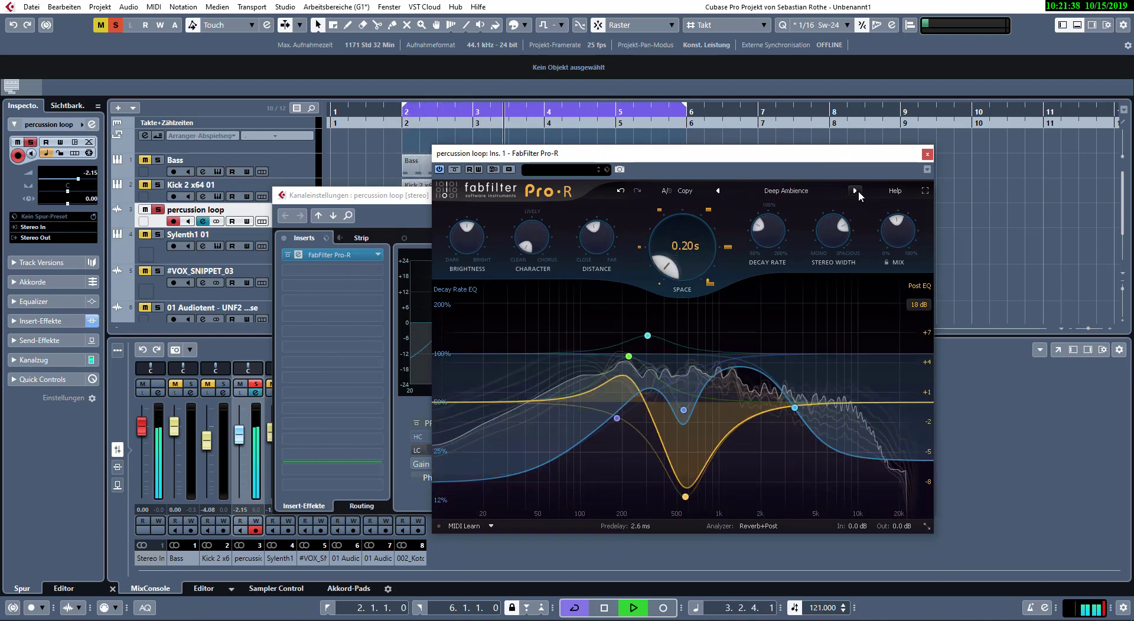
- Audition Pro-R's tempo-synced presets 8th Note Fat Slap, 8th Note Pleasant Filler Slapback and Bright Cheap Slapback Hall
left_click(791, 191)
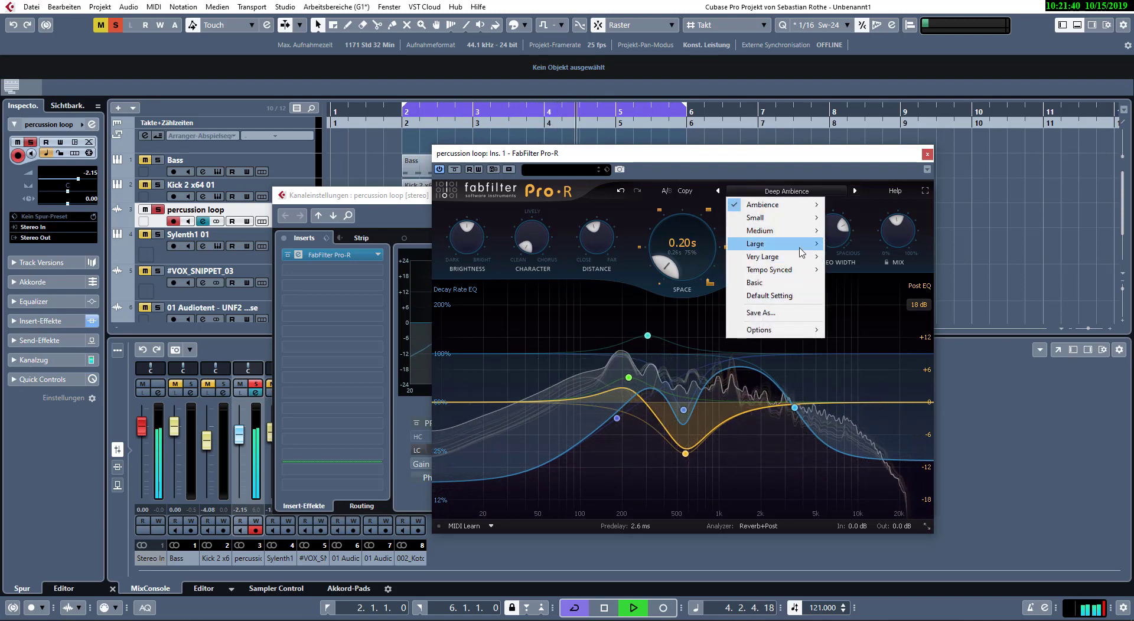
mouse_move(803, 265)
mouse_move(801, 276)
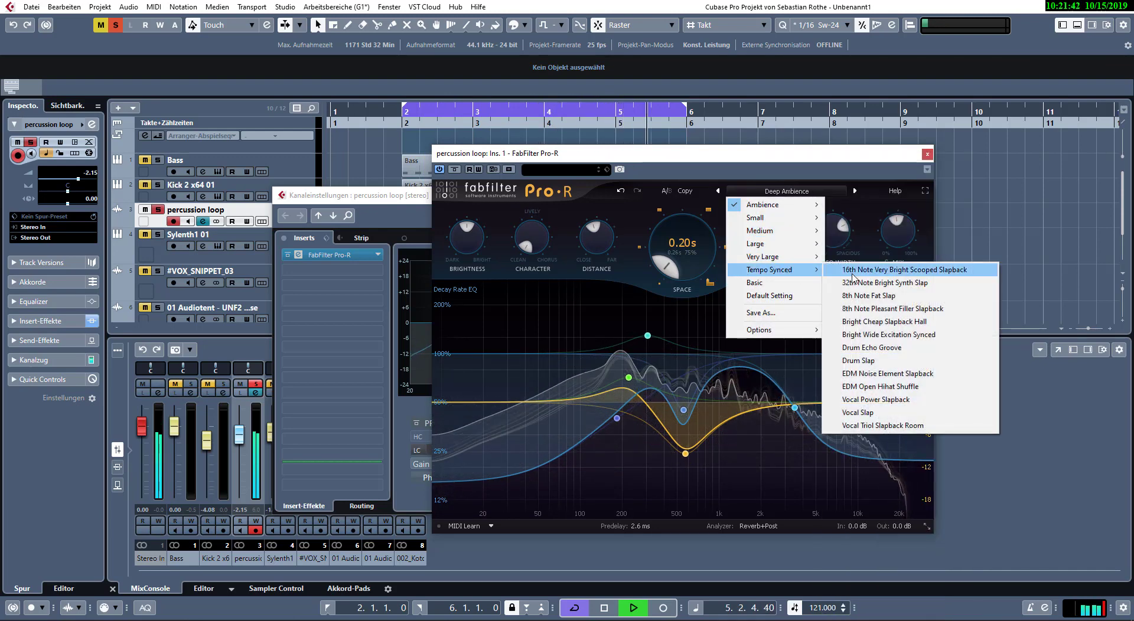
left_click(853, 286)
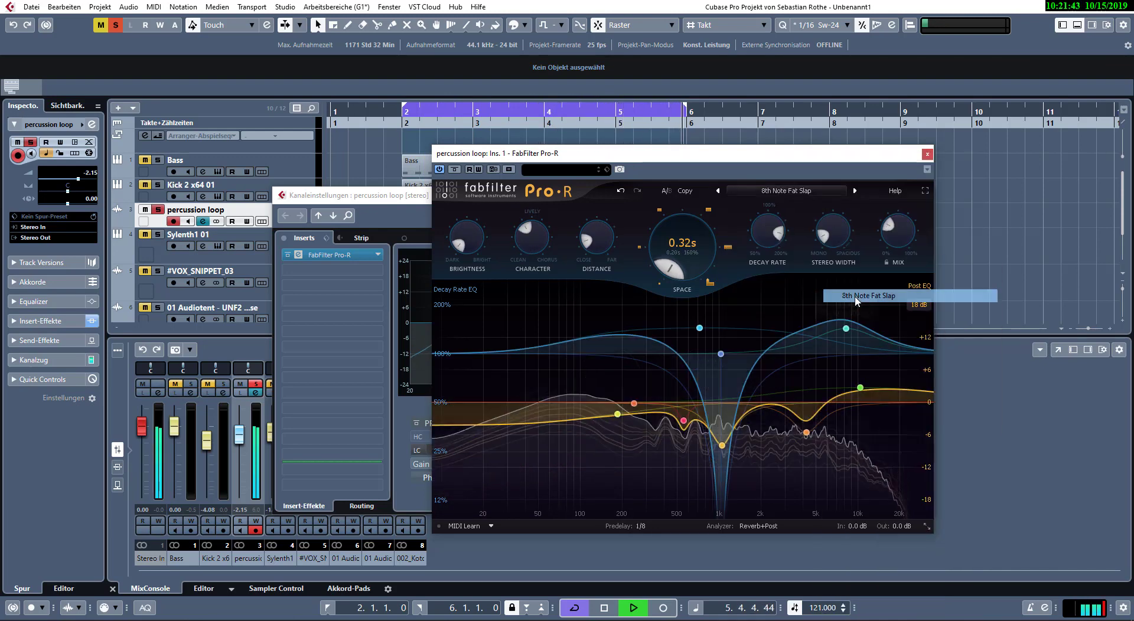
left_click(853, 192)
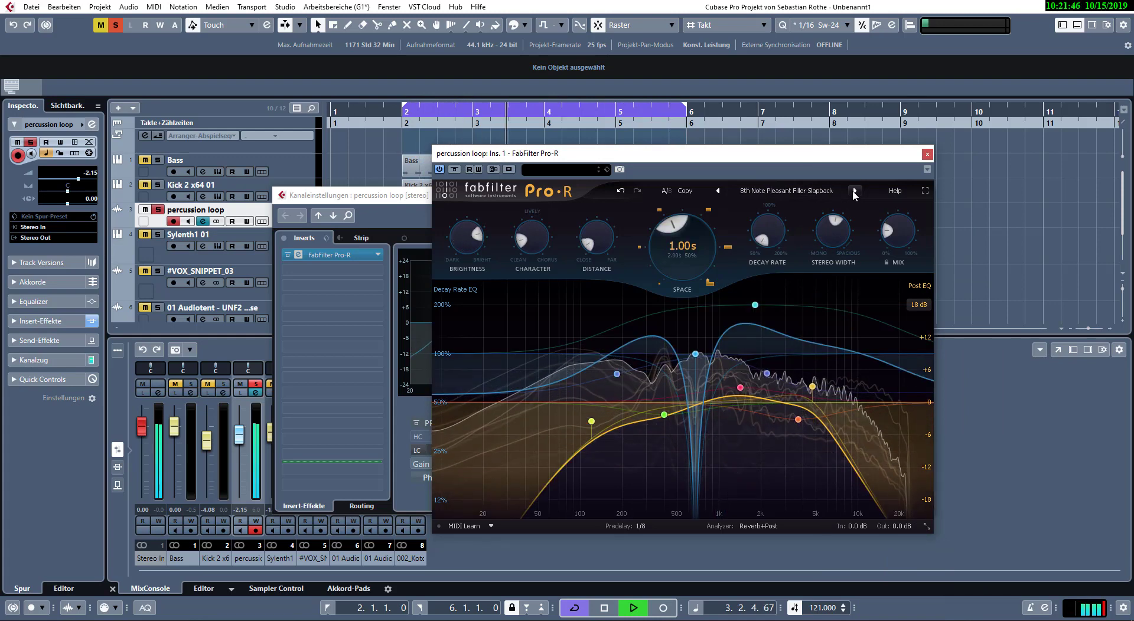
left_click(854, 191)
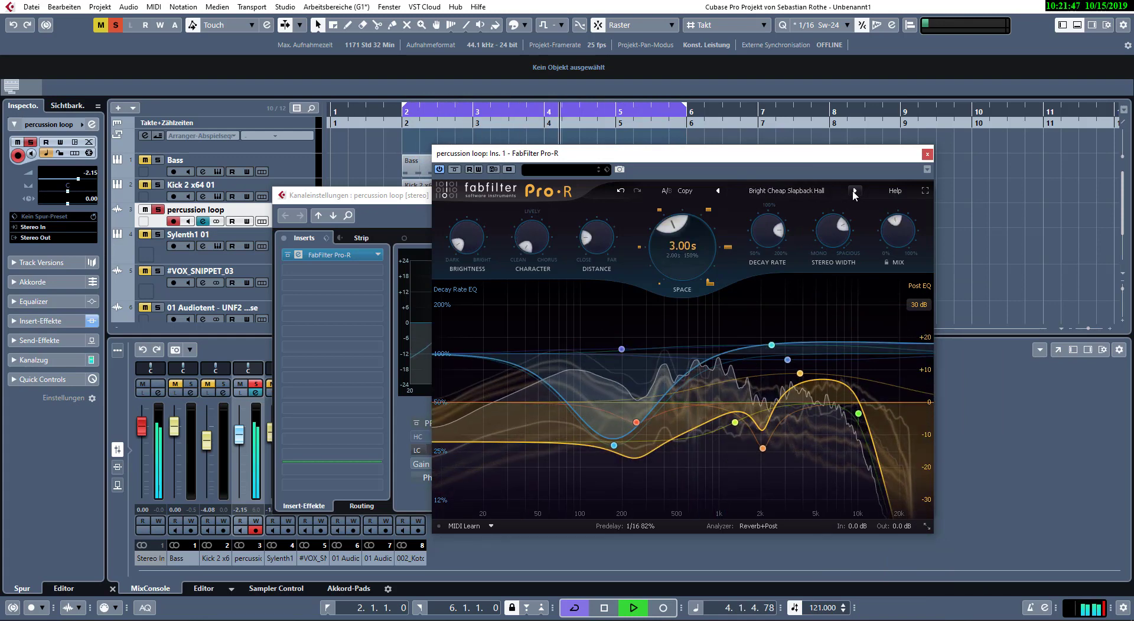
- Try Pro-R's Bass Room preset from the Small category, settling on the following Bright Medium Drum Room preset
left_click(821, 192)
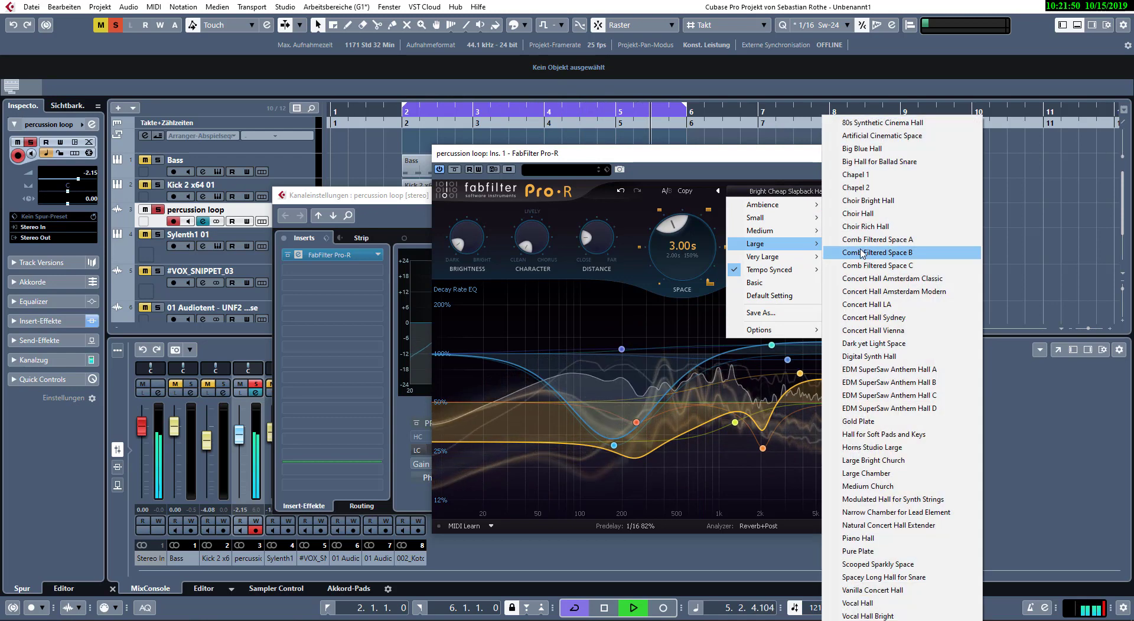
mouse_move(793, 222)
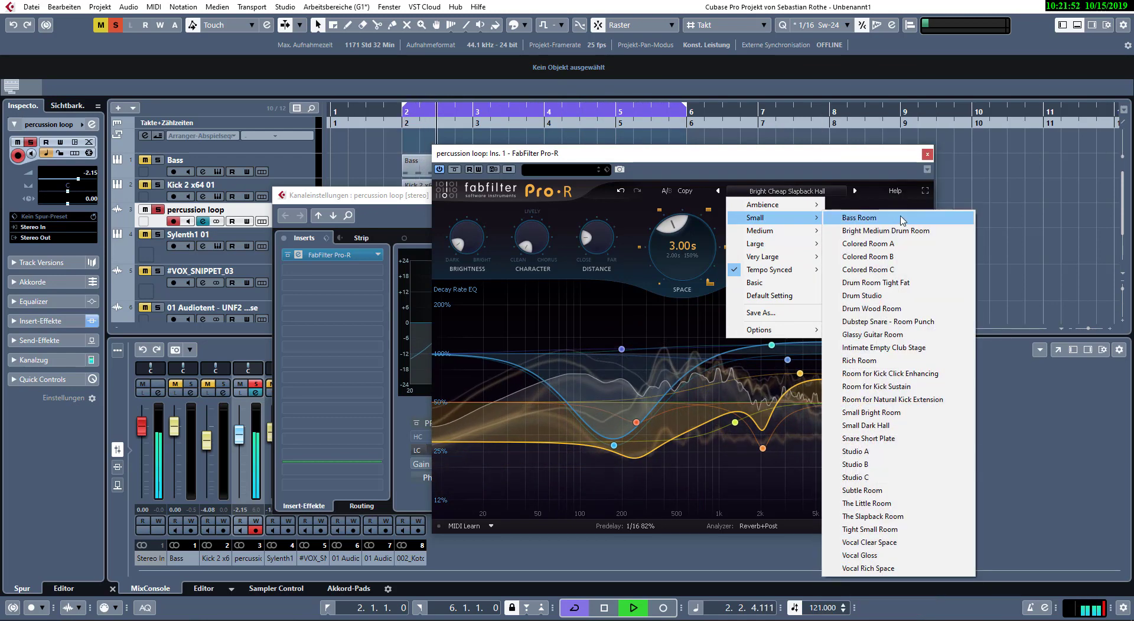
left_click(921, 218)
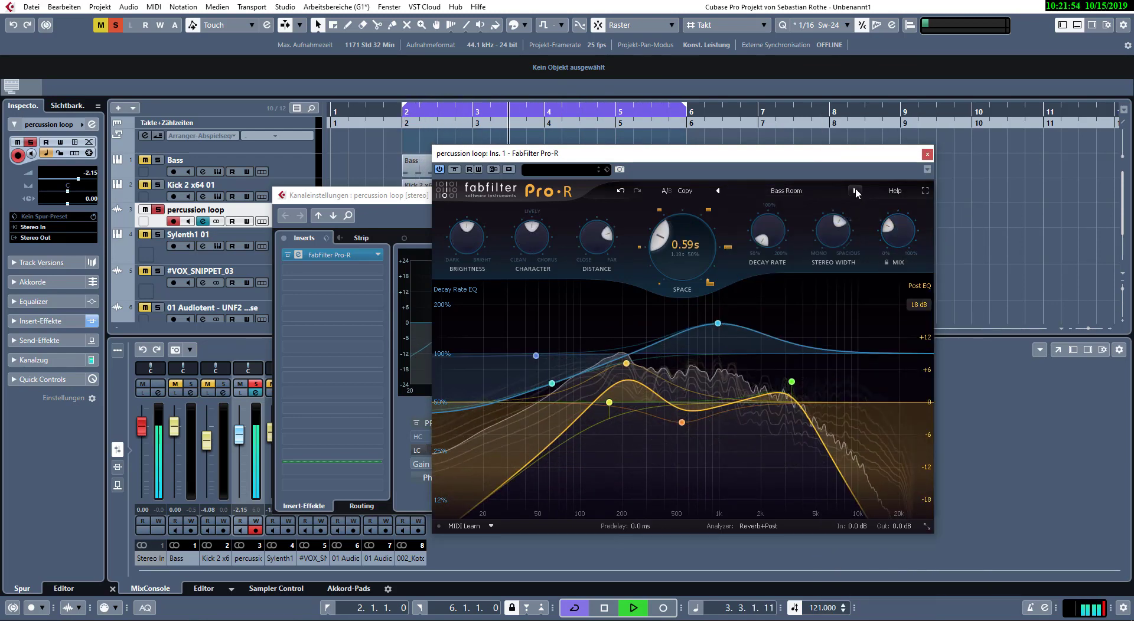
left_click(856, 191)
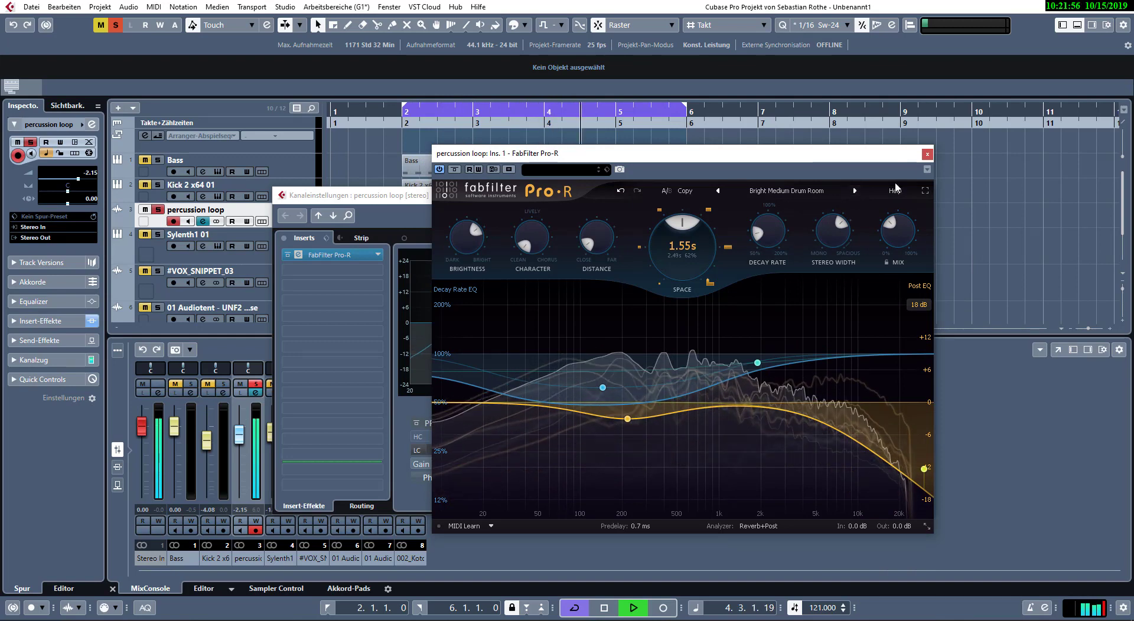
mouse_move(890, 255)
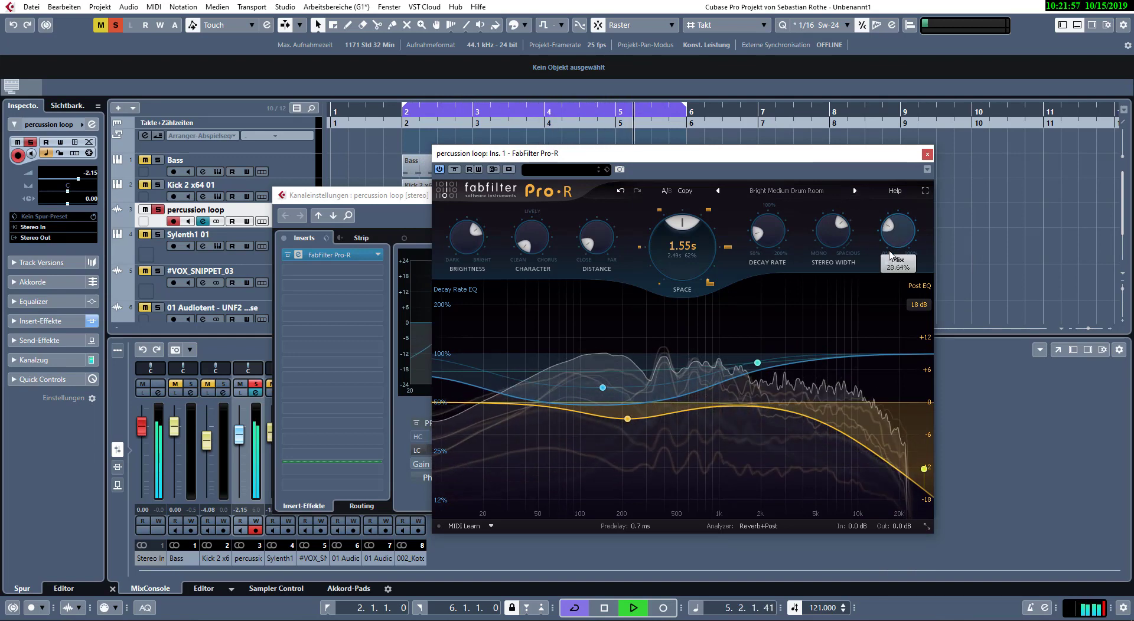
- Close Pro-R, take the percussion loop out of solo and raise its level to -1.29 dB
left_click(927, 154)
key("s")
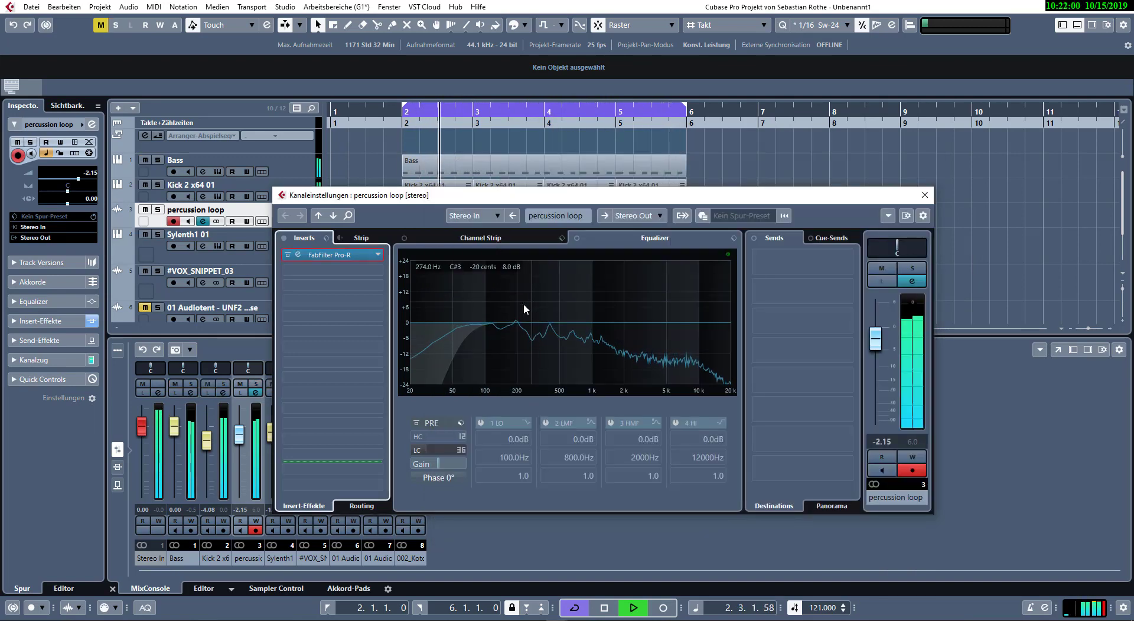
left_click_drag(878, 341, 876, 335)
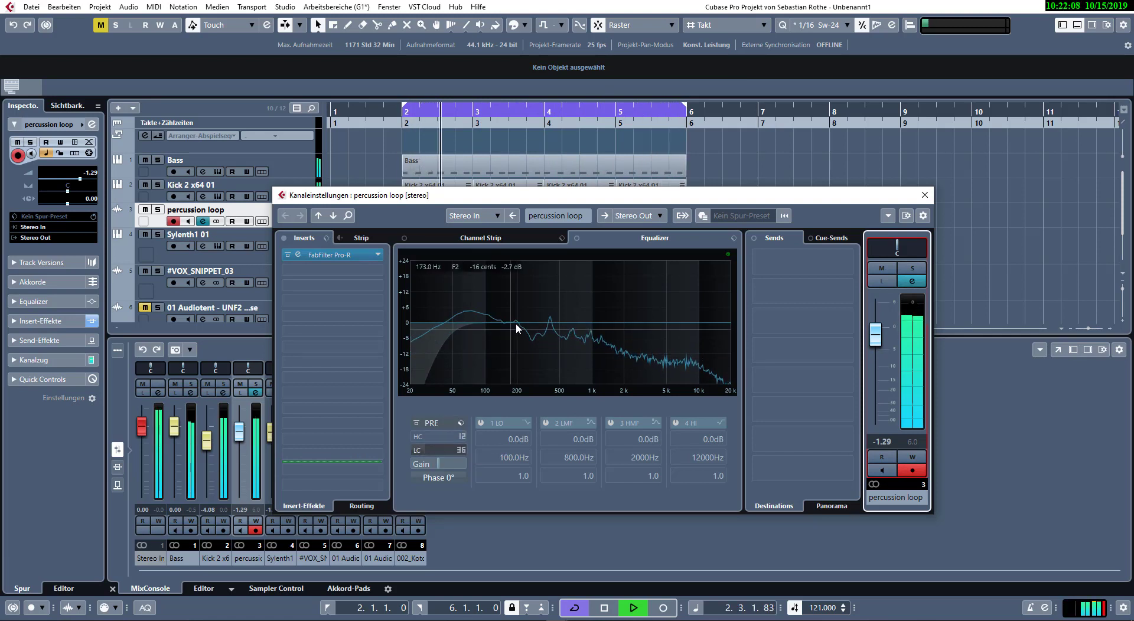
- Set the percussion loop's second EQ band to a 1.4 dB boost at 105.9 Hz and close the channel settings and lower-zone mixer
left_click_drag(552, 323, 578, 340)
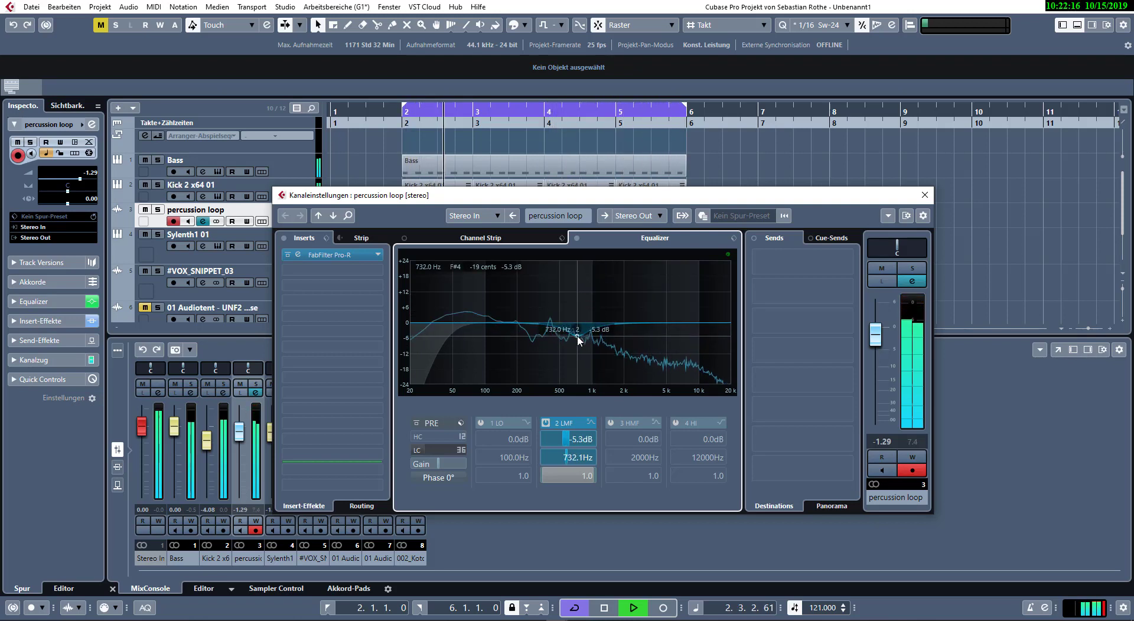
left_click_drag(692, 346, 488, 319)
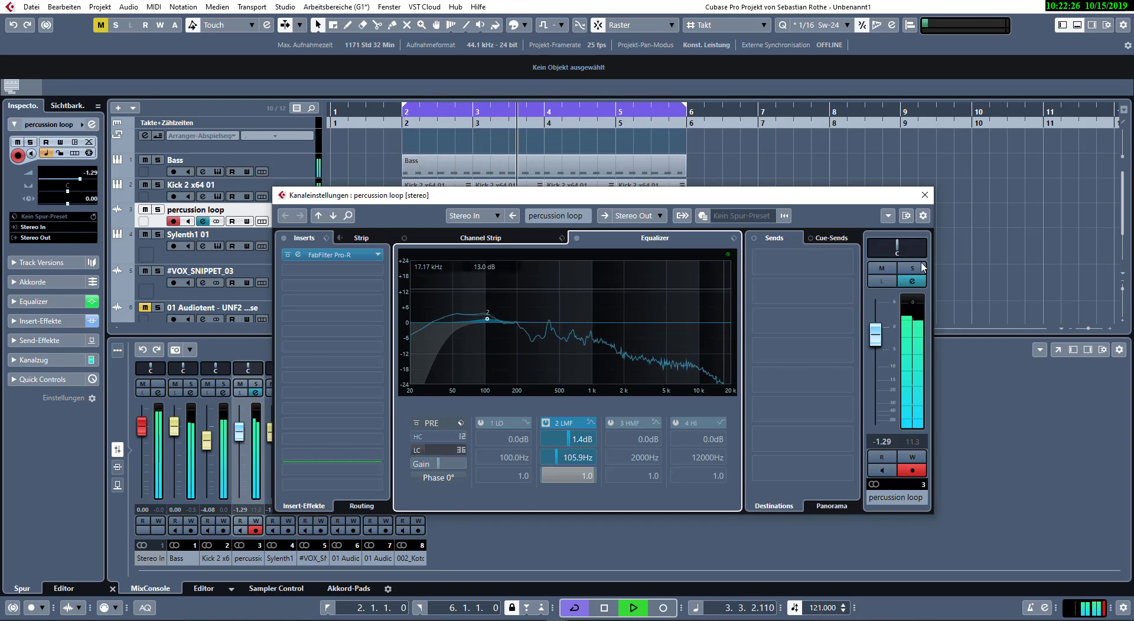
left_click(925, 195)
key("ctrl+alt+e")
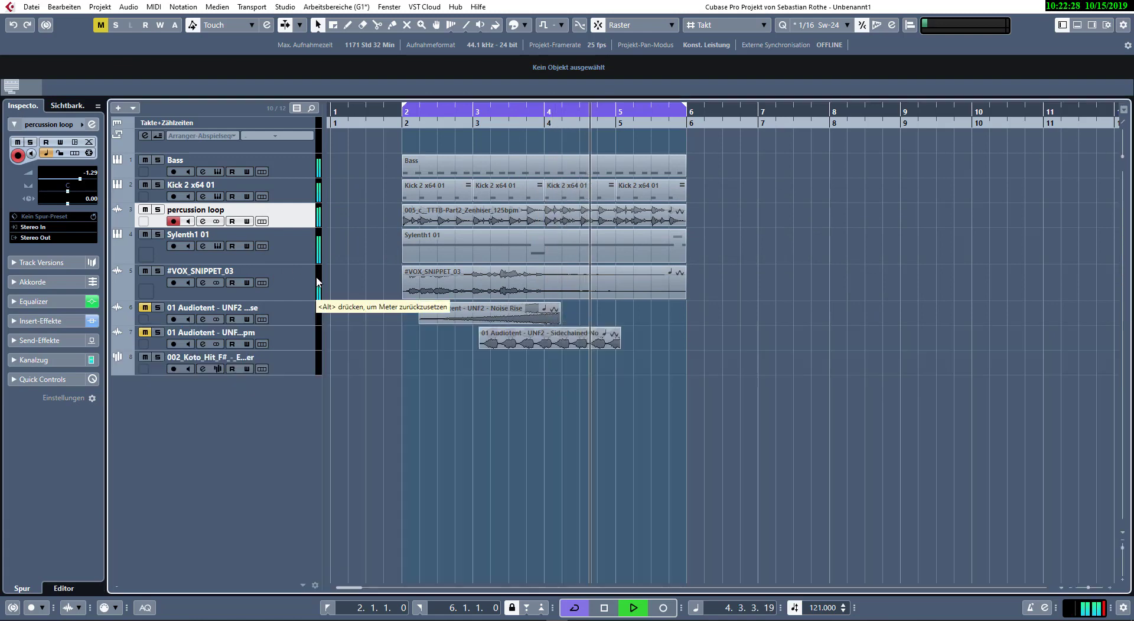
left_click(261, 282)
left_click(262, 282)
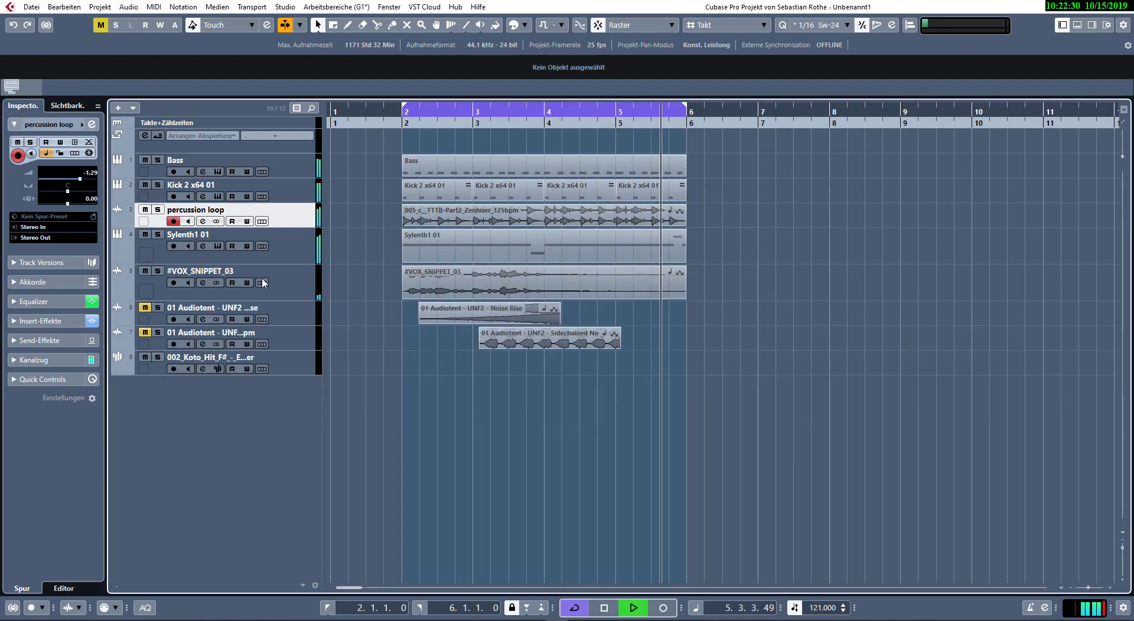
left_click(287, 280)
- Move the Bass track below the percussion loop in the track list, directly above Sylenth1 01
left_click(292, 171)
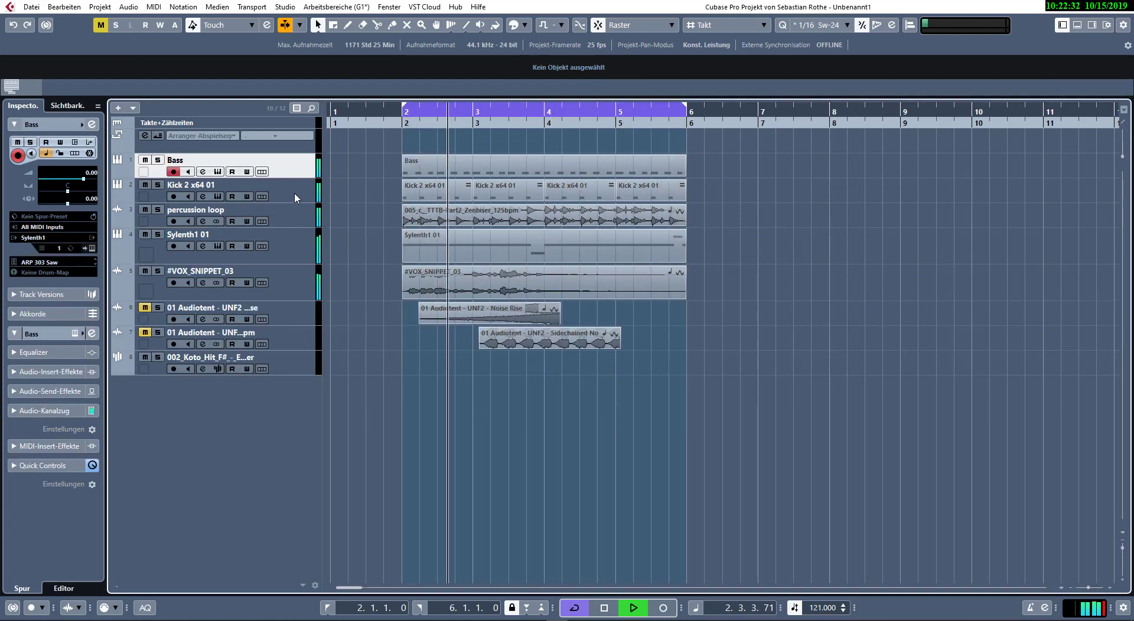
left_click(294, 192, "shift")
left_click_drag(311, 178, 310, 228)
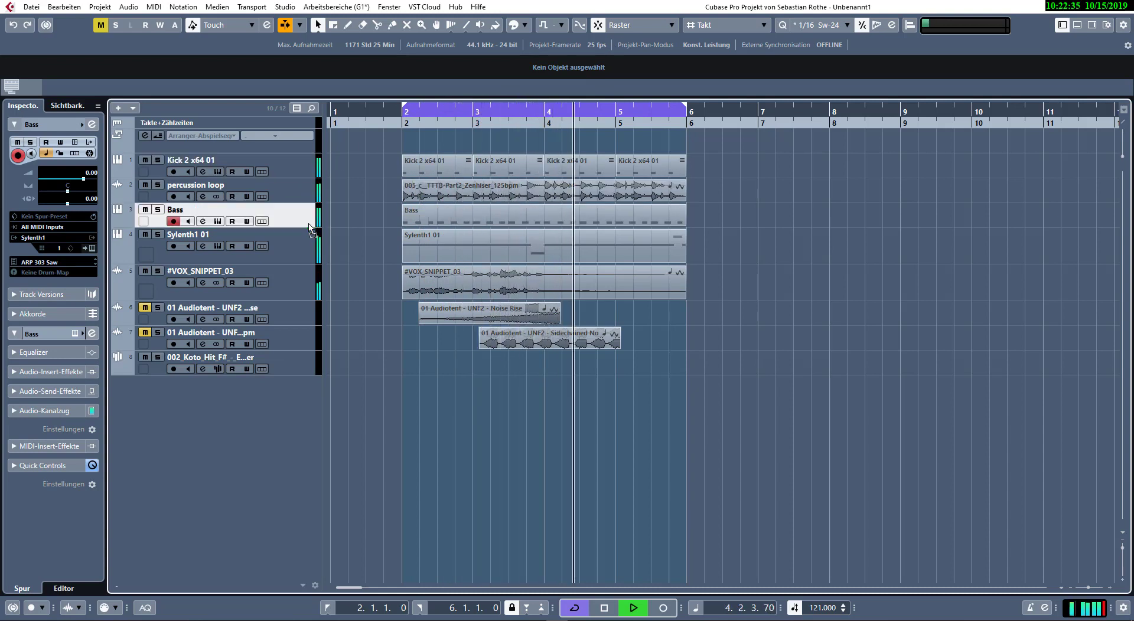
left_click(290, 248)
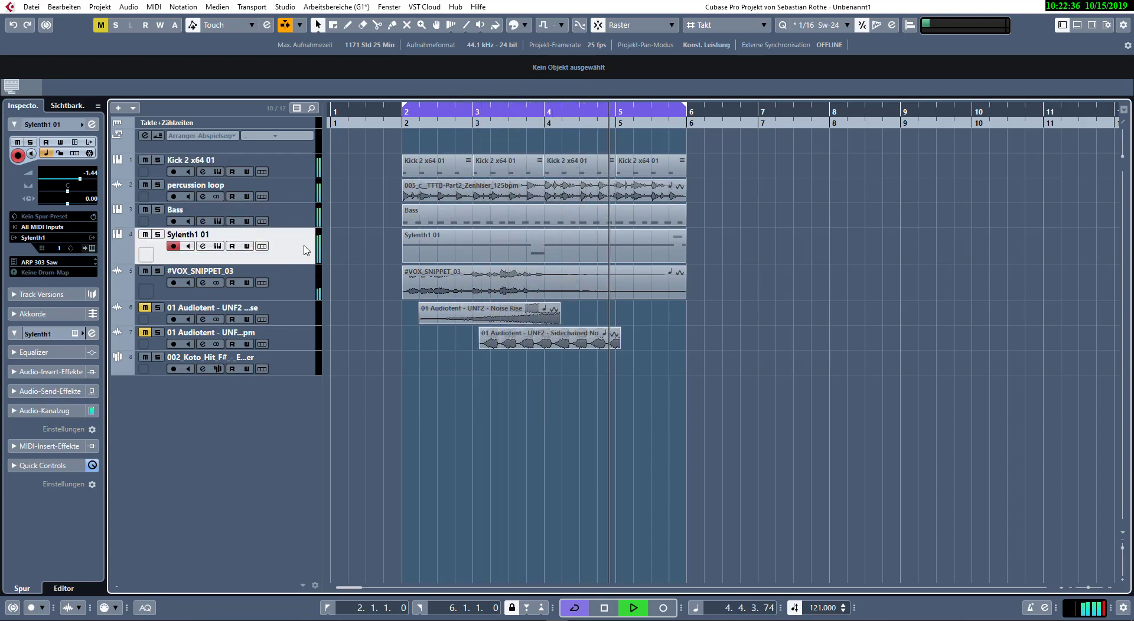
- Solo the Bass track and give it a dark blue track colour
left_click(278, 224)
key("s")
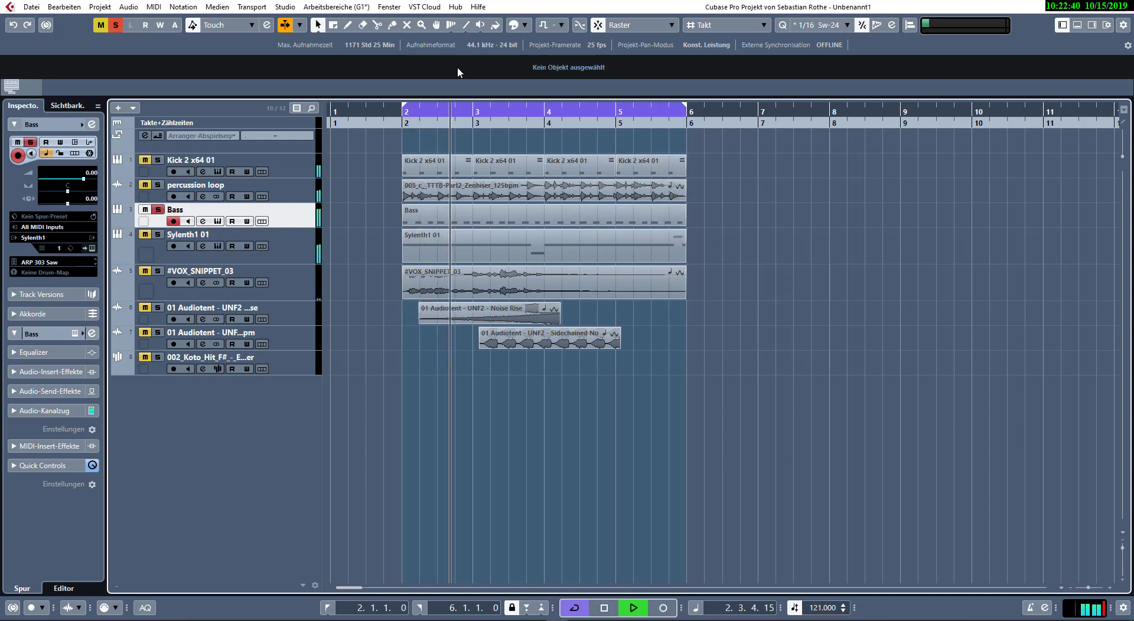
left_click(524, 25)
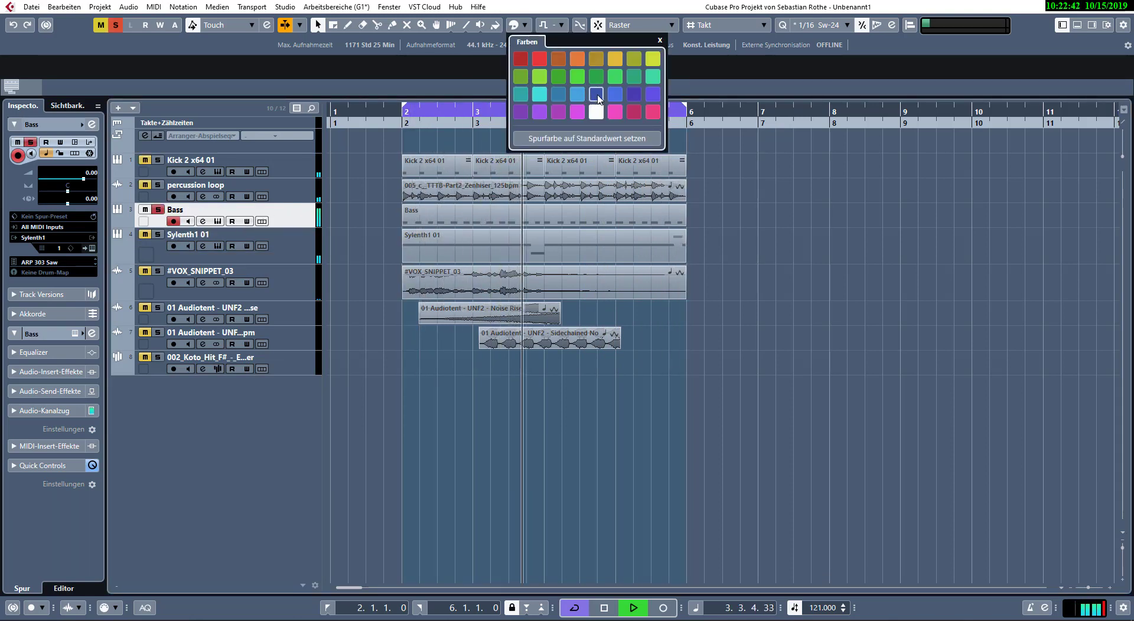
left_click(596, 95)
- Colour the Kick 2 x64 01 and percussion loop tracks bright red
left_click(299, 184)
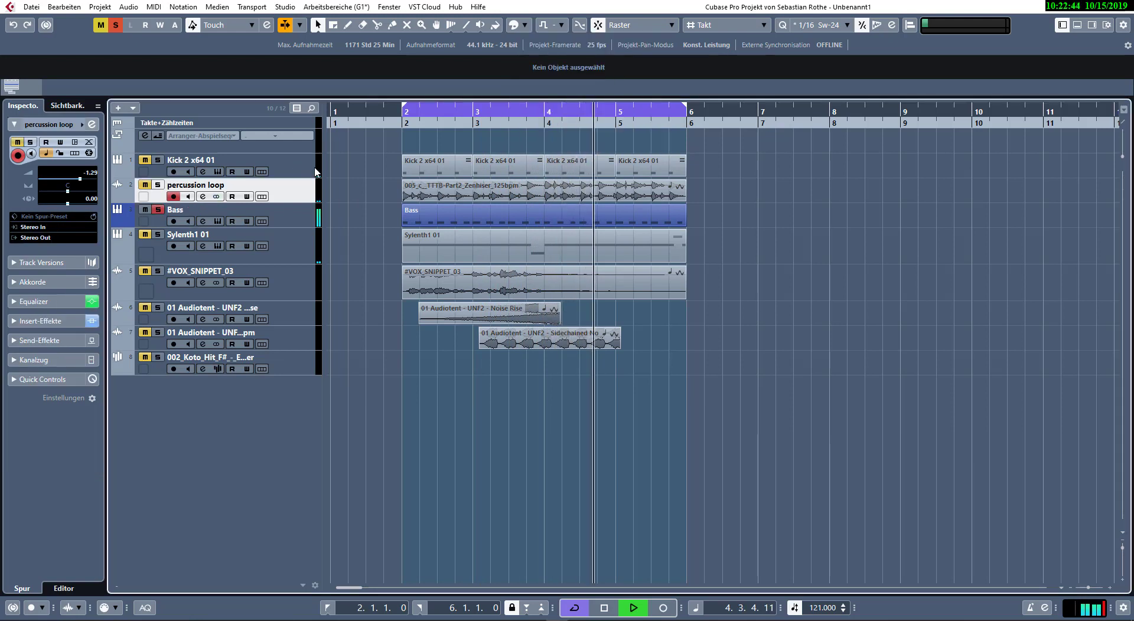
left_click(313, 170)
left_click(517, 25)
left_click(539, 59)
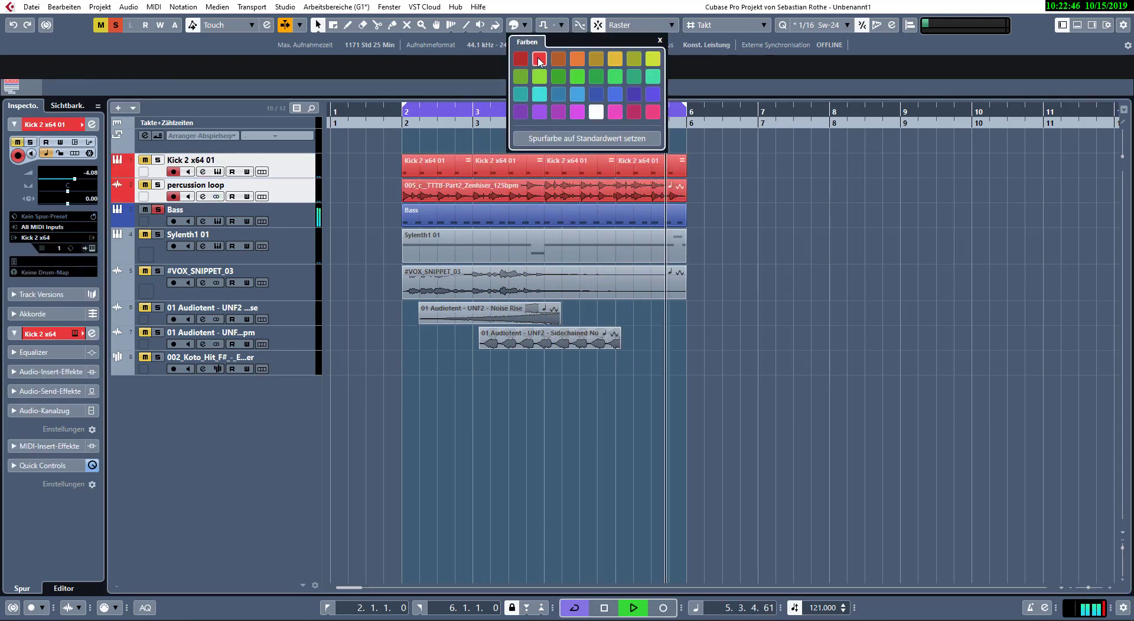
- Solo the Sylenth1 01 track and take the Bass track out of solo
left_click(279, 246)
left_click(271, 245)
left_click(157, 234)
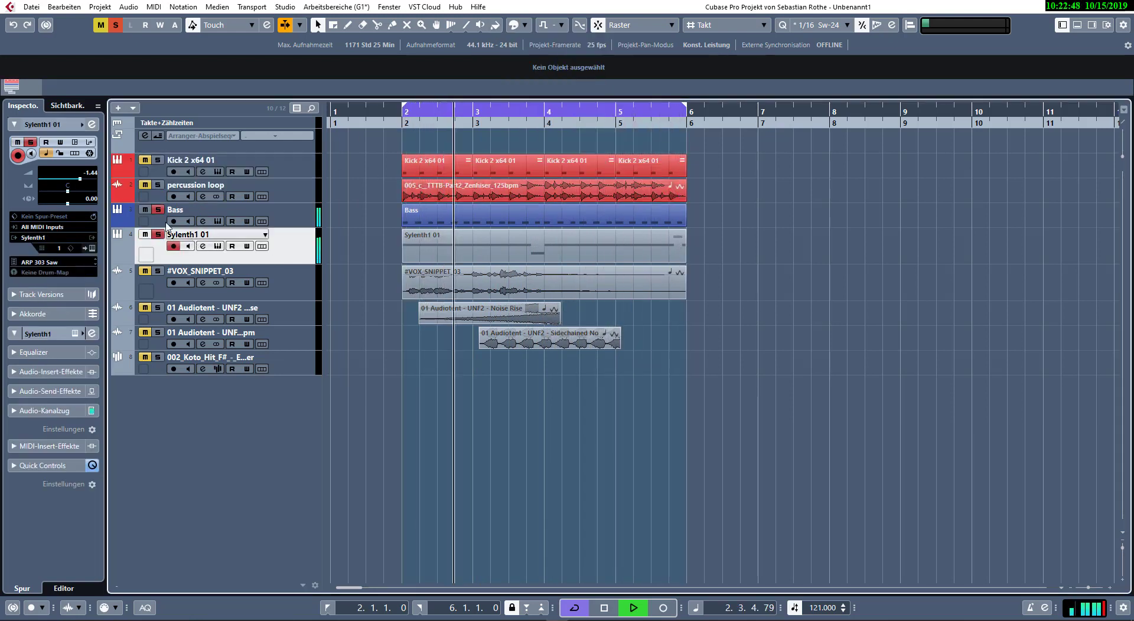
left_click(157, 200)
left_click(158, 210)
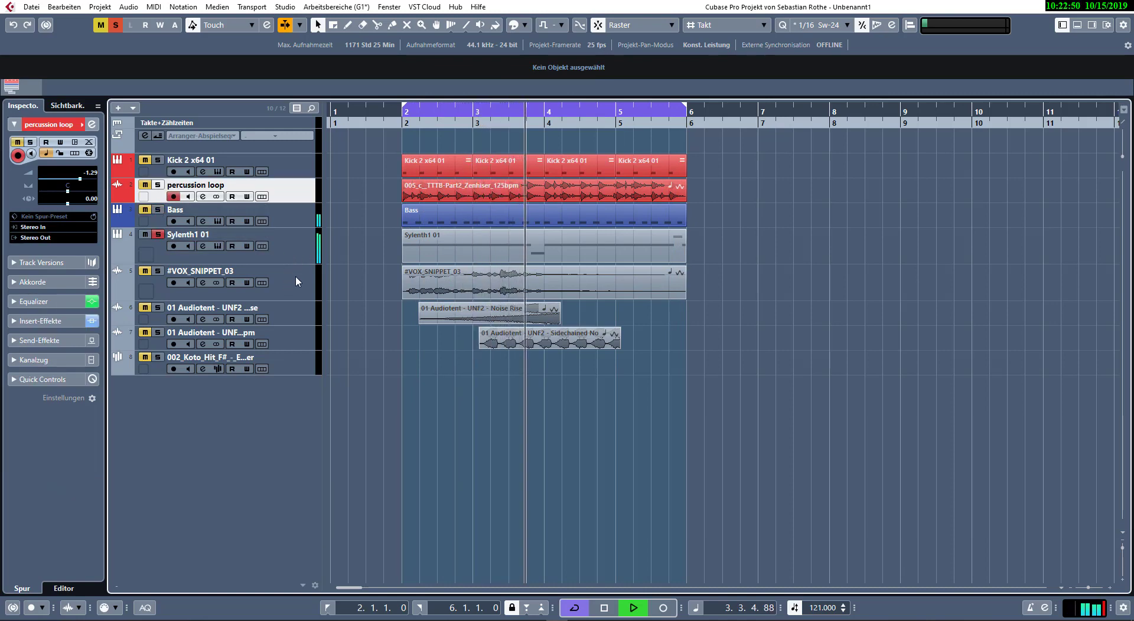
- Give the #VOX_SNIPPET_03 track a magenta track colour
right_click(295, 276)
left_click(514, 22)
left_click(515, 24)
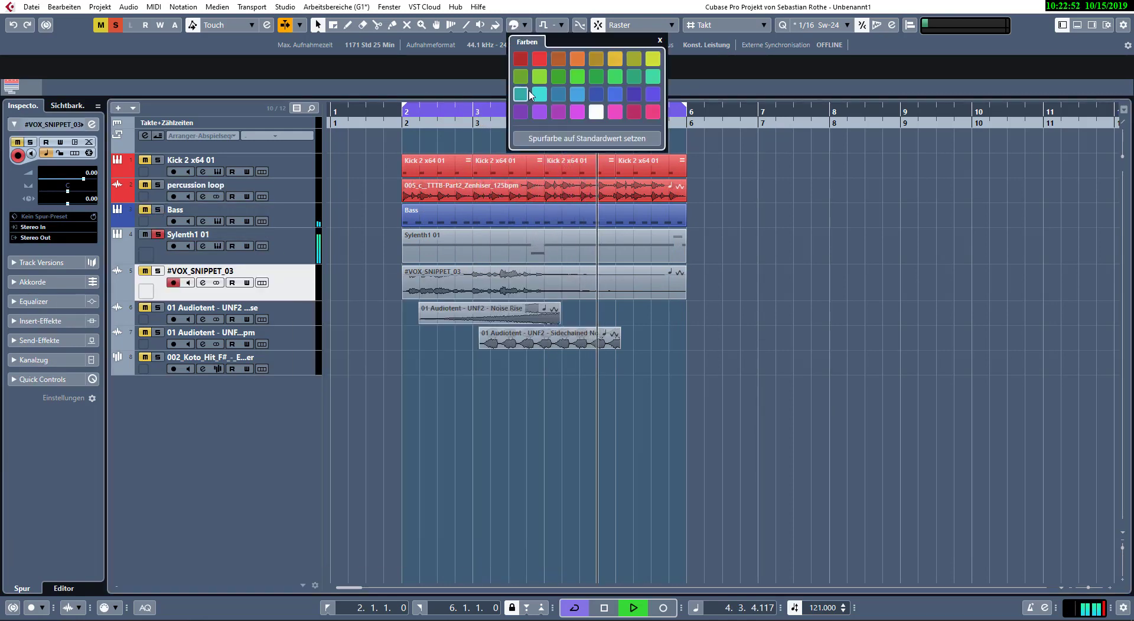
left_click(578, 112)
- Colour the Sylenth1 01 track bright green and take it out of solo
left_click(309, 245)
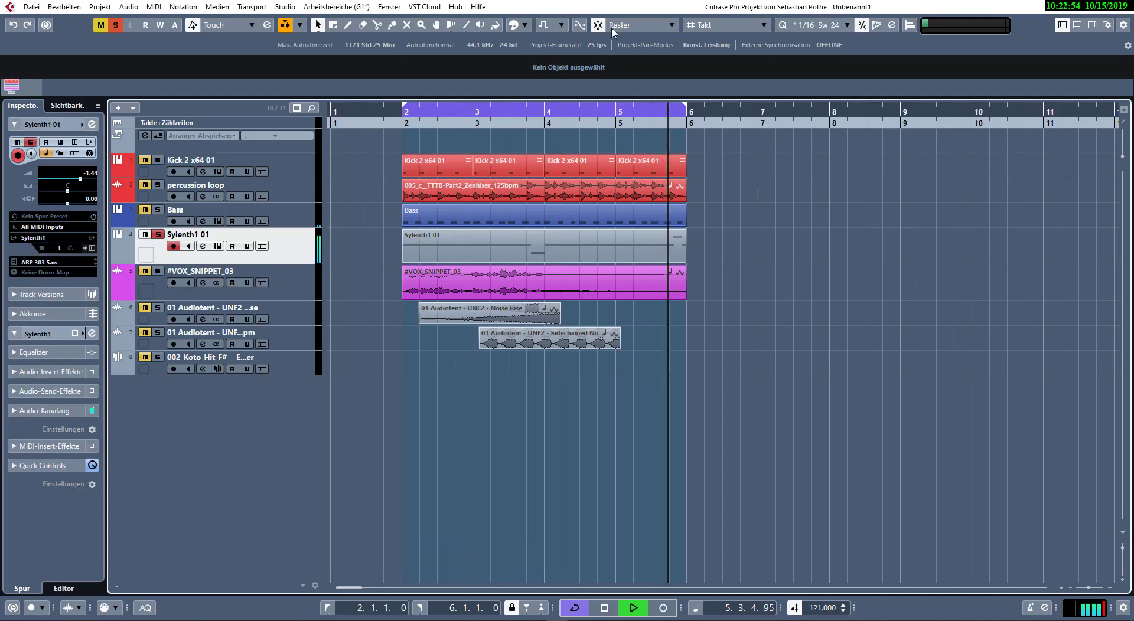
left_click(535, 26)
left_click(577, 84)
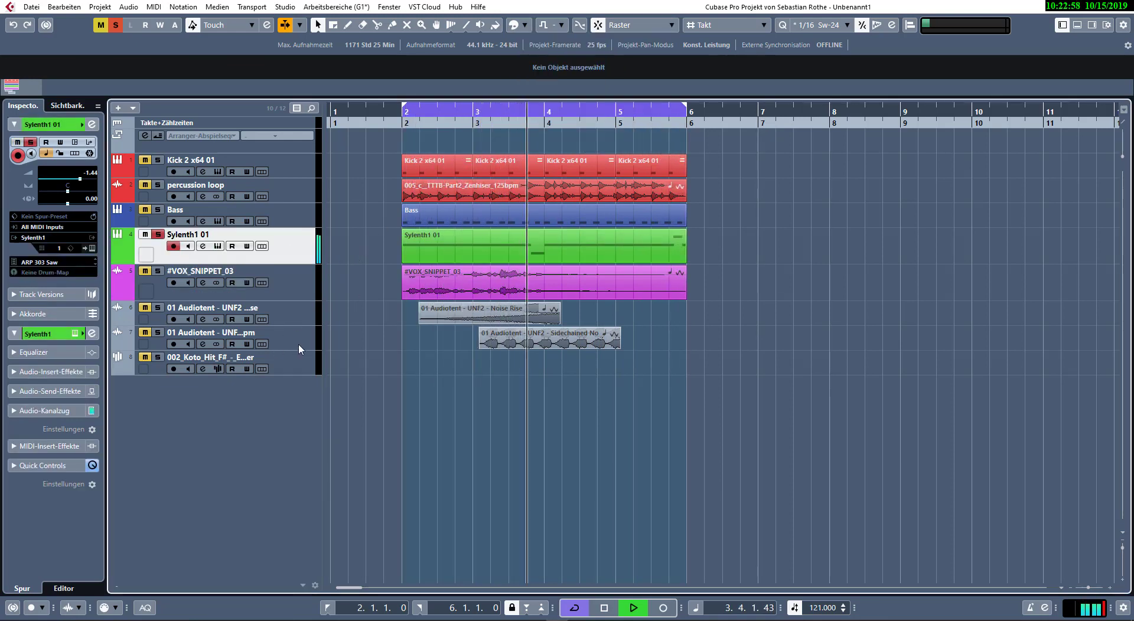
key("s")
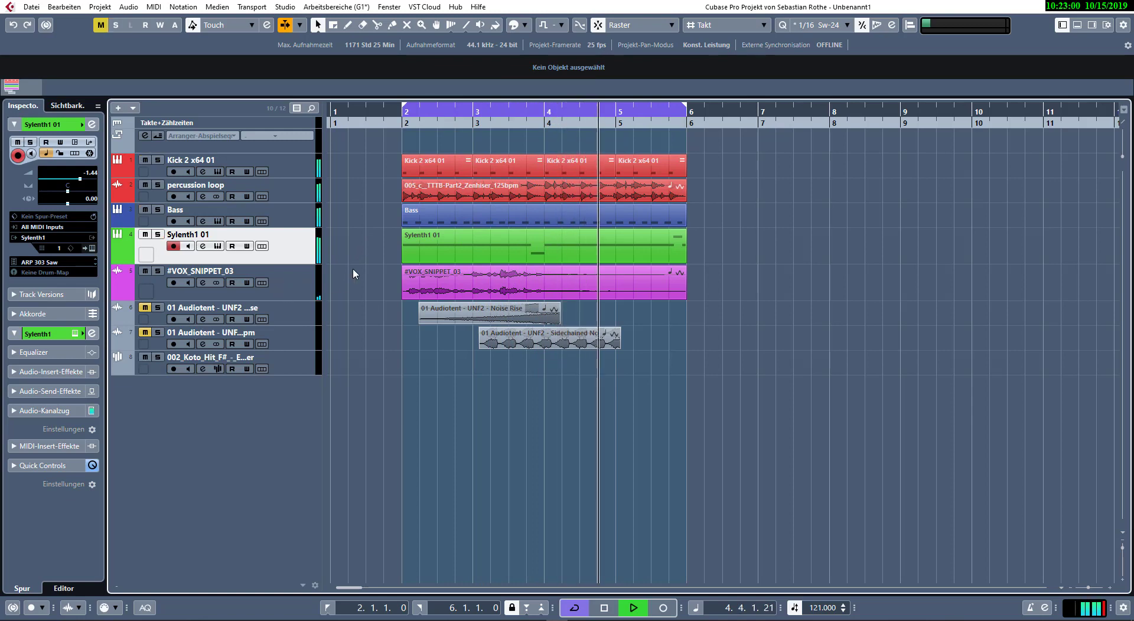
- Enable the low-cut filter on the #VOX_SNIPPET_03 channel and raise its frequency to about 69 Hz
left_click(303, 285)
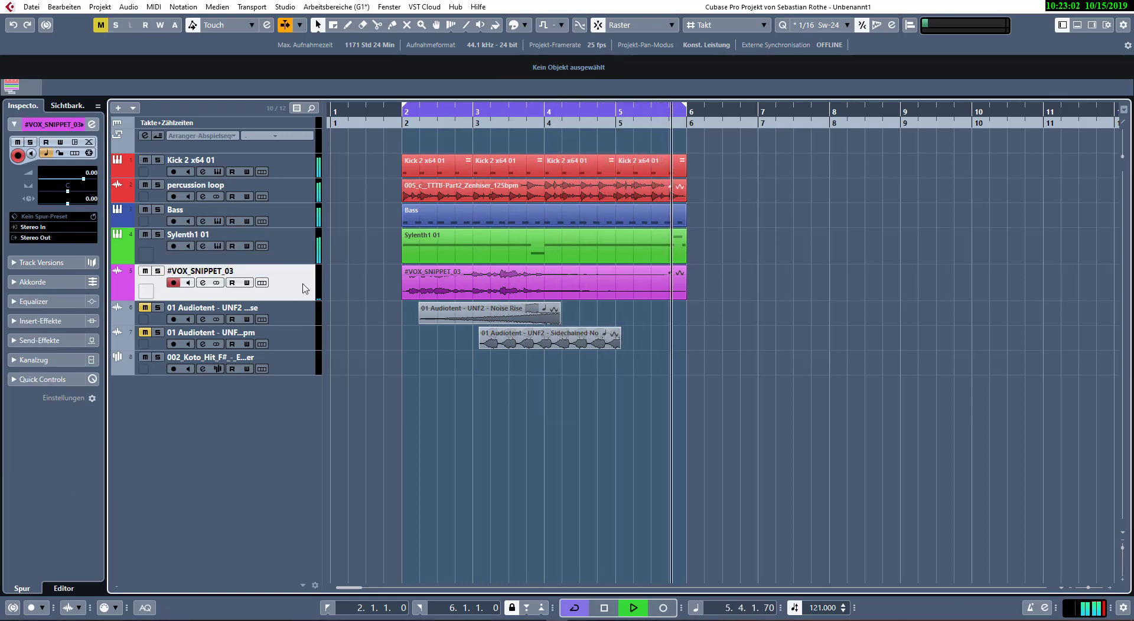
key("e")
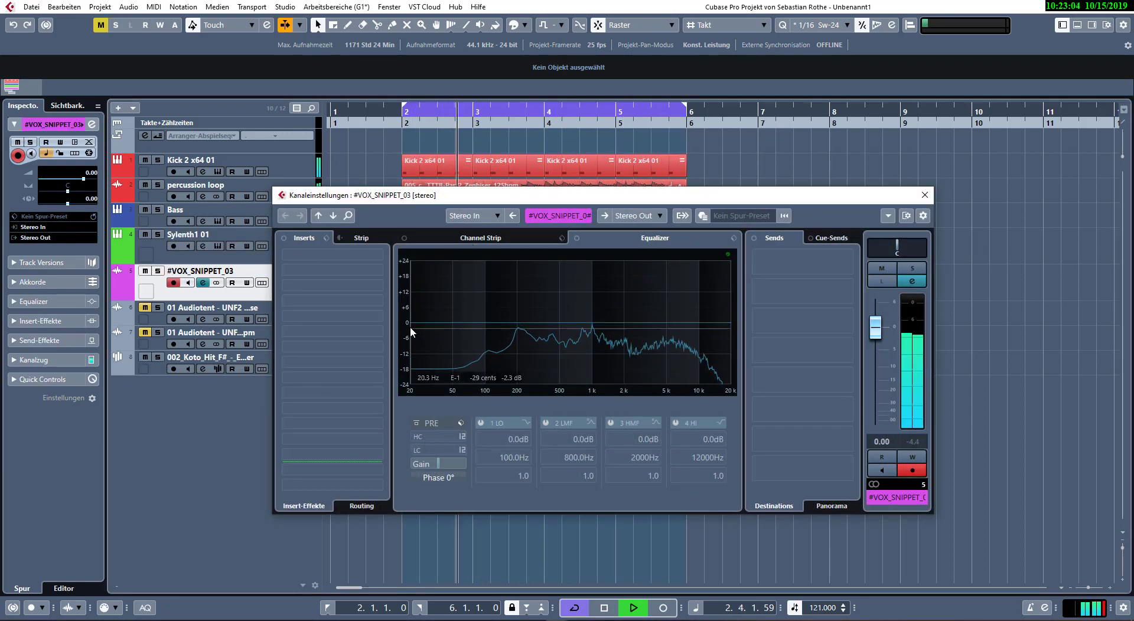
left_click(417, 452)
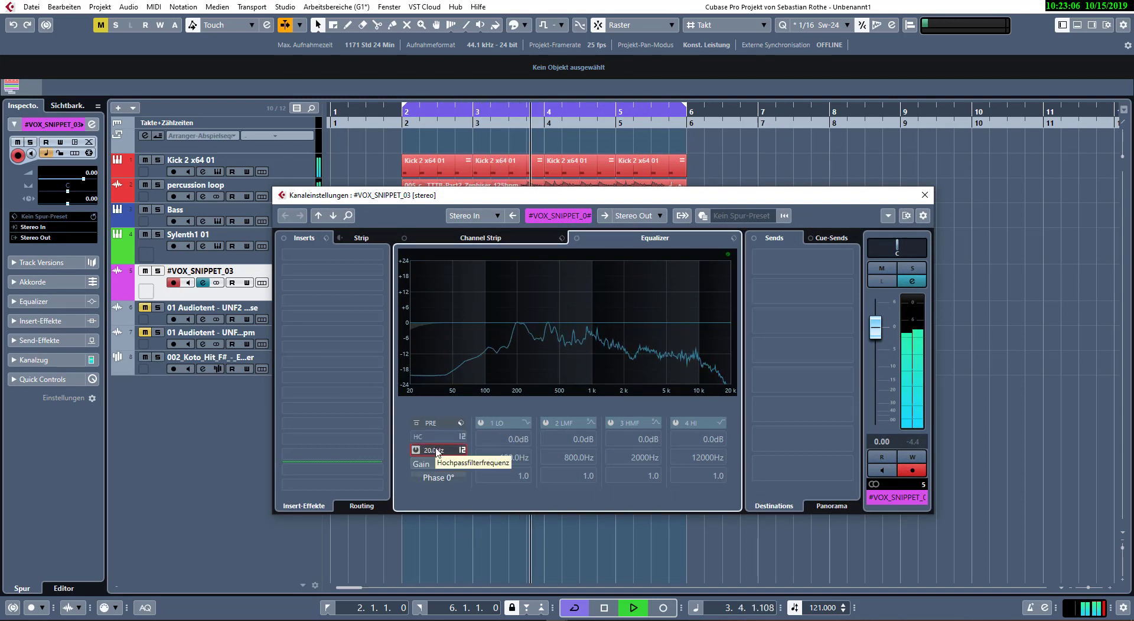
scroll(436, 450, "up", 8)
scroll(438, 453, "up", 6)
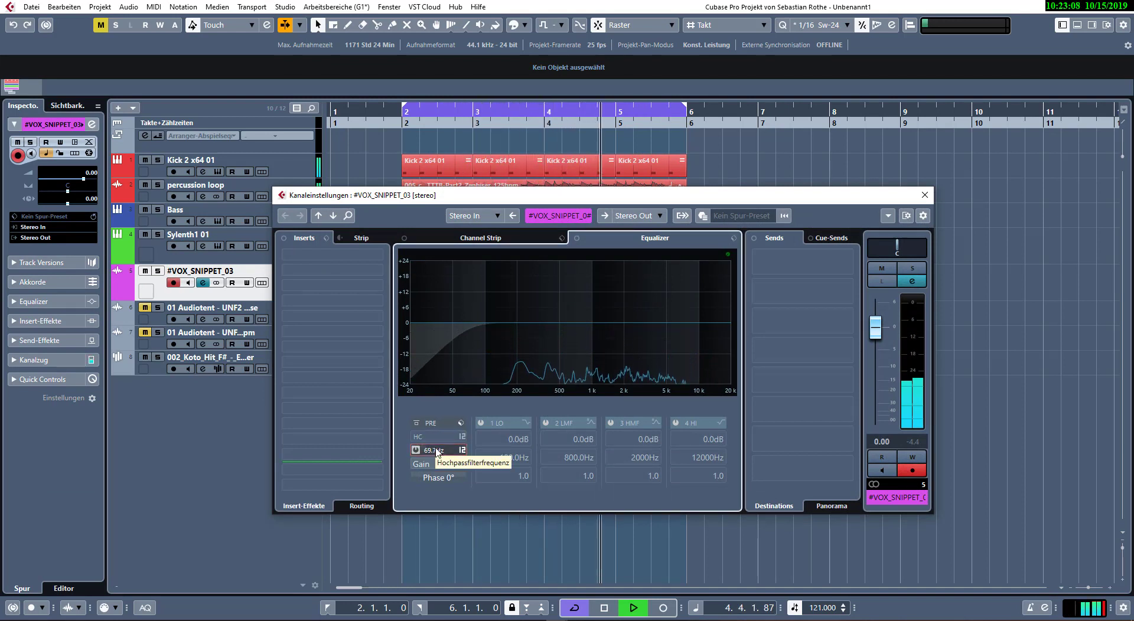
- Insert FabFilter Pro-R in the first insert slot of the #VOX_SNIPPET_03 channel and close the channel settings
left_click(349, 253)
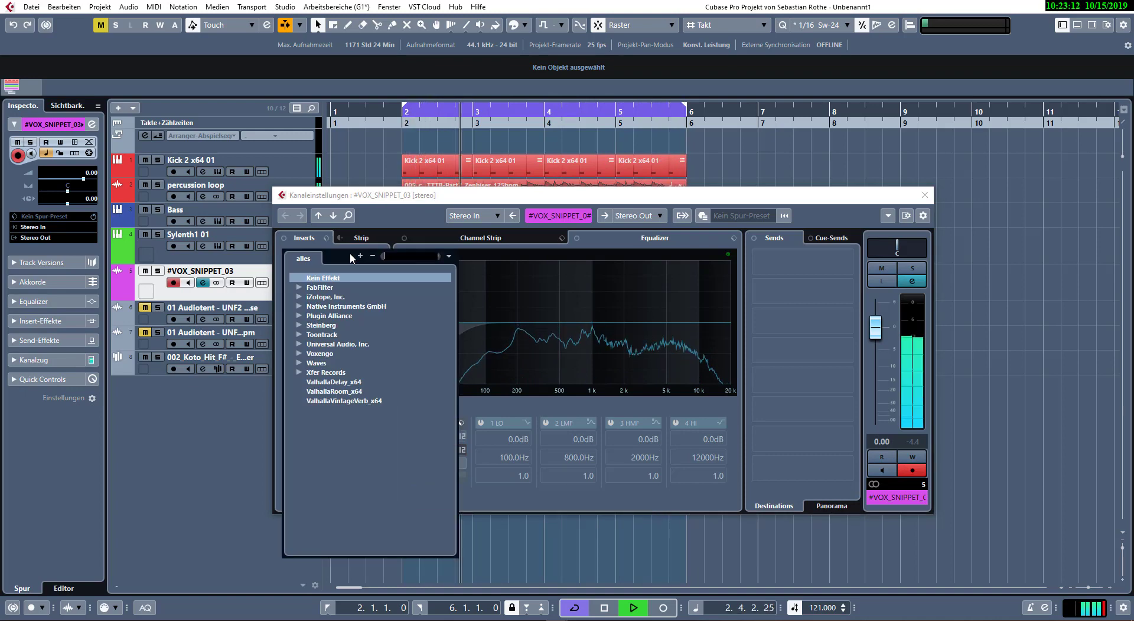
type("pro-r")
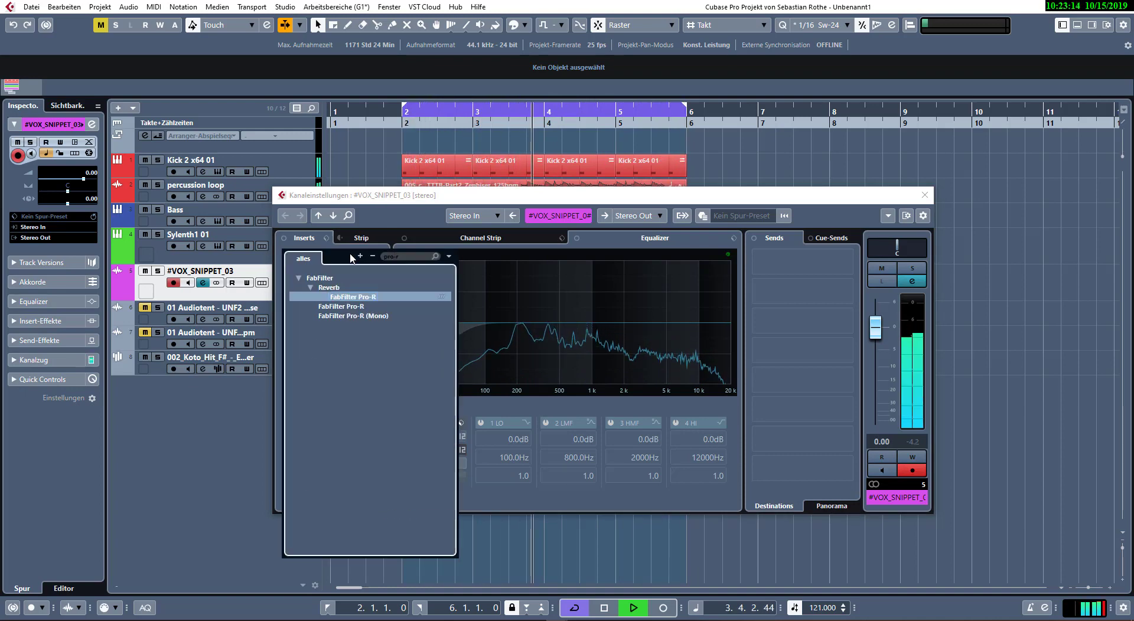
key("Return")
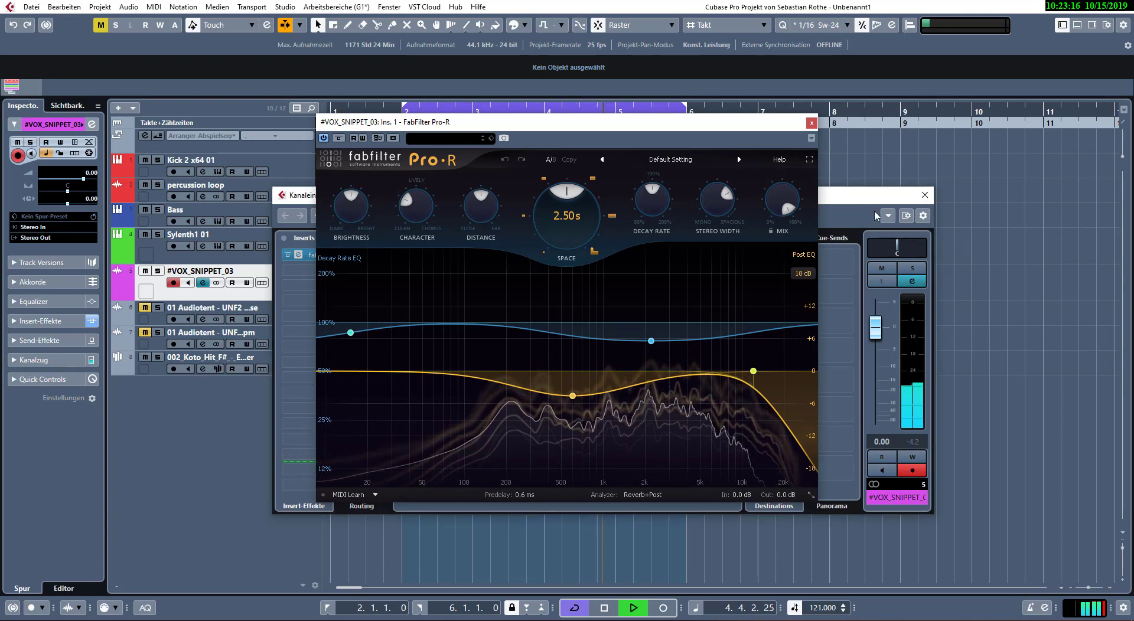
left_click_drag(839, 194, 1022, 269)
left_click_drag(735, 123, 489, 48)
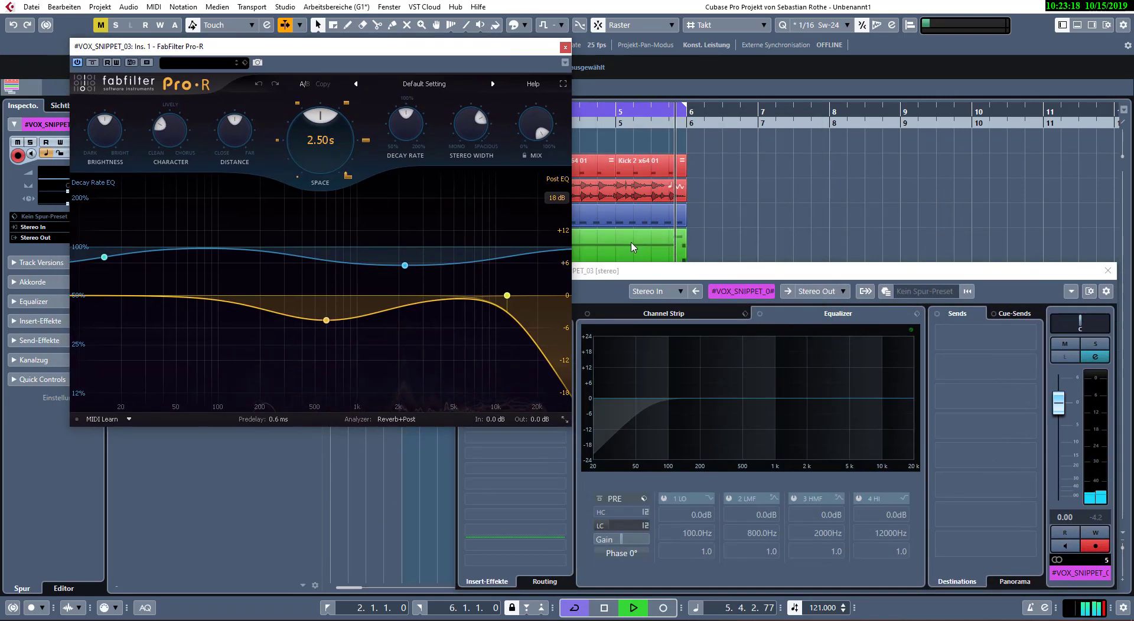
left_click_drag(628, 266, 625, 267)
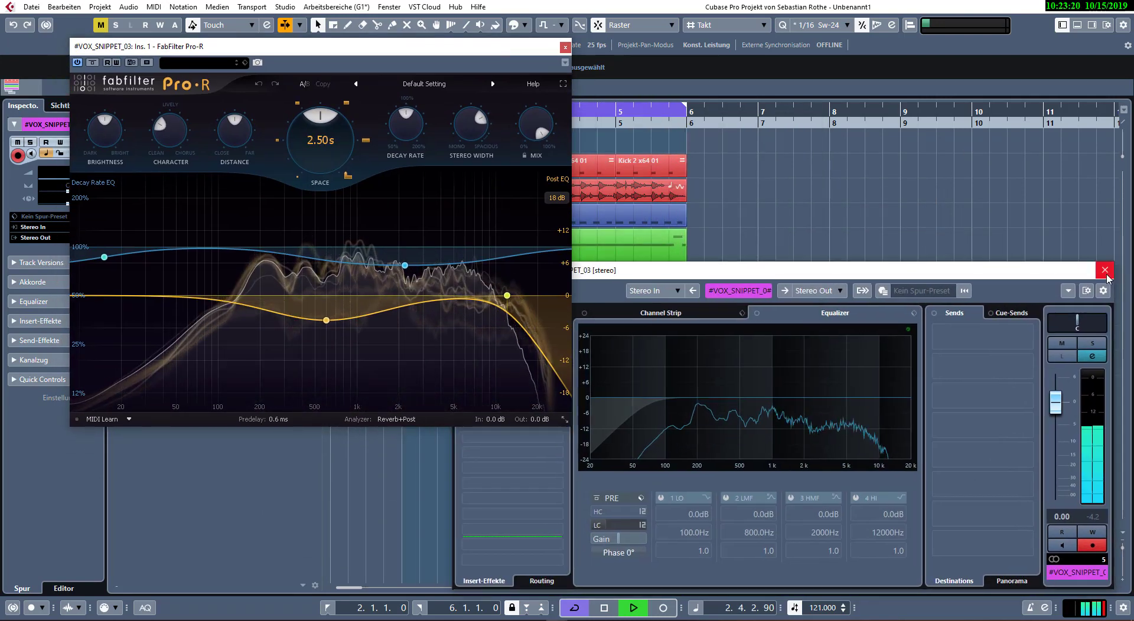
left_click(1107, 275)
- Solo the #VOX_SNIPPET_03 track and load the tempo-synced Pro-R preset Bright Cheap Slapback Hall
key("s")
left_click_drag(453, 47, 512, 95)
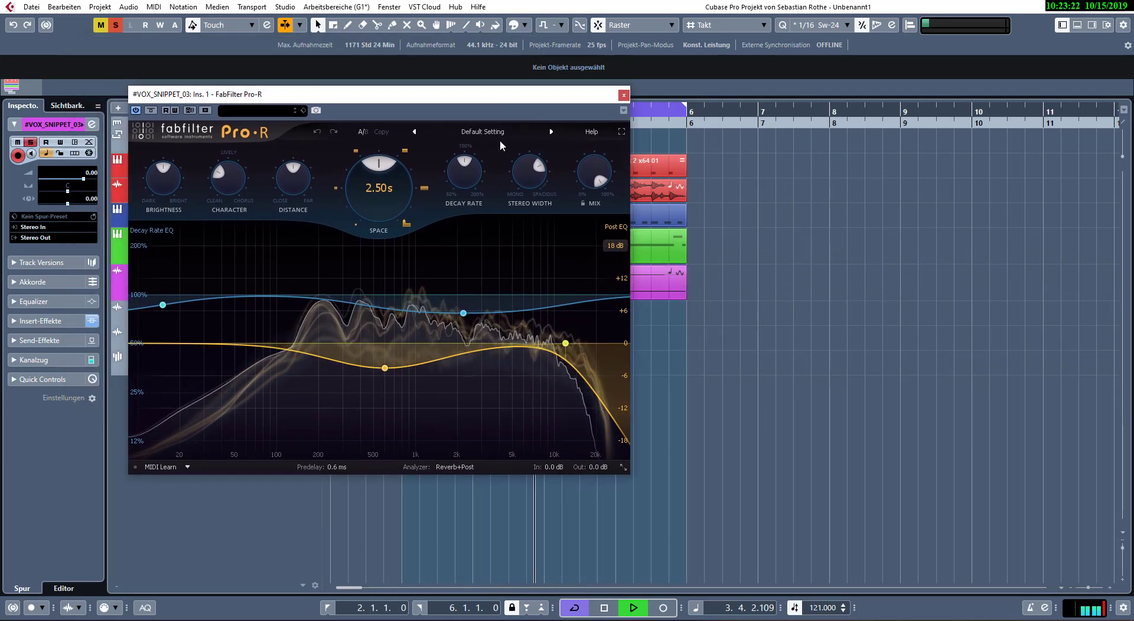
left_click(485, 133)
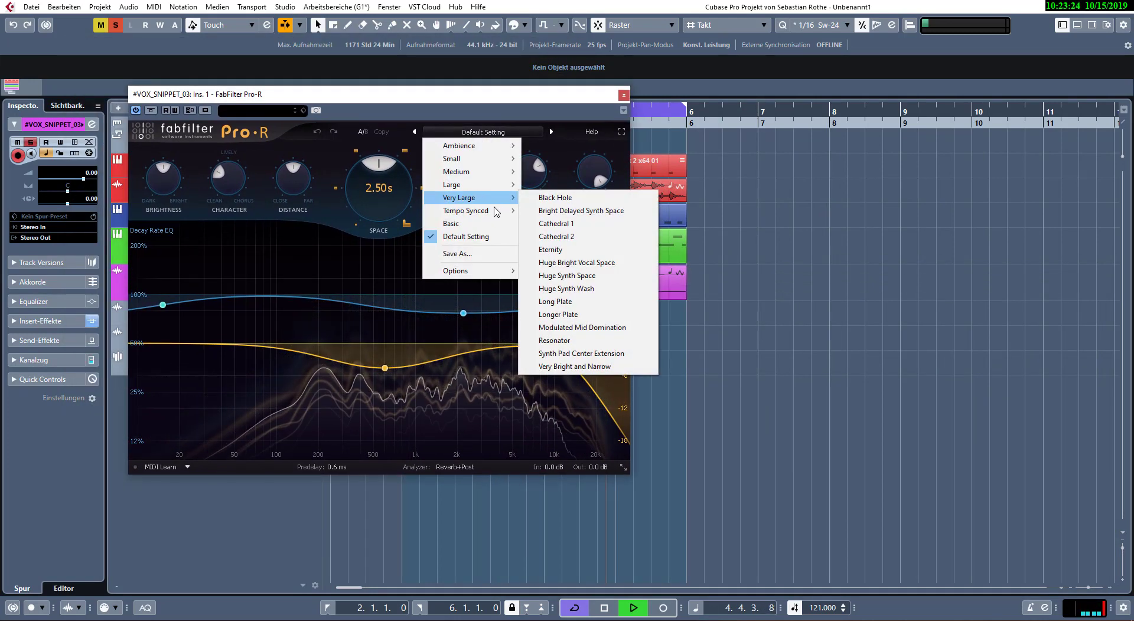
mouse_move(496, 212)
left_click(585, 216)
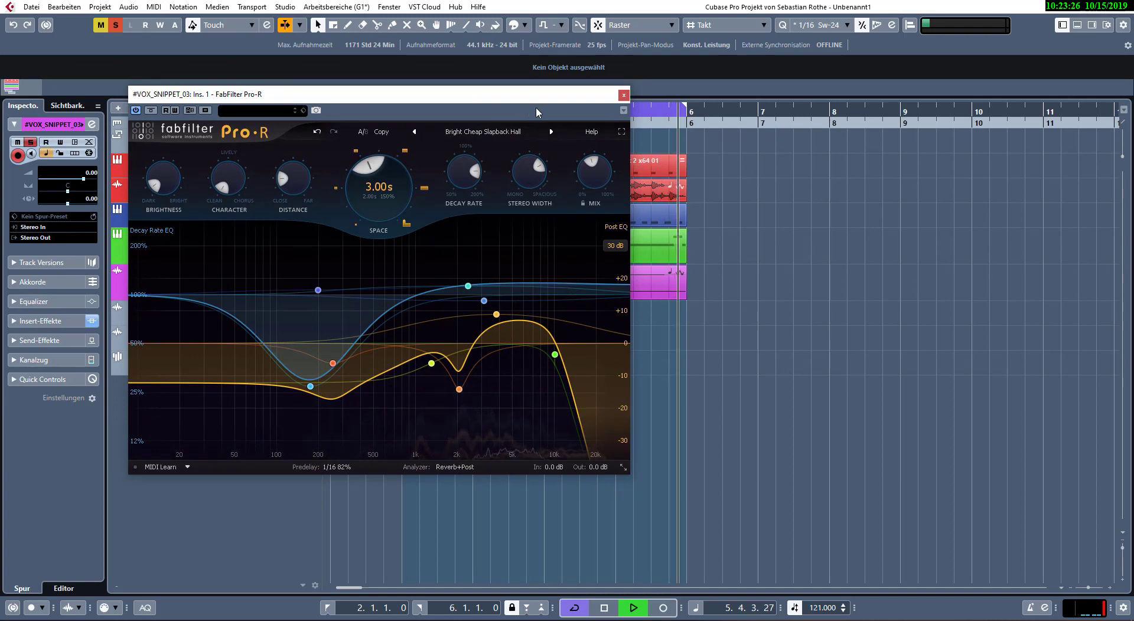
- Try the tempo-synced Pro-R presets Vocal Power Slapback and Vocal Slap, and settle on Vocal Triol Slapback Room
left_click_drag(536, 108, 816, 174)
left_click(763, 197)
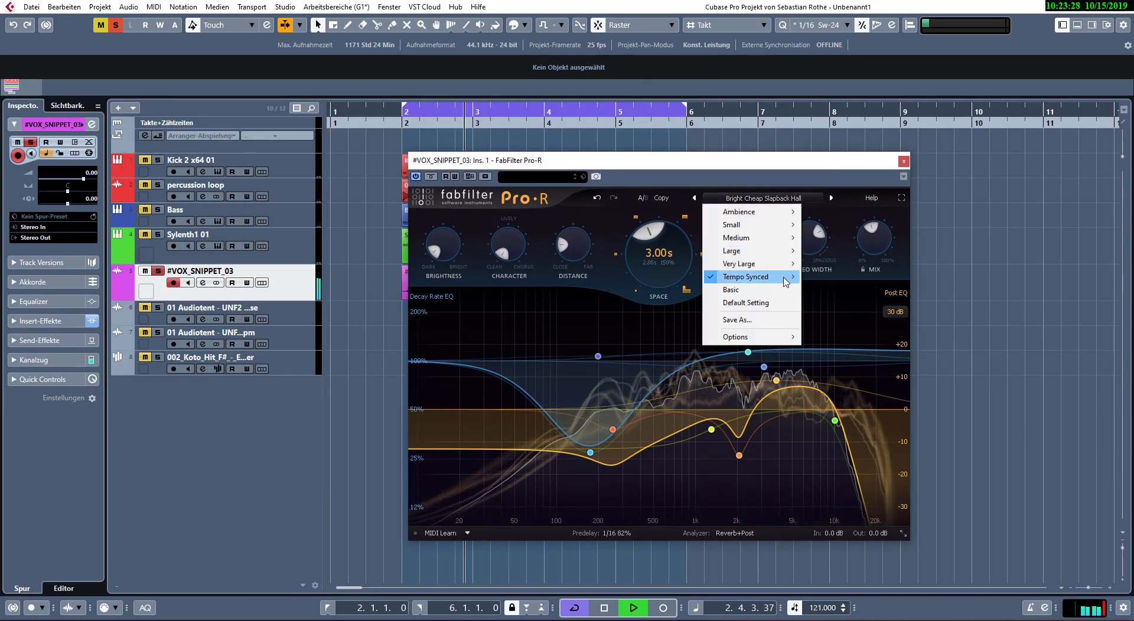
mouse_move(786, 283)
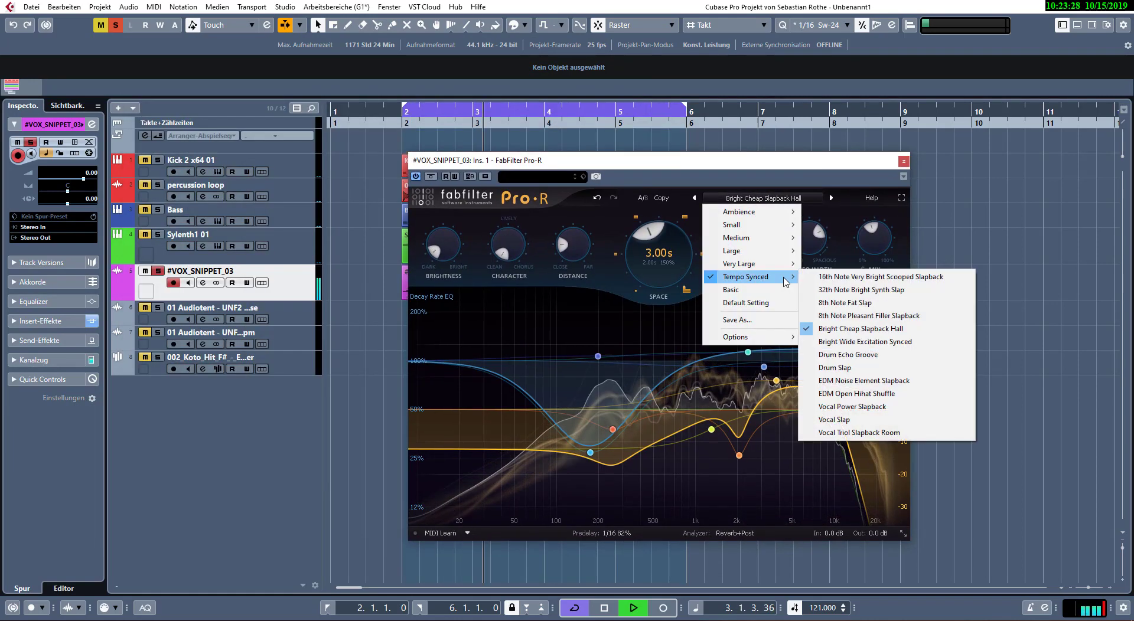
left_click(886, 407)
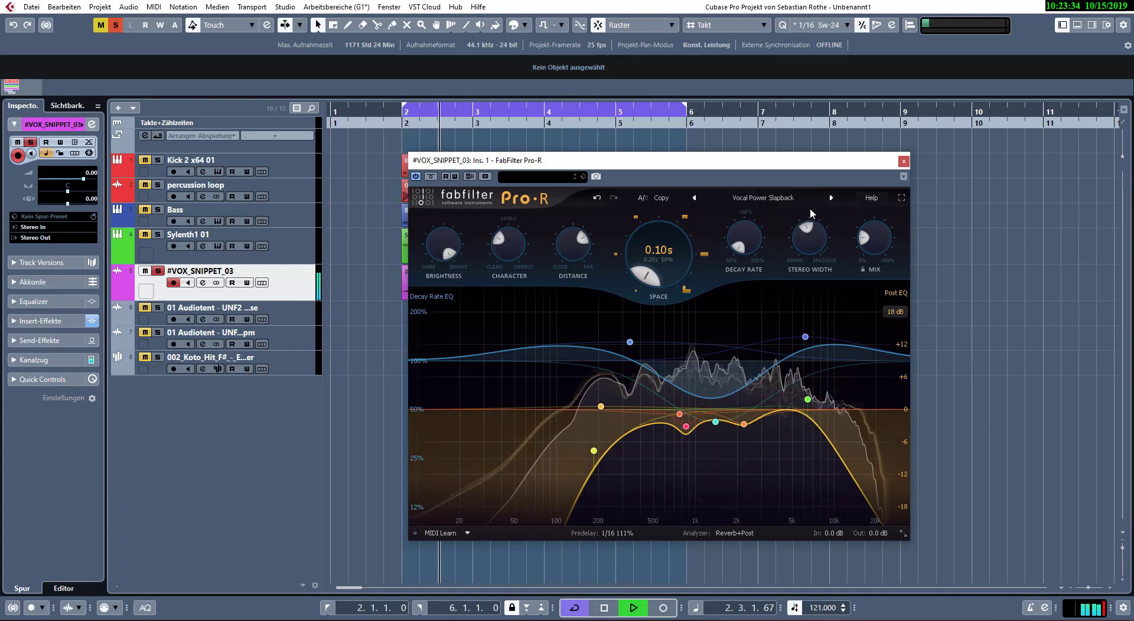
left_click(830, 199)
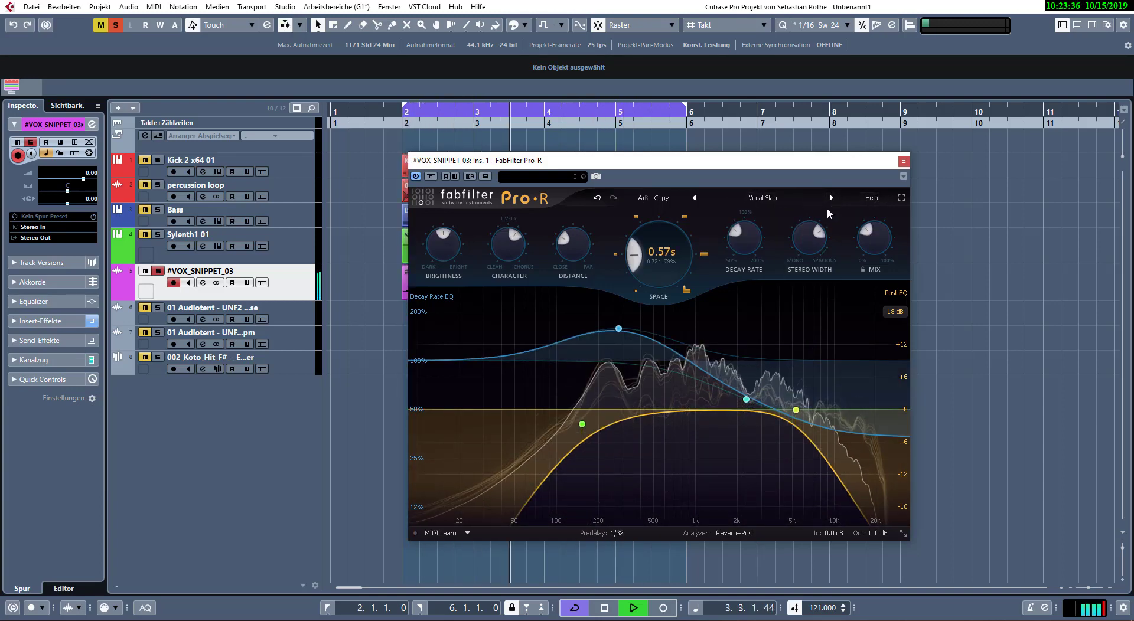
left_click(832, 198)
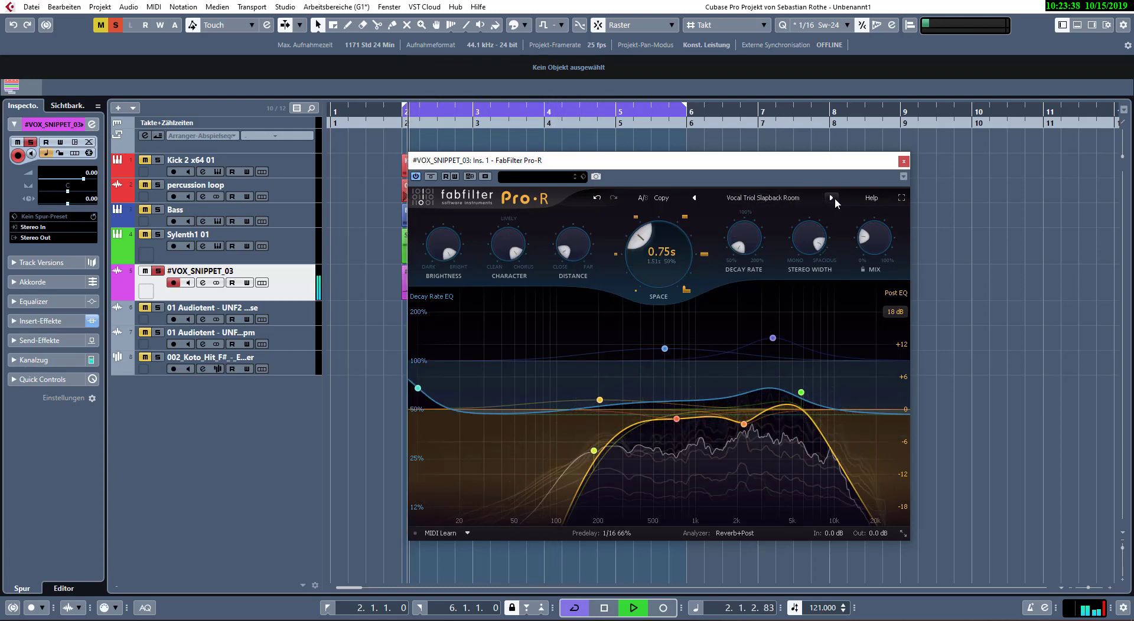
mouse_move(875, 232)
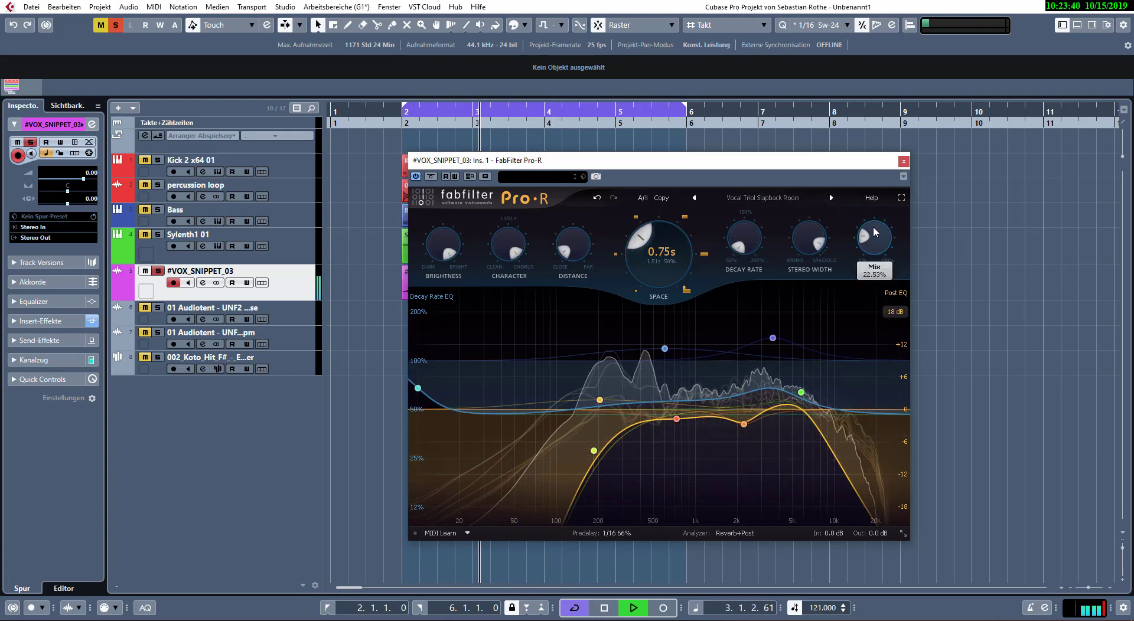
left_click(903, 161)
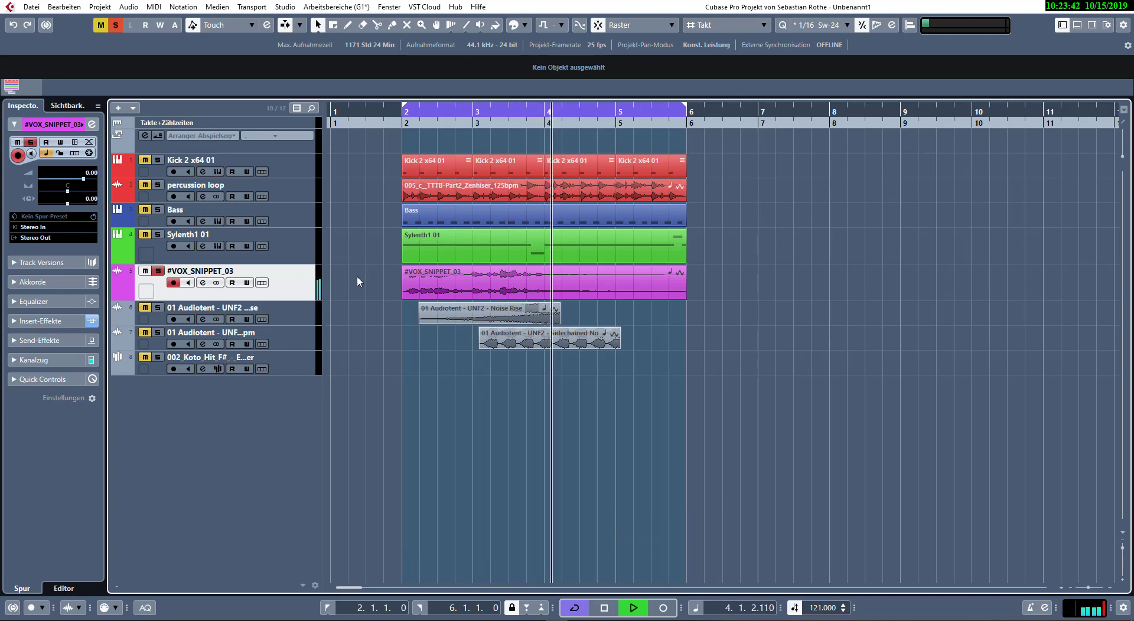
- Insert ValhallaDelay_x64 in the second insert slot of the #VOX_SNIPPET_03 channel and close the channel settings
key("e")
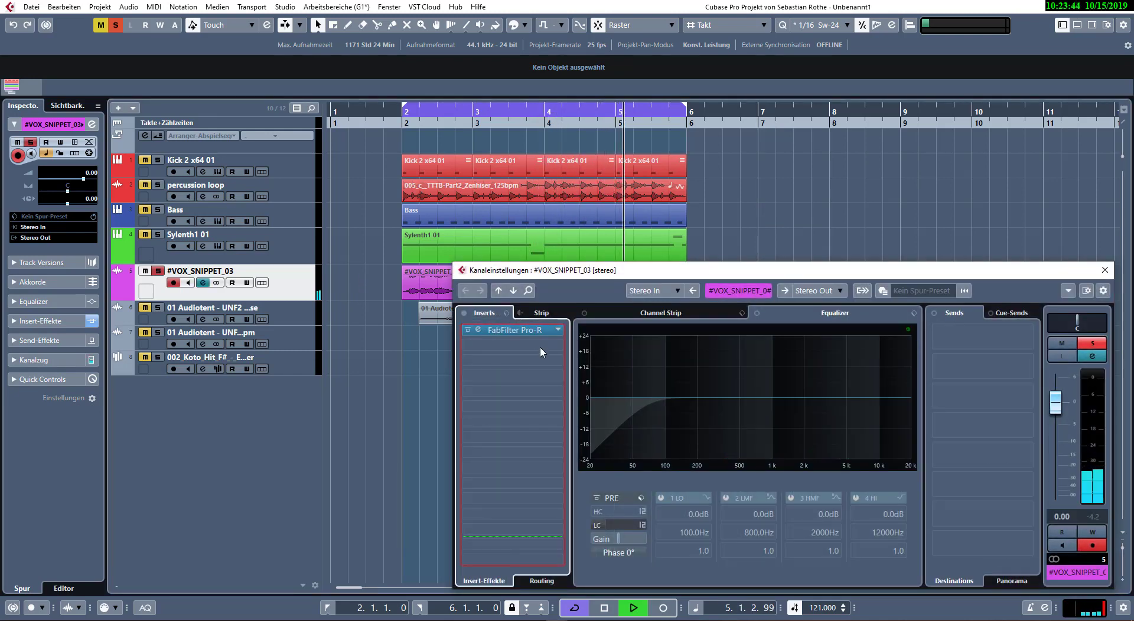
left_click(538, 347)
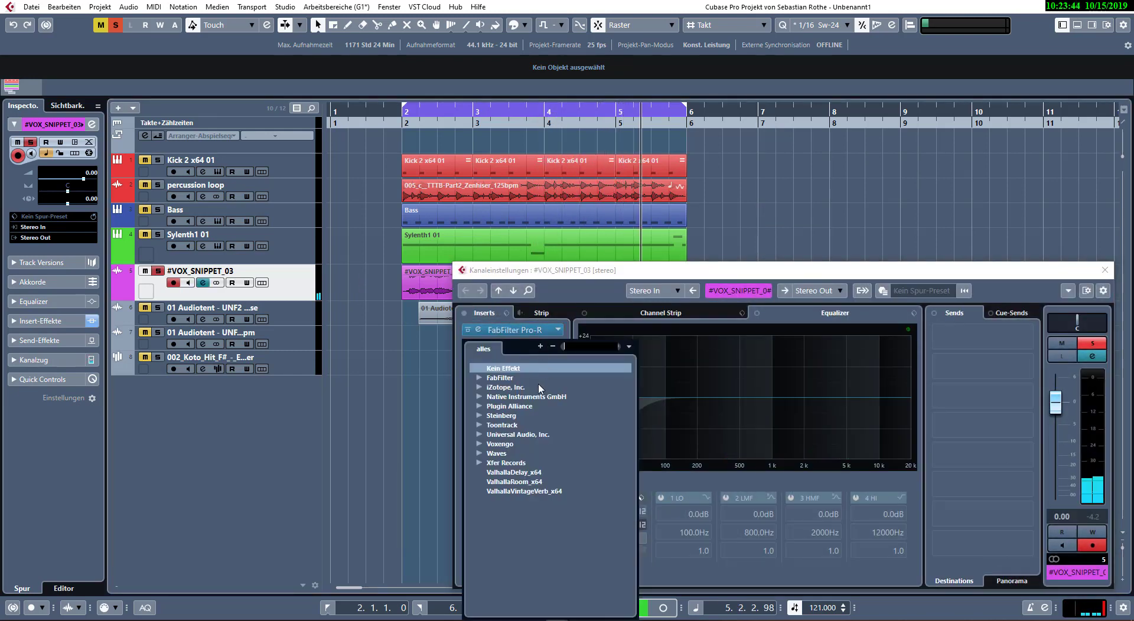
left_click(512, 473)
key("space")
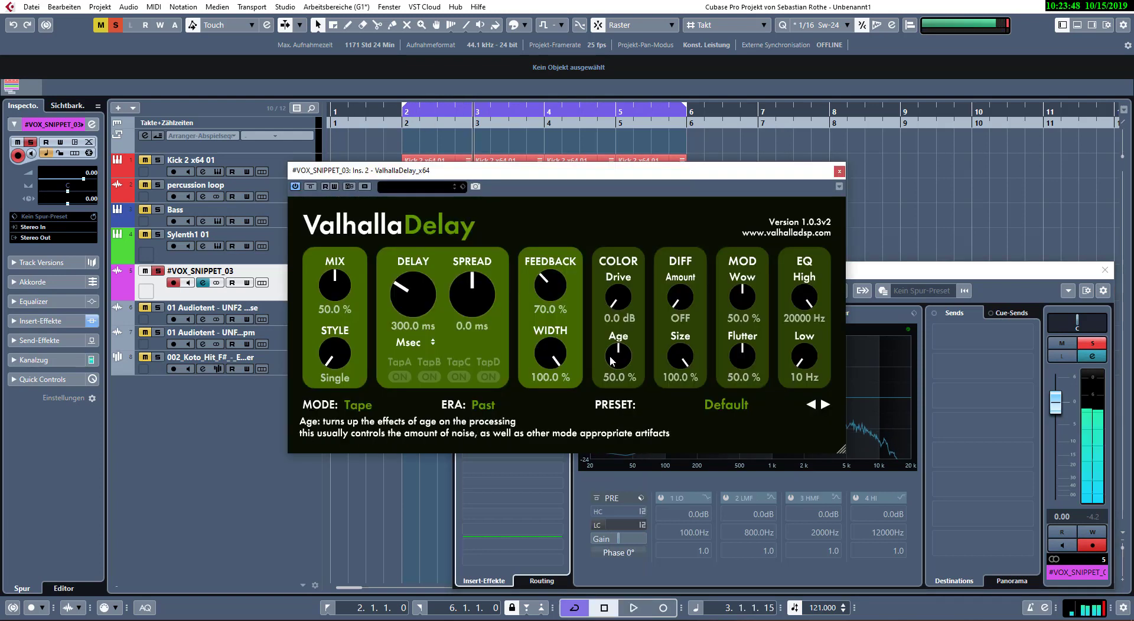
left_click_drag(549, 172, 729, 291)
left_click(1105, 270)
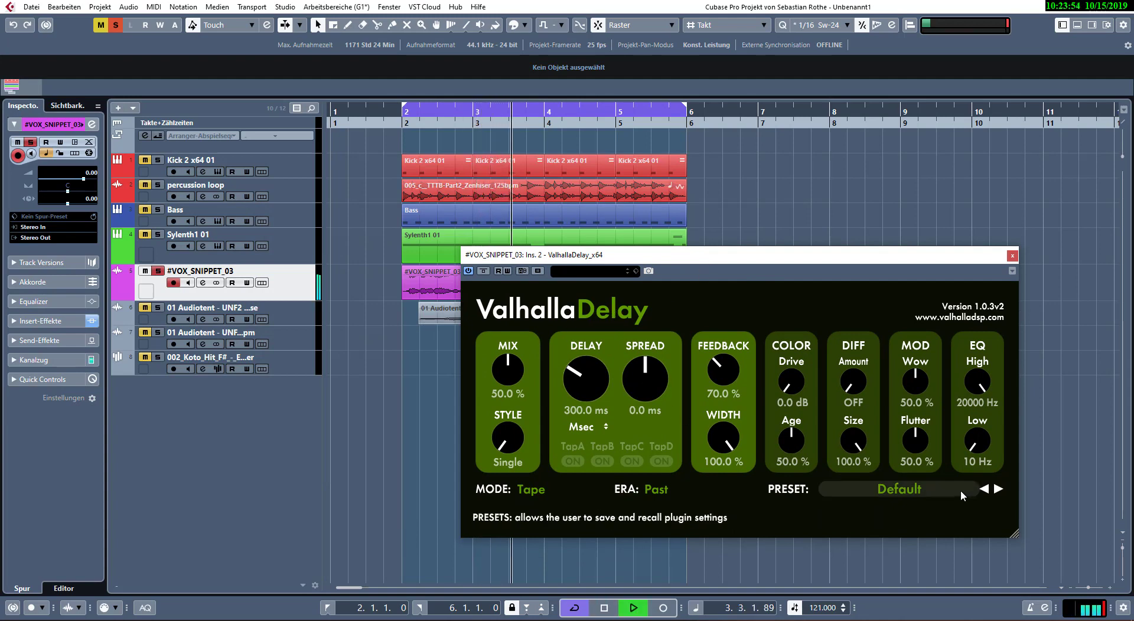
- Load the ValhallaDelay preset PITCH-Dotted8thDetuned, set its mix to 15.6 % and take the vocal track out of solo
left_click_drag(510, 375, 514, 448)
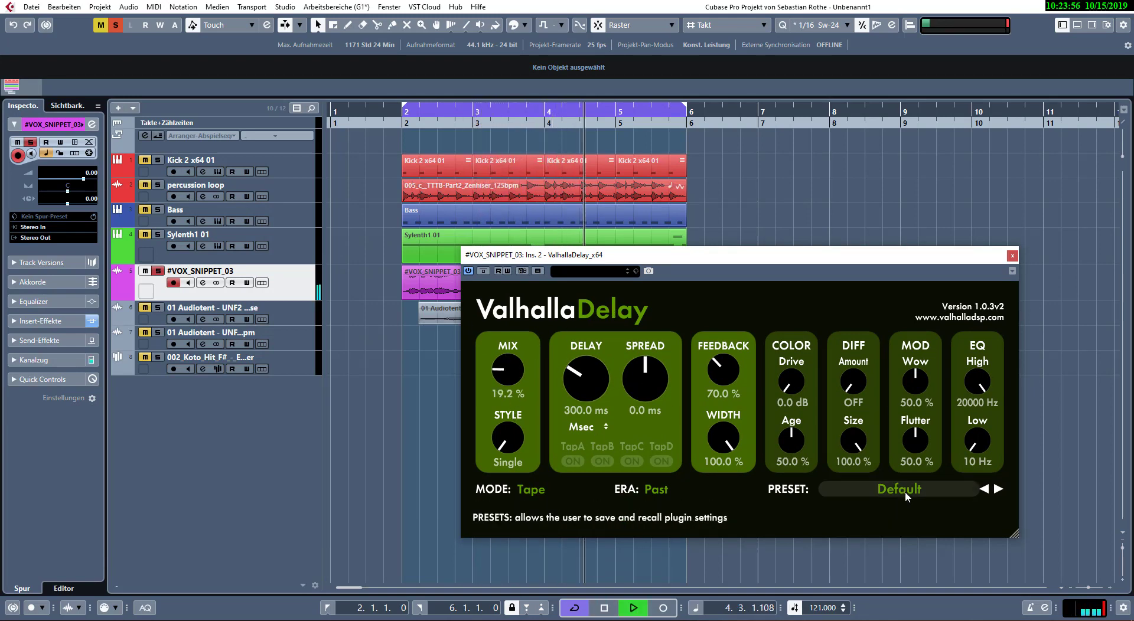
left_click(907, 490)
left_click(998, 489)
left_click(998, 489)
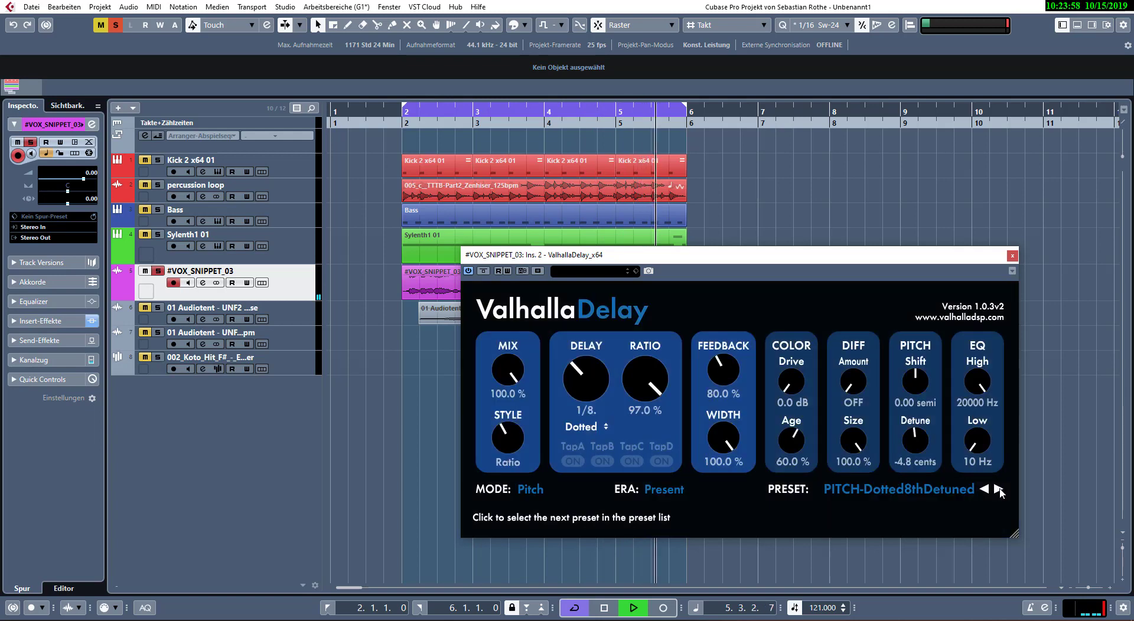
left_click_drag(515, 377, 503, 497)
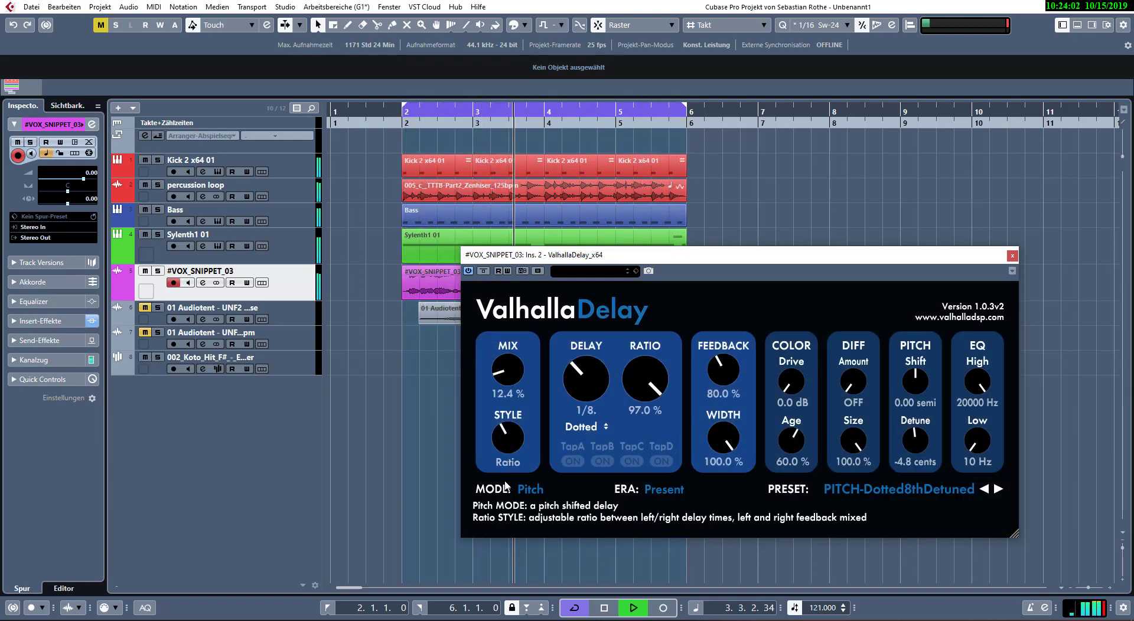
left_click_drag(505, 381, 504, 379)
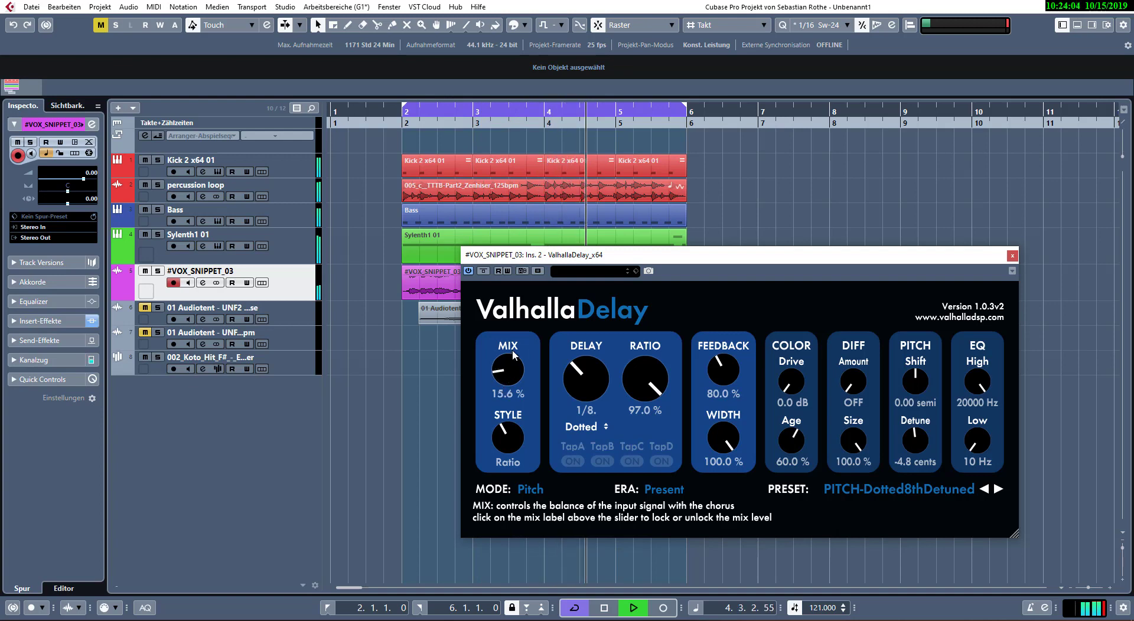
left_click(1012, 256)
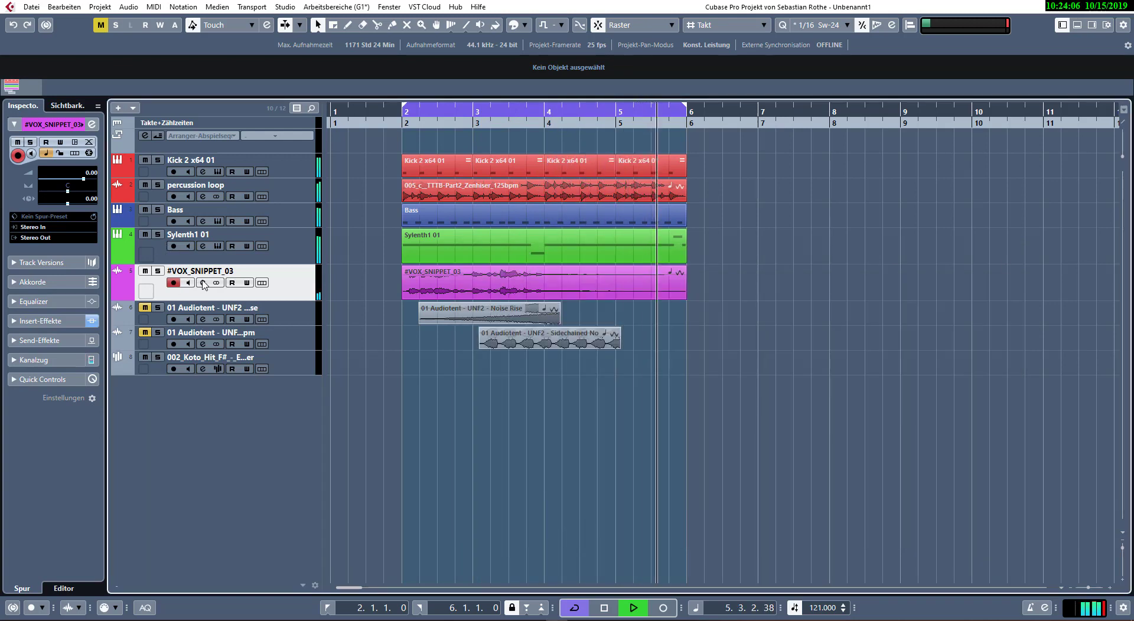
- Move the vocal channel's reverb and delay inserts down and insert the bx_townhouse Buss Compressor in the first slot
left_click(202, 283)
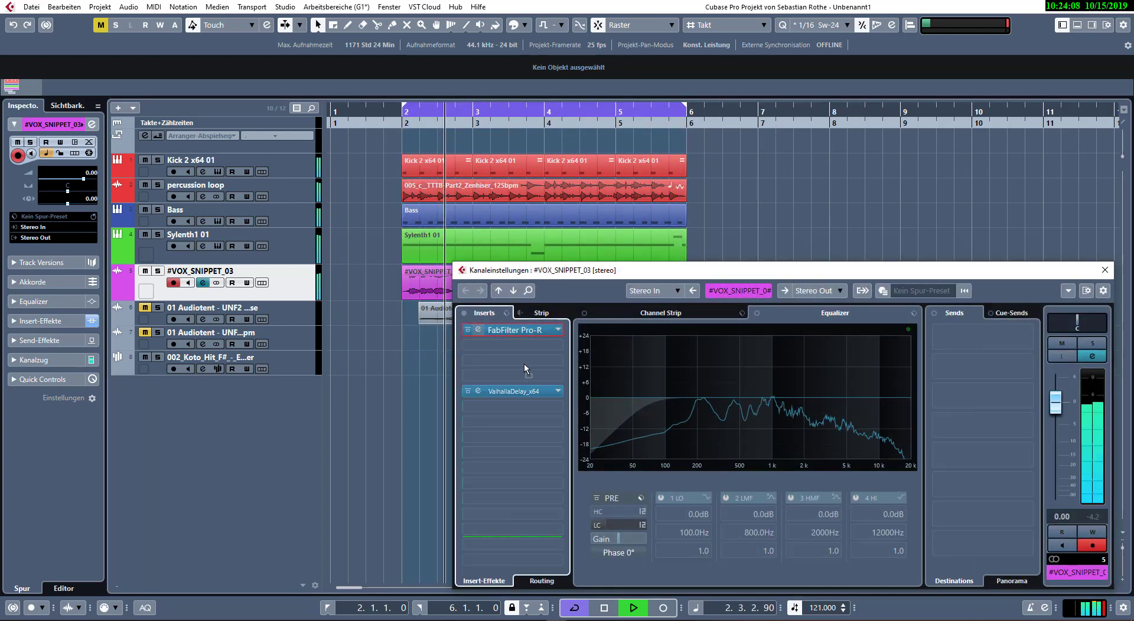
left_click(523, 334)
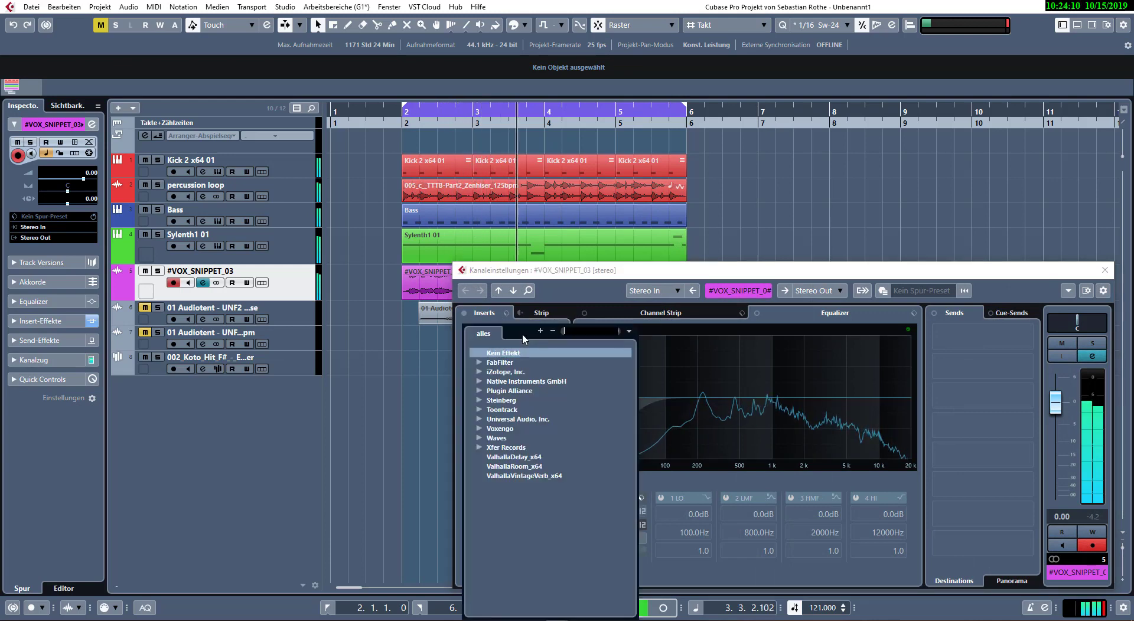
type("comp")
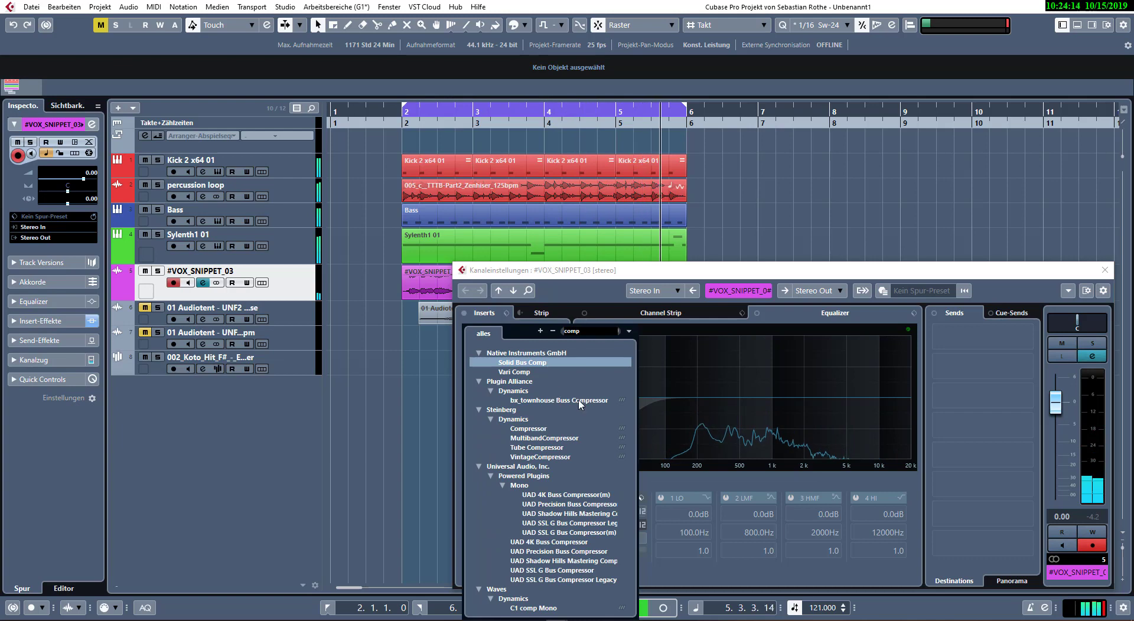
left_click(491, 476)
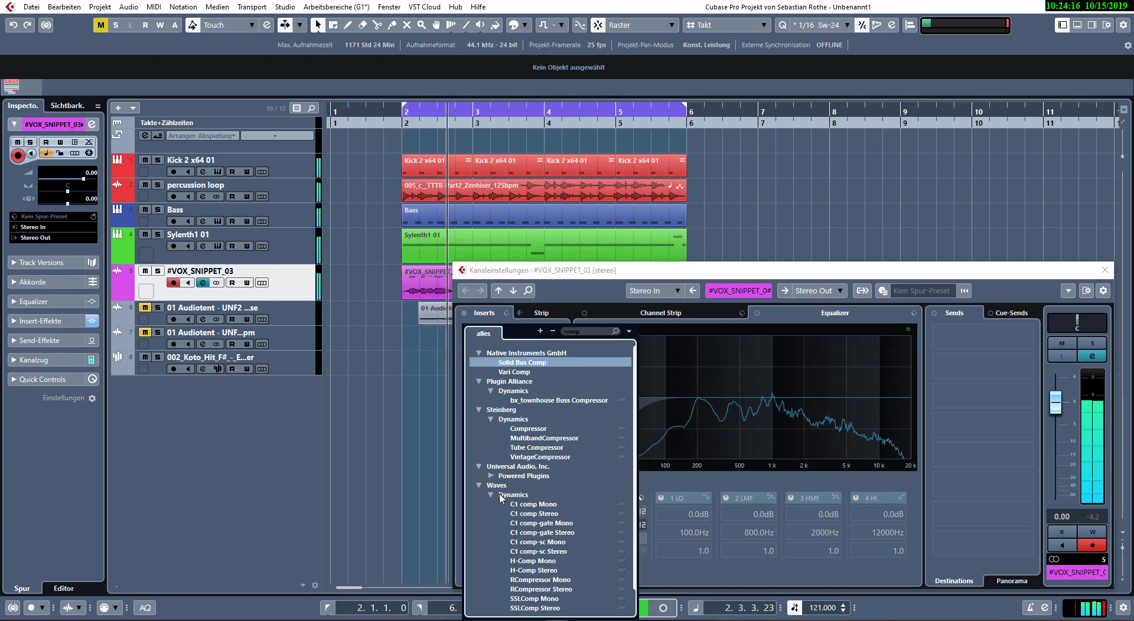
scroll(551, 502, "down", 1)
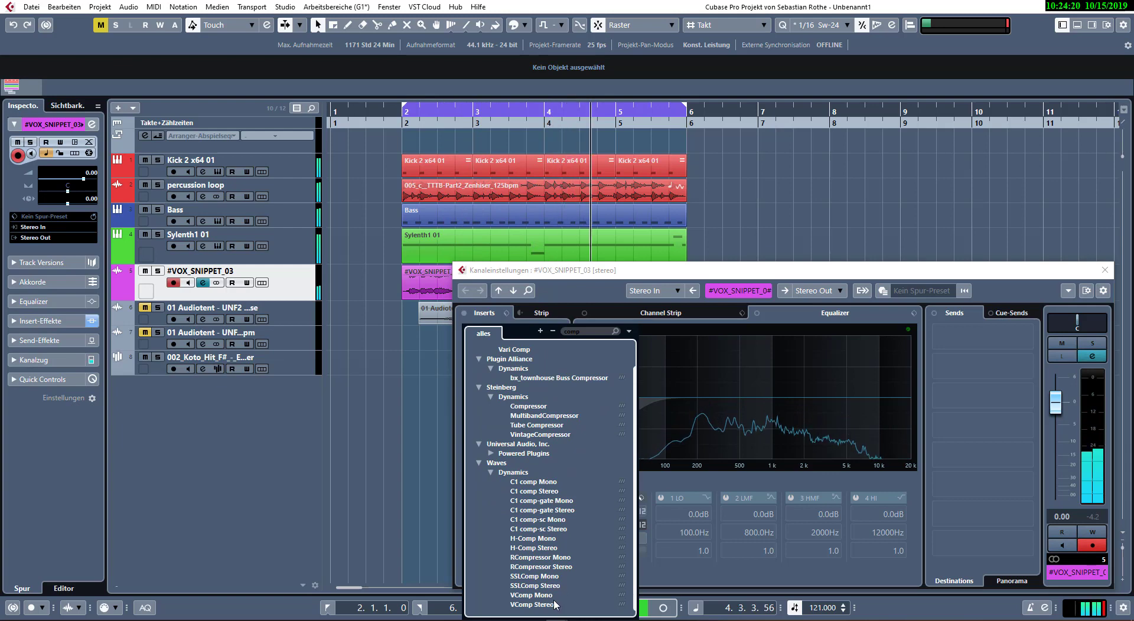
left_click(492, 472)
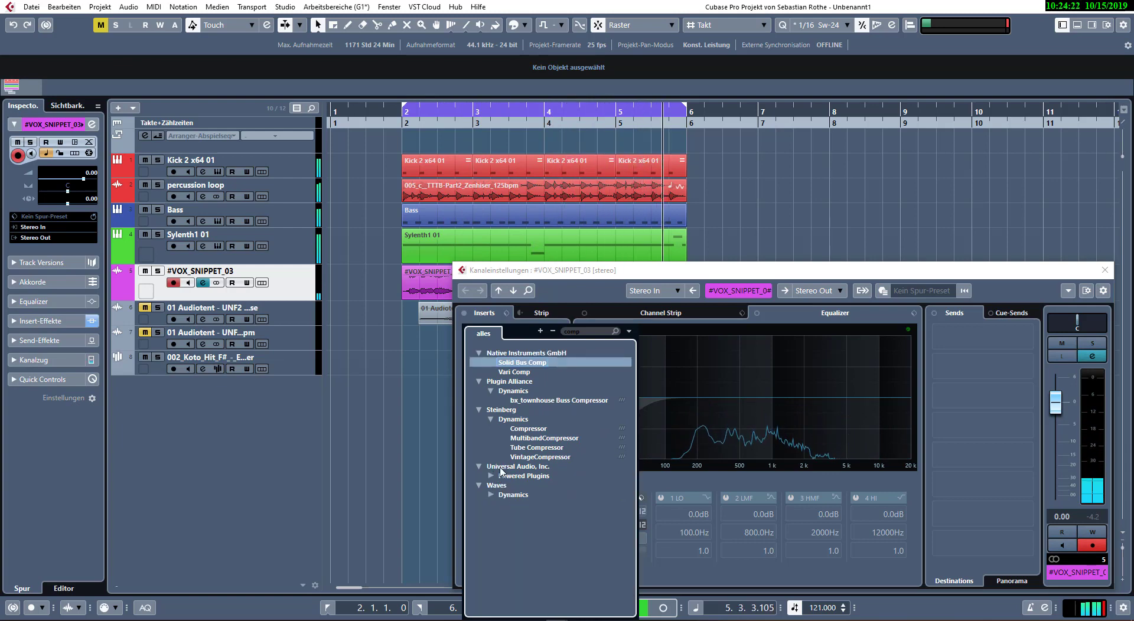
double_click(537, 403)
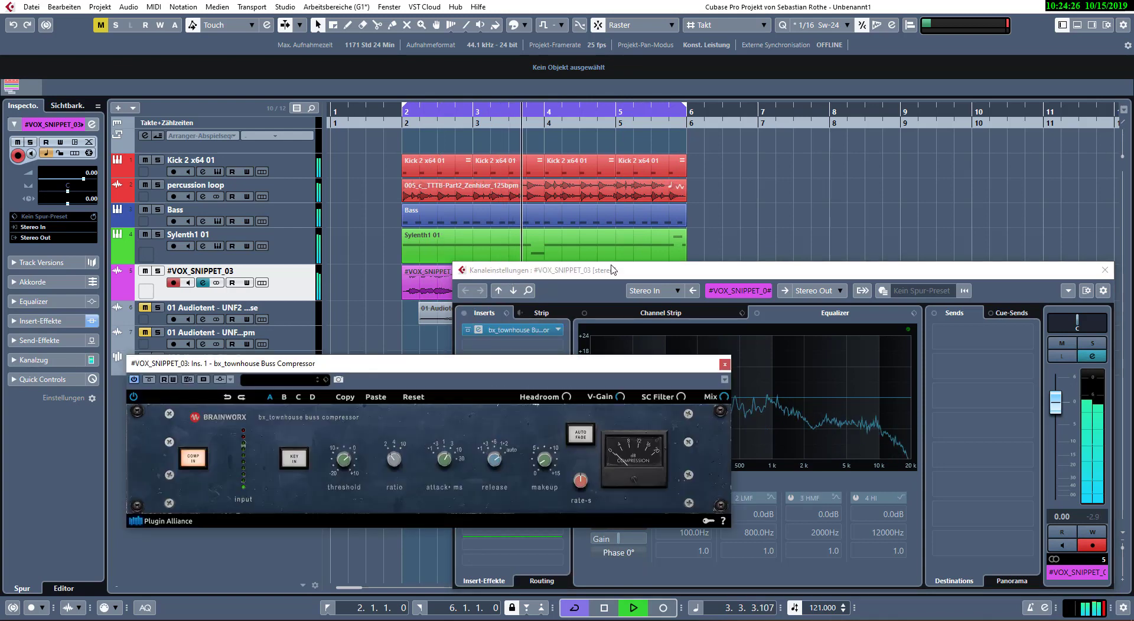
- Audition the compressed vocal in solo, close its channel settings and compressor window, and return to playback of the full mix
left_click(1104, 271)
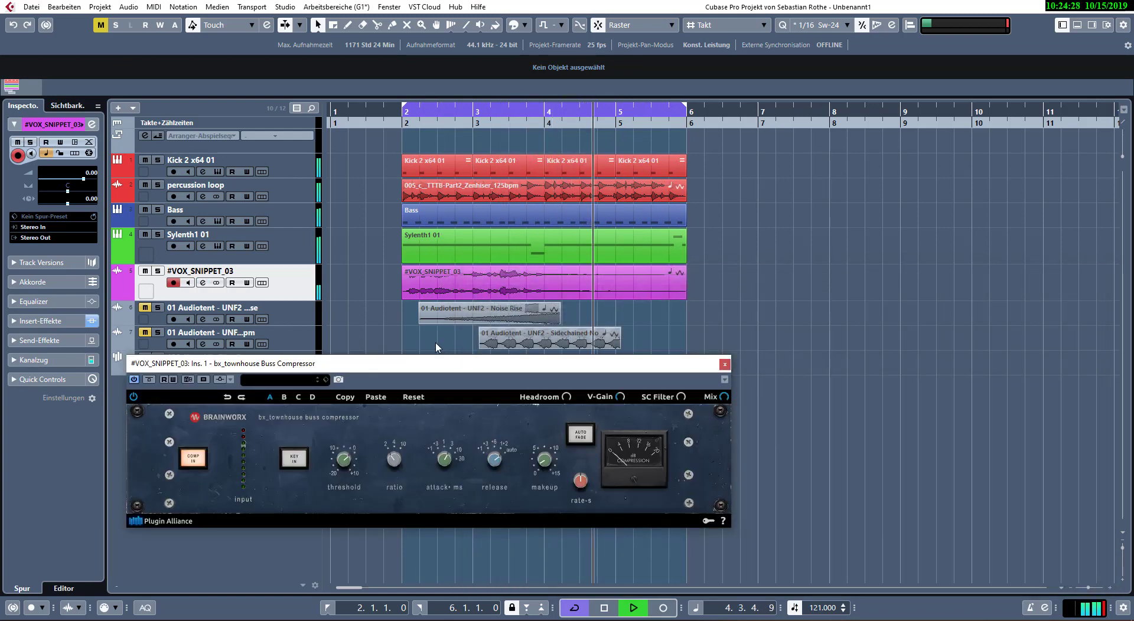
key("s")
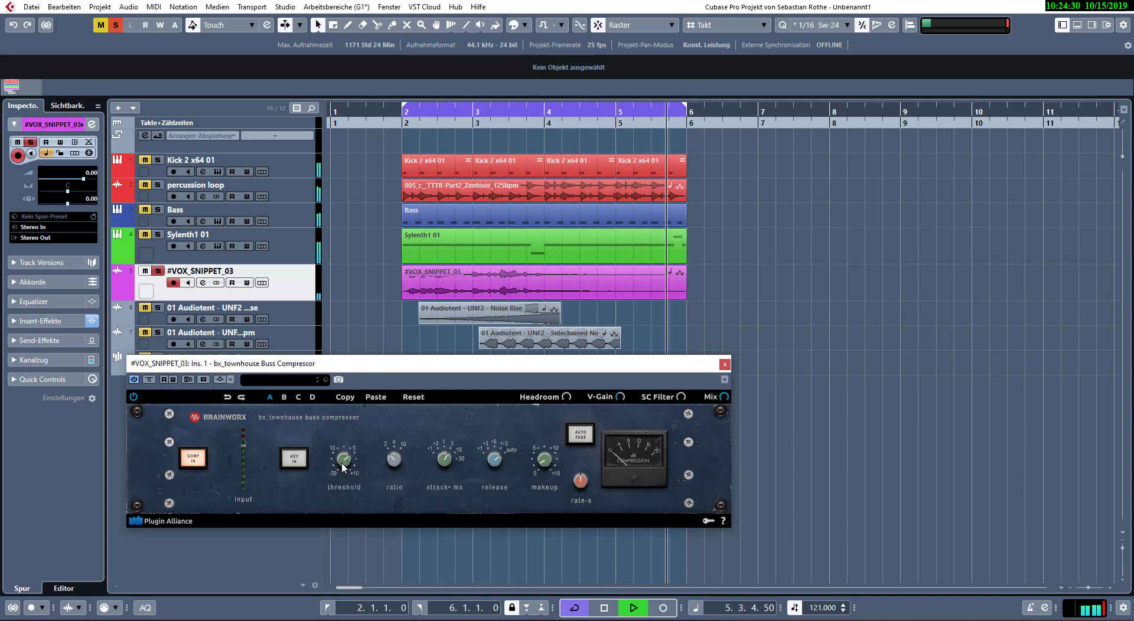
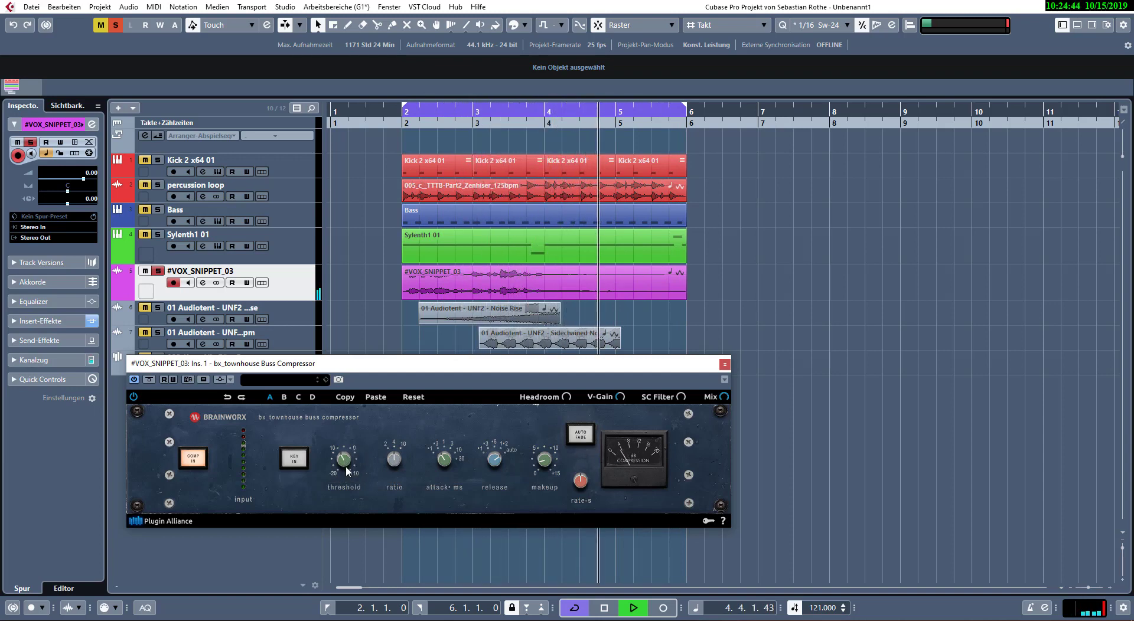
left_click(726, 364)
key("s")
key("space")
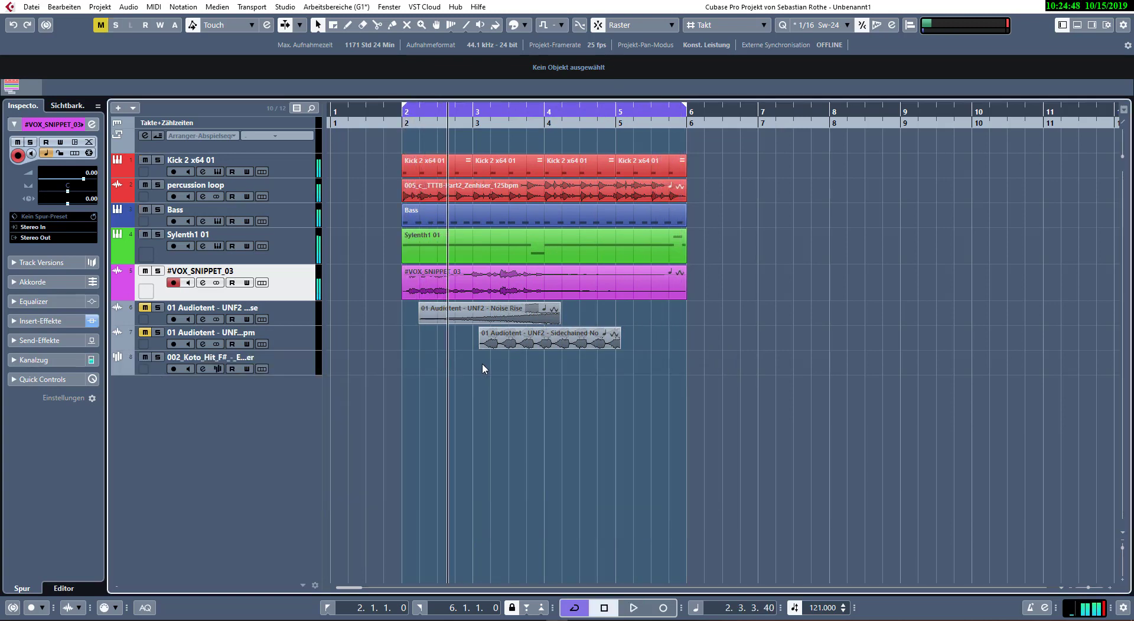
key("space")
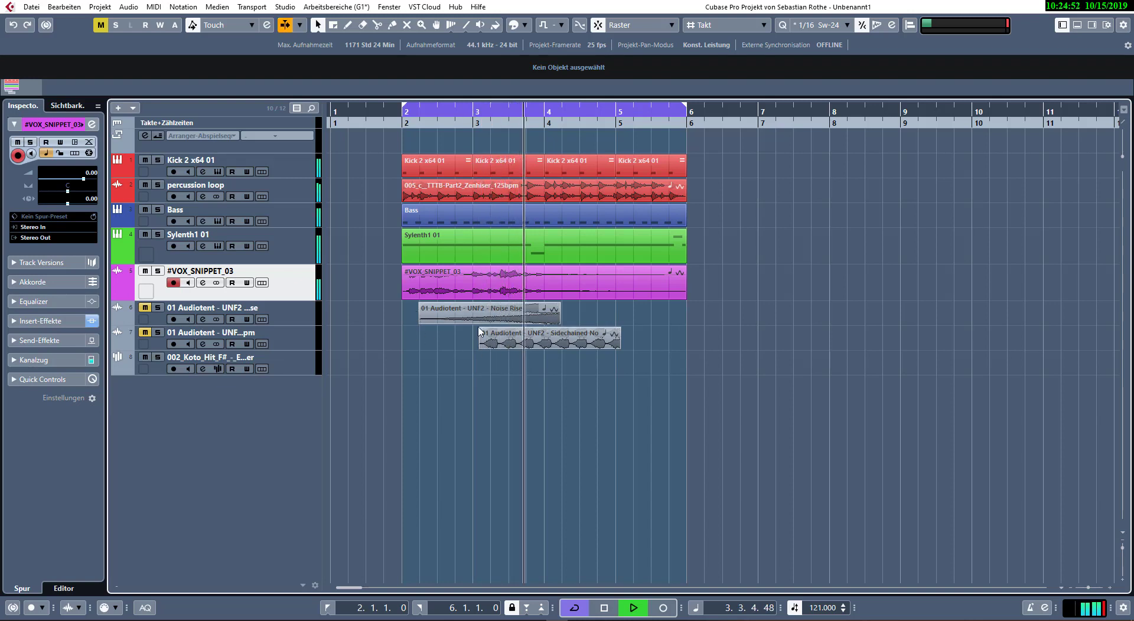
- Move the two grey Audiotent noise clips beyond the loop range and duplicate the kick, percussion, bass, Sylenth1 and vocal clips into bars 6 to 10
left_click_drag(415, 312, 684, 353)
key("Delete")
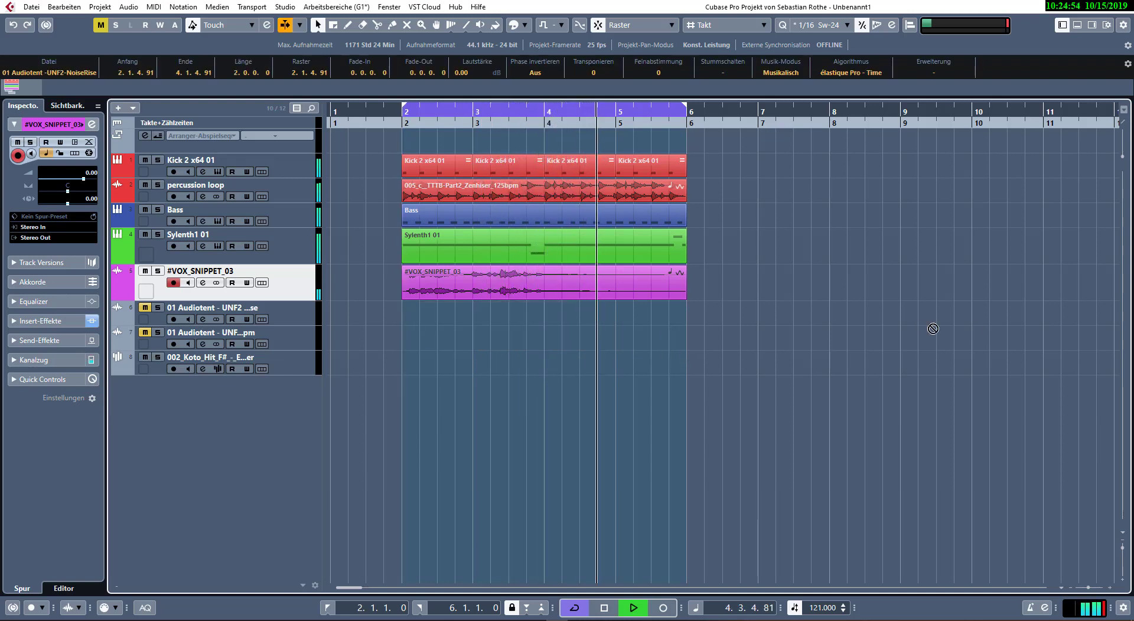
left_click_drag(924, 322, 1096, 319)
left_click_drag(723, 295, 427, 167)
key("ctrl+d")
- Place the Noise Rise clip at bar 8 and extend the loop range's end to bar 10
left_click(908, 321)
left_click_drag(996, 319, 853, 313)
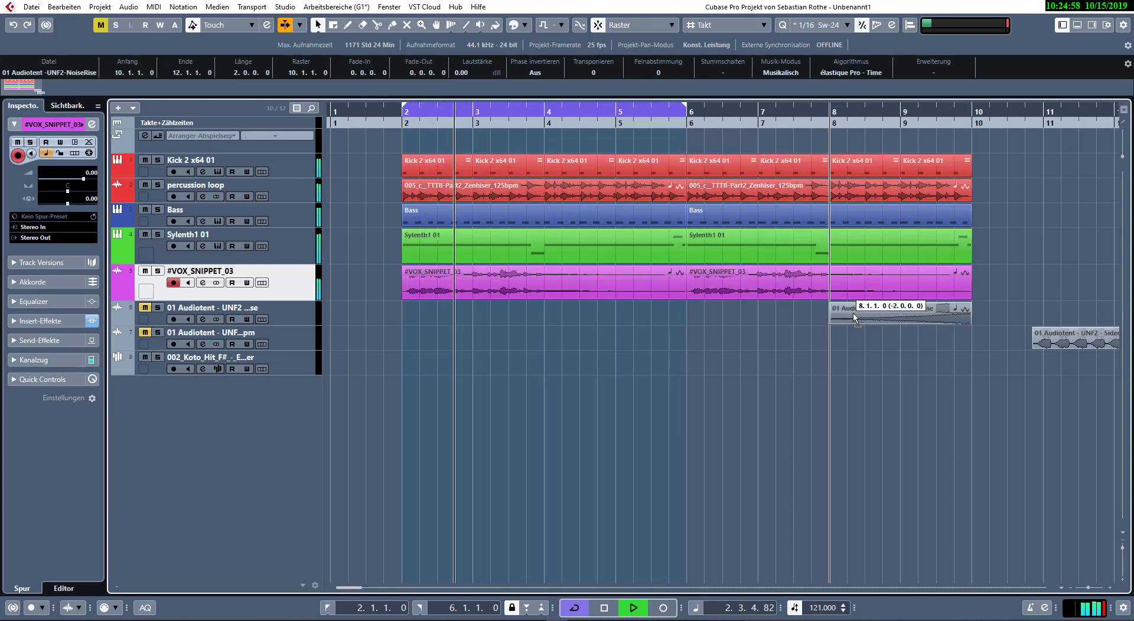
left_click(980, 119, "alt")
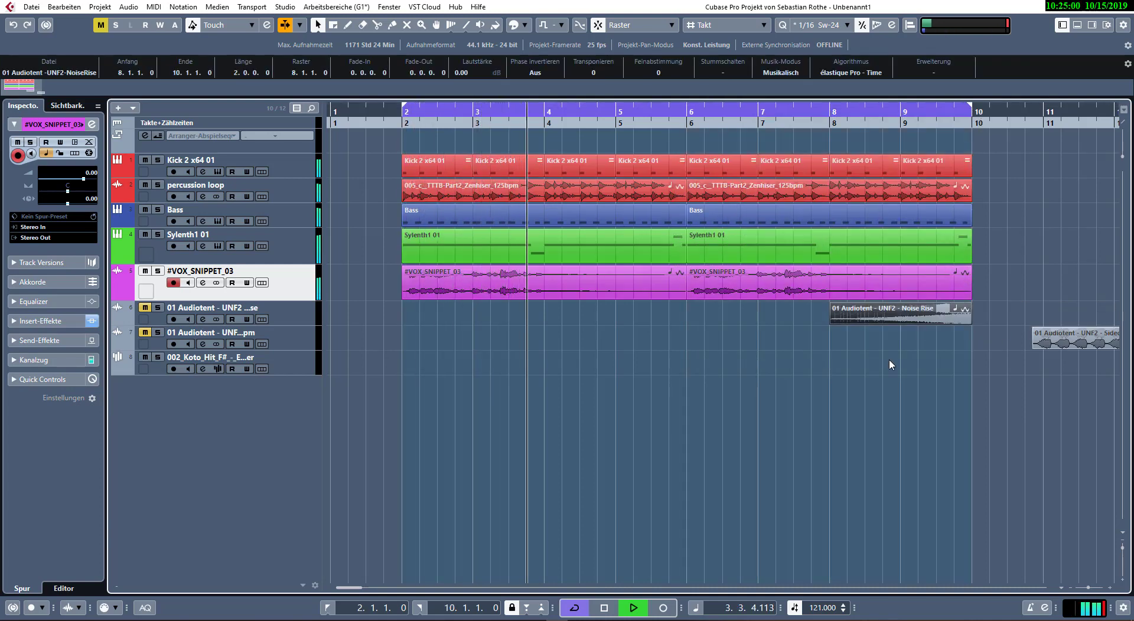
- Unmute the Audiotent noise rise track and rename it Riser
left_click(564, 329)
left_click(145, 308)
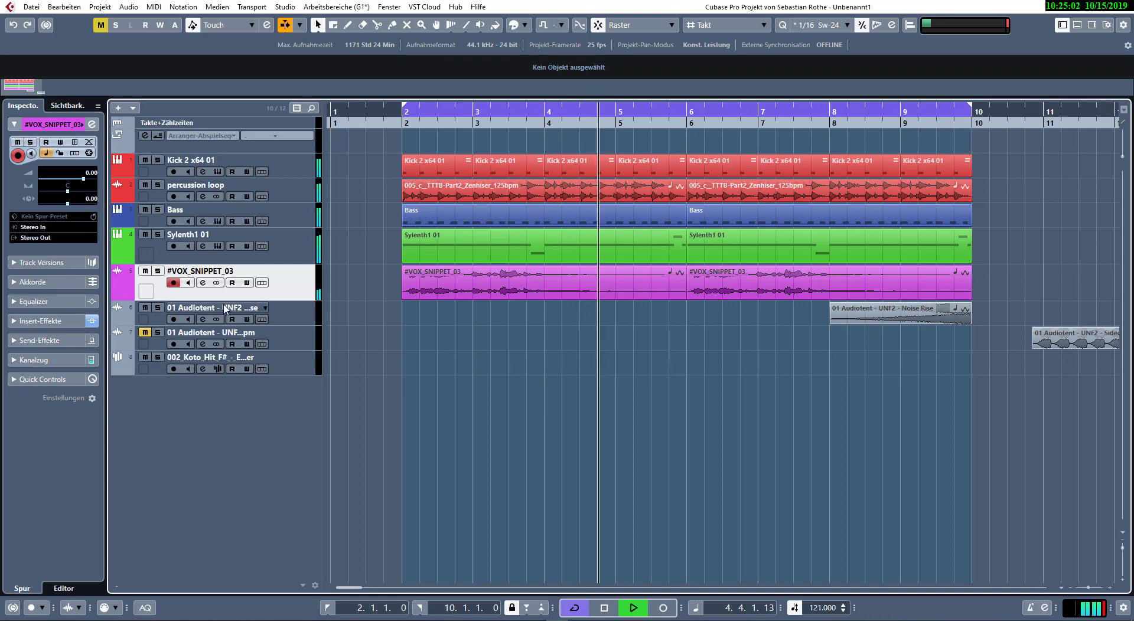
double_click(219, 307)
type("Rise")
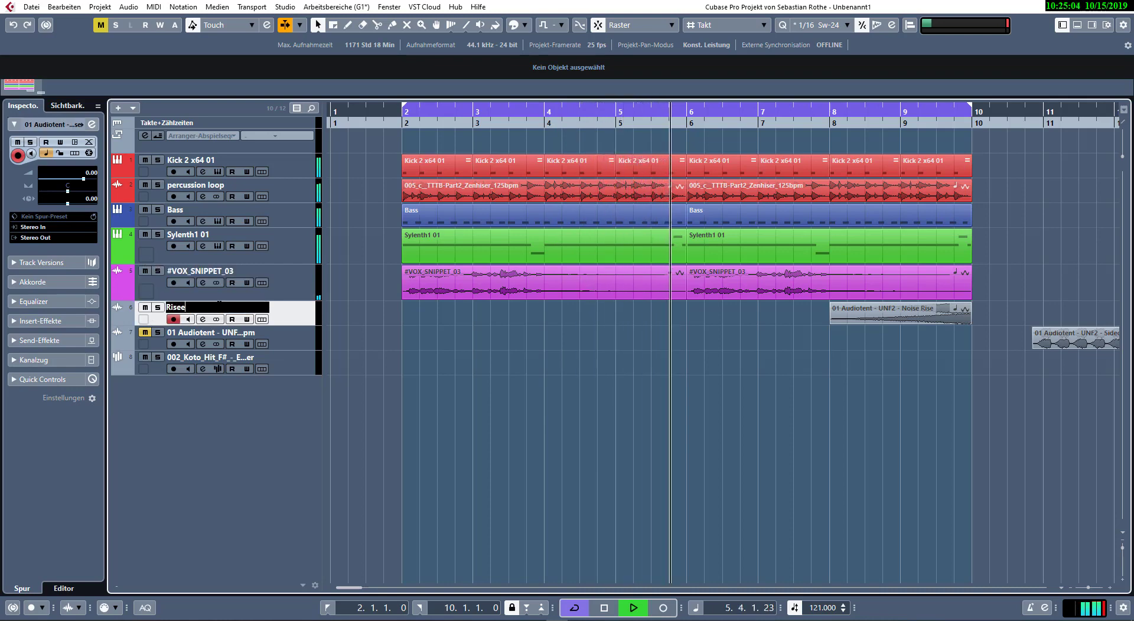
type("r")
key("Return")
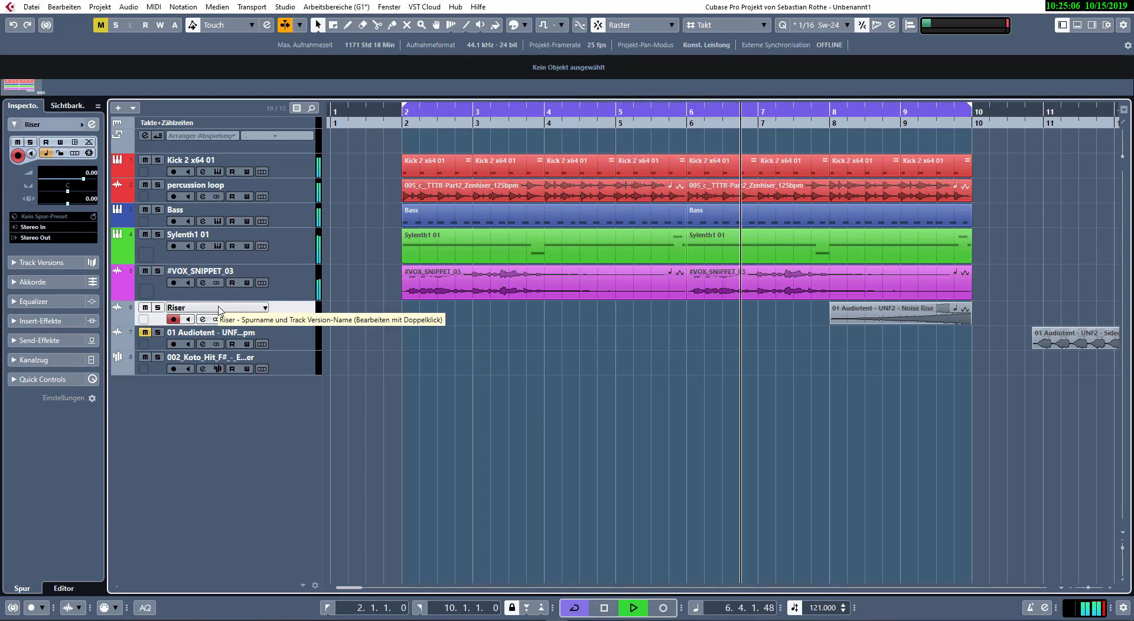
- Lower the Riser channel's level to -11.7 dB, enable its low cut at 515.7 Hz and close the channel settings
left_click(202, 319)
left_click_drag(566, 268, 160, 195)
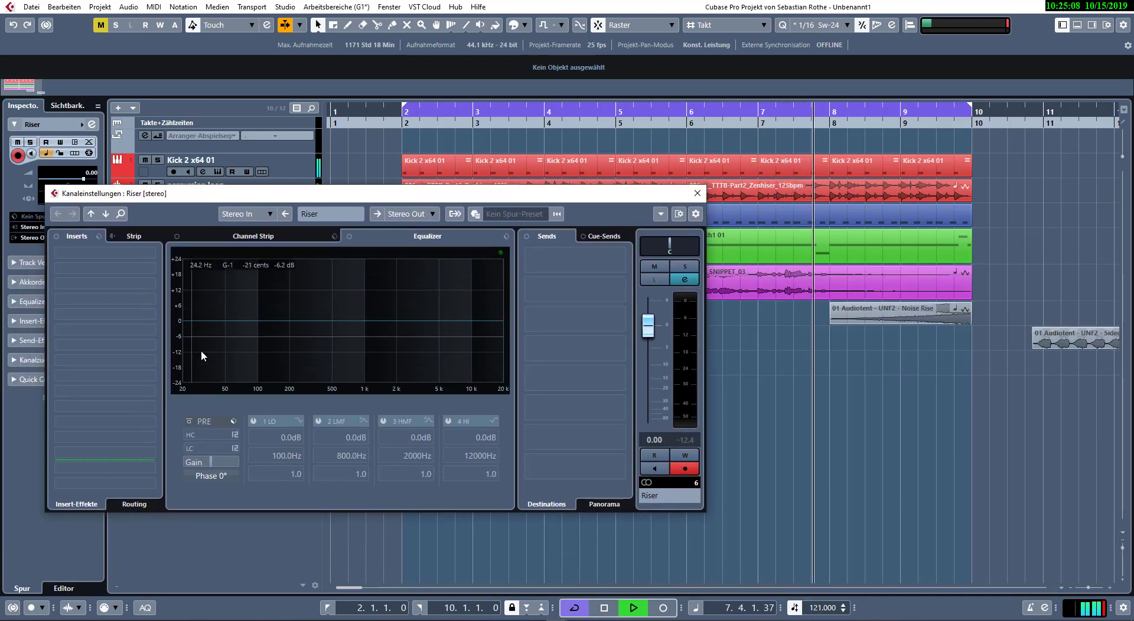
left_click_drag(647, 327, 649, 371)
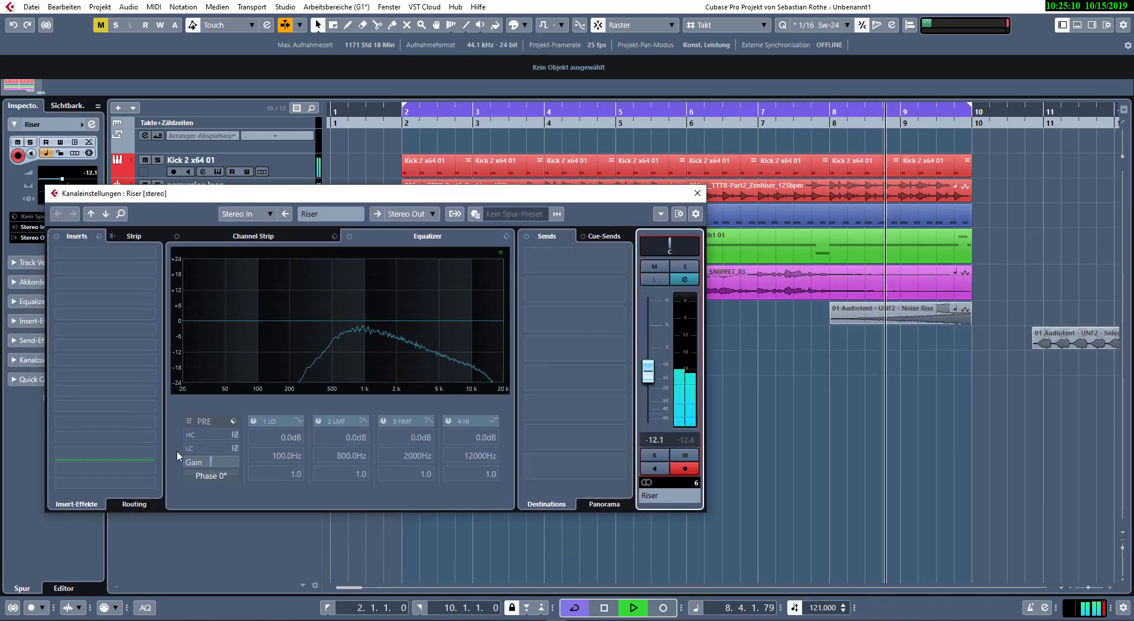
left_click(202, 449)
scroll(202, 451, "up", 20)
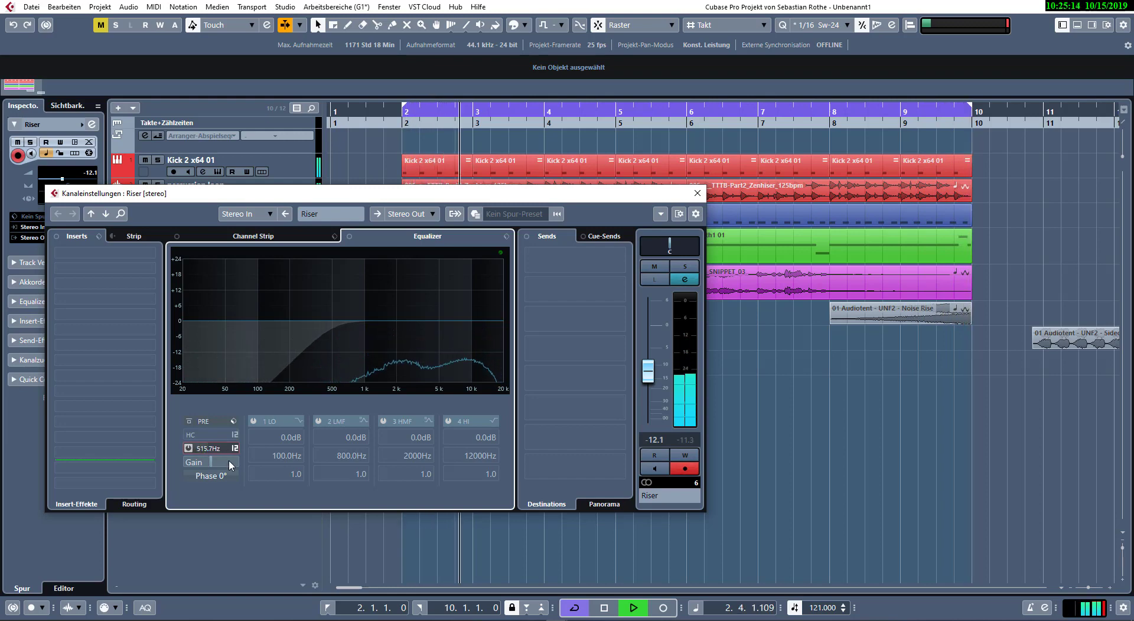
left_click_drag(649, 372, 650, 371)
left_click(684, 281)
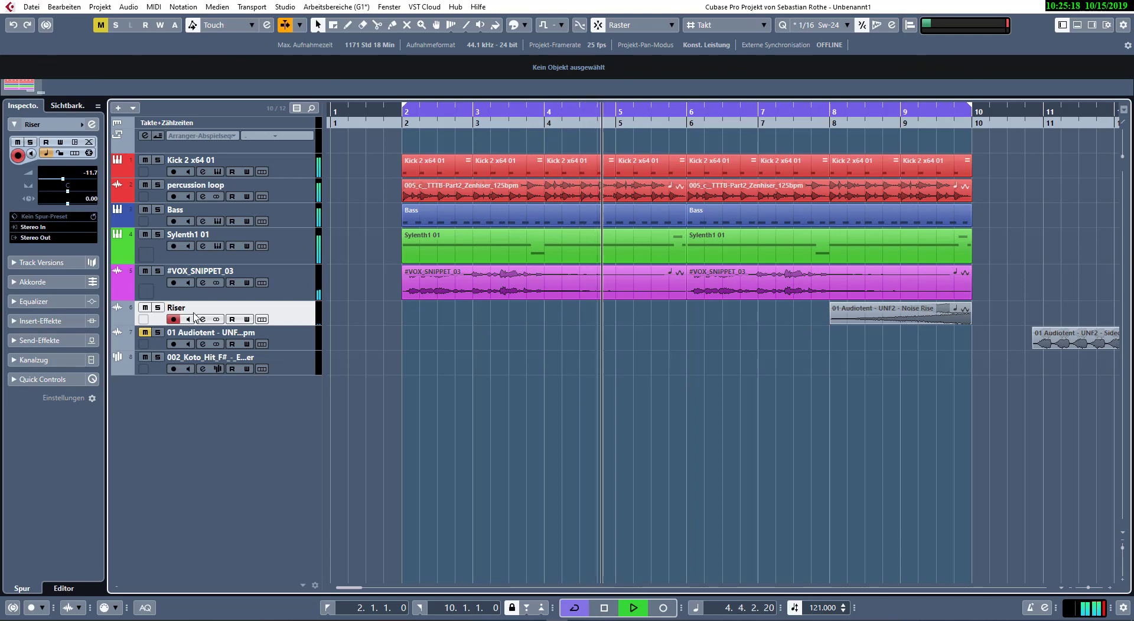
- Colour the Riser track pink and move the Sidechained Noise clip to bar 8
left_click(561, 26)
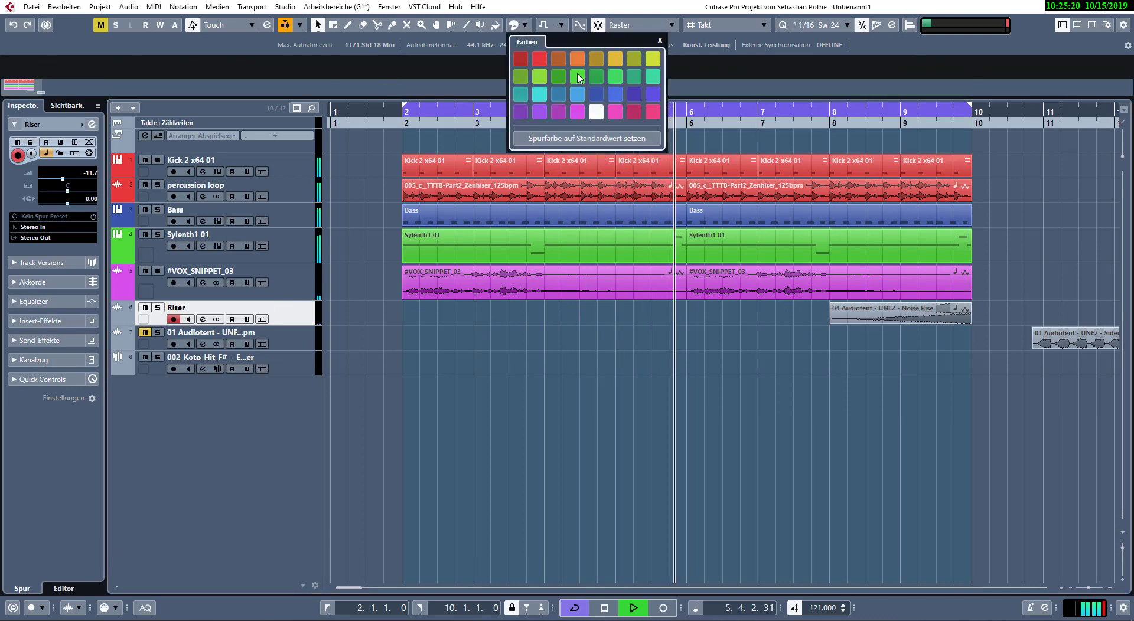
left_click(653, 108)
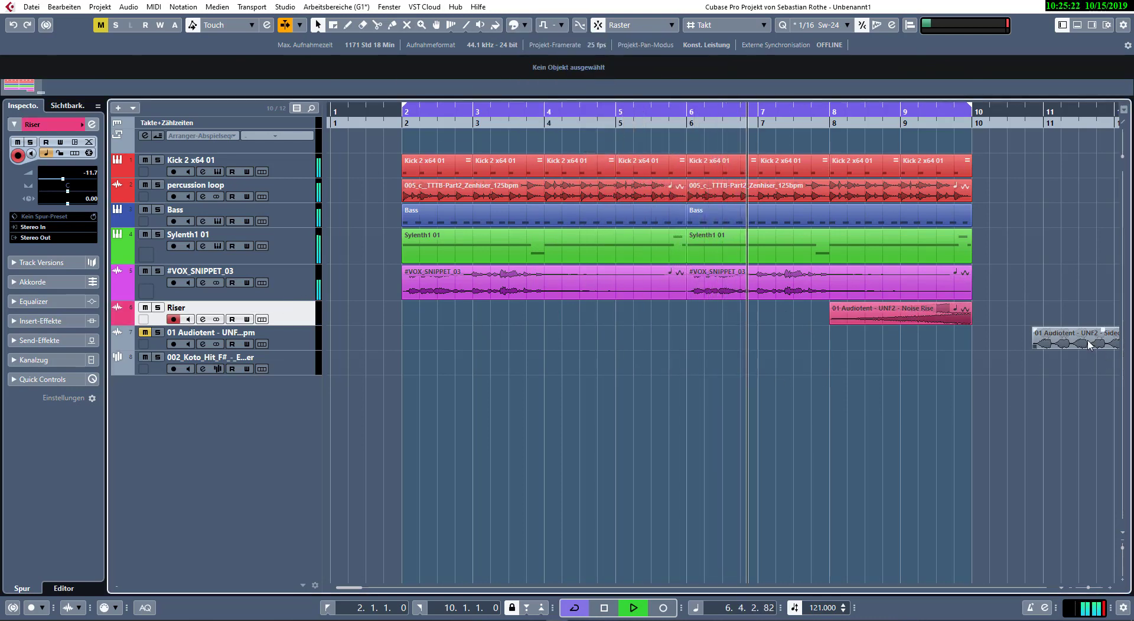
left_click_drag(1101, 341, 900, 343)
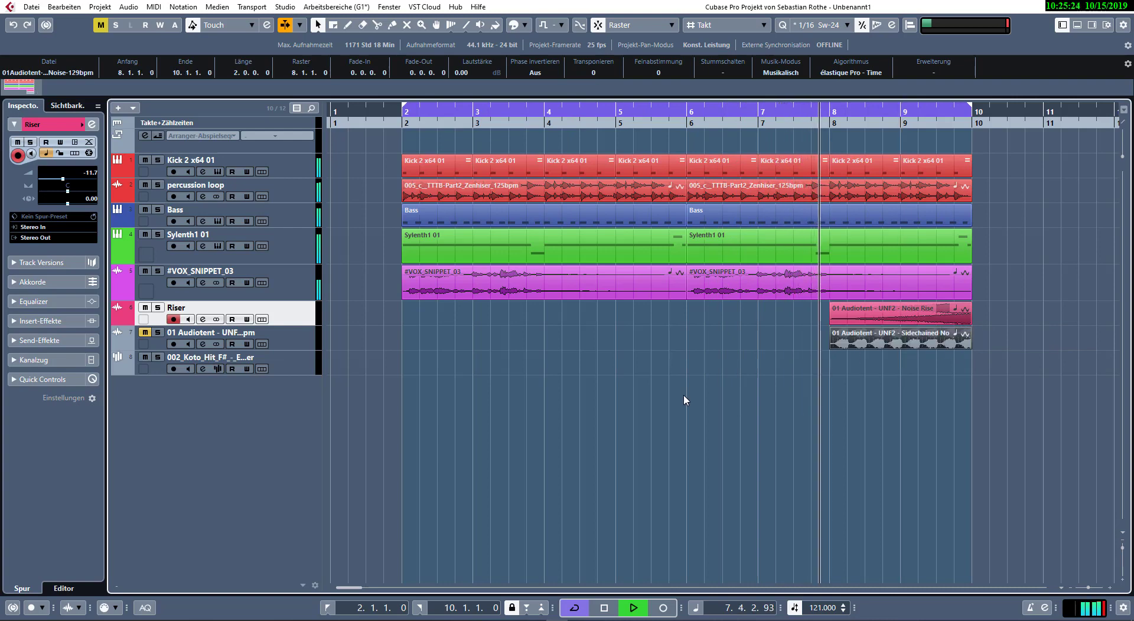
- Set the Sidechained Noise channel's level to -5.53 dB and its pre gain to -10.6 dB
left_click(202, 340)
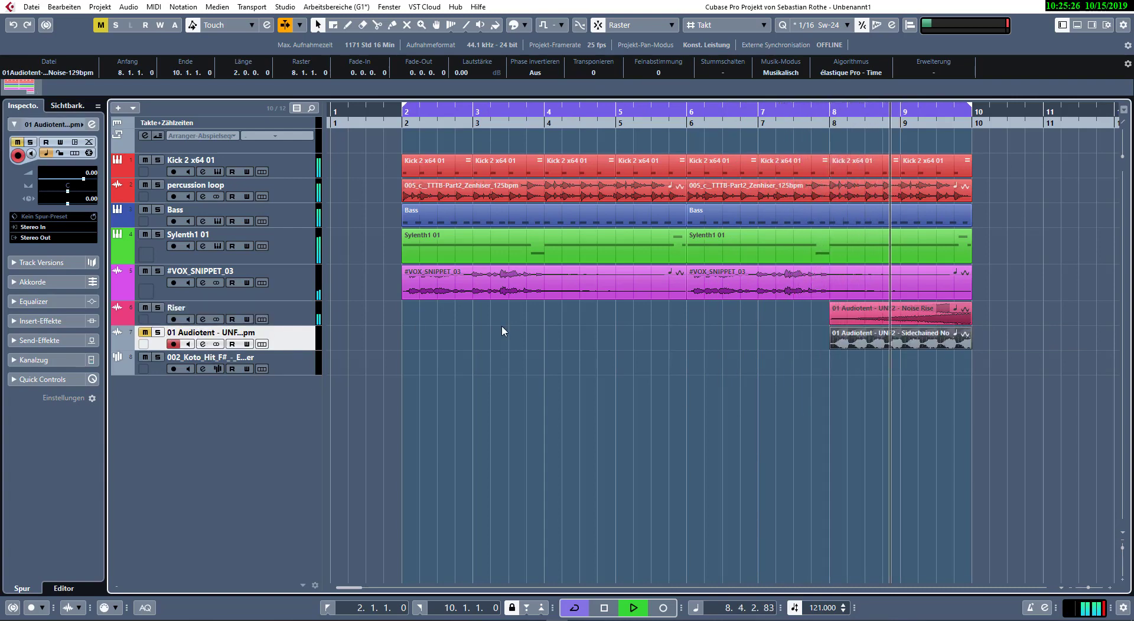
left_click(203, 344)
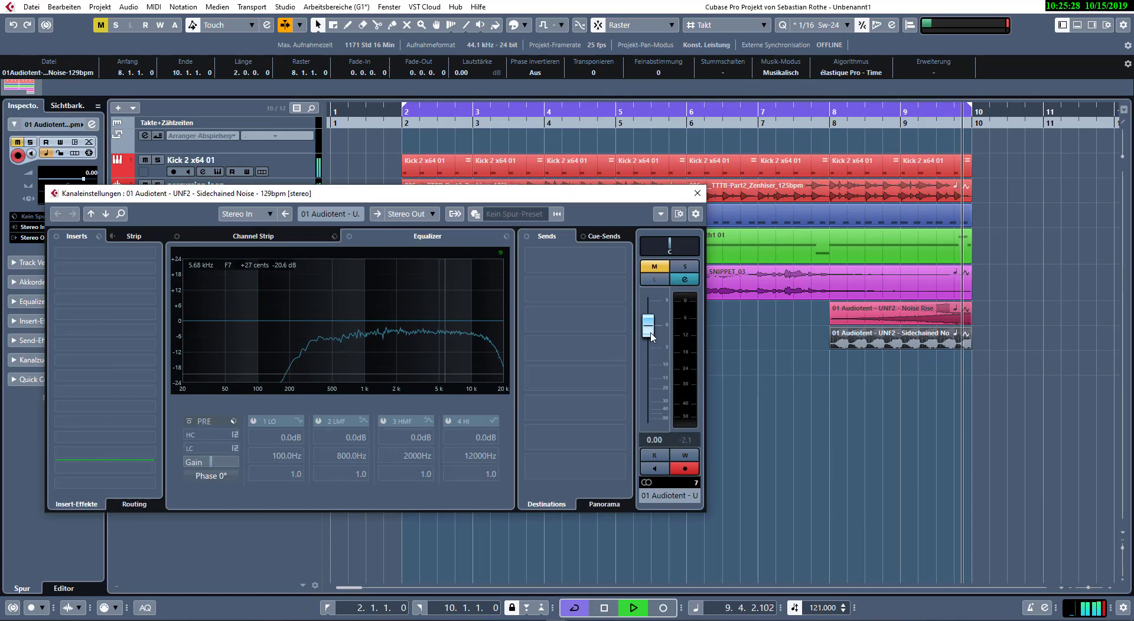
left_click_drag(648, 327, 647, 350)
left_click_drag(220, 463, 219, 463)
scroll(218, 466, "down", 9)
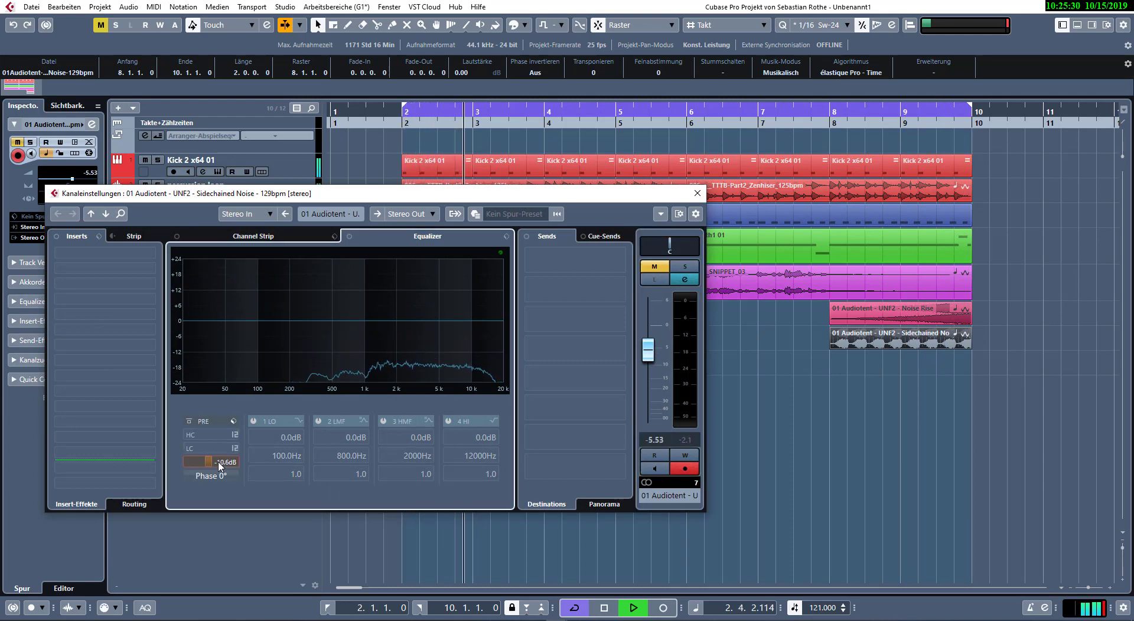
- Enable the Sidechained Noise channel's low cut with a 24 dB/Oct slope, set its cutoff near 100 Hz and unmute the channel
scroll(205, 452, "up", 5)
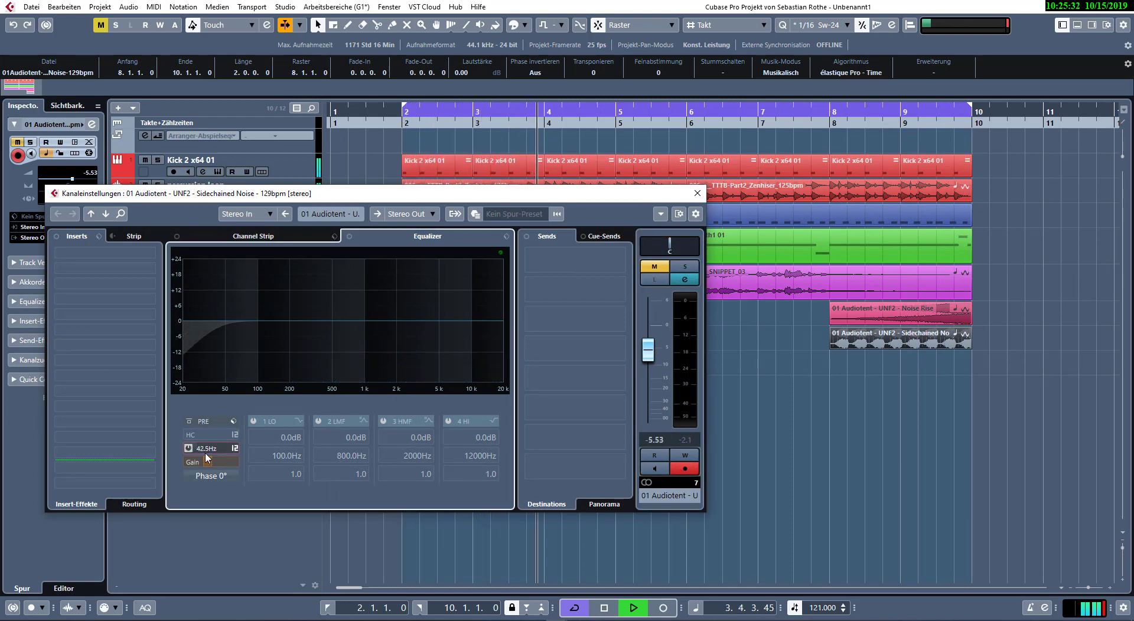
left_click(235, 449)
left_click(266, 476)
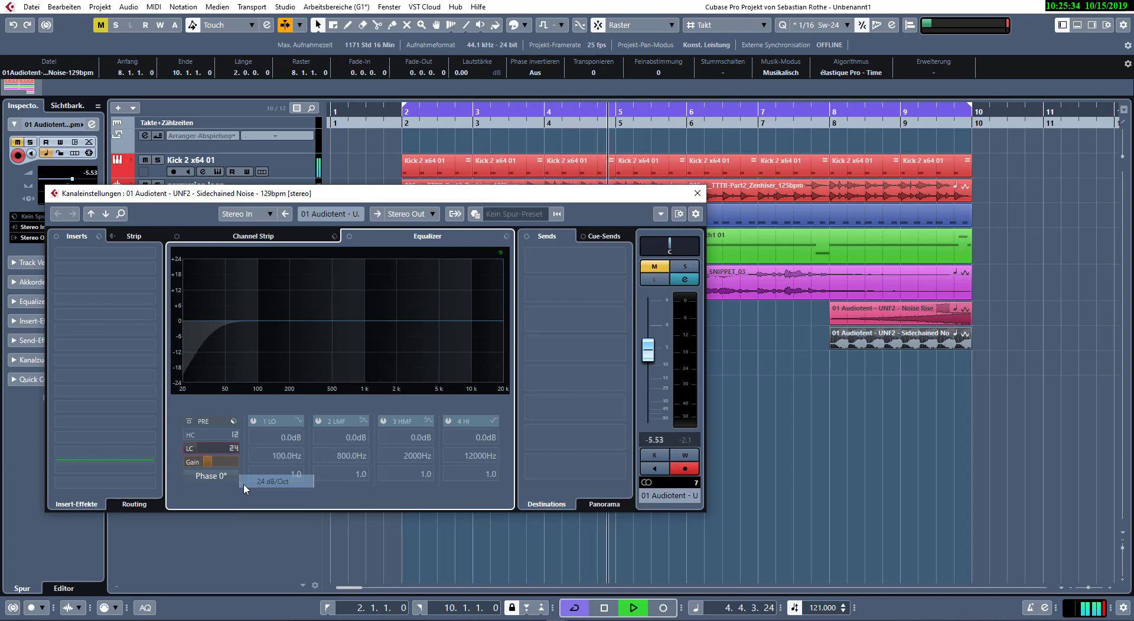
scroll(225, 454, "up", 6)
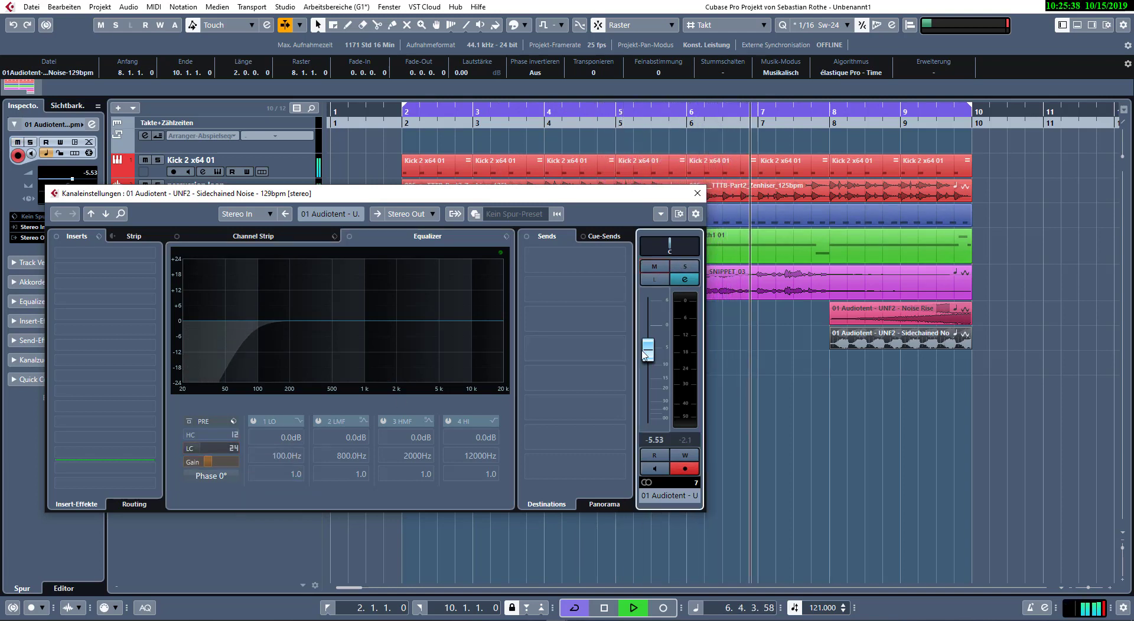
- Balance the Sidechained Noise level by ear to -6.47 dB and close its channel settings
scroll(650, 356, "down", 10)
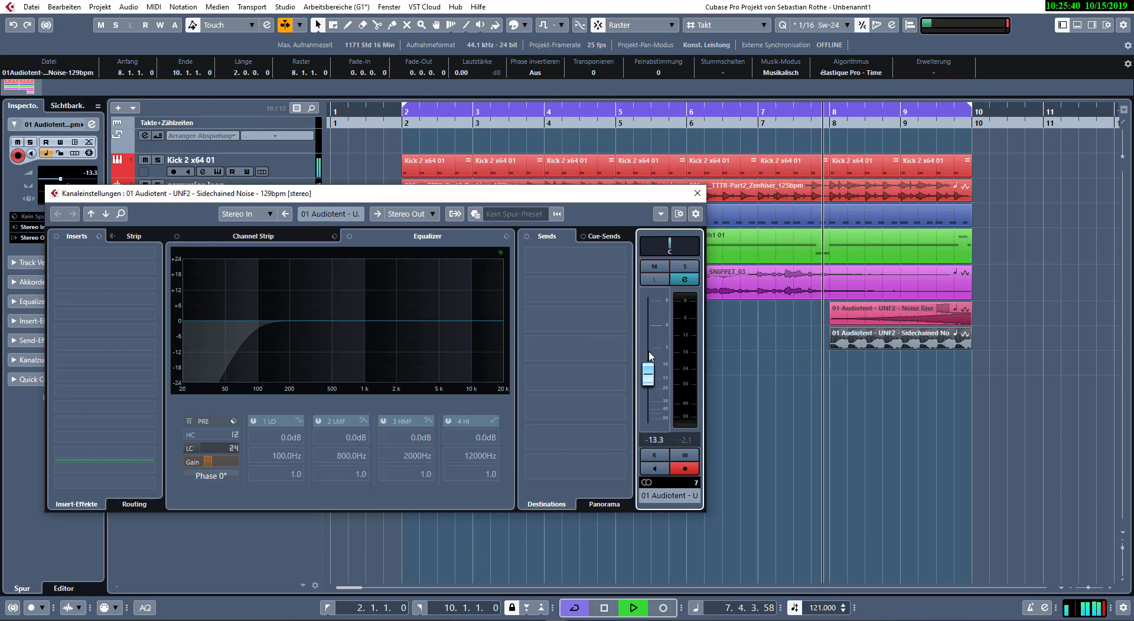
scroll(650, 354, "up", 3)
scroll(677, 283, "up", 10)
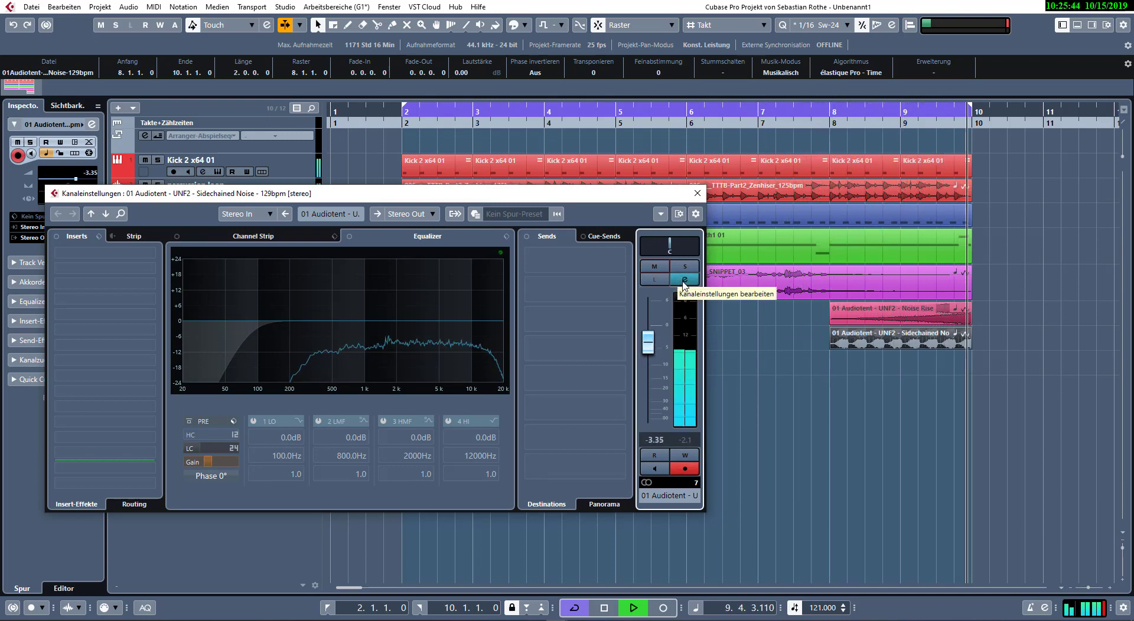
left_click(683, 280)
- Move the Sidechained Noise clip to bar 6, duplicate it to fill up to bar 10, and colour its track pink
left_click_drag(872, 343, 768, 339)
key("ctrl+d")
left_click(304, 337)
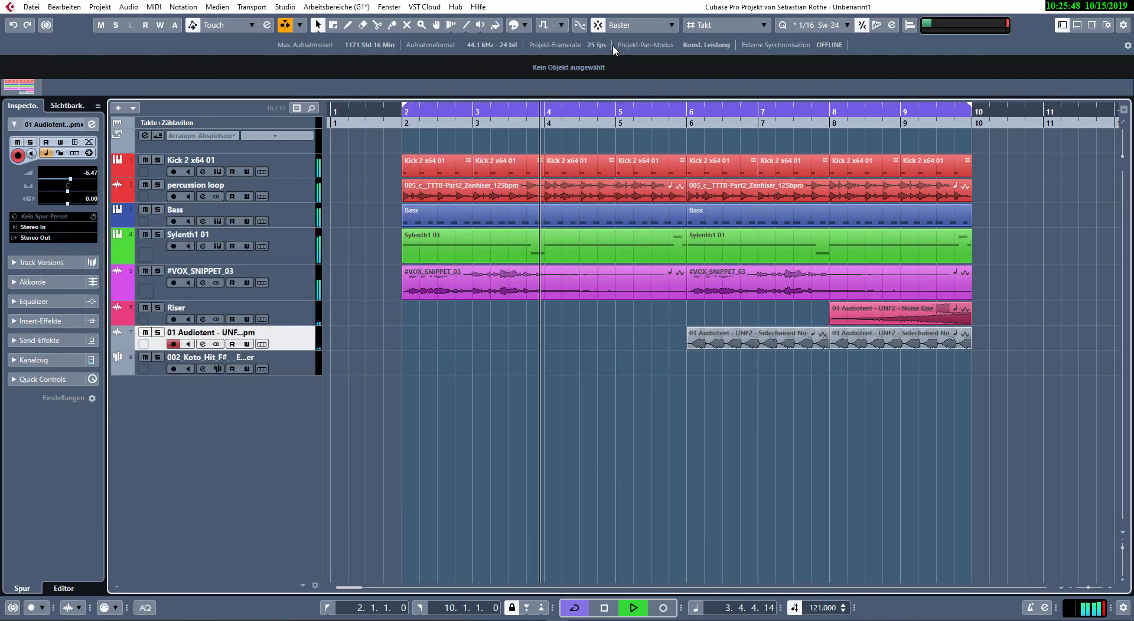
left_click(524, 24)
left_click(634, 111)
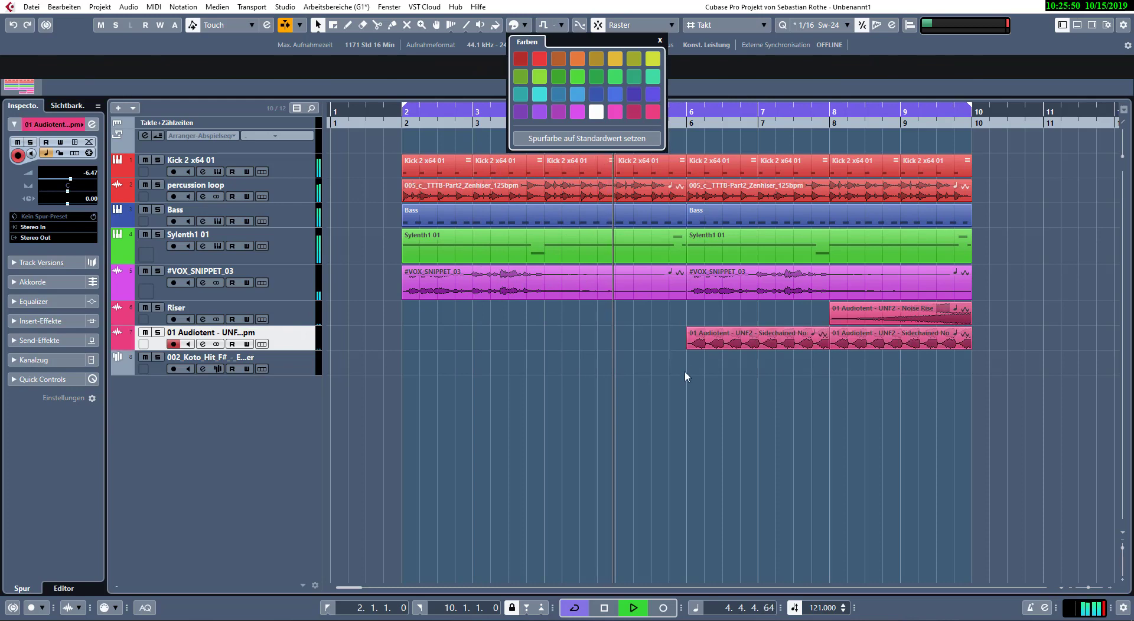
- Open the 002_Koto_Hit track's sample in Sampler Control and bring the track into view
left_click(294, 374)
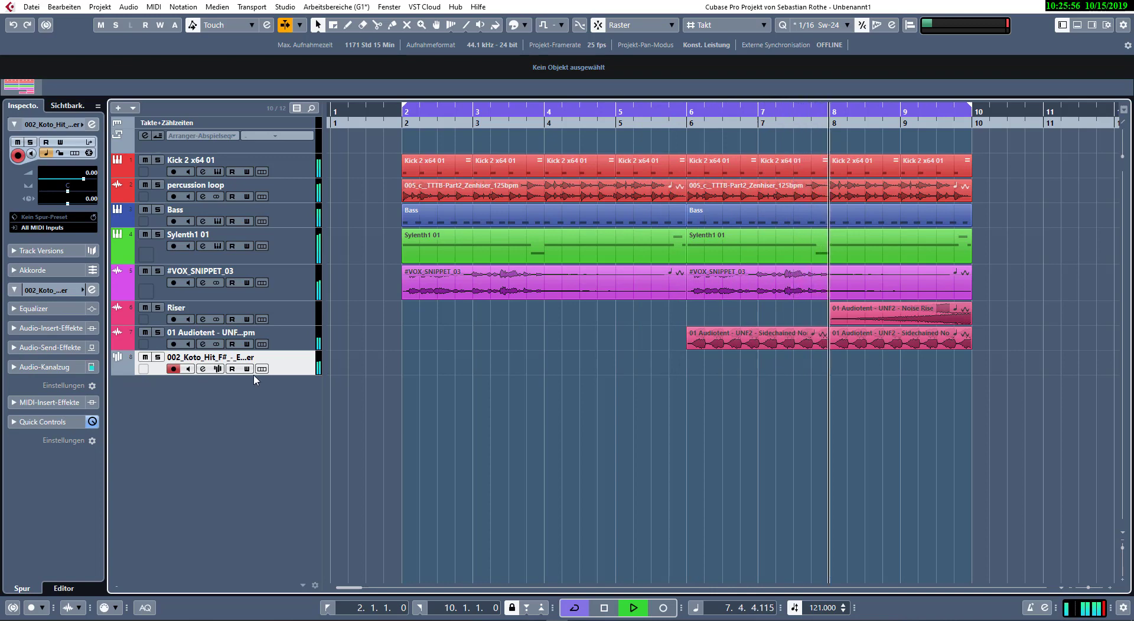
left_click(218, 369)
scroll(434, 263, "down", 3)
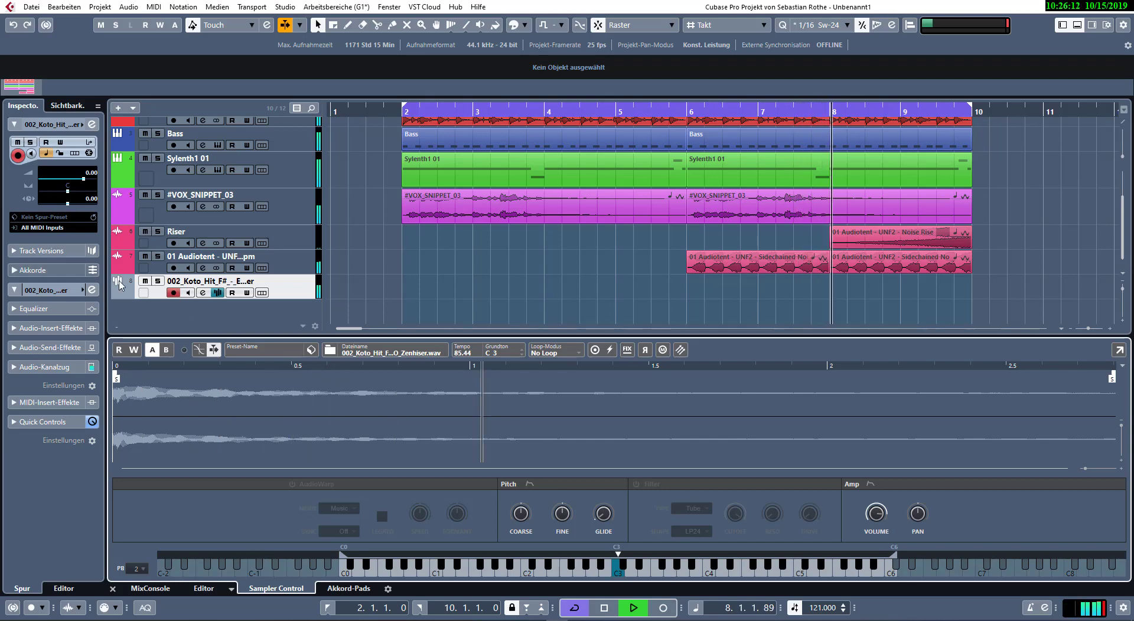
- Insert ValhallaVintageVerb_x64 in the first insert slot of the 002_Koto_Hit channel
left_click(203, 293)
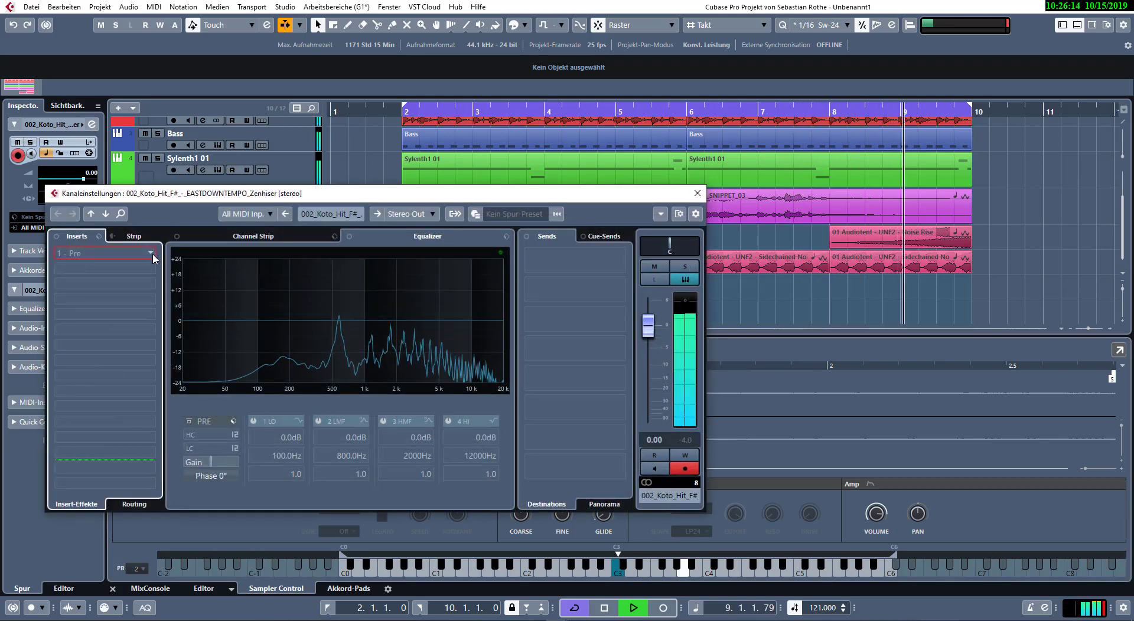
left_click(153, 253)
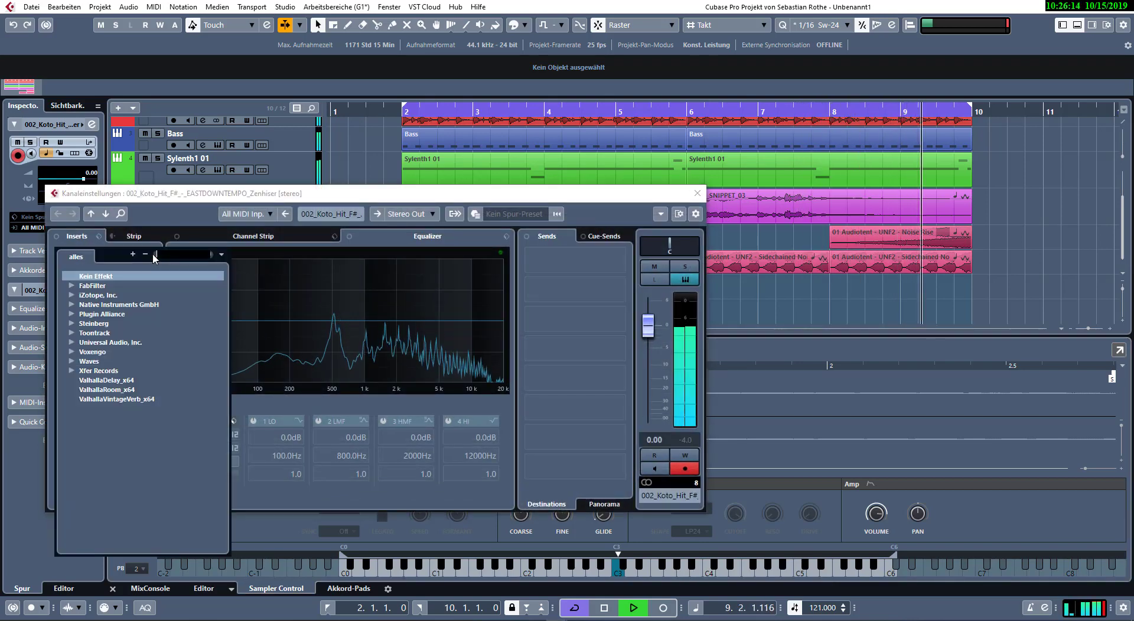
left_click(118, 401)
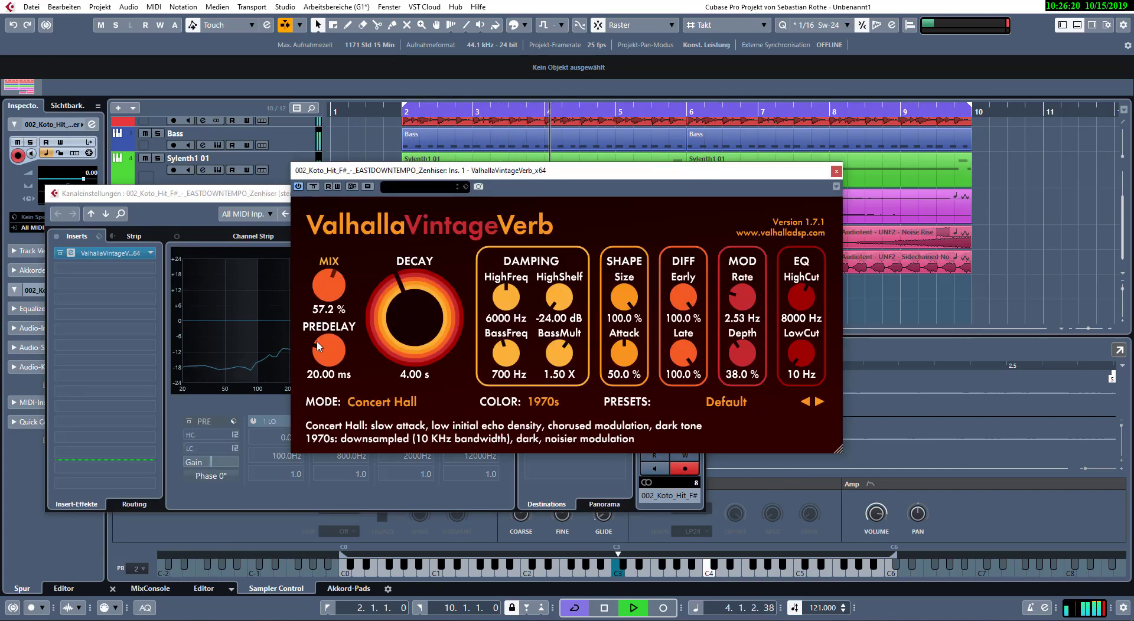
- Set the Koto hit reverb's mix to 42.4 %, its decay to 6.64 s and its colour mode to 1980s
left_click_drag(322, 362, 321, 365)
left_click_drag(379, 309, 379, 304)
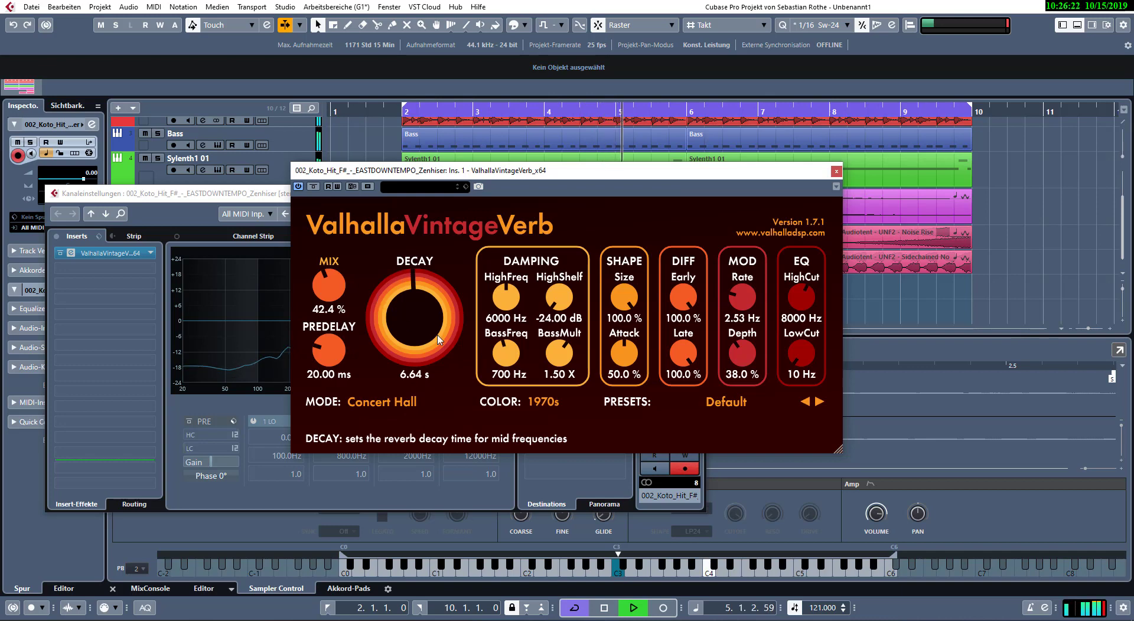
left_click(543, 402)
left_click(552, 432)
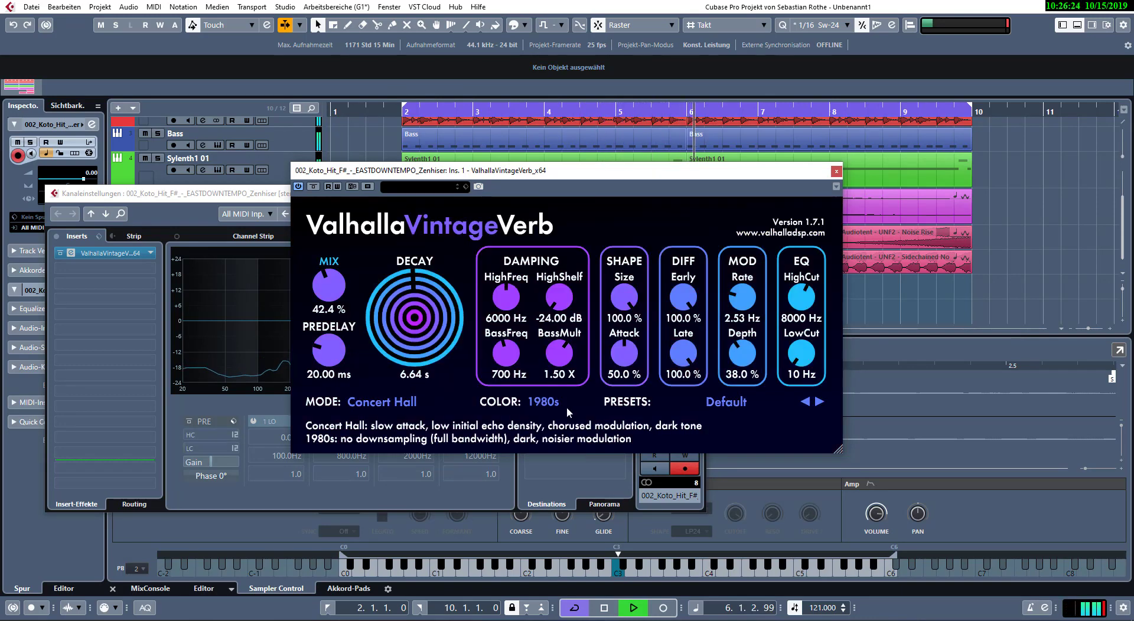
- Set the Koto reverb's colour mode to 1970s, mix to 38.4 %, predelay to 7.73 ms and decay to 8.37 s
left_click(549, 407)
left_click(549, 421)
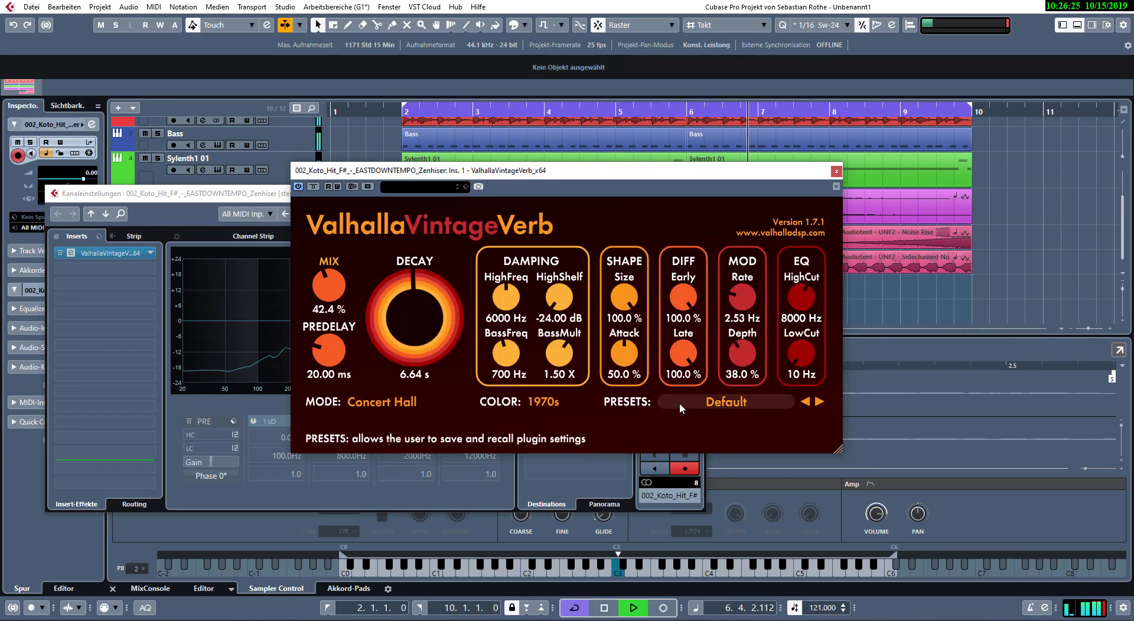
left_click(737, 402)
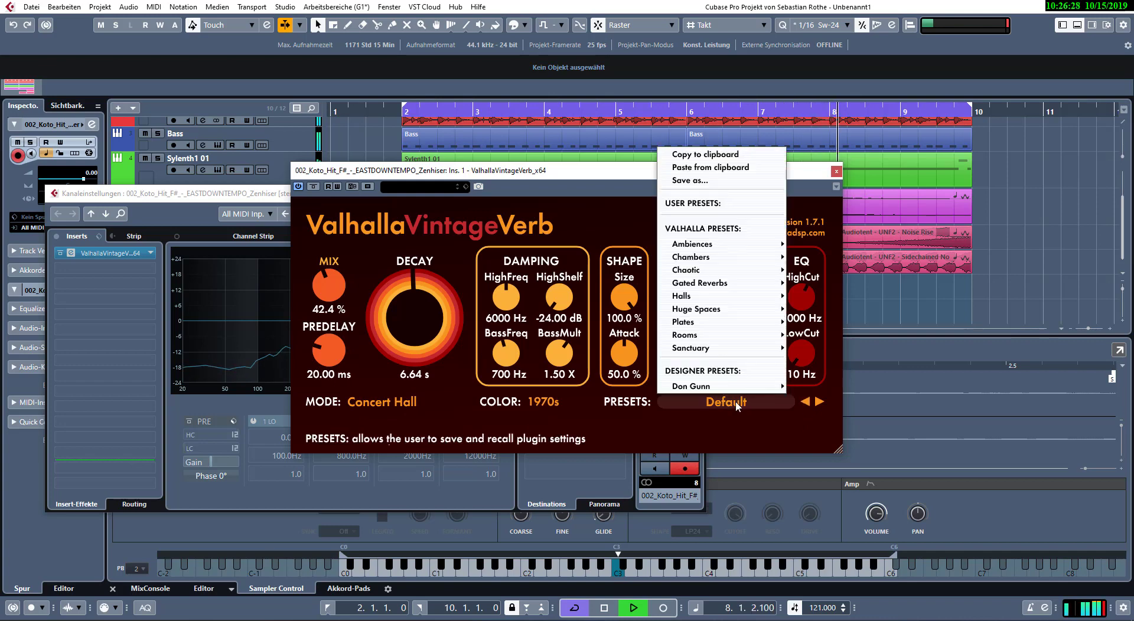
left_click(734, 405)
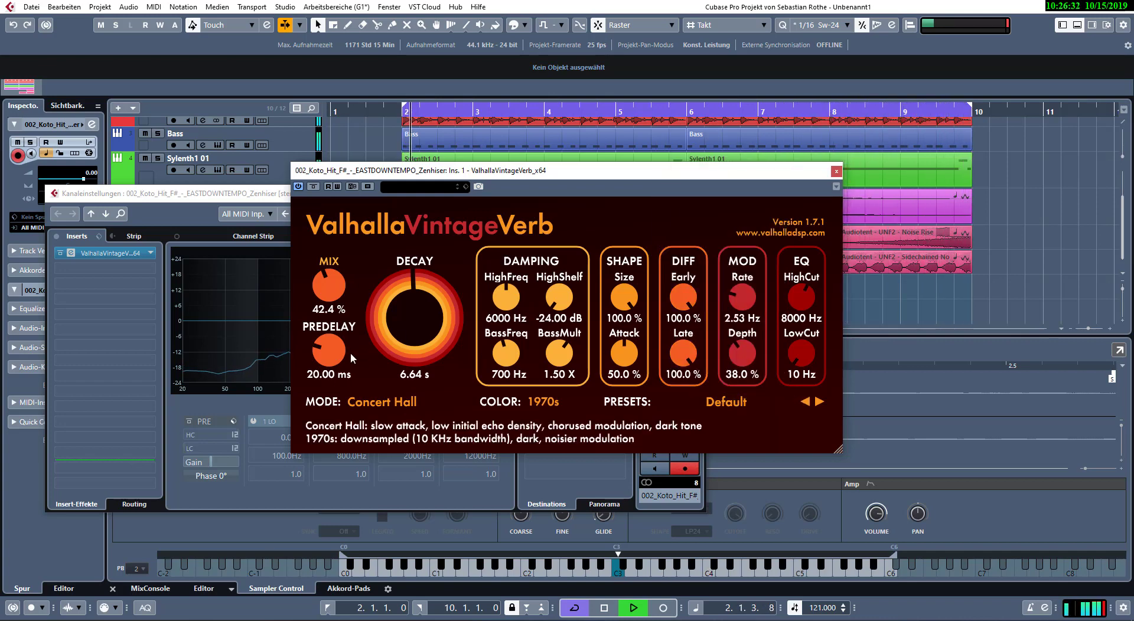
left_click_drag(336, 343, 318, 368)
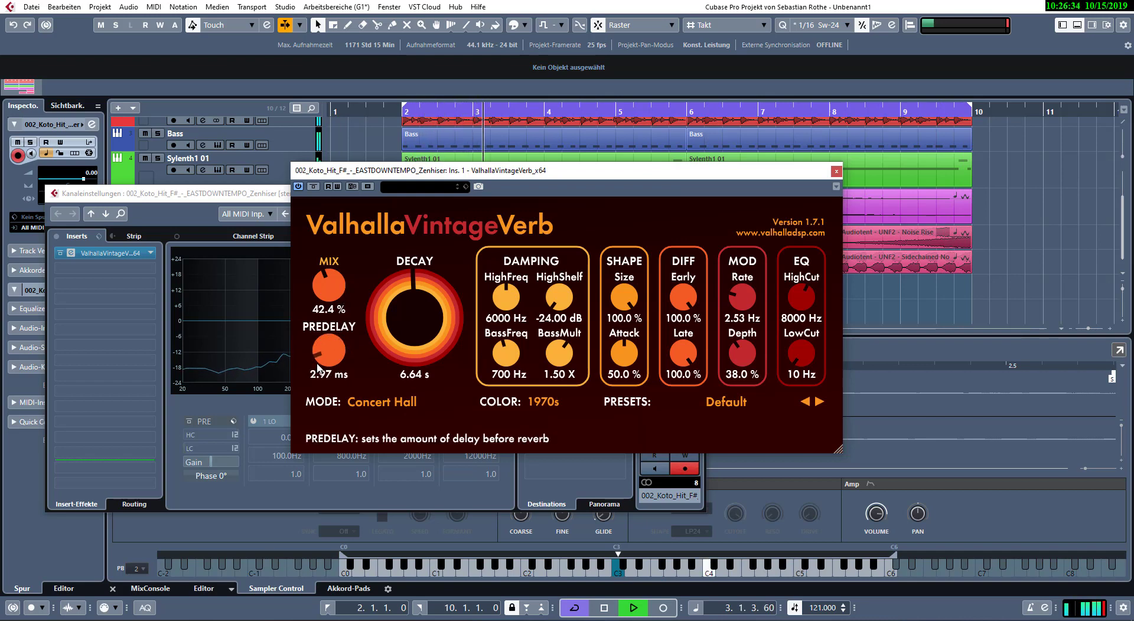
left_click_drag(401, 323, 402, 316)
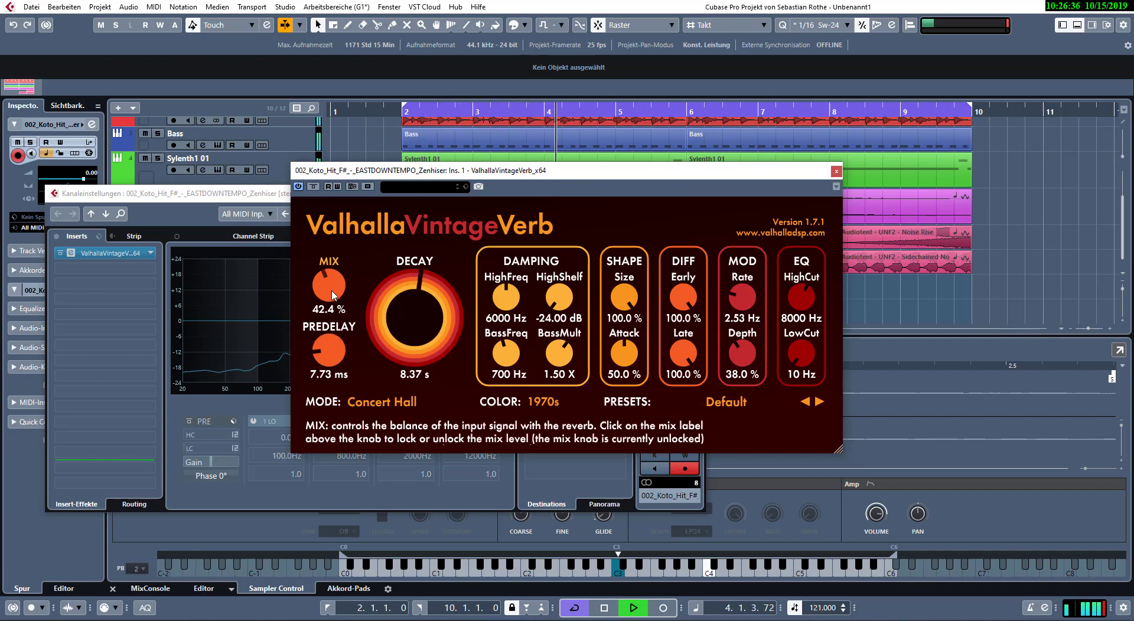
- Move ValhallaVintageVerb to the fourth insert slot and insert Steinberg's Compressor in the first slot of the Koto channel
left_click_drag(100, 253, 103, 288)
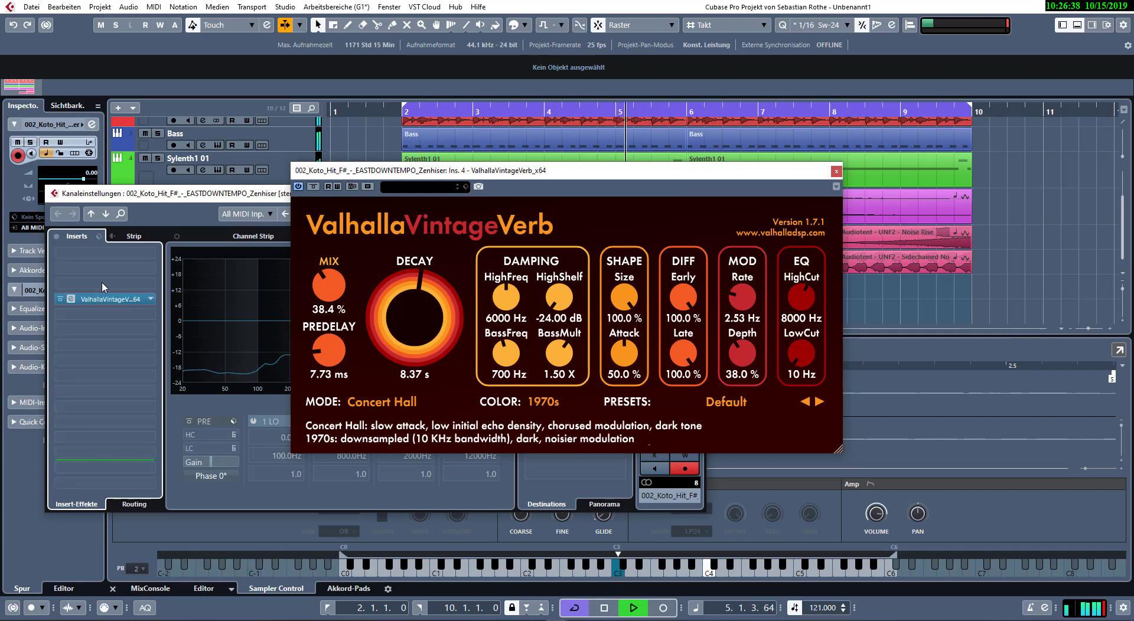
left_click(105, 255)
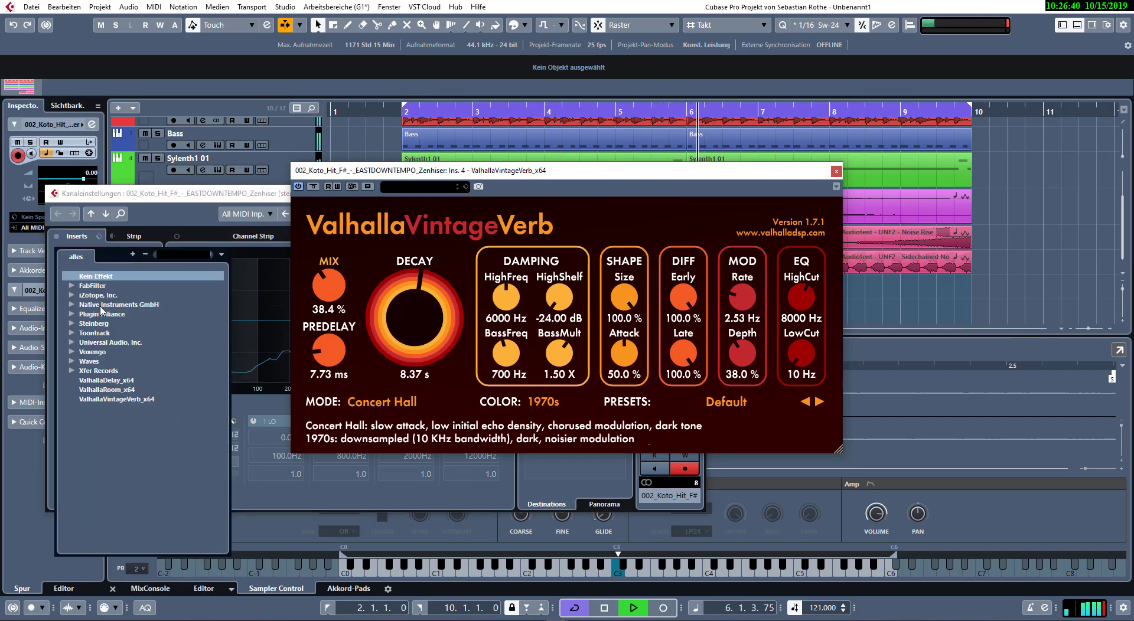
left_click(71, 324)
left_click(83, 361)
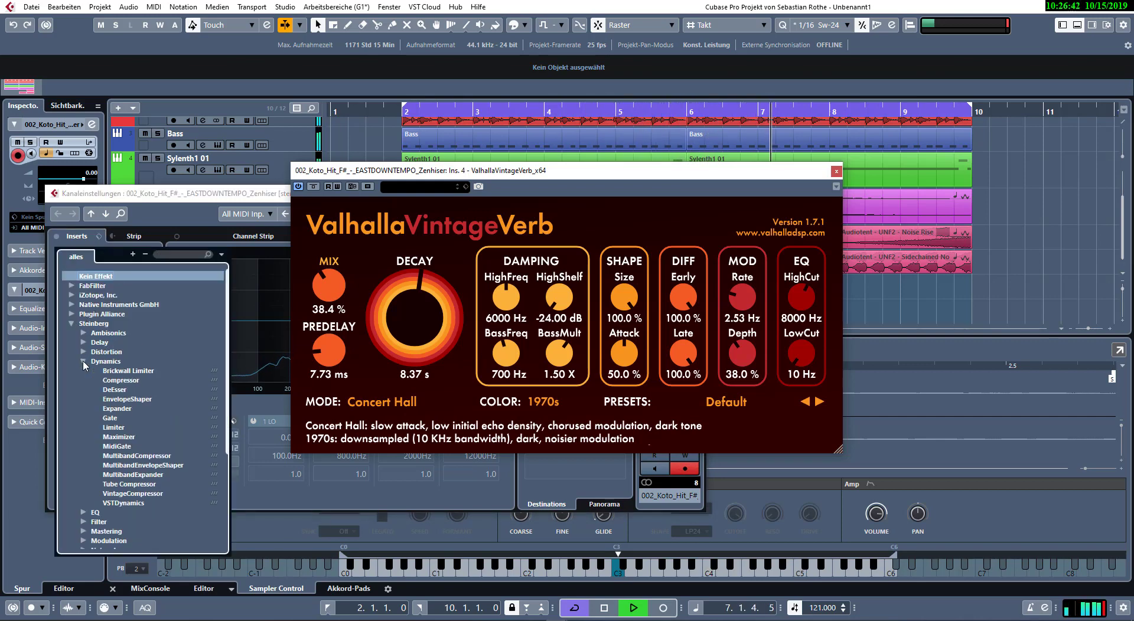
left_click(131, 381)
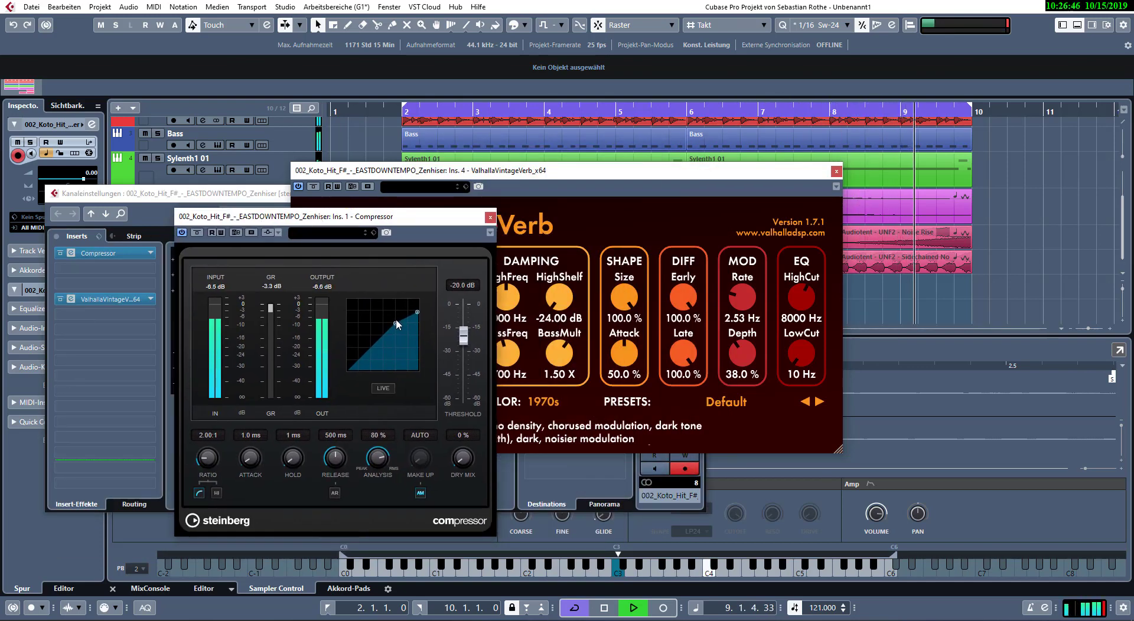
- Set the Koto compressor to threshold -27.7 dB, ratio 2.98:1, attack 7.0 ms, hold 701 ms and dry mix 9 %, and close it
left_click_drag(395, 333, 388, 351)
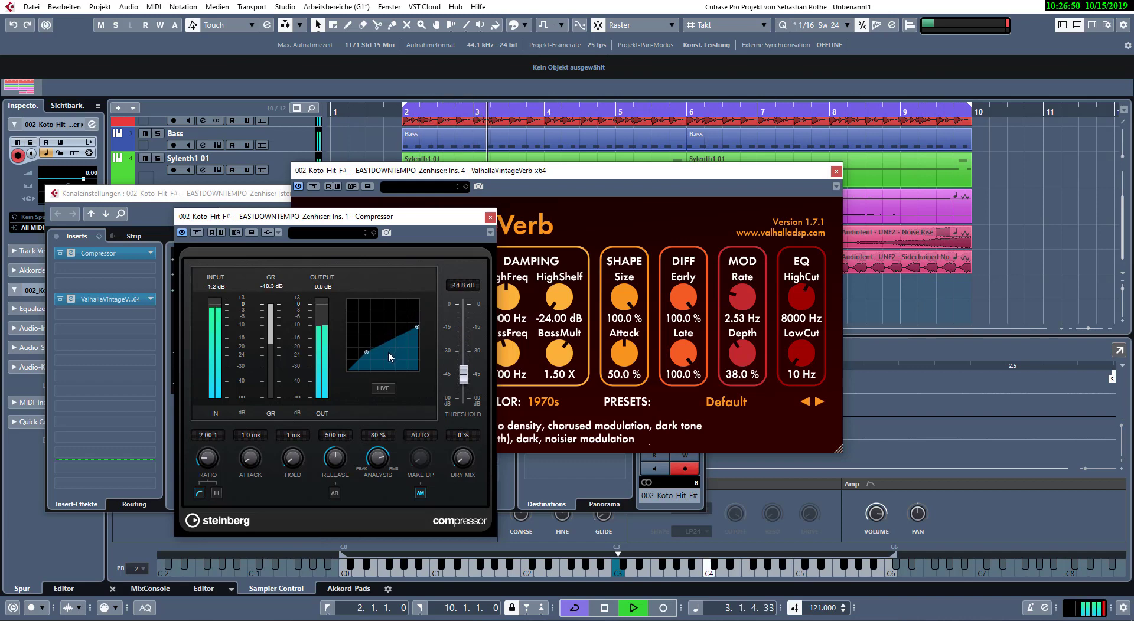
left_click_drag(217, 458, 217, 455)
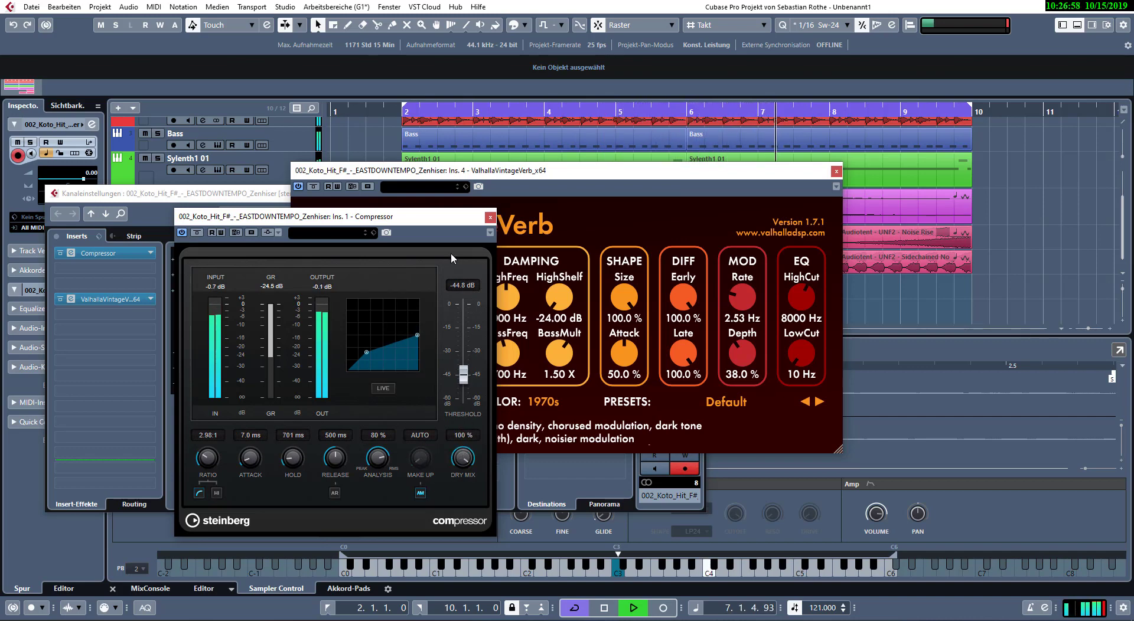
left_click_drag(462, 457, 445, 499)
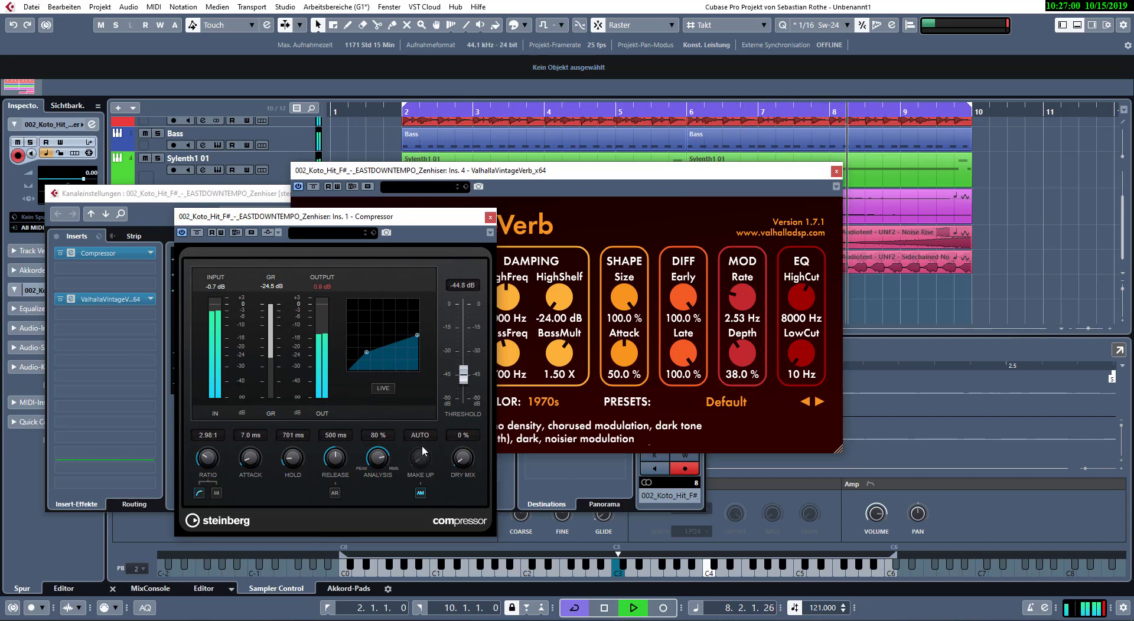
left_click_drag(467, 362, 464, 349)
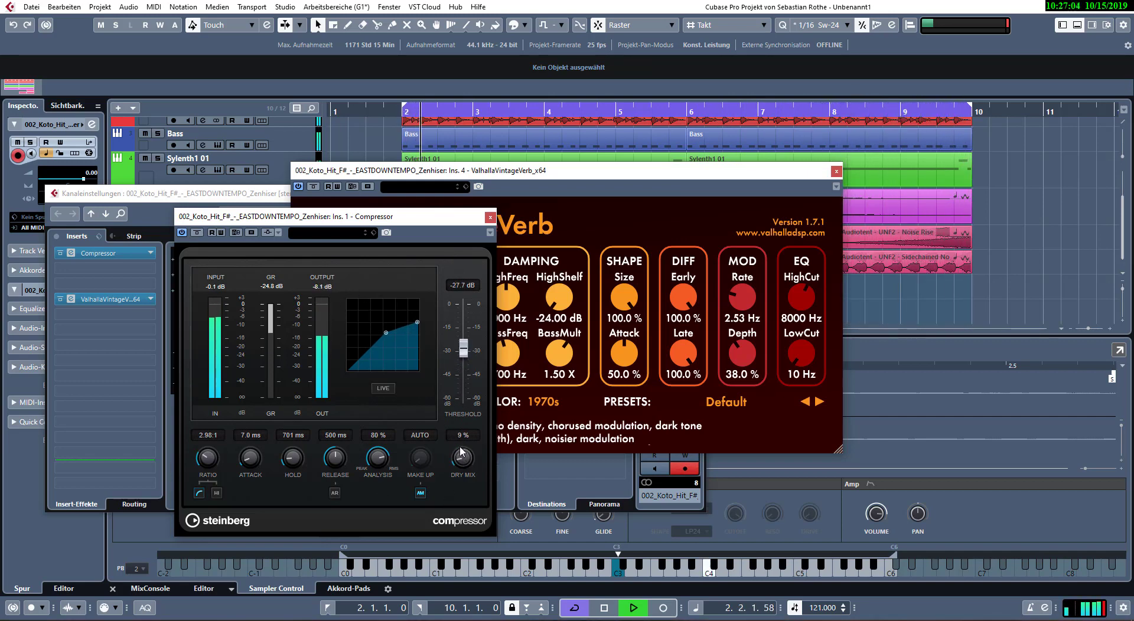
left_click(490, 218)
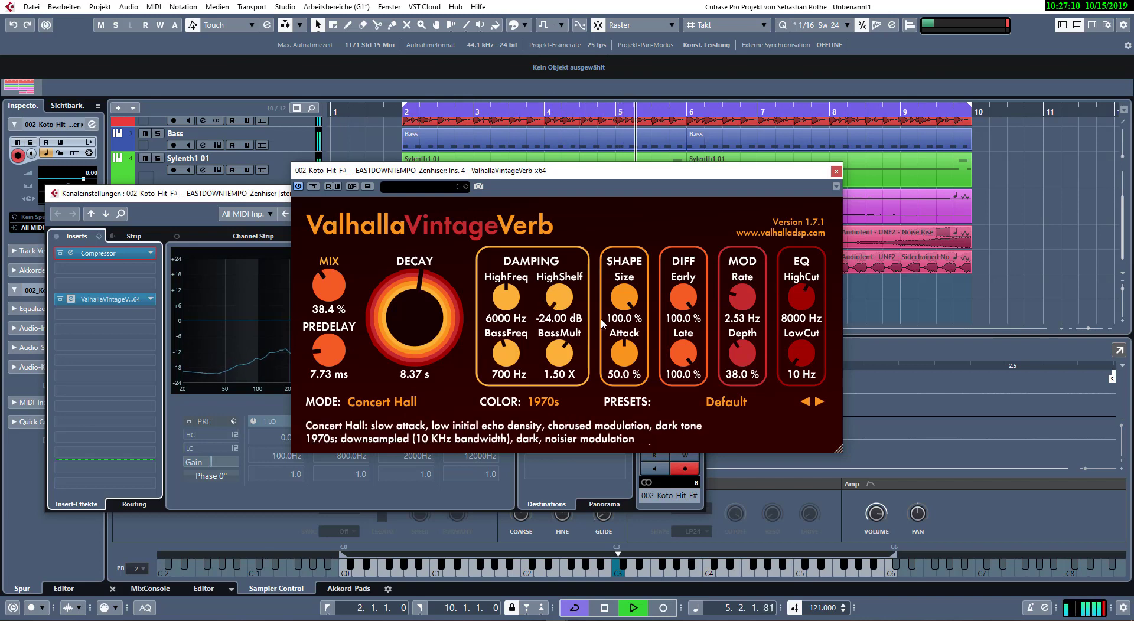
- Set the Koto reverb's early diffusion to 25.6 %, modulation rate to 1.30 Hz and depth to 22.0 %, and close the reverb and channel windows
left_click_drag(698, 324, 669, 376)
left_click_drag(666, 430, 670, 410)
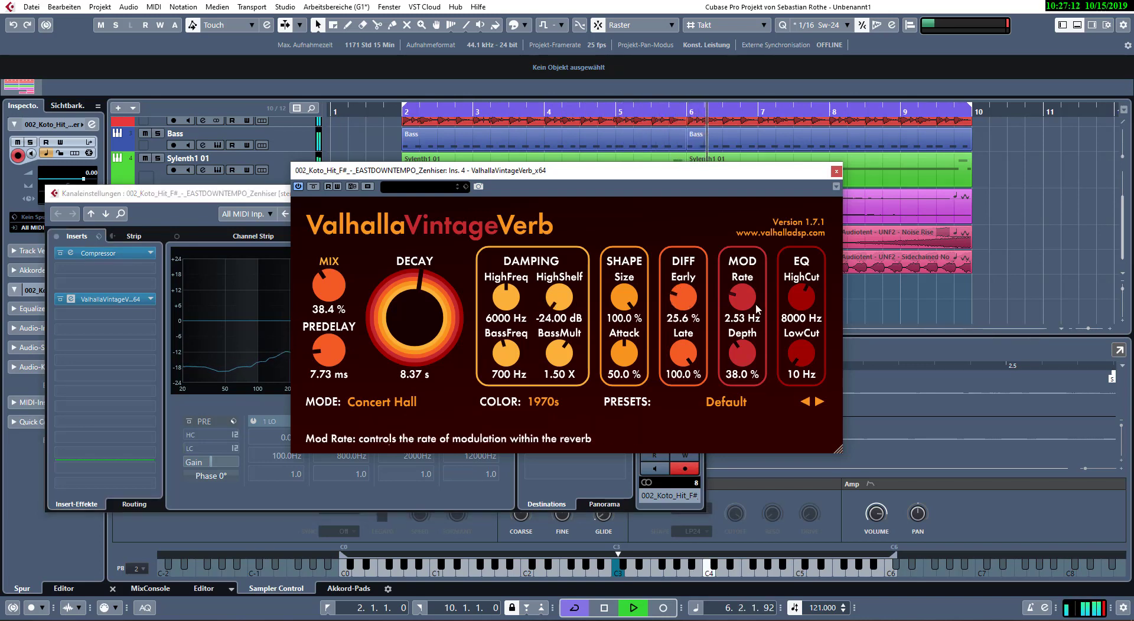
left_click_drag(739, 303, 738, 316)
left_click_drag(741, 356, 741, 374)
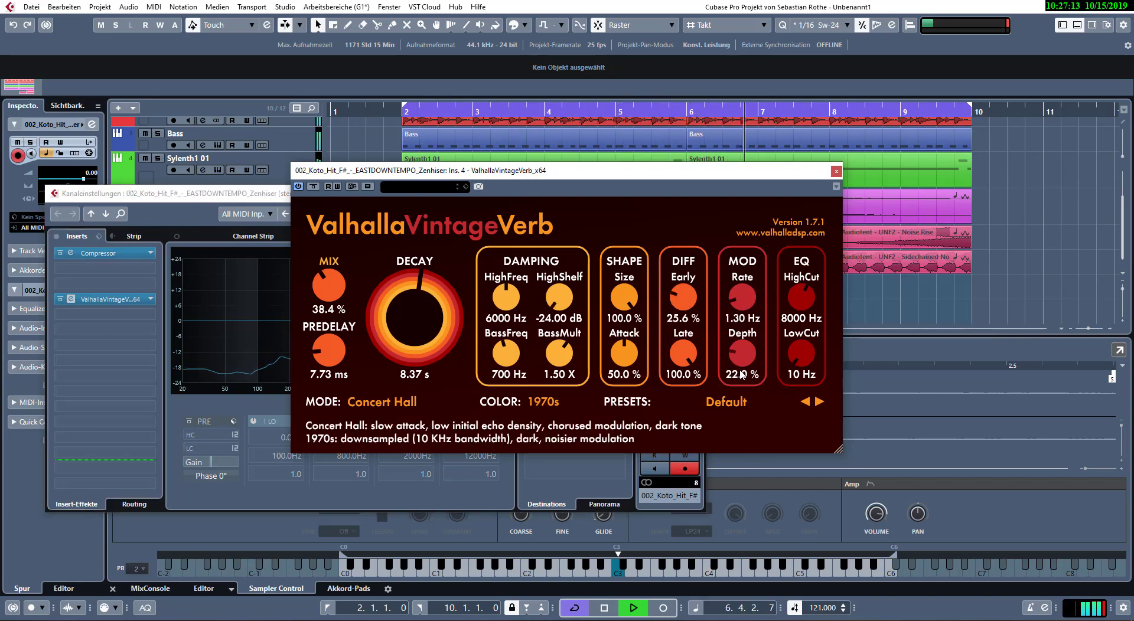
left_click(835, 172)
left_click(68, 301)
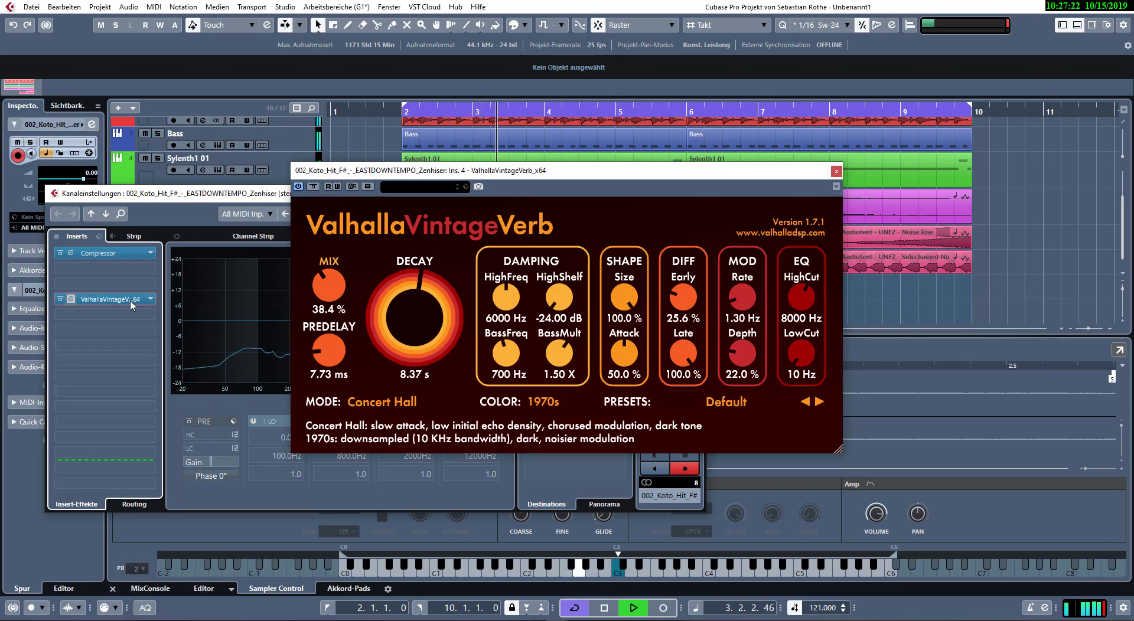
left_click(846, 172)
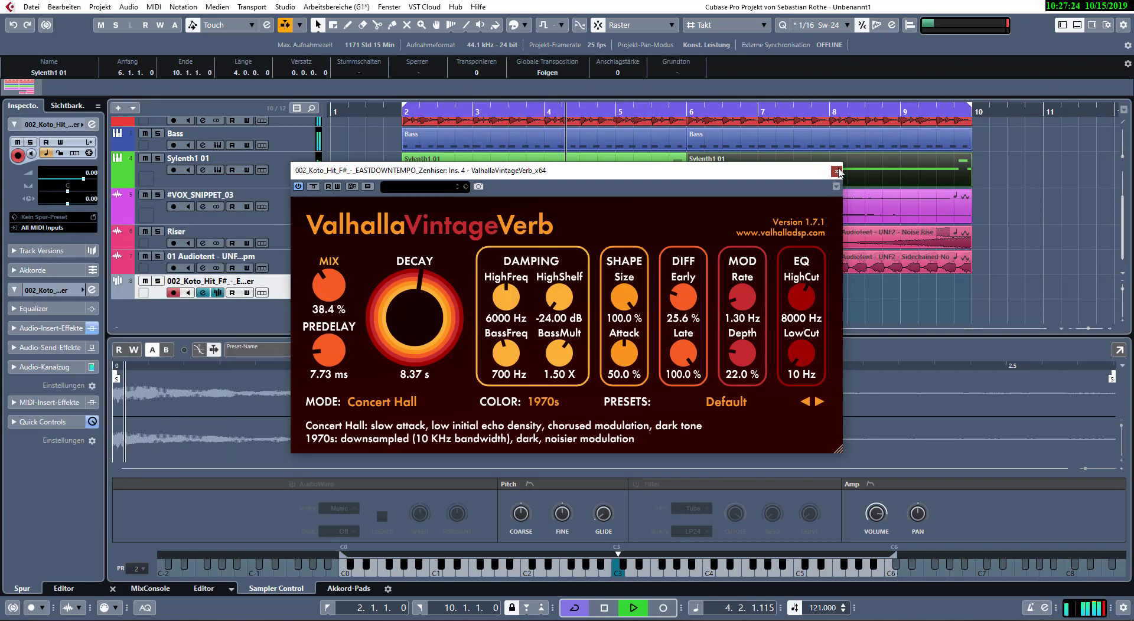
left_click(836, 171)
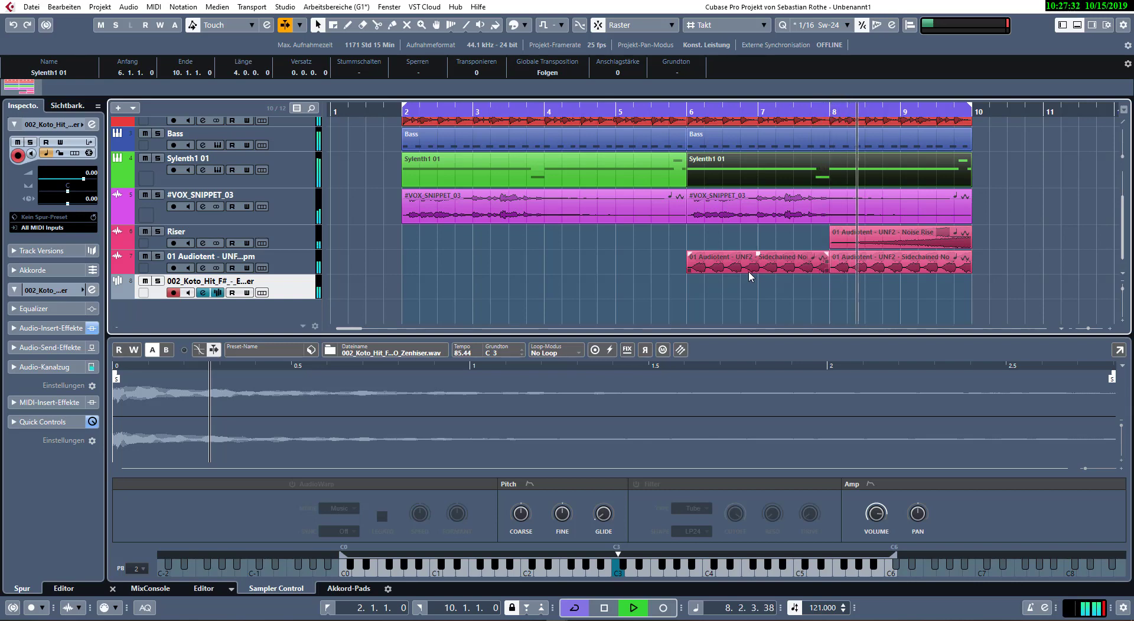
- Record the main melody on the 002_Koto_Hit track from bar 2 and cut off everything in the clip after bar 6
key("KP_Multiply")
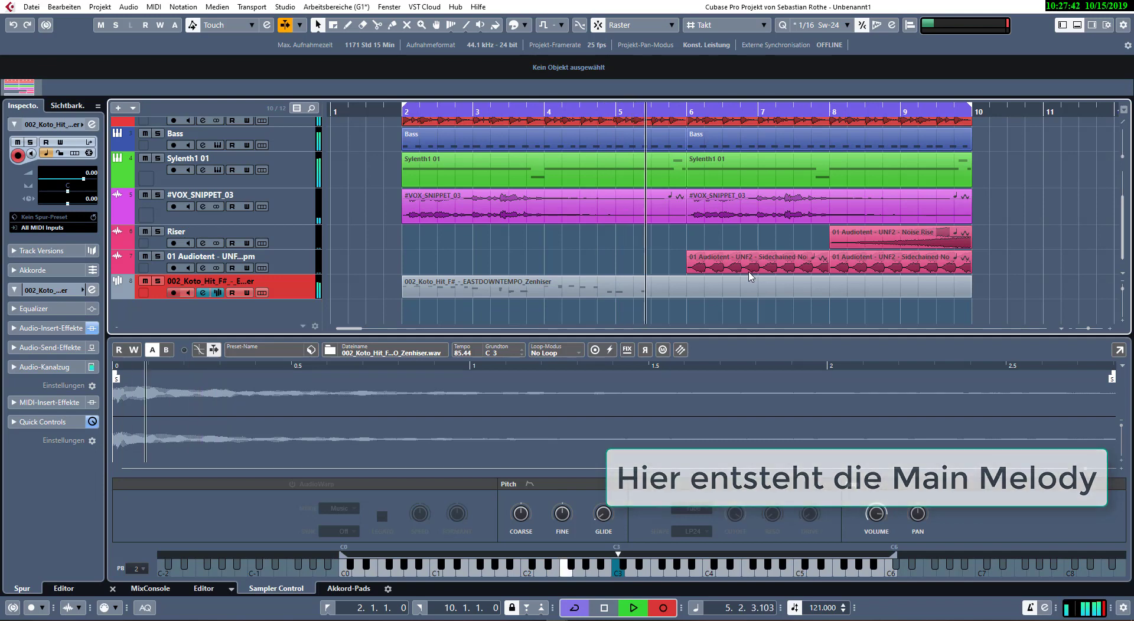
left_click(749, 275)
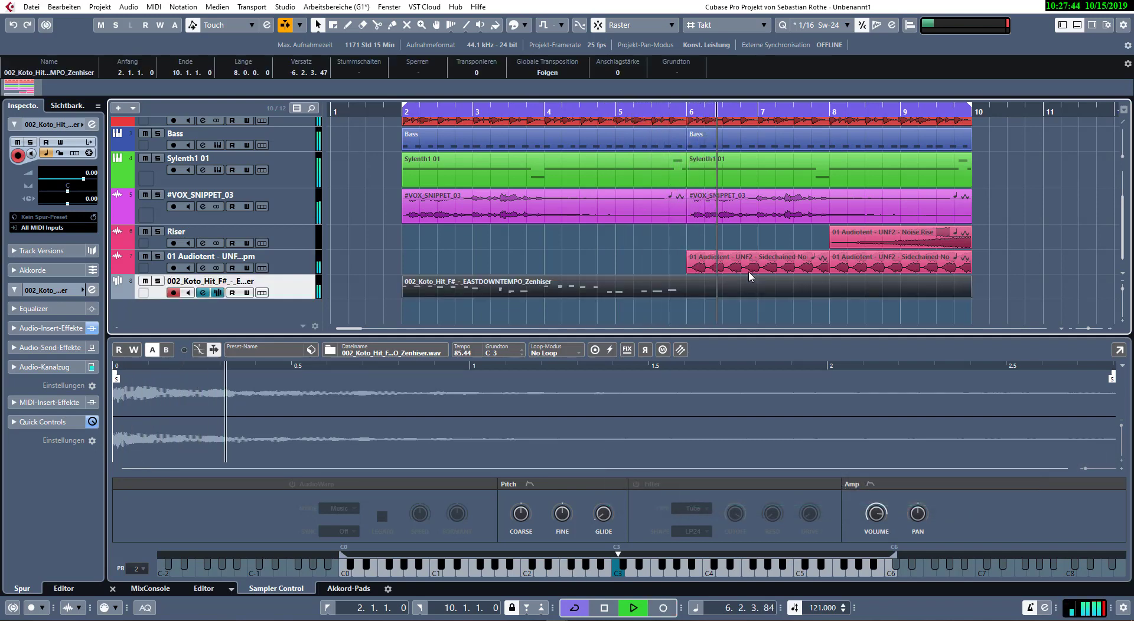
left_click(692, 285, "alt")
key("Delete")
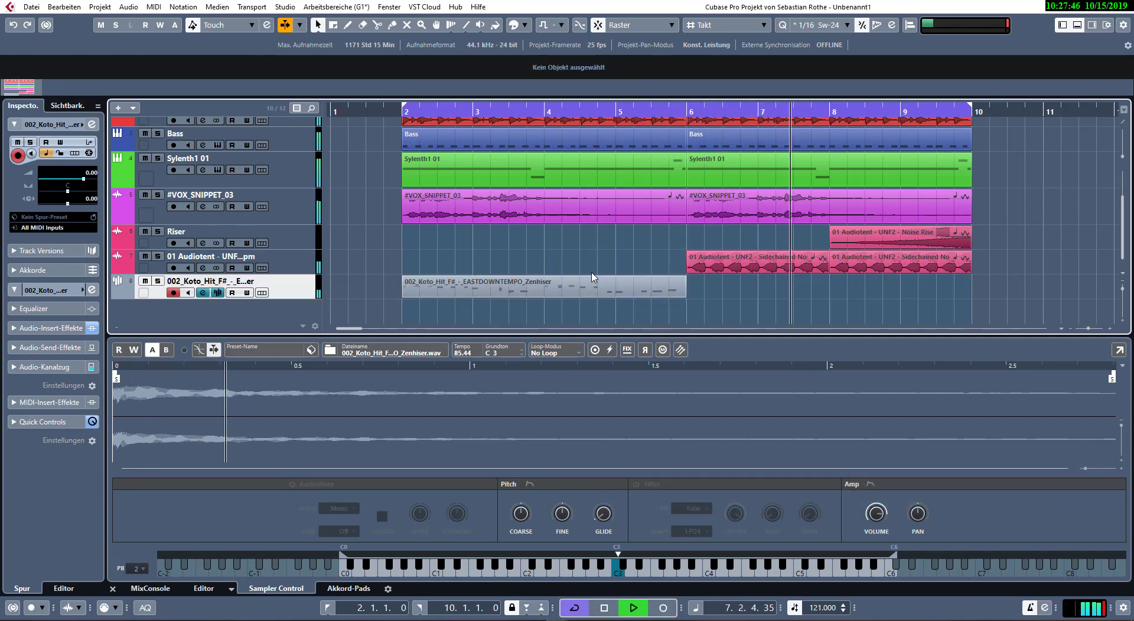
- Open the recorded Koto clip in the Key Editor to show its notes
double_click(608, 268)
left_click(590, 289)
left_click(621, 265)
key("Delete")
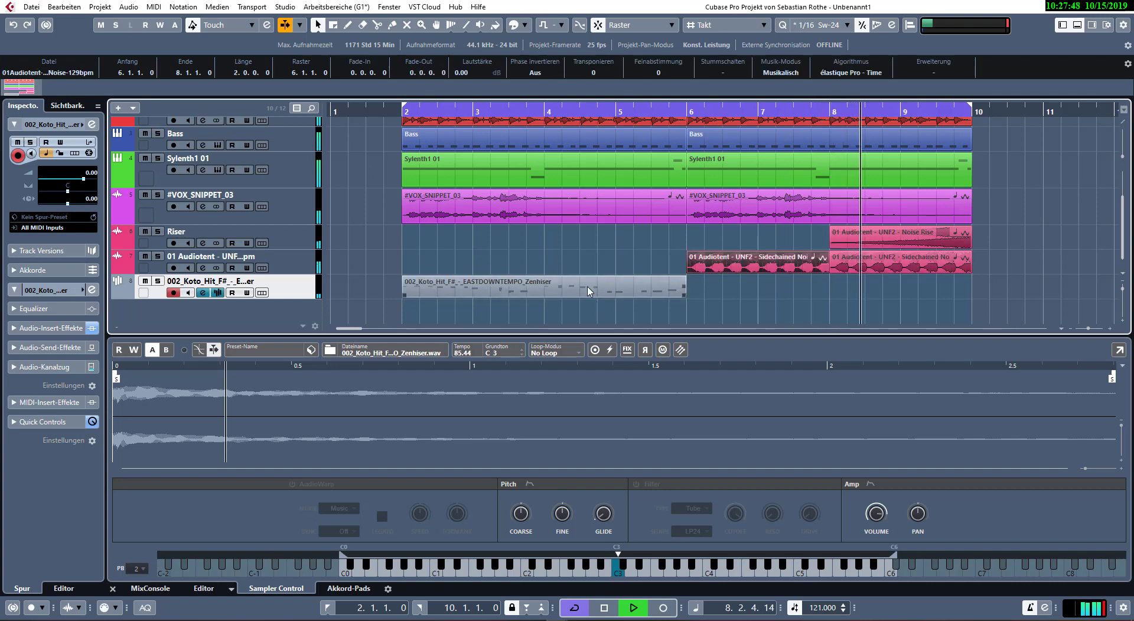
left_click(586, 288)
double_click(587, 285)
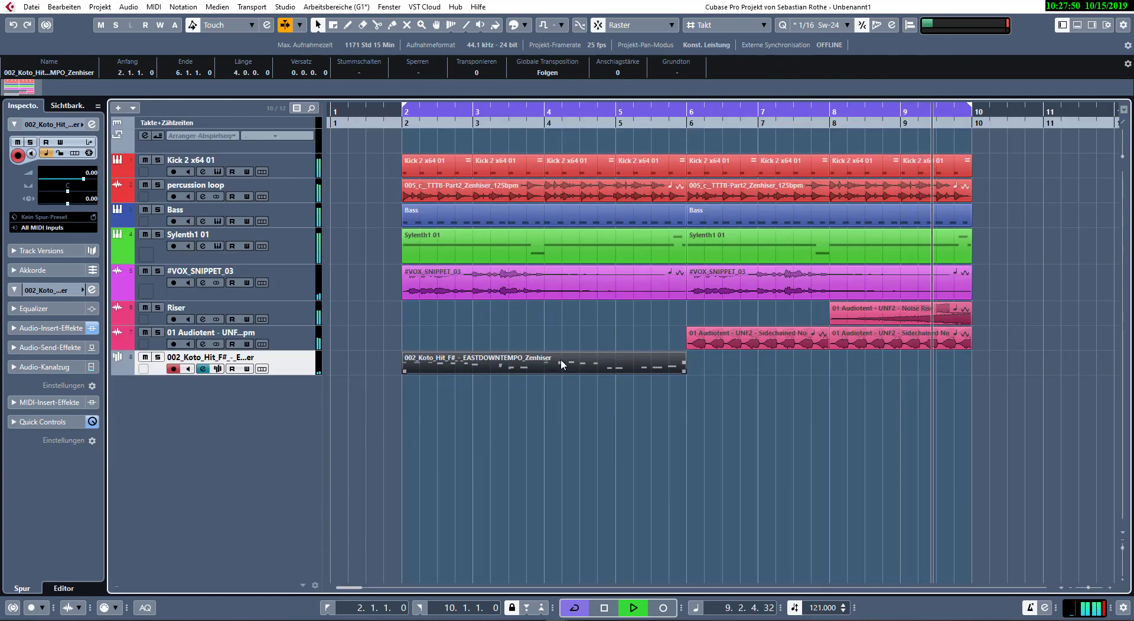
left_click_drag(565, 336, 568, 295)
left_click(577, 425)
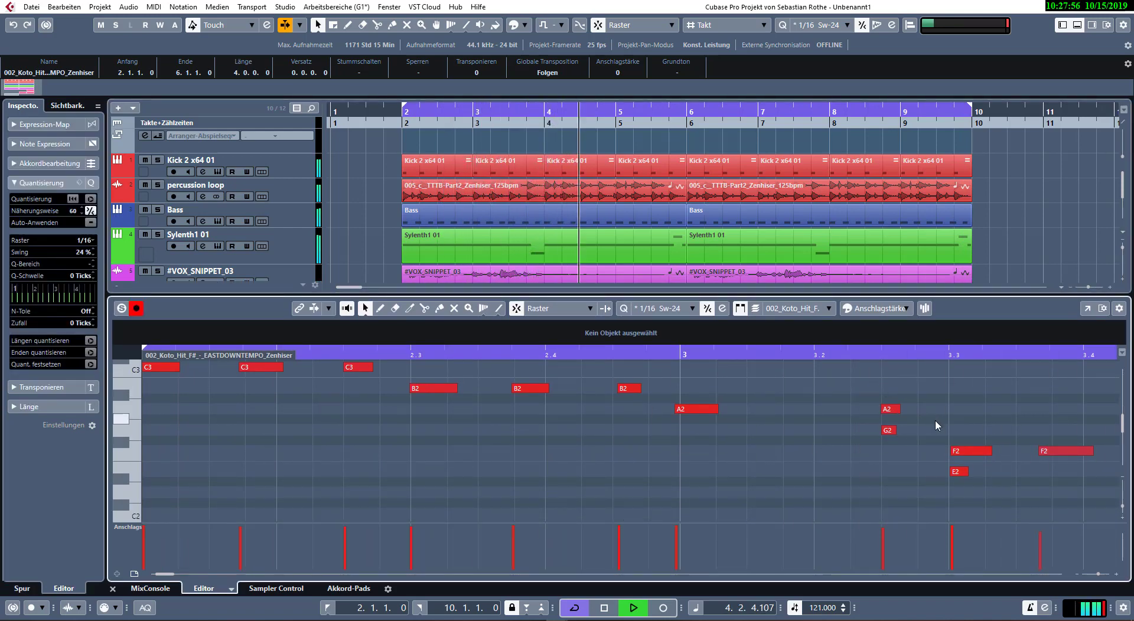
- Delete the stray A2 note above the G2 and the E2 note below the first F2 in bar 3
left_click(888, 431)
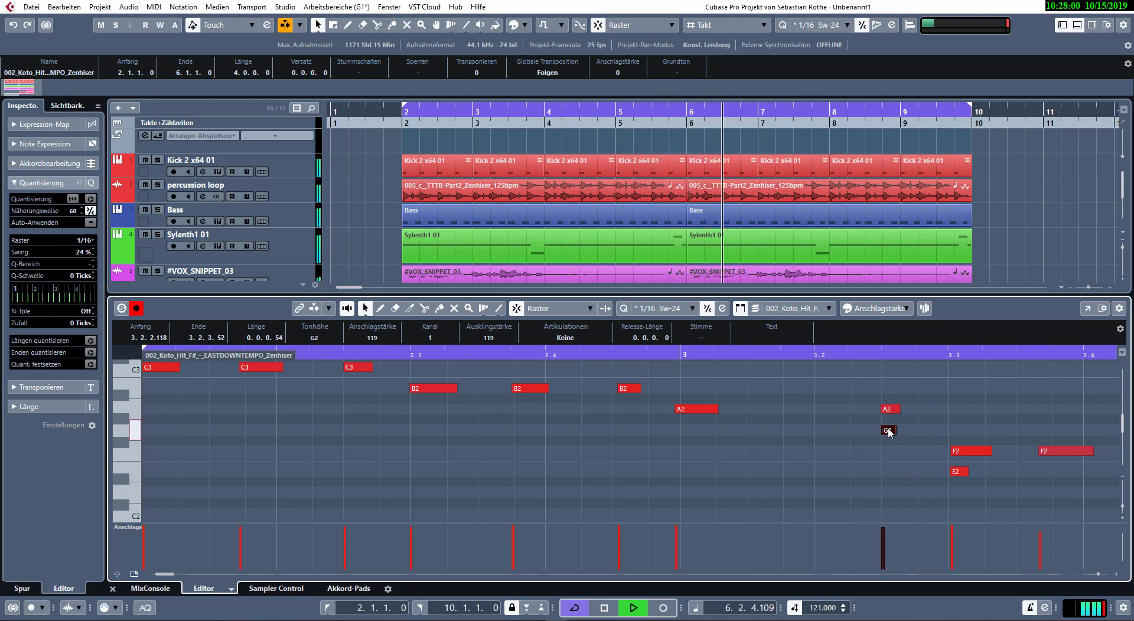
left_click(889, 409)
scroll(876, 406, "down", 3)
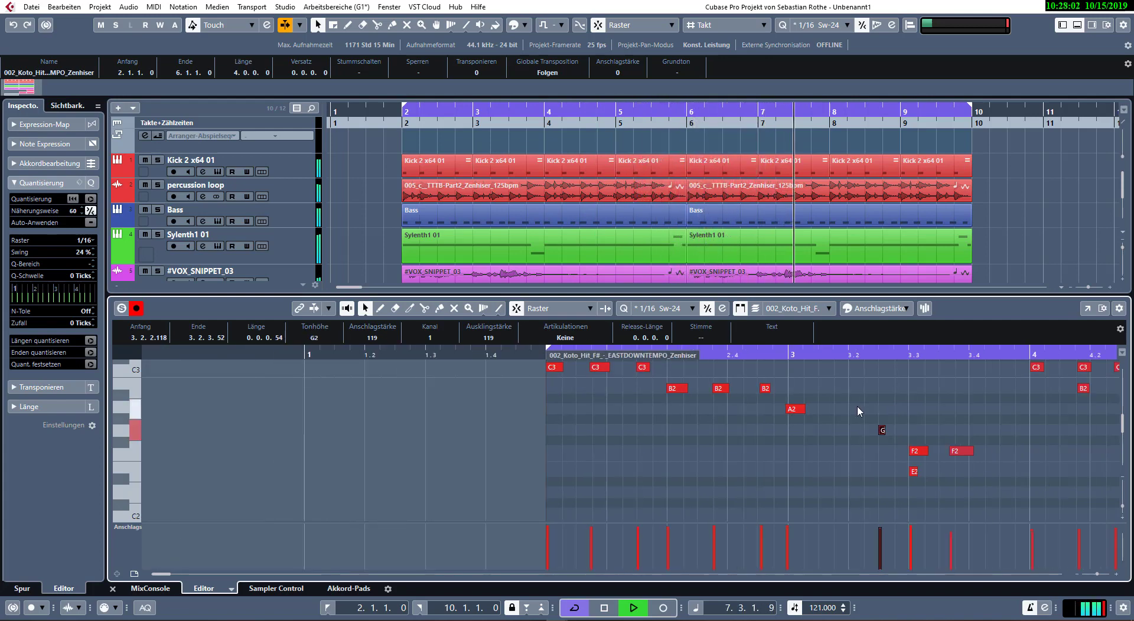
left_click_drag(804, 434, 456, 452)
scroll(456, 452, "down", 2)
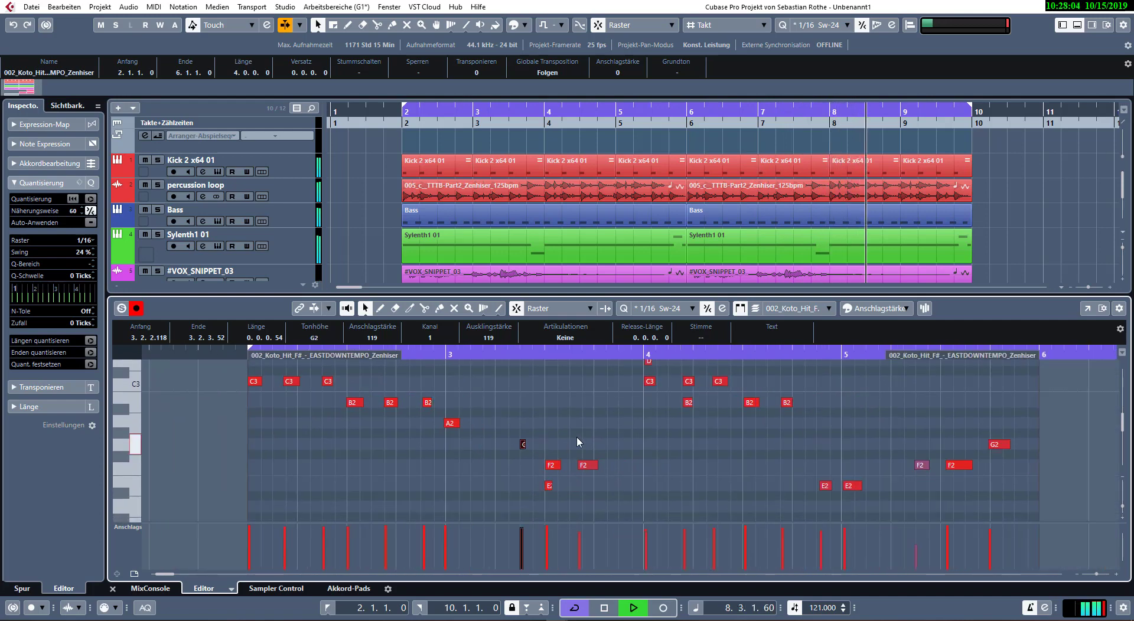
left_click_drag(576, 437, 567, 453)
left_click(538, 504)
key("Delete")
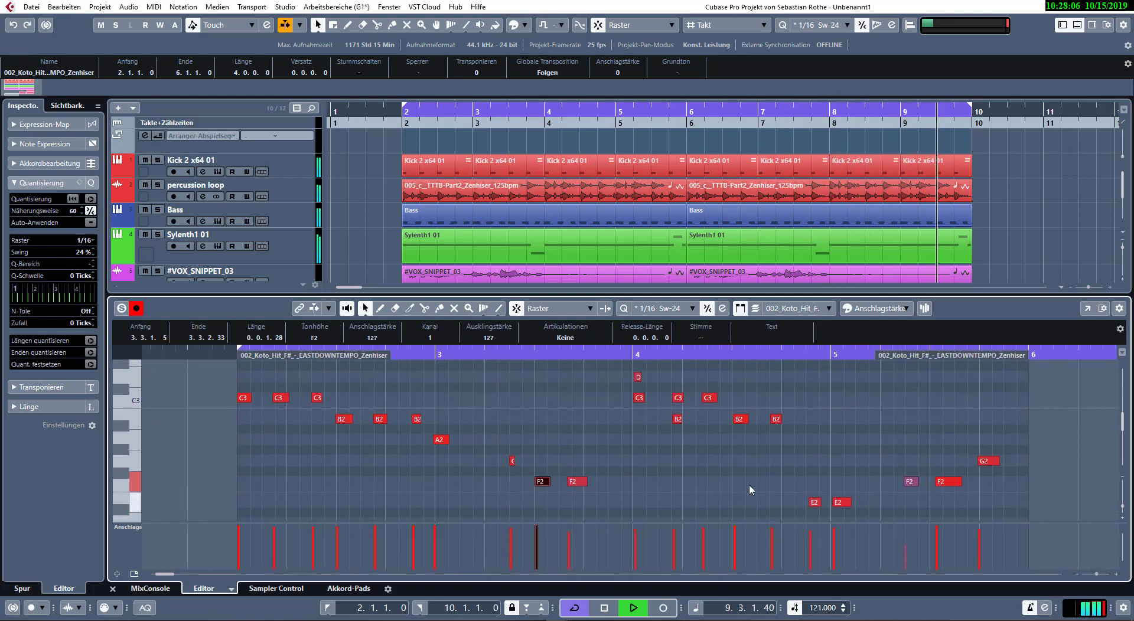
- Delete the D3 note at the start of bar 4 and the B2 note below that bar's second C3
left_click_drag(719, 444, 724, 470)
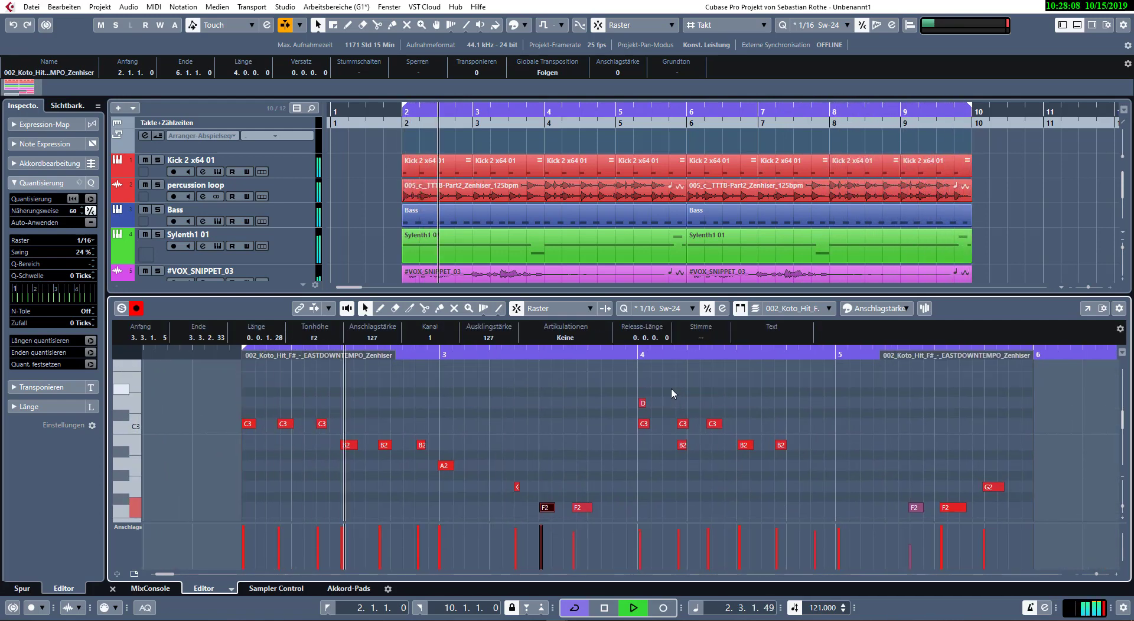
left_click_drag(670, 390, 610, 405)
key("Delete")
left_click(640, 484)
left_click(681, 445)
key("Delete")
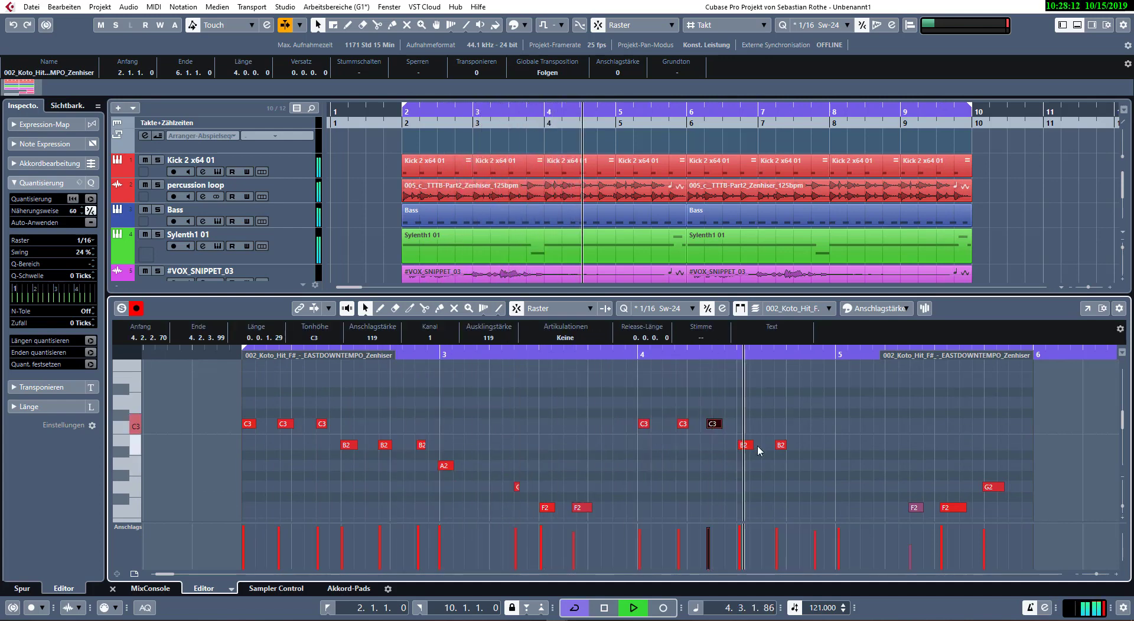
- Raise the velocity of the quiet first F2 note in bar 5
scroll(792, 468, "down", 3)
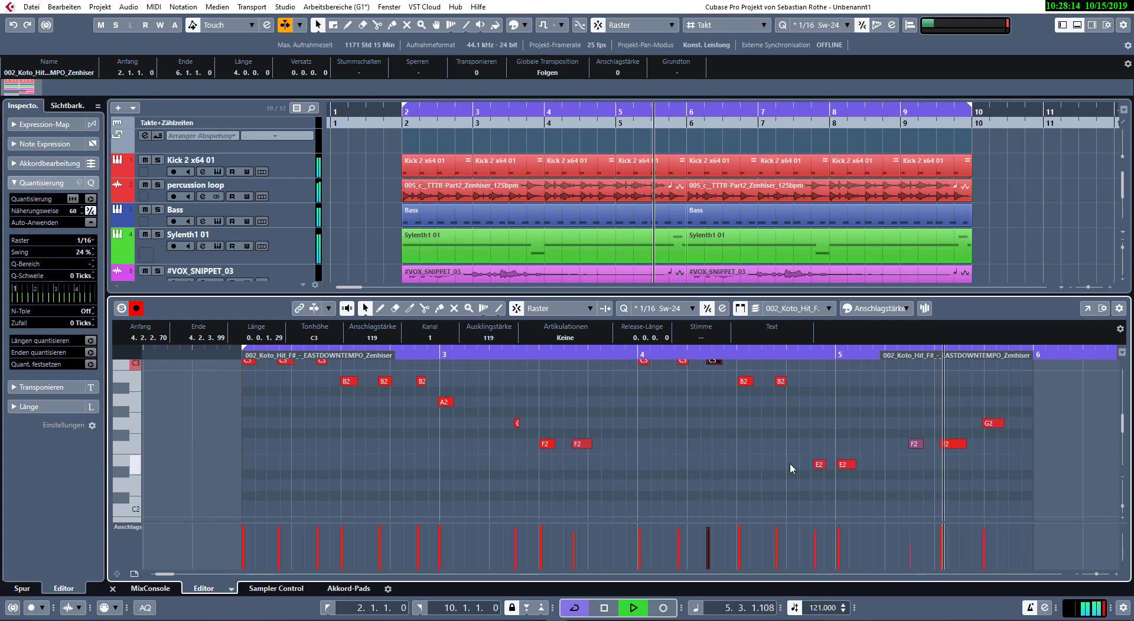
left_click(912, 531)
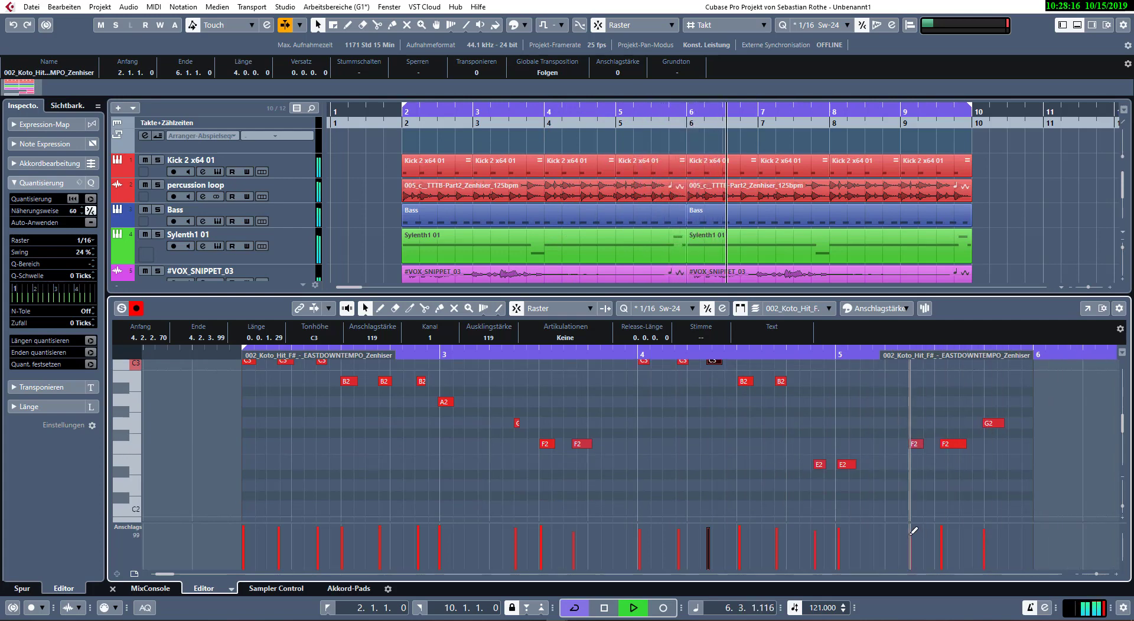
- Select all notes in the Koto part and quantize them to the 1/16 grid with 24% swing
left_click_drag(559, 418, 542, 436)
left_click_drag(501, 406, 526, 441)
key("ctrl+a")
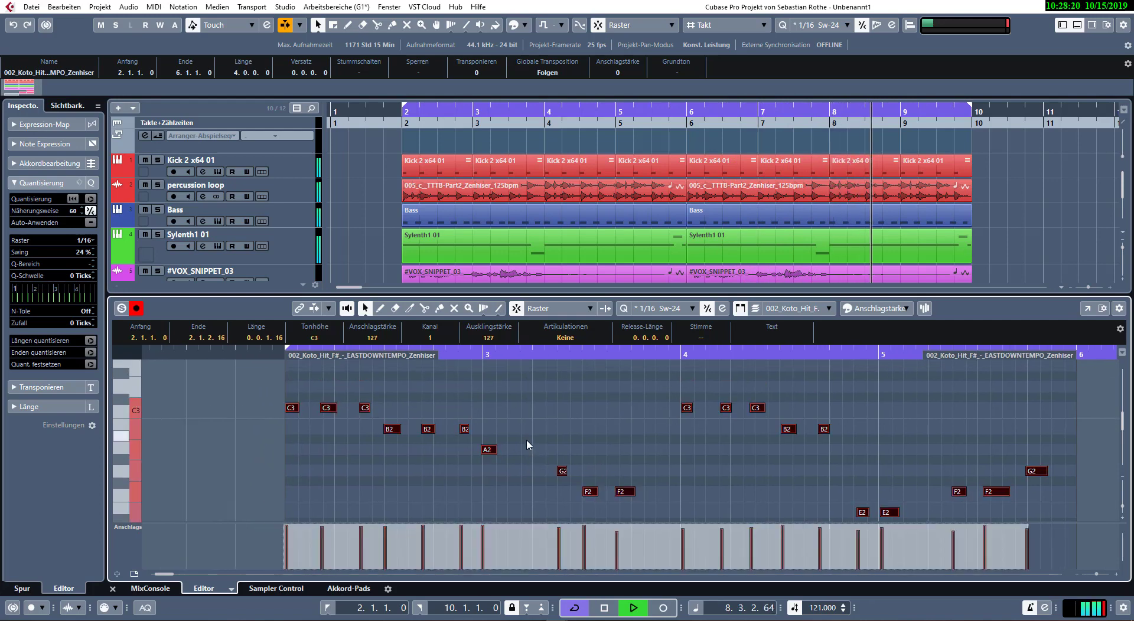
left_click(563, 435)
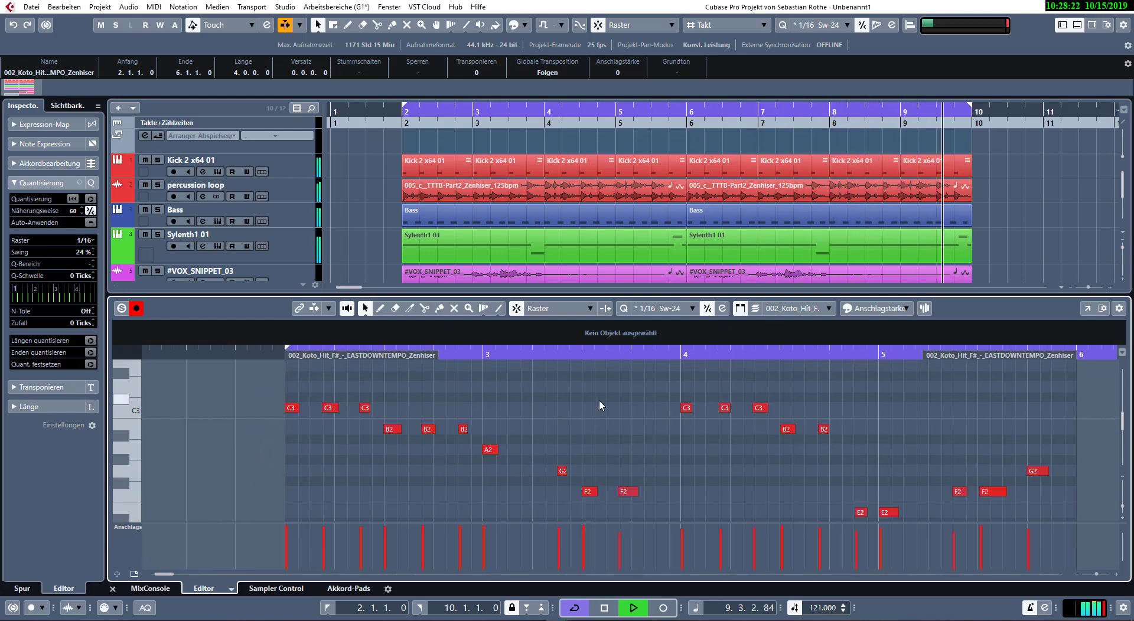
- Repeat the Koto part as a shared copy directly after the original, from bar 6 to bar 10
scroll(657, 252, "down", 3)
left_click(656, 253)
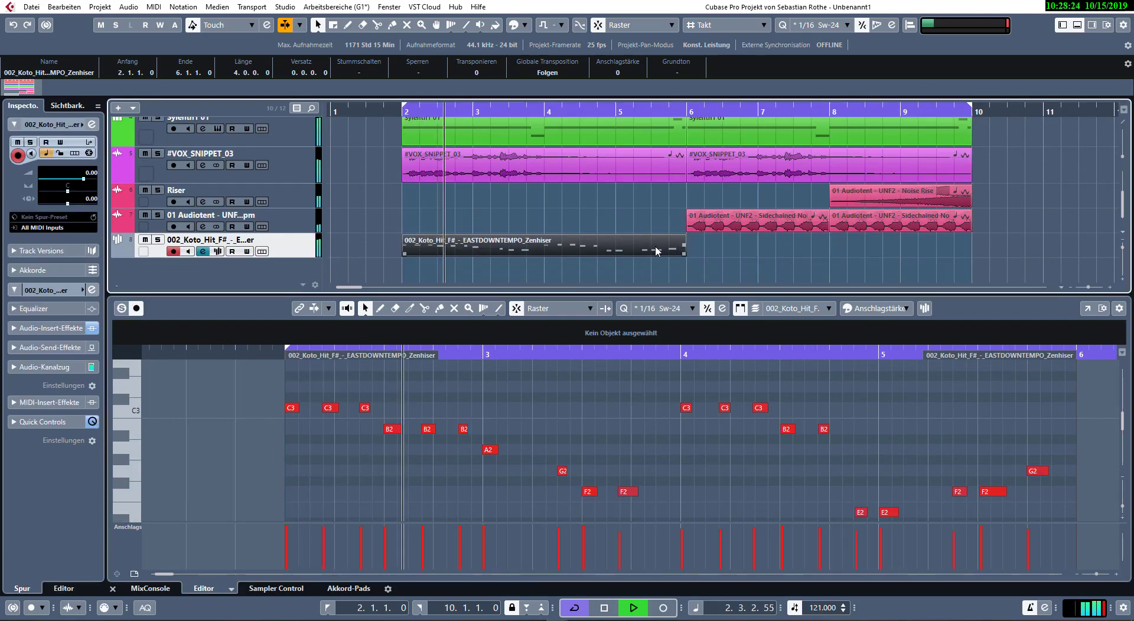
left_click_drag(684, 245, 700, 262)
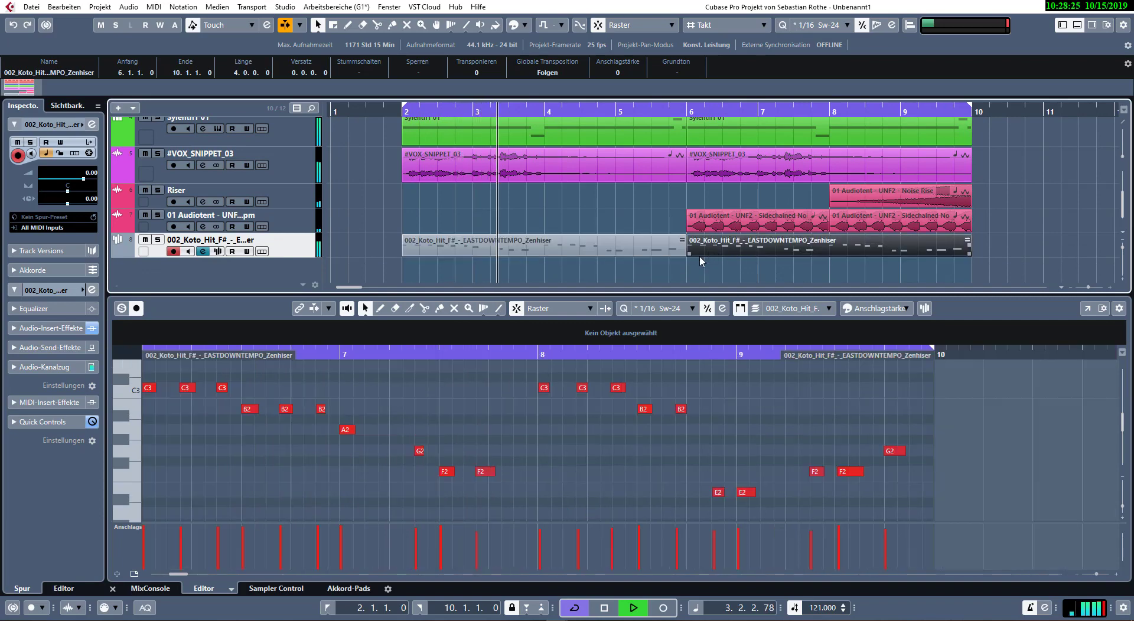
- Raise the short E2 note just before bar 5 in the first Koto part to G2
left_click(578, 243)
left_click(509, 434)
scroll(527, 488, "down", 3)
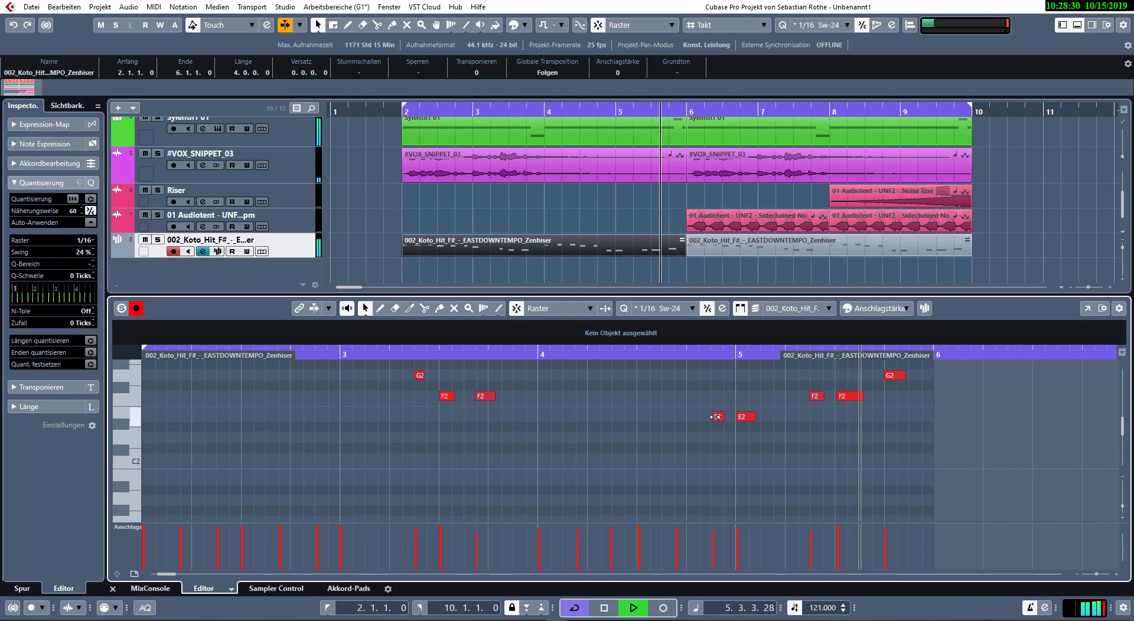
left_click_drag(717, 416, 716, 381)
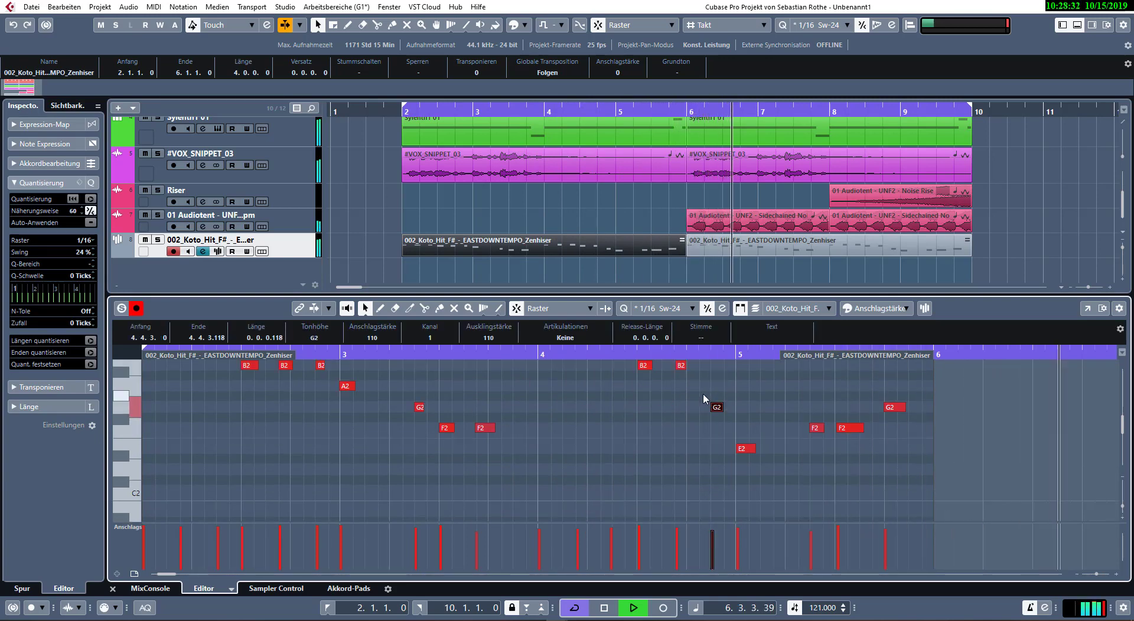
- Shrink the velocity lane and enlarge the note editor to give the piano roll more height
scroll(703, 392, "up", 3)
left_click_drag(489, 521, 492, 542)
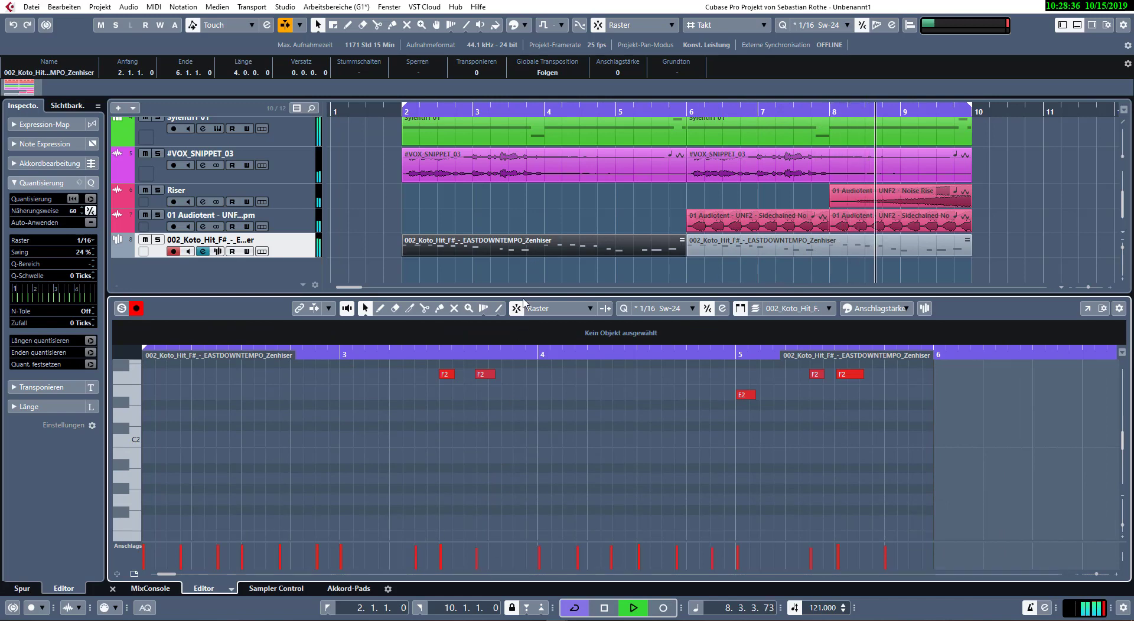
left_click_drag(525, 295, 527, 251)
scroll(542, 173, "down", 2)
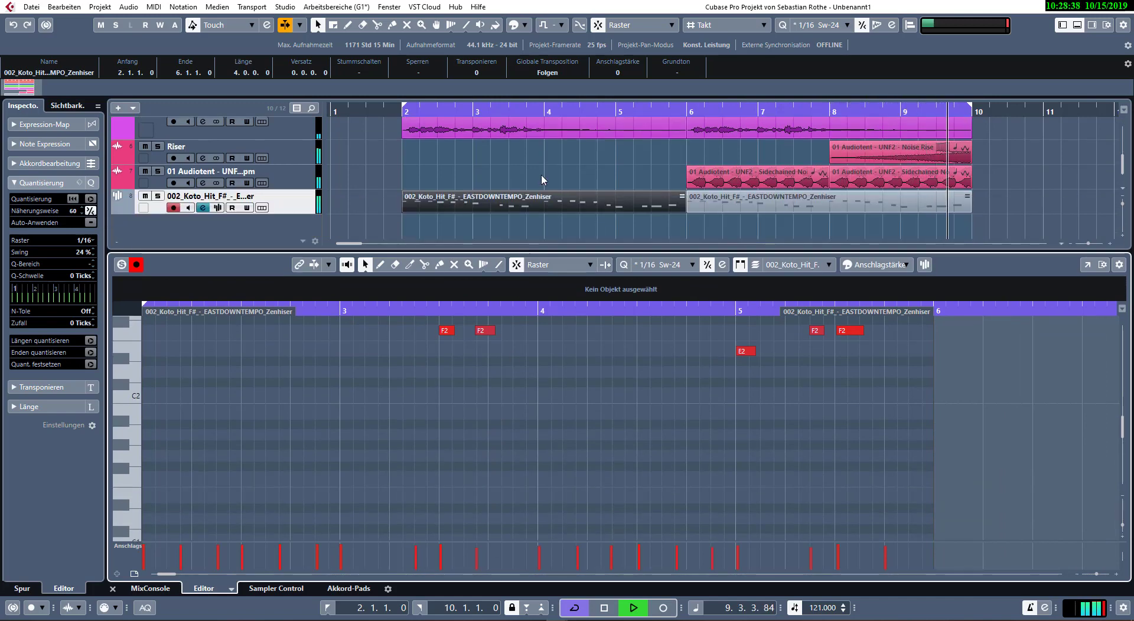
scroll(515, 391, "up", 3)
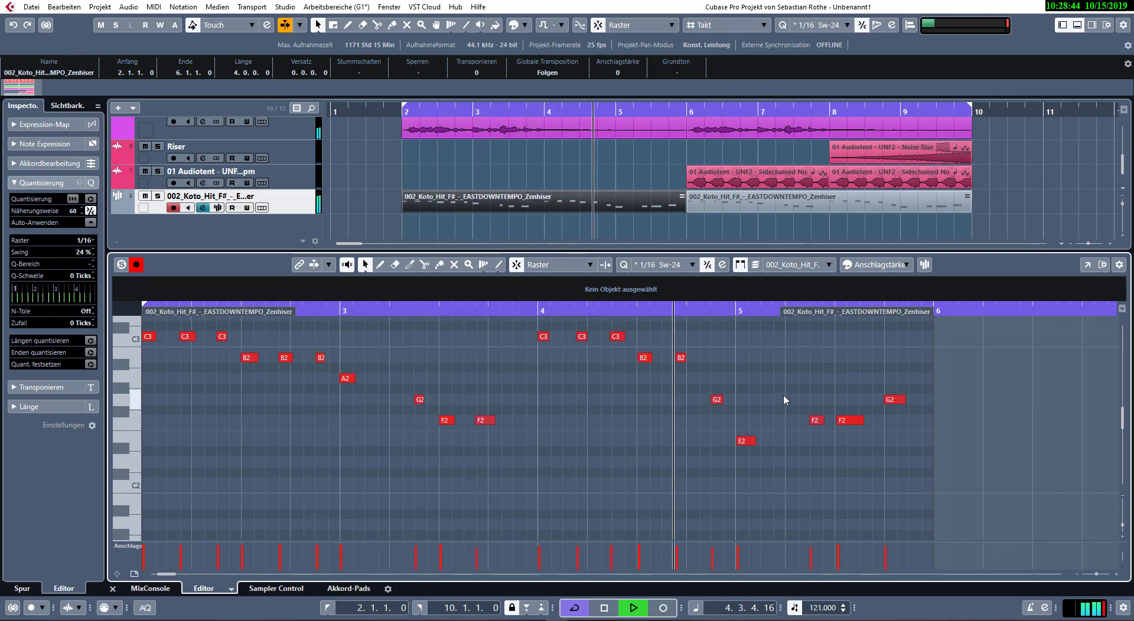
- Add an E2 note just before bar 4 and a D3 note at position 4.4.1 in the Koto part
left_click(706, 323)
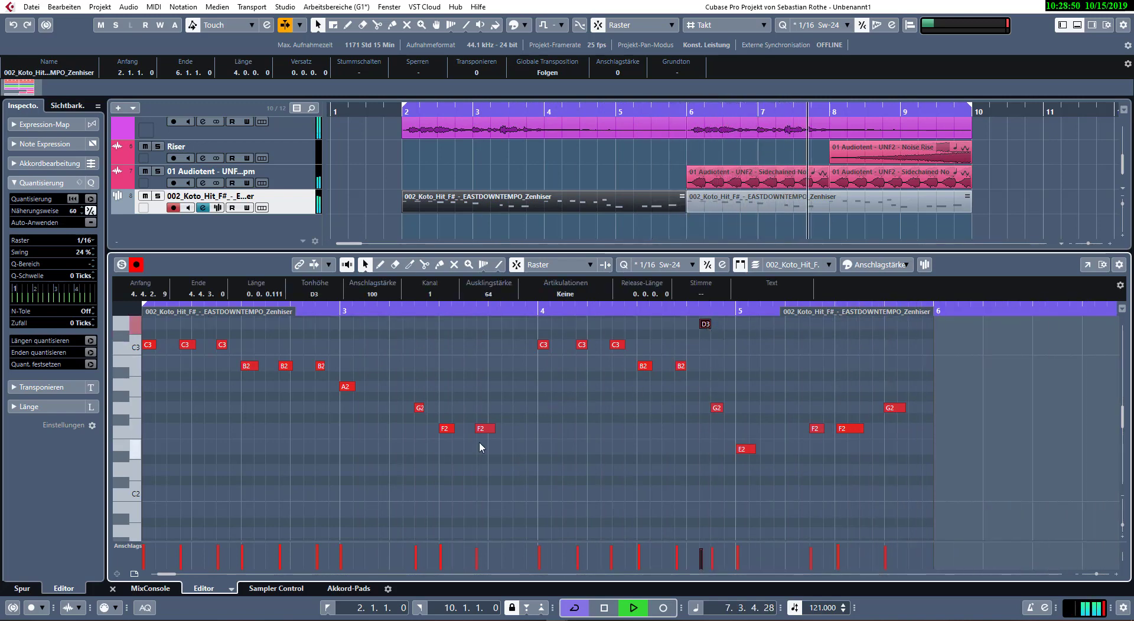
left_click(527, 448)
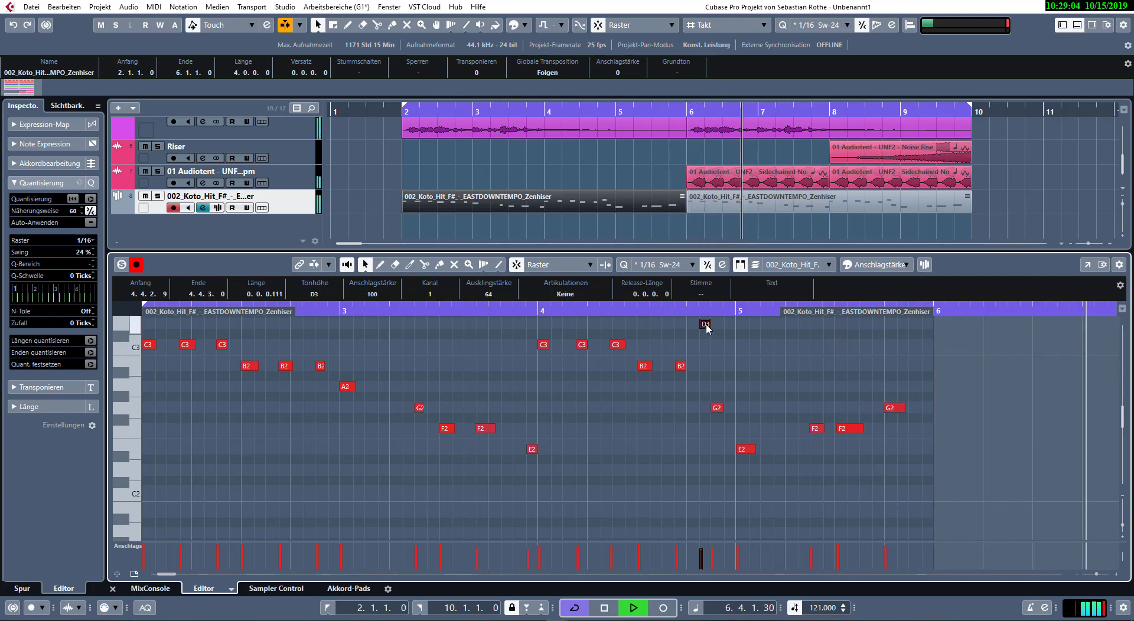
left_click_drag(707, 326, 694, 408)
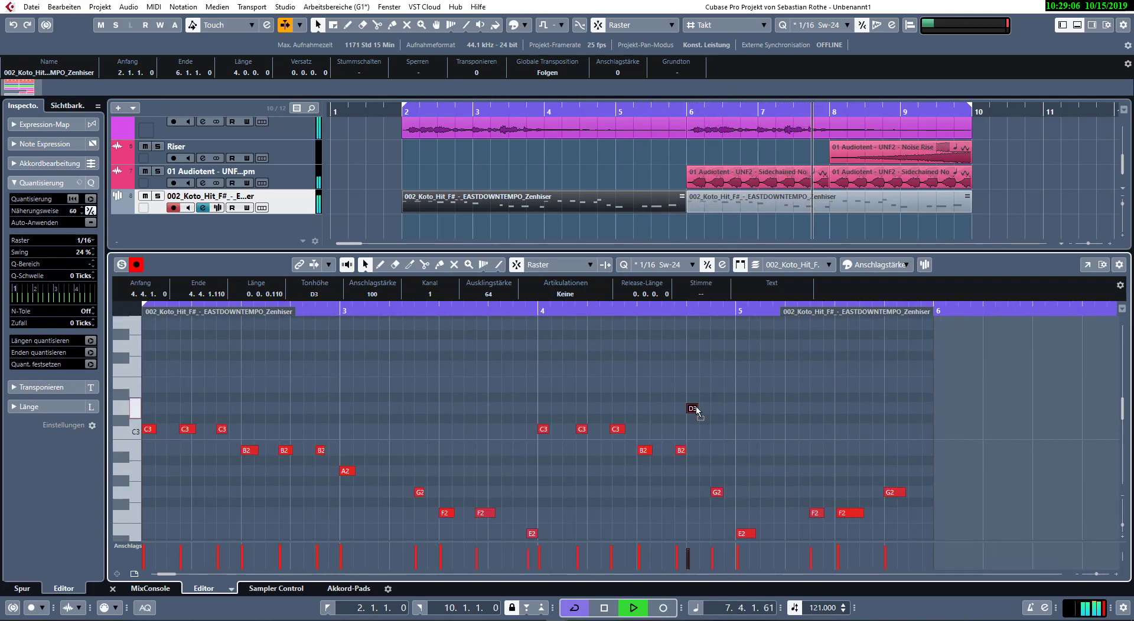
- Add B2, C3 and D3 notes across bar 5 of the Koto part and delete that B2 again
double_click(795, 449)
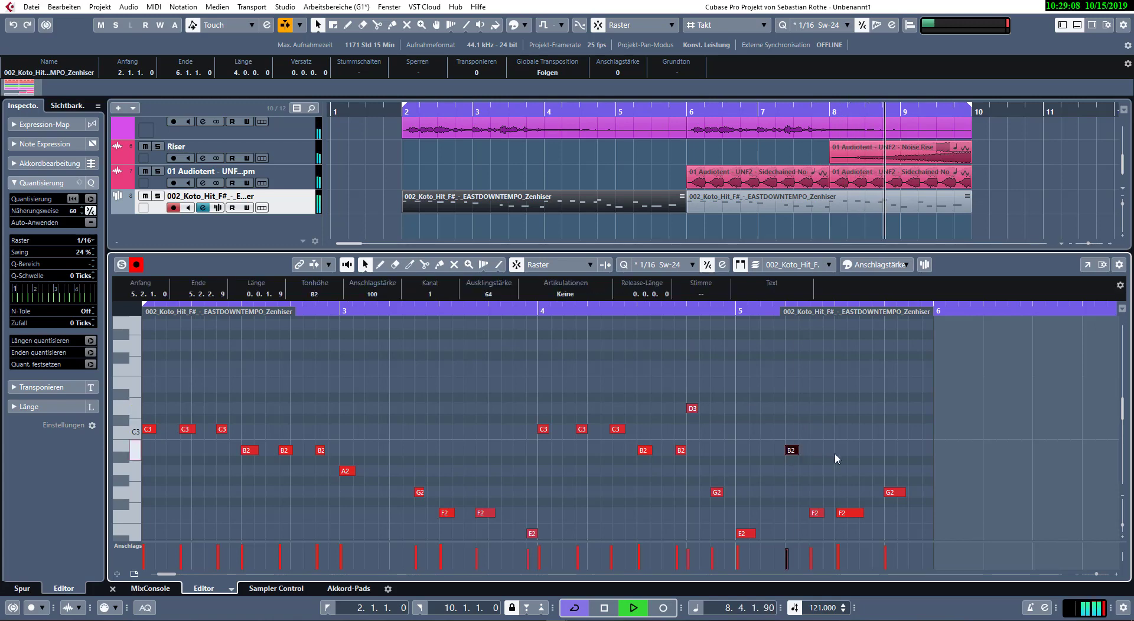
scroll(834, 452, "down", 1)
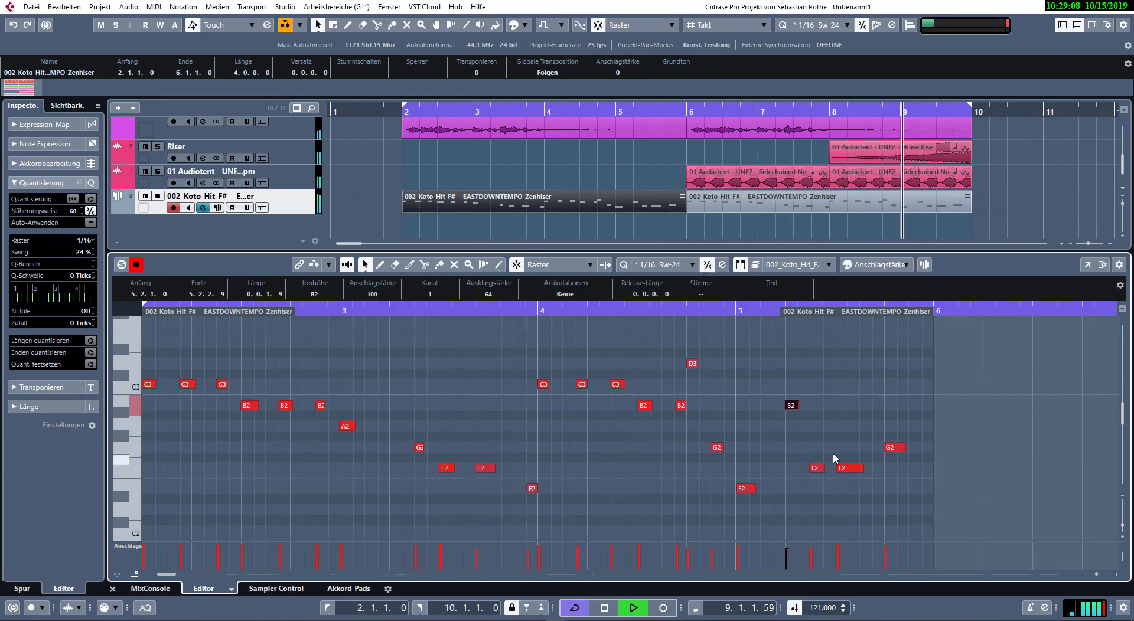
double_click(878, 384)
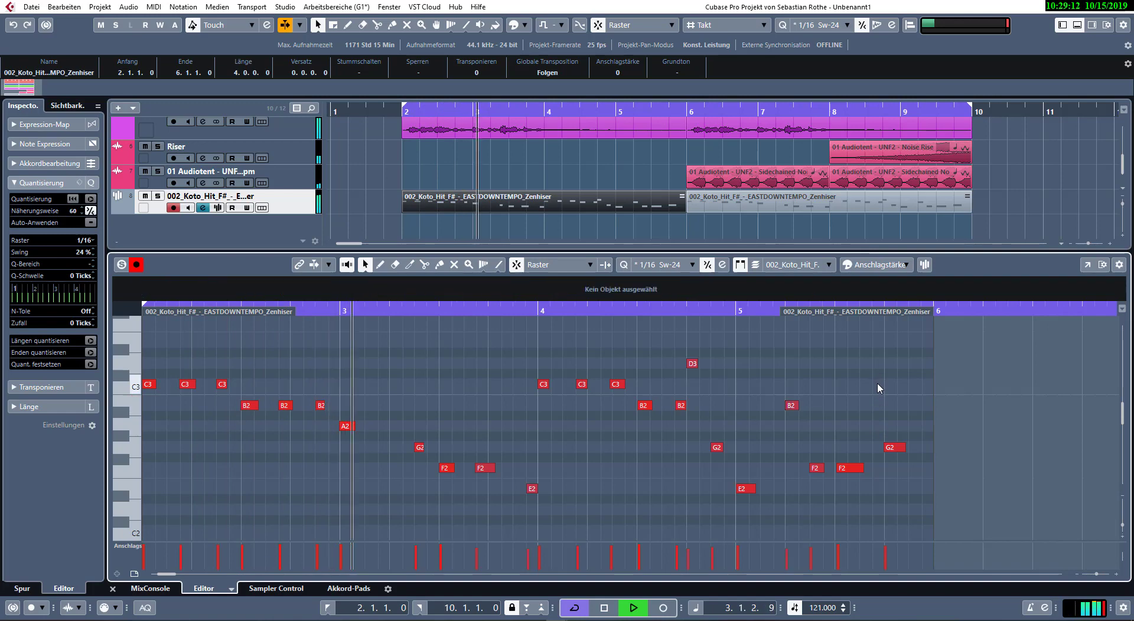
double_click(928, 364)
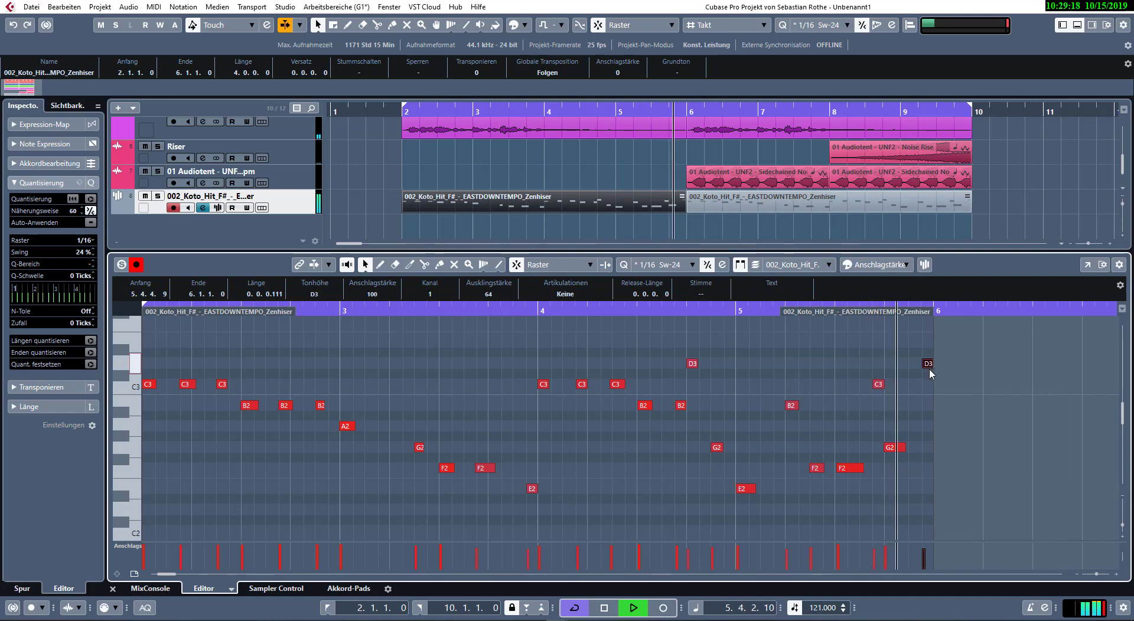
double_click(790, 405)
left_click(828, 413)
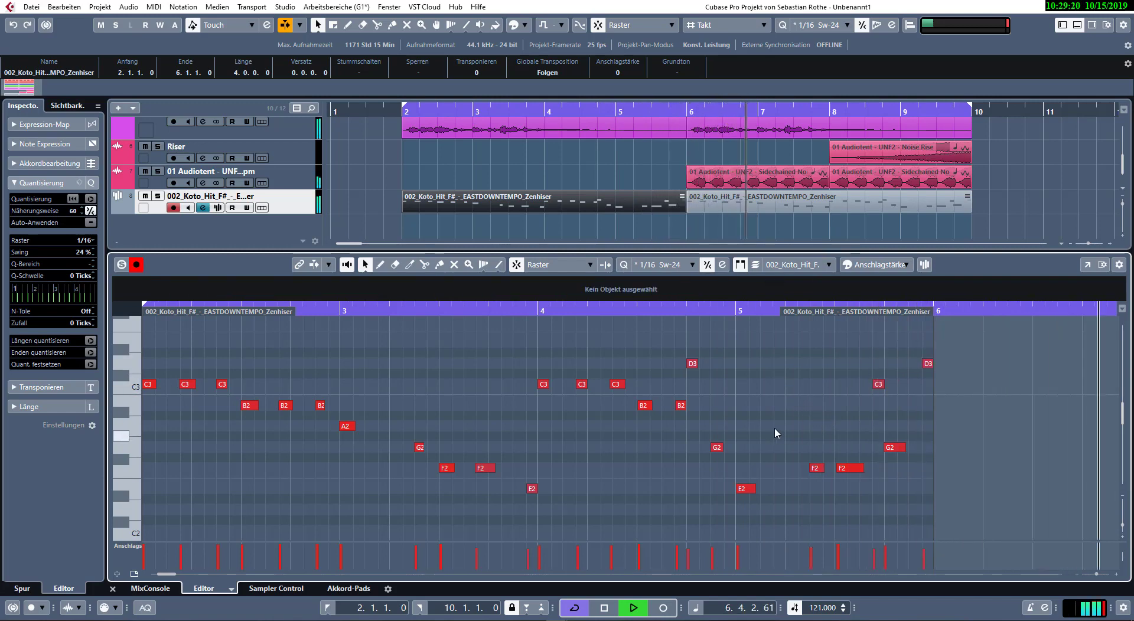
- Color the Koto sampler track and its parts light blue
left_click(645, 231)
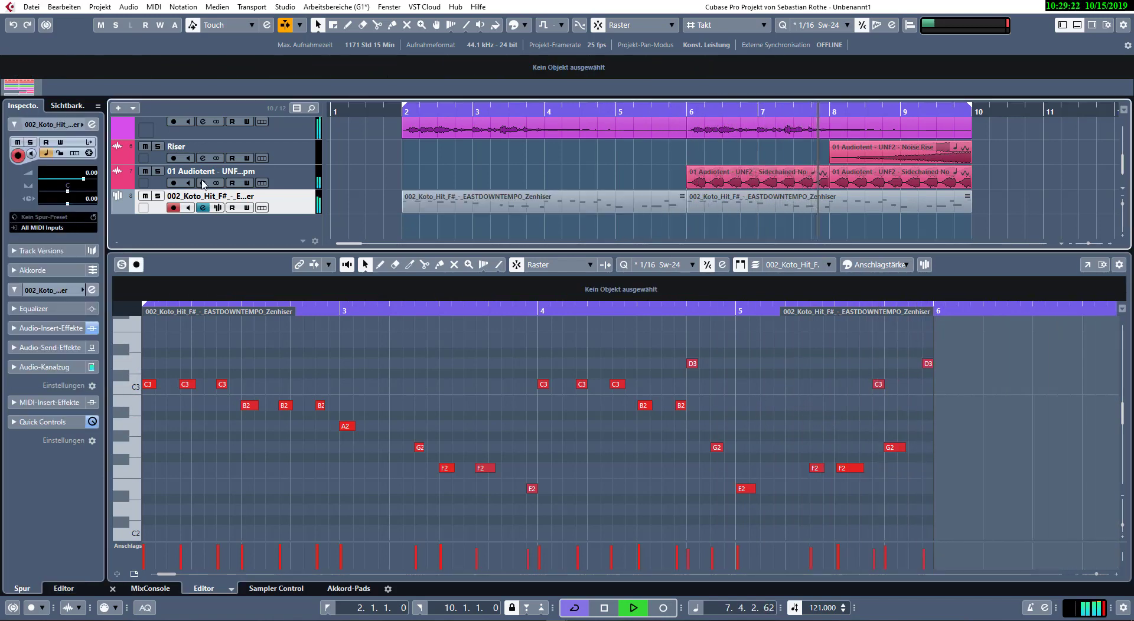
left_click(525, 24)
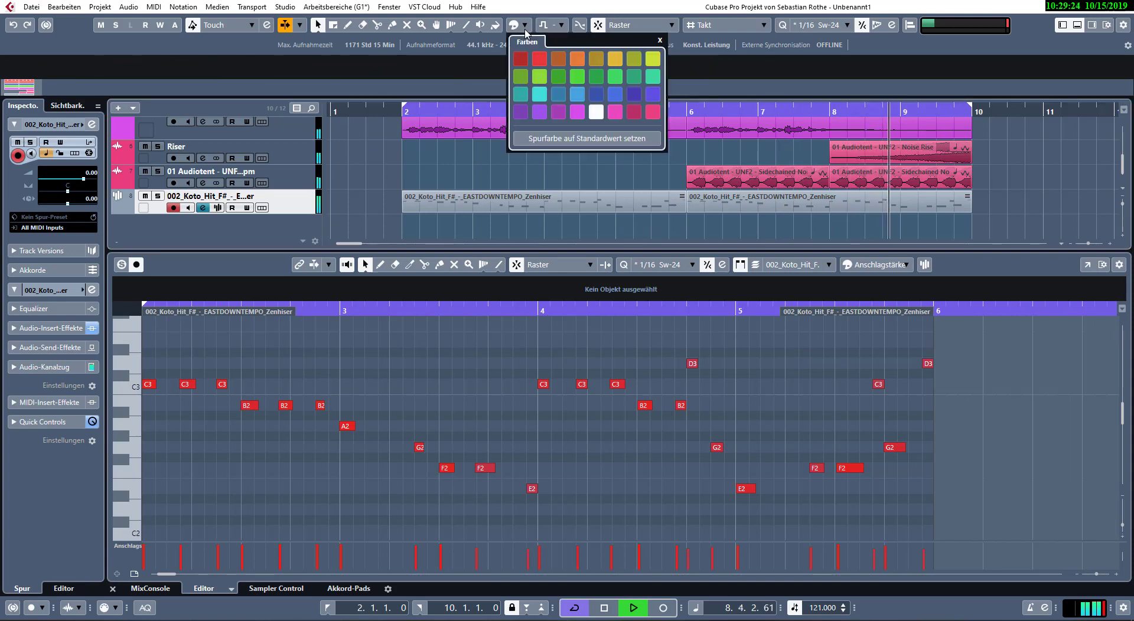
left_click(577, 94)
left_click(644, 221)
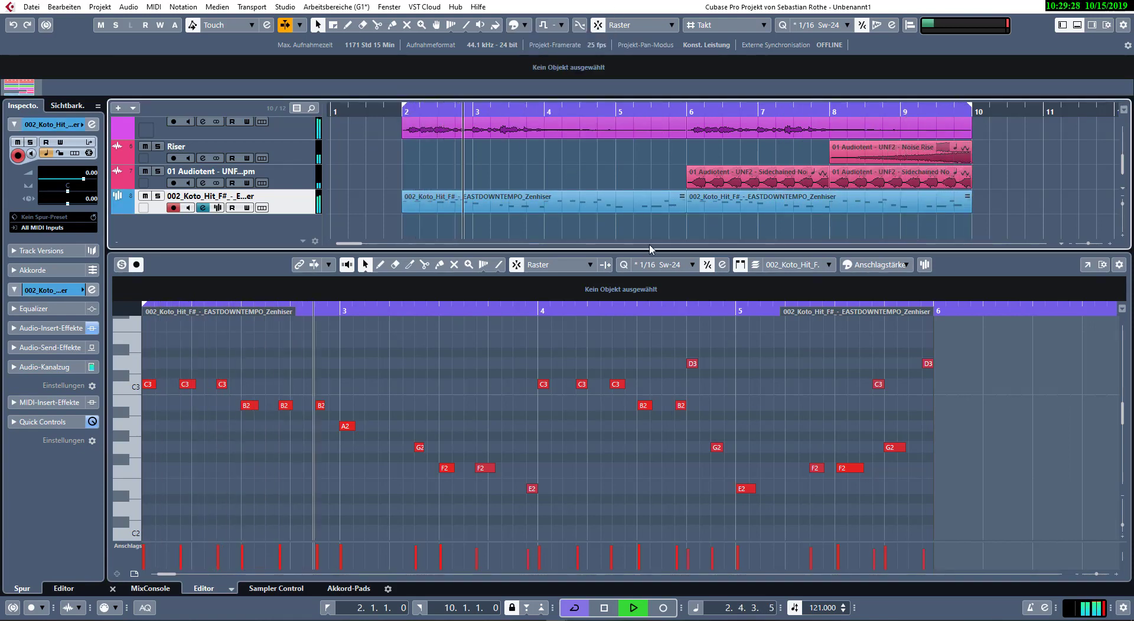
- Increase the Koto track's height and close the note editor
key("alt+Down")
key("alt+Down")
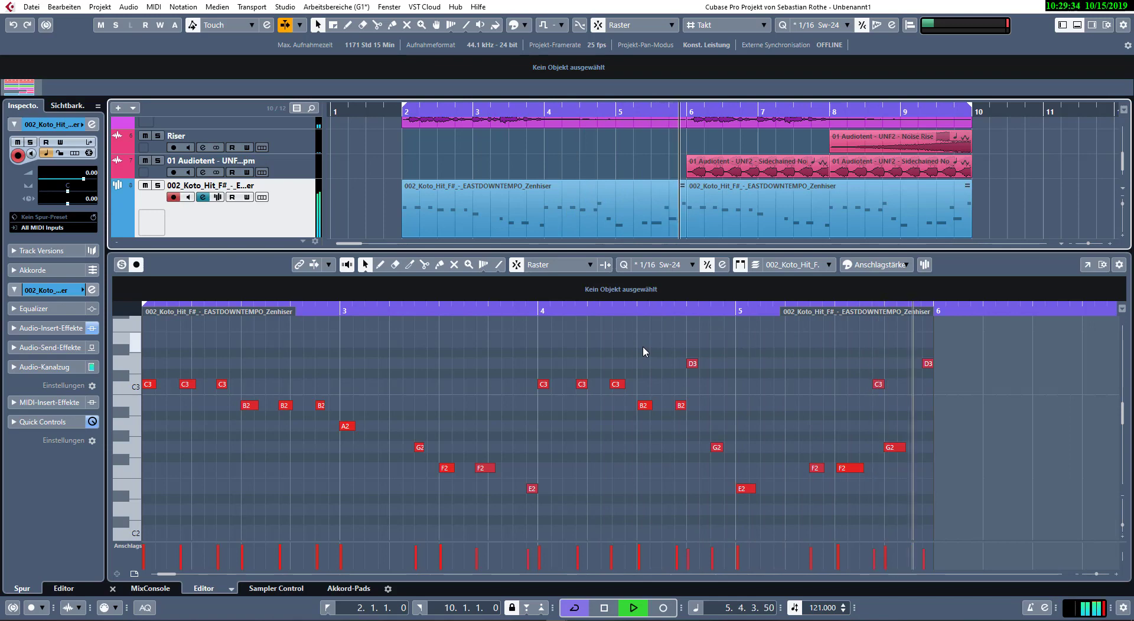
left_click(784, 378)
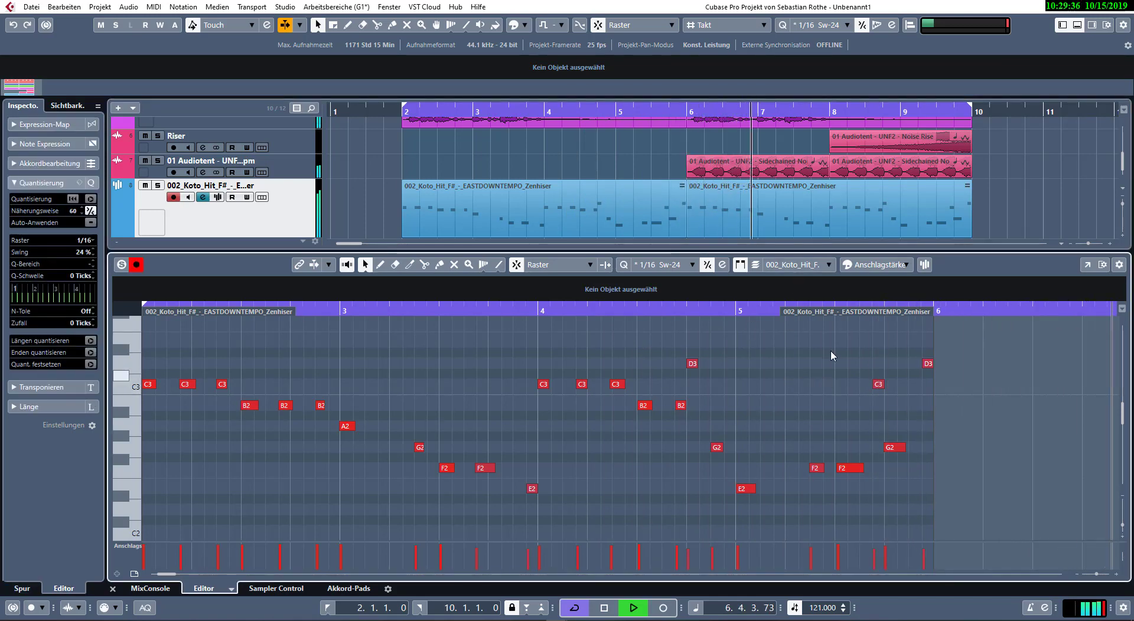
key("Return")
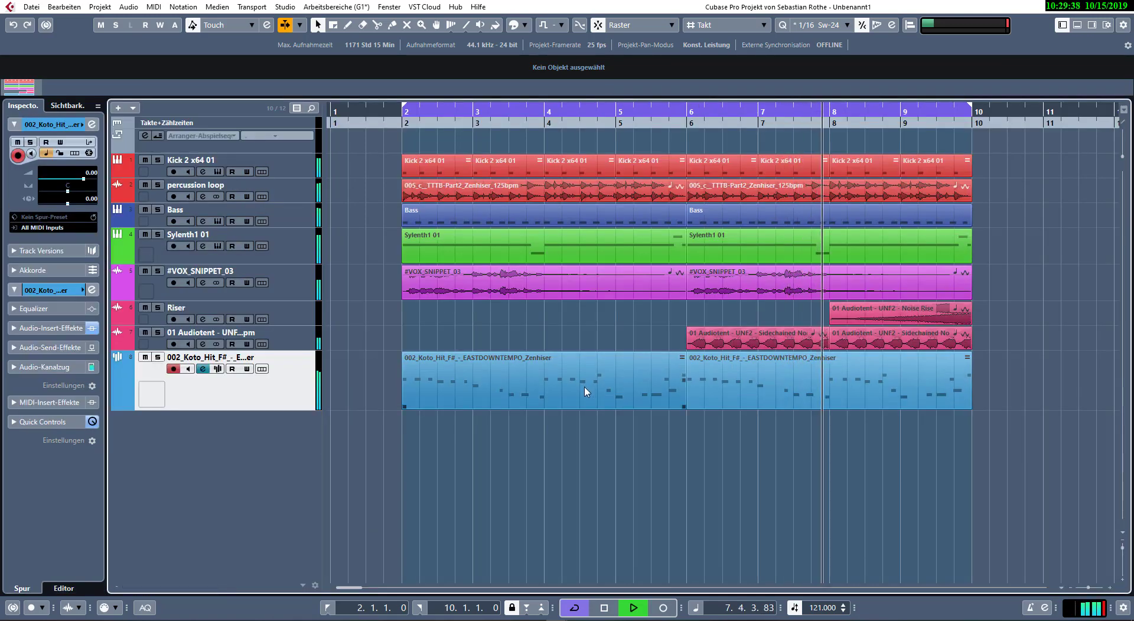
- Stop the playback and restart it from the beginning of the loop to listen to the arrangement
left_click(676, 357)
key("space")
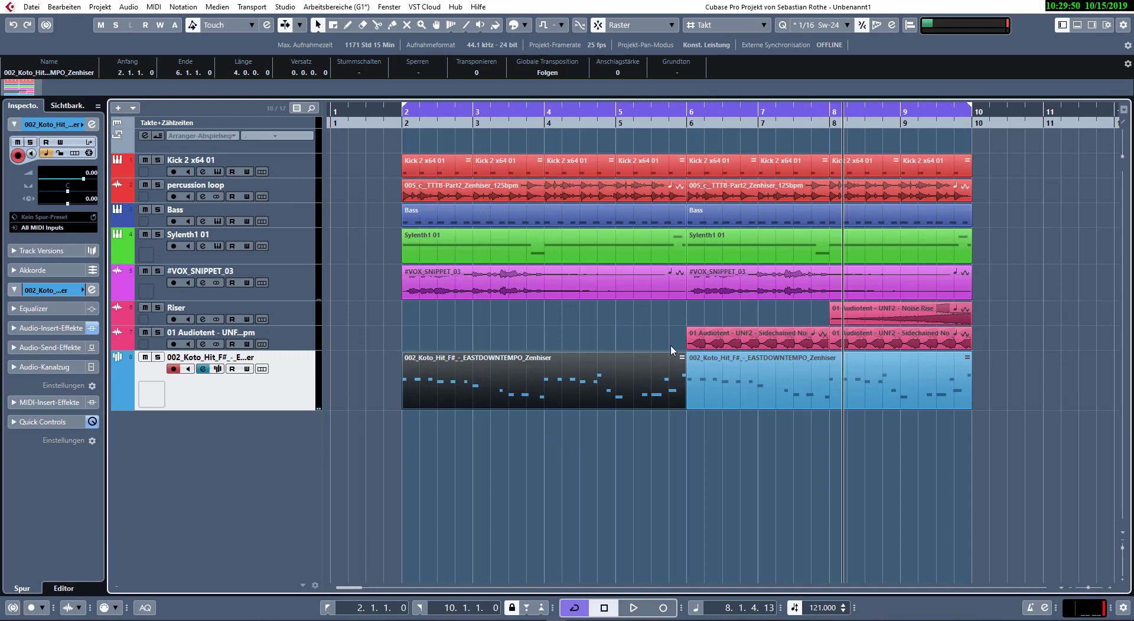
key("space")
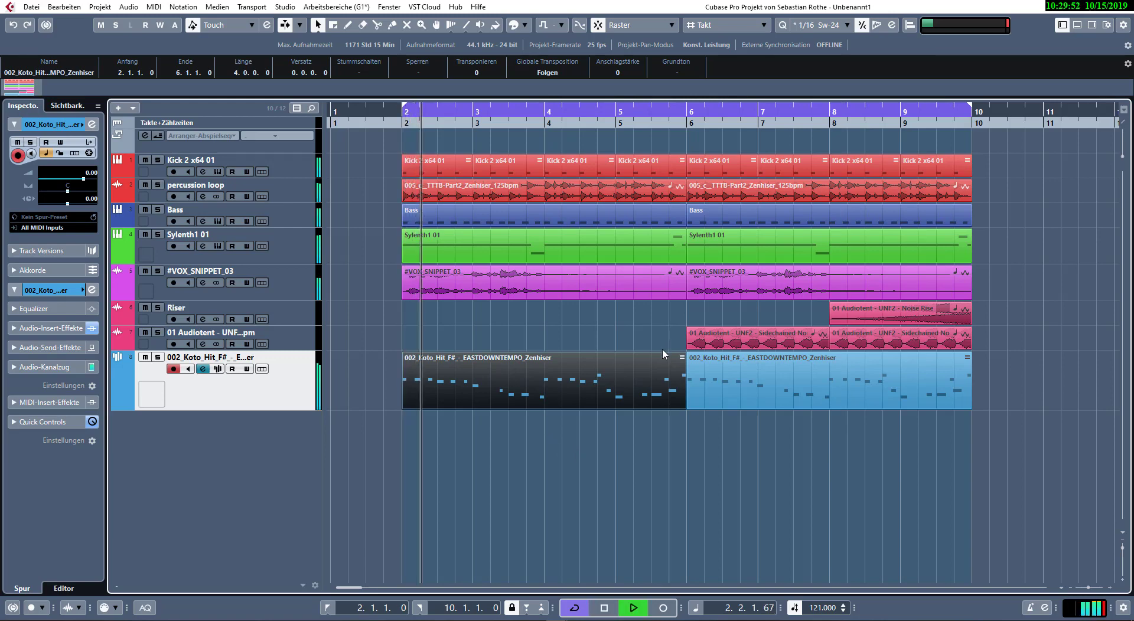
- Add a Maschine 2 instrument track below the Kick 2 track and move its plug-in window clear of the tracks
left_click(304, 164)
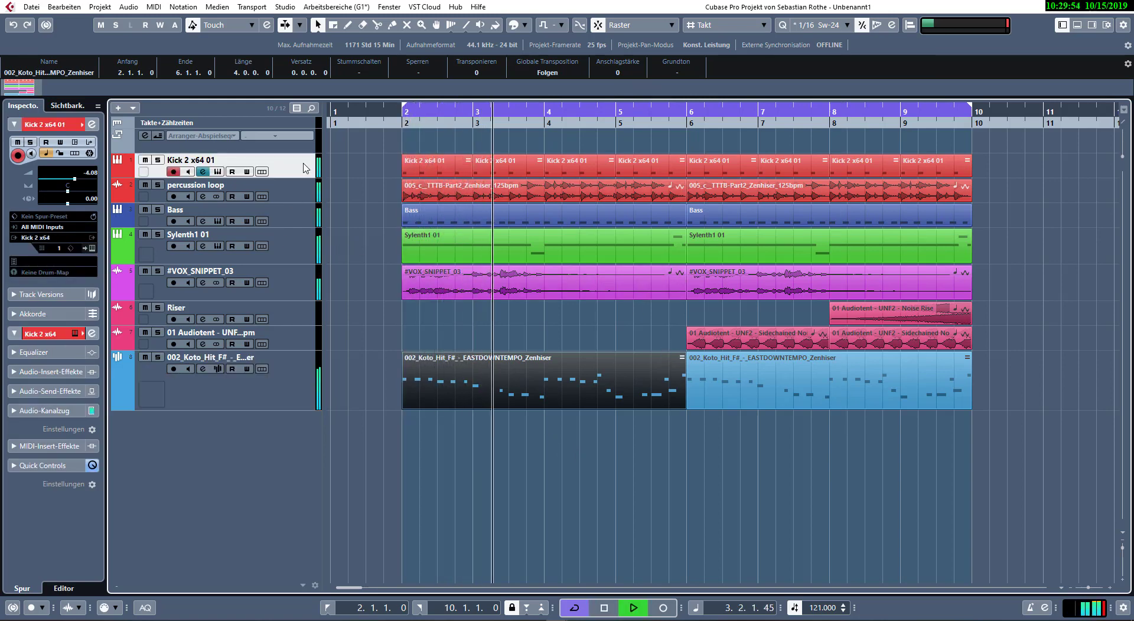
key("t")
left_click(596, 306)
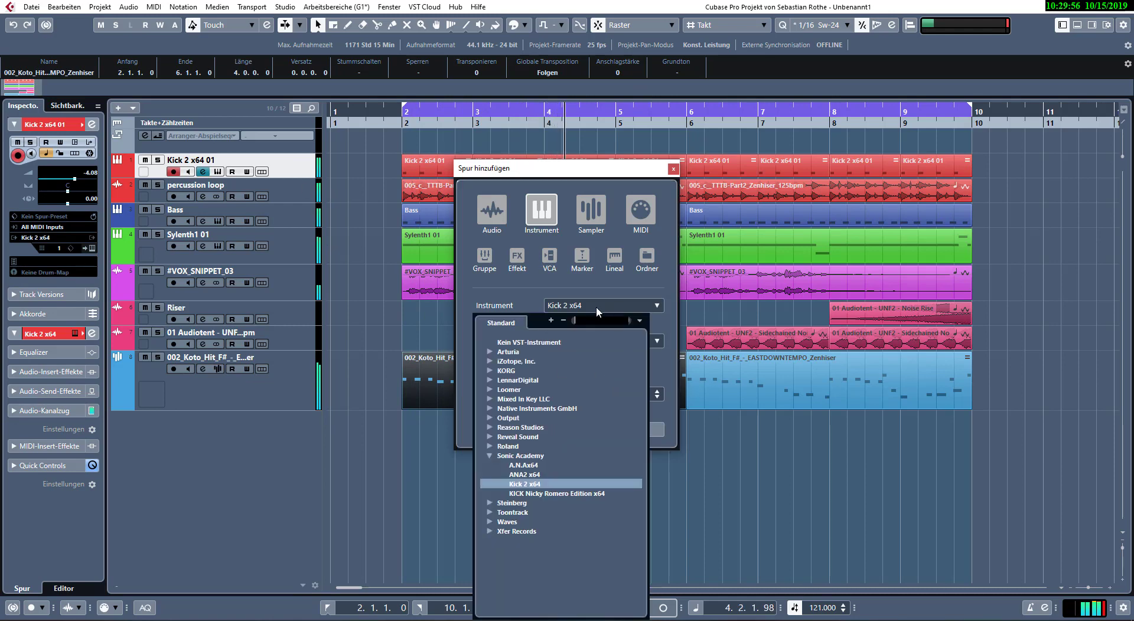
type("maschine")
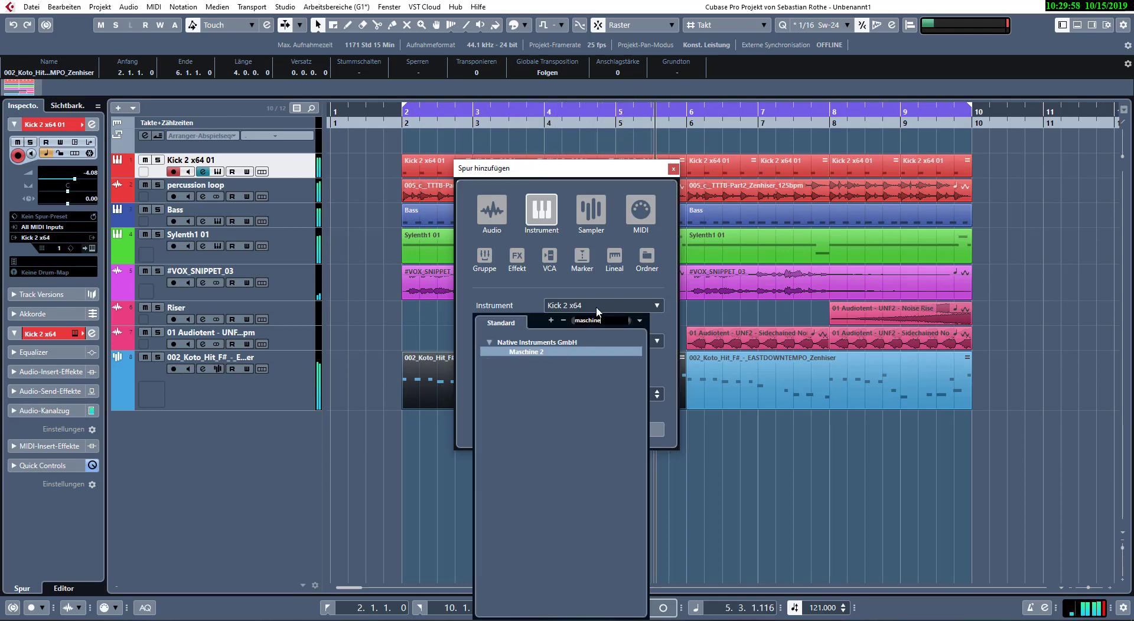
key("Return")
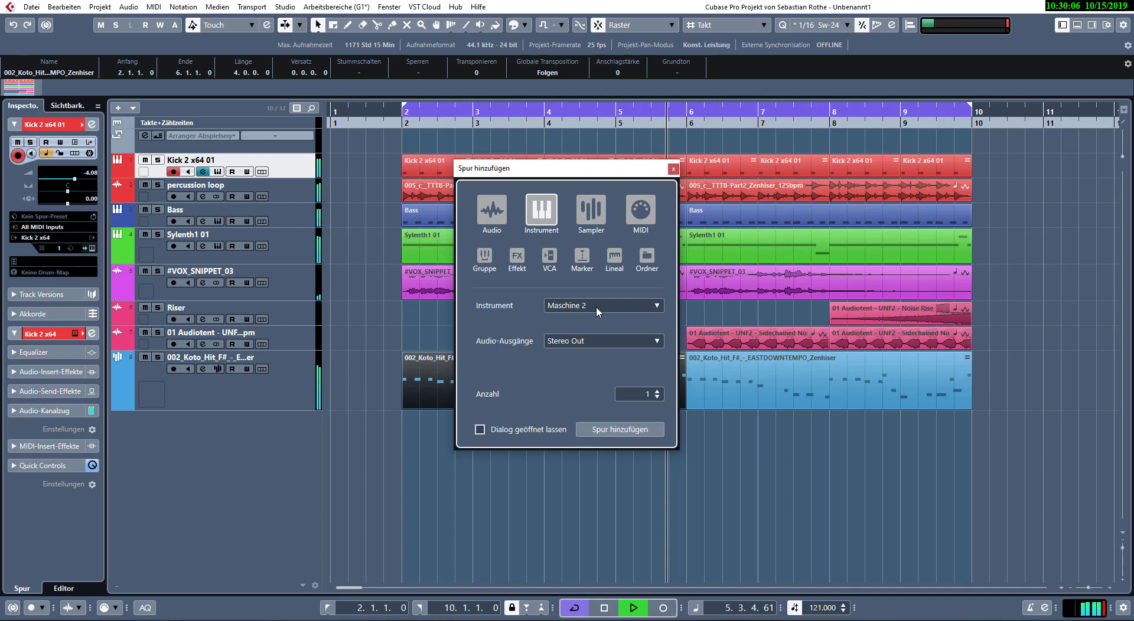
key("Return")
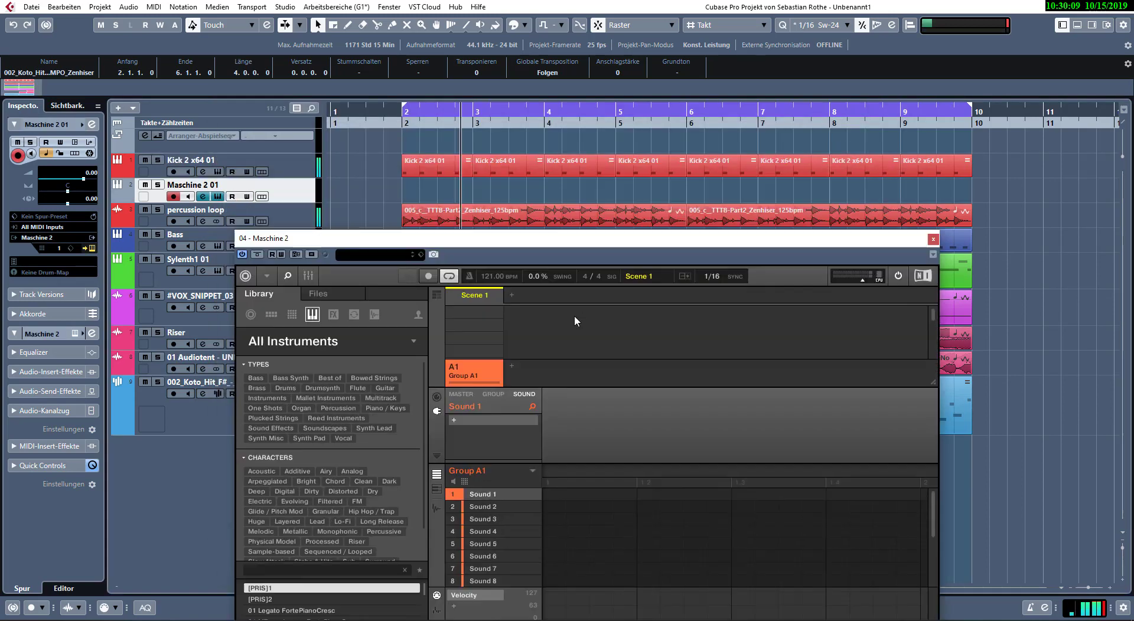
left_click_drag(560, 238, 576, 313)
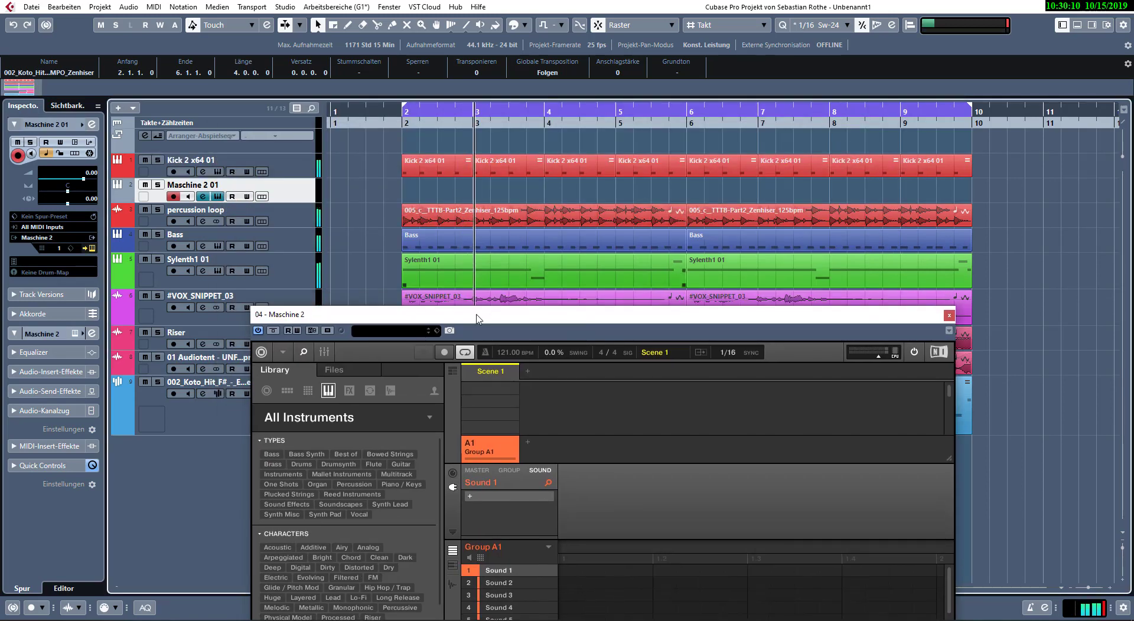
left_click_drag(476, 315, 510, 494)
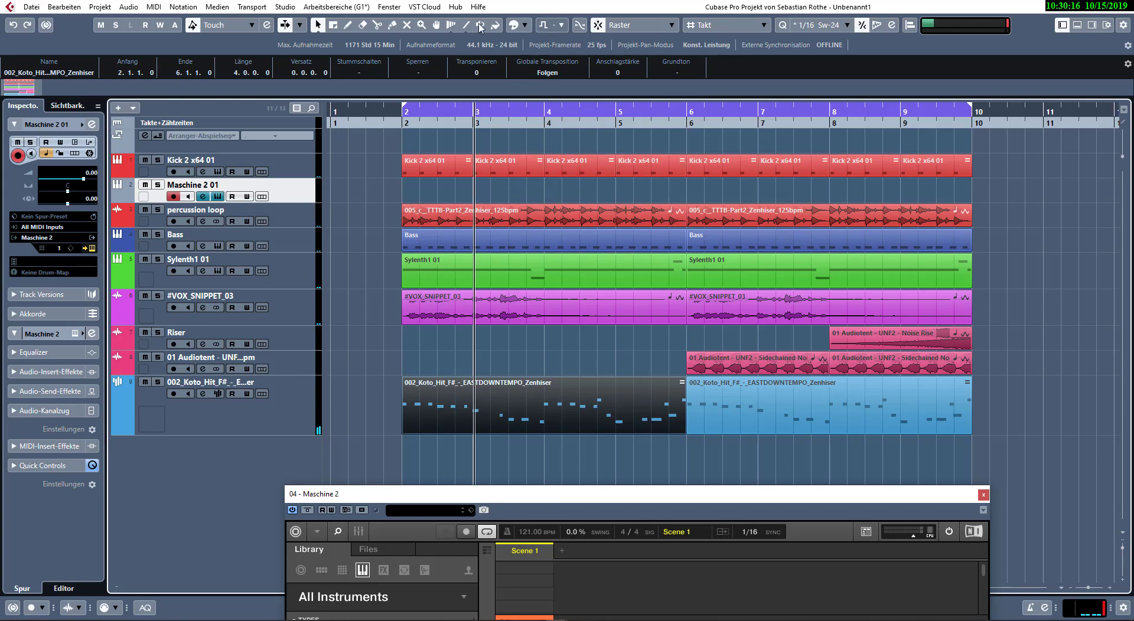
- Try to color the new Maschine 2 track red
left_click(524, 25)
left_click(539, 59)
left_click(307, 198)
left_click(413, 387)
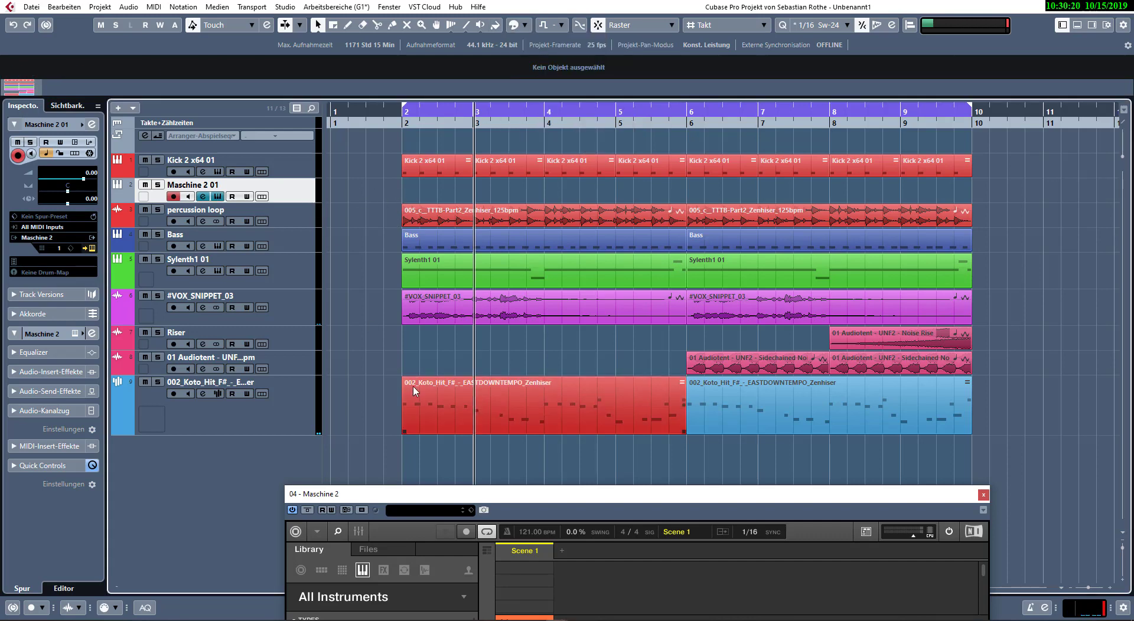
- Undo the red coloring of the first Koto part
key("ctrl+z")
key("ctrl+z")
key("ctrl+t")
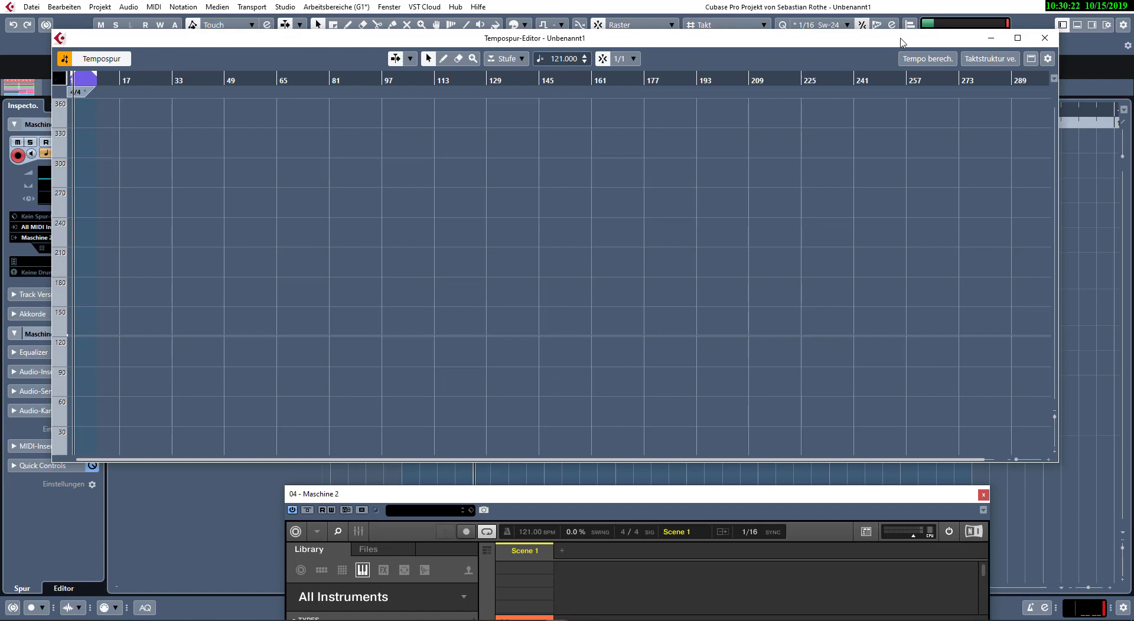
left_click(1044, 38)
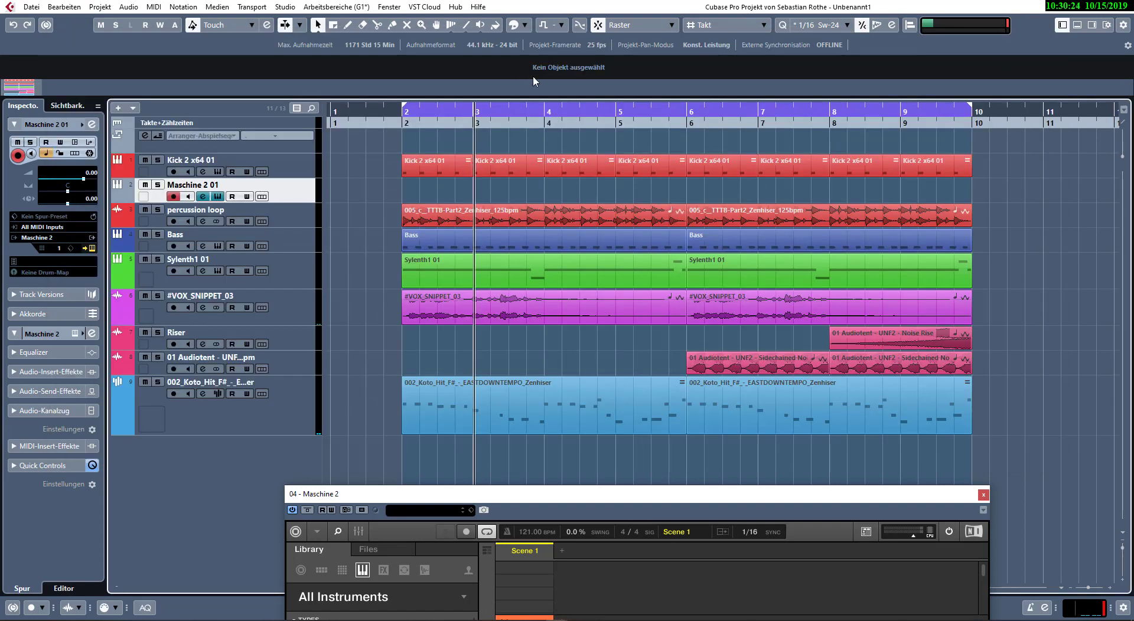
- Color the Maschine 2 track red
left_click(523, 25)
left_click(539, 59)
left_click(470, 196)
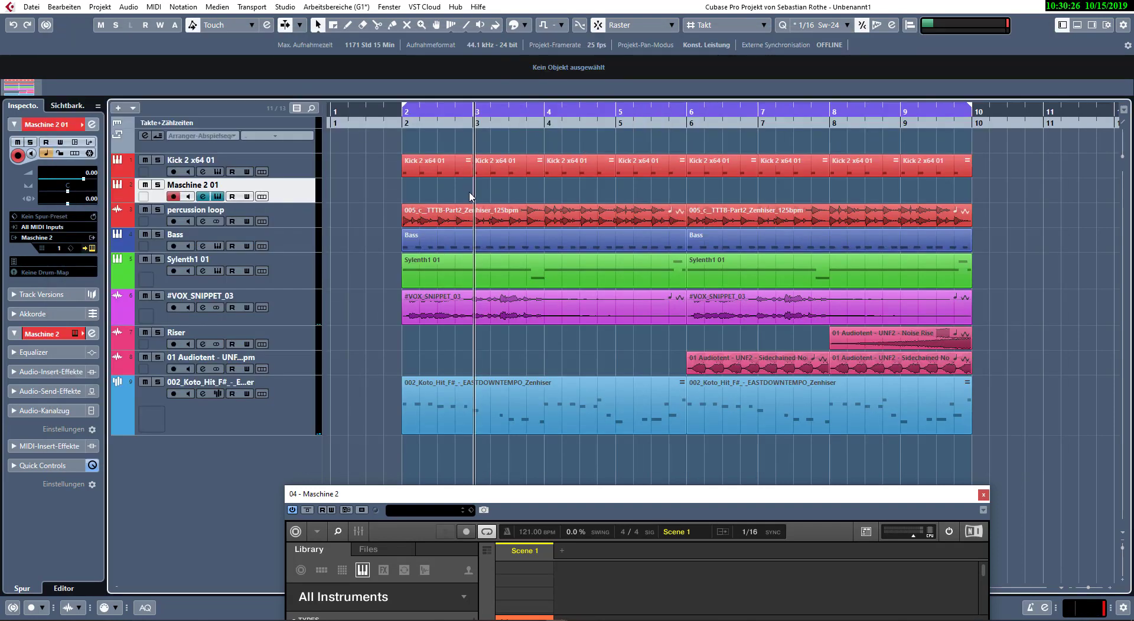
- Bring the Maschine 2 window into full view, browse the drum kits and load Analie Kit from Deep Matter
left_click_drag(493, 493, 522, 170)
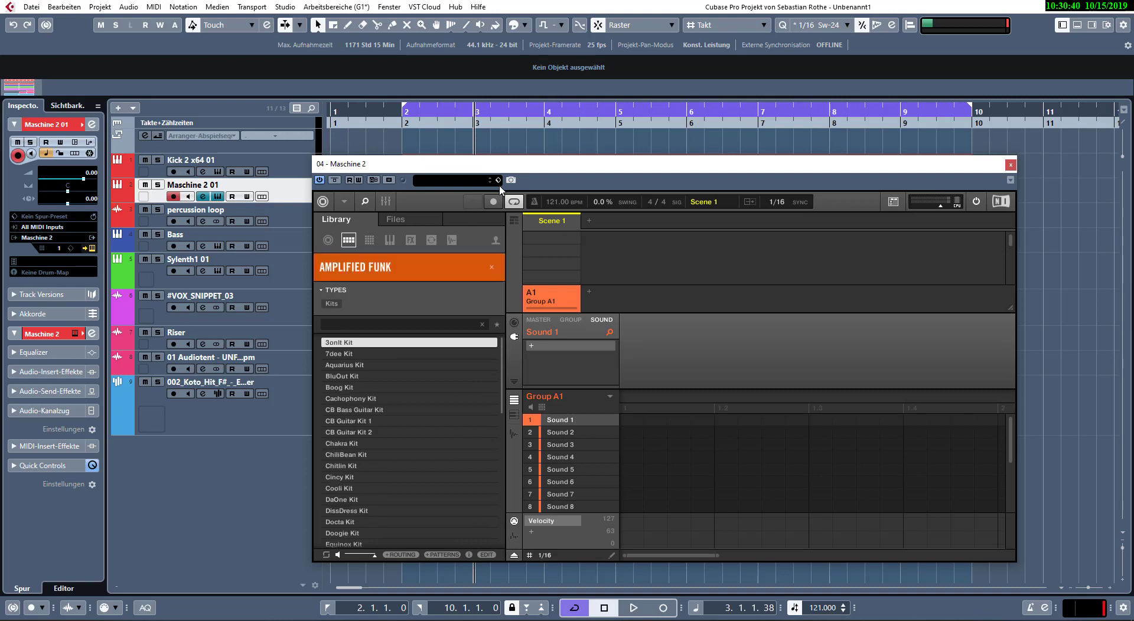
key("Down")
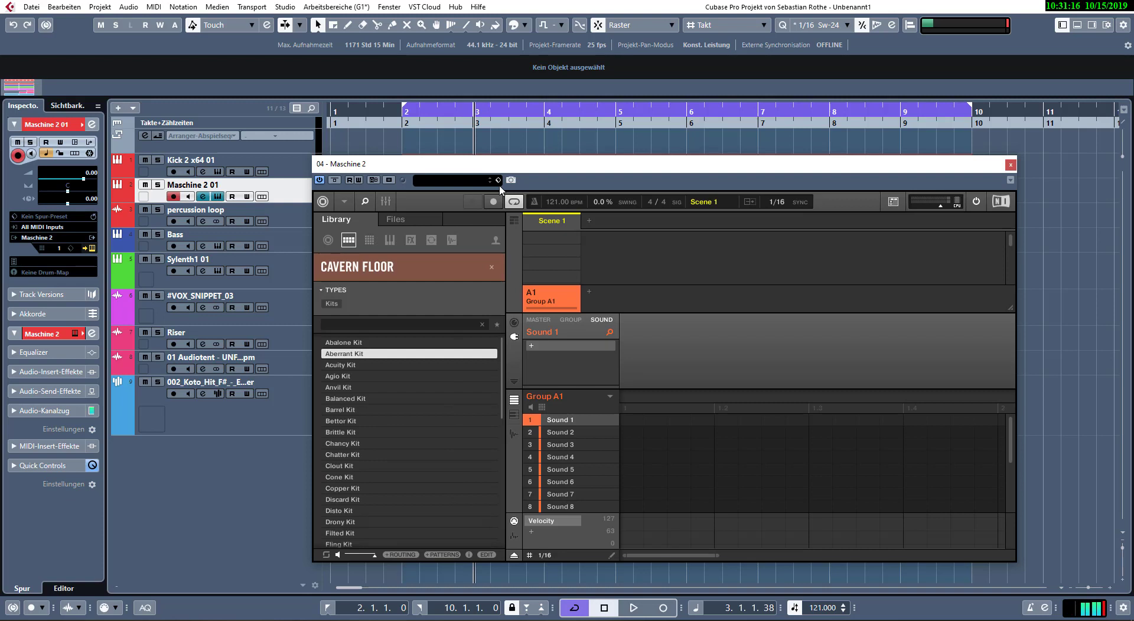
key("Down")
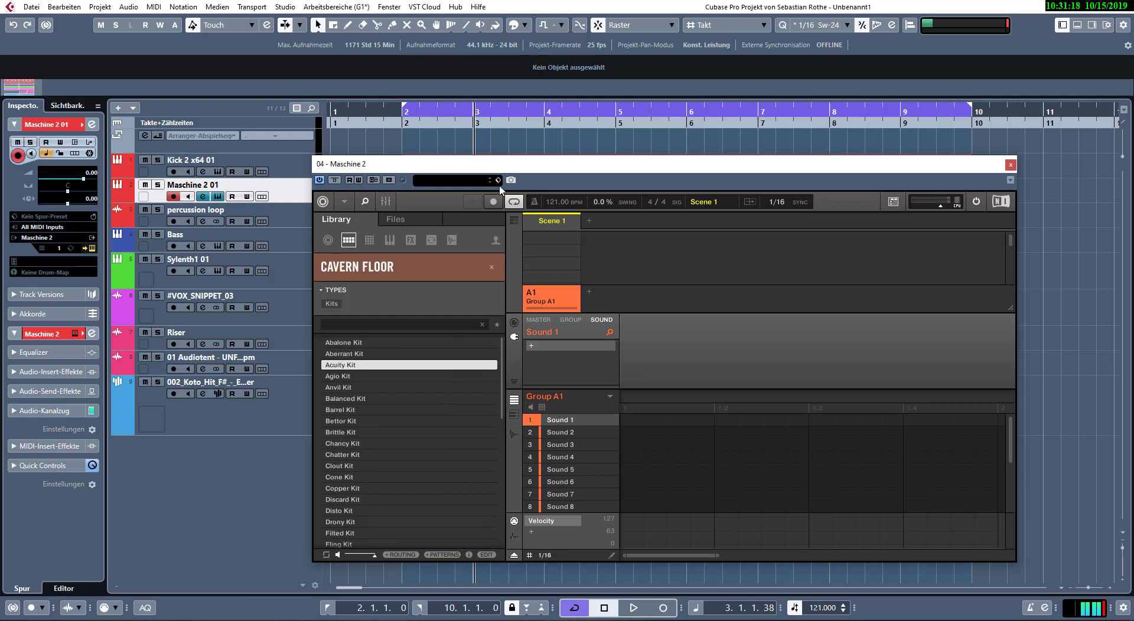
key("Down")
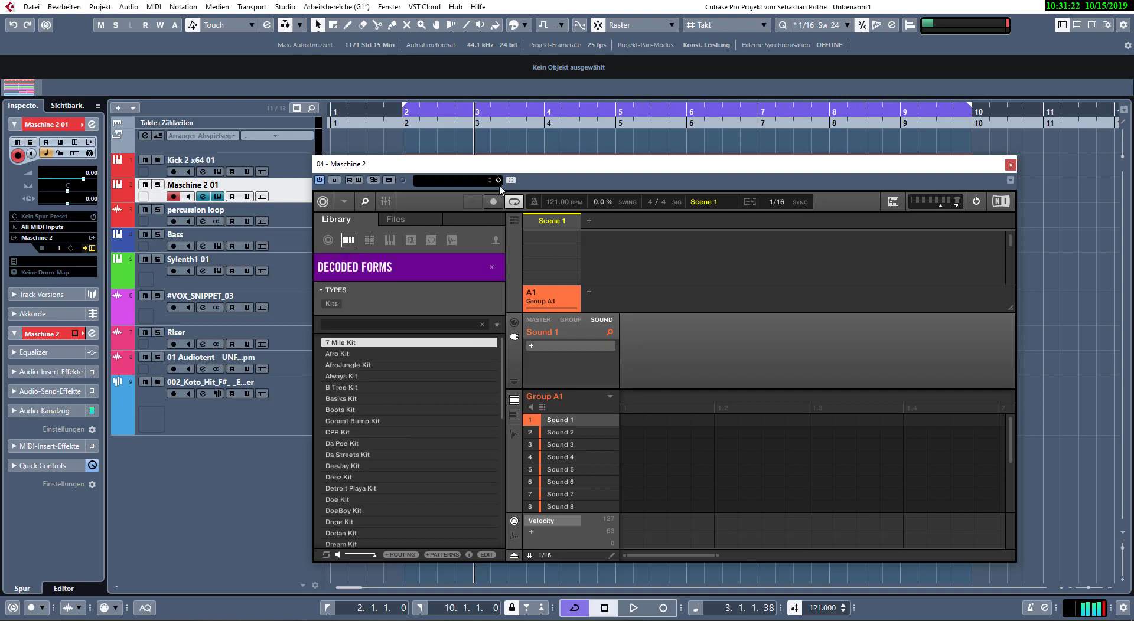
key("Down")
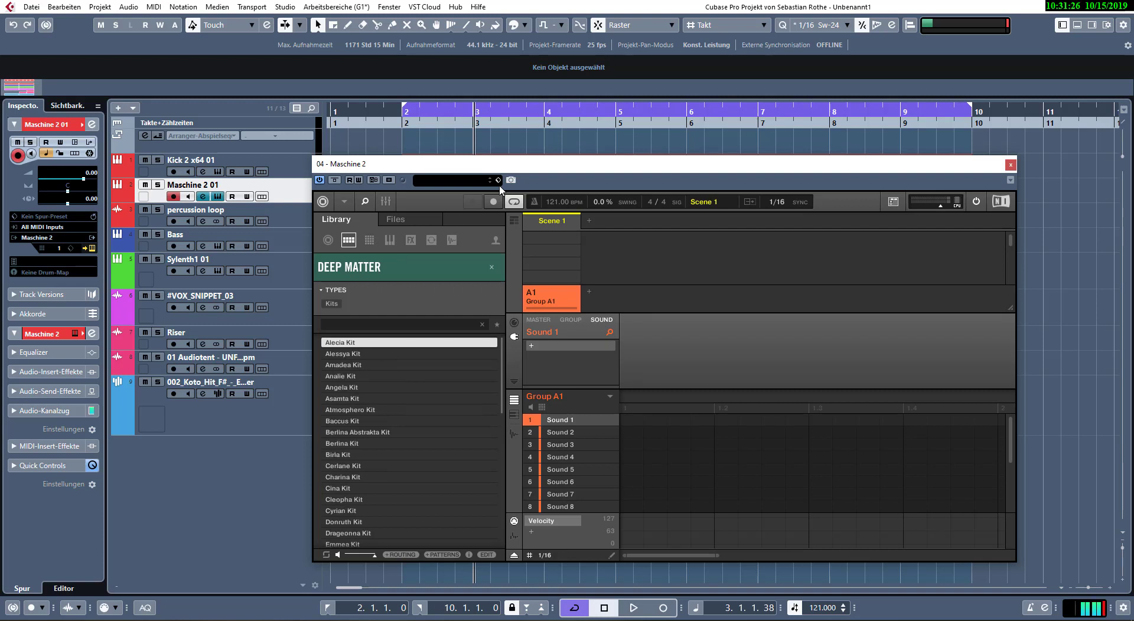
key("Down")
key("Down")
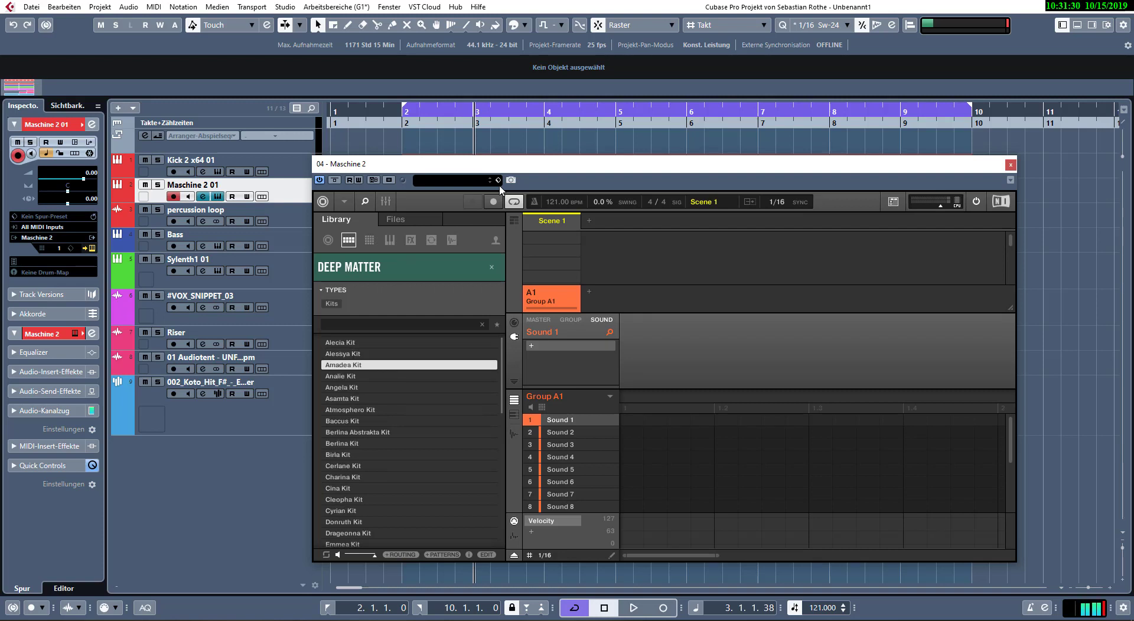
key("Down")
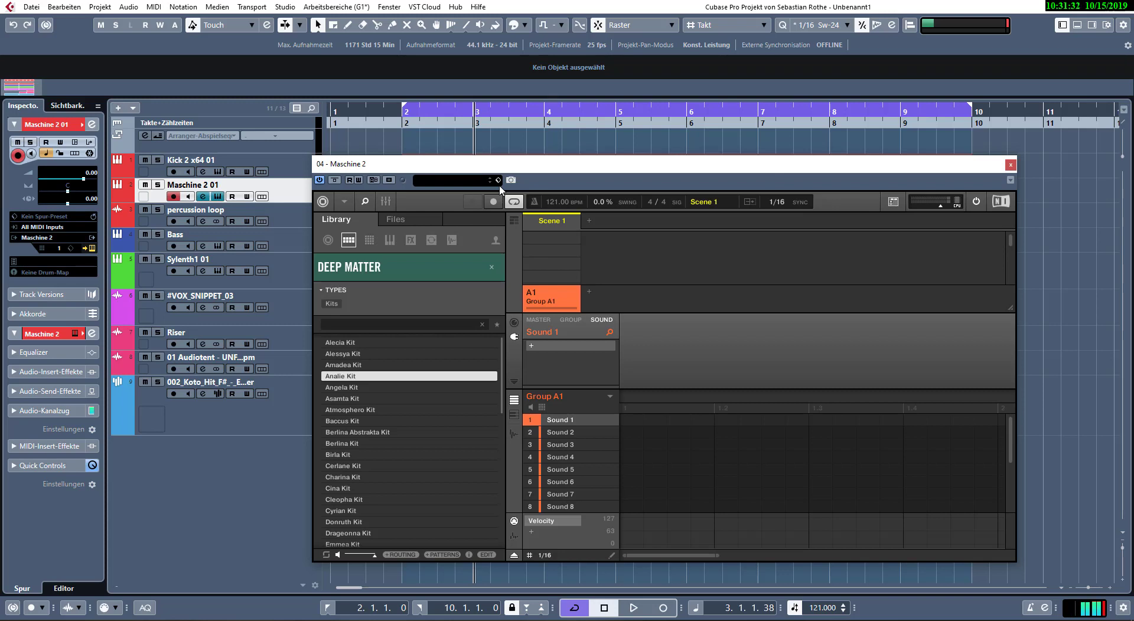
key("Return")
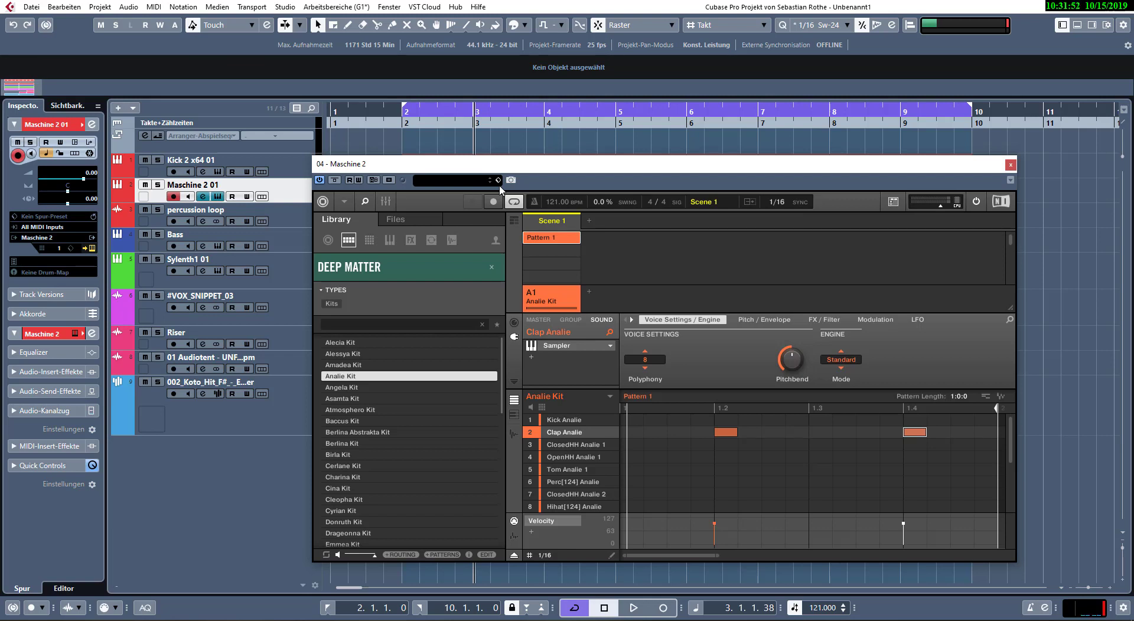
- Build up the one-bar Analie Kit pattern over the looped arrangement, adding Perc[124] and Stick Analie hits with 11% swing
key("space")
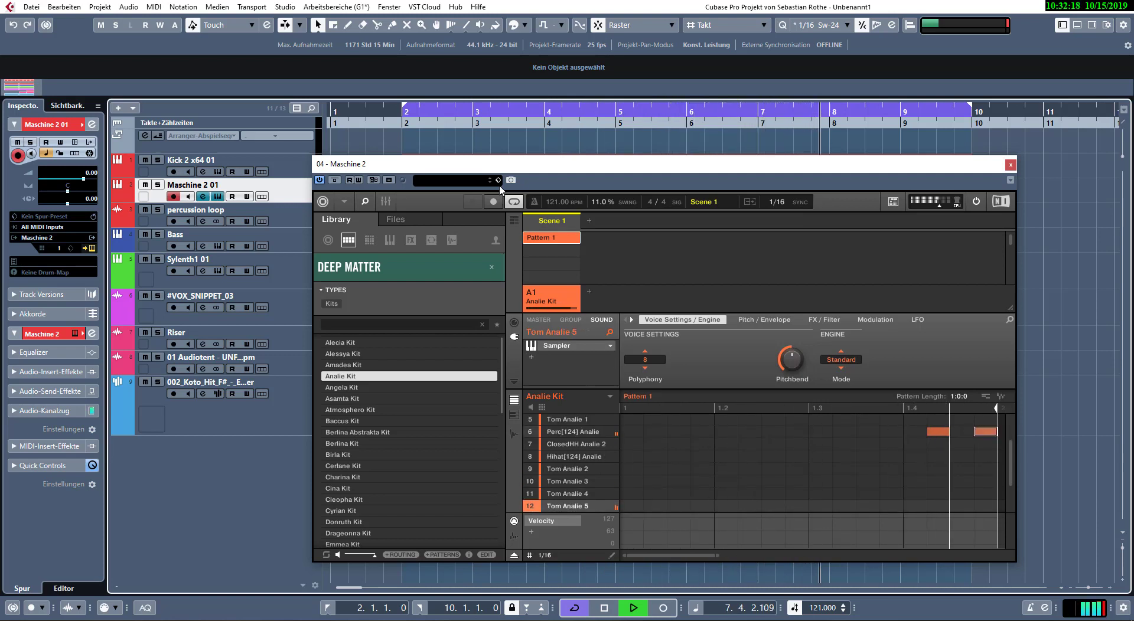
key("space")
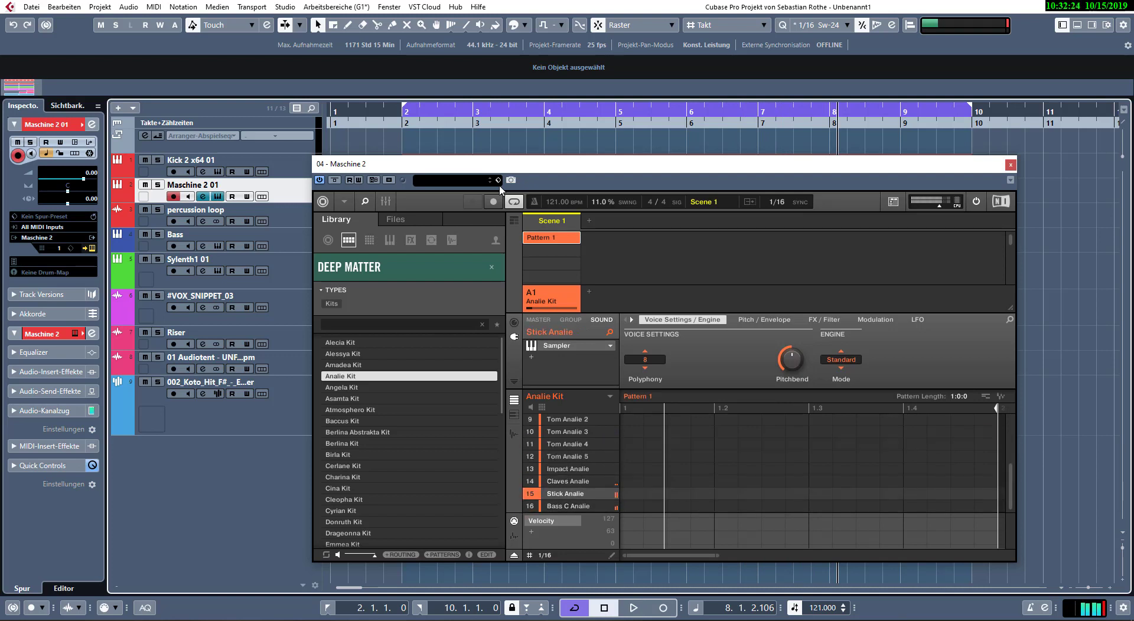
key("space")
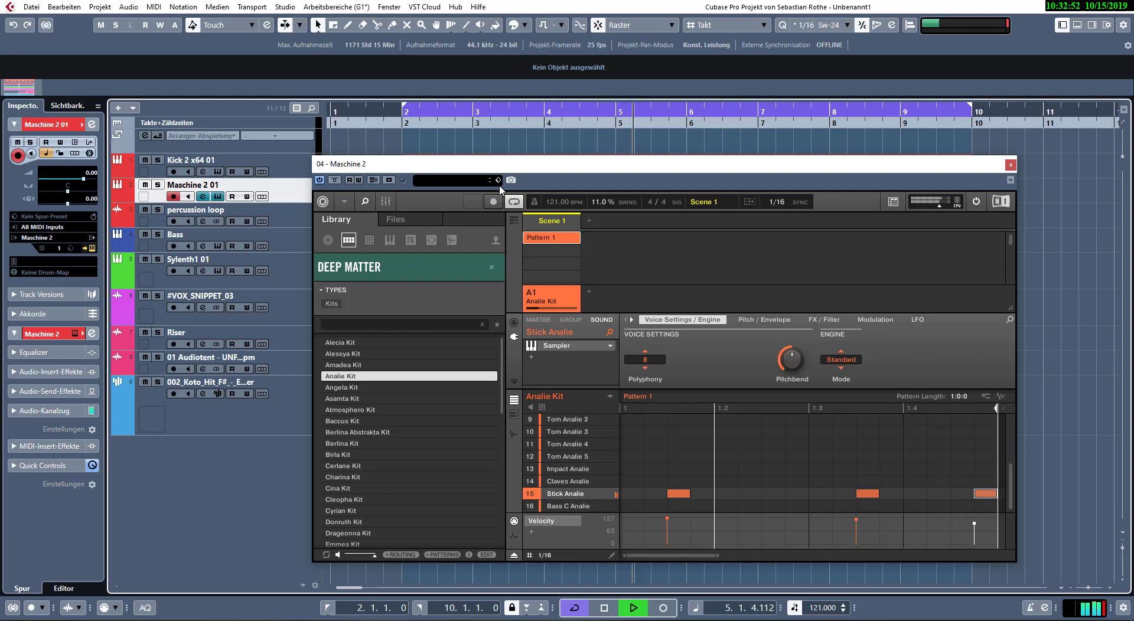
key("space")
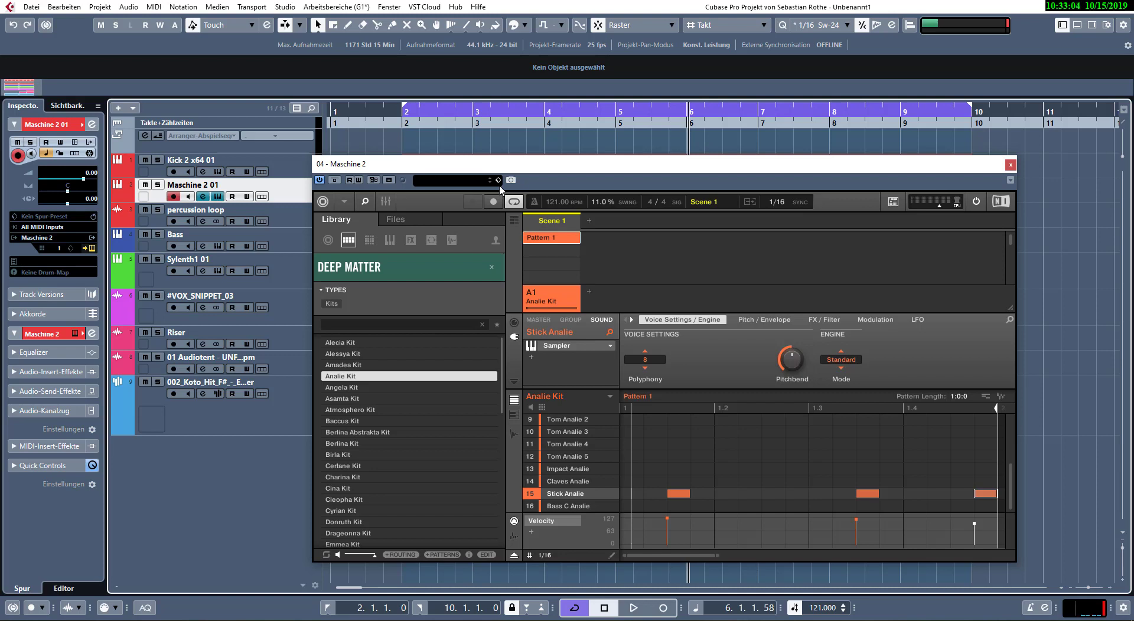
key("space")
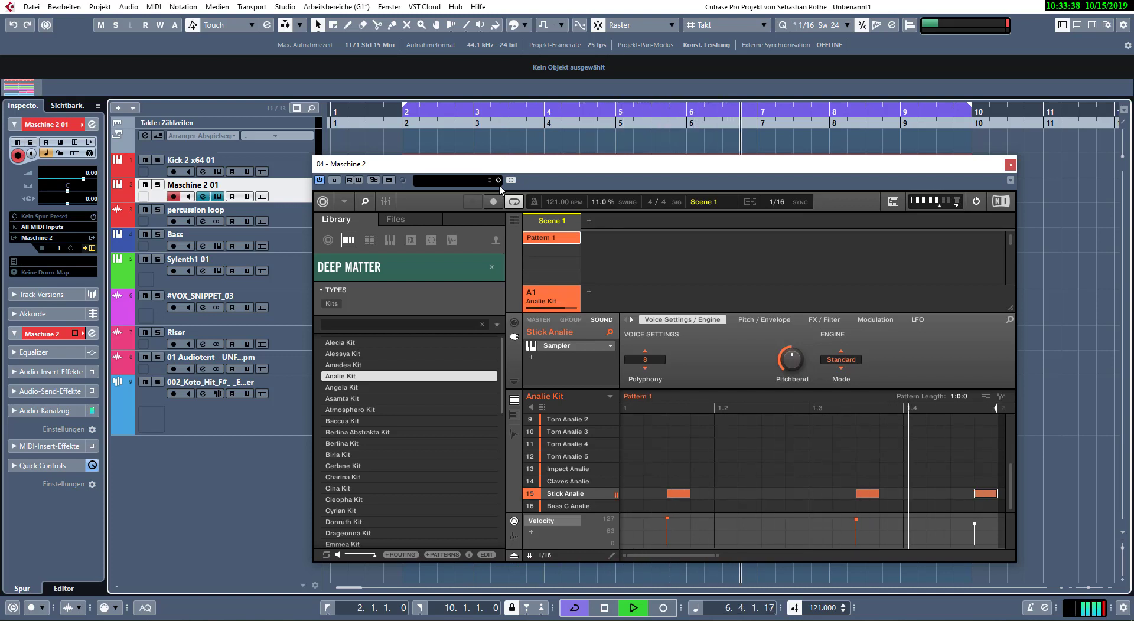
key("space")
- Move the Maschine window aside and add five audio tracks below the Maschine 2 track
left_click_drag(546, 170, 706, 118)
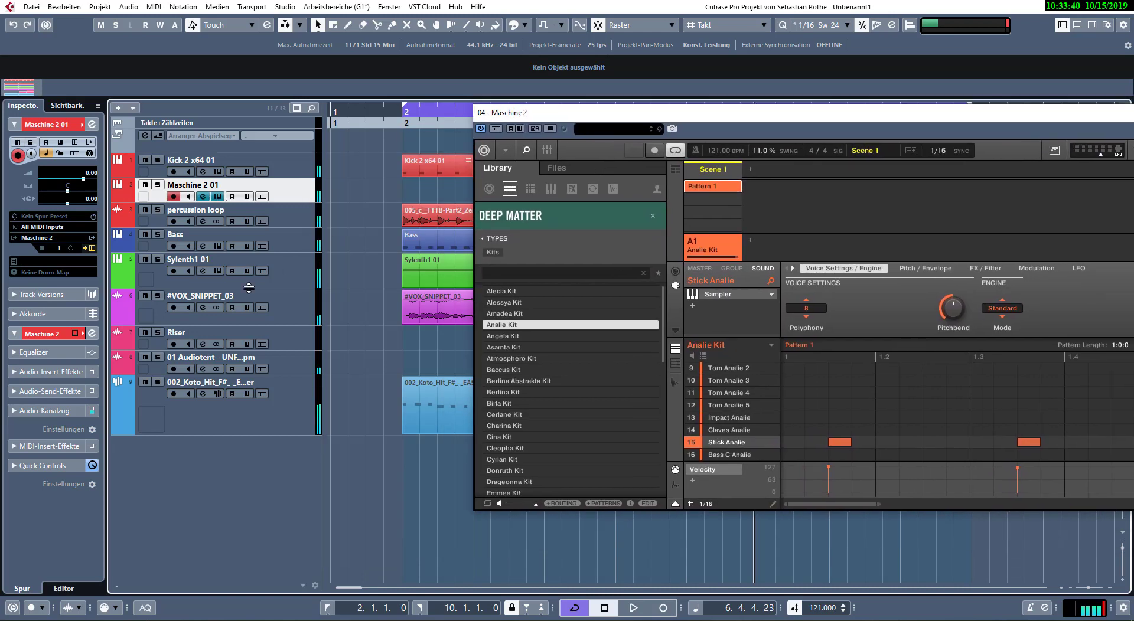
key("t")
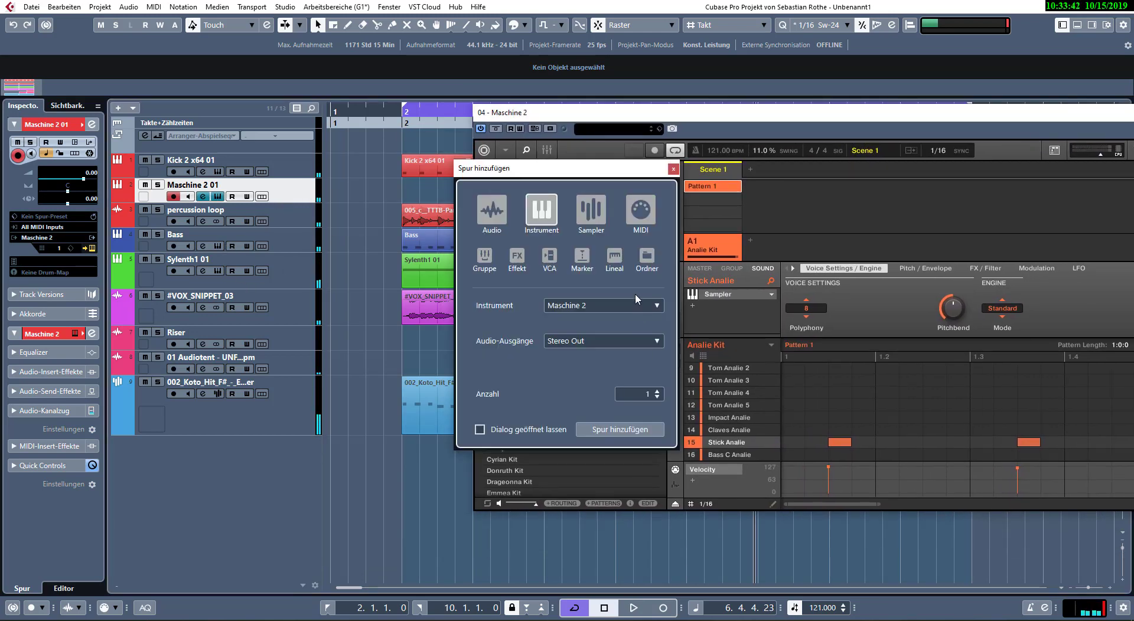
left_click(506, 216)
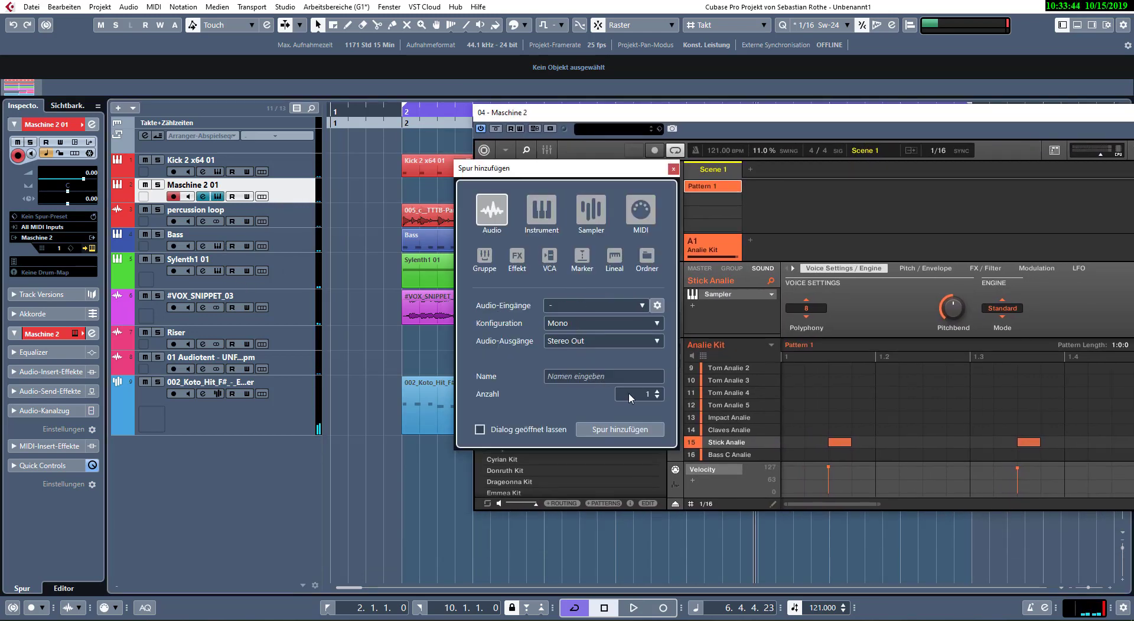
left_click(612, 433)
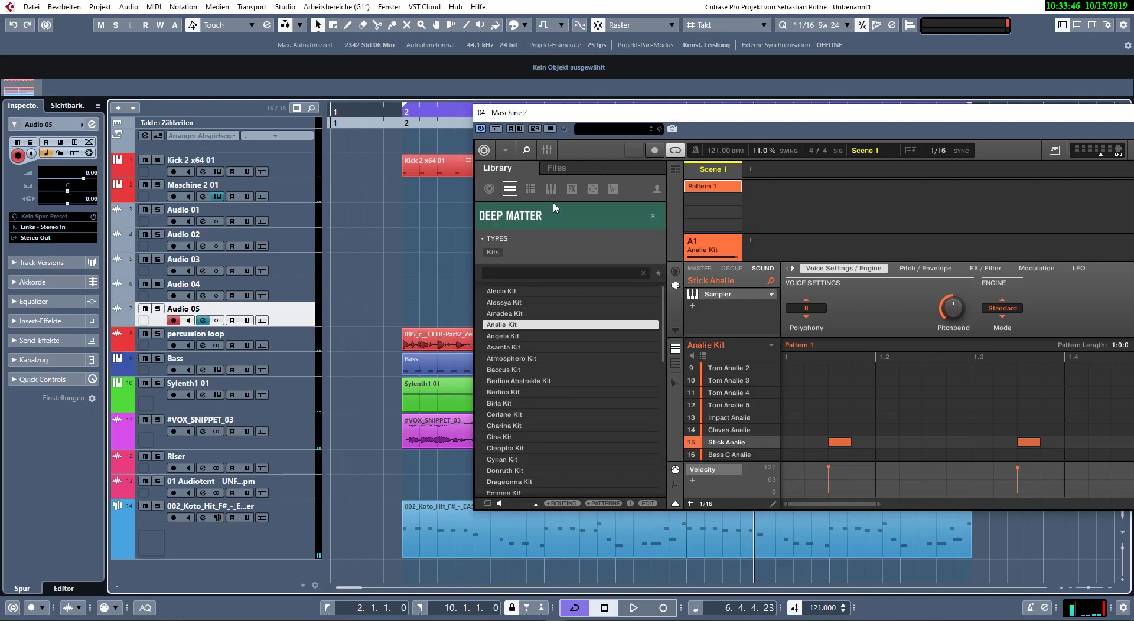
- Solo the Stick Analie sound in Maschine and place its pattern as audio on Audio 01 at bar 2
left_click(298, 199)
left_click_drag(614, 112, 447, 172)
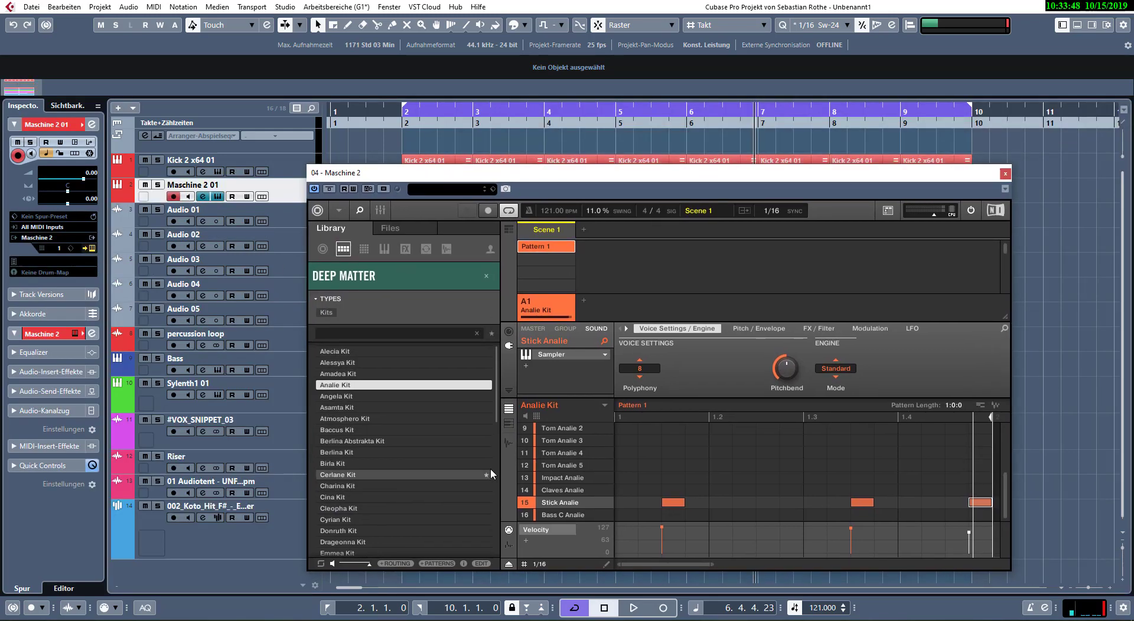
right_click(529, 505)
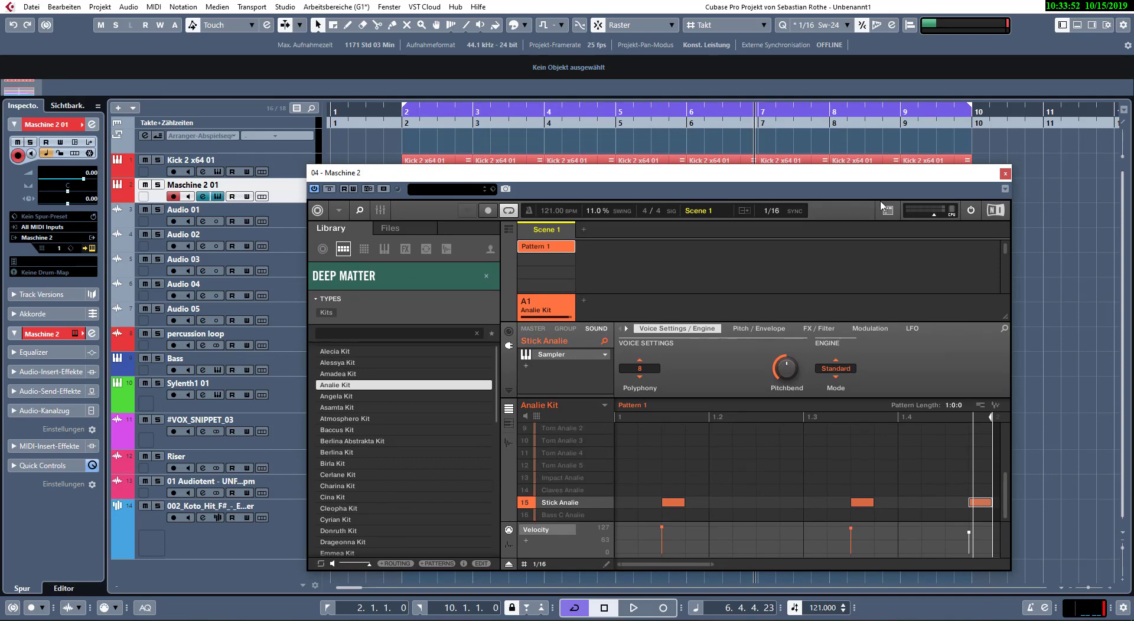
left_click_drag(847, 177, 136, 66)
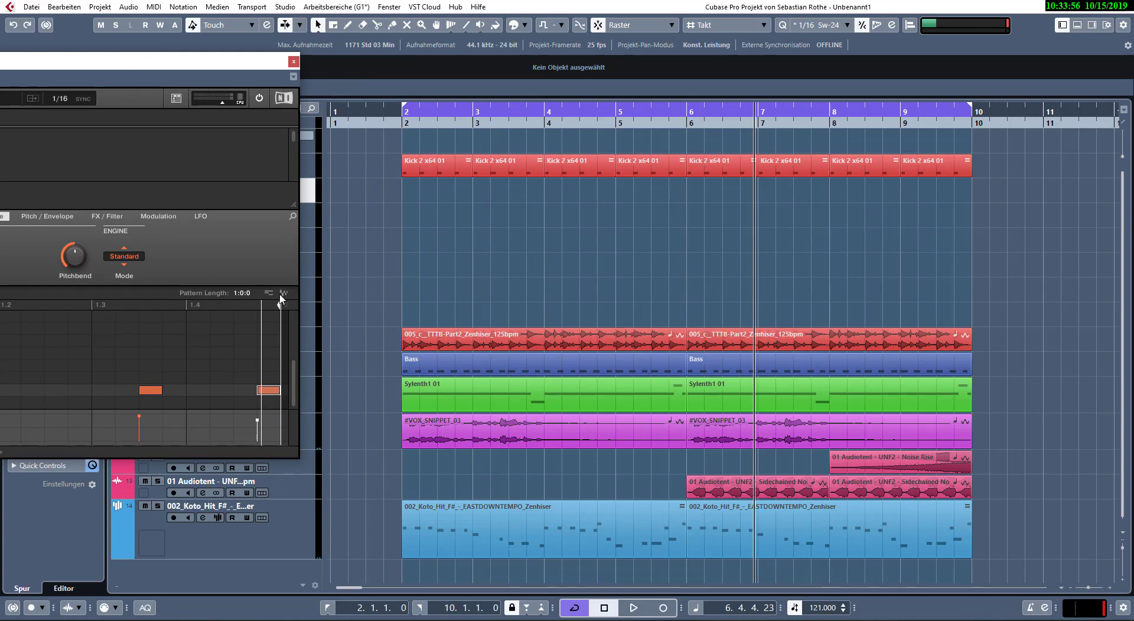
left_click_drag(298, 301, 404, 218)
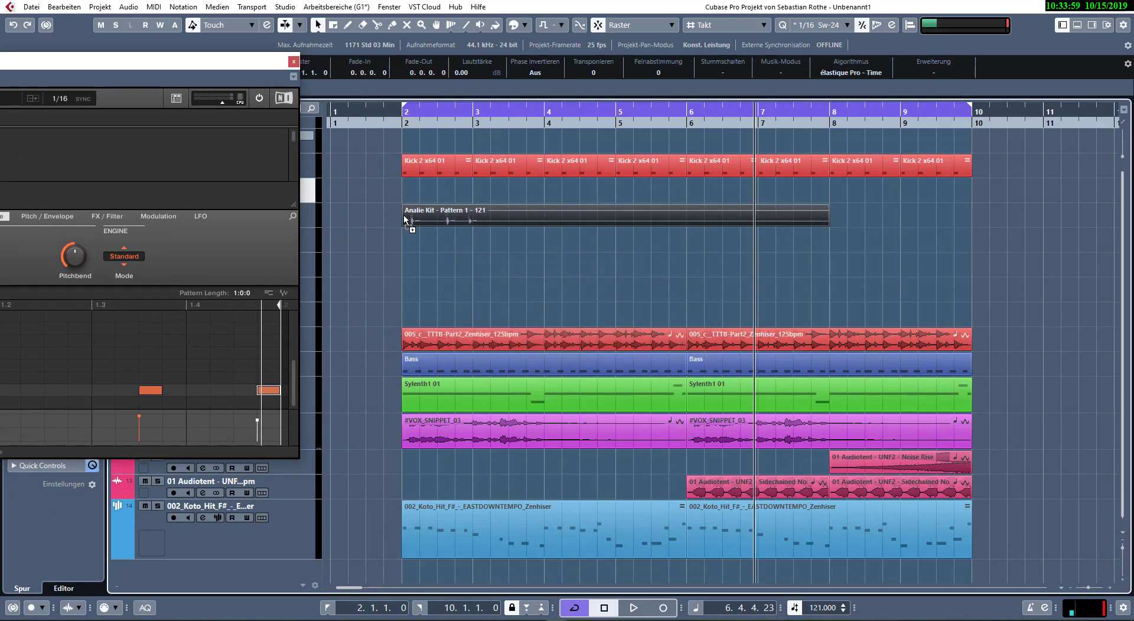
- Split the Stick Analie clip on Audio 01 at bar 3 and erase everything after its first bar
left_click(522, 256)
key("3")
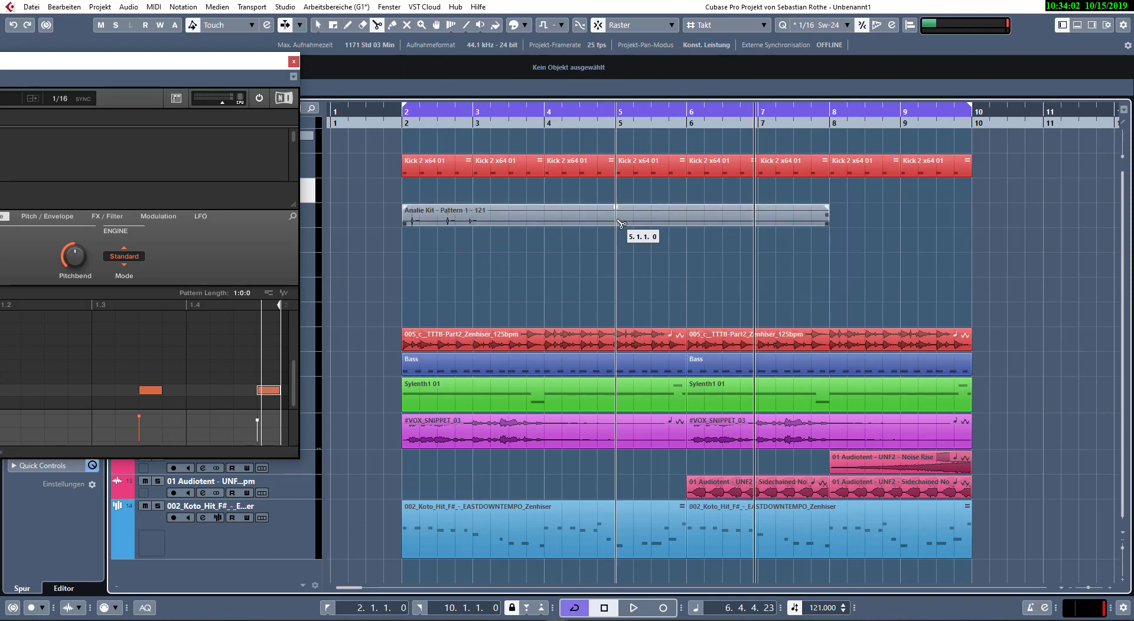
key("5")
left_click(502, 216)
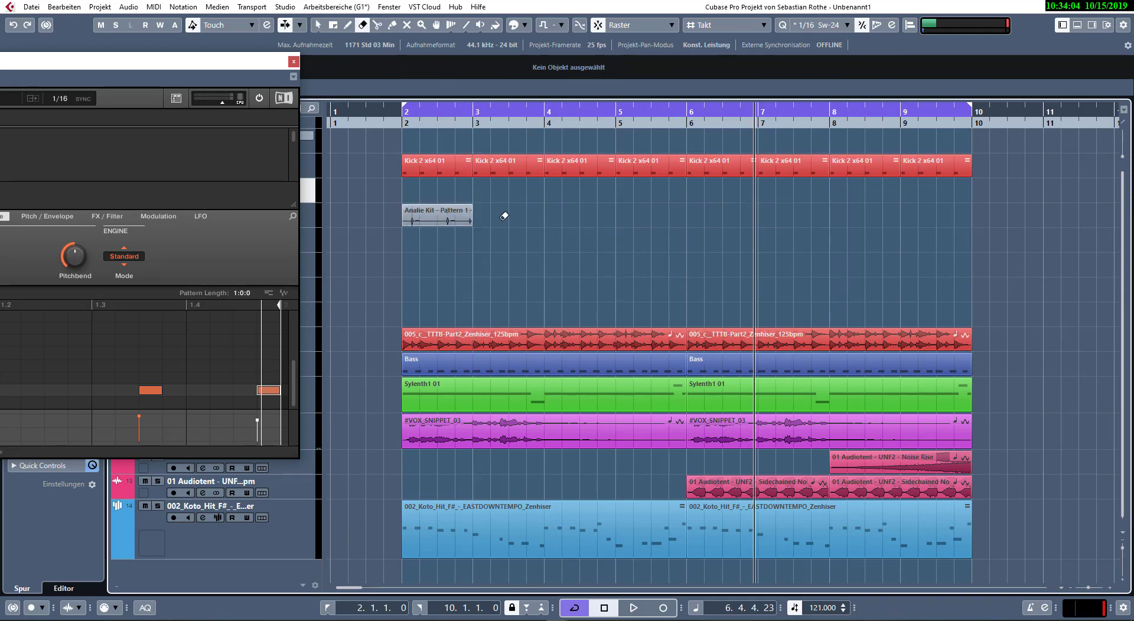
- Repeat the one-bar Stick Analie clip up to bar 10 and play the arrangement from the loop start
key("1")
mouse_move(471, 217)
left_mouse_down()
mouse_move(773, 222)
mouse_move(929, 240)
mouse_move(942, 226)
left_mouse_up()
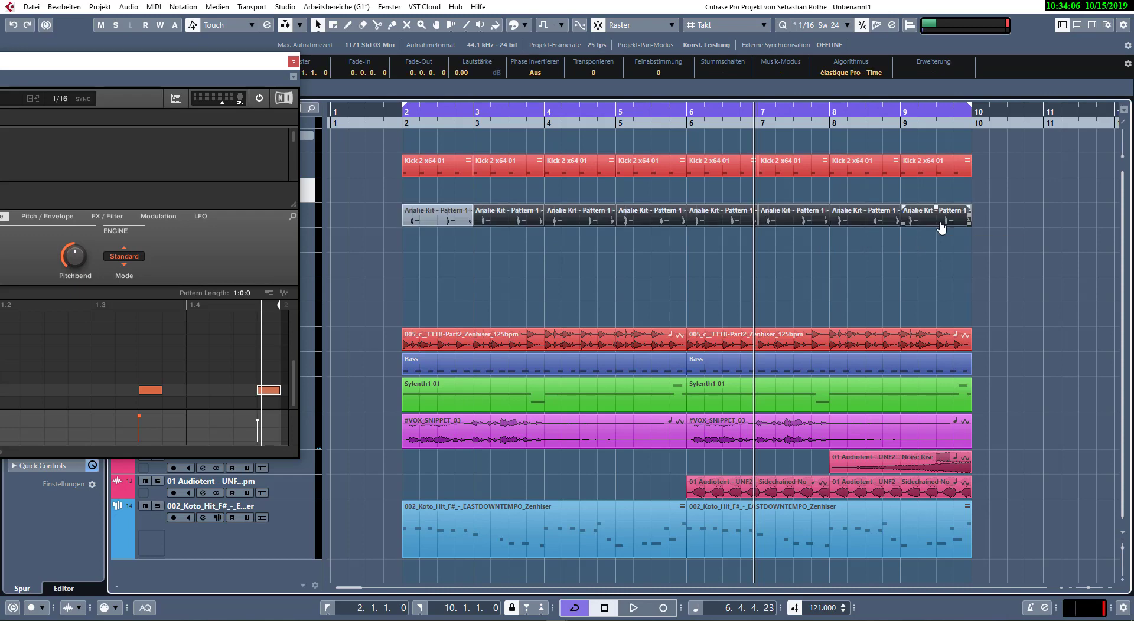
key("KP_1")
key("space")
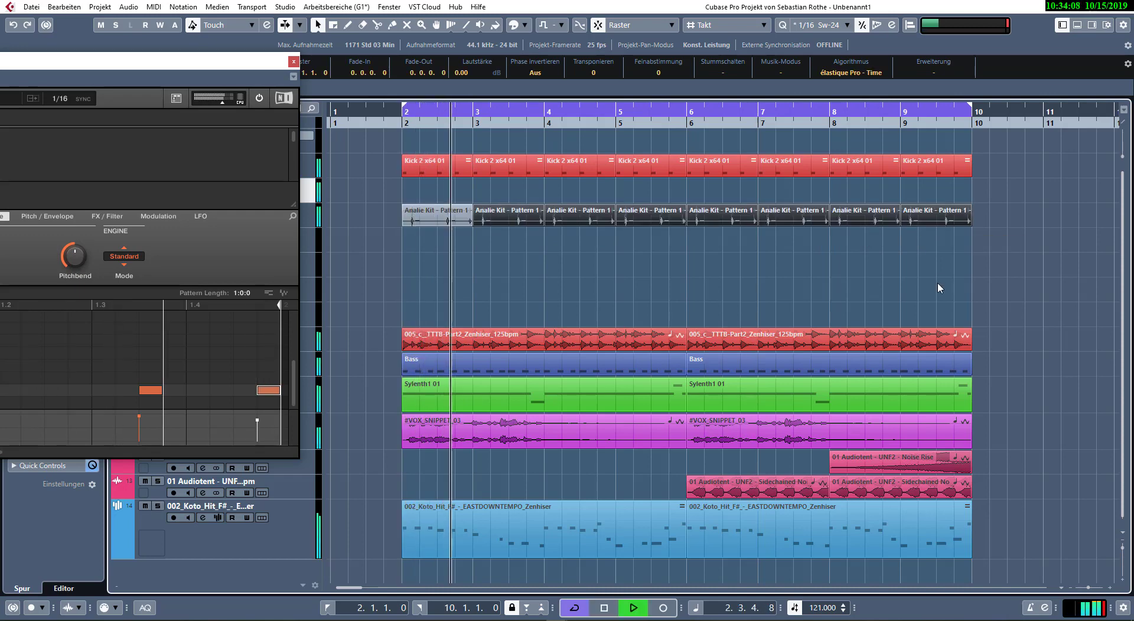
- Unsolo Stick Analie, solo Perc[124] Analie in Maschine and place its pattern as audio on Audio 02 at bar 7
left_click_drag(147, 61, 560, 86)
right_click(228, 416)
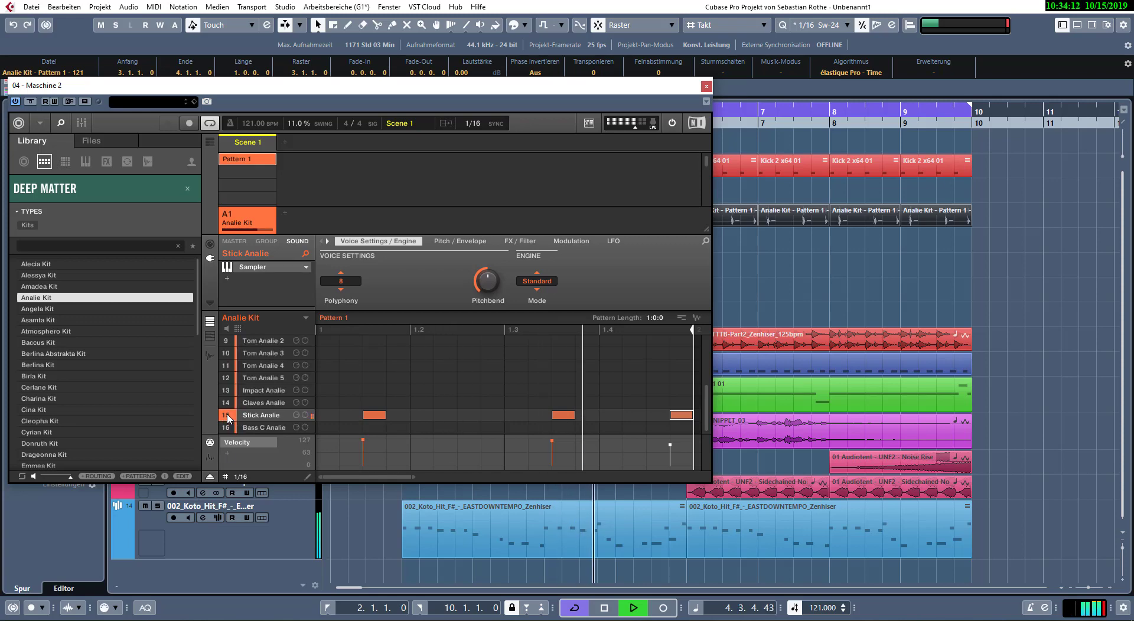
left_click(228, 416)
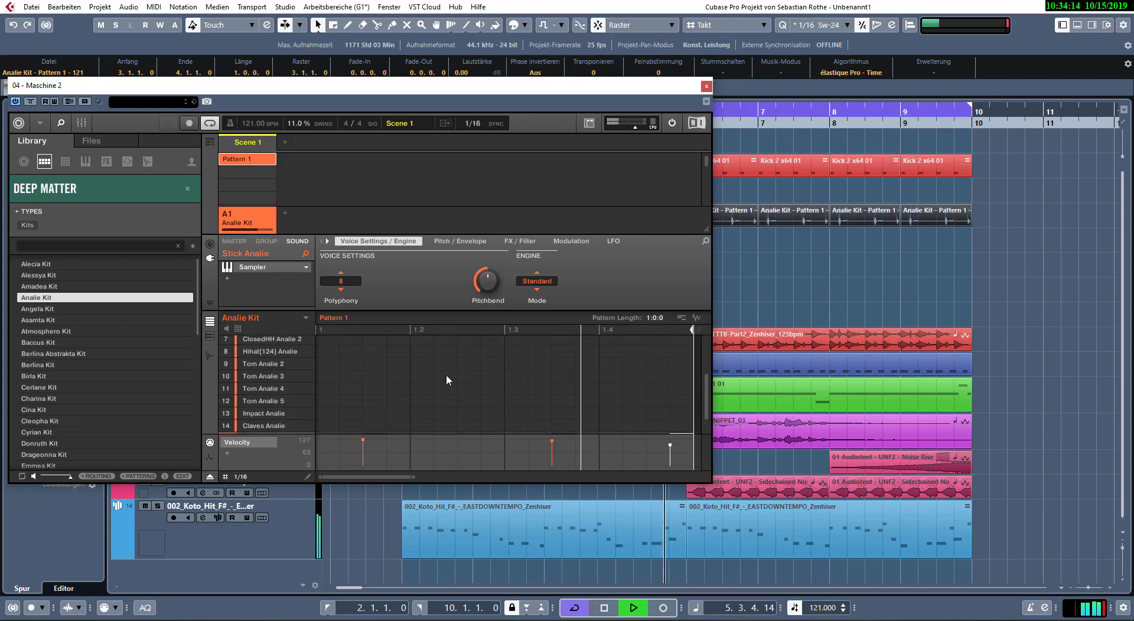
scroll(445, 374, "up", 3)
left_click_drag(707, 390, 700, 364)
right_click(237, 391)
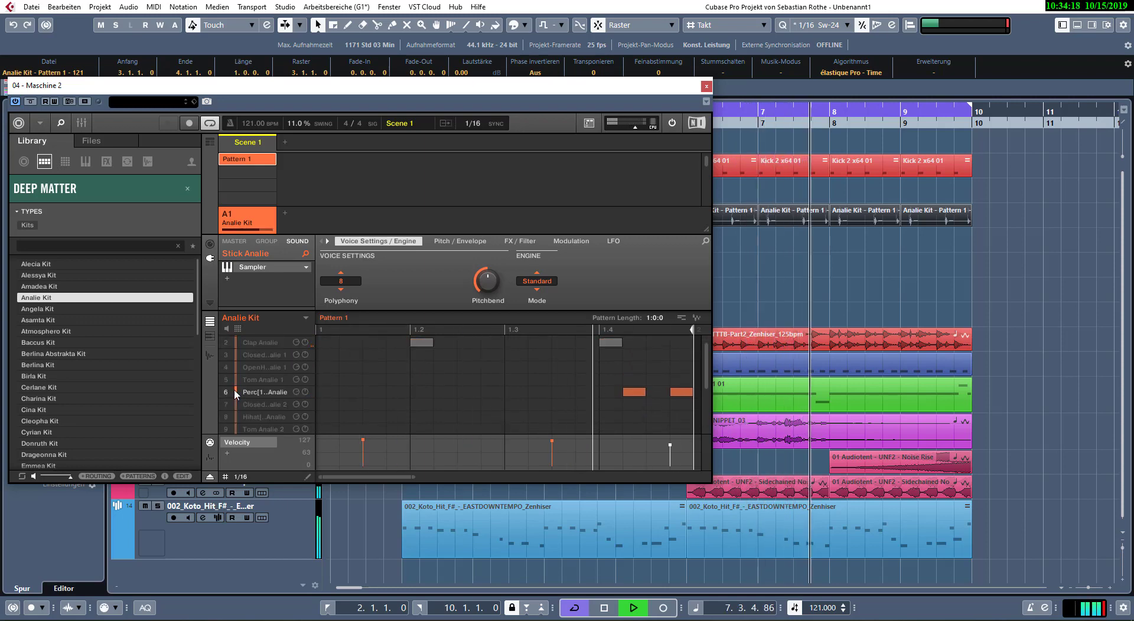
mouse_move(695, 317)
left_mouse_down()
mouse_move(788, 254)
mouse_move(783, 236)
mouse_move(748, 237)
mouse_move(784, 237)
left_mouse_up()
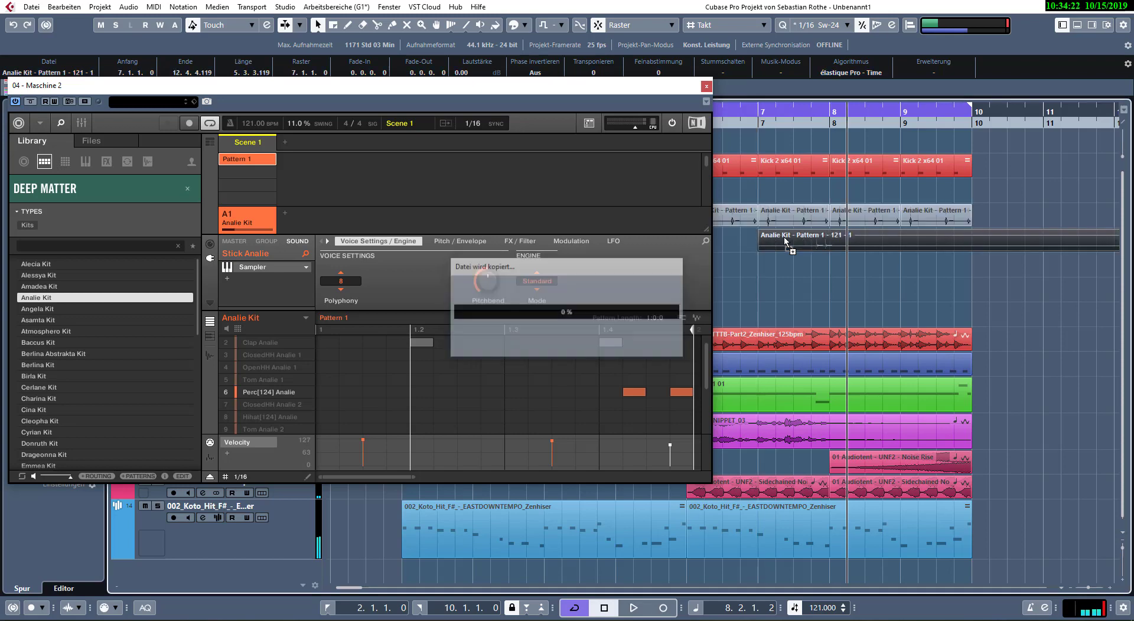
- Split the Perc clip at bar 8, move the remainder to Audio 03 at bar 7 and trim it to one bar
key("3")
left_click(858, 243)
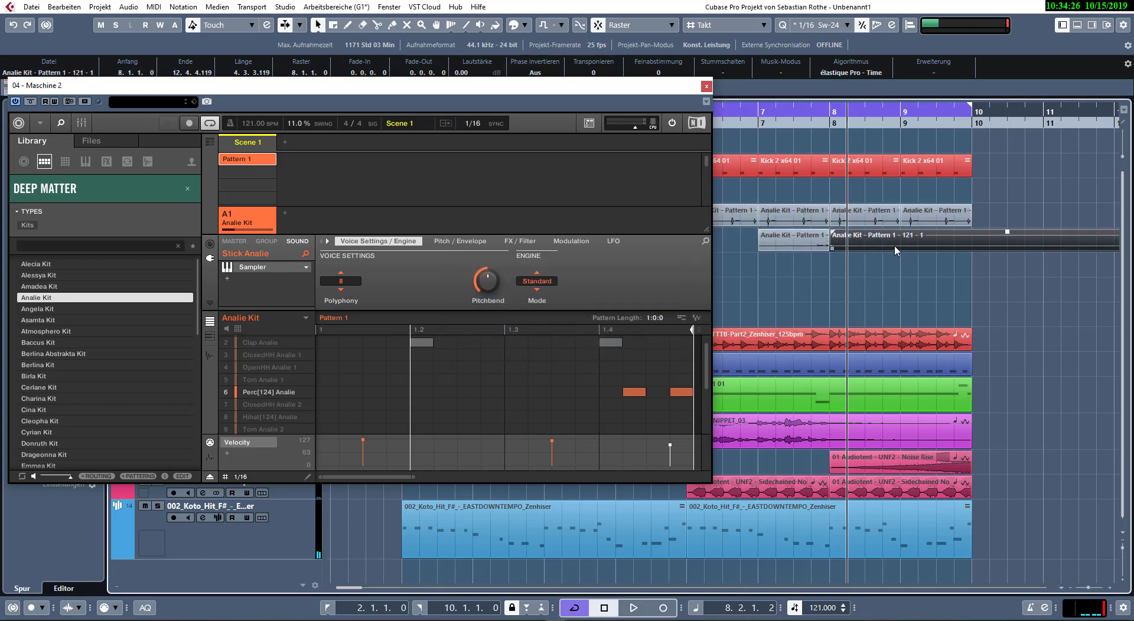
mouse_move(894, 248)
left_mouse_down()
mouse_move(864, 266)
mouse_move(826, 266)
left_mouse_up()
key("3")
left_click(834, 265)
key("5")
left_click(849, 265)
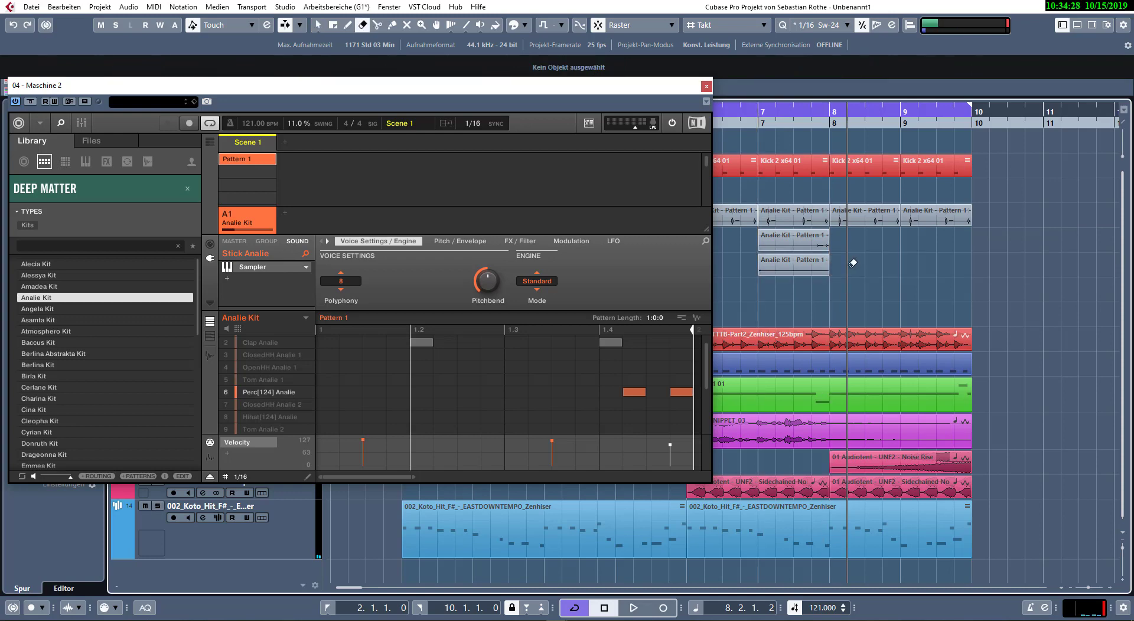
- Set the grid to Zählzeit, split the Perc clips on Audio 02 and Audio 03 at 7.2.1 and erase the Audio 03 remainder
left_click_drag(758, 247, 780, 248)
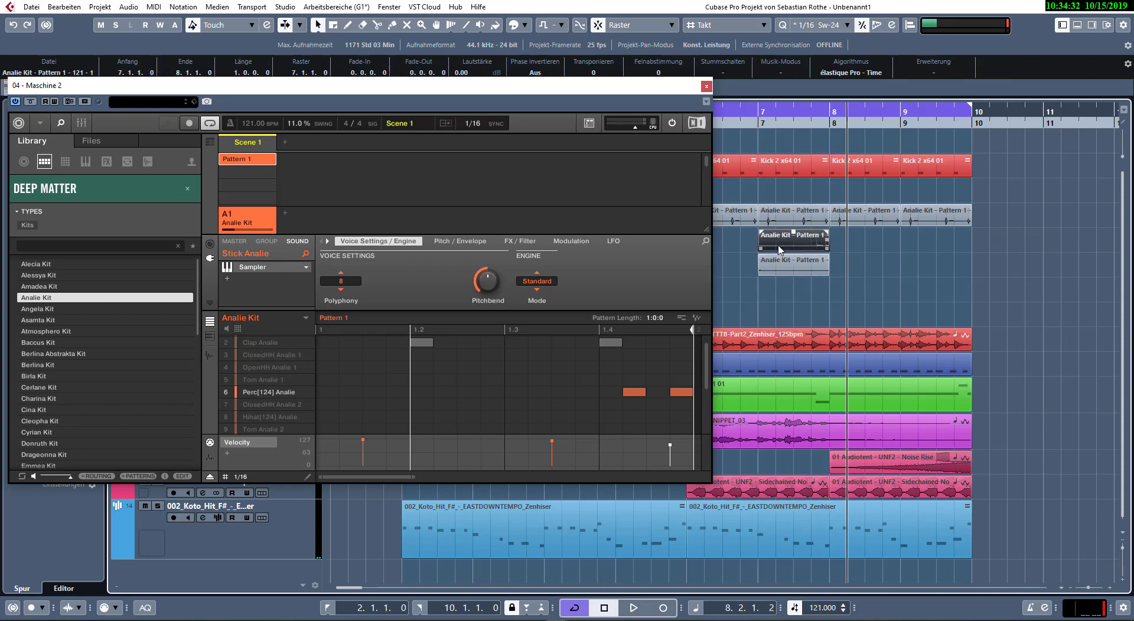
key("3")
scroll(777, 248, "up", 4)
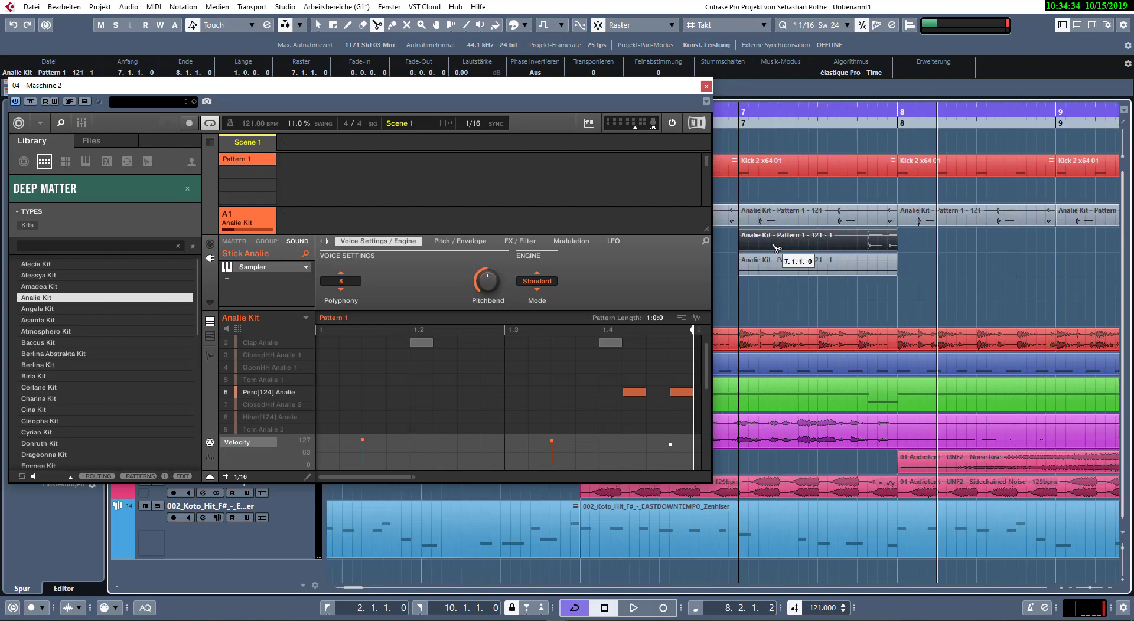
left_click(724, 24)
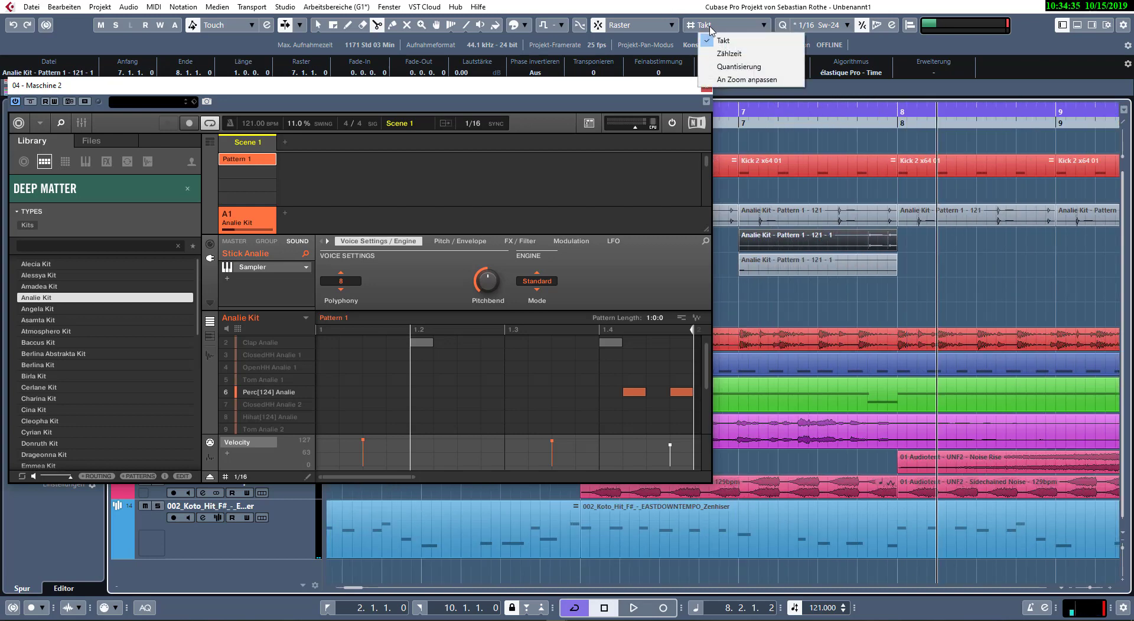
left_click(726, 52)
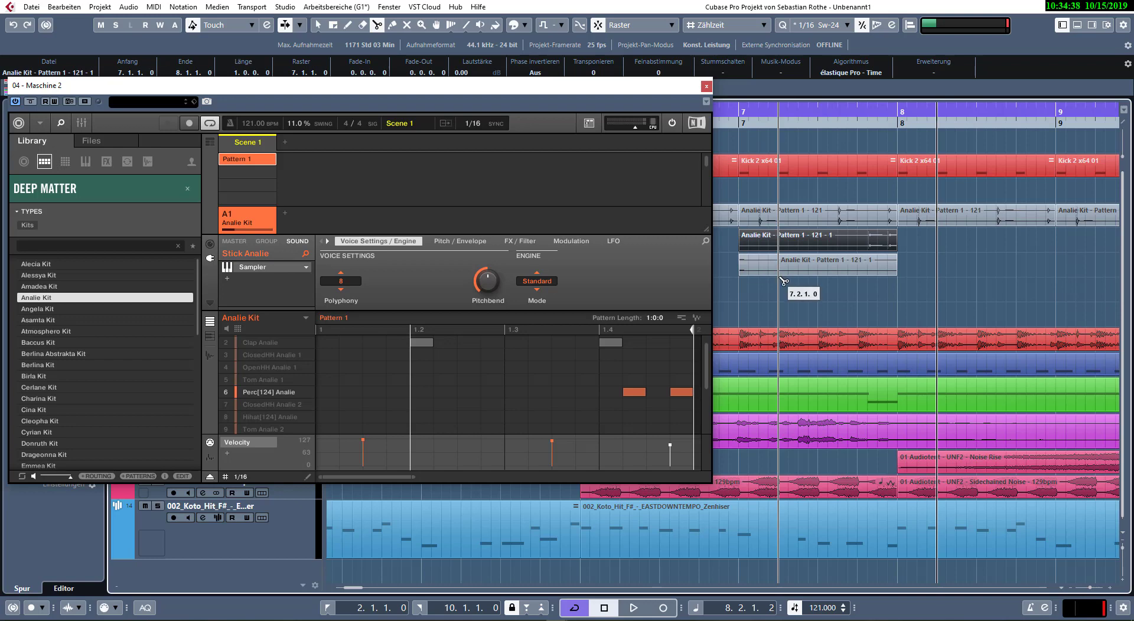
key("5")
left_click(796, 263)
- Replace the first beat of the Audio 02 clip with the one-beat piece from Audio 03 and glue both parts together
left_click(764, 242)
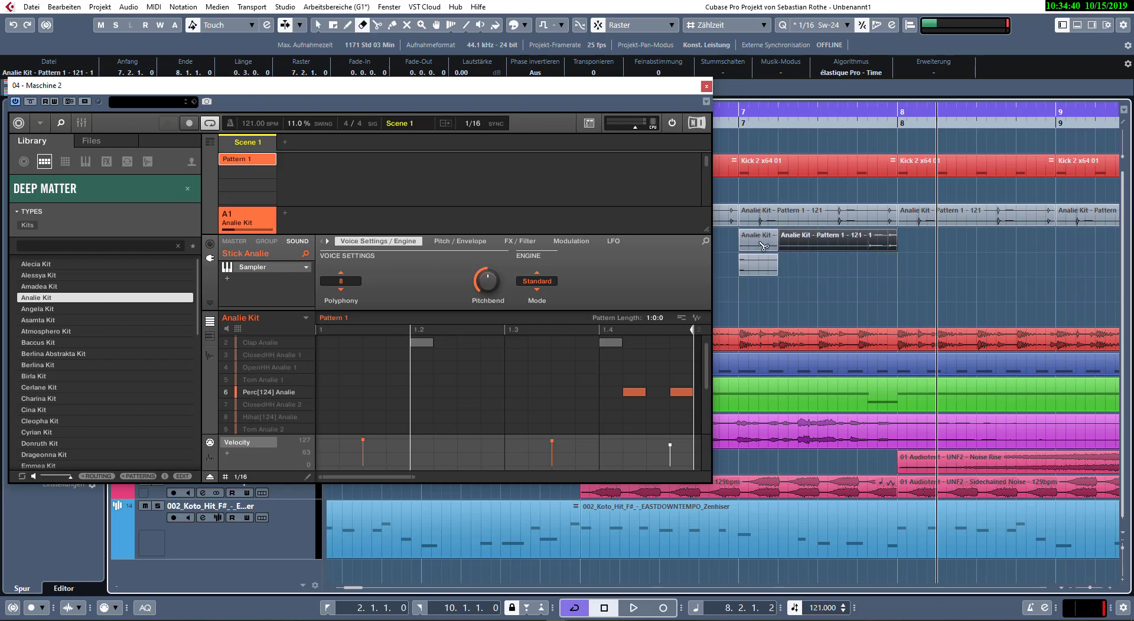
left_click_drag(757, 275, 759, 247)
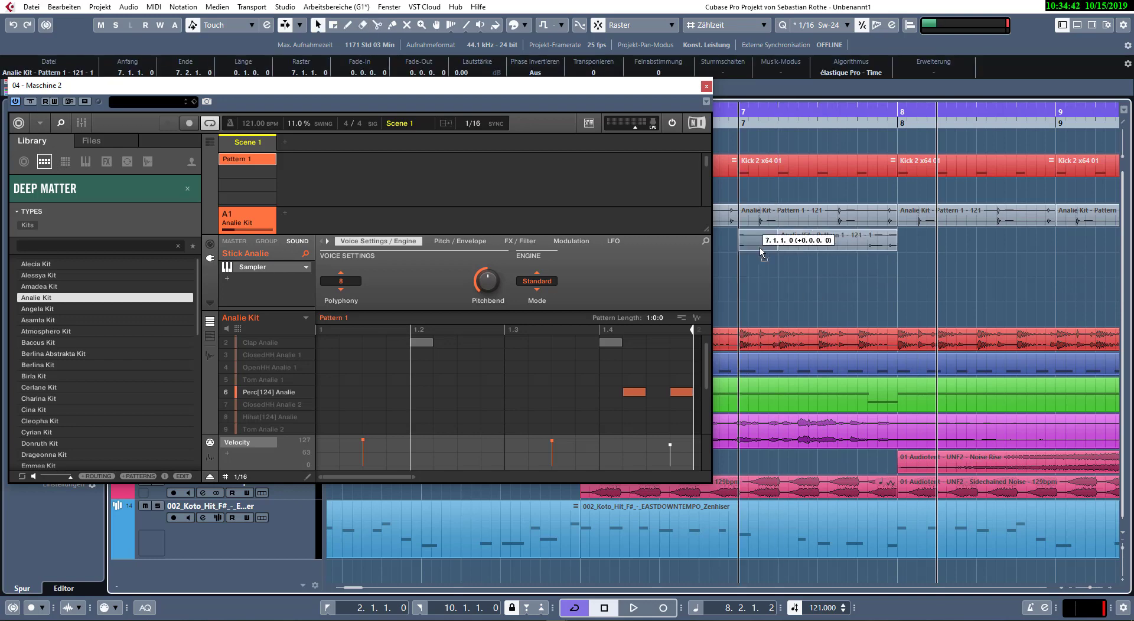
key("3")
key("4")
left_click(763, 249)
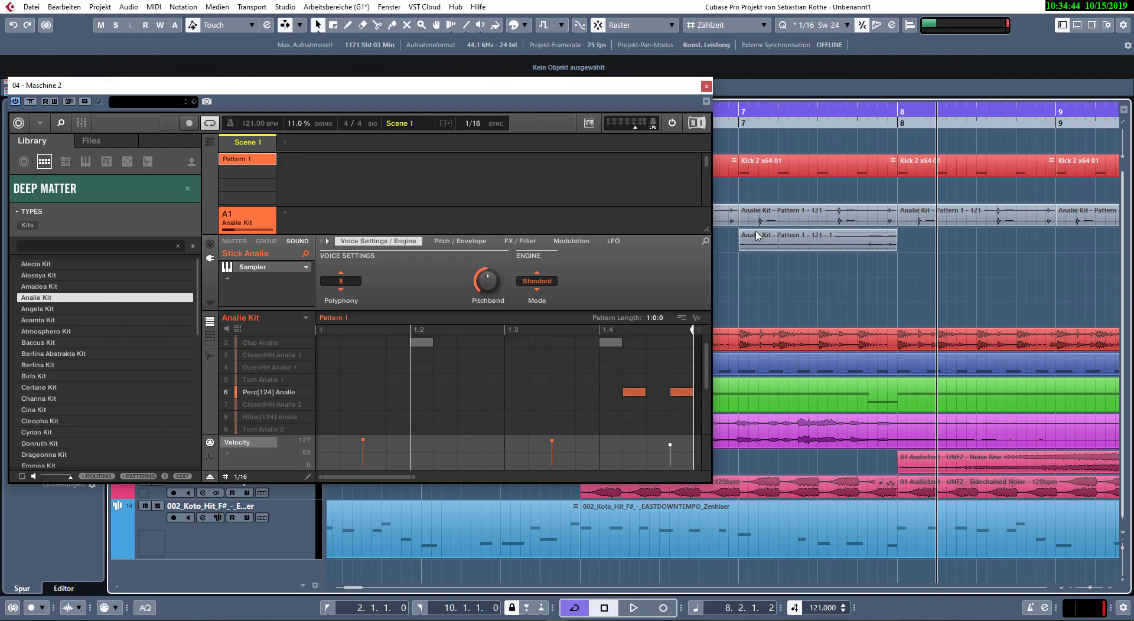
- Place the glued Perc clip at bar 2 on Audio 02, repeat it up to bar 10 and play the arrangement
scroll(769, 232, "down", 5)
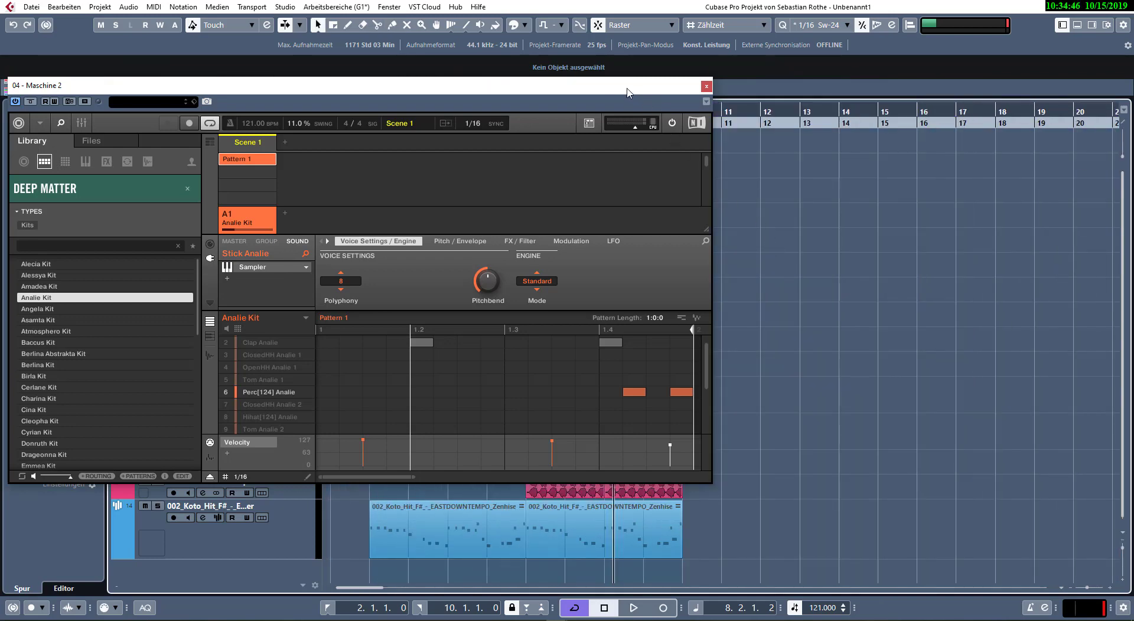
left_click_drag(629, 93, 876, 463)
left_click_drag(601, 239, 682, 243)
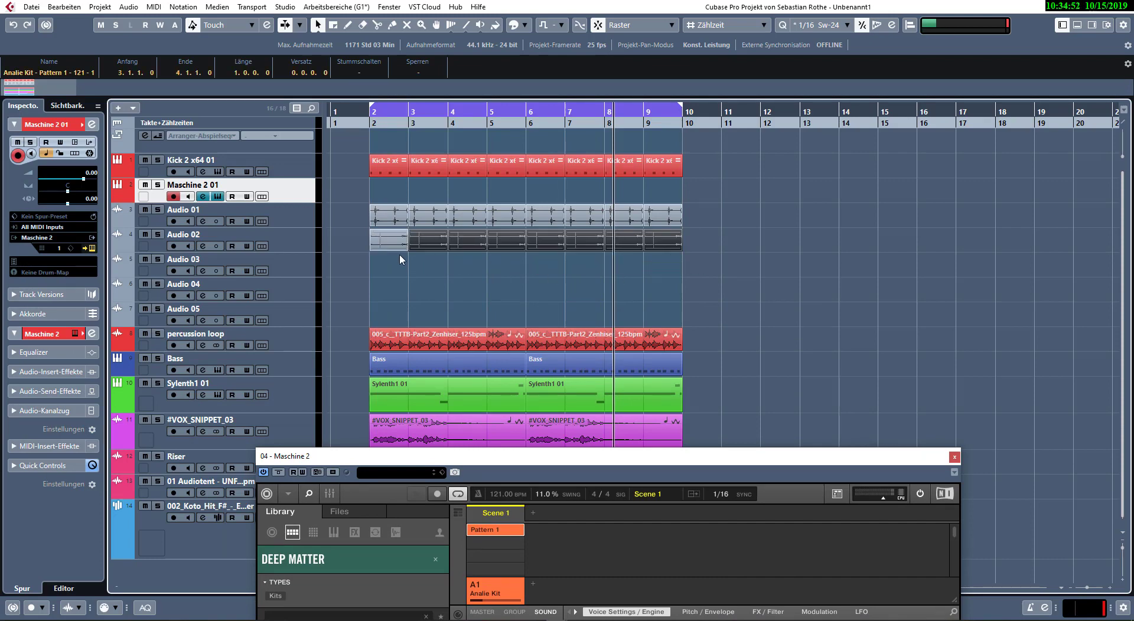
left_click(390, 246)
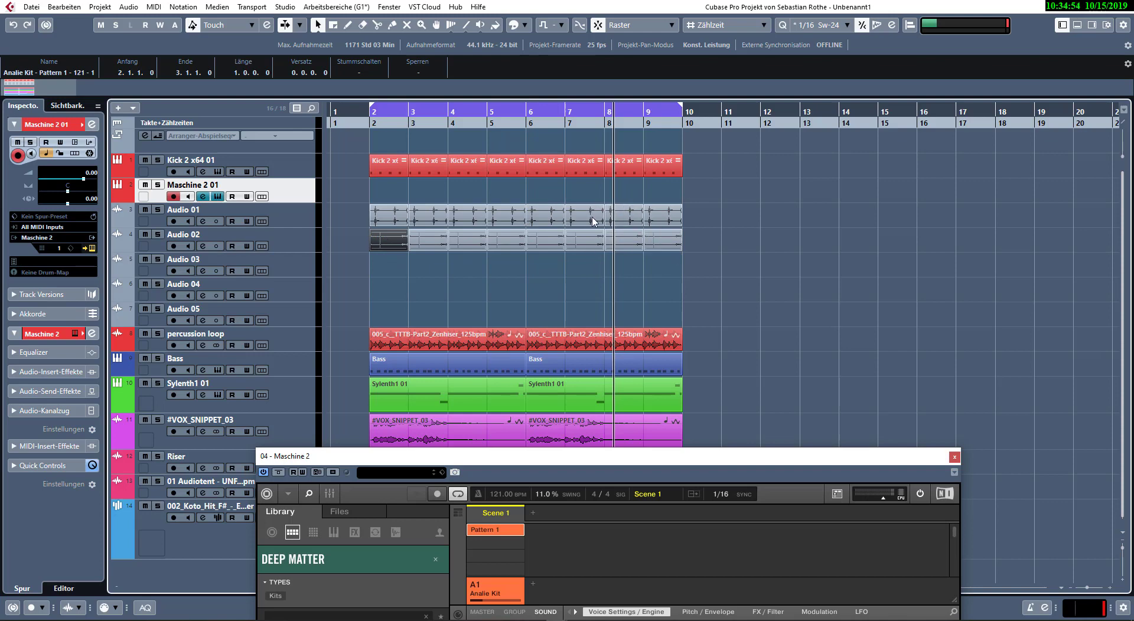
key("space")
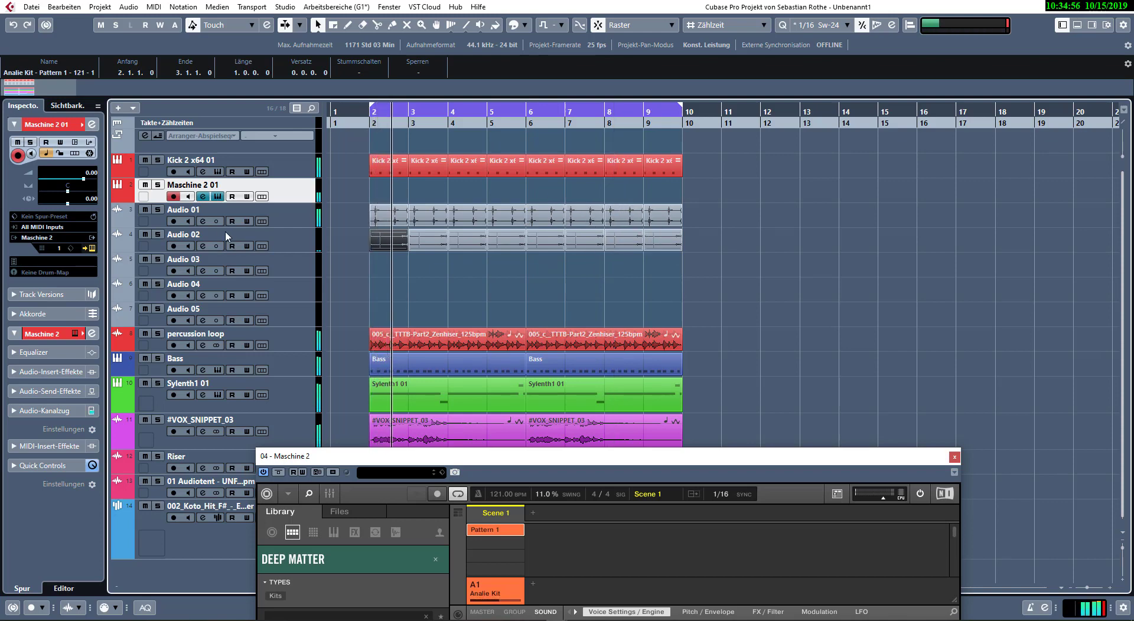
- Solo Audio 01 and Audio 02 and rename them wood and smal hh
left_click(158, 235)
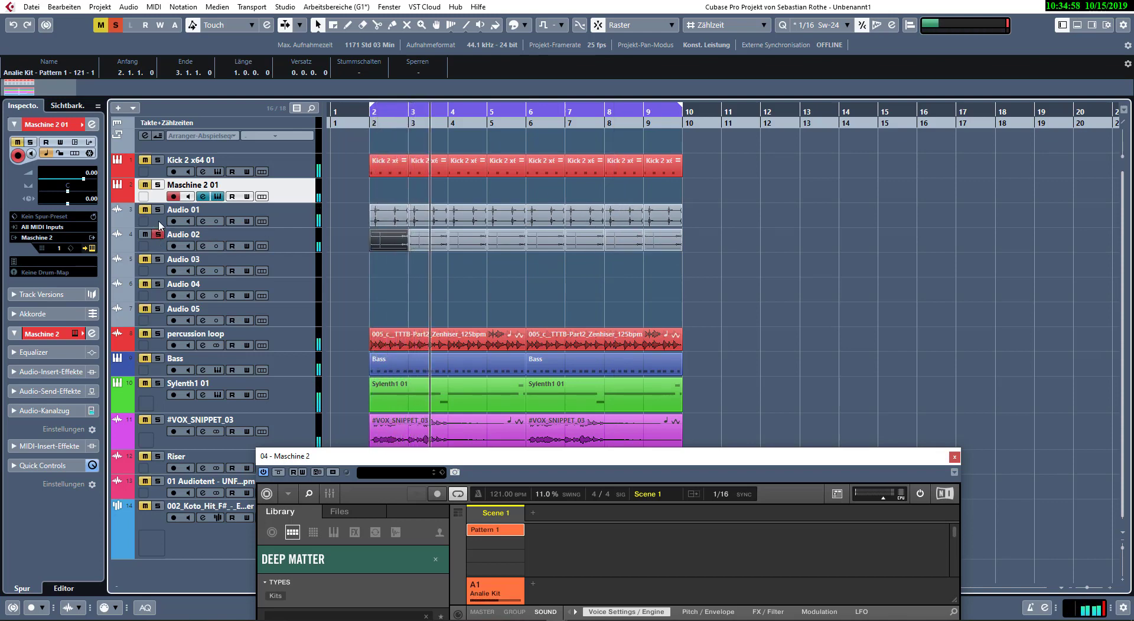
left_click(158, 210)
double_click(183, 210)
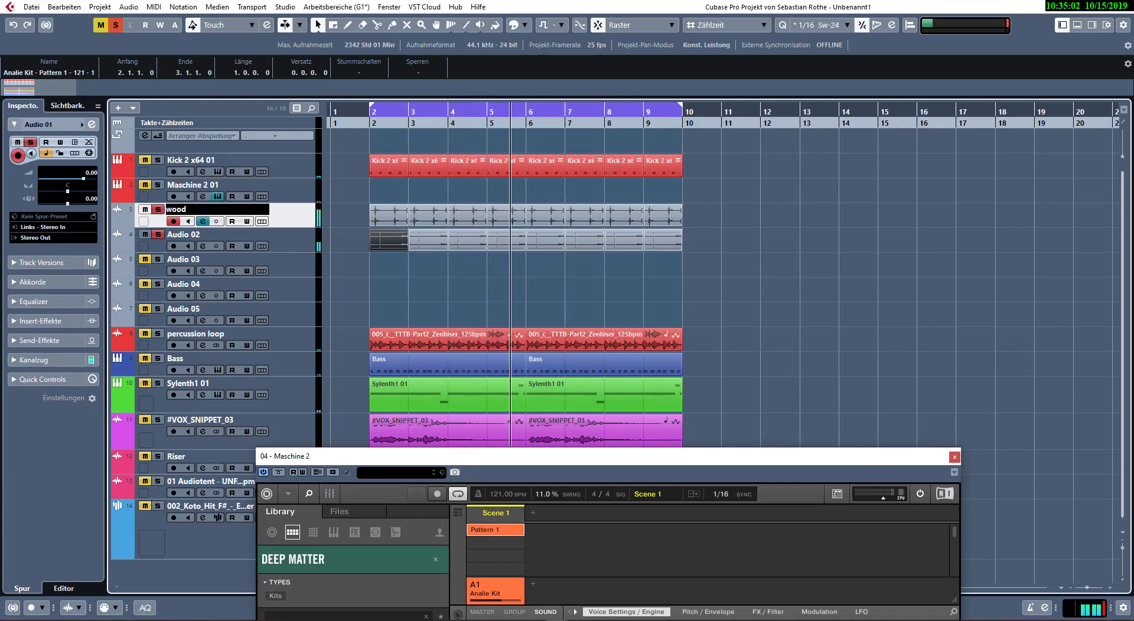
key("Return")
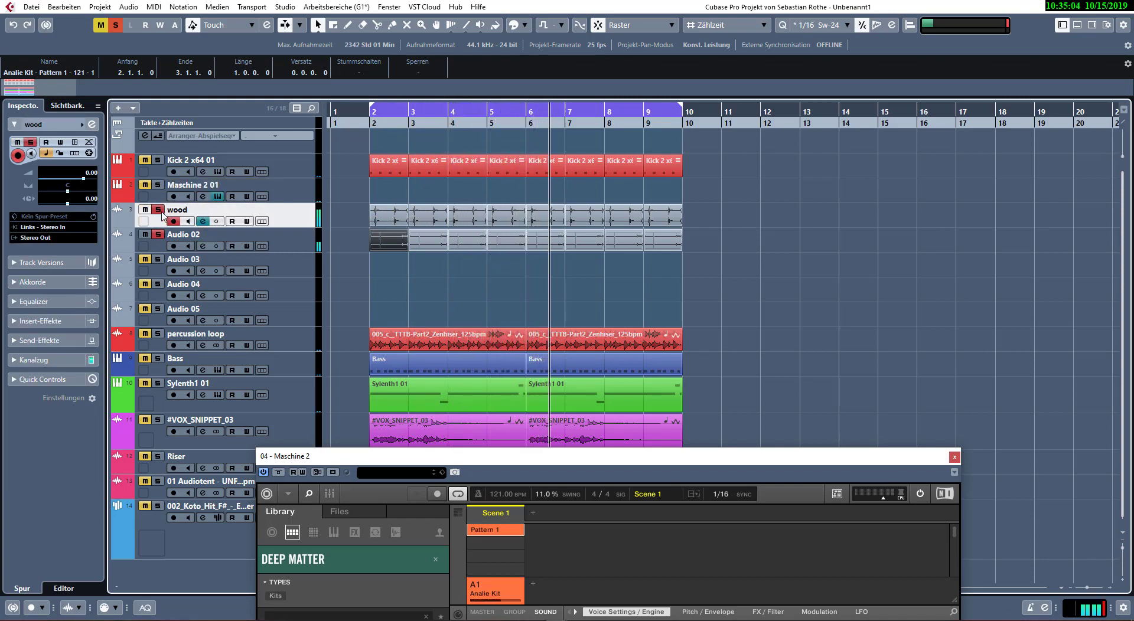
double_click(190, 235)
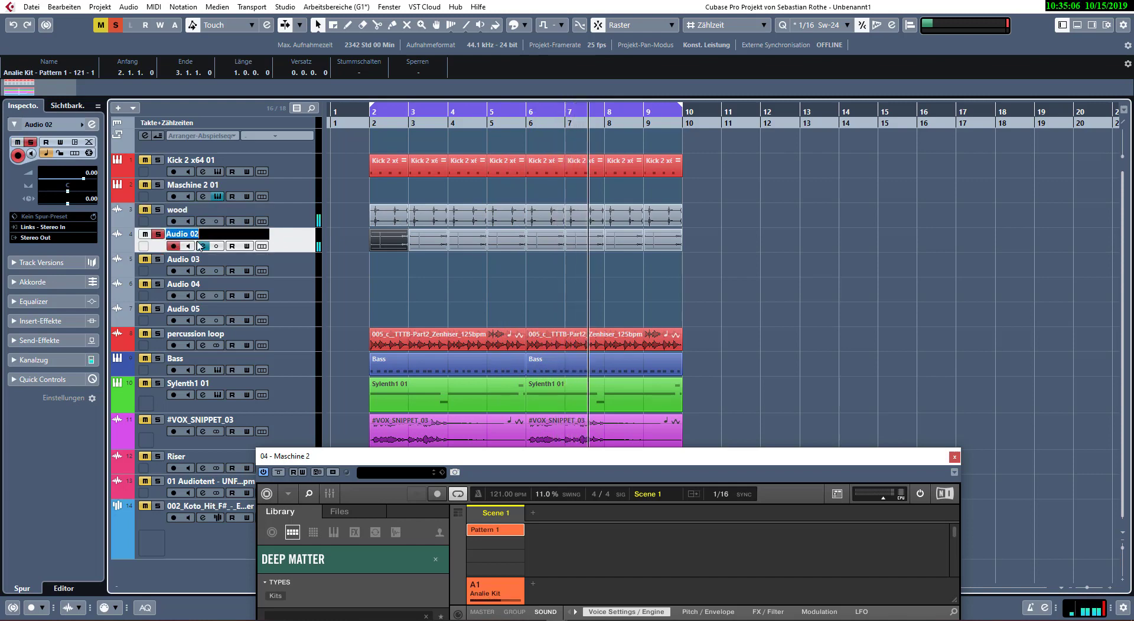
key("Return")
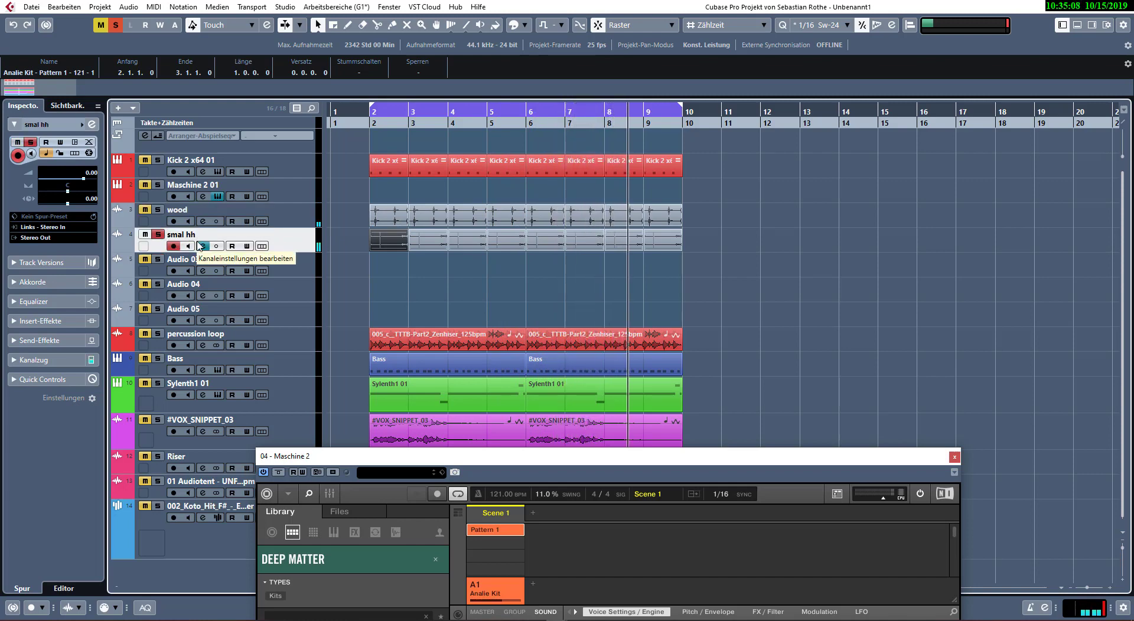
- Add Normalisieren as direct offline processing to the first smal hh clip, applying it to all shared events without asking again
key("F6")
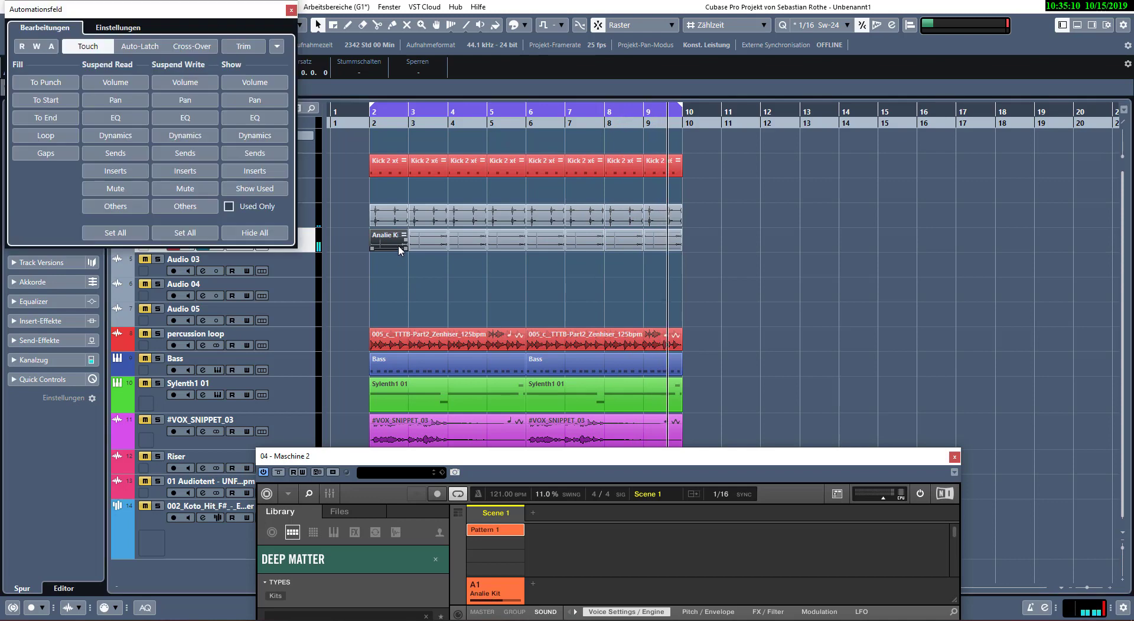
key("F6")
key("F7")
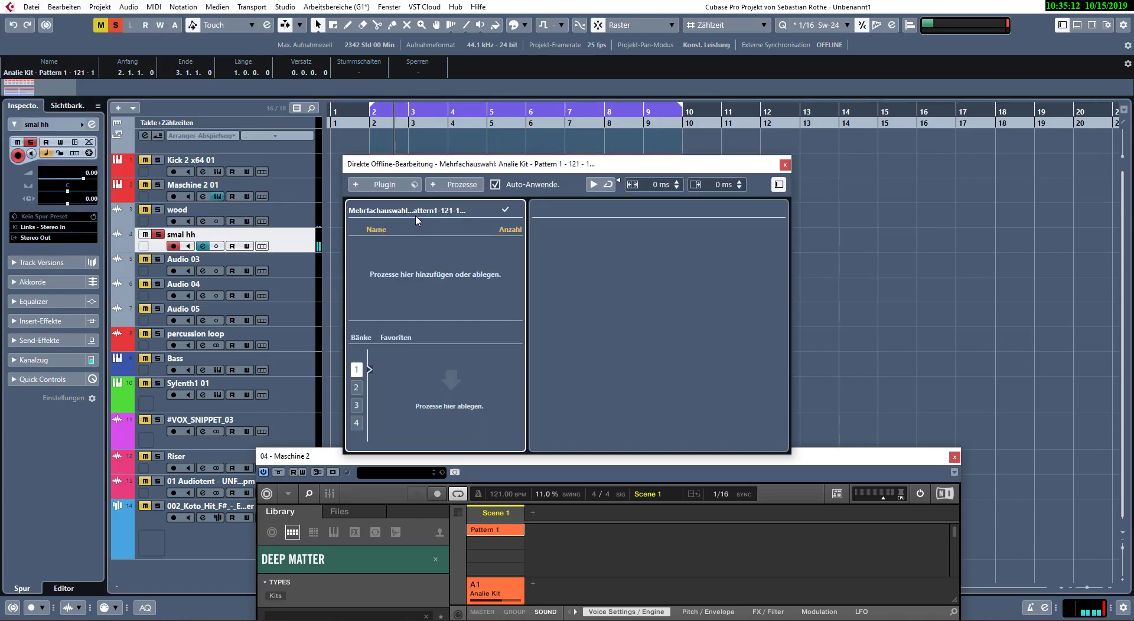
left_click_drag(450, 164, 459, 106)
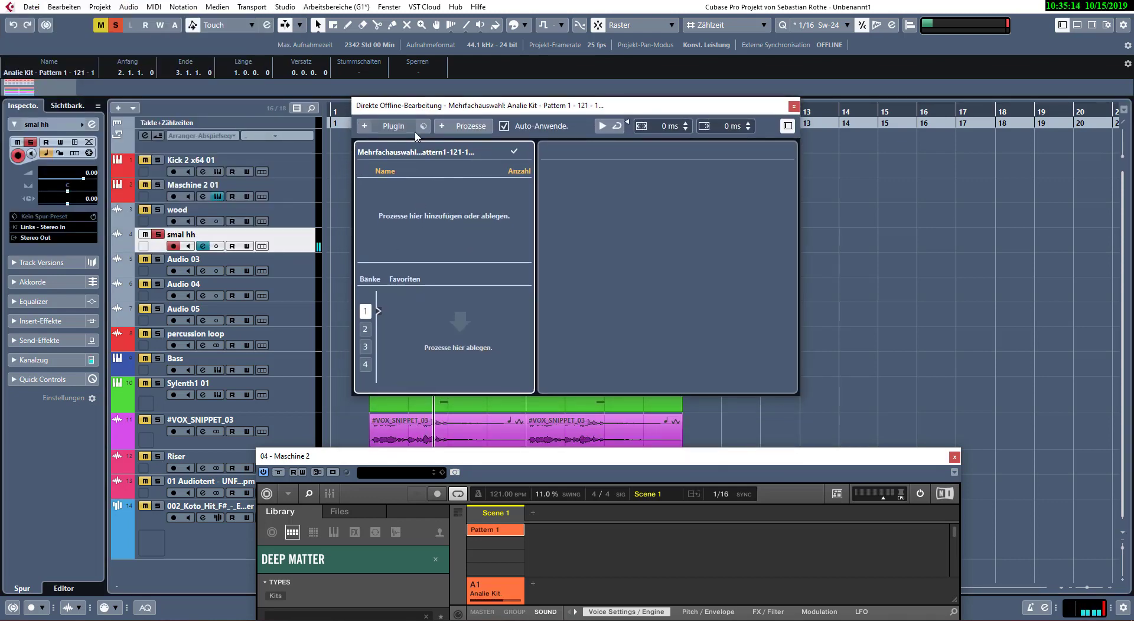
left_click(452, 126)
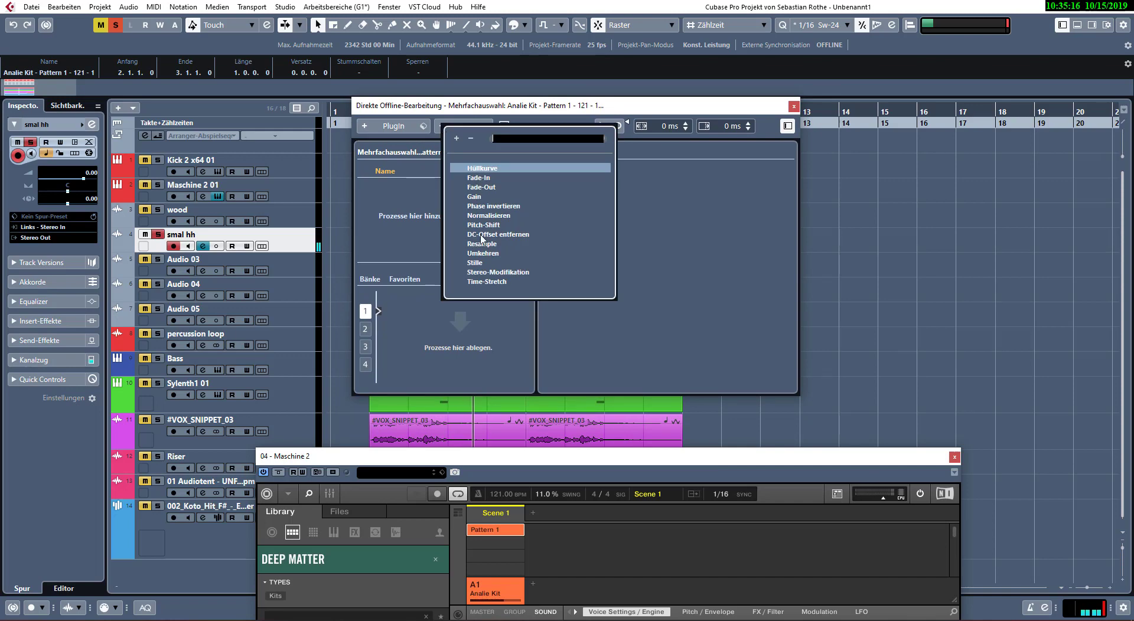
left_click(488, 215)
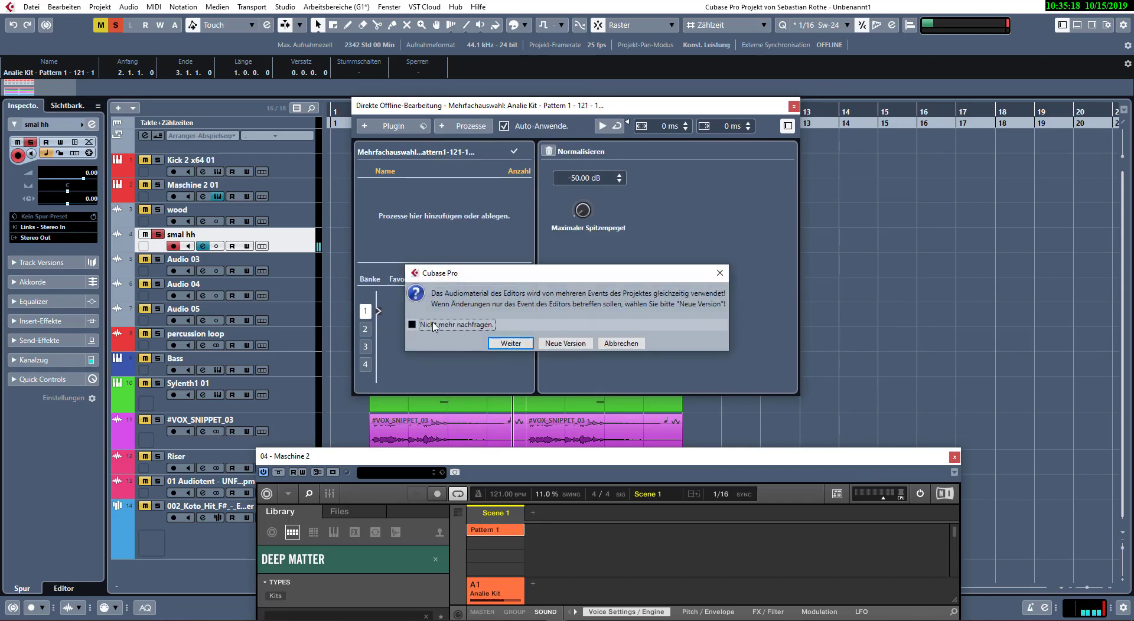
left_click(433, 325)
left_click(511, 344)
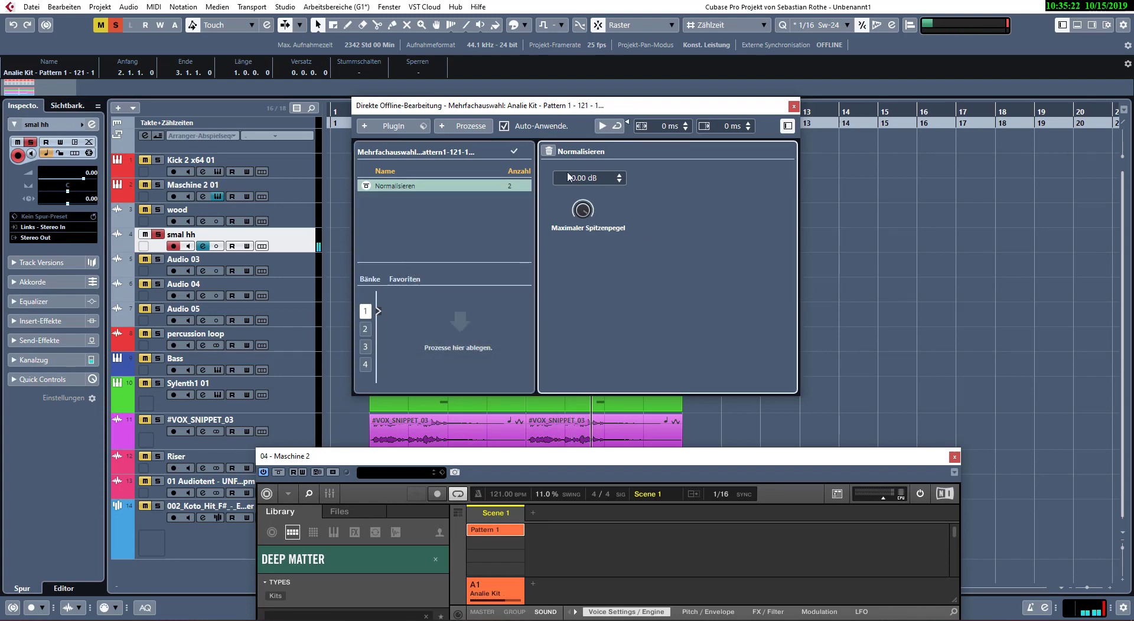
- Set the normalisation's maximum peak level to -3.50 dB and close the offline processing window
left_click_drag(554, 107, 713, 117)
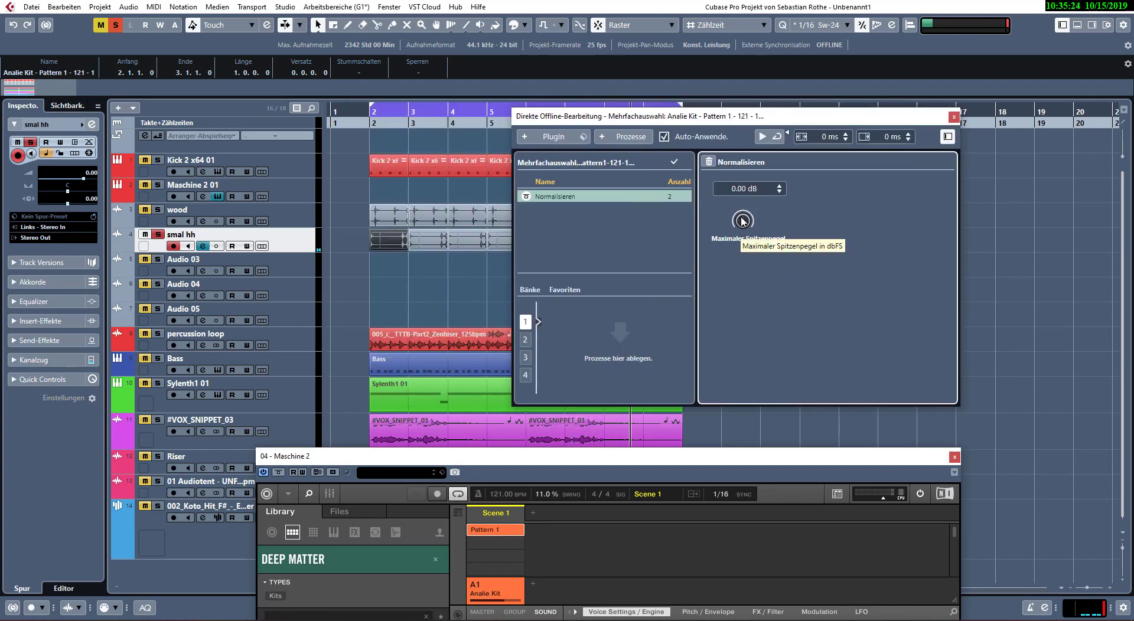
left_click_drag(743, 221, 742, 229)
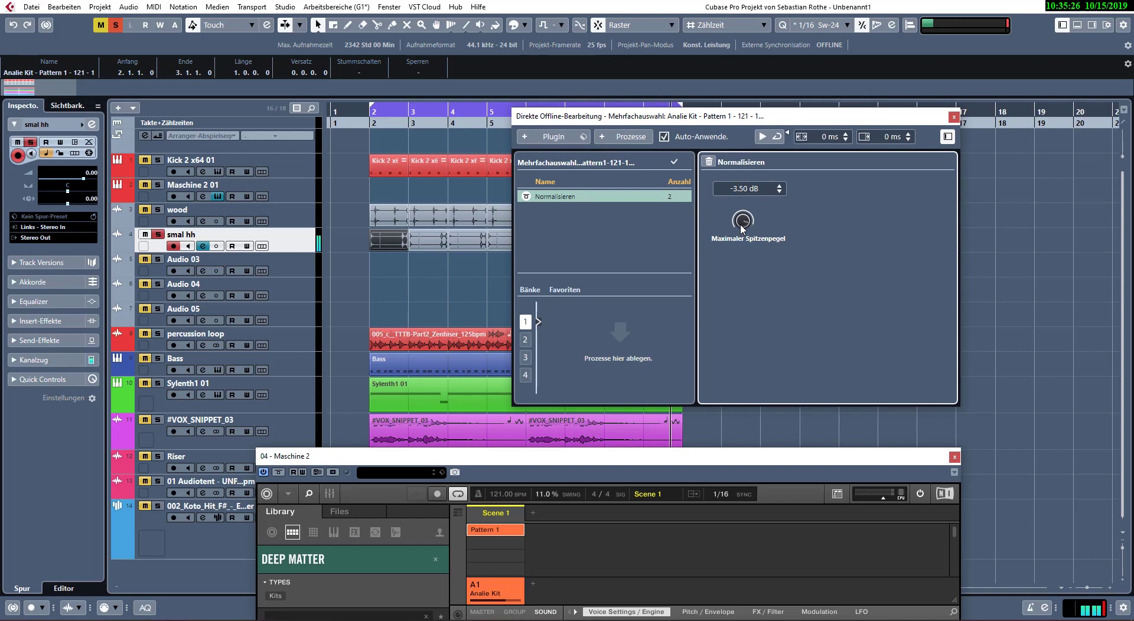
left_click(952, 117)
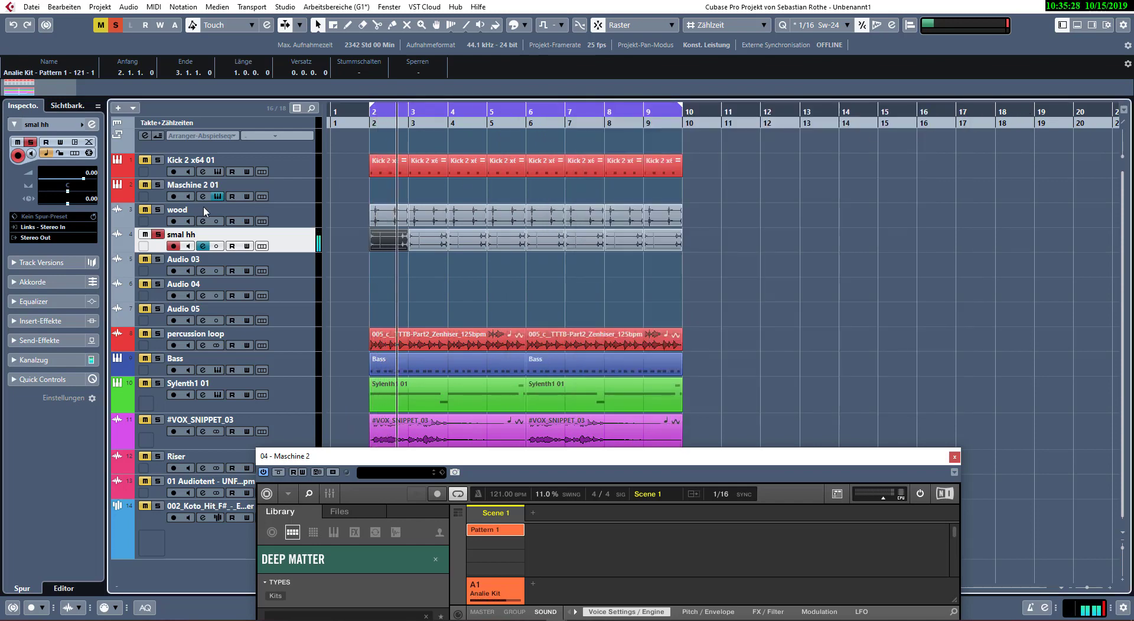
- Unsolo the wood and smal hh tracks
left_click(302, 224)
left_click(157, 209)
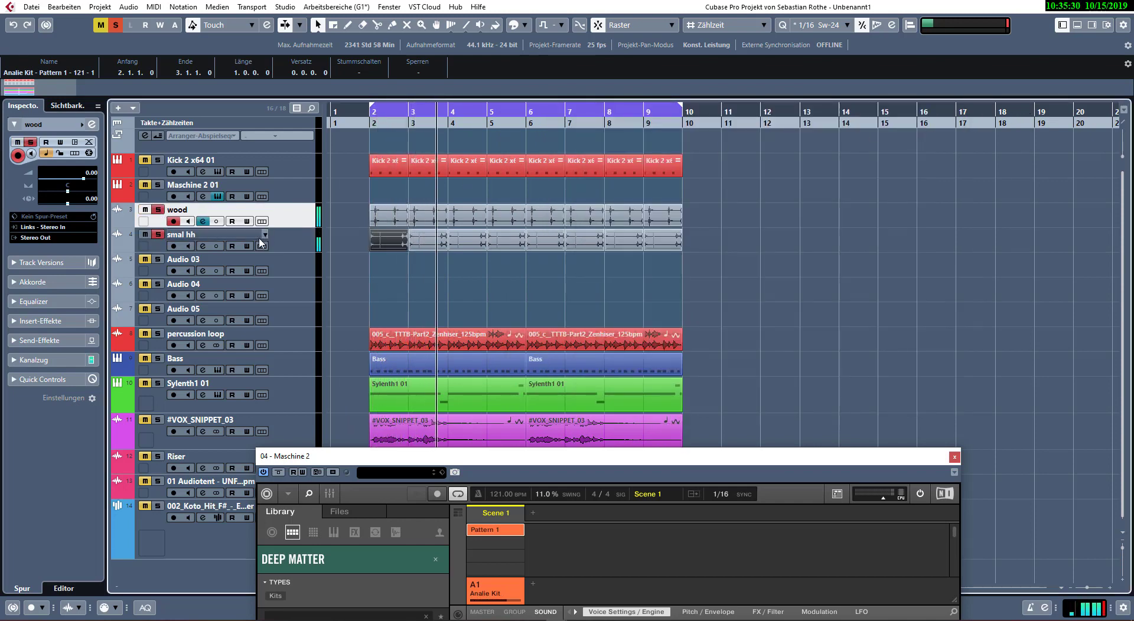
left_click(157, 235)
left_click(157, 209)
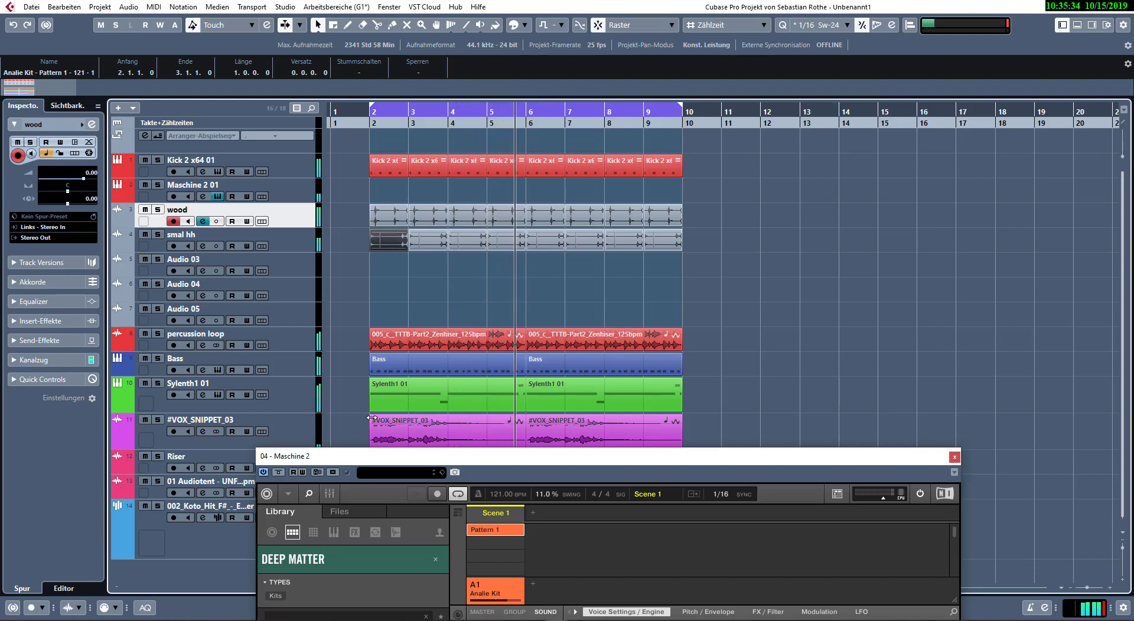
- Solo Clap Analie in Maschine, place its pattern as audio on Audio 03 at bar 2 and mute the Maschine 2 01 track
left_click_drag(371, 455, 359, 139)
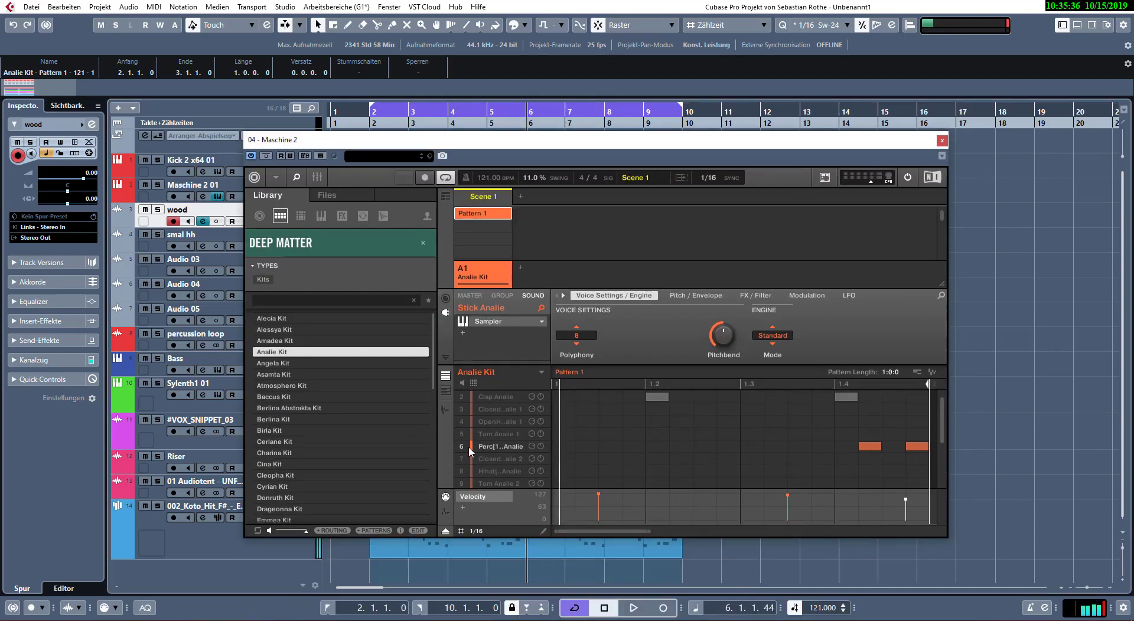
left_click(463, 398)
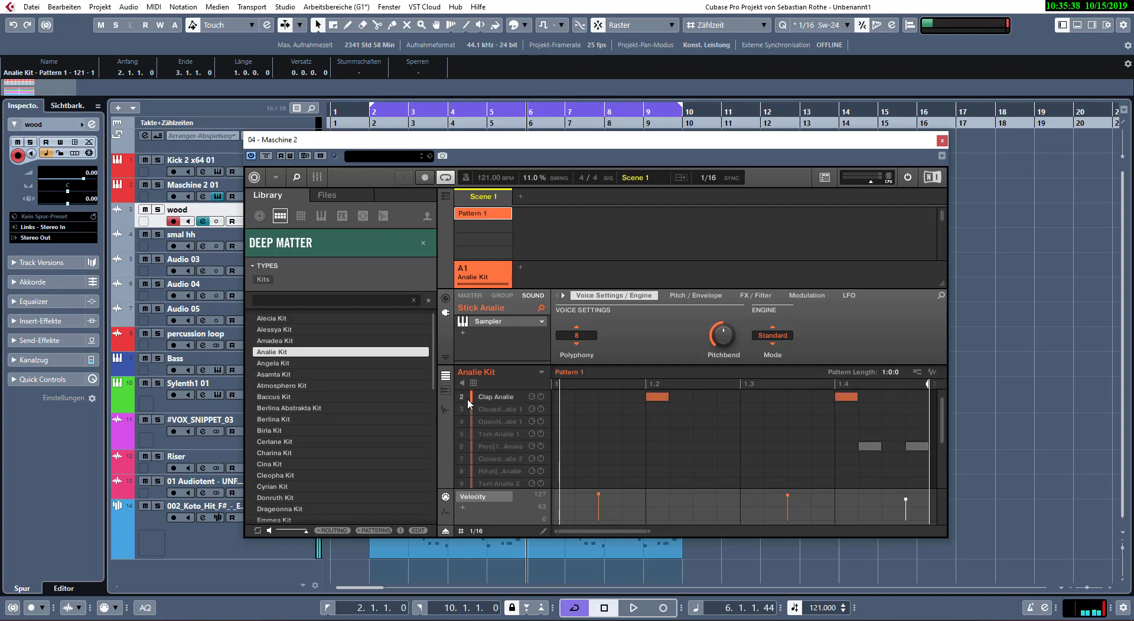
left_click_drag(725, 144, 193, 243)
mouse_move(399, 472)
left_mouse_down()
mouse_move(475, 396)
mouse_move(491, 261)
mouse_move(392, 261)
mouse_move(682, 267)
left_mouse_up()
left_click(409, 241)
left_click(145, 185)
- Trim the clap clip on Audio 03 to one bar by splitting it at bar 3, then repeat it up to bar 10
key("3")
left_click(412, 271)
key("5")
left_click(449, 269)
key("1")
- Rename the Audio 03 track as Clap
left_click(179, 263)
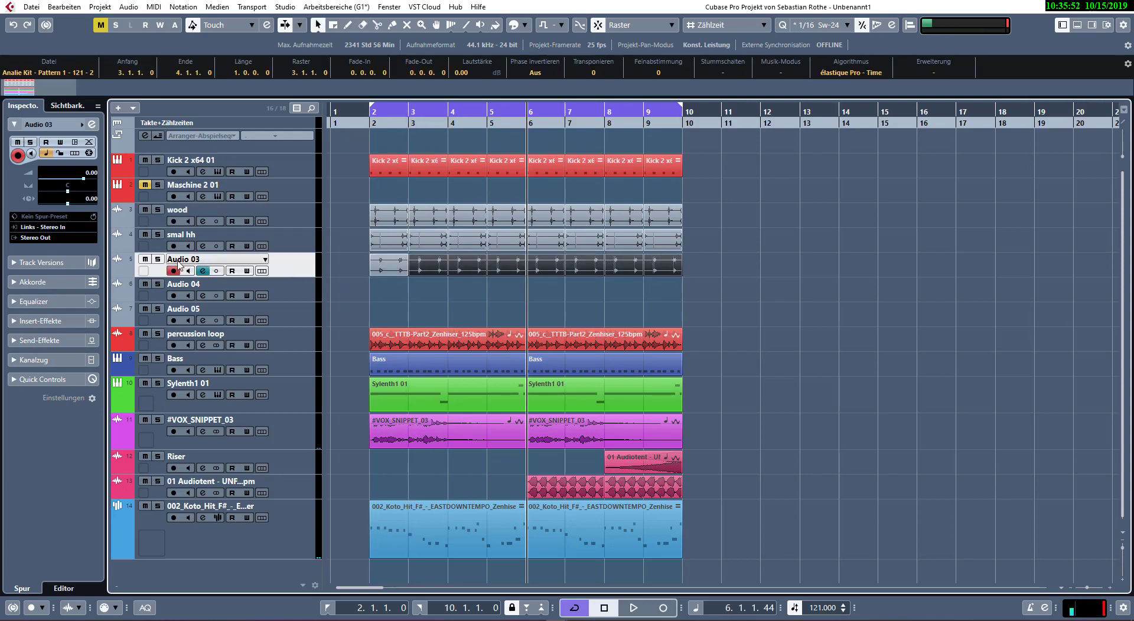
double_click(186, 258)
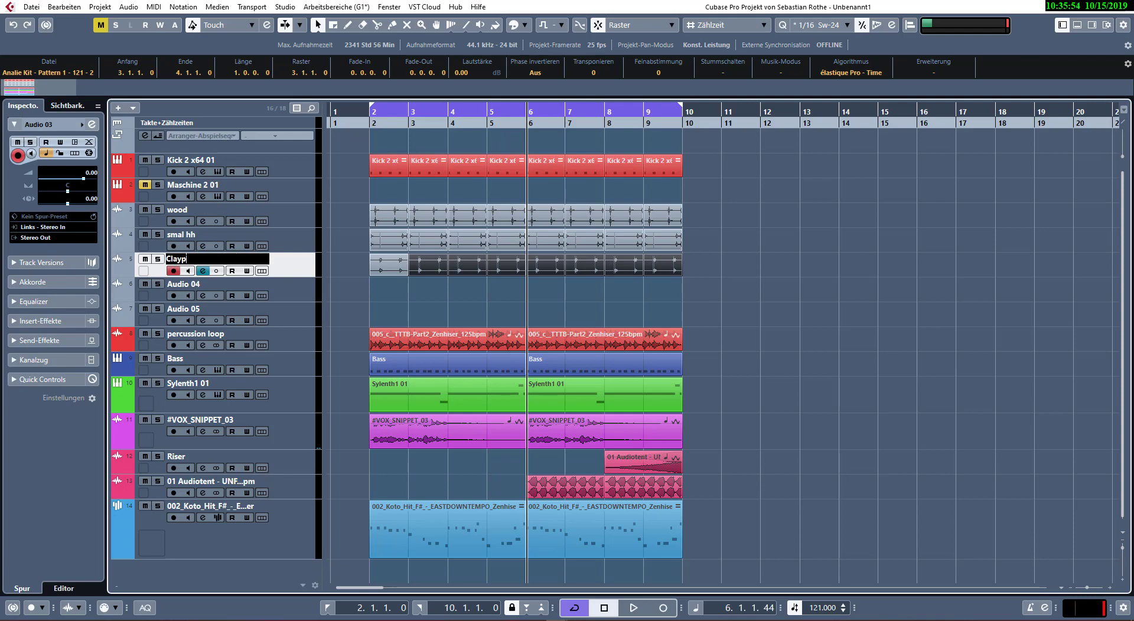
key("Return")
key("BackSpace")
key("Return")
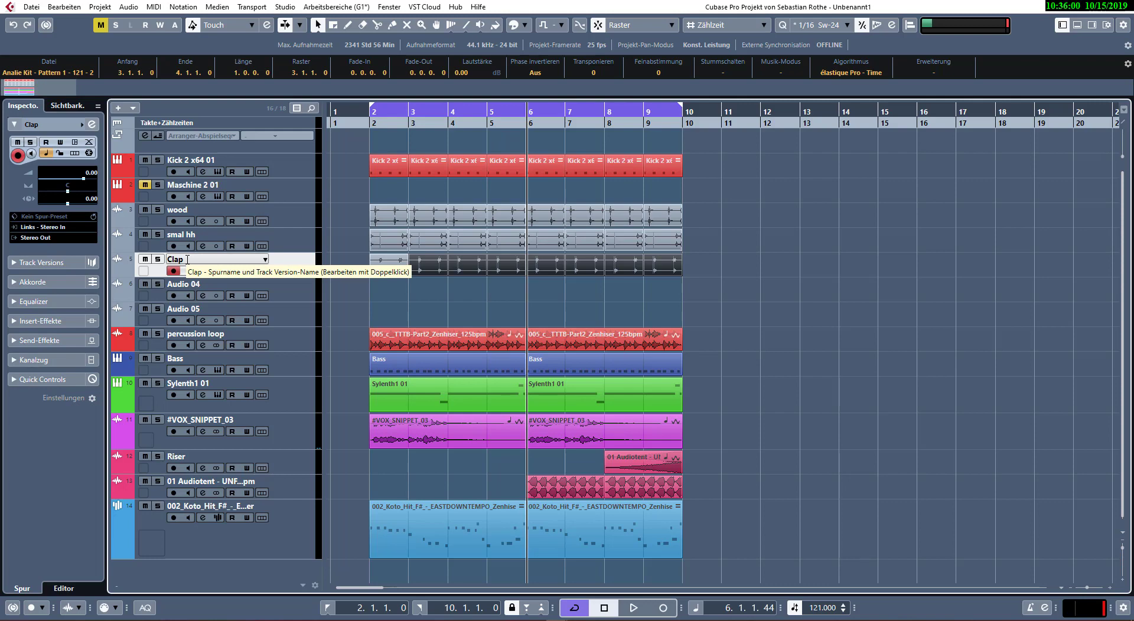
- Select the wood, smal hh and Clap tracks together and colour them red
left_click(729, 262)
left_click(281, 207, "shift")
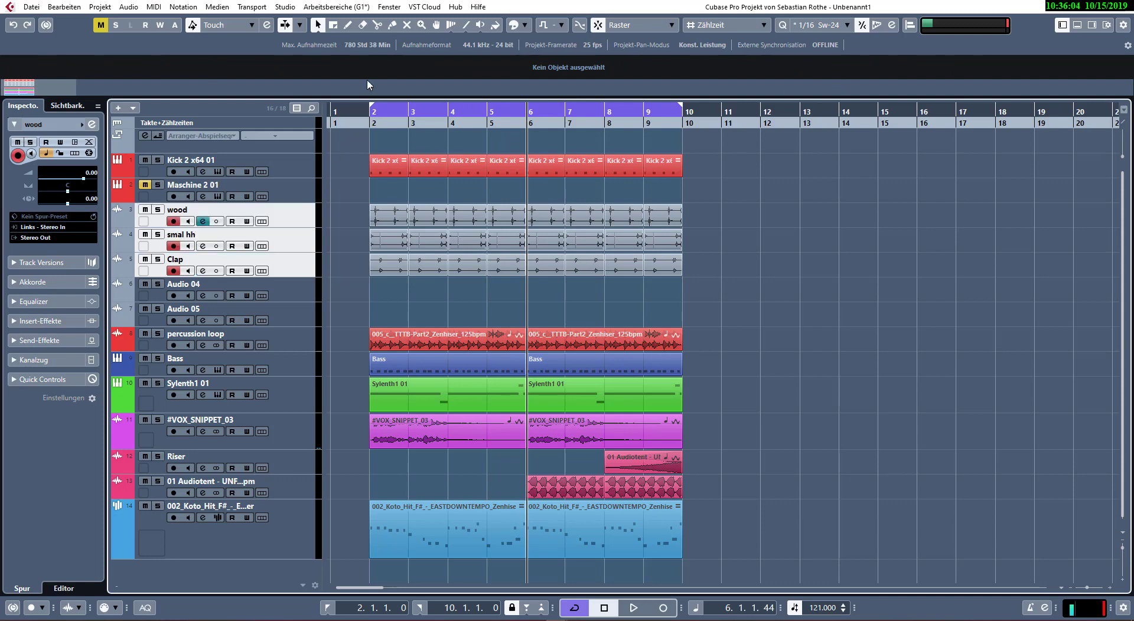
left_click(514, 25)
left_click(539, 60)
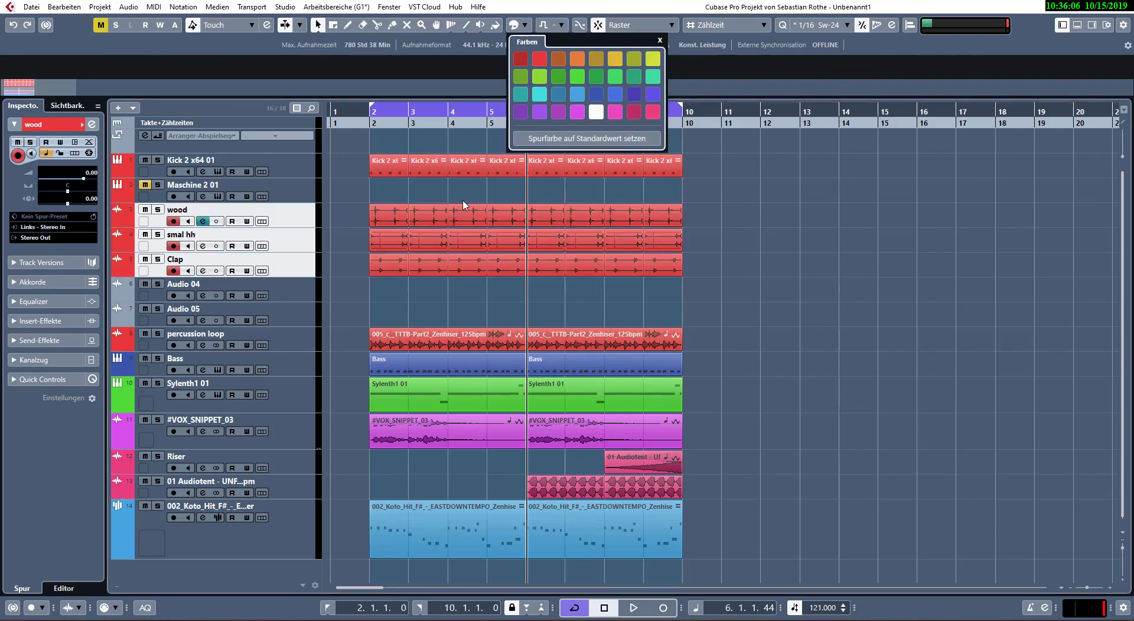
- Reorder the three drum tracks so they run Clap, smal hh and wood below Maschine 2 01
left_click(301, 235)
left_click_drag(283, 261, 286, 210)
left_click(288, 208)
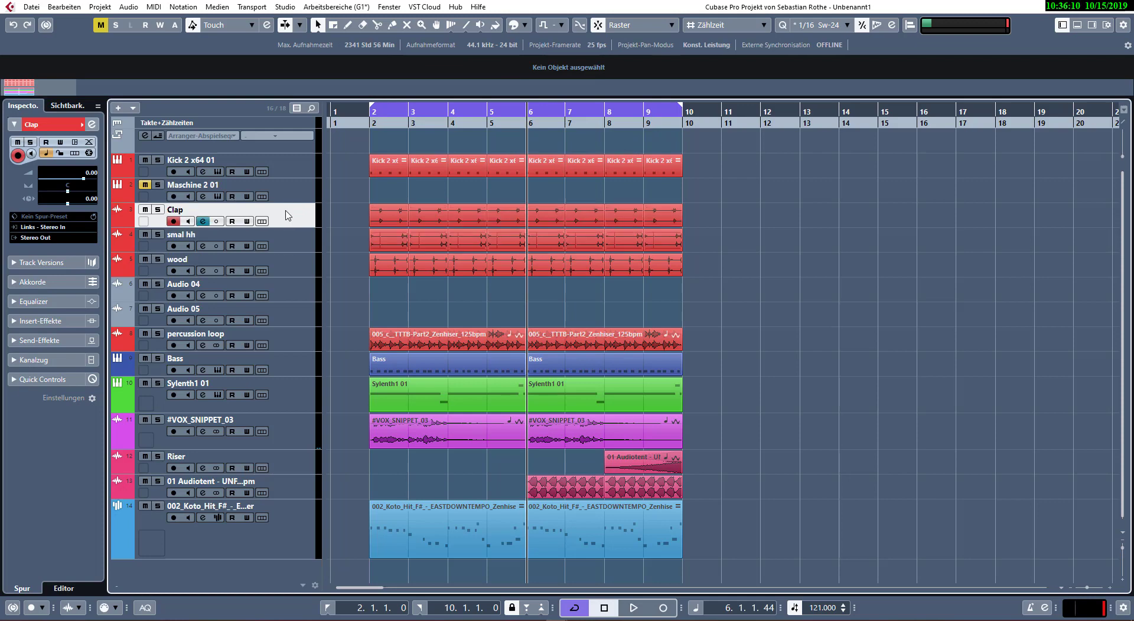
- Apply the Normalise process to the first Clap clip at bar 2 with Direct Offline Processing
key("F7")
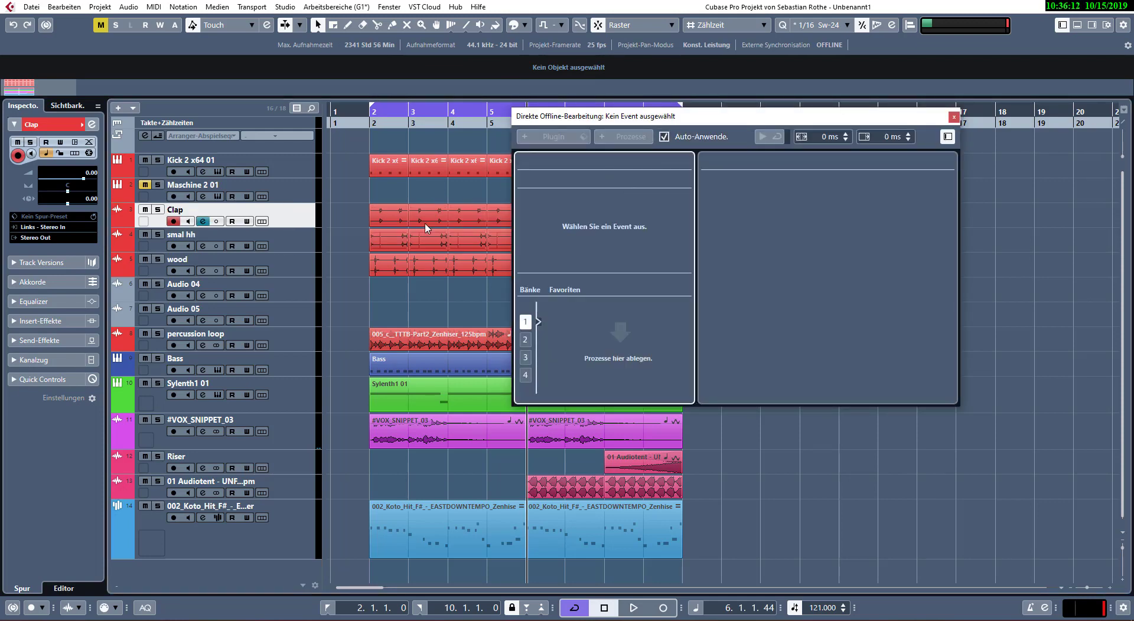
left_click(390, 218)
left_click(626, 137)
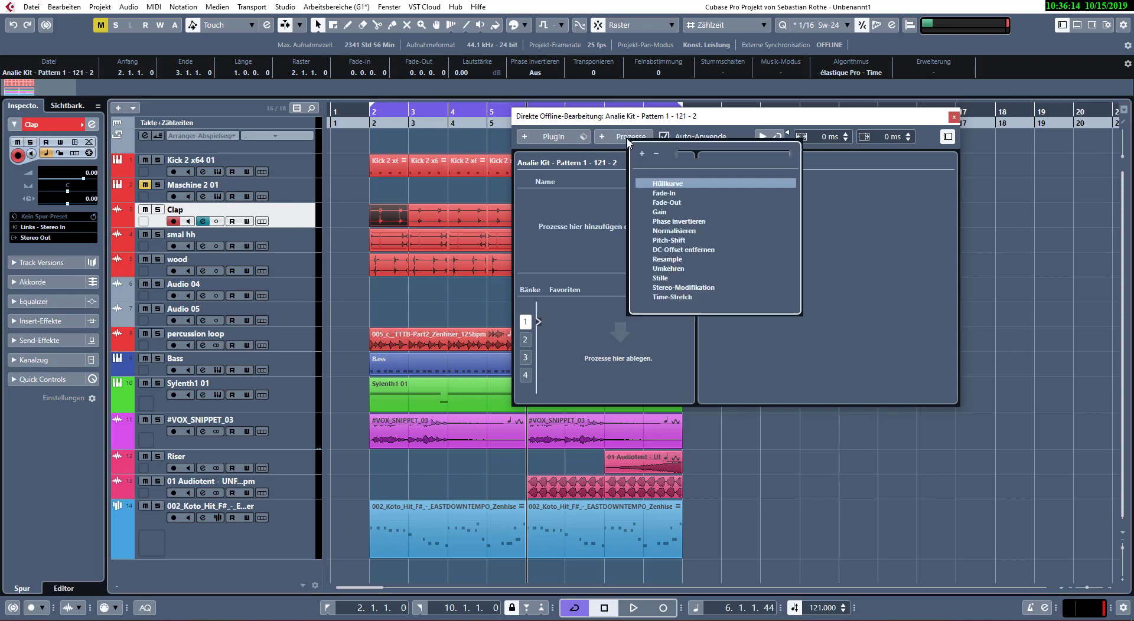
left_click(672, 231)
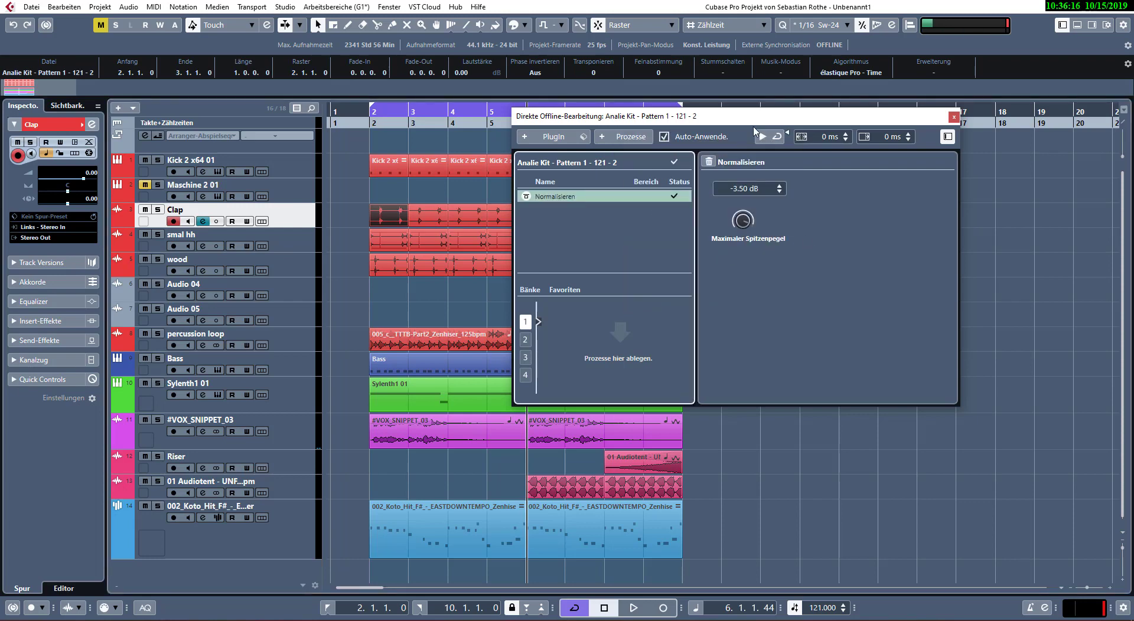
left_click_drag(754, 127, 588, 276)
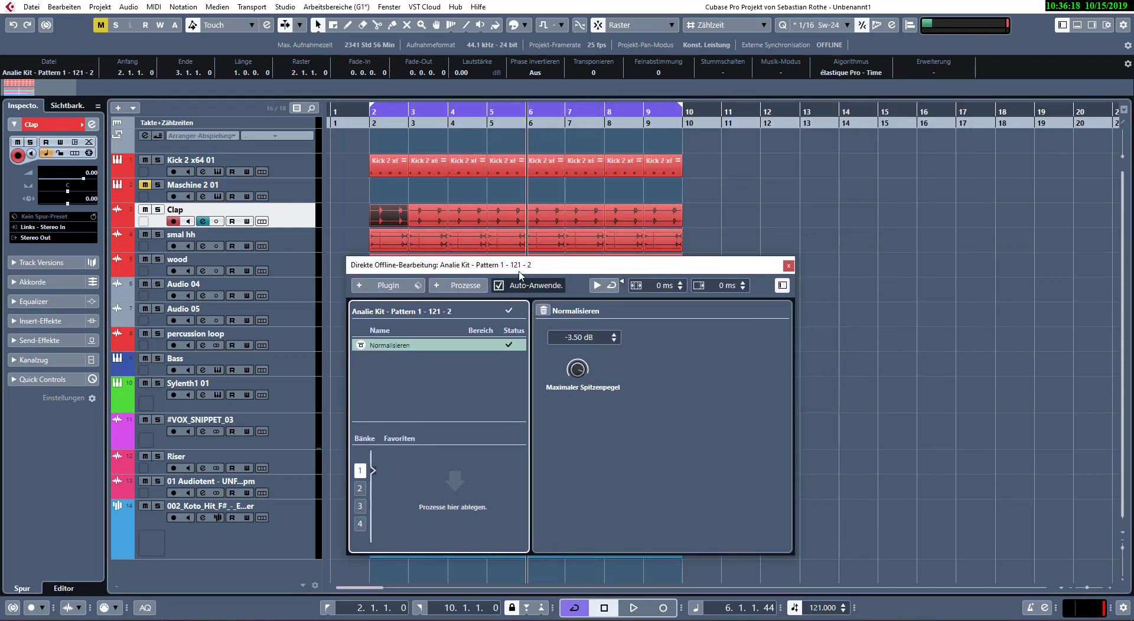
- Increase the height of the Clap track to enlarge its waveform
key("ctrl+Left")
key("alt+Down")
key("alt+Down")
key("ctrl+Right")
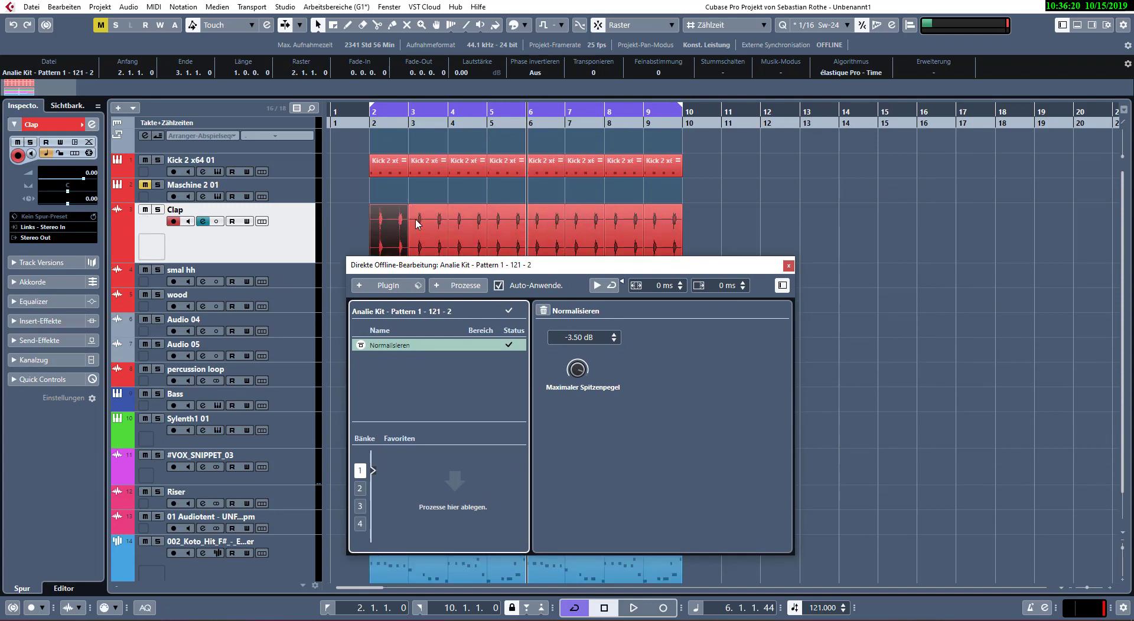
key("alt+Down")
- Set the maximum peak level of the first Clap clip's normalisation to -3.25 dB and close offline processing
scroll(646, 234, "right", 5)
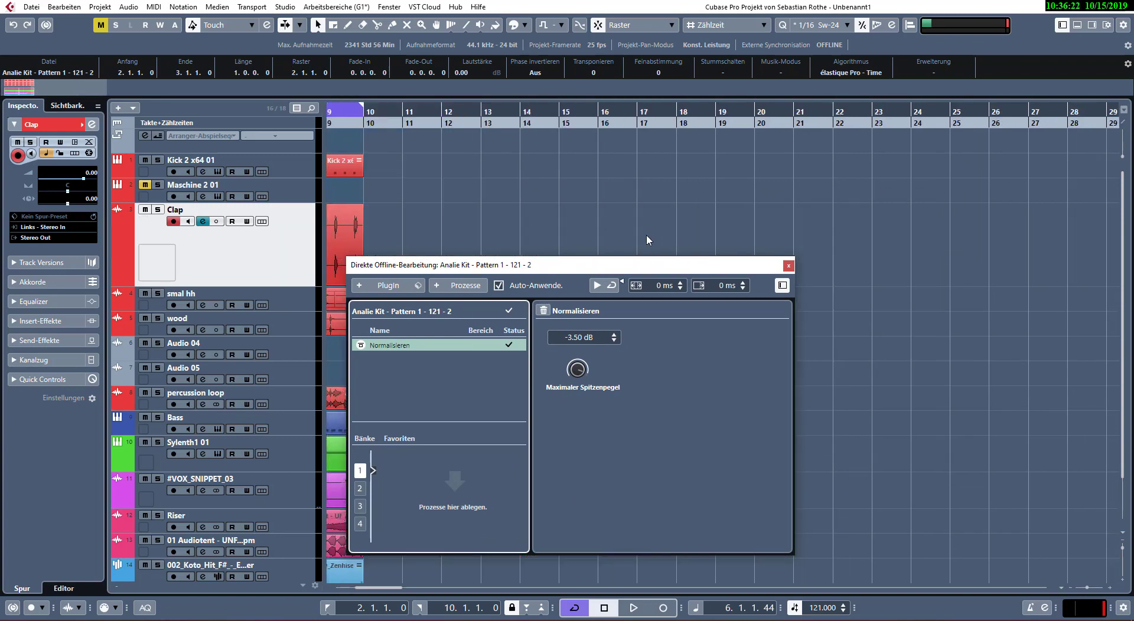
scroll(646, 234, "up", 2)
scroll(533, 215, "left", 8)
scroll(463, 229, "up", 2)
left_click_drag(501, 227, 968, 204)
scroll(723, 183, "up", 2)
left_click_drag(590, 192, 881, 202)
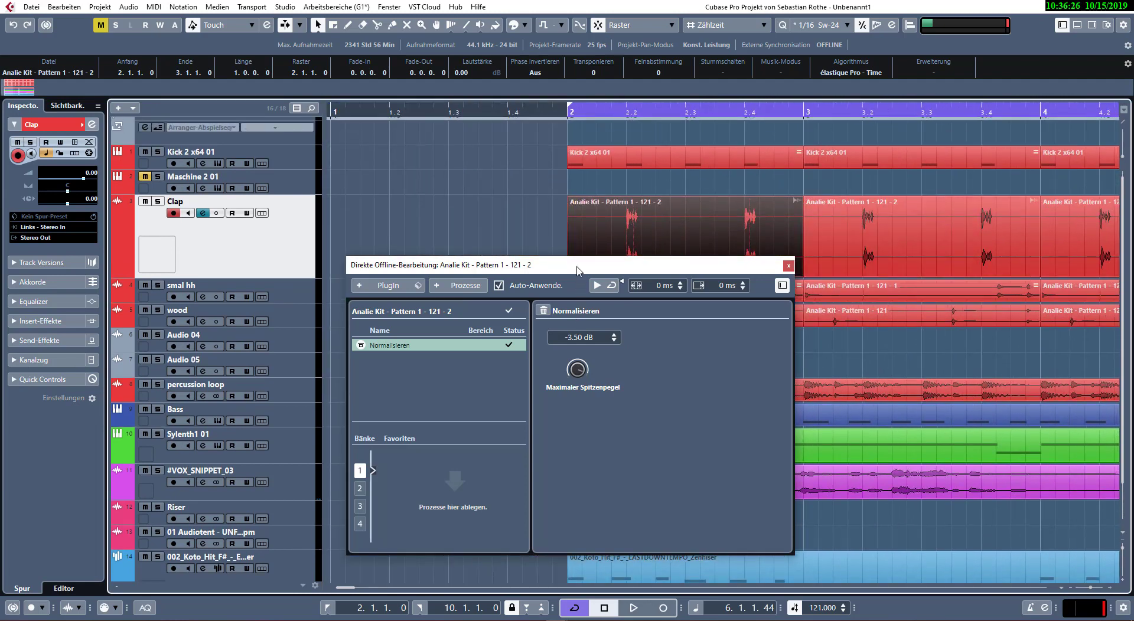
left_click_drag(707, 258, 427, 166)
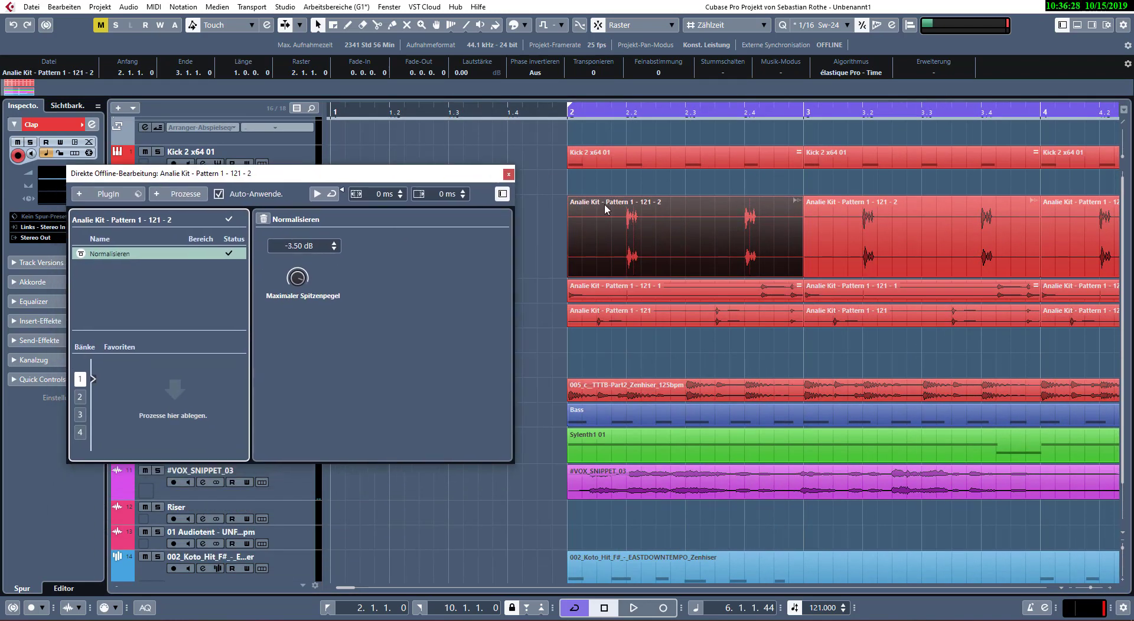
left_click_drag(322, 174, 362, 153)
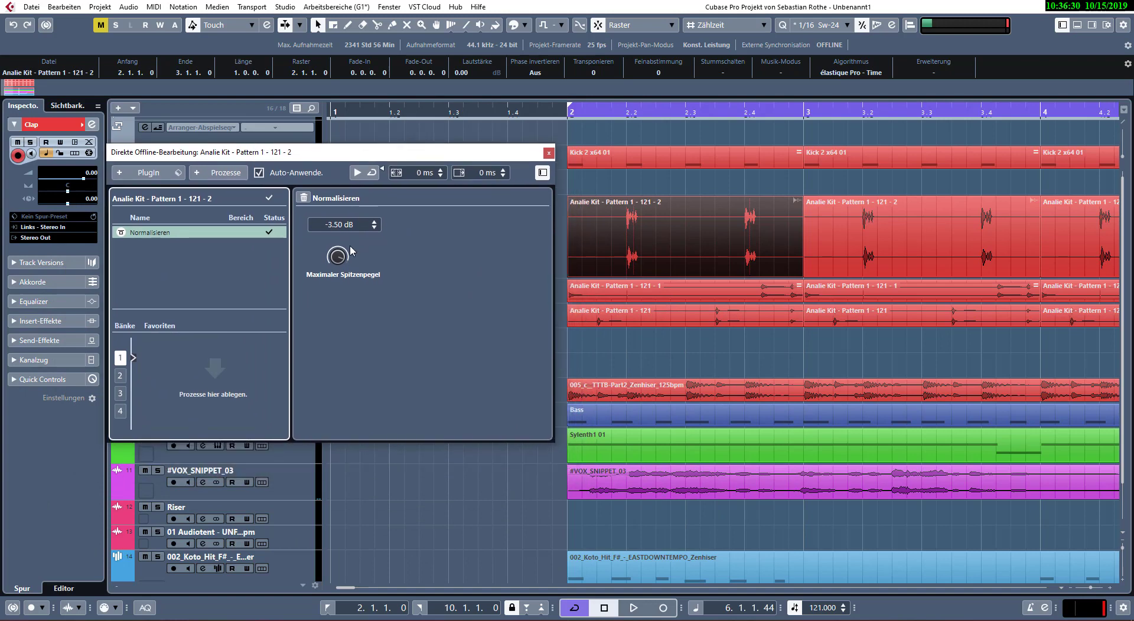
left_click_drag(341, 261, 352, 223)
left_click(849, 240)
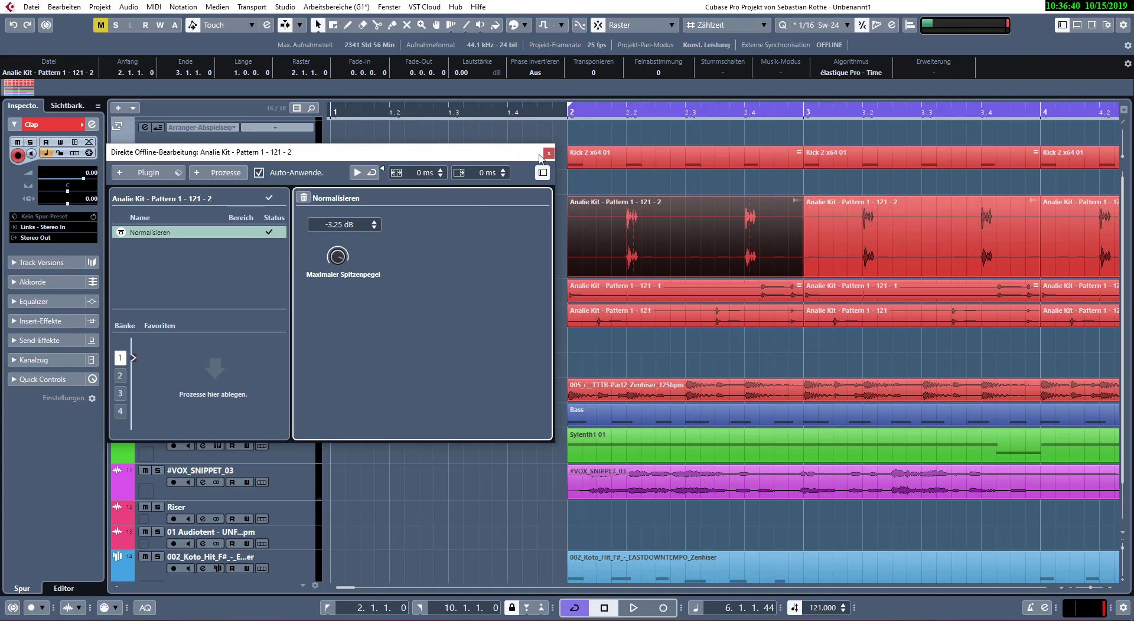
left_click(548, 153)
- Solo the Clap track and audition it in playback
key("space")
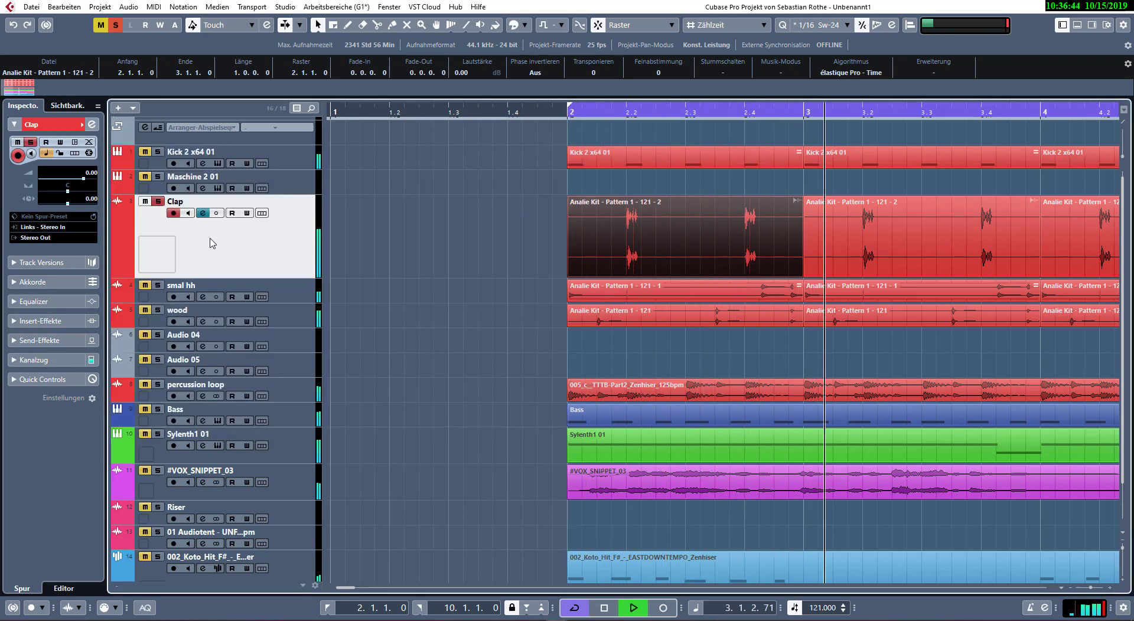
key("s")
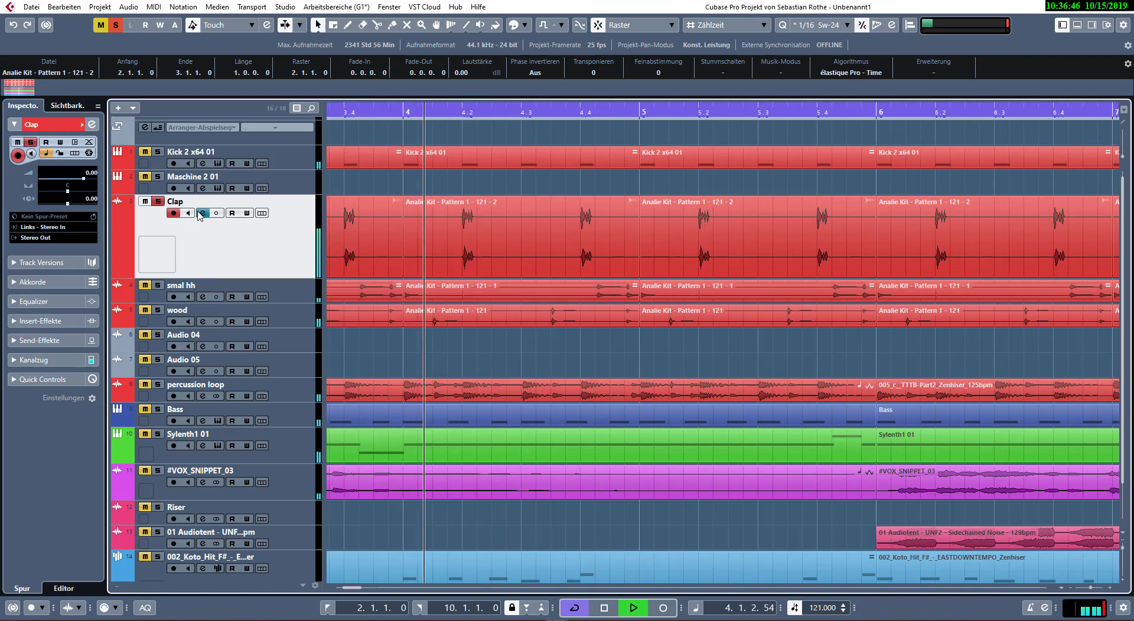
key("space")
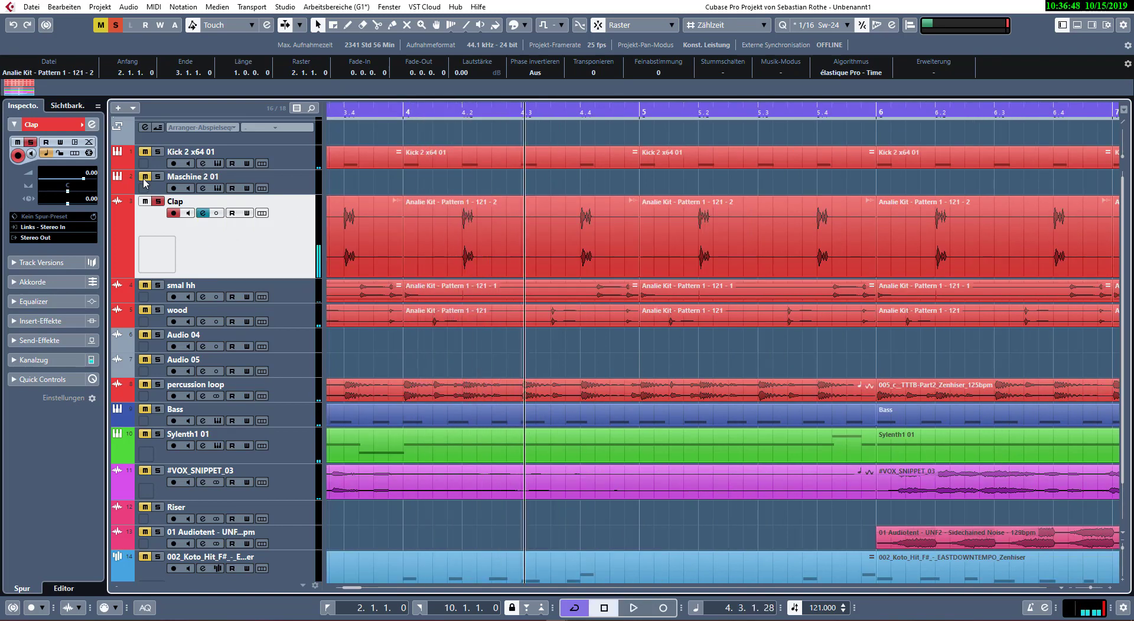
- Solo the Maschine 2 01 track and open its Maschine 2 instrument
left_click(202, 189)
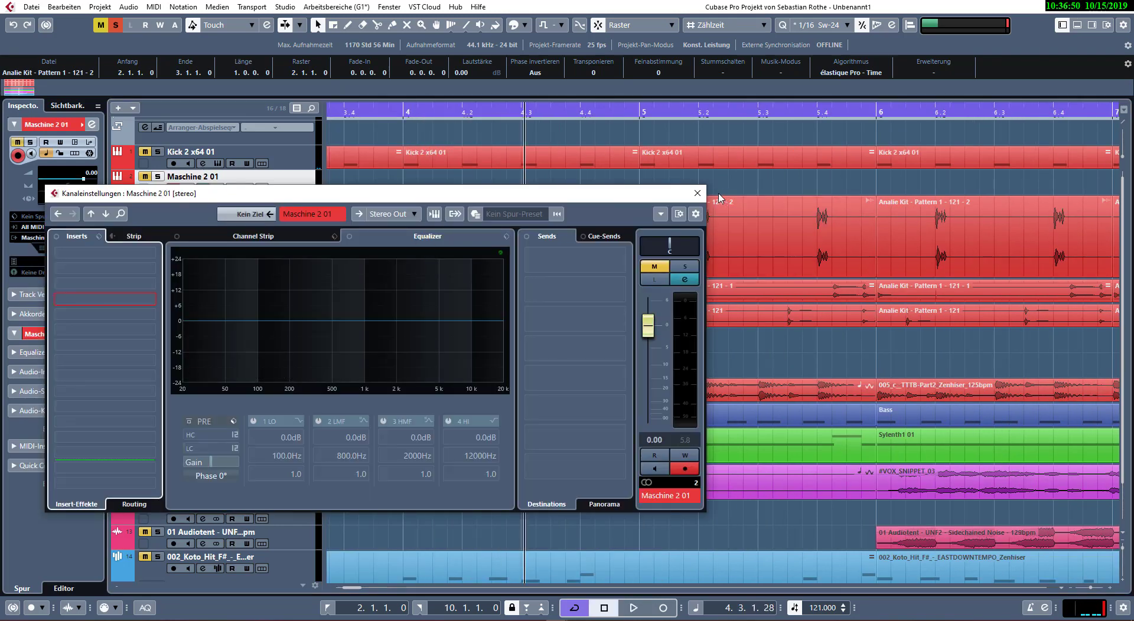
left_click(697, 193)
left_click(158, 177)
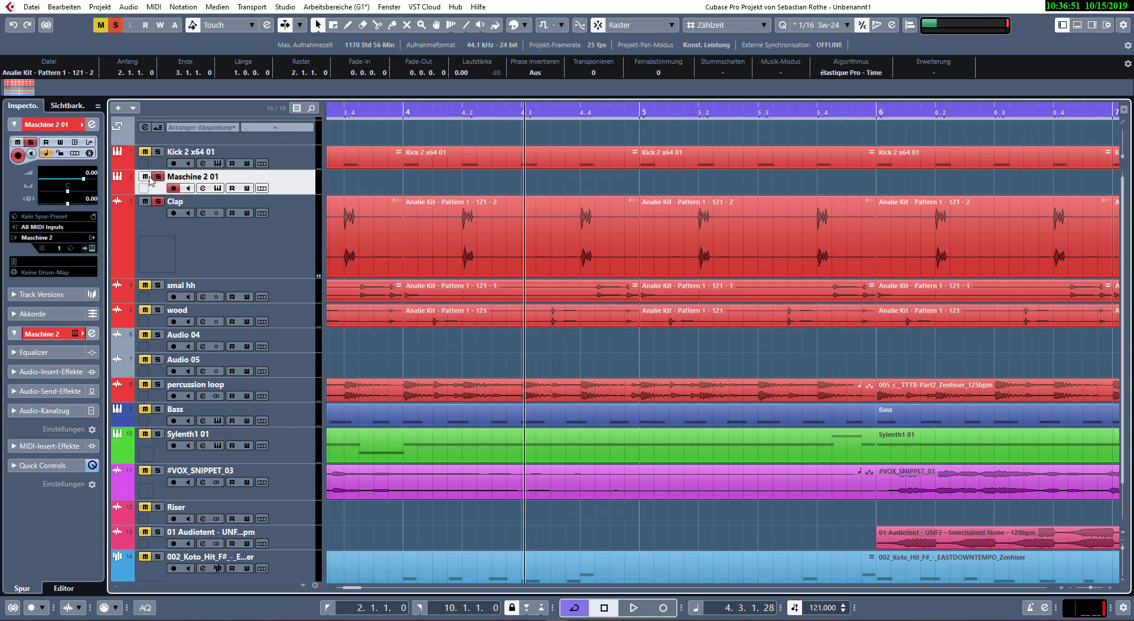
left_click(216, 192)
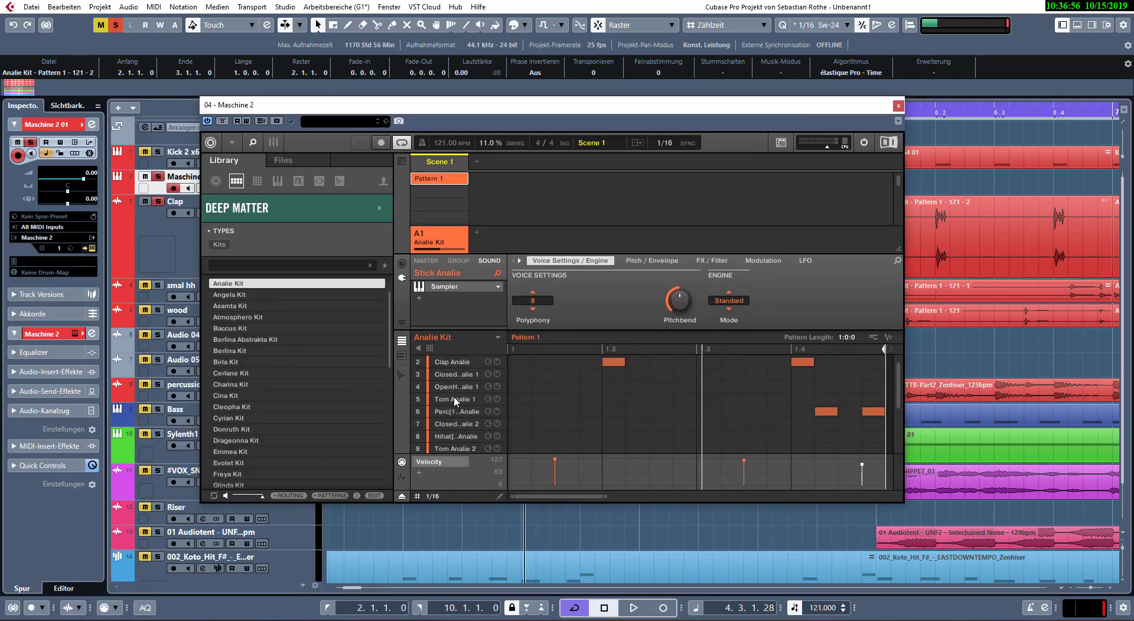
- Look through the remaining sounds of the Analie Kit and audition Waves Analie
scroll(455, 410, "down", 3)
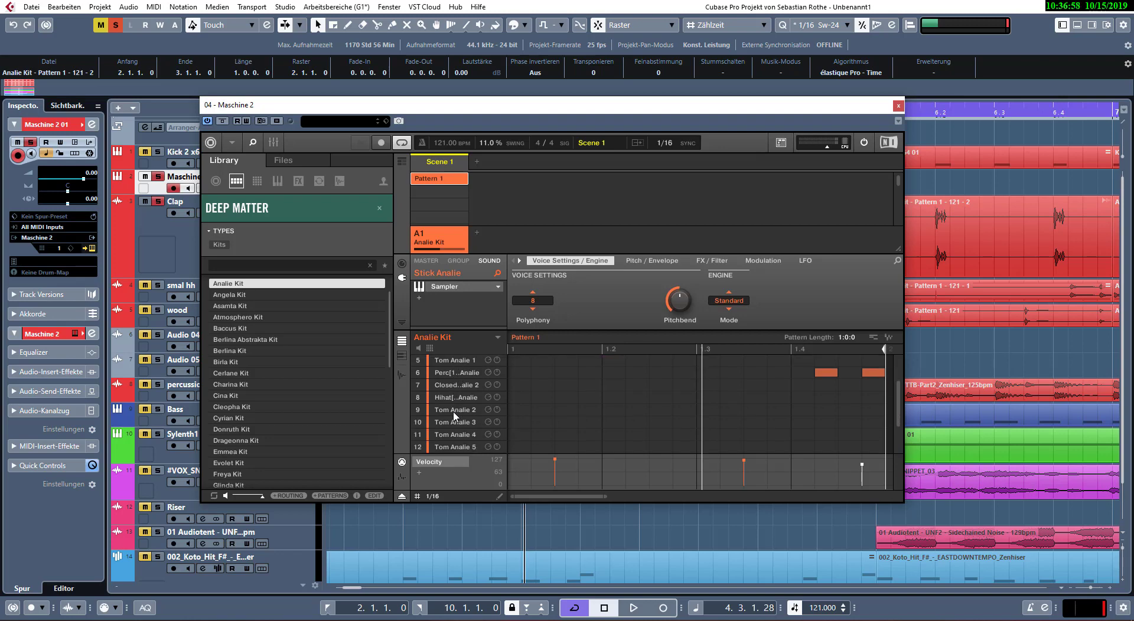
scroll(455, 415, "down", 4)
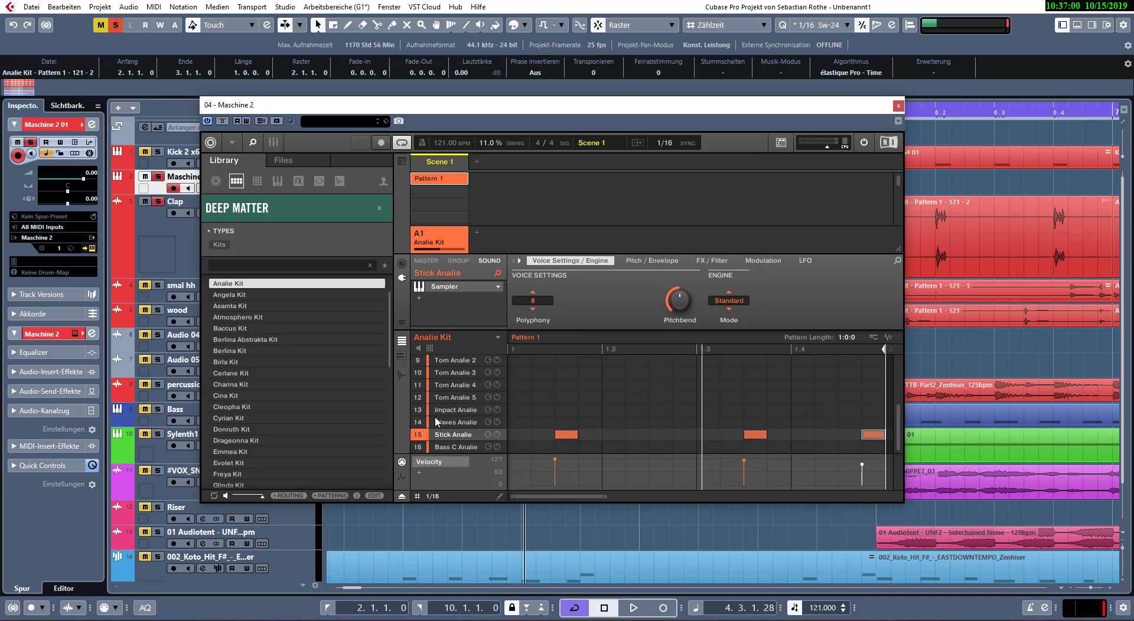
left_click(458, 423)
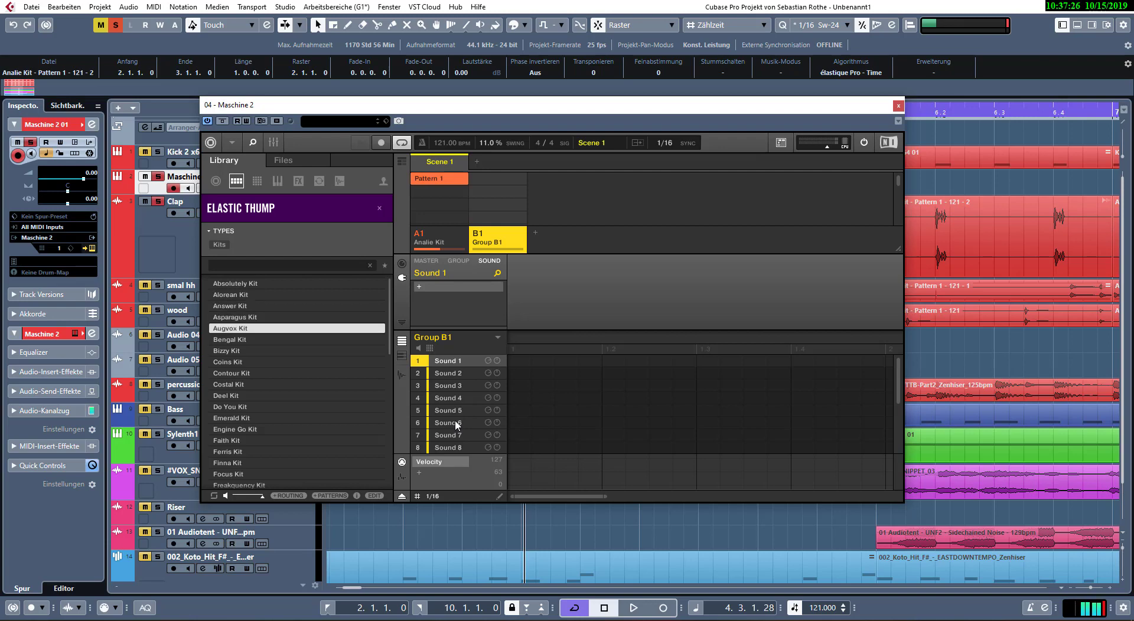
- Load the Bengal Kit from the Elastic Thump library into Group B1
key("Down")
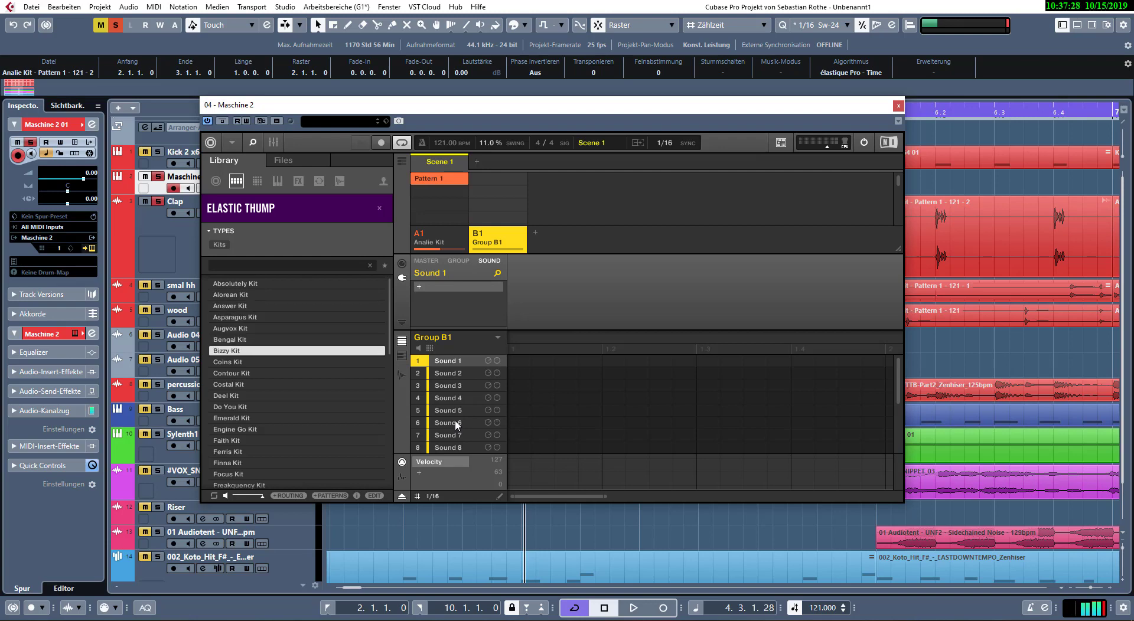
key("Up")
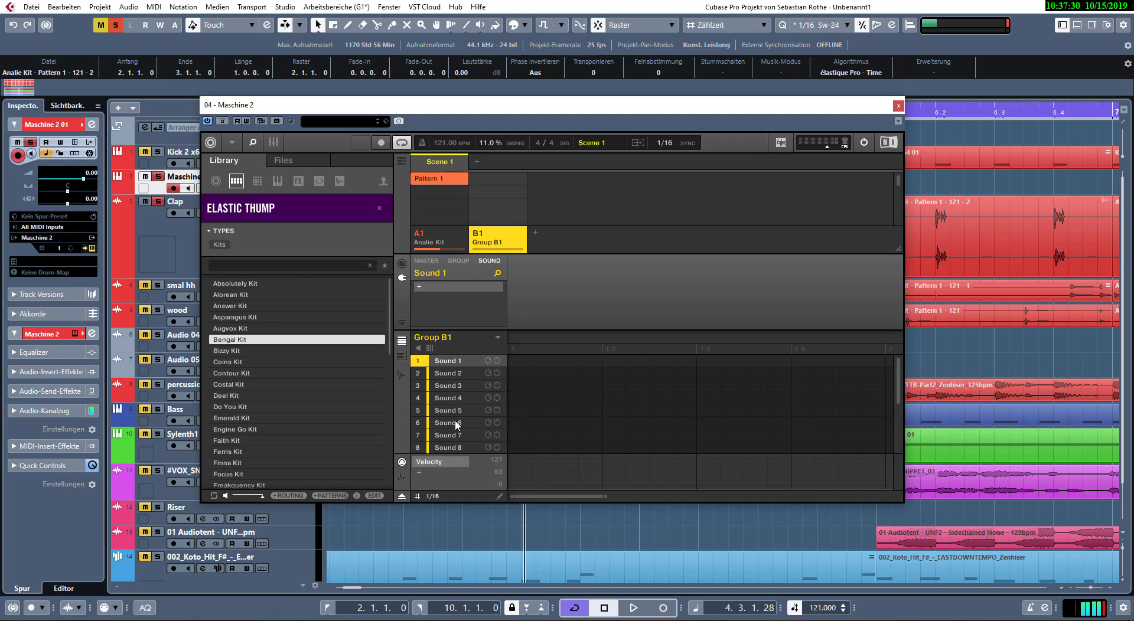
key("Return")
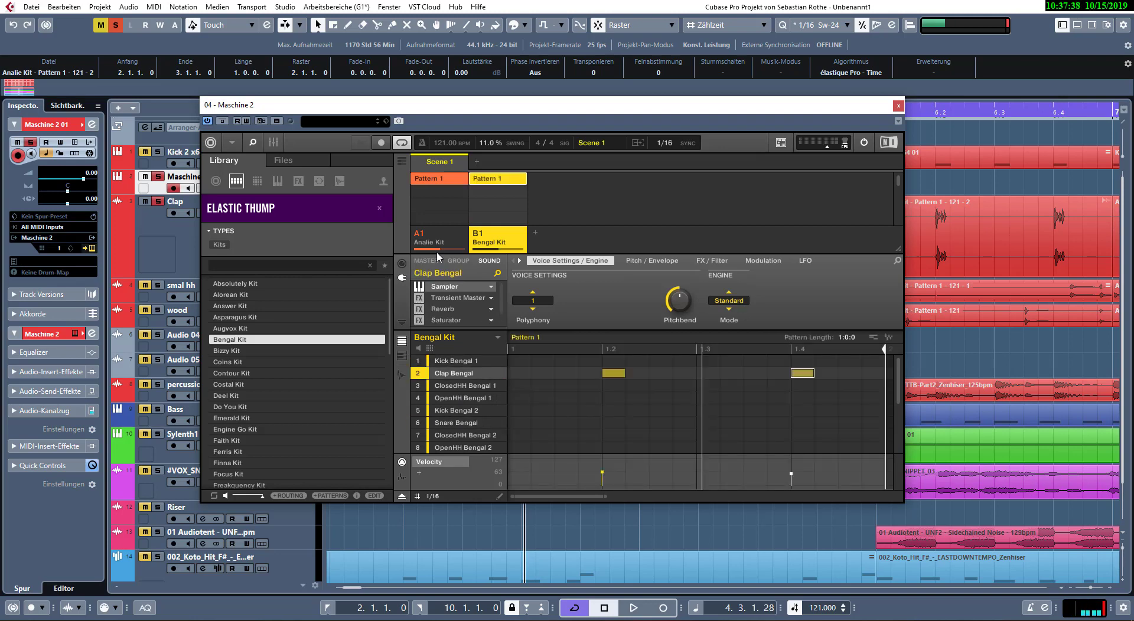
- Place the Bengal Kit clap pattern as audio on Audio 04, starting at bar 2, and close Maschine 2
left_click_drag(629, 102, 168, 81)
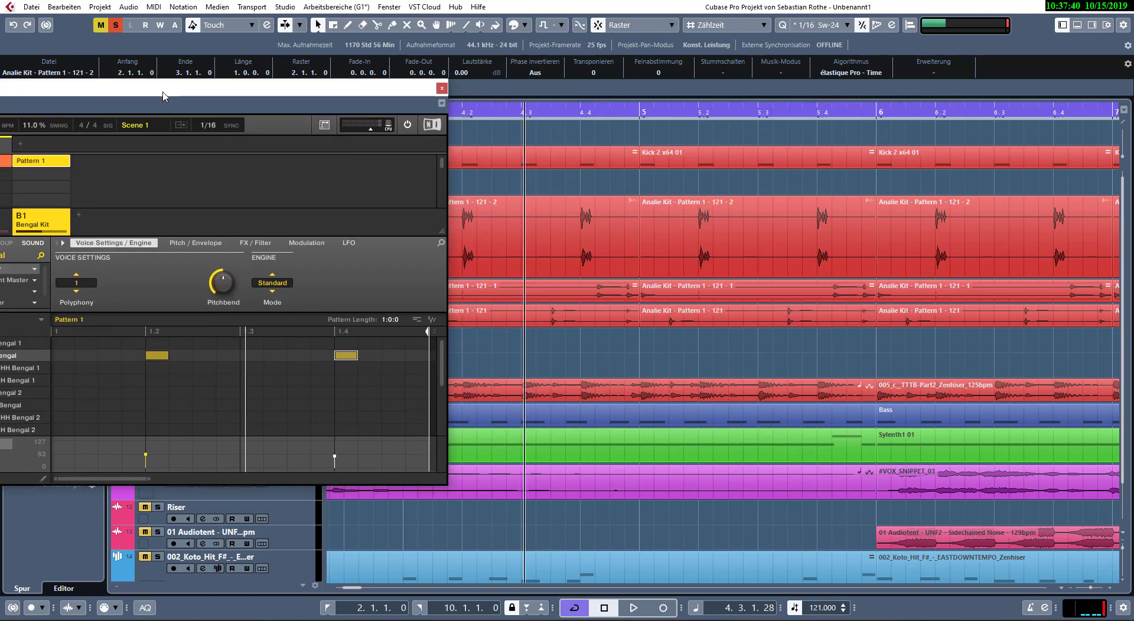
left_click_drag(604, 348, 588, 344)
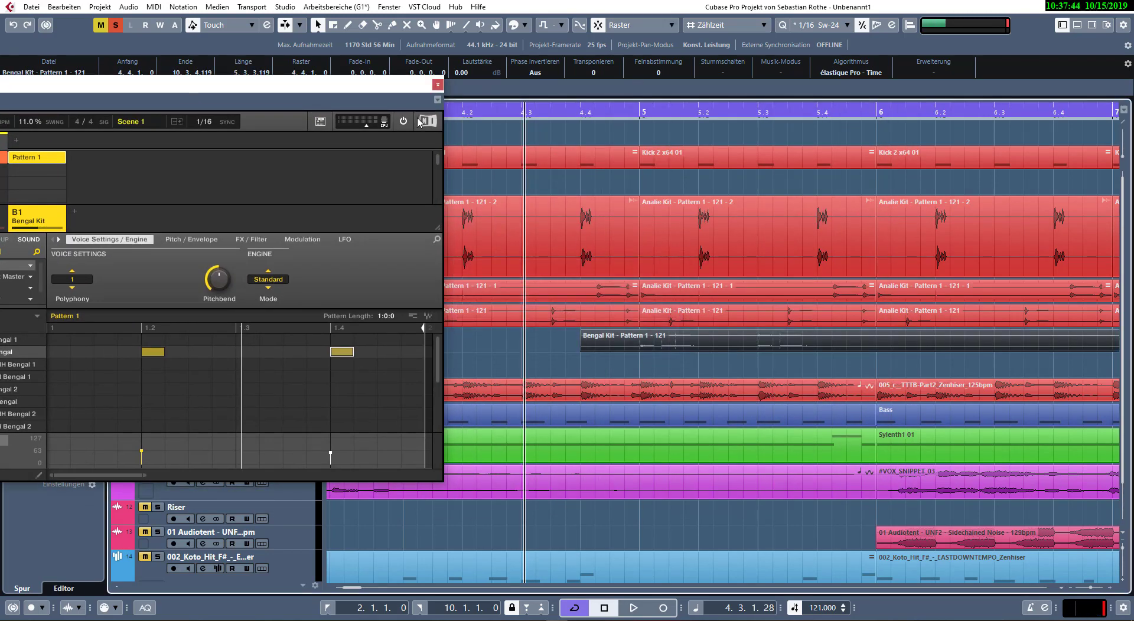
left_click(435, 87)
left_click_drag(668, 341, 479, 341)
- Trim the Bengal Kit clip on Audio 04 to two bars by splitting it at bar 4 and erasing the rest
scroll(530, 341, "down", 5)
key("3")
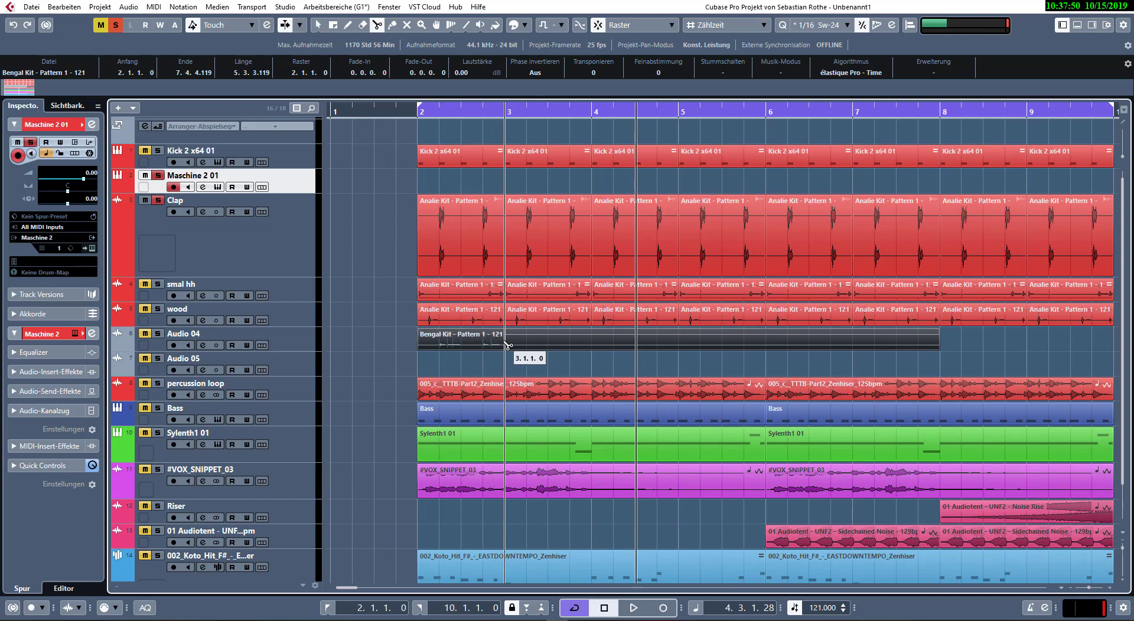
key("1")
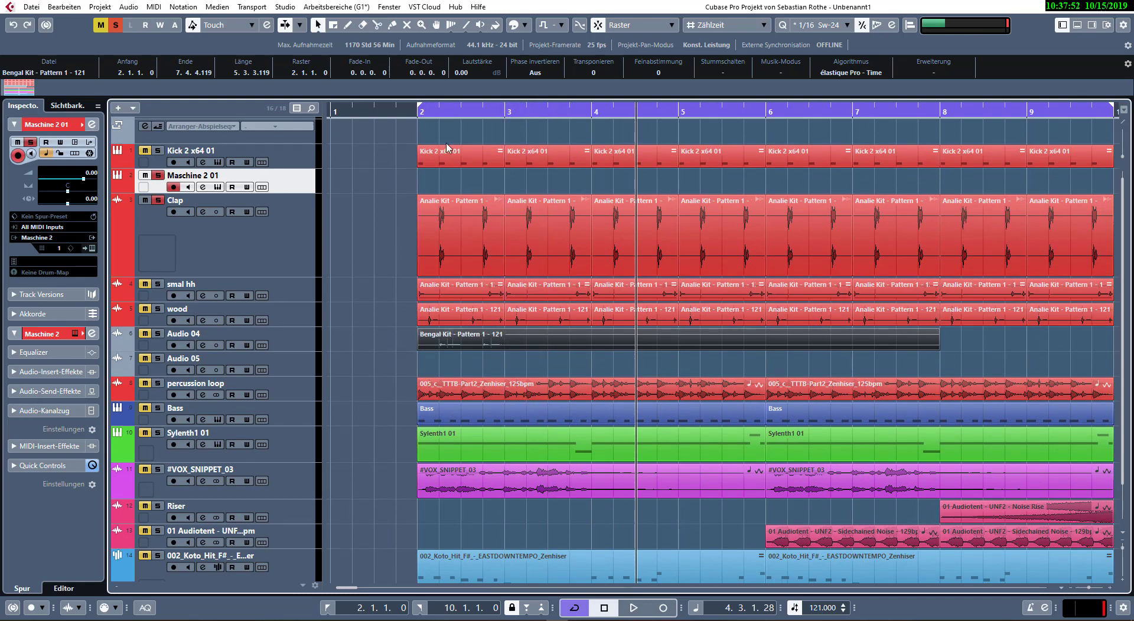
left_click(454, 157)
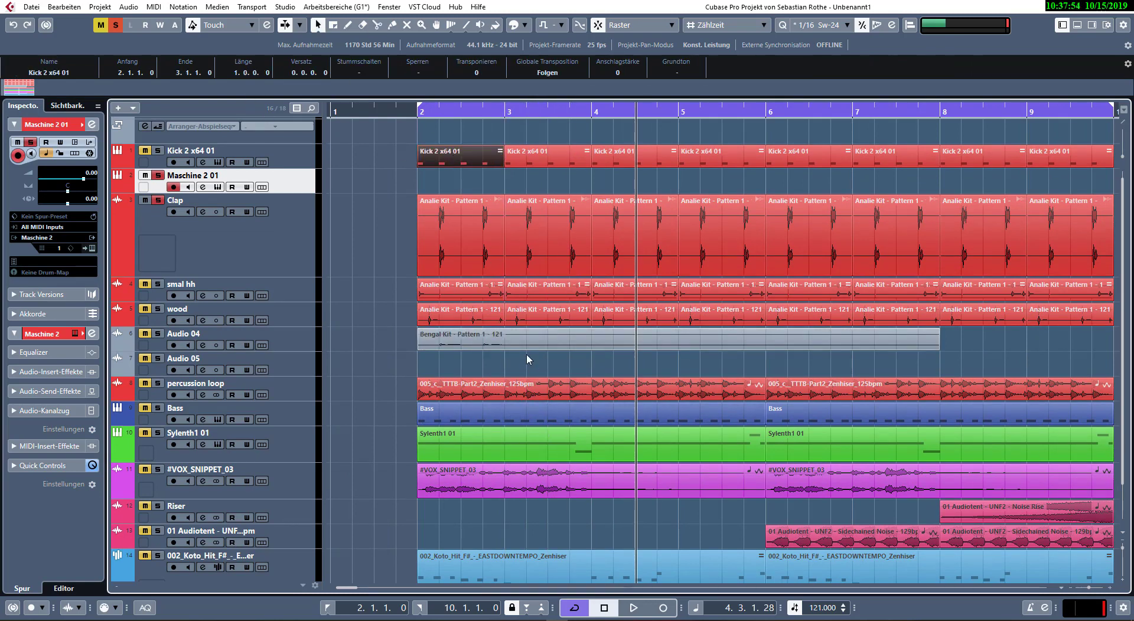
left_click(593, 344)
key("5")
left_click(606, 343)
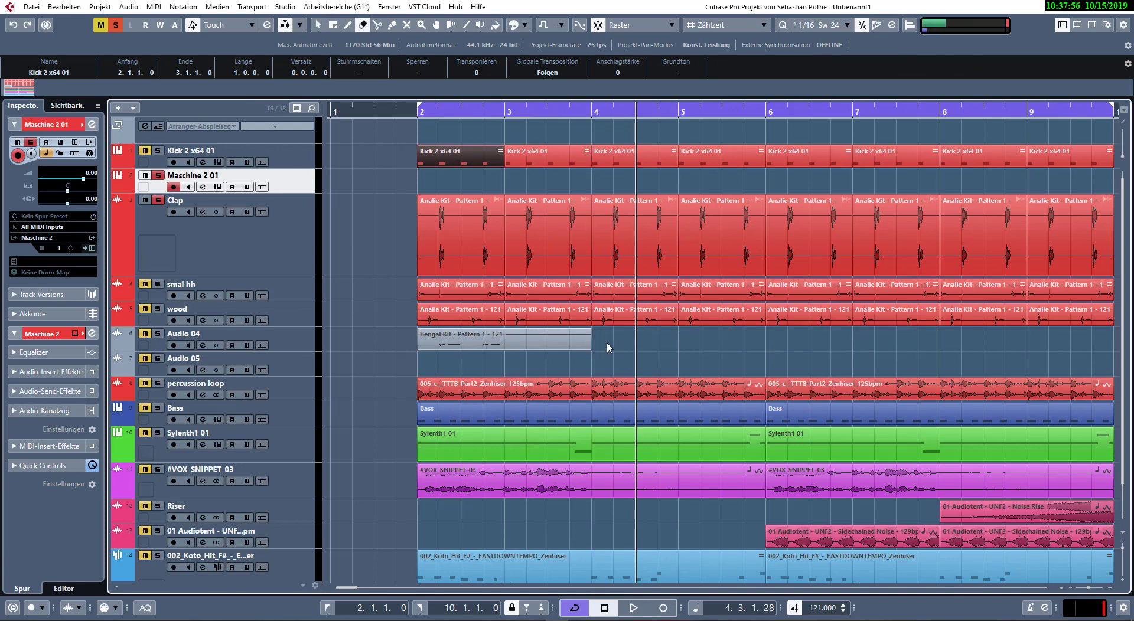
key("1")
- Solo Audio 04 and play its Bengal Kit clip together with the Clap track from bar 2
left_click(553, 345)
key("space")
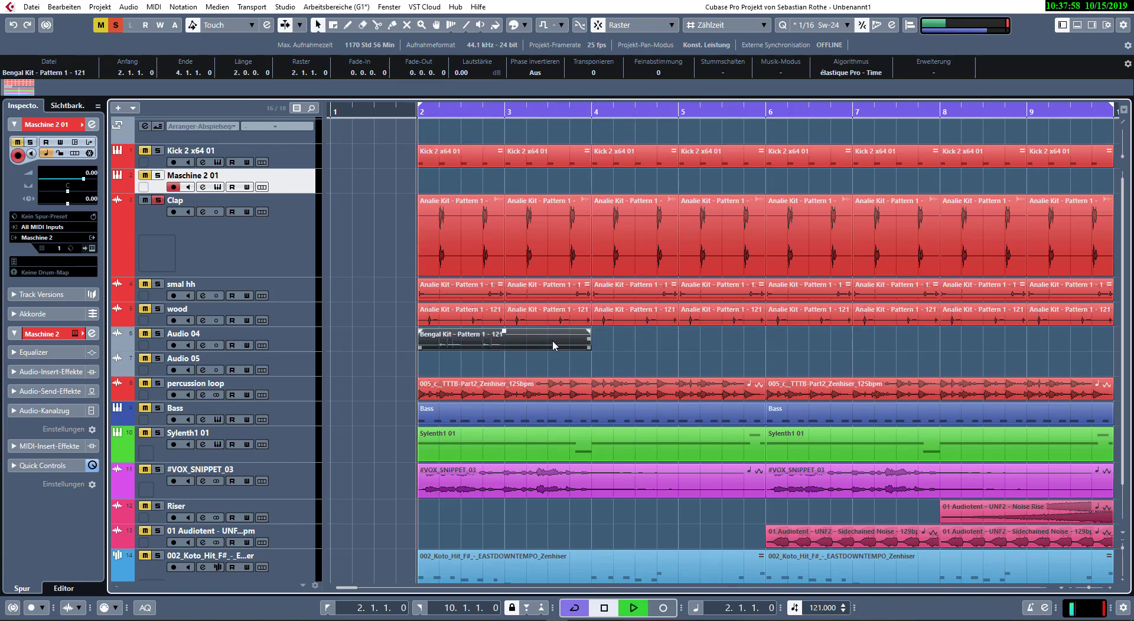
left_click(157, 334)
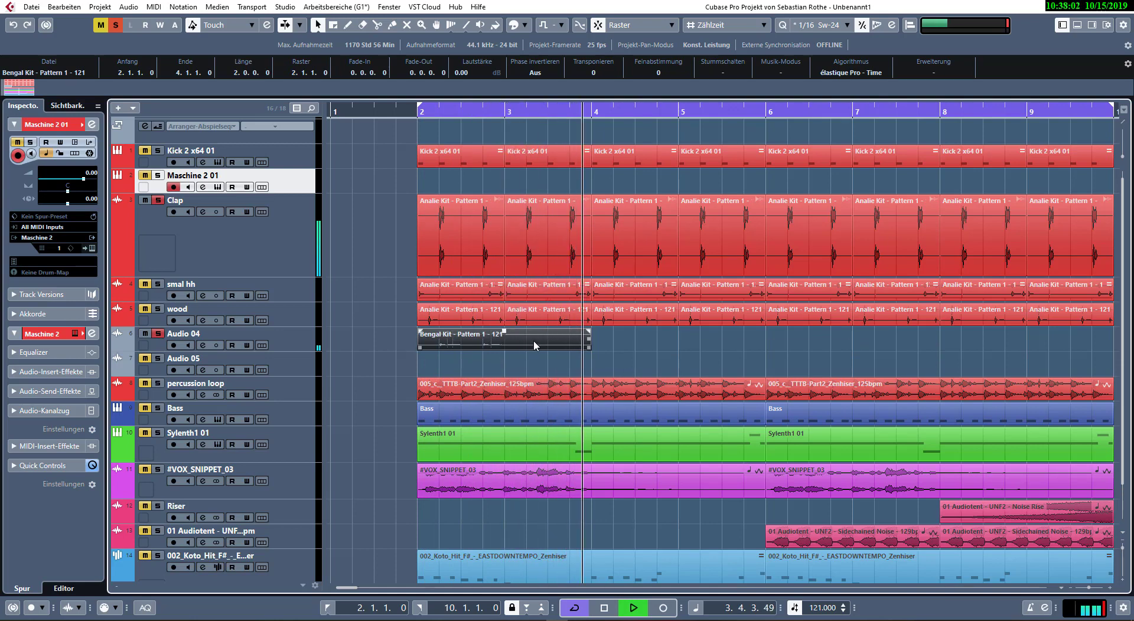
key("3")
key("1")
left_click(494, 345)
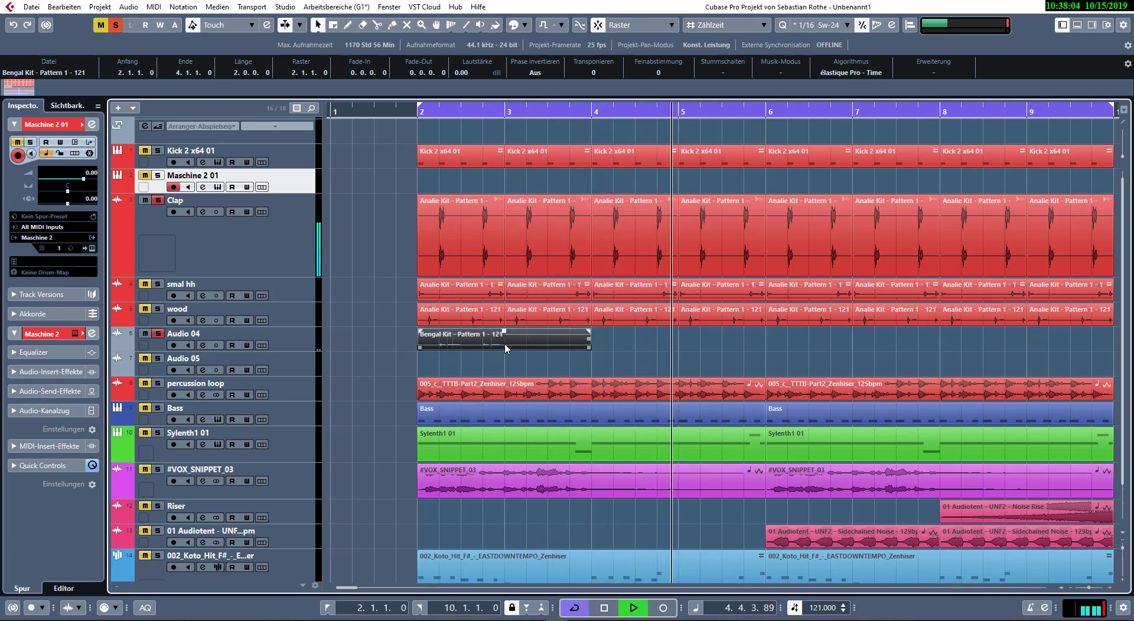
key("space")
- Normalise the entire Bengal Kit clip to -3.25 dB and store that process in favourites bank 1
double_click(489, 344)
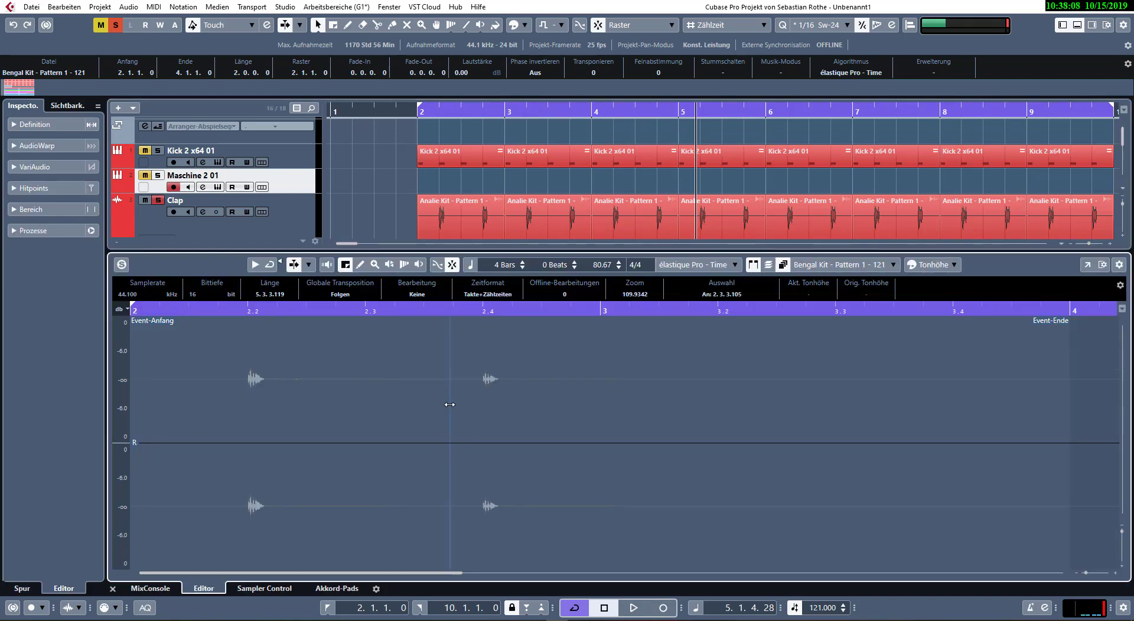
key("ctrl+a")
key("F7")
left_click(213, 173)
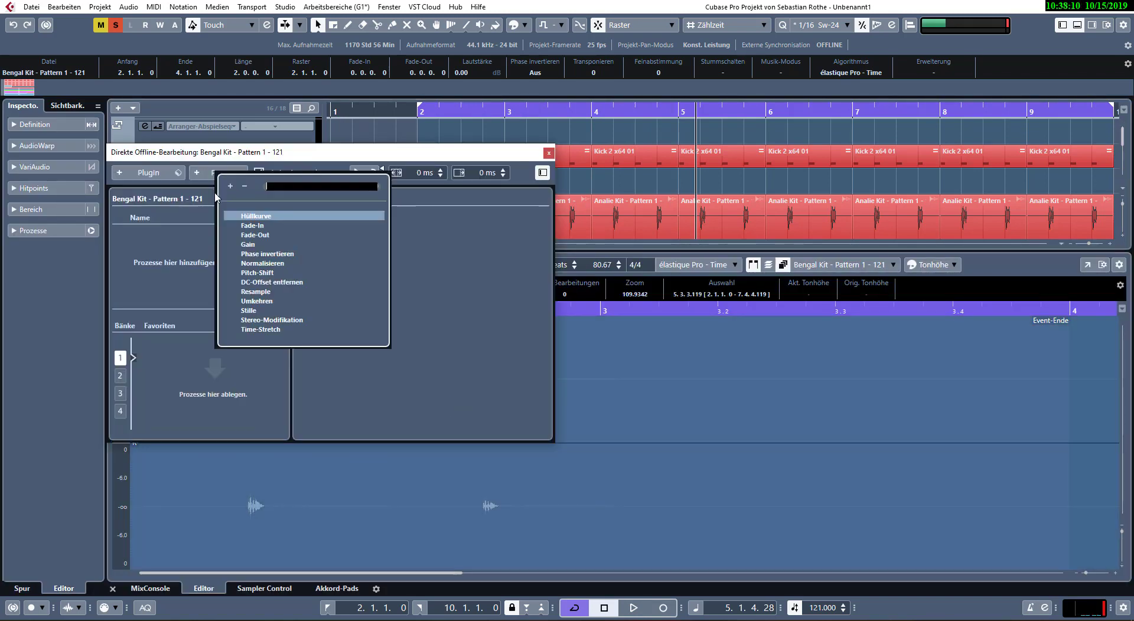
left_click(258, 263)
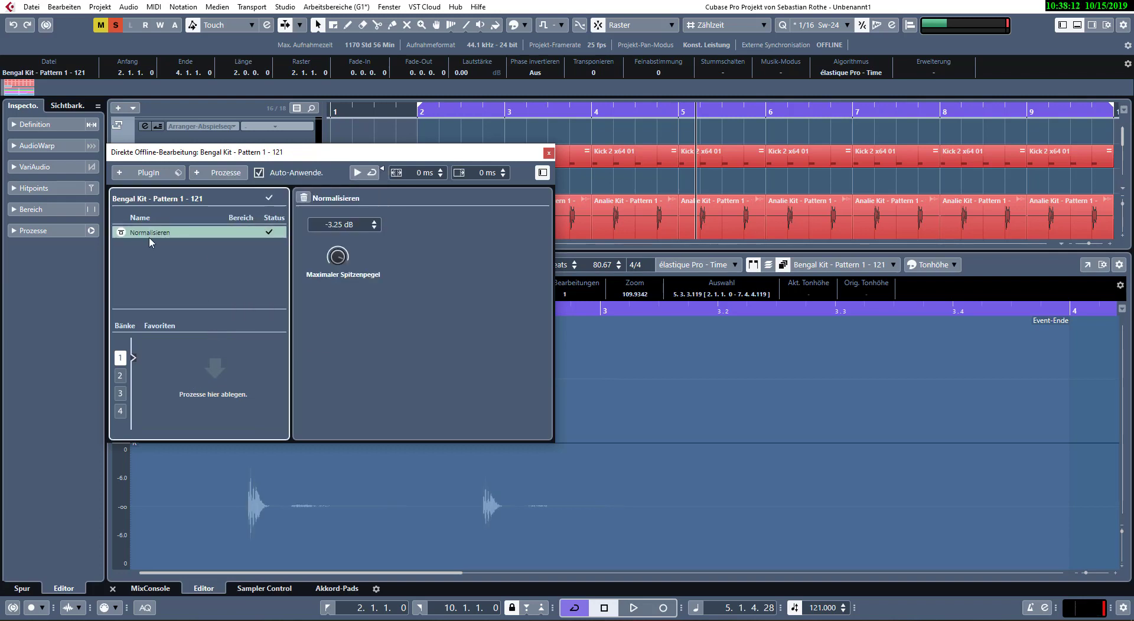
left_click_drag(150, 236, 195, 366)
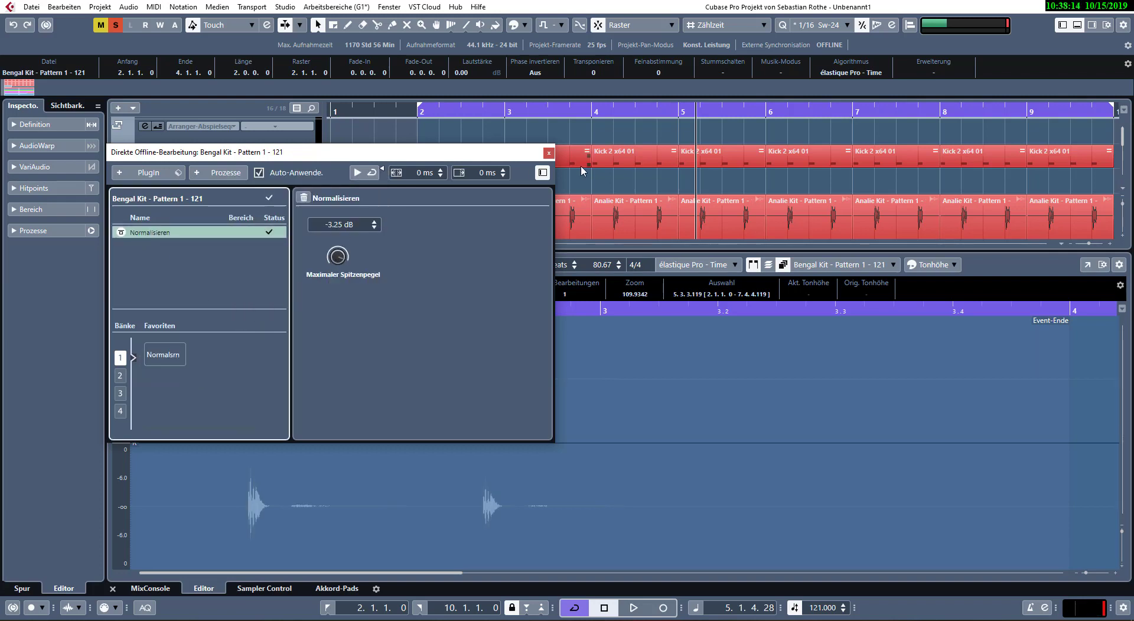
- Close the offline processing window and play back the normalised Bengal Kit clip on Audio 04
left_click(549, 153)
scroll(460, 149, "down", 4)
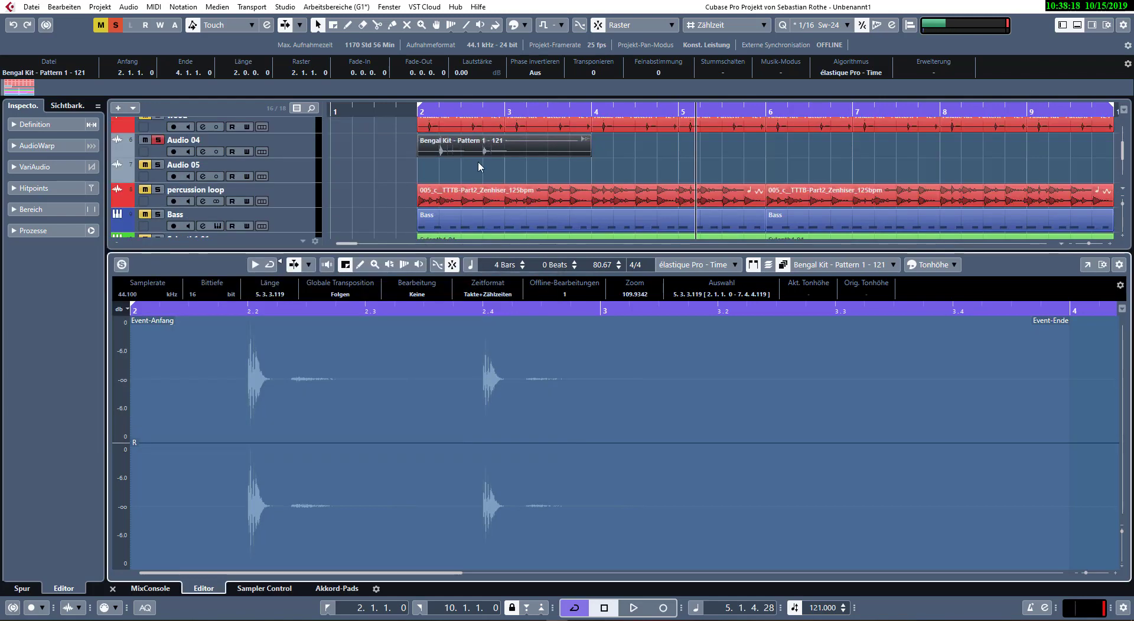
key("space")
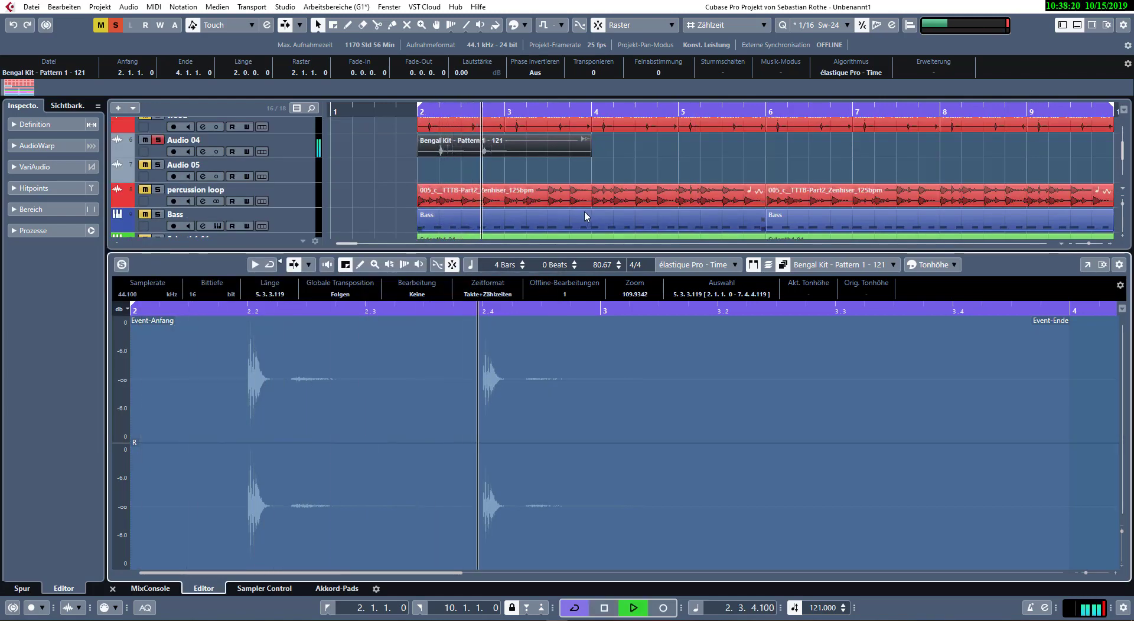
left_click(536, 153)
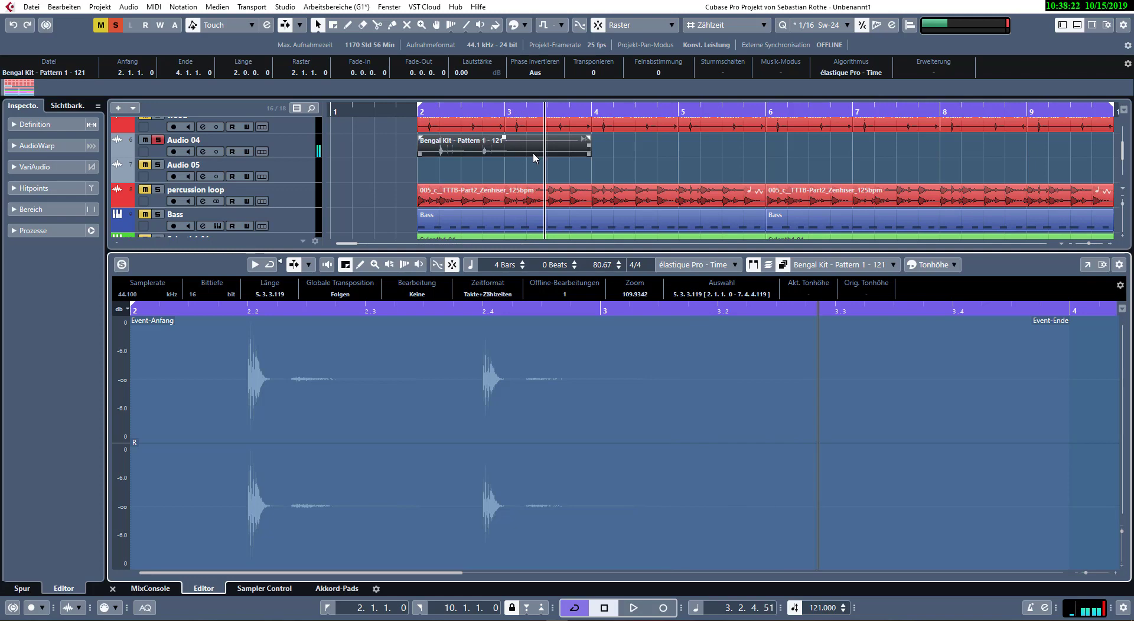
scroll(352, 180, "up", 5)
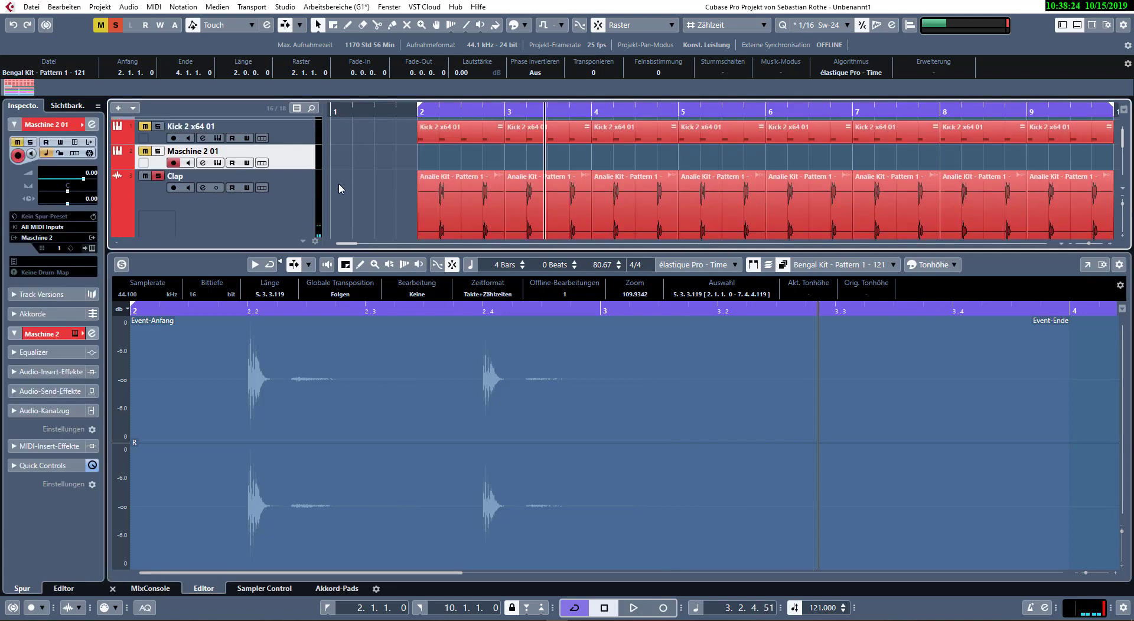
- Hide the sample editor and audition the Bengal Kit clip together with the Kick 2 x64 01 and Clap tracks
key("Return")
scroll(179, 229, "up", 1)
key("Up")
key("space")
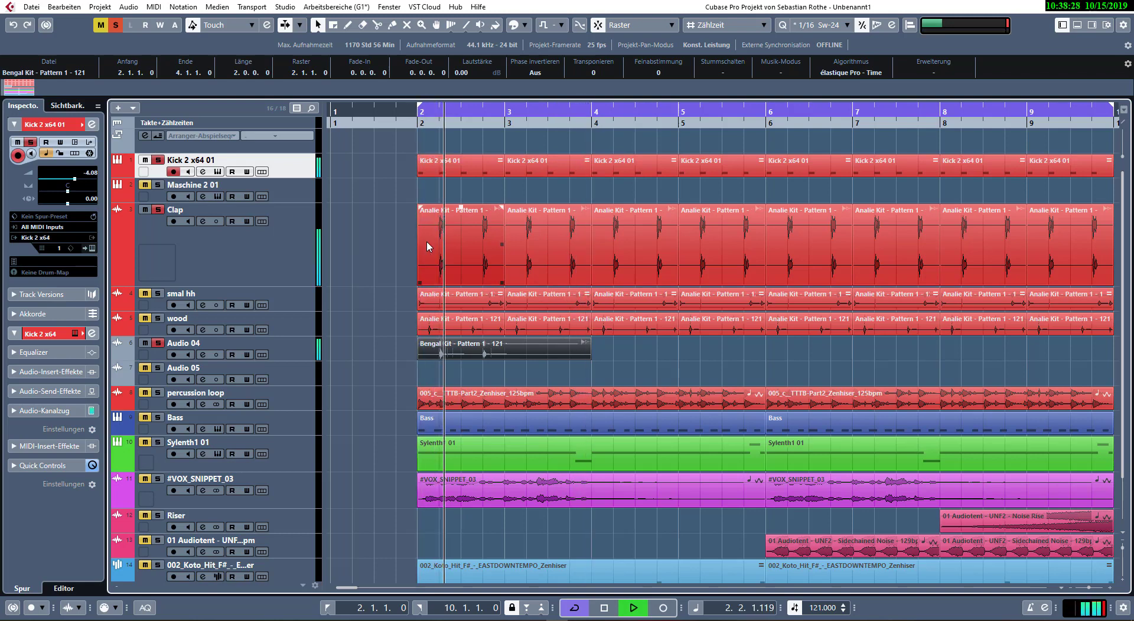
scroll(430, 242, "up", 2)
key("space")
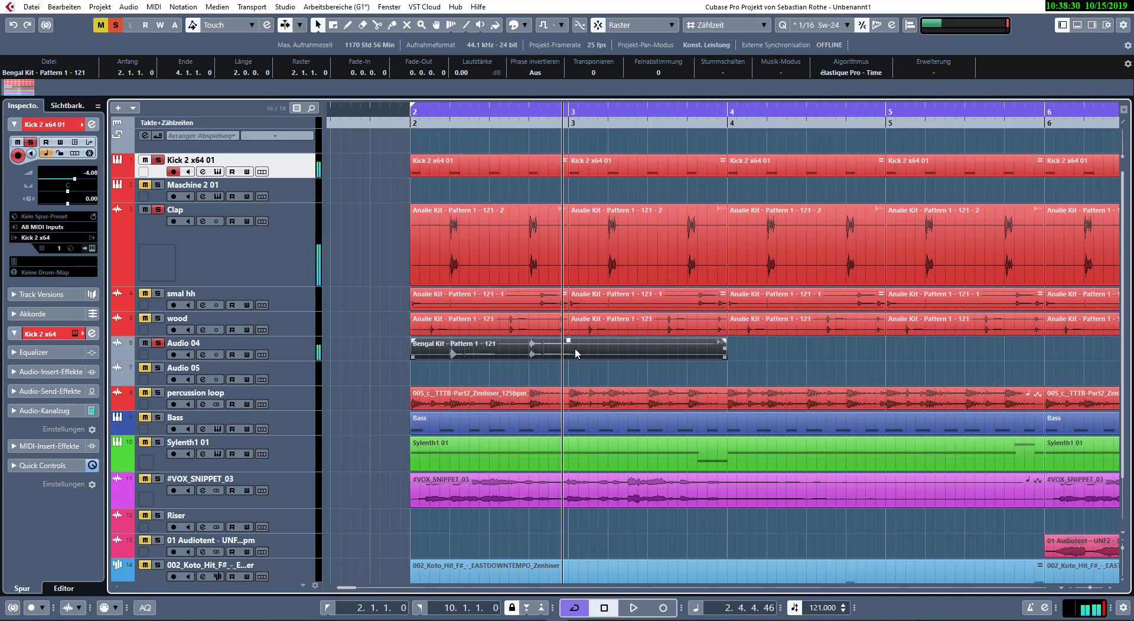
- Trim the Bengal Kit clip on Audio 04 to one bar so that it ends at bar 3
key("3")
left_click(602, 355)
key("Delete")
key("1")
left_click(603, 353)
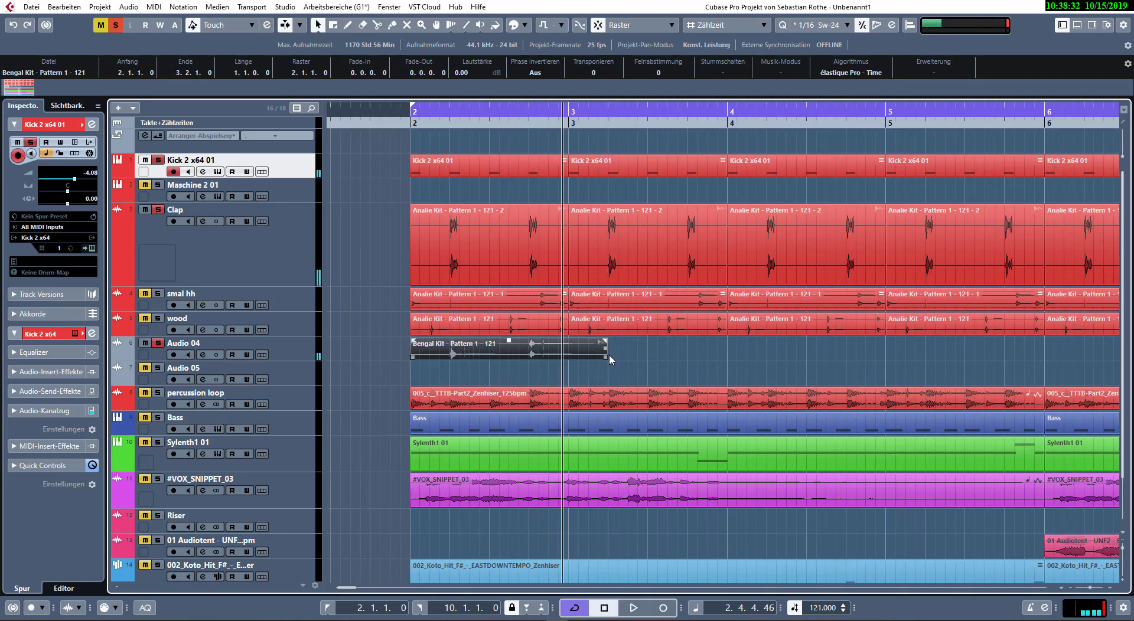
left_click_drag(604, 358, 562, 354)
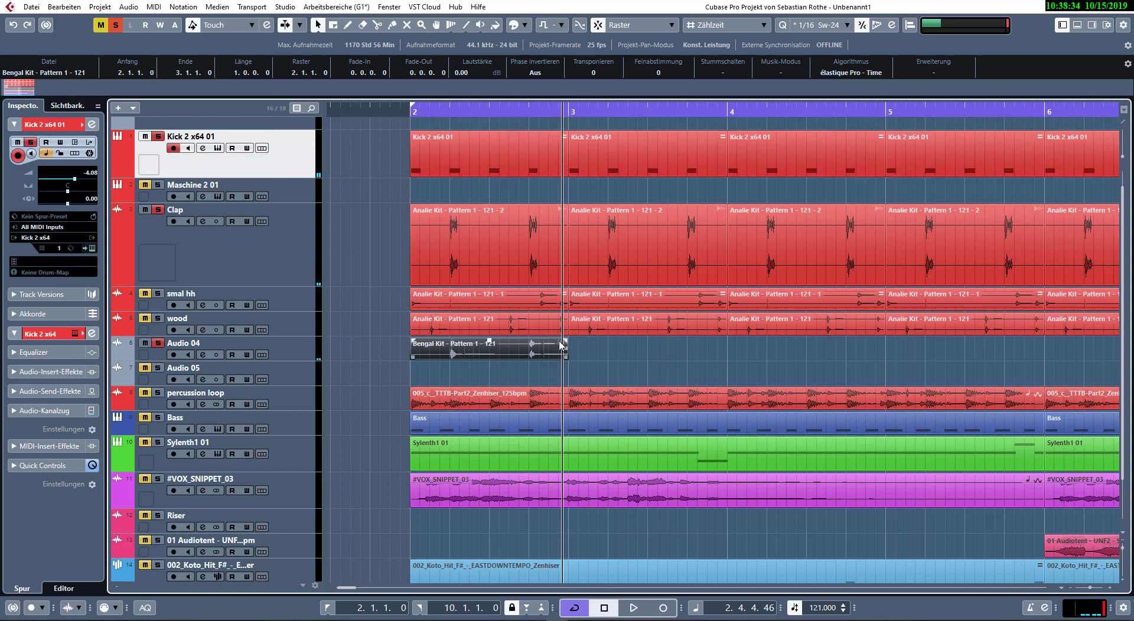
key("alt+Up")
key("alt+Up")
key("alt+Up")
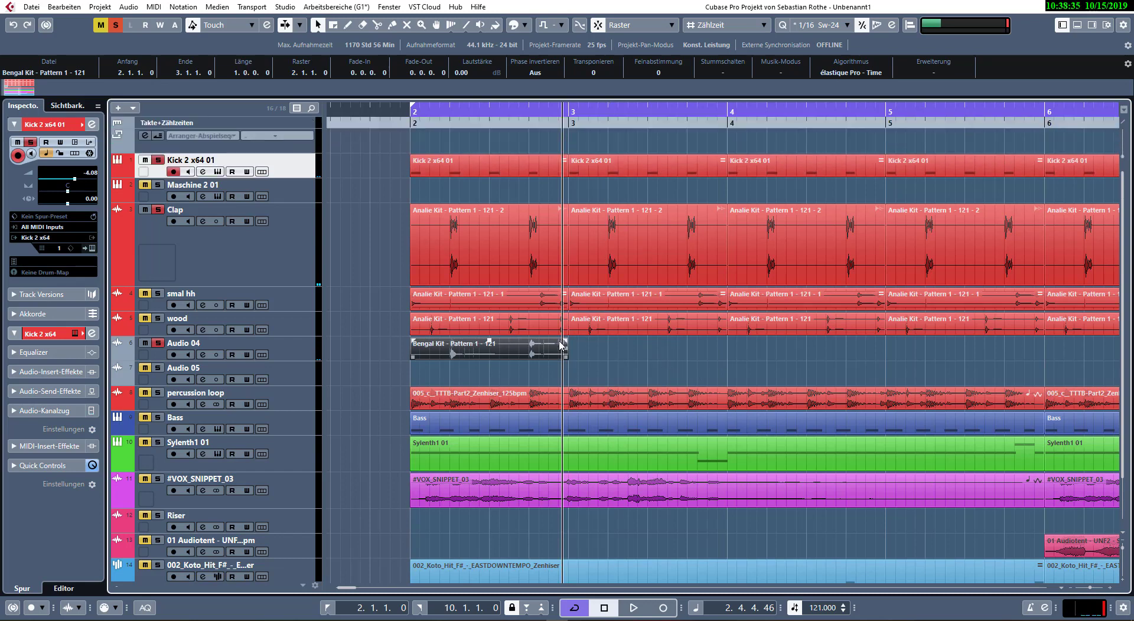
- Rename the Audio 04 track as "Clap 2"
left_click(230, 354)
double_click(189, 343)
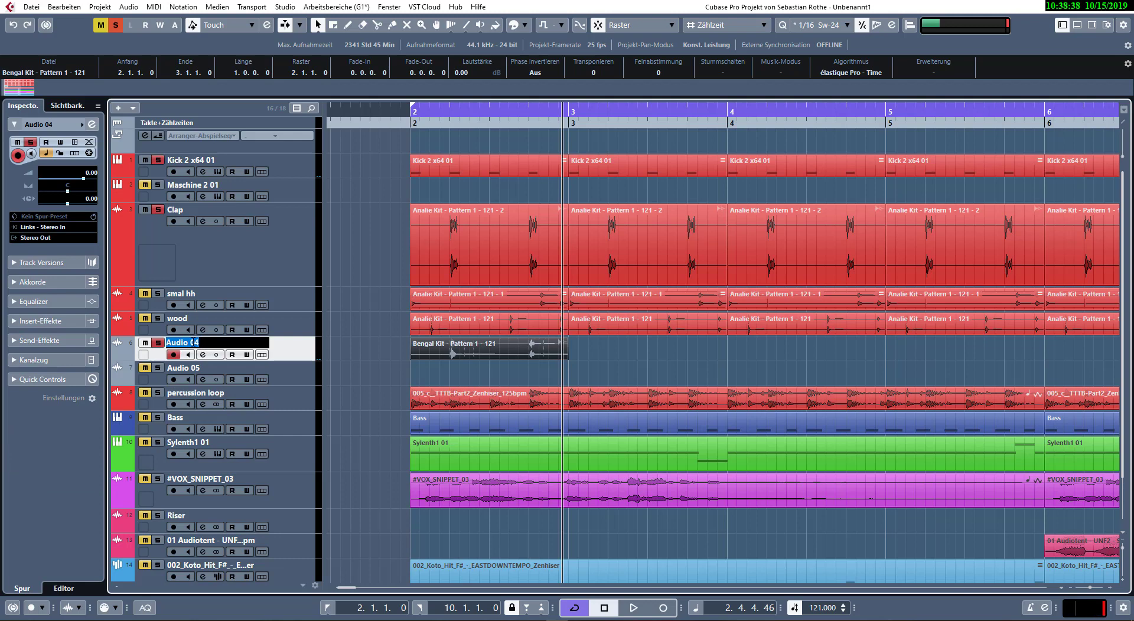
type("Clap 2")
key("Return")
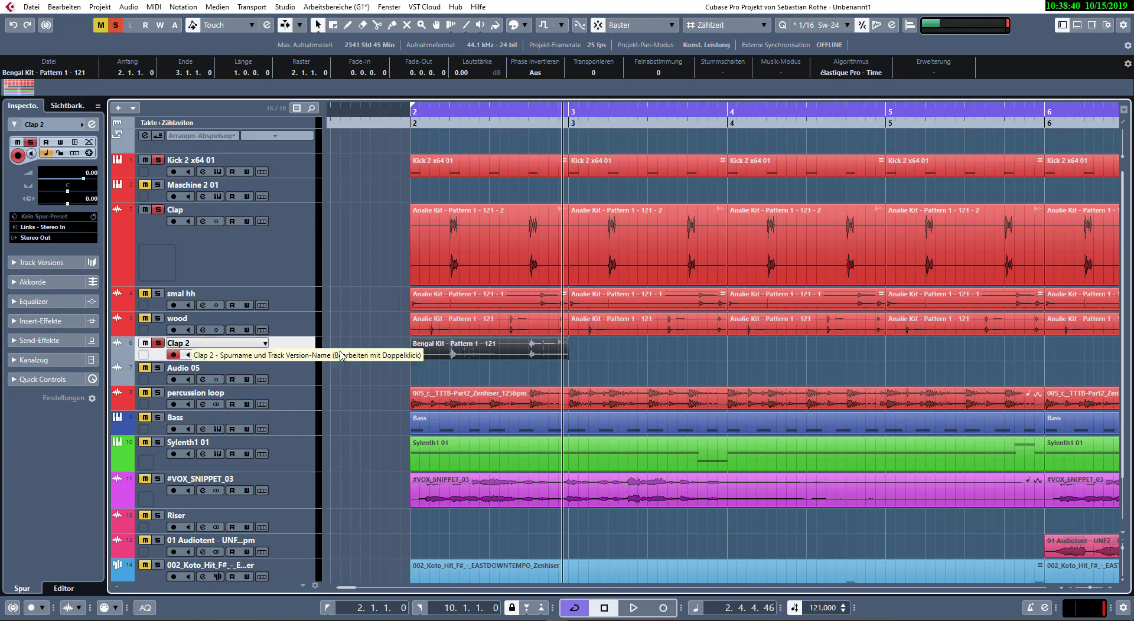
- Enlarge the Clap 2 track and add a short fade-out of 0.0.0.119 at the end of its Bengal Kit clip
left_click_drag(295, 360, 295, 419)
scroll(608, 438, "up", 5)
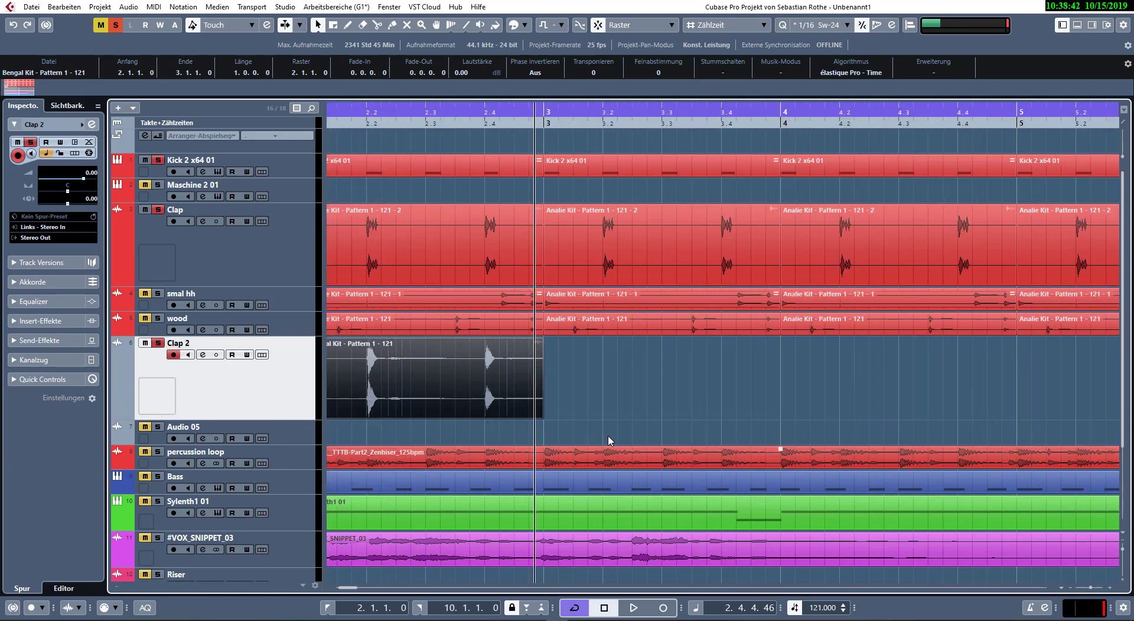
scroll(484, 372, "left", 3)
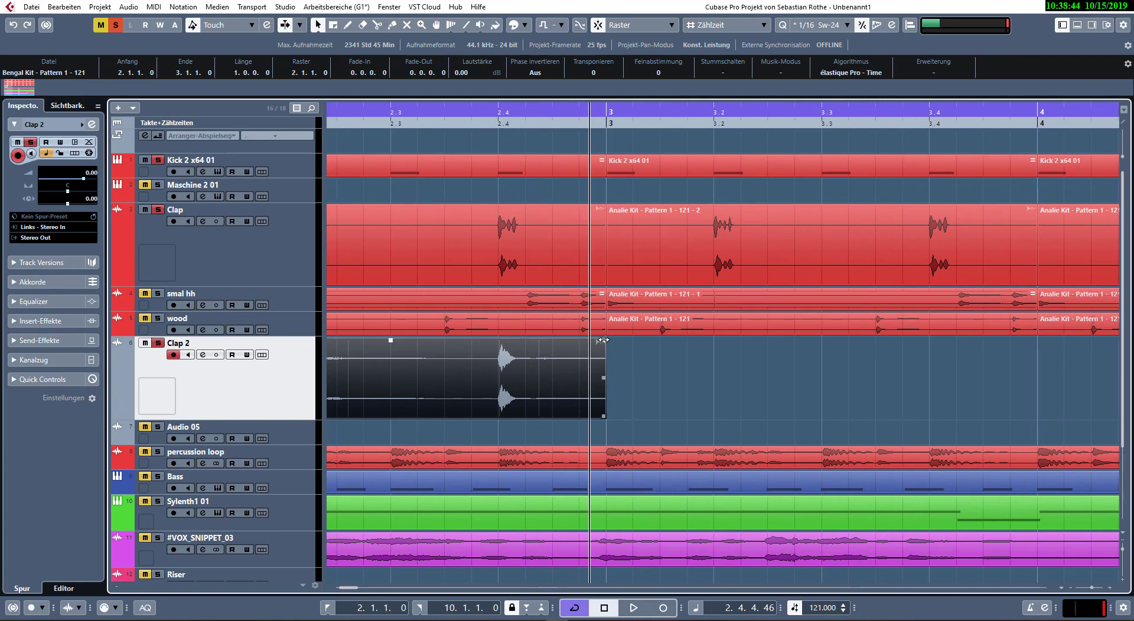
mouse_move(603, 340)
left_mouse_down()
mouse_move(515, 341)
mouse_move(602, 341)
left_mouse_up()
scroll(701, 413, "down", 5)
- Deselect the clip and colour the Clap 2 track red like the other drum tracks
left_click(395, 379)
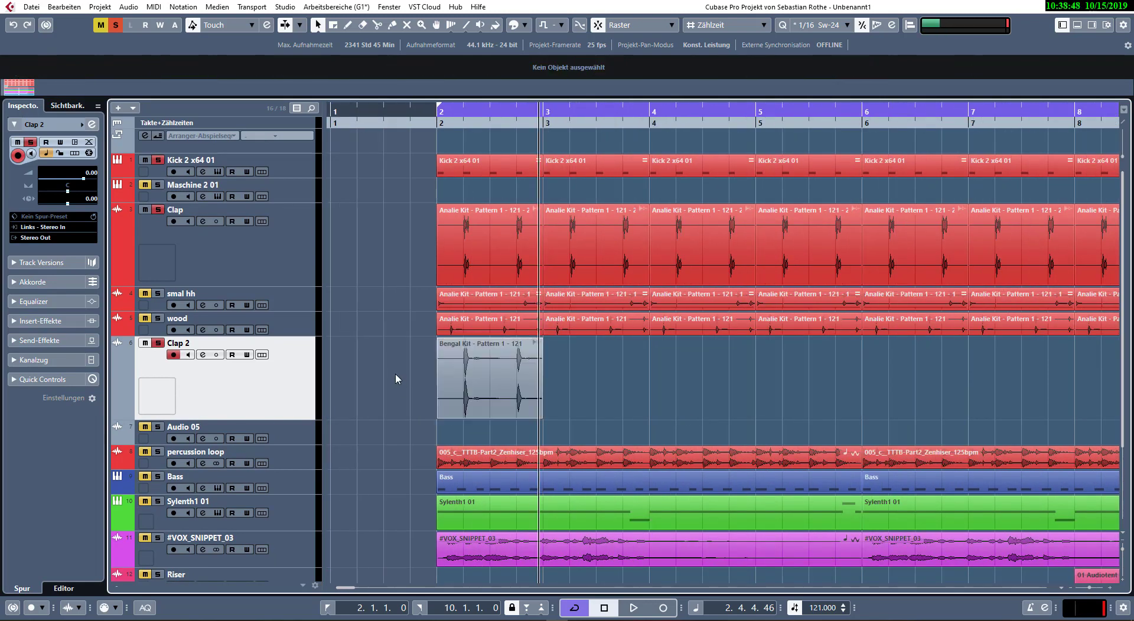
left_click(525, 25)
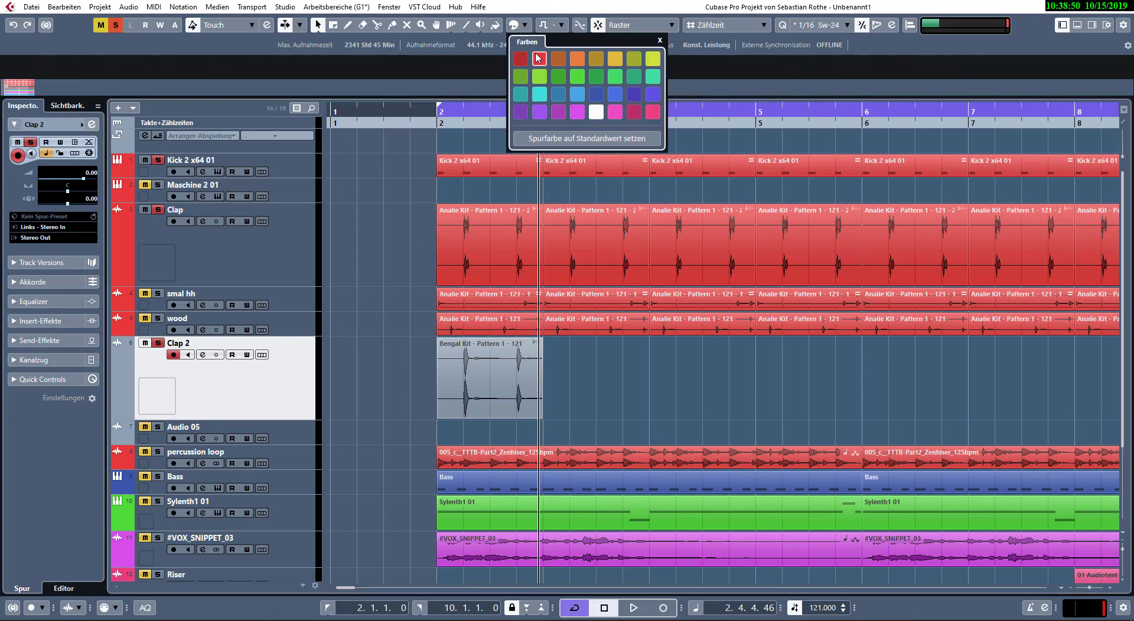
left_click(539, 58)
- Back up the project as "15.10.2019-Jam 001", minimising audio files, making offline processing permanent, deleting unused files and excluding video files
key("ctrl+s")
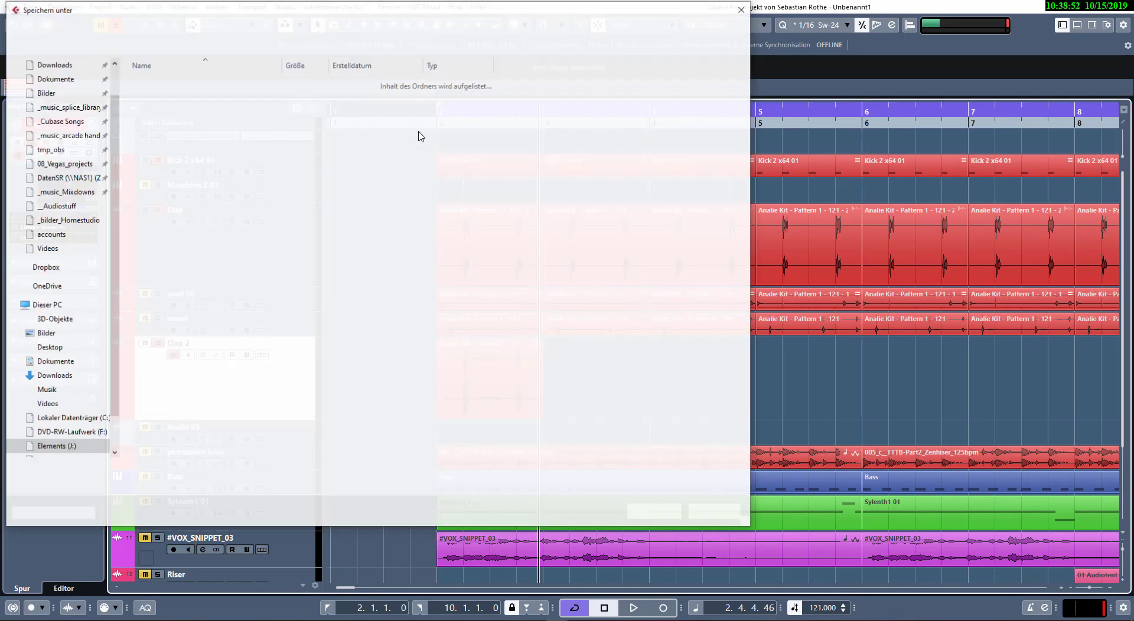
key("Escape")
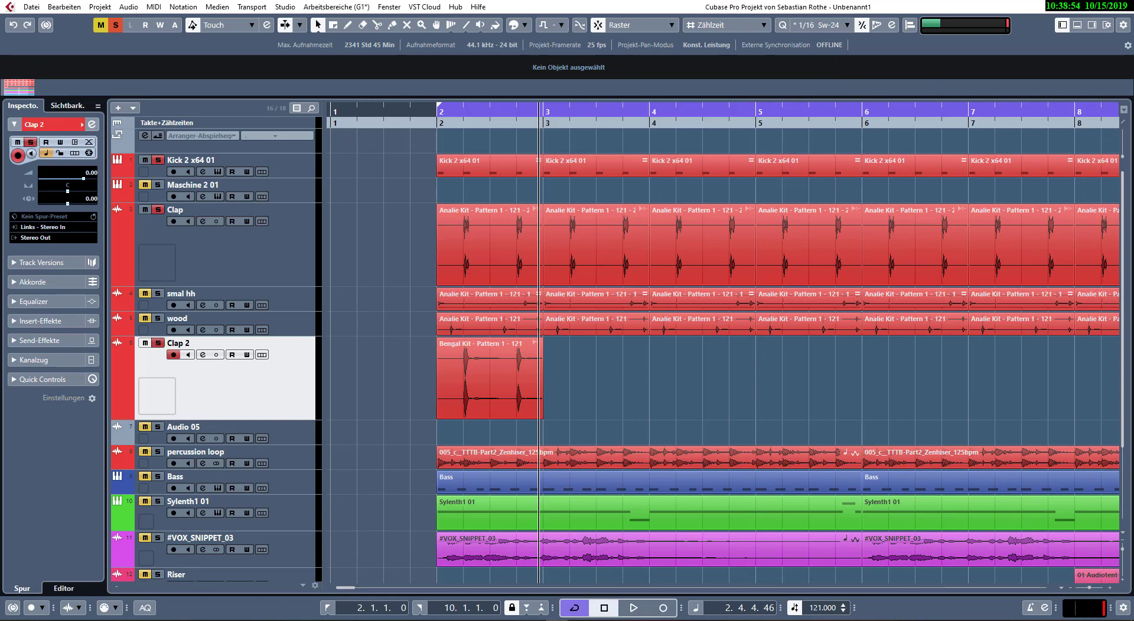
left_click(30, 7)
left_click(72, 204)
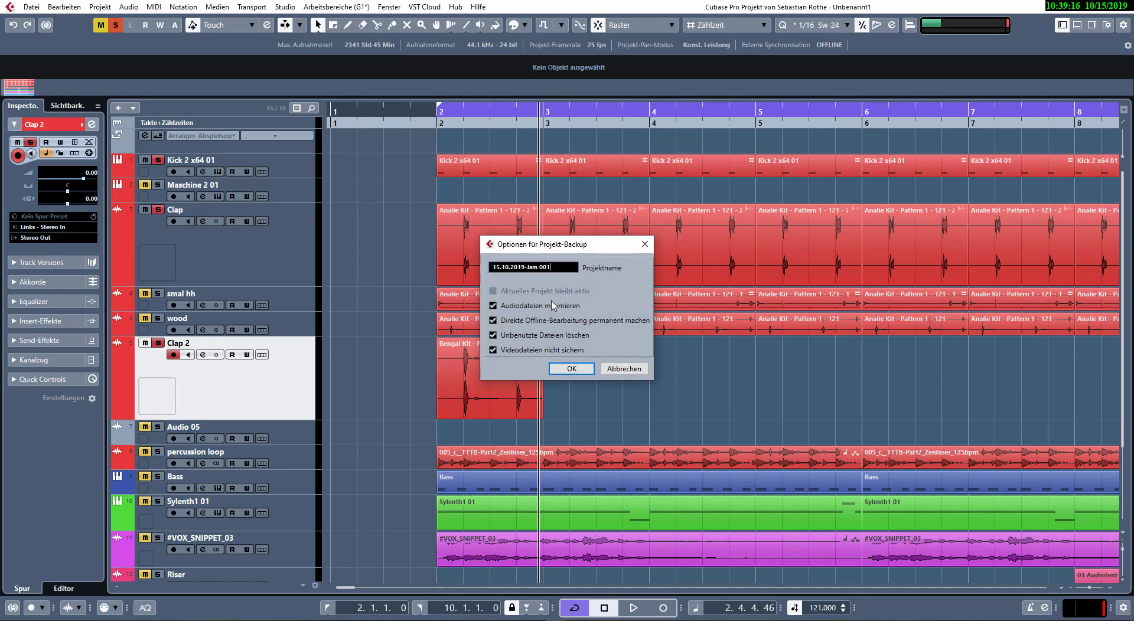
left_click(572, 370)
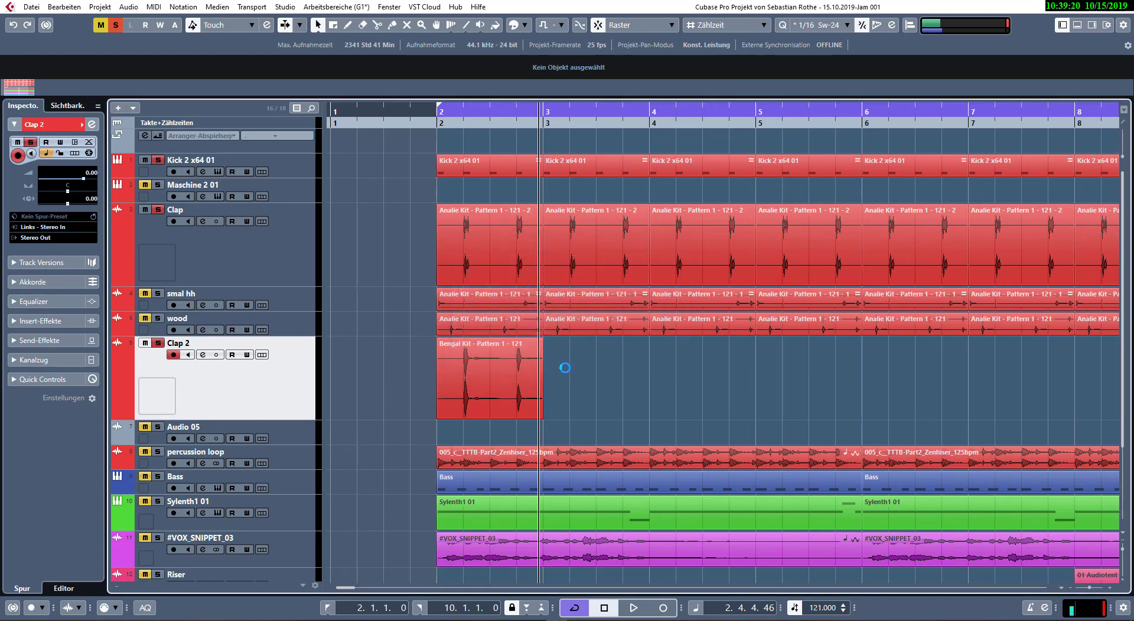
- Play the Clap 2 clip with the kick and clap, and repeat it up to bar 10
key("space")
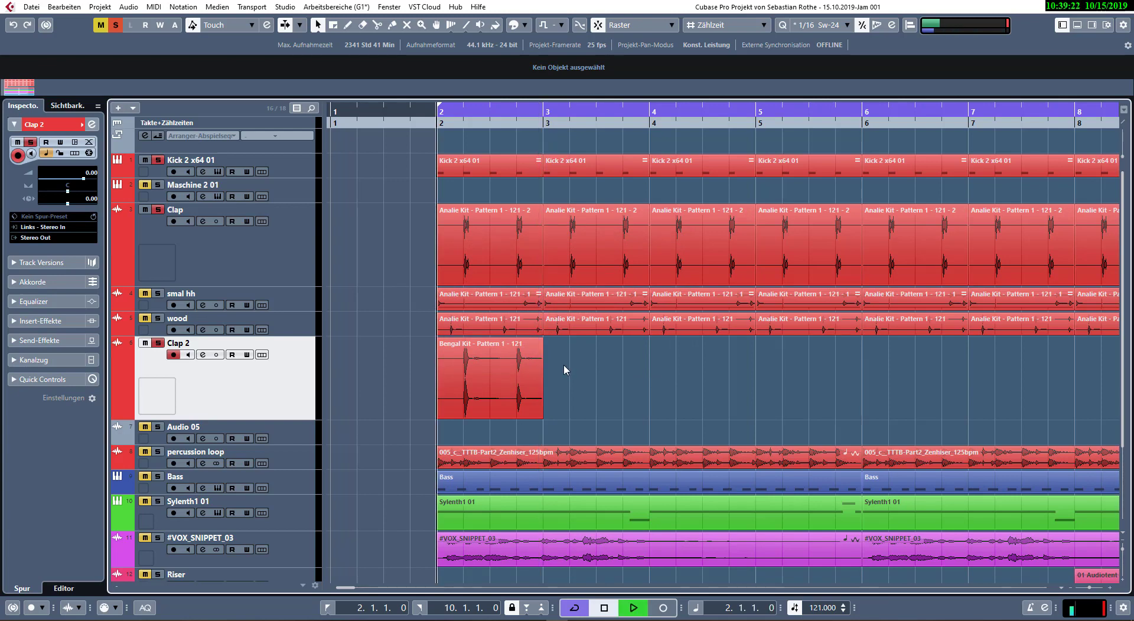
left_click(539, 370)
key("g")
key("g")
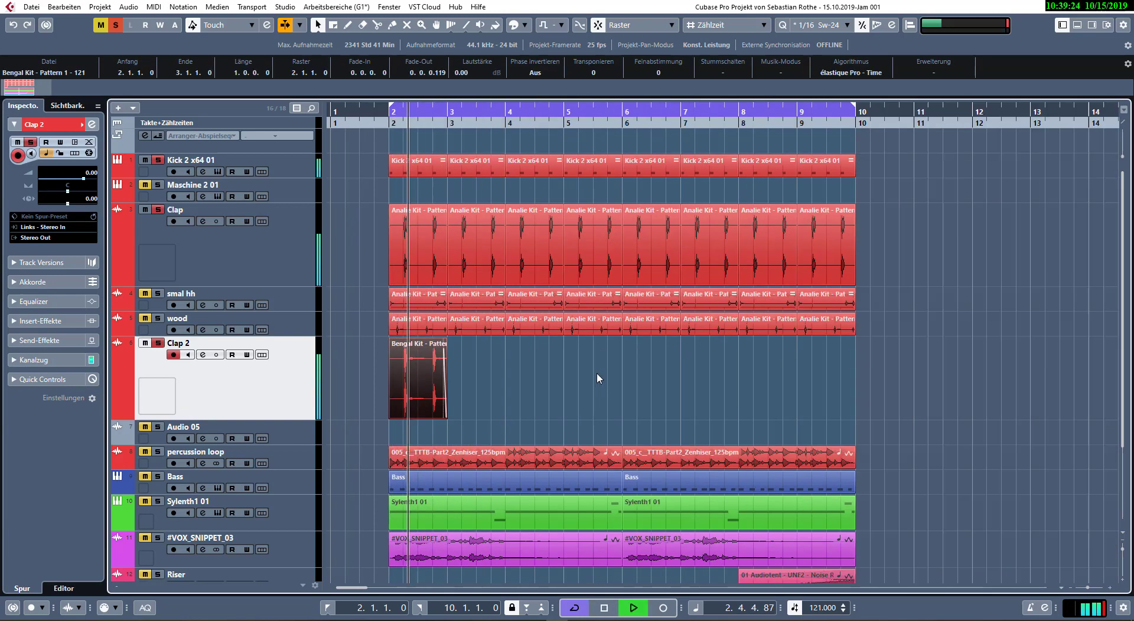
key("space")
left_click_drag(392, 378, 593, 382)
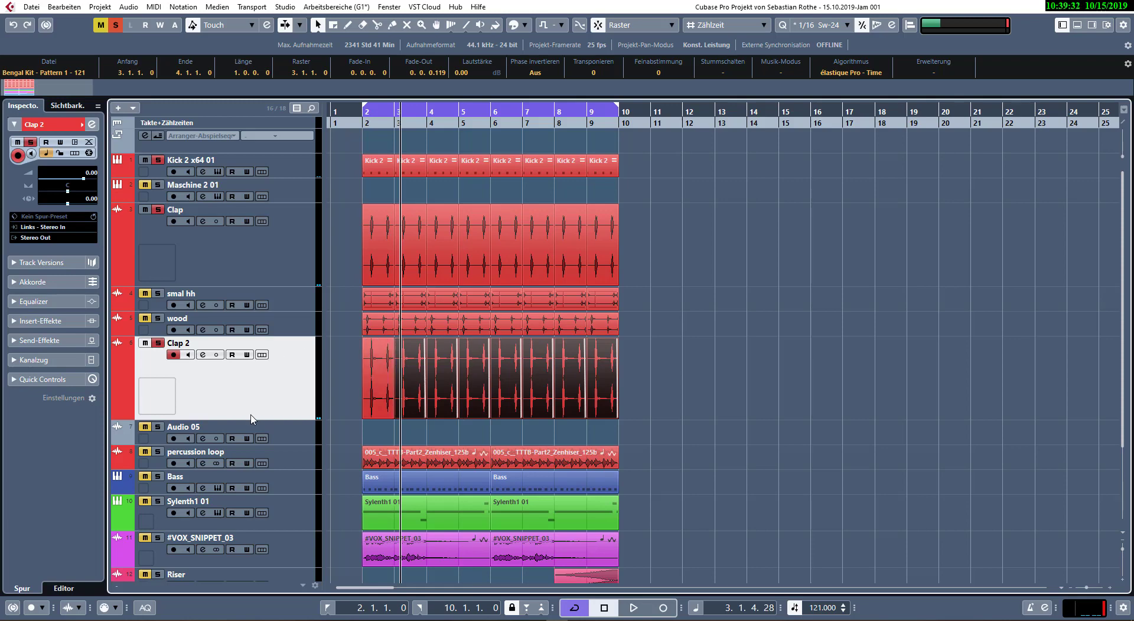
- Move the Clap 2 track directly above Clap and reduce the height of the Clap track
left_click_drag(252, 419, 295, 249)
left_click(286, 313)
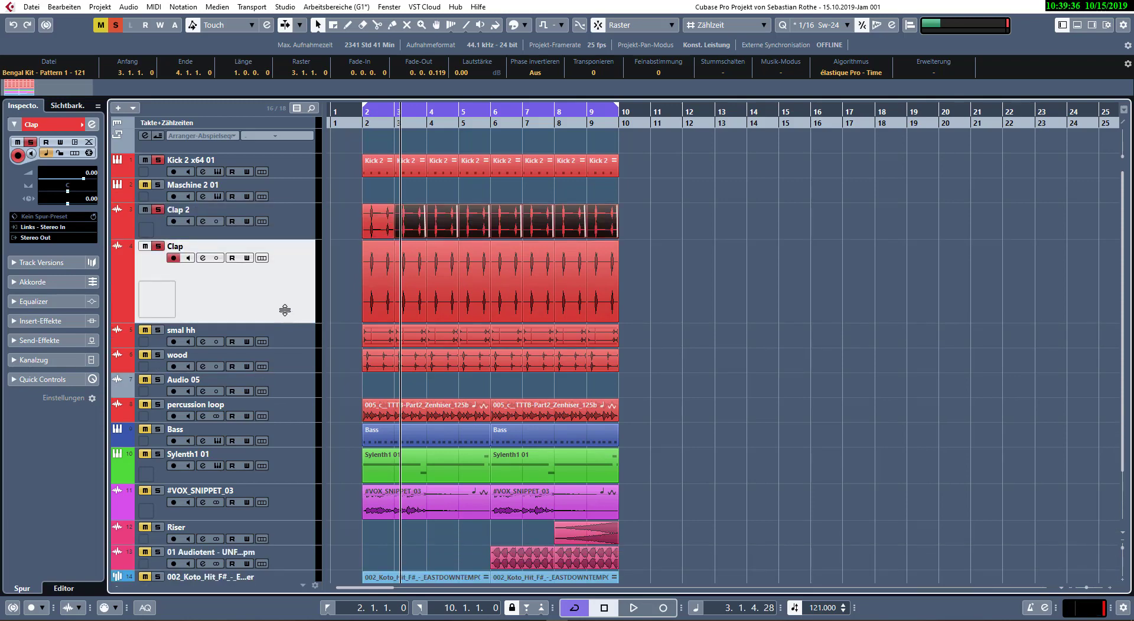
left_click_drag(285, 310, 434, 201)
- Clear all track solos and play the full arrangement from bar 2
key("space")
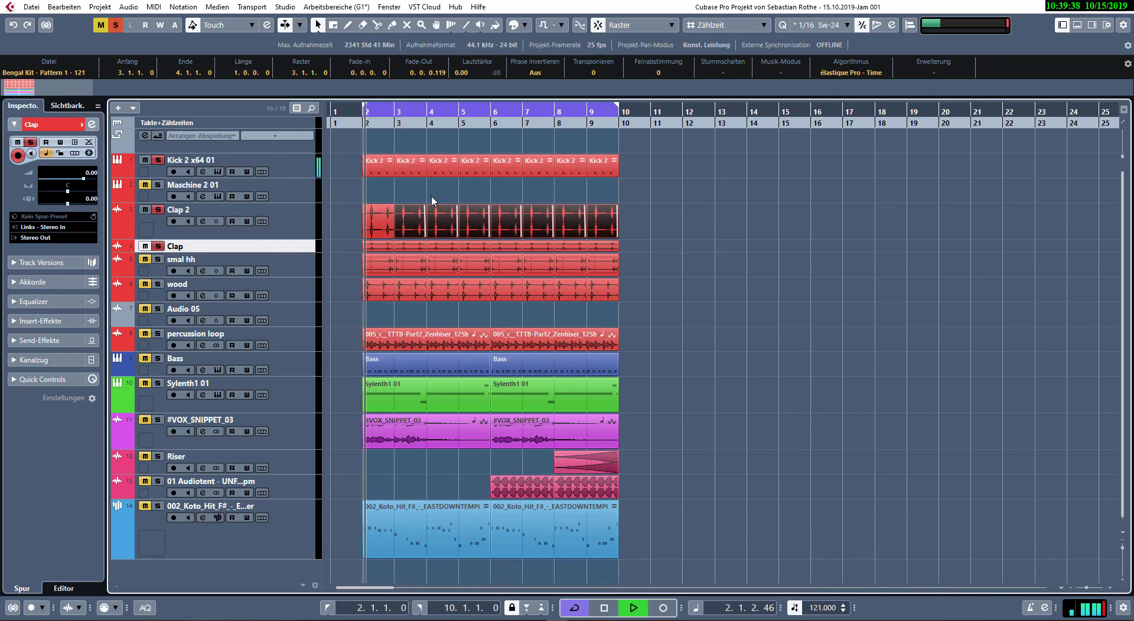
left_click(115, 29)
key("space")
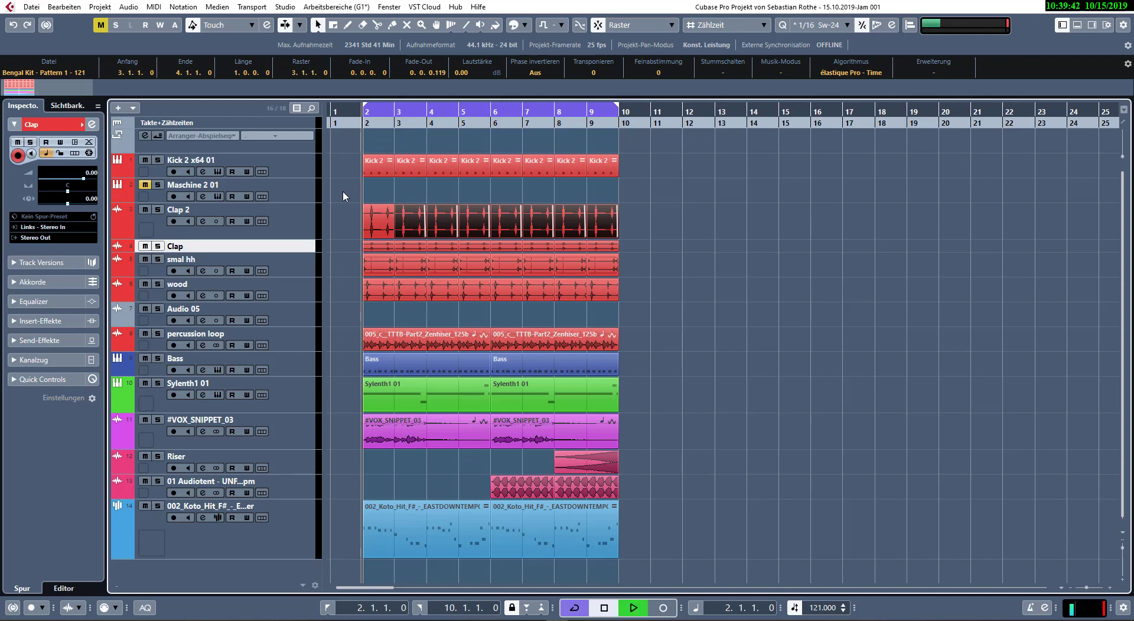
key("space")
left_click(366, 190)
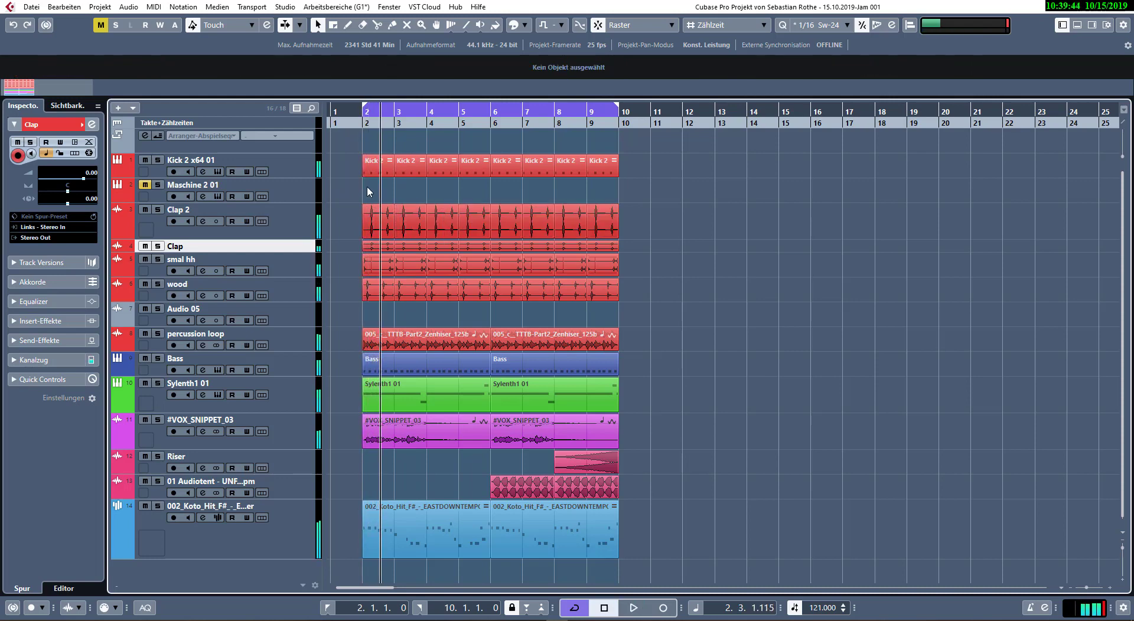
- Draw an arranger event from bar 2 to bar 10 on the Arranger track and name it "8 bars"
left_click(298, 150)
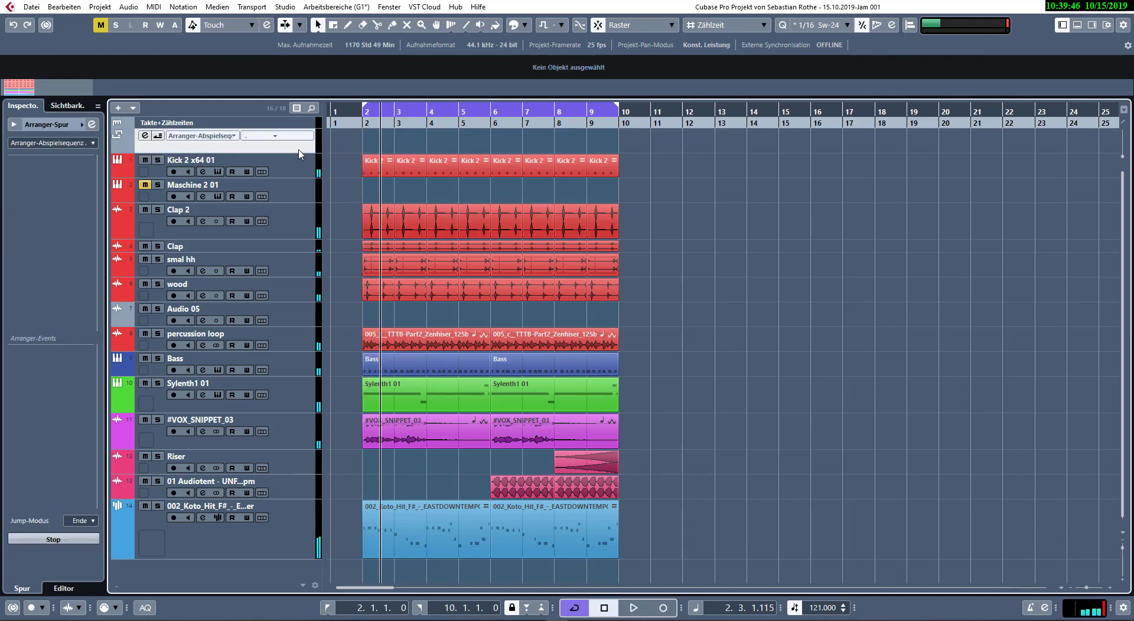
left_click_drag(375, 148, 621, 146)
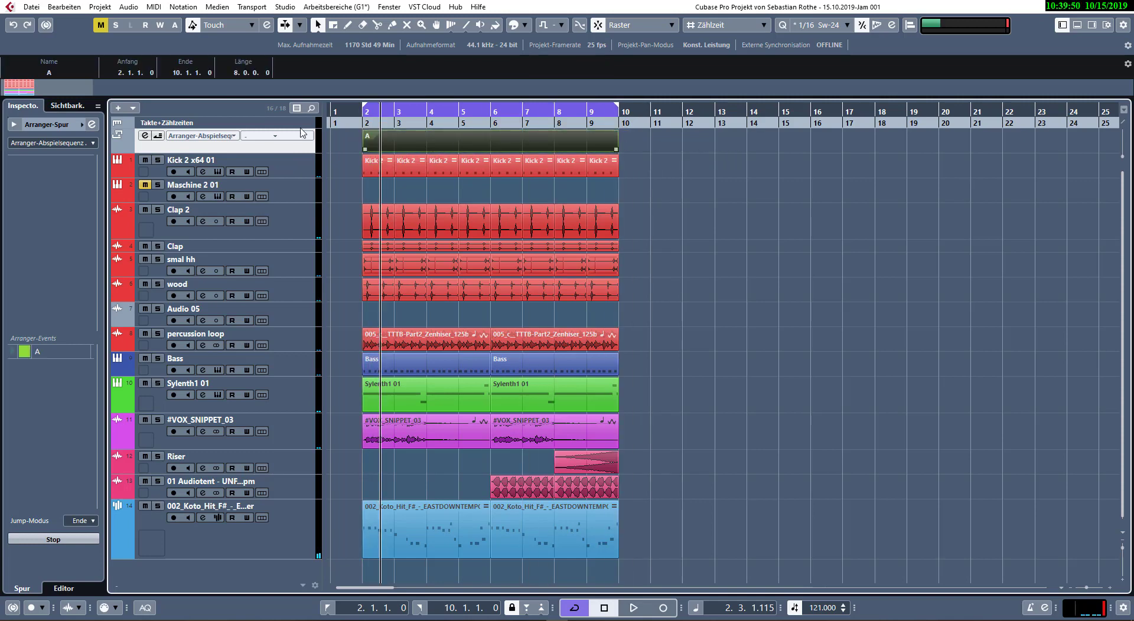
left_click(48, 72)
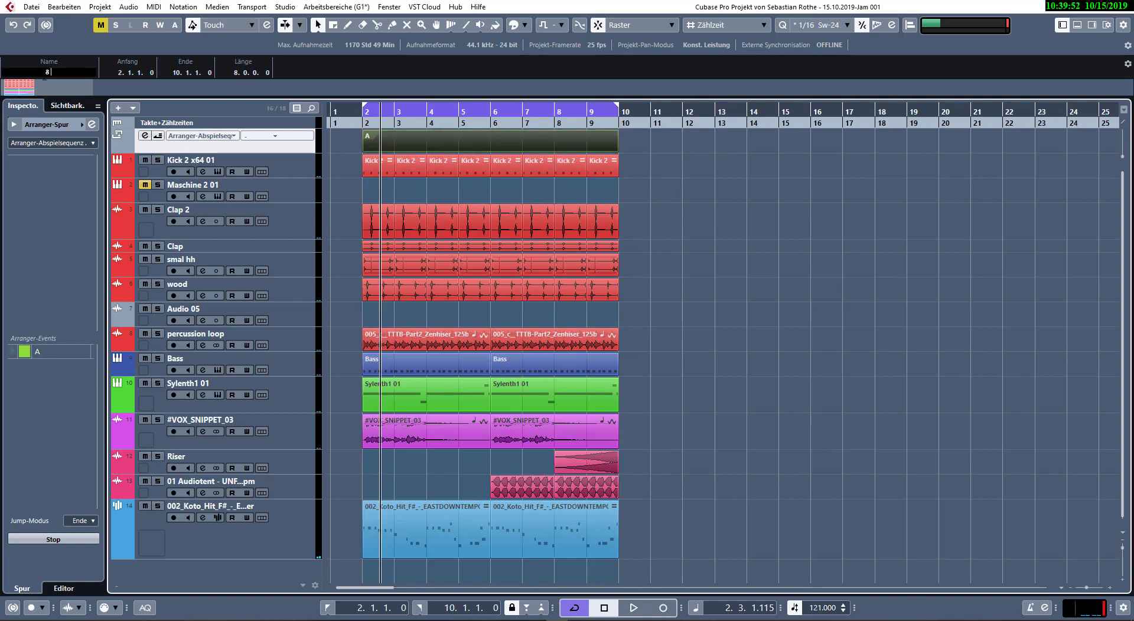
key("Return")
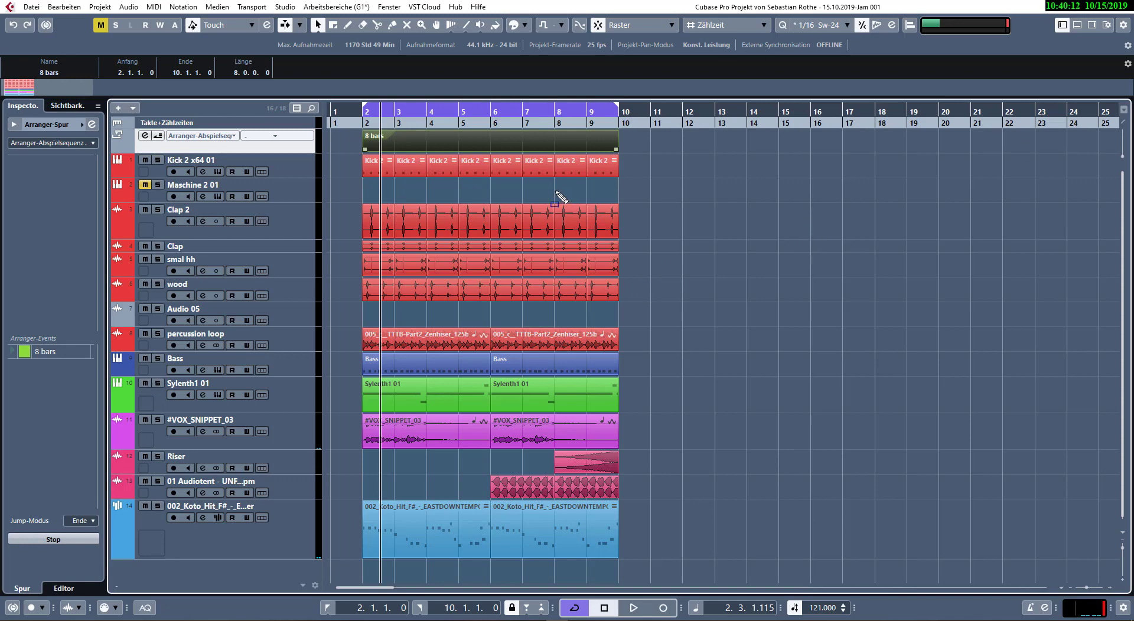
left_click_drag(457, 191, 528, 290)
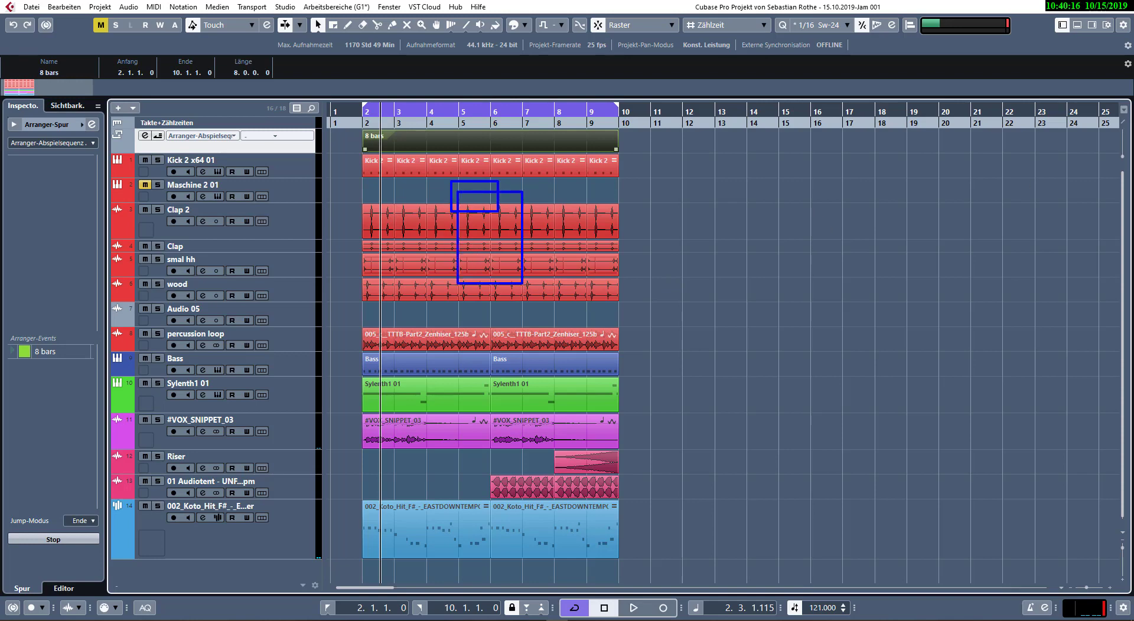
left_click_drag(744, 227, 928, 278)
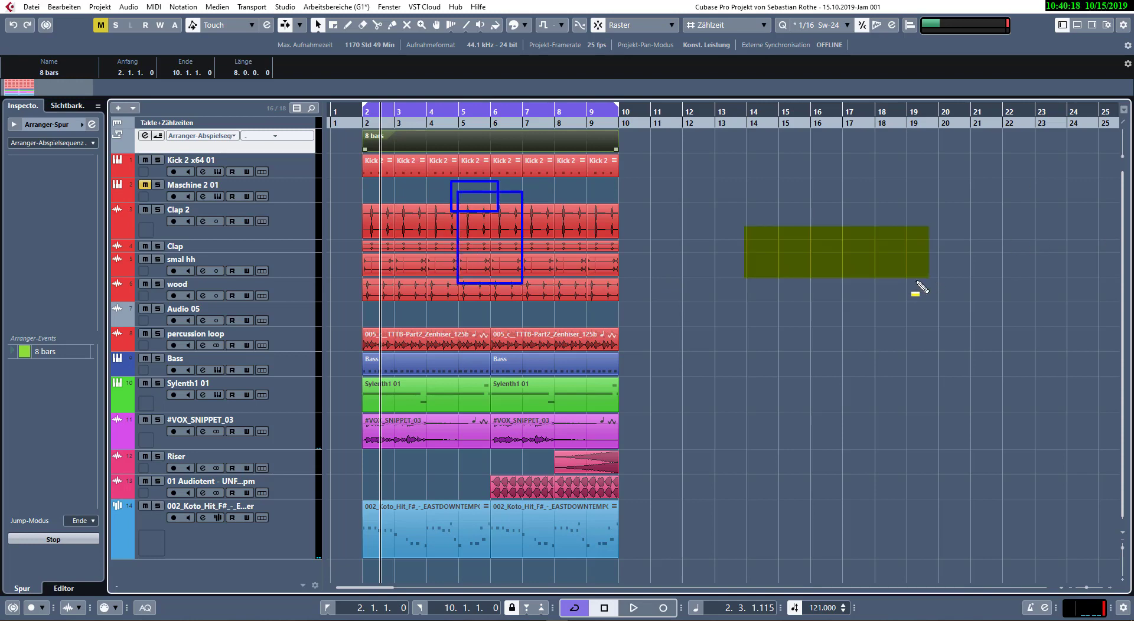
left_click_drag(101, 296, 312, 370)
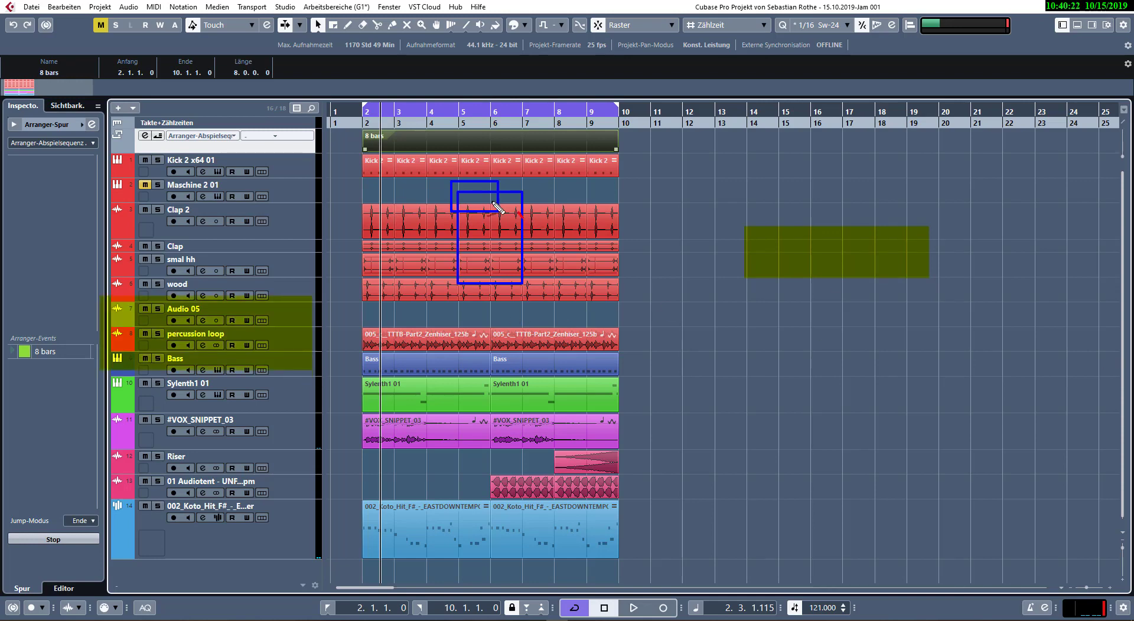
mouse_move(498, 208)
left_mouse_down()
mouse_move(453, 237)
mouse_move(502, 234)
left_mouse_up()
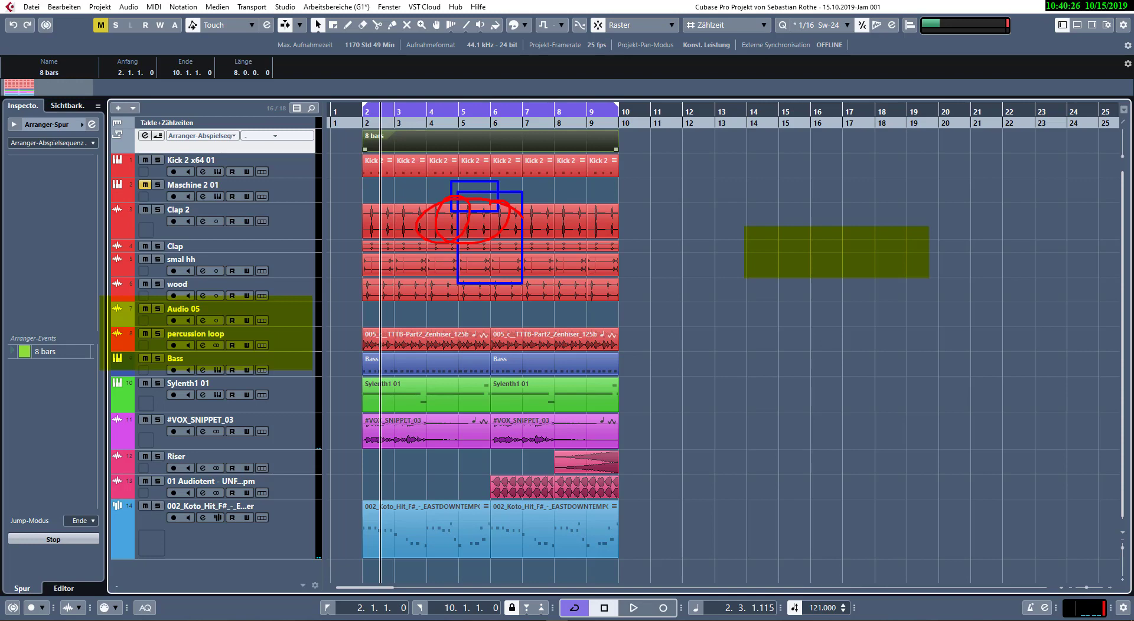
left_click_drag(475, 227, 529, 220)
mouse_move(719, 347)
left_mouse_down()
mouse_move(744, 395)
mouse_move(802, 348)
mouse_move(807, 409)
mouse_move(839, 402)
mouse_move(801, 403)
left_mouse_up()
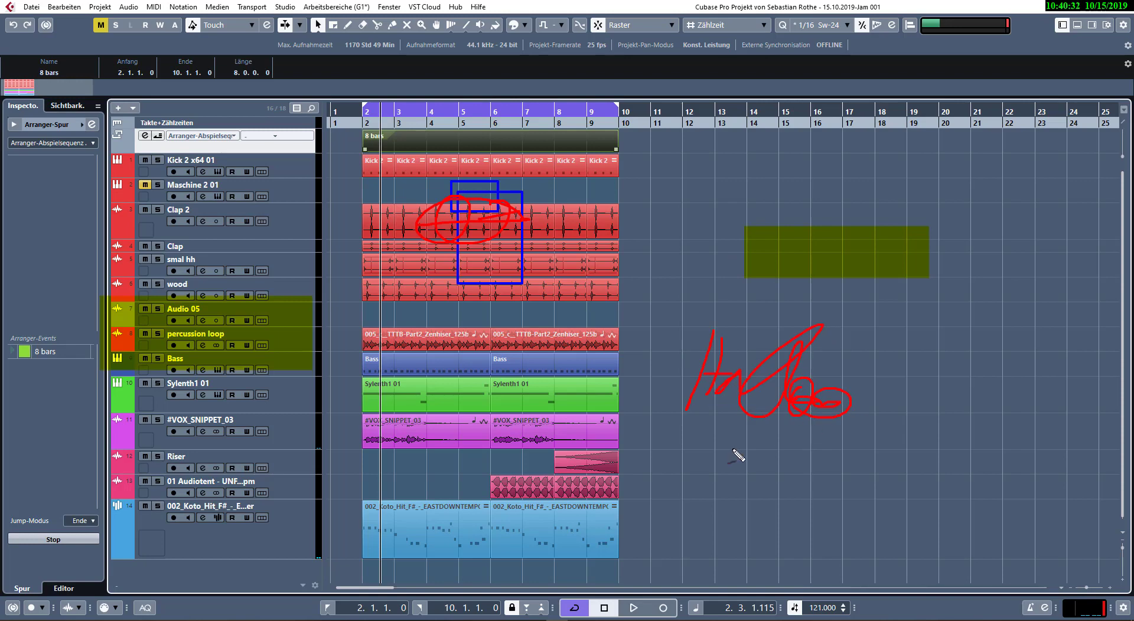
mouse_move(913, 452)
left_mouse_down()
mouse_move(641, 459)
mouse_move(1048, 461)
left_mouse_up()
mouse_move(853, 197)
left_mouse_down()
mouse_move(646, 254)
mouse_move(693, 257)
left_mouse_up()
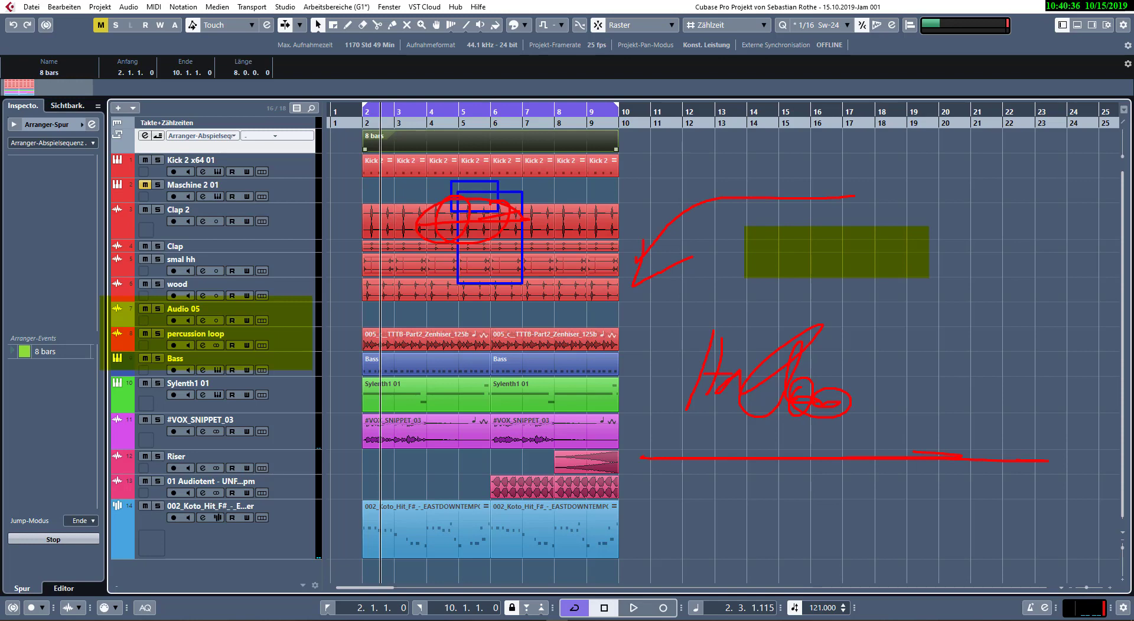
key("Escape")
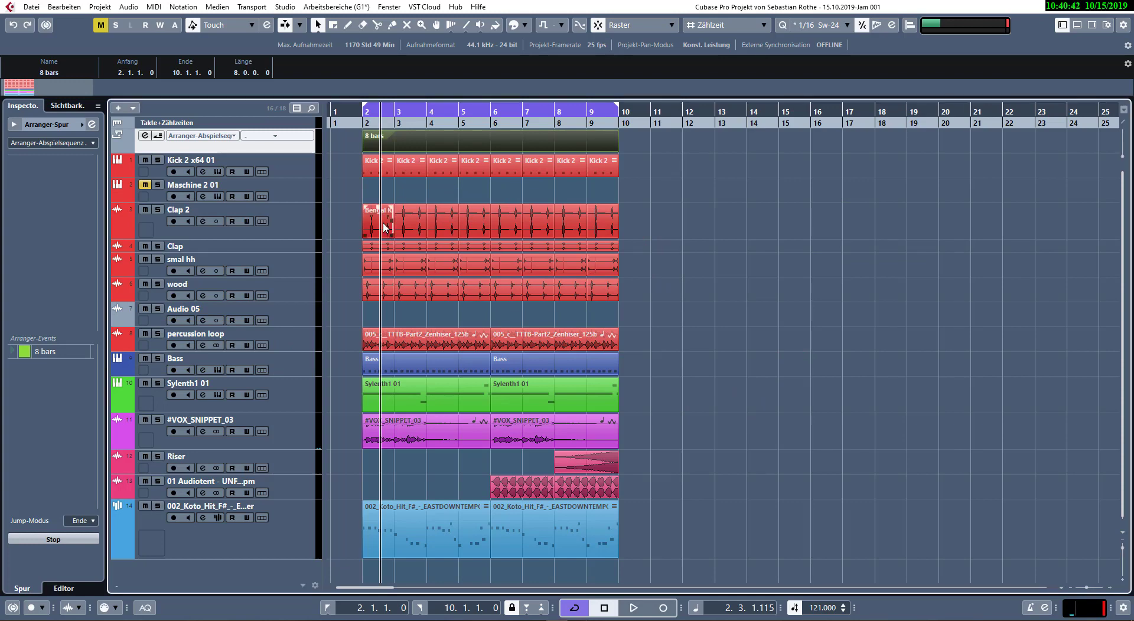
- Deselect the arranger event and briefly play the looped arrangement between bars 2 and 10
left_click(718, 208)
key("space")
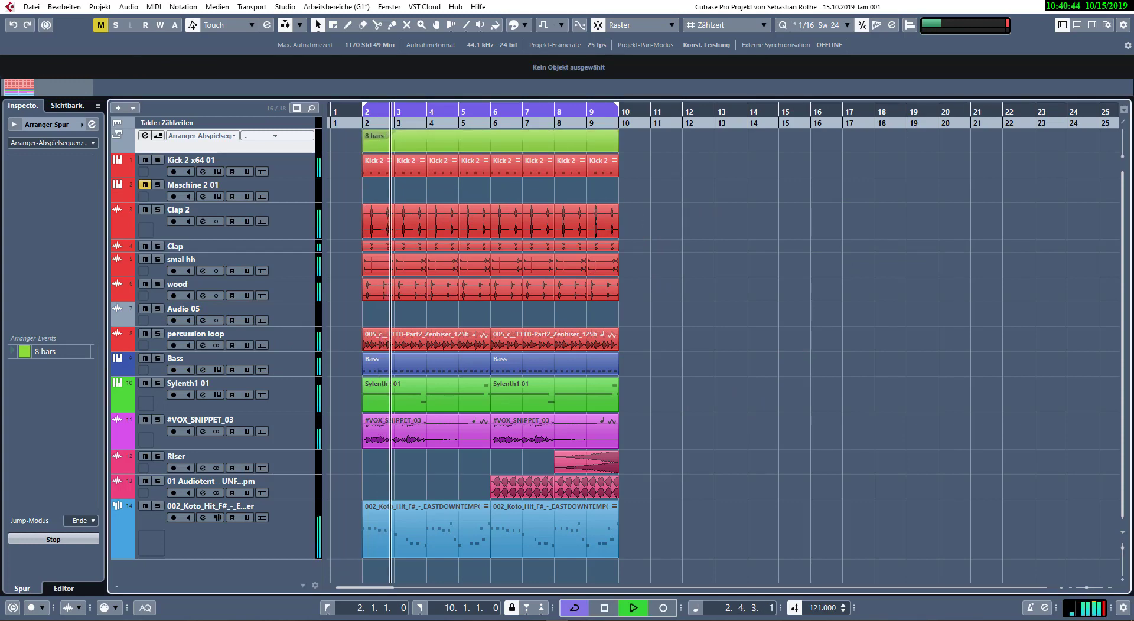
key("space")
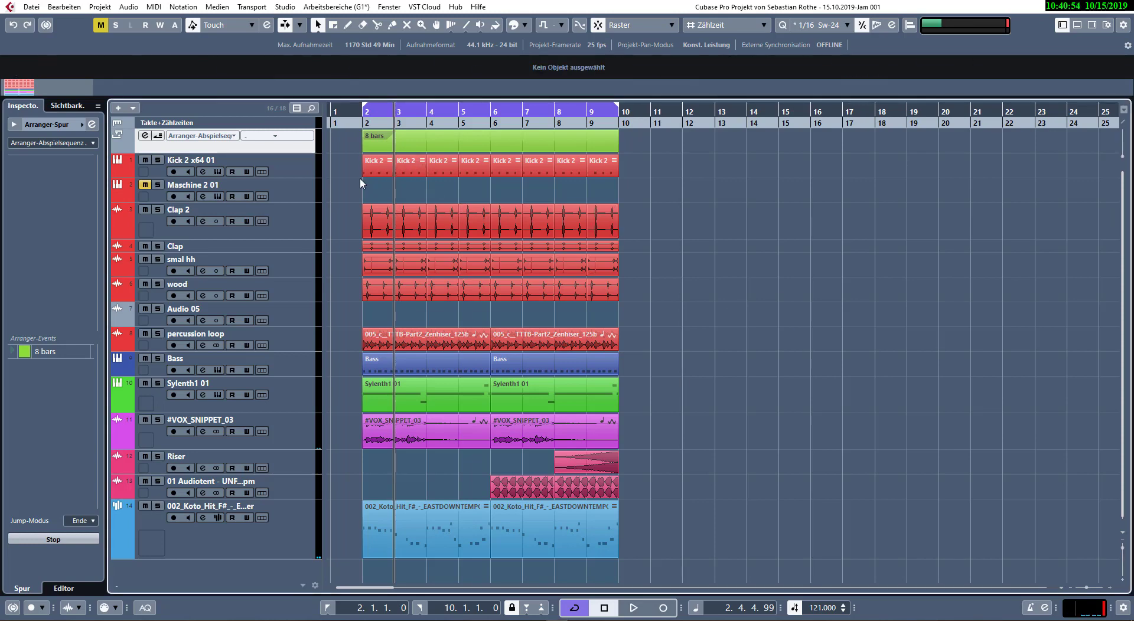
- Select all clips and the arranger event from bar 2 to bar 10 and duplicate them three times, up to bar 34
left_click_drag(349, 132, 623, 522)
key("ctrl+d")
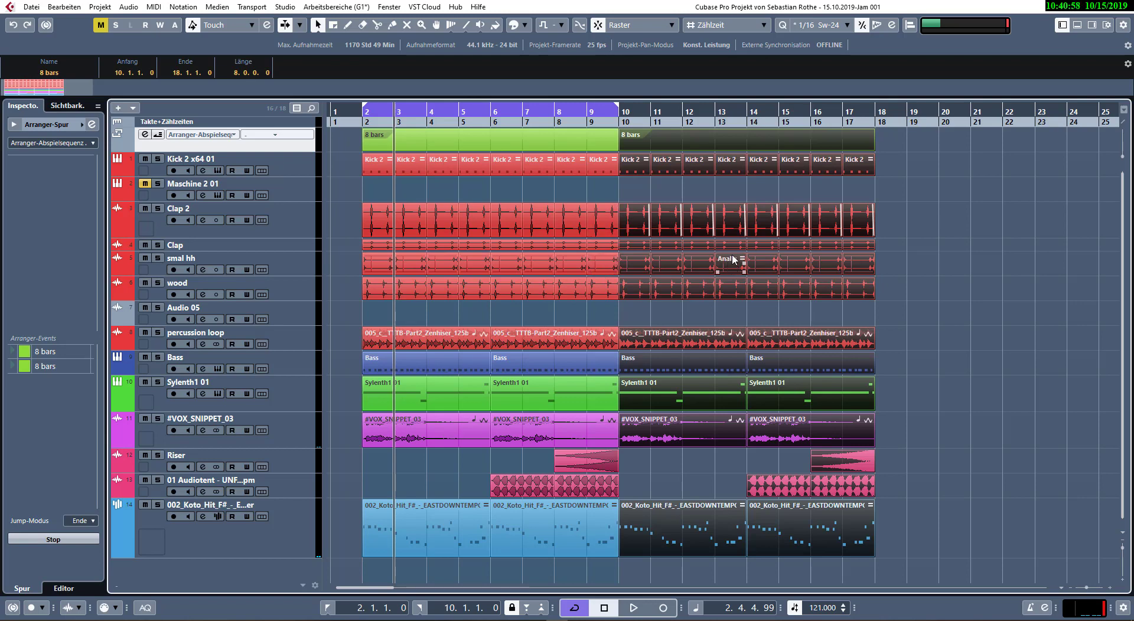
key("ctrl+d")
key("ctrl+d")
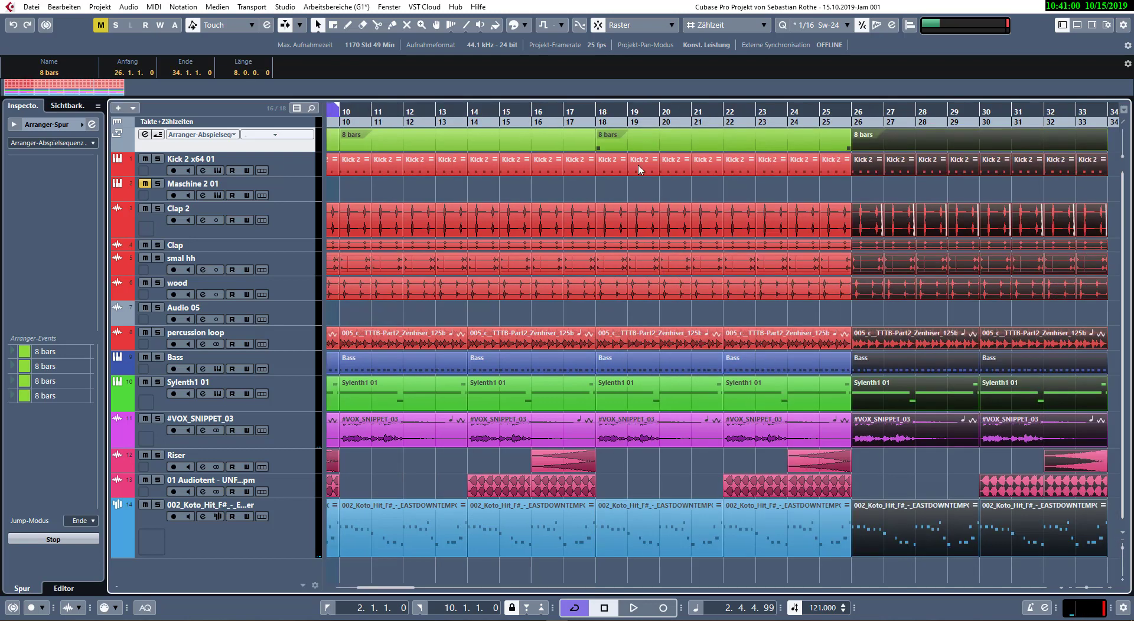
- Glue the Kick 2 parts of the first eight bars into one part and delete the remaining kick parts
key("g")
key("g")
key("g")
key("4")
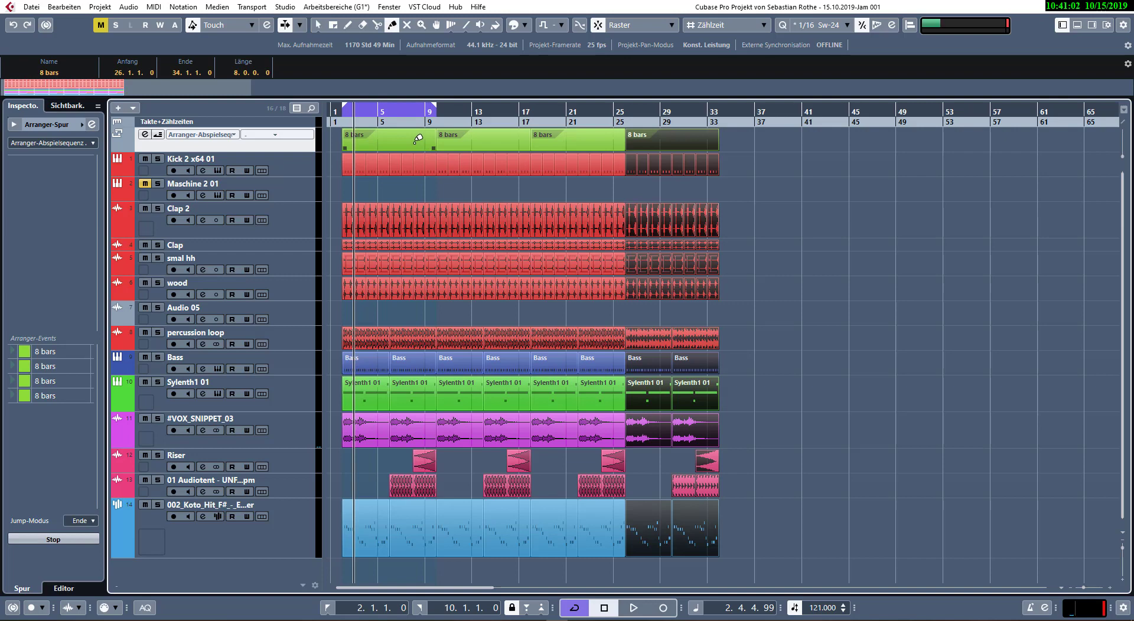
key("1")
left_click(418, 138)
left_click(437, 147)
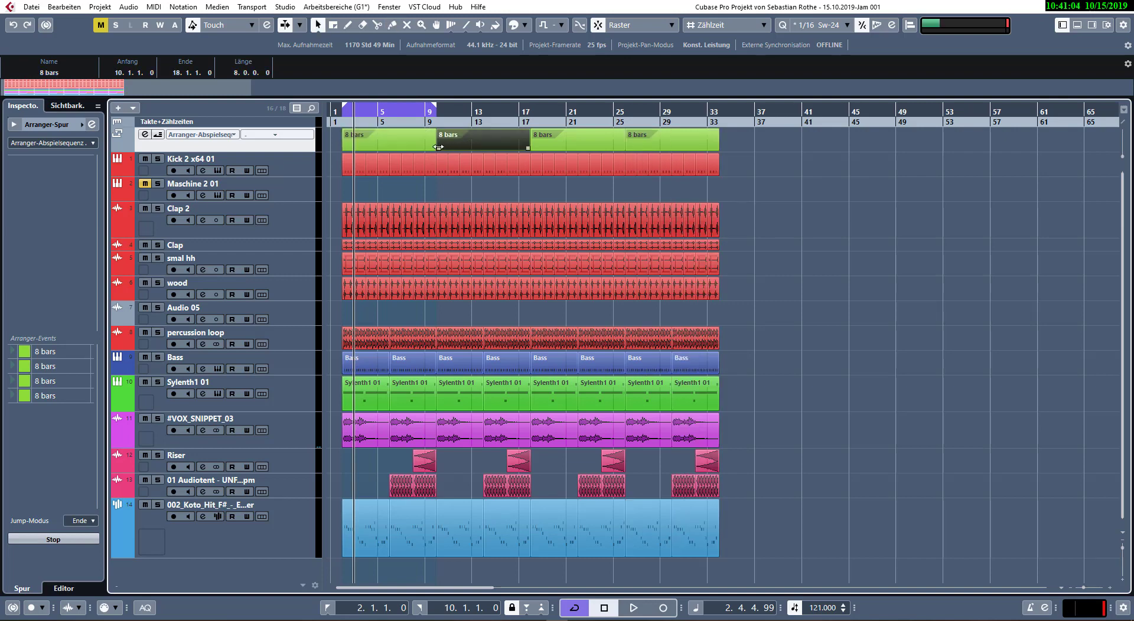
key("4")
left_click_drag(337, 189, 1093, 161)
left_click(432, 159)
key("1")
key("Delete")
- Repeat the eight-bar Kick 2 part up to bar 34 and remove the surplus copy after it
left_click(392, 168)
key("ctrl+d")
key("ctrl+d")
key("ctrl+d")
key("ctrl+d")
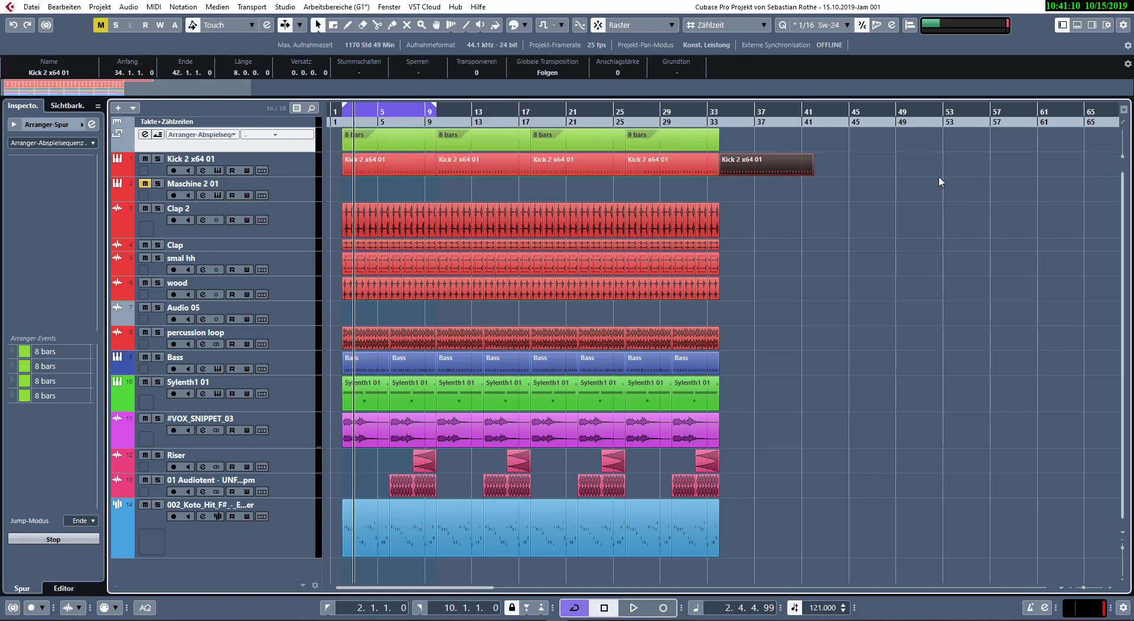
key("Delete")
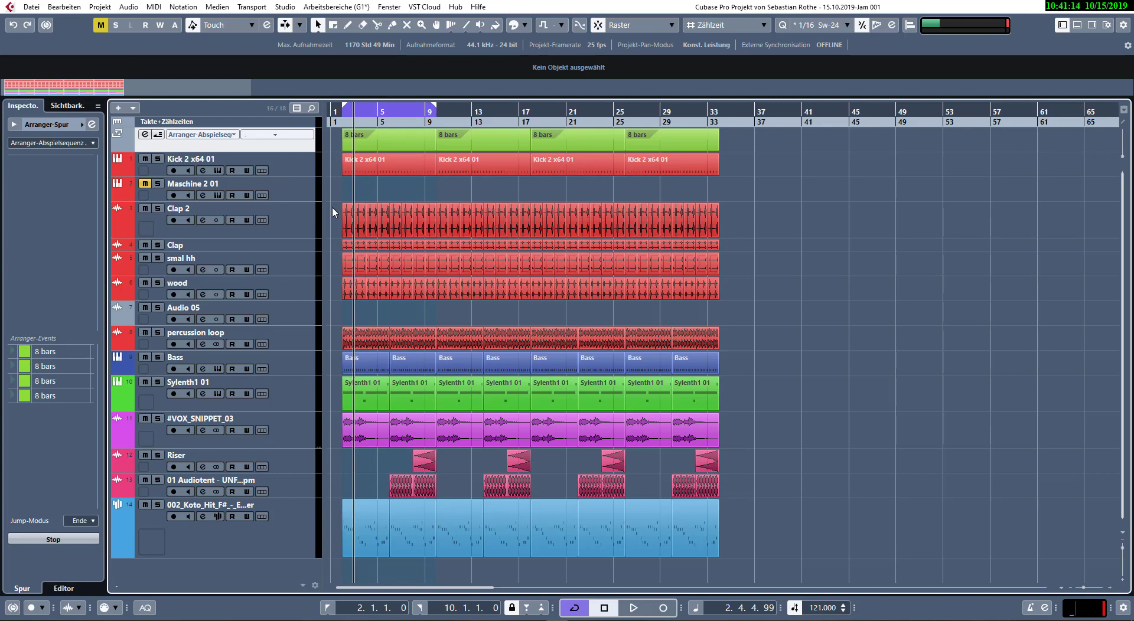
- Delete the percussion loop, Sylenth1 and #VOX_SNIPPET_03 clips between bars 2 and 6
left_click(399, 213)
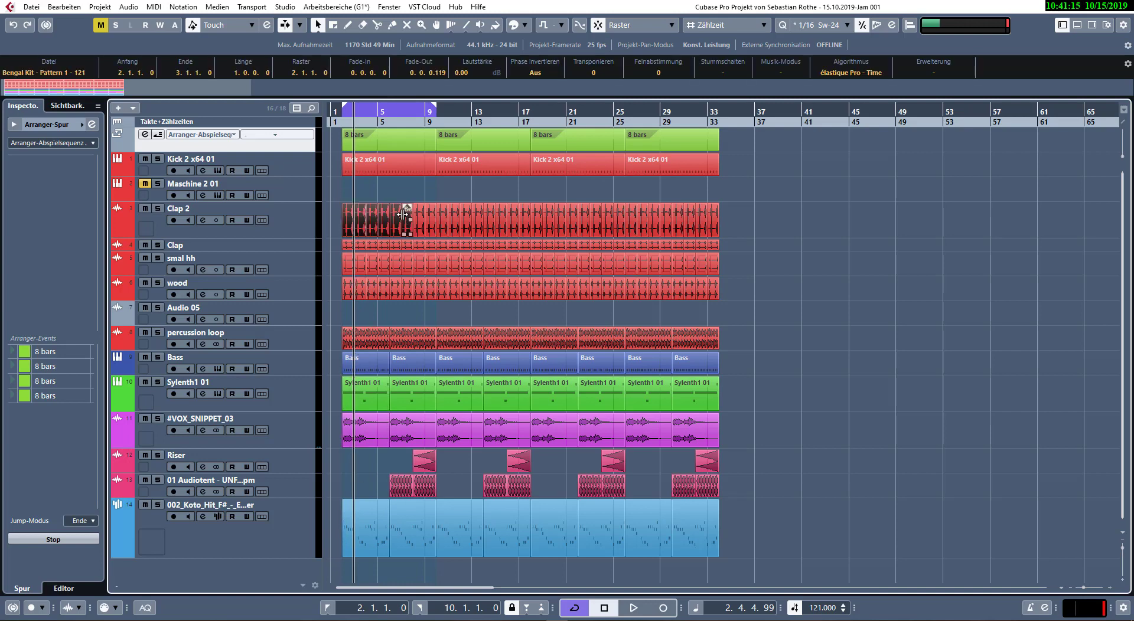
left_click(372, 345)
key("Delete")
left_click(364, 394)
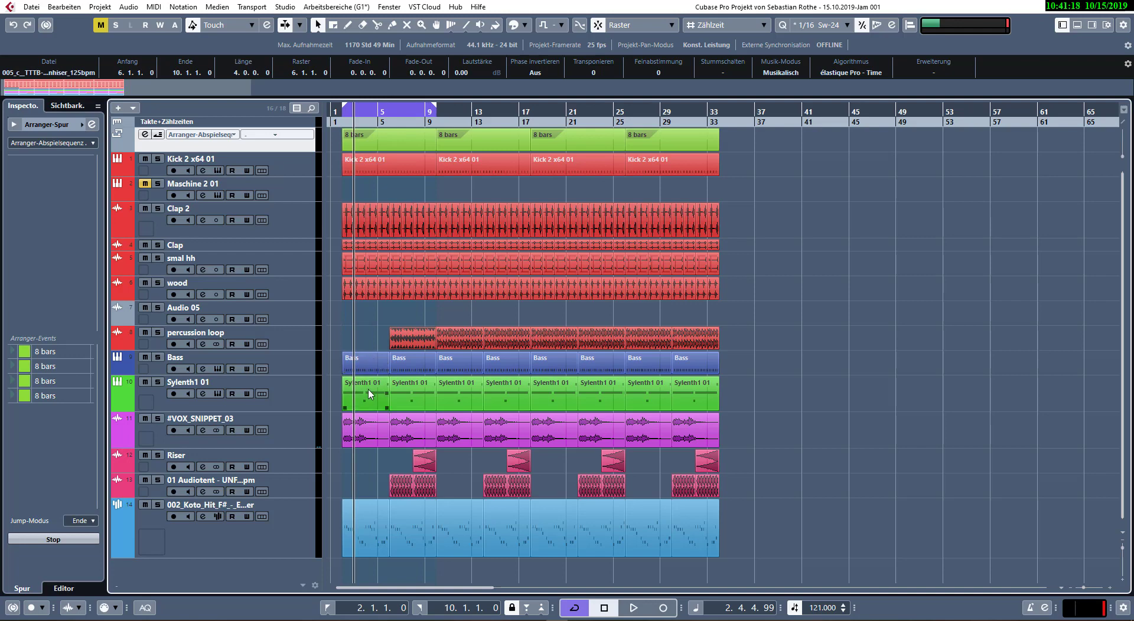
key("Delete")
left_click(361, 439)
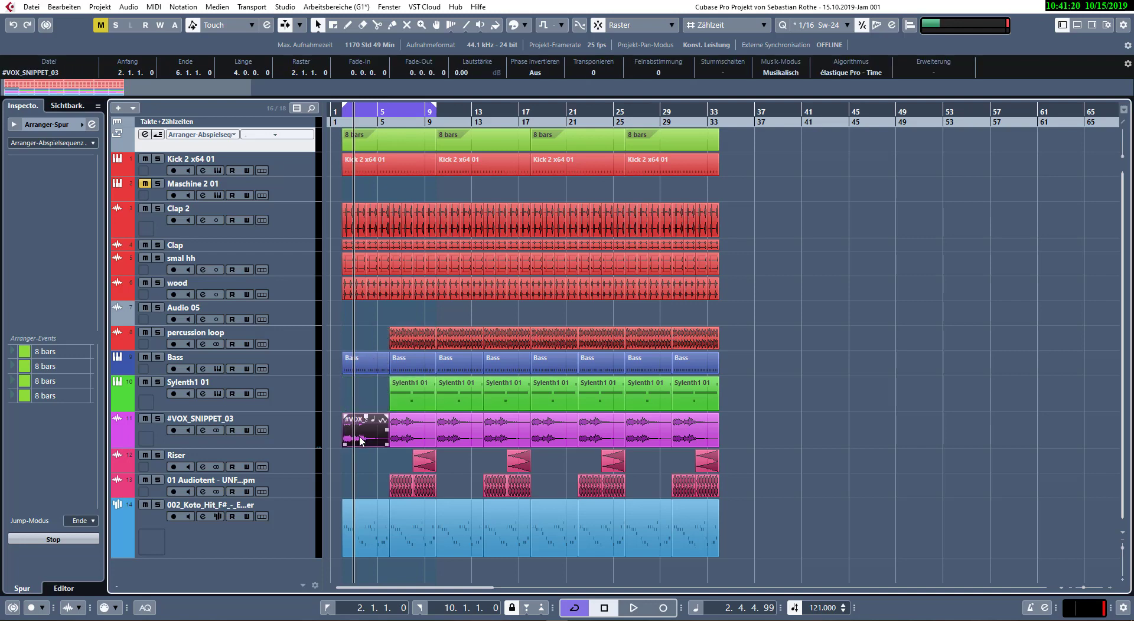
key("Delete")
- During playback, delete the smal hh clips from bar 2 to bar 10 and move the Clap track above Clap 2
key("space")
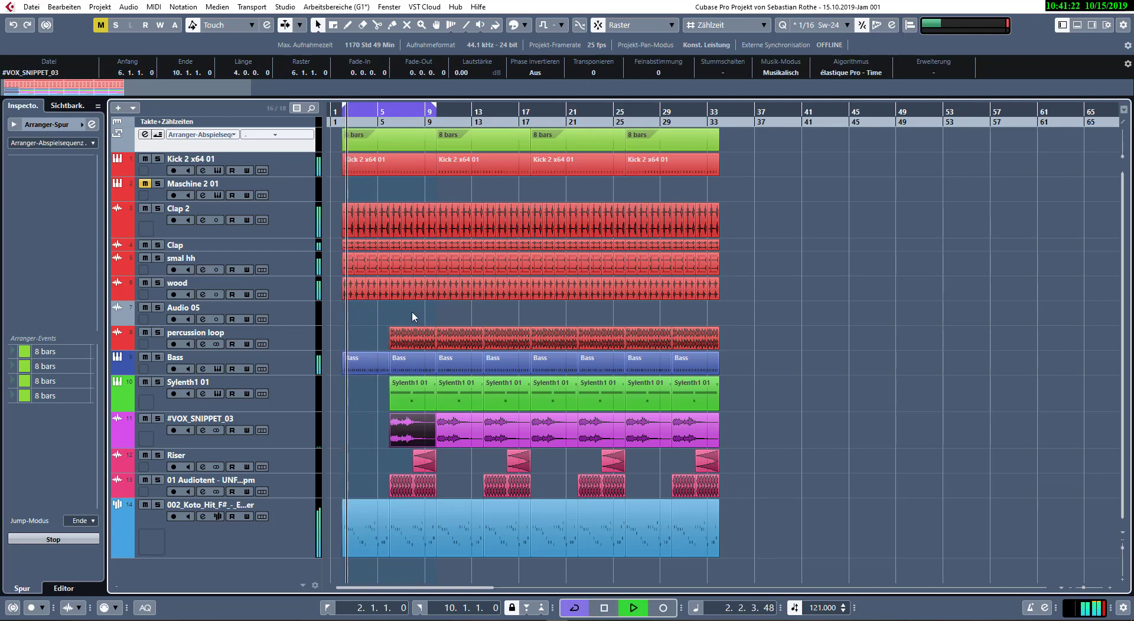
key("h")
key("h")
scroll(502, 319, "left", 2)
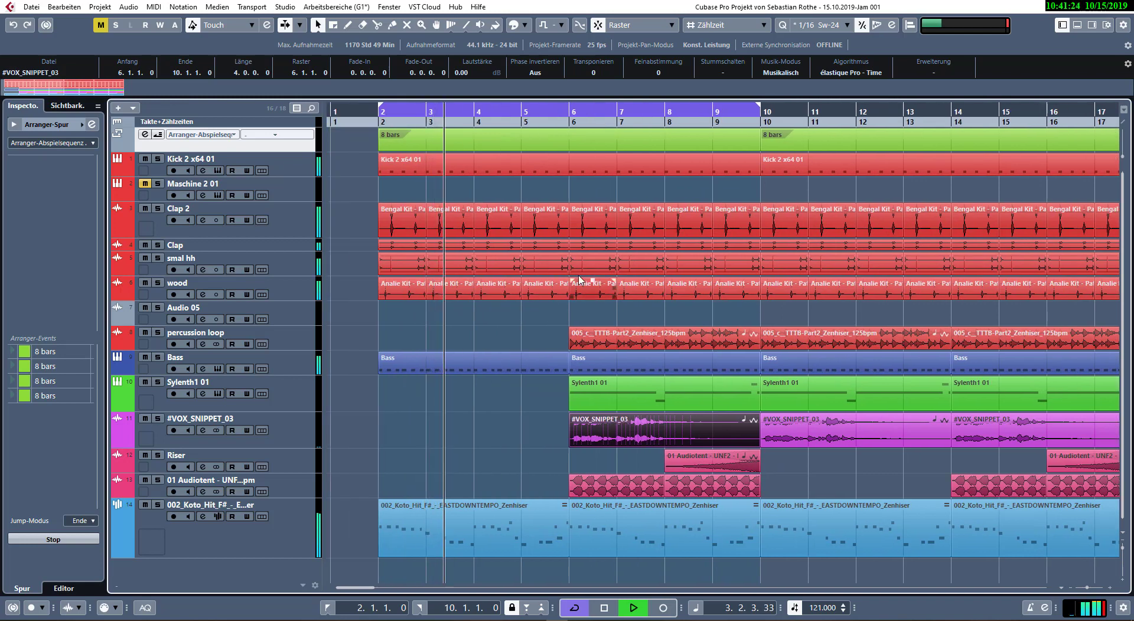
left_click_drag(359, 271, 753, 268)
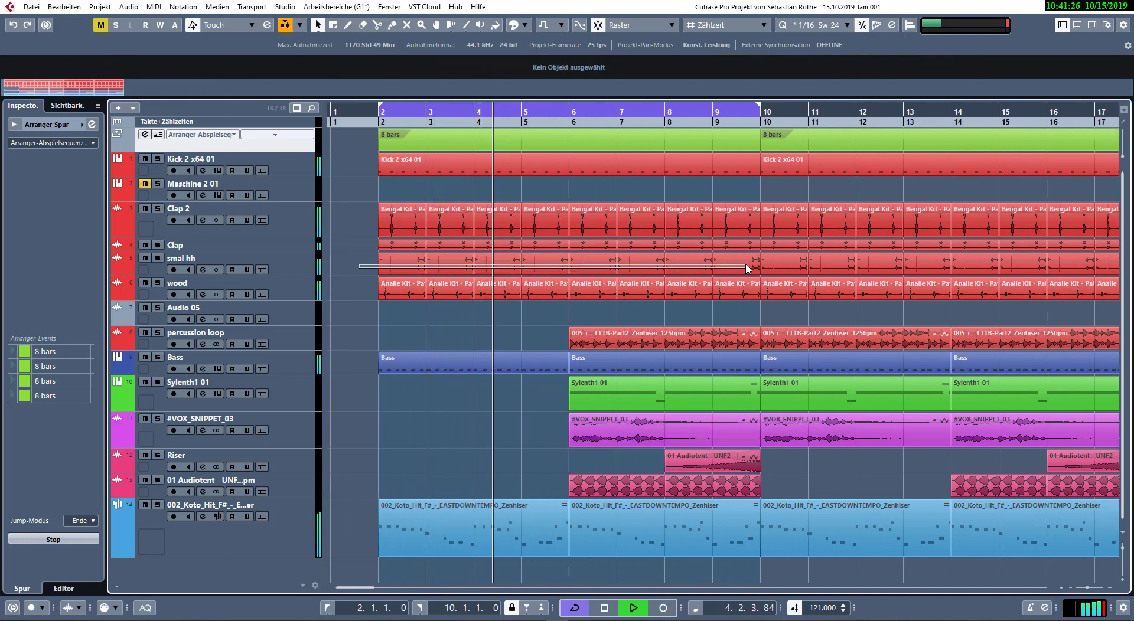
key("Delete")
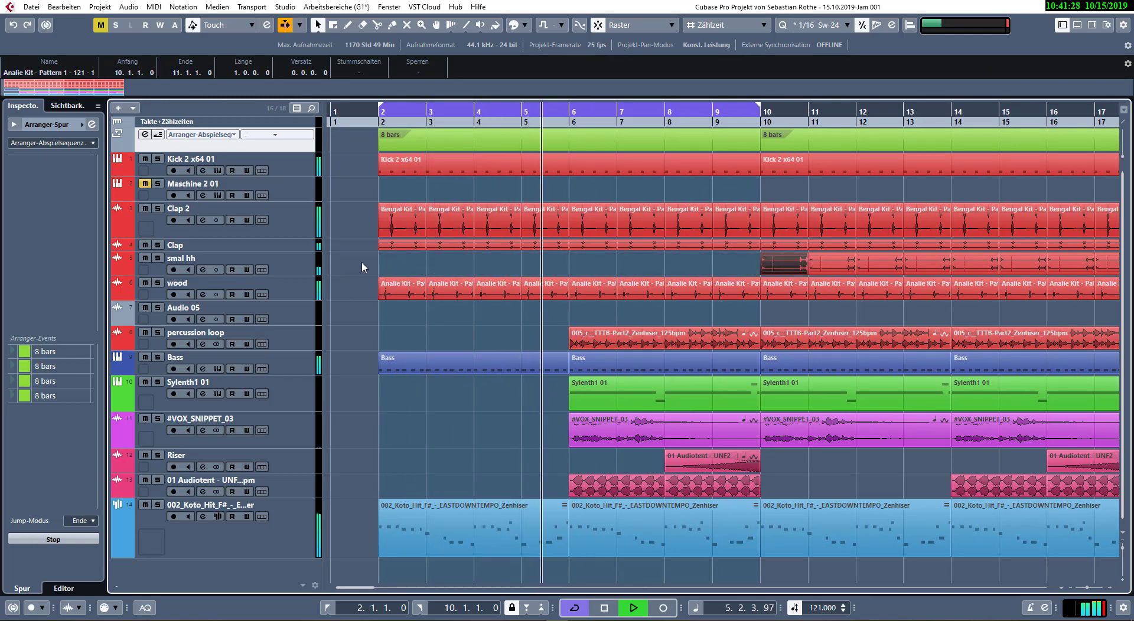
left_click(299, 239)
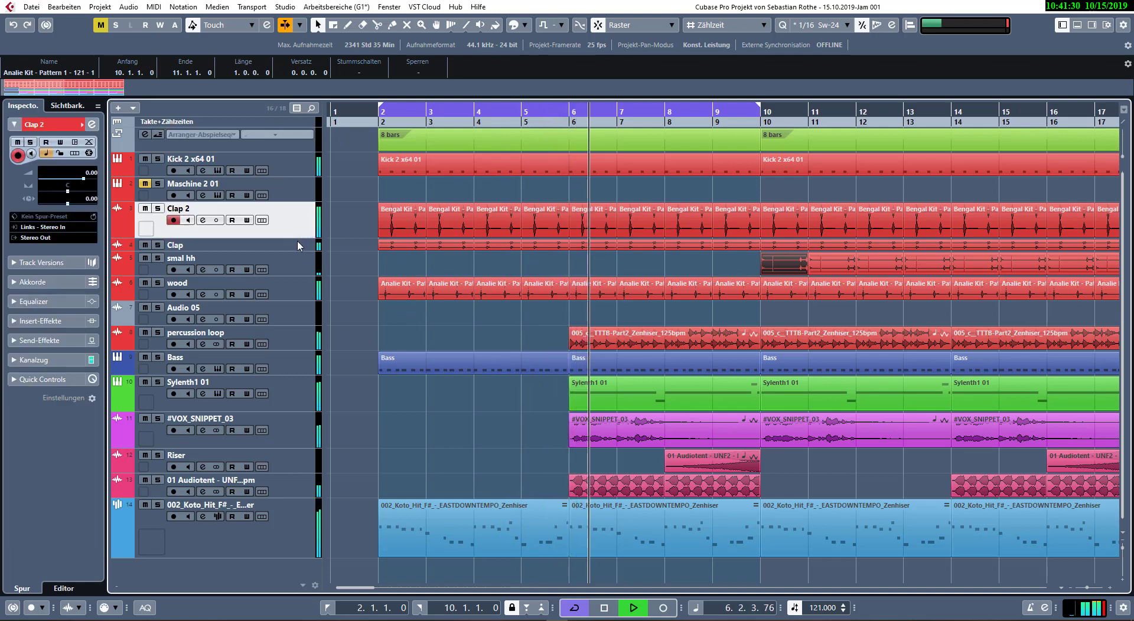
left_click_drag(299, 246, 300, 227)
- Delete the Sylenth1, percussion loop, 01 Audiotent and #VOX_SNIPPET_03 clips between bars 6 and 10 and stop playback
left_click(598, 392)
key("Delete")
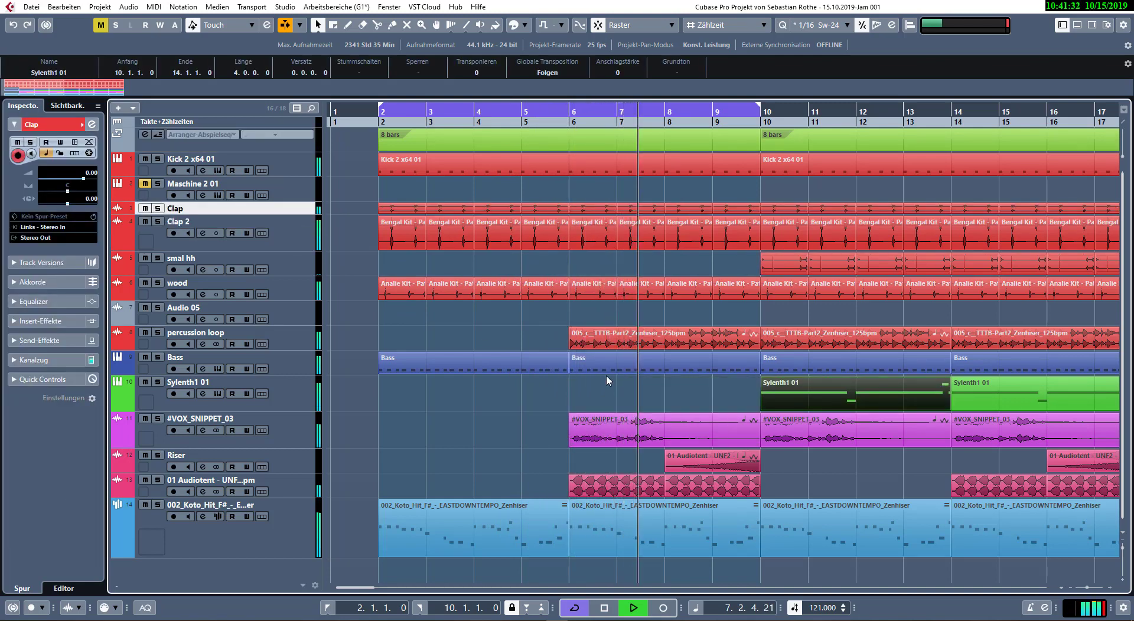
left_click(611, 339)
key("Delete")
left_click(617, 486)
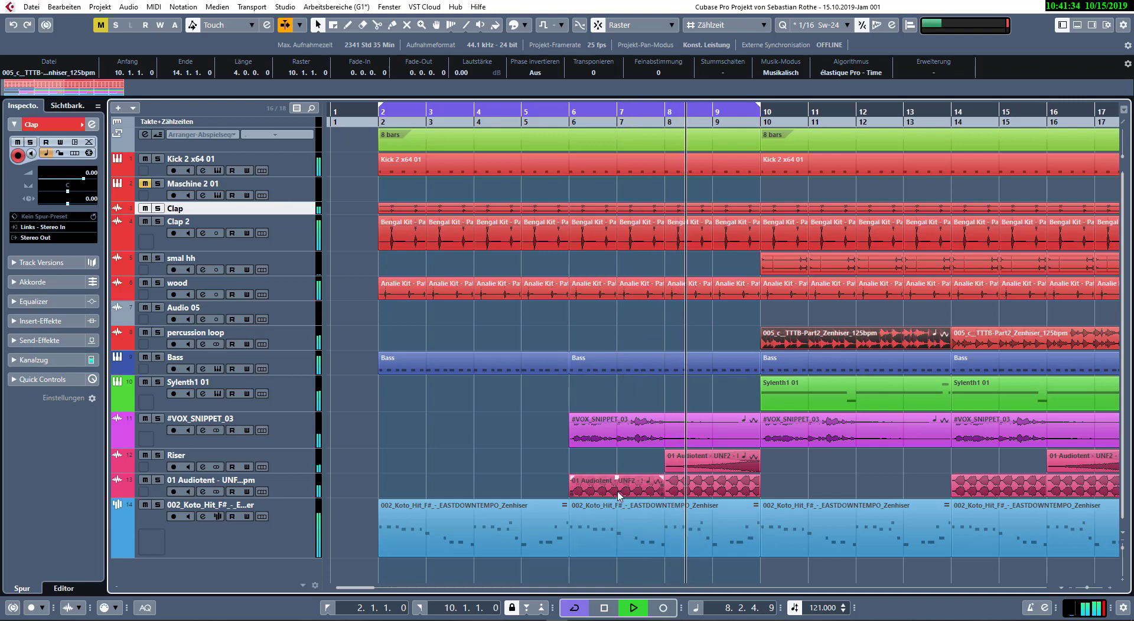
key("Delete")
left_click(685, 483)
key("Delete")
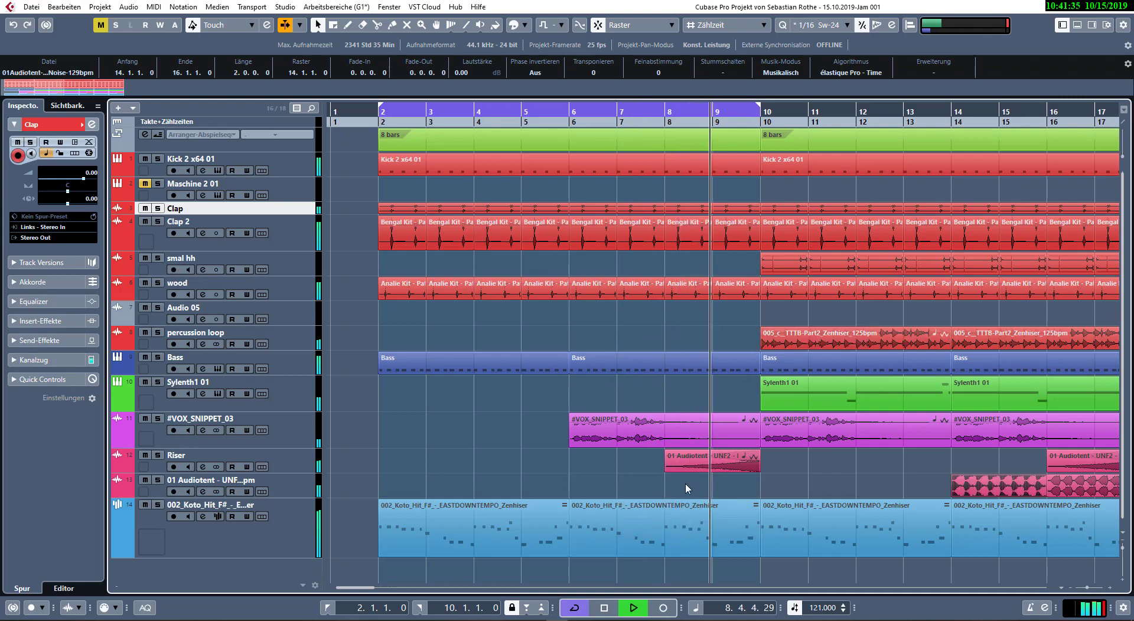
left_click(636, 422)
key("Delete")
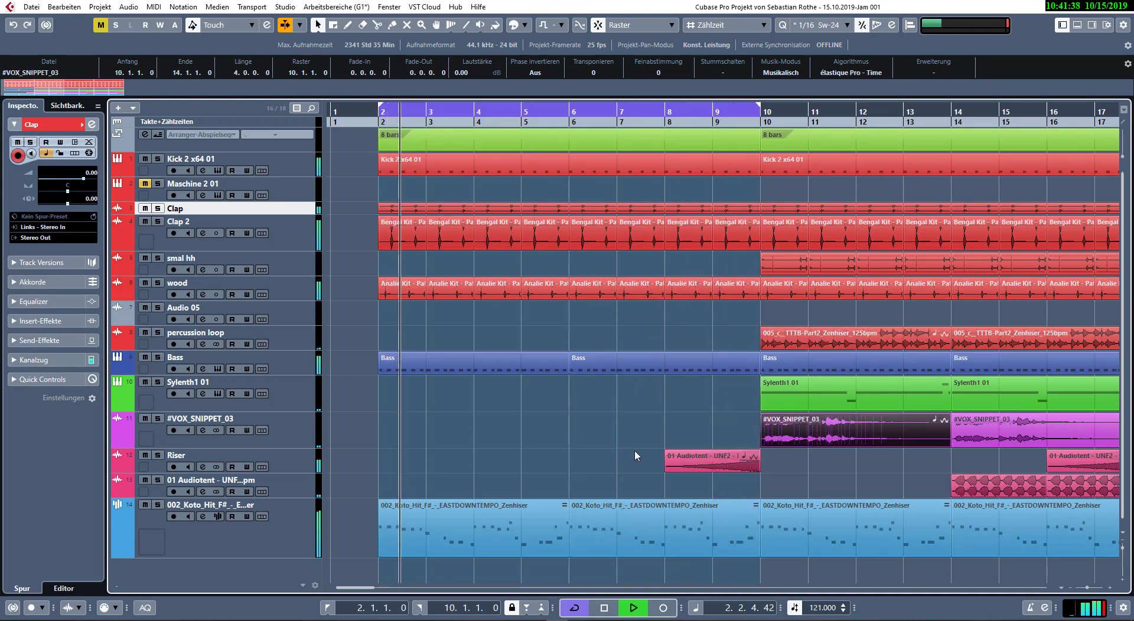
key("space")
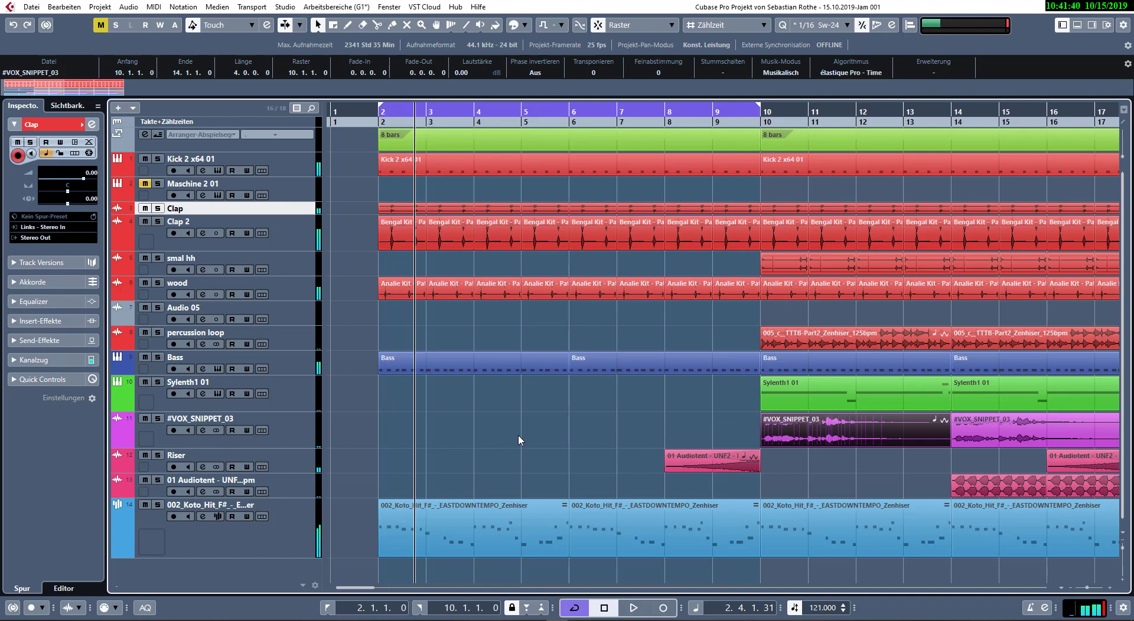
- Delete all clips and arranger events from bar 18 to bar 34 on every track
key("g")
key("g")
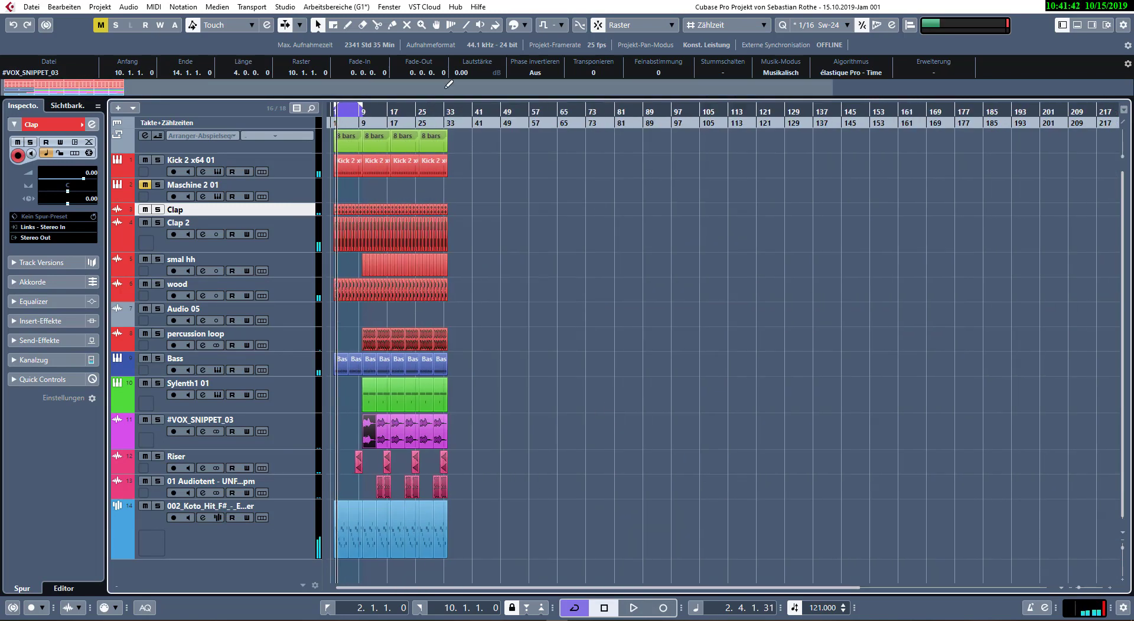
left_click_drag(481, 138, 425, 582)
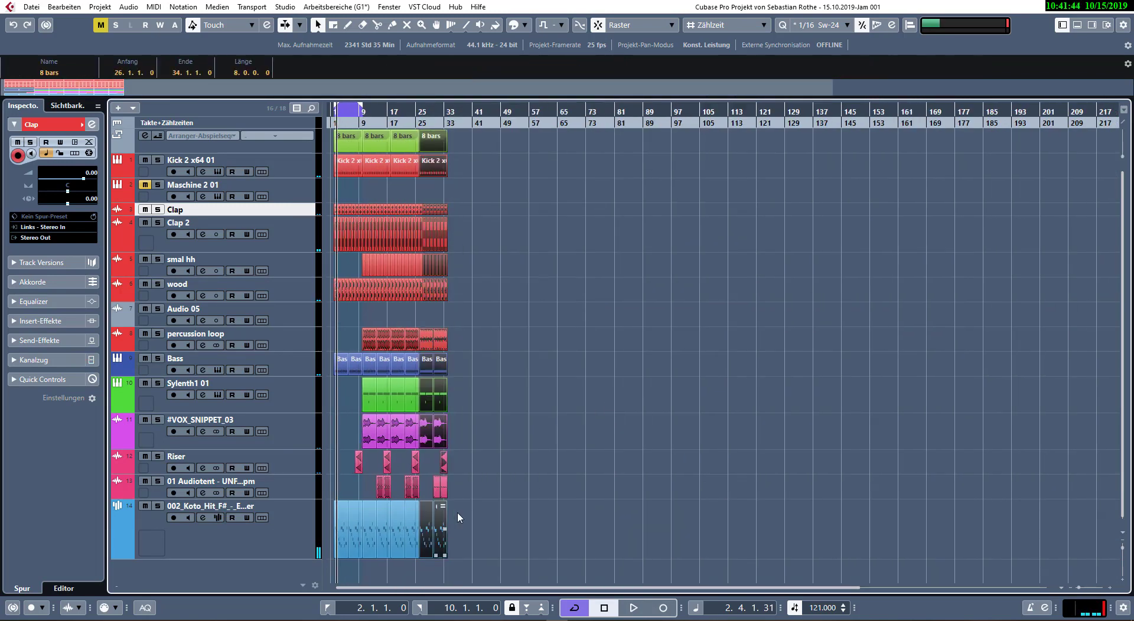
key("h")
key("h")
key("h")
key("h")
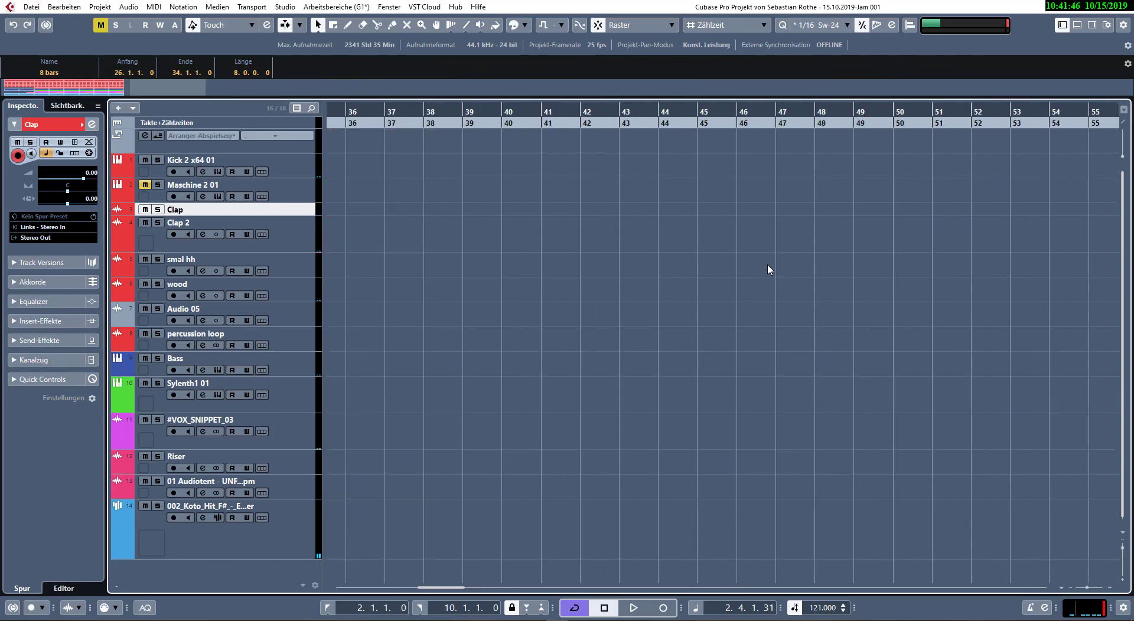
left_click(1075, 171)
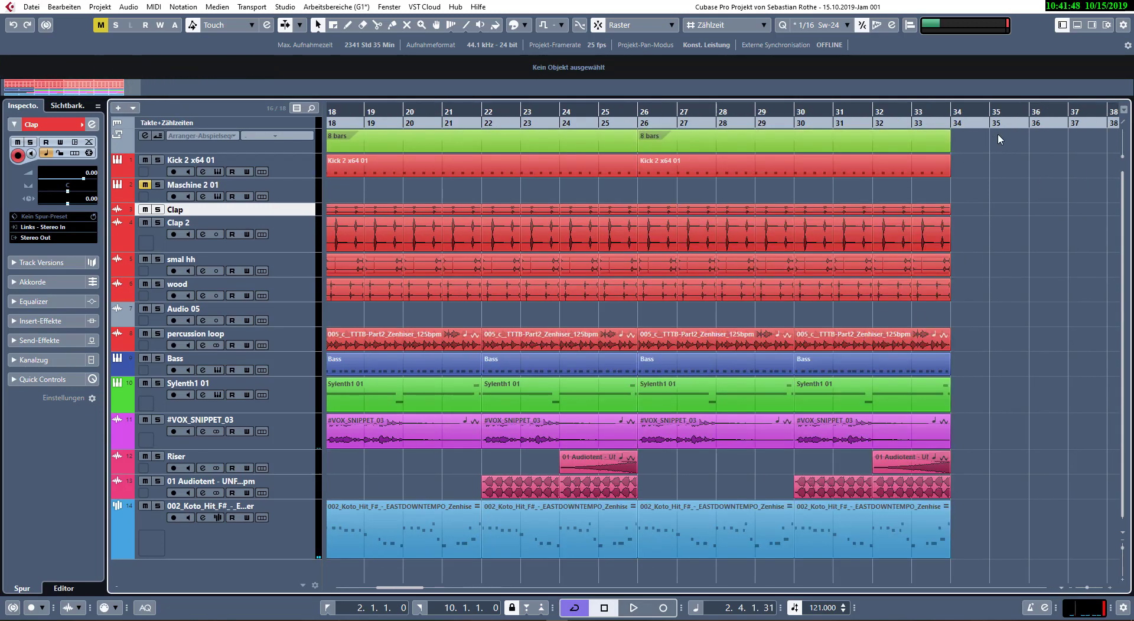
key("g")
key("g")
left_click_drag(785, 138, 550, 572)
key("Delete")
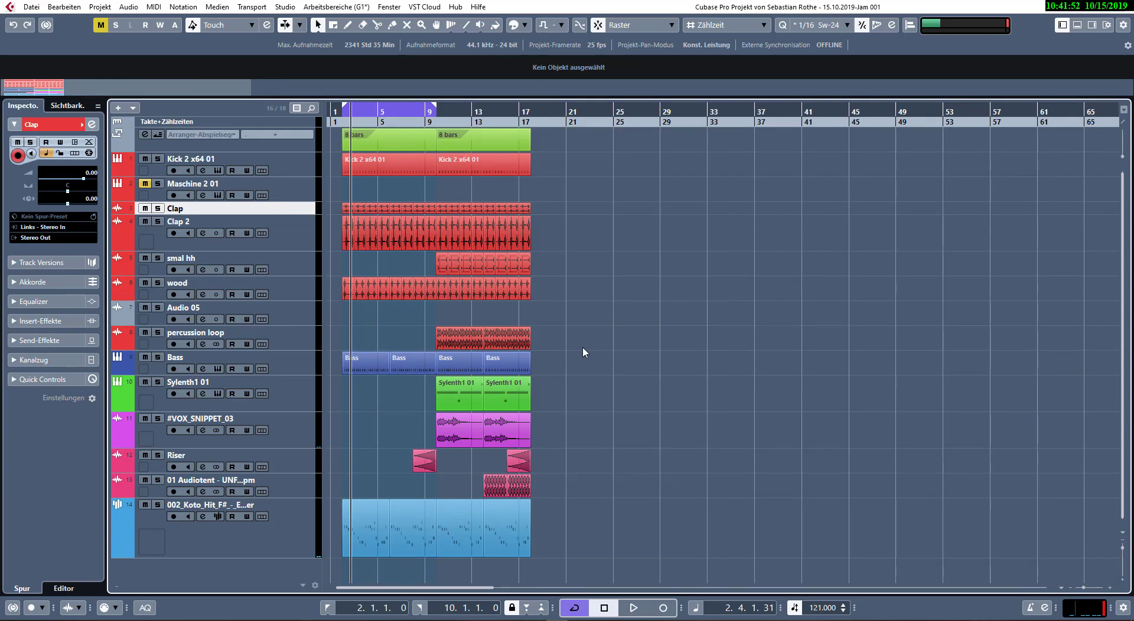
- Set all tracks to the same larger height so that the clips' waveforms are easy to see
key("h")
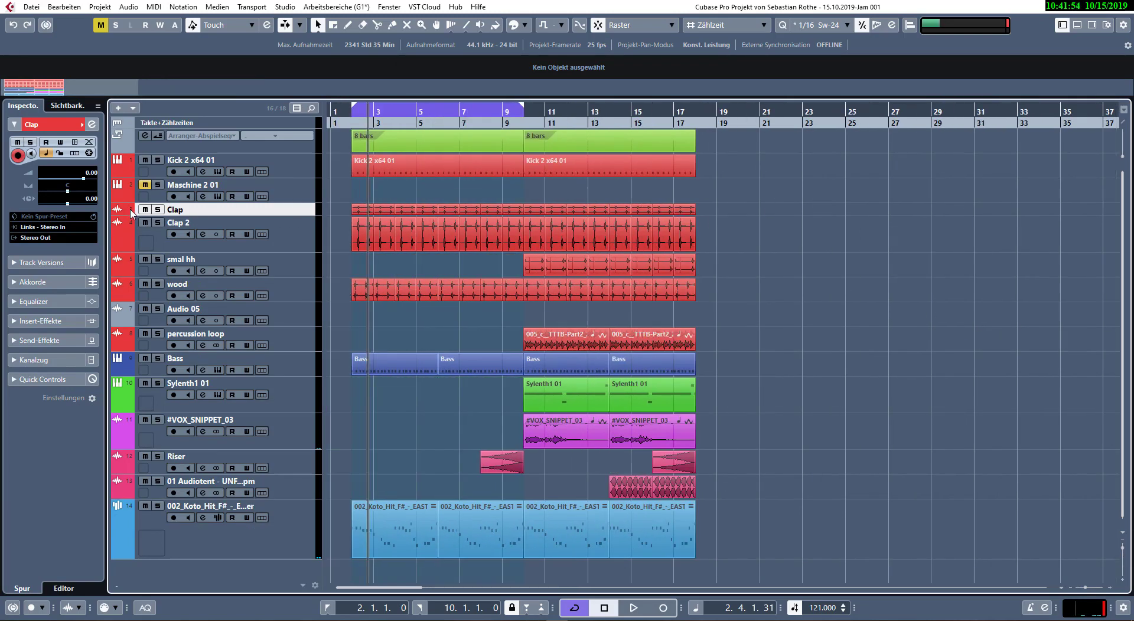
left_click(490, 283)
key("ctrl+a")
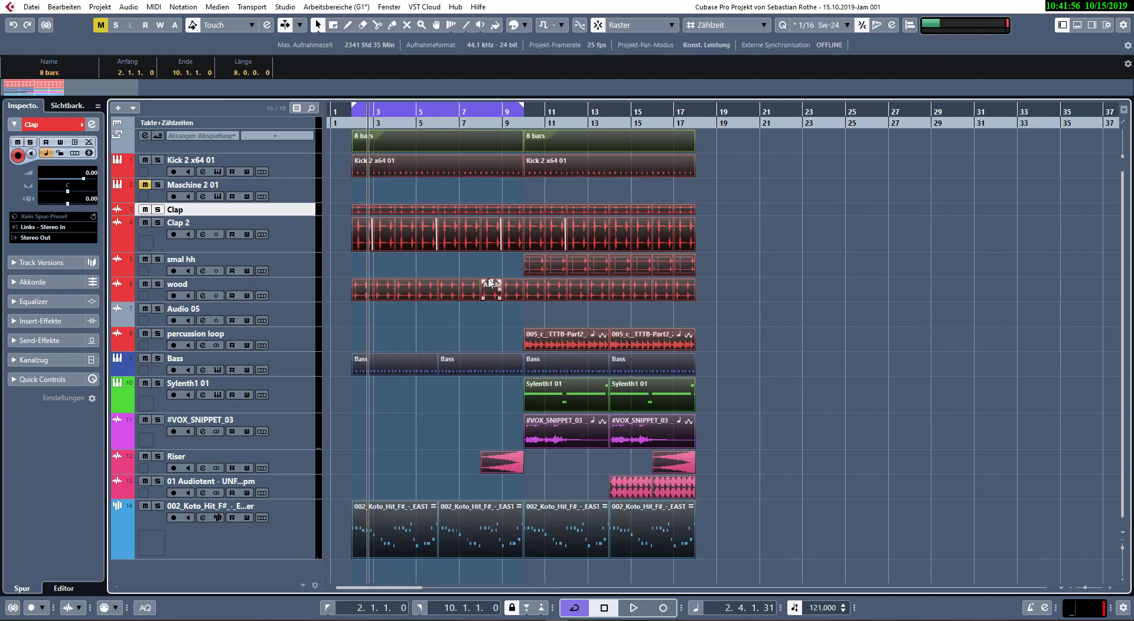
key("shift+g")
key("shift+g")
key("shift+g")
key("shift+g")
key("shift+g")
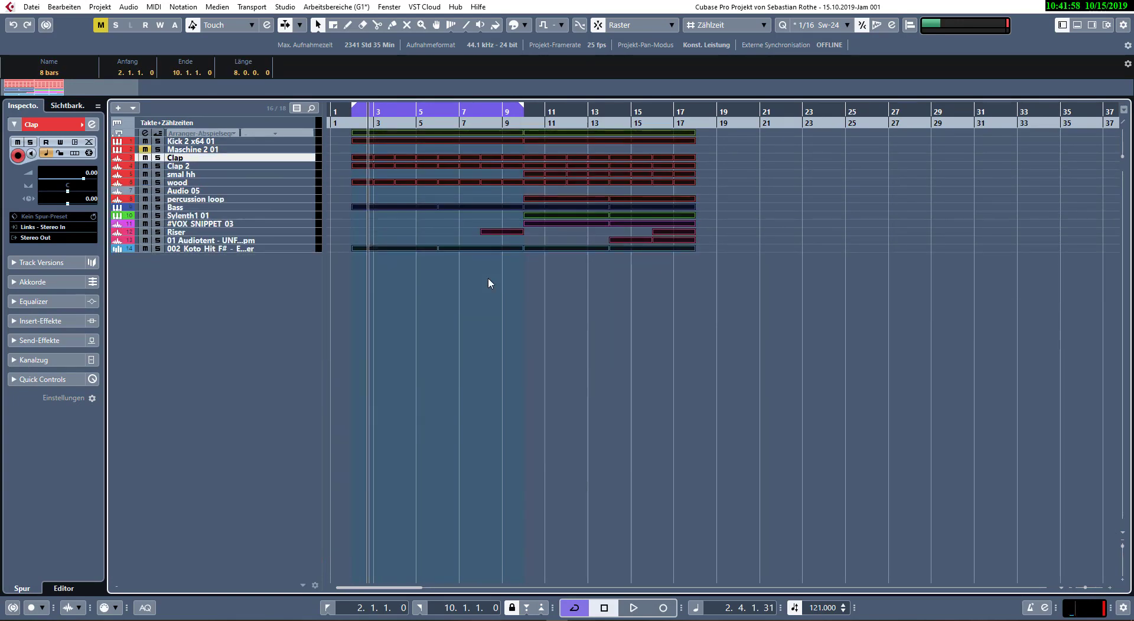
key("shift+h")
key("shift+h")
key("shift+h")
left_click(779, 233)
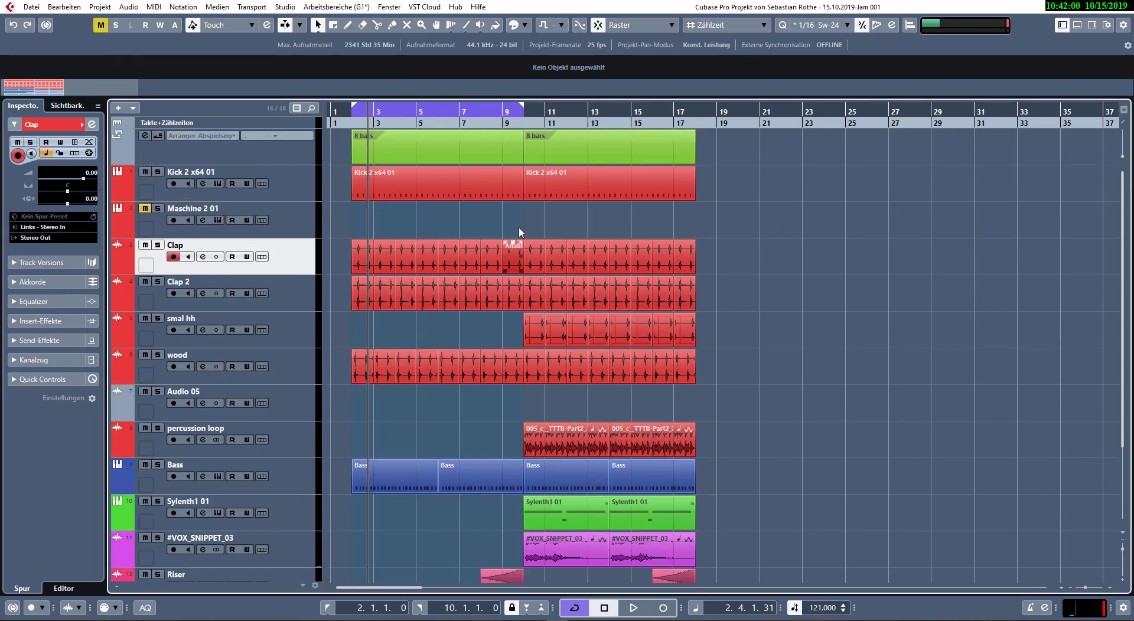
- Glue the Clap clips and the Clap 2 clips from bar 10 to bar 18 into one eight-bar part per track
left_click_drag(528, 227, 678, 256)
left_click(676, 256)
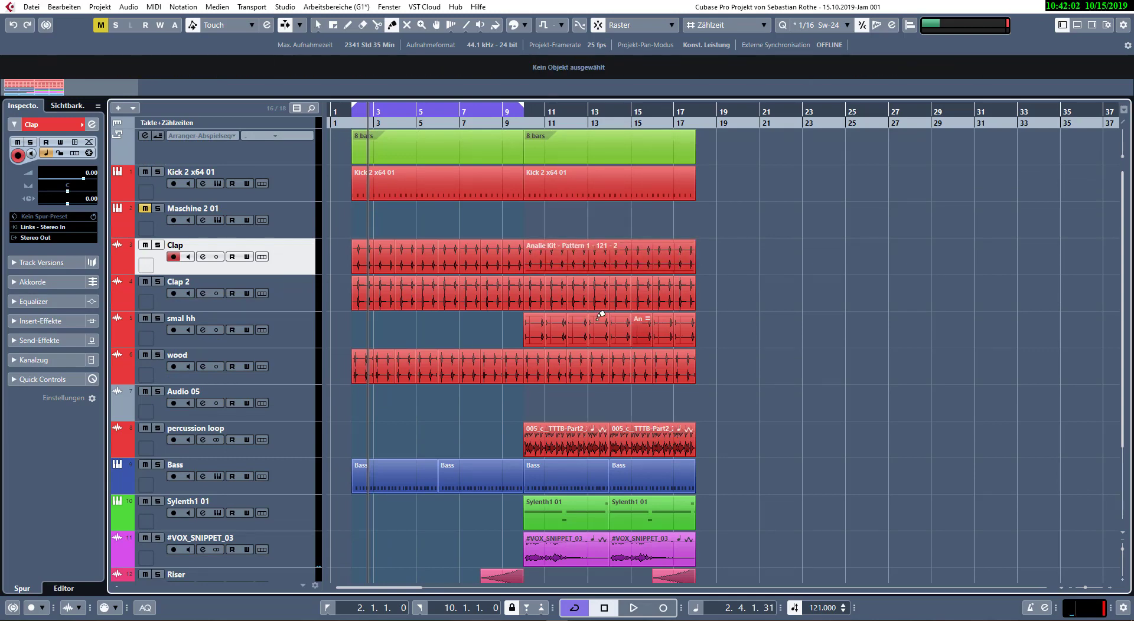
left_click_drag(572, 295, 536, 291)
left_click(536, 290)
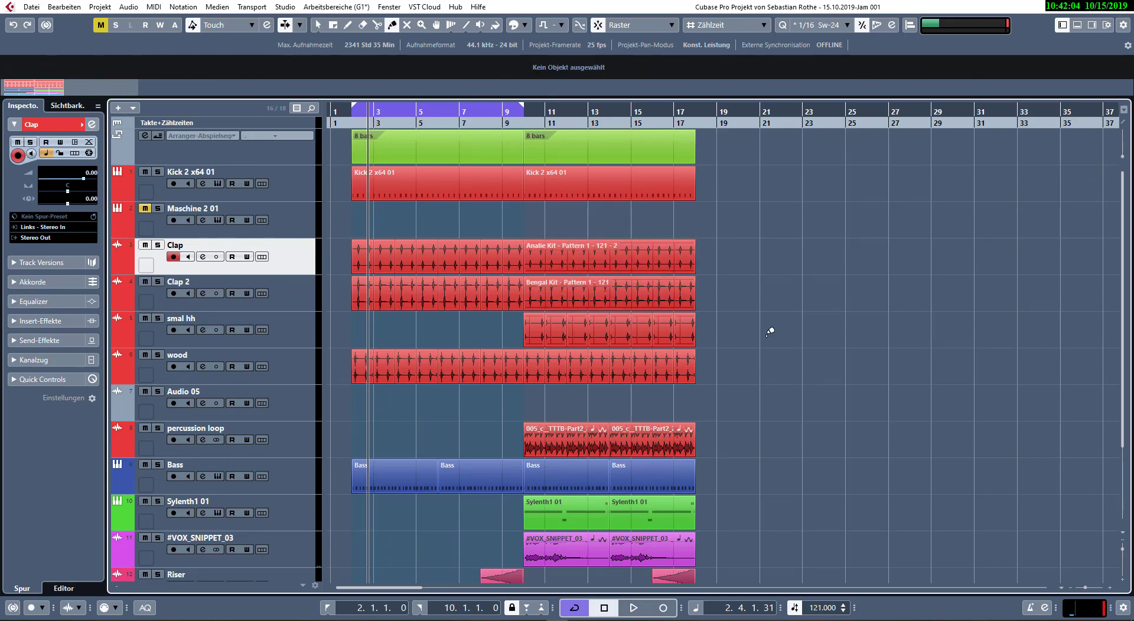
- Glue the smal hh clips from bar 10 to 18 into one part and the wood clips into two eight-bar parts from bar 2
left_click_drag(768, 334, 537, 371)
left_click(544, 326)
left_click(537, 371)
left_click_drag(338, 324, 519, 368)
left_click(519, 367)
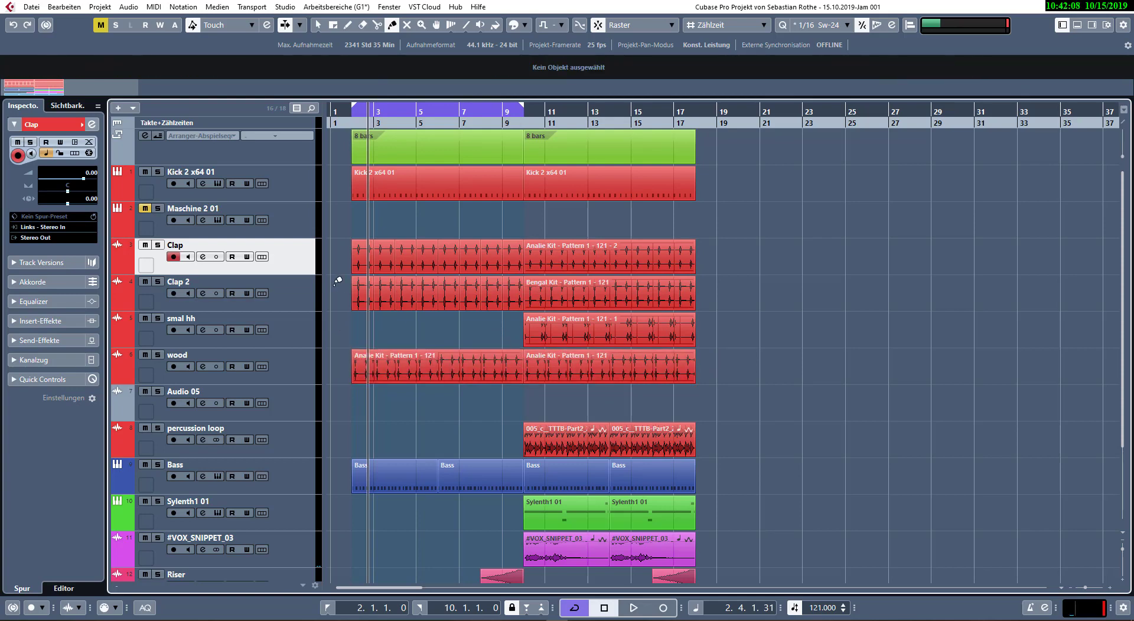
- Glue the Clap 2 clips and the Clap clips from bar 2 to bar 10 into one eight-bar part per track
left_click_drag(500, 291, 519, 293)
left_click(519, 294)
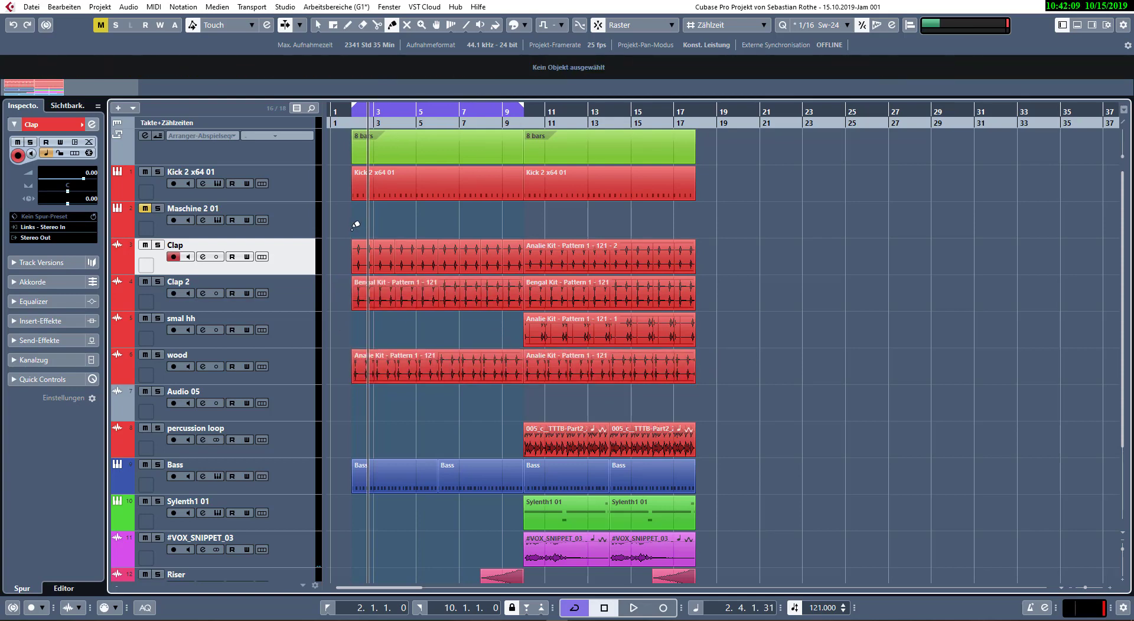
left_click_drag(530, 253, 528, 254)
left_click(520, 254)
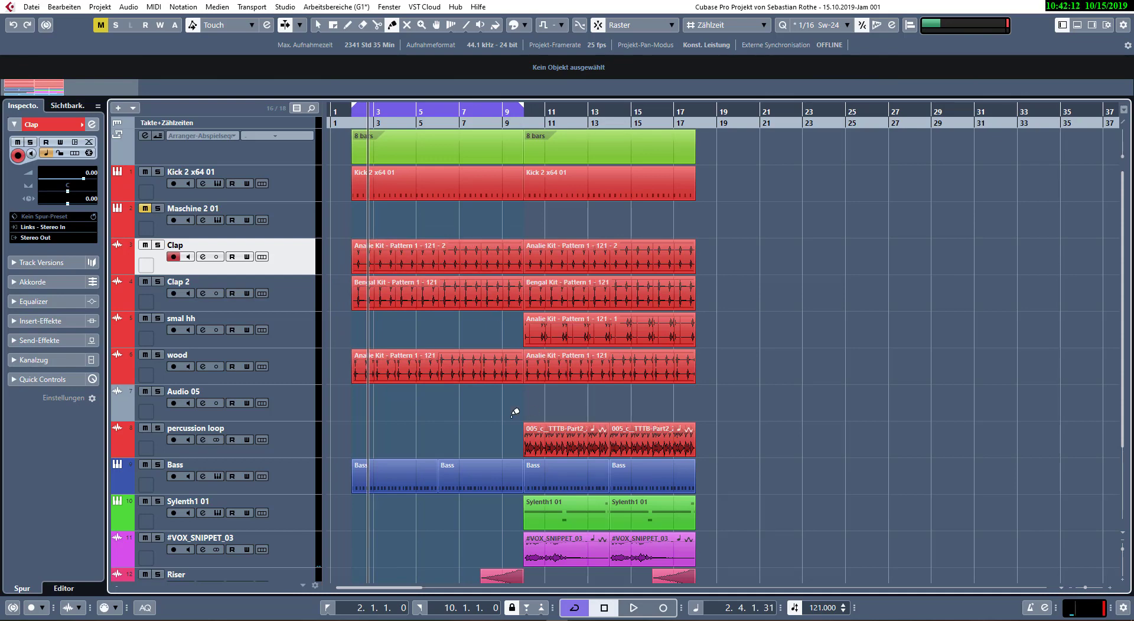
- Glue the percussion loop, Bass, Sylenth1 01, Koto and Audiotent clips between bars 10 and 18, and undo the glue tried on #VOX_SNIPPET_03
left_click(567, 438)
scroll(671, 435, "down", 3)
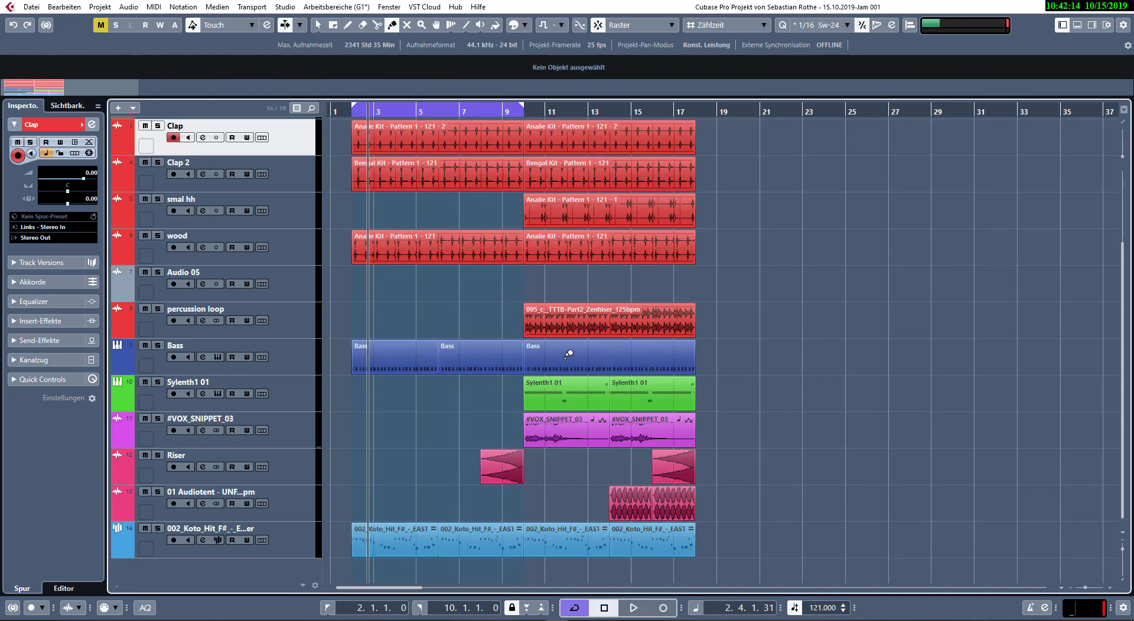
left_click(606, 401)
left_click(606, 431)
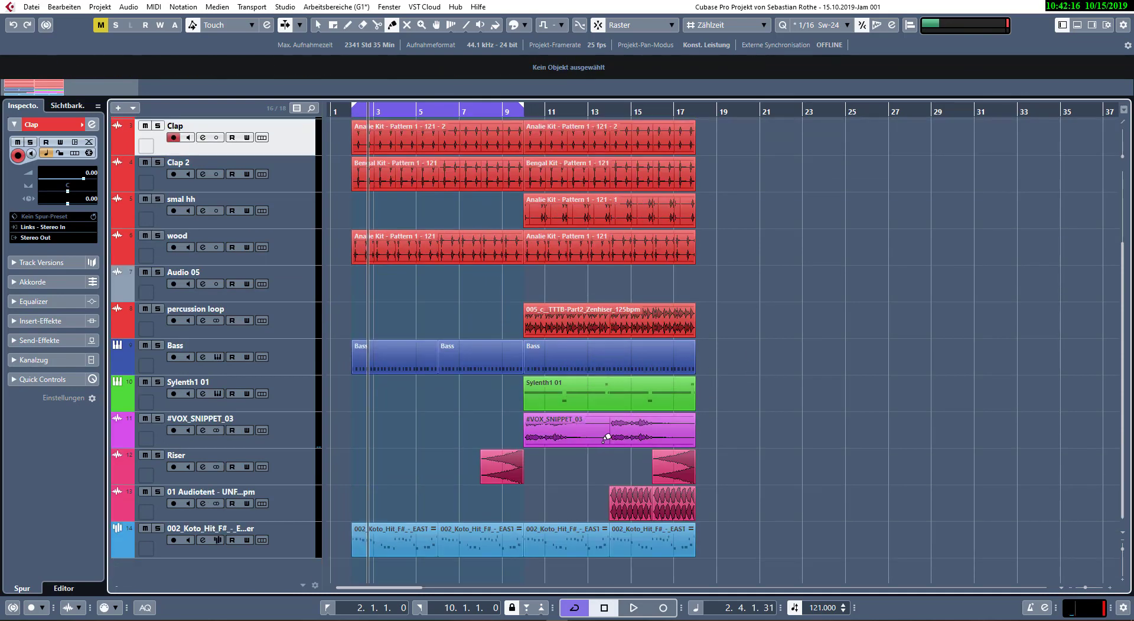
key("ctrl+z")
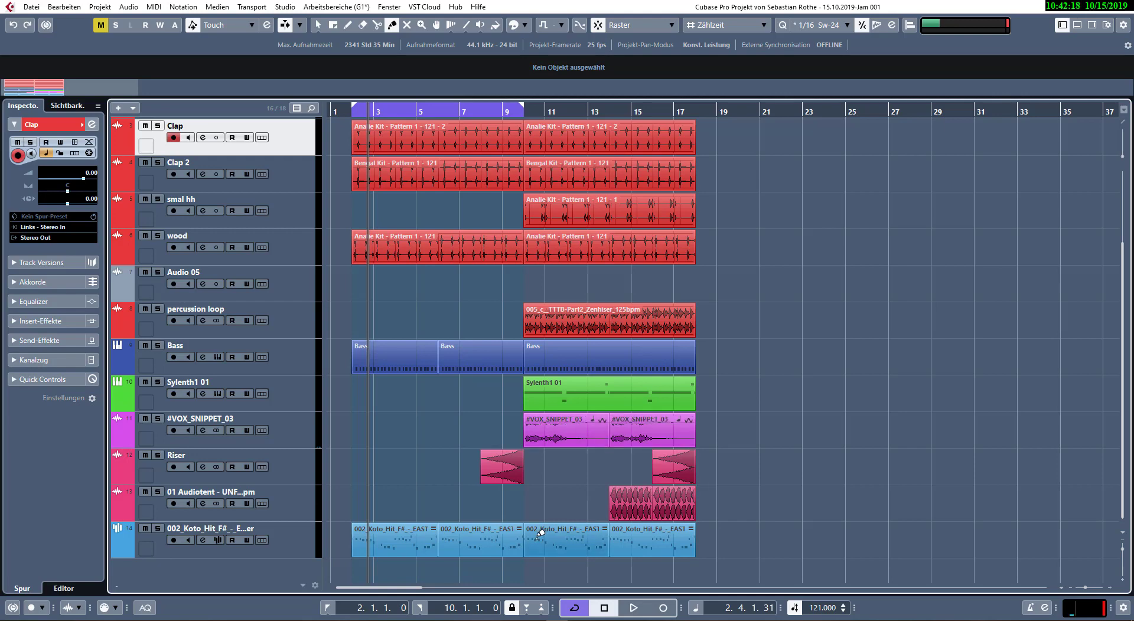
left_click(543, 534)
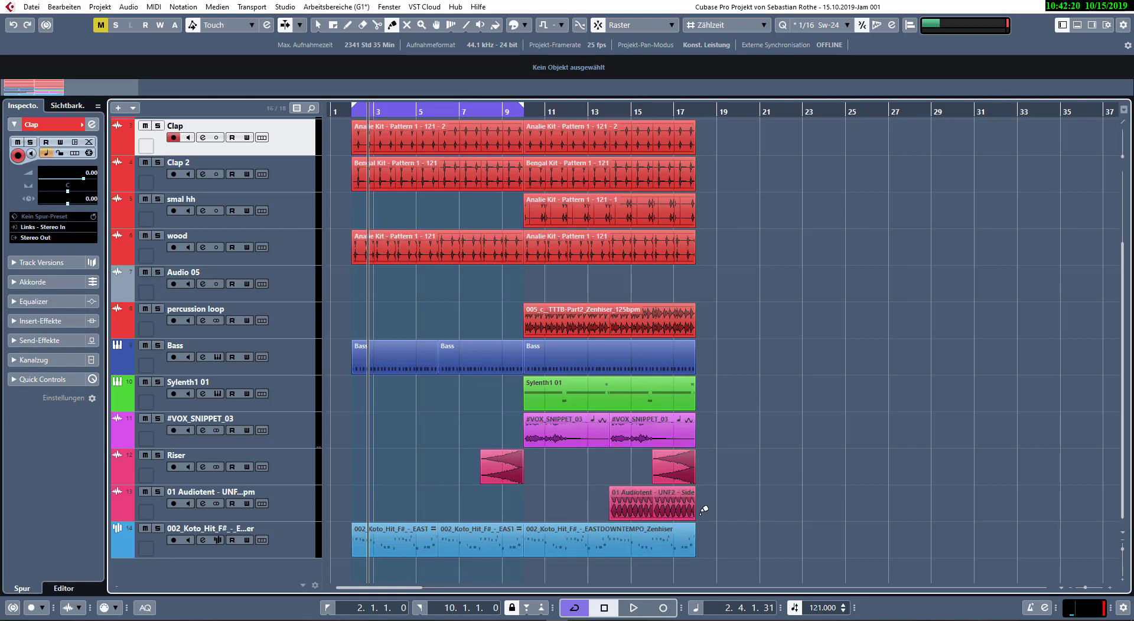
scroll(721, 347, "up", 3)
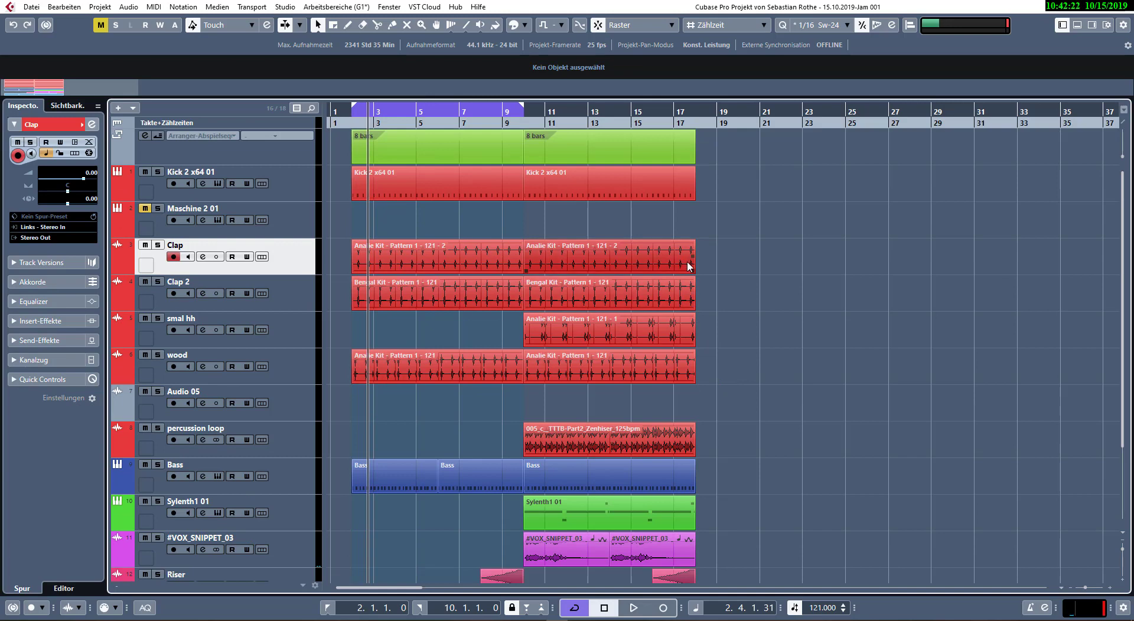
- Set all tracks to one medium height and show the timeline well beyond bar 18
key("shift+f")
key("shift+g")
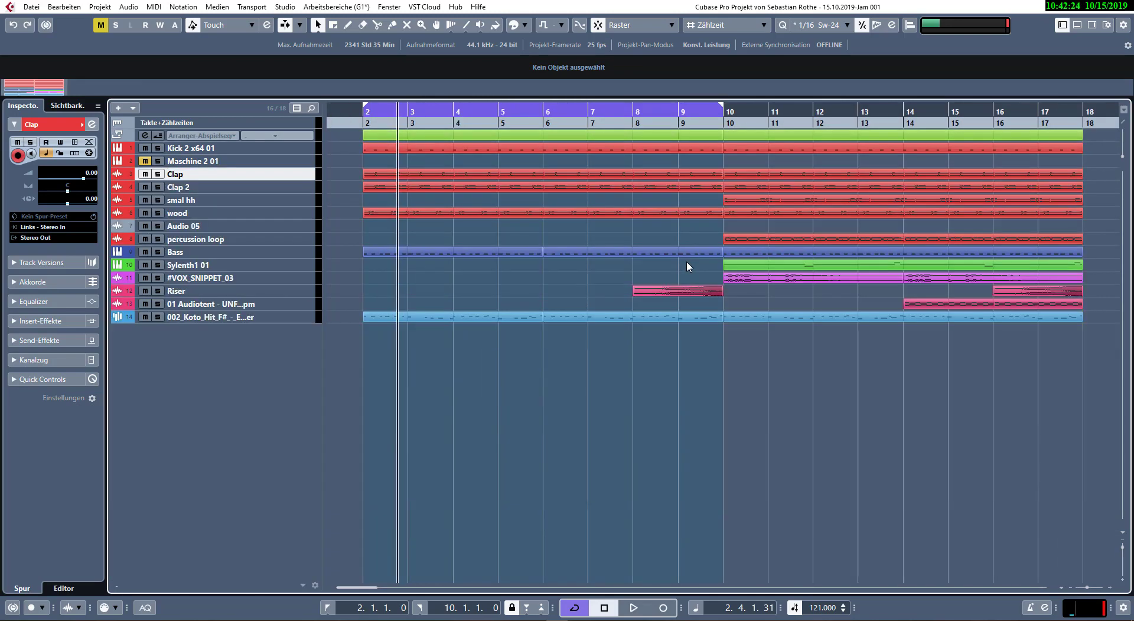
key("g")
key("g")
key("g")
key("g")
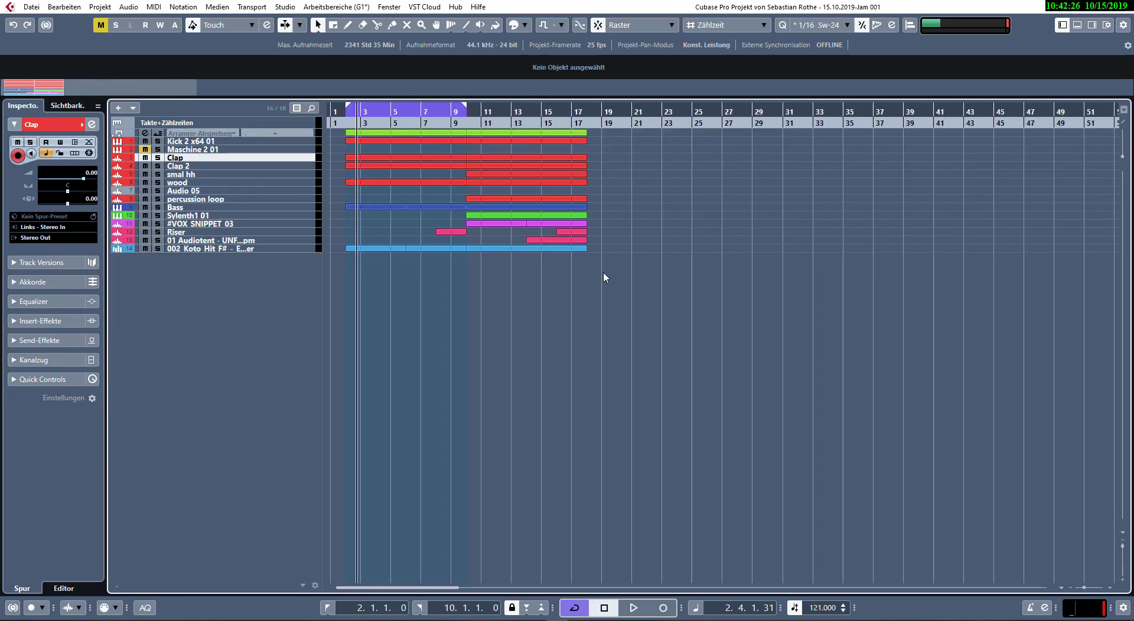
key("shift+h")
key("shift+g")
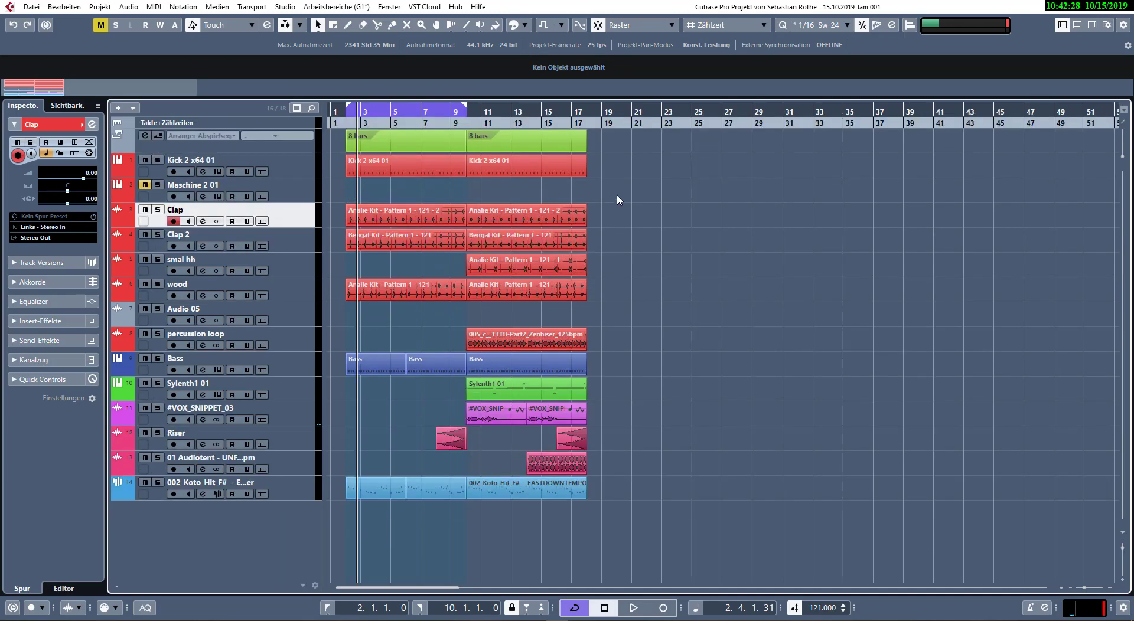
- Select all clips and the arranger event from bar 10 to 18 and duplicate them repeatedly until the arrangement reaches bar 154
left_click_drag(613, 139, 471, 546)
key("ctrl+d")
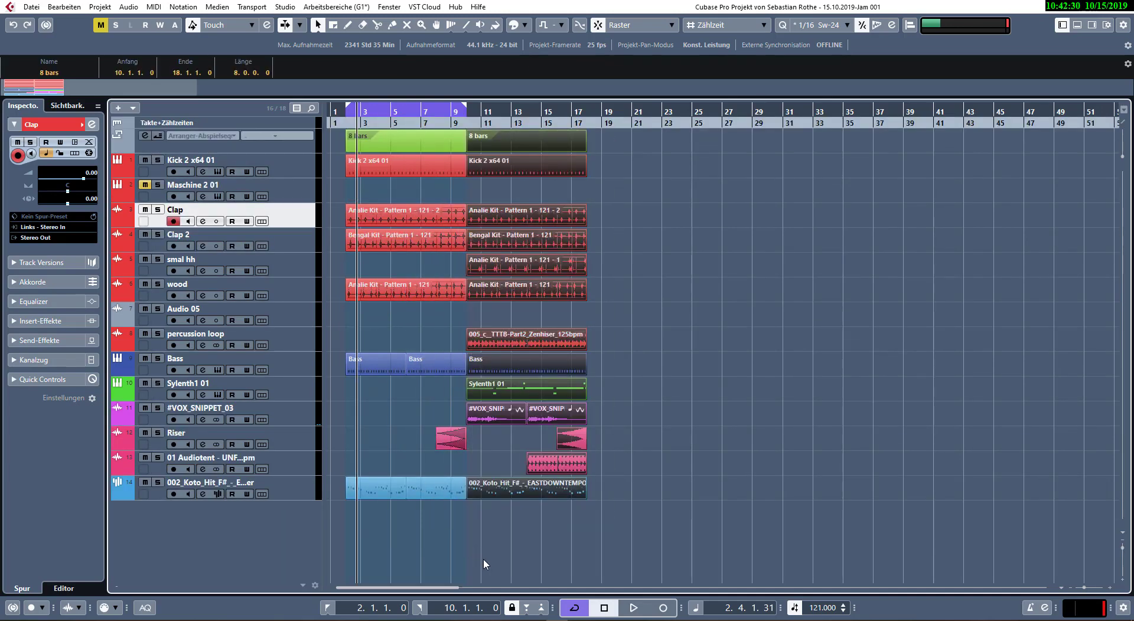
key("ctrl+d")
key("ctrl+d")
key("ctrl+d")
key("ctrl+d")
key("ctrl+d")
key("ctrl+d")
key("ctrl+d")
key("ctrl+d")
key("ctrl+d")
key("ctrl+d")
key("ctrl+d")
key("ctrl+d")
key("ctrl+d")
key("ctrl+d")
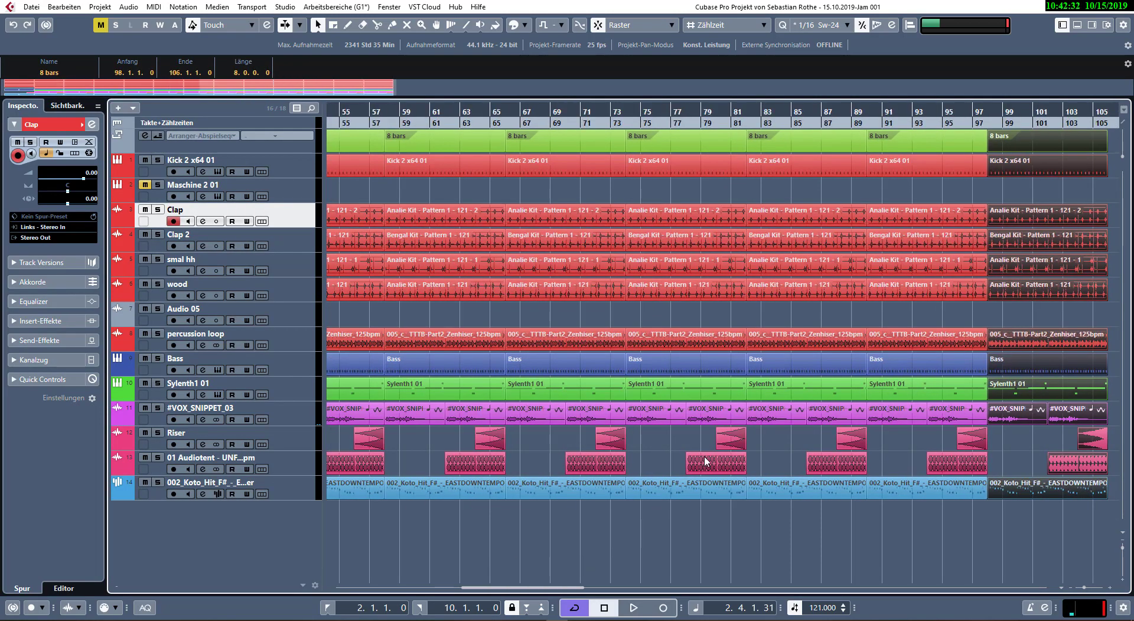
key("ctrl+d")
key("ctrl+d")
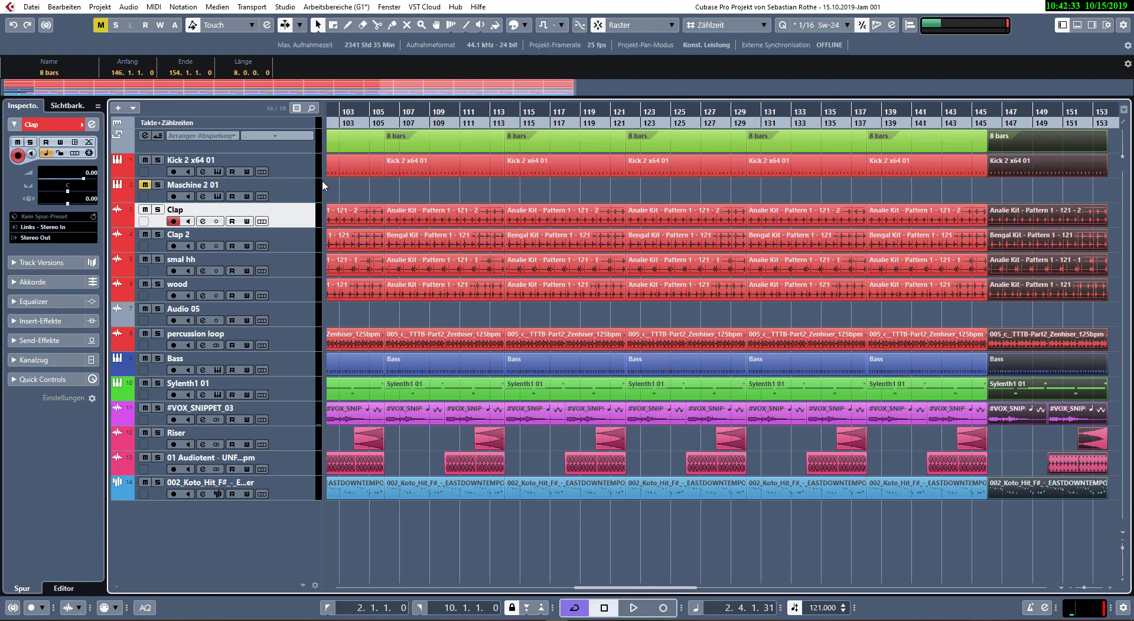
- Switch the ruler track's display to seconds, place the cursor at bar 143 and show the whole arrangement
left_click(191, 126)
left_click(177, 149)
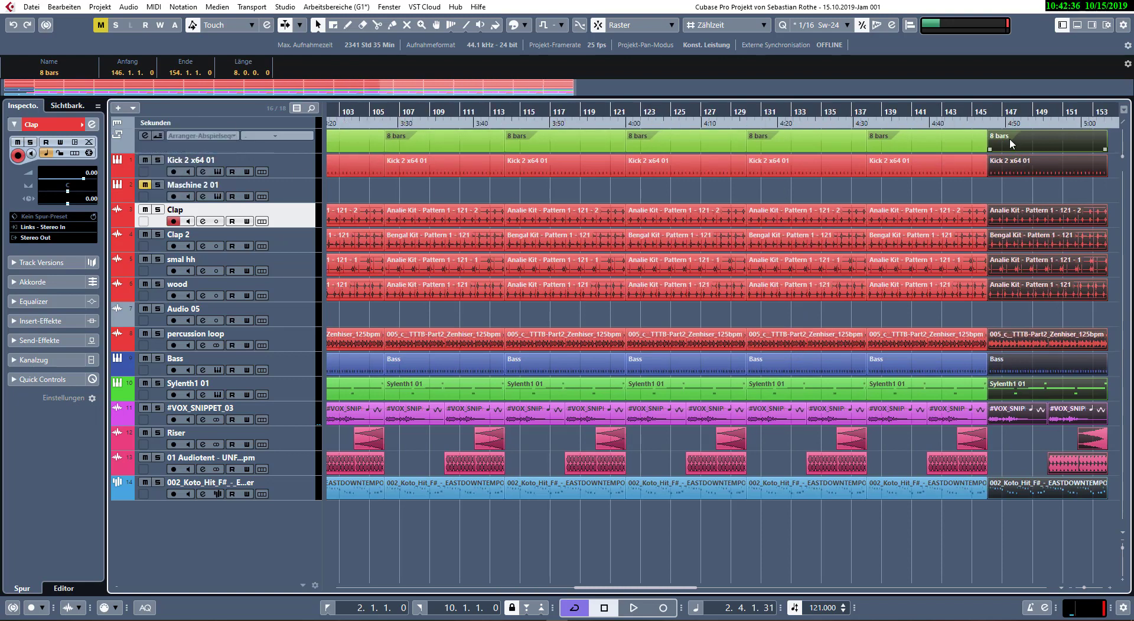
left_click(942, 109)
key("shift+f")
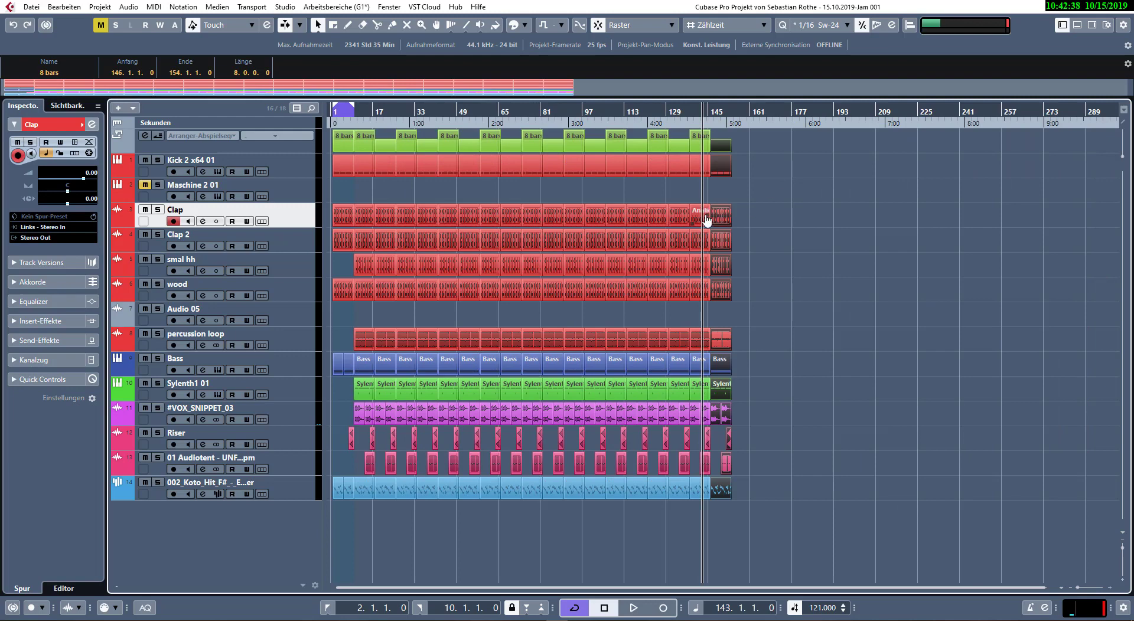
left_click(792, 203)
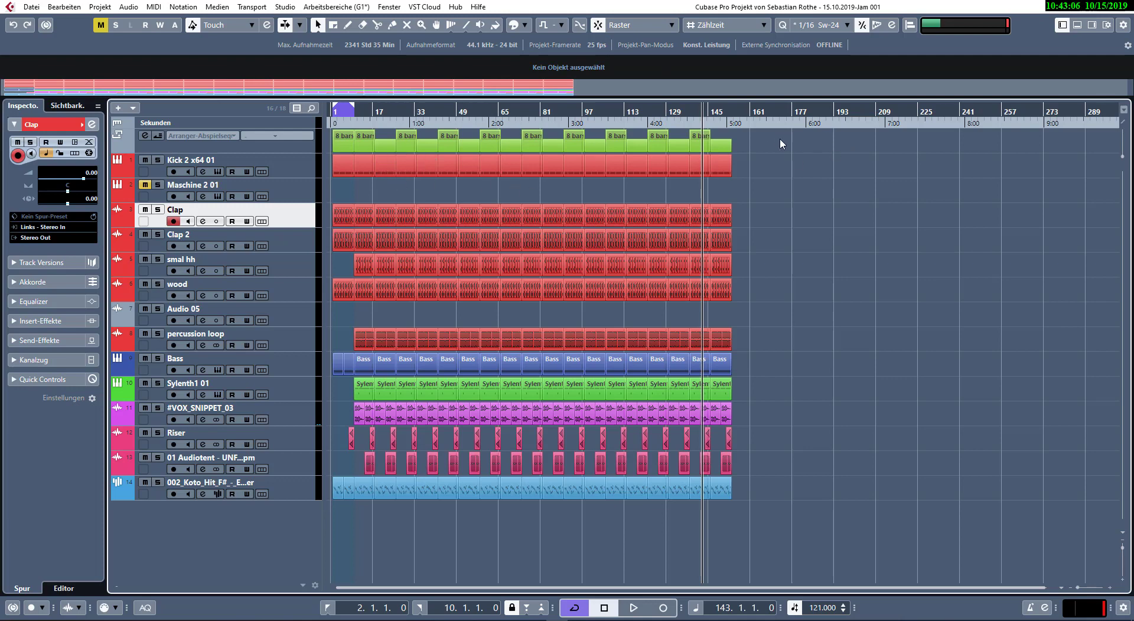
- Play the opening bars of the arrangement from bar 2 to check the intro
scroll(780, 138, "up", 3)
scroll(774, 144, "left", 3)
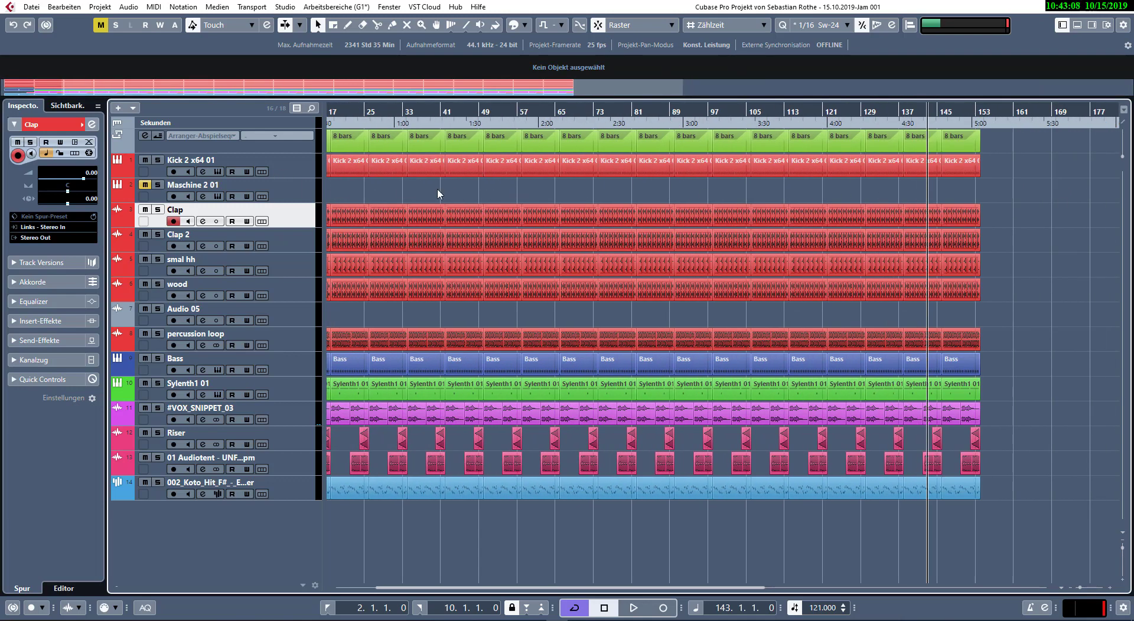
scroll(905, 194, "left", 2)
key("space")
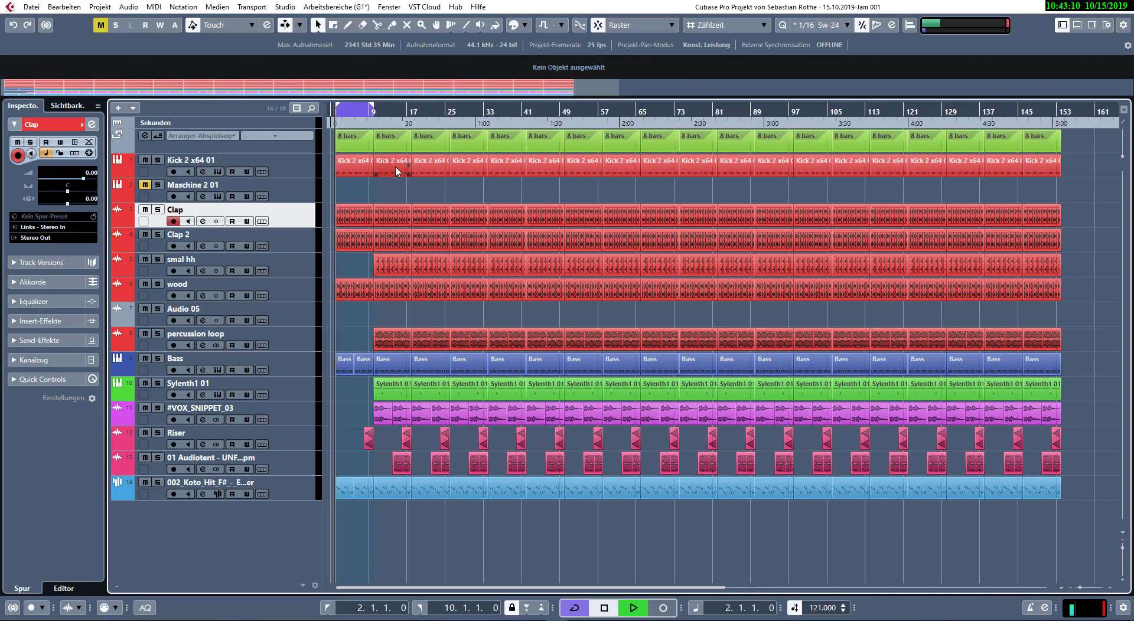
key("h")
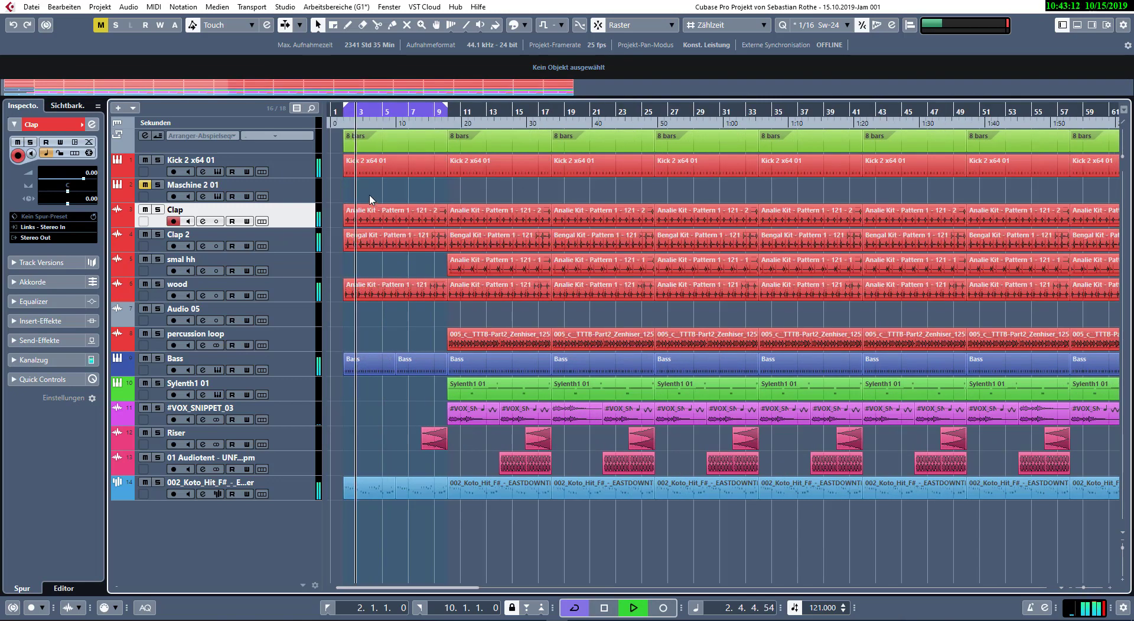
key("h")
key("h")
key("space")
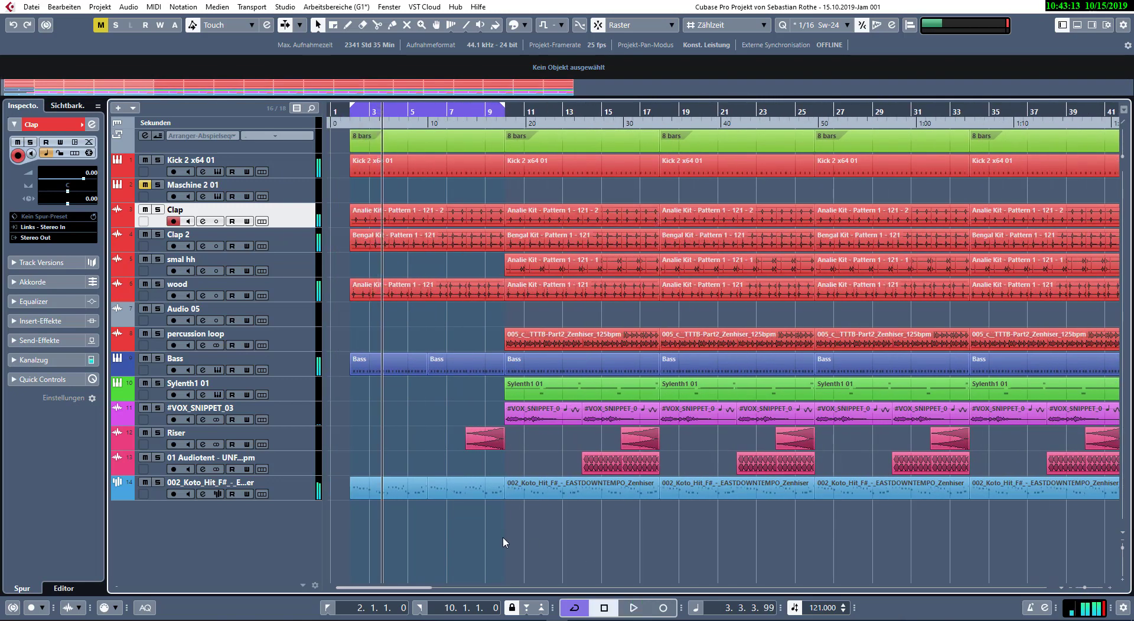
- Glue the two Koto clips from bar 2 to bar 10 into one eight-bar part
left_click(524, 496)
left_click(490, 486)
left_click(414, 484)
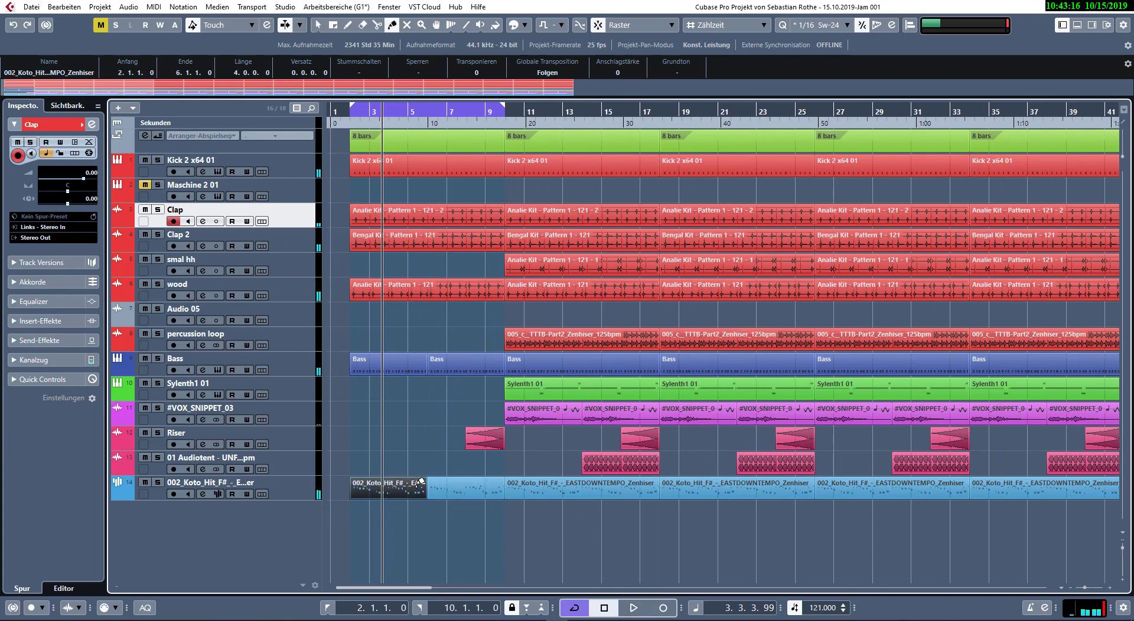
left_click(418, 485)
key("1")
left_click(420, 482)
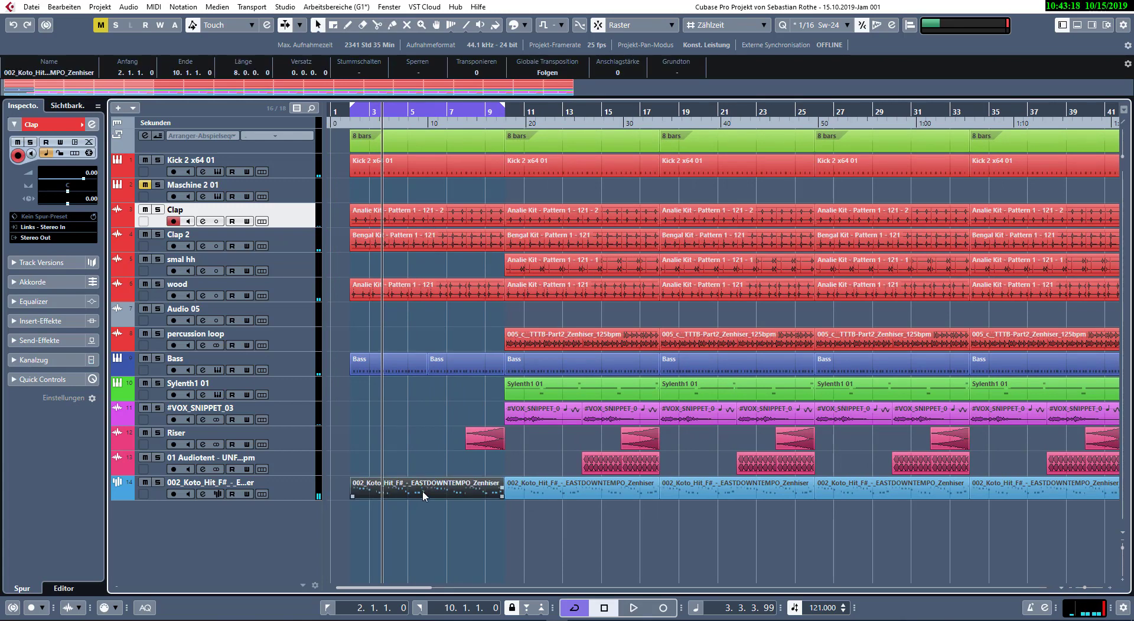
- Duplicate the 002_Koto_Hit track with its clips and name the copy Intro Koto
right_click(298, 485)
left_click(367, 276)
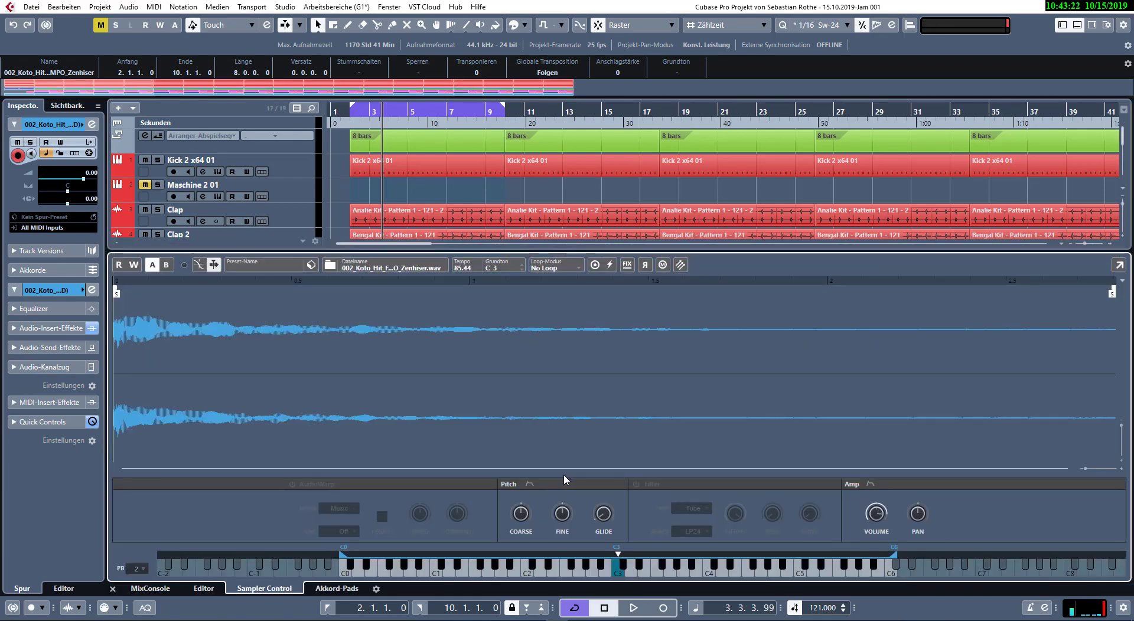
key("ctrl+alt+b")
key("g")
key("g")
key("g")
key("g")
key("g")
key("g")
key("g")
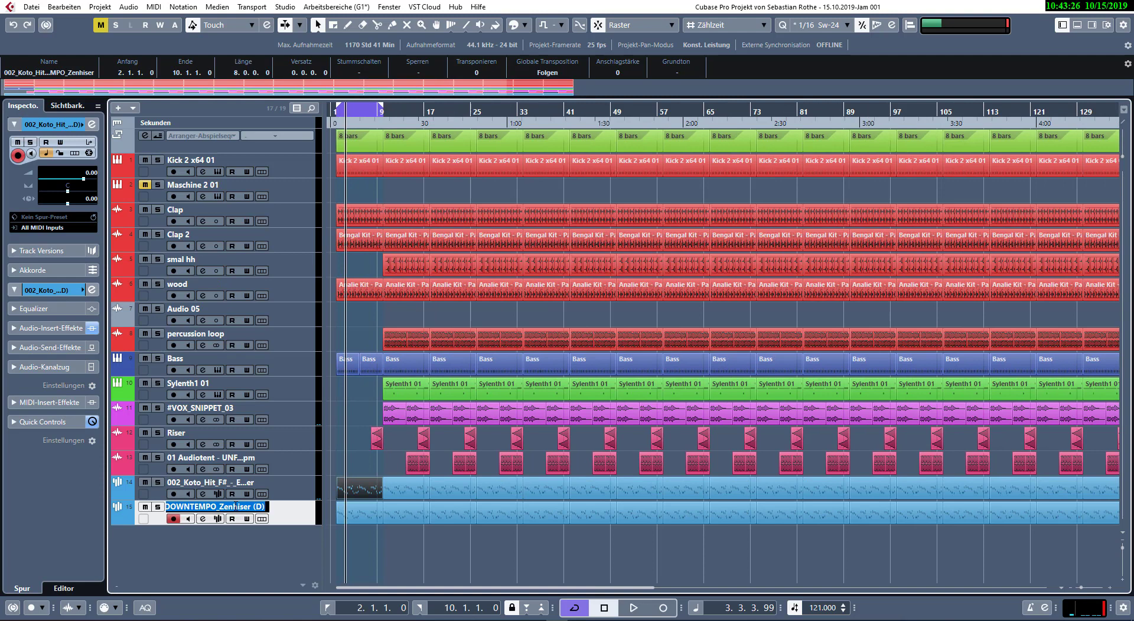
key("Return")
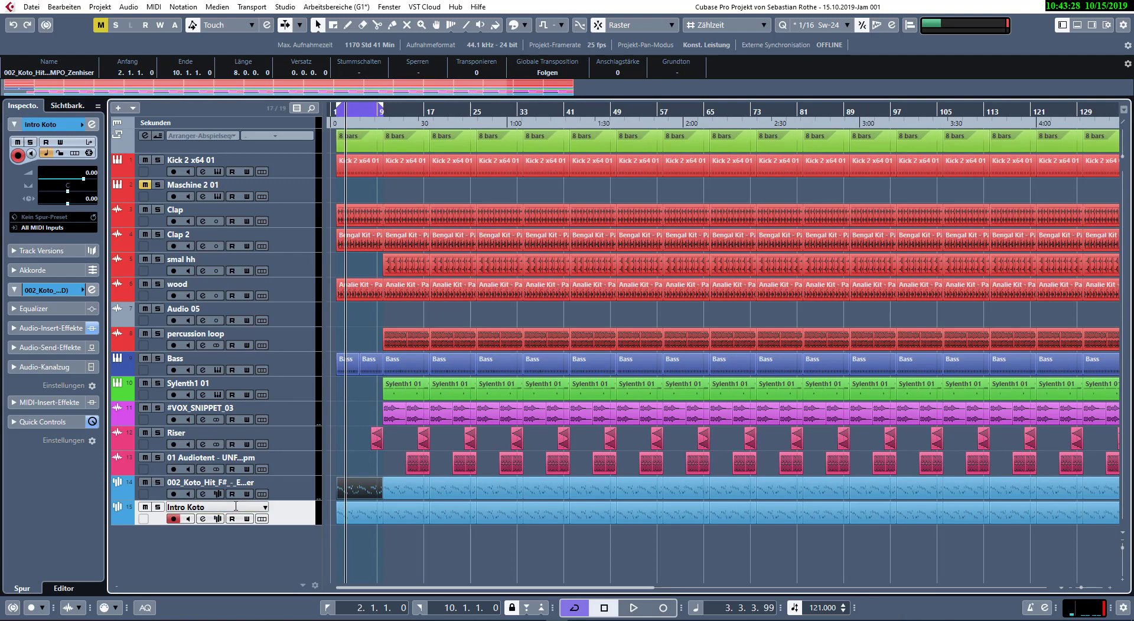
- Delete all Intro Koto clips after bar 10 and the original Koto track's clip from bar 2 to 10
left_click(404, 518)
key("Delete")
left_click(369, 490)
key("Delete")
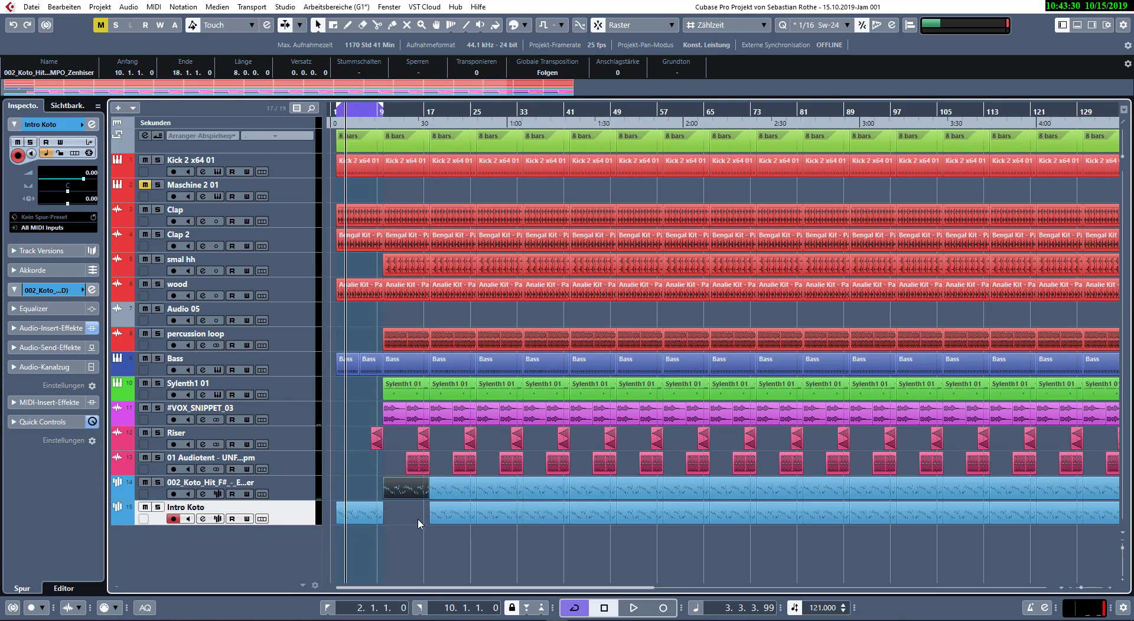
left_click_drag(415, 518, 1070, 529)
key("Delete")
scroll(749, 509, "right", 5)
left_click_drag(749, 509, 1121, 532)
key("Delete")
scroll(669, 554, "left", 6)
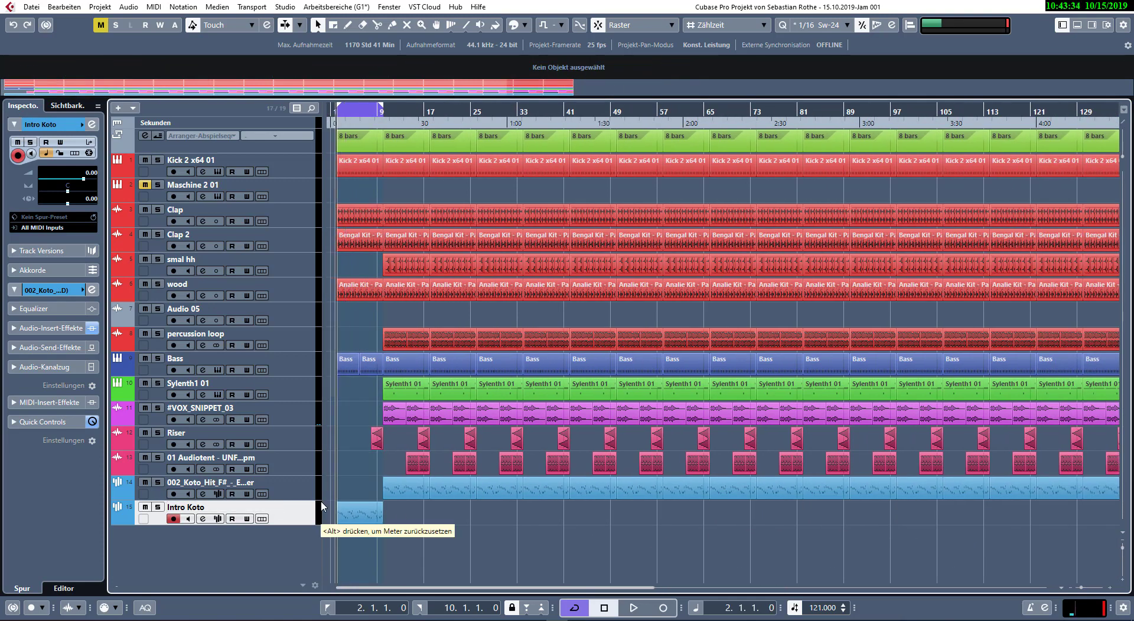
- Open the Intro Koto part's notes during playback and delete the G2 and F2 notes in bar 3
key("space")
double_click(366, 515)
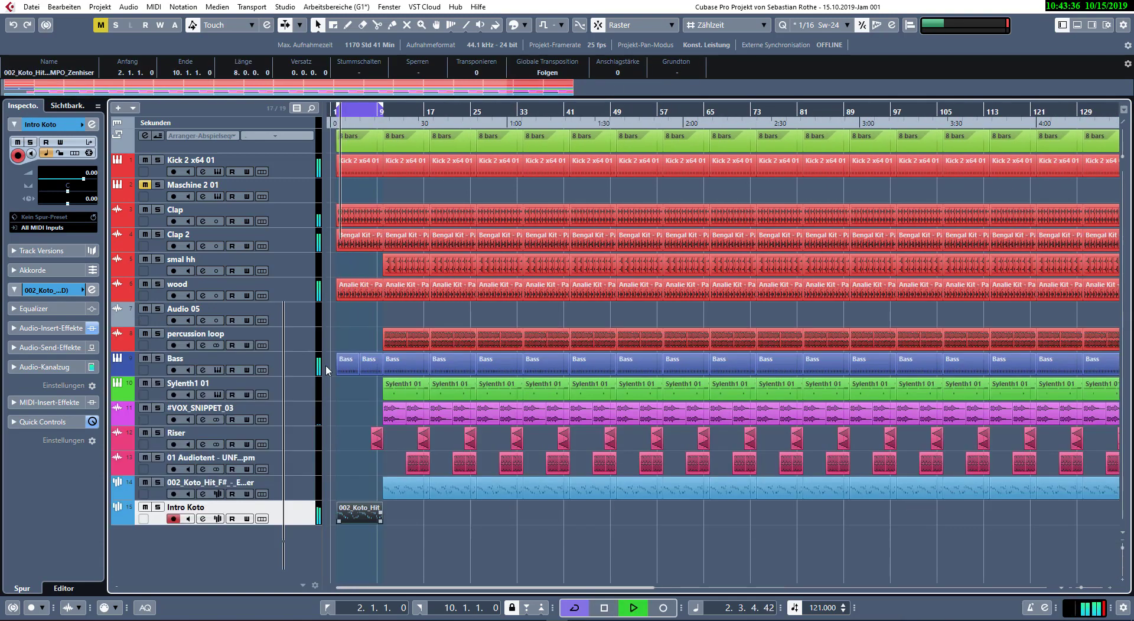
left_click_drag(646, 448, 814, 441)
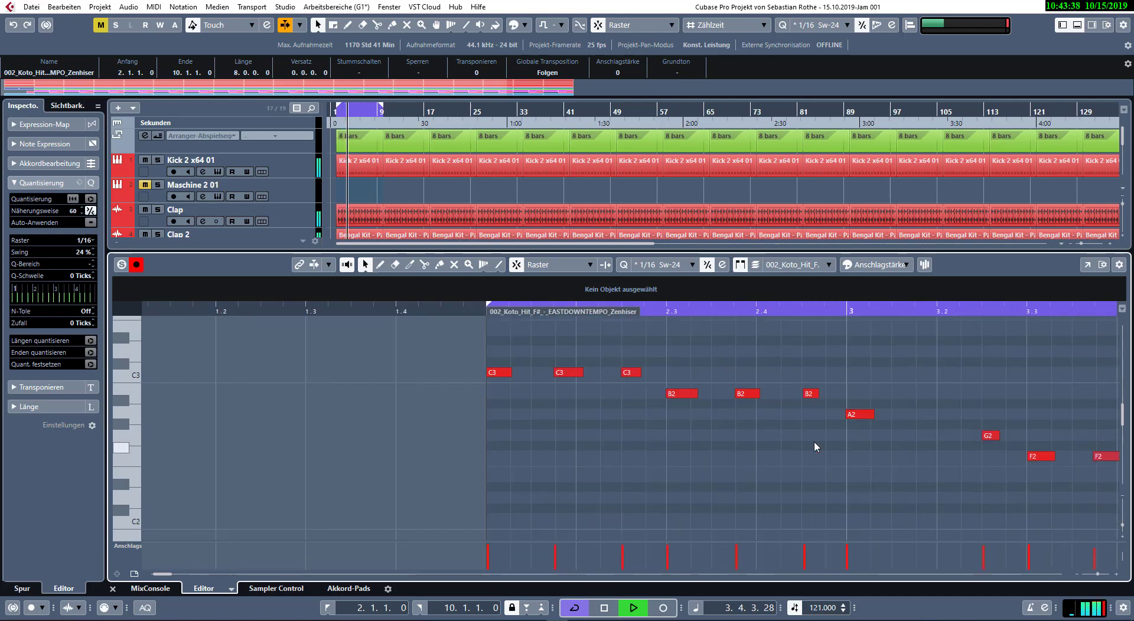
key("KP_1")
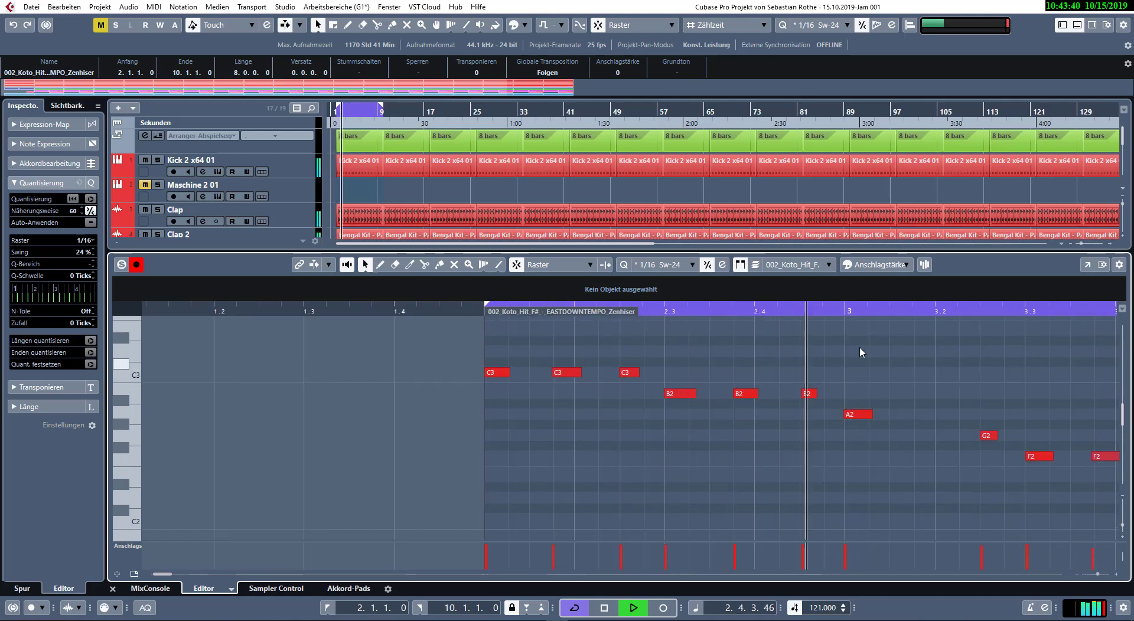
left_click_drag(697, 395, 862, 460)
key("Delete")
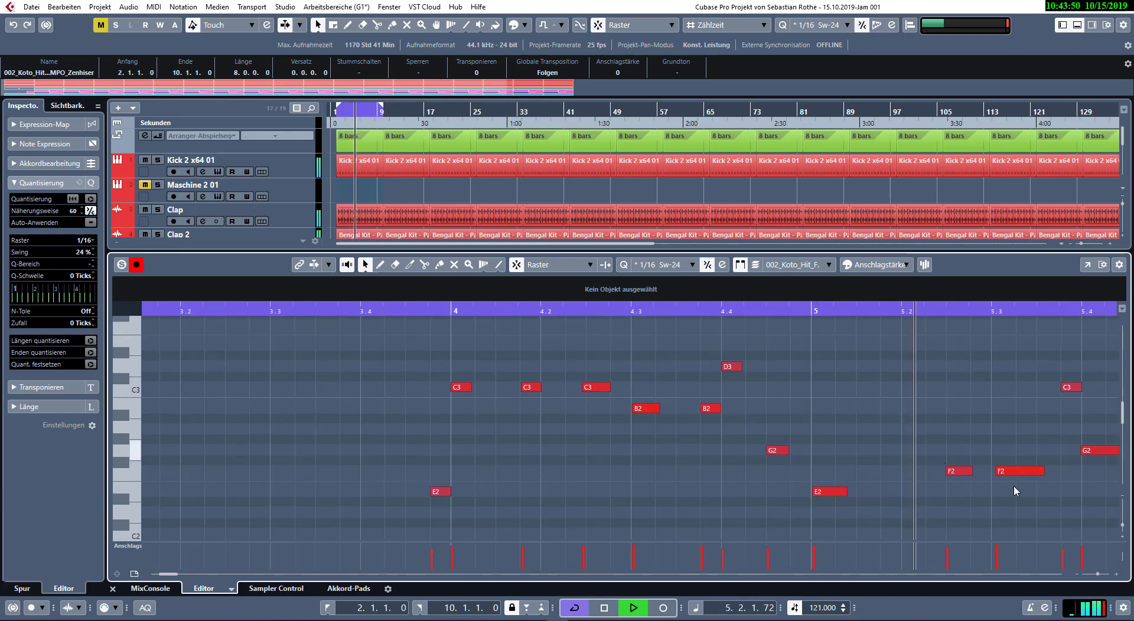
- Delete the Intro Koto notes from beat 2 of bar 5 to beat 2 of bar 6, then stop playback and close the note editor
left_click_drag(941, 486, 1118, 449)
key("Delete")
left_click_drag(943, 433, 1119, 353)
key("Delete")
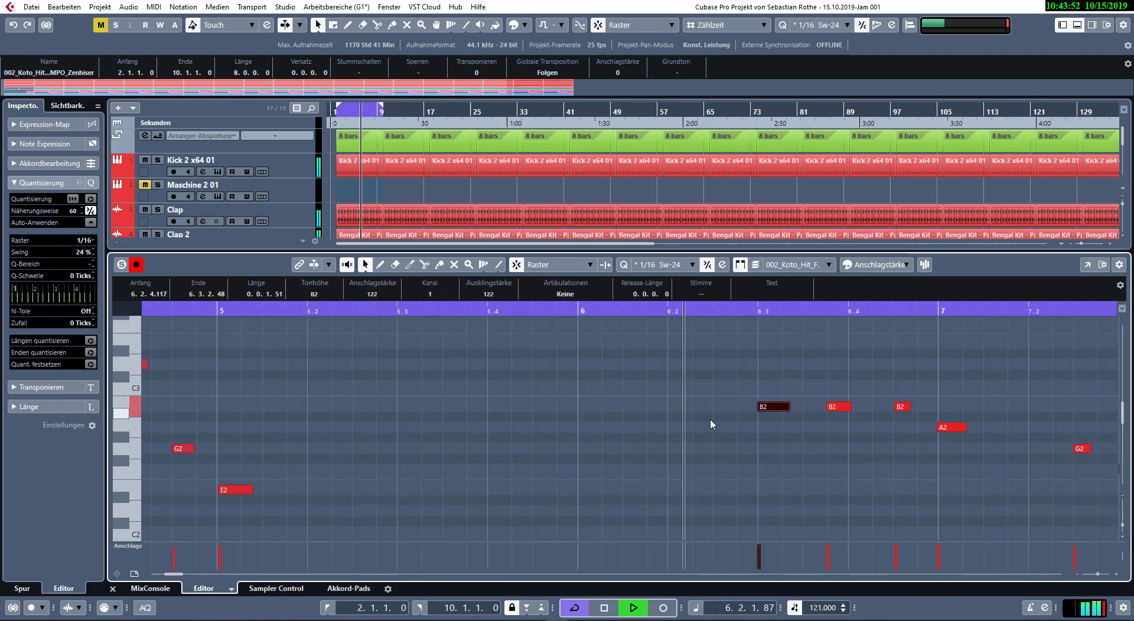
key("space")
key("Return")
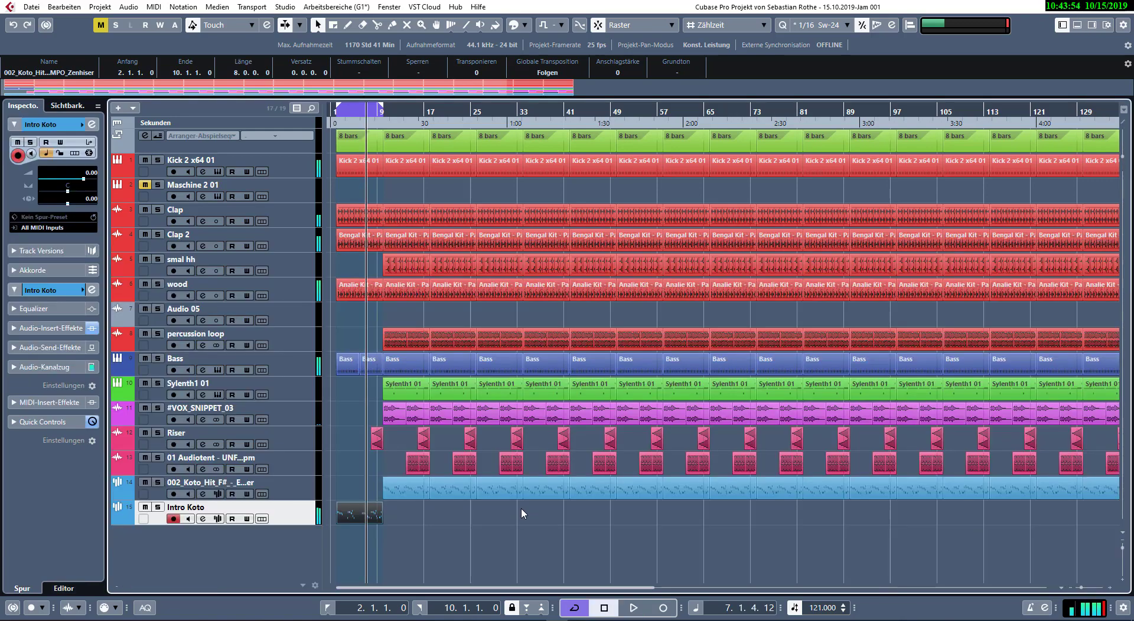
scroll(407, 511, "up", 4, "ctrl")
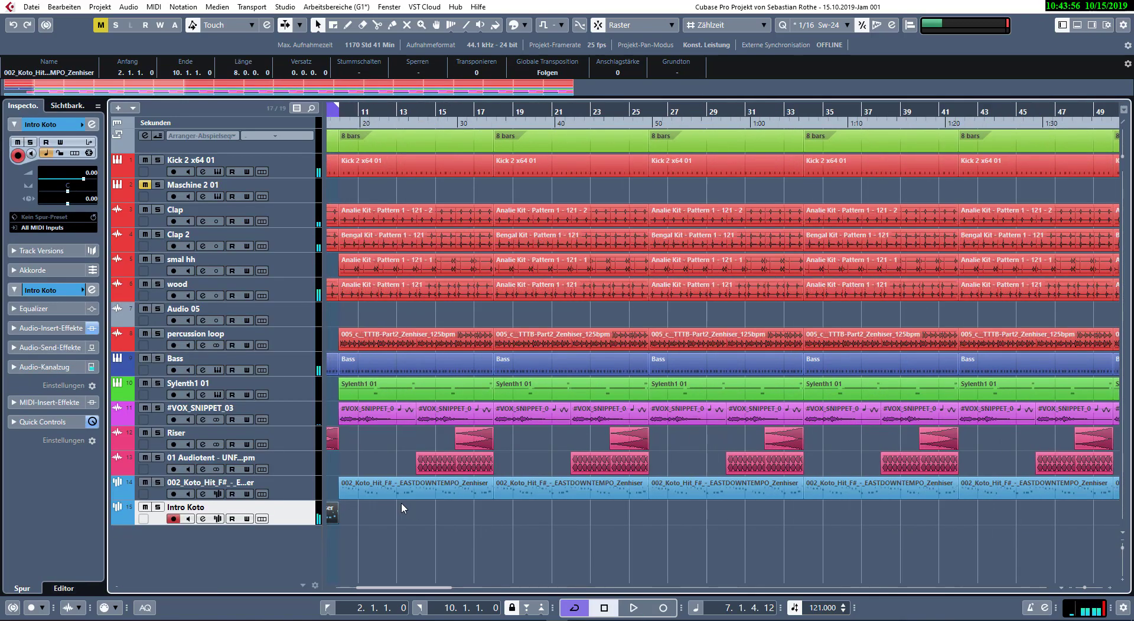
scroll(401, 508, "down", 5, "ctrl")
scroll(395, 523, "up", 7, "ctrl")
scroll(364, 525, "left", 5)
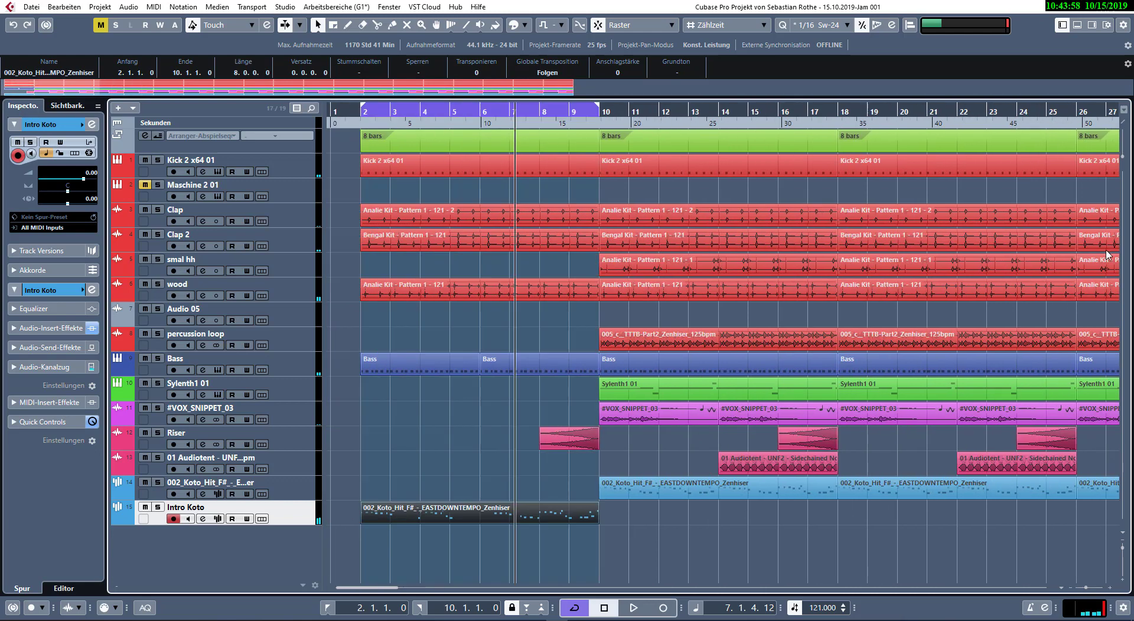
- Enlarge the Intro Koto track and shorten its part to four bars, ending at bar 6
key("alt+Down")
key("alt+Down")
key("alt+Down")
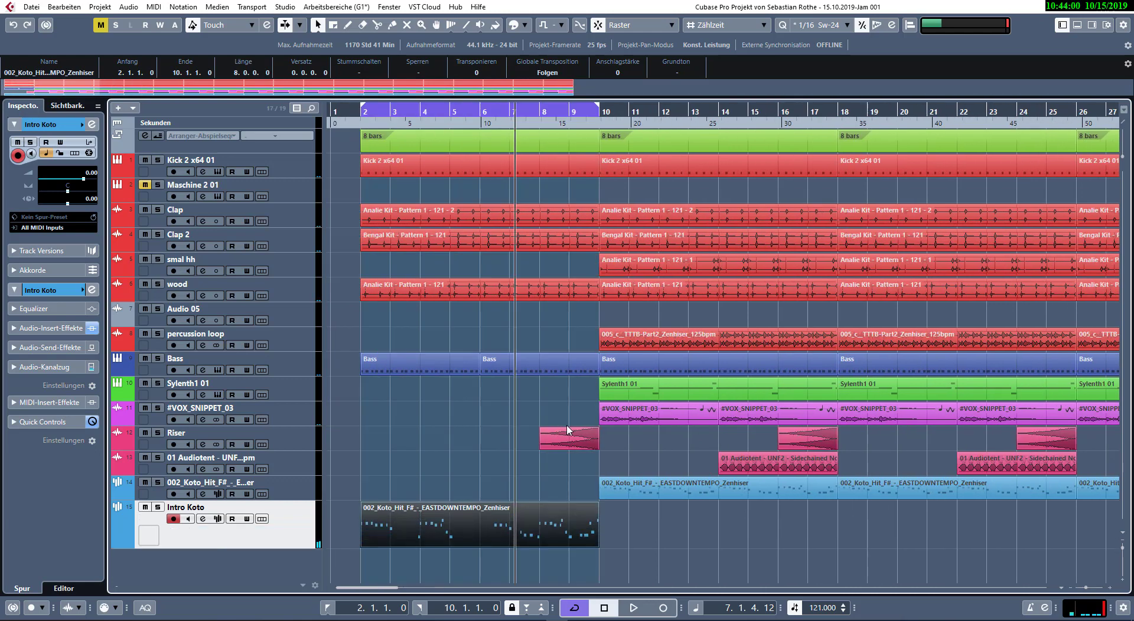
scroll(698, 215, "down", 1)
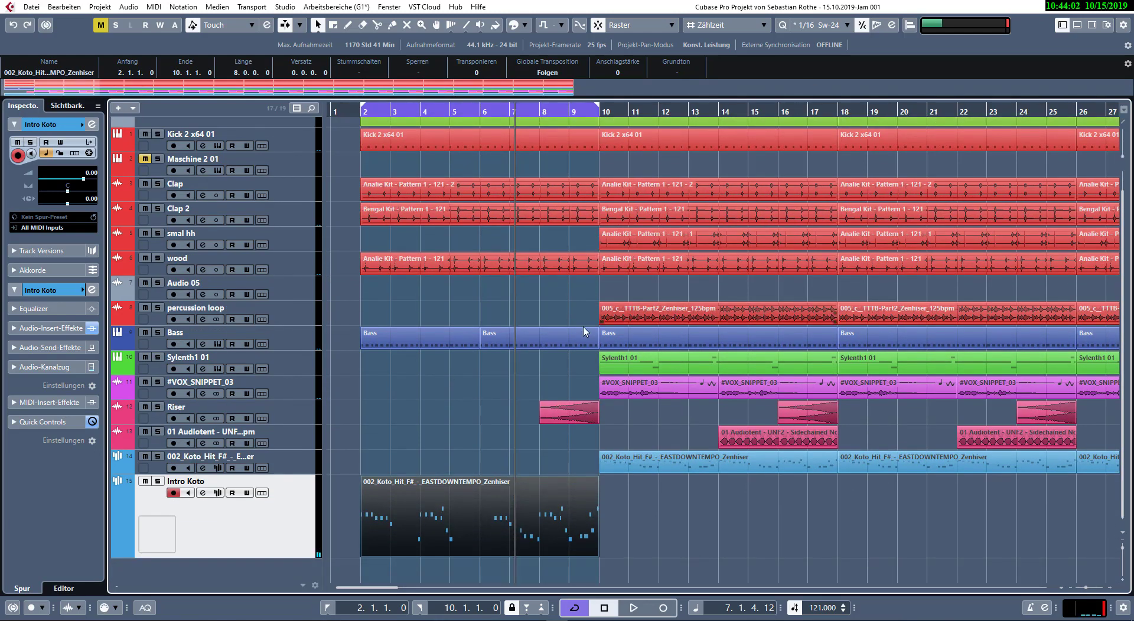
scroll(579, 416, "up", 5, "ctrl")
scroll(579, 416, "left", 5)
scroll(888, 508, "down", 5, "ctrl")
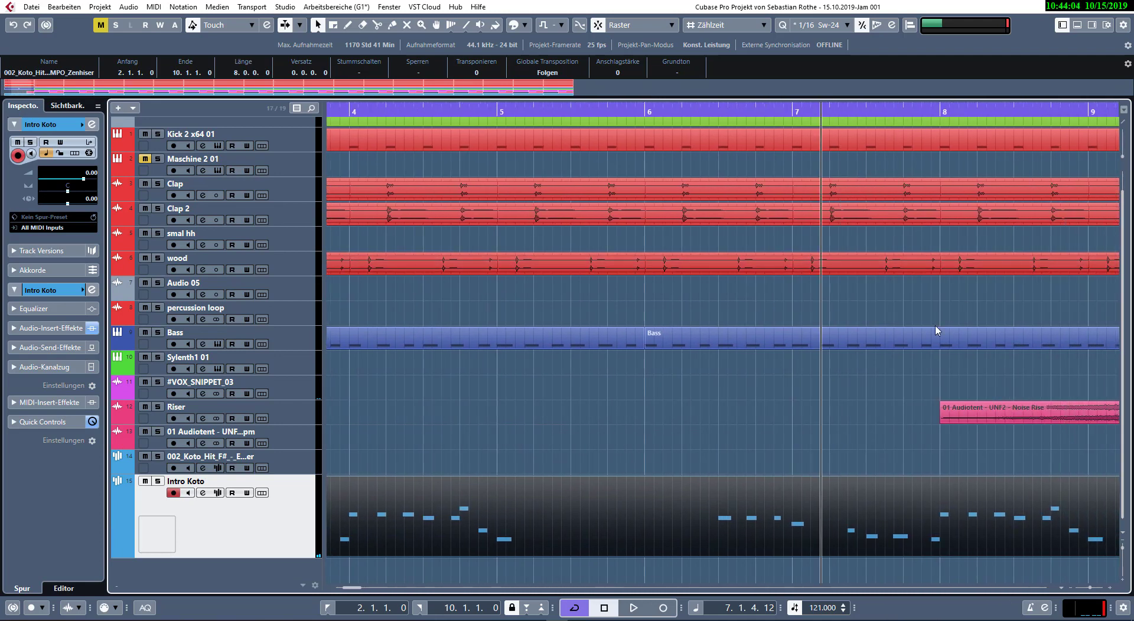
left_click_drag(926, 554, 657, 557)
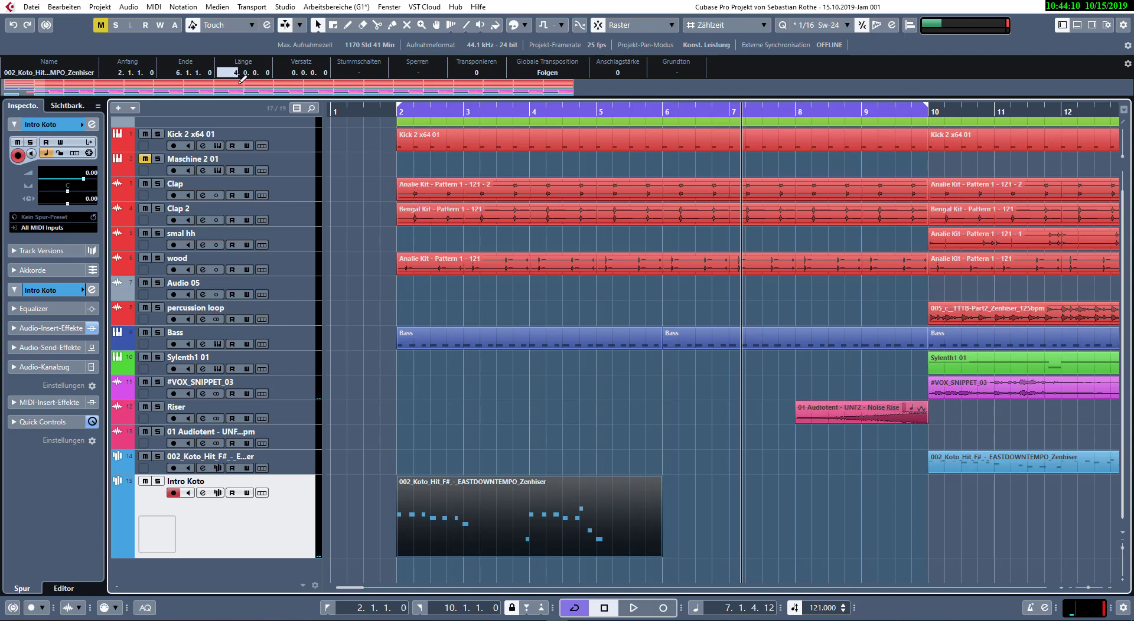
- Duplicate the four-bar Intro Koto part to bar 6 and glue both parts into one during playback
left_click(597, 533)
key("ctrl+d")
key("KP_1")
key("space")
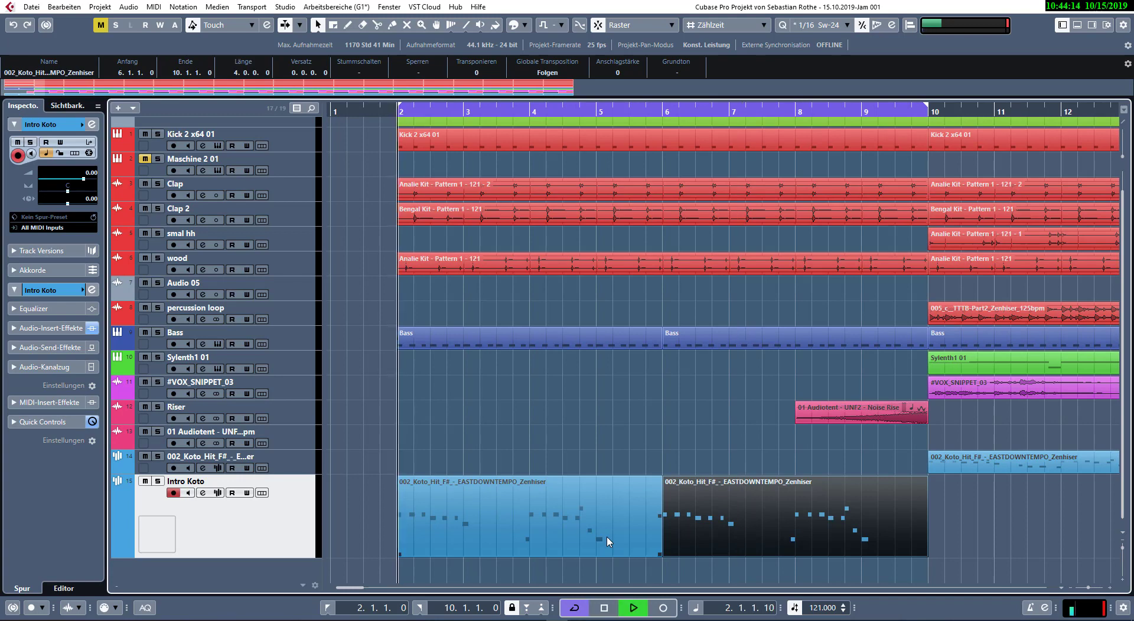
key("4")
left_click(603, 513)
left_click(605, 511)
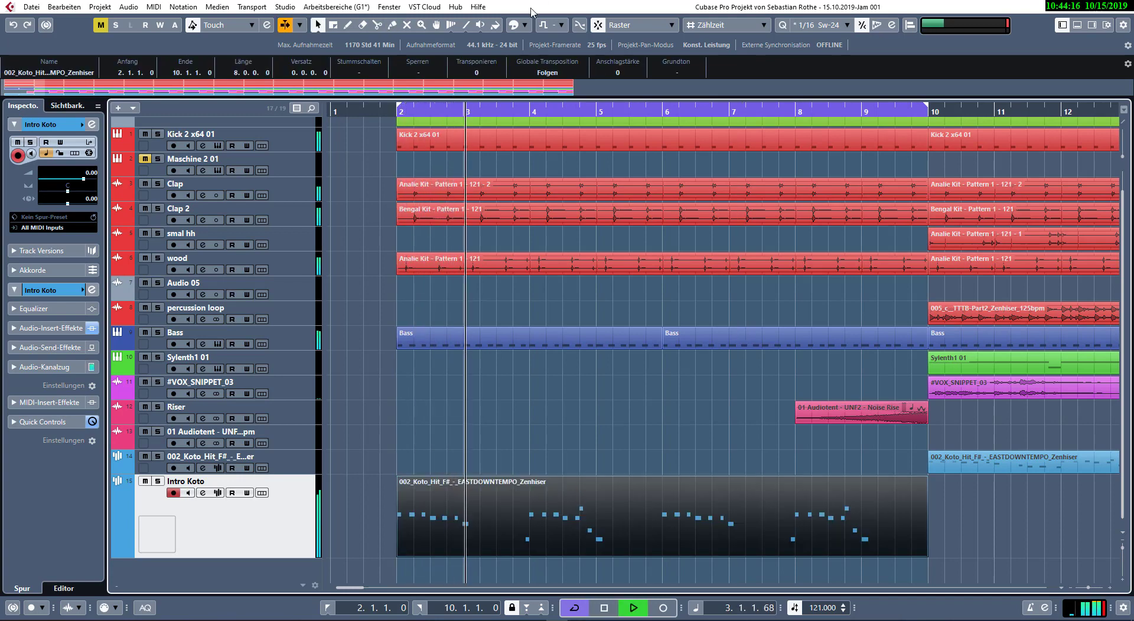
- Colour the glued Intro Koto part green and open the track's channel settings
left_click(524, 25)
left_click(556, 78)
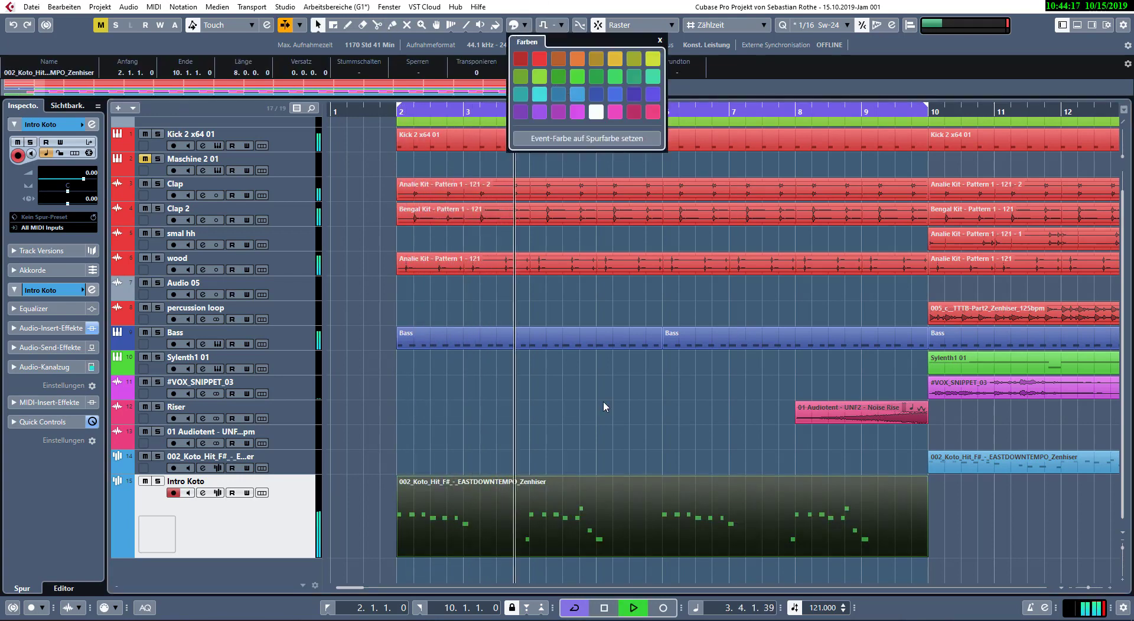
left_click(622, 435)
left_click(202, 493)
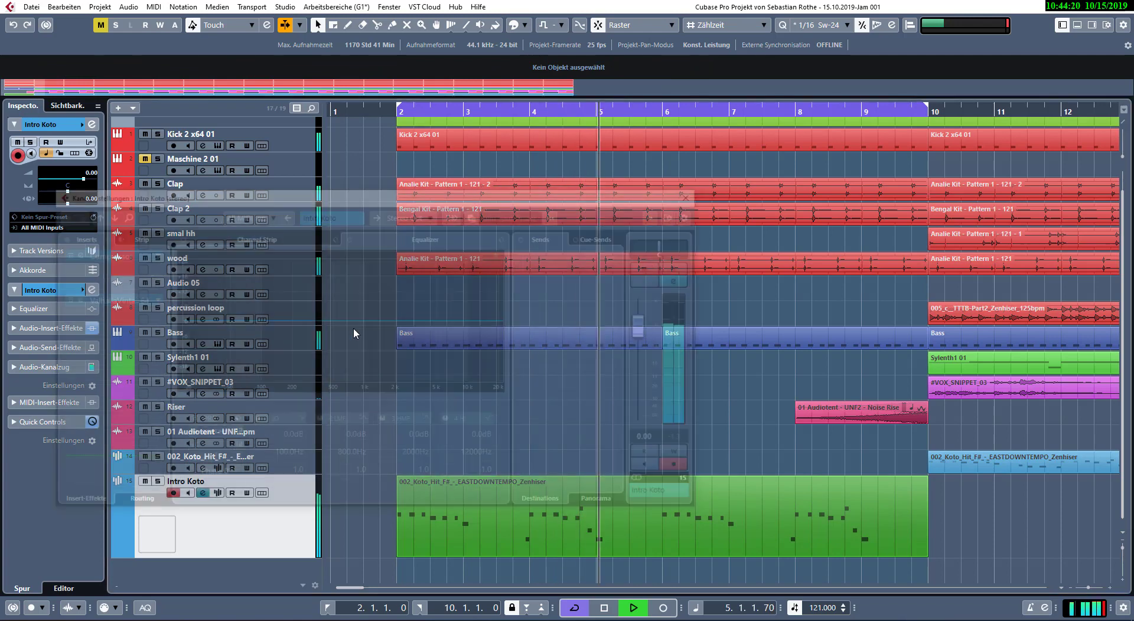
left_click_drag(165, 196, 235, 152)
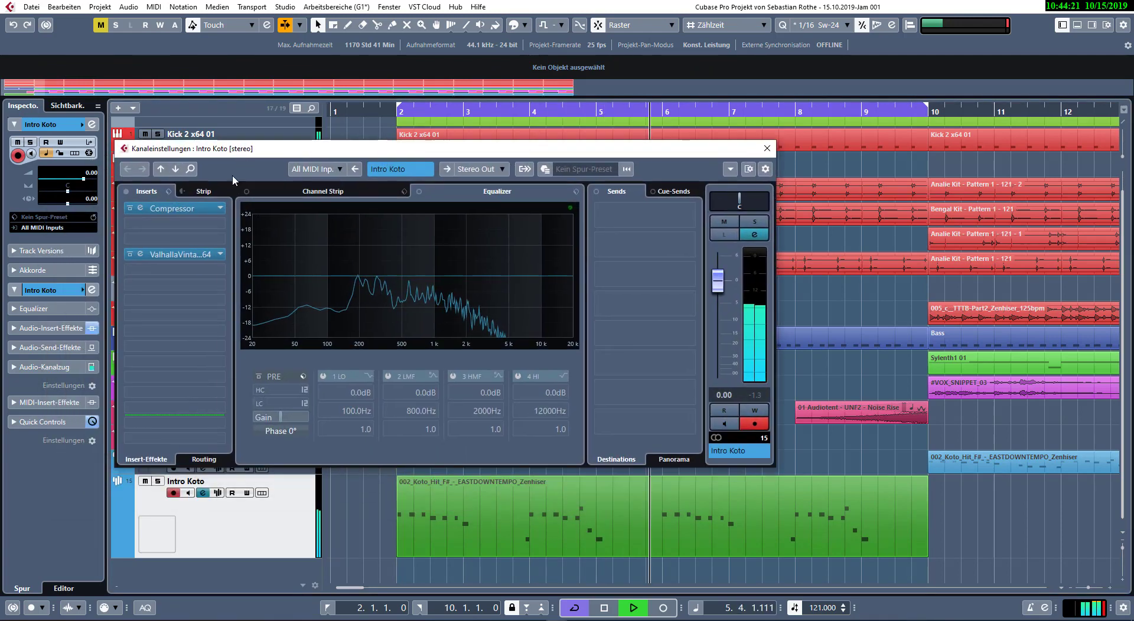
- Try the Plugin Alliance elysia niveau filter in the Intro Koto channel's second insert slot and adjust its EQ gain
left_click(218, 227)
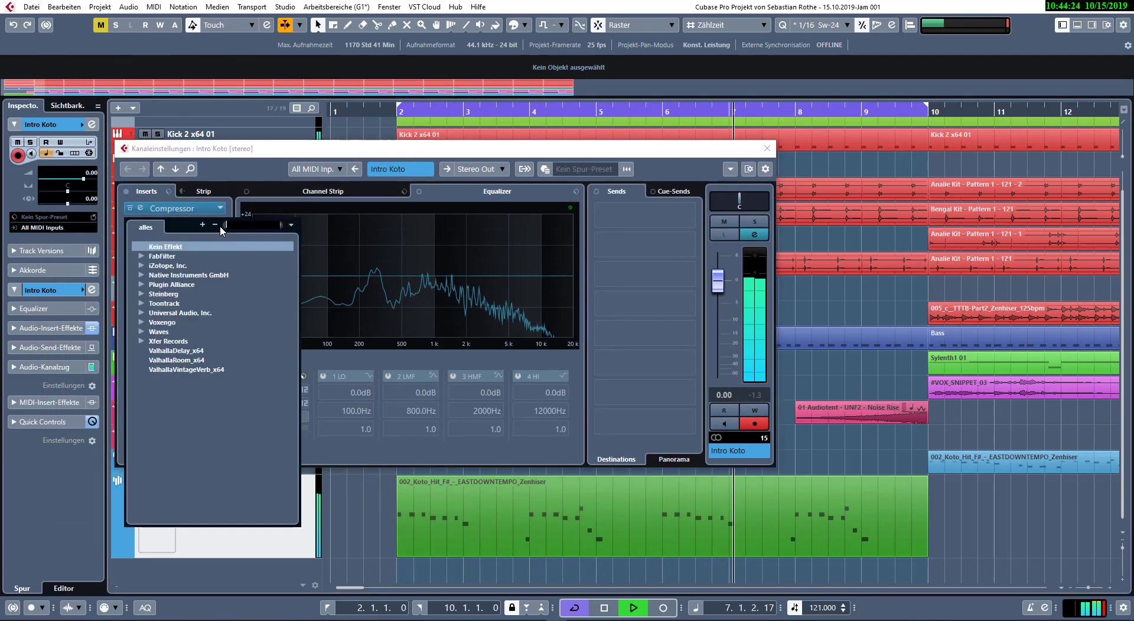
left_click(141, 284)
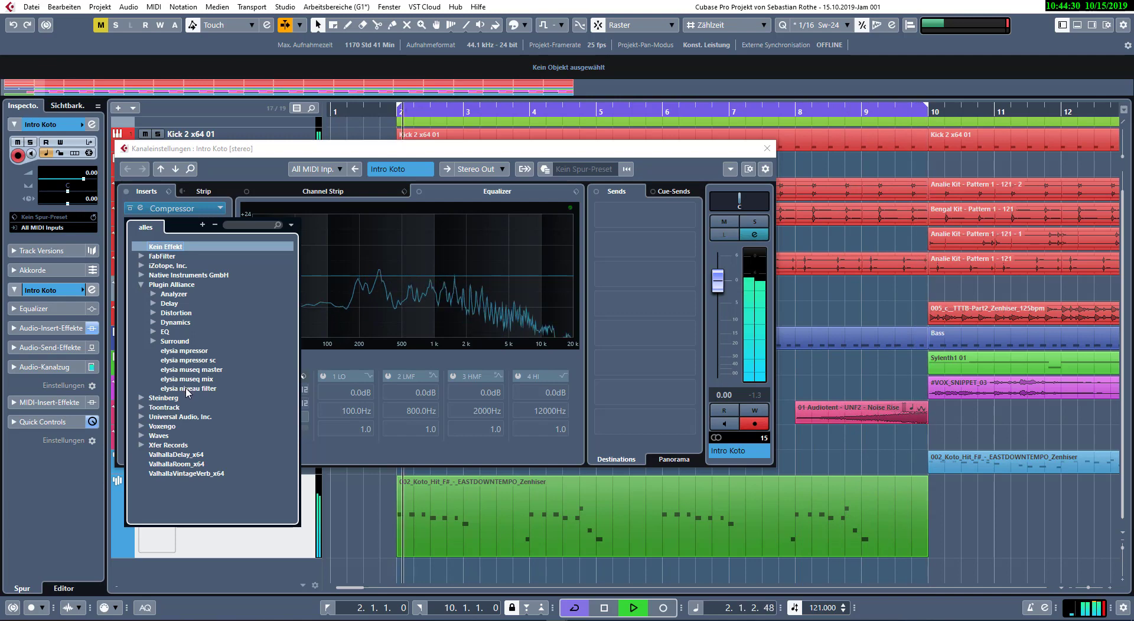
left_click(186, 474)
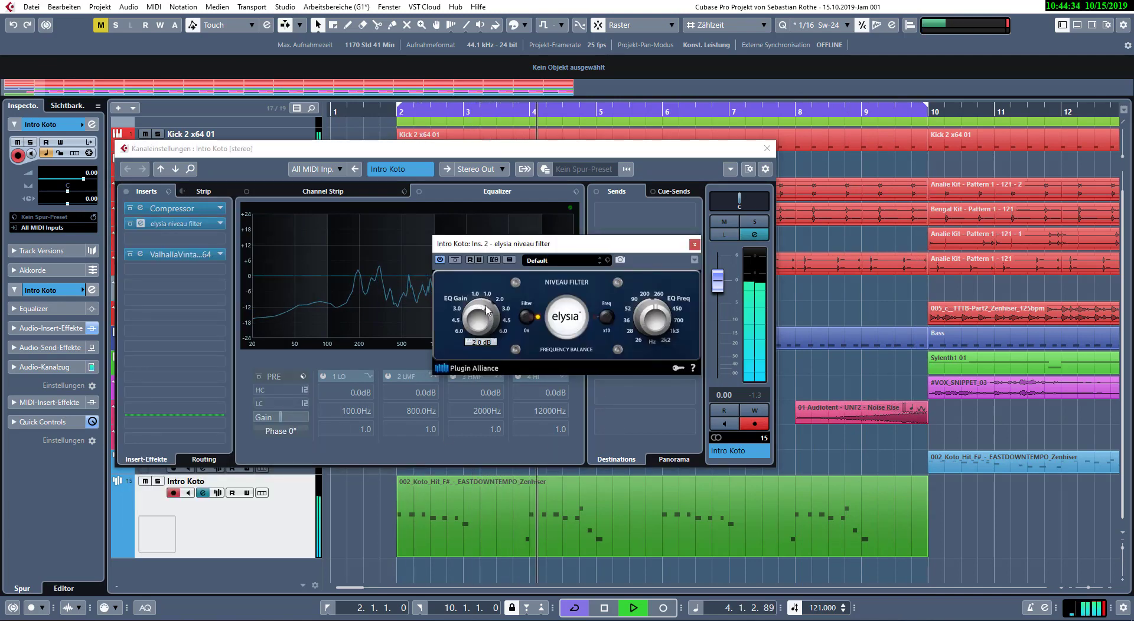
left_click_drag(486, 312, 492, 286)
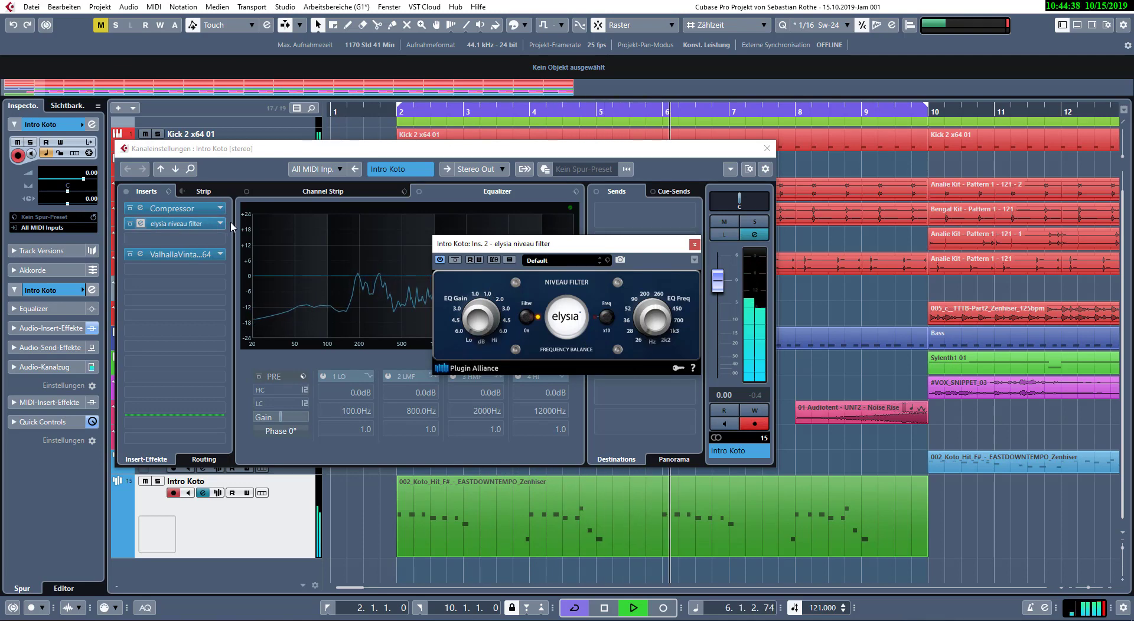
- Replace the second insert on Intro Koto with the UAD Moog Multimode Filter and close the channel settings
left_click(177, 223)
left_click(142, 286)
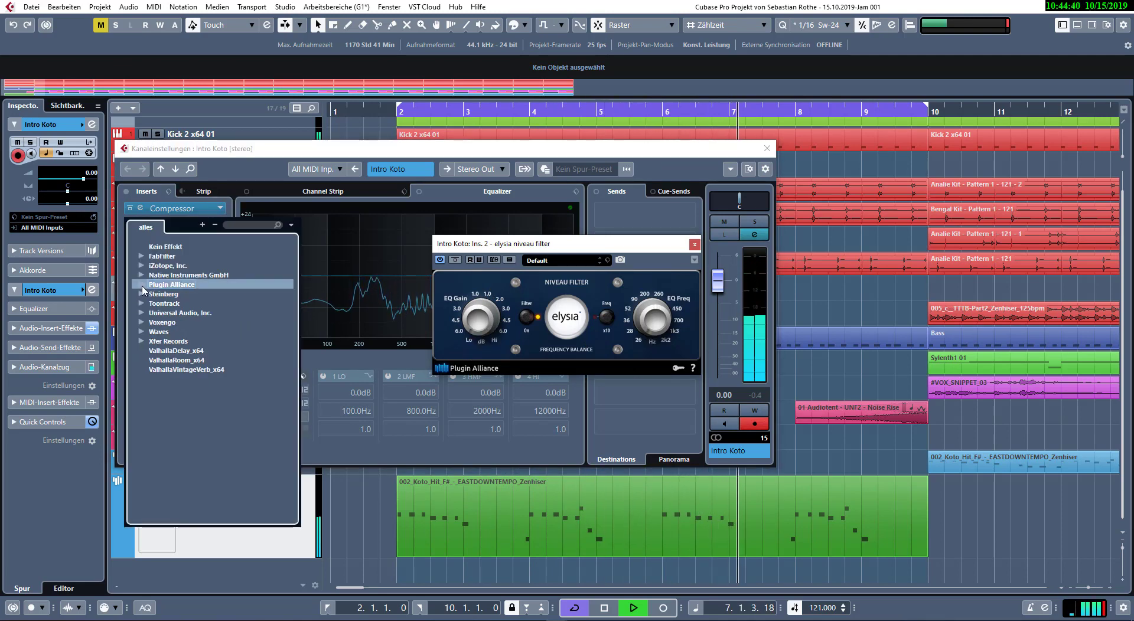
left_click(141, 313)
left_click(153, 322)
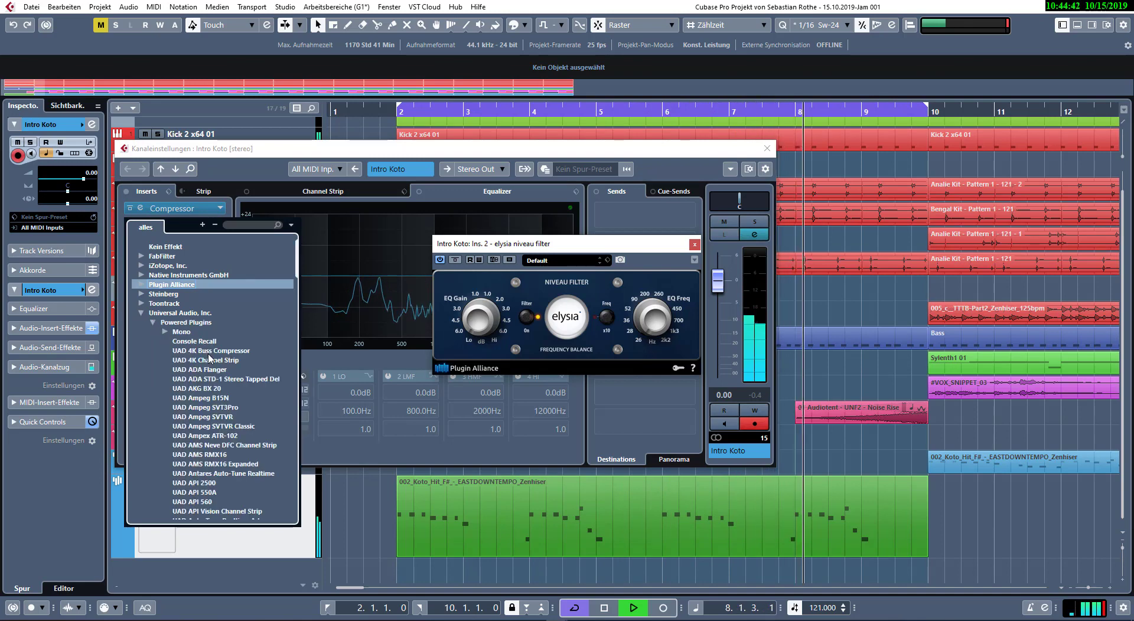
scroll(219, 404, "down", 15)
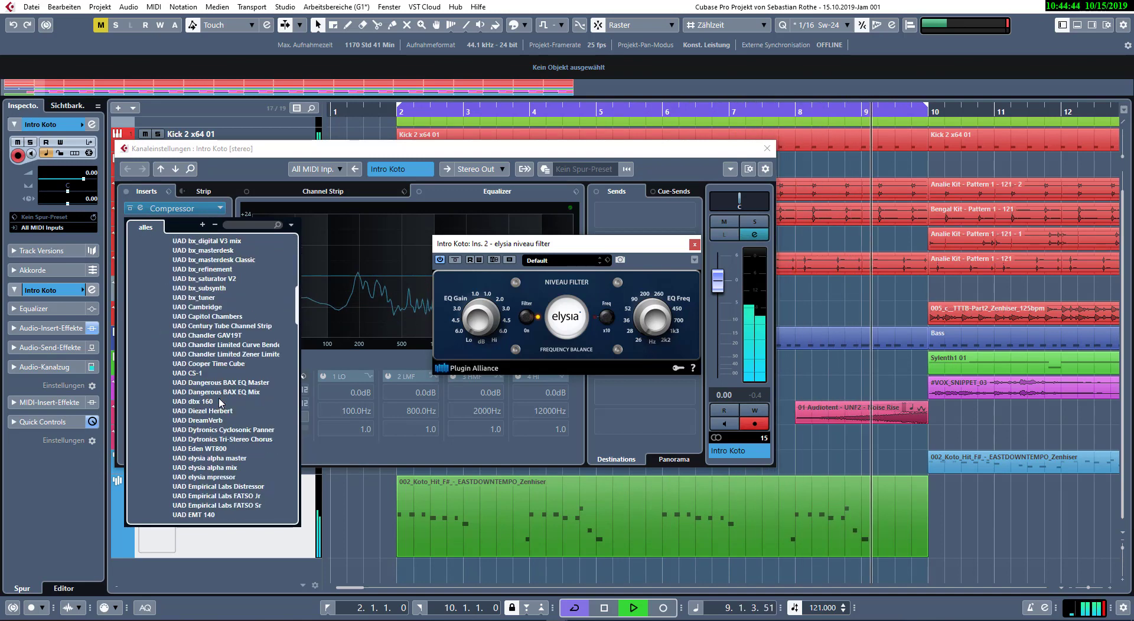
scroll(213, 437, "down", 10)
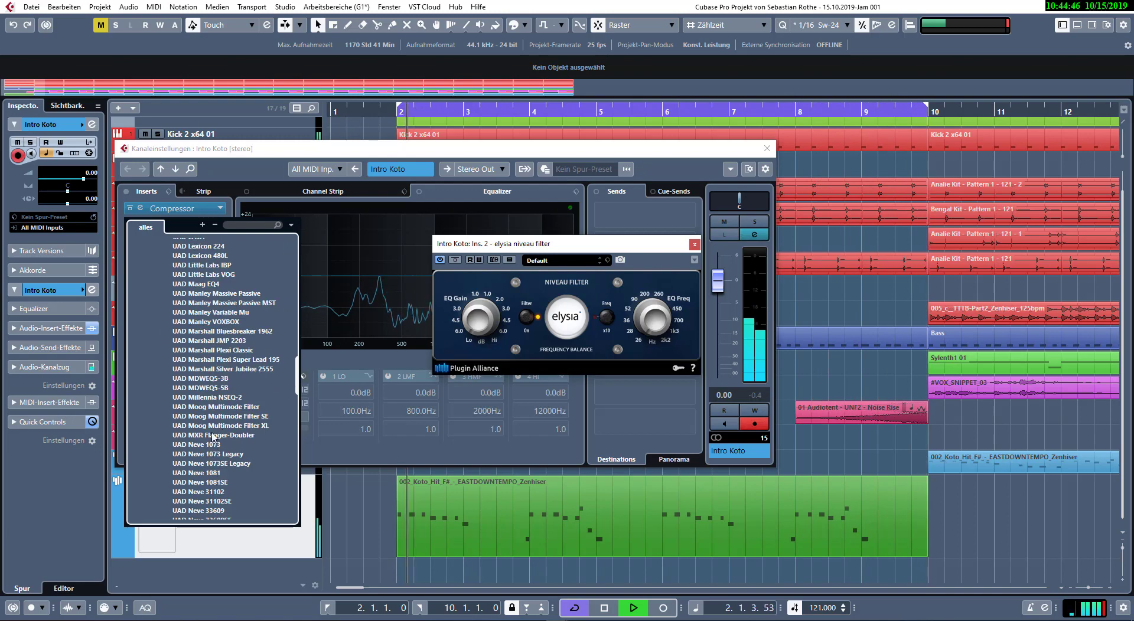
left_click(227, 407)
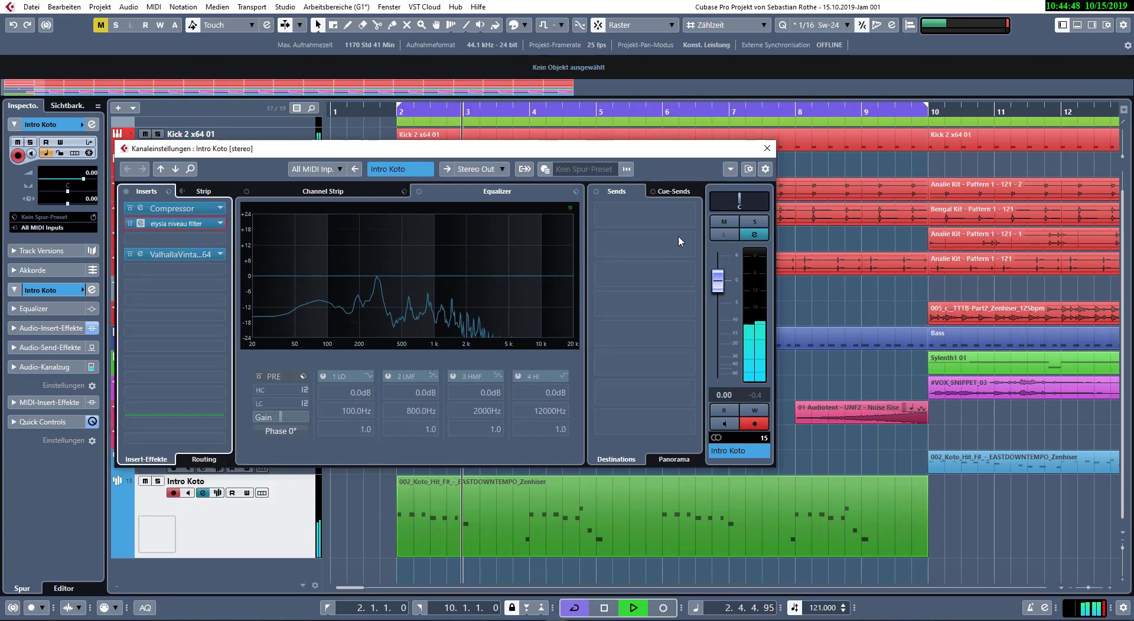
left_click(767, 148)
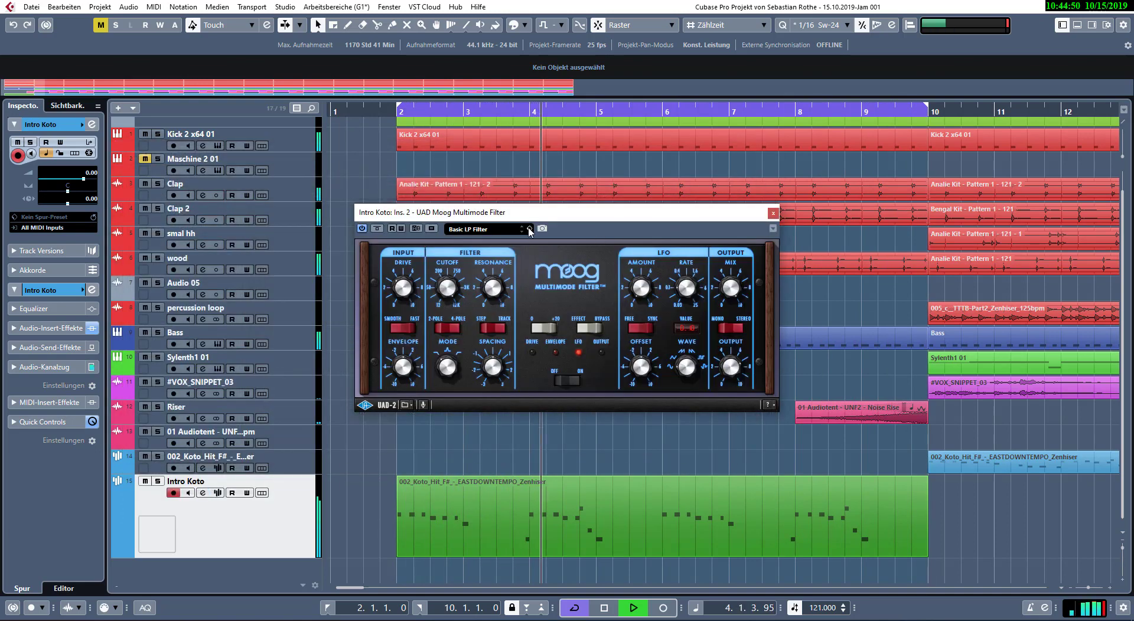
- Record automation of the Moog filter's Cutoff across the intro and enlarge its automation lane below Intro Koto
left_click_drag(448, 212, 401, 196)
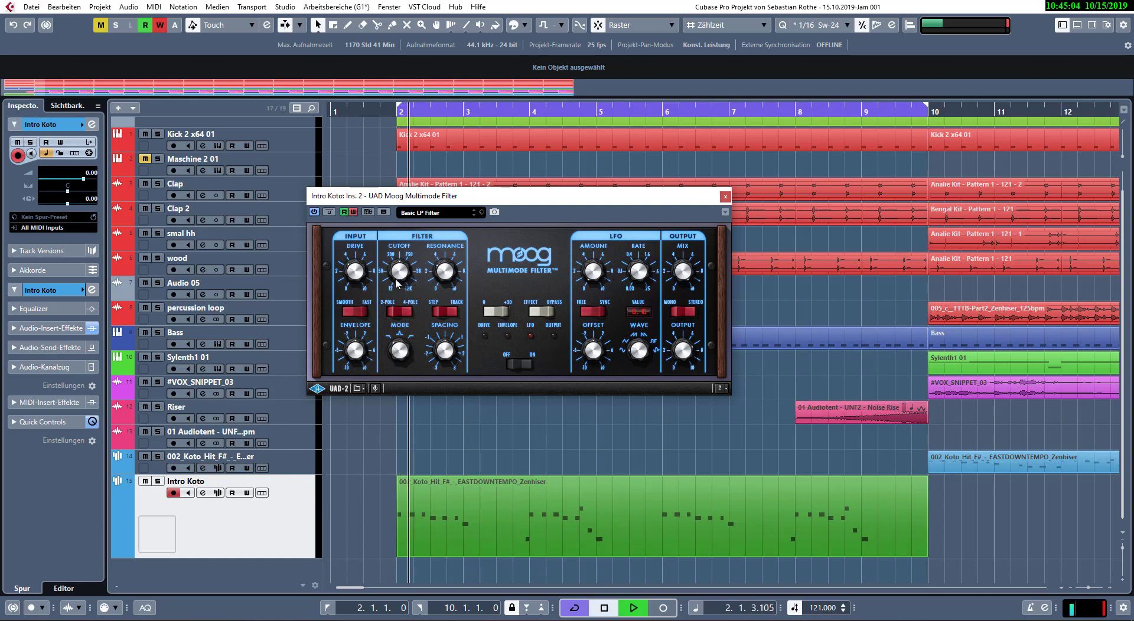
mouse_move(400, 273)
left_mouse_down()
mouse_move(410, 240)
mouse_move(416, 267)
mouse_move(417, 247)
mouse_move(399, 275)
left_mouse_up()
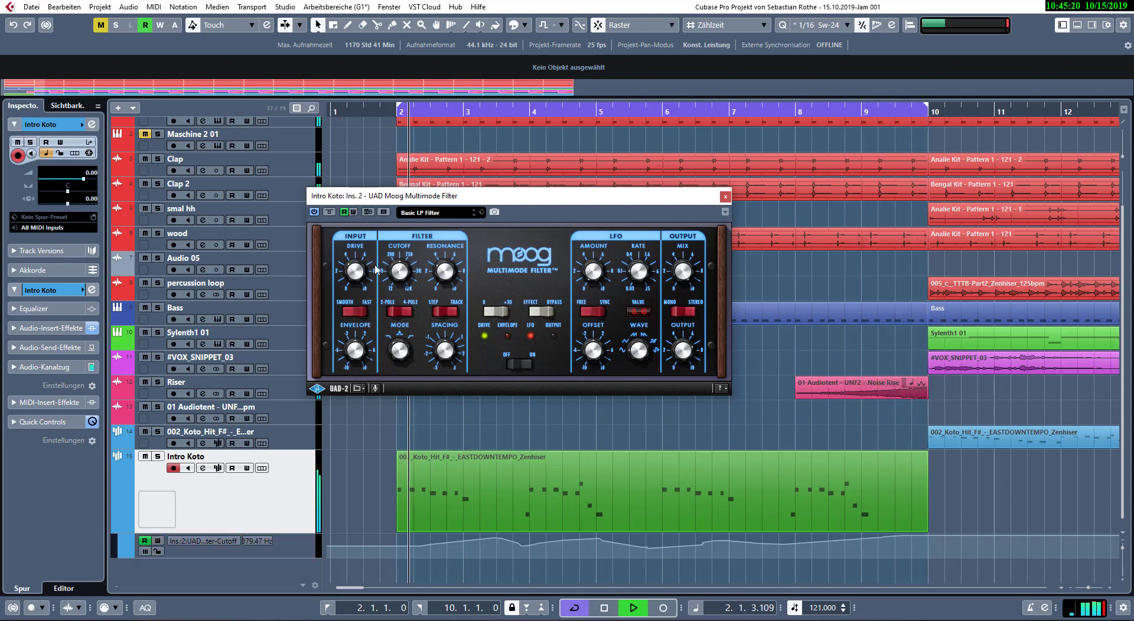
left_click_drag(275, 561, 278, 591)
scroll(573, 395, "down", 2)
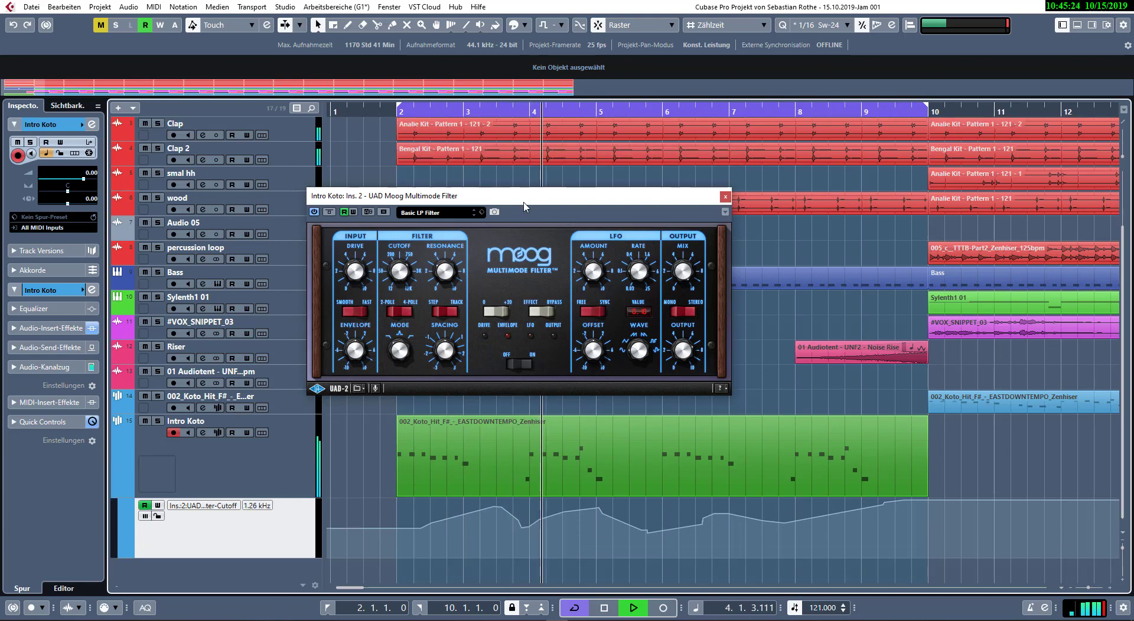
left_click_drag(523, 202, 381, 99)
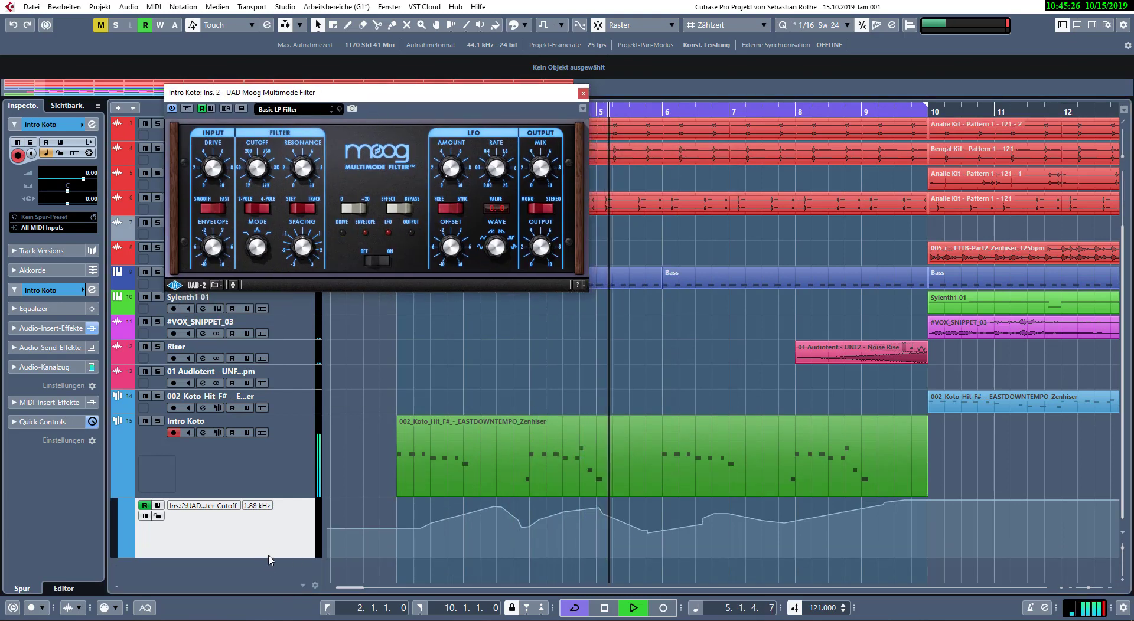
scroll(561, 409, "down", 2)
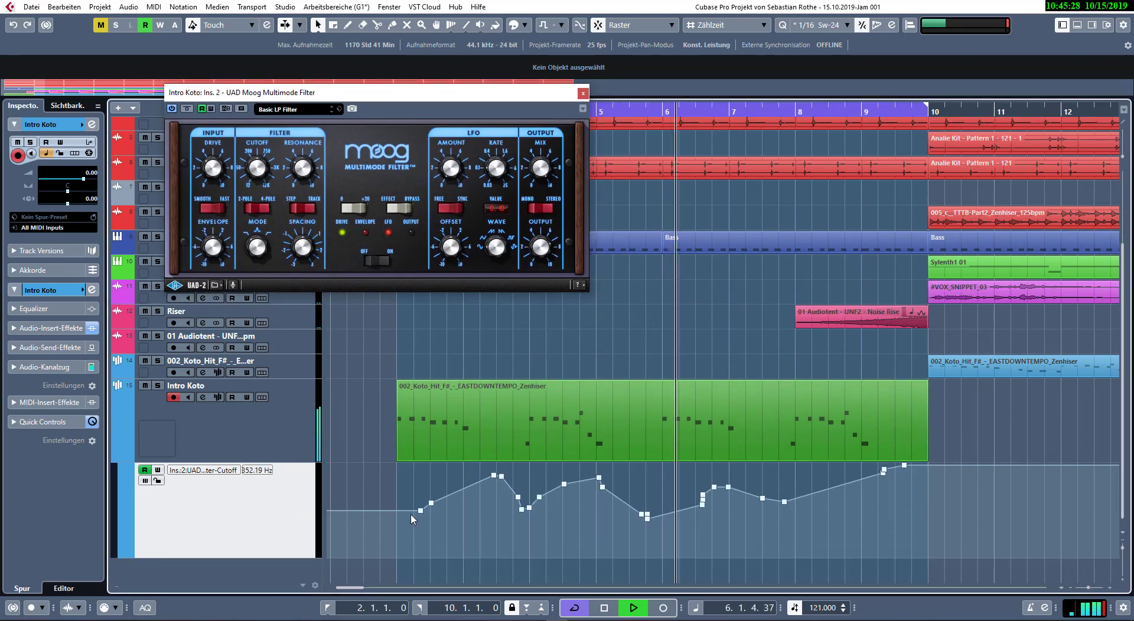
- Lower the first Cutoff automation point with a curved rise after it, and thin out the points from late bar 5 through bar 6
left_click_drag(420, 510, 510, 497)
left_click(647, 518)
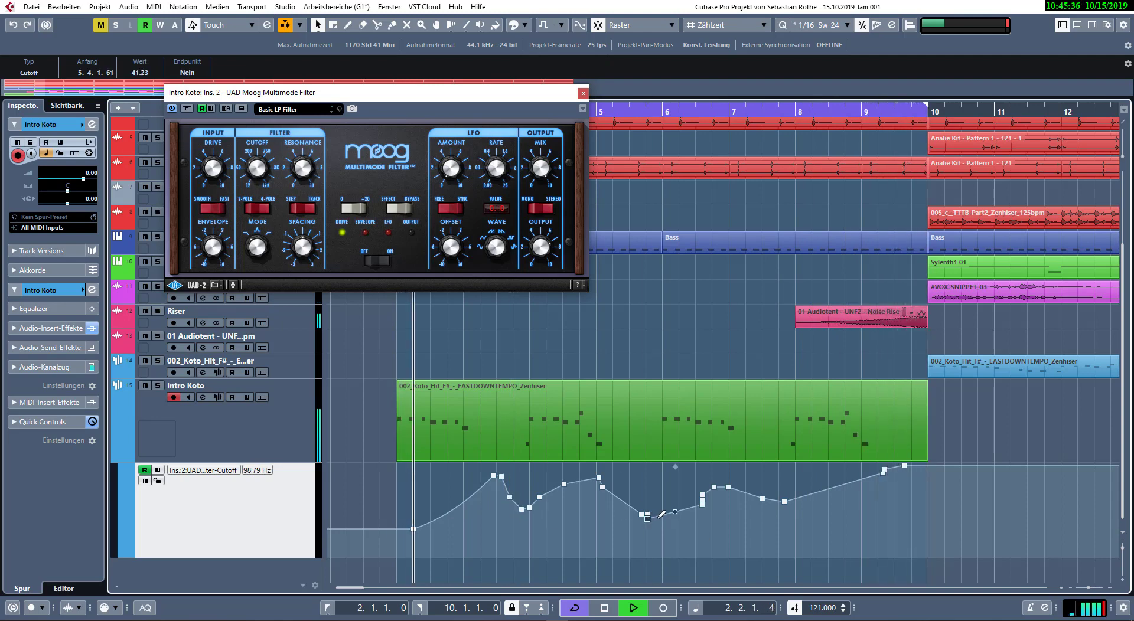
left_click(700, 503)
left_click_drag(694, 516, 682, 513)
left_click(702, 500)
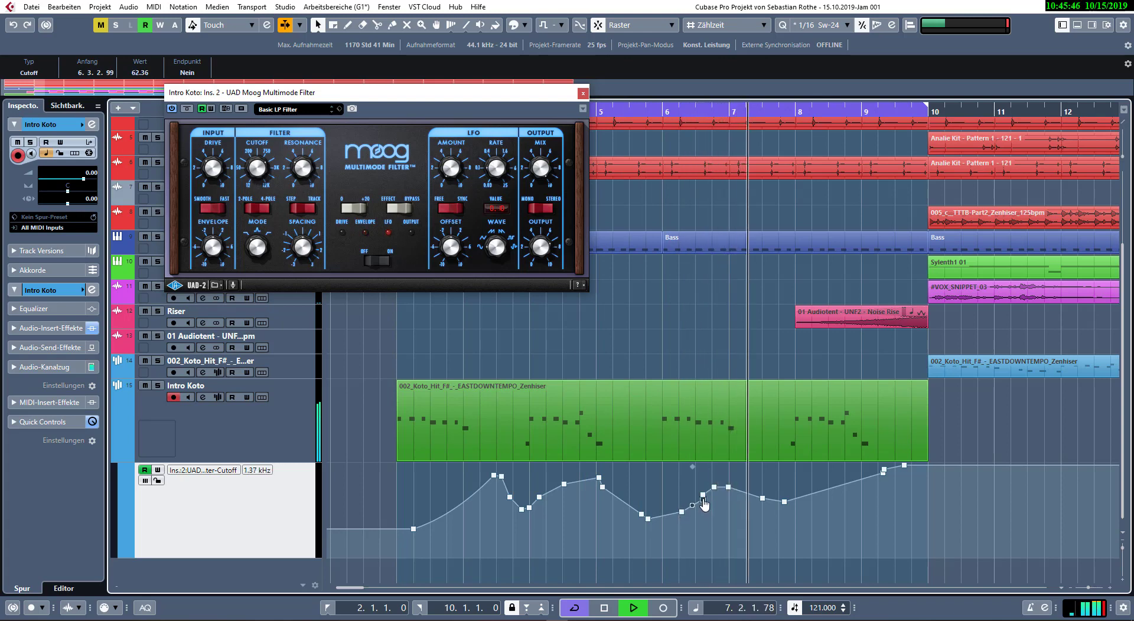
key("Delete")
key("Delete")
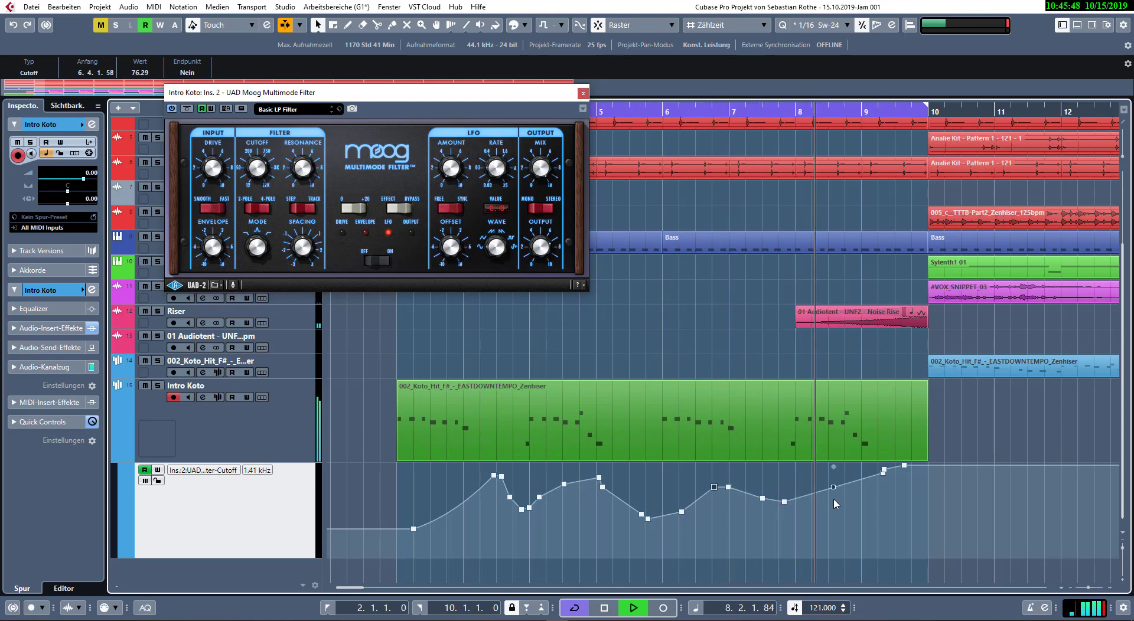
- Smooth the Cutoff curve's segments, pull a deep dip into bar 5 and move the upper point of the final rise to bar 9
left_click_drag(834, 487, 832, 495)
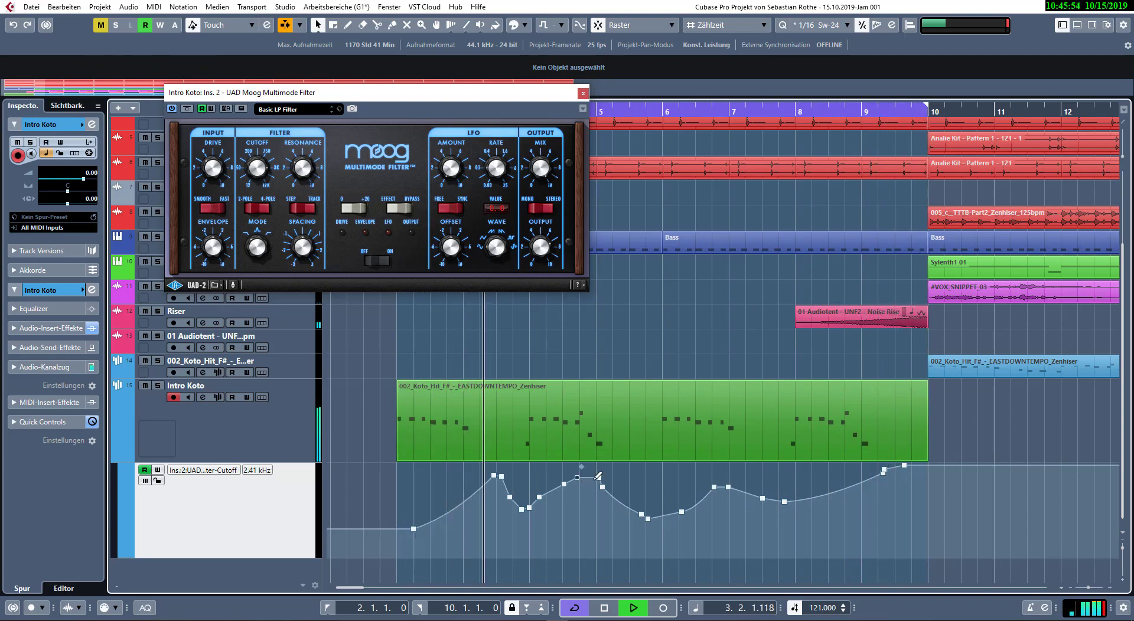
left_click_drag(602, 490, 623, 492)
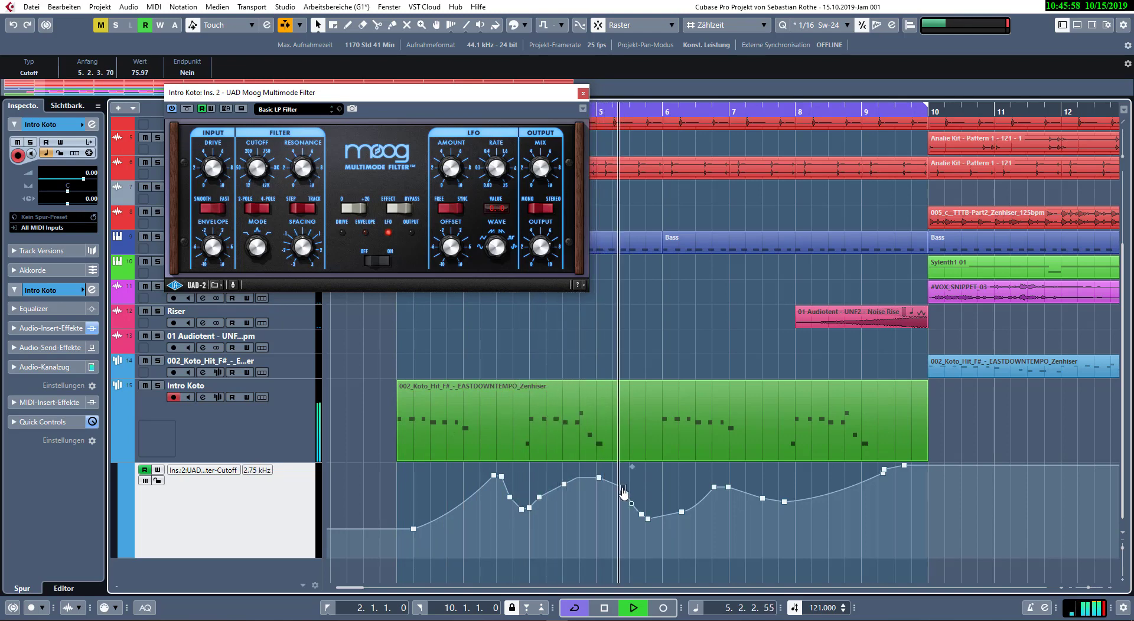
left_click_drag(641, 514, 623, 547)
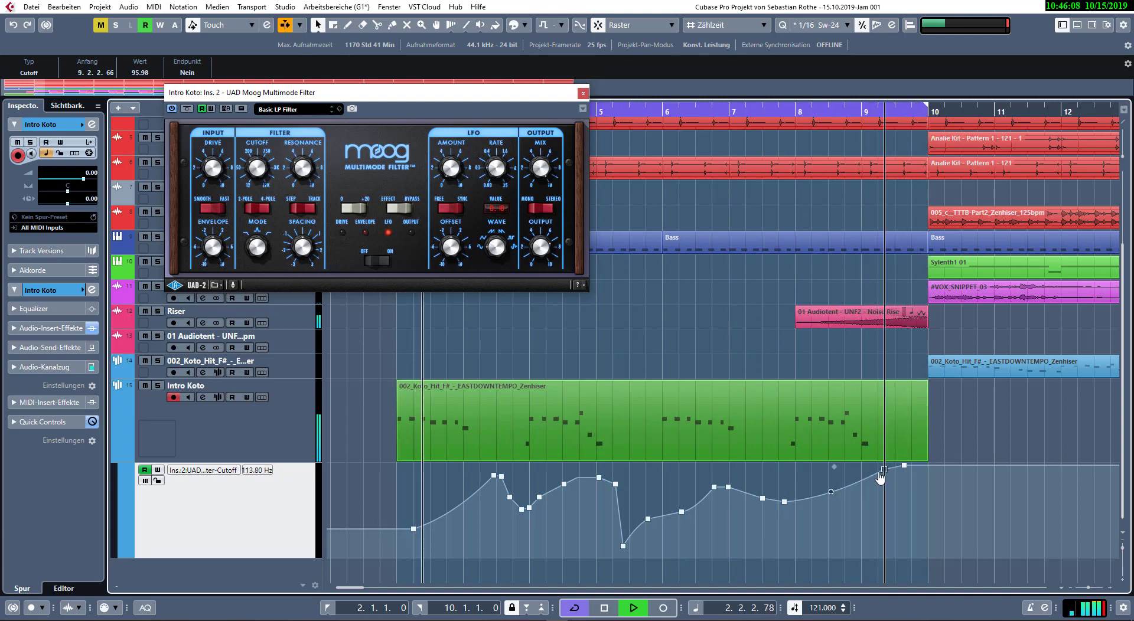
left_click(859, 473)
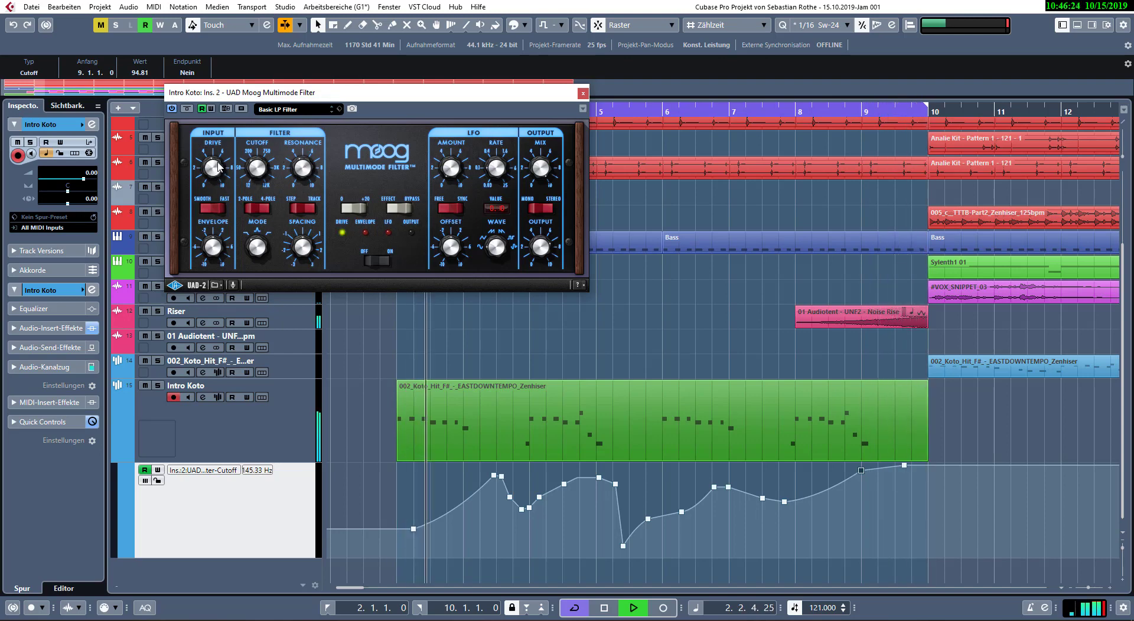
- Close the Moog Multimode Filter window and stop playback
left_click_drag(273, 105, 480, 129)
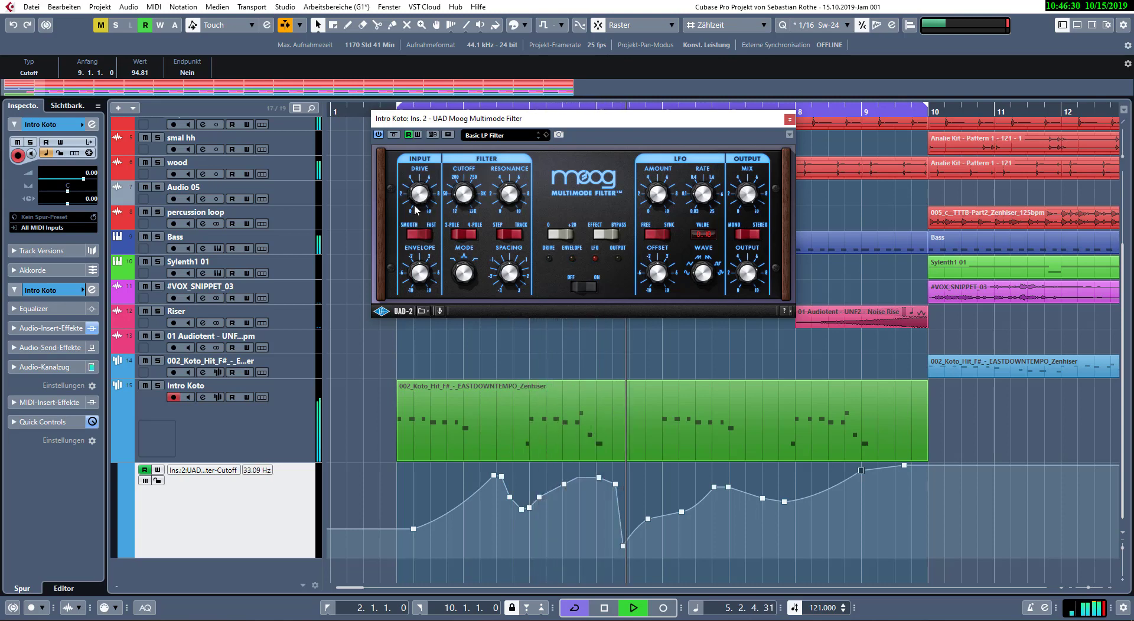
left_click(789, 120)
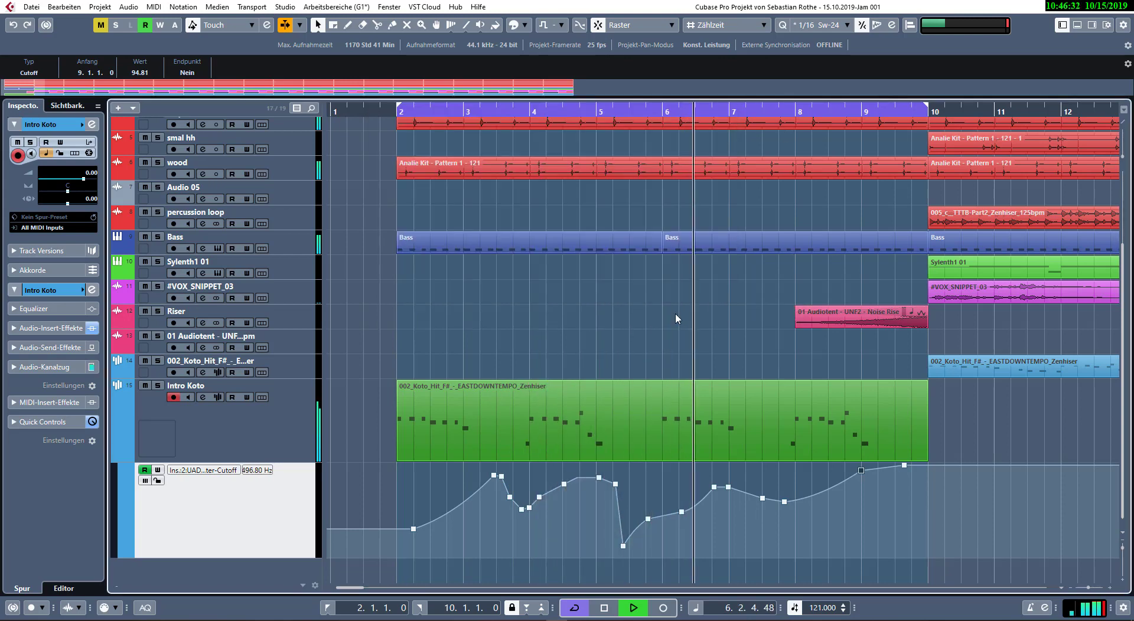
key("space")
- Render the Intro Koto MIDI part in place as audio with the current render settings
left_click(424, 432)
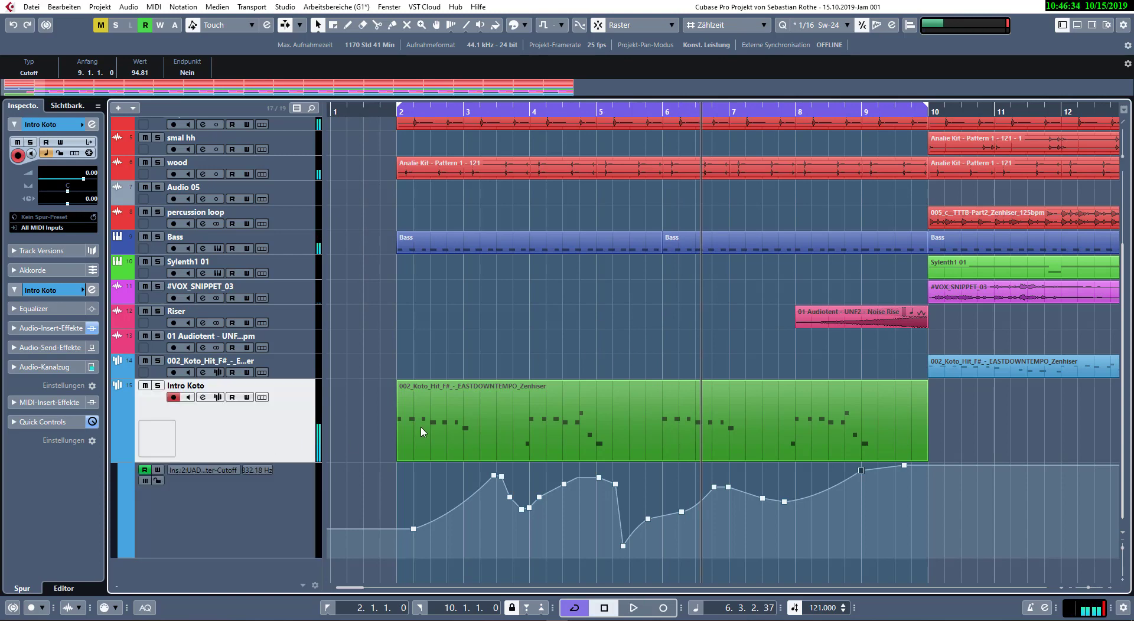
right_click(527, 397)
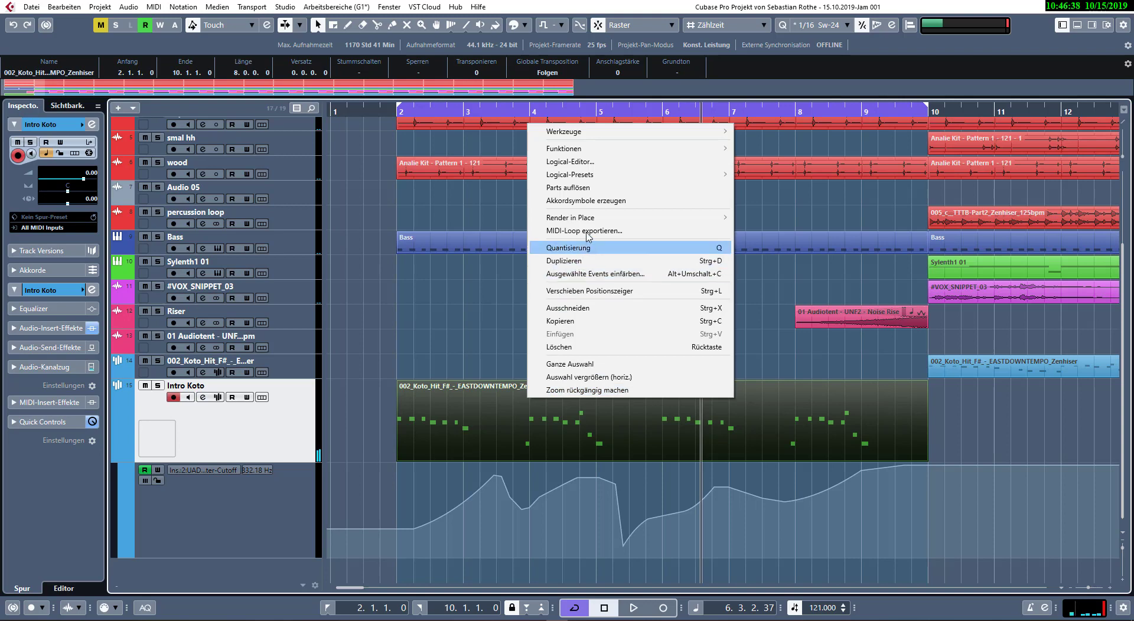
mouse_move(590, 220)
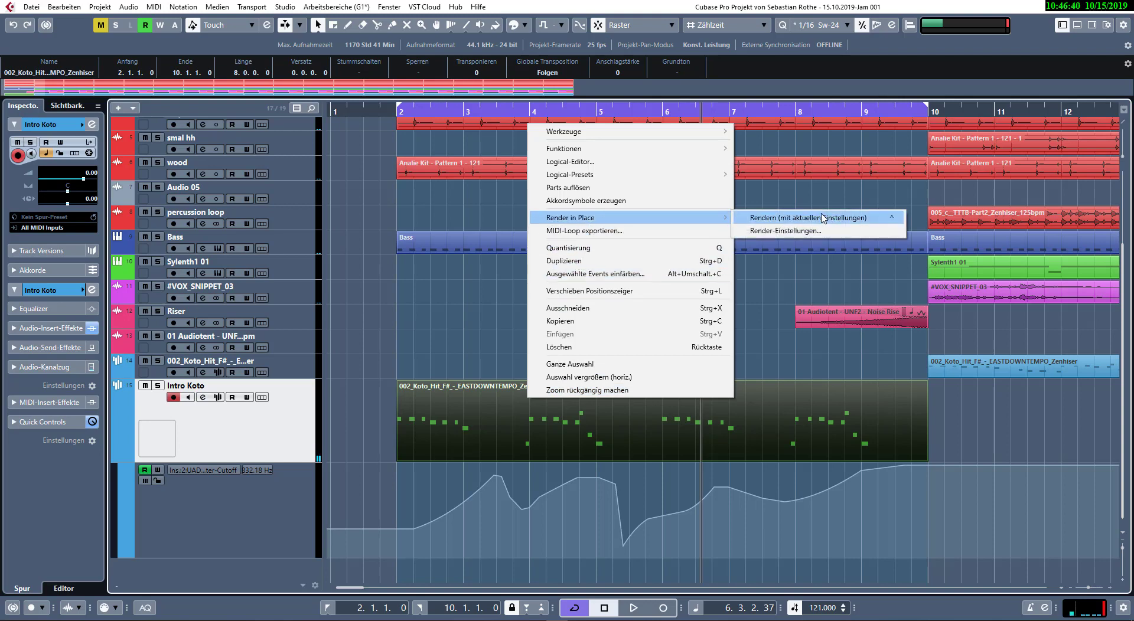
left_click(823, 218)
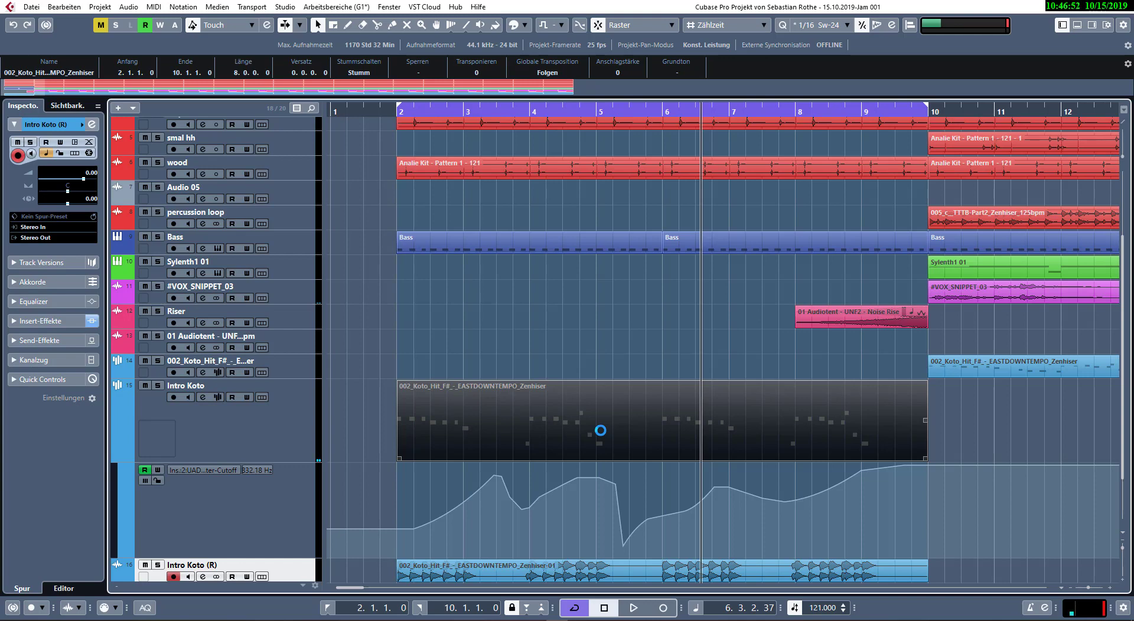
- Remove the original Intro Koto instrument track, keeping the rendered audio track Intro Koto (R)
scroll(605, 392, "down", 3)
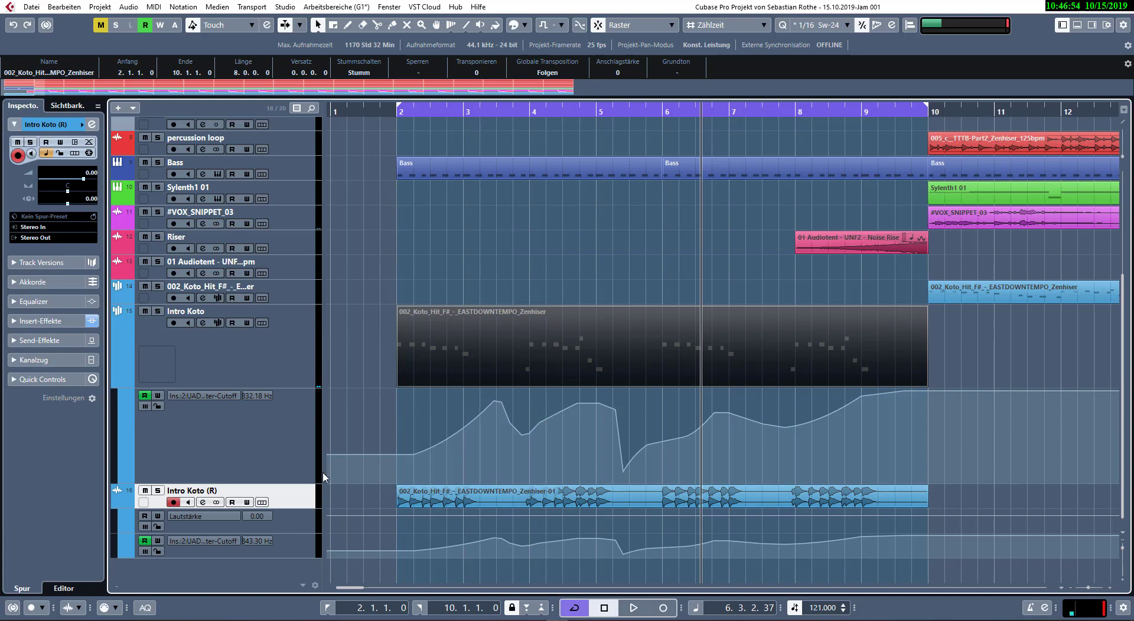
left_click(299, 367)
left_click(288, 440)
right_click(284, 341)
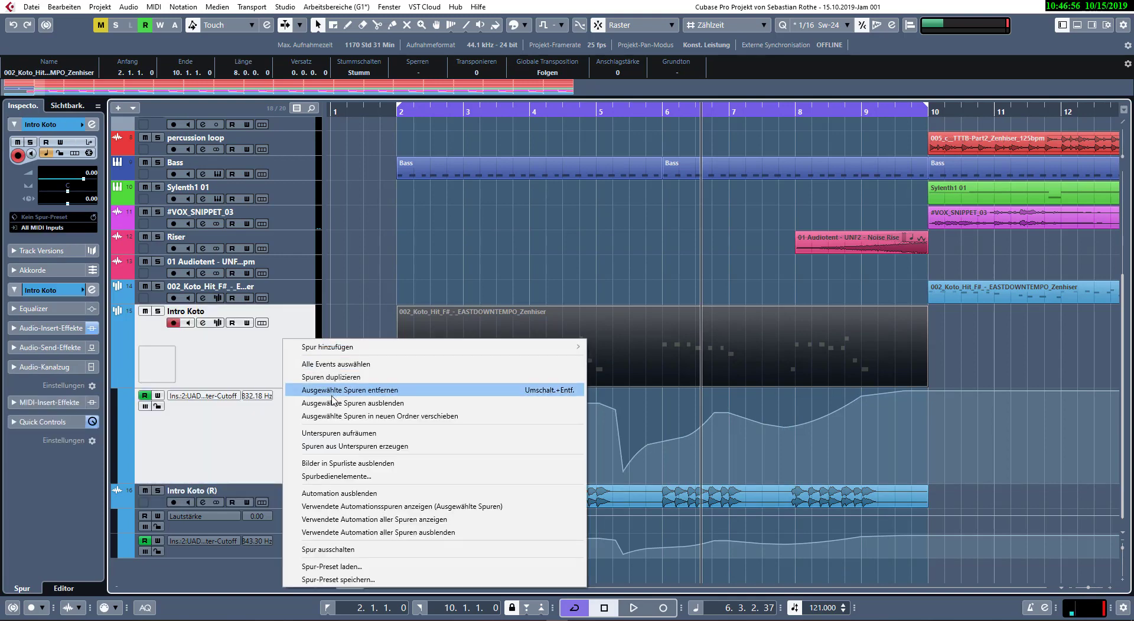
left_click(333, 390)
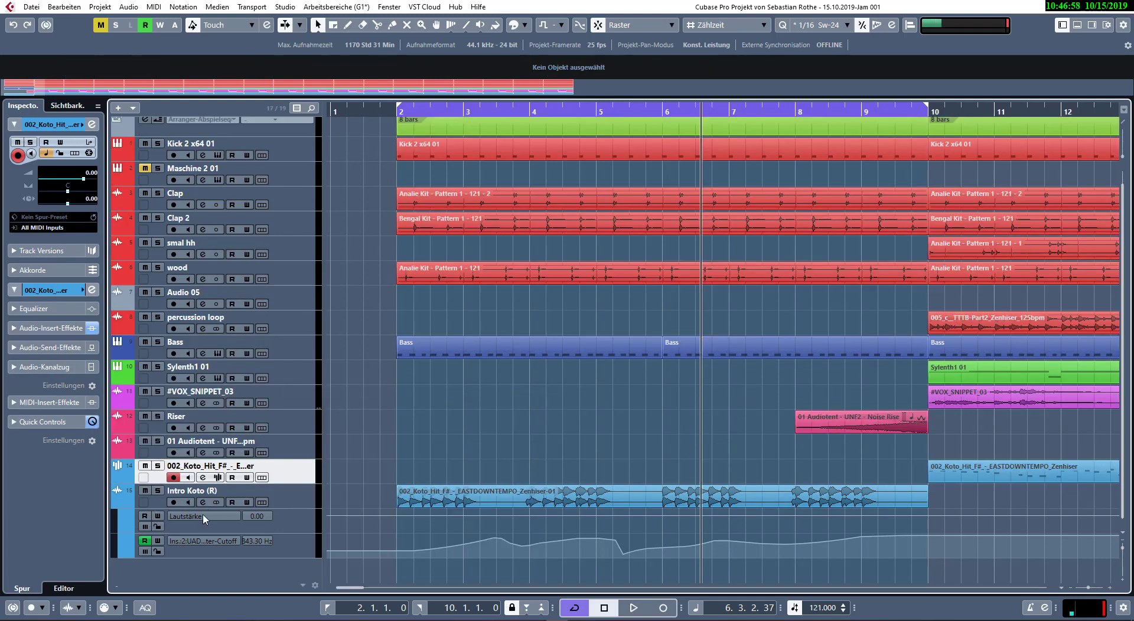
- Check the Moog Multimode Filter insert on Intro Koto (R) during playback, and collapse the track's automation lanes
left_click(281, 557)
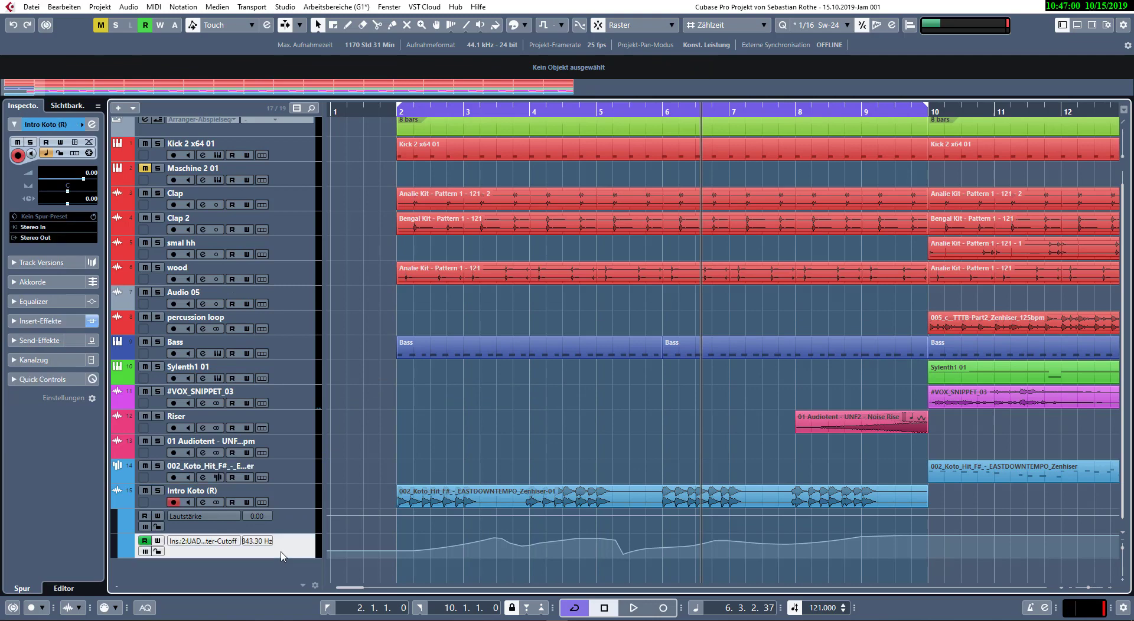
left_click(469, 499)
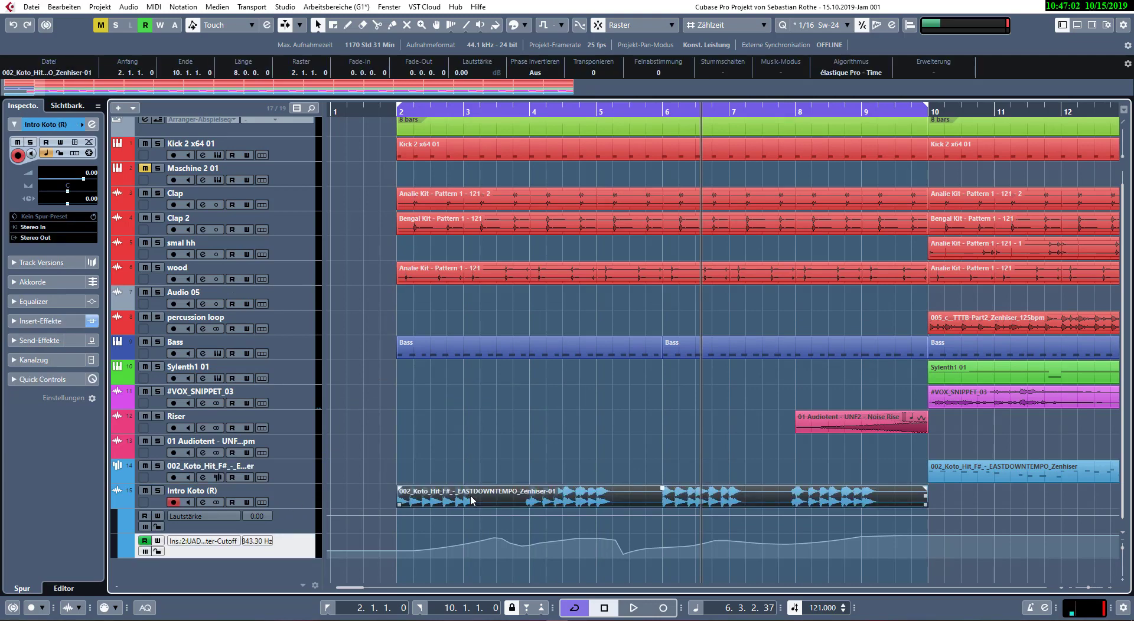
key("space")
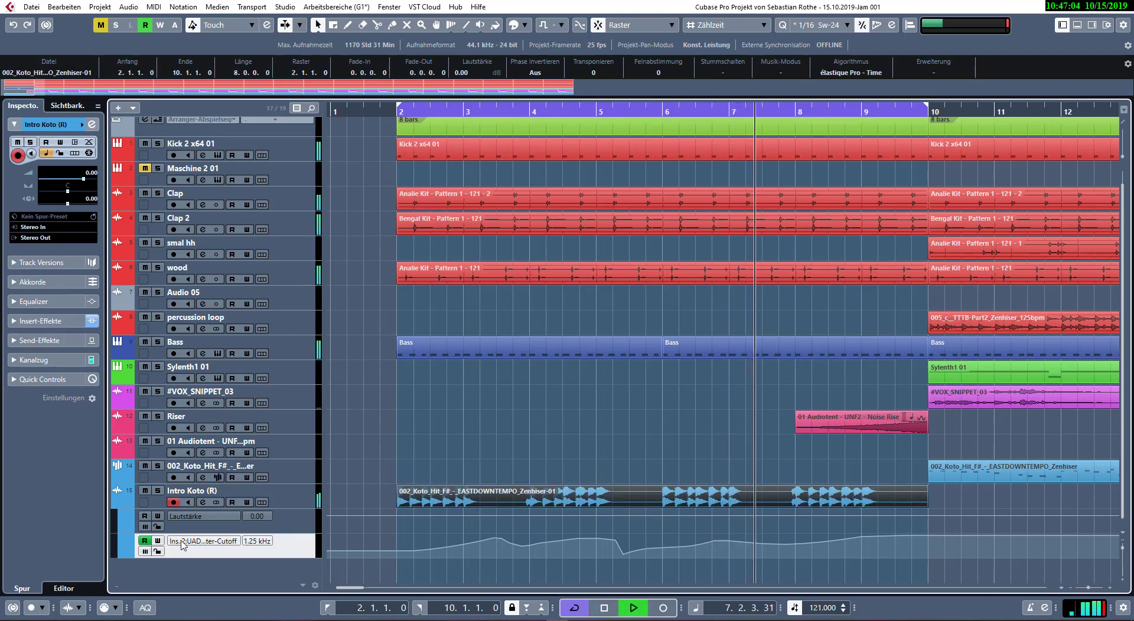
left_click(203, 502)
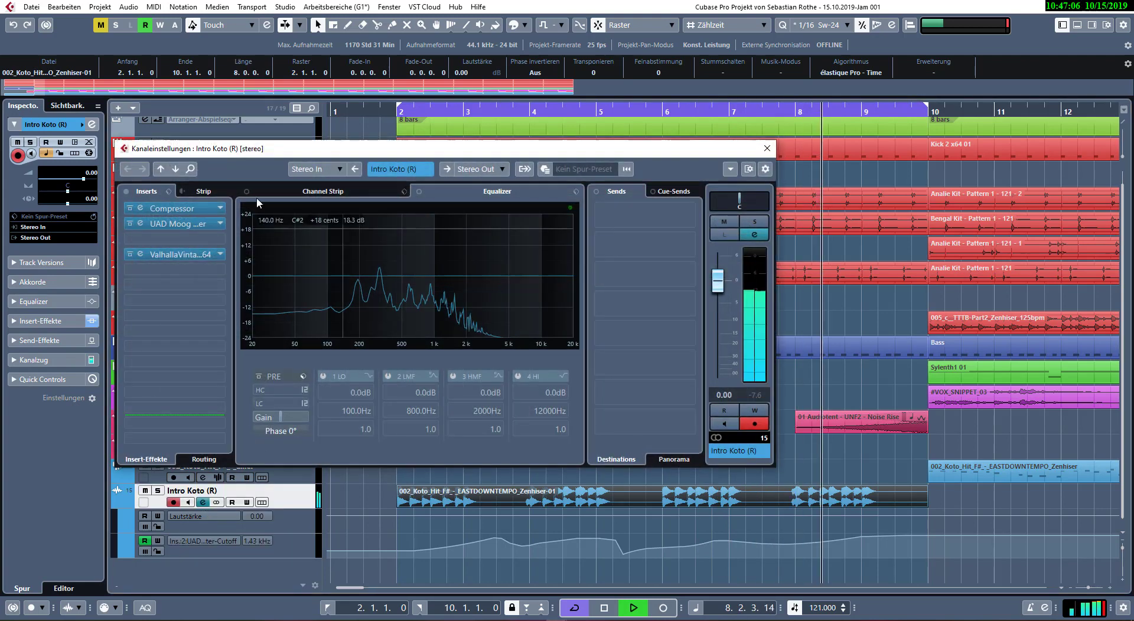
left_click(141, 223)
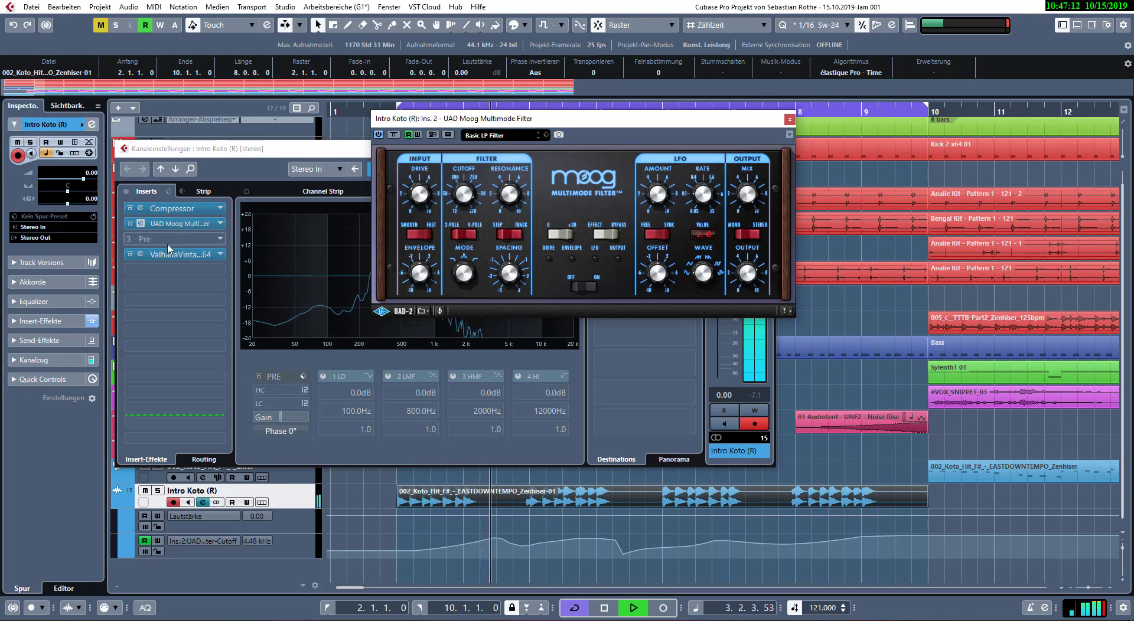
left_click(790, 119)
left_click(766, 148)
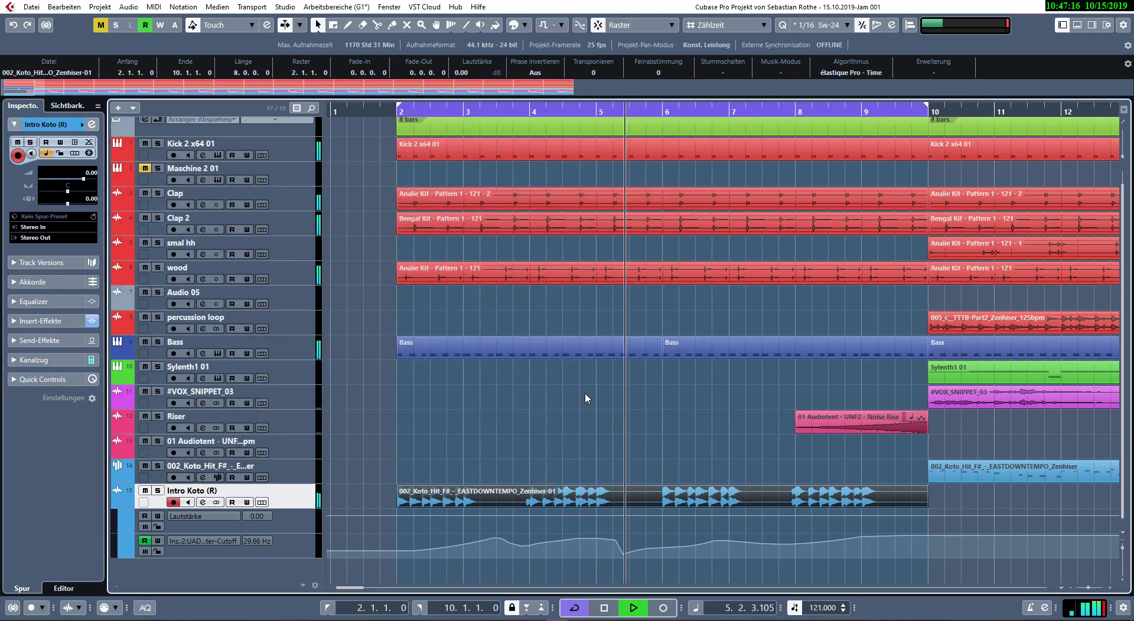
left_click(116, 503)
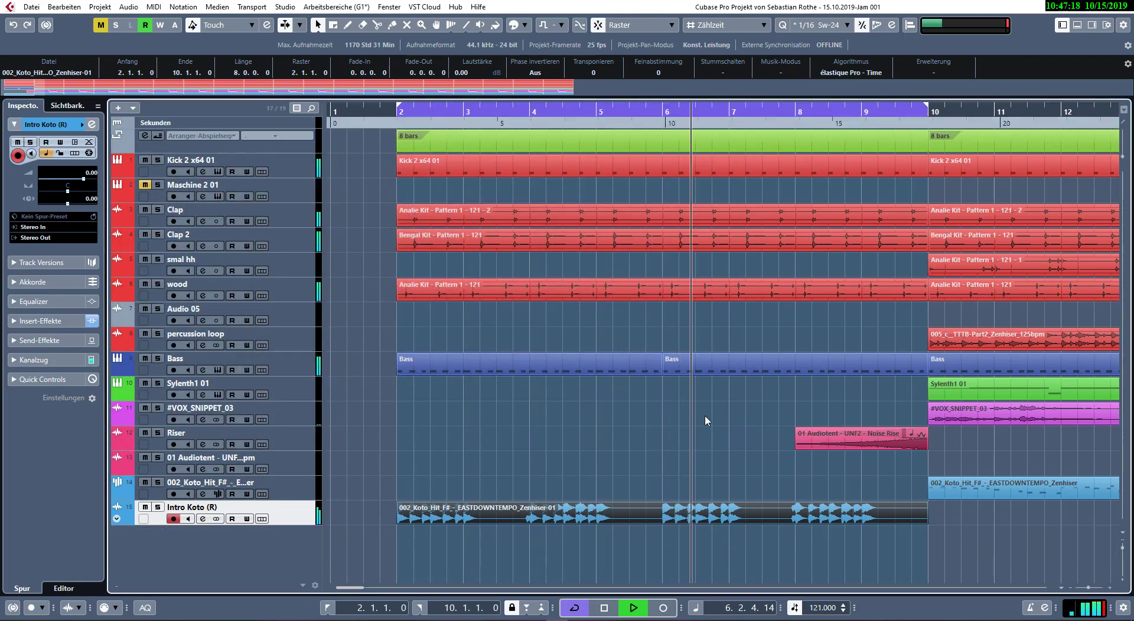
- Shorten the intro's Kick 2 and Bass parts to end at 9.4.1.0 and play the transition into bar 10
scroll(704, 415, "down", 8)
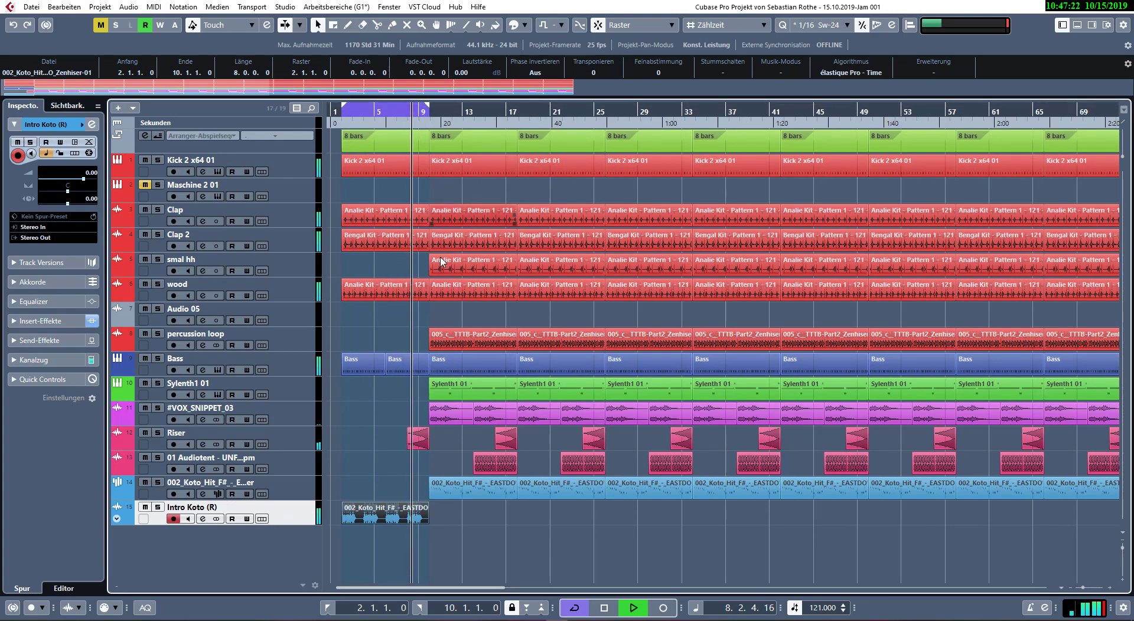
scroll(440, 263, "up", 8)
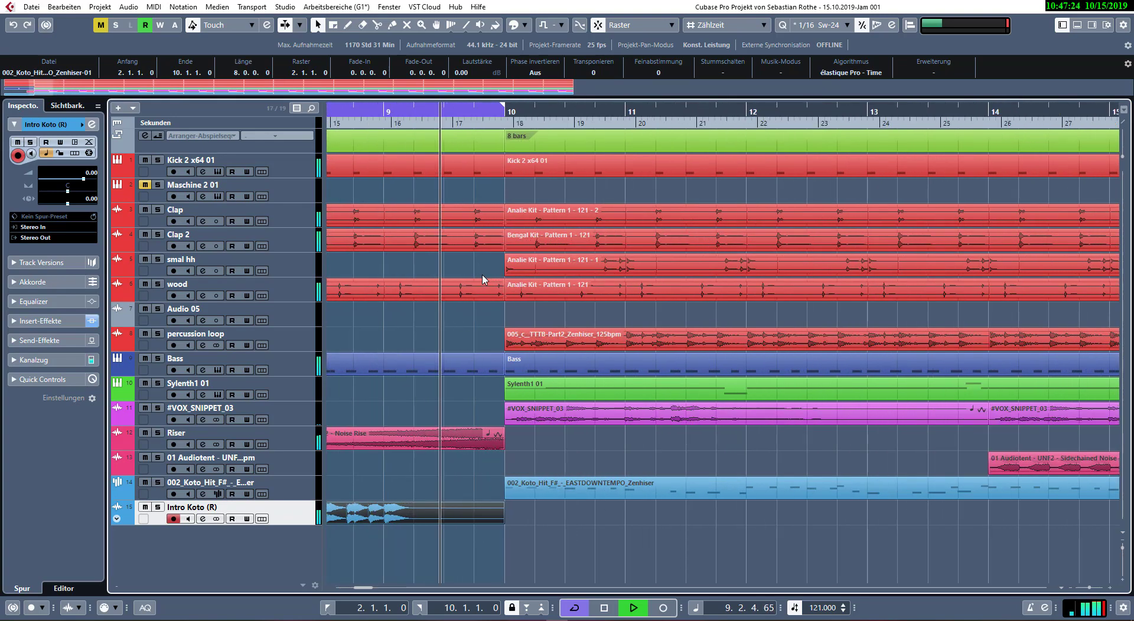
key("space")
left_click_drag(502, 174, 478, 174)
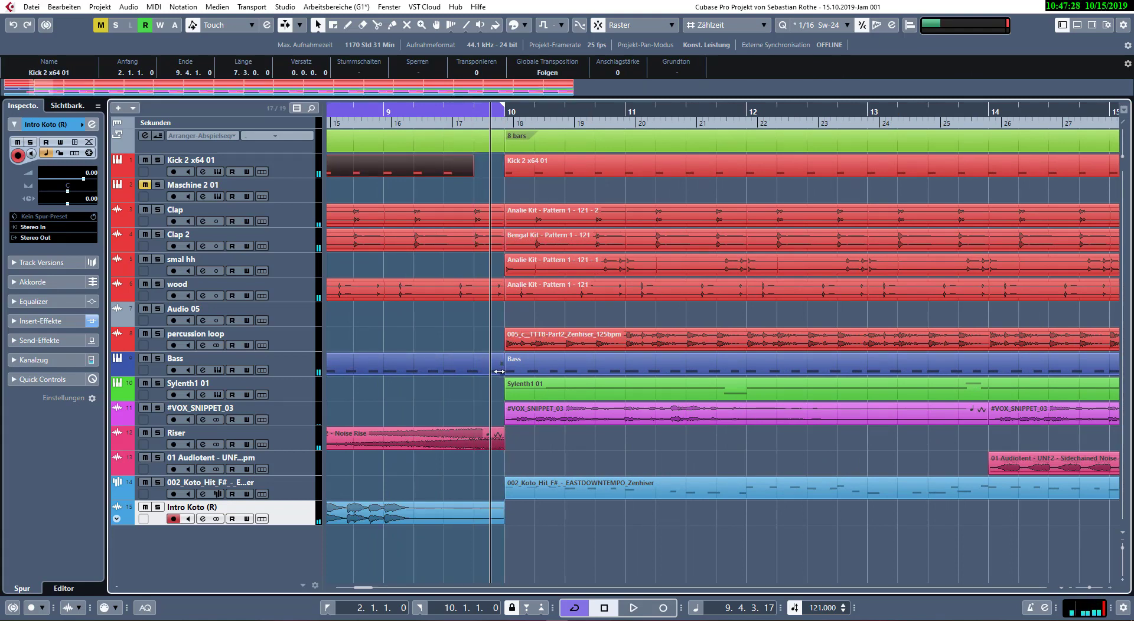
left_click_drag(498, 371, 476, 372)
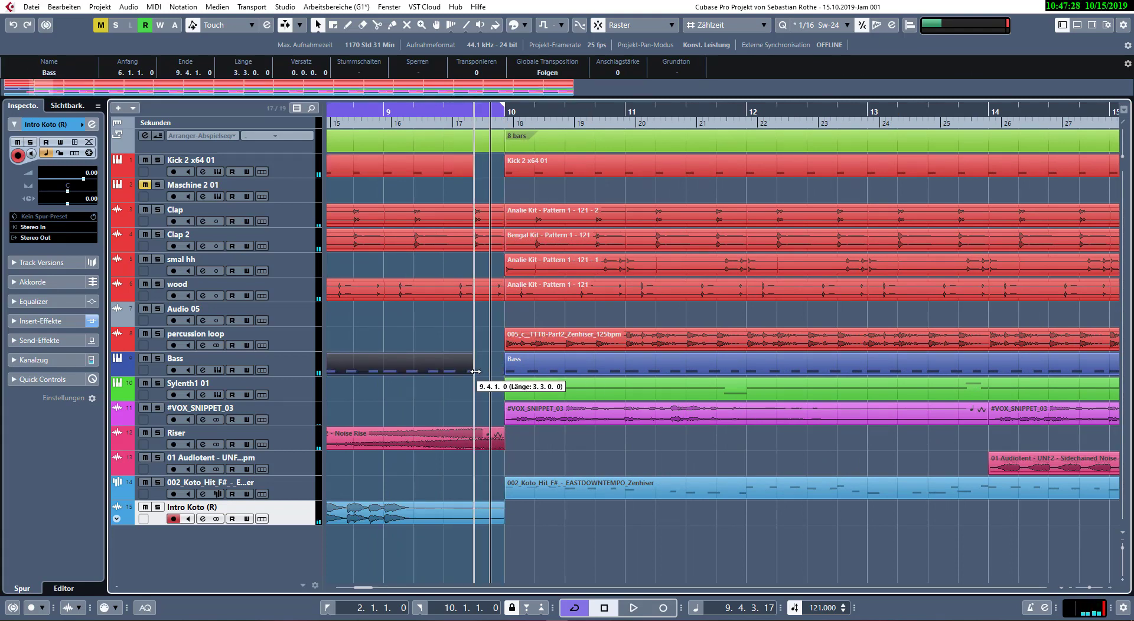
left_click(350, 114)
key("space")
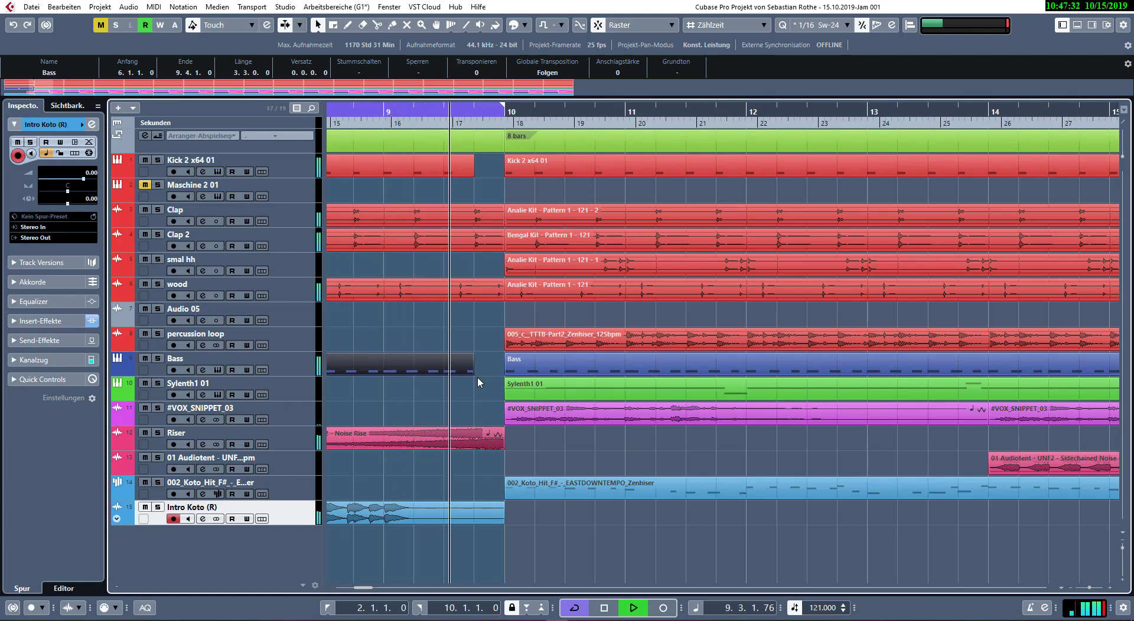
- Shorten the intro's Bass and Kick 2 parts to end at 9.3.1.0, and extend the cycle range to 12.4.1.0
left_click_drag(473, 372, 444, 371)
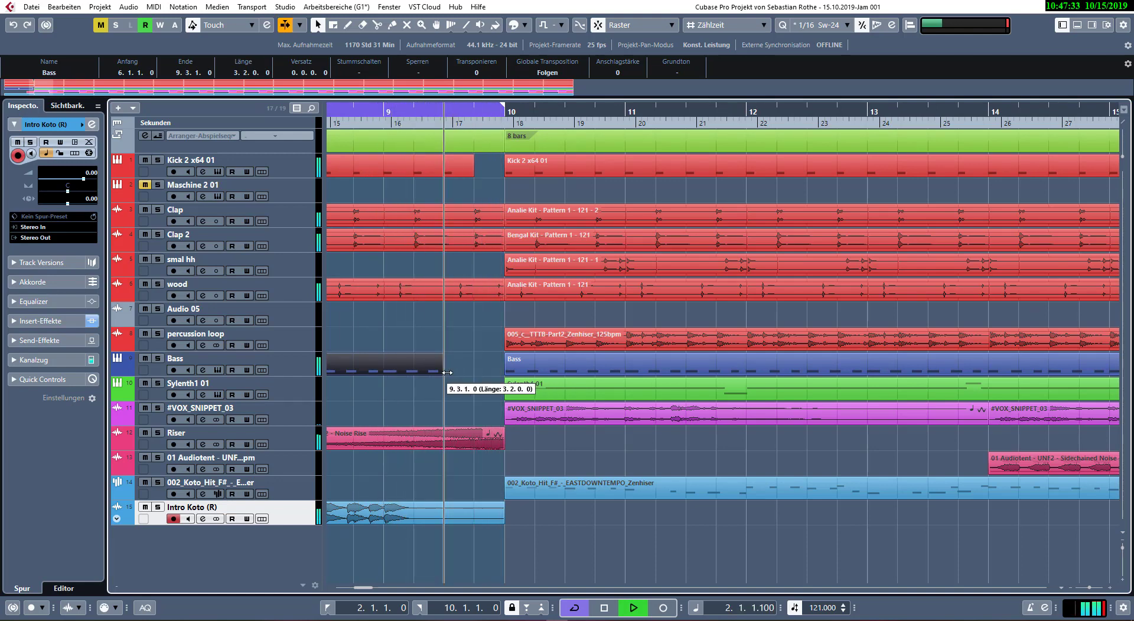
left_click(472, 175)
left_click_drag(450, 178, 444, 177)
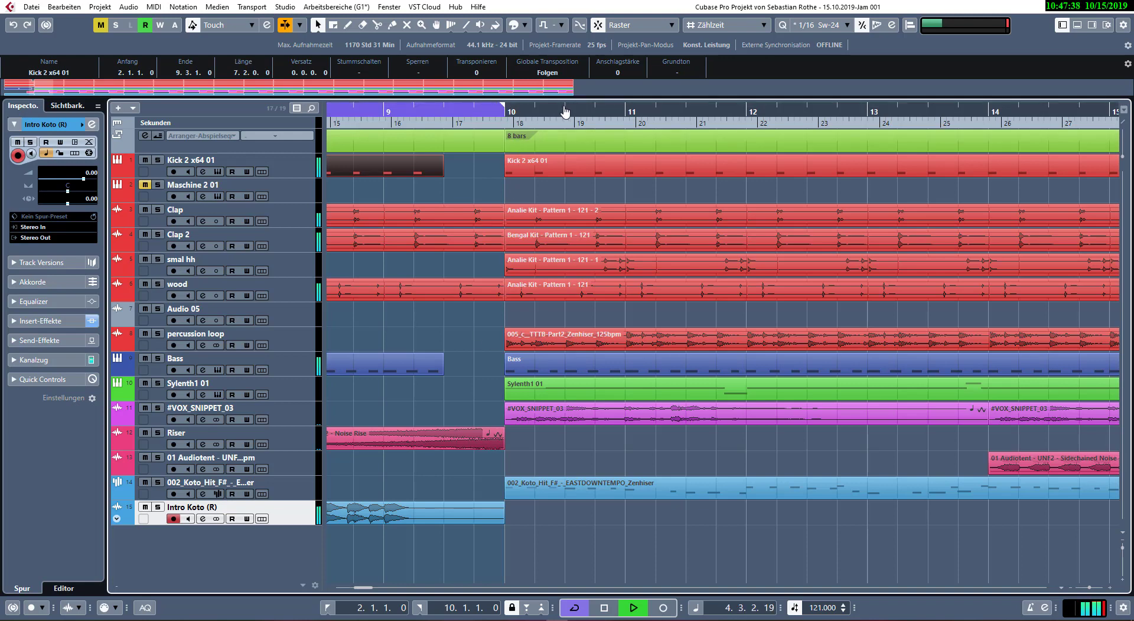
left_click_drag(673, 114, 836, 115)
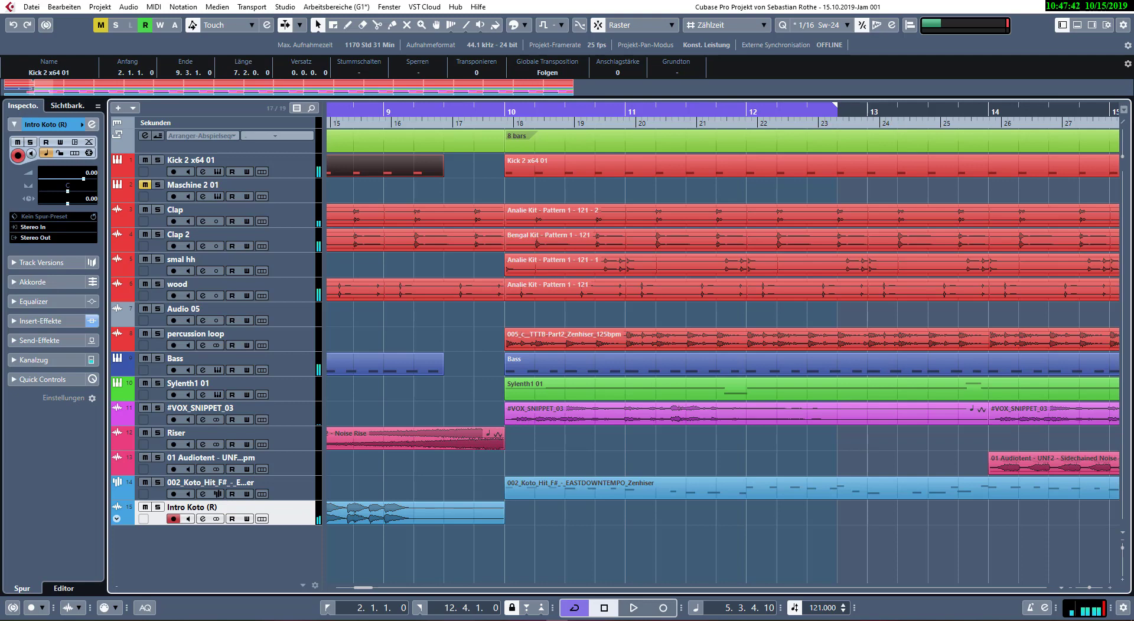
- Audition the samples of _music_splice_library in the MediaBay, from 001_UCFX_-_120bpm_Zenhiser through the 006 loop, back to 005_UCFX_-_120bpm_Zenhiser
key("F5")
left_click(643, 348)
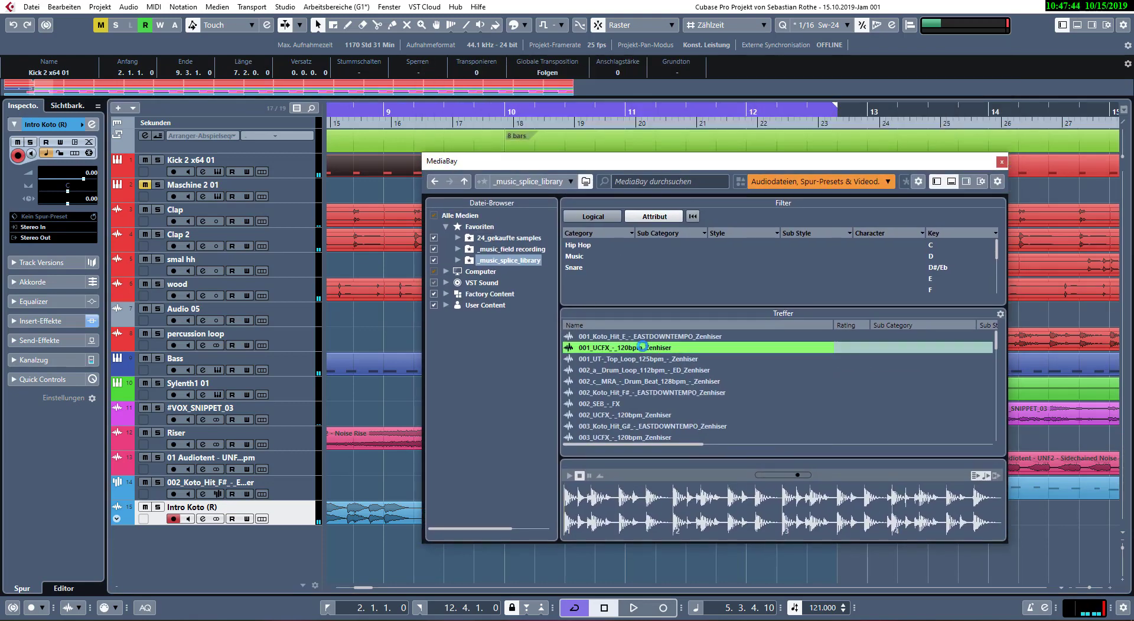
left_click(628, 362)
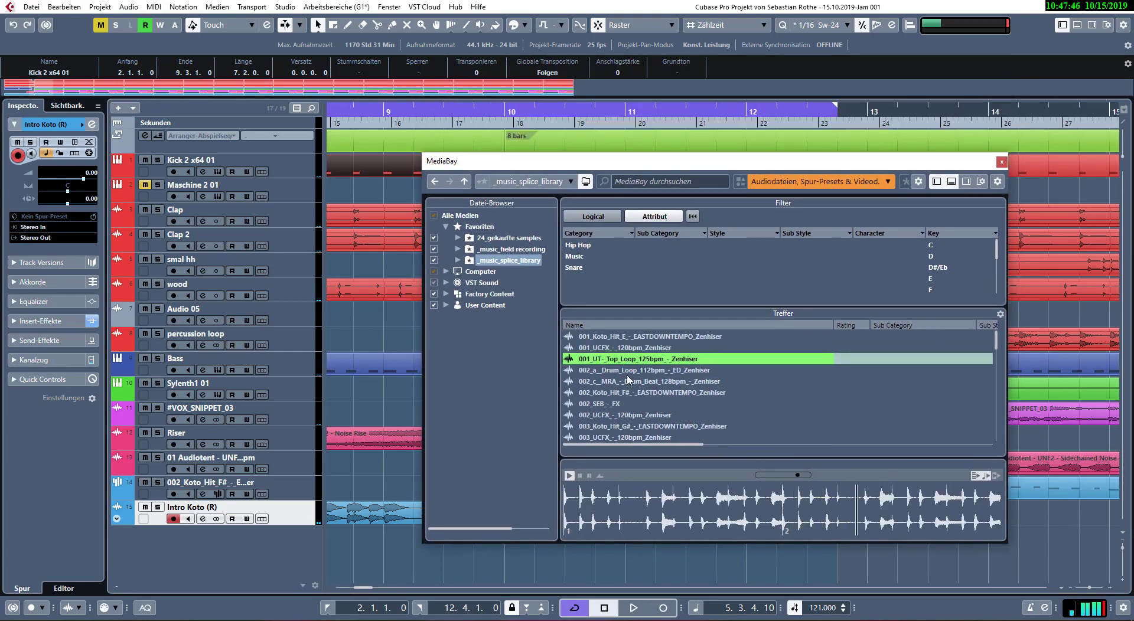
key("Down")
key("Down")
key("Down")
key("Down")
key("Down")
key("Down")
key("Down")
key("Down")
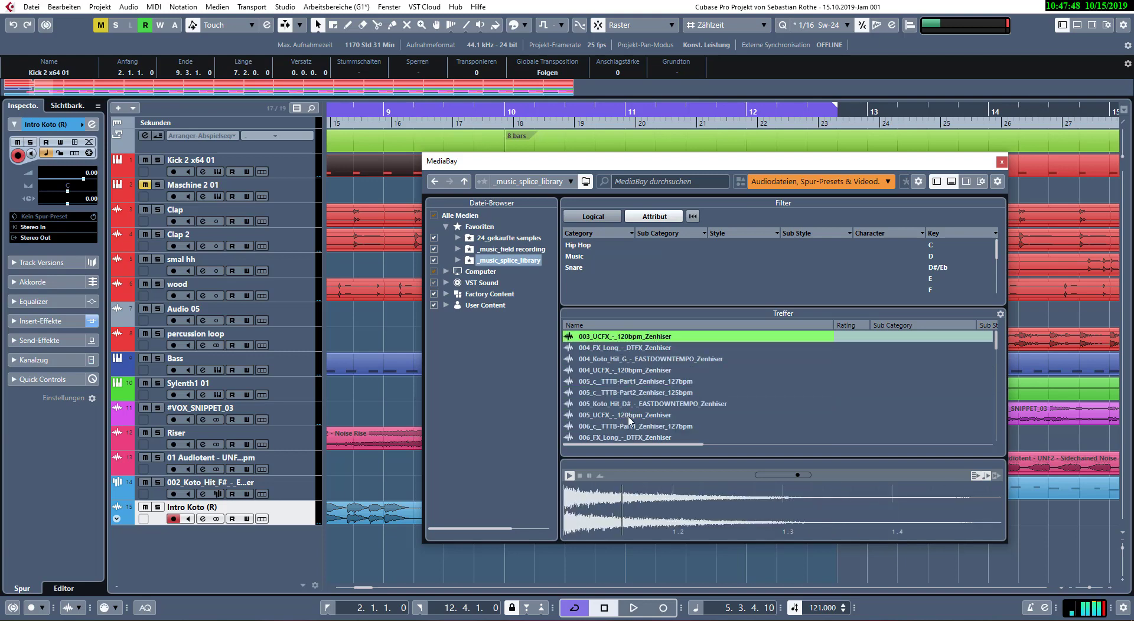
key("Down")
key("Down")
key("Down")
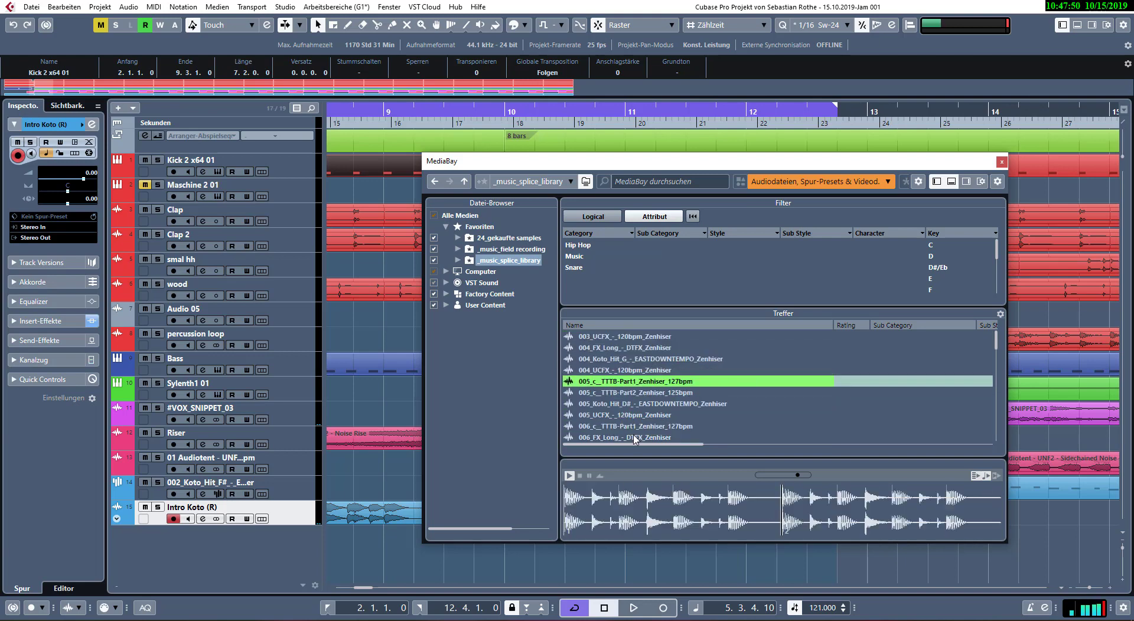
key("Up")
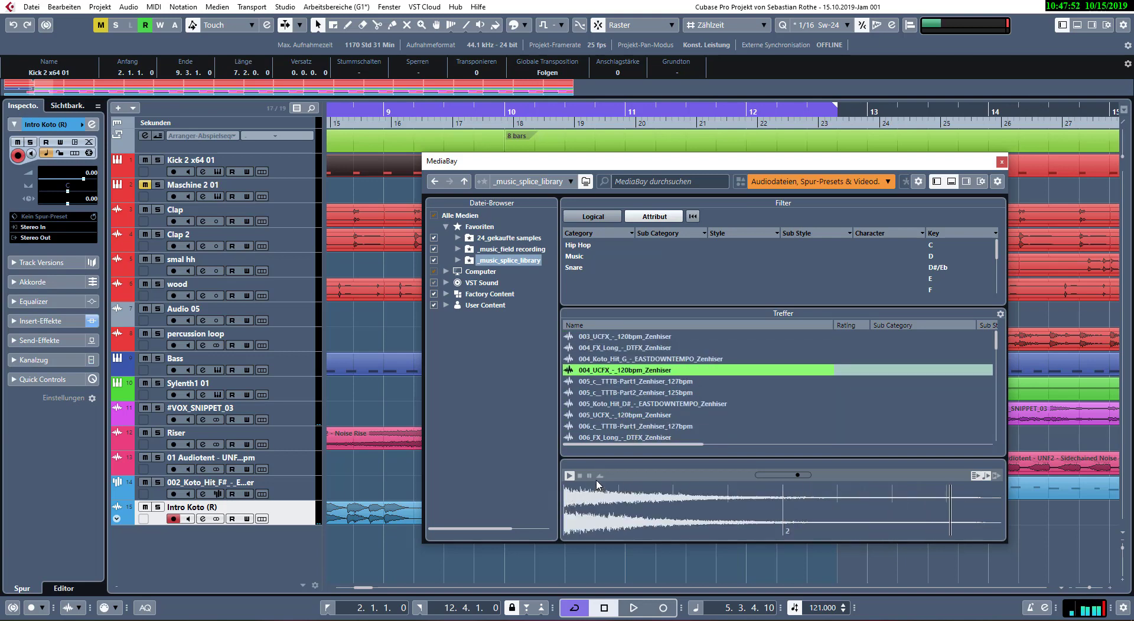
key("Down")
key("Down")
key("Down")
key("Down")
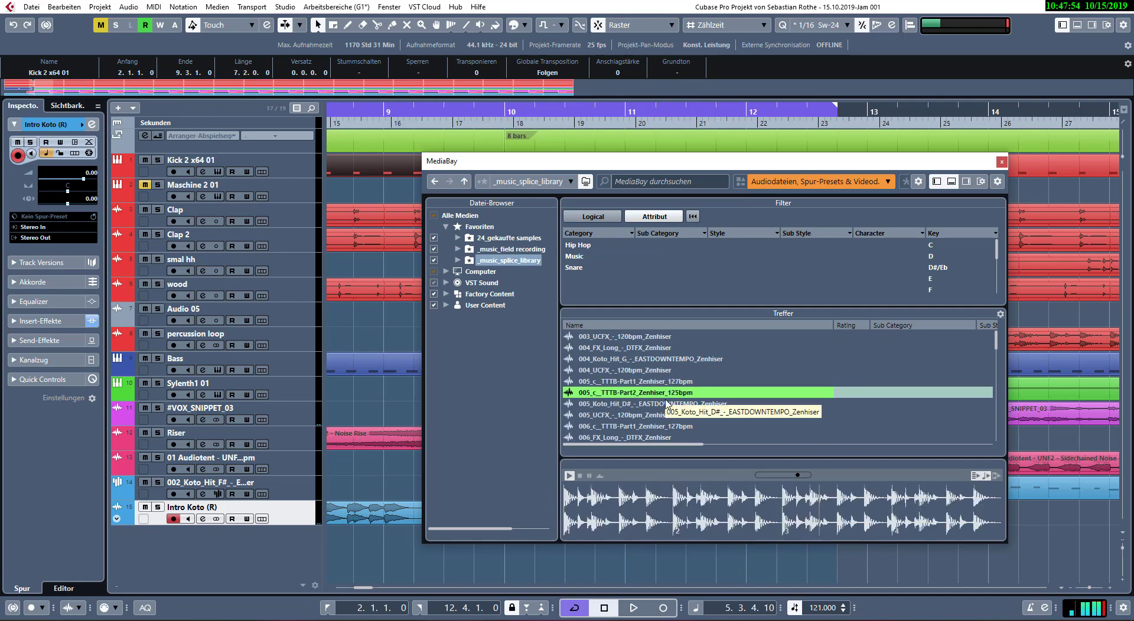
key("Down")
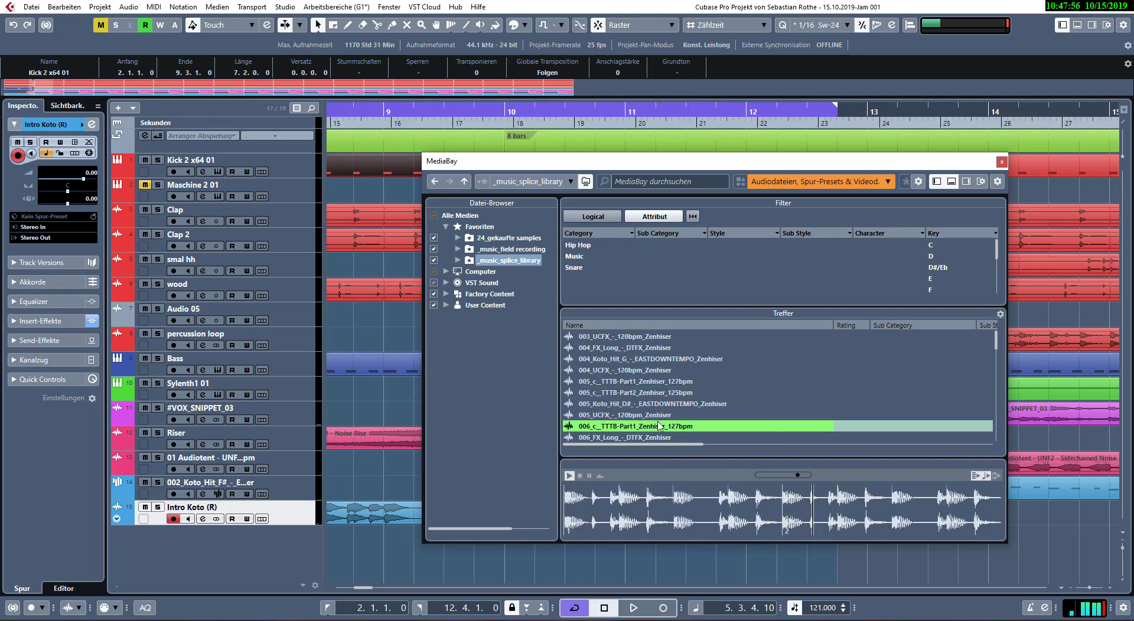
key("Up")
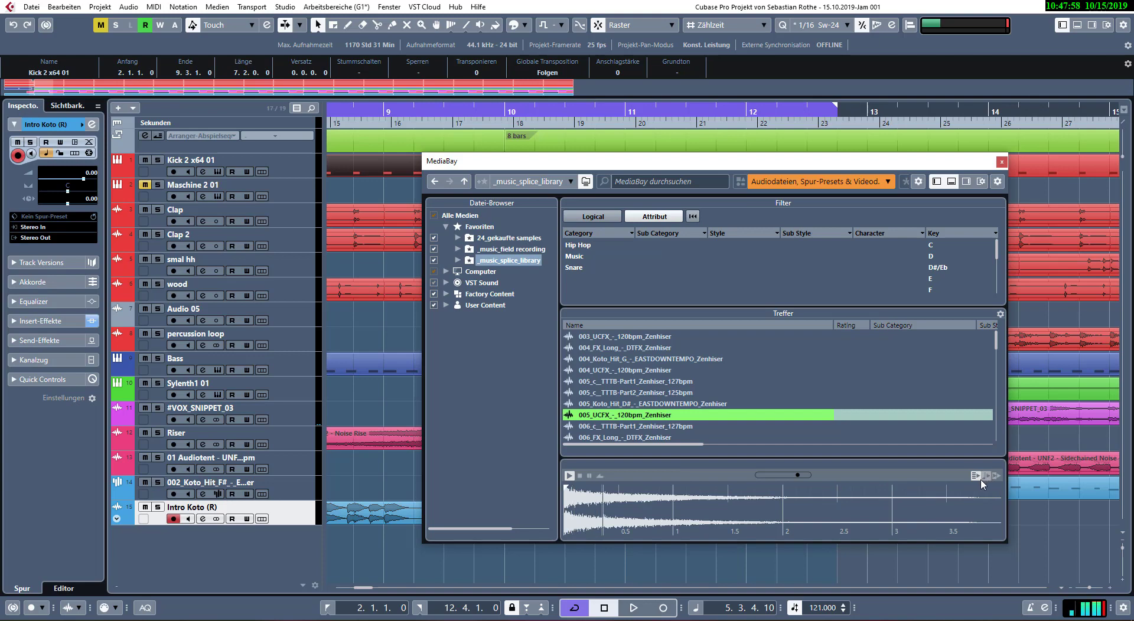
- Create a new audio track from 005_UCFX_-_120bpm_Zenhiser between wood and Audio 05, and close the MediaBay
left_click_drag(598, 167, 697, 148)
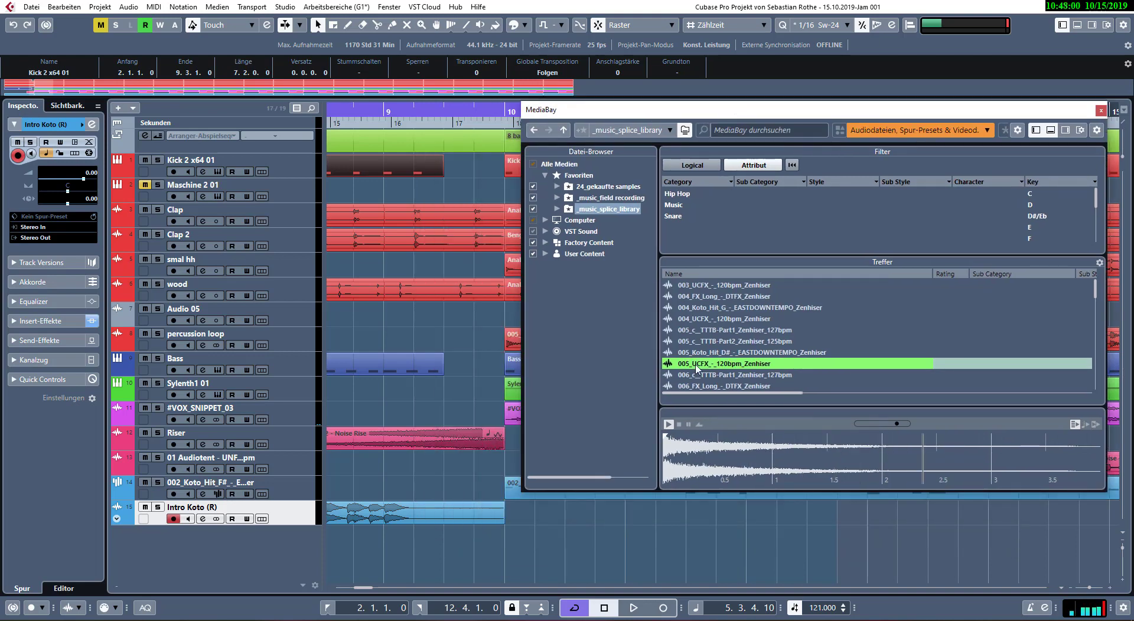
left_click_drag(253, 329, 190, 313)
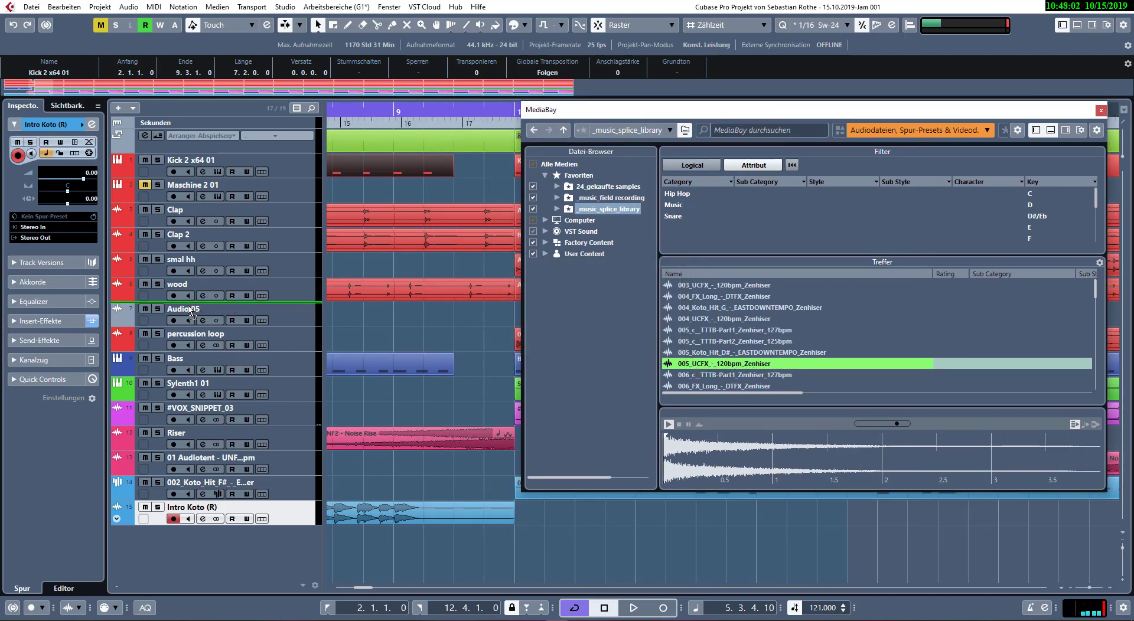
key("F5")
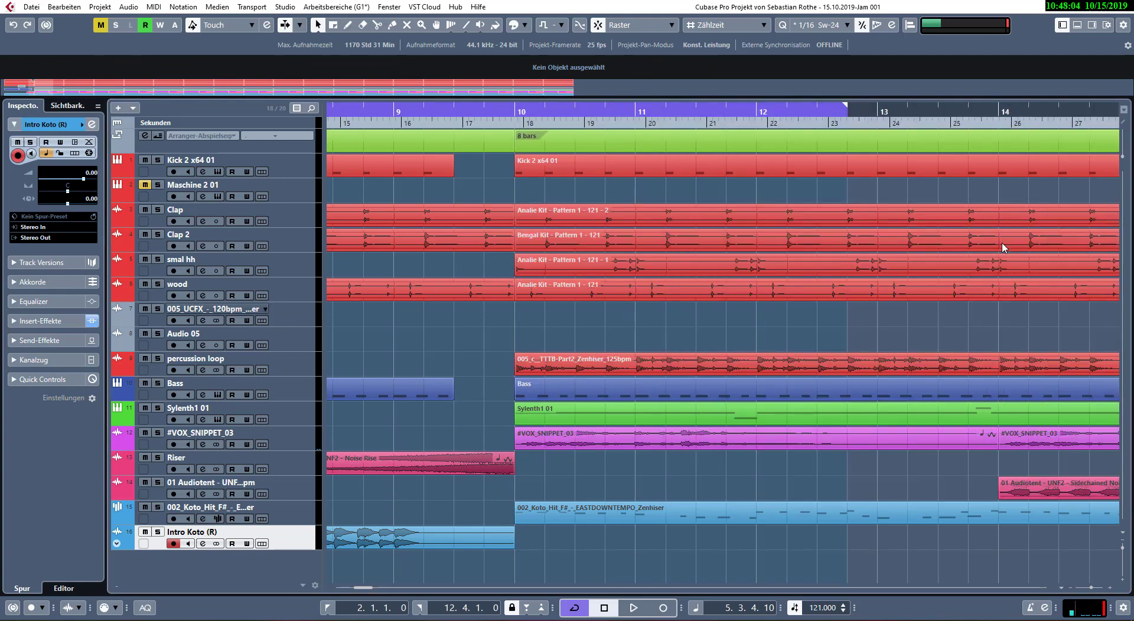
- Move the 005_UCFX_-_120bpm_Zenhiser clip on track 7 to the start of bar 10
left_click(786, 318)
scroll(786, 317, "down", 3)
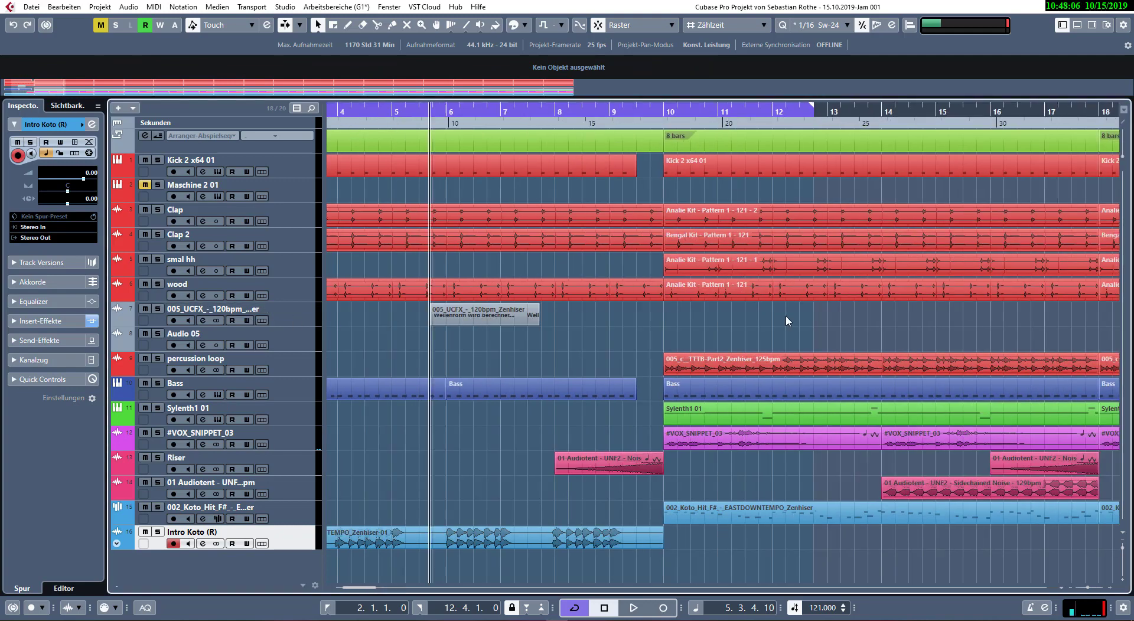
left_click_drag(539, 318, 674, 322)
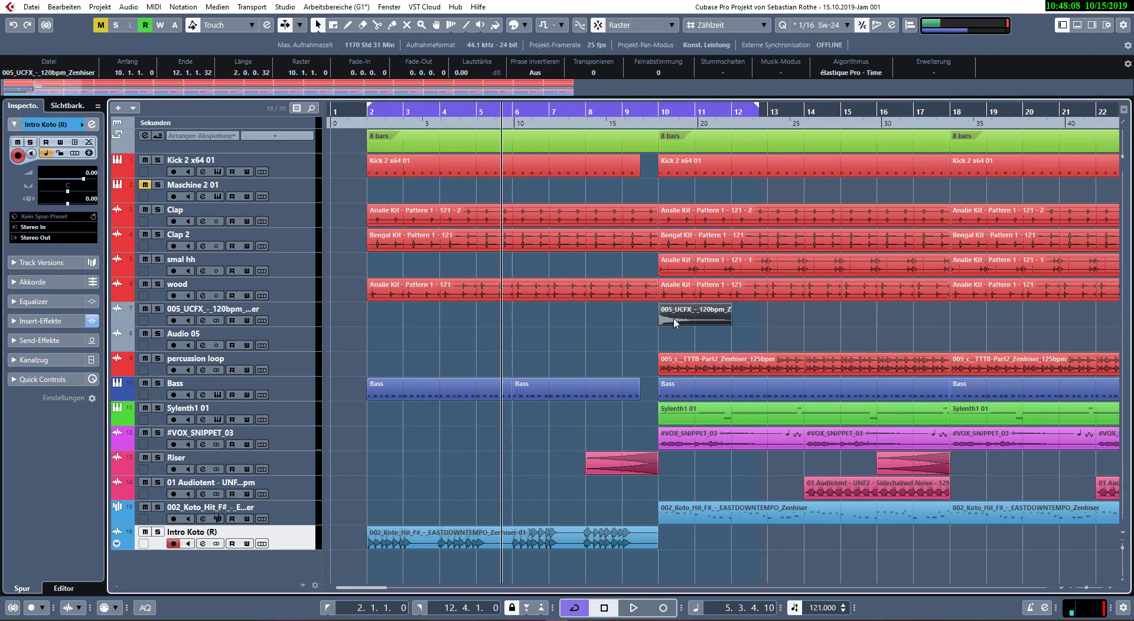
- During playback from about bar 8, enable the low-cut filter on the 005_UCFX channel and raise its cutoff frequency to remove the lows
double_click(602, 125)
left_click(293, 322)
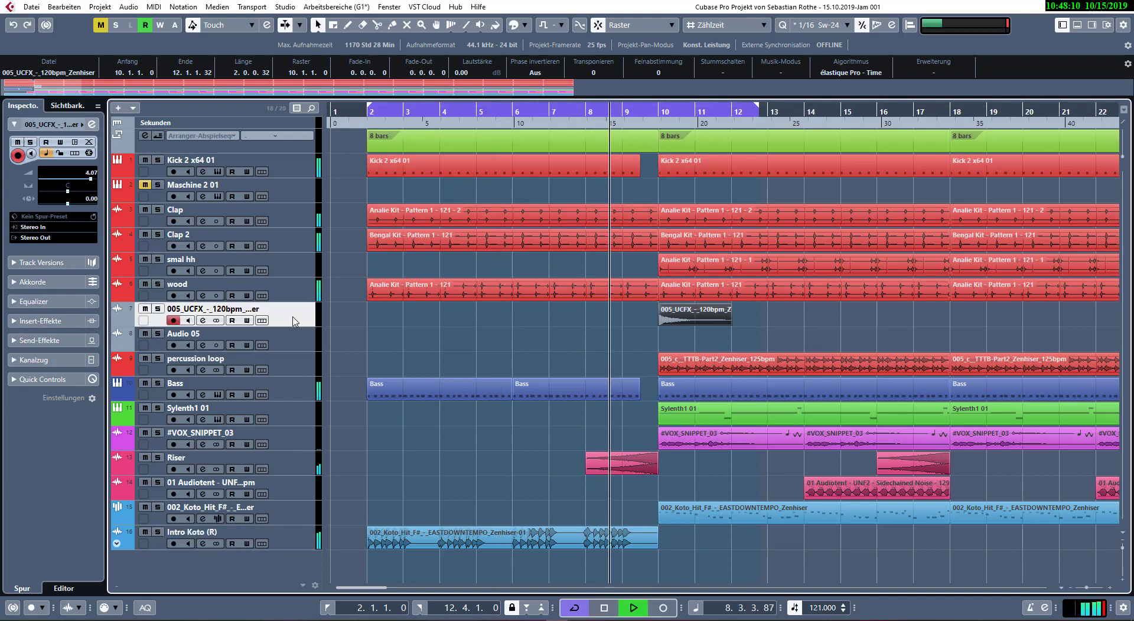
key("e")
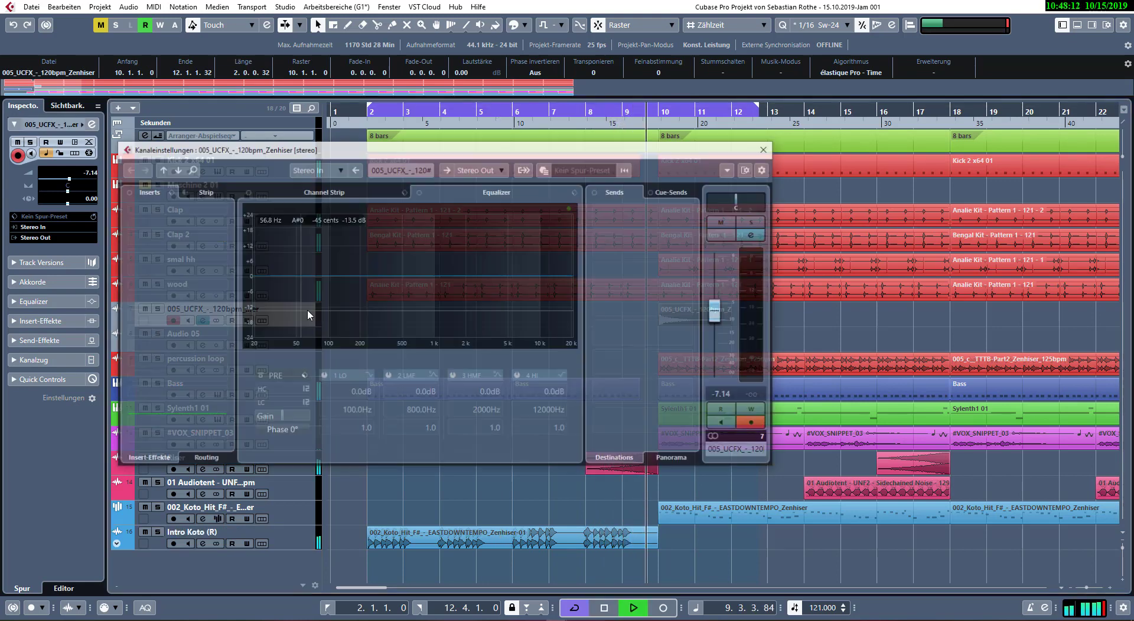
left_click(258, 404)
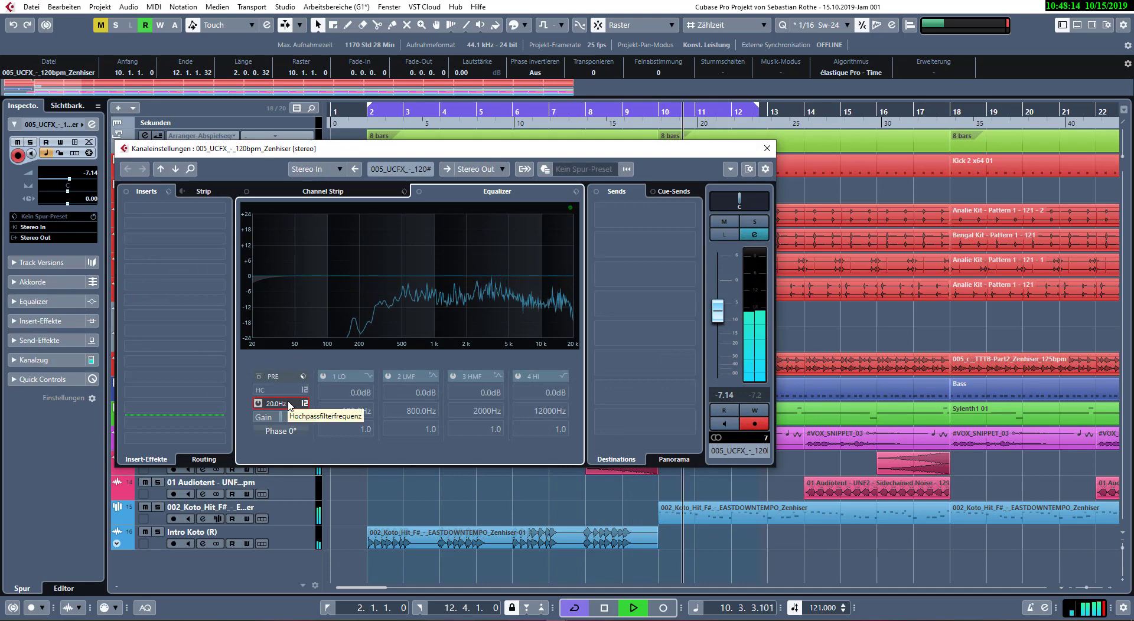
scroll(289, 405, "up", 15)
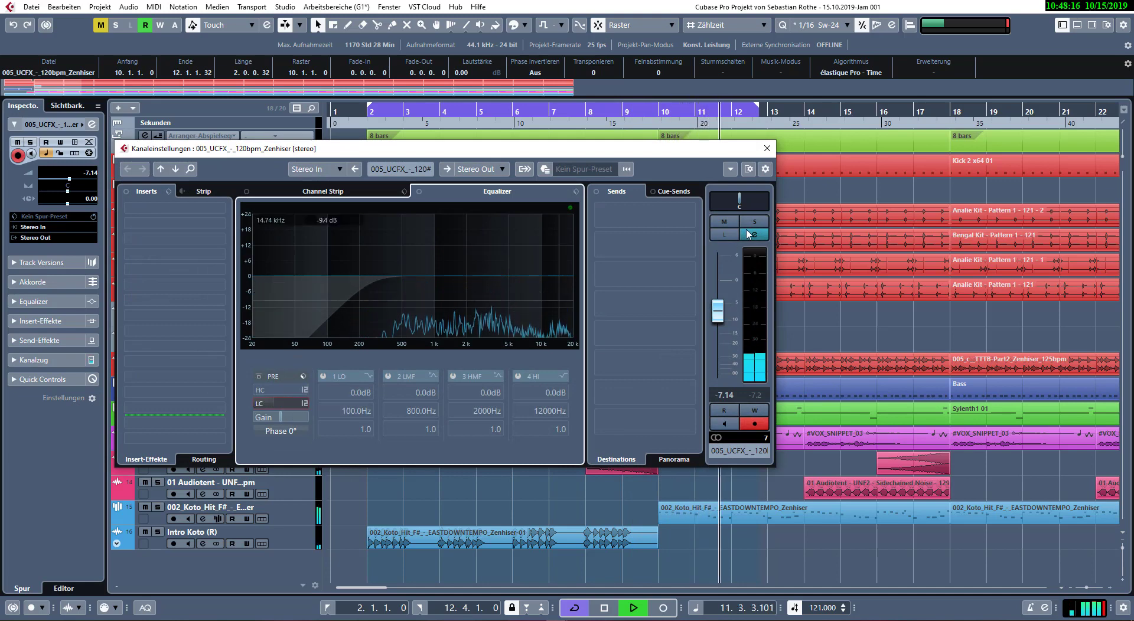
- Audition the 005_UCFX effect at bar 10 and set its channel volume to about -5.3 dB
key("e")
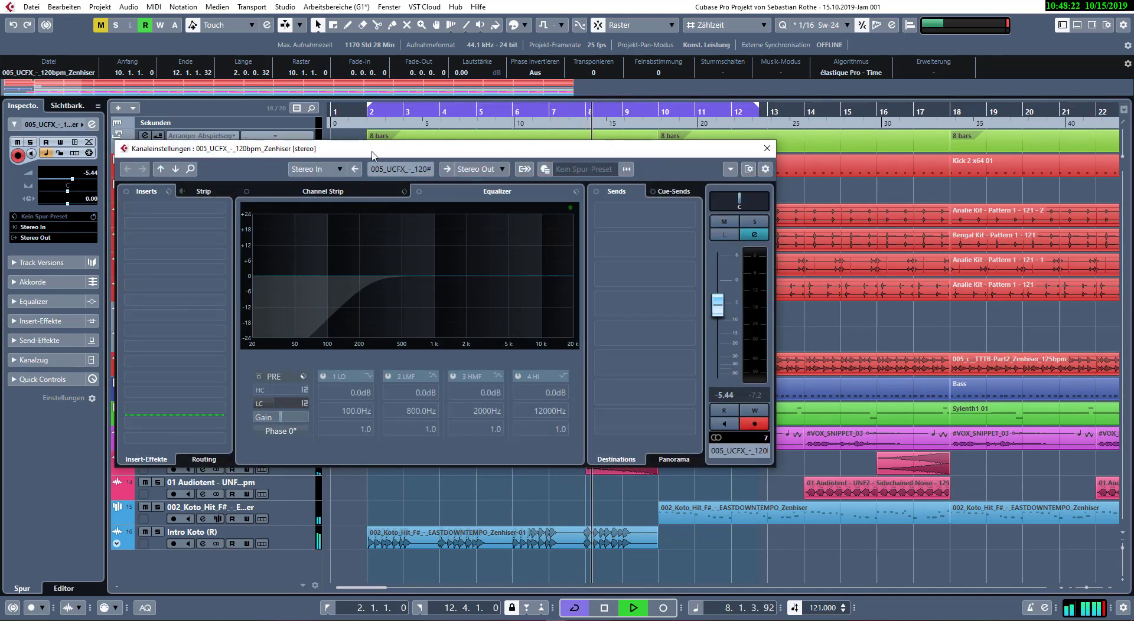
left_click_drag(376, 152, 539, 354)
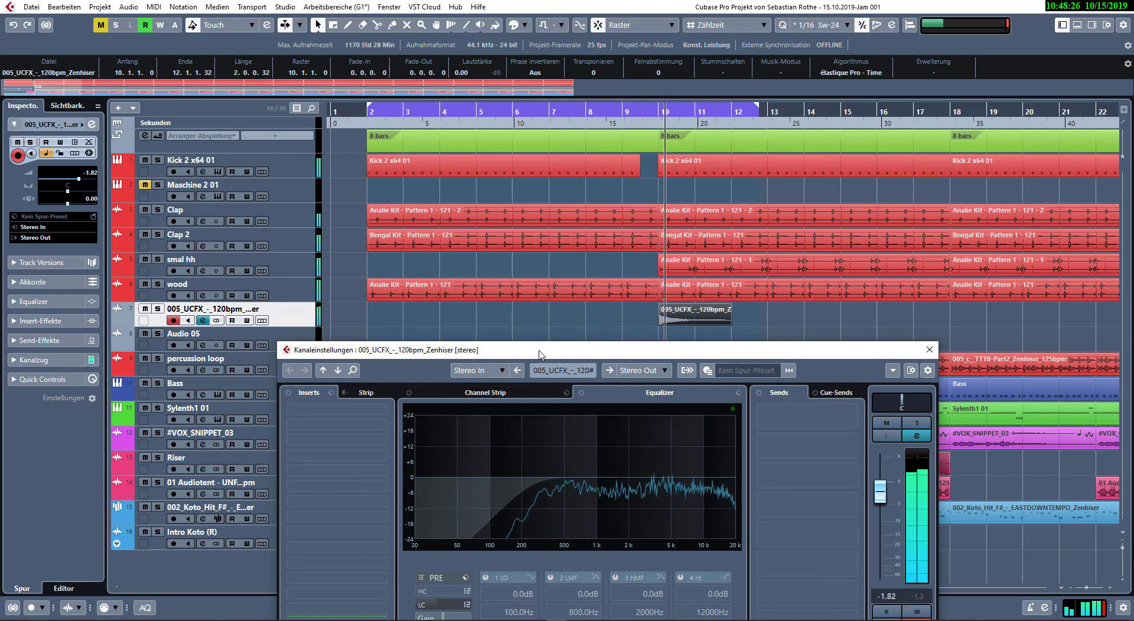
left_click(609, 109)
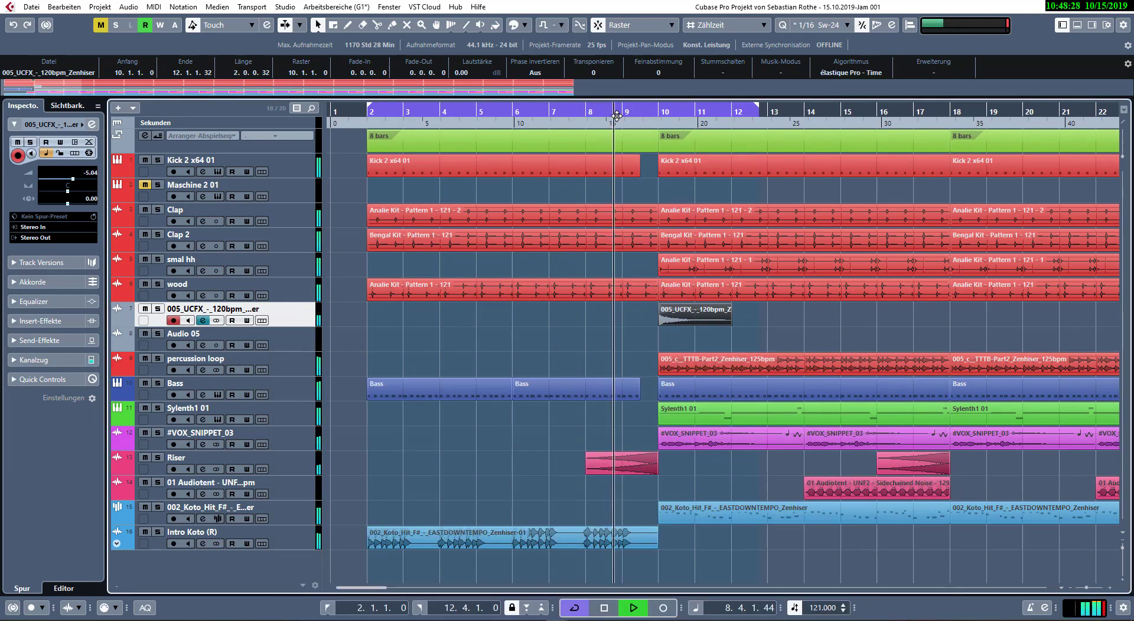
key("e")
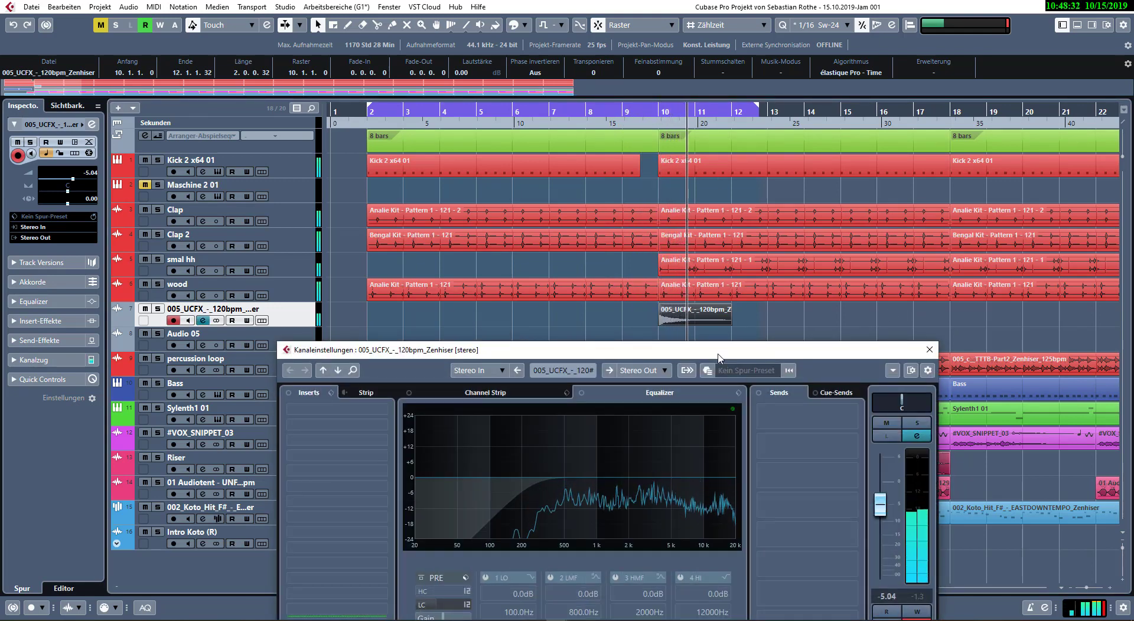
left_click_drag(717, 353, 321, 212)
left_click_drag(483, 366, 483, 367)
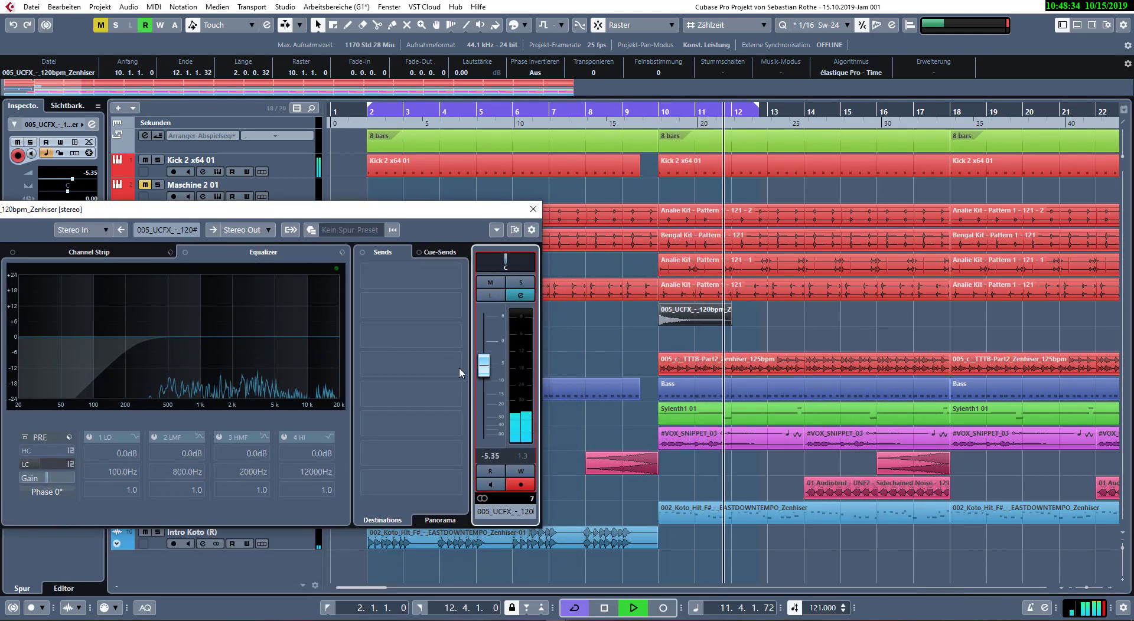
left_click(522, 295)
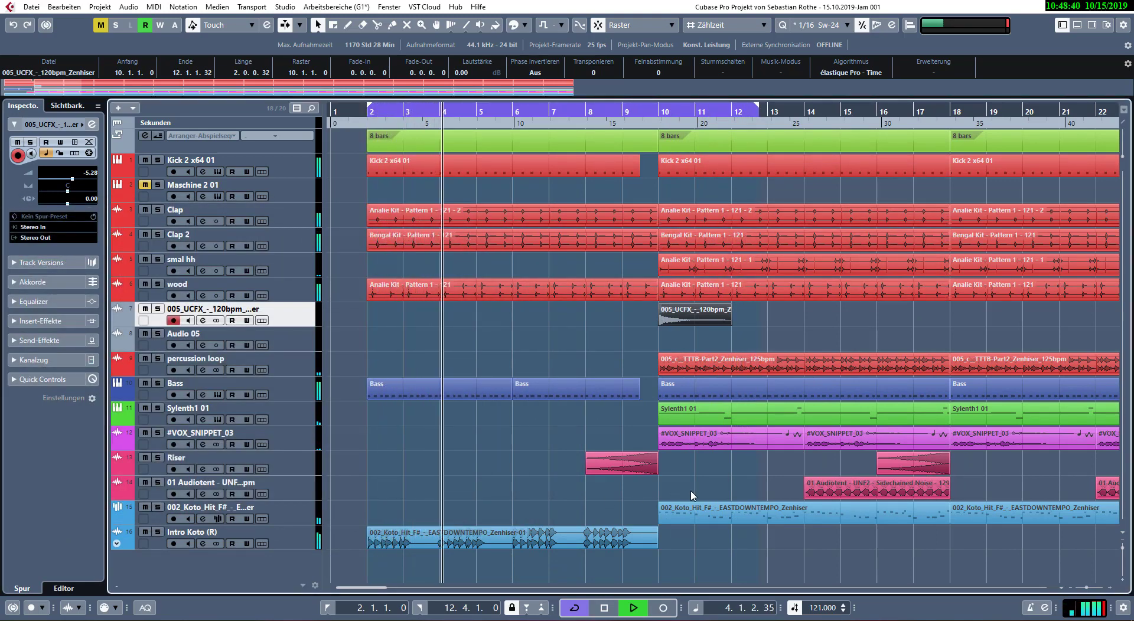
- Delete the Sylenth1 01 clip spanning bars 10 to 18
left_click(732, 509)
left_click(760, 550)
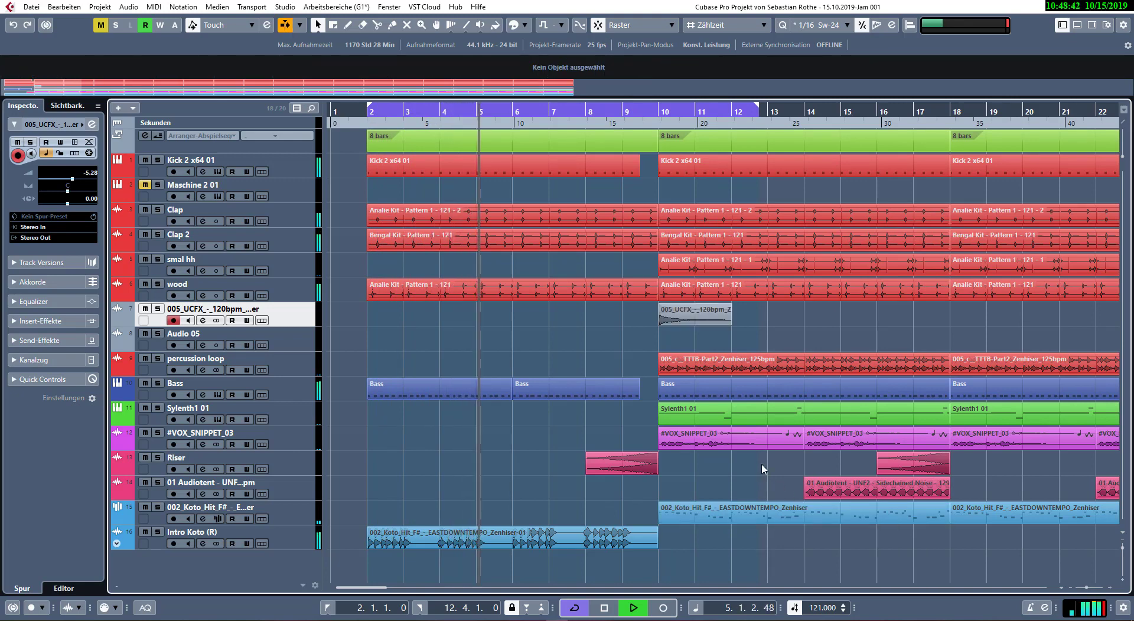
left_click(698, 419)
key("Delete")
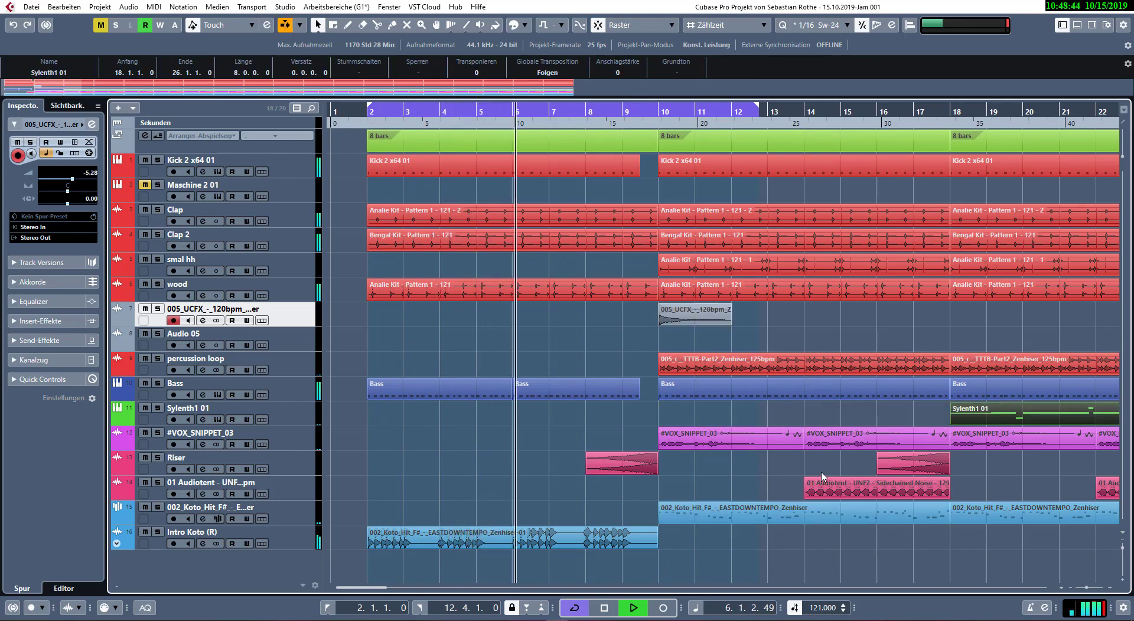
- Colour the 005_UCFX track red like the drum tracks
scroll(821, 474, "right", 8)
scroll(589, 473, "left", 5)
left_click(501, 318)
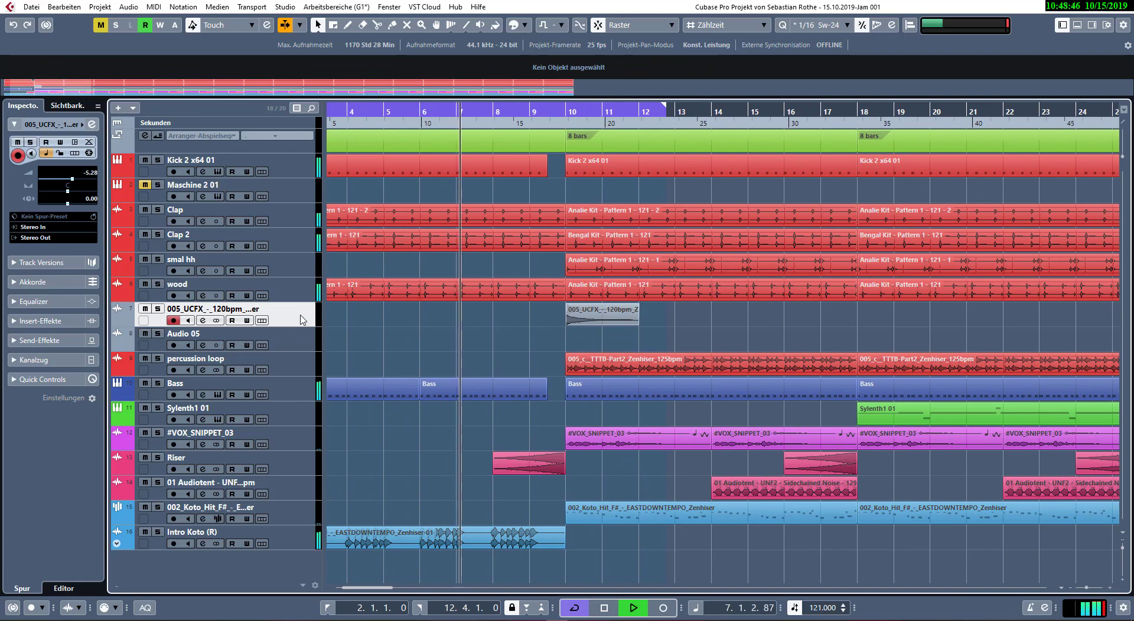
left_click(524, 25)
left_click(538, 60)
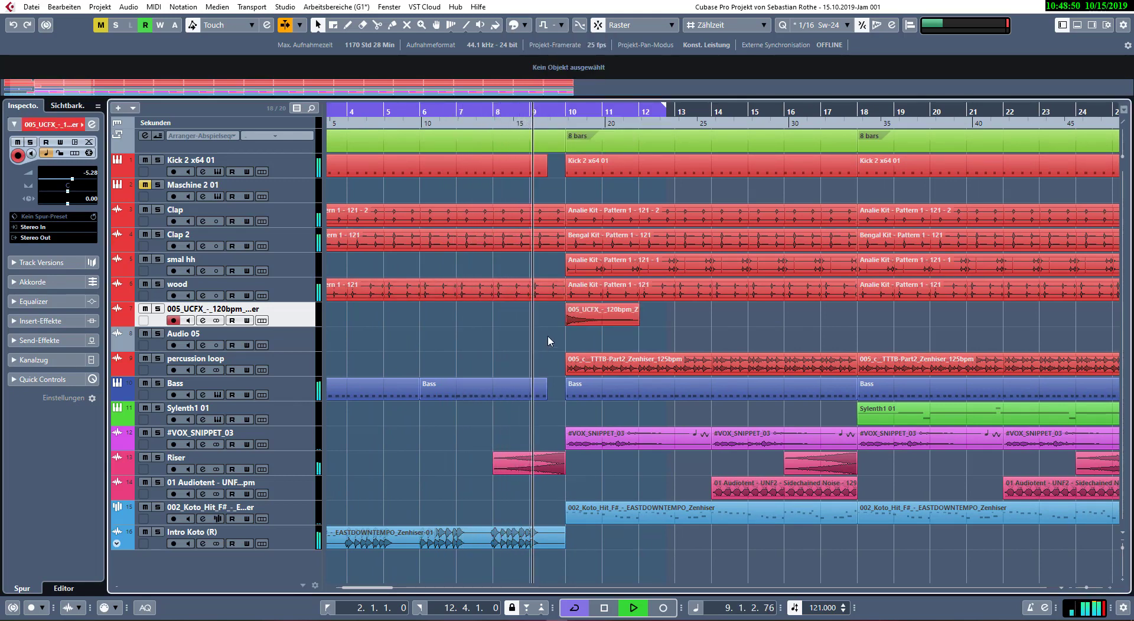
- Turn off cycle playback and delete the percussion loop clips between bars 10 and 26
key("KP_Divide")
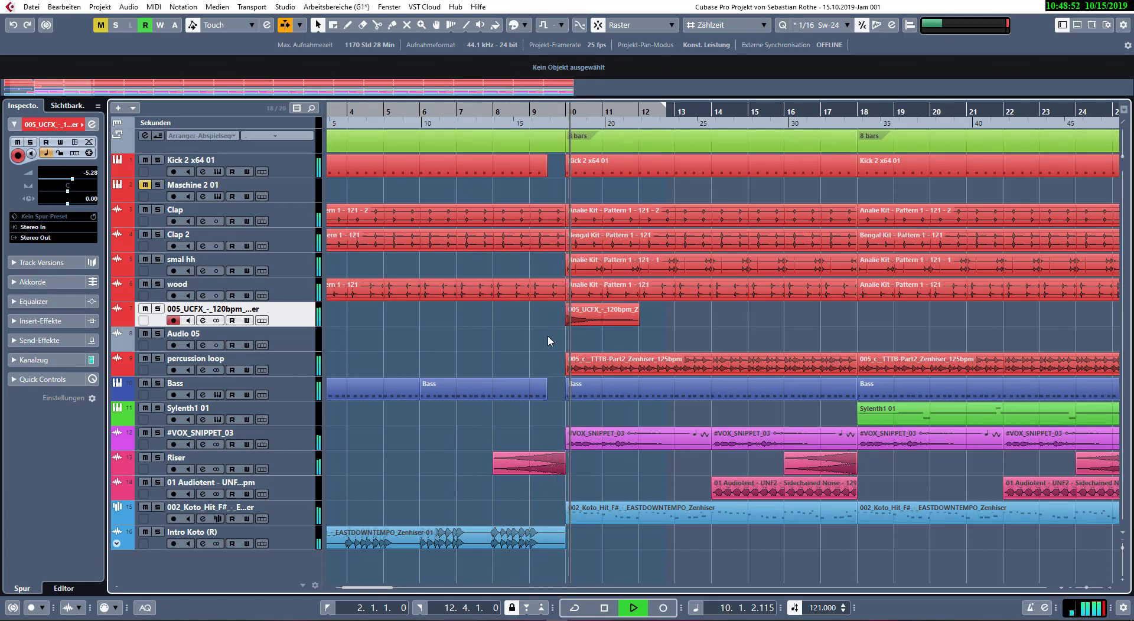
left_click(719, 370)
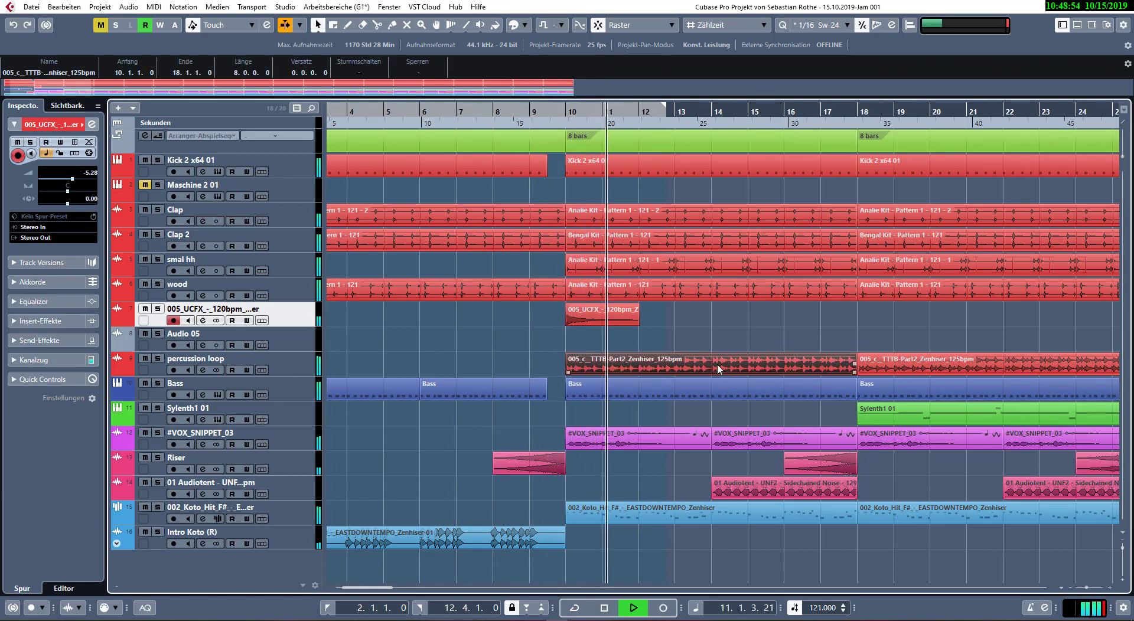
left_click(159, 359)
left_click(158, 359)
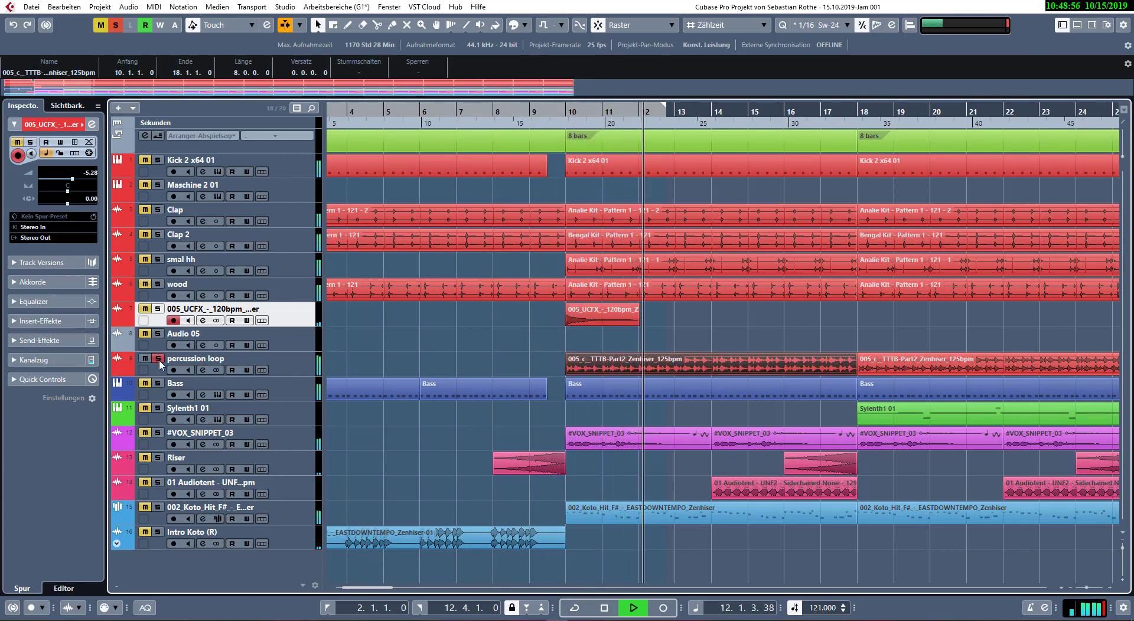
key("Delete")
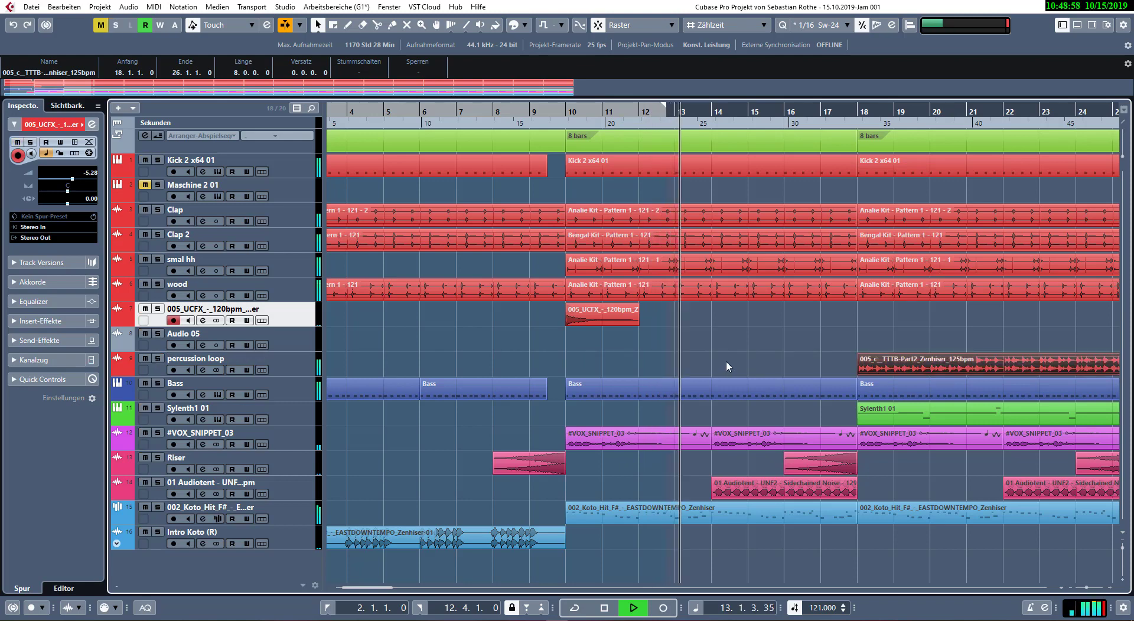
left_click(889, 364)
key("Delete")
key("g")
key("g")
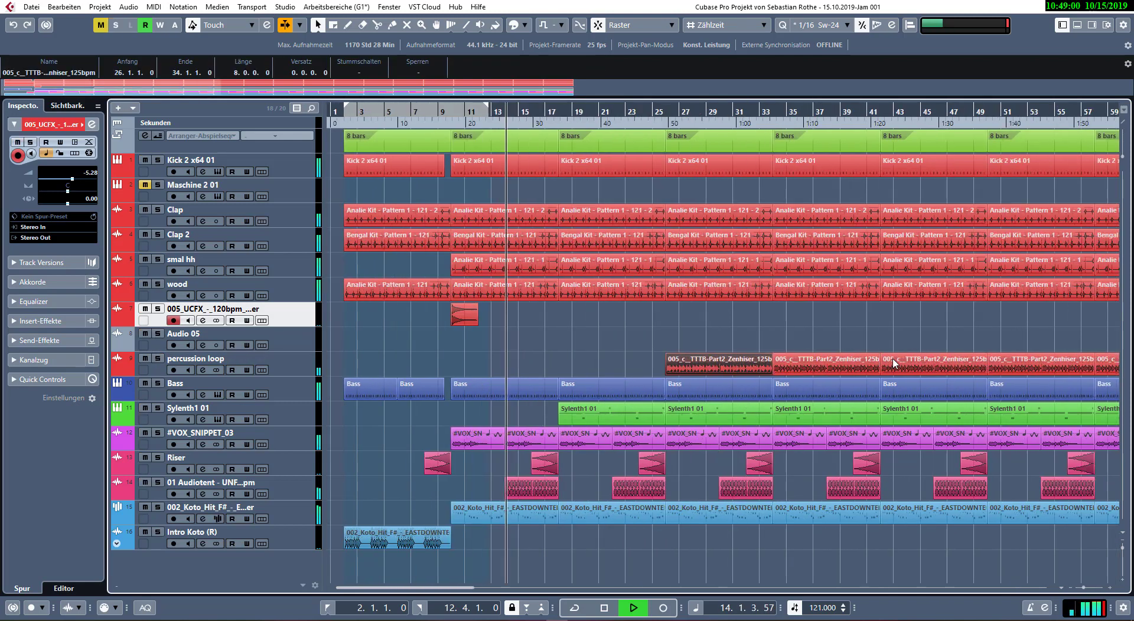
- Set the locators to the percussion loop clip at bars 26 to 34 and play it with its track soloed
left_click(281, 365)
right_click(299, 373)
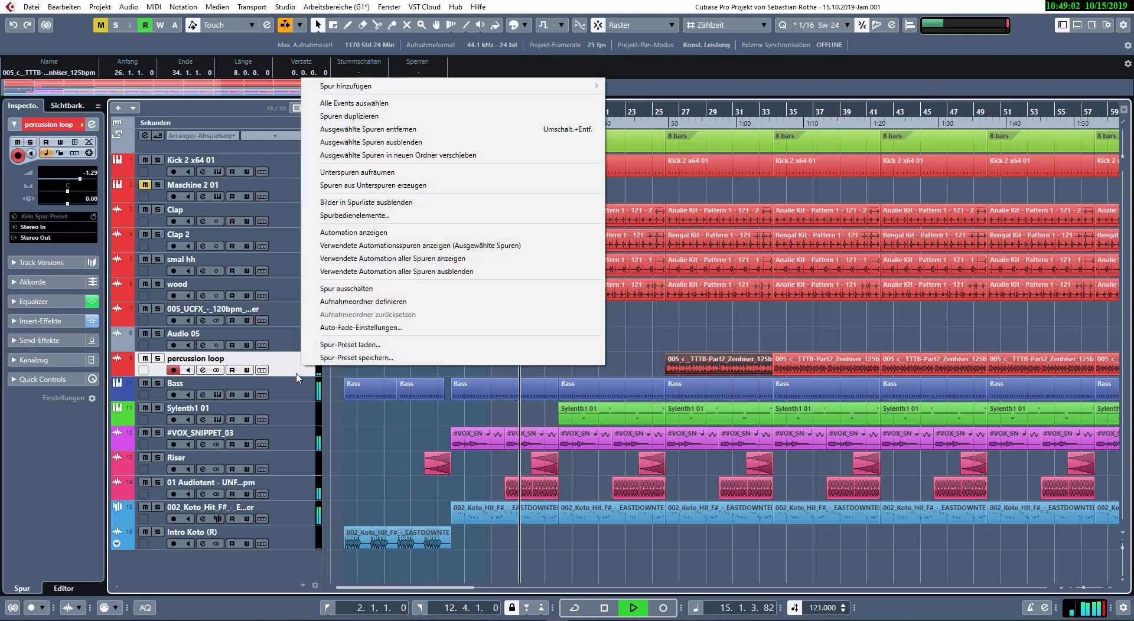
left_click(286, 364)
key("space")
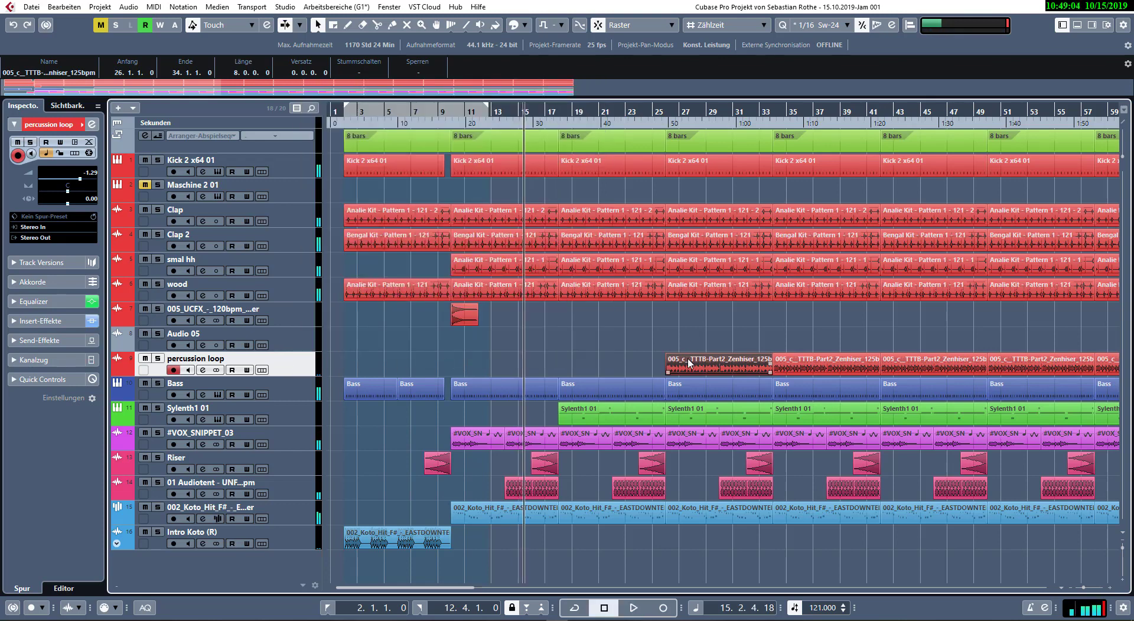
key("p")
key("space")
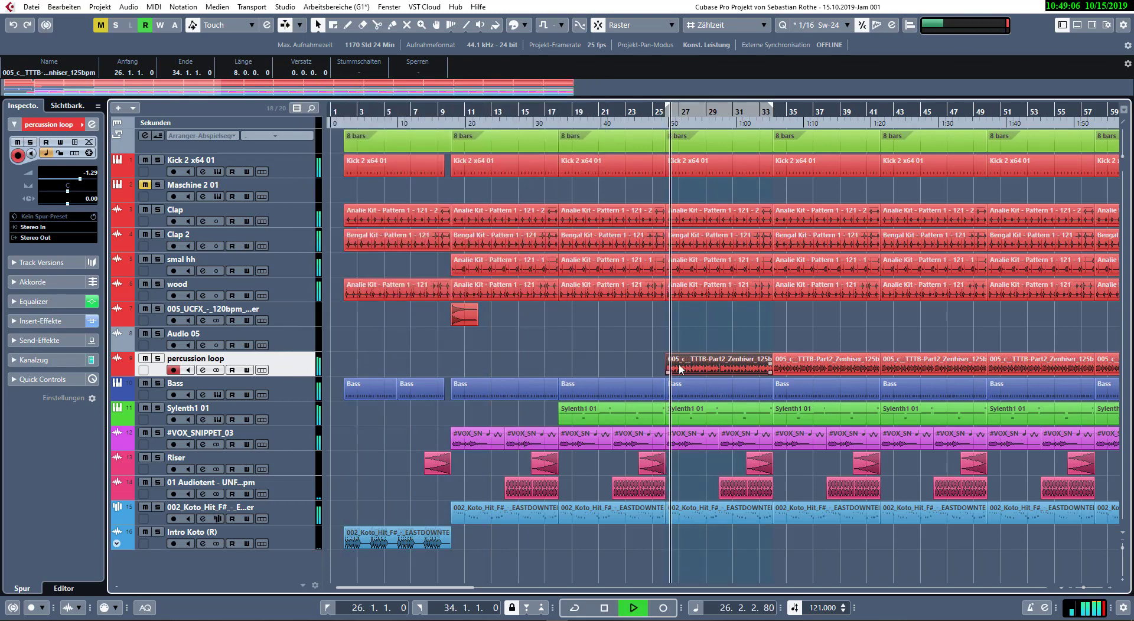
key("s")
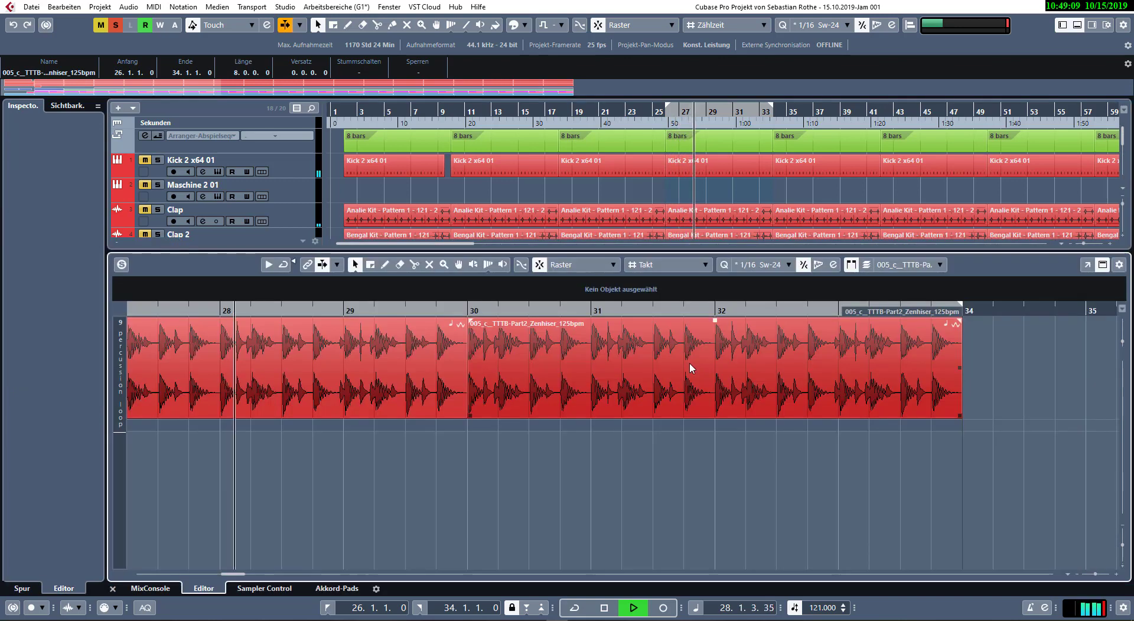
- Stop playback, examine the percussion loop clip from bar 26 in the audio editor, and close the editor
double_click(689, 362)
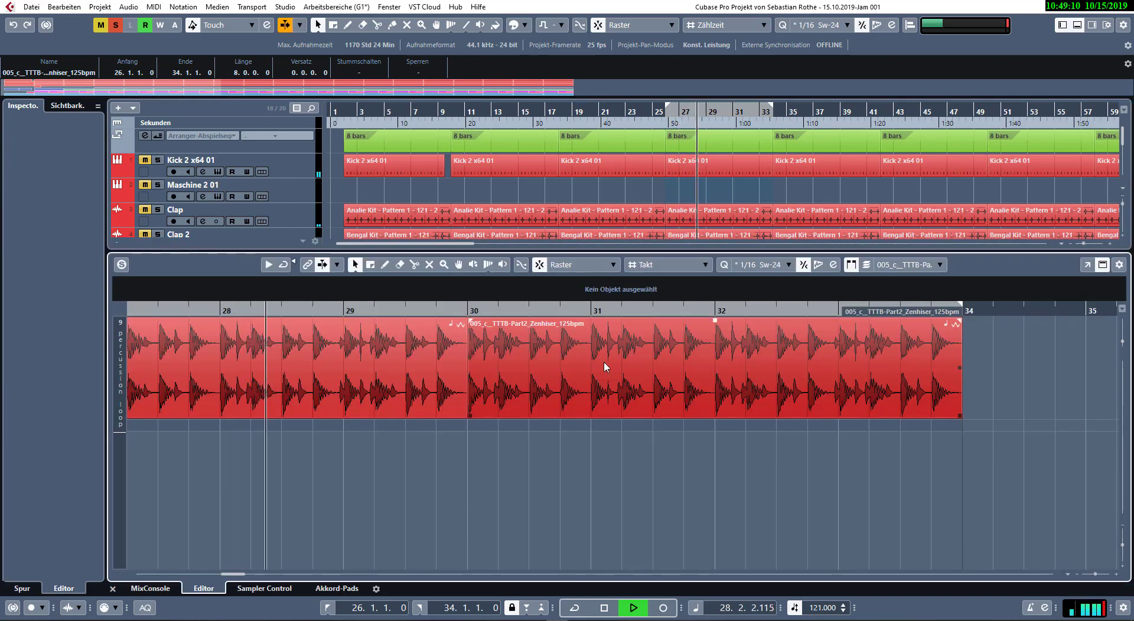
key("space")
left_click(366, 384)
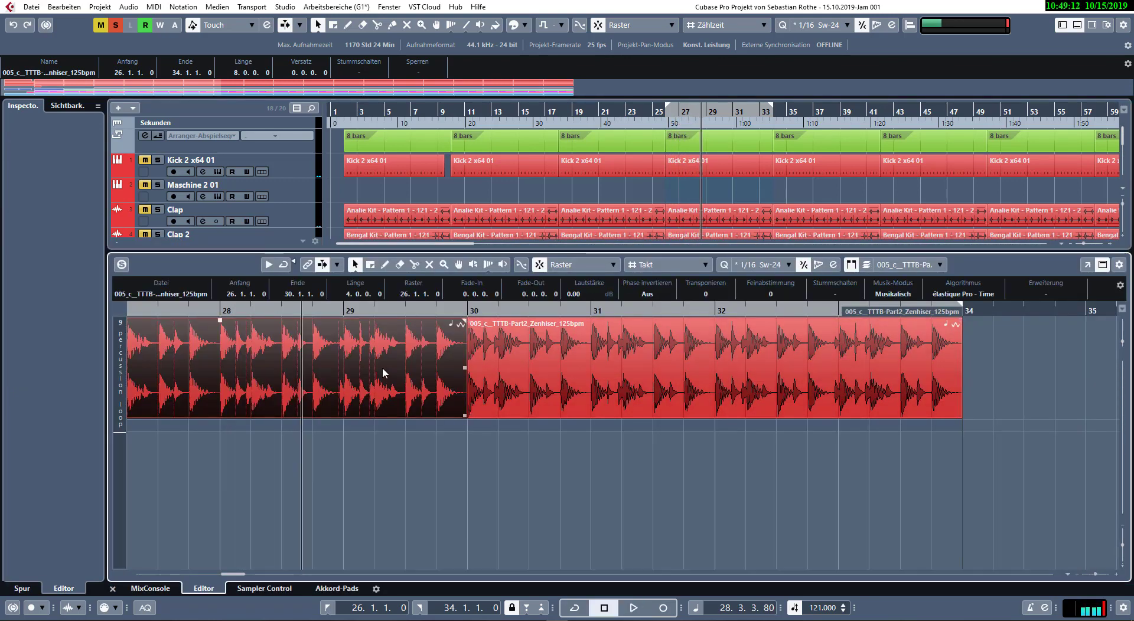
double_click(381, 367)
left_click(849, 169)
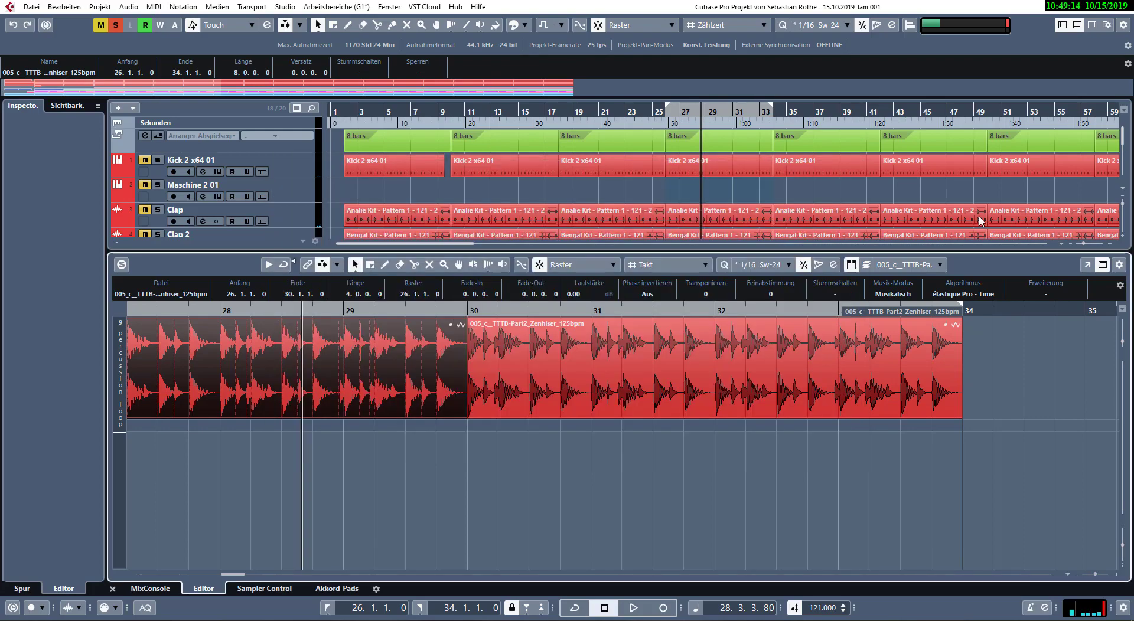
left_click(1077, 25)
scroll(657, 345, "up", 5)
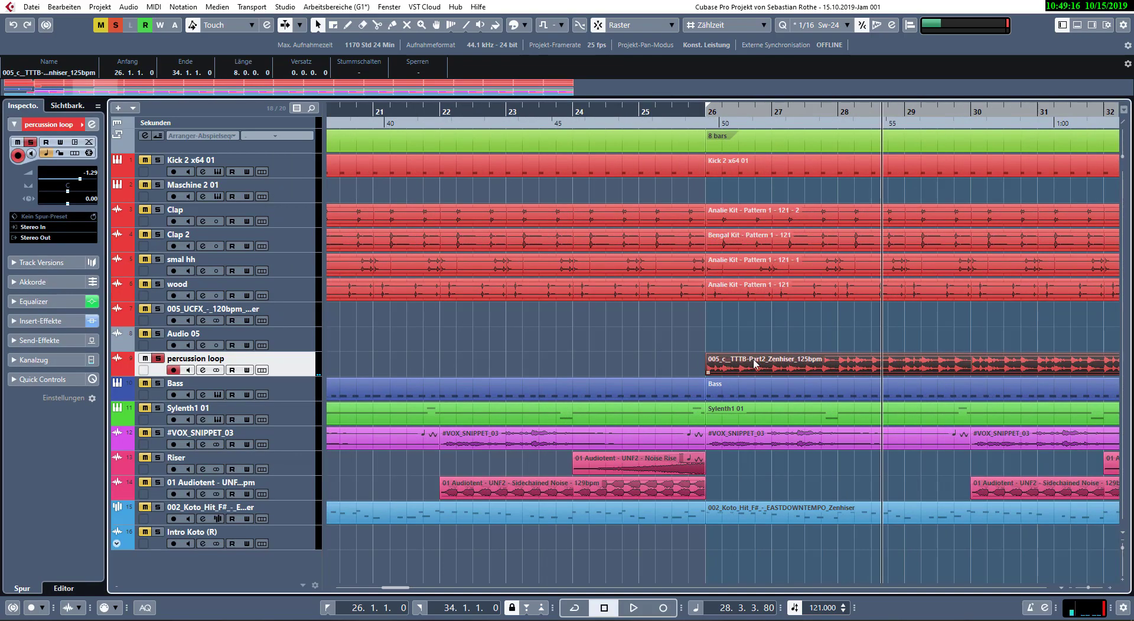
- Nudge the percussion loop clip to 26.2.1.0 and enlarge its track height to show the waveform in detail
key("ctrl+Right")
key("ctrl+Down")
key("ctrl+Down")
key("ctrl+Down")
key("ctrl+Down")
key("ctrl+Down")
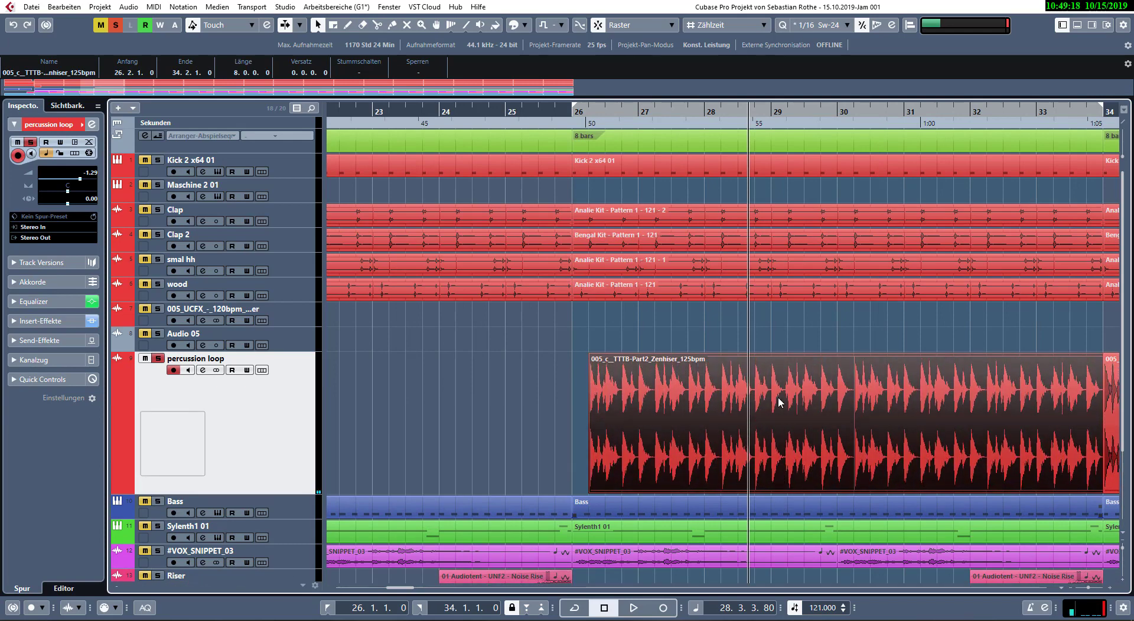
left_click_drag(759, 394, 581, 177)
scroll(680, 228, "down", 2)
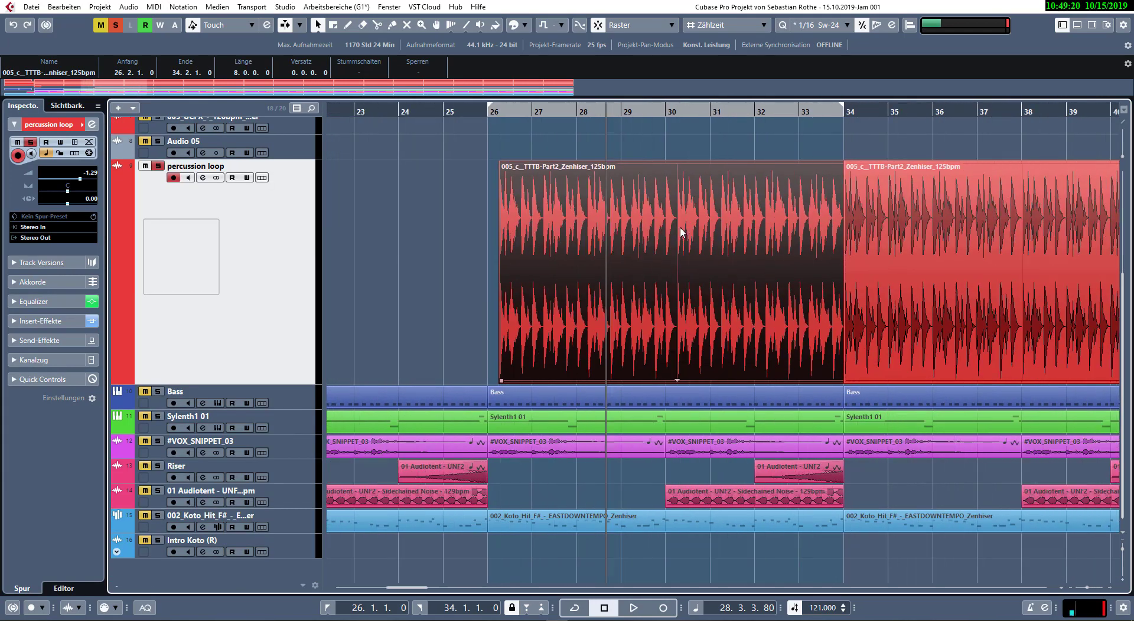
- Reduce the height of all the other tracks to thin rows around the enlarged percussion loop track
key("shift+g")
key("shift+g")
key("shift+g")
key("shift+g")
key("shift+g")
key("shift+g")
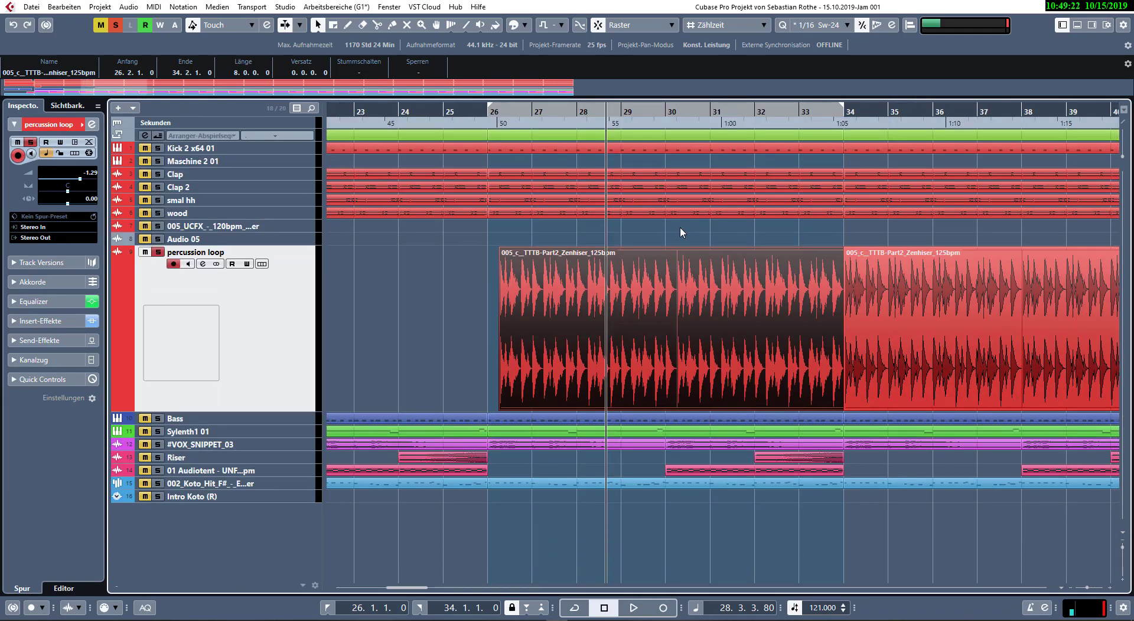
- Move the percussion loop clip back to the start of bar 26 and play it from there
scroll(680, 231, "up", 3)
left_click_drag(680, 230, 976, 319)
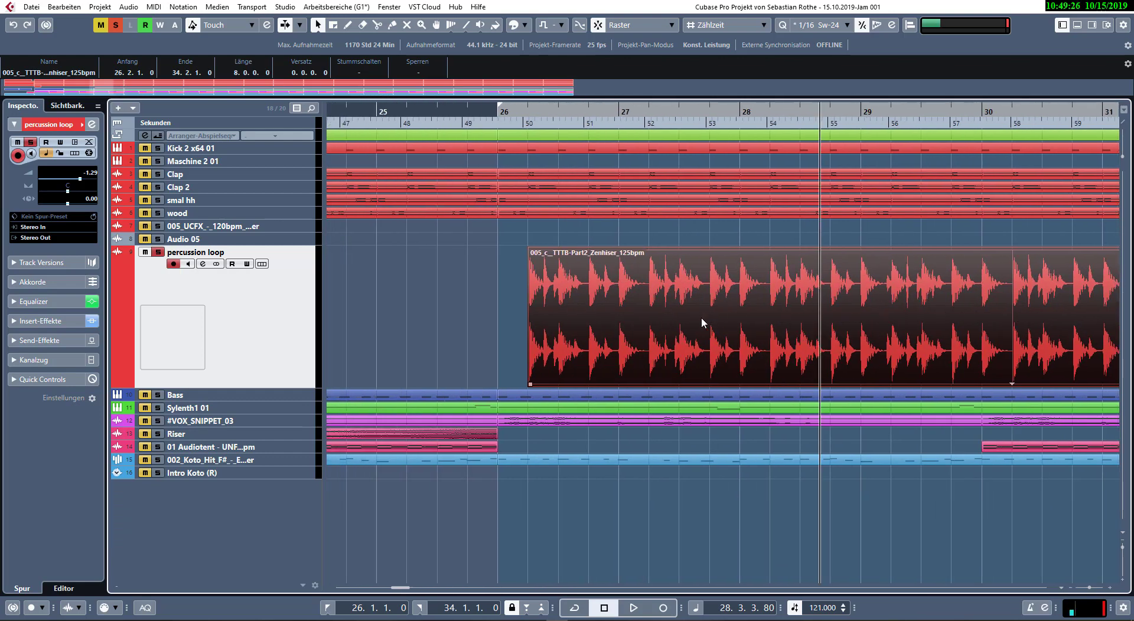
left_click_drag(699, 320, 682, 322)
scroll(756, 319, "down", 3)
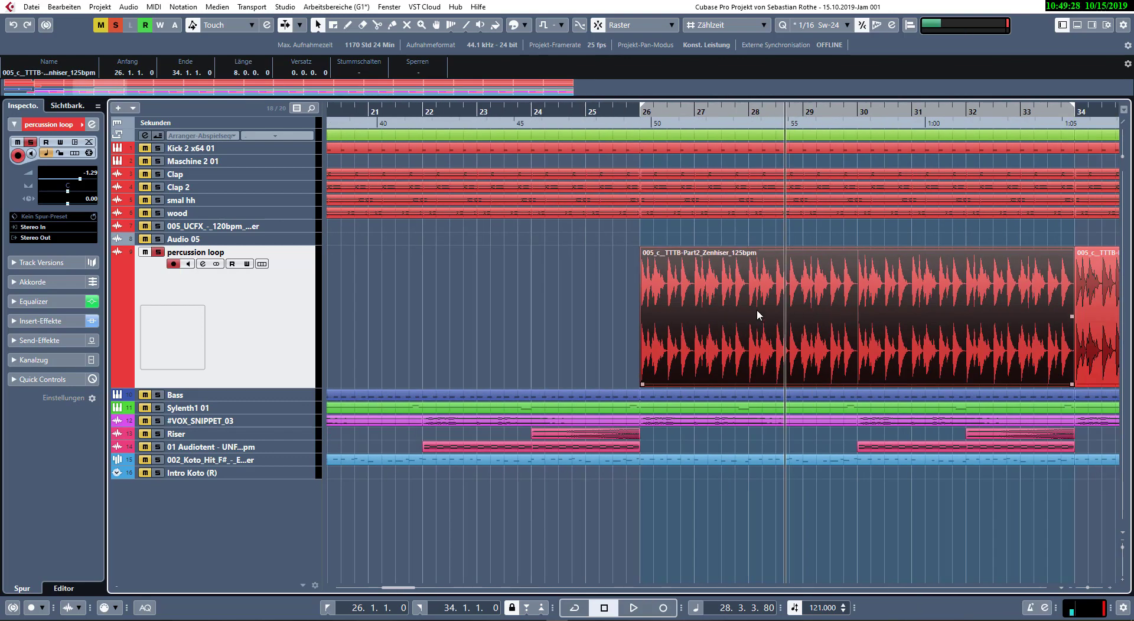
key("KP_1")
key("space")
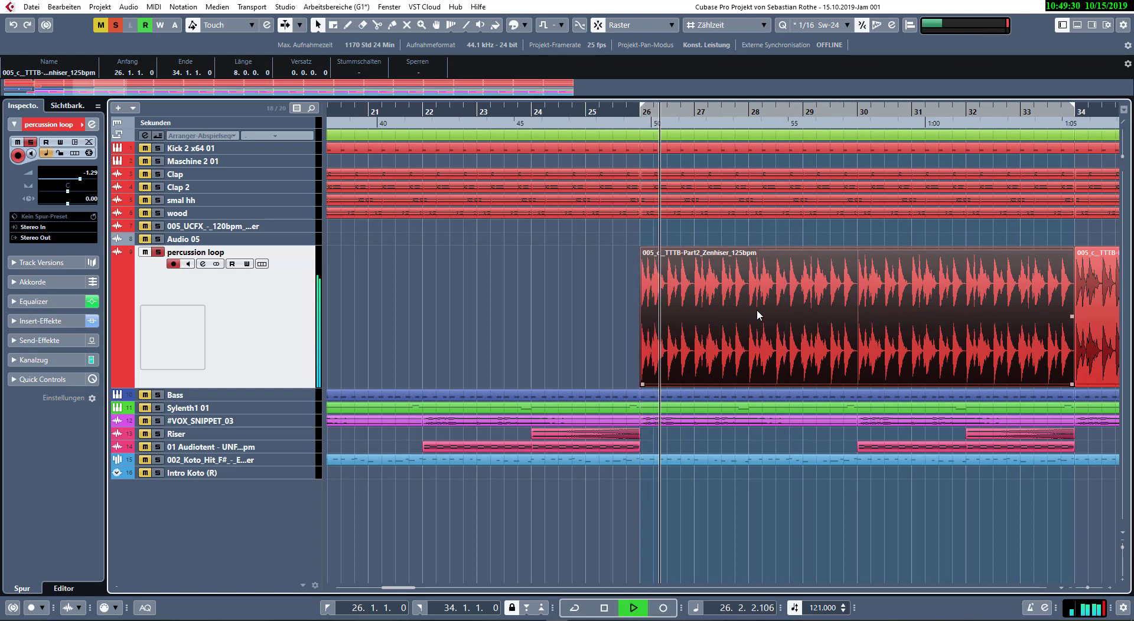
- Turn off solo on the percussion loop track and remove that track from the project
key("s")
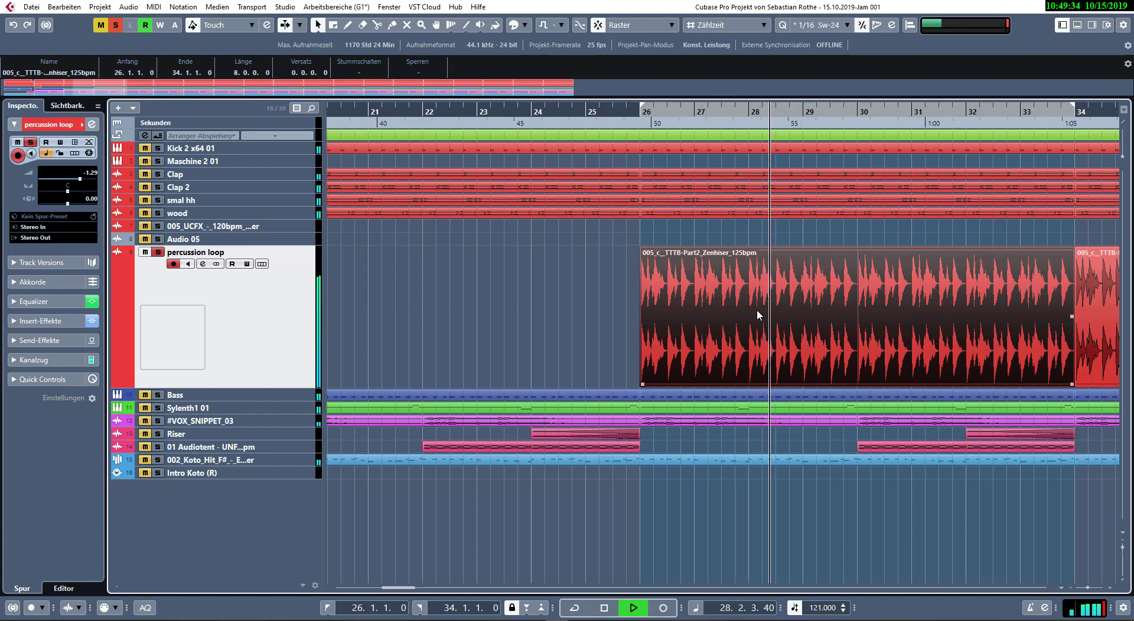
right_click(290, 312)
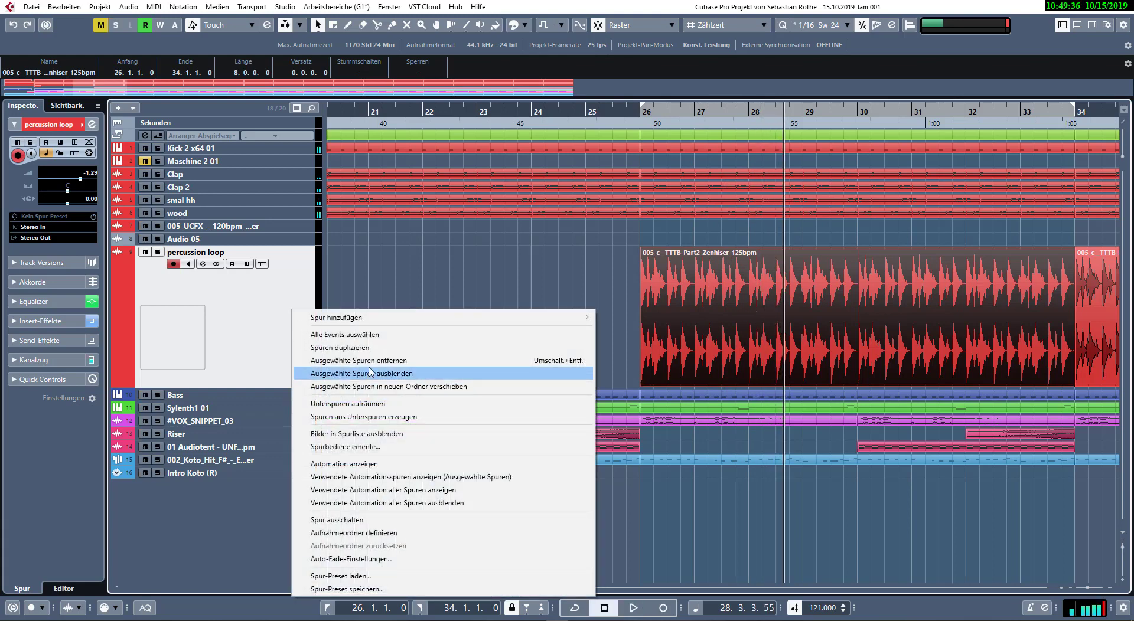
left_click(322, 360)
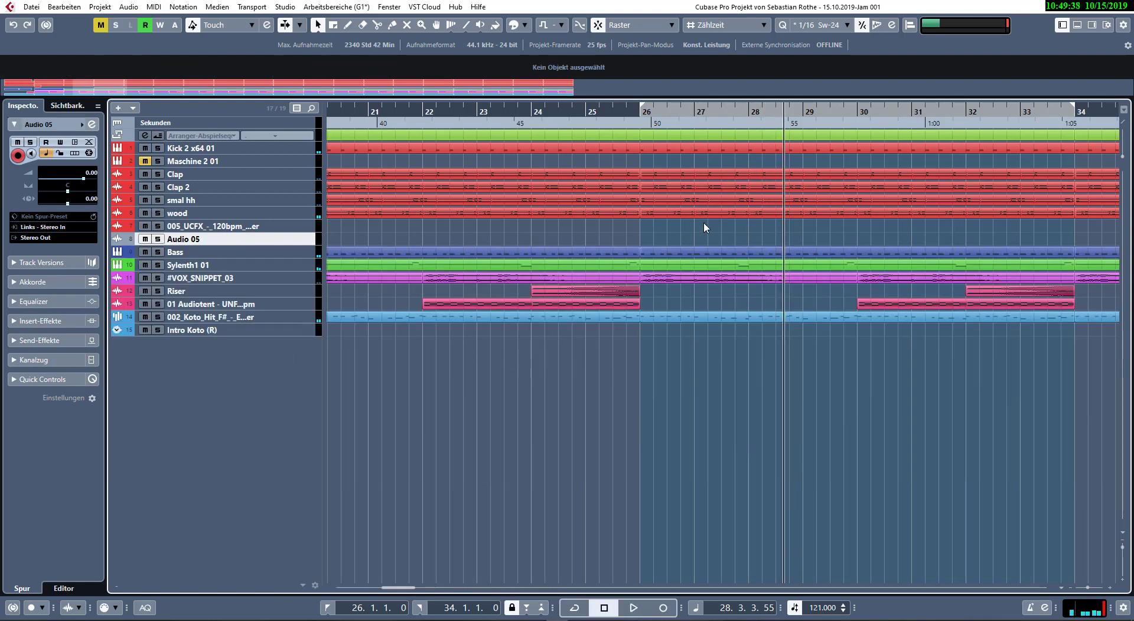
- Set the locators around all events from bar 2 to bar 154 and play the full arrangement in cycle mode
key("shift+f")
key("space")
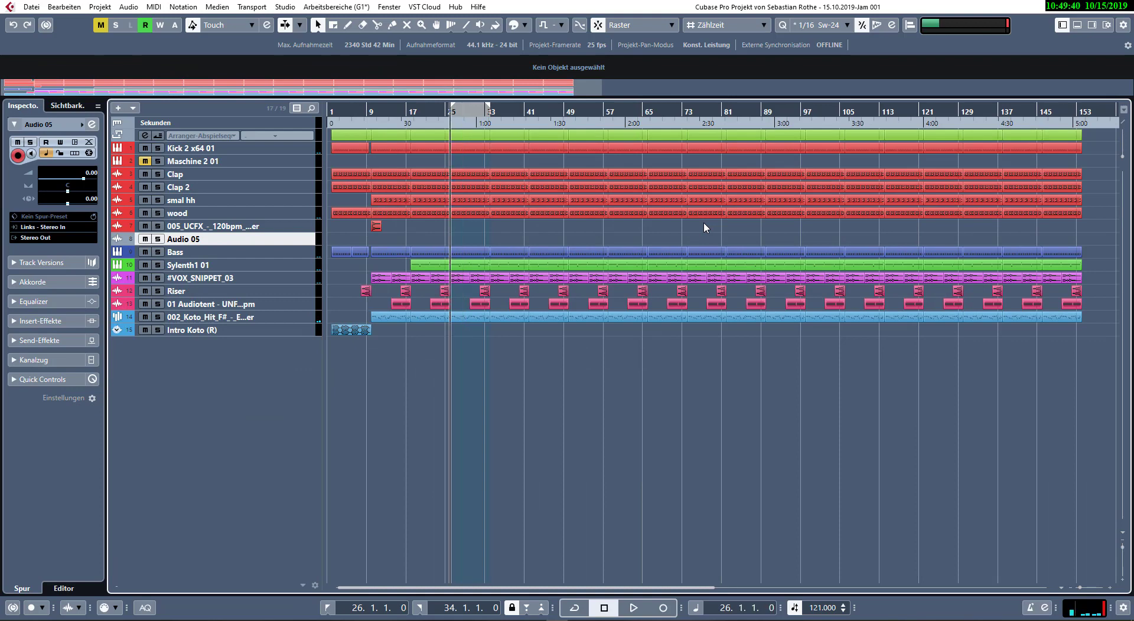
key("ctrl+a")
key("p")
key("space")
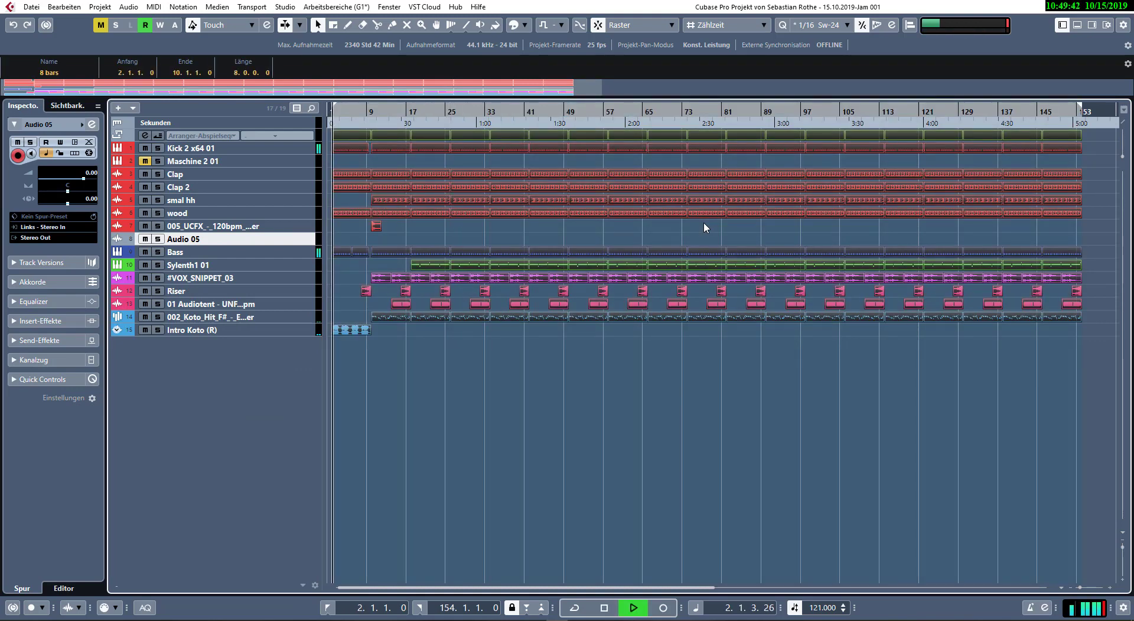
key("KP_Divide")
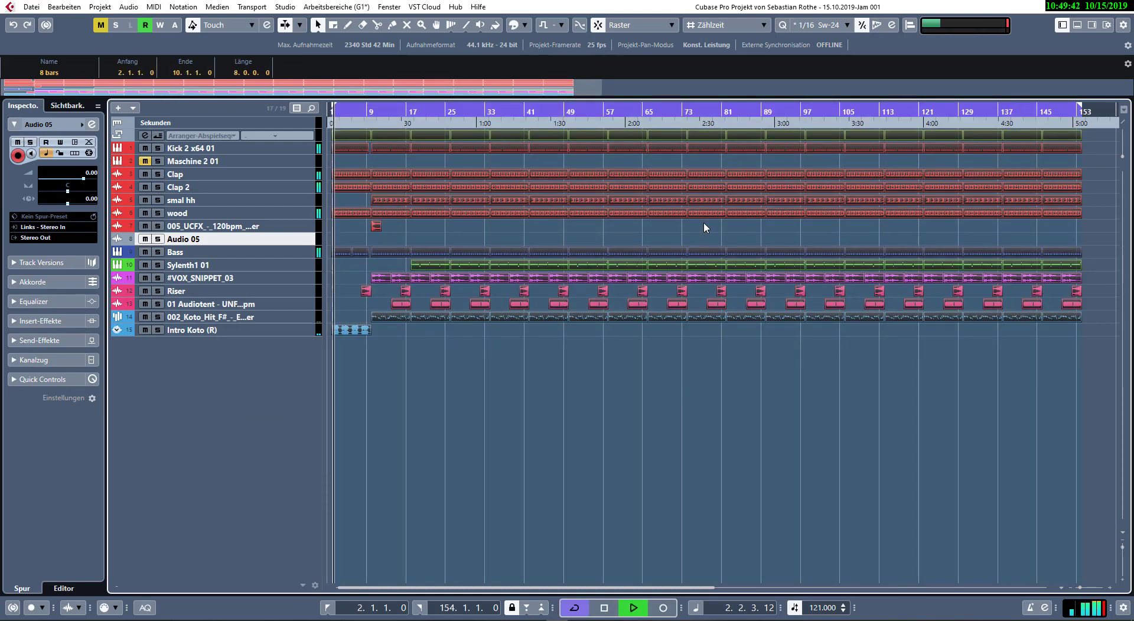
- Clear the event selection and enlarge the height of all tracks so their clips and controls are readable
left_click(533, 239)
key("shift+h")
key("shift+h")
key("shift+h")
key("shift+g")
key("shift+g")
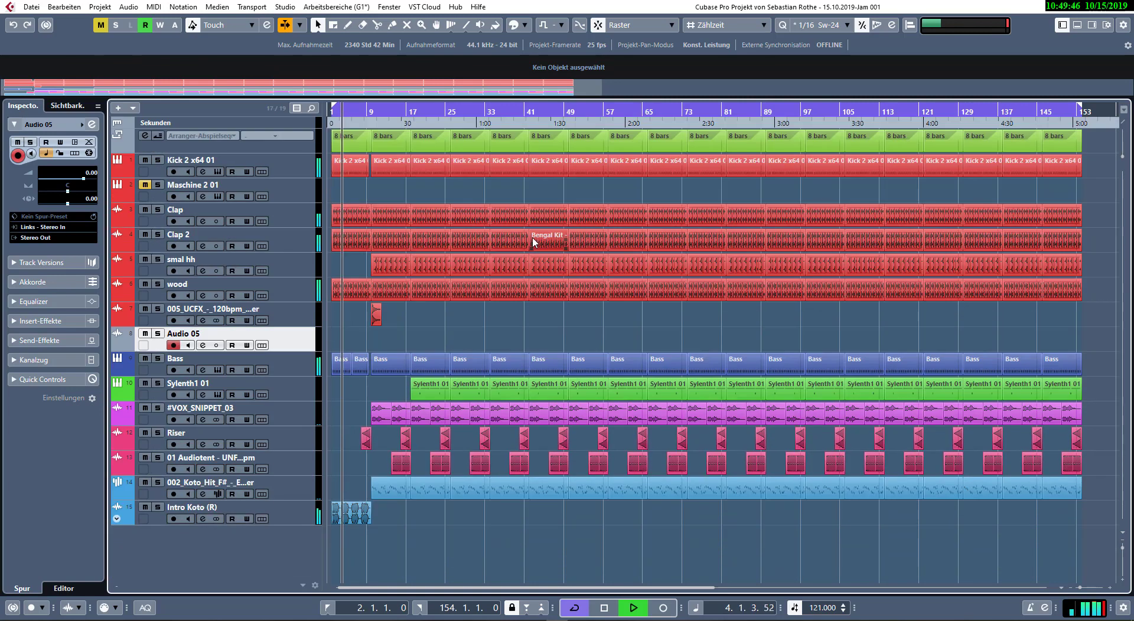
- Show the MixConsole below the arrangement and shrink it to leave more room for the tracks
key("ctrl+alt+e")
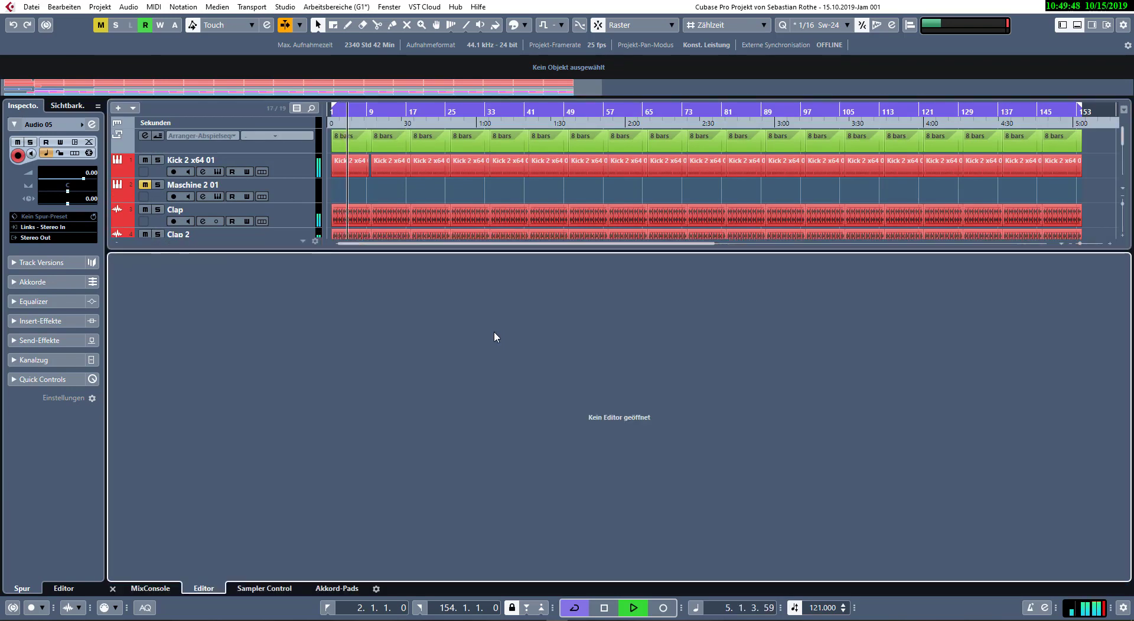
key("alt+F3")
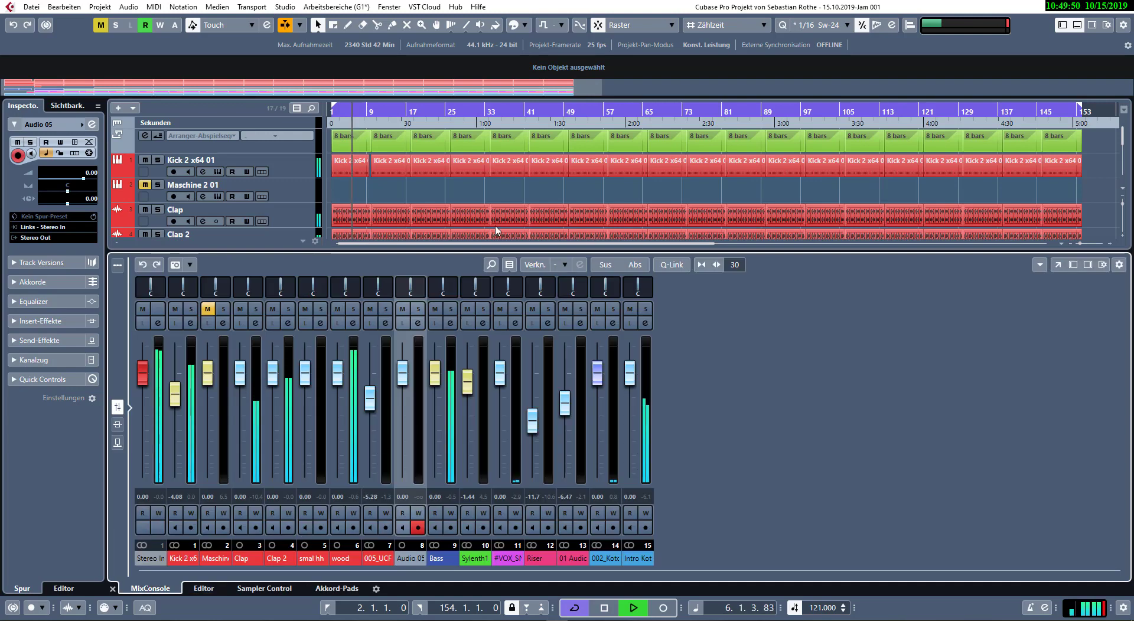
left_click_drag(468, 268, 492, 384)
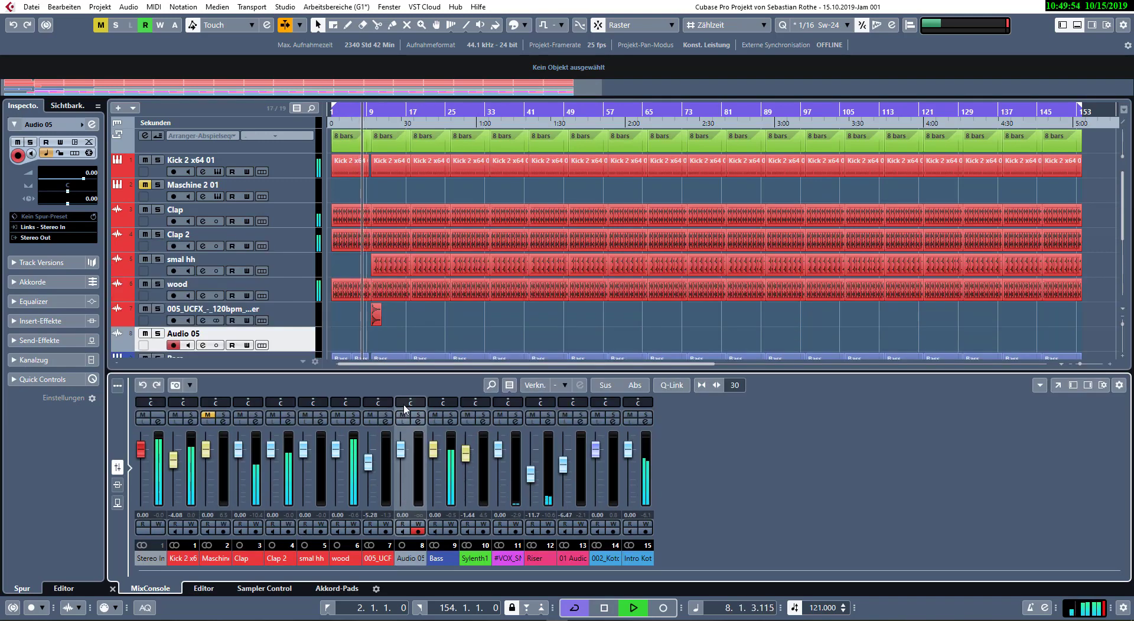
- Remove the empty Audio 05 track from the project
scroll(419, 283, "down", 2)
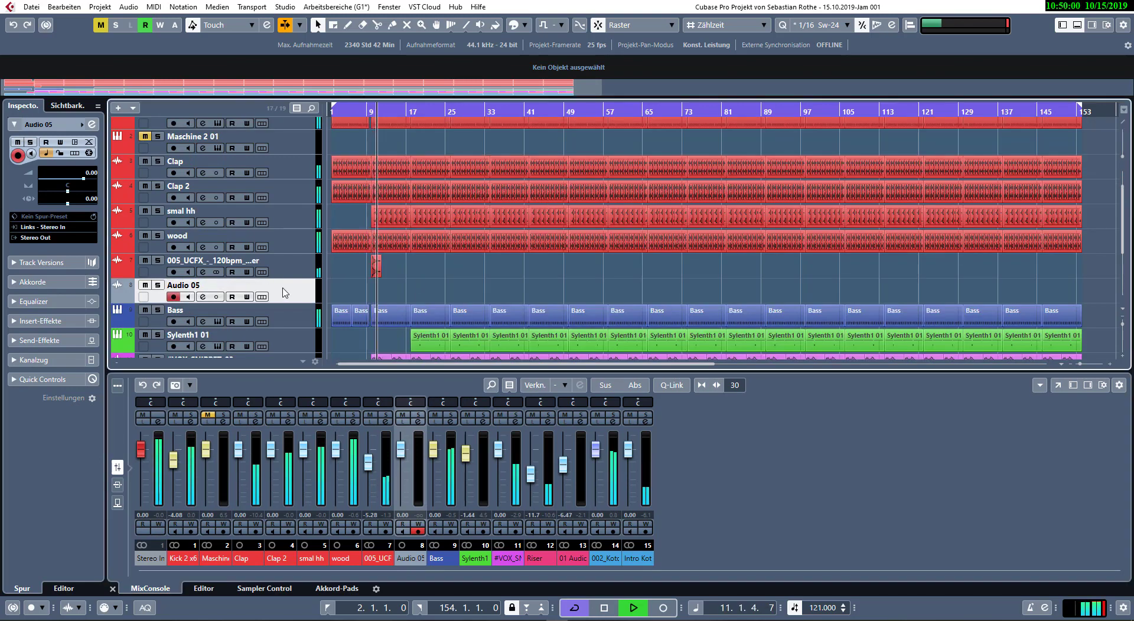
right_click(299, 321)
left_click(390, 337)
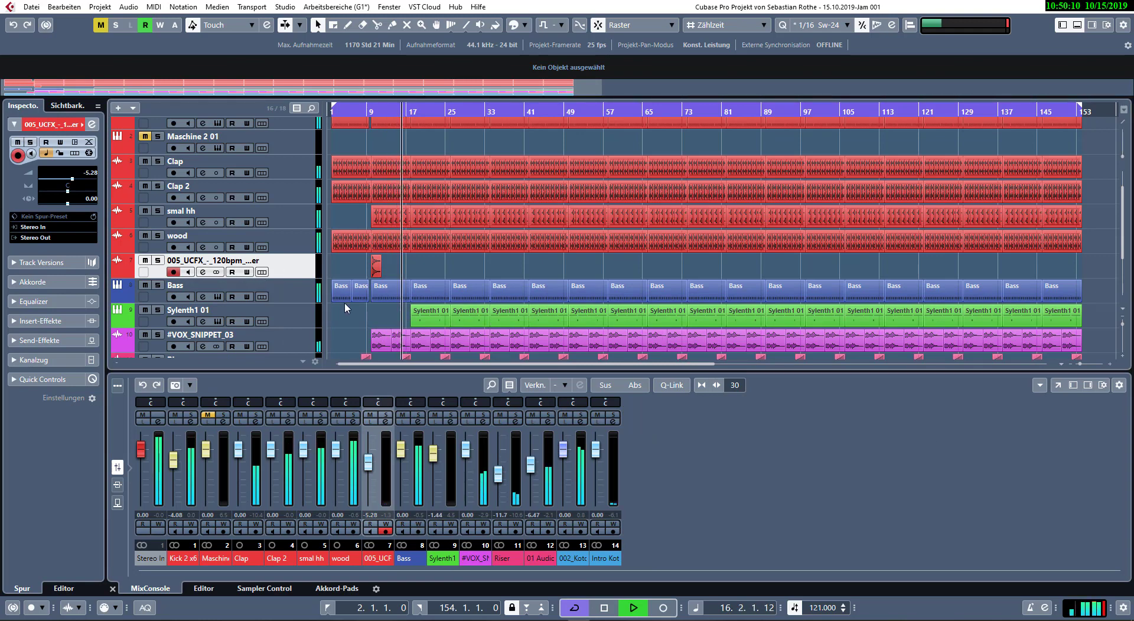
- Rename the 01 Audiotent track as "Noise lop" and lower its volume to -12.9 dB
scroll(390, 315, "down", 3)
left_click(147, 273)
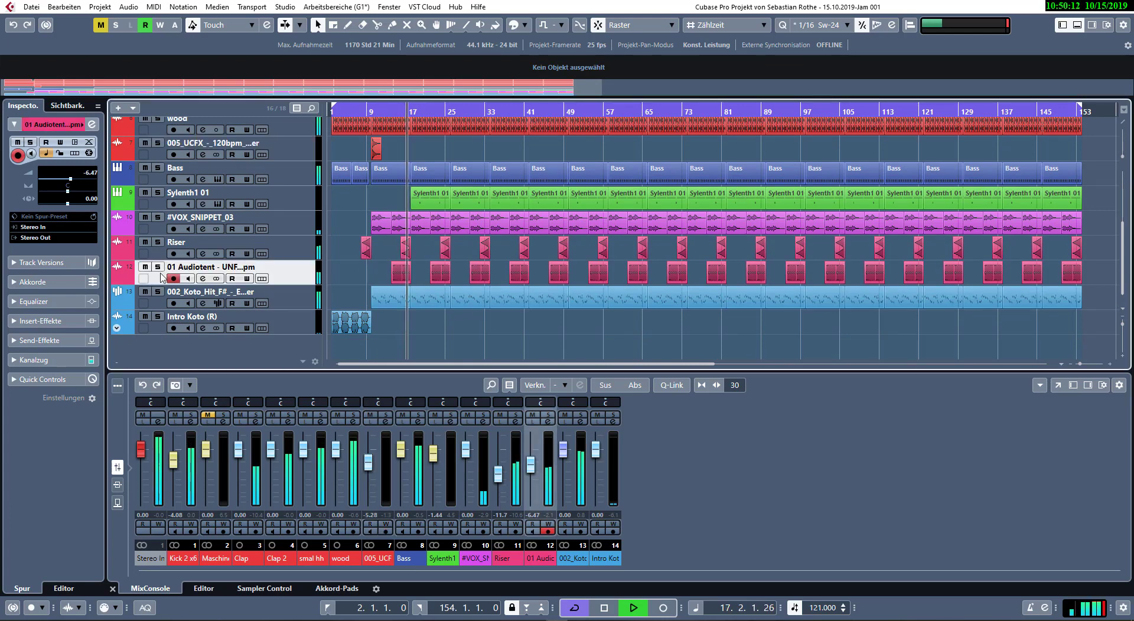
double_click(187, 267)
type("Noise lop")
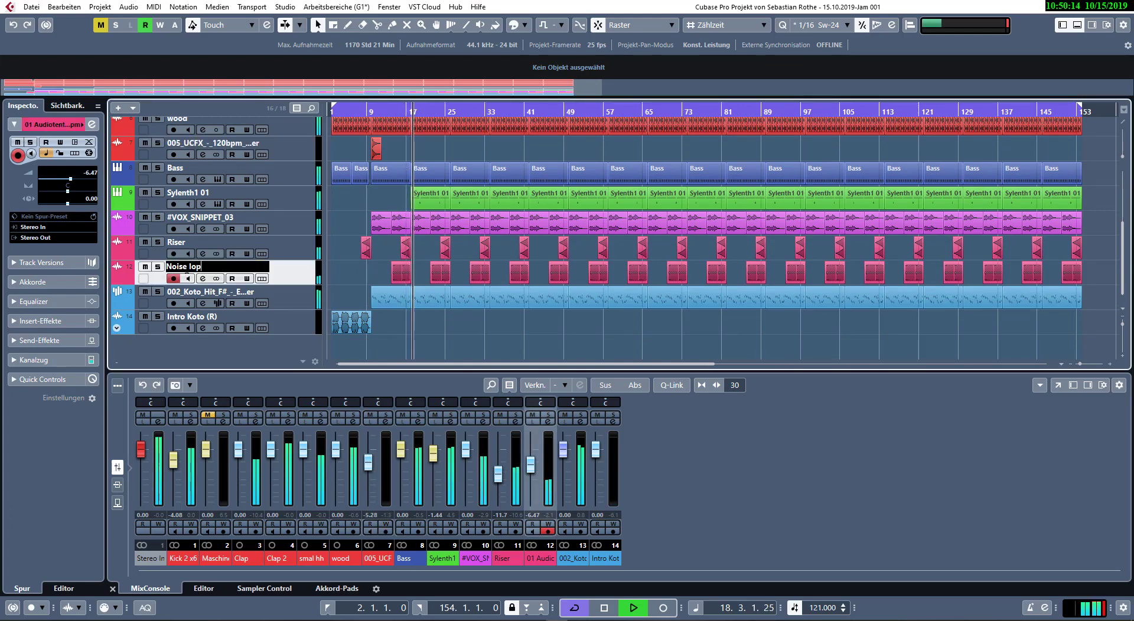
key("Return")
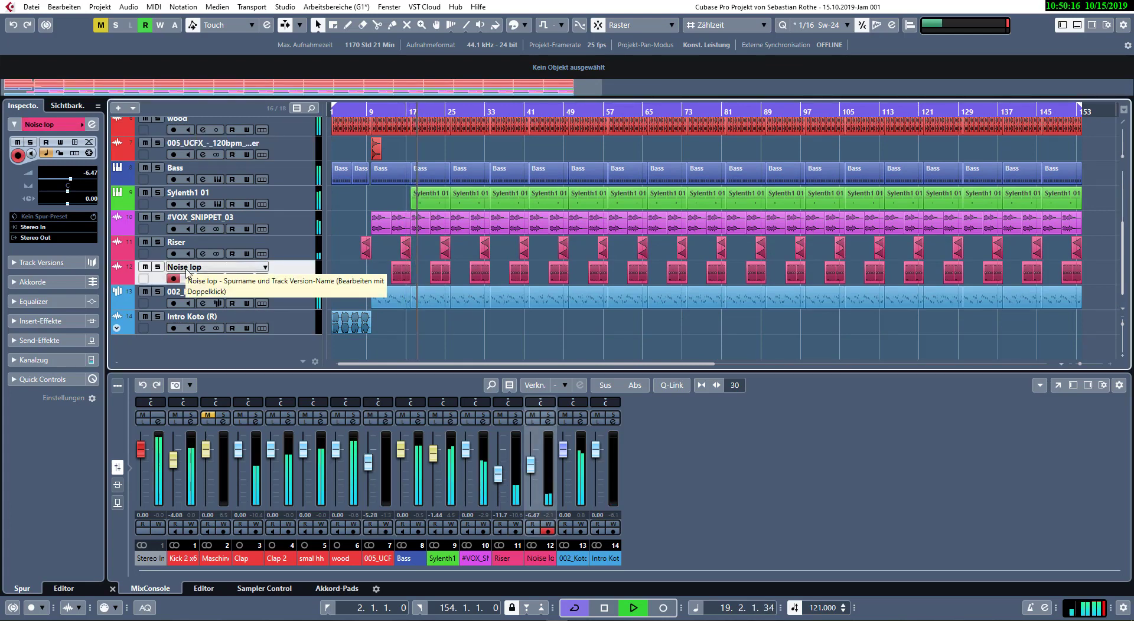
- Delete the Sylenth1 clips between bars 18 and 34
left_click(444, 203)
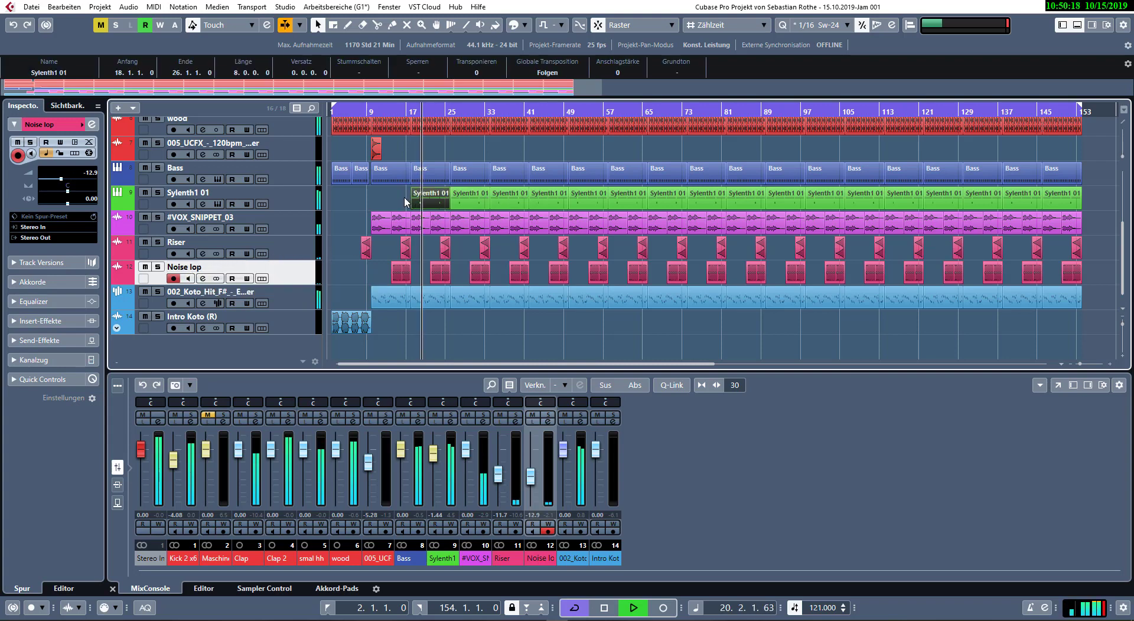
left_click_drag(405, 201, 454, 204)
key("Delete")
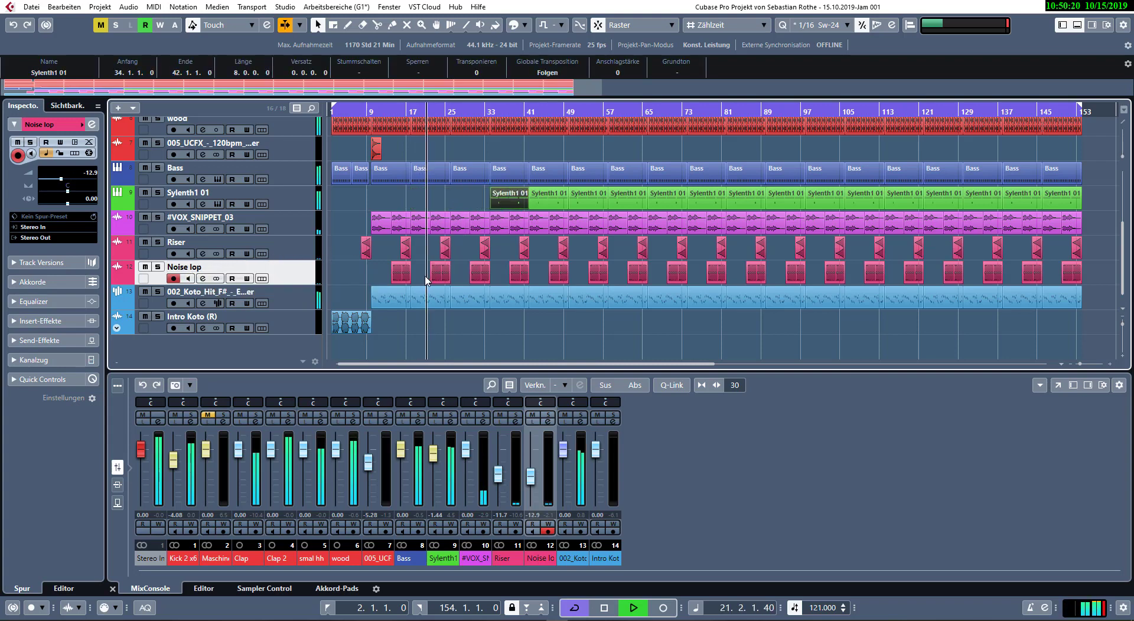
- Delete the first Noise lop clip and move the one at bar 22 to bar 26
left_click(403, 277)
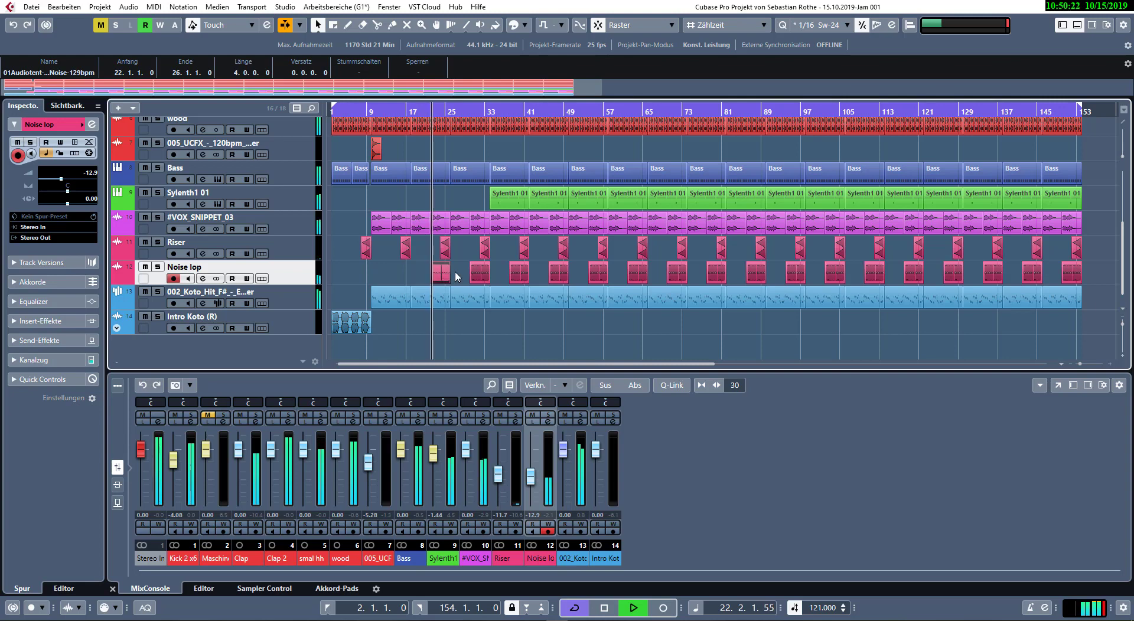
left_click_drag(444, 276, 462, 274)
scroll(461, 275, "up", 3)
scroll(461, 275, "up", 3)
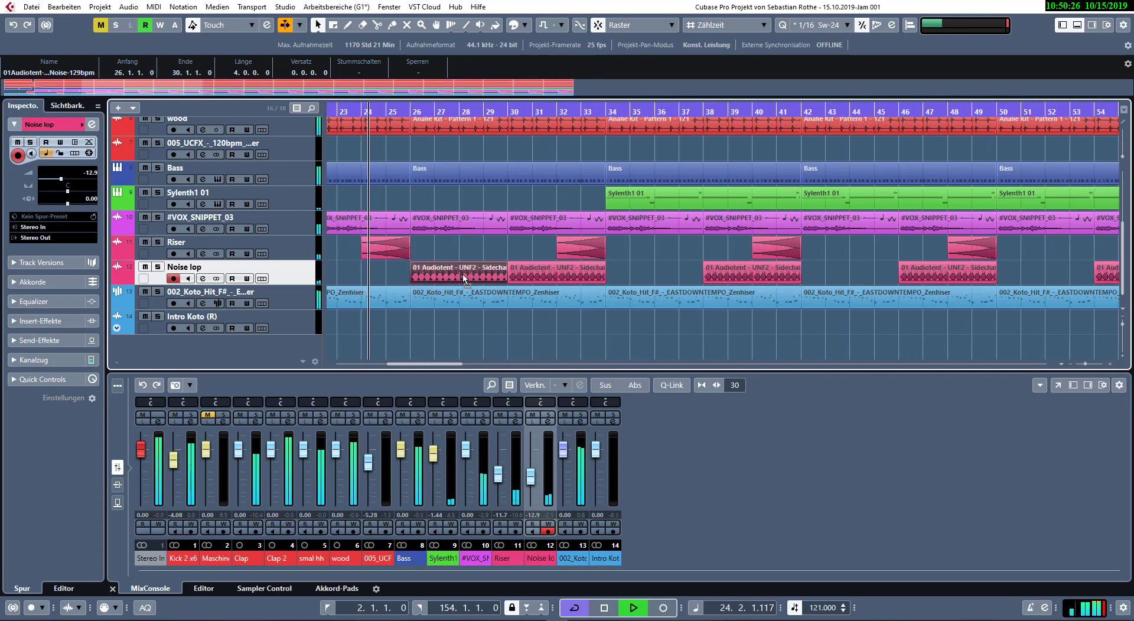
- Set the grid type to Takt, keep the moved Noise lop clip at bar 26, and clear the selection
left_click(619, 25)
left_click(685, 40)
left_click(724, 25)
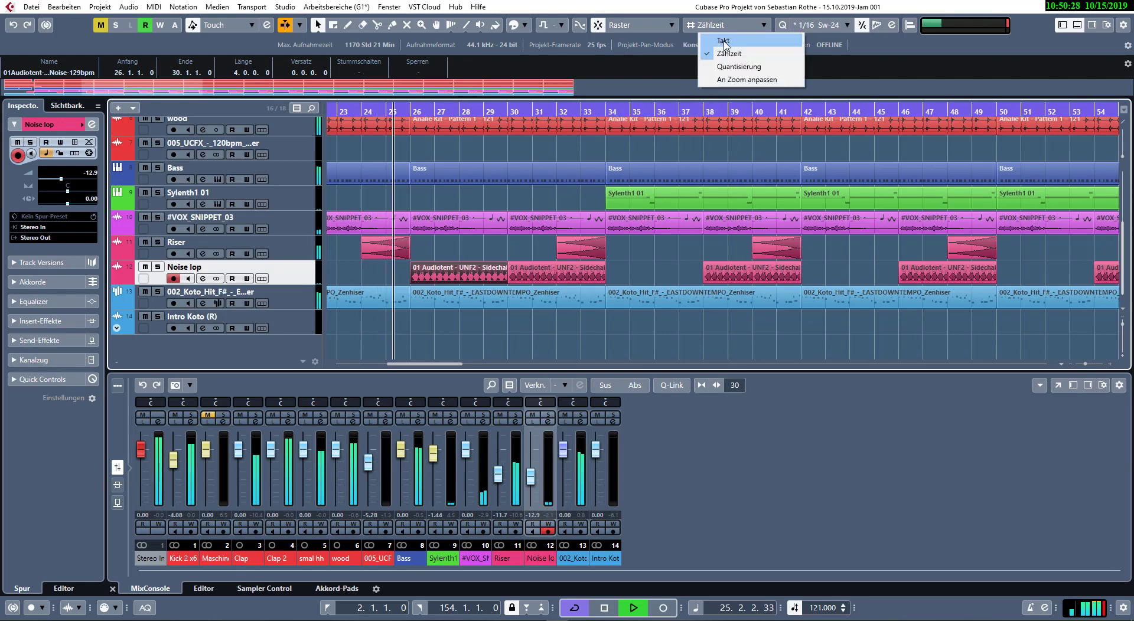
left_click(722, 41)
mouse_move(431, 272)
left_mouse_down()
mouse_move(415, 274)
mouse_move(433, 270)
left_mouse_up()
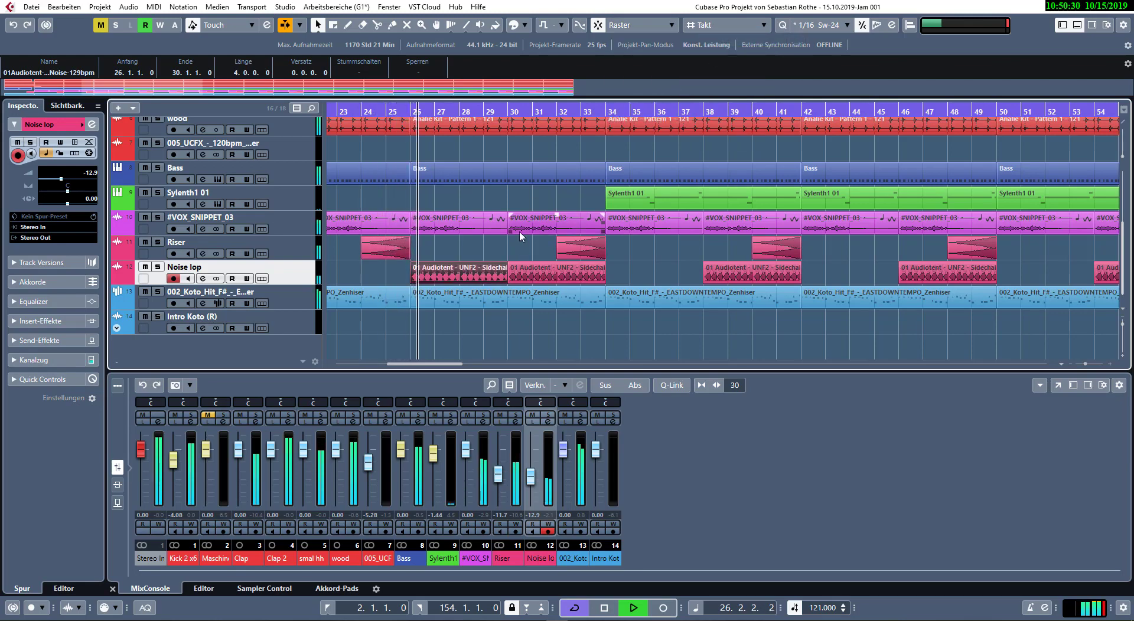
left_click(520, 246)
scroll(468, 257, "down", 5)
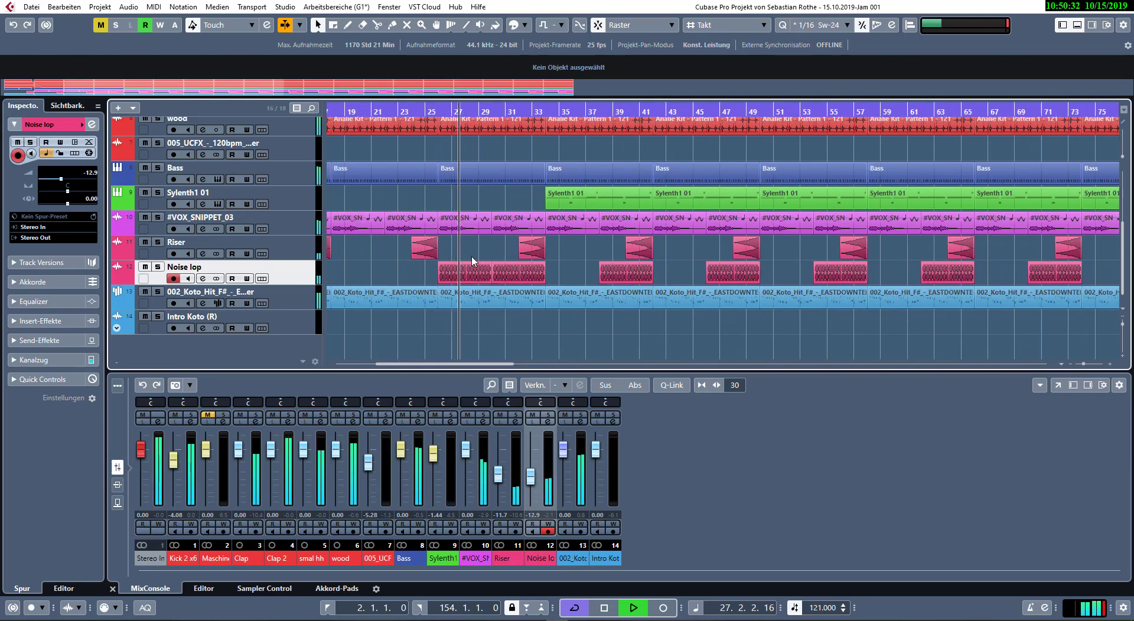
- Mute the 002_Koto_Hit clip that spans bars 34 to 42
left_click(494, 292)
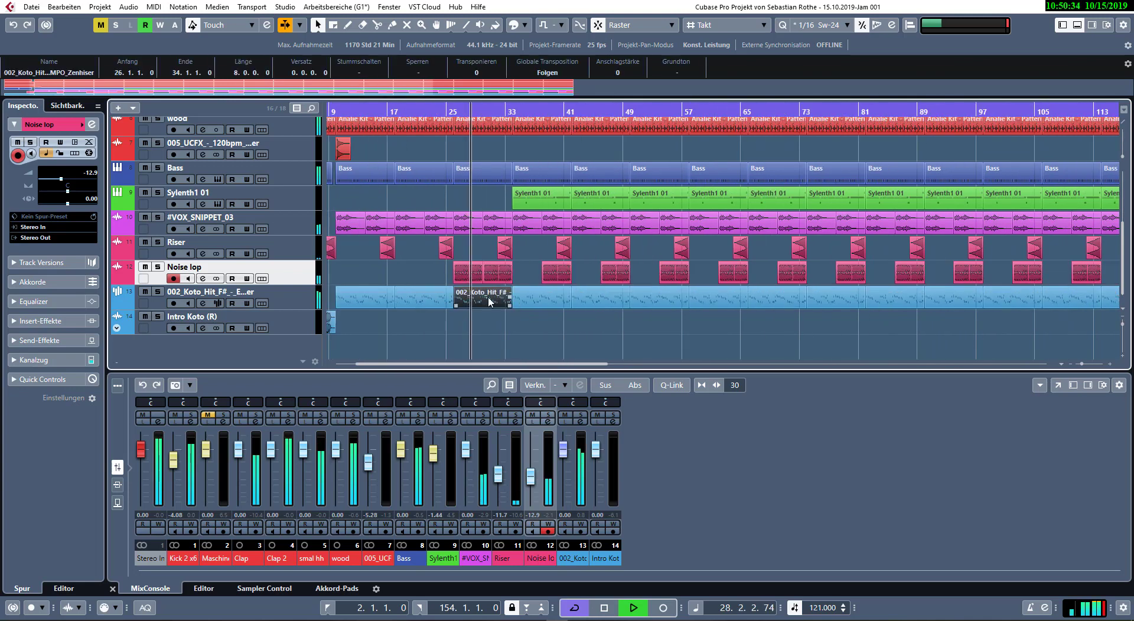
left_click_drag(489, 302, 541, 299)
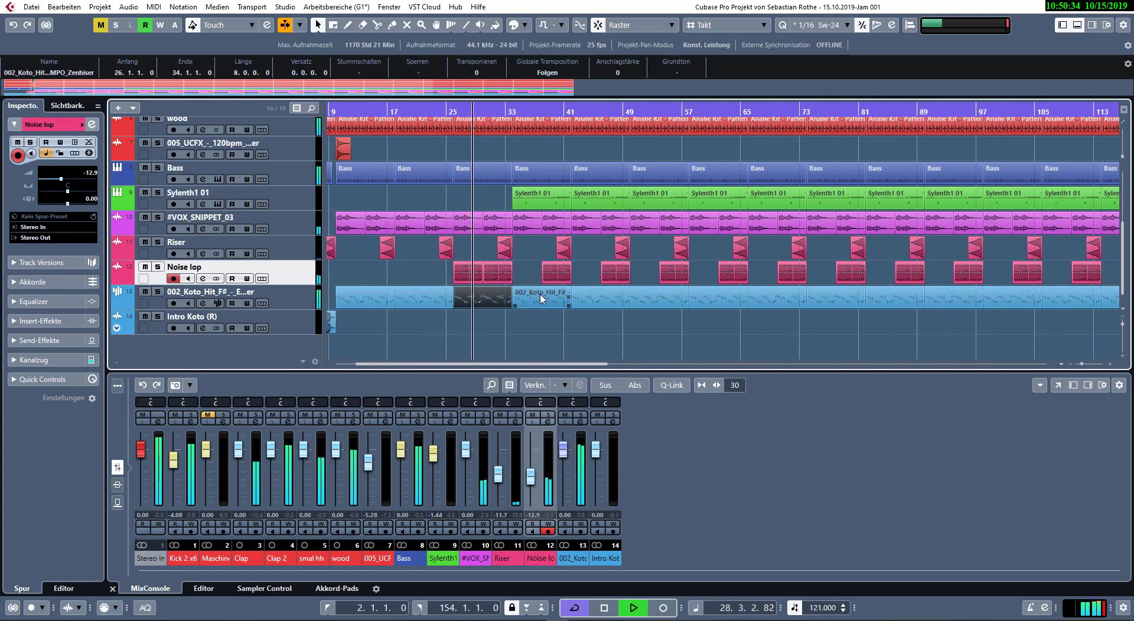
left_click(507, 293)
left_click(498, 343)
scroll(497, 341, "up", 6)
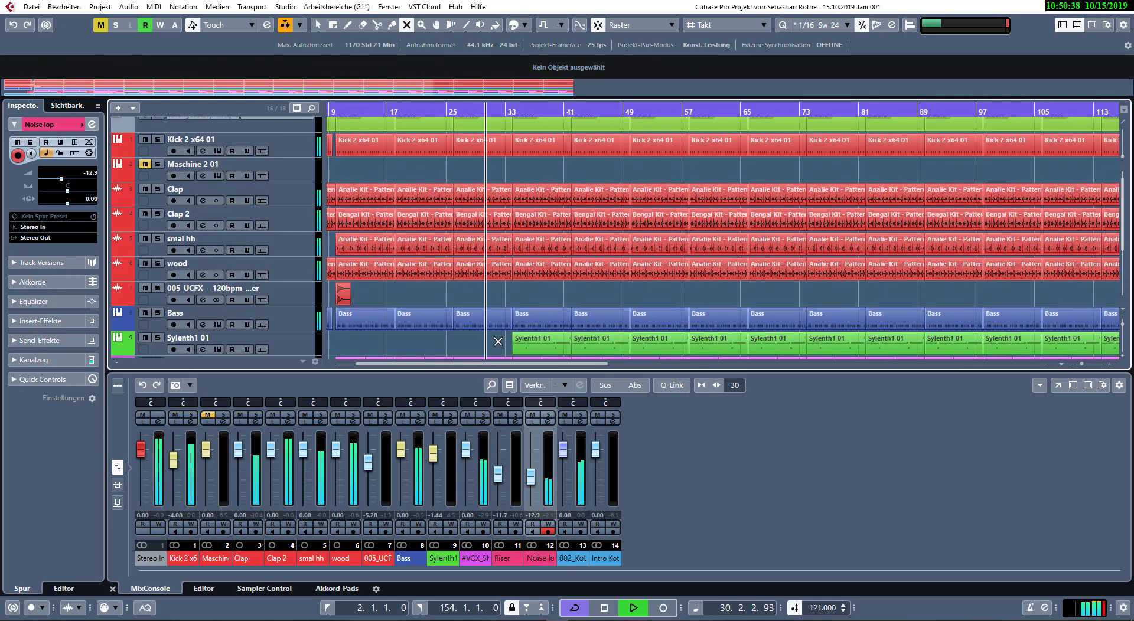
scroll(498, 340, "down", 6)
left_click(509, 327)
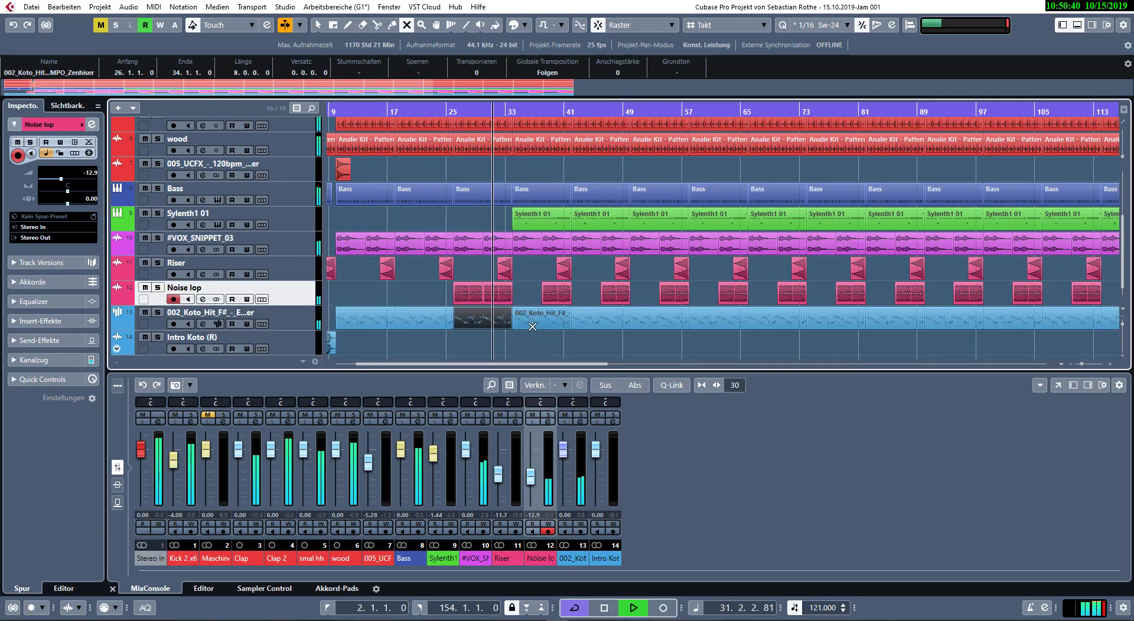
left_click(531, 325)
left_click(559, 338)
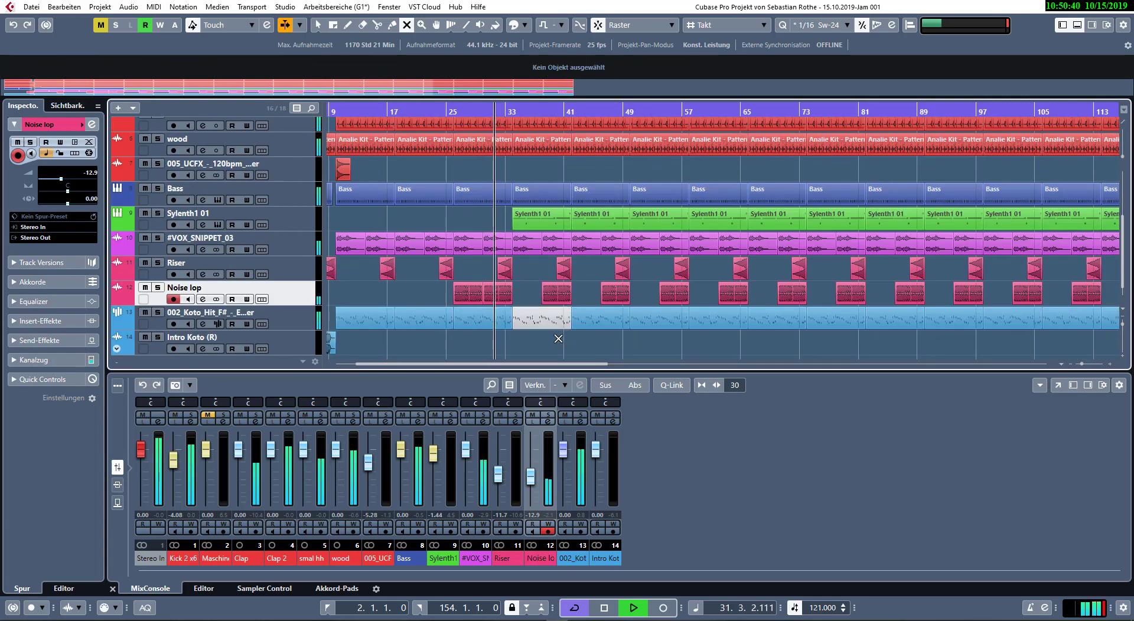
- Mute the clips from bar 34 to 42 on the Bass, smal hh, Clap 2 and wood tracks
left_click(526, 246)
scroll(552, 218, "up", 2)
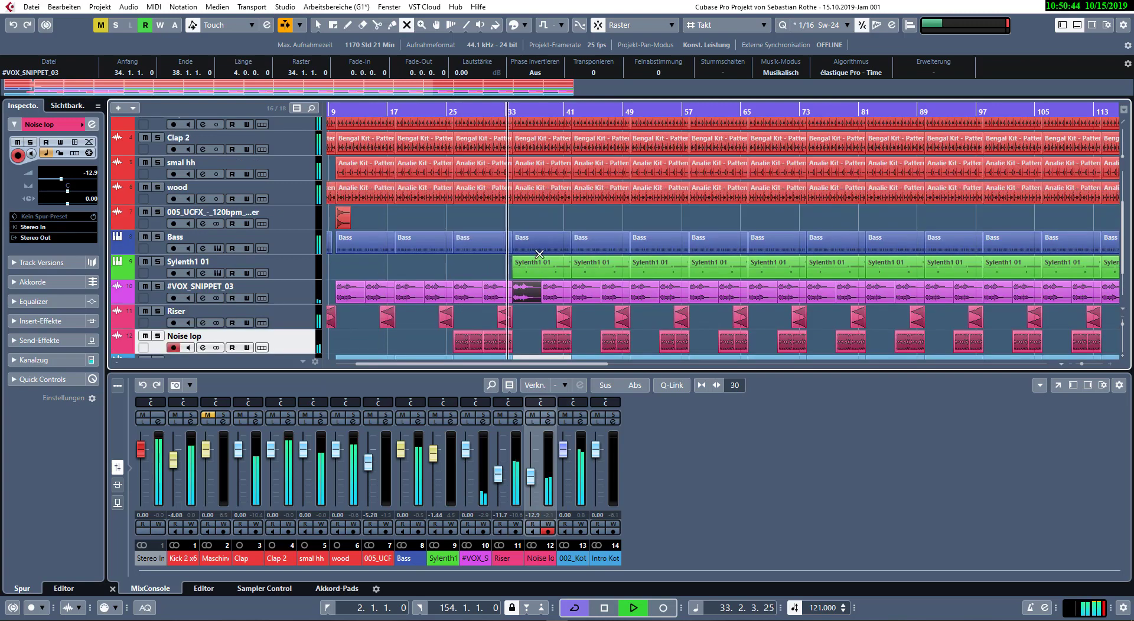
left_click(552, 213)
left_click(540, 242)
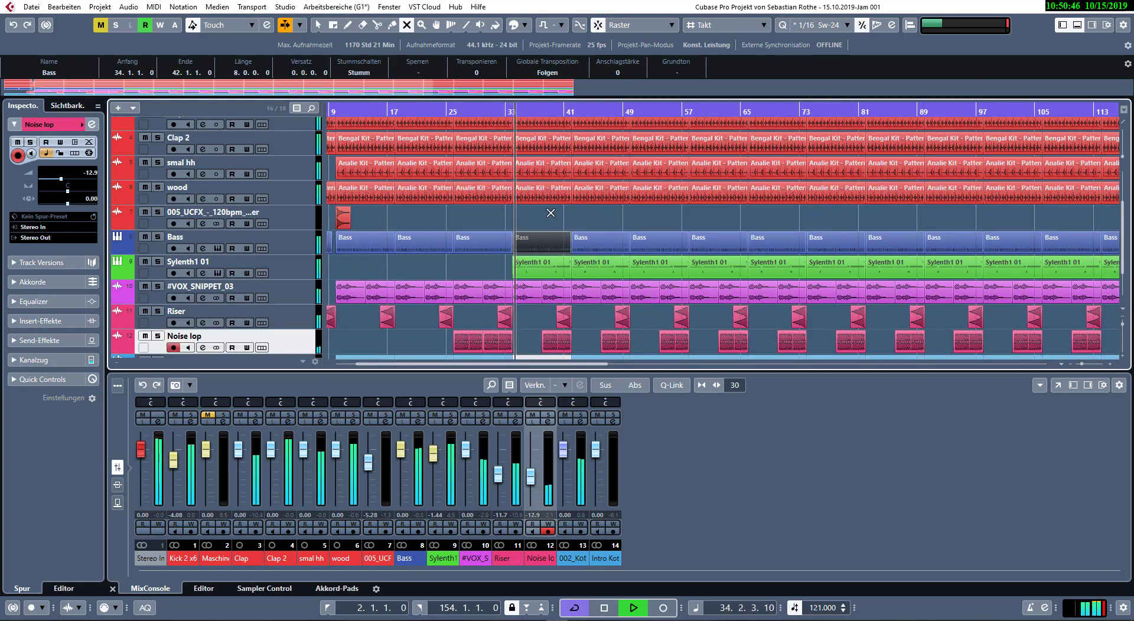
left_click(552, 213)
left_click(542, 169)
left_click(543, 145)
left_click(545, 199)
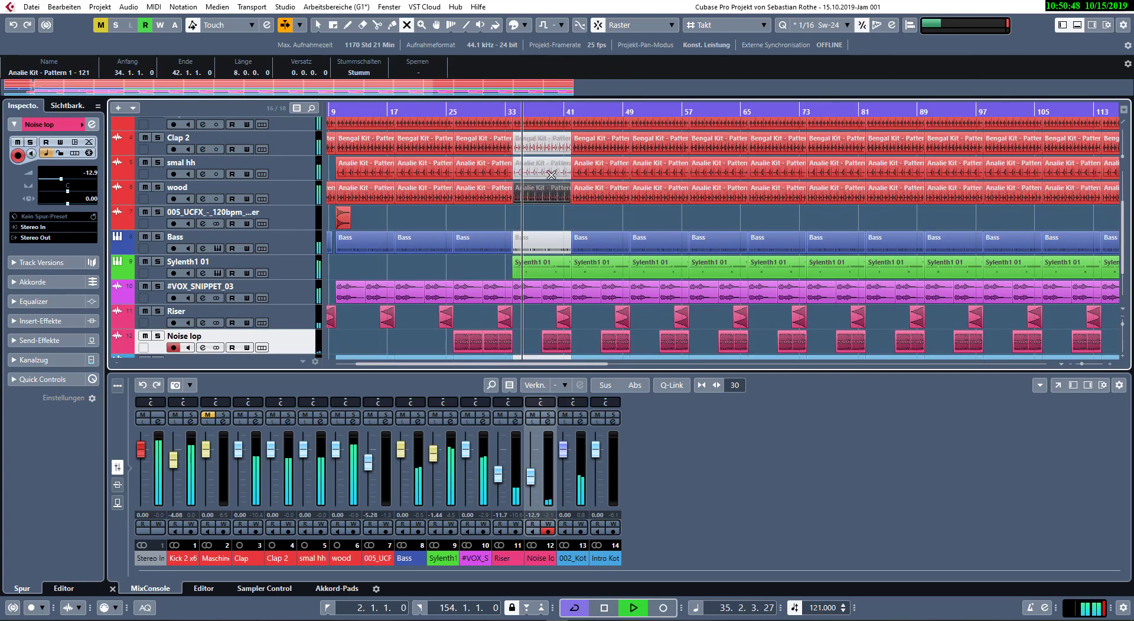
left_click(563, 223)
- Mute the Kick 2 clip at bar 34 and unmute the Clap 2 clip at the same position
scroll(563, 224, "up", 3)
left_click(531, 172)
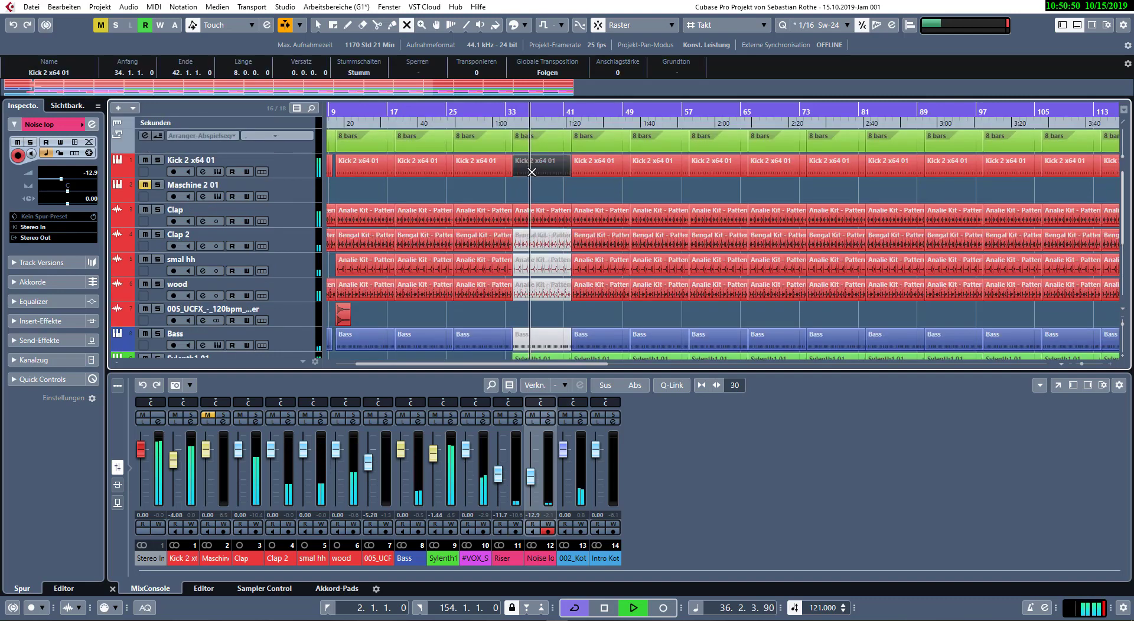
left_click(531, 237)
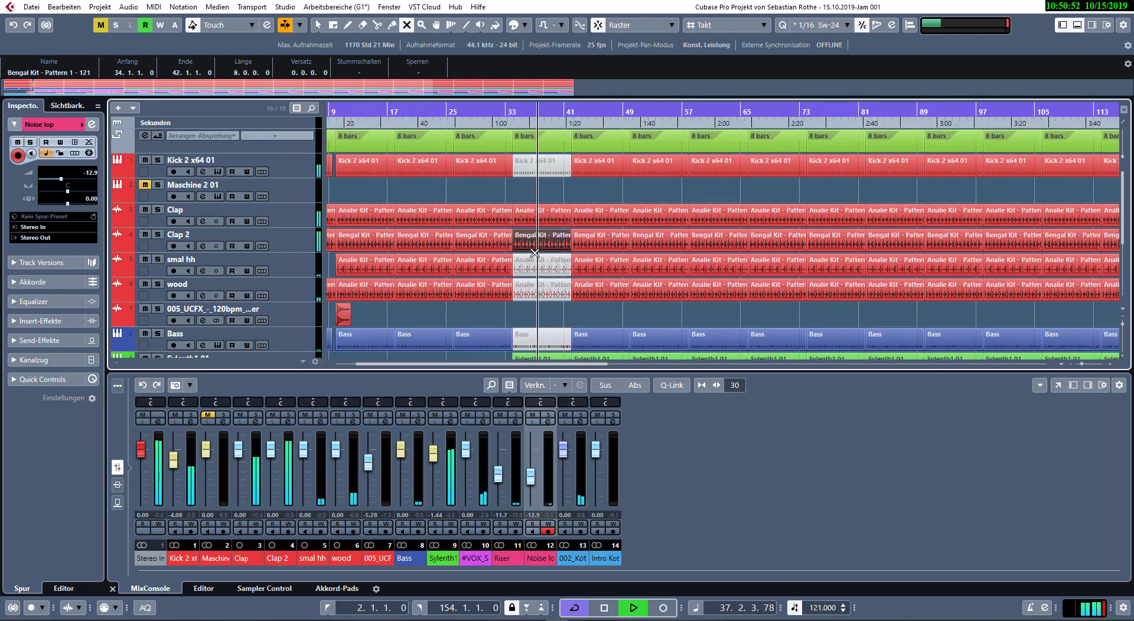
- Copy the 005_UCFX effect clip from bar 10 to bar 42 on its own track
scroll(534, 245, "down", 2)
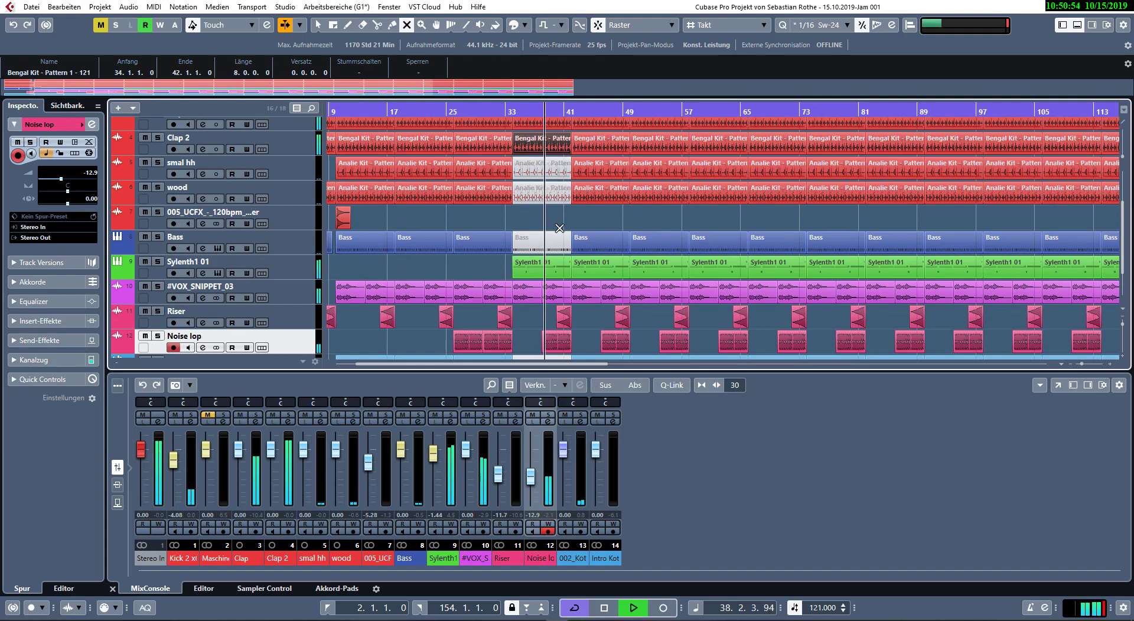
scroll(559, 228, "down", 1)
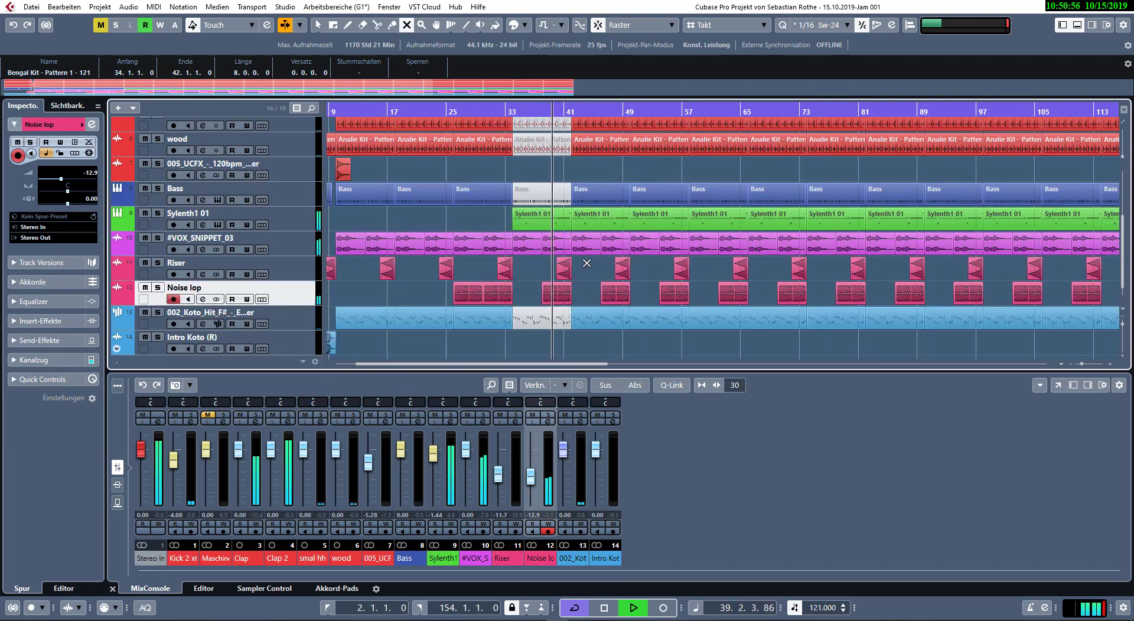
left_click_drag(345, 173, 582, 171)
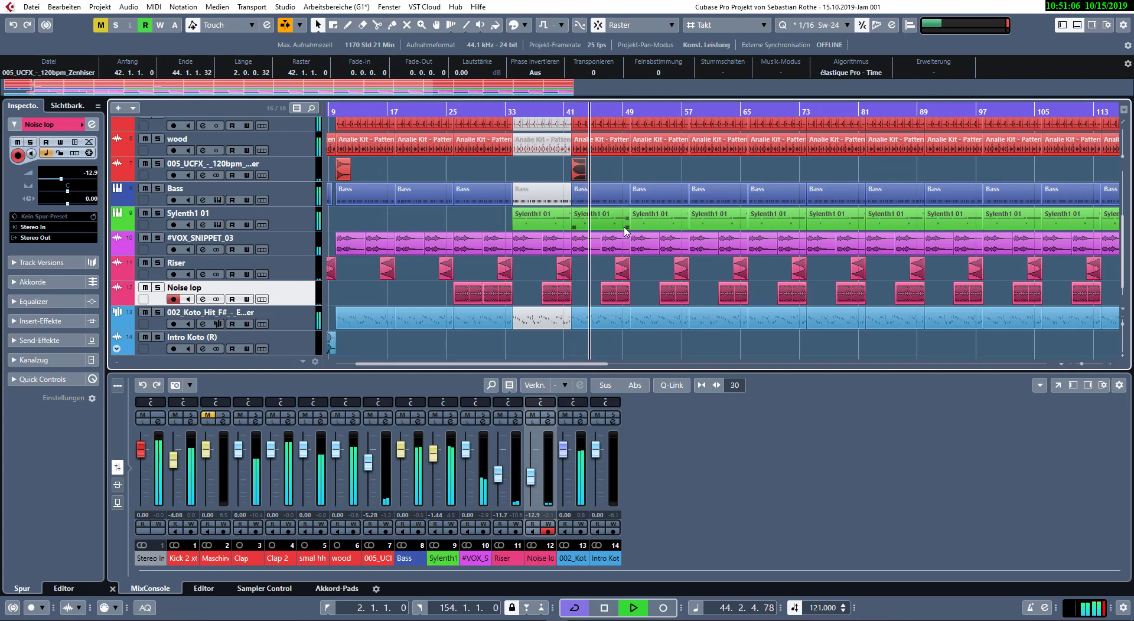
- Delete the muted clips from bar 34 to 42 on the 002_Koto_Hit, Bass, wood and smal hh tracks
key("g")
key("g")
left_click(447, 323)
key("Delete")
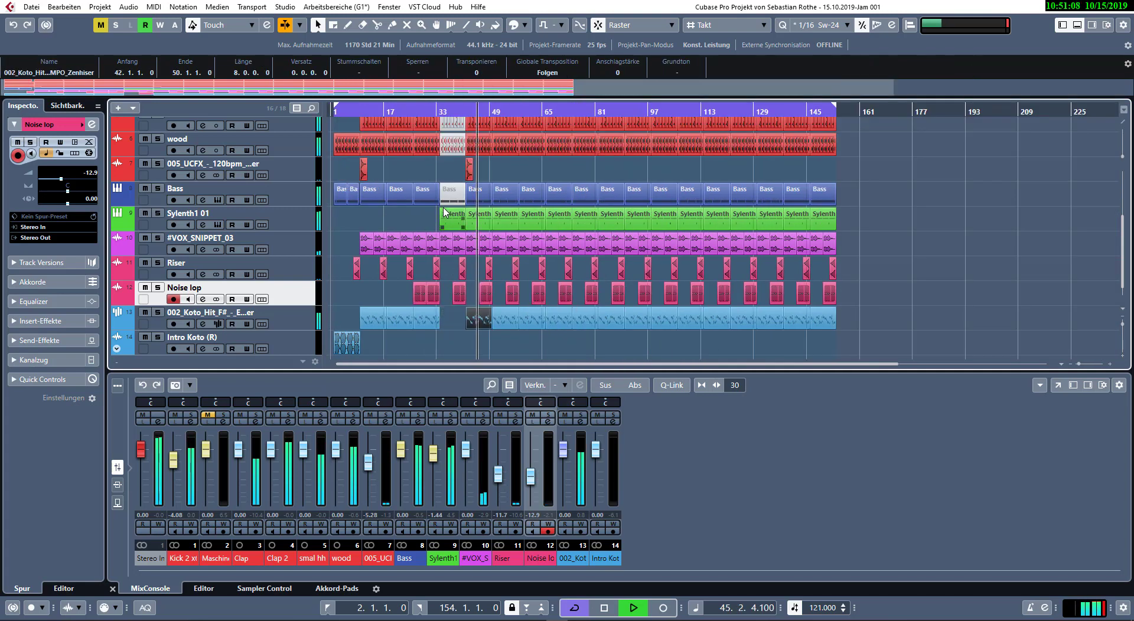
left_click(445, 199)
key("Delete")
left_click_drag(446, 168, 455, 126)
key("Delete")
- Delete the muted Kick 2 x64 01 clip from bar 34 to 42 and stop playback
scroll(444, 158, "up", 5)
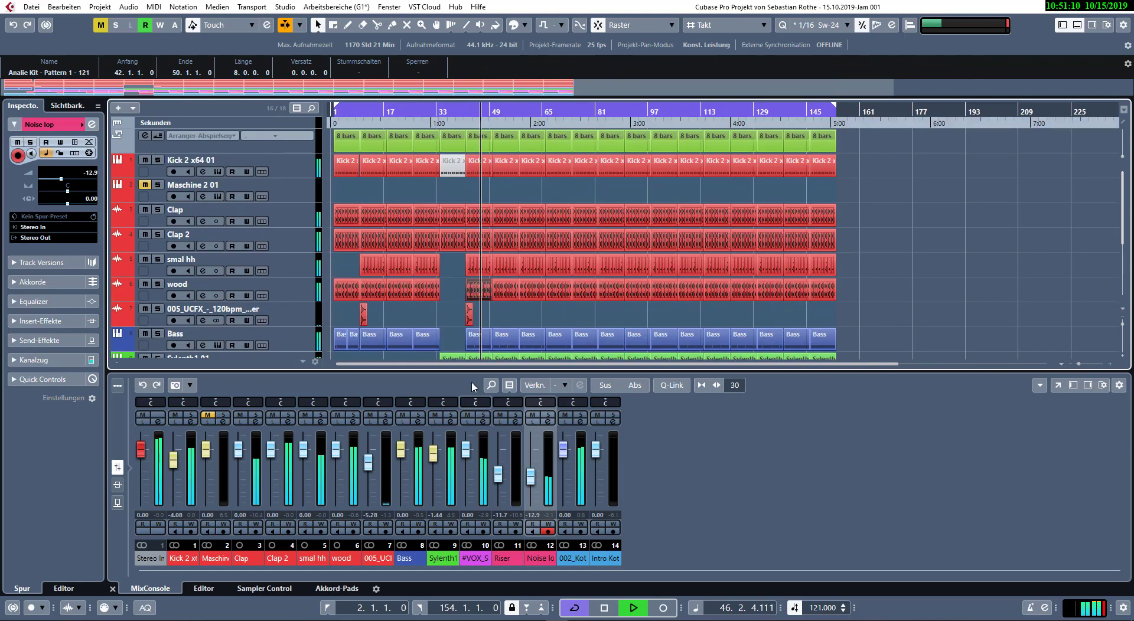
left_click(444, 164)
key("Delete")
left_click(459, 168)
key("space")
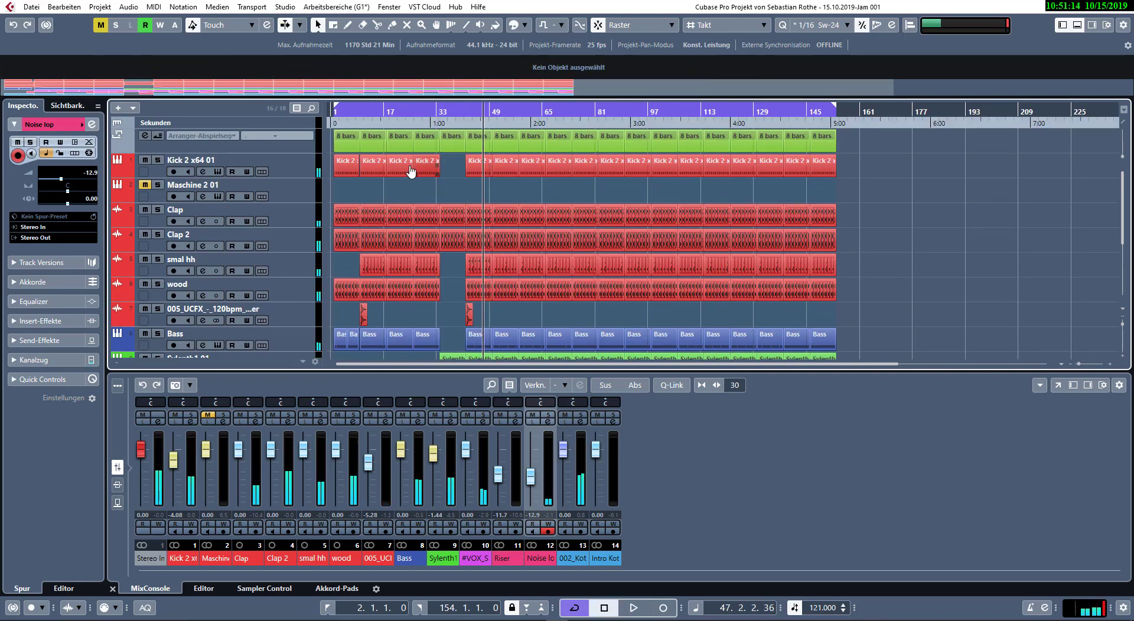
- Turn the two 8-bar arranger sections from bar 18 to 34 into one section named 16 bars
left_click(425, 143)
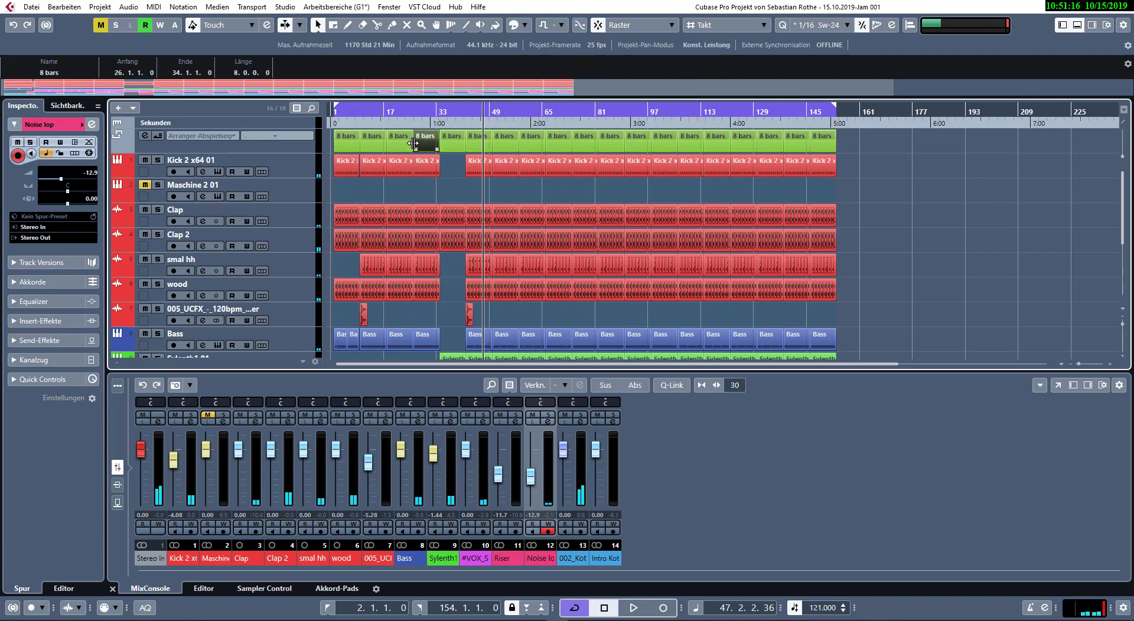
left_click_drag(410, 151, 438, 149)
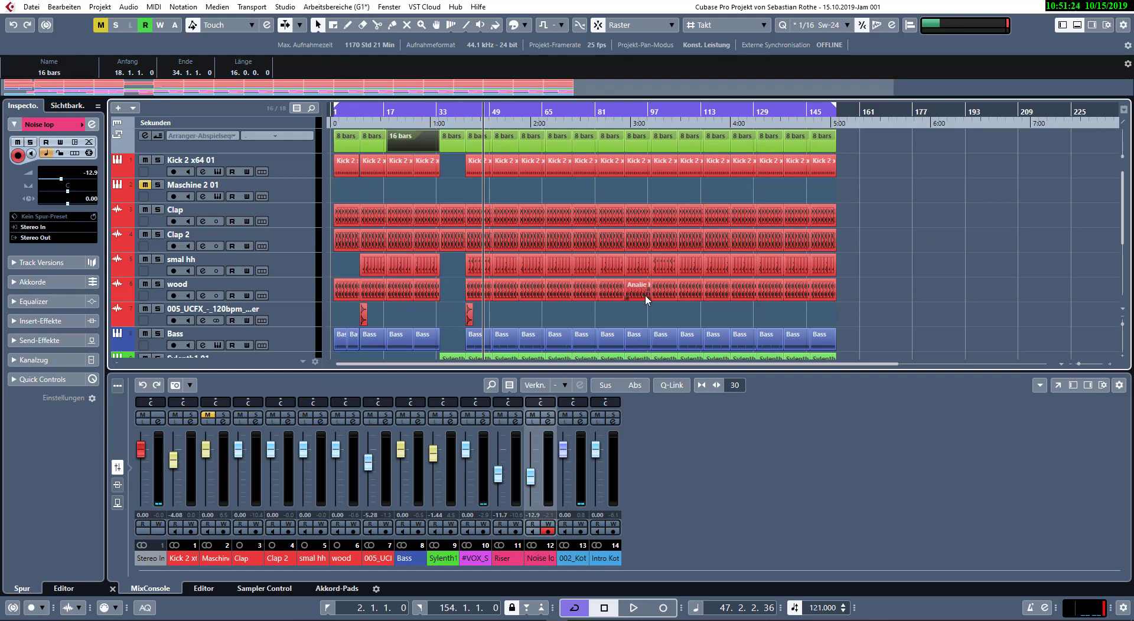
- Start playback from bar 2 and hide the MixConsole so that all tracks fit in the project view
key("space")
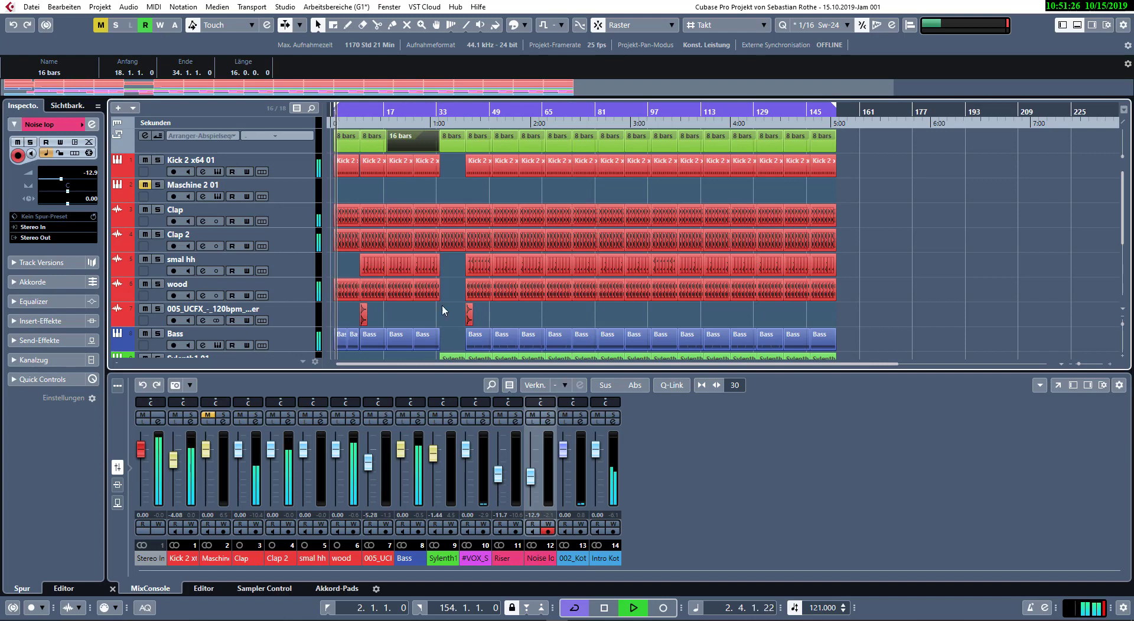
key("ctrl+alt+b")
key("h")
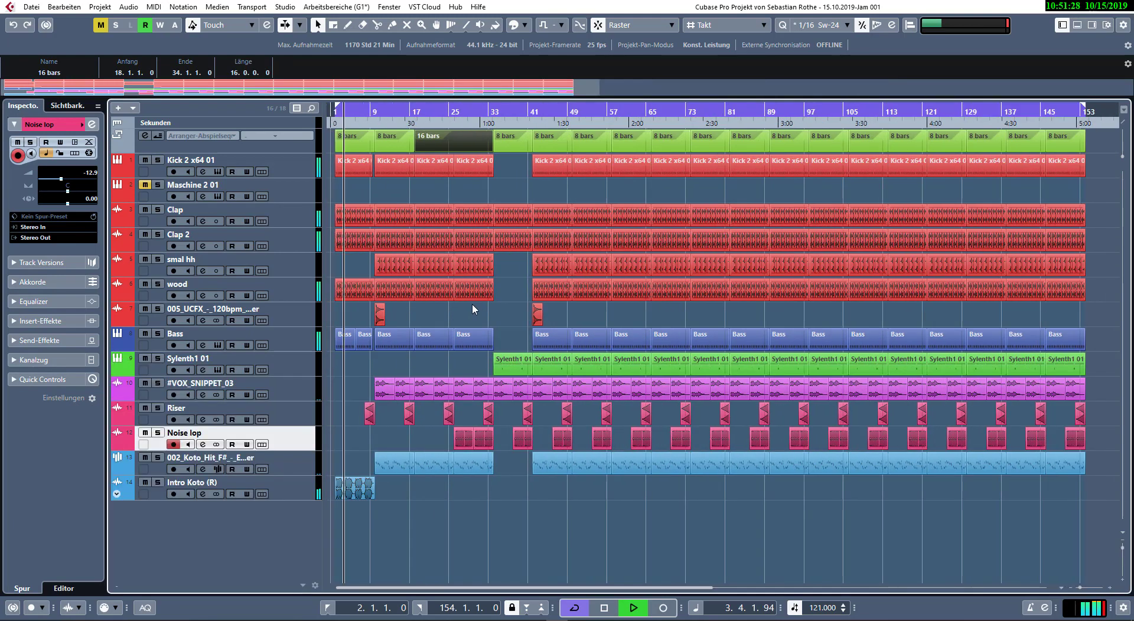
key("h")
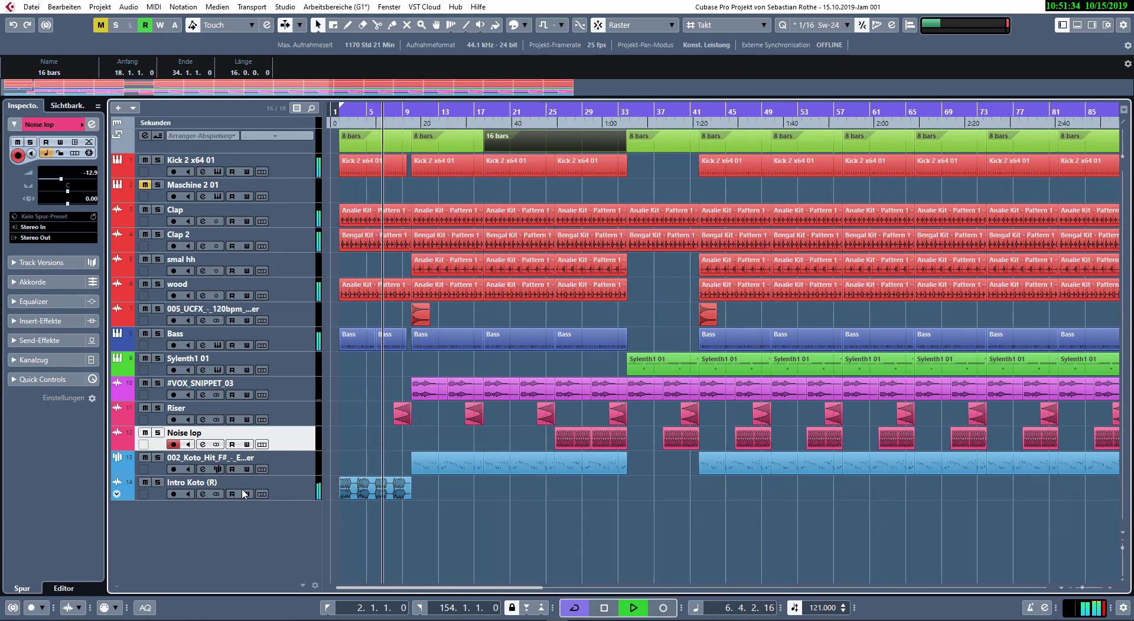
- Rename the Intro Koto (R) track as Intro Koto (Filter)
double_click(214, 482)
left_click(221, 482)
key("BackSpace")
key("BackSpace")
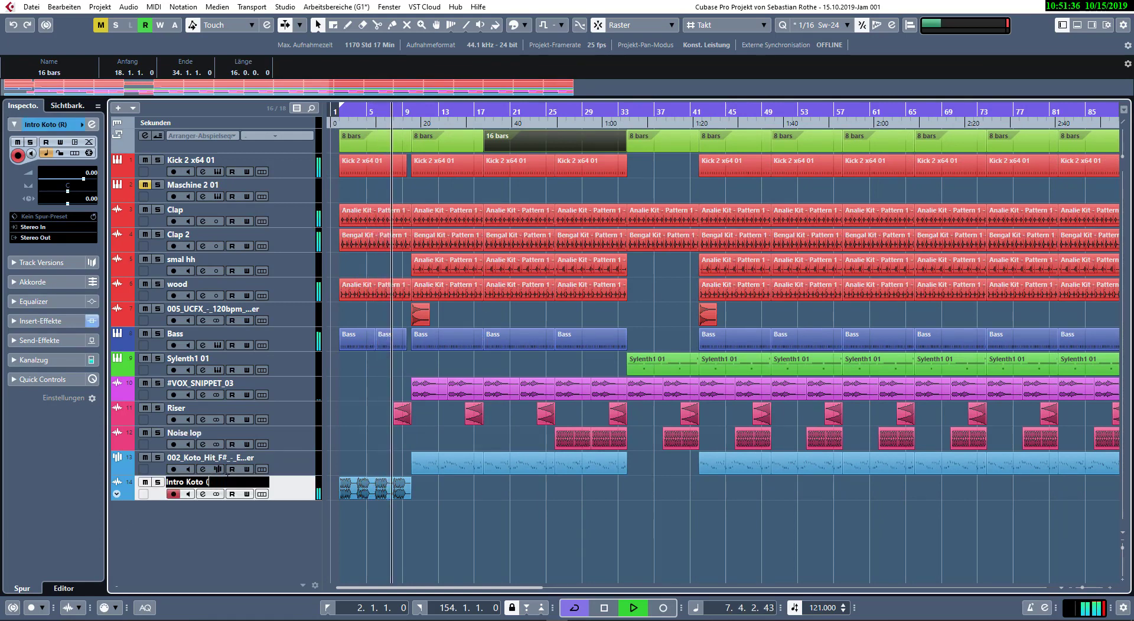
type("Filter")
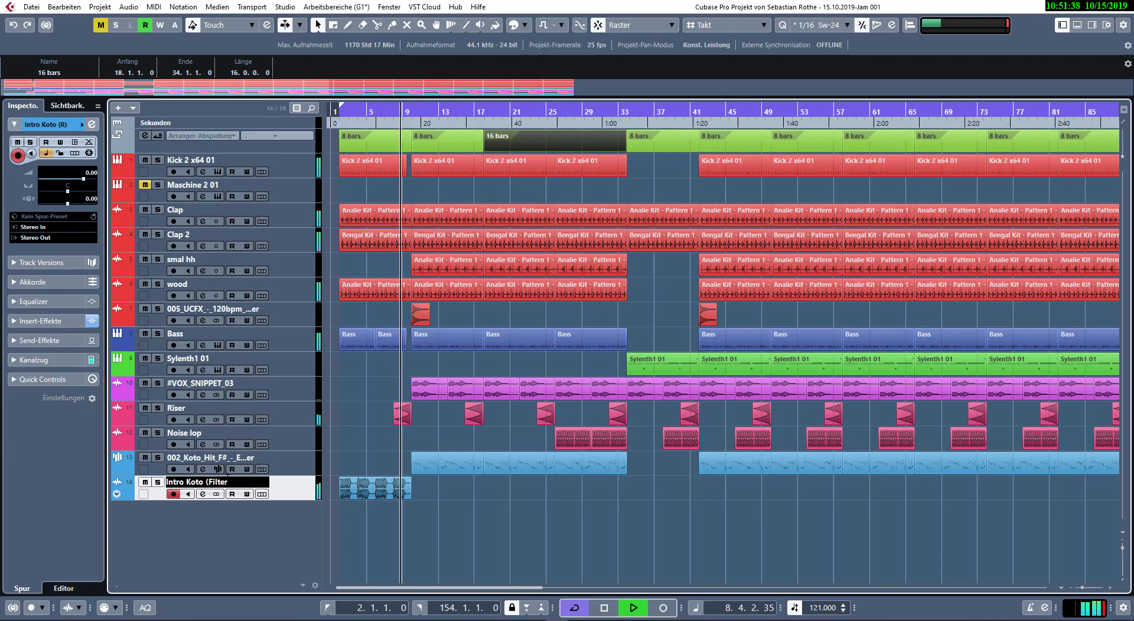
type(")")
key("Return")
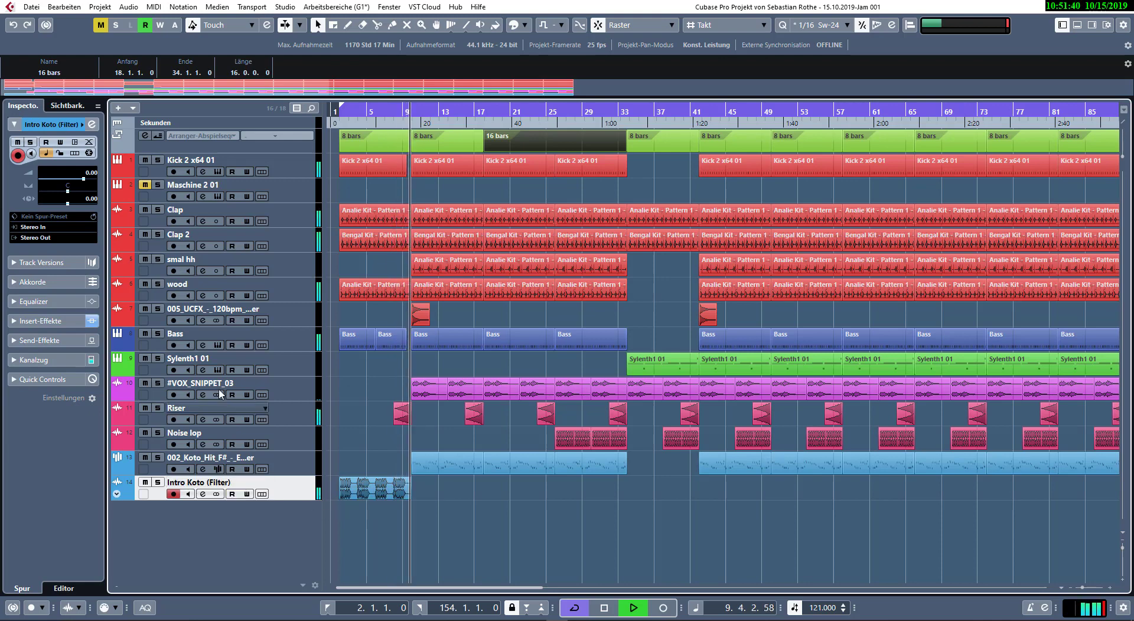
- Rename the 002_Koto_Hit track as Koto_Melody and apply the name to its clips
double_click(204, 457)
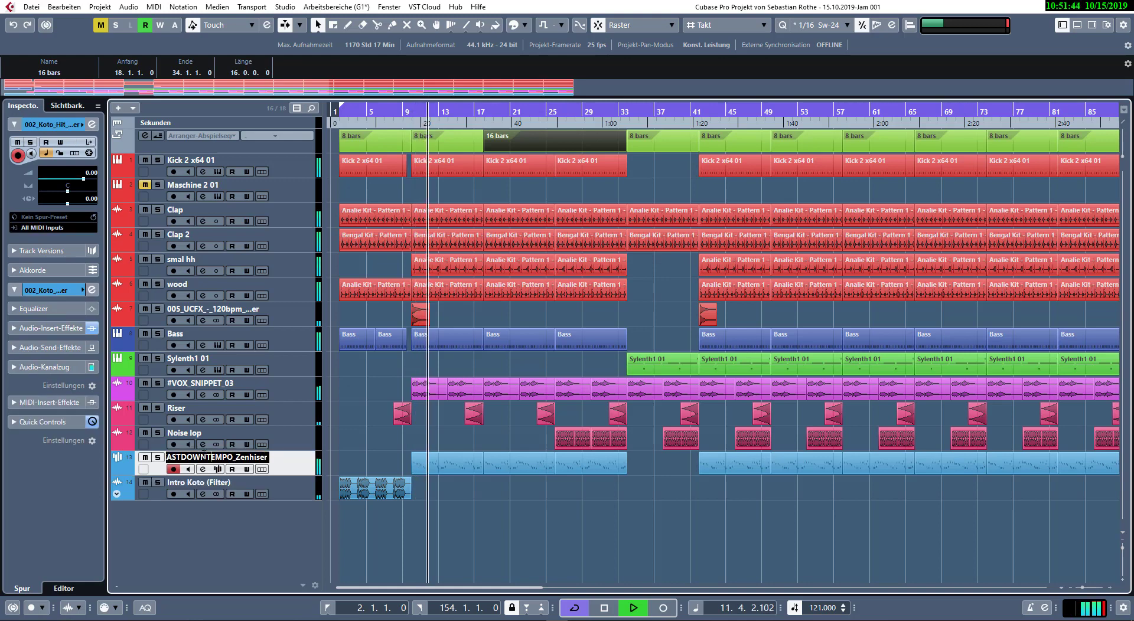
key("Home")
key("Right")
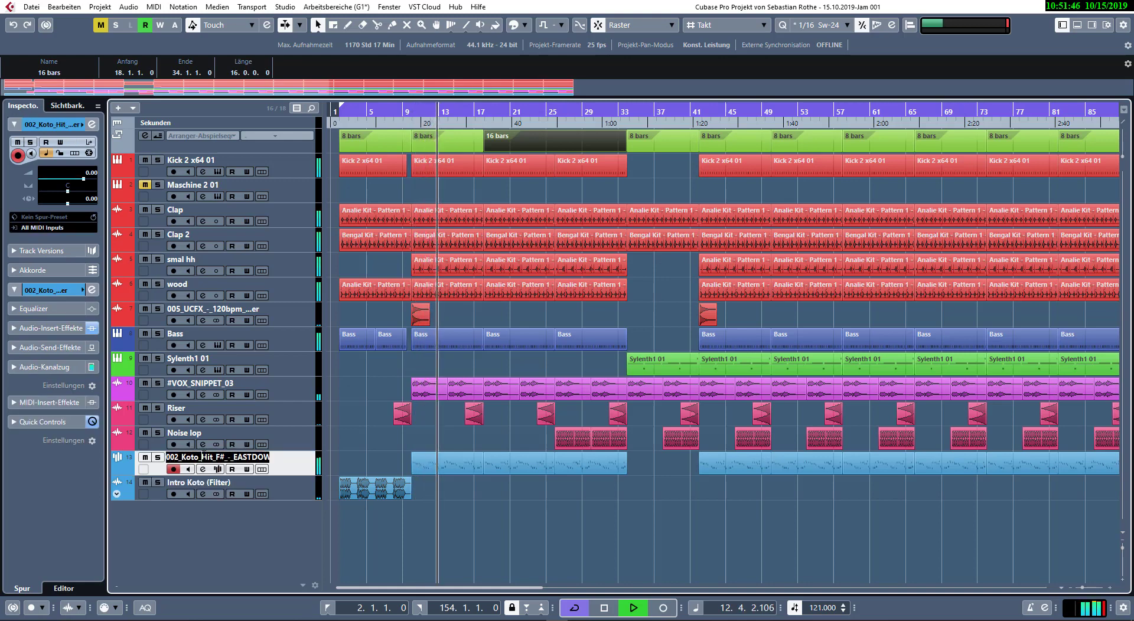
key("ctrl+a")
type("Koto_Melody")
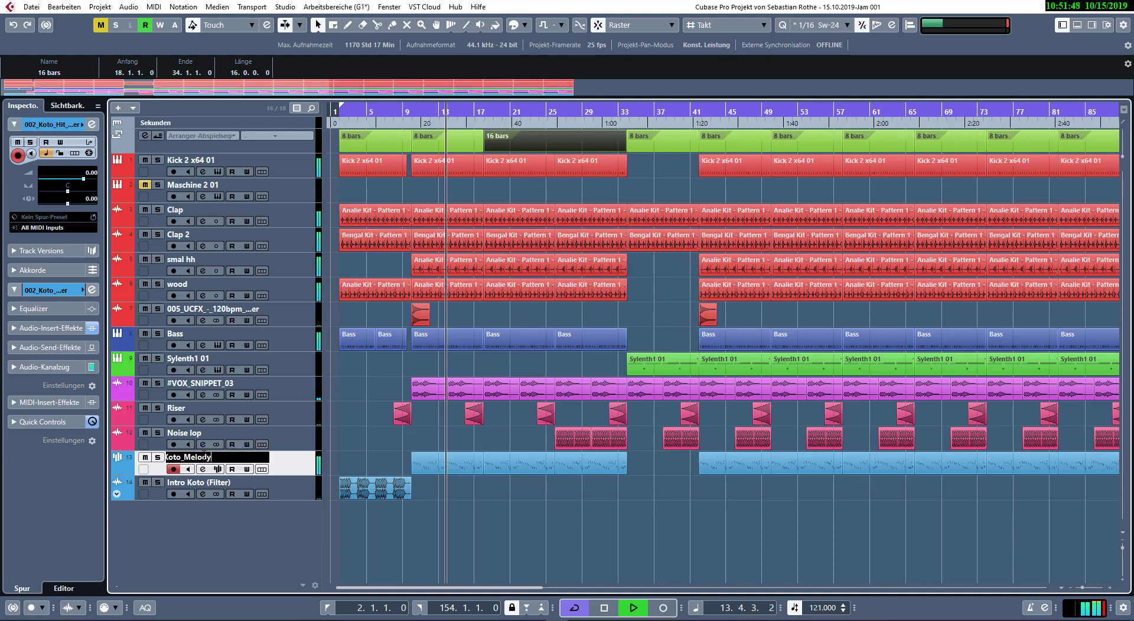
key("Delete")
key("Delete")
key("Delete")
key("Delete")
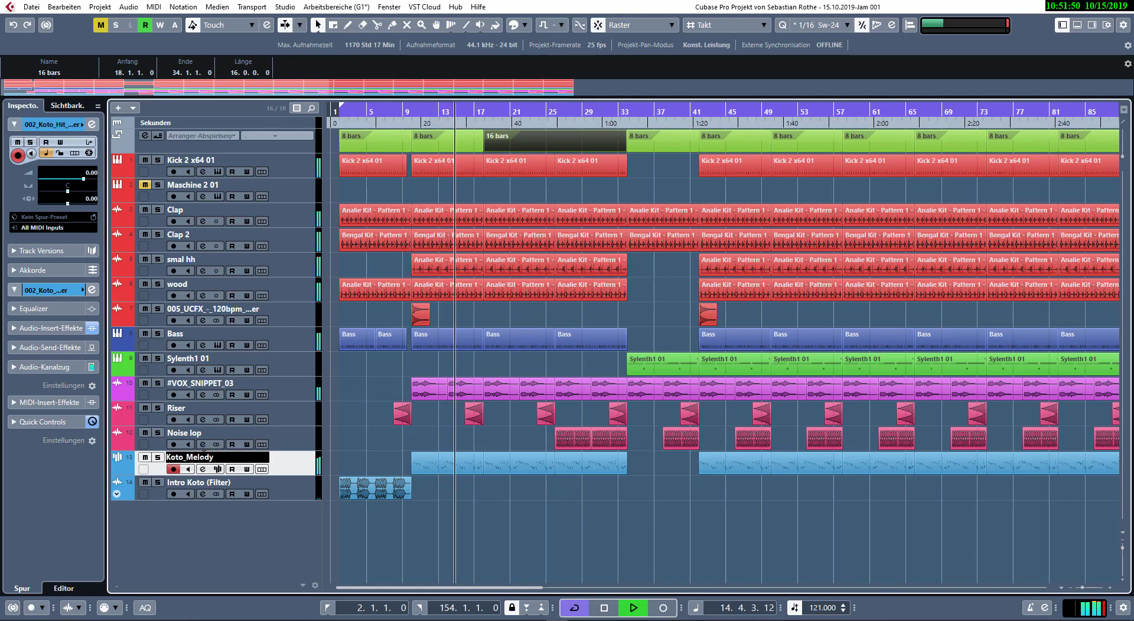
key("Return")
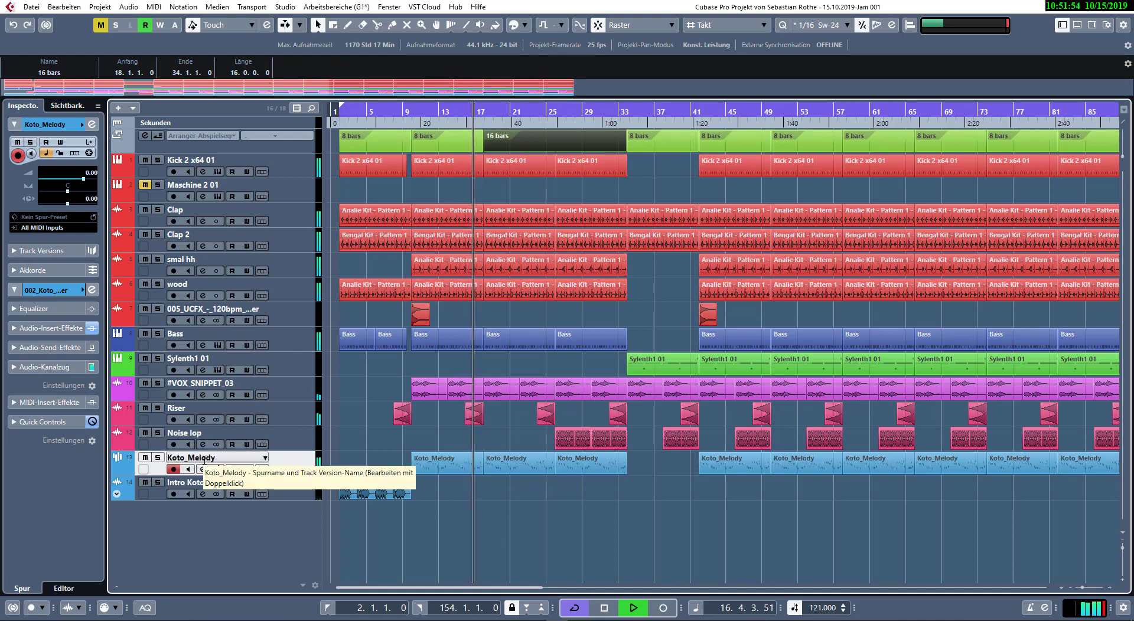
- Correct the Noise lop track's name to Noise loop and apply it to the track's clips
left_click(194, 439)
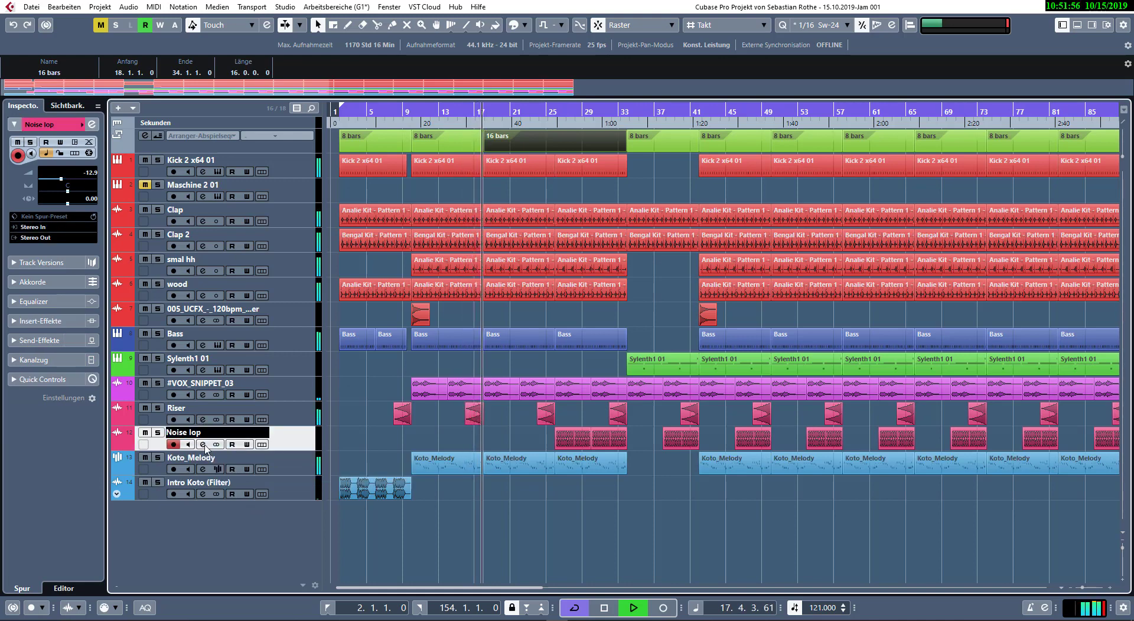
type("o")
key("shift+Return")
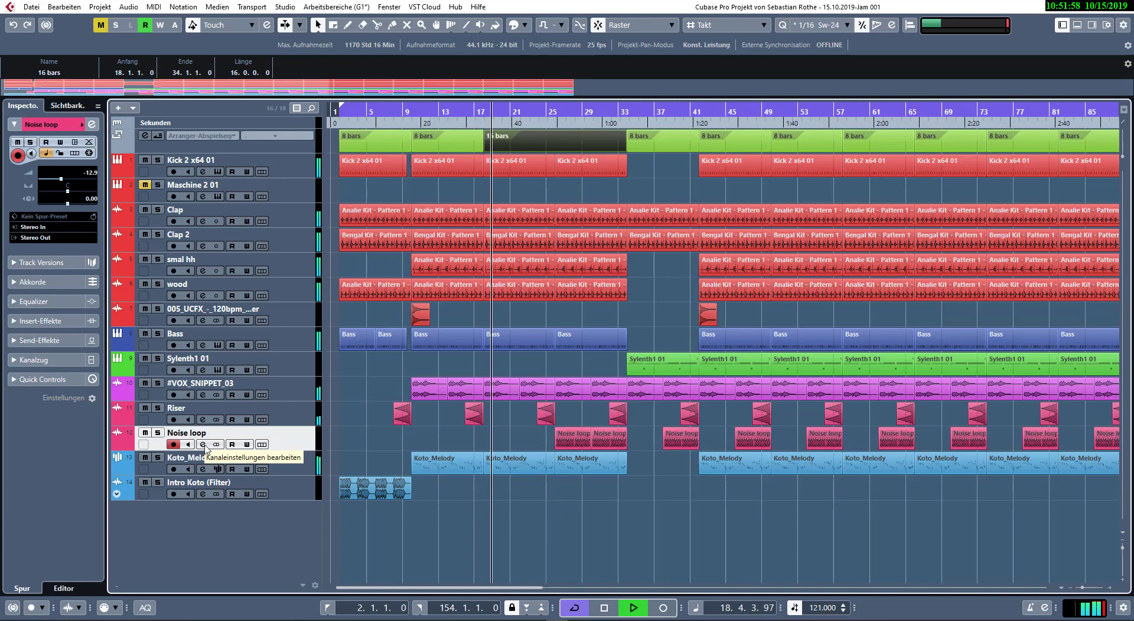
- Reconfirm the names of the Riser and Bass tracks, and apply the wood track's name to its clips
double_click(175, 408)
key("Return")
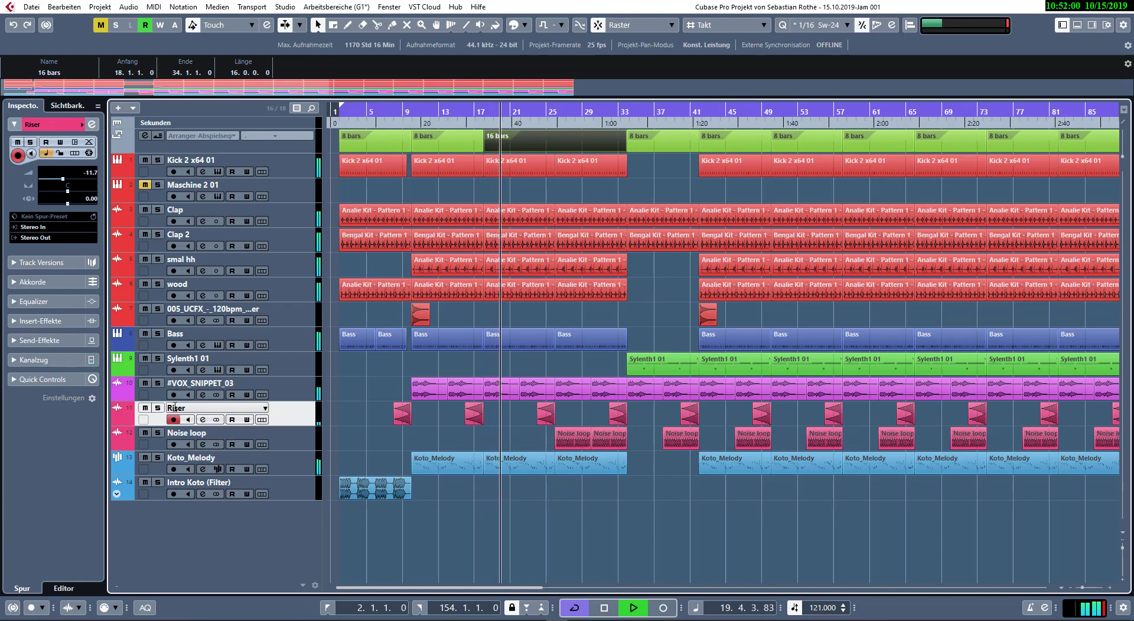
left_click(196, 361)
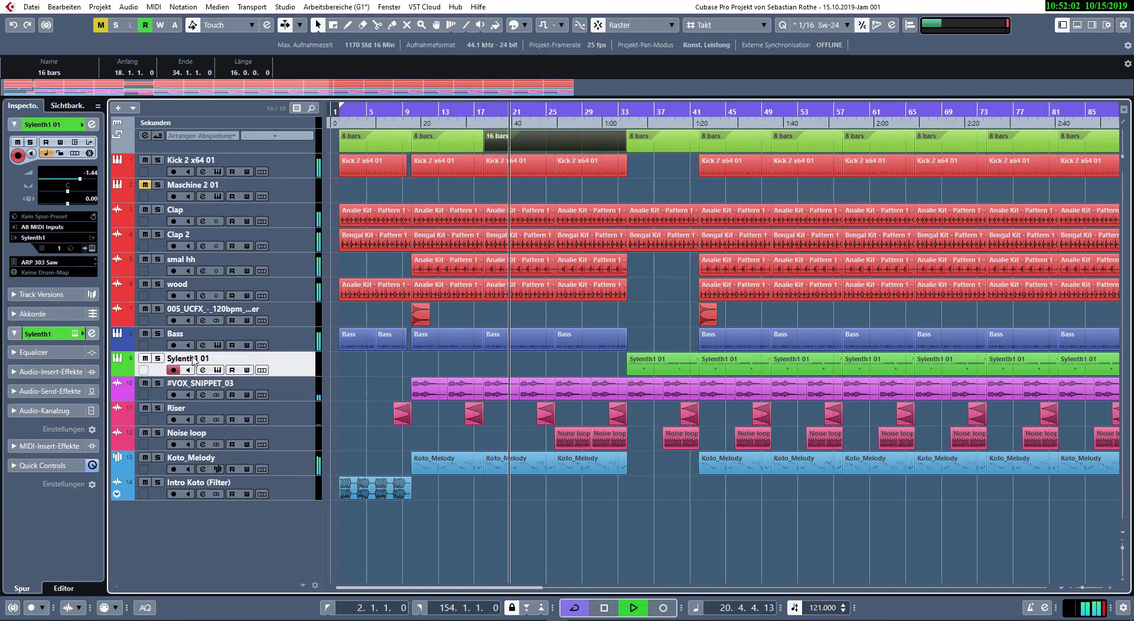
double_click(185, 334)
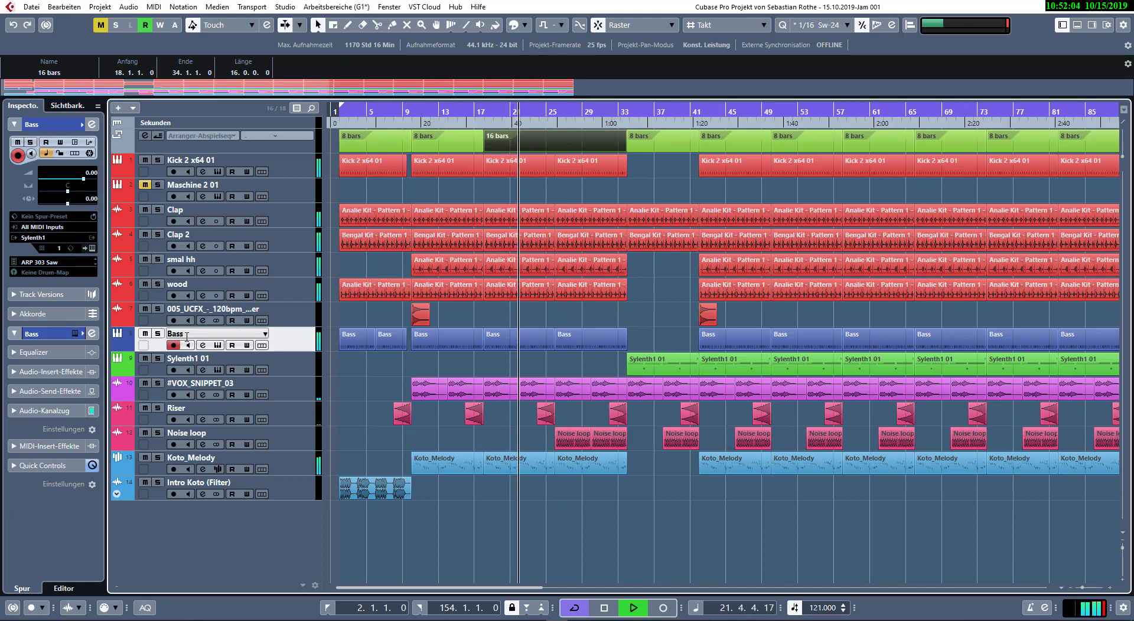
key("Return")
double_click(188, 282)
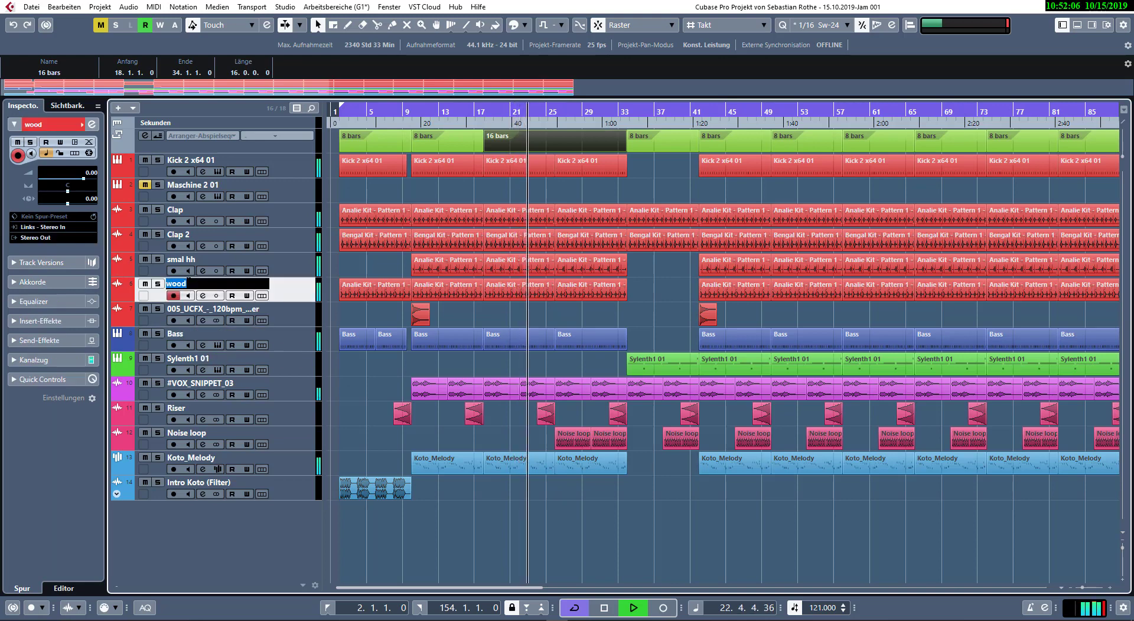
key("Return")
- Rename the 005_UCFX effect track as Crash
double_click(192, 308)
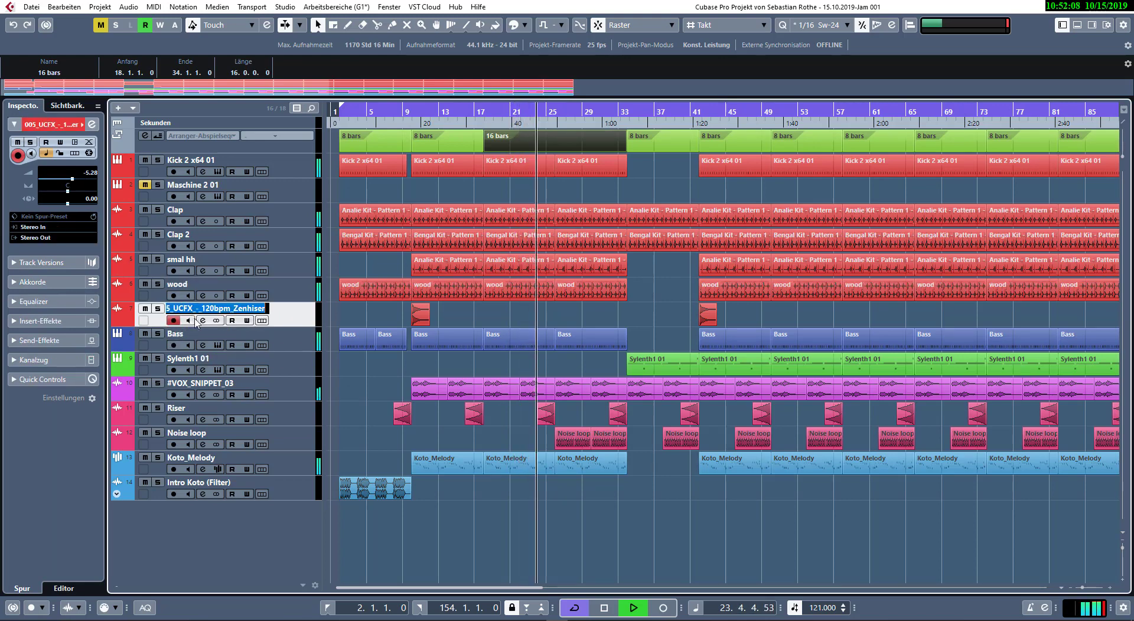
type("Crash 12")
key("Return")
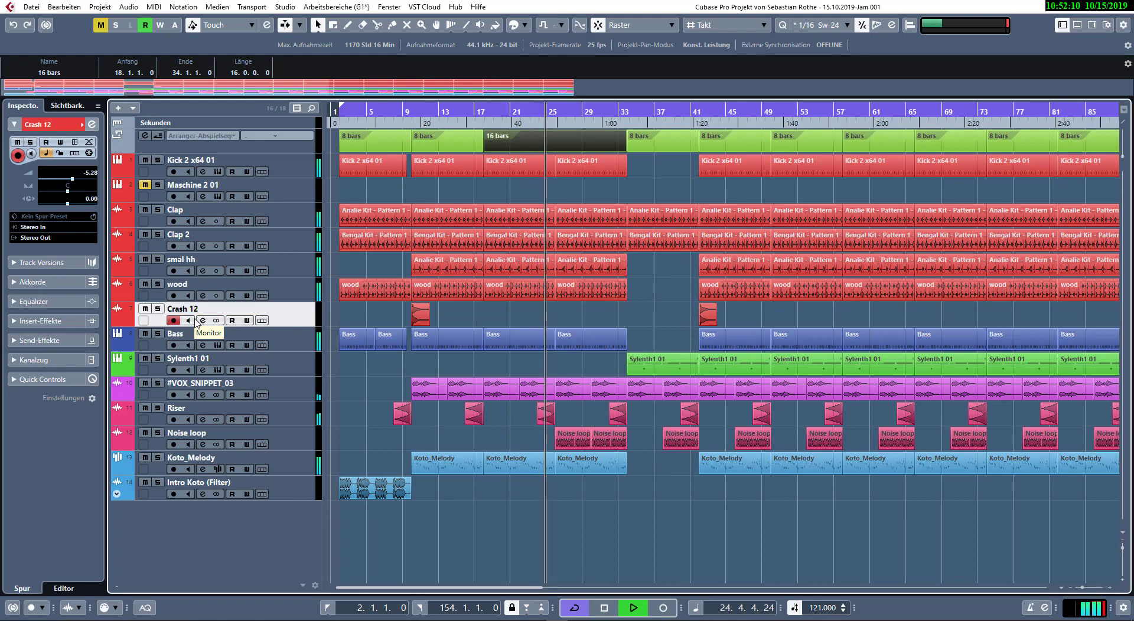
double_click(198, 311)
key("End")
key("BackSpace")
key("BackSpace")
key("BackSpace")
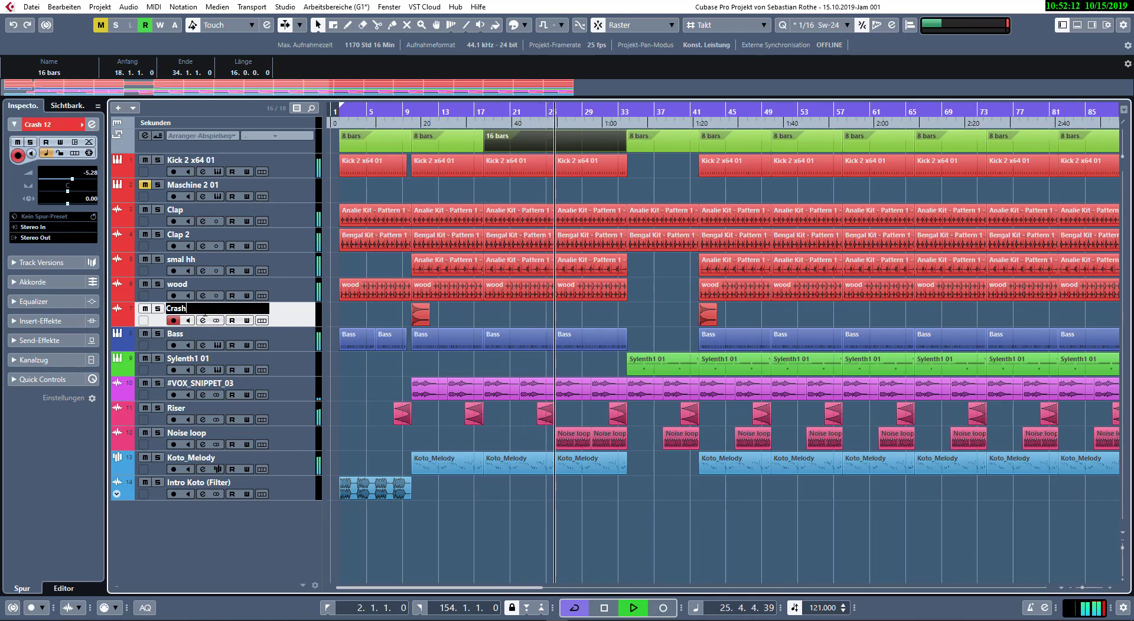
key("Return")
- Apply the track names to the clips on the smal hh, Clap 2 and Clap tracks, and dismiss the input-language notification
double_click(200, 260)
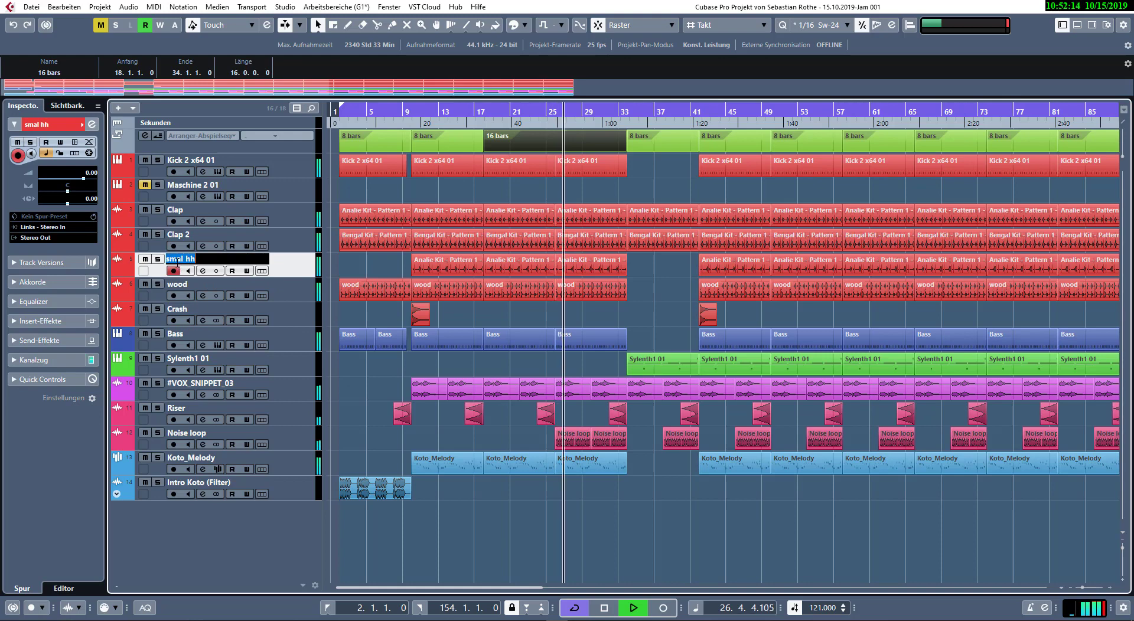
key("ctrl+Return")
double_click(200, 239)
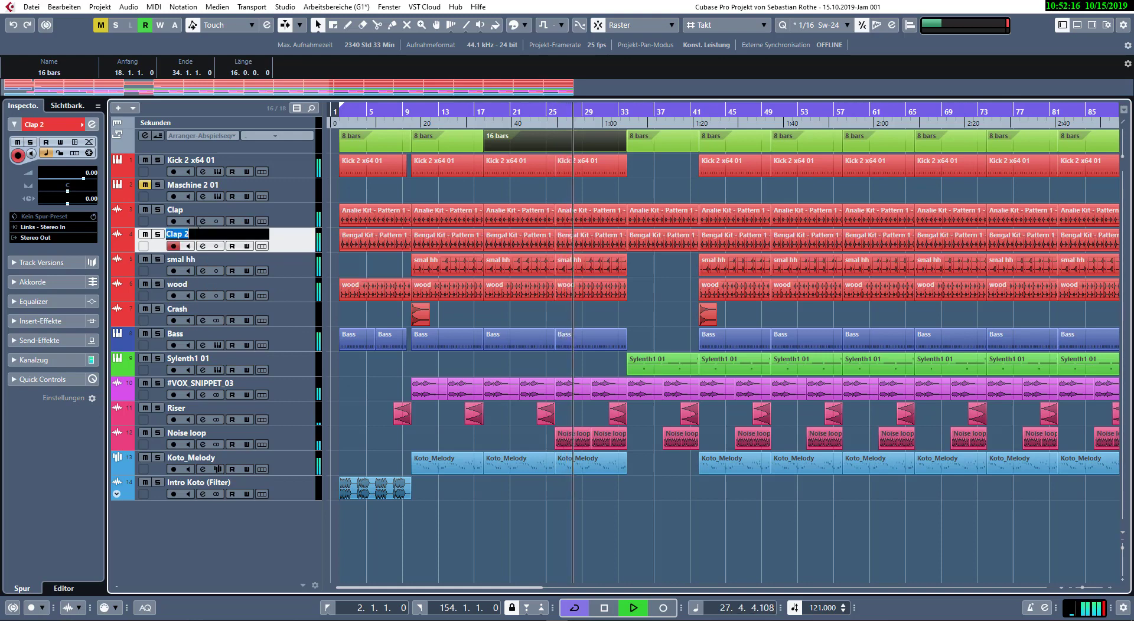
key("ctrl+Return")
double_click(172, 211)
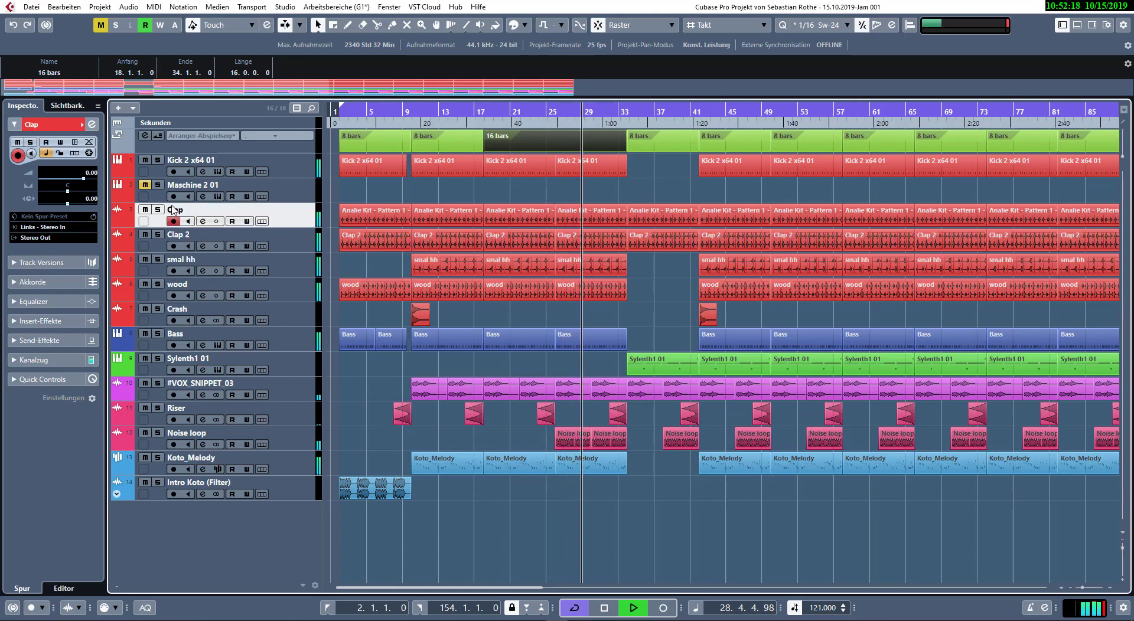
key("shift+Return")
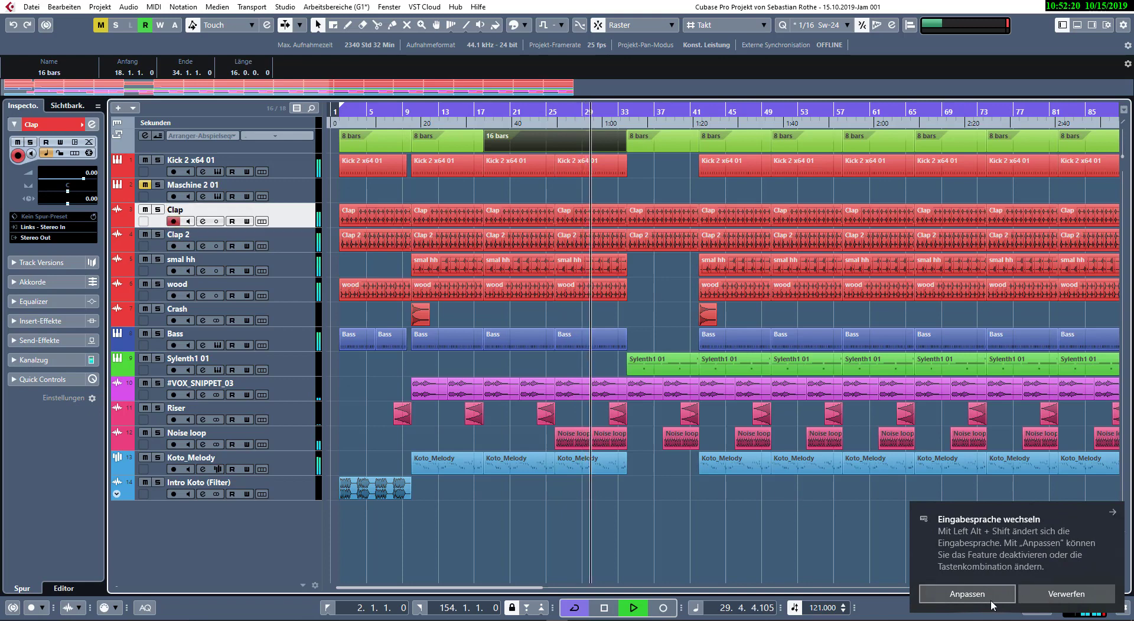
left_click(1112, 513)
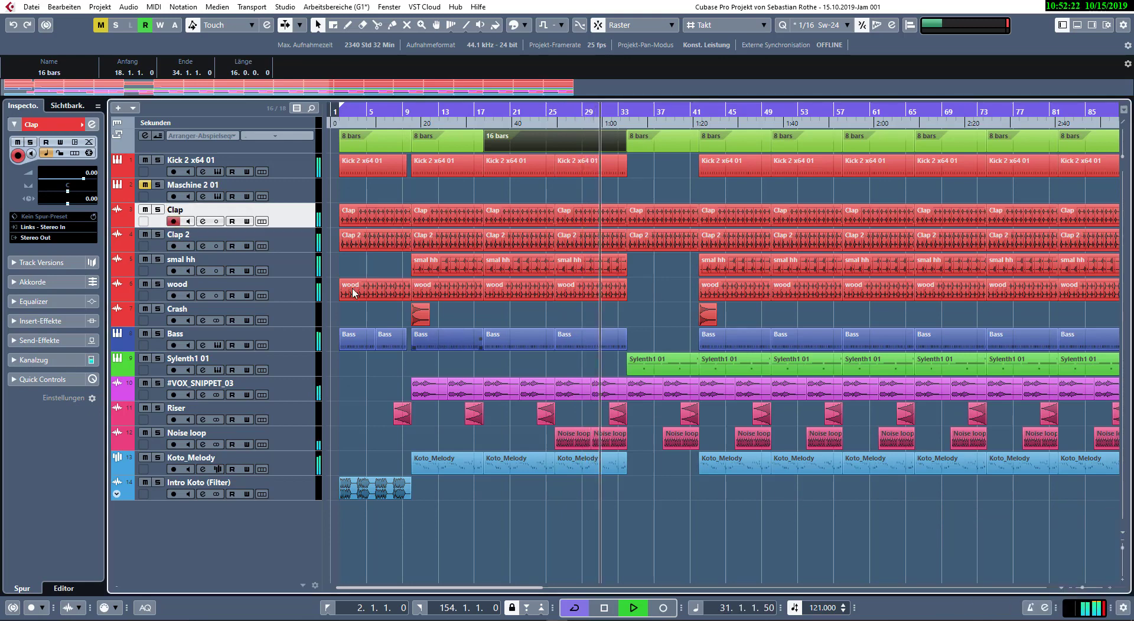
- Shorten the Kick 2 x64 01 track's name to Kick and apply it to the track's clips
double_click(202, 161)
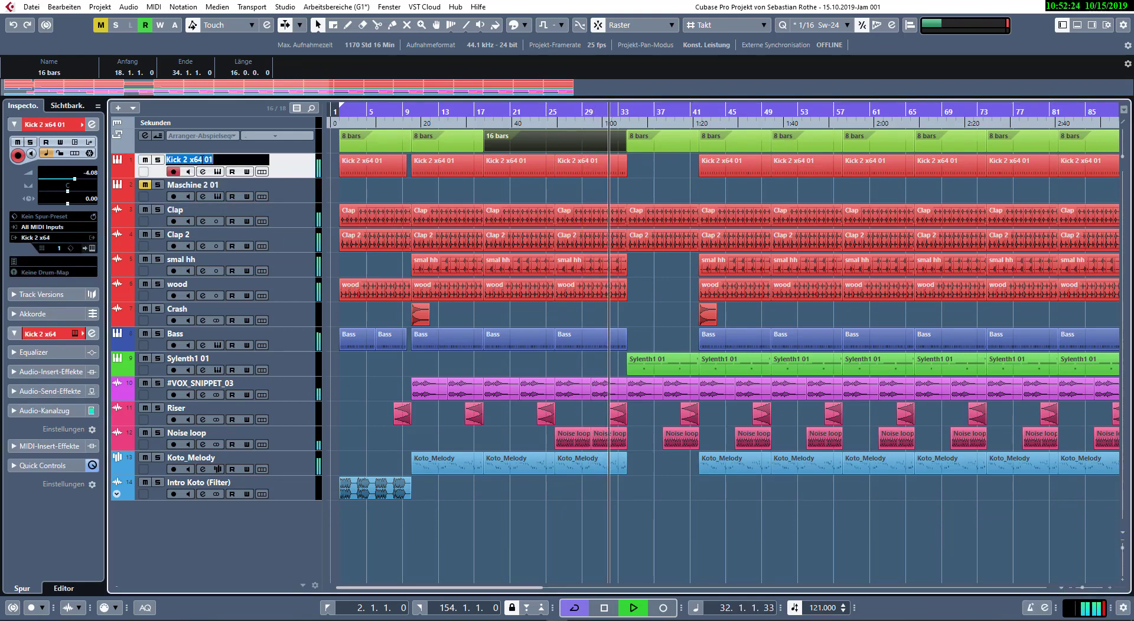
left_click_drag(181, 161, 399, 166)
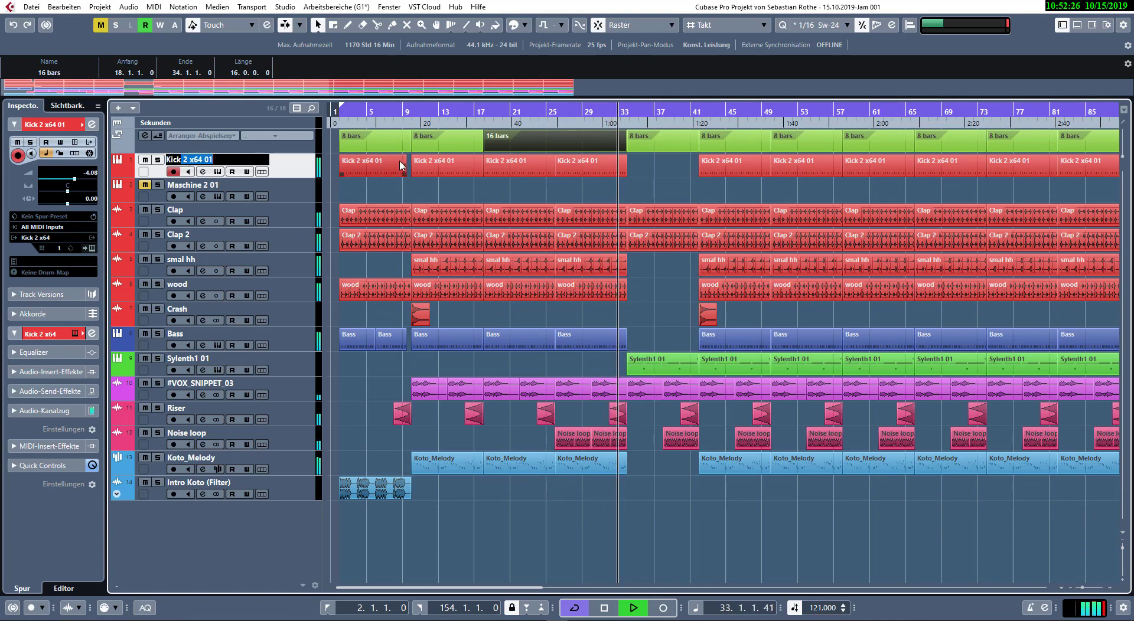
key("BackSpace")
key("Return")
left_click(366, 197)
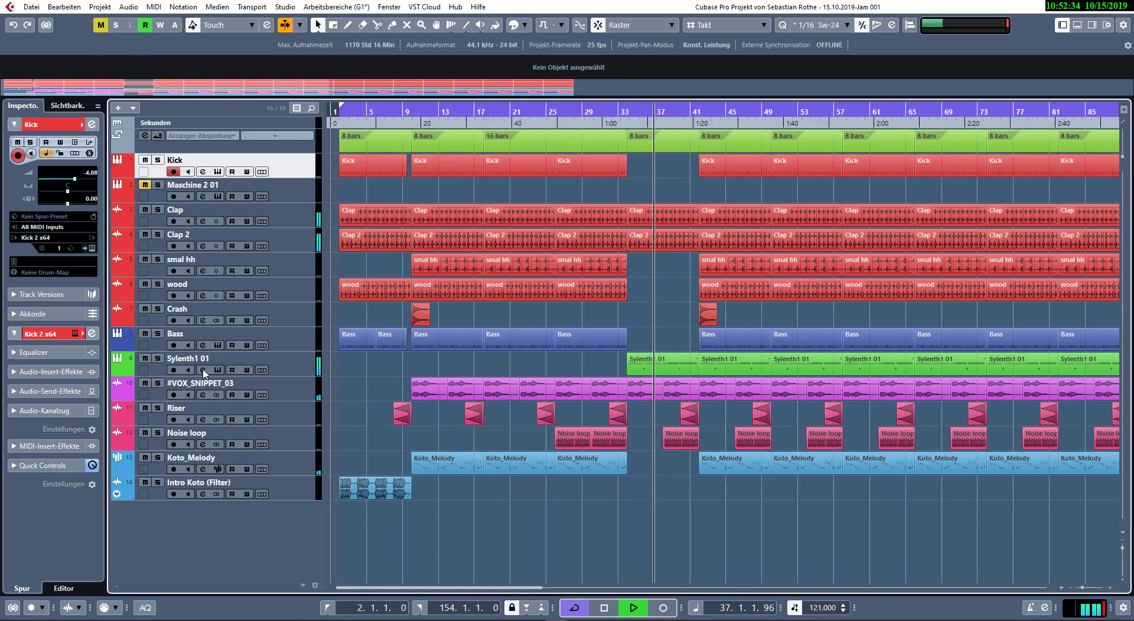
- Record Sylenth1's Filter Control cutoff movements as automation during playback from about bar 48 to bar 57, and close the instrument window
left_click(217, 369)
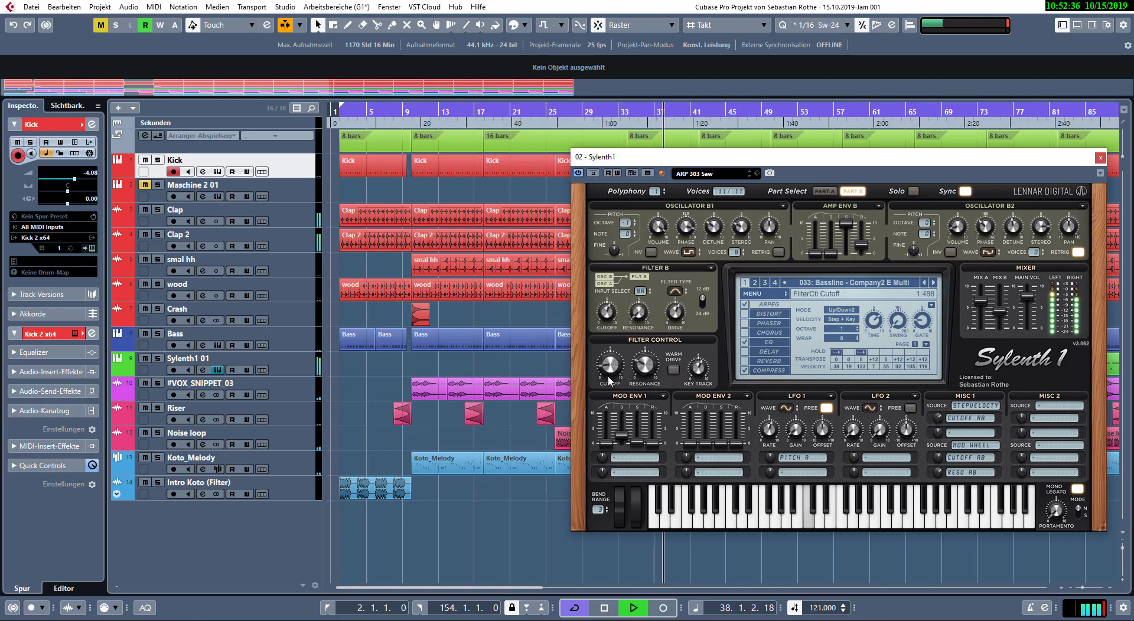
left_click_drag(603, 368, 604, 368)
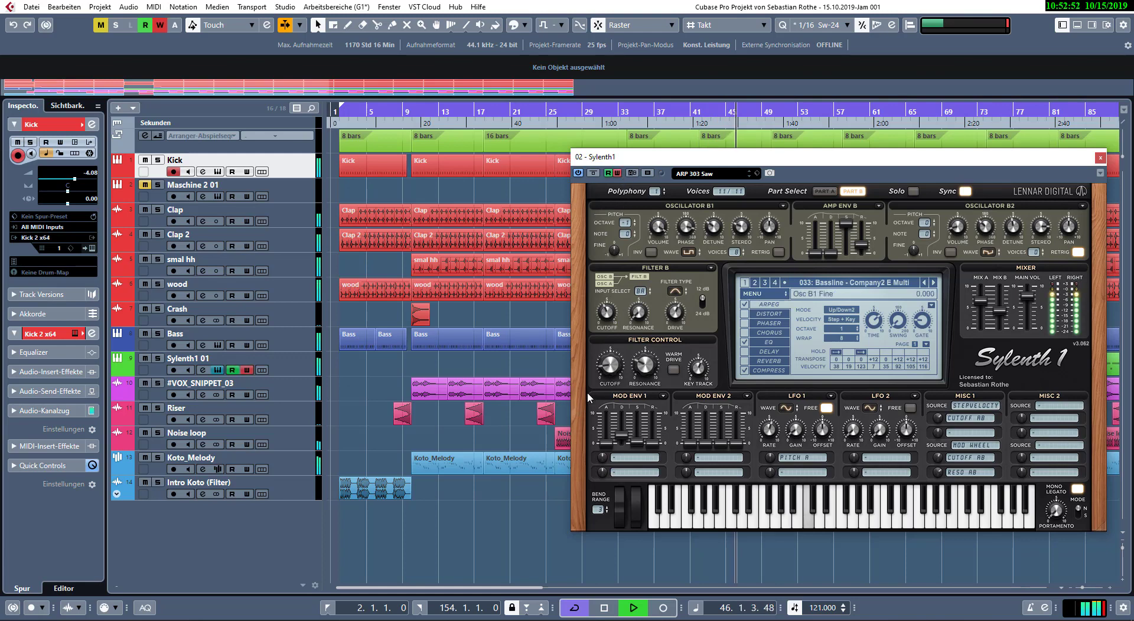
left_click_drag(748, 160, 280, 112)
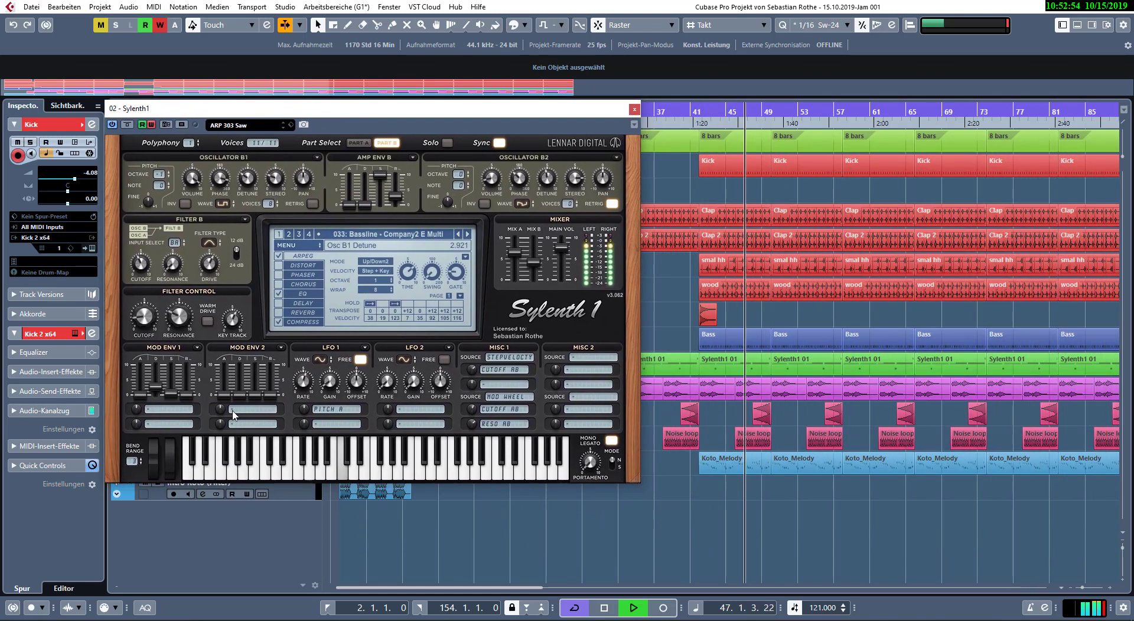
mouse_move(137, 328)
left_mouse_down()
mouse_move(161, 267)
mouse_move(143, 321)
left_mouse_up()
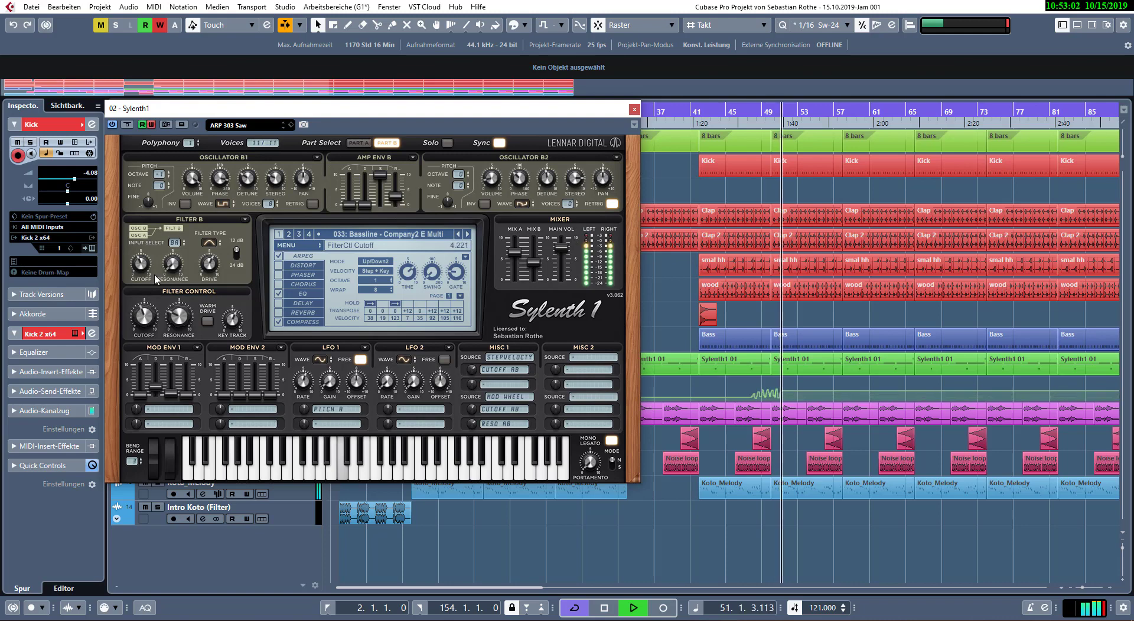
mouse_move(157, 279)
left_mouse_down()
mouse_move(173, 279)
mouse_move(150, 301)
mouse_move(170, 331)
left_mouse_up()
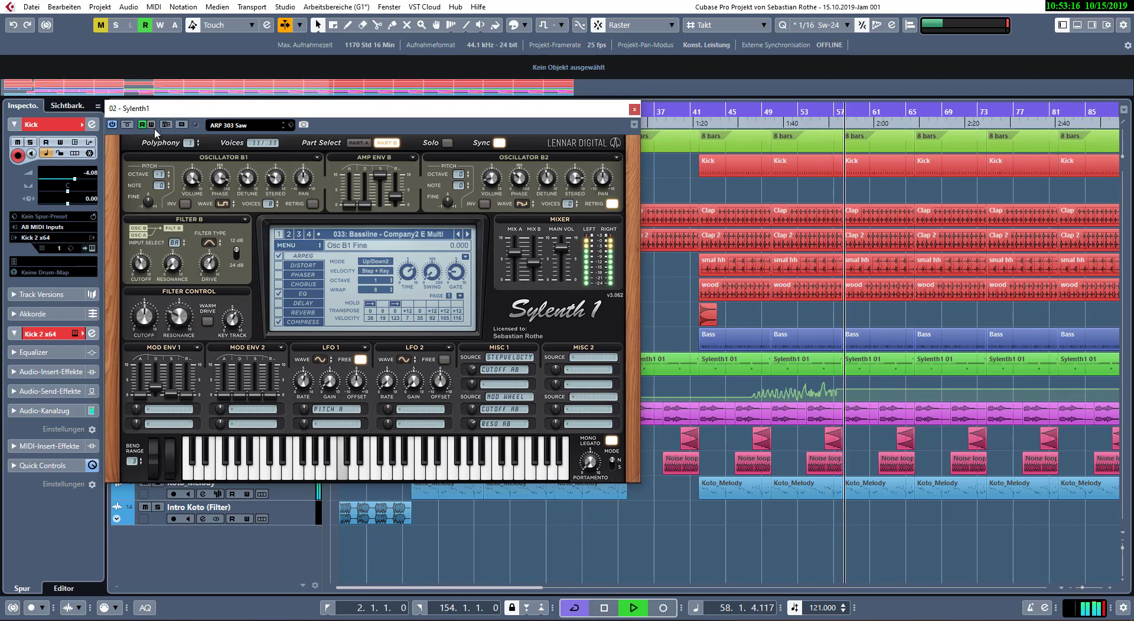
left_click(633, 110)
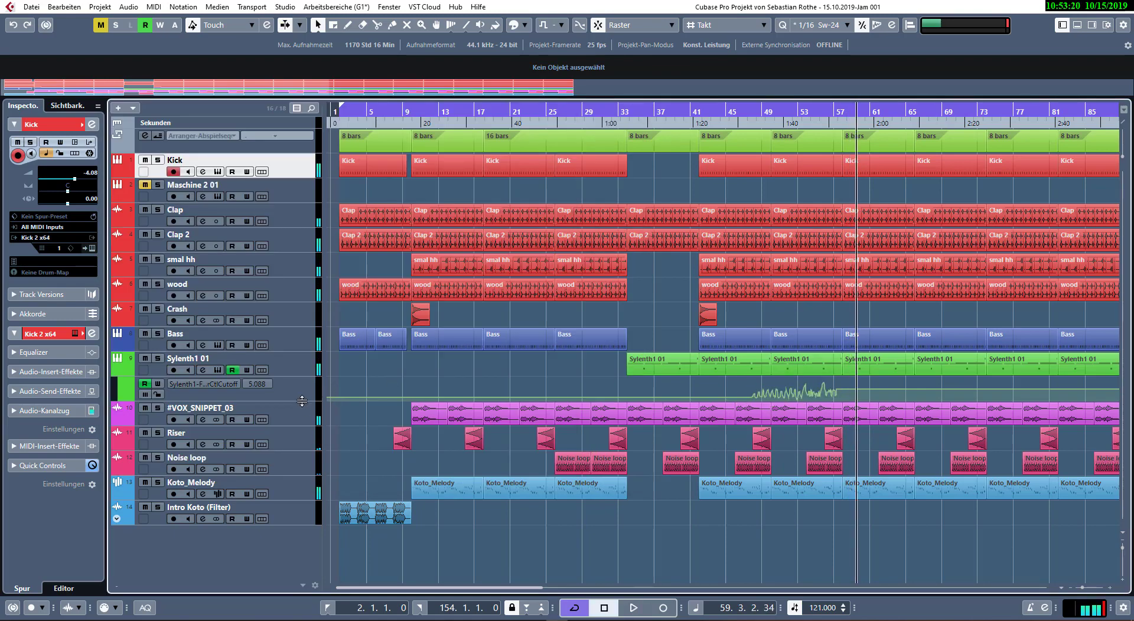
- Trim the Sylenth1 cutoff automation by deleting the points before bar 50 and lowering its start at bar 50 and its end before bar 58
left_click_drag(301, 402, 304, 476)
scroll(926, 414, "up", 3, "ctrl")
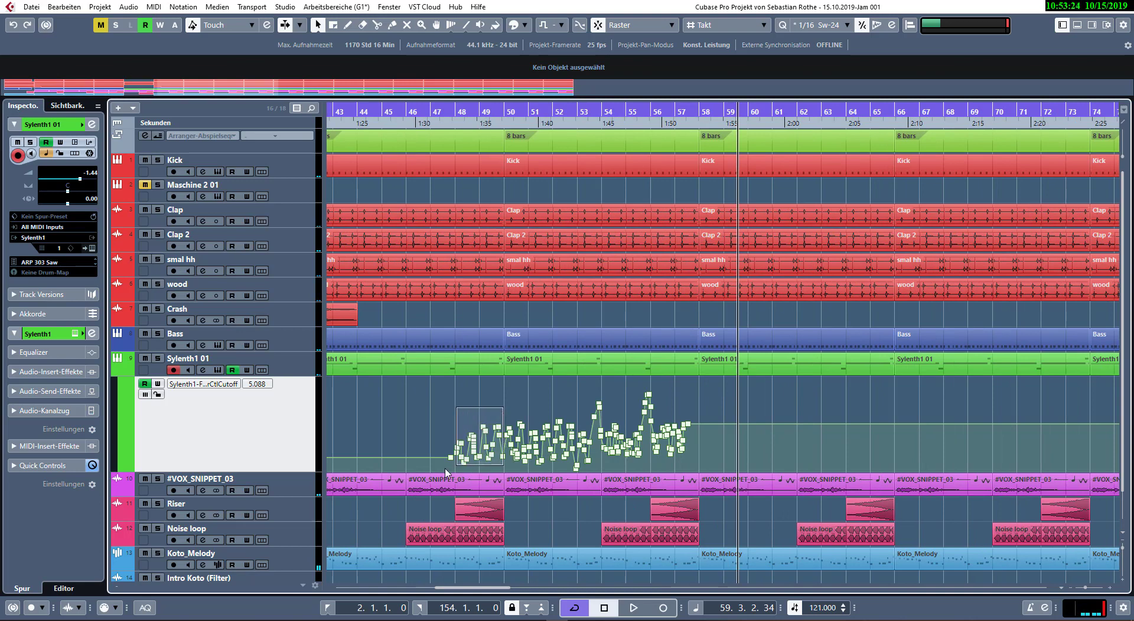
left_click_drag(445, 472, 444, 472)
key("Delete")
left_click_drag(507, 432, 503, 452)
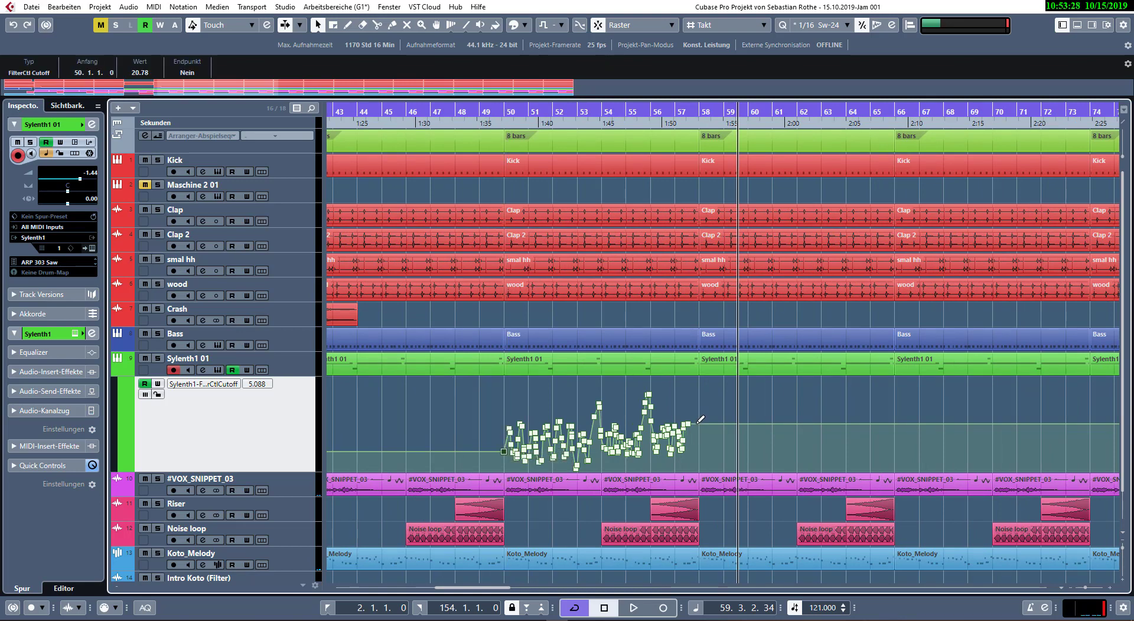
left_click_drag(699, 422, 694, 444)
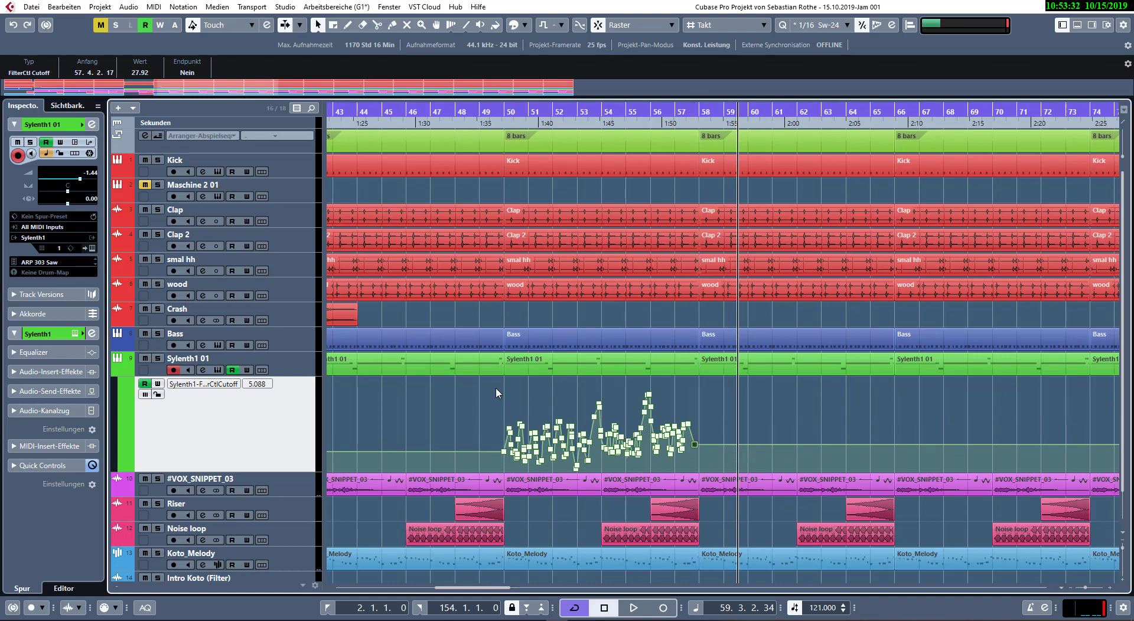
left_click_drag(496, 392, 724, 480)
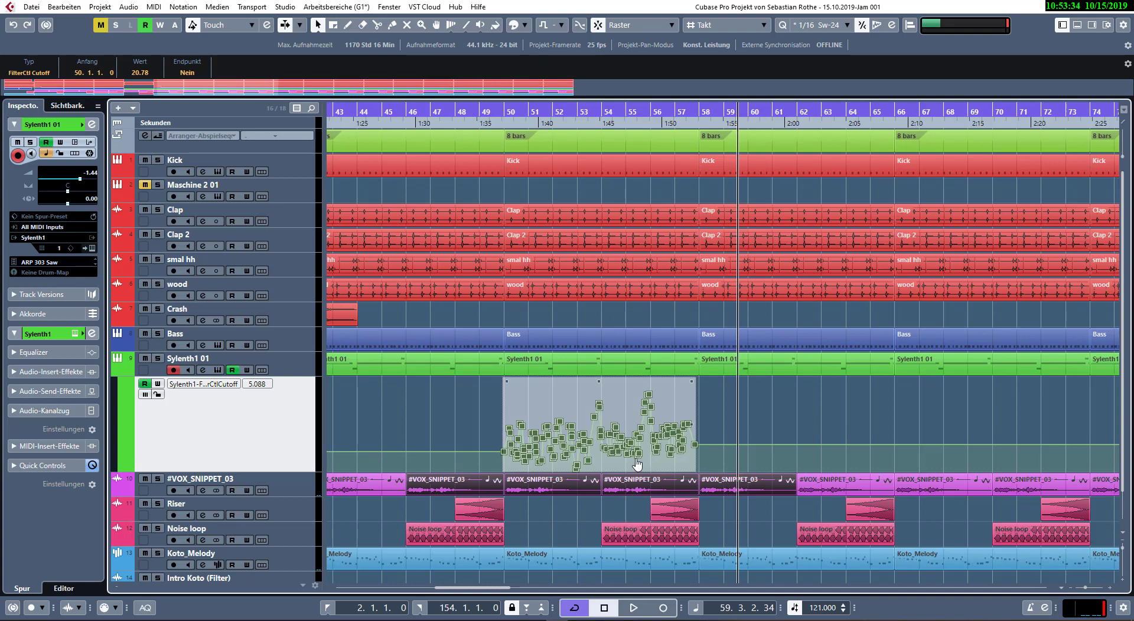
right_click(566, 435)
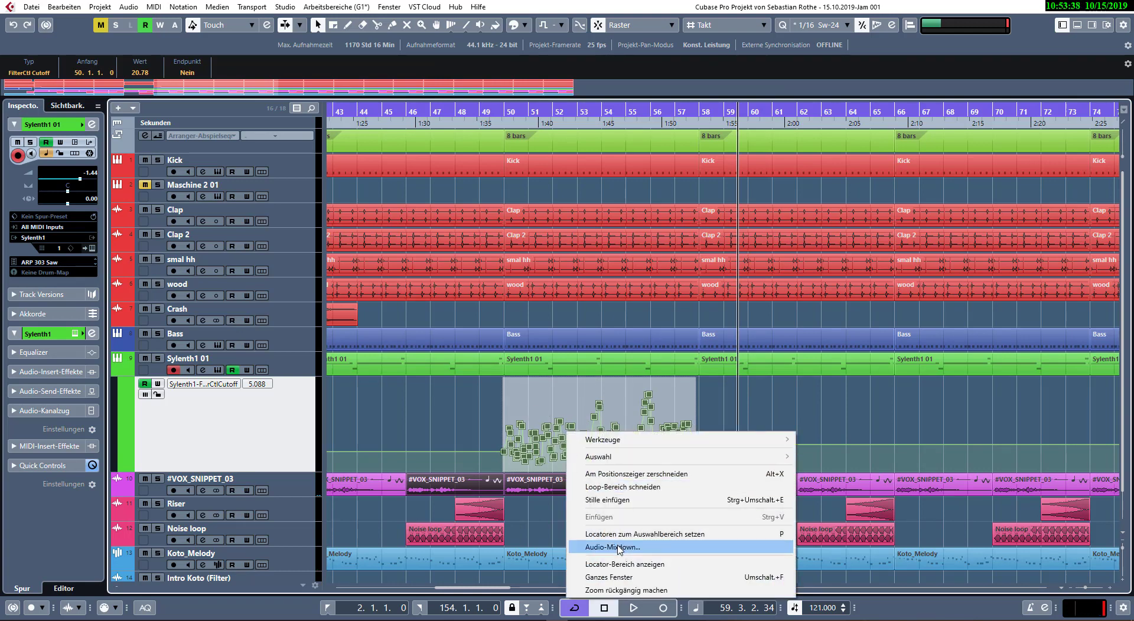
left_click(487, 441)
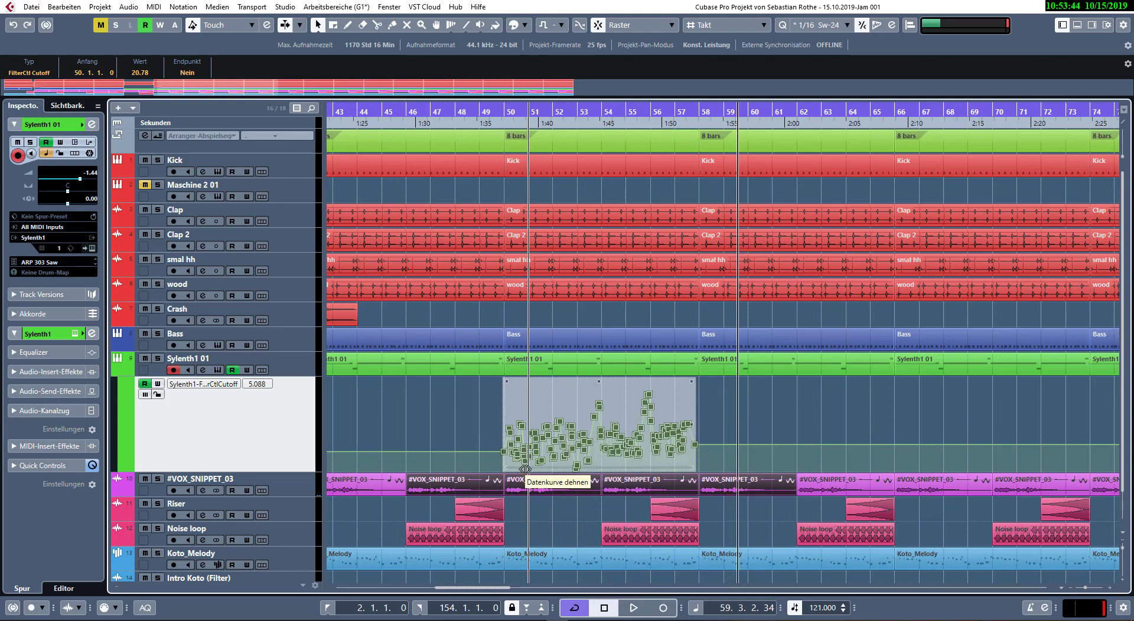
left_click(491, 416)
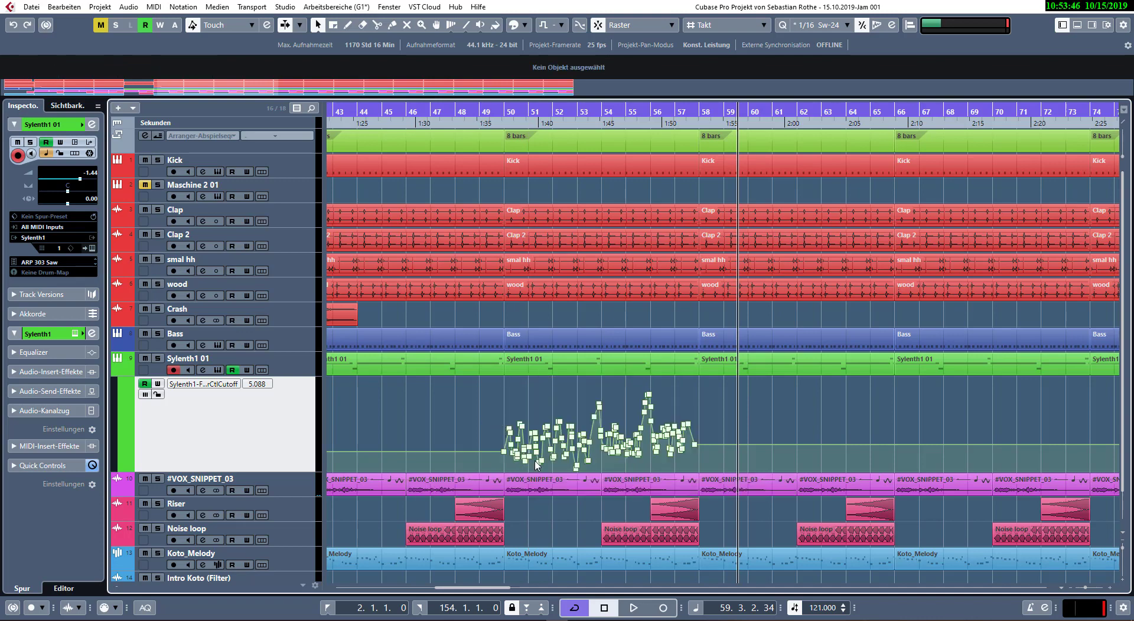
- Enlarge the cutoff automation lane further and examine the automation points at the start of bar 50
left_click_drag(291, 471, 329, 491)
scroll(550, 480, "up", 4)
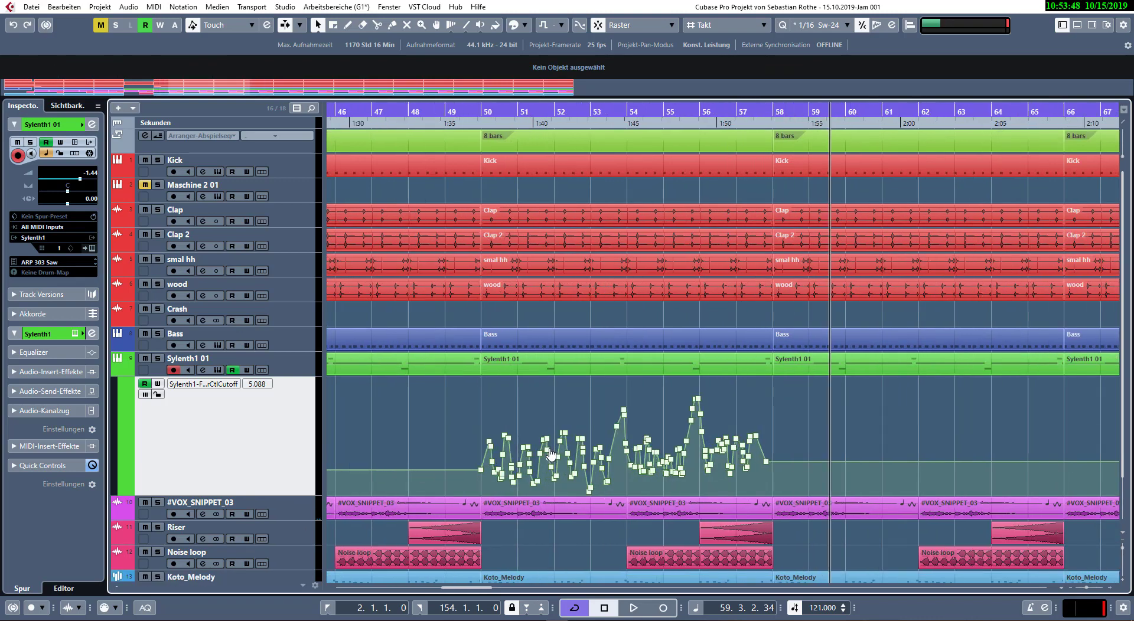
left_click(477, 371)
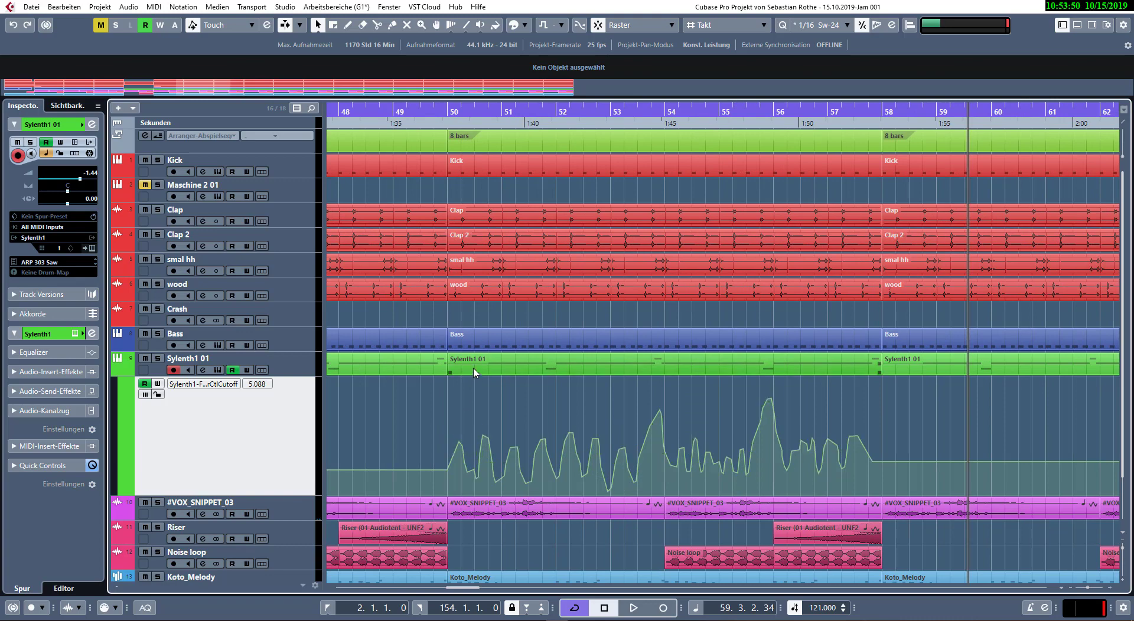
left_click(459, 443)
left_click(459, 443)
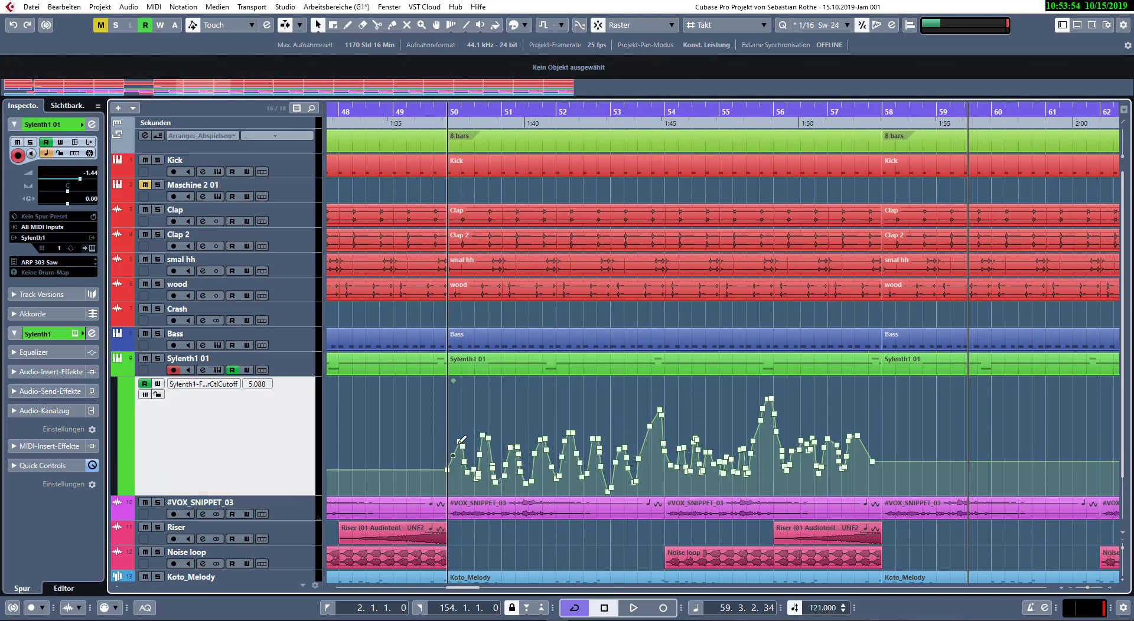
double_click(459, 442, "shift")
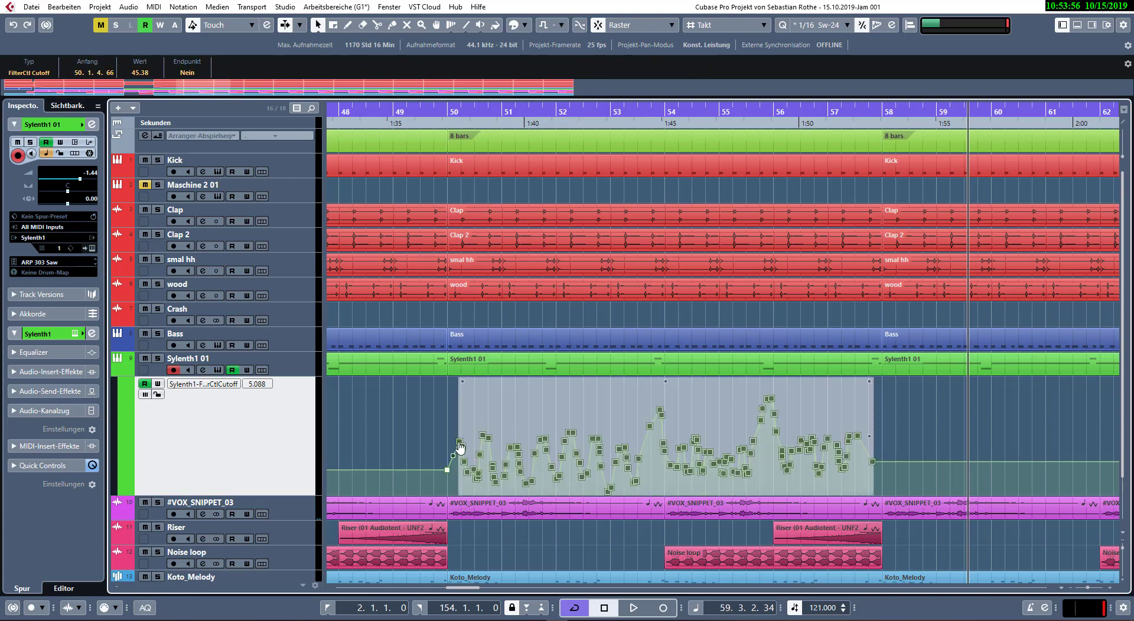
left_click(447, 470)
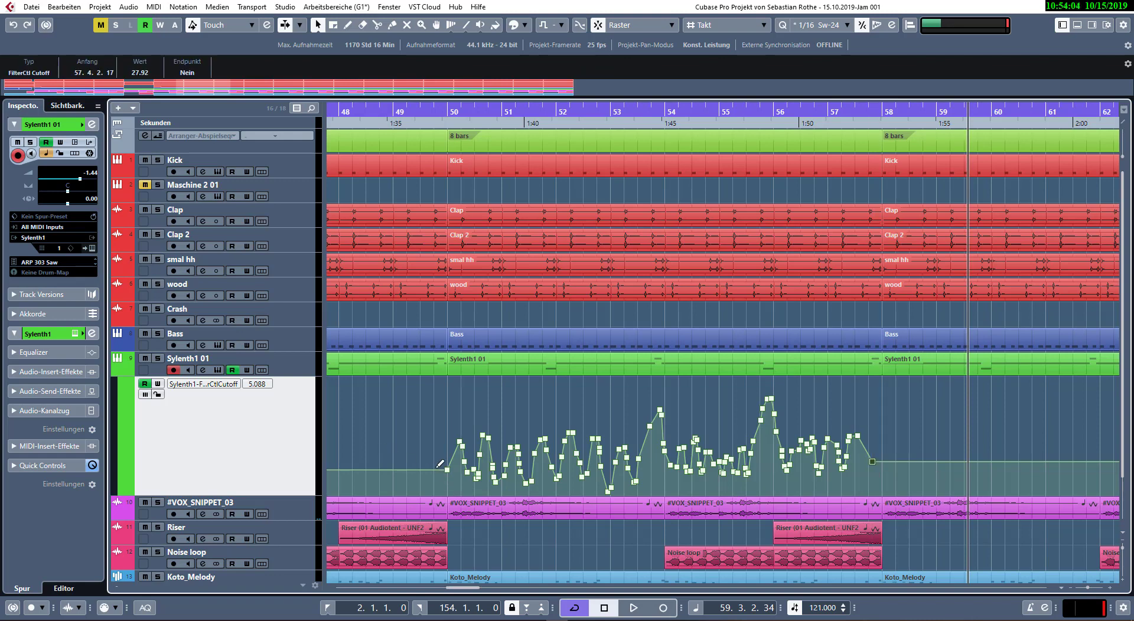
left_click(460, 443)
left_click(447, 471)
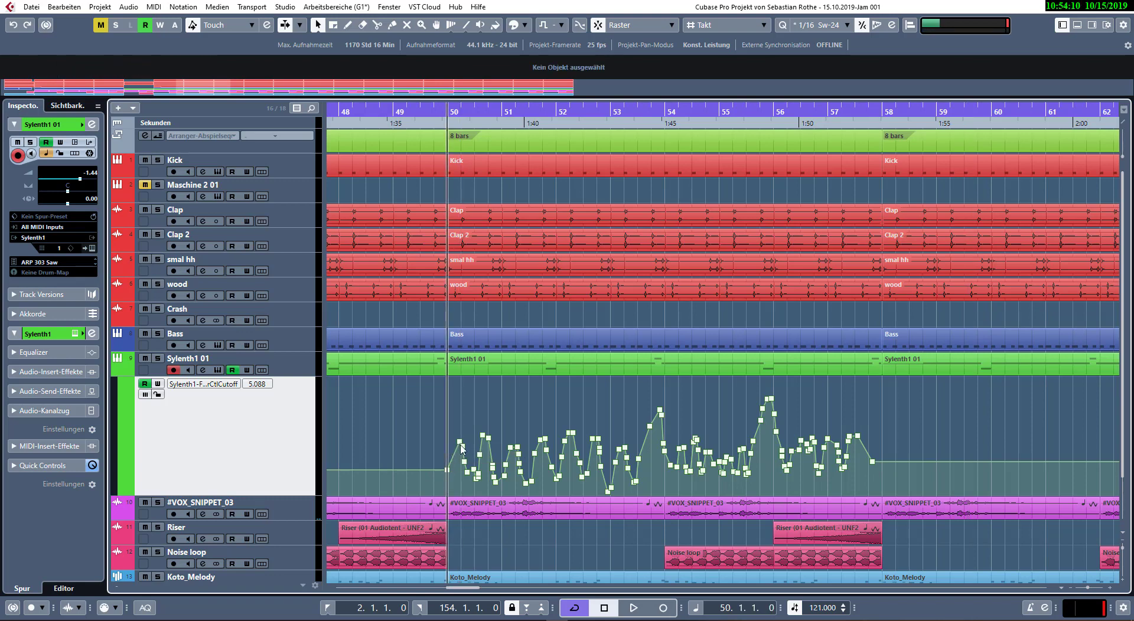
- Select the cutoff automation between bars 50 and 58 and duplicate it directly after itself
left_click_drag(434, 416, 833, 435)
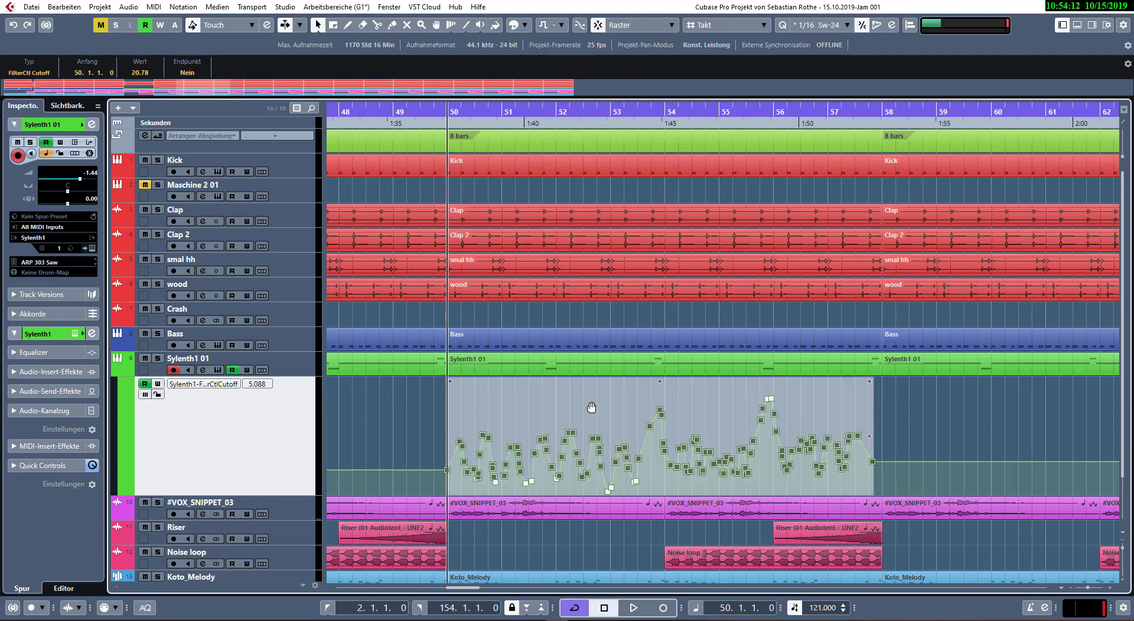
left_click_drag(420, 390, 884, 498)
left_click(865, 470)
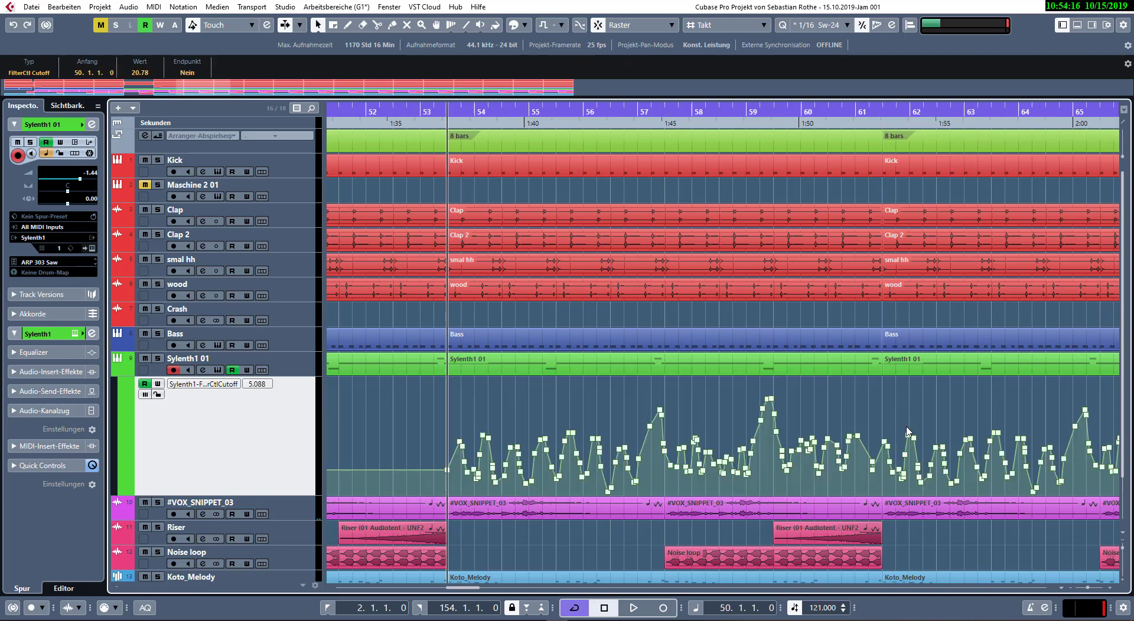
- Delete the Sylenth1 clips from bar 66 to the end of the arrangement
key("g")
key("g")
key("g")
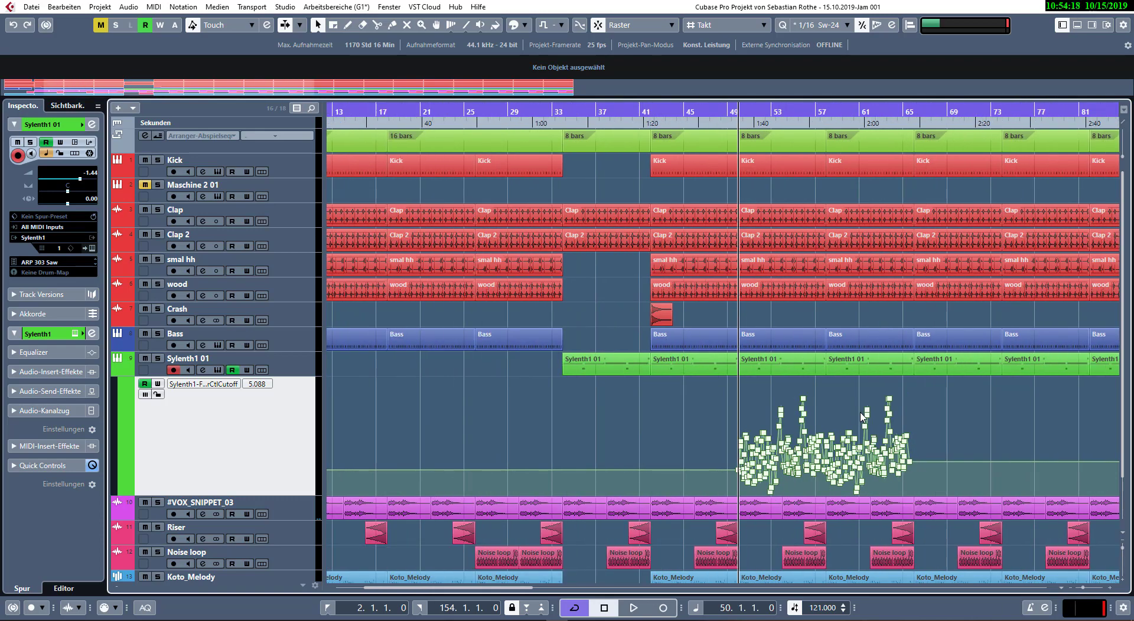
left_click(935, 369)
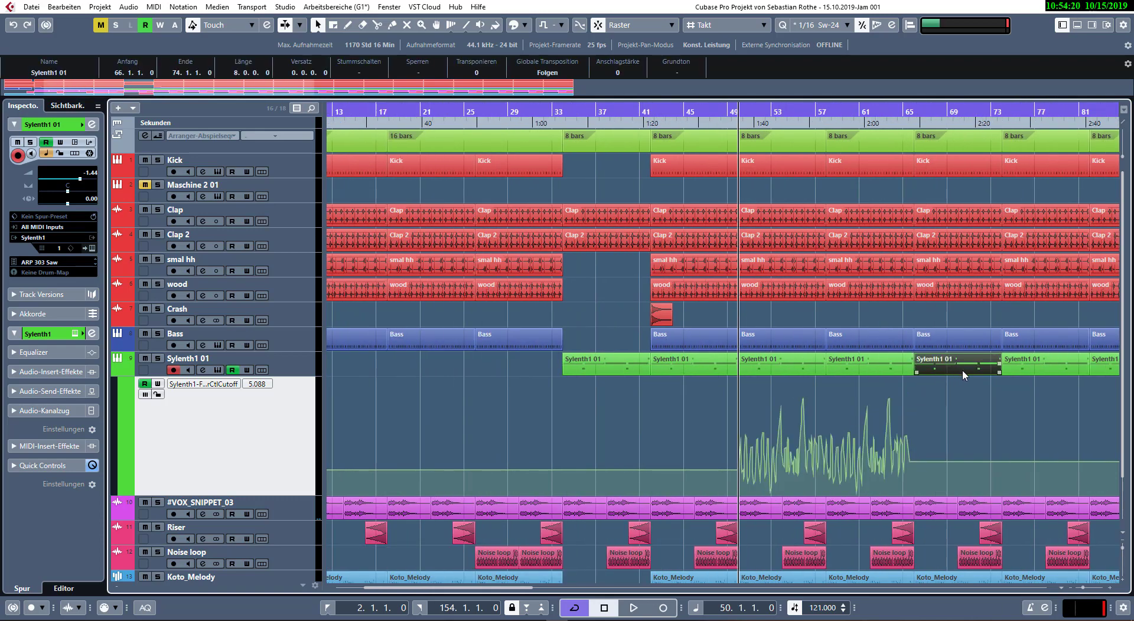
key("Delete")
key("g")
scroll(934, 369, "right", 6)
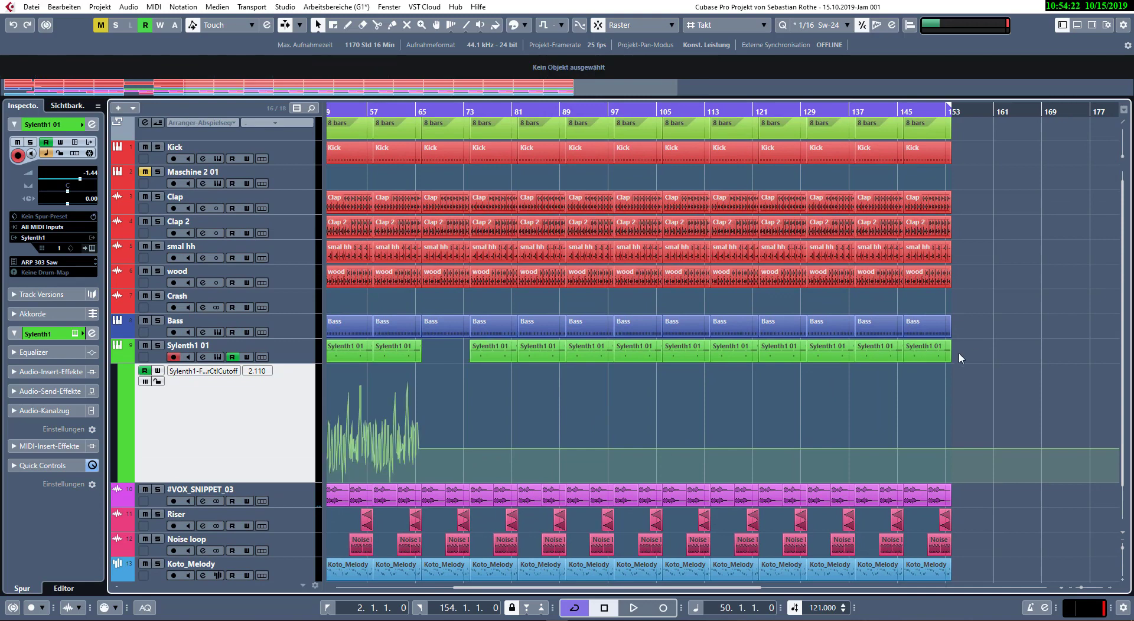
left_click_drag(457, 365, 452, 366)
key("Delete")
- Place the automated Sylenth1 clip from bar 50 at bar 42, and delete the remaining Sylenth1 clips from bar 50 onward
scroll(464, 356, "up", 1)
scroll(532, 361, "left", 5)
left_click_drag(617, 365, 464, 367)
left_click_drag(534, 369, 611, 373)
key("Delete")
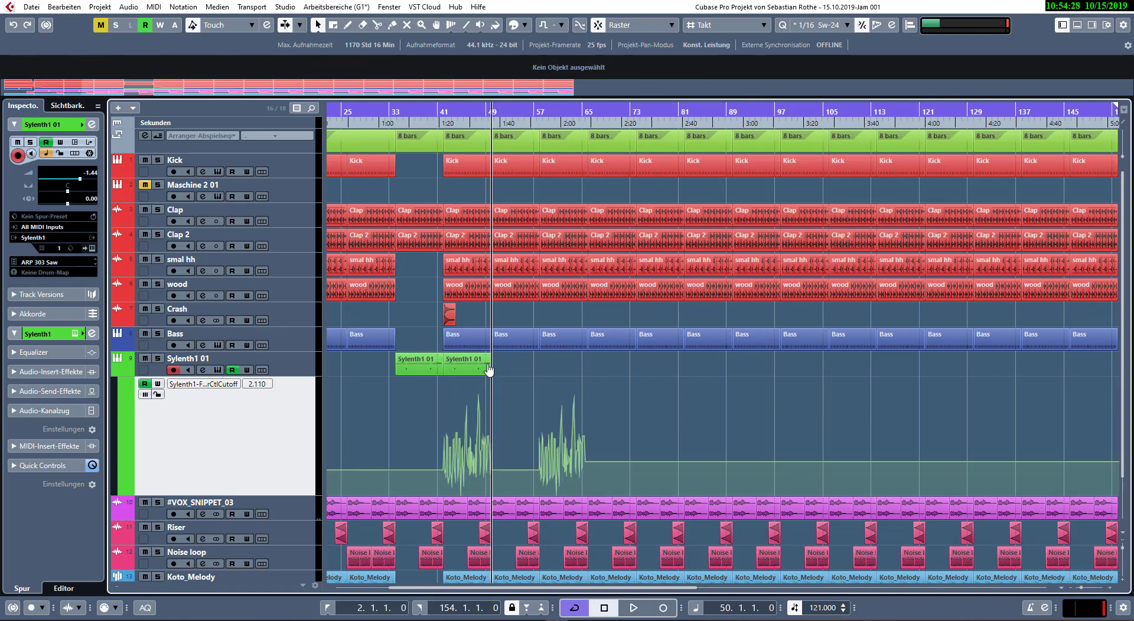
- Repeat the Sylenth1 clip at bars 42 to 50, together with its cutoff automation, up to bar 154
left_click(488, 365)
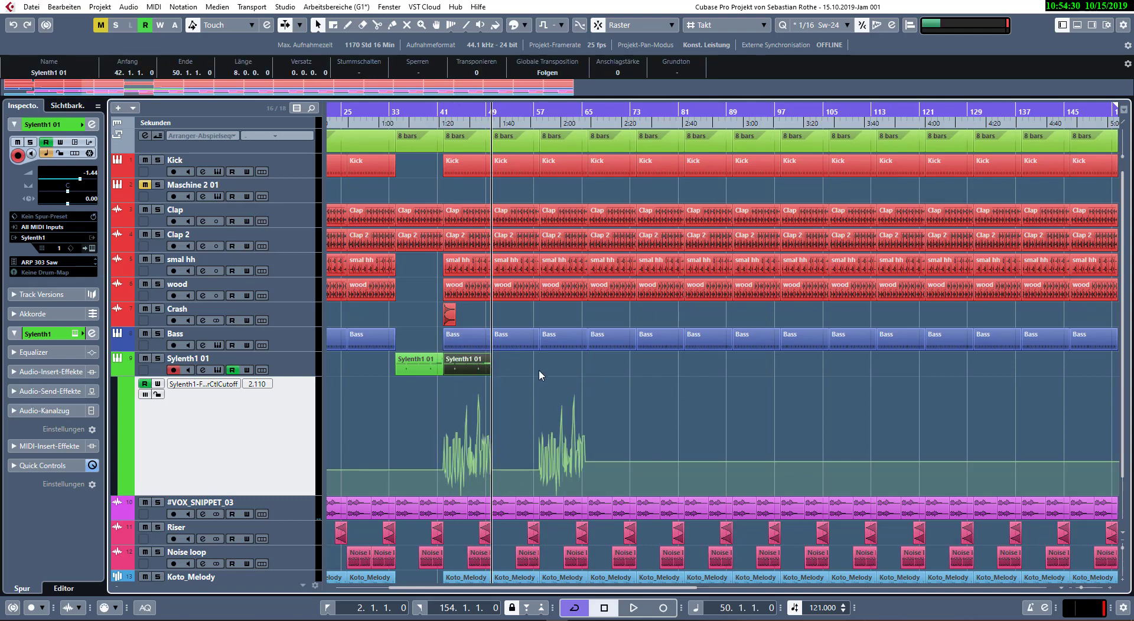
key("g")
key("g")
left_click_drag(463, 369, 741, 369)
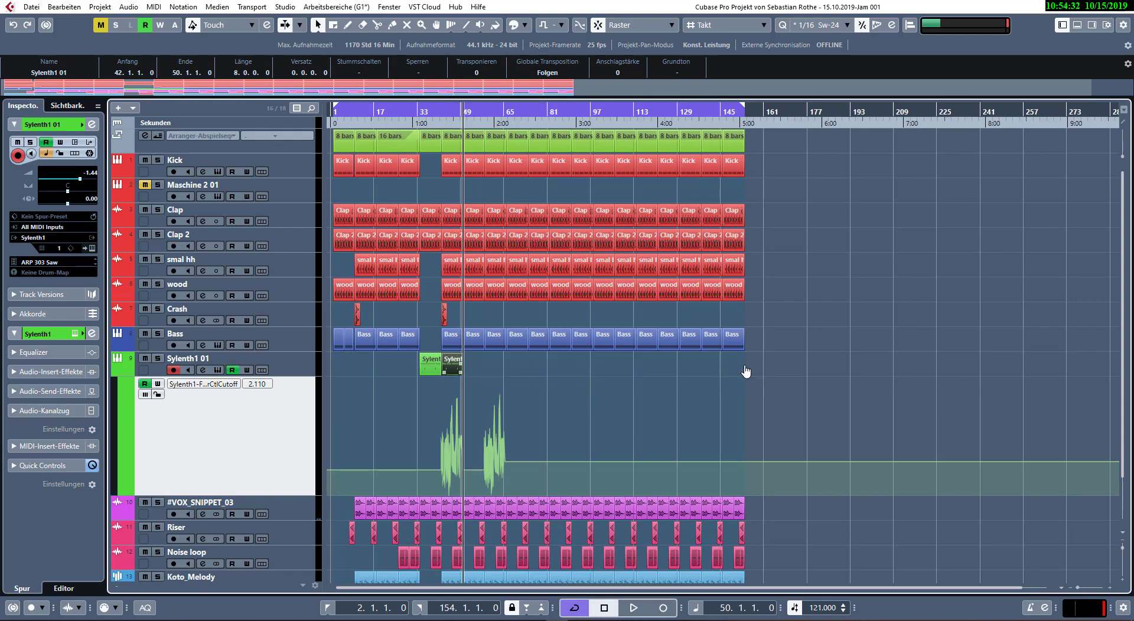
- Replace the Sylenth1 clip at bars 34 to 42 with a copy of the automated clip from bar 42
left_click(418, 113)
key("h")
scroll(449, 402, "up", 5)
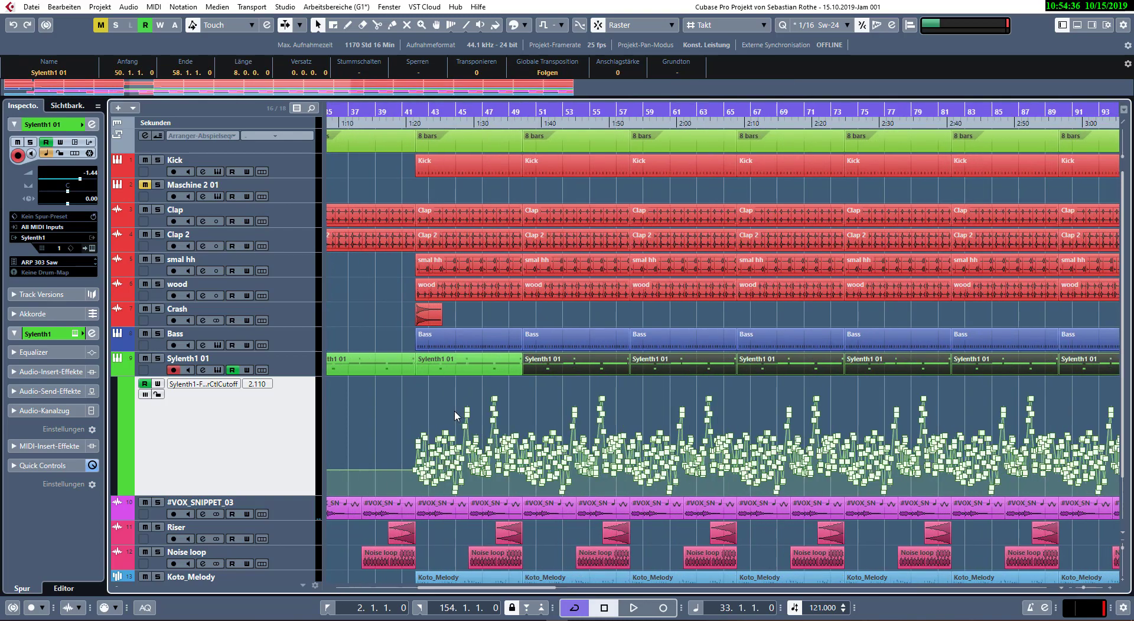
left_click_drag(451, 431, 641, 426)
left_click(527, 358)
key("Delete")
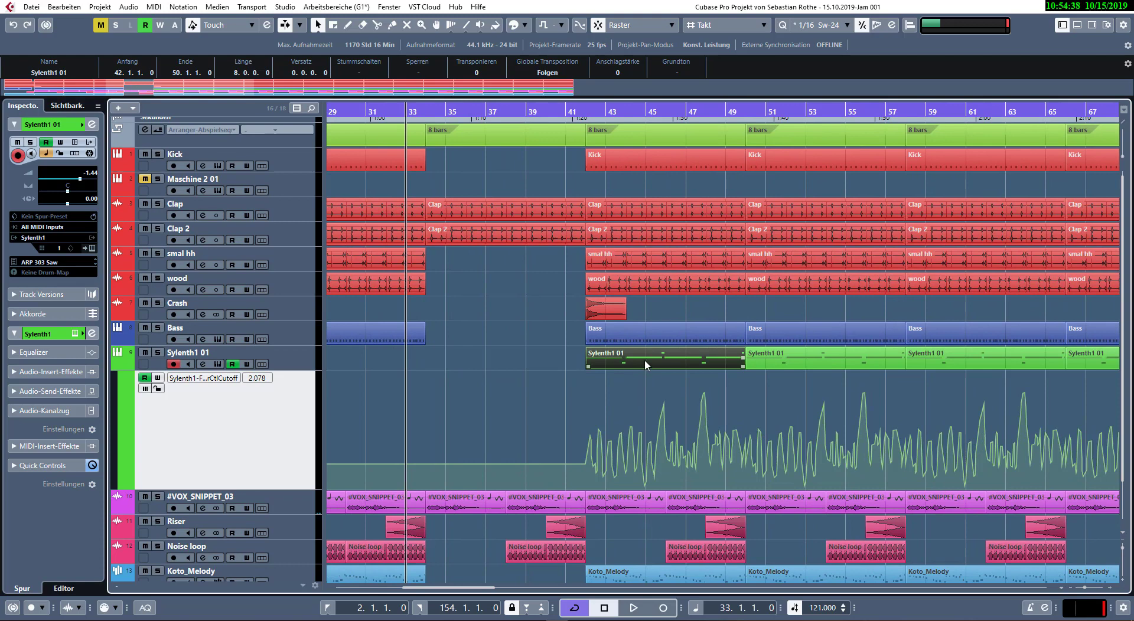
left_click_drag(645, 364, 486, 364)
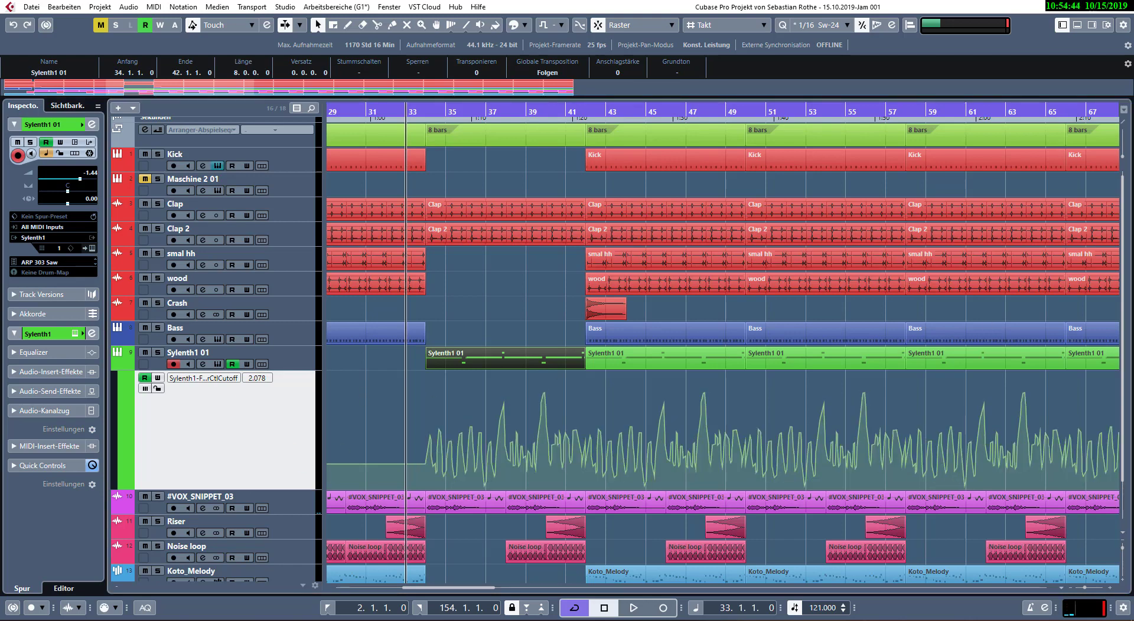
- Turn on Sylenth1's Chorus effect during playback from bar 33, and open its Distort settings
left_click(219, 359)
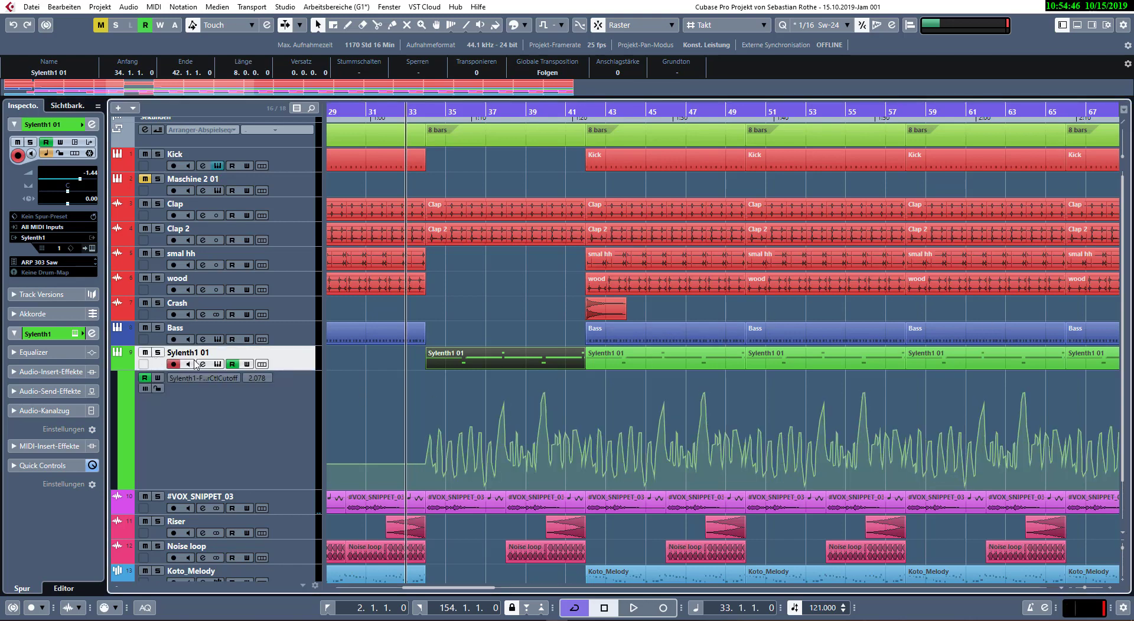
left_click(219, 363)
left_click_drag(378, 116, 891, 133)
key("space")
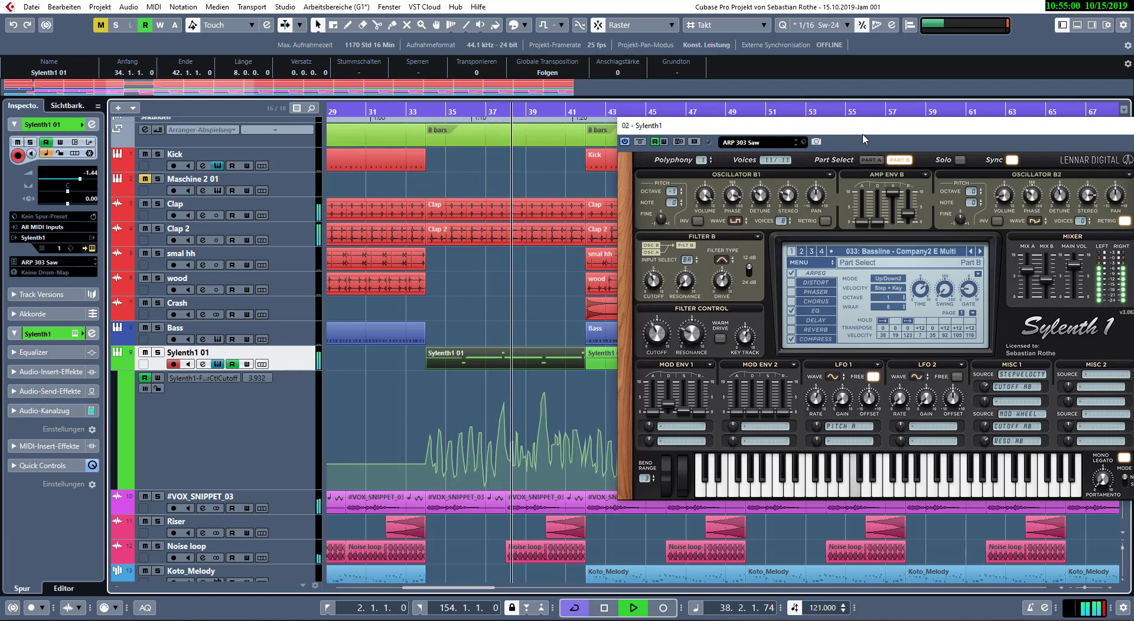
left_click_drag(862, 139, 795, 149)
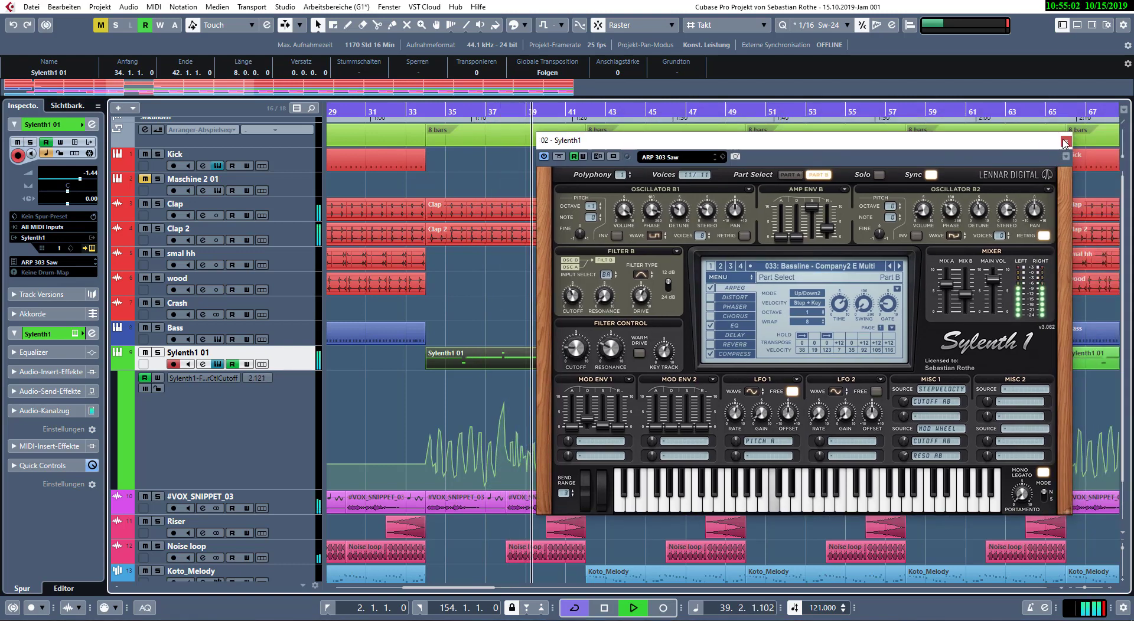
left_click(717, 317)
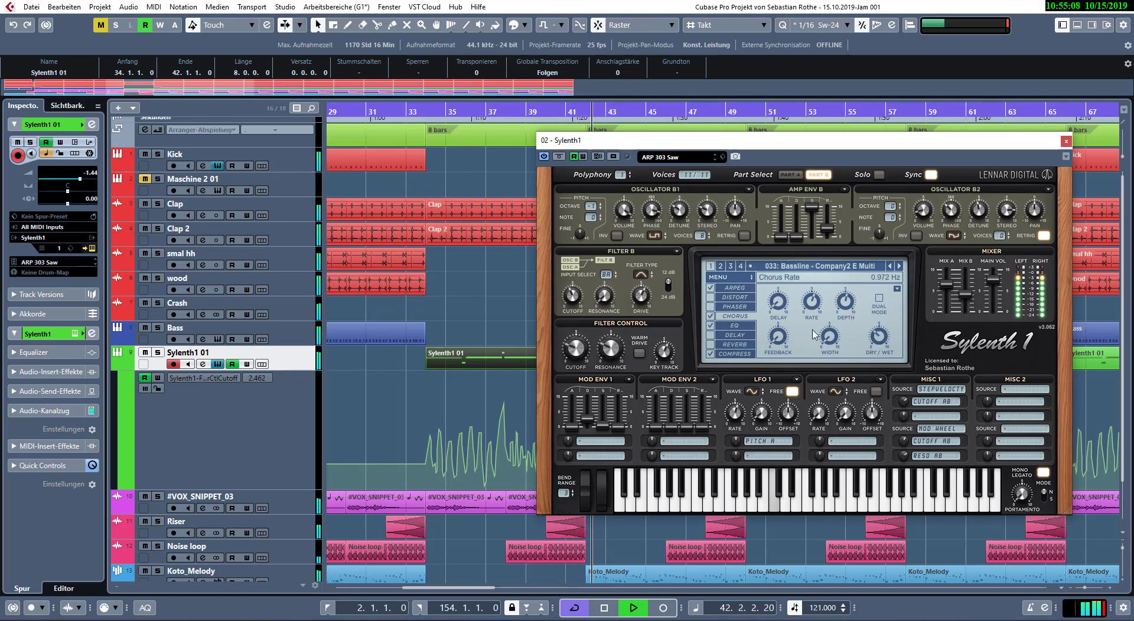
left_click(724, 299)
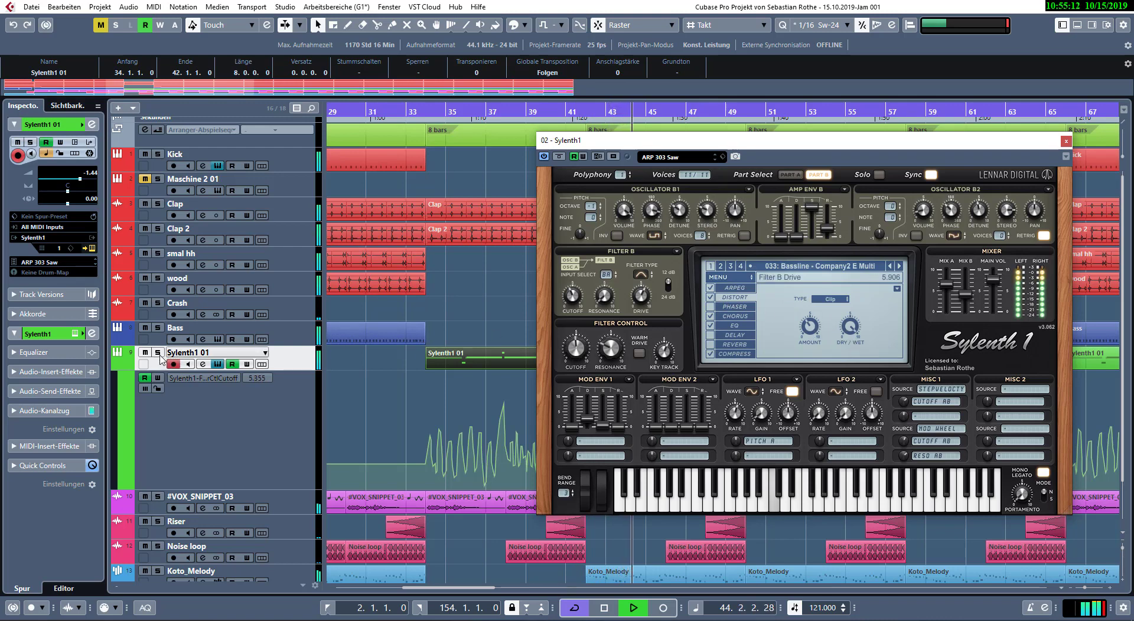
- Solo the Sylenth1 track and audition the Decimate, OverDrive, FoldBack and Clip distortion types in its Distort settings
key("s")
left_click(839, 302)
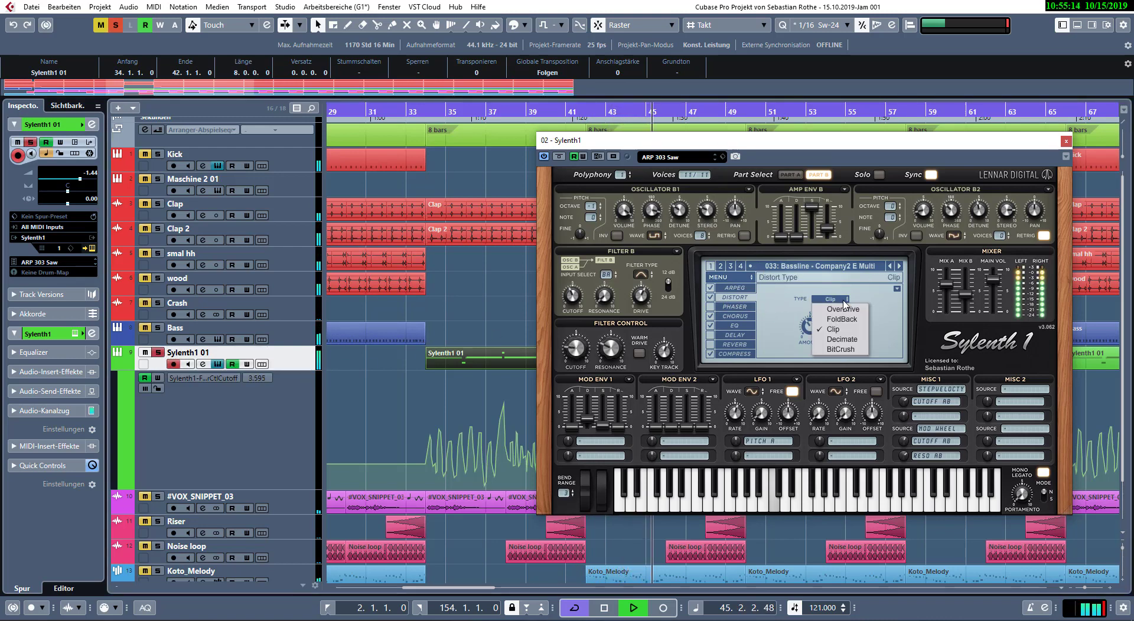
left_click(841, 340)
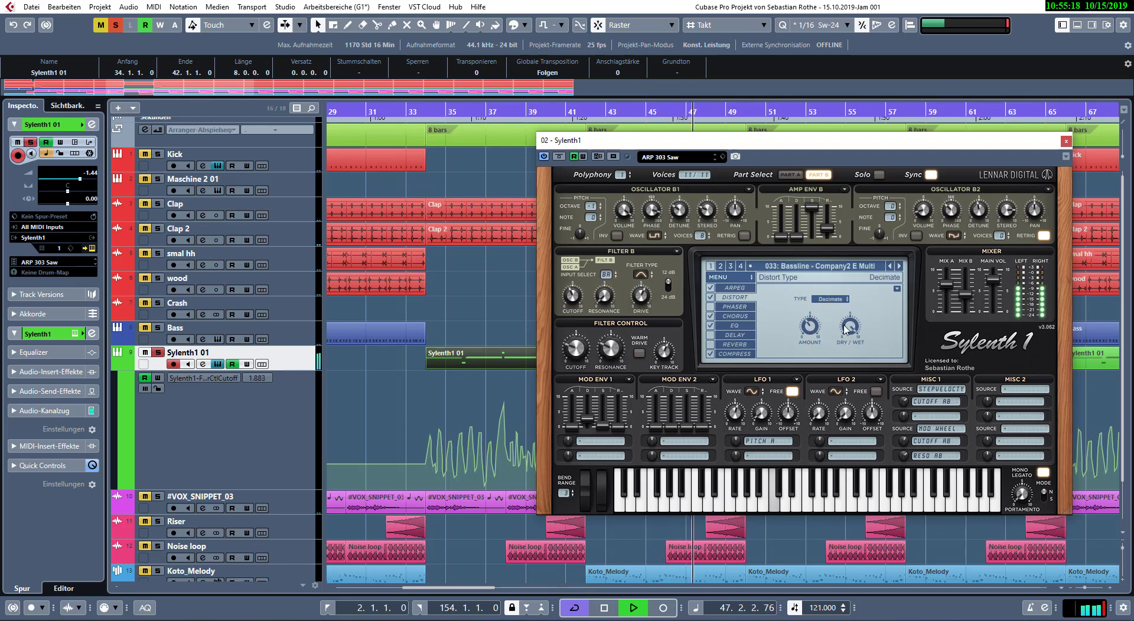
left_click(829, 296)
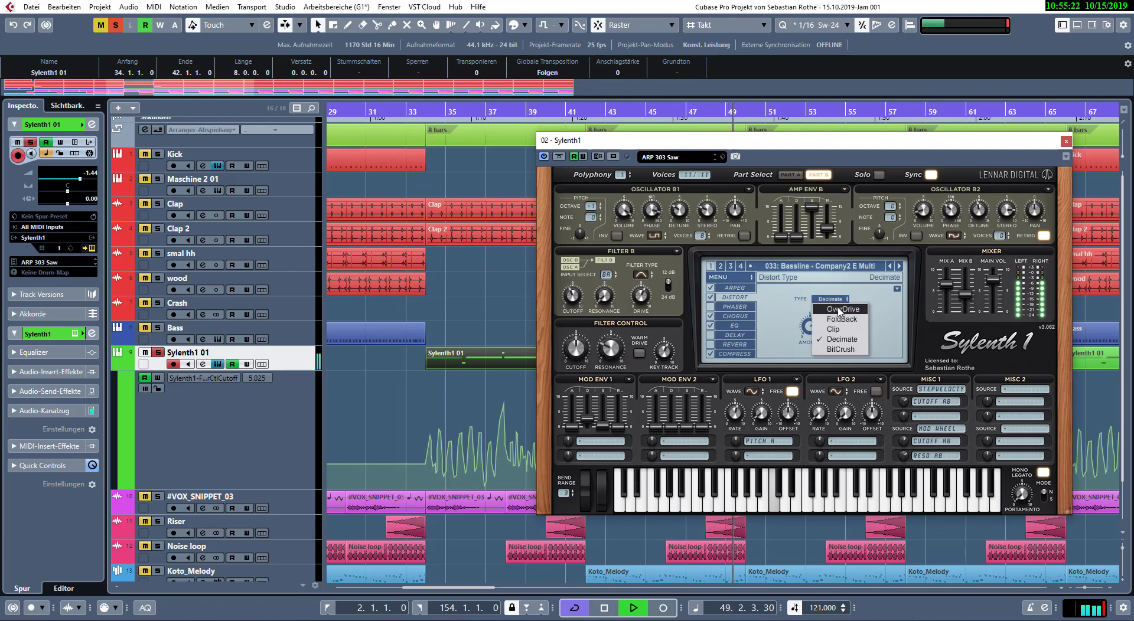
left_click(826, 307)
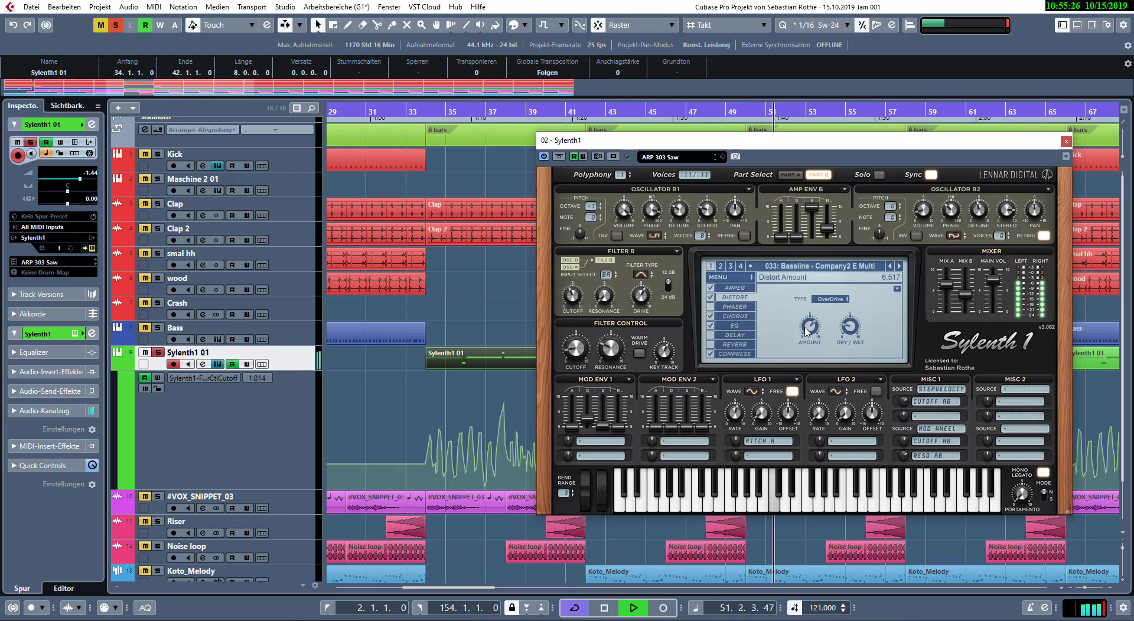
left_click(829, 299)
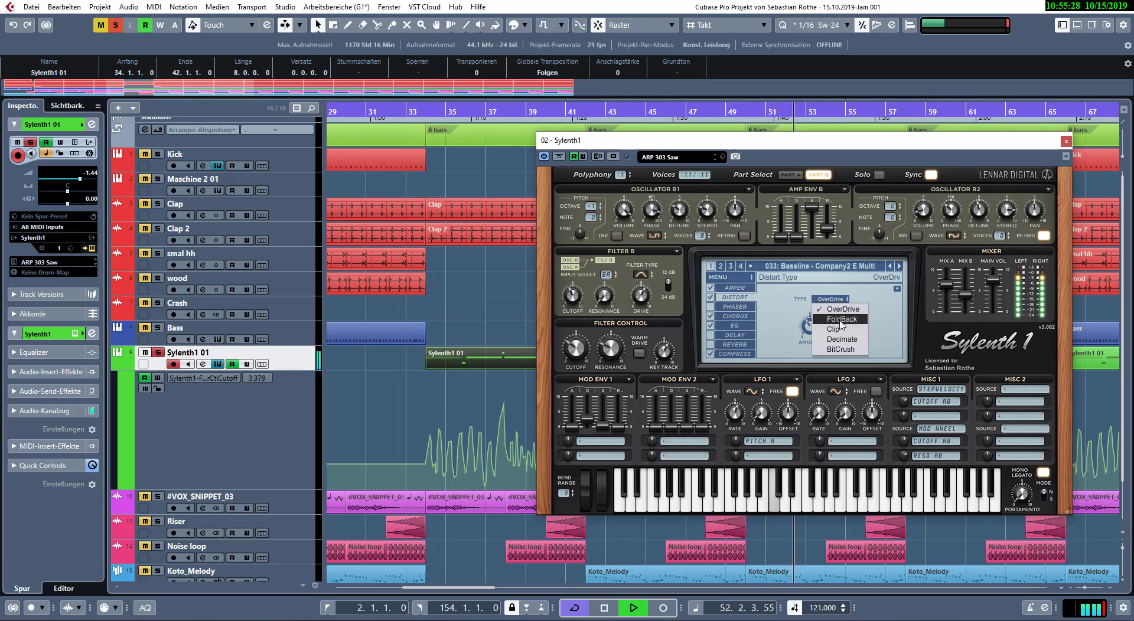
left_click(840, 319)
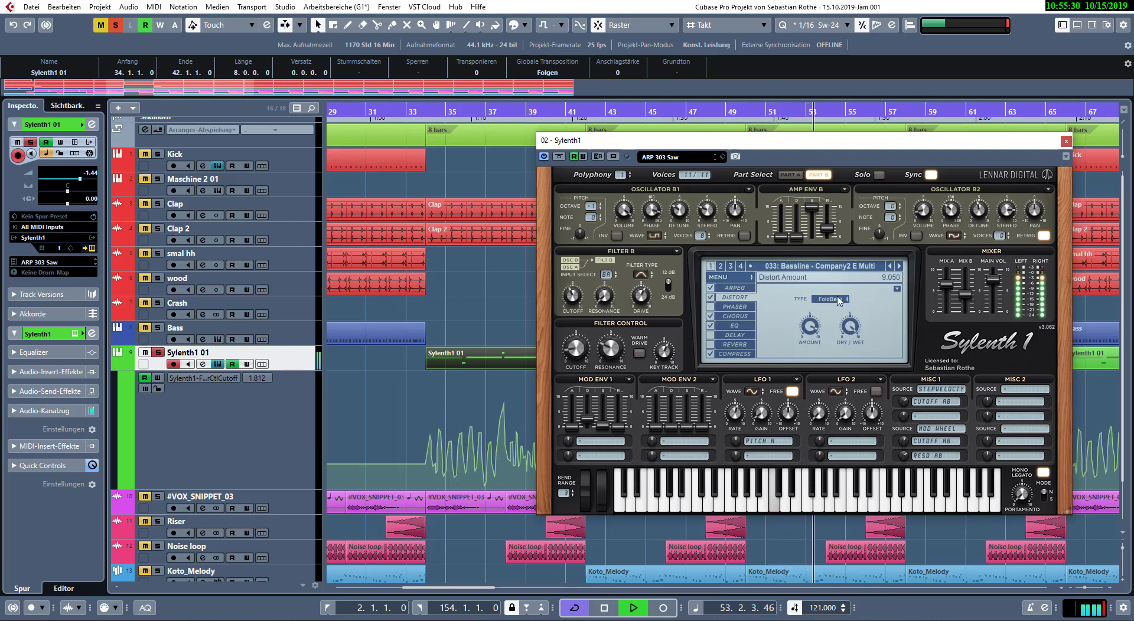
left_click(840, 301)
left_click(835, 331)
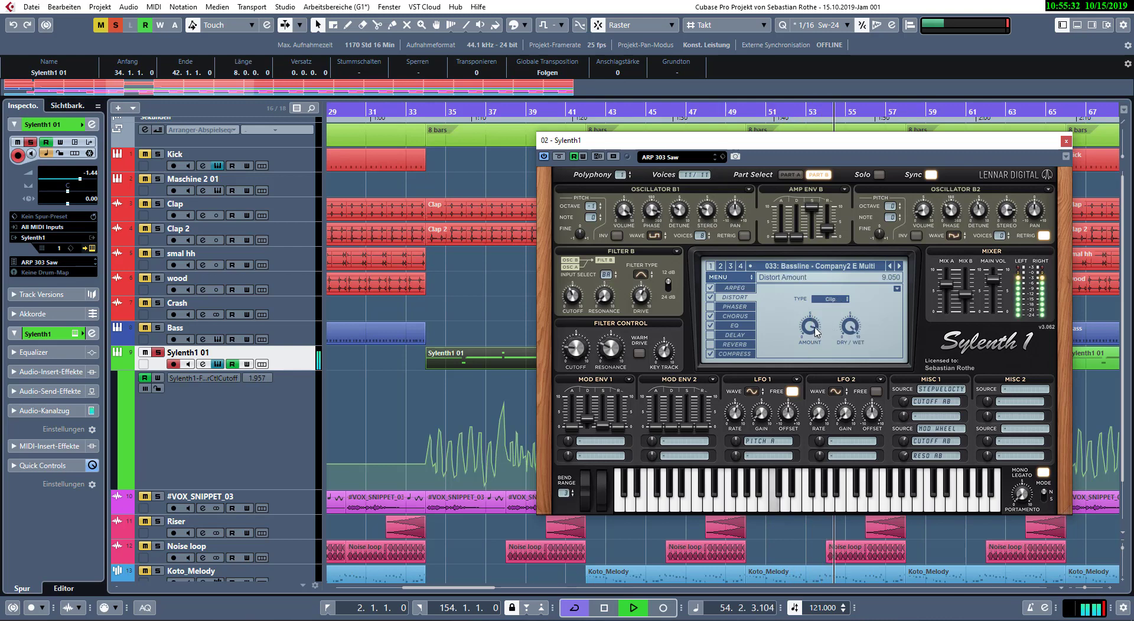
- Set Sylenth1's distortion type to FoldBack and adjust its Dry/Wet mix with the track unsoloed
left_click(834, 297)
left_click(840, 319)
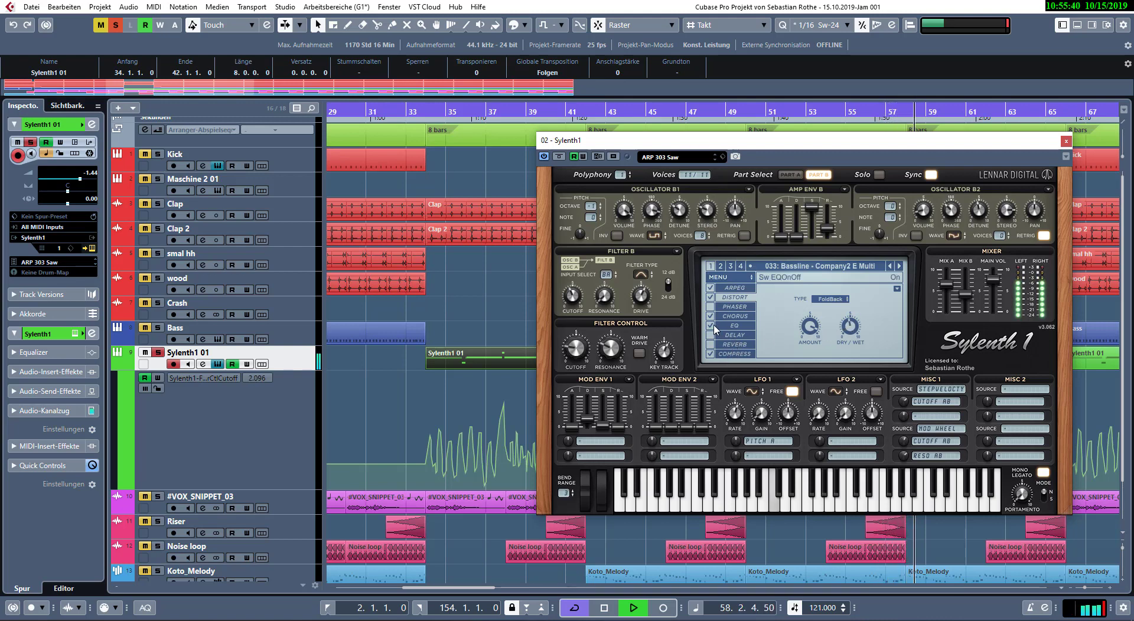
left_click(158, 353)
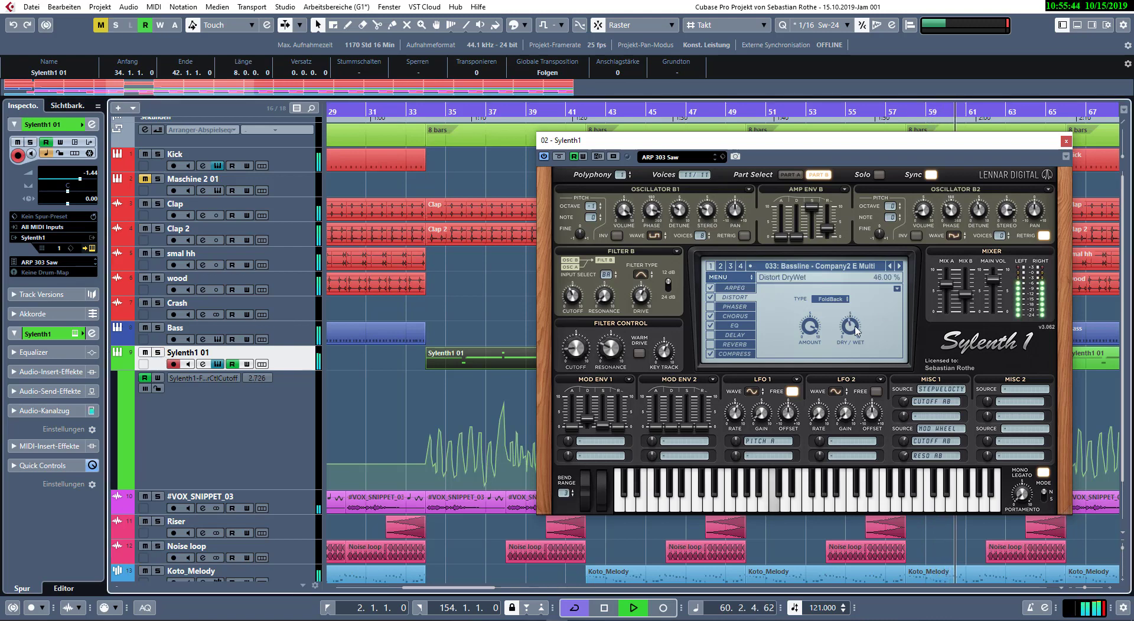
mouse_move(855, 331)
left_mouse_down()
mouse_move(856, 344)
mouse_move(848, 318)
left_mouse_up()
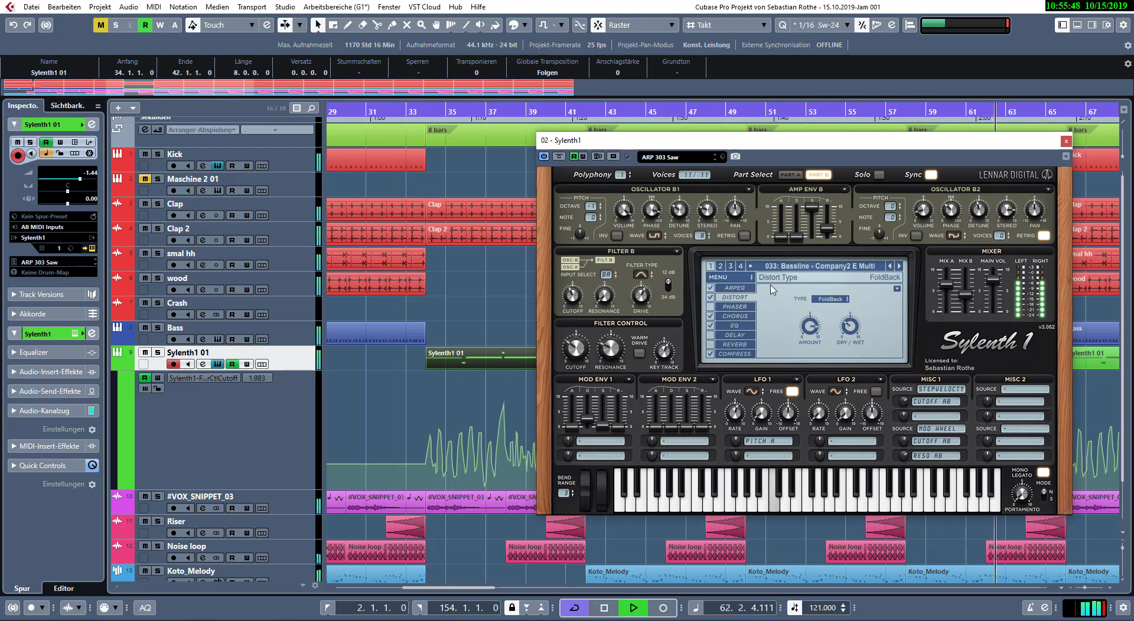
- Adjust the treble in Sylenth1's EQ and open the Compressor settings
left_click(735, 288)
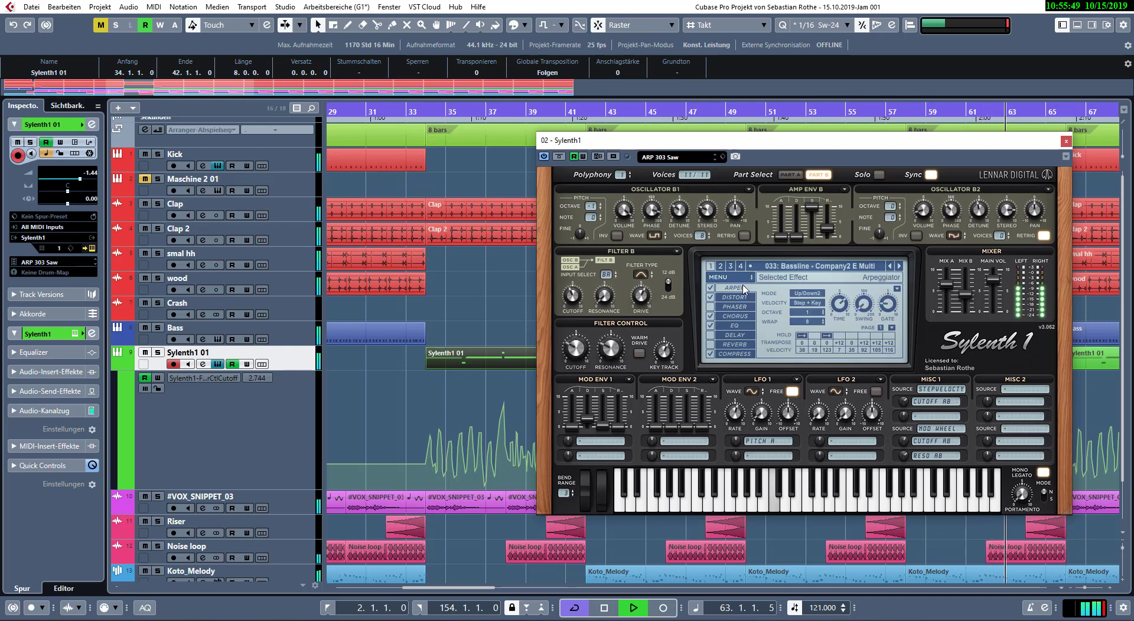
left_click(737, 335)
left_click(725, 326)
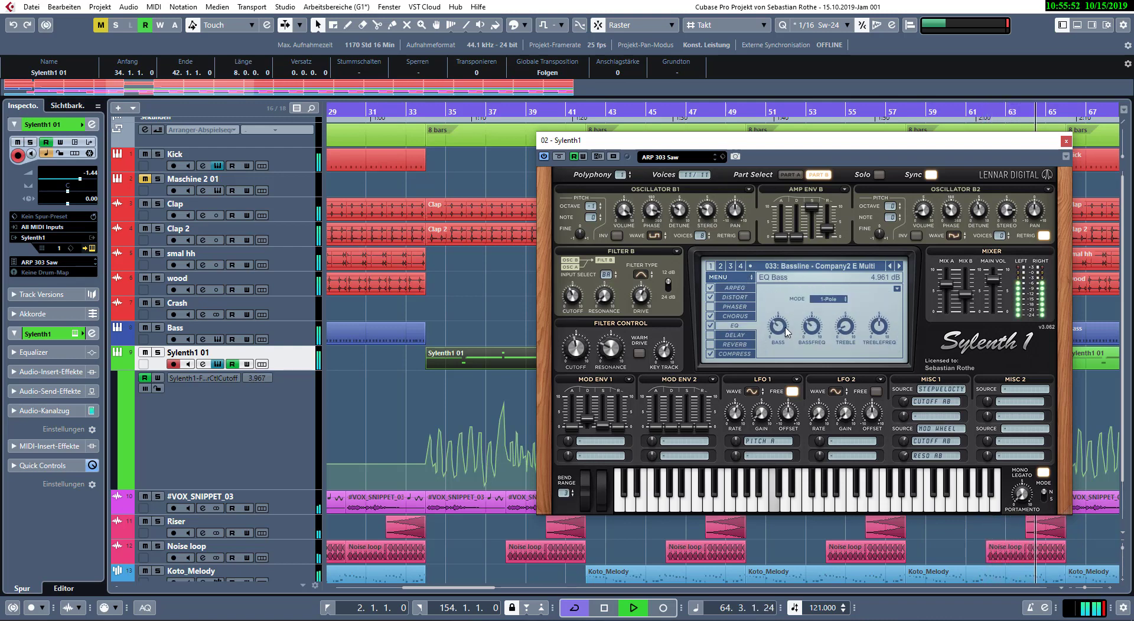
left_click_drag(848, 328, 839, 376)
left_click(734, 353)
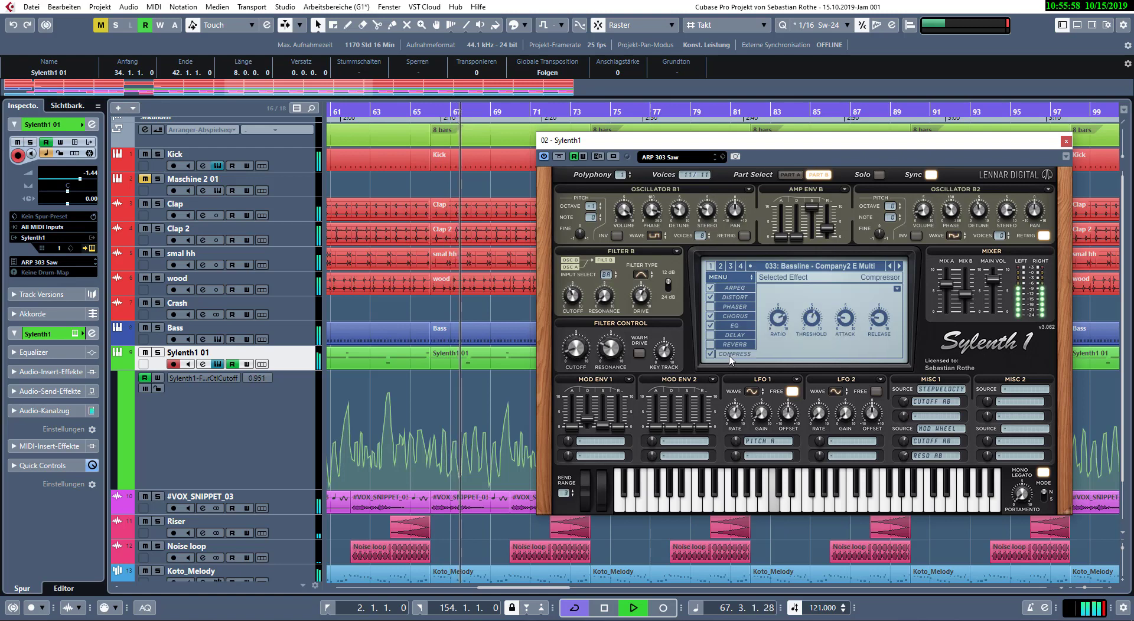
left_click(782, 326)
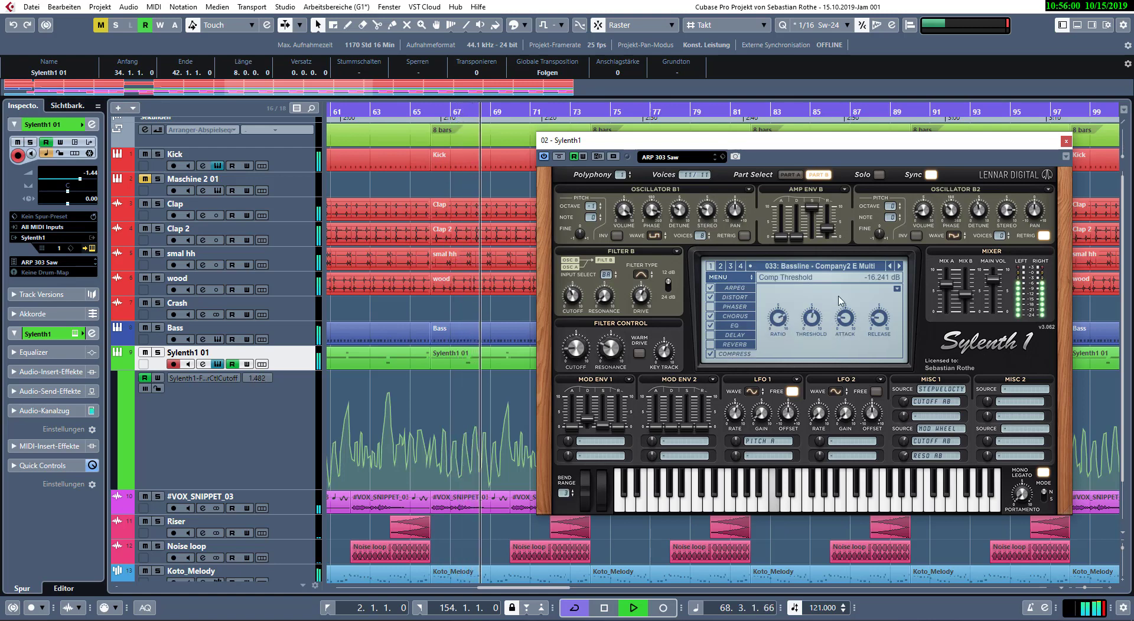
- Close the Sylenth1 editor and collapse the track's cutoff automation lane
left_click(1065, 141)
left_click(634, 420)
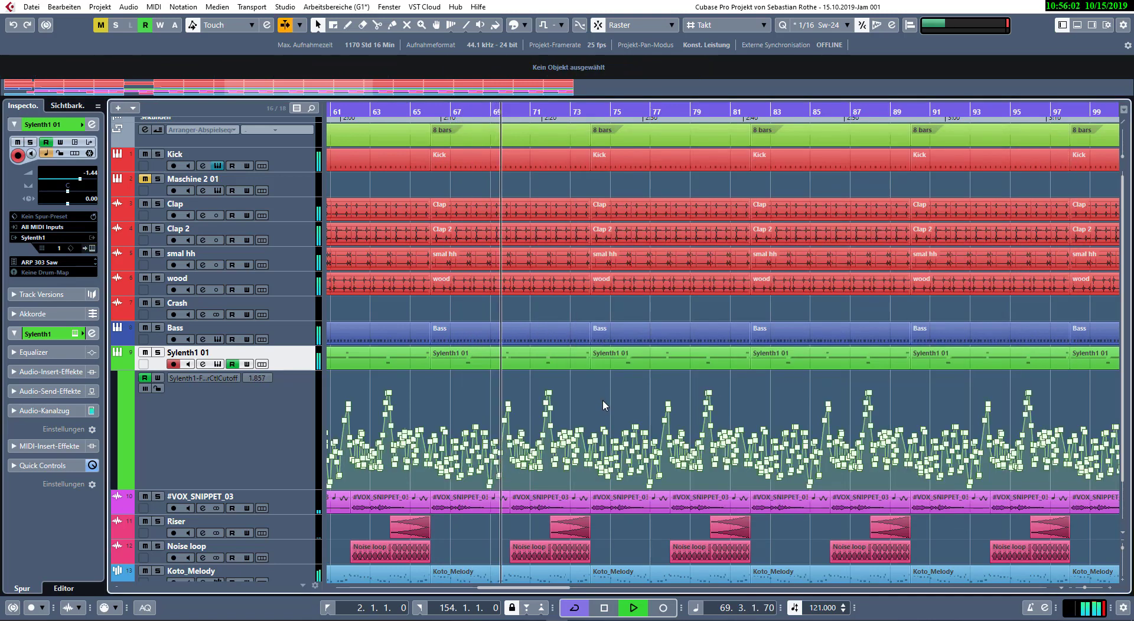
left_click(117, 366)
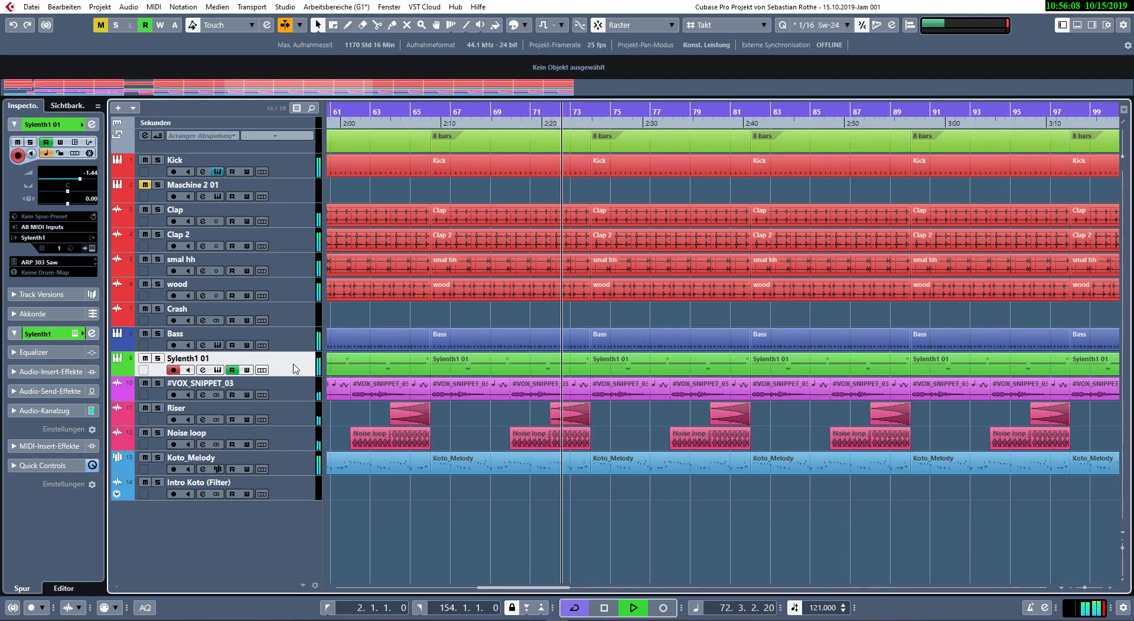
- Reopen Sylenth1 to review the Distort effect's Dry/Wet mix and the oscillator settings, and close the editor
key("e")
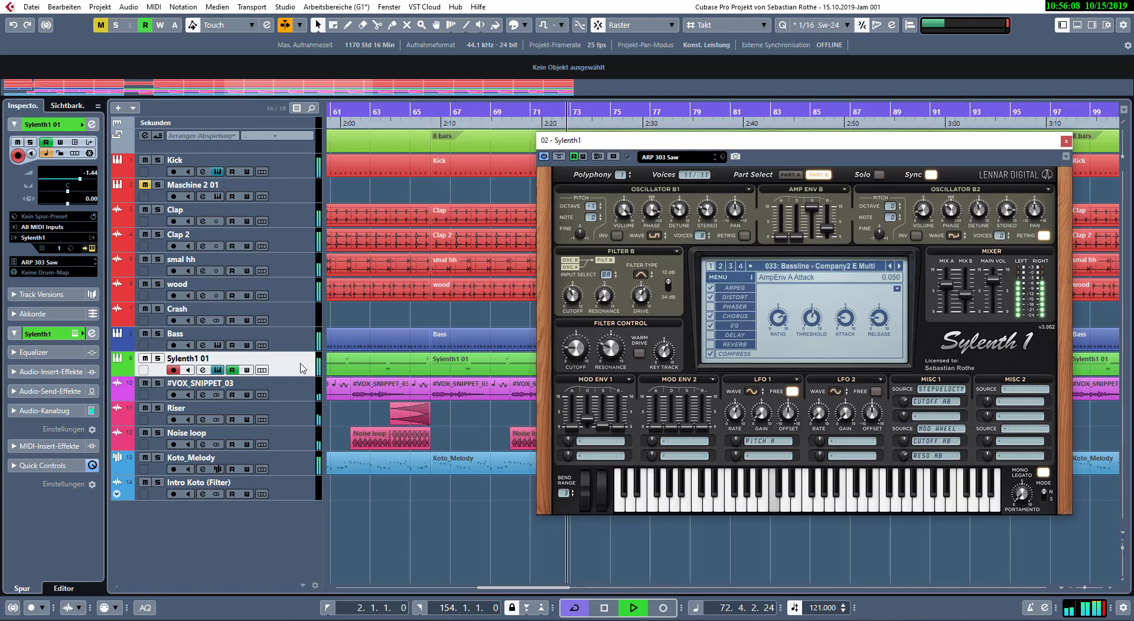
left_click(739, 298)
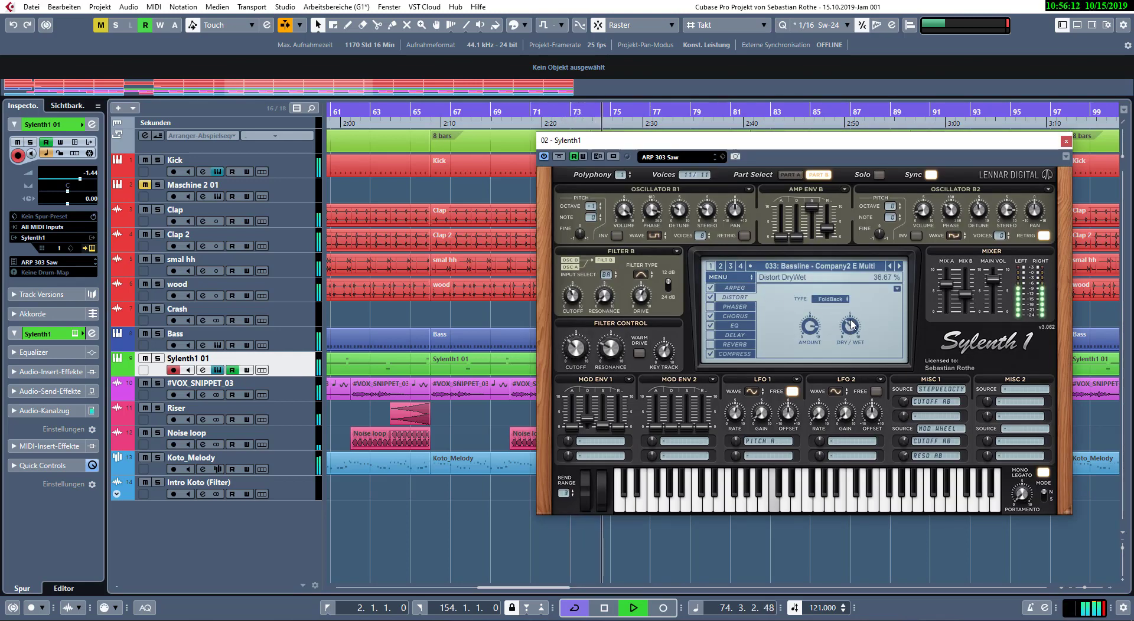
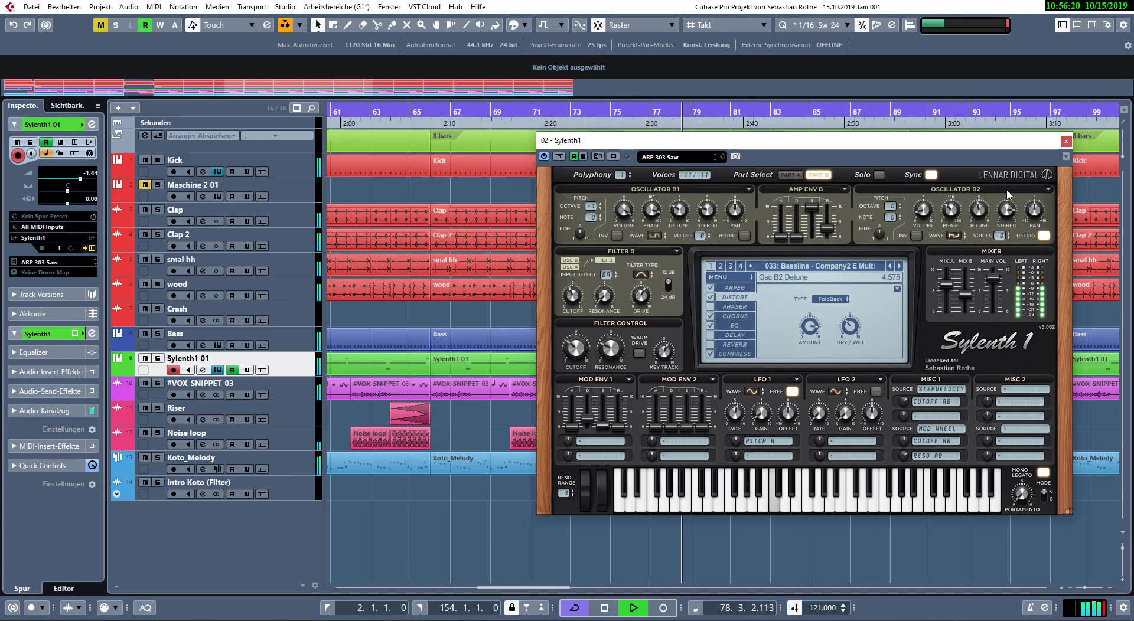
left_click(1066, 141)
- Show Sylenth1's cutoff automation, reshape the curve just before bar 82, and collapse the lane again
left_click(118, 372)
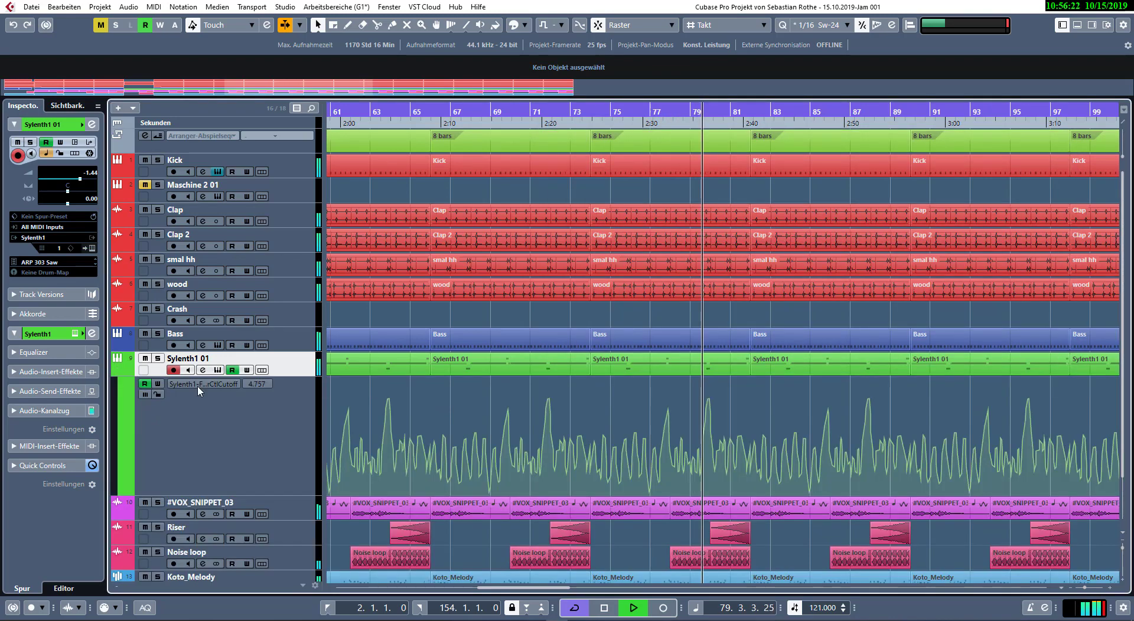
scroll(601, 418, "up", 5)
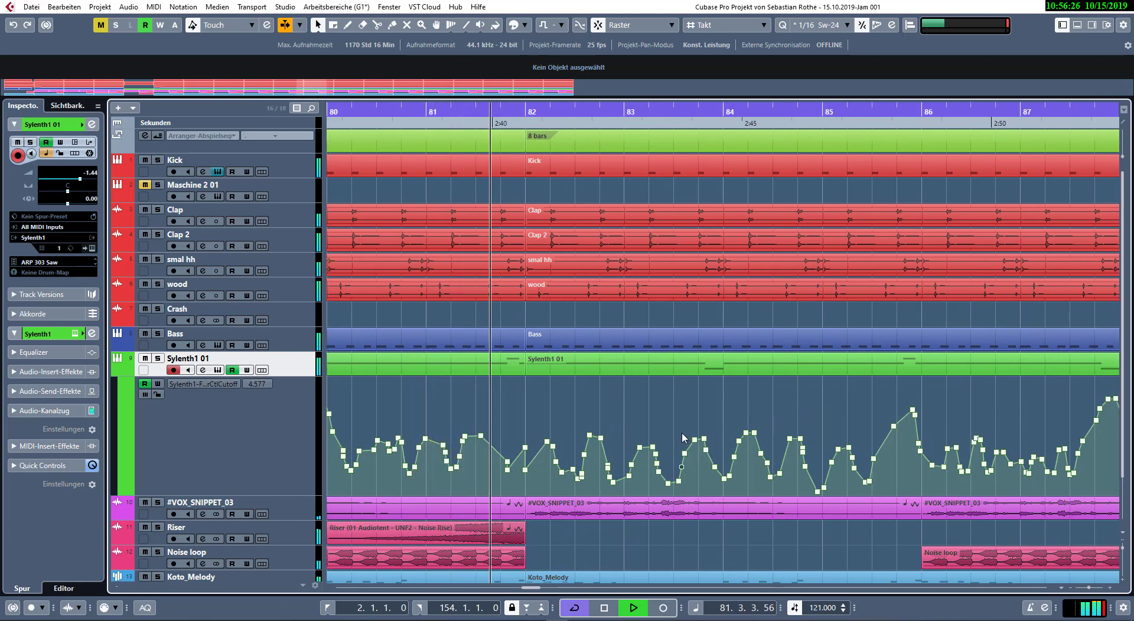
left_click(507, 462)
left_click_drag(507, 464, 500, 452)
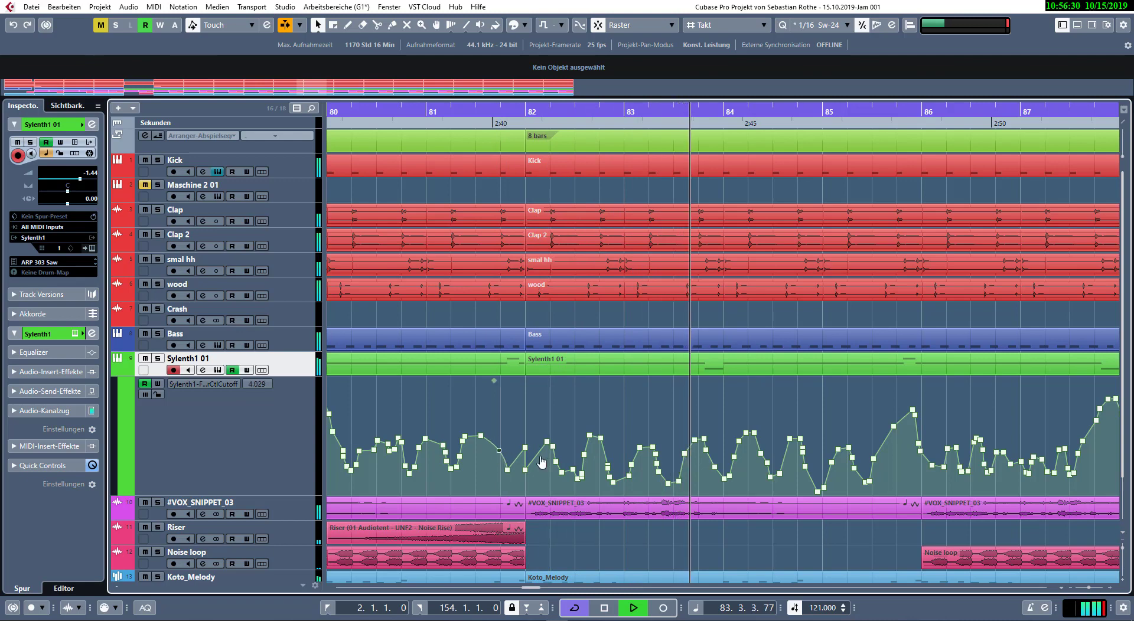
left_click(761, 452)
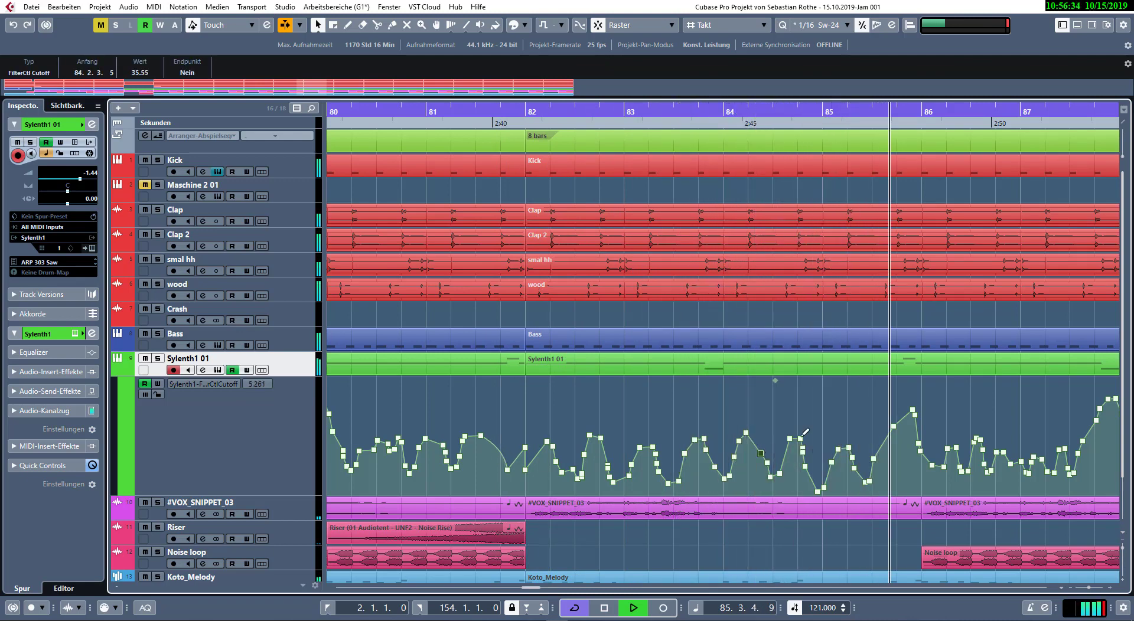
scroll(878, 422, "down", 3)
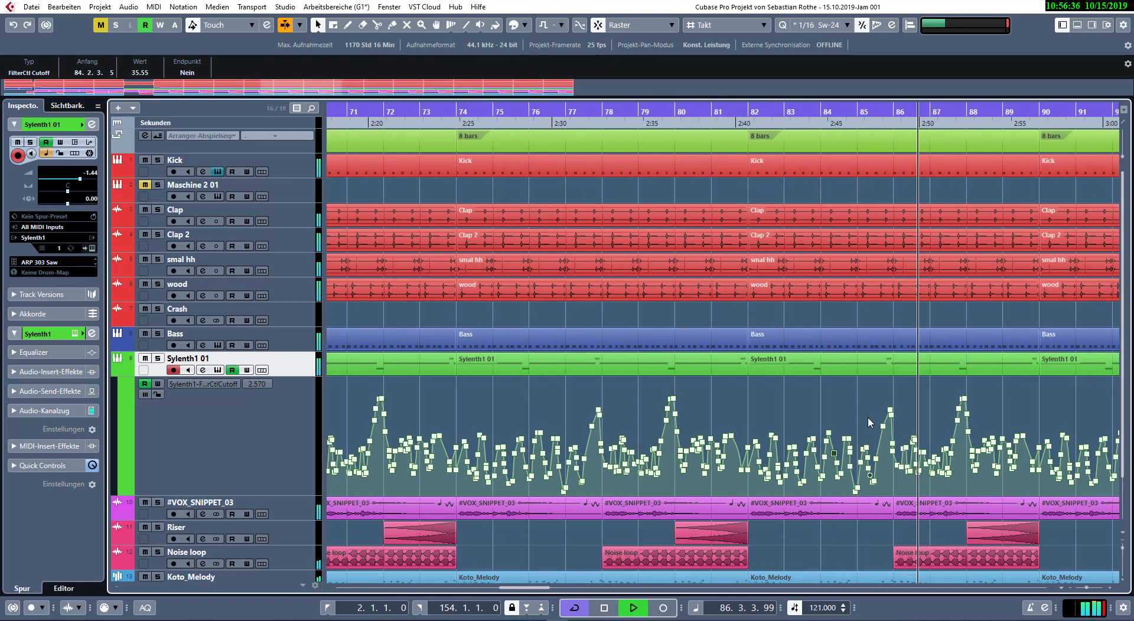
left_click(116, 372)
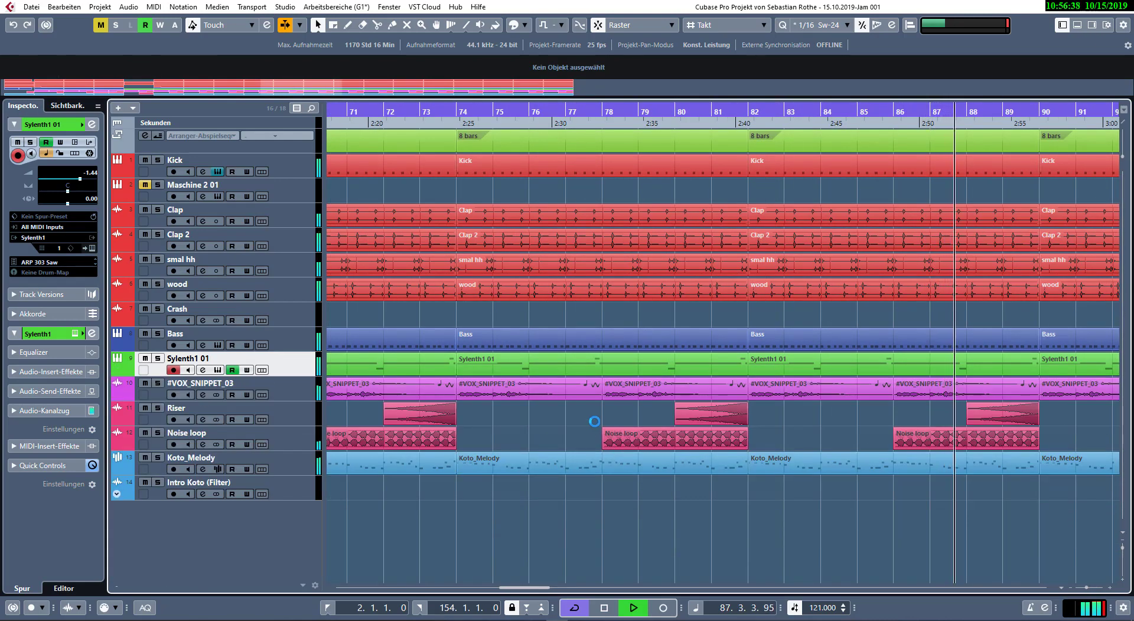
- Stop playback, bring the whole arrangement into view, and play it from the project start
key("space")
scroll(592, 427, "down", 3)
scroll(592, 429, "down", 3)
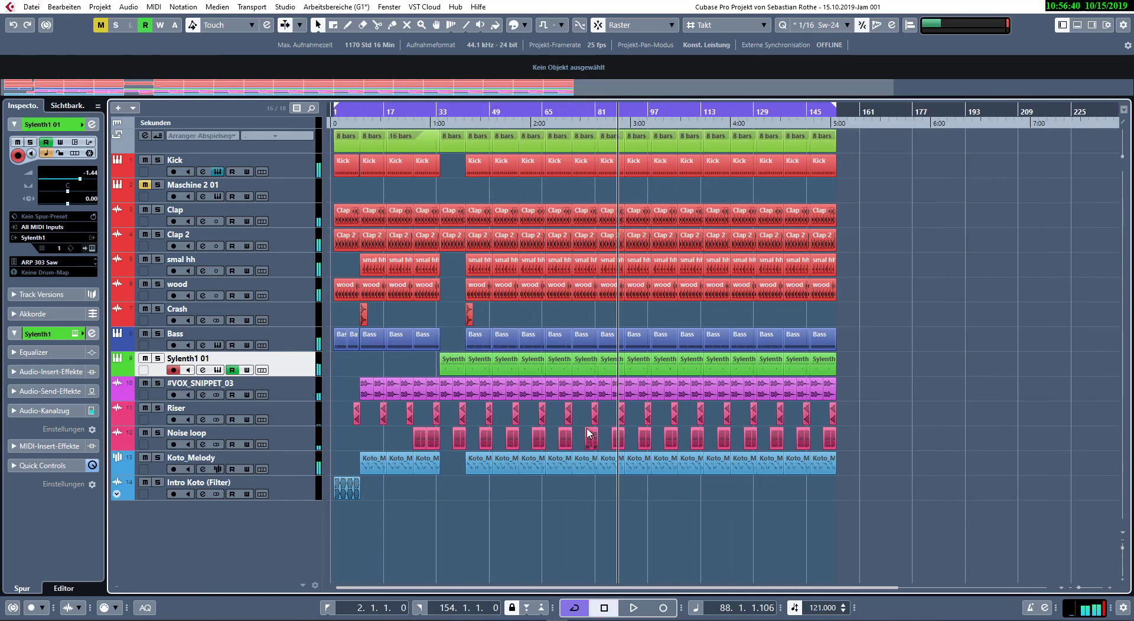
key("Home")
key("space")
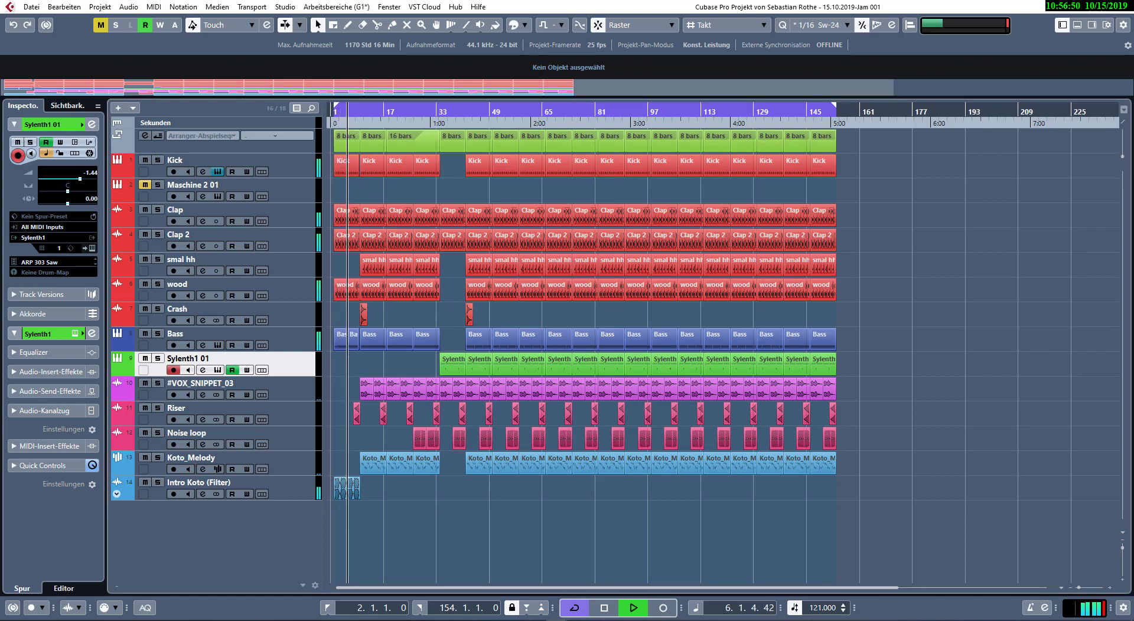
- Open the MixConsole, insert FabFilter Pro-L 2 in the Stereo Out channel's fourth insert slot, and close the plug-in window
key("F3")
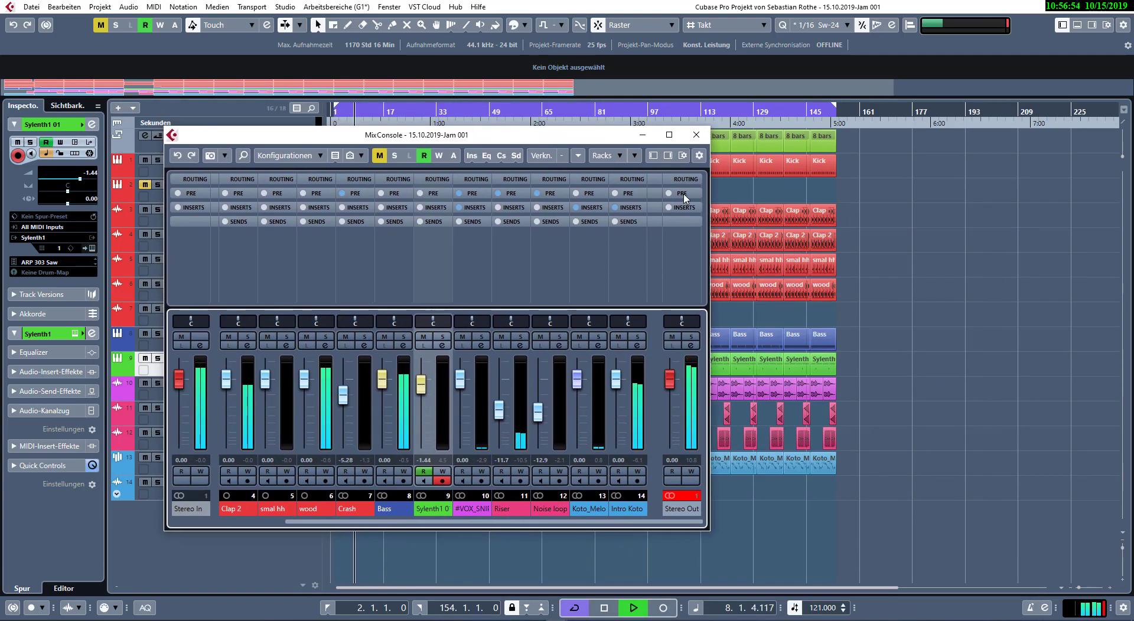
left_click(684, 207)
left_click(689, 233)
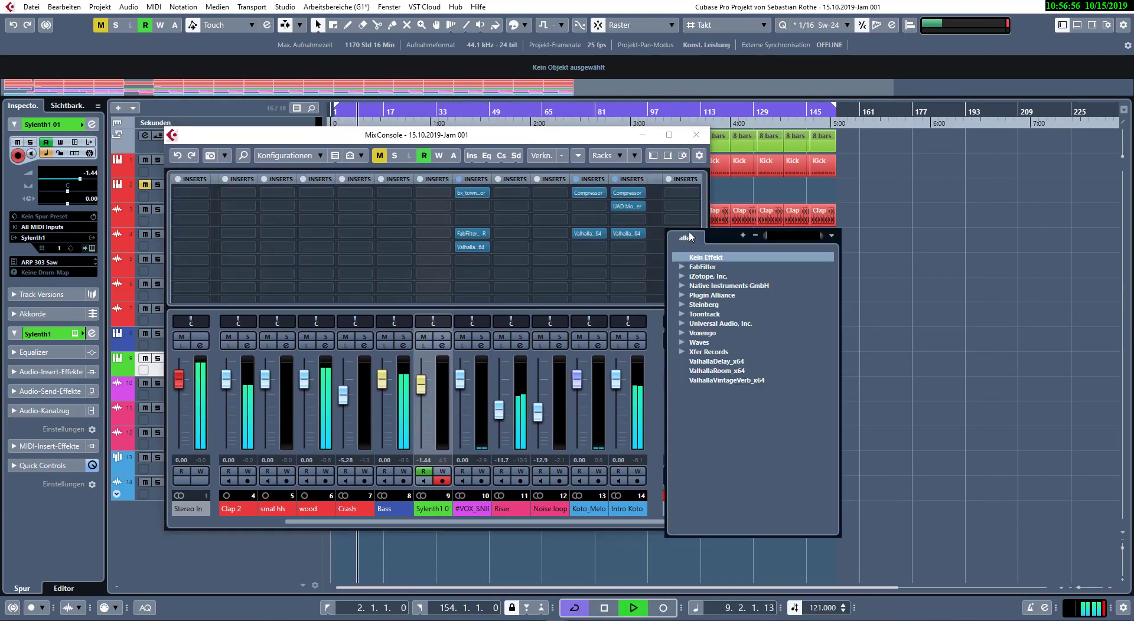
type("pro")
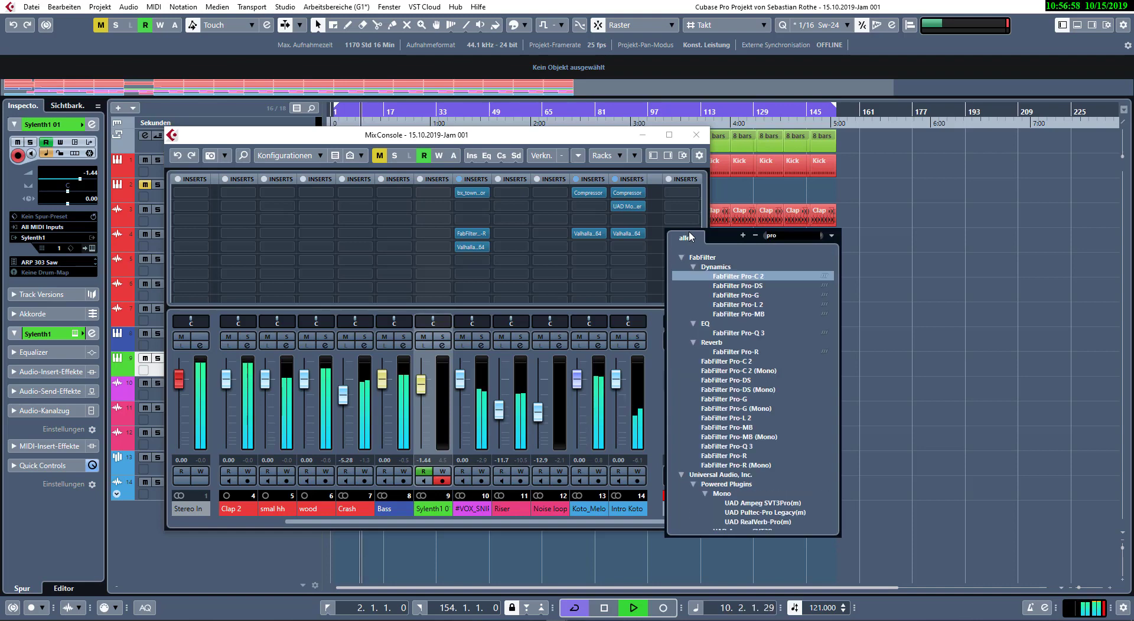
key("Down")
key("Down")
key("Down")
key("Return")
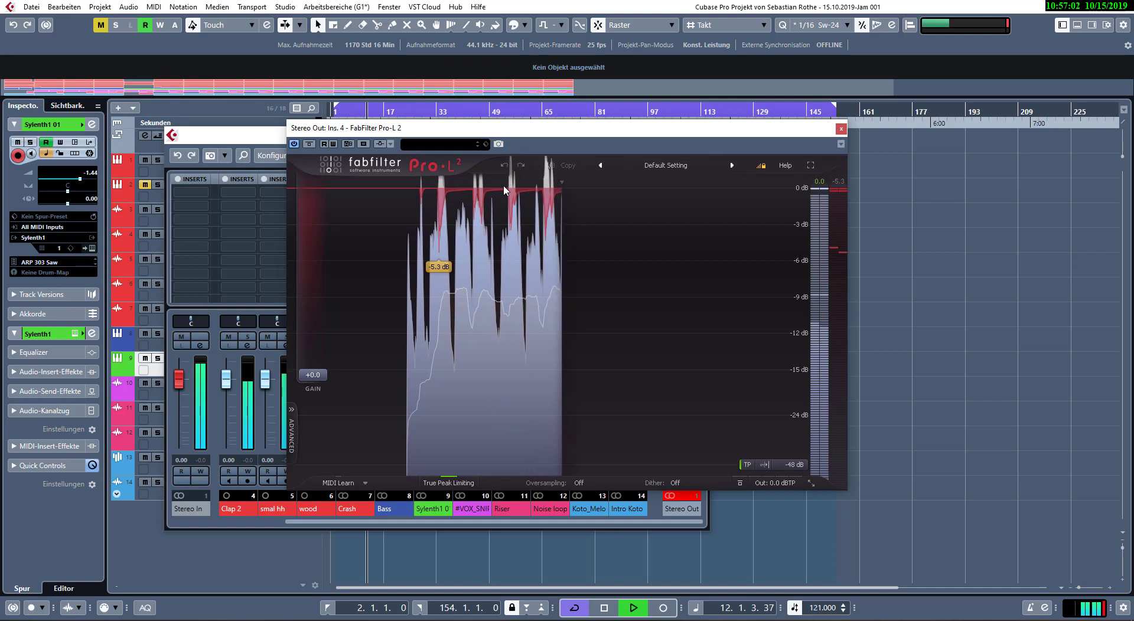
left_click(841, 129)
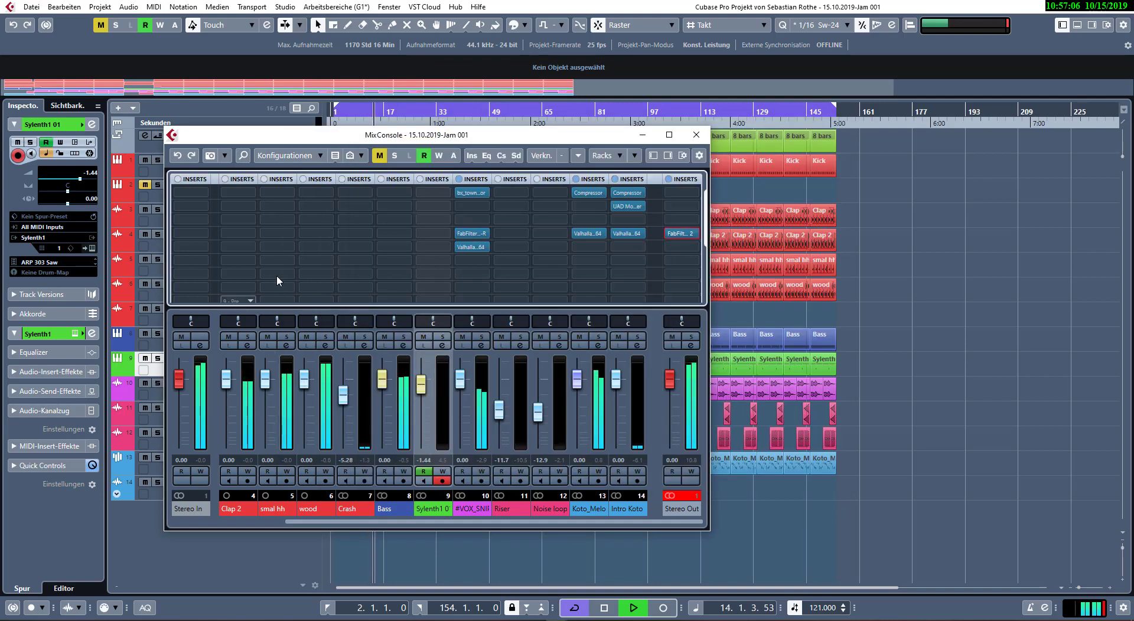
- Hide the input channels (Eingangskanäle) in the MixConsole and move its window clear of the track list
left_click(360, 156)
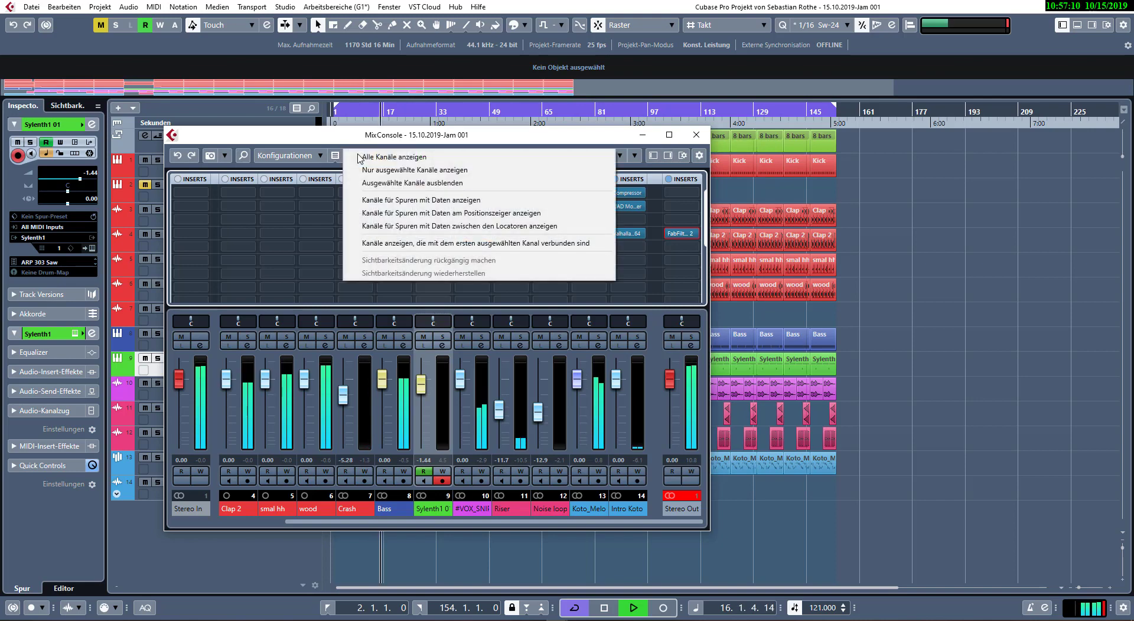
left_click(336, 156)
left_click(336, 156)
left_click(349, 203)
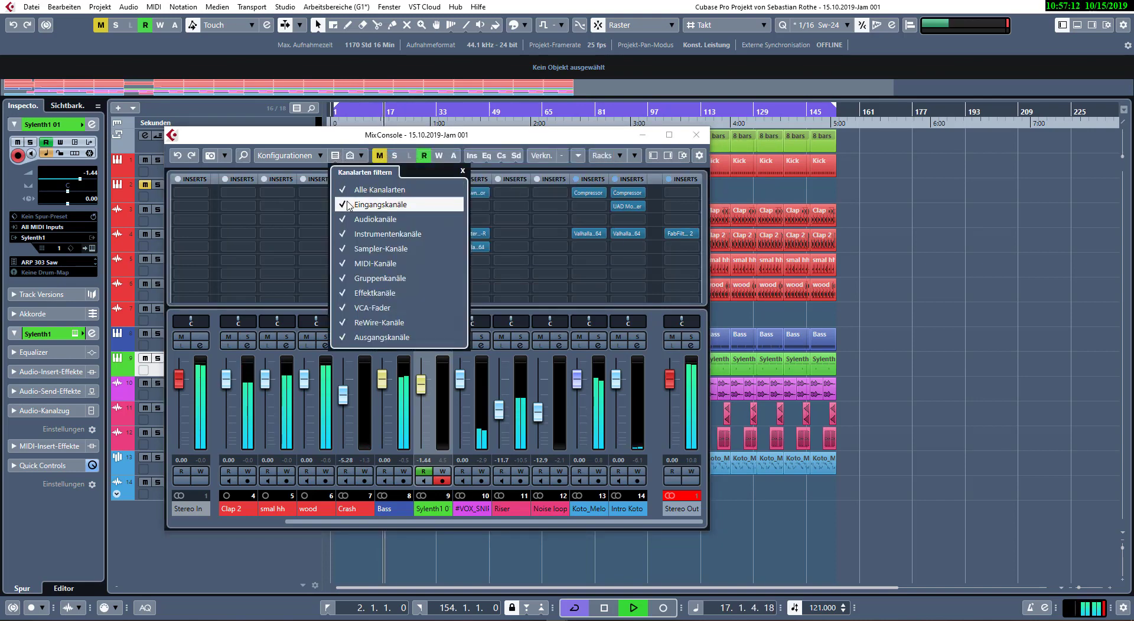
left_click(416, 149)
left_click_drag(417, 149, 751, 171)
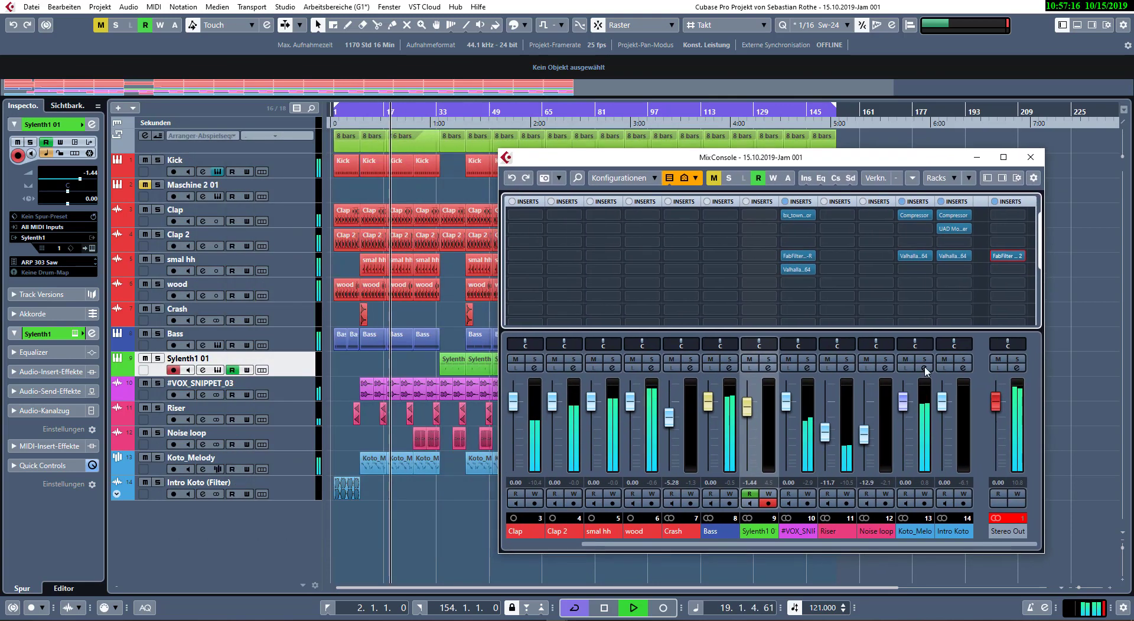
- Add the Equalizer rack to the MixConsole, expand it for all channels, and enlarge the window upward
left_click(801, 202)
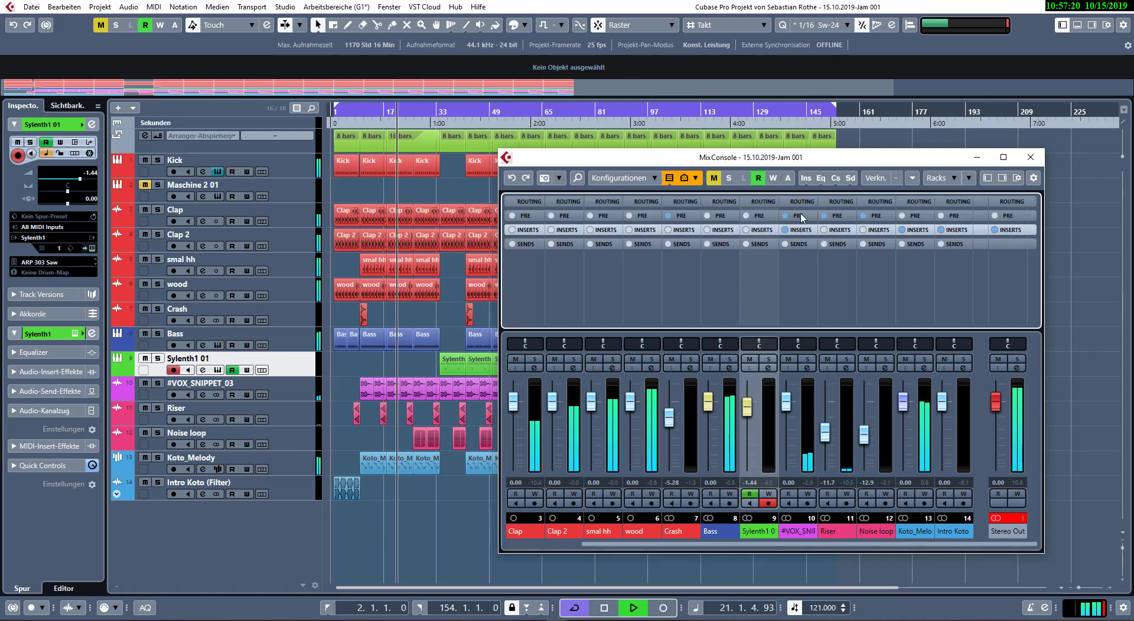
right_click(801, 217)
left_click(917, 181)
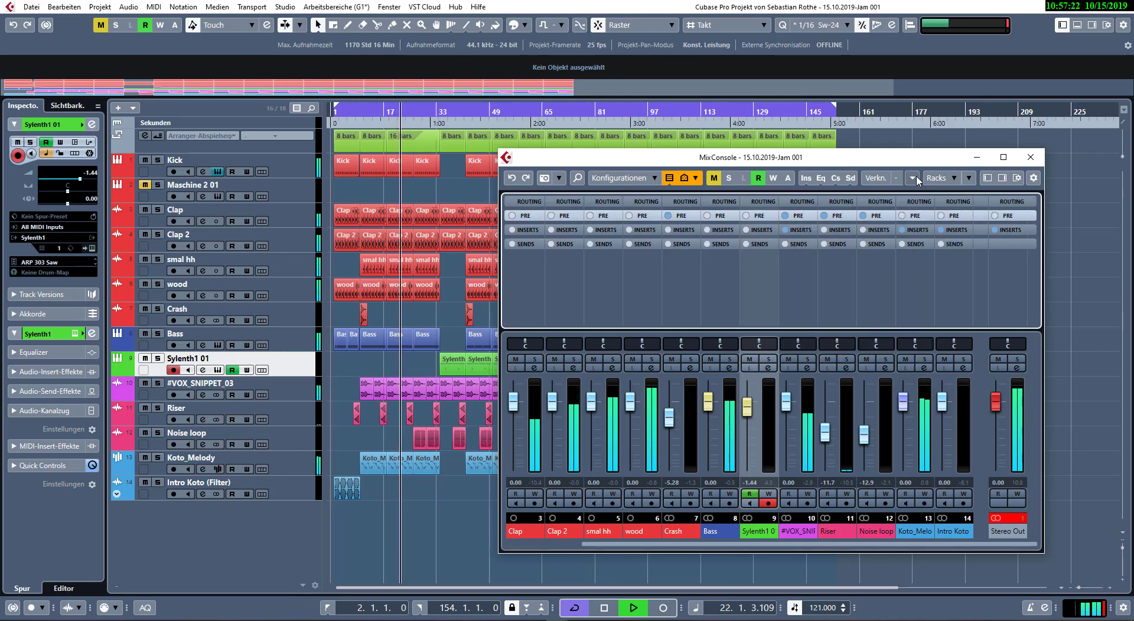
left_click(912, 178)
left_click(940, 178)
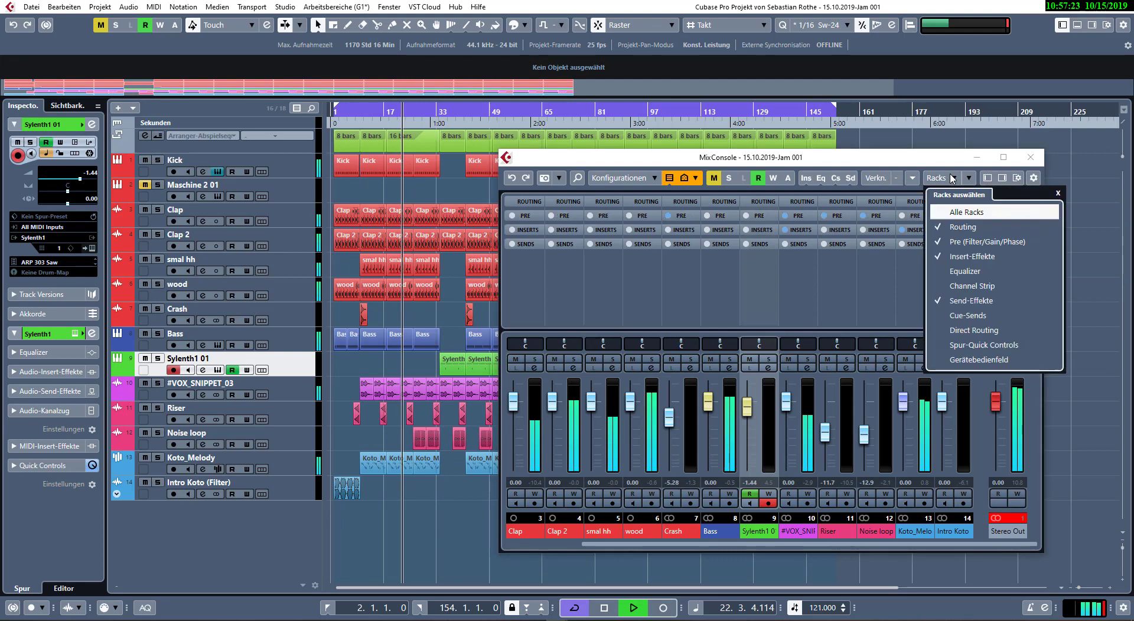
left_click(942, 272)
left_click(913, 294)
left_click(878, 229)
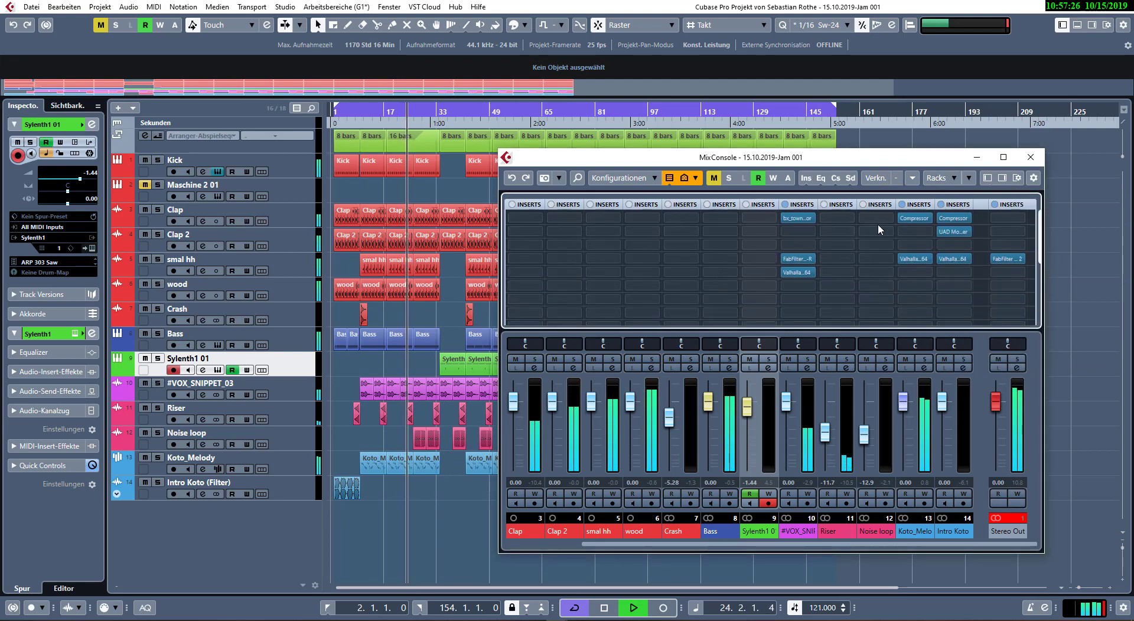
left_click(887, 202)
left_click(875, 204)
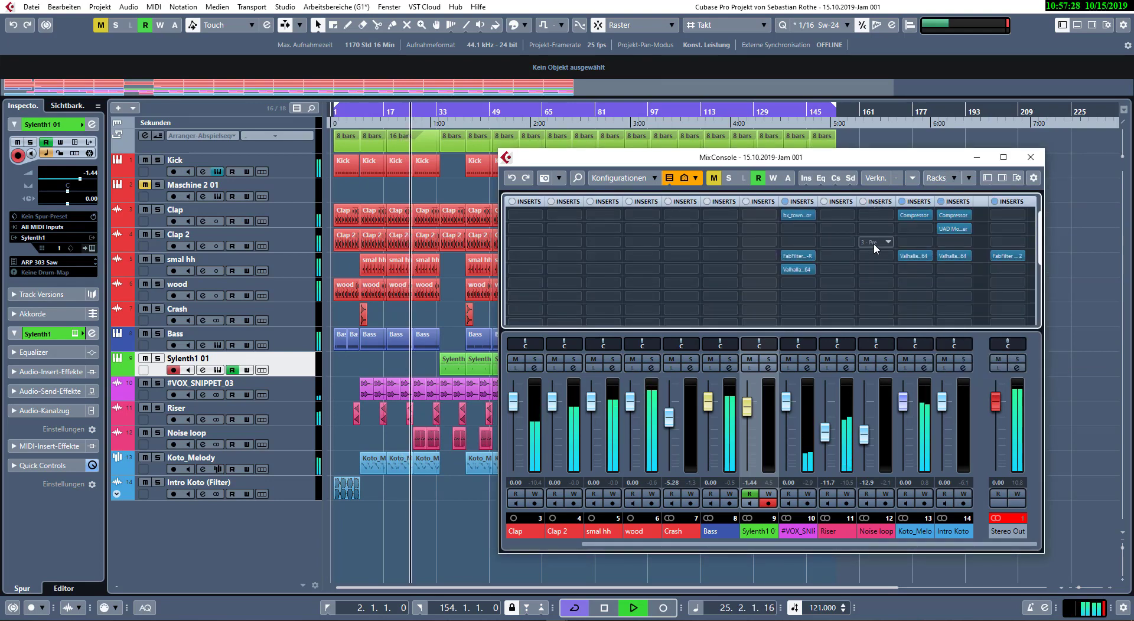
left_click(801, 202)
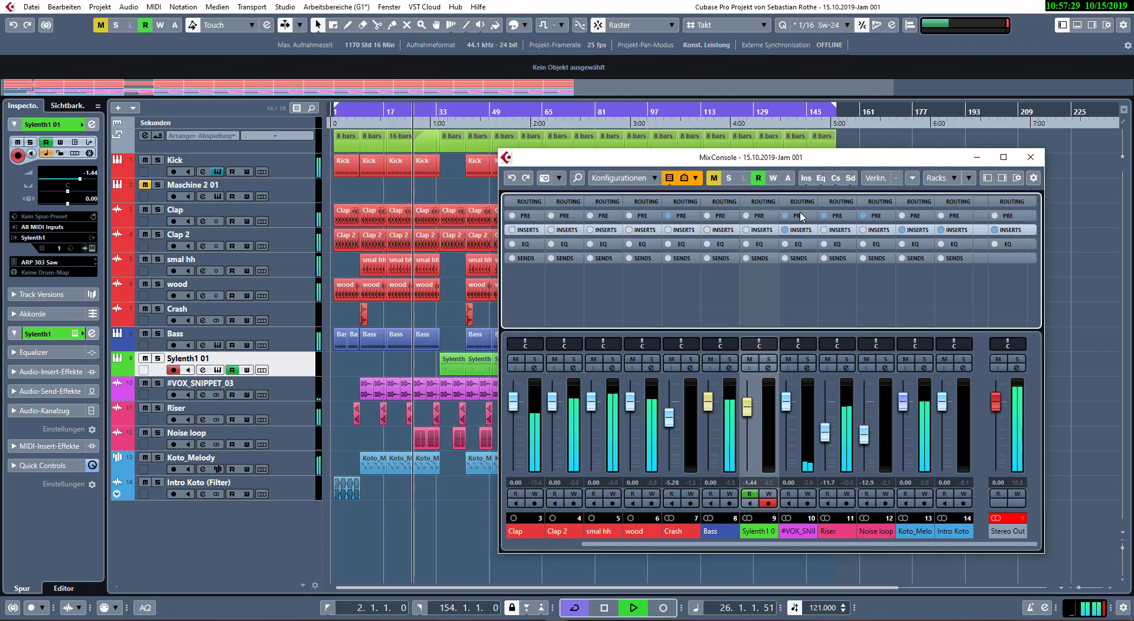
left_click(800, 244)
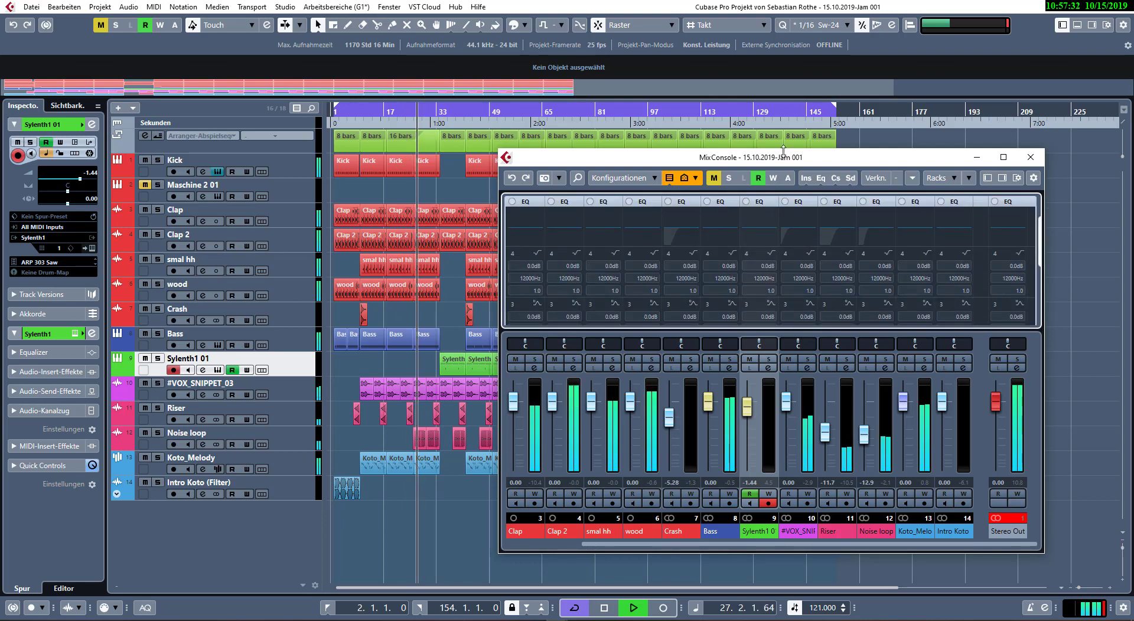
left_click_drag(783, 150, 782, 71)
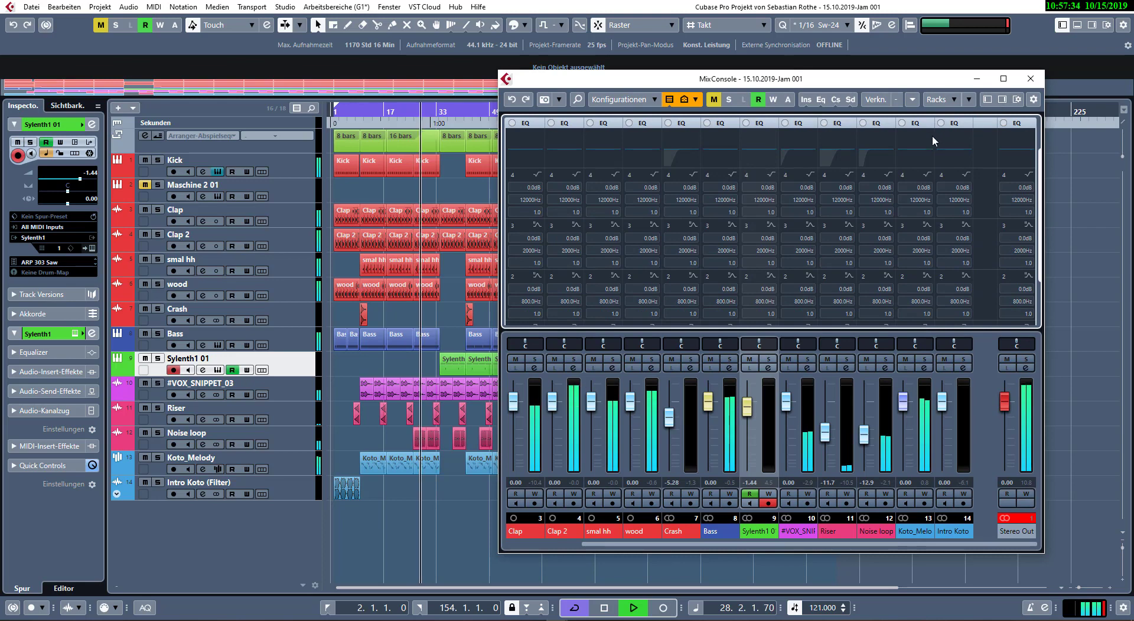
- Try to hide the Equalizer rack while it is expanded in the MixConsole
left_click(951, 100)
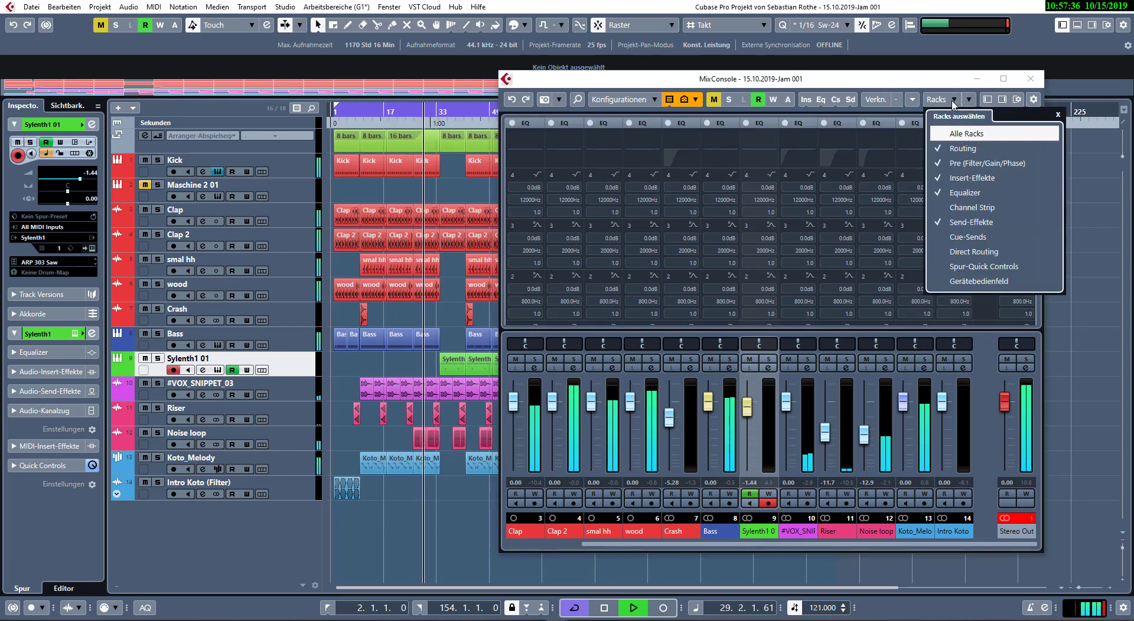
left_click(952, 102)
left_click(951, 102)
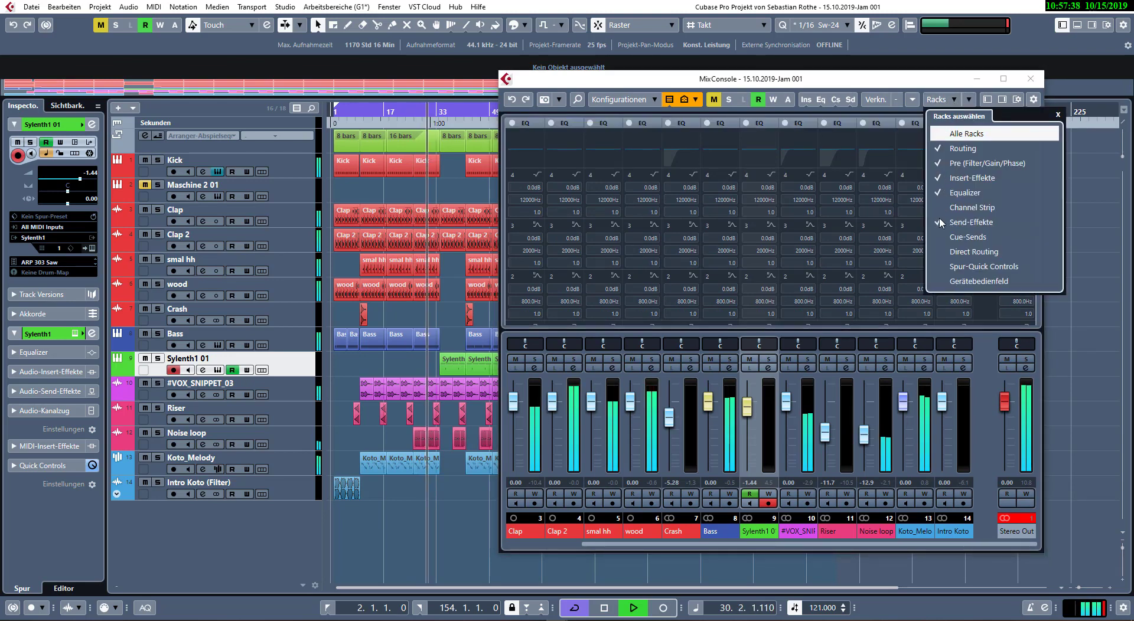
left_click(939, 192)
left_click(956, 102)
left_click(957, 101)
left_click(974, 100)
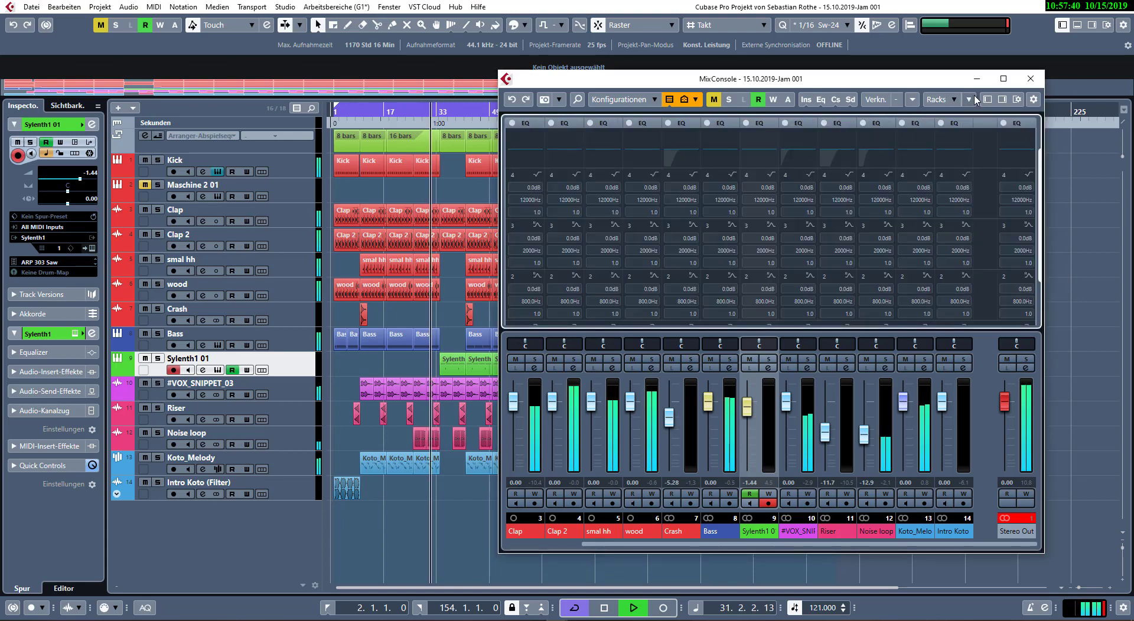
left_click(970, 100)
left_click(970, 101)
left_click(953, 103)
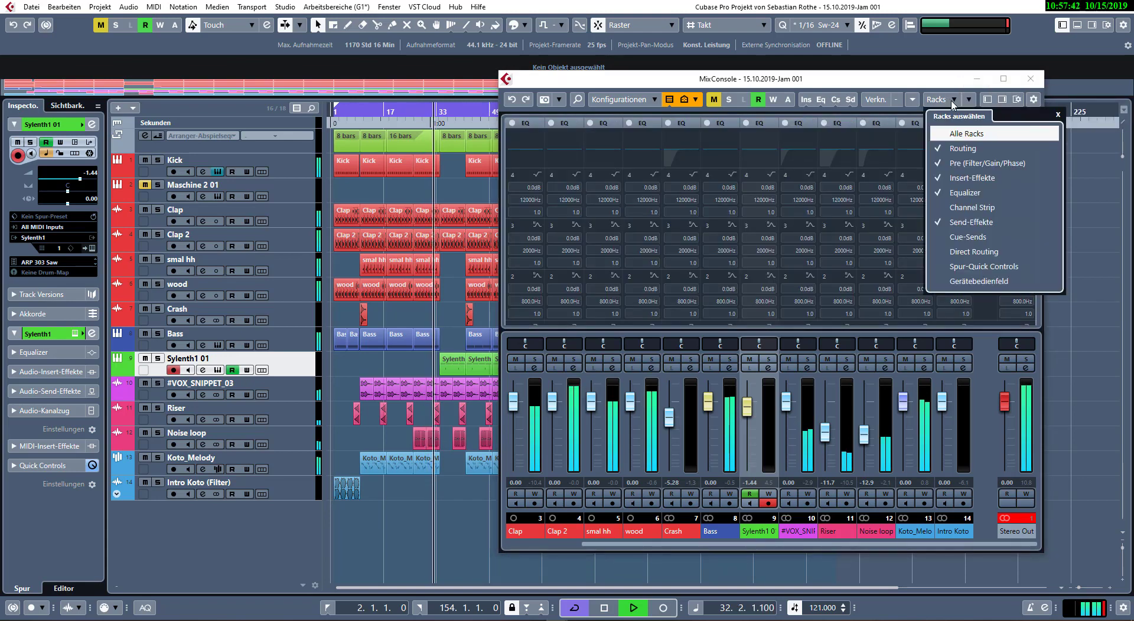
left_click(952, 102)
left_click(952, 101)
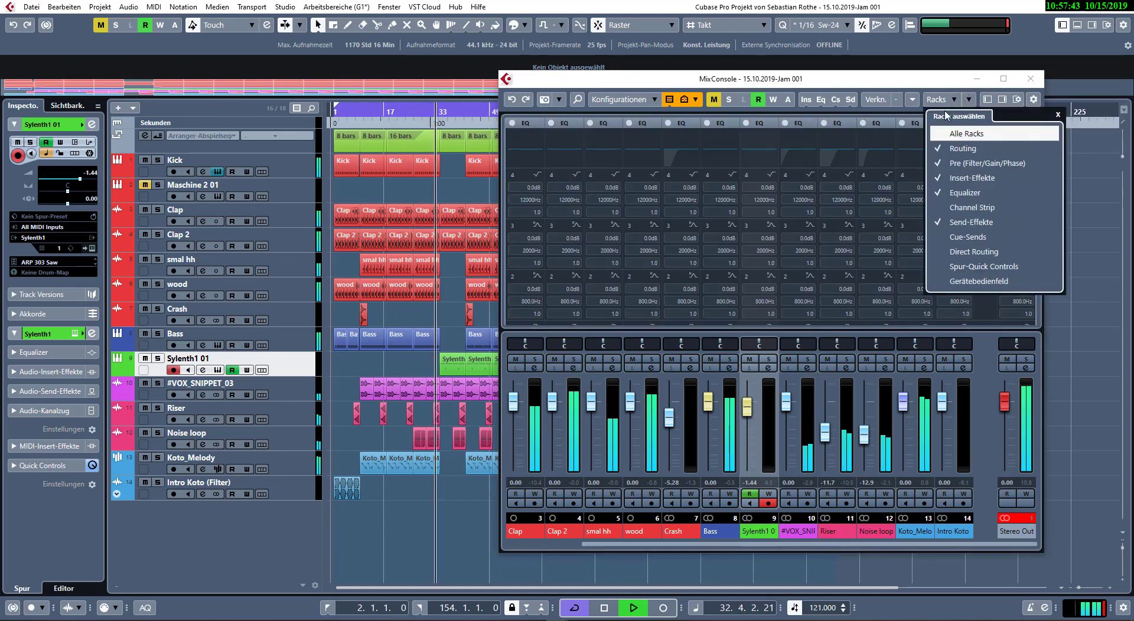
left_click(935, 191)
left_click(794, 240)
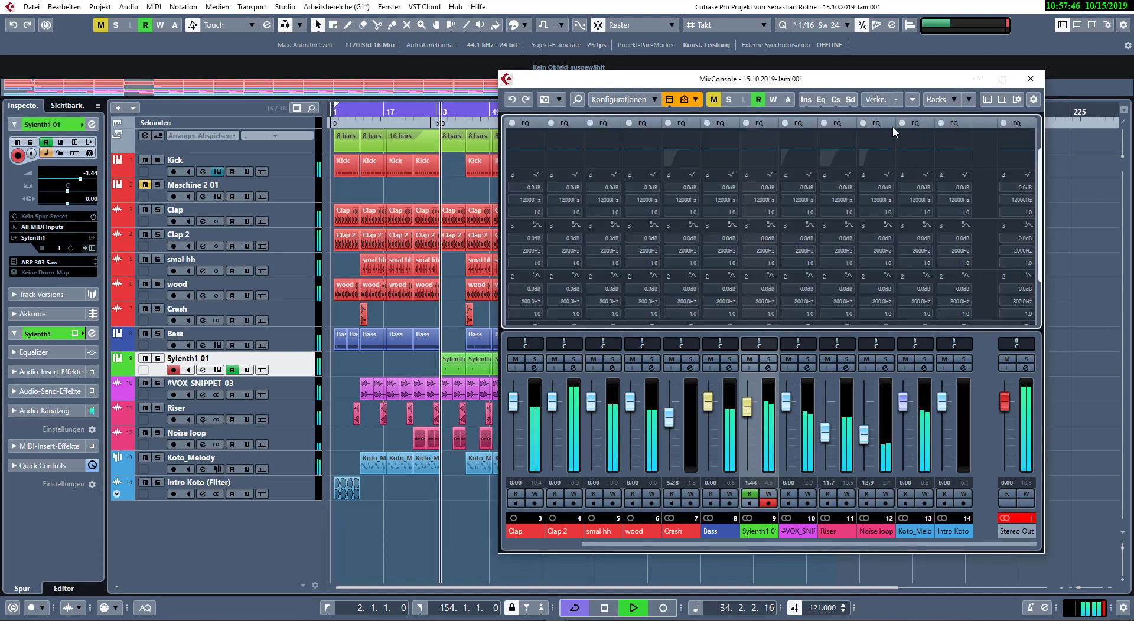
- Collapse and hide the Equalizer rack, and shift the MixConsole window slightly to the right
left_click(925, 124)
left_click(939, 100)
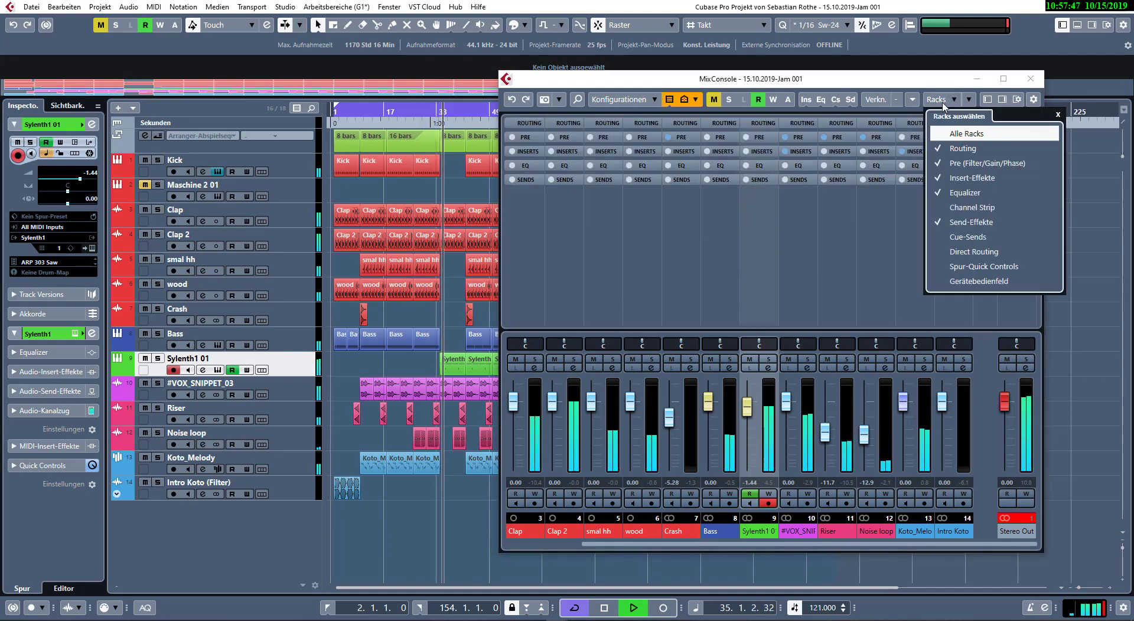
left_click(945, 192)
left_click(976, 82)
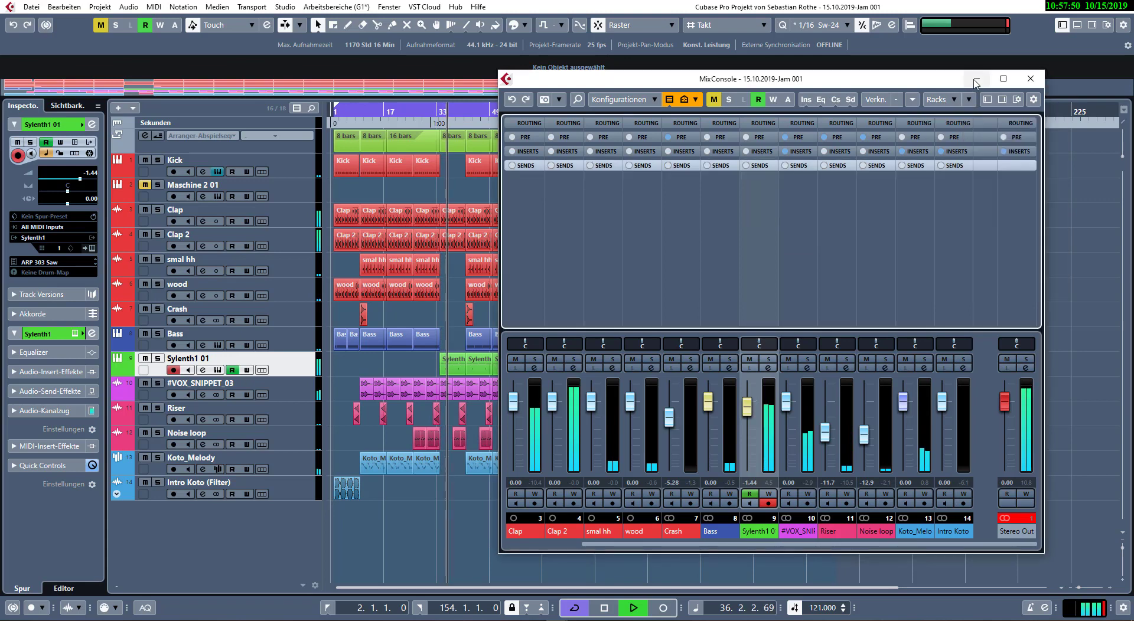
left_click_drag(973, 82, 1009, 89)
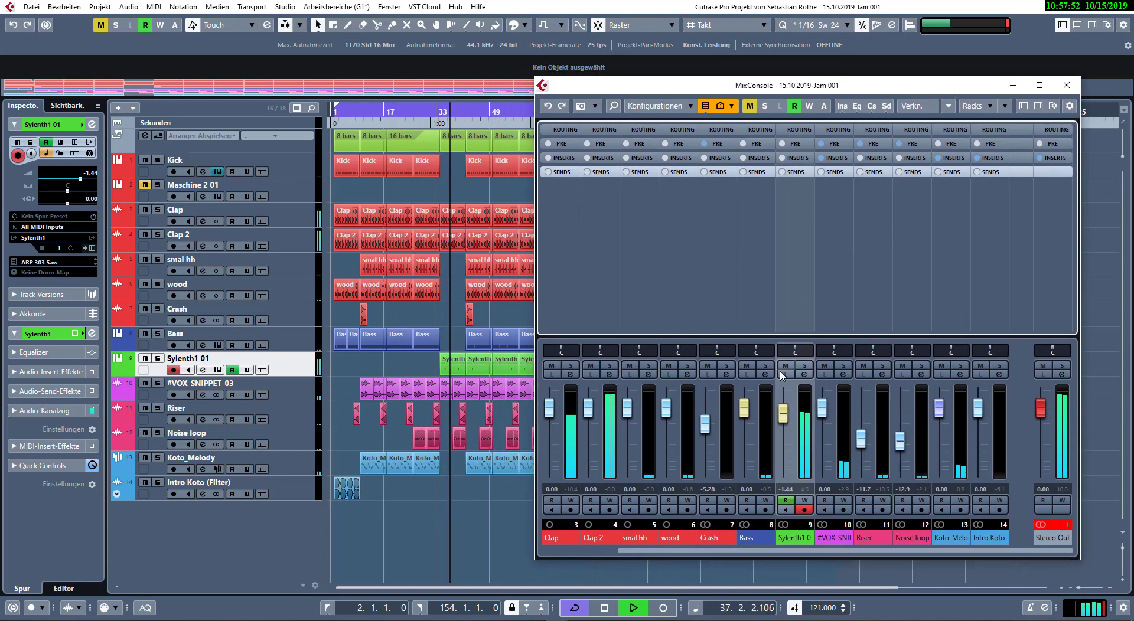
- Stop playback, select all channels from Kick to Intro Koto (Filter), and lower their faders together, bringing Kick to -11.5 dB and Clap to -7.38 dB
left_click(987, 440)
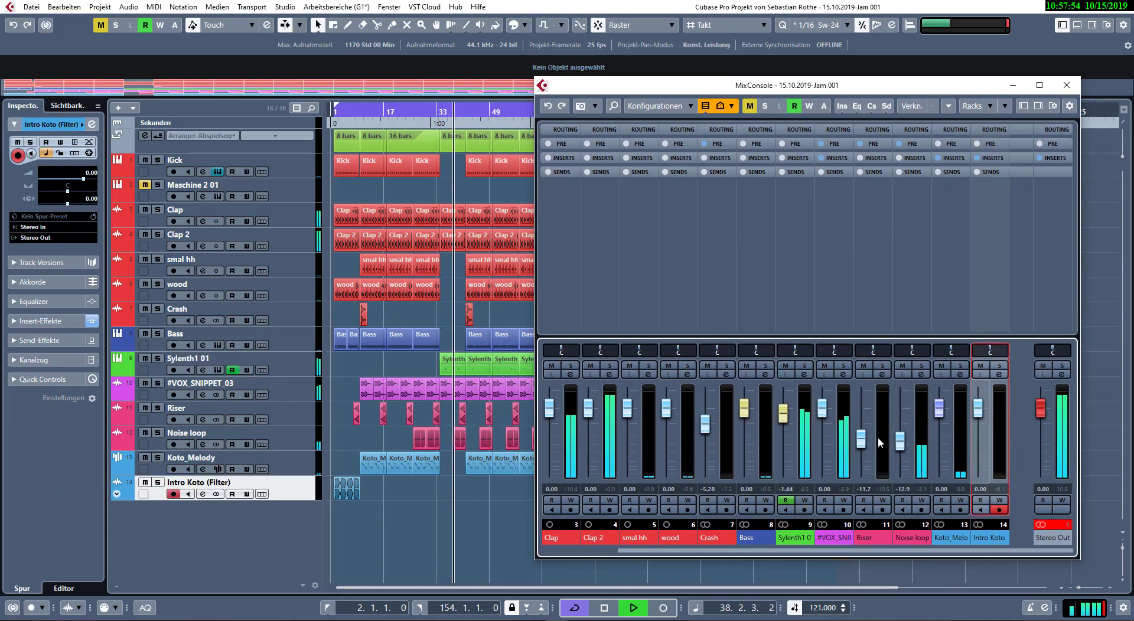
left_click(560, 455, "shift")
left_click_drag(676, 551, 599, 551)
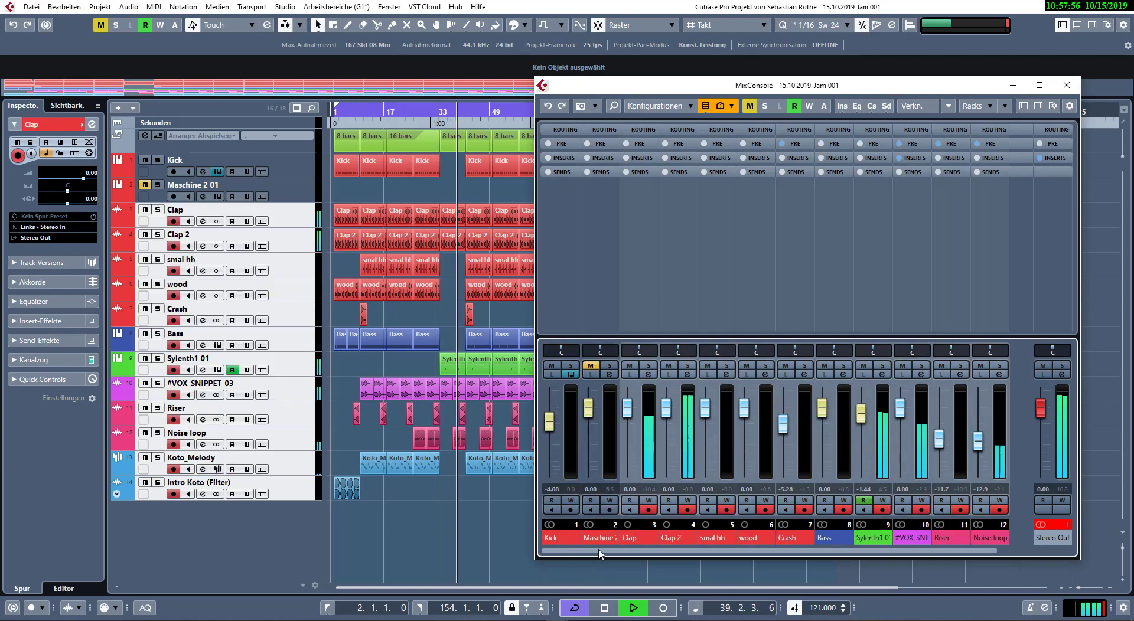
left_click(571, 469, "shift")
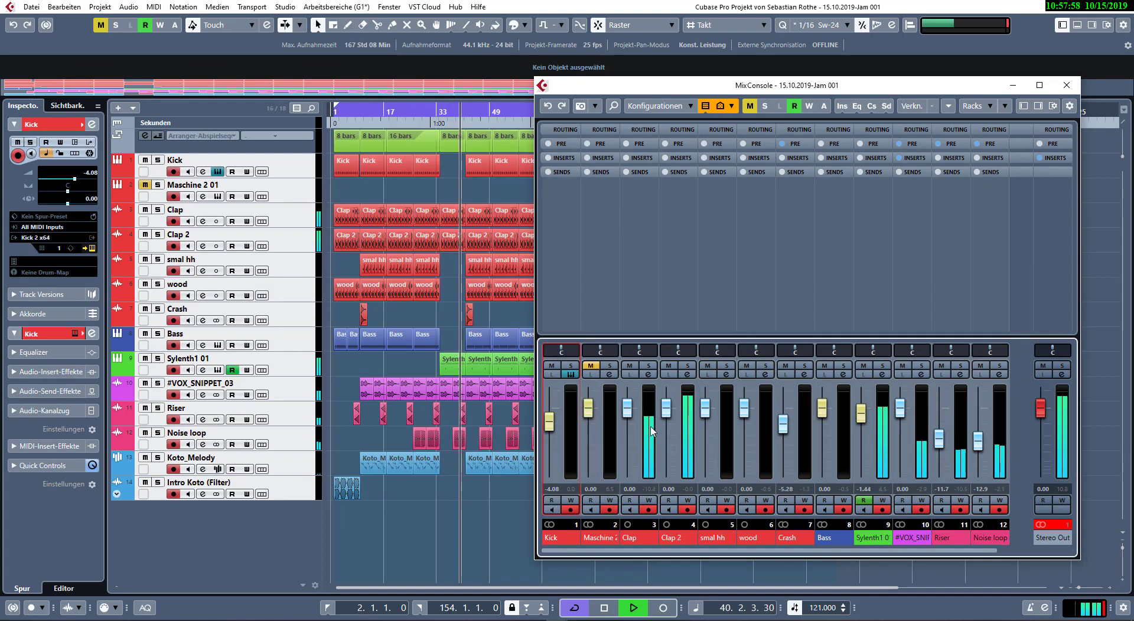
key("space")
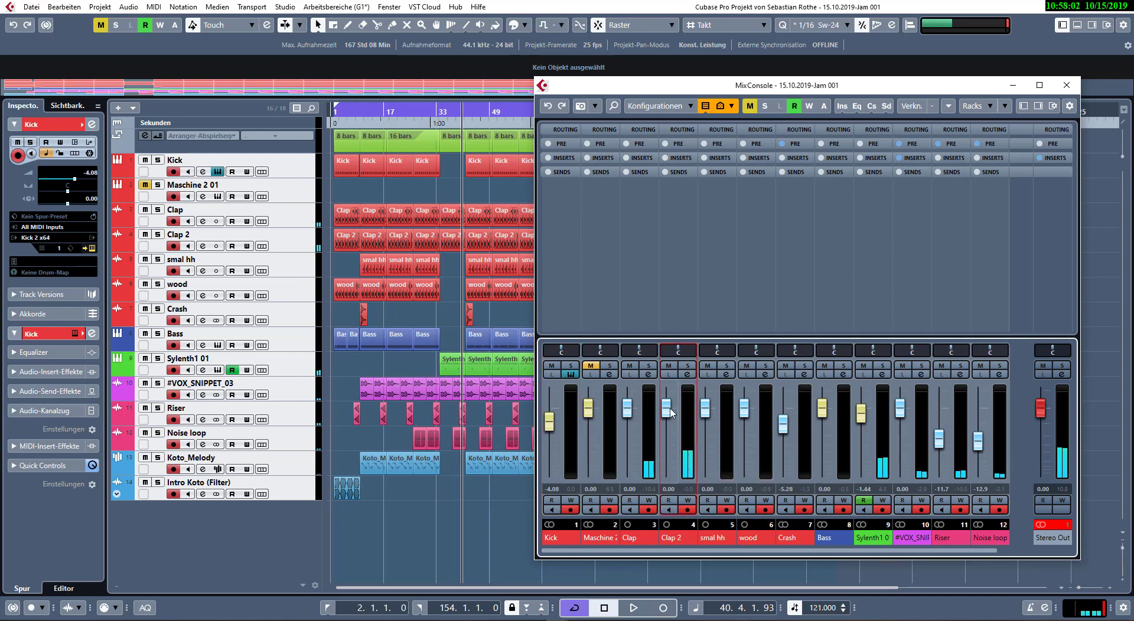
left_click_drag(670, 412, 669, 425)
key("g")
key("g")
key("g")
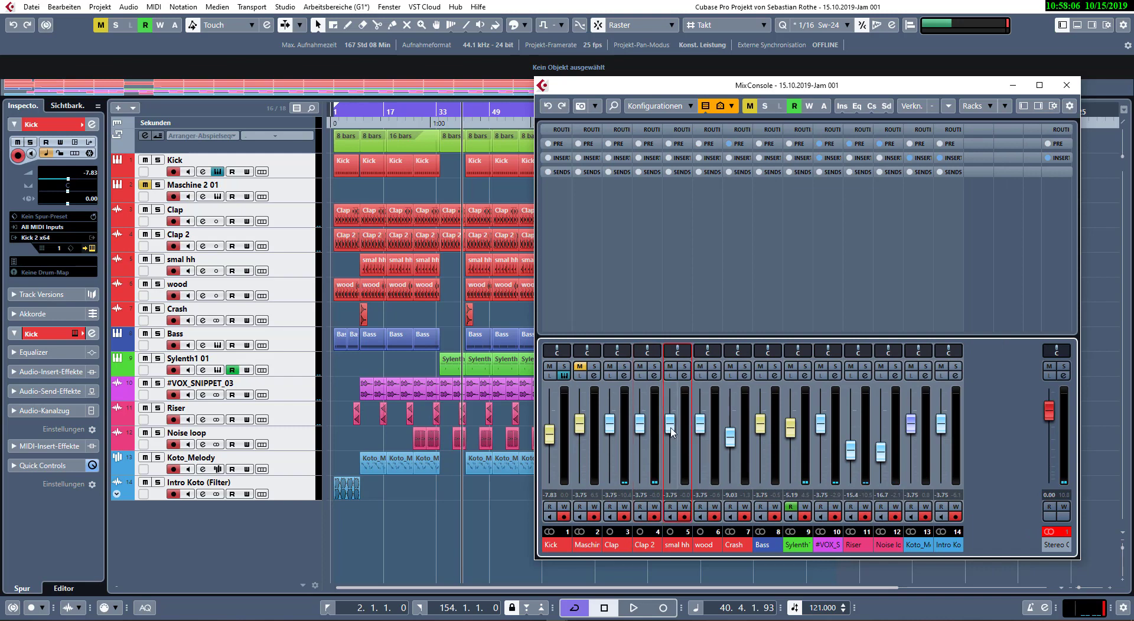
left_click_drag(671, 432, 671, 439)
- Play from the left locator, deselect all channels except Intro Koto (Filter), and show the Master meter in the MixConsole
key("KP_1")
key("space")
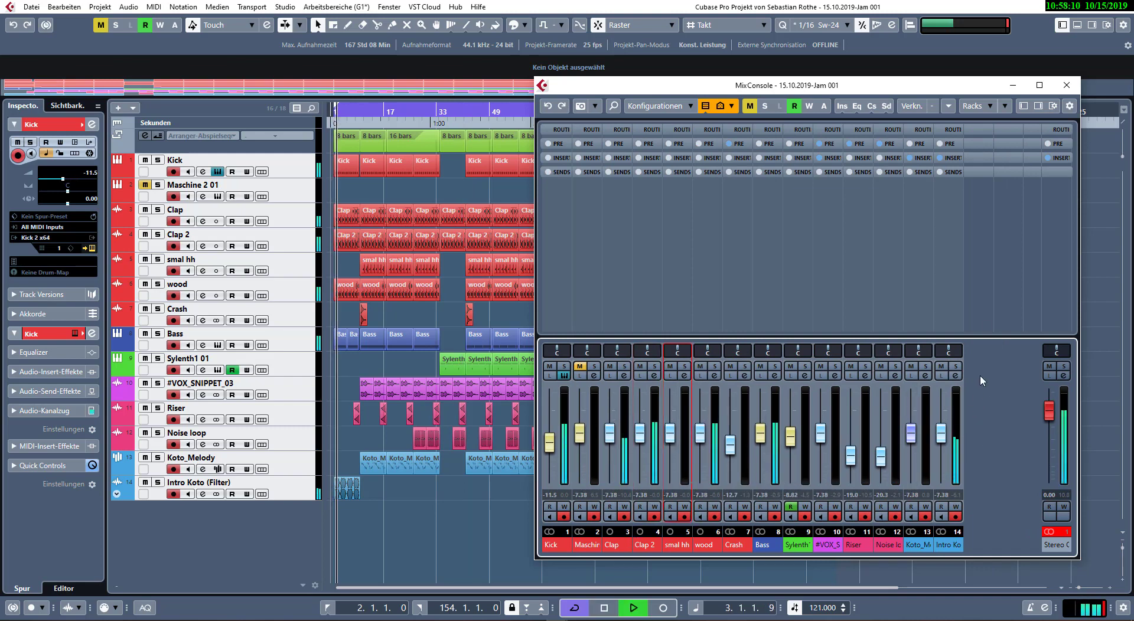
left_click(939, 269)
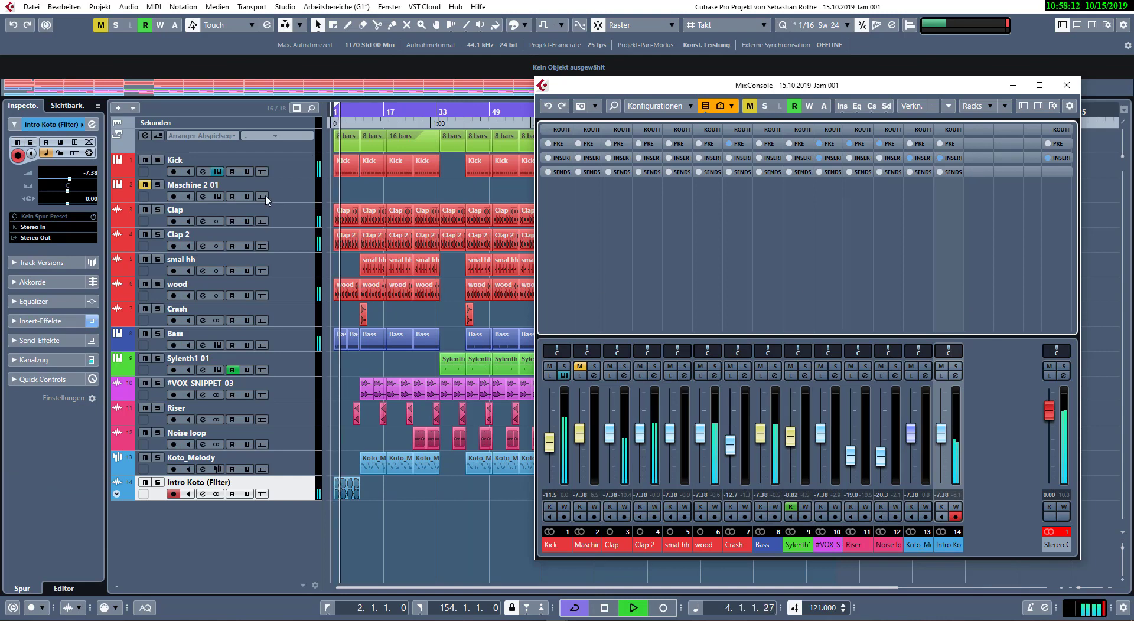
left_click(1038, 106)
left_click(1045, 125)
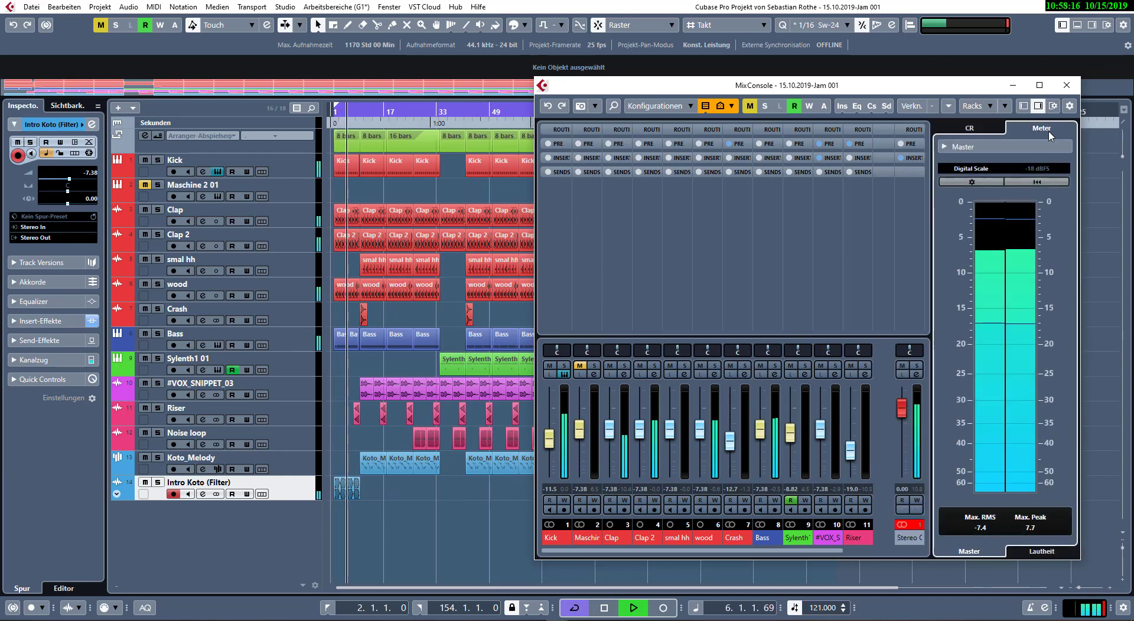
- Narrow the meter section and widen the MixConsole window and its channel strips so all 14 channels fit
left_click_drag(932, 256, 961, 257)
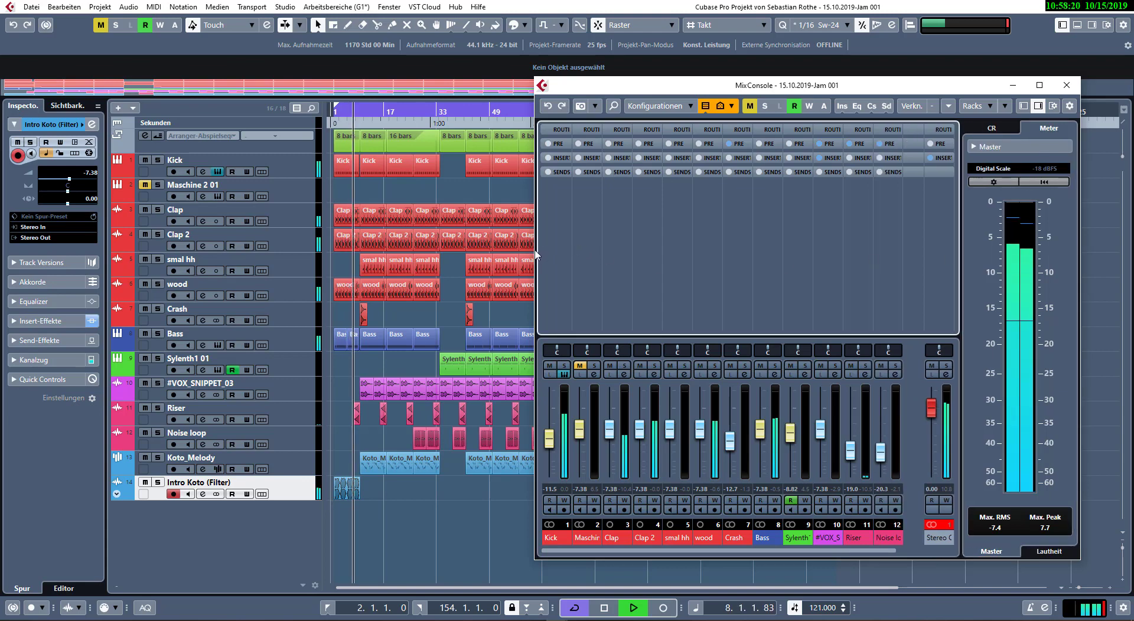
left_click_drag(536, 255, 244, 246)
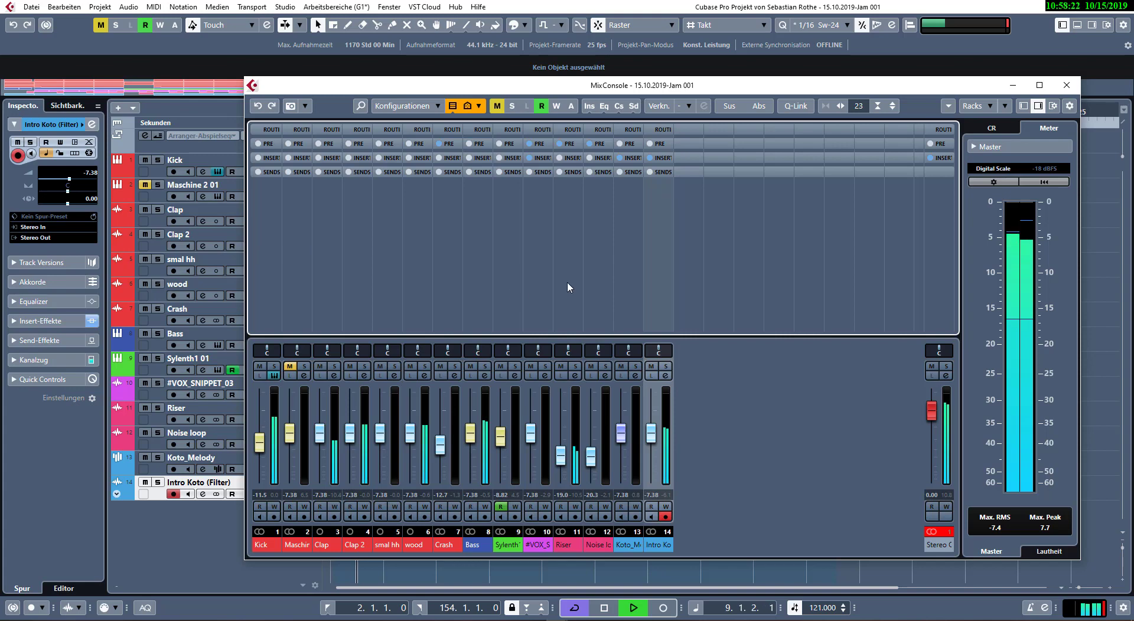
key("h")
key("h")
key("h")
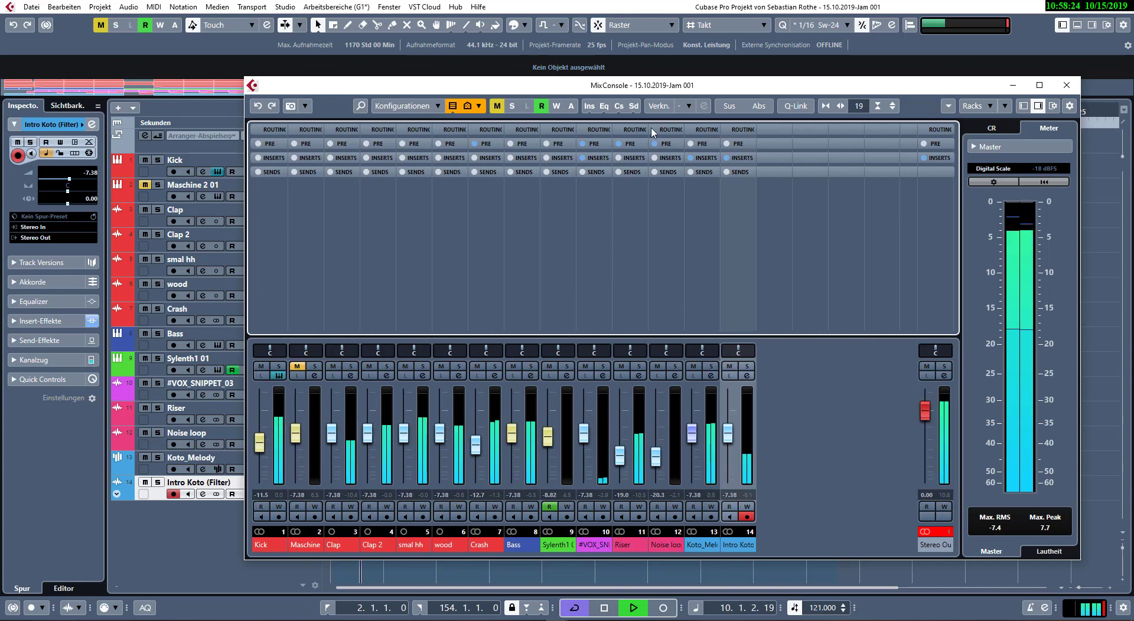
mouse_move(661, 89)
left_mouse_down()
mouse_move(657, 123)
mouse_move(659, 105)
left_mouse_up()
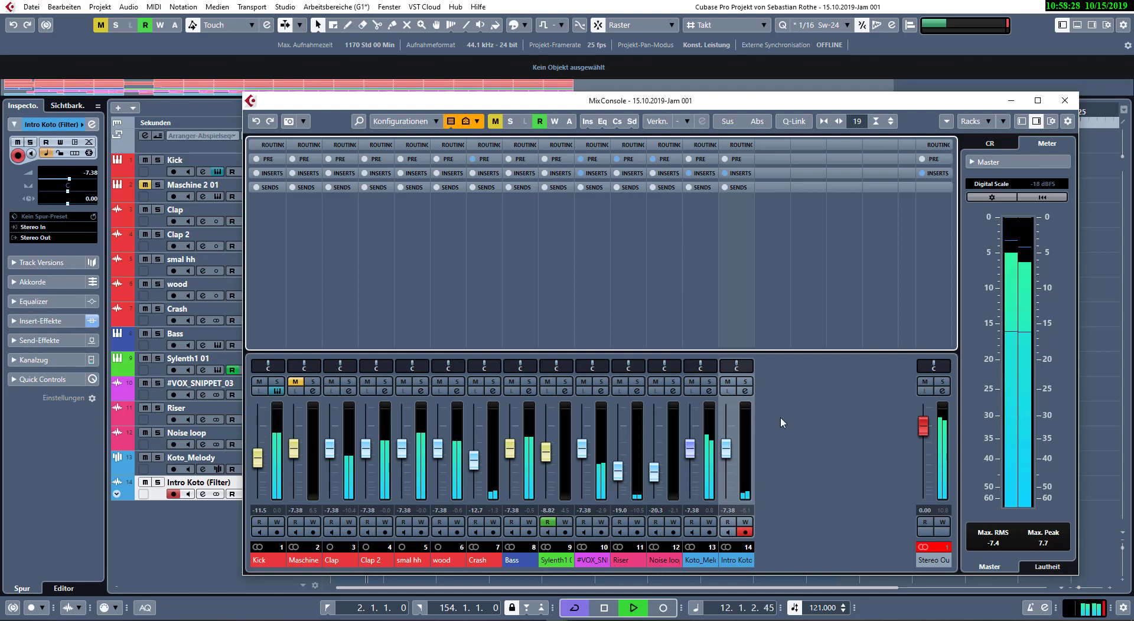
- Set the faders of #VOX_SNIPPET_03 to -4.36 dB, Koto_Melody to -6.50 dB, Bass to -8.79 dB and Riser to -15.6 dB
left_click(732, 477)
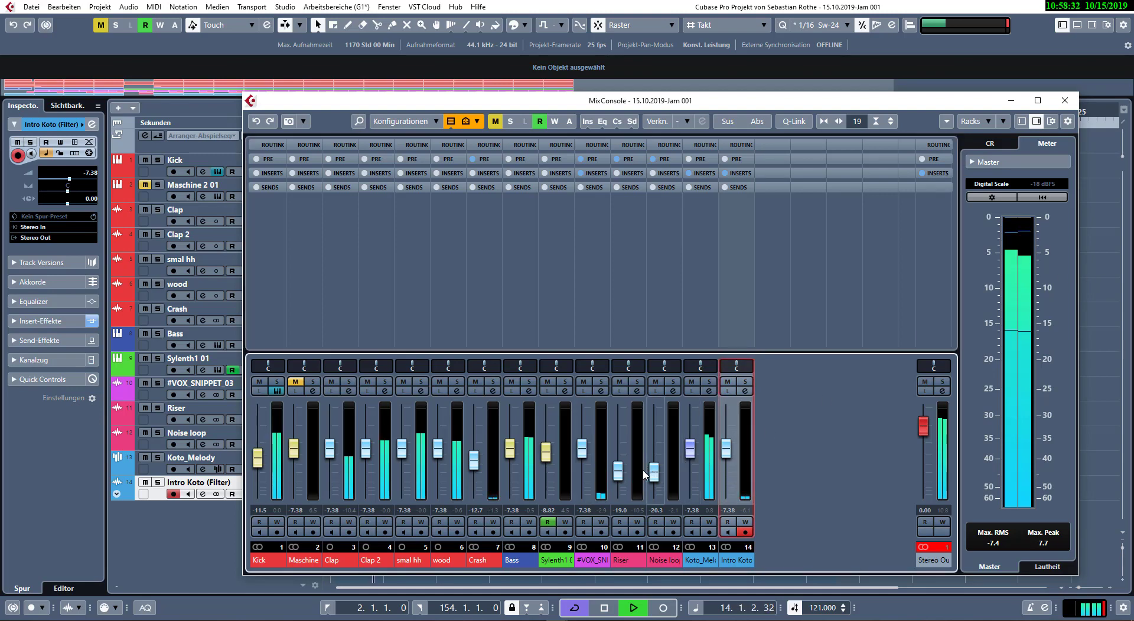
left_click_drag(582, 450, 582, 442)
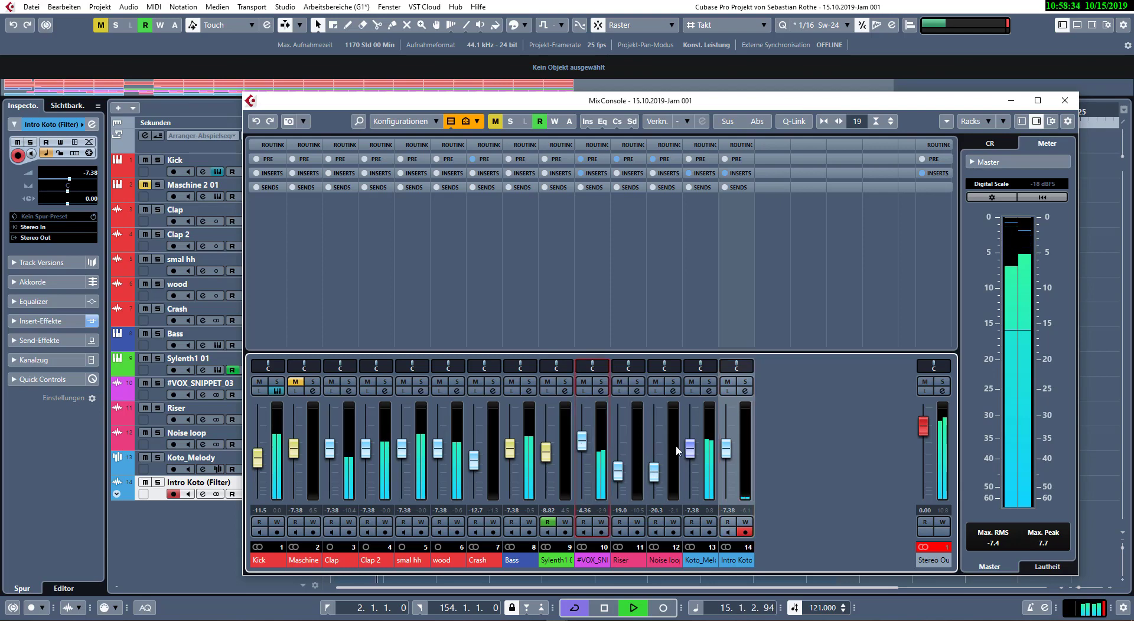
left_click_drag(689, 449, 690, 446)
left_click_drag(510, 449, 514, 463)
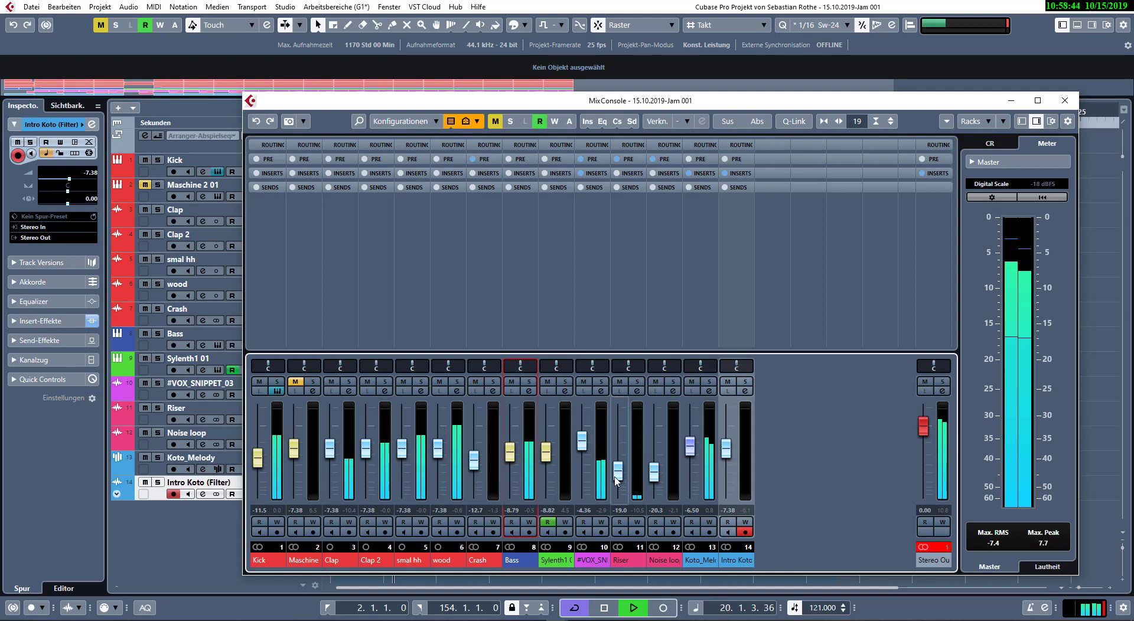
left_click_drag(616, 481, 617, 477)
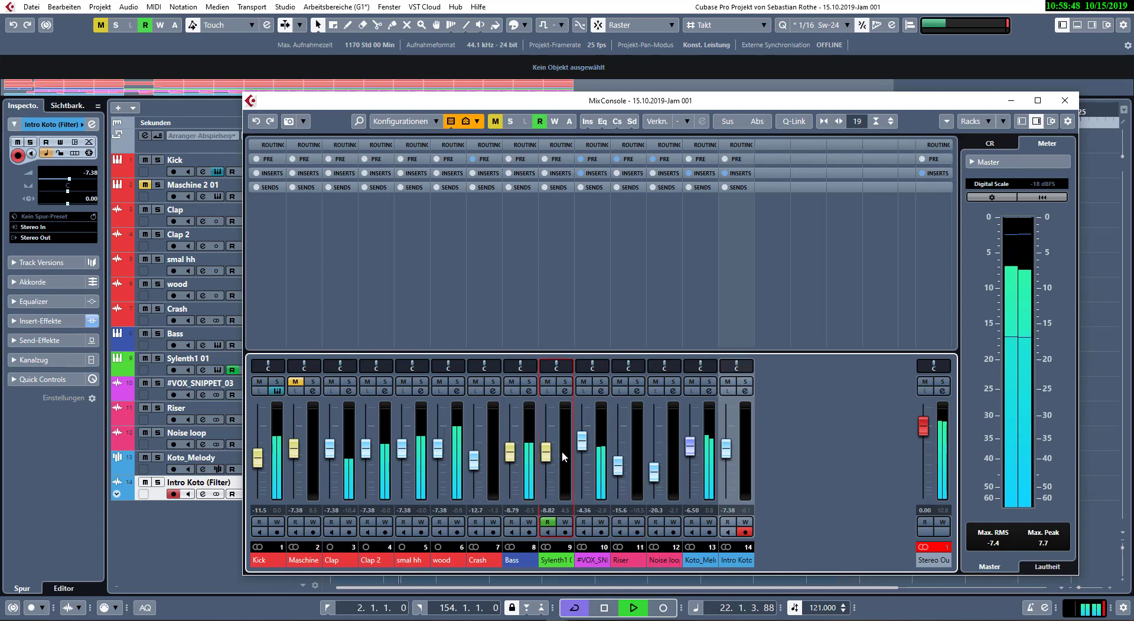
- Select the Sylenth1 01 channel and move the MixConsole window clear of the project's timeline ruler
left_click(548, 463)
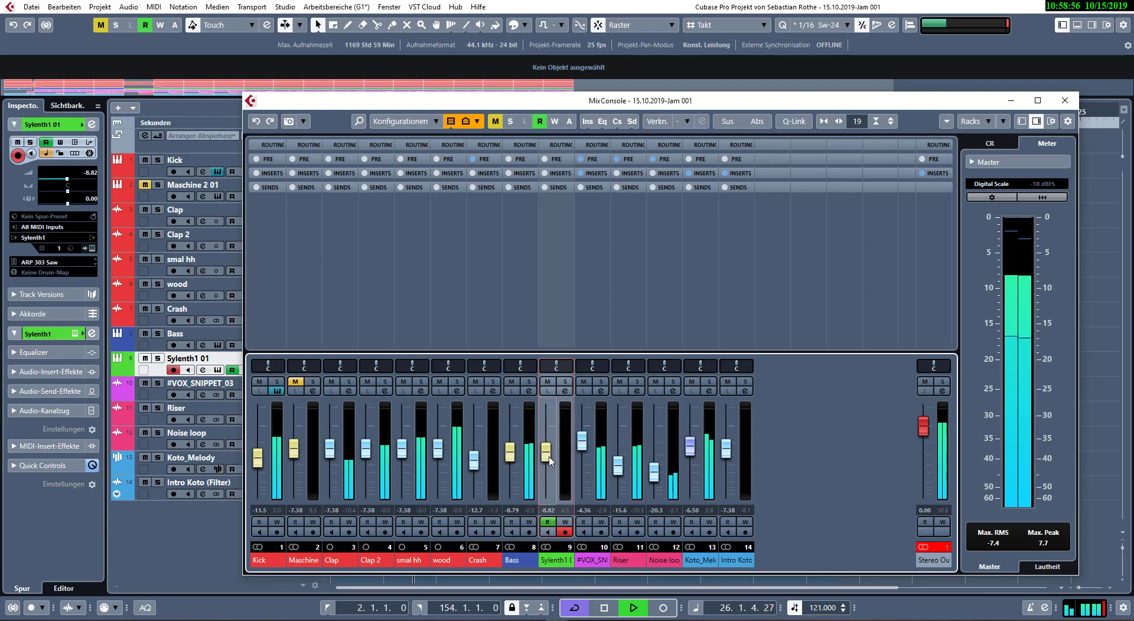
left_click_drag(365, 110, 324, 136)
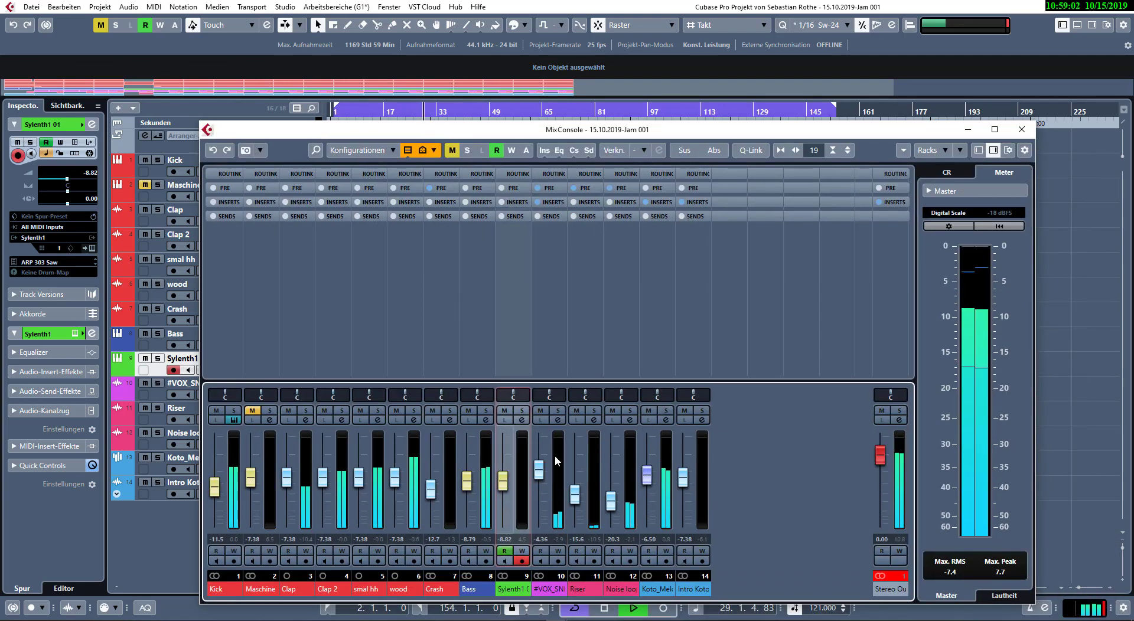
- Set the Noise loop fader to -21.1 dB and the Sylenth1 01 fader to -7.84 dB
left_click_drag(611, 500, 611, 501)
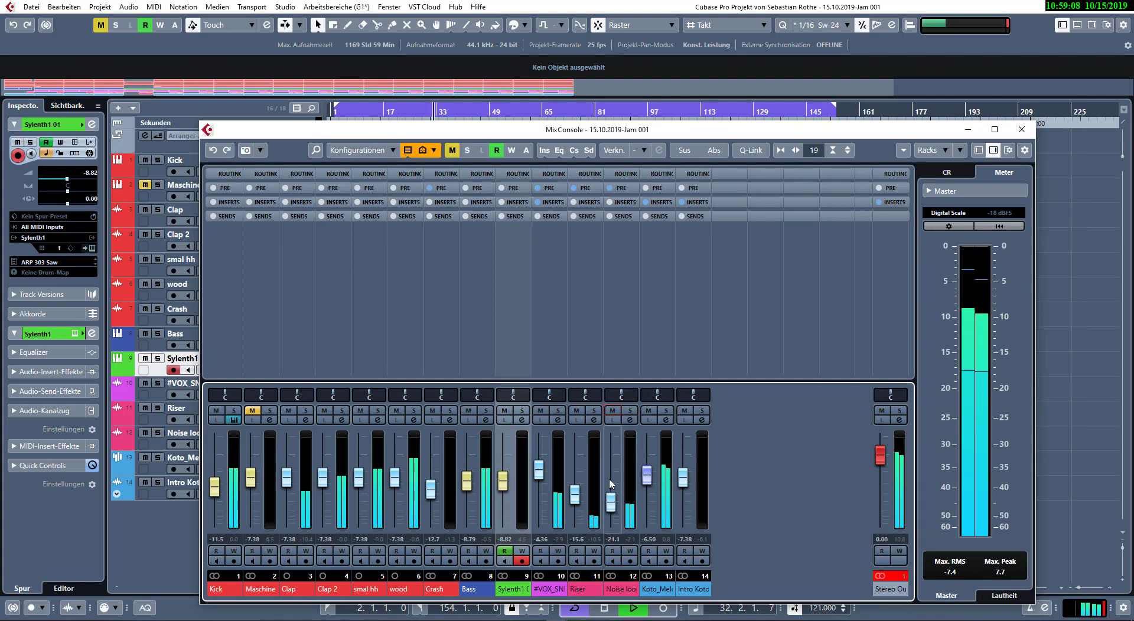
left_click_drag(611, 502, 617, 508)
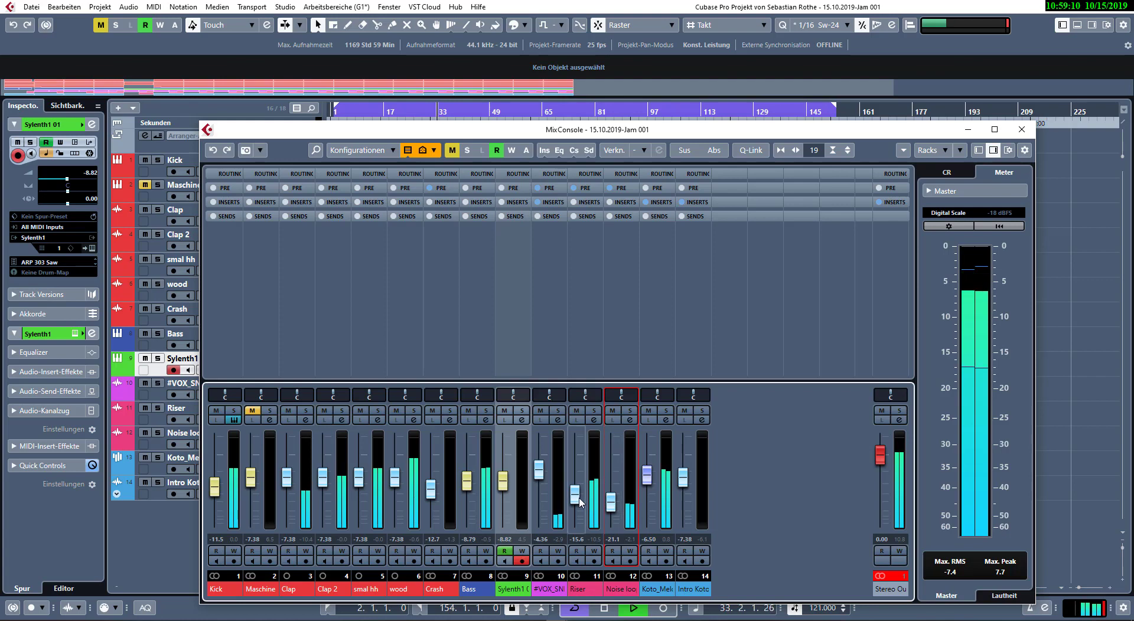
left_click_drag(504, 490, 504, 487)
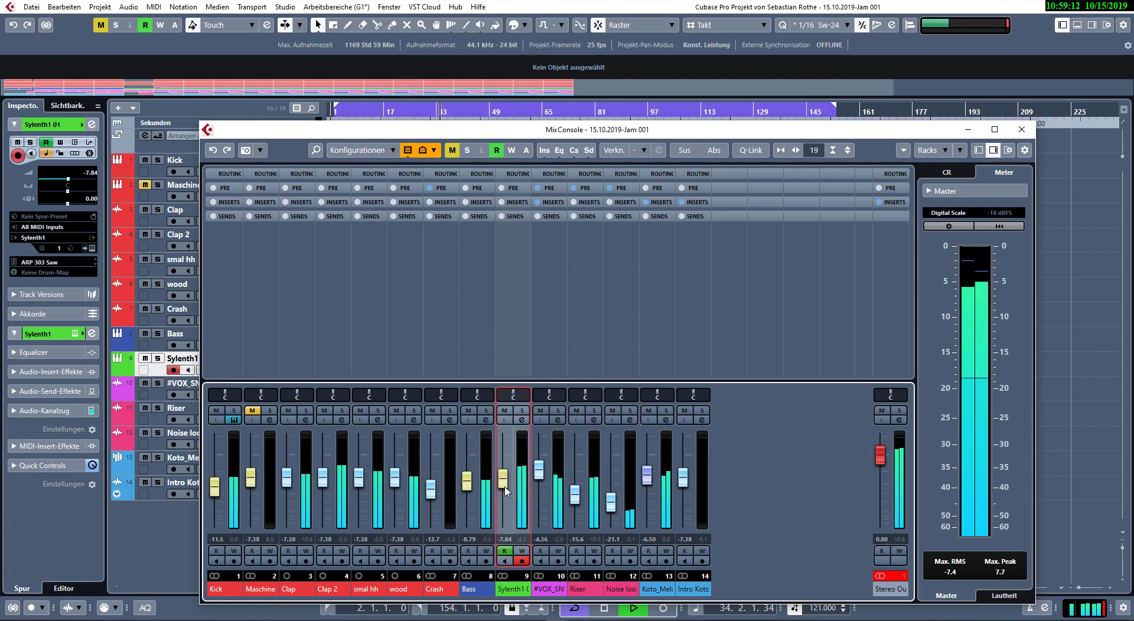
- Open the Sylenth1 instrument, set its distortion type to Clip, and close the instrument window
left_click(522, 421)
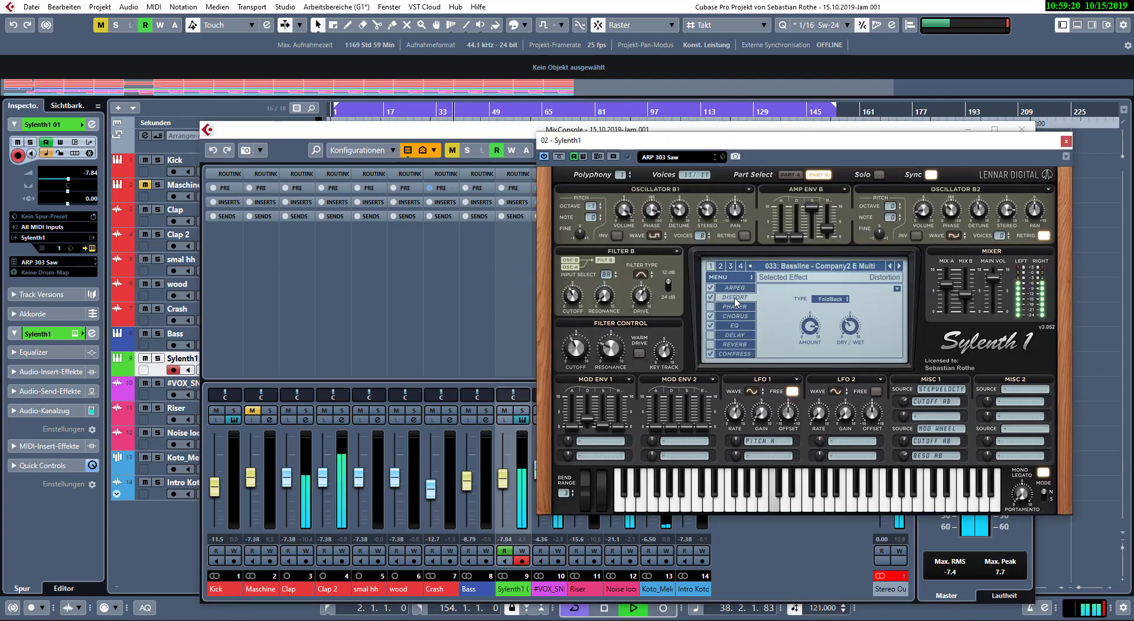
left_click(831, 299)
left_click(821, 318)
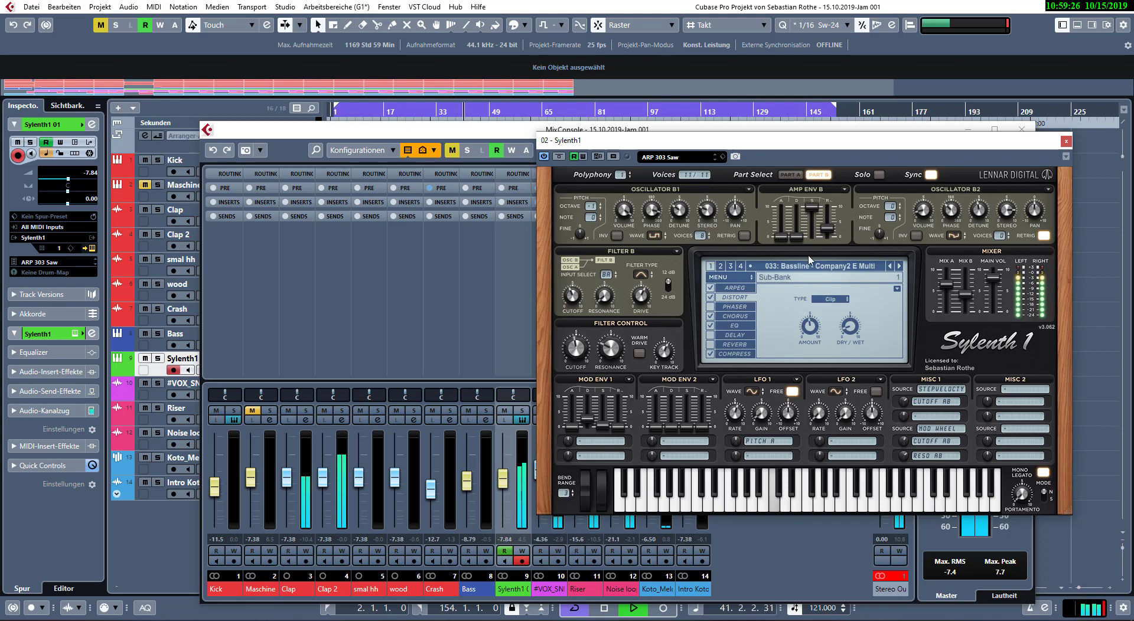
left_click(1066, 142)
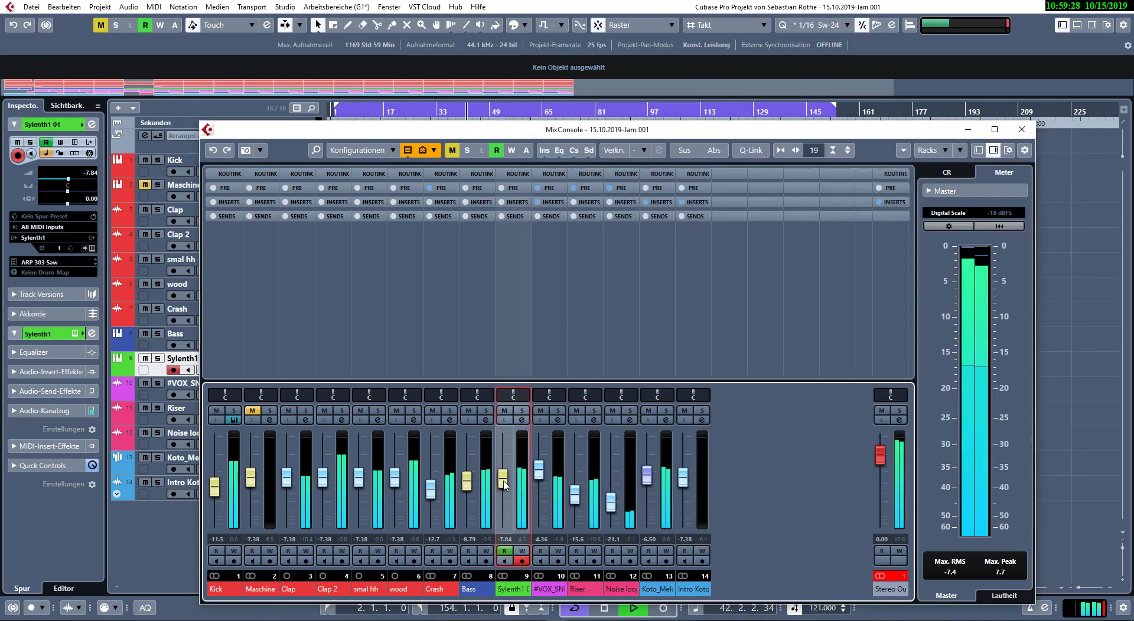
- Set the Sylenth1 01 fader to -9.04 dB and close the MixConsole
left_click_drag(506, 486, 506, 485)
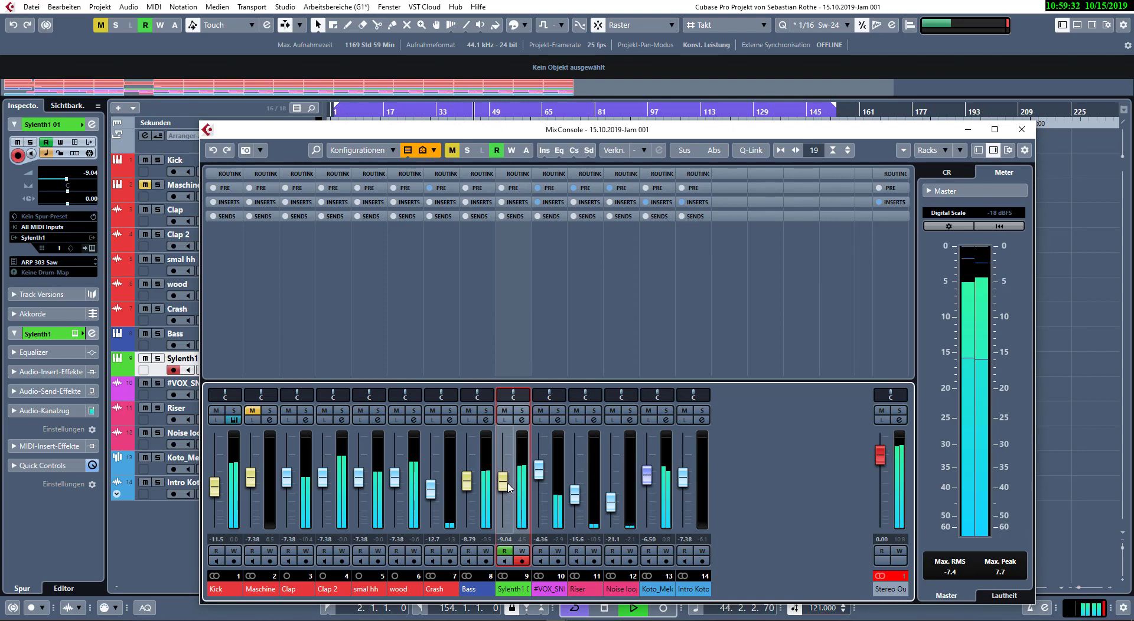
left_click(1021, 129)
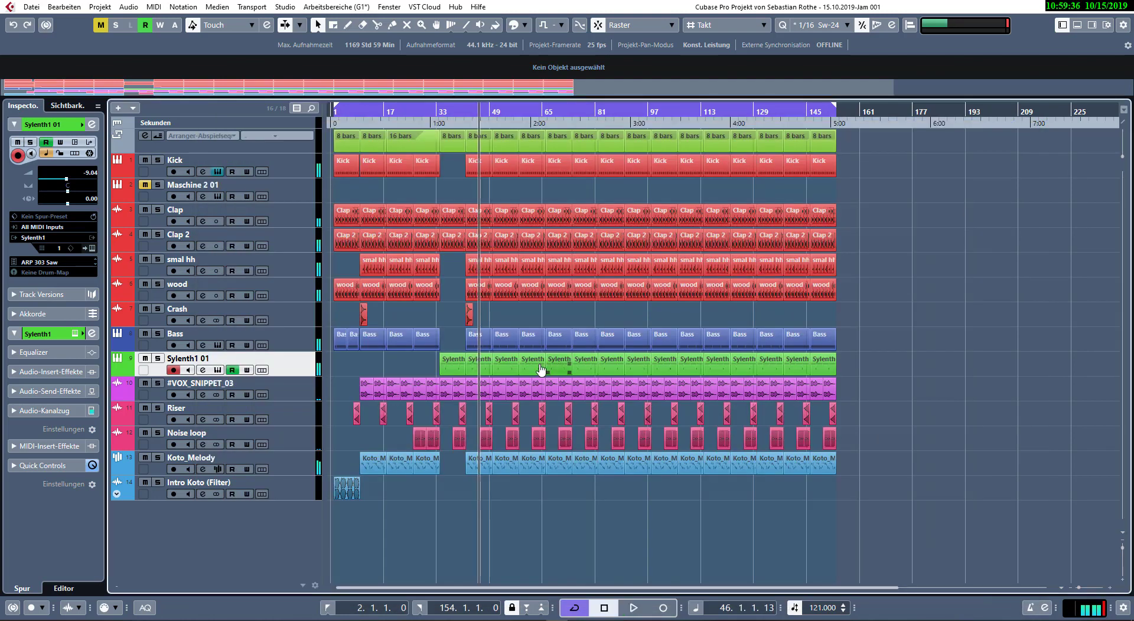
- Play the project from a few bars before the break at bar 34 to check the transition
left_click_drag(424, 123, 423, 119)
key("space")
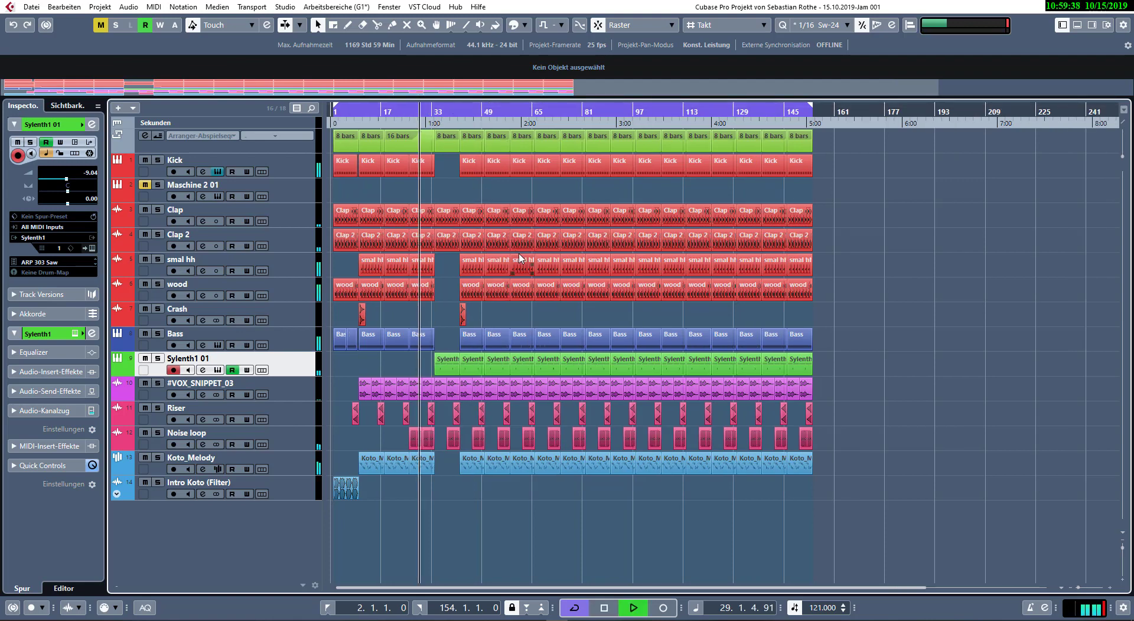
key("h")
key("h")
key("h")
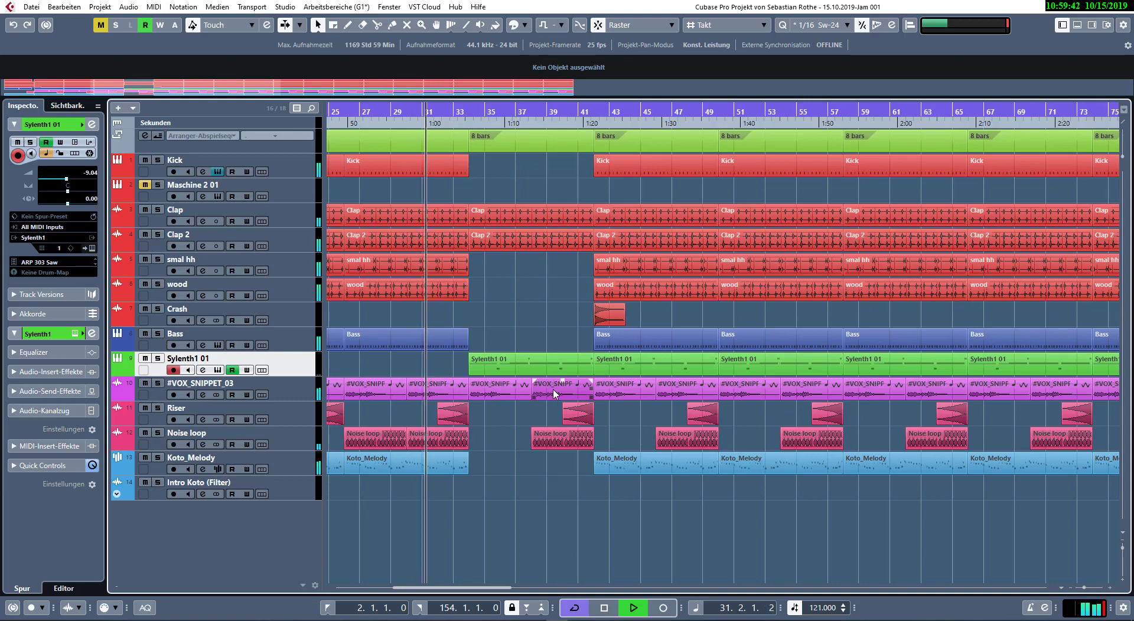
key("ctrl+p")
left_click(805, 189)
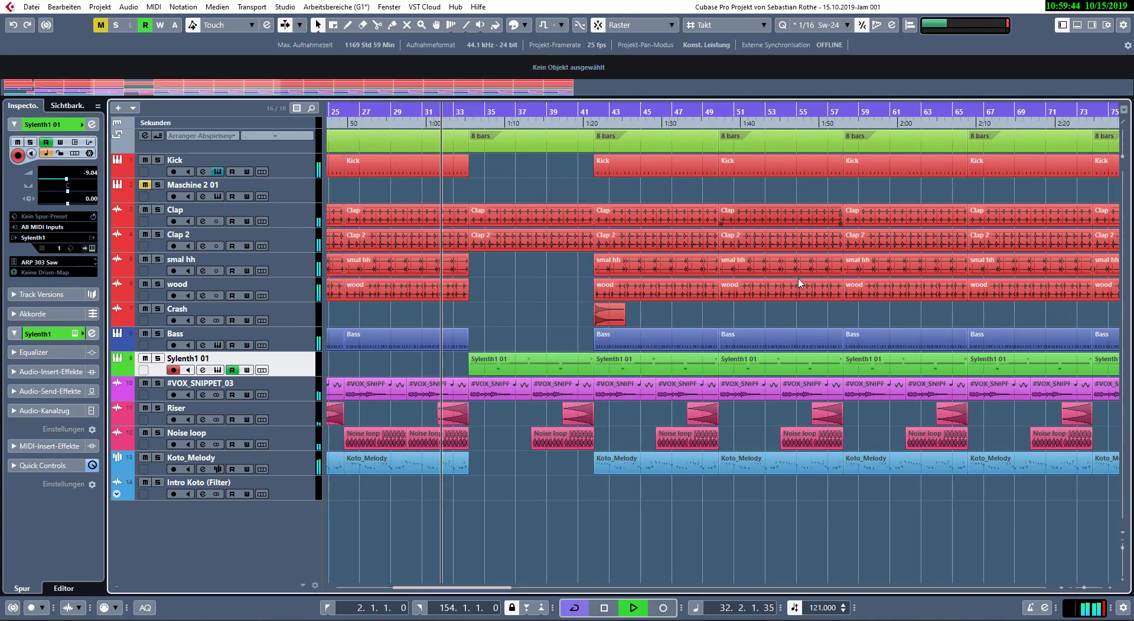
key("f")
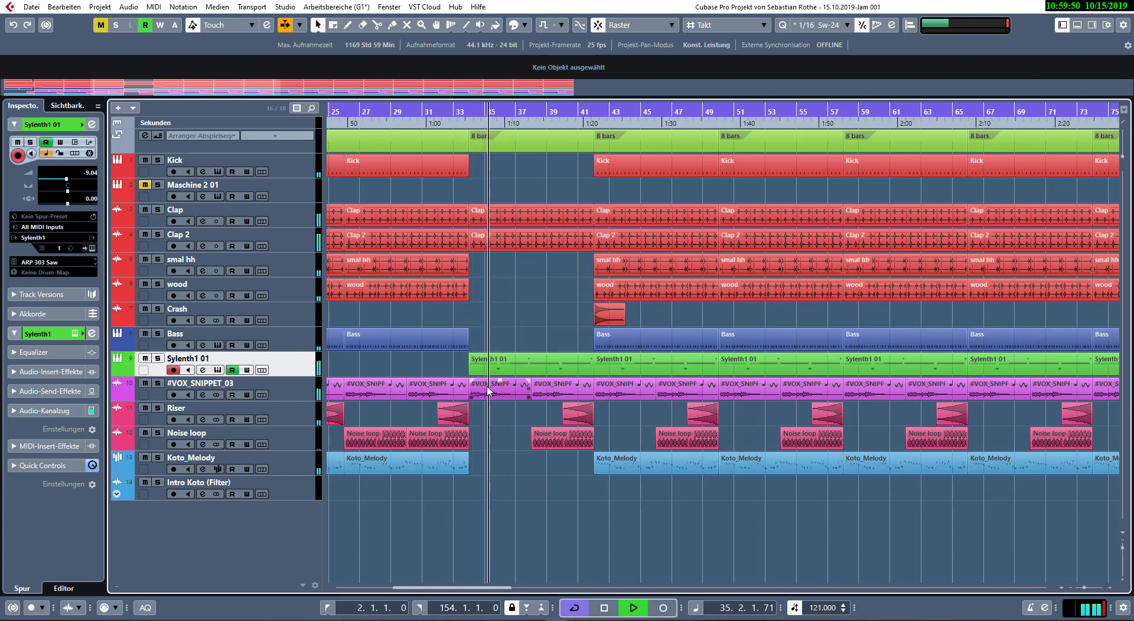
- Mute the #VOX_SNIPPET_03 event that starts at bar 34
key("z")
key("7")
left_click(511, 394)
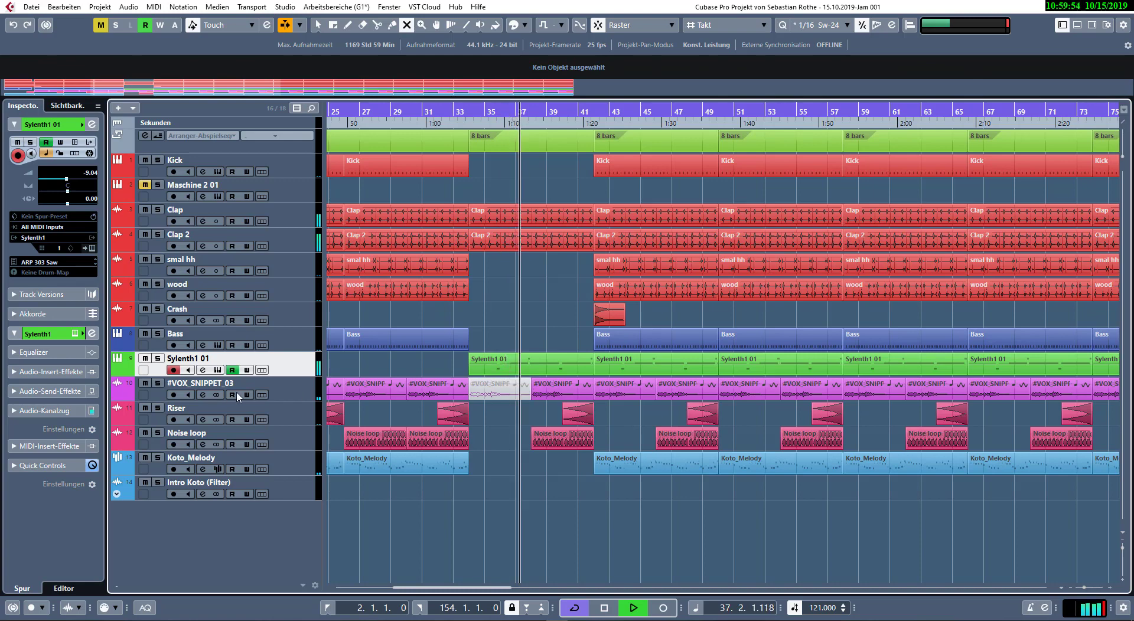
key("1")
- Add three mono audio tracks below the #VOX_SNIPPET_03 track
left_click(298, 393)
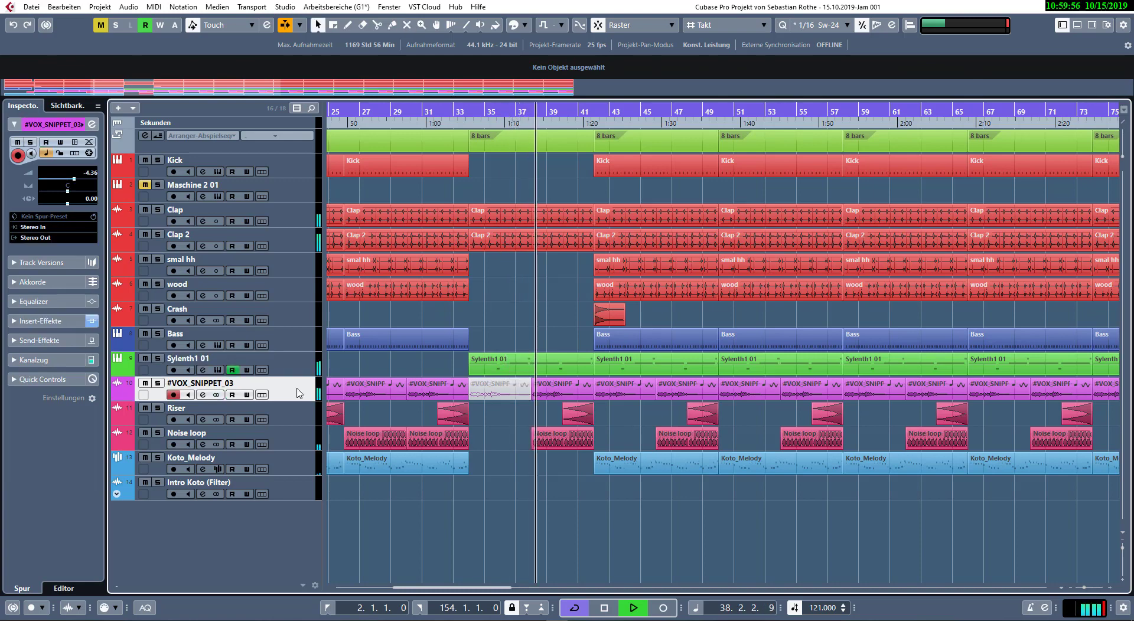
key("t")
scroll(640, 400, "up", 2)
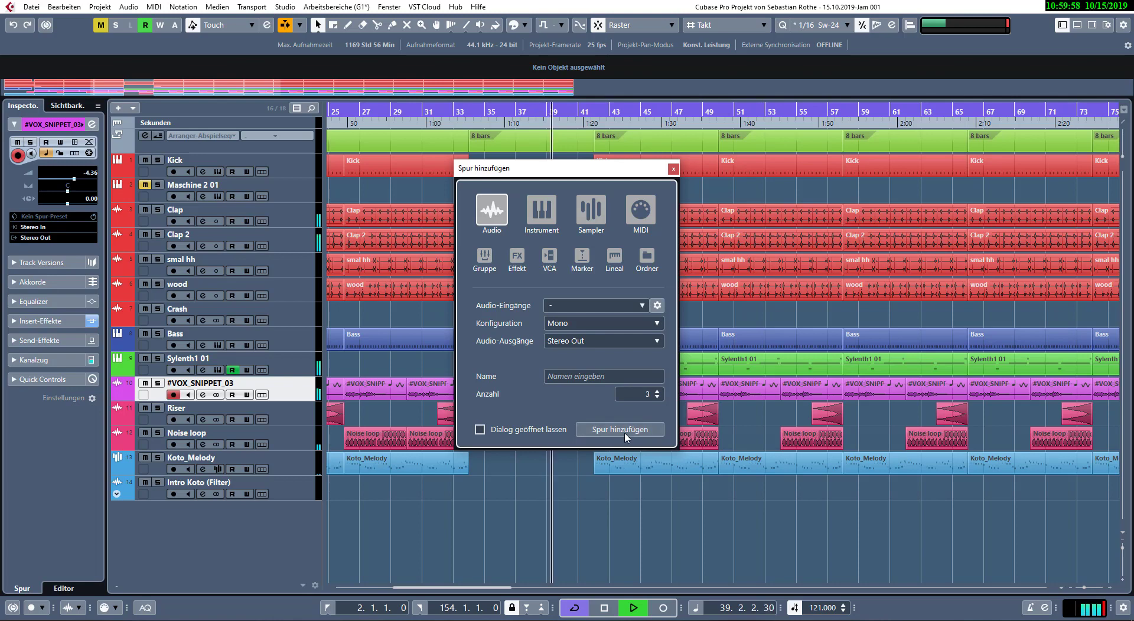
scroll(490, 463, "up", 2)
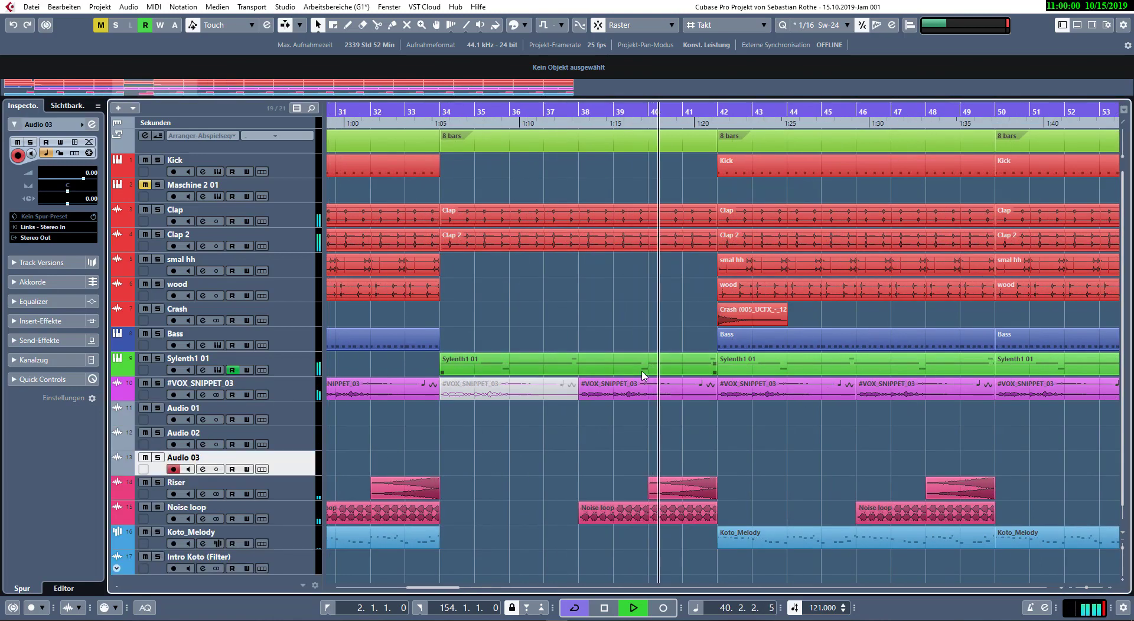
- Restart playback before the break and set the cycle range from bar 31 to bar 44
left_click_drag(388, 116, 388, 112)
key("space")
left_click(471, 148)
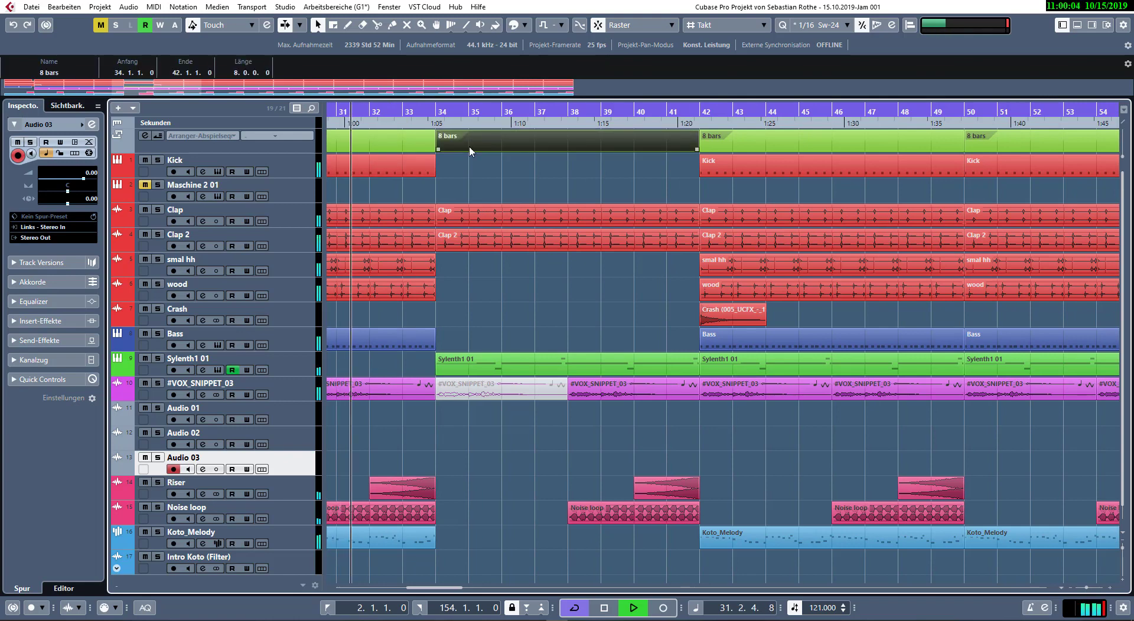
key("p")
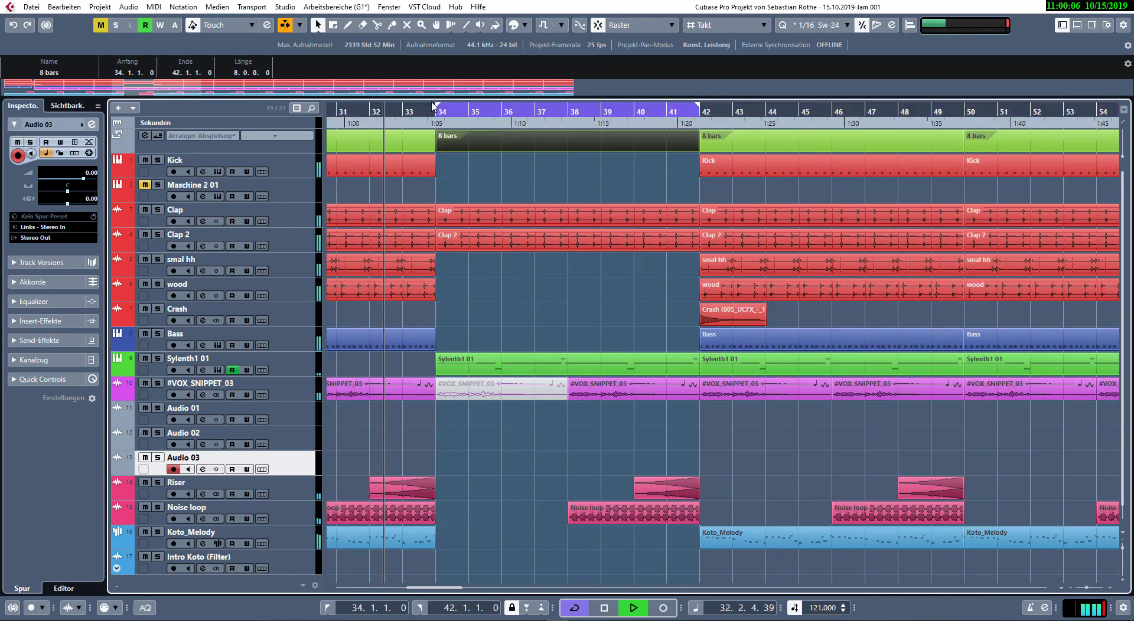
left_click_drag(438, 109, 336, 109)
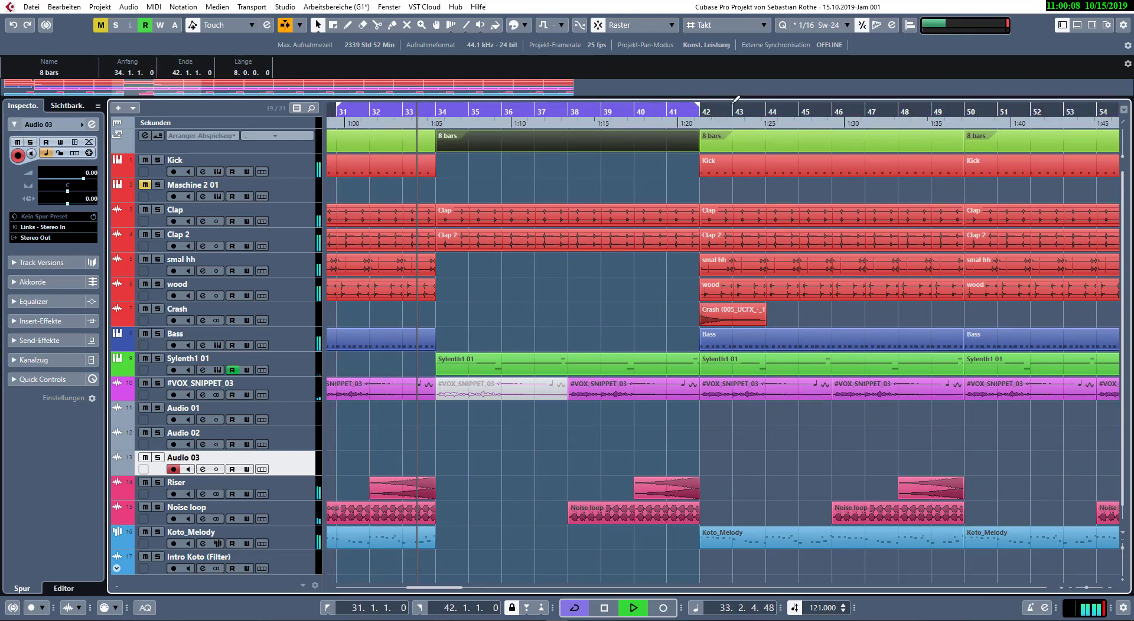
left_click_drag(696, 105, 762, 105)
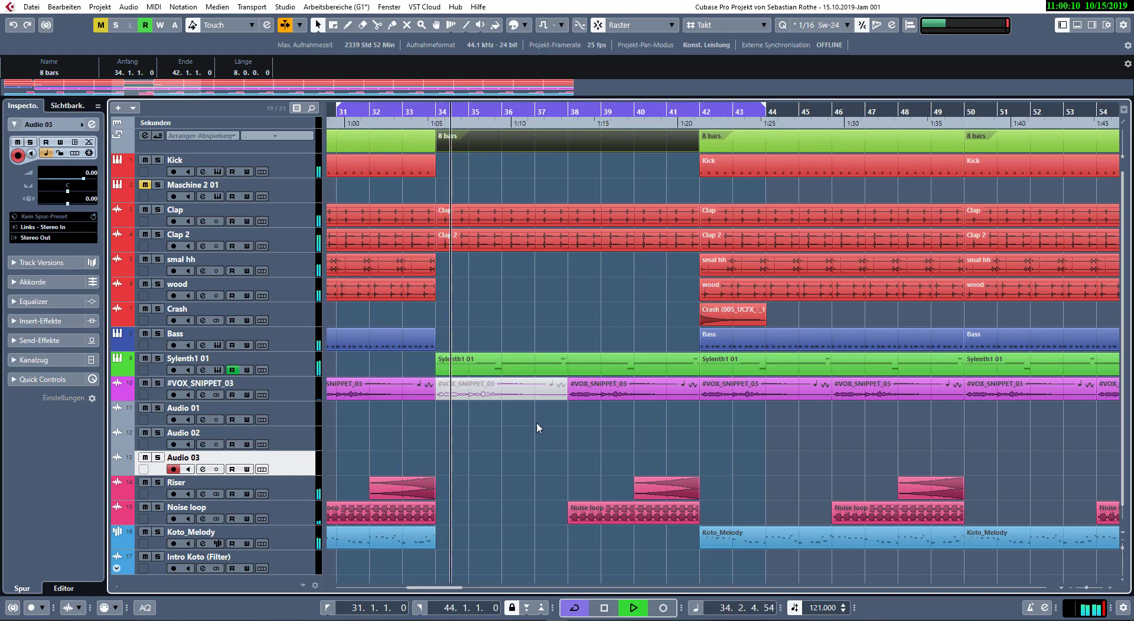
- Unmute the #VOX_SNIPPET_03 event at bar 34 and move it down to the Audio 01 track
left_click(487, 391)
key("shift+u")
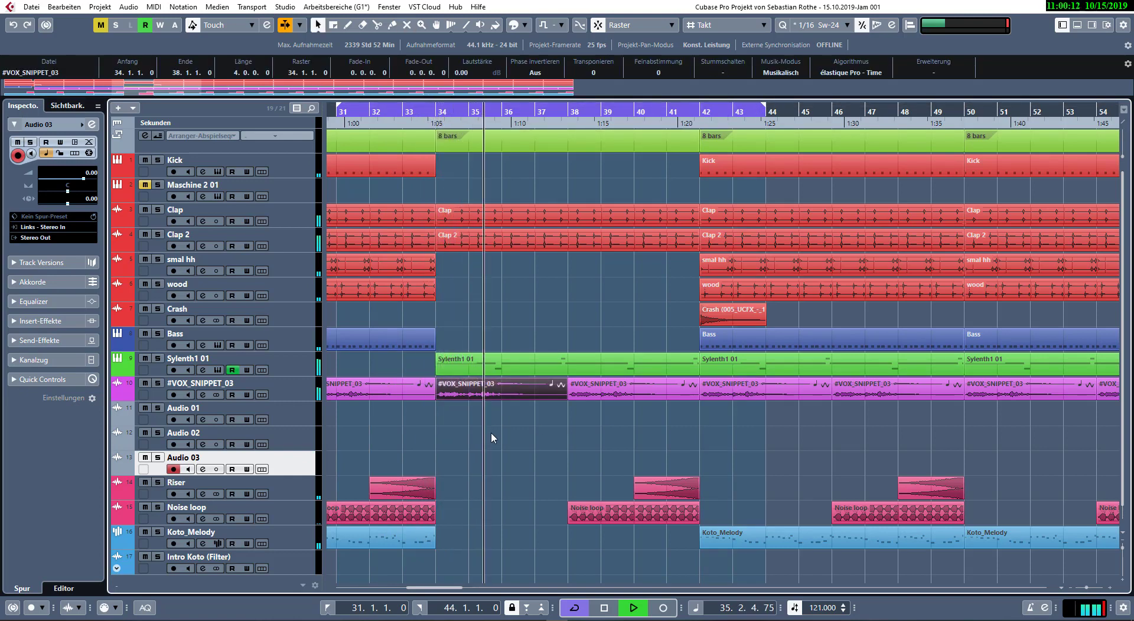
left_click_drag(492, 385, 490, 418)
right_click(490, 418)
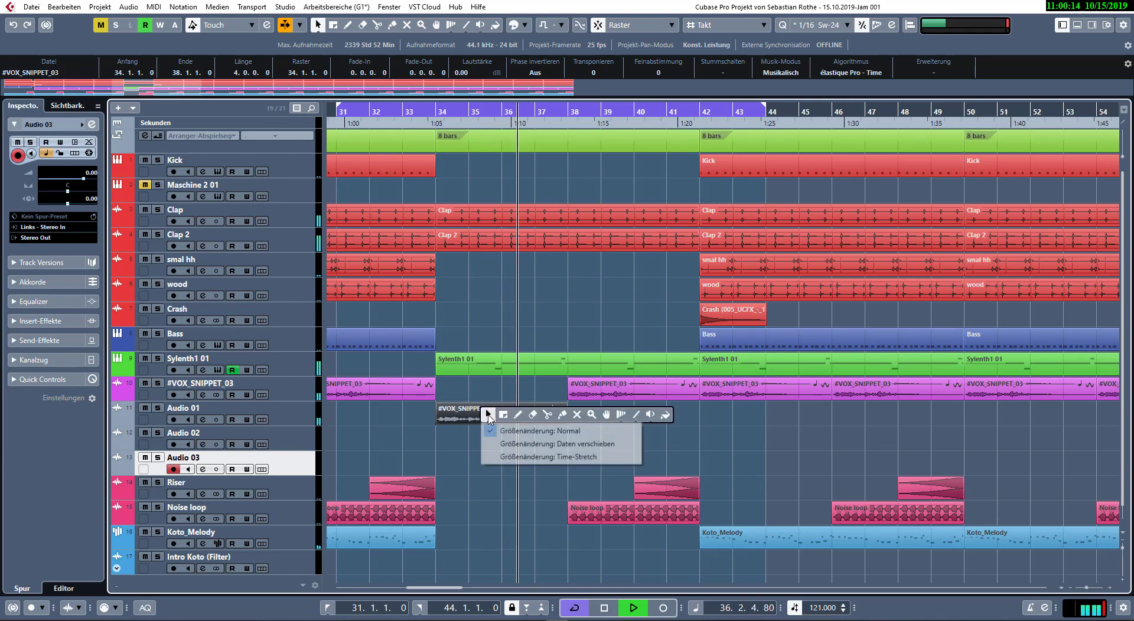
left_click(471, 420)
- Bounce the vocal event on Audio 01 to a new file and replace the original event
right_click(453, 415)
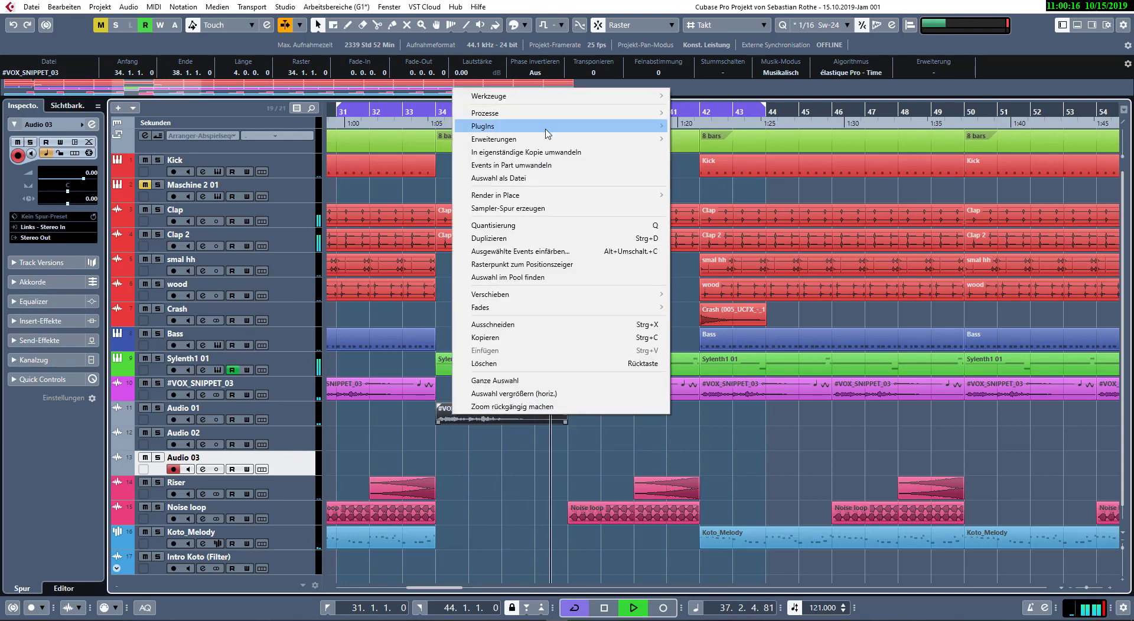
left_click(544, 179)
key("Return")
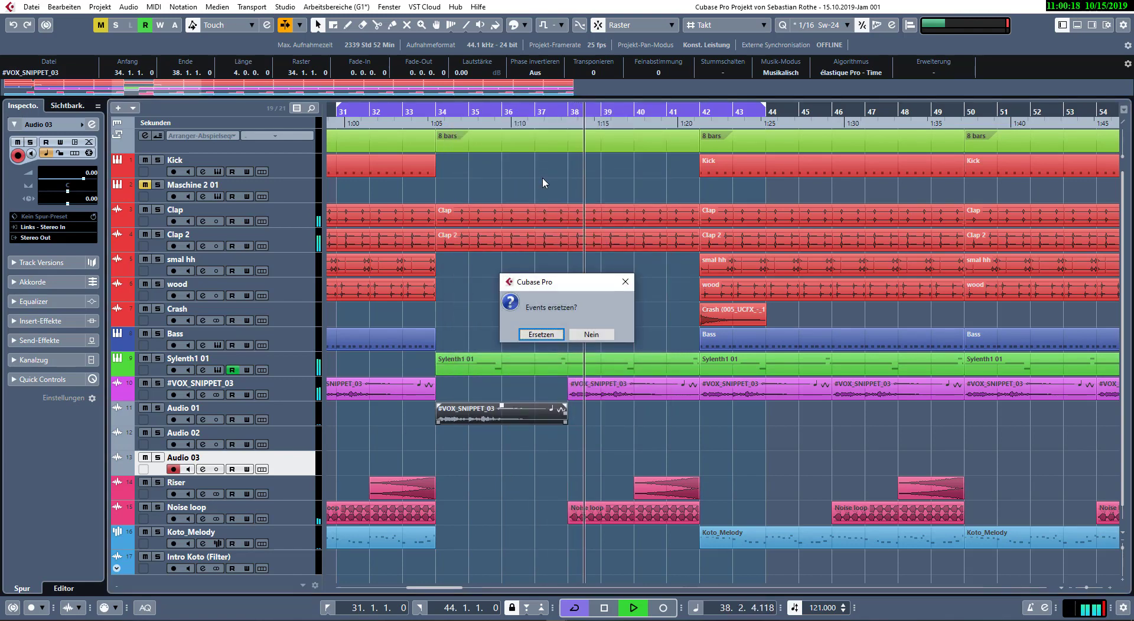
key("Return")
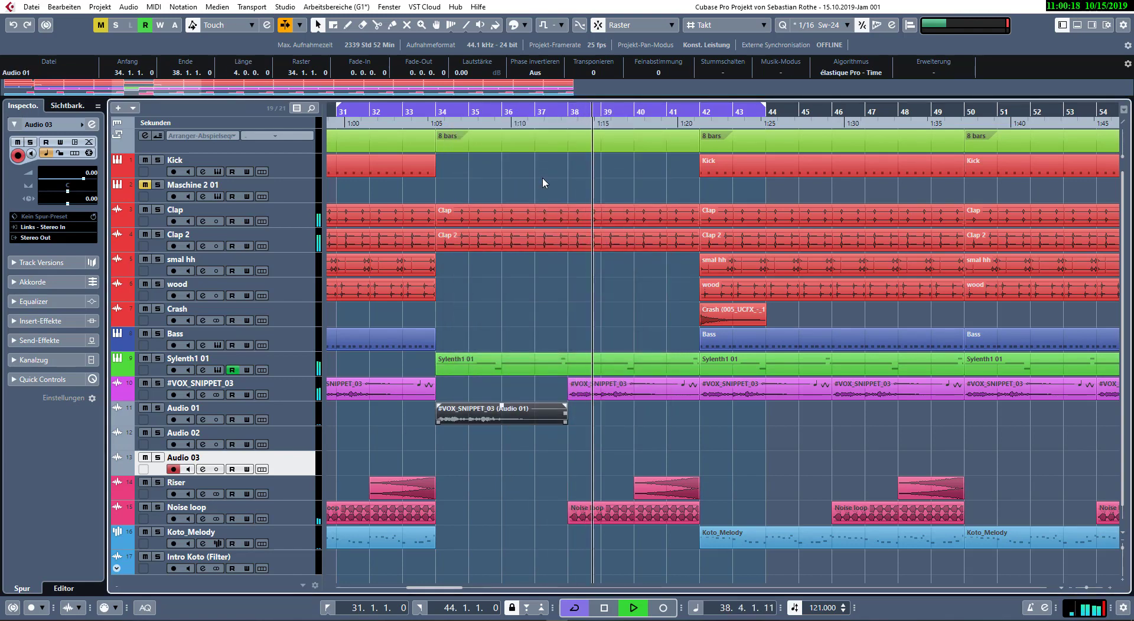
- Select and enlarge the Audio 01 track, and add a Groove Agent instrument track below it
left_click(278, 424)
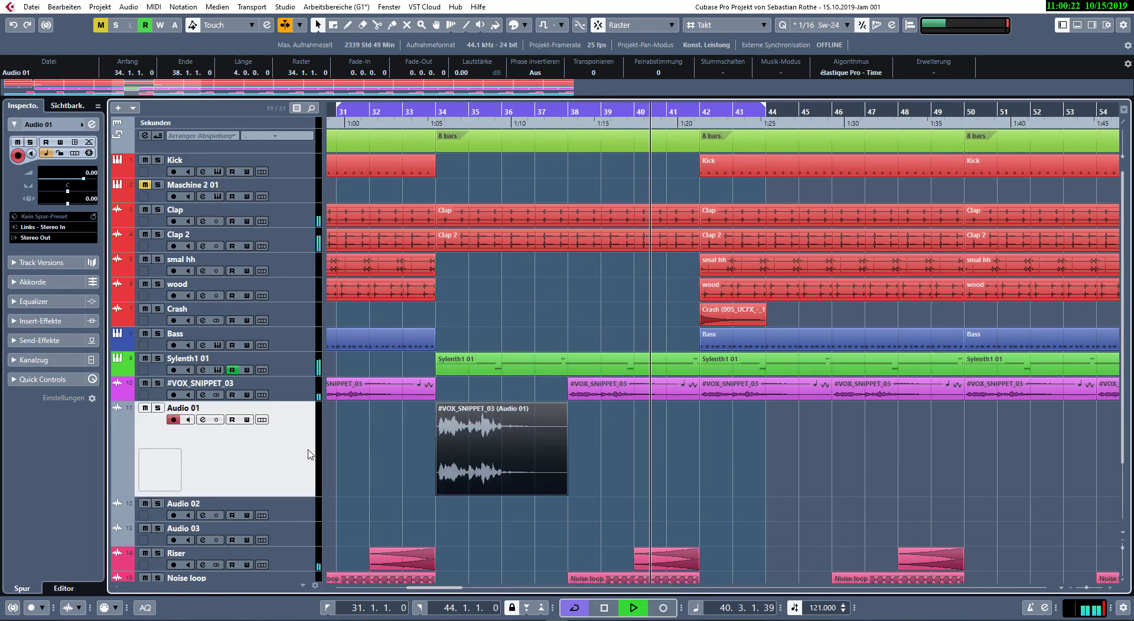
key("t")
left_click(540, 211)
left_click(600, 308)
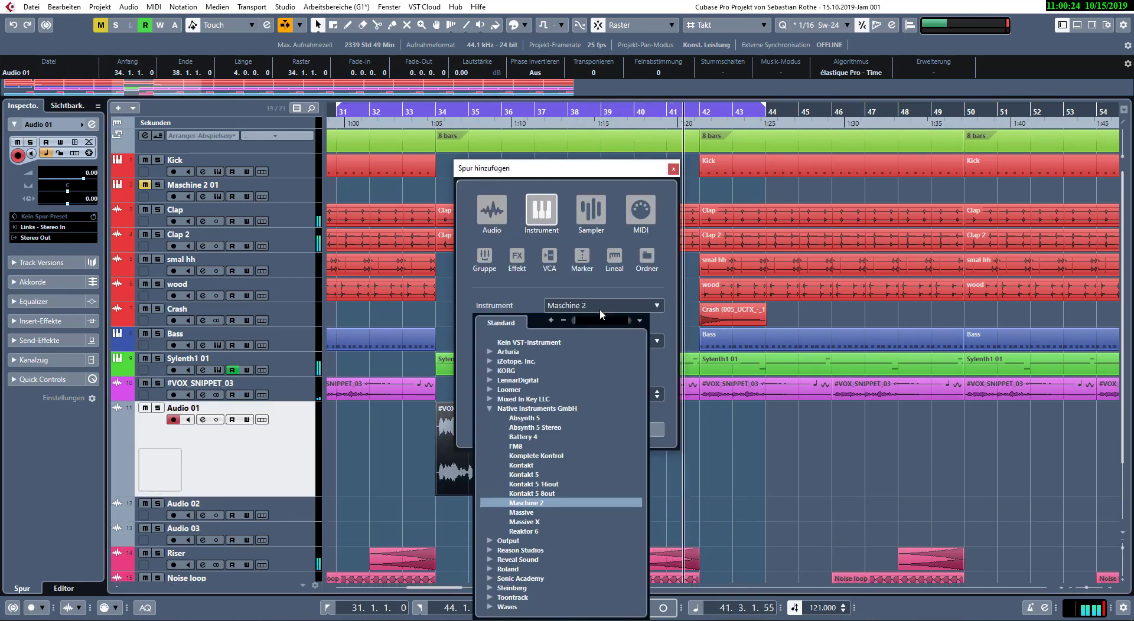
type("groove")
key("Return")
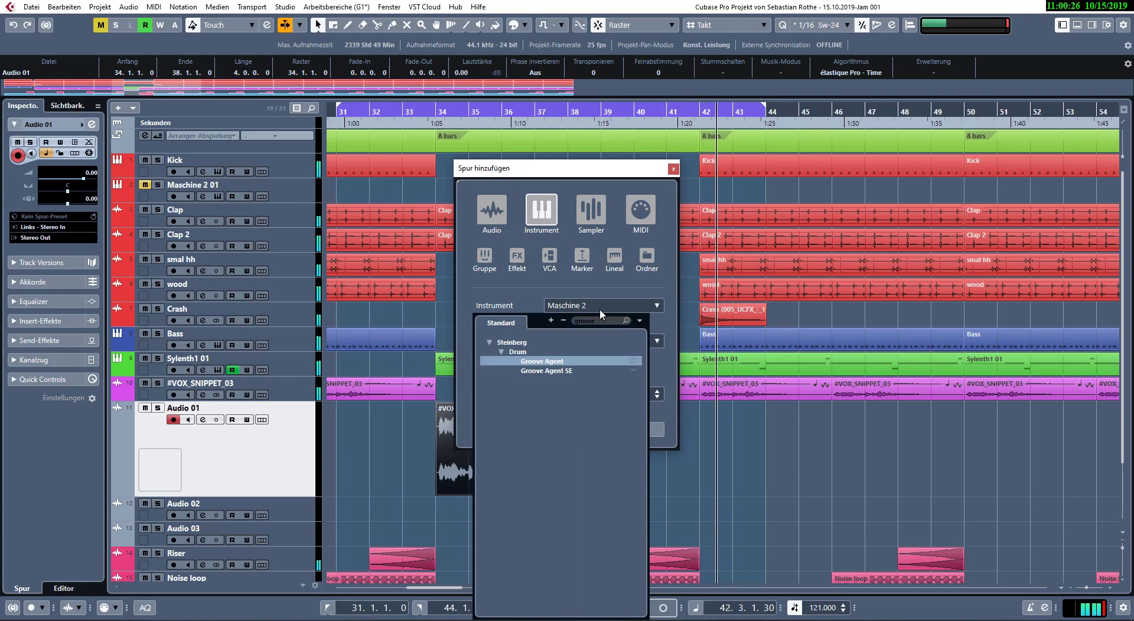
key("Return")
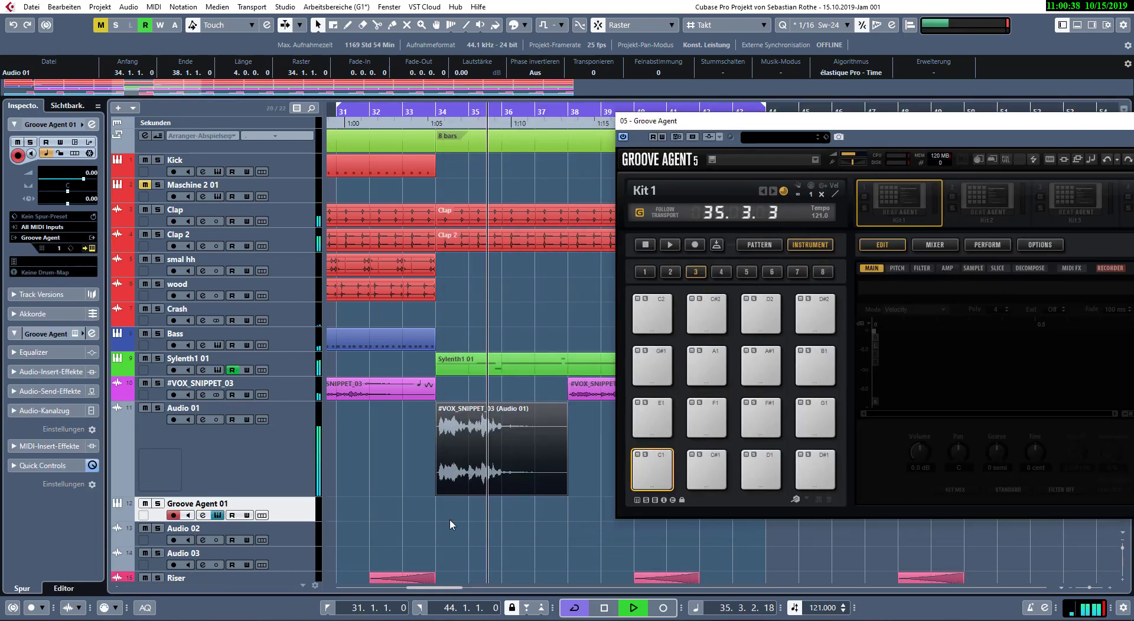
- Stop playback, open the bounced Audio 01 event in the sample editor, move Groove Agent aside, and show the event's hitpoints
key("space")
double_click(463, 447)
left_click_drag(709, 127, 1133, 127)
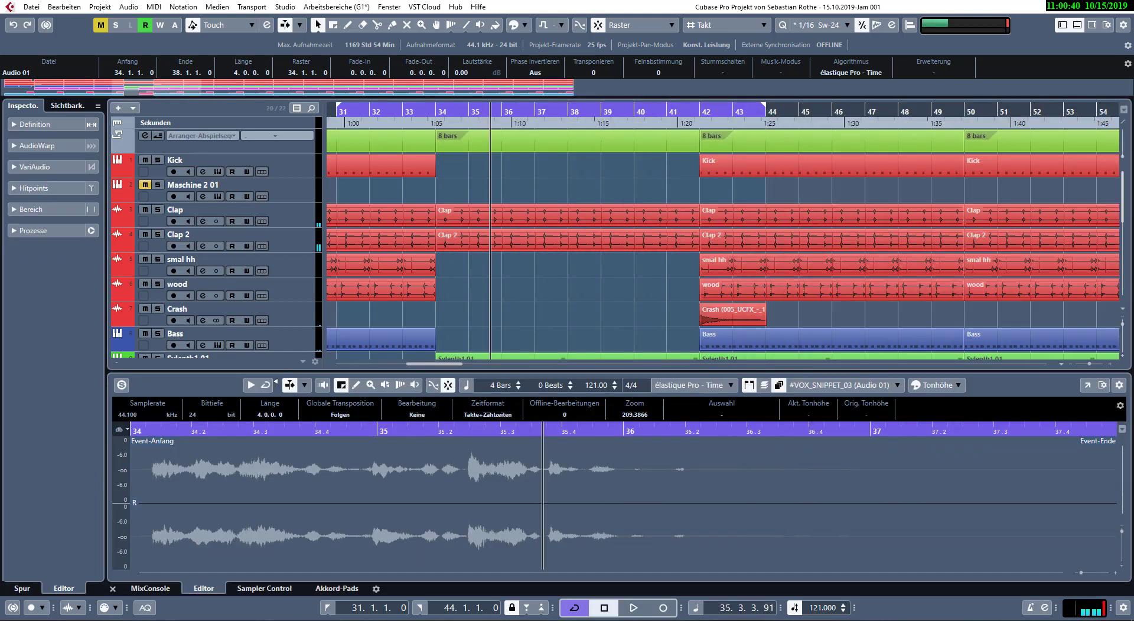
left_click(34, 188)
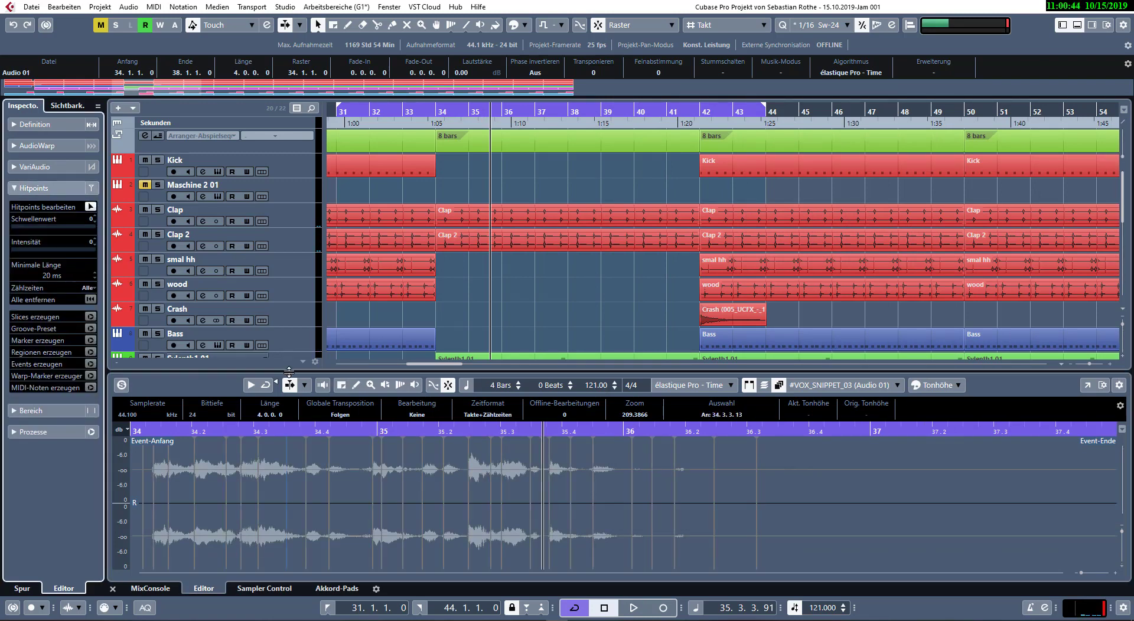
- Enlarge the sample editor and audition individual hitpoint slices in the first bar of the vocal
left_click_drag(288, 372, 291, 294)
scroll(393, 416, "up", 3)
scroll(359, 446, "left", 3)
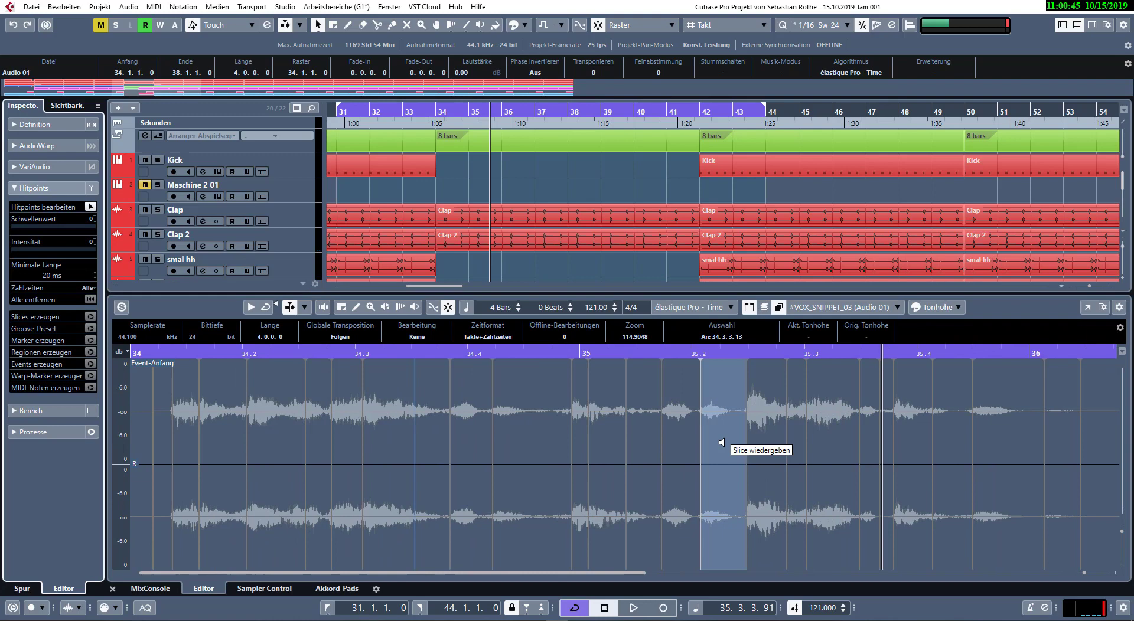
left_click(215, 427)
left_click(284, 415)
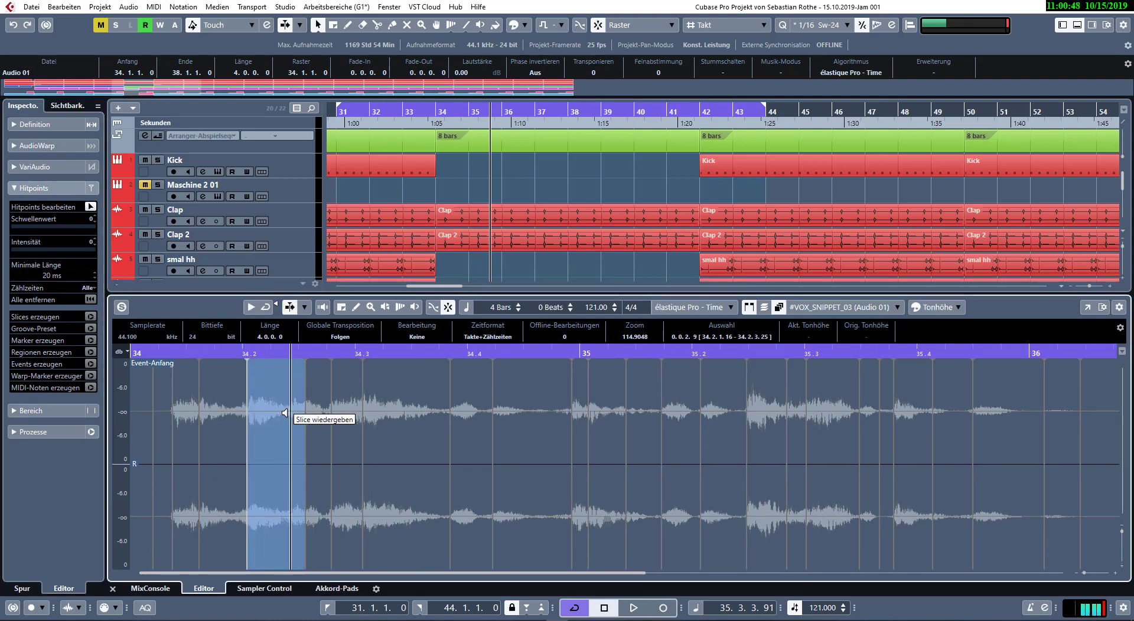
left_click(307, 407)
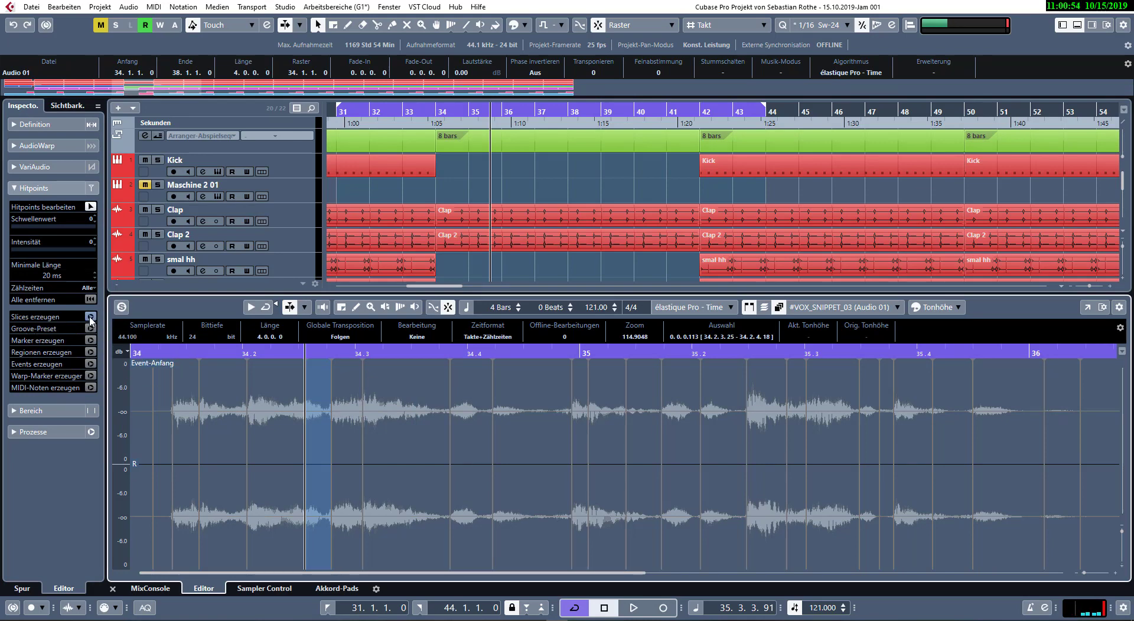
scroll(633, 203, "down", 6)
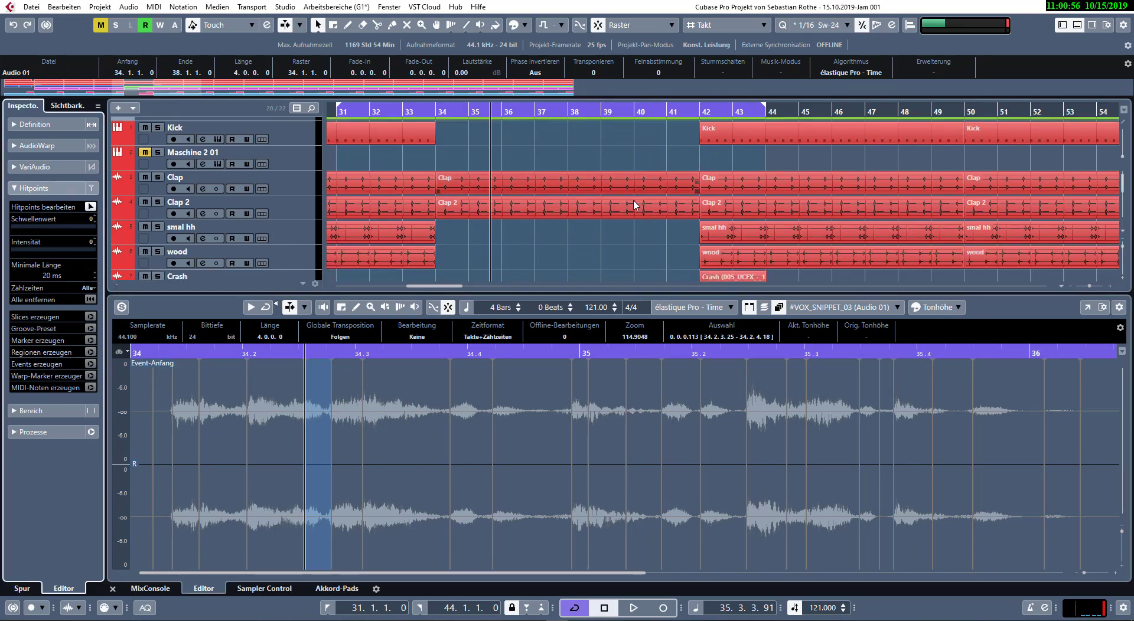
- Load the bounced vocal event from Audio 01 onto Groove Agent's C1 pad and create slices from it
left_click_drag(1133, 112, 731, 74)
left_click_drag(454, 253, 665, 439)
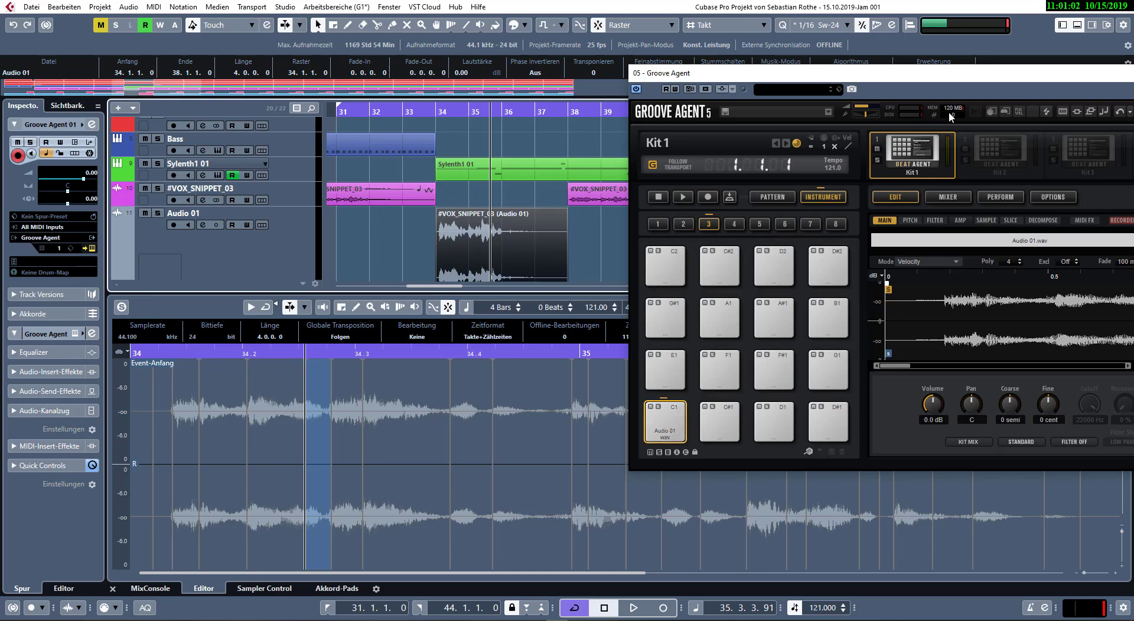
left_click_drag(939, 76, 502, 93)
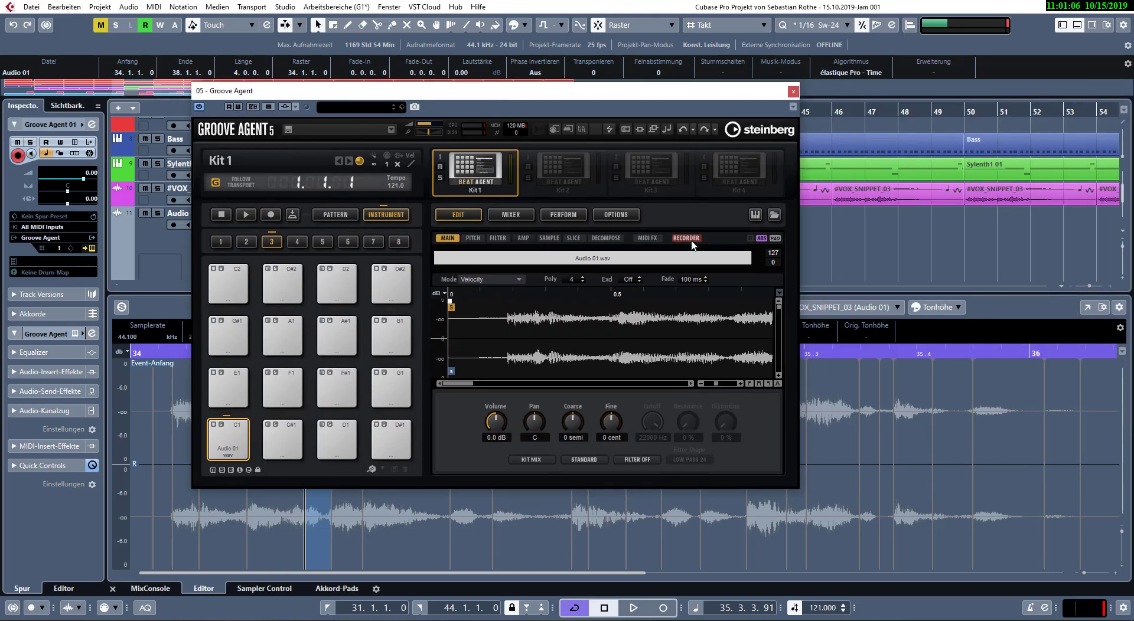
left_click(574, 238)
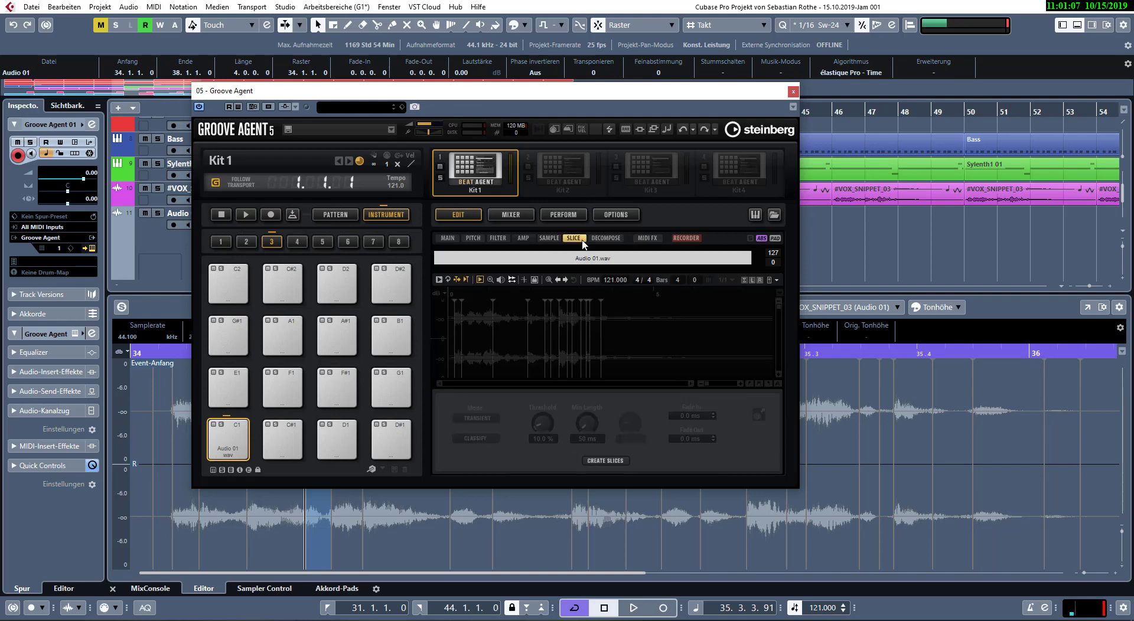
left_click(606, 460)
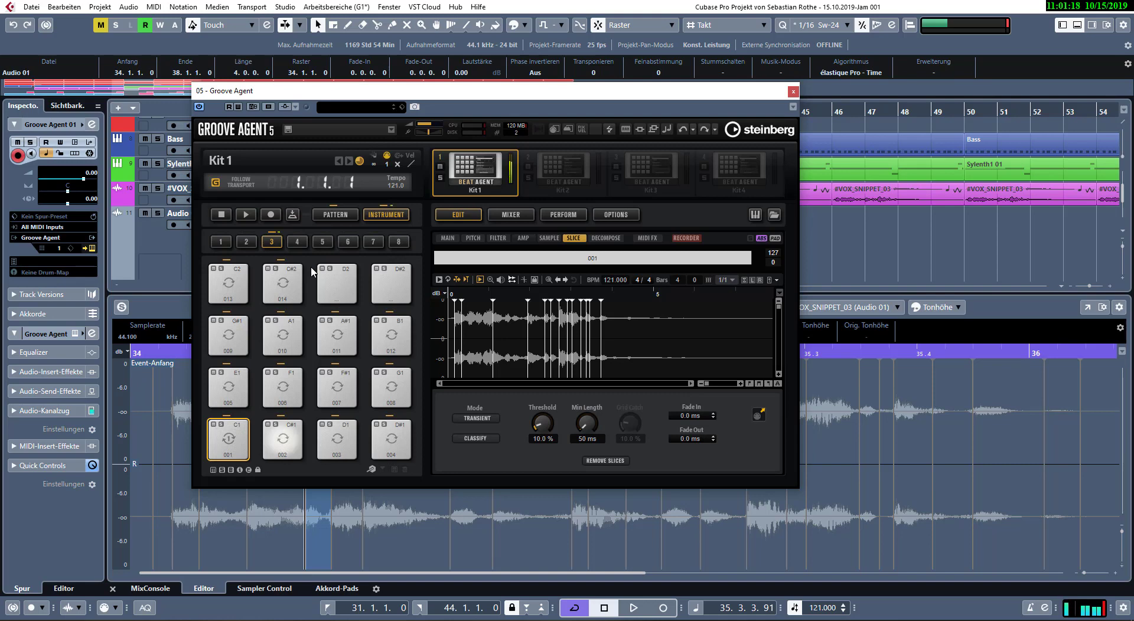
- Place the Audio 01 slice pattern from Groove Agent as a MIDI part at bar 34 on the Groove Agent 01 track, and enlarge the track
left_click(342, 216)
left_click_drag(389, 93, 805, 86)
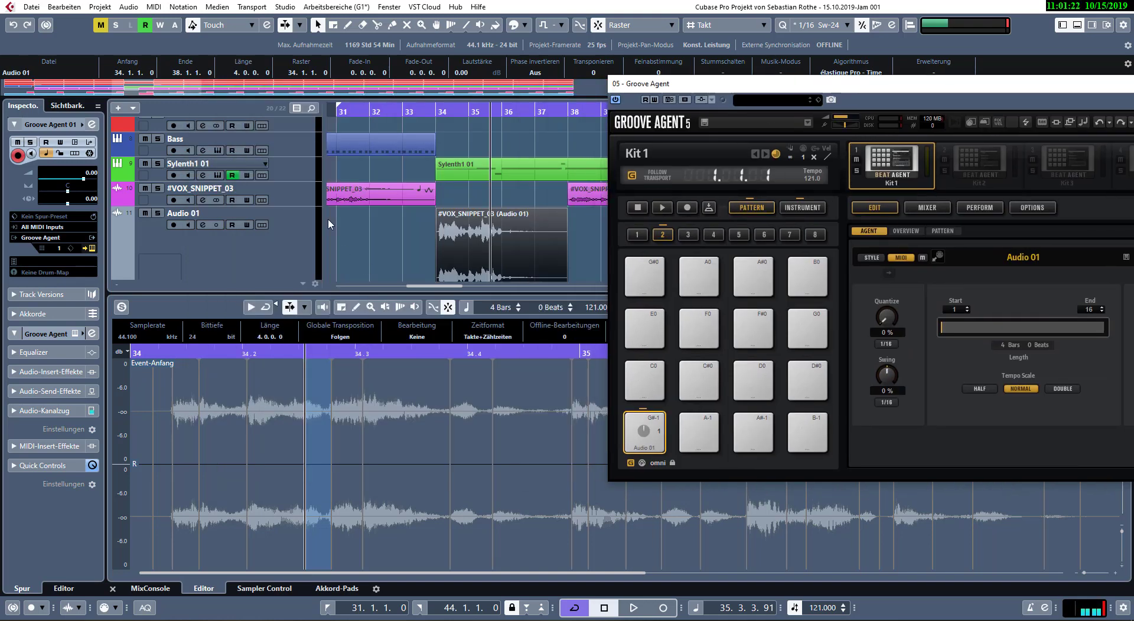
left_click_drag(335, 293, 348, 371)
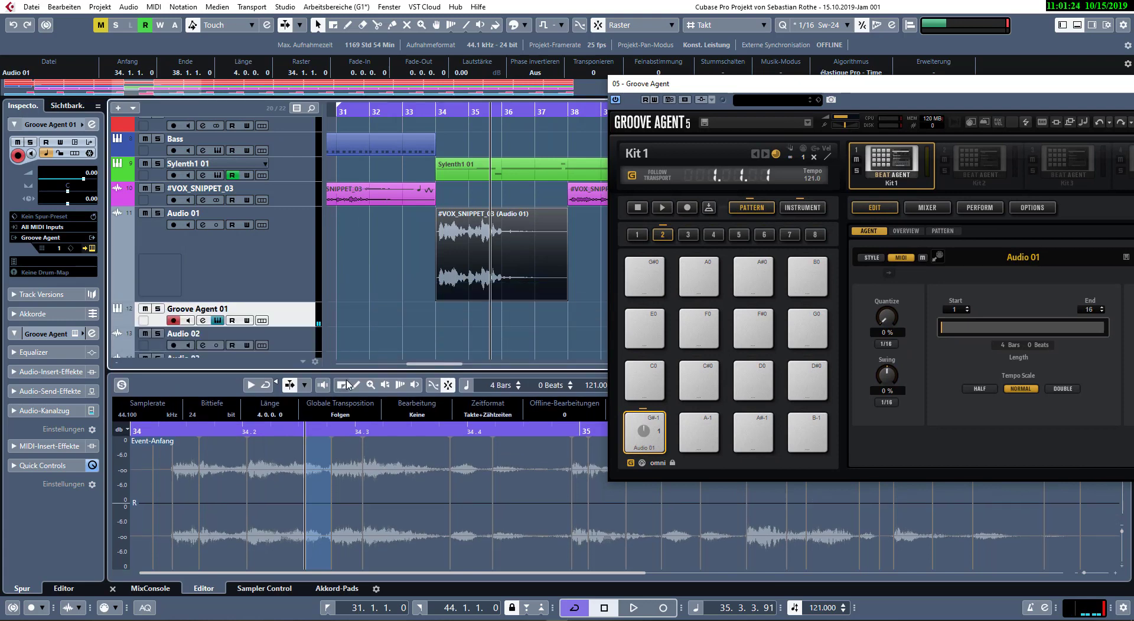
key("ctrl+alt+b")
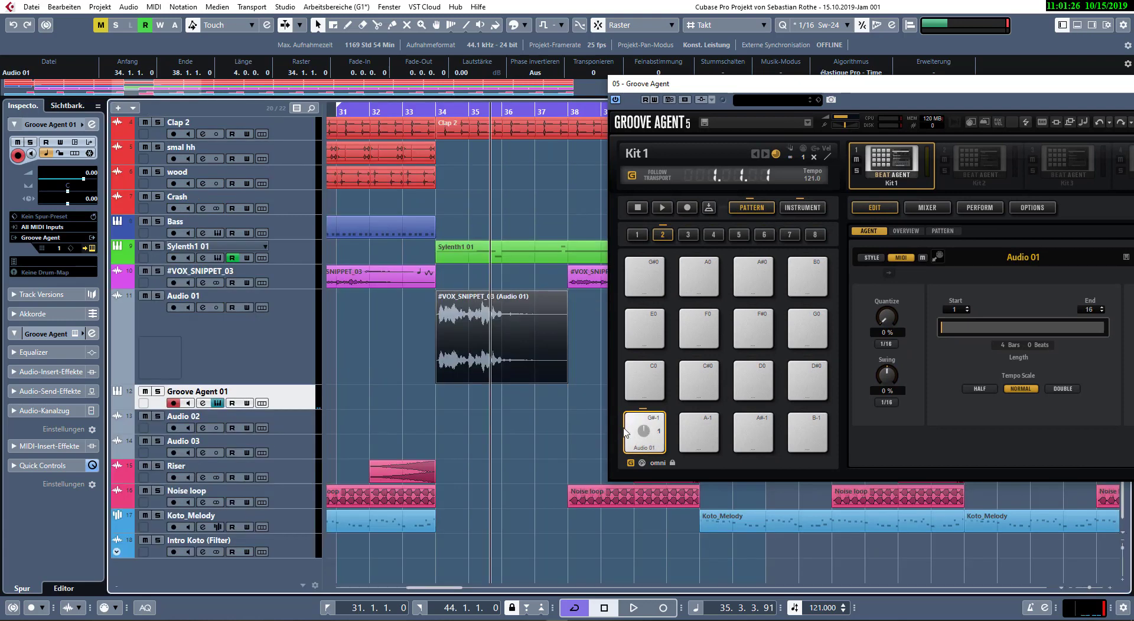
left_click_drag(655, 426, 444, 399)
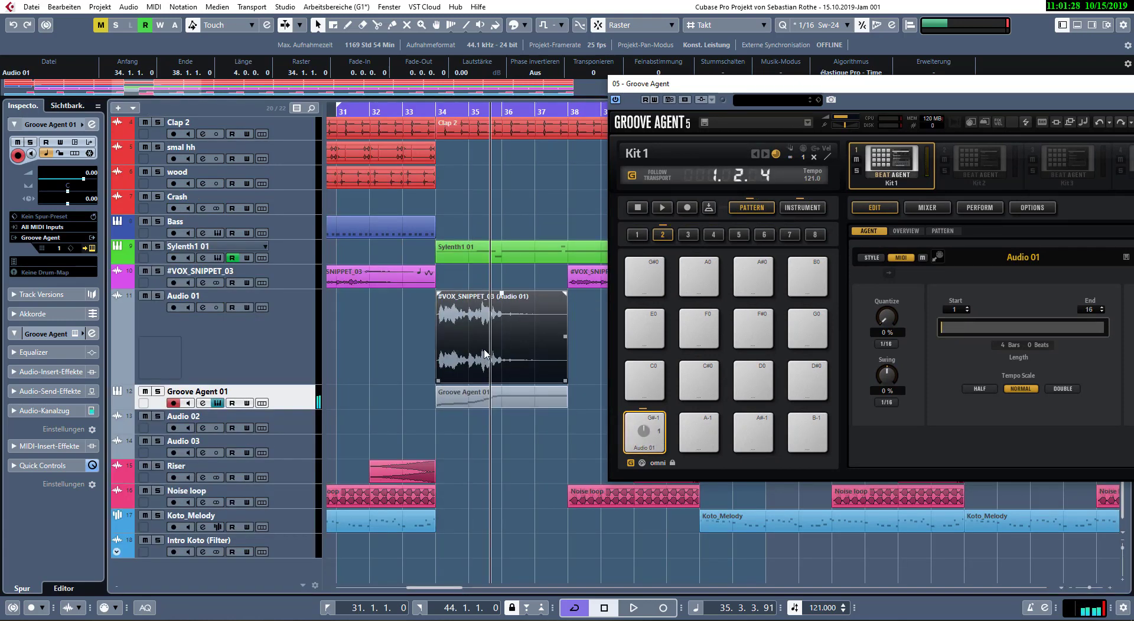
left_click_drag(298, 409, 299, 468)
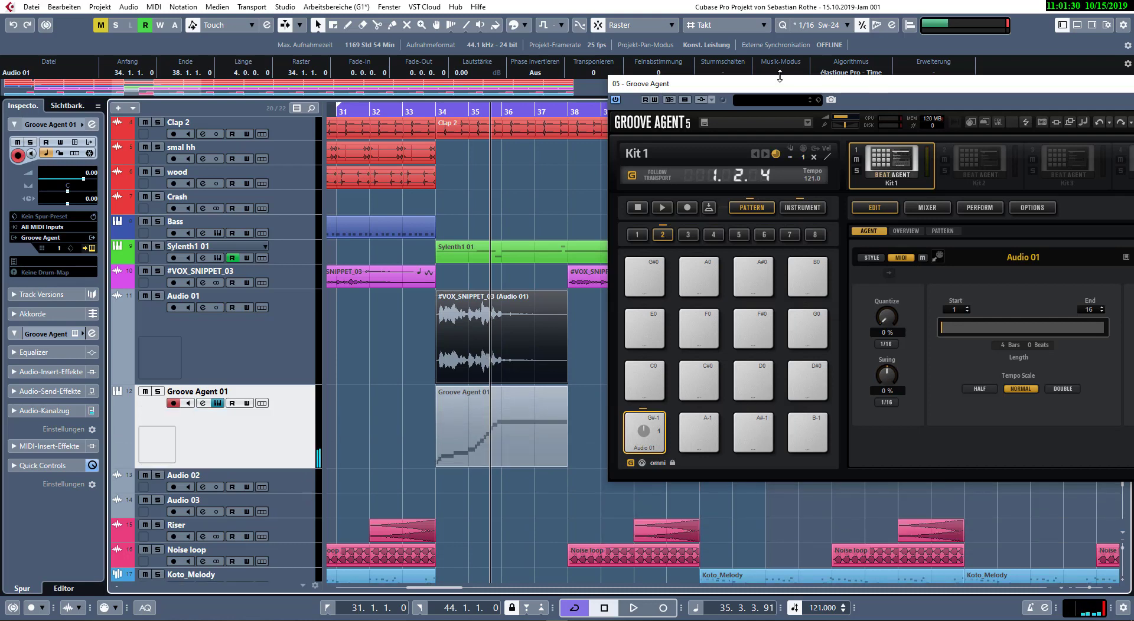
- Close Groove Agent, open the new Groove Agent 01 MIDI part in the key editor, and start playback
left_click(1133, 83)
double_click(529, 412)
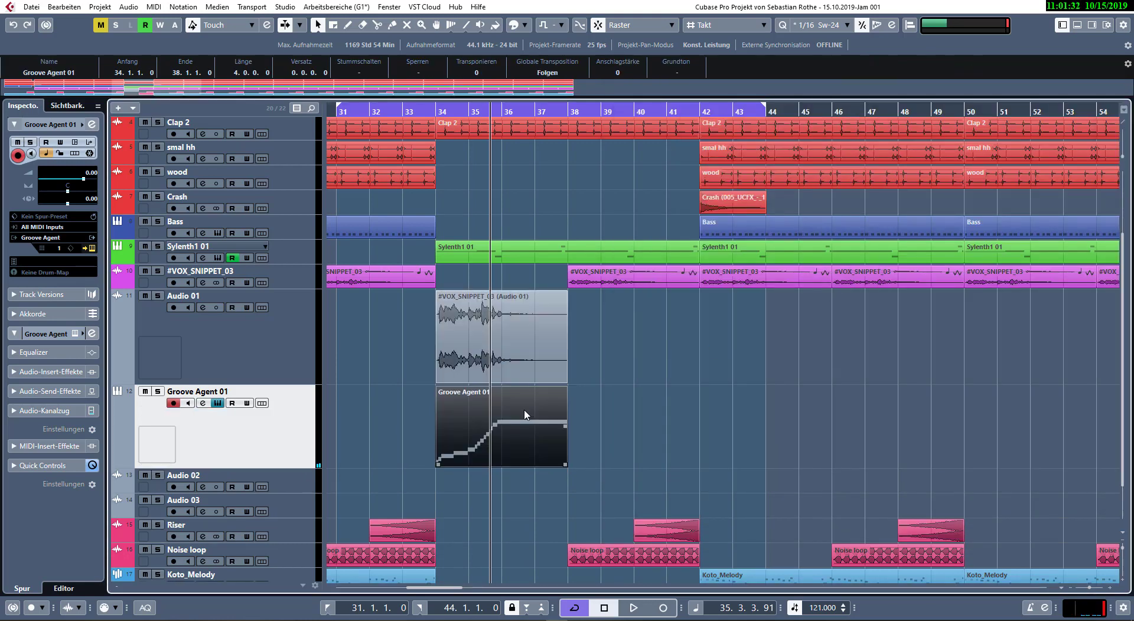
left_click_drag(580, 371, 575, 295)
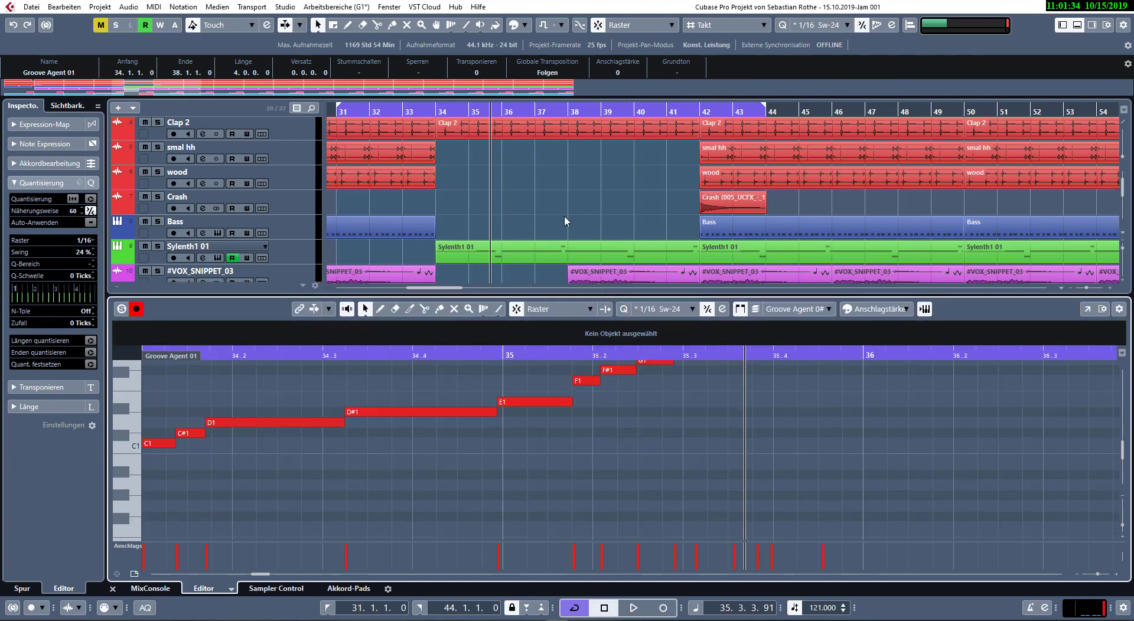
scroll(564, 215, "down", 5)
key("space")
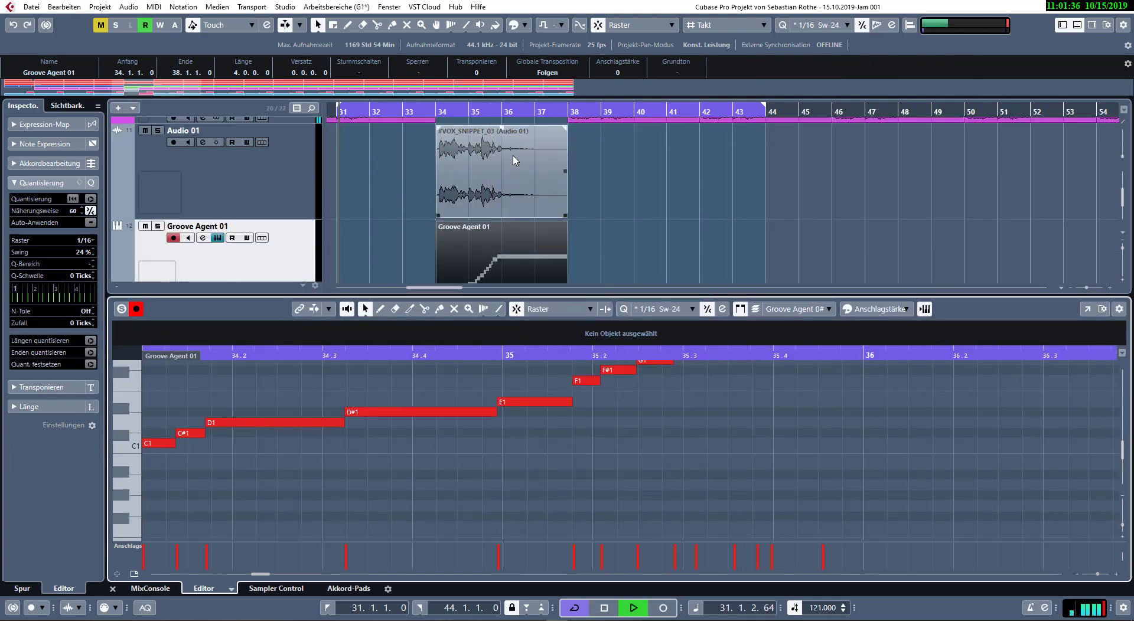
left_click_drag(177, 434, 188, 433)
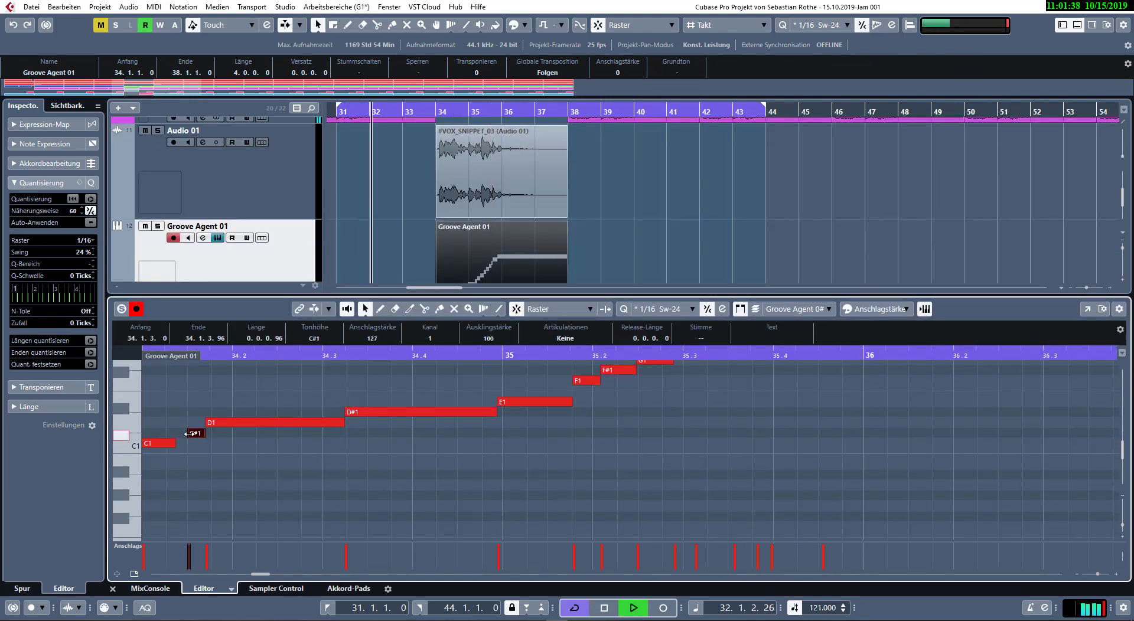
key("Left")
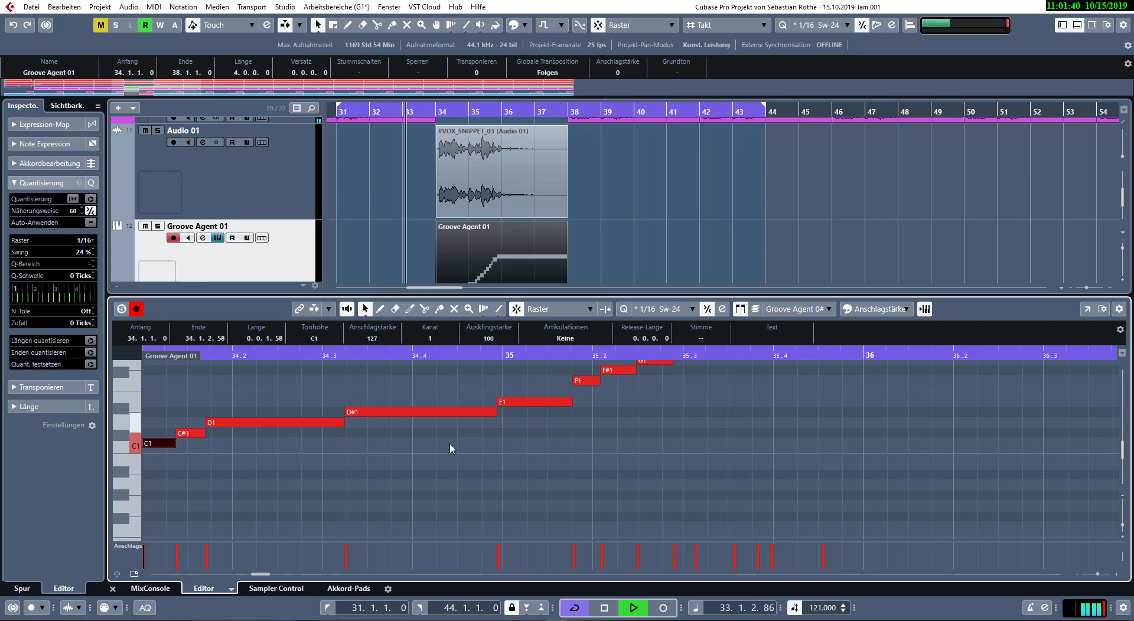
- Lower four notes in bar 35 of the vocal slice part: F#1 to D#1, G#1 to F1, A1 to F#1, and A#1 to G#1
scroll(453, 459, "up", 1)
scroll(454, 461, "down", 1)
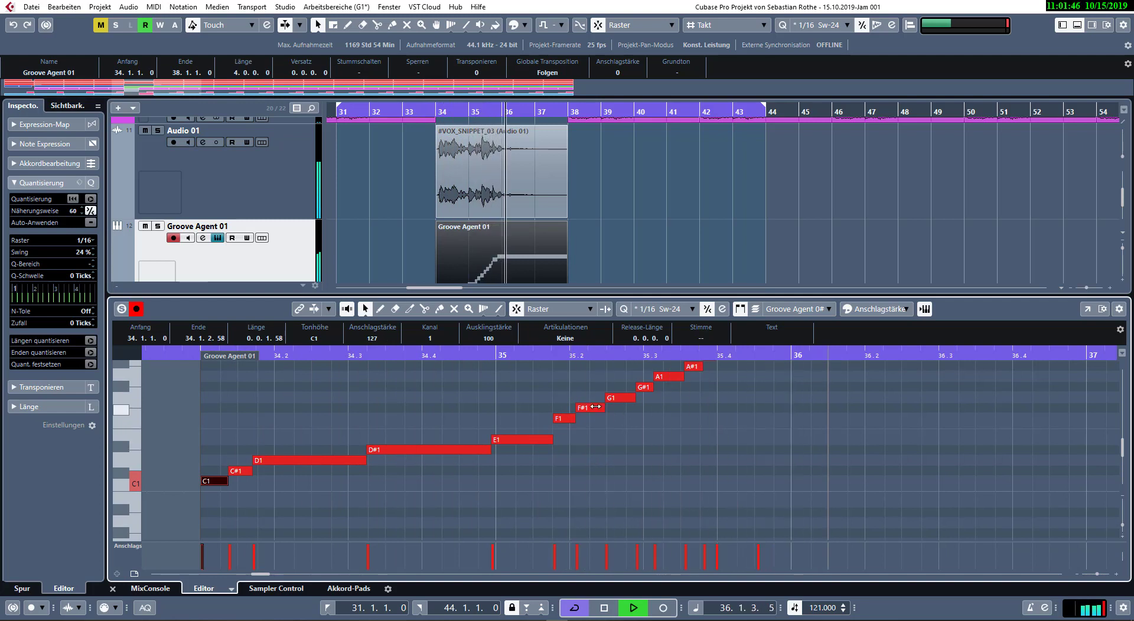
left_click_drag(587, 407, 587, 450)
left_click(652, 391)
left_click(649, 388)
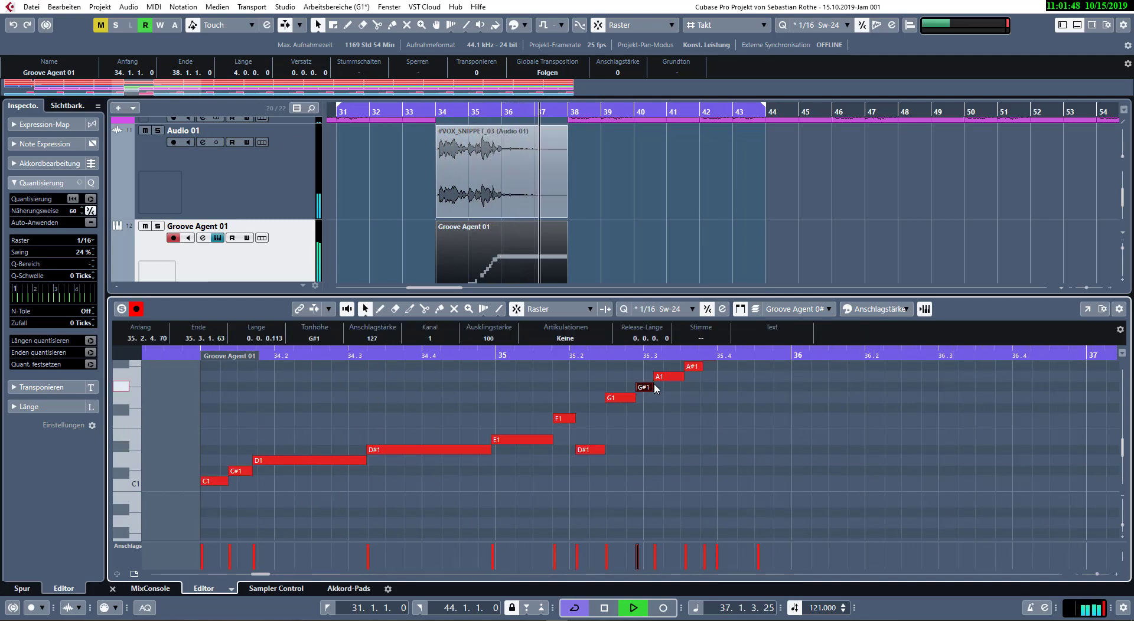
key("Down")
key("Down")
key("Down")
key("Down")
left_click(692, 367)
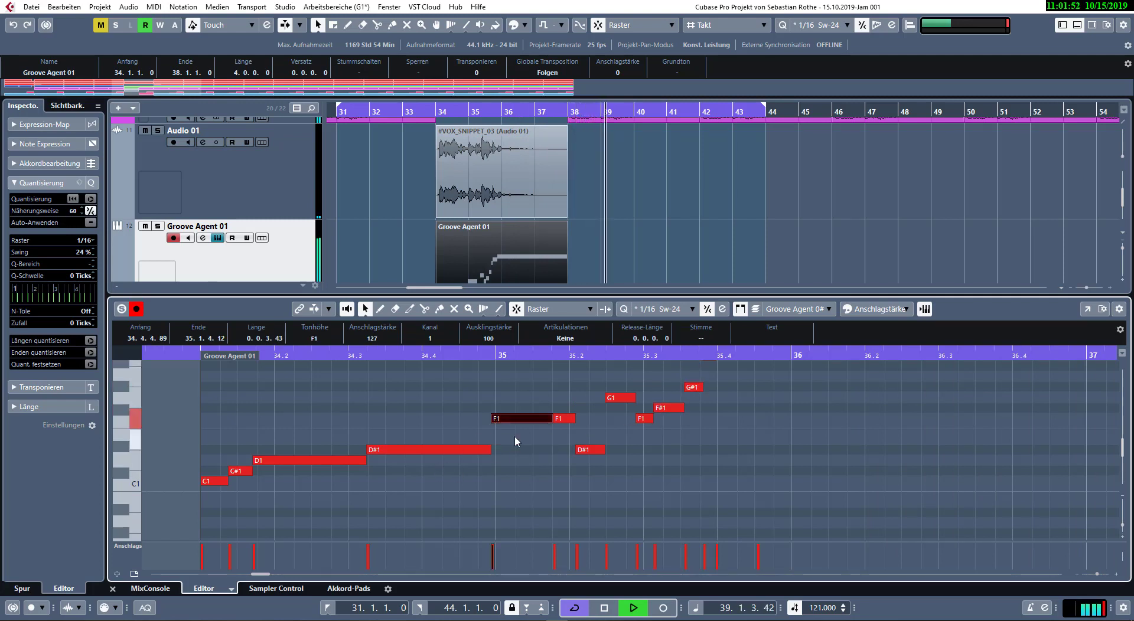
- Raise the earlier slice notes: the E1 note near bar 35 to G#1, the long D#1 note to E1, and C#1 to F1
key("Up")
key("Up")
key("Up")
left_click(449, 450)
key("Up")
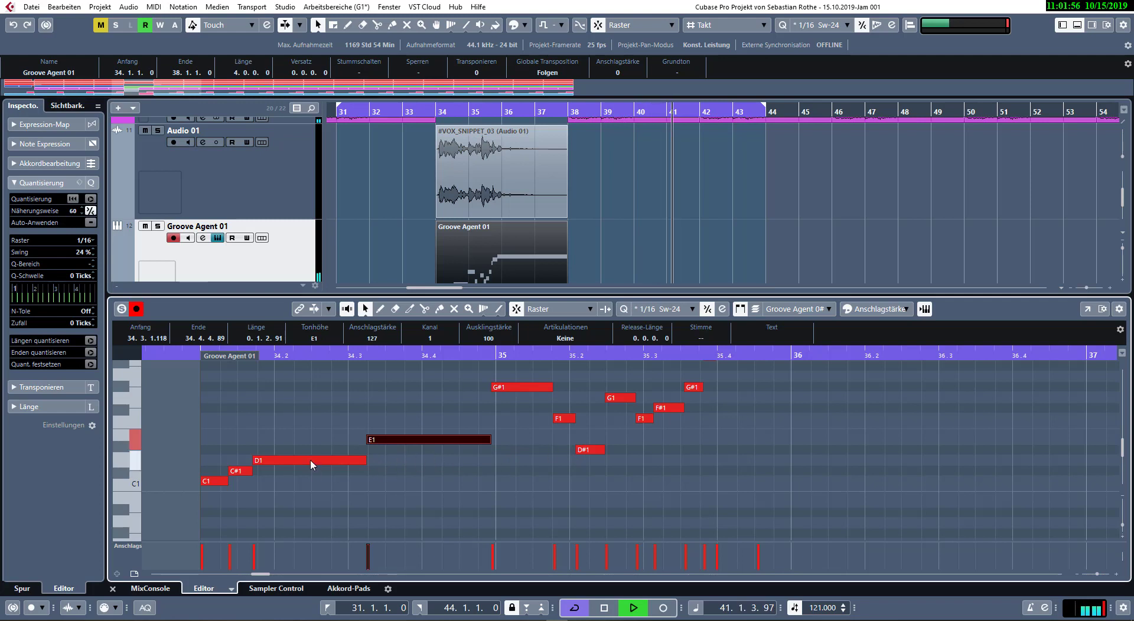
left_click(241, 471)
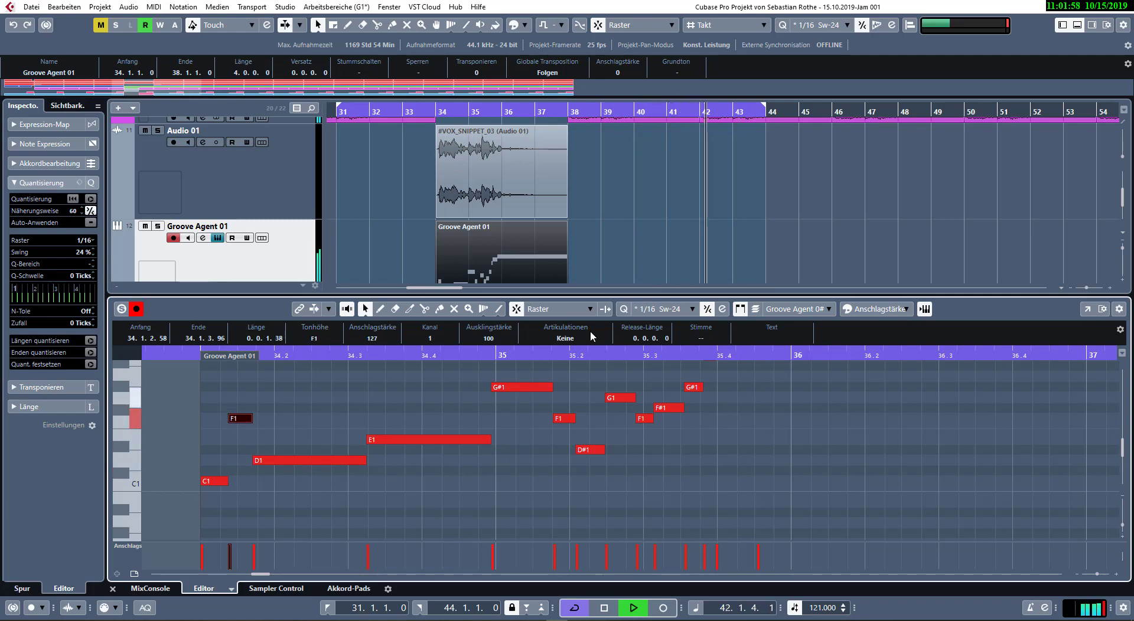
- Restart playback before the break, mute the vocal event on Audio 01, and return to the selection tool
left_click(384, 111)
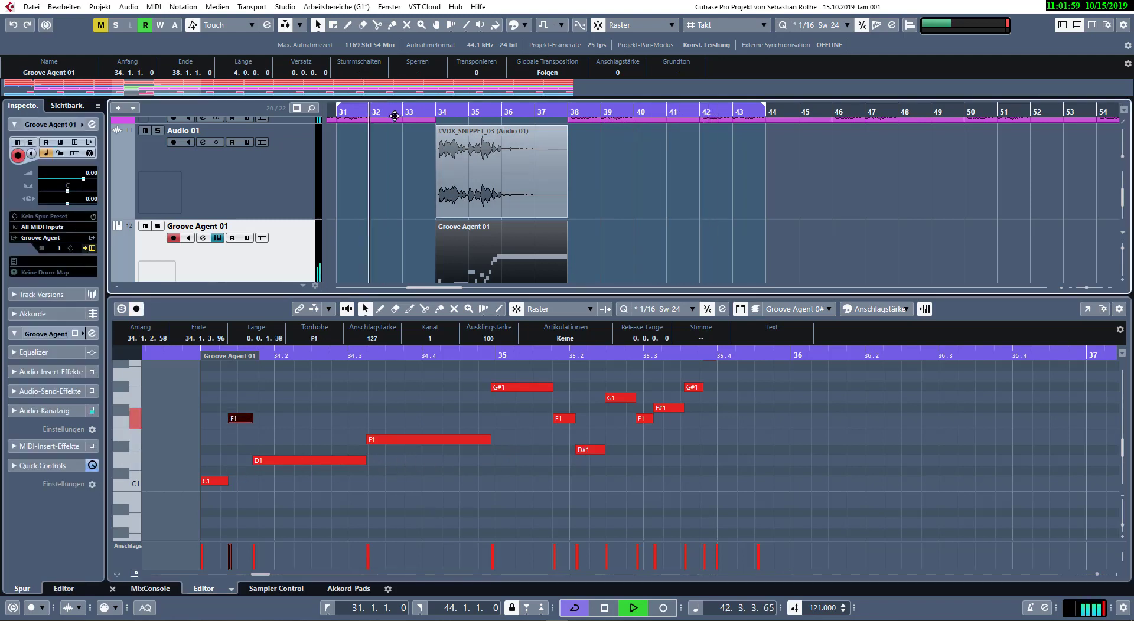
left_click(511, 171)
key("7")
left_click(511, 171)
left_click(670, 171)
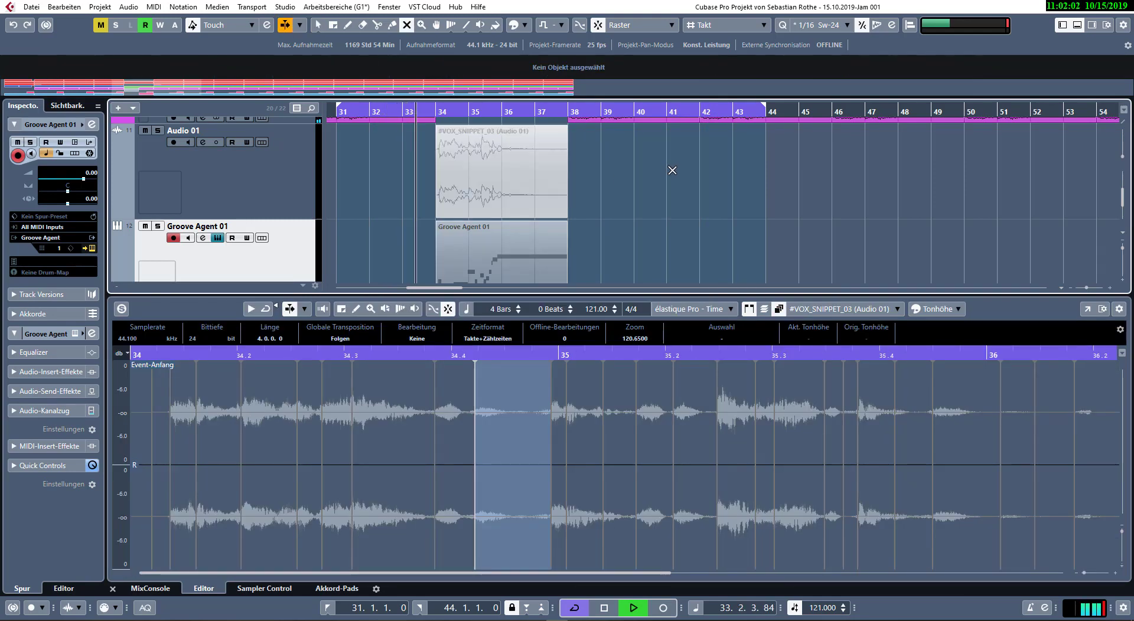
right_click(643, 187)
left_click(653, 178)
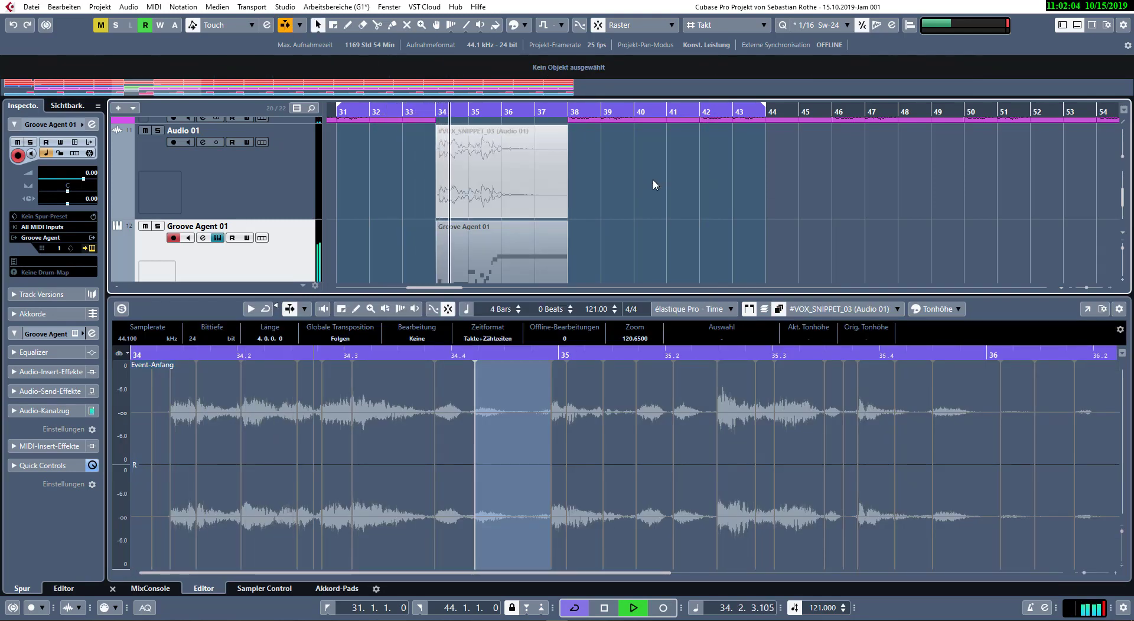
- Set the loop around the Groove Agent 01 part from bar 34 to bar 38, and play from the loop start
left_click(469, 258)
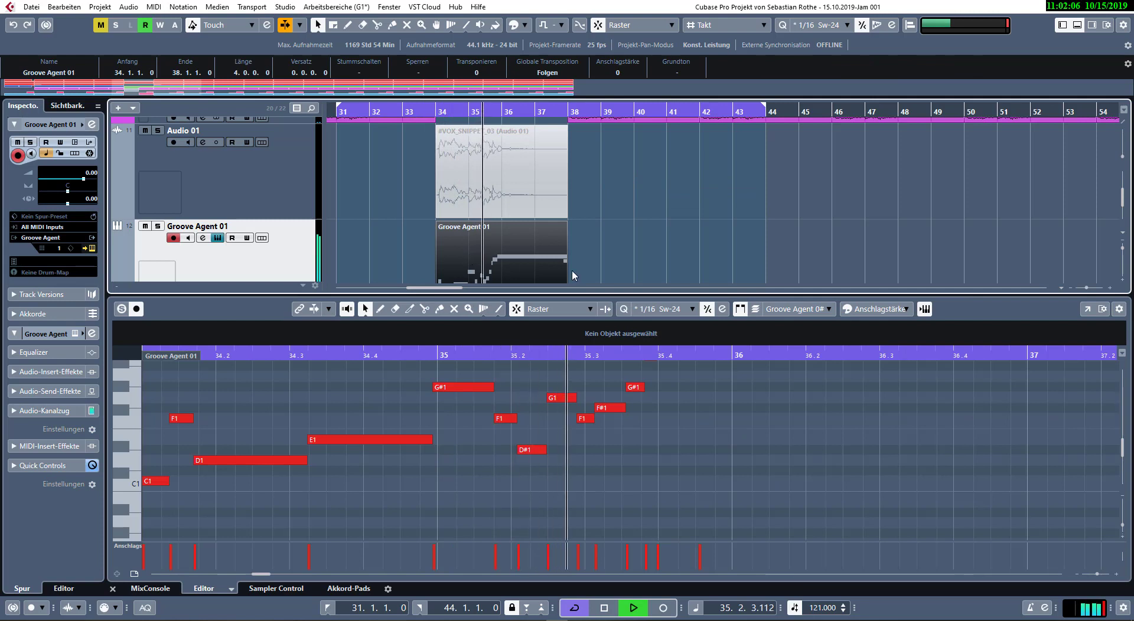
scroll(629, 457, "up", 3)
scroll(688, 455, "down", 3)
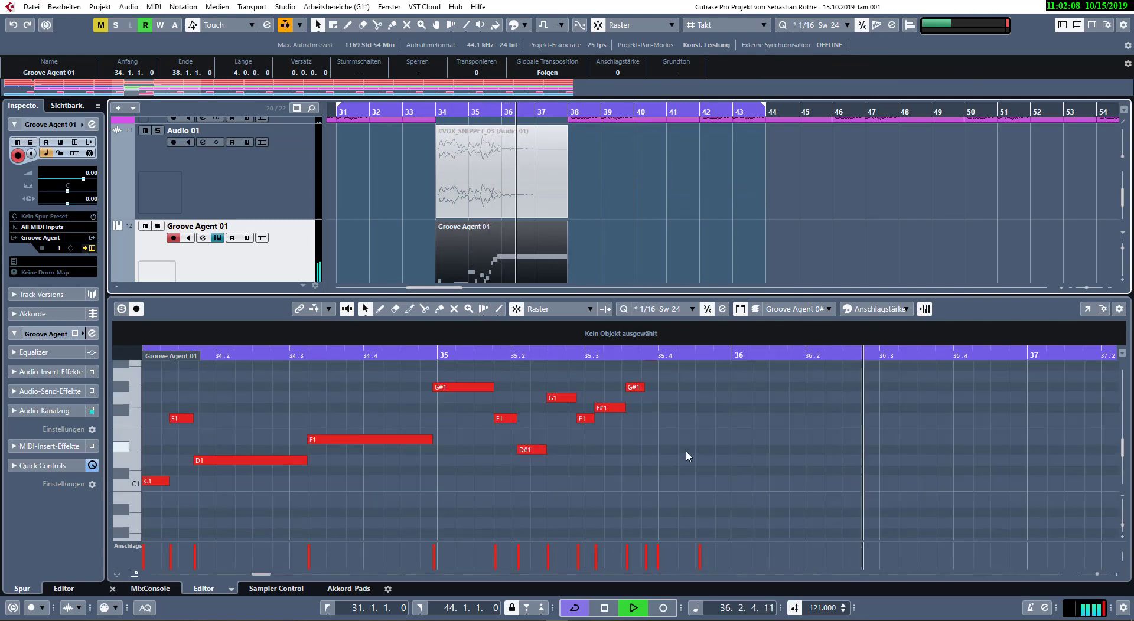
key("p")
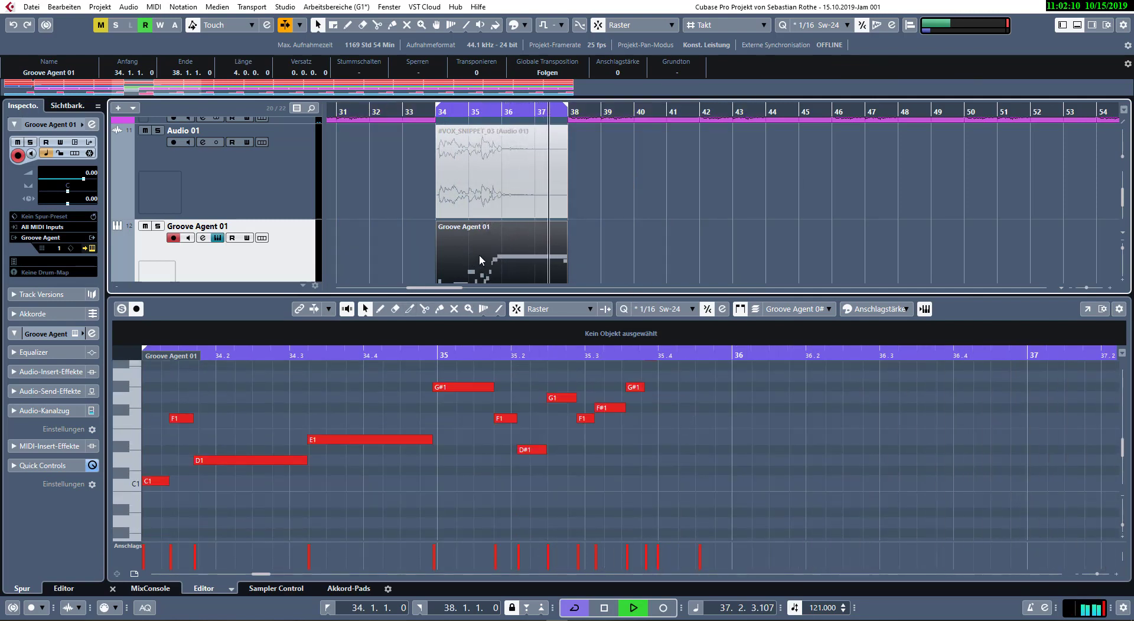
key("KP_1")
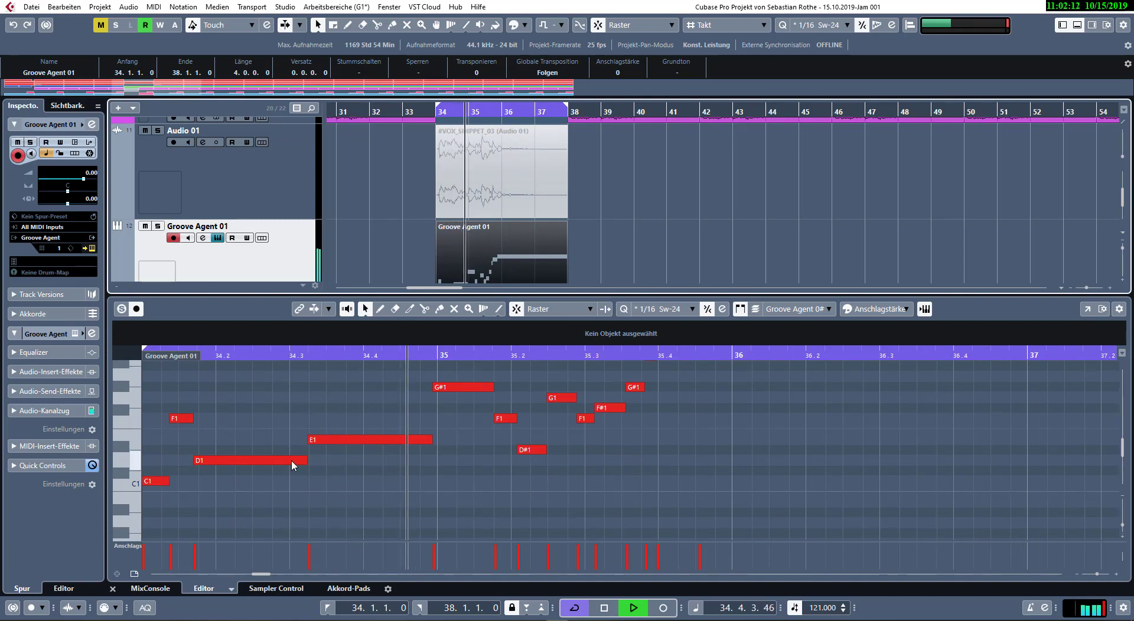
- Replace the long E1 note with three consecutive D#1 notes, each 0.0.2.0 long, starting at 34.3.3.0
key("space")
mouse_move(325, 440)
left_mouse_down()
mouse_move(331, 460)
mouse_move(334, 450)
left_mouse_up()
left_click_drag(433, 450, 350, 454)
key("KP_1")
key("space")
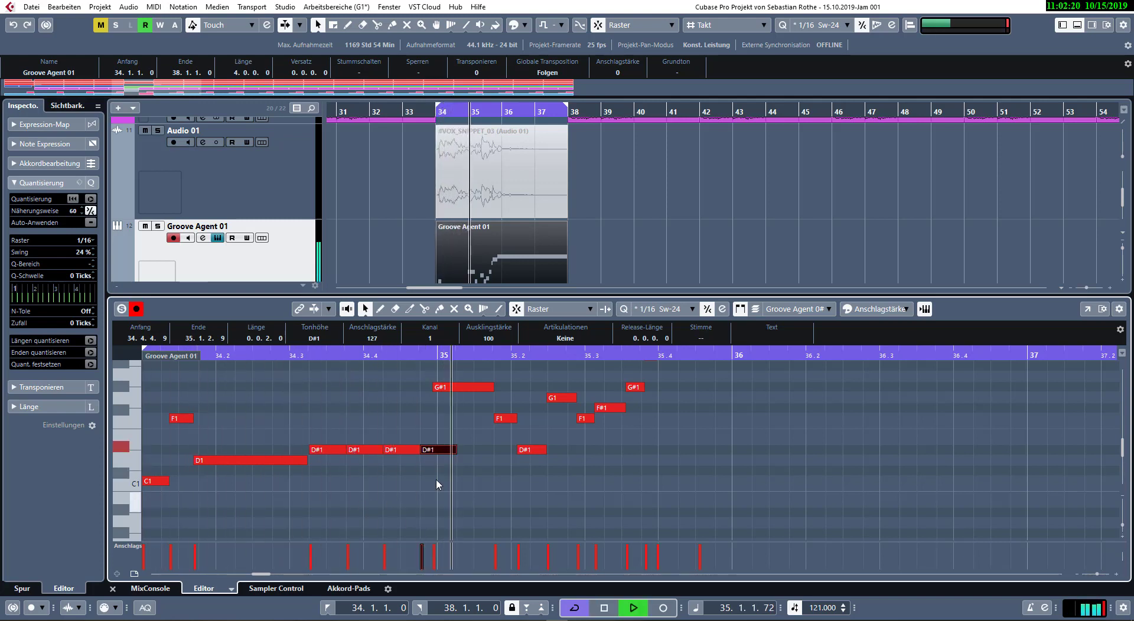
key("Delete")
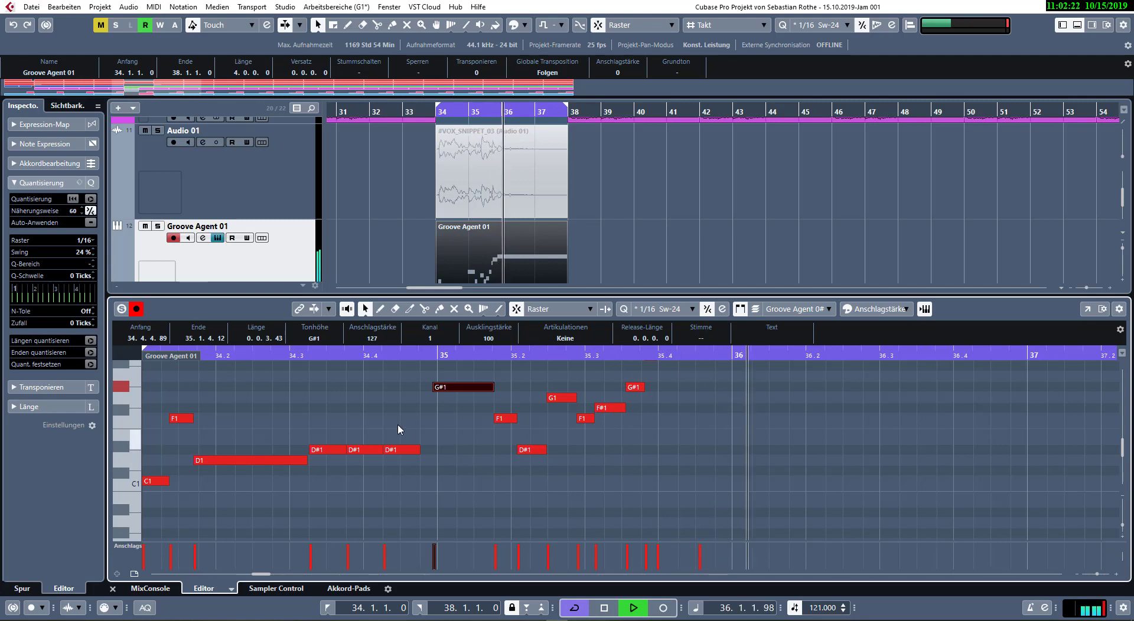
left_click_drag(317, 427, 434, 470)
left_click_drag(331, 452, 348, 453)
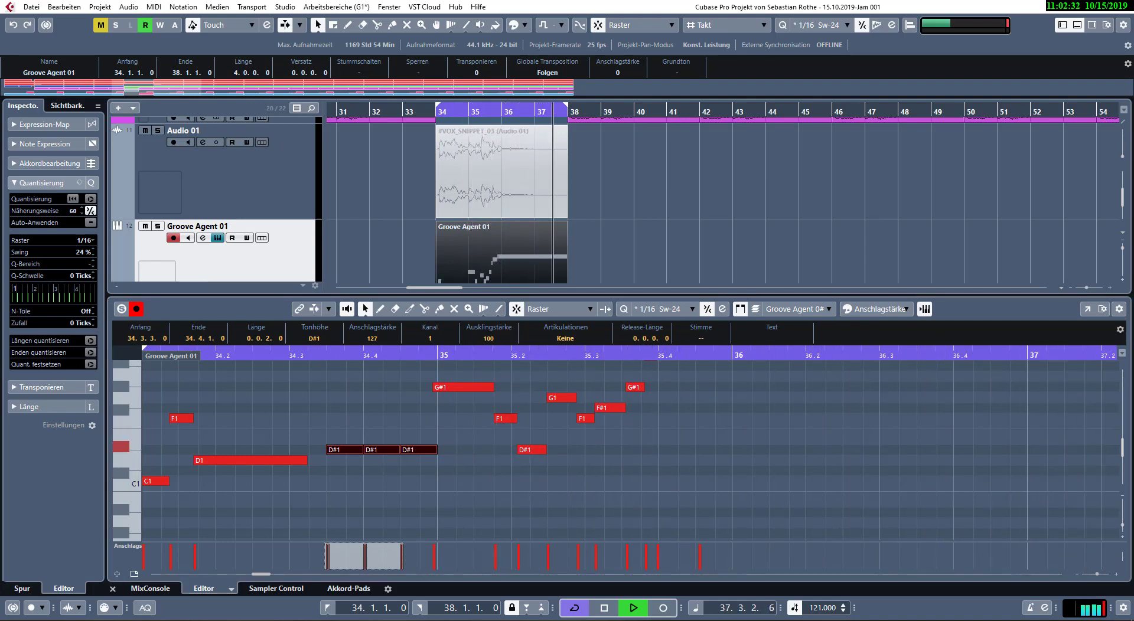
- Bring Groove Agent back into view, audition slice 005, and replace the G#1 note at bar 35 with an E1 note
left_click_drag(1, 56, 885, 55)
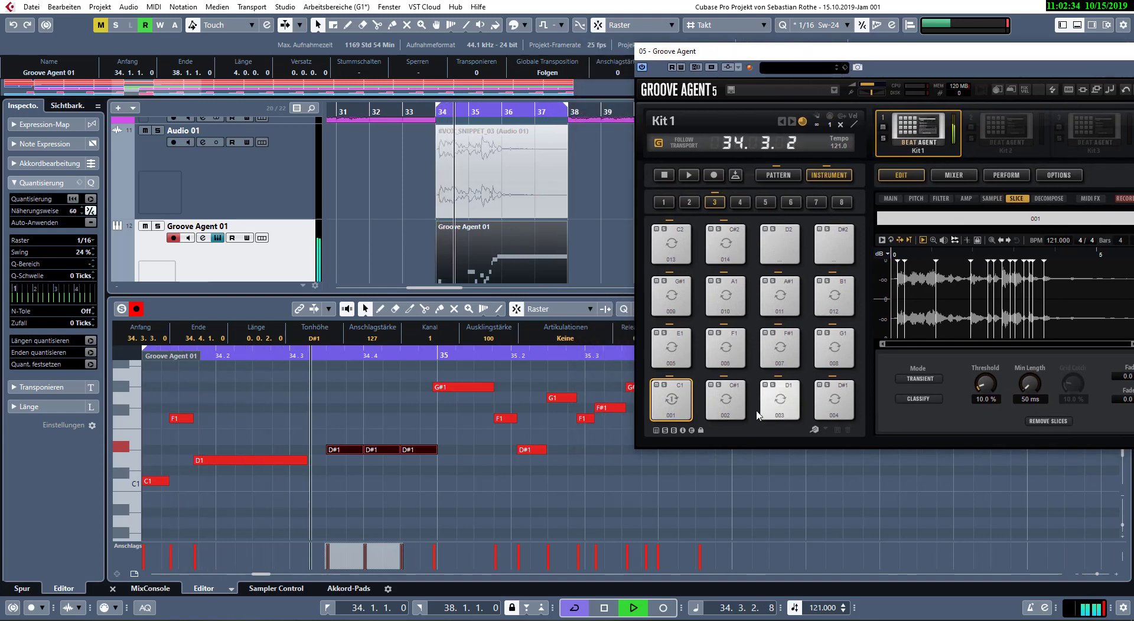
left_click(672, 359)
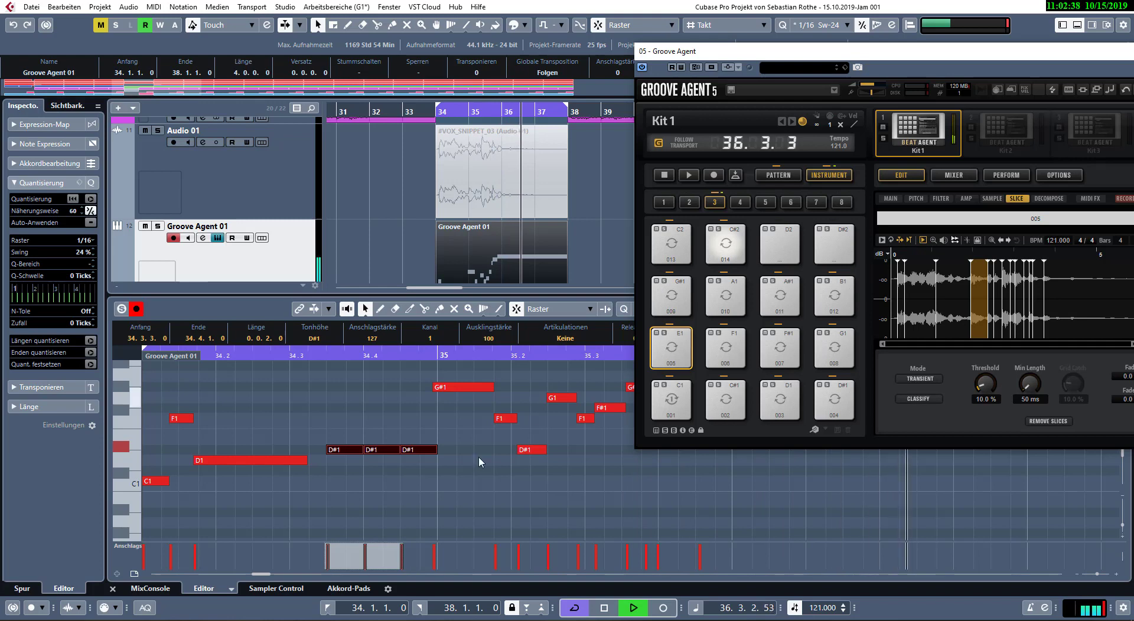
left_click(442, 439)
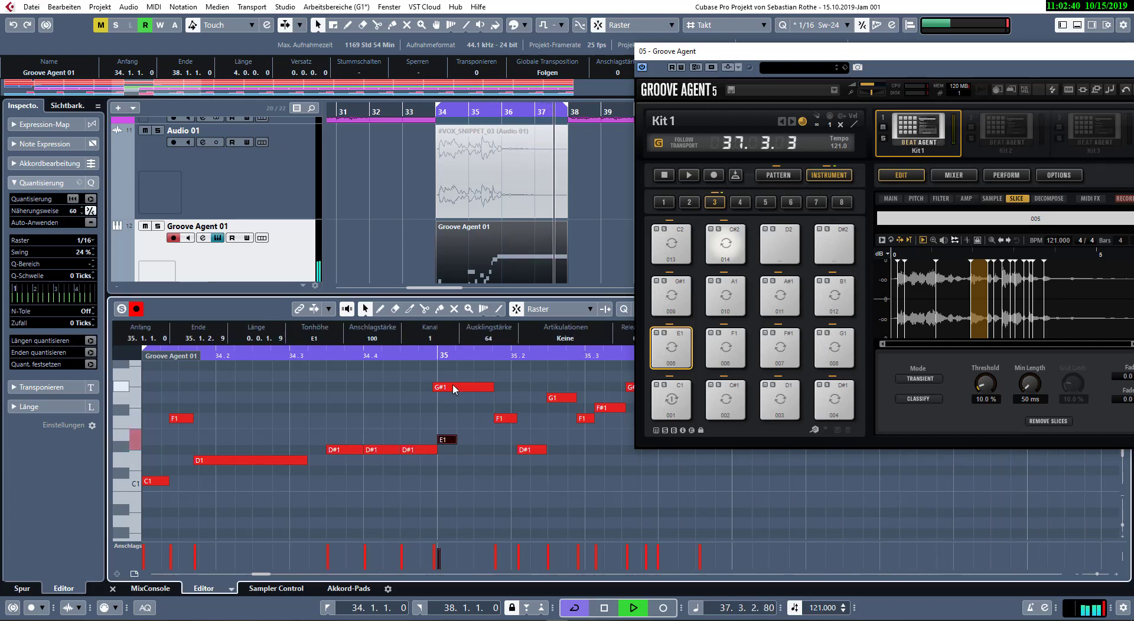
left_click(453, 387)
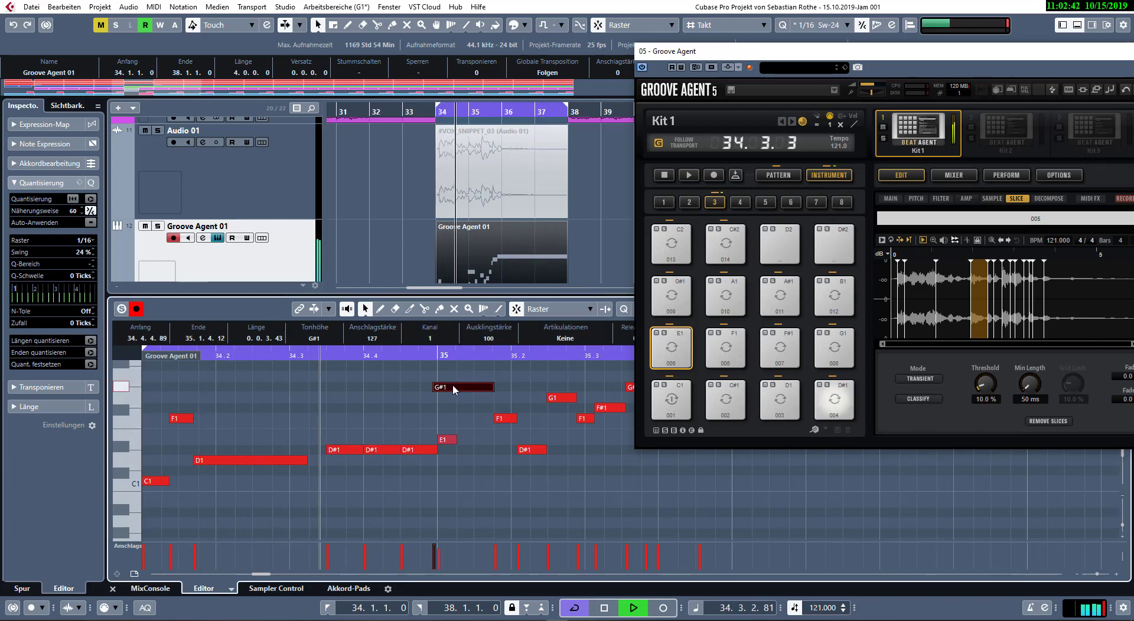
key("Delete")
- Lengthen the E1 note at bar 35, replace the following F1 and D#1 notes with a second E1 note, and move Groove Agent aside
left_click_drag(457, 439, 530, 439)
double_click(502, 438)
left_click(510, 419)
key("Delete")
key("Delete")
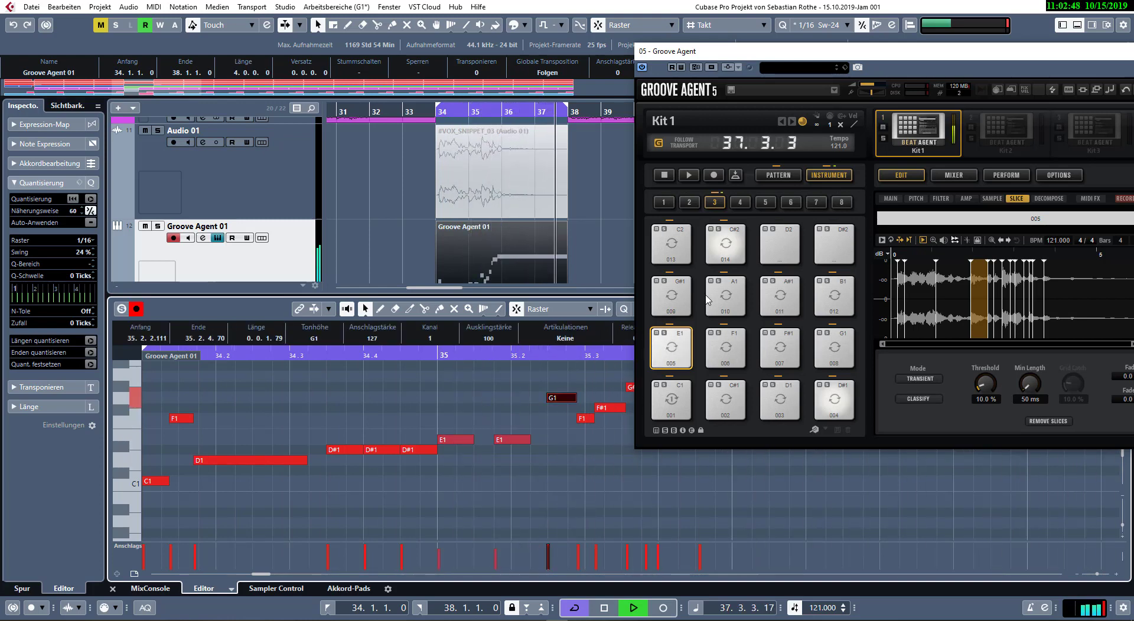
left_click_drag(789, 55, 862, 53)
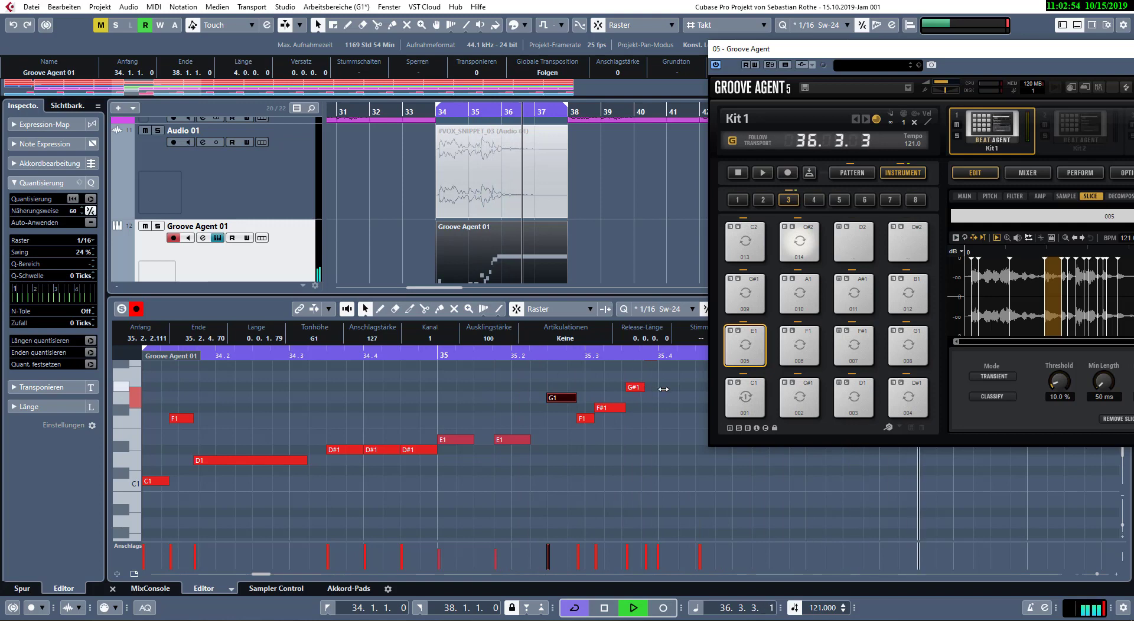
- Lengthen the G#1 note after 35.3 to about one beat, and switch the loop off and back on
left_click_drag(645, 389, 699, 390)
left_click(607, 366)
left_click(613, 352)
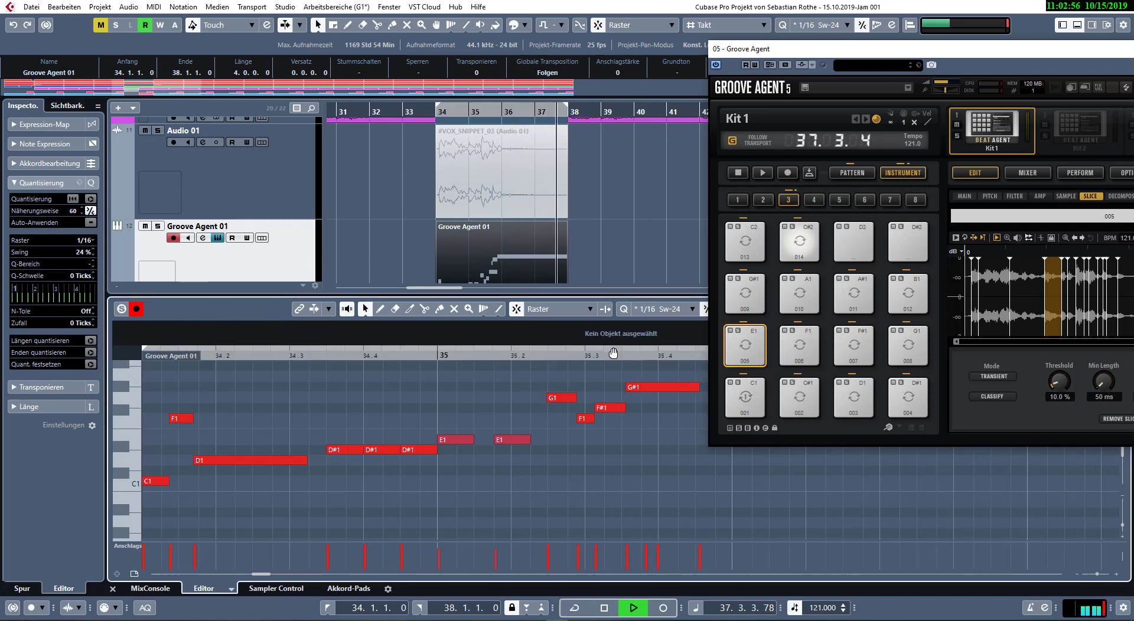
left_click(561, 255)
scroll(562, 256, "down", 2)
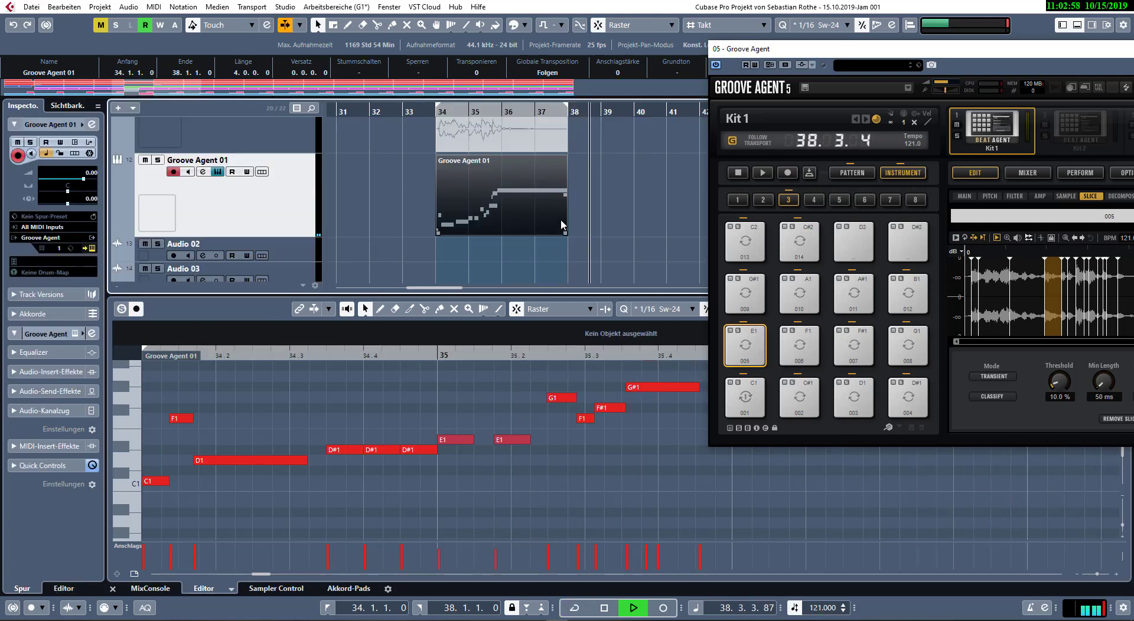
key("KP_Divide")
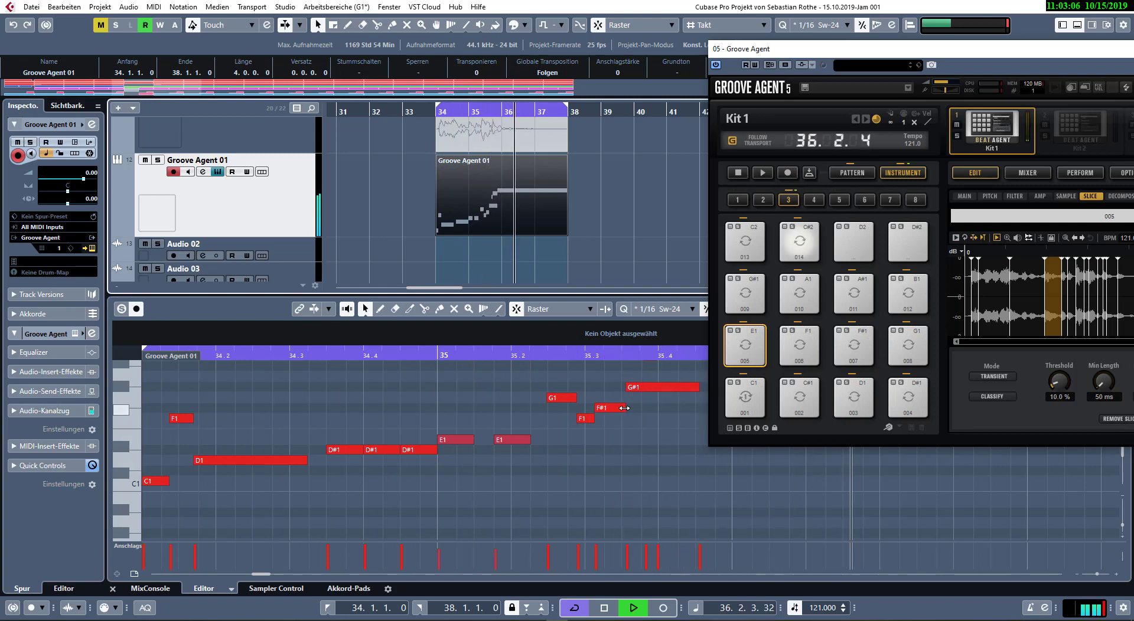
- Shorten the F#1 note after 35.3 to 0.0.1.3 and move Groove Agent out of the way
left_click_drag(623, 408, 614, 408)
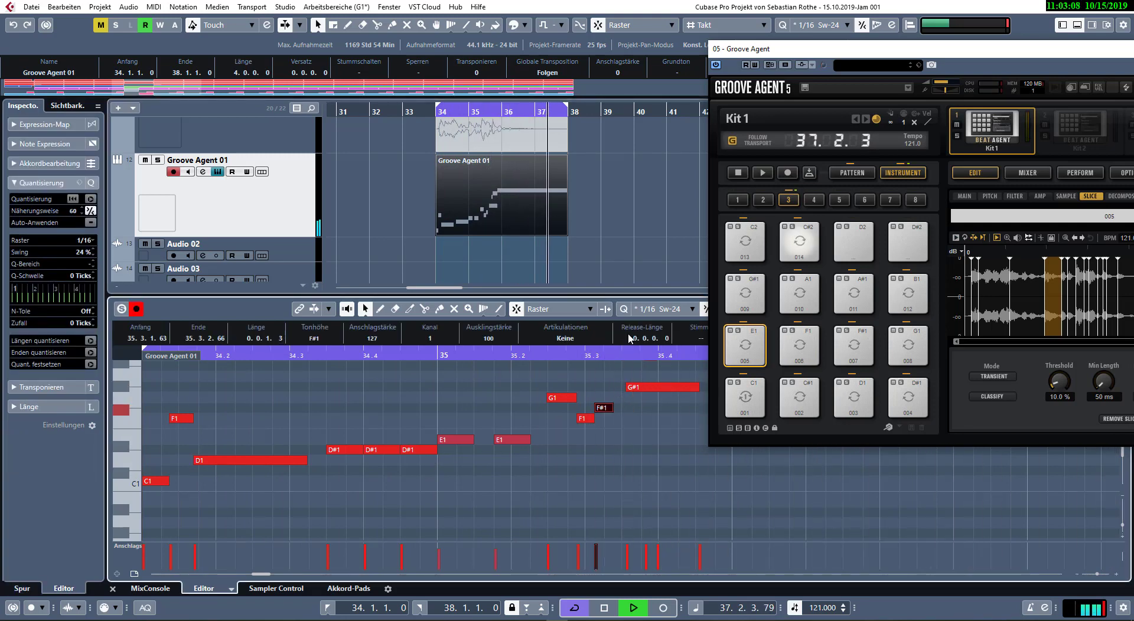
scroll(515, 236, "up", 2)
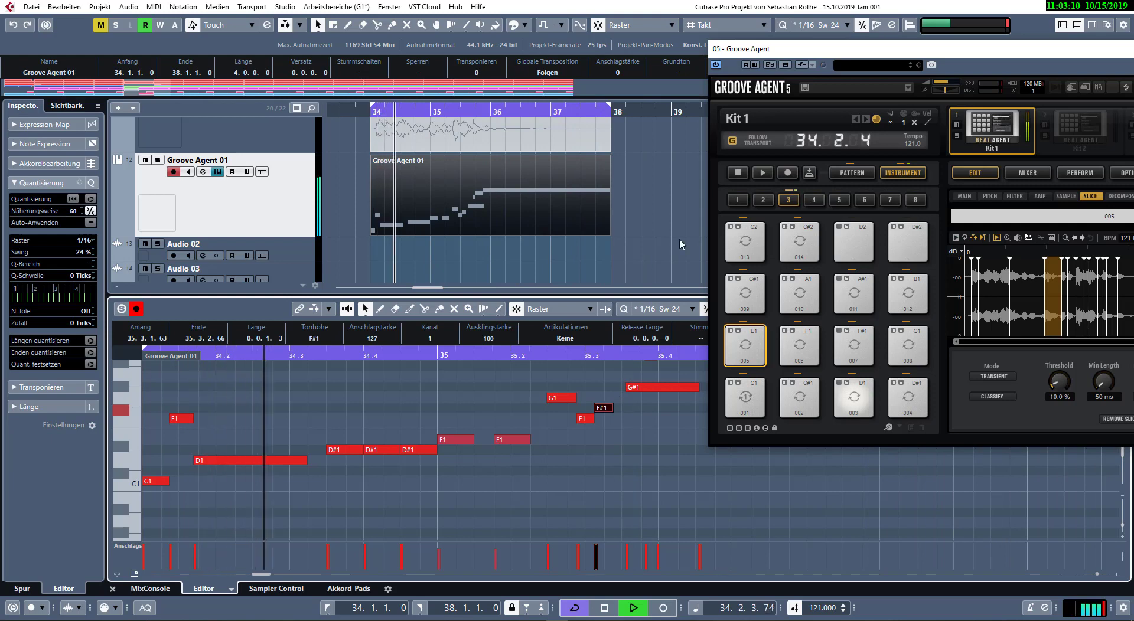
left_click_drag(756, 58, 1133, 59)
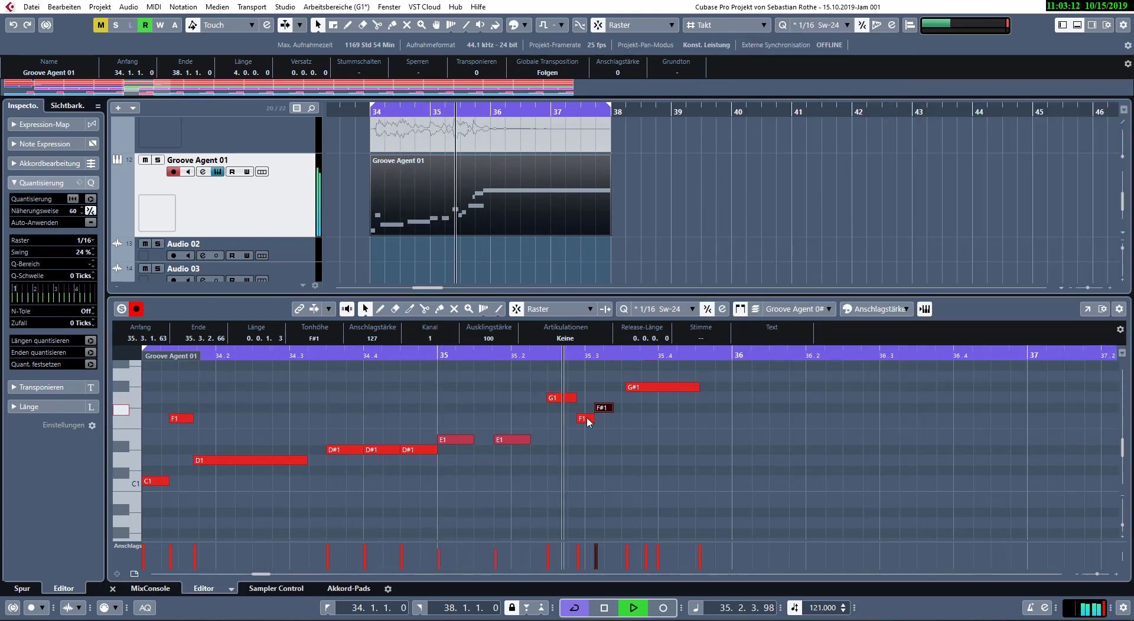
- Move the long G#1 note down to G1 at 35.3.3.0, and add a short G#1 note at 35.4.4.9
left_click_drag(658, 387, 650, 397)
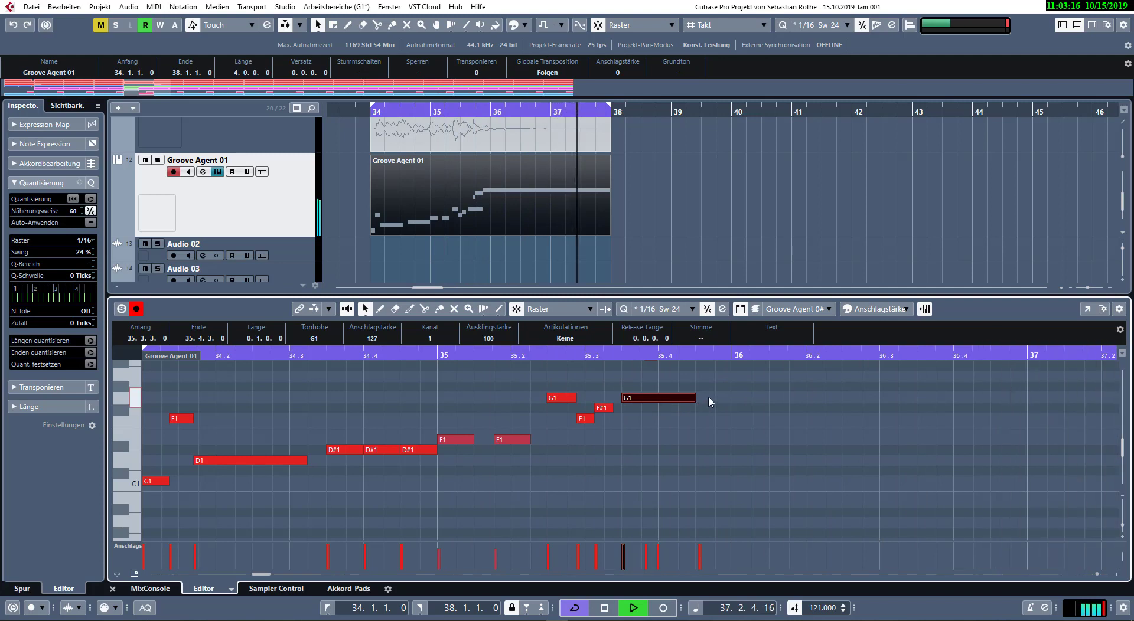
left_click(725, 391)
double_click(725, 388)
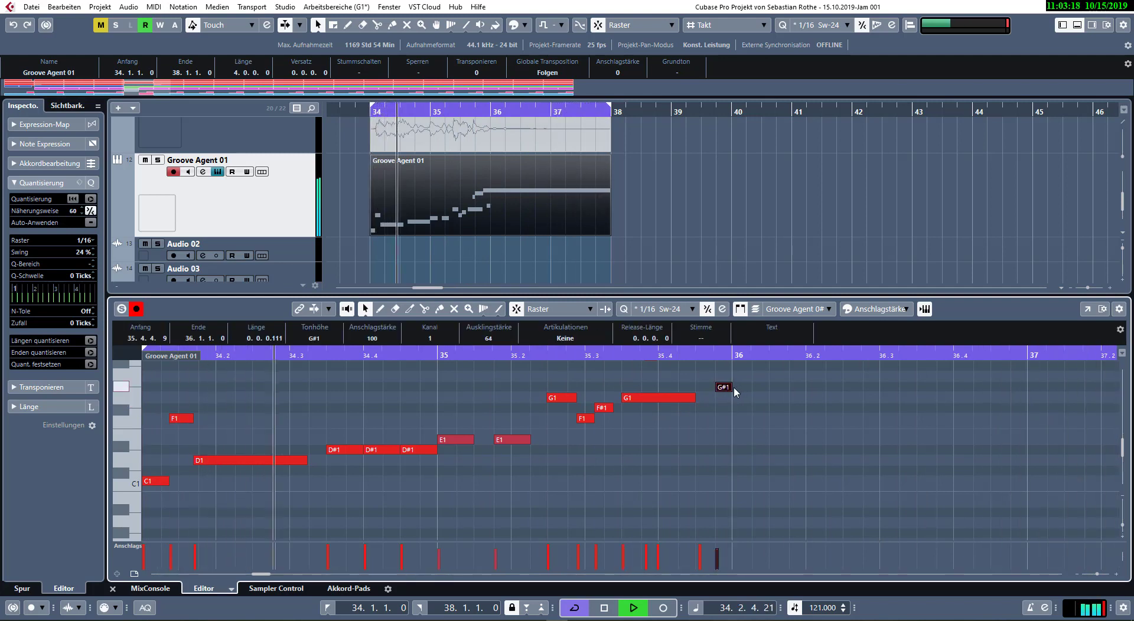
- Delete the leftover notes pitched above G#1 from beat 35.3 onward in the Groove Agent 01 part
scroll(733, 389, "up", 3)
left_click_drag(618, 426, 761, 465)
key("Delete")
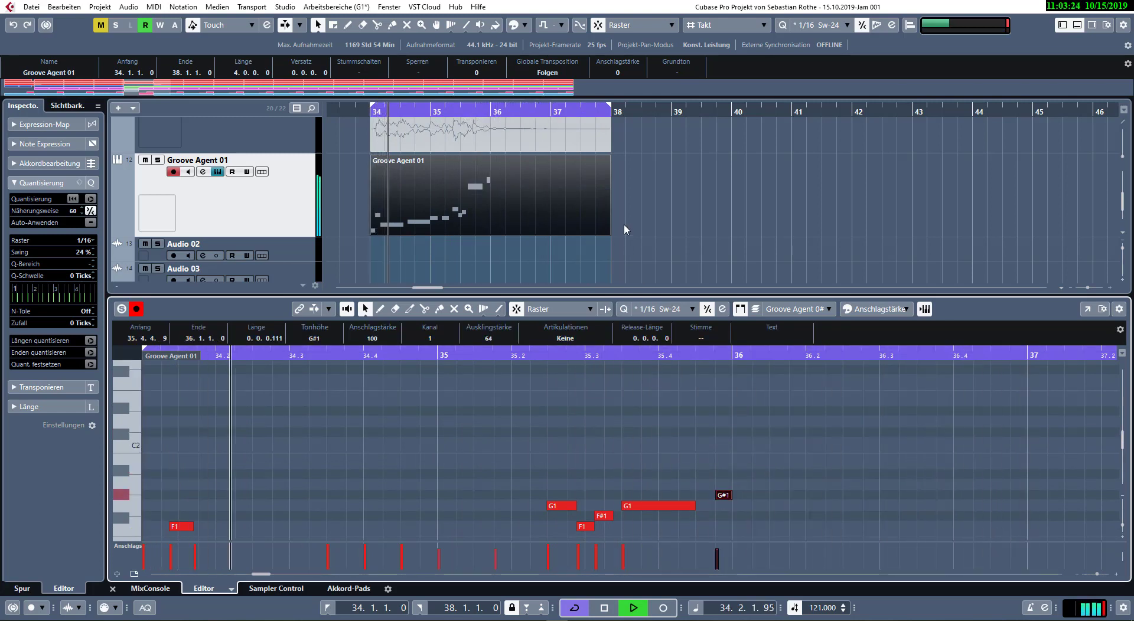
- Shorten the Groove Agent 01 part to two bars and repeat it as one shared copy up to bar 38
left_click(493, 231)
left_click_drag(493, 232, 679, 244)
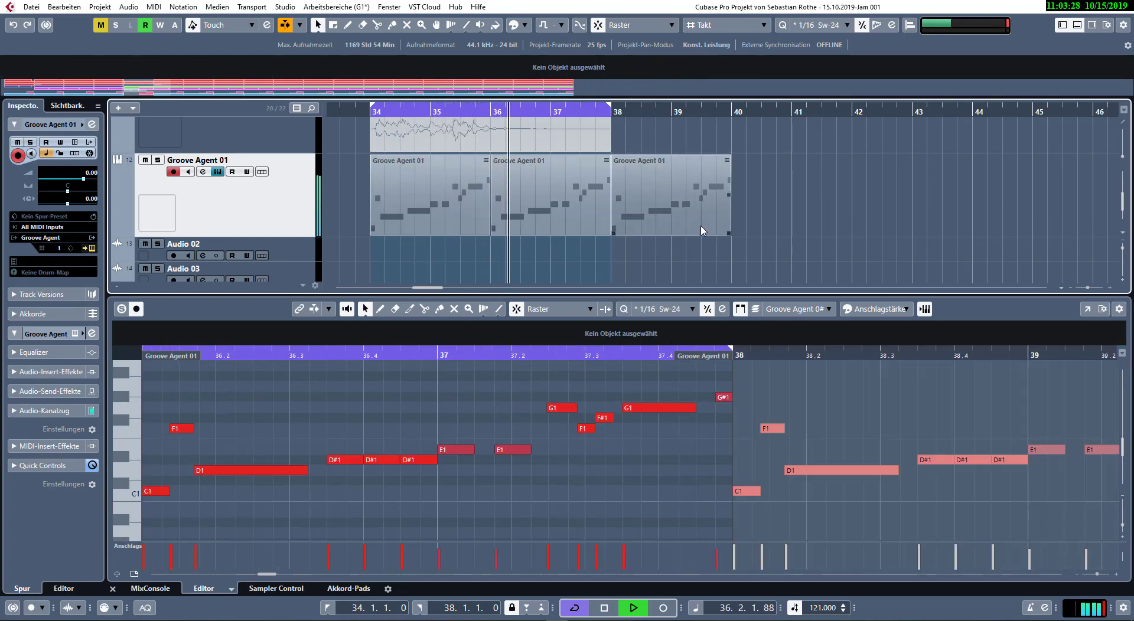
key("ctrl+z")
- Open the first Groove Agent 01 part and move its last G#1 note to 35.3.1.0 with a length of 0.0.2.0
double_click(399, 163)
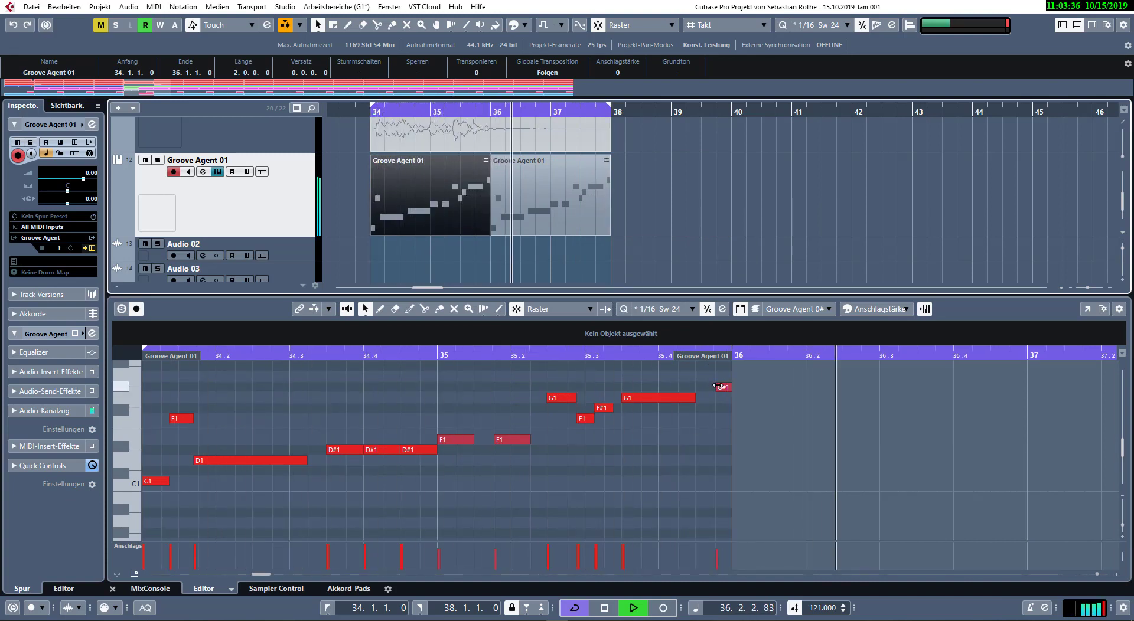
left_click_drag(717, 387, 611, 390)
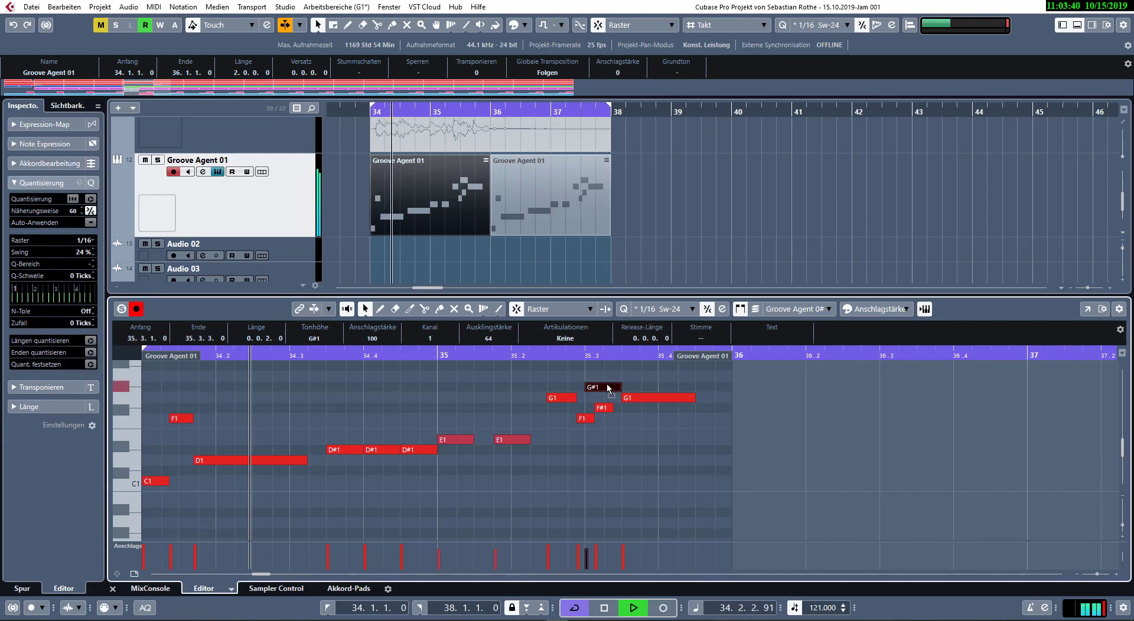
left_click(718, 389)
double_click(717, 398)
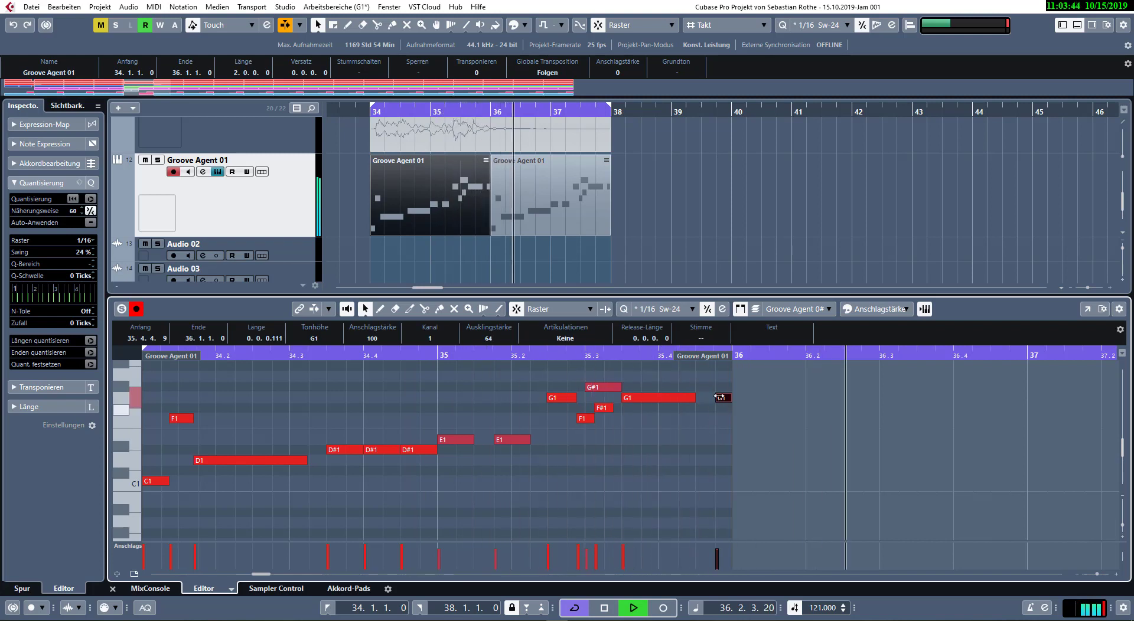
left_click_drag(720, 398, 709, 427)
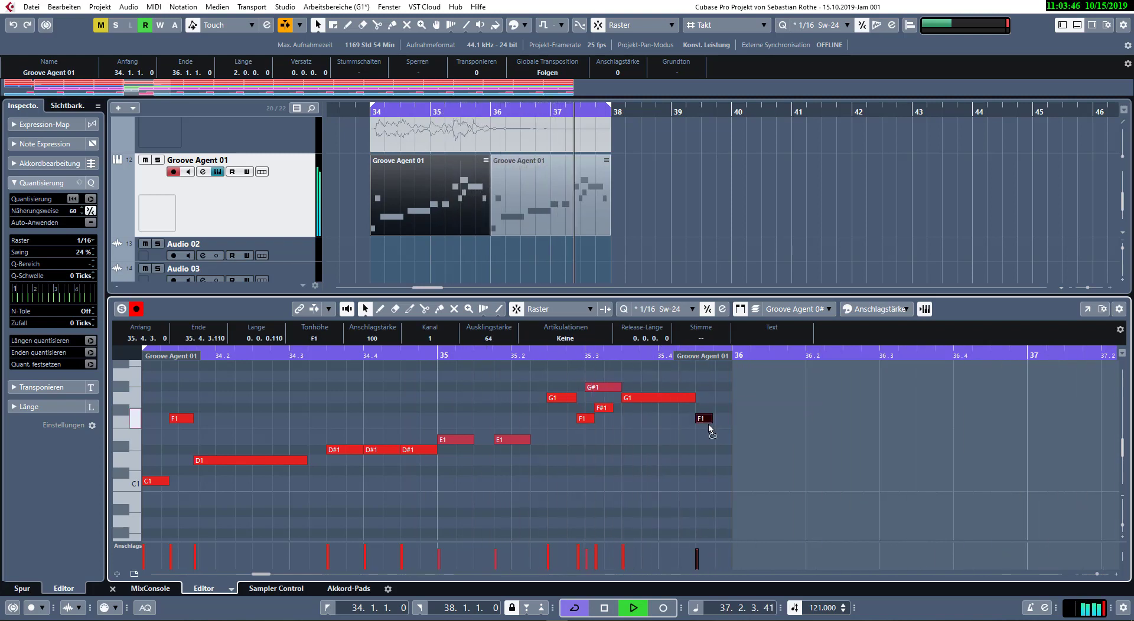
key("Delete")
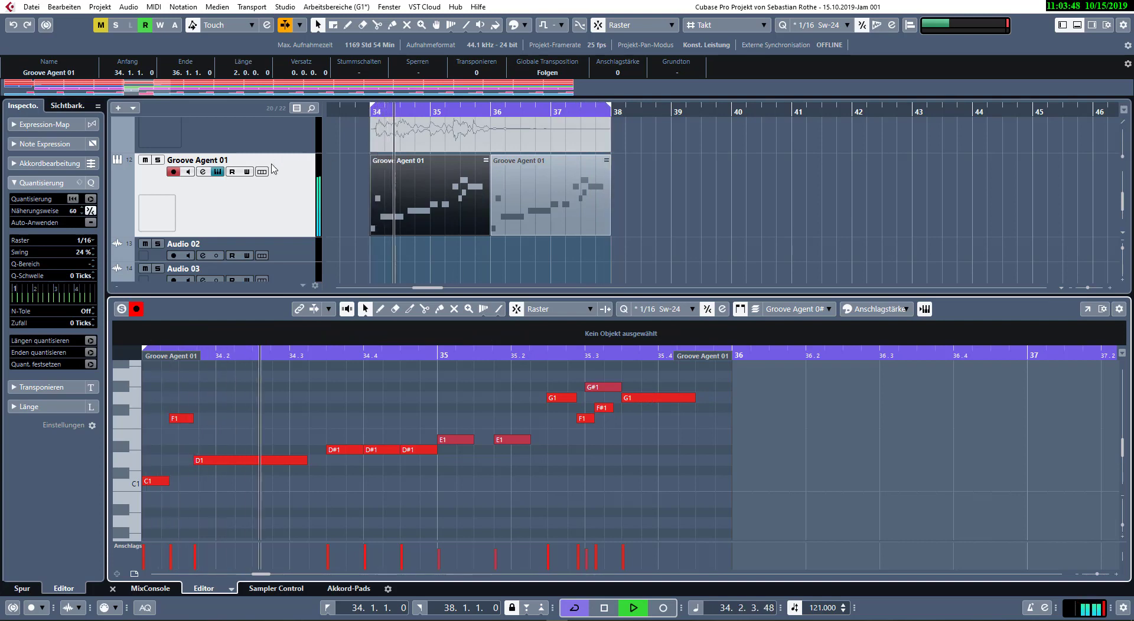
- Duplicate the Kick part into the break so it fills bars 34 to 42
scroll(273, 170, "up", 10)
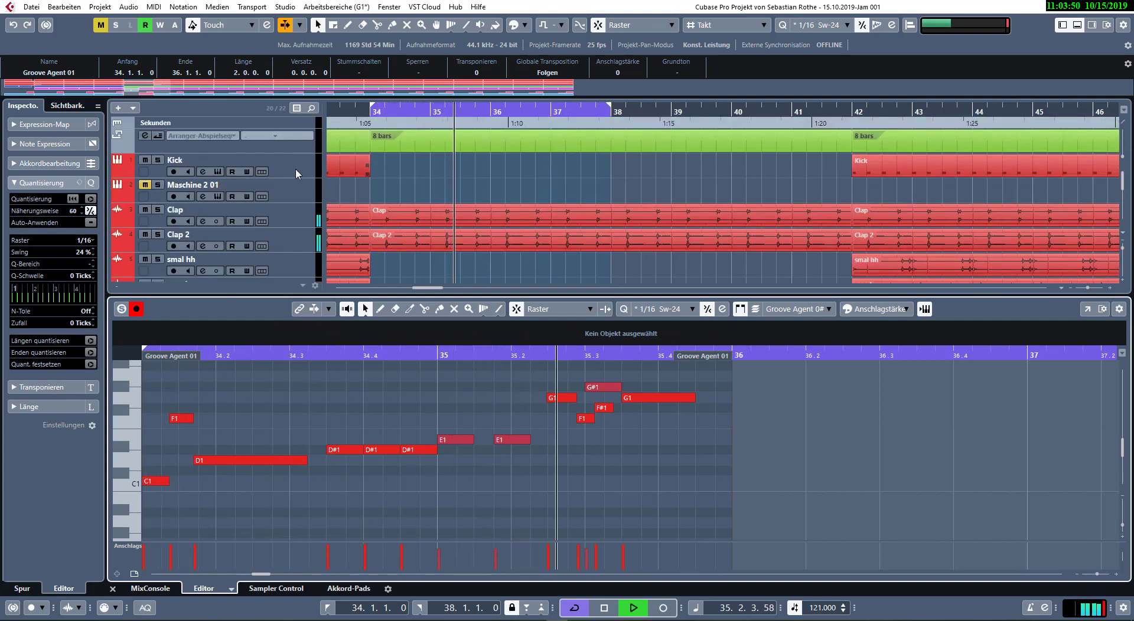
left_click(347, 170)
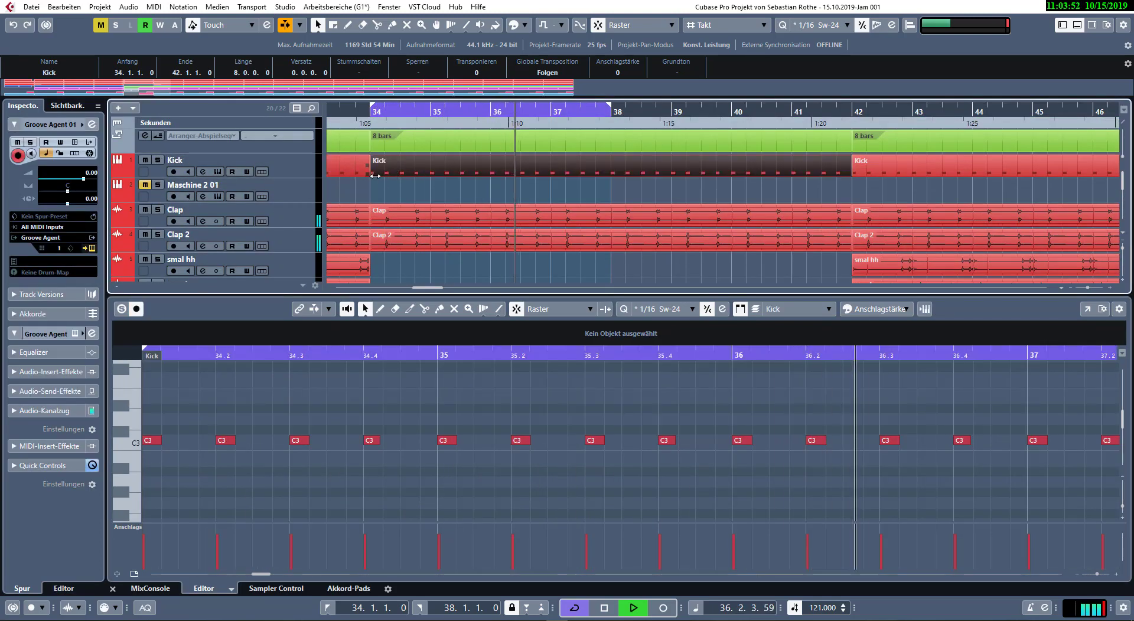
- In the first Groove Agent 01 part, lengthen the D1 note up to the first D#1, and apply Legato to all notes
scroll(320, 221, "down", 10)
scroll(320, 221, "down", 2)
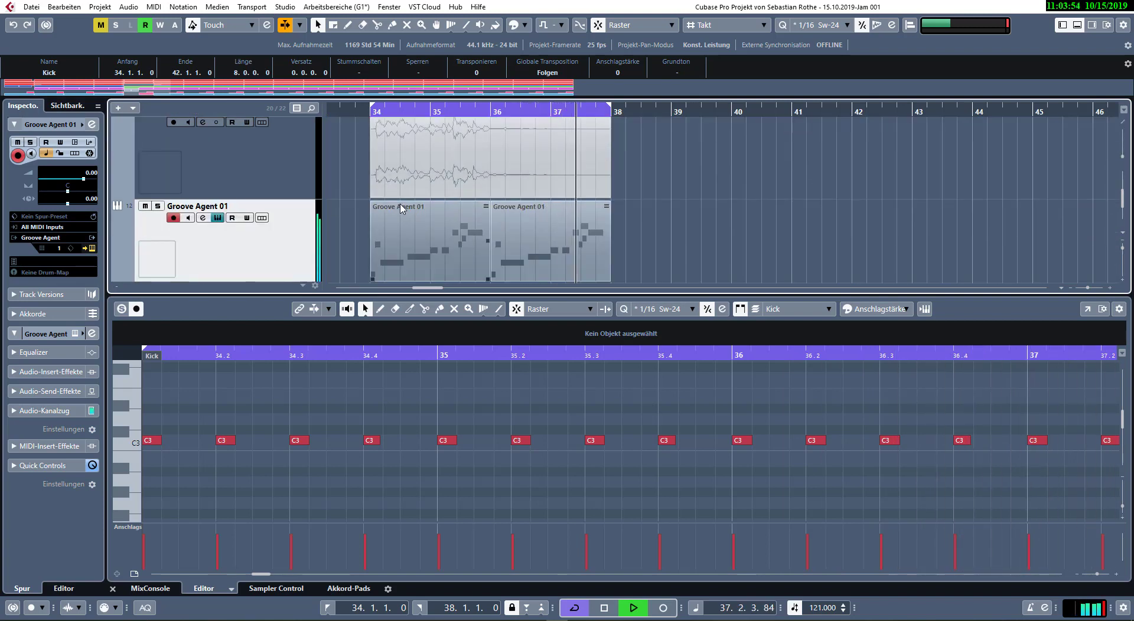
left_click(458, 227)
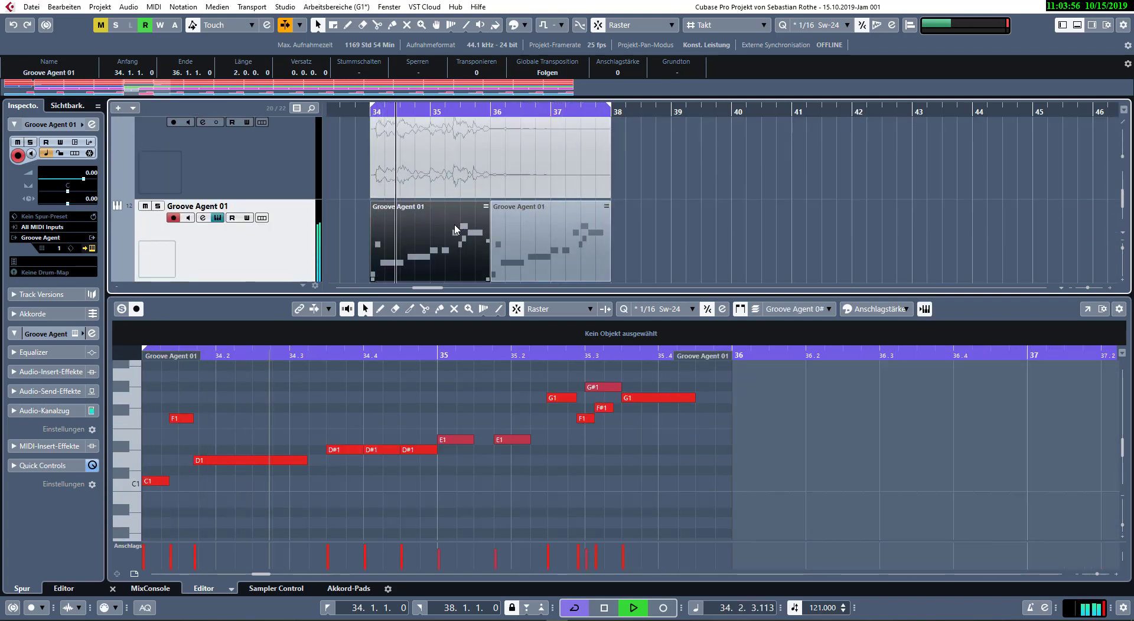
left_click_drag(307, 461, 323, 461)
key("ctrl+a")
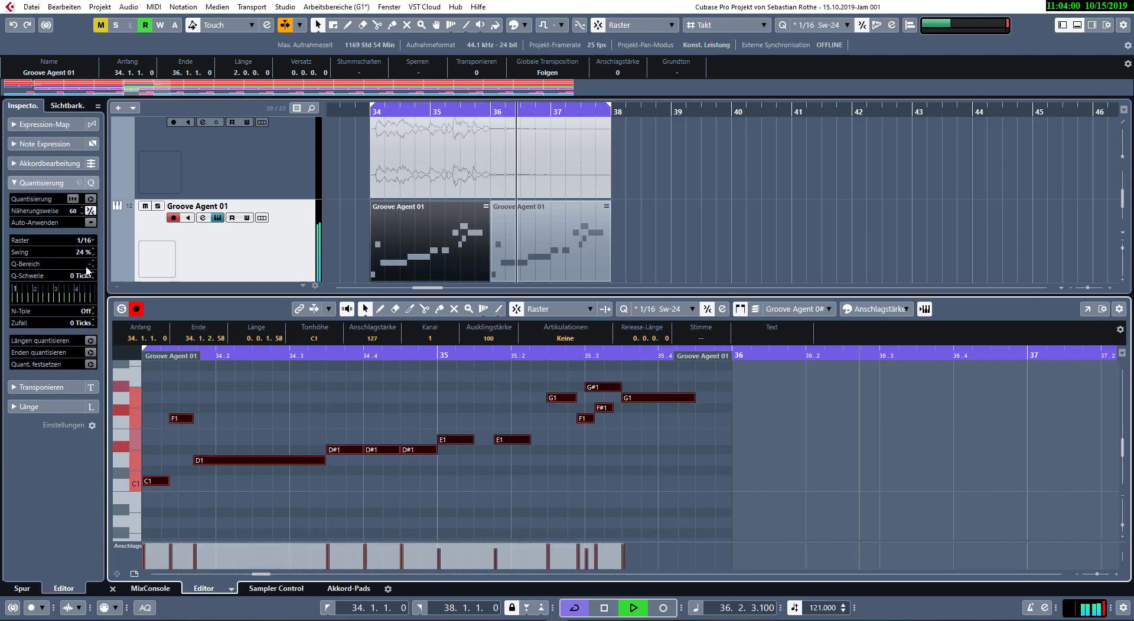
left_click(40, 184)
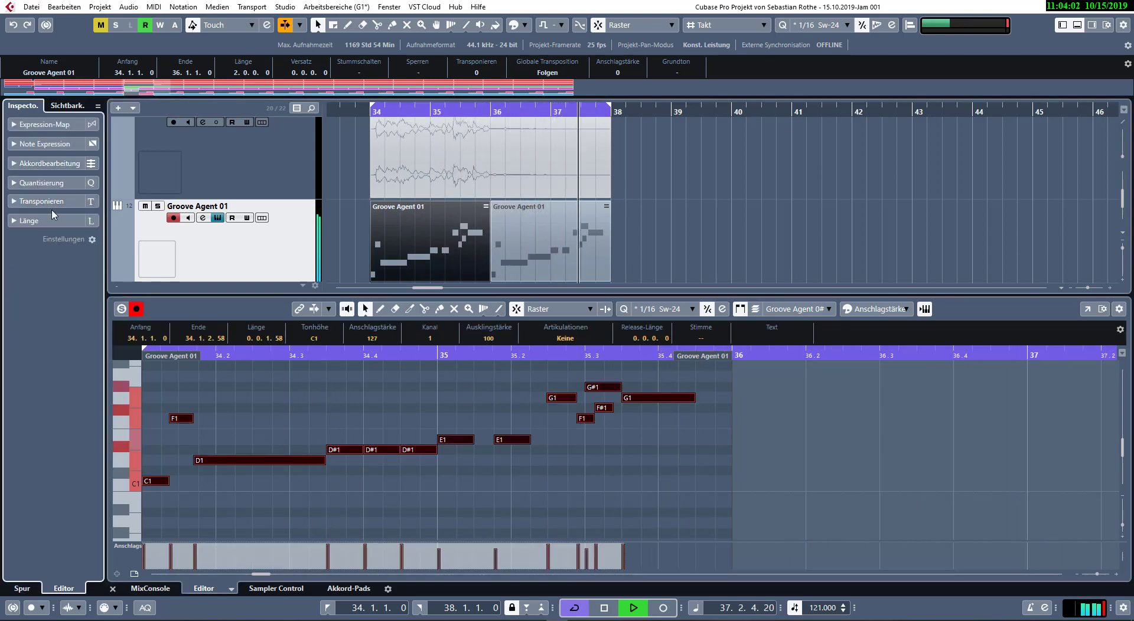
left_click(16, 223)
left_click(92, 237)
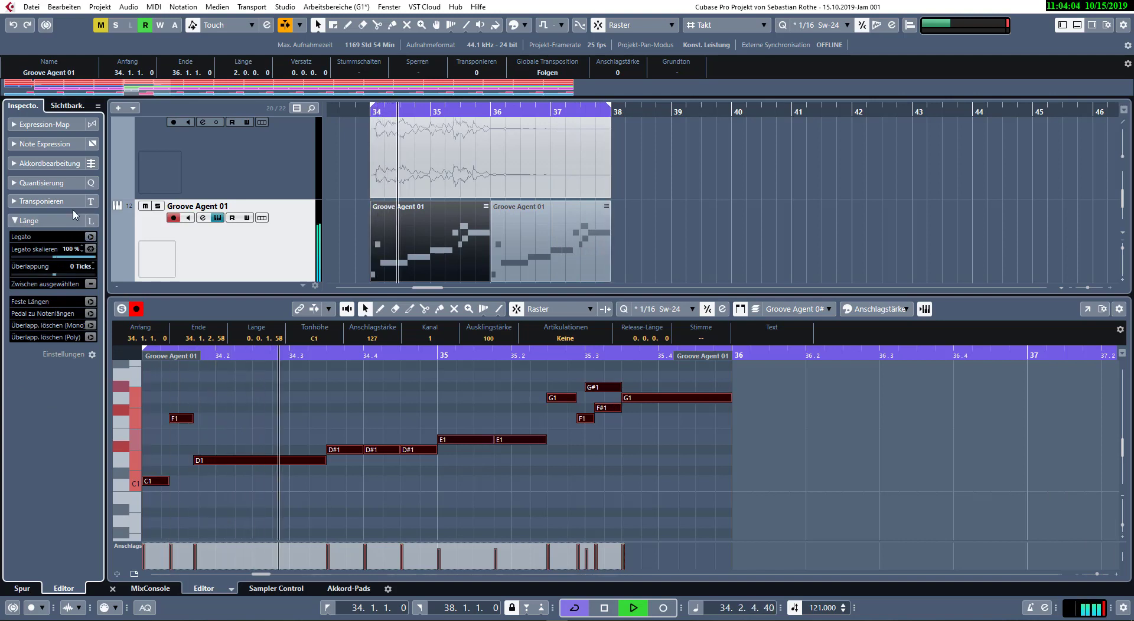
- Quantize all notes of the Groove Agent 01 part to the 1/16 grid with 24 % swing
left_click(40, 222)
left_click(38, 184)
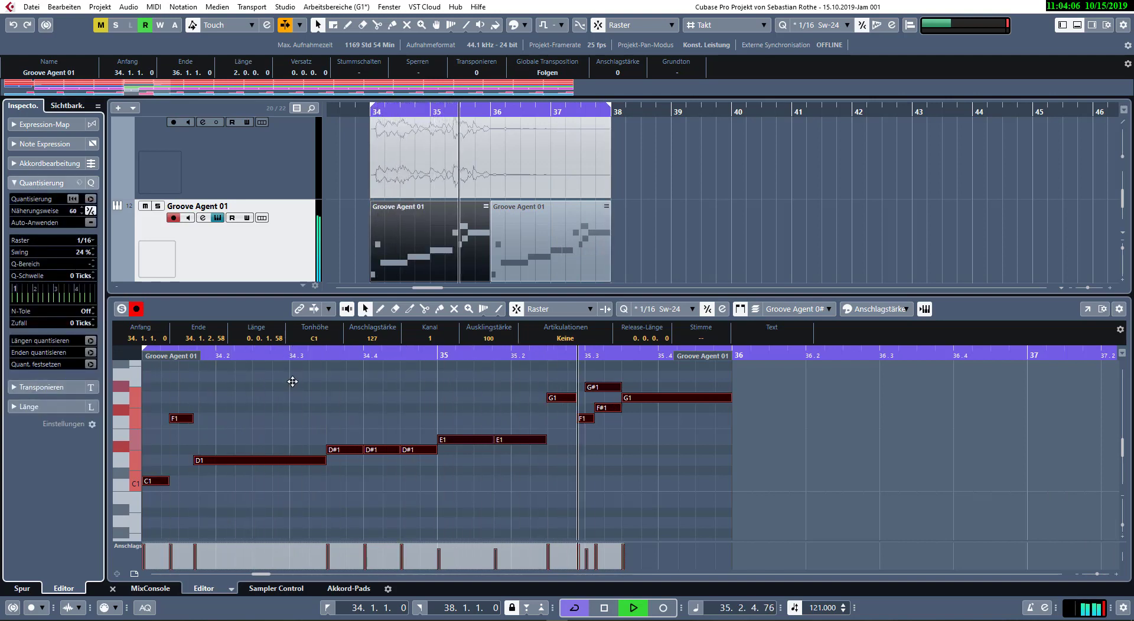
left_click(466, 423)
key("ctrl+a")
key("q")
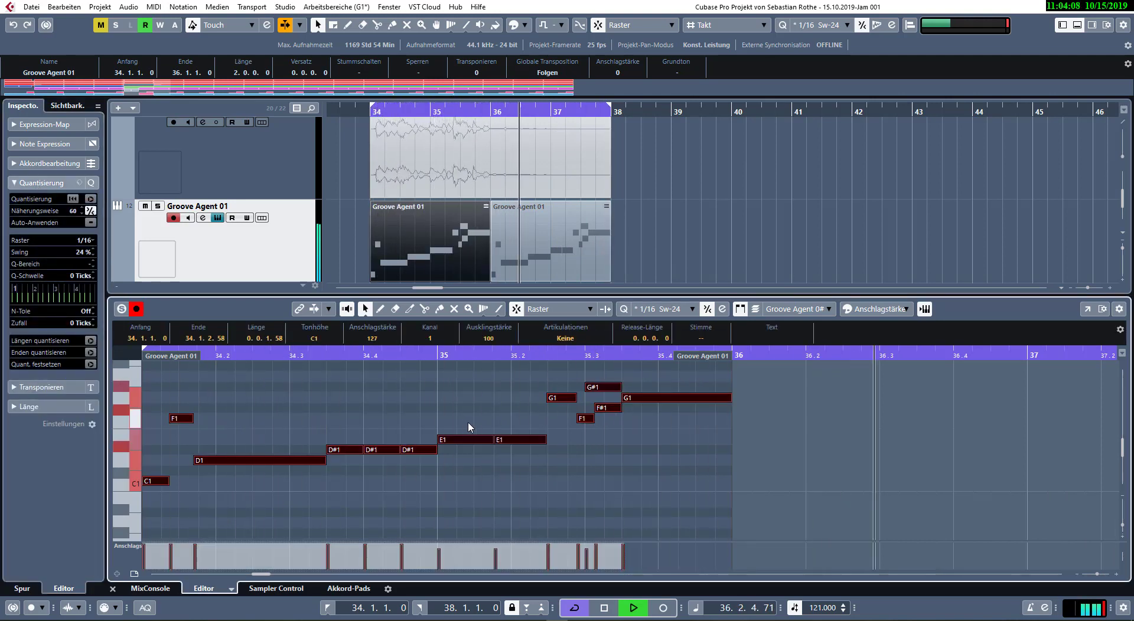
left_click(599, 444)
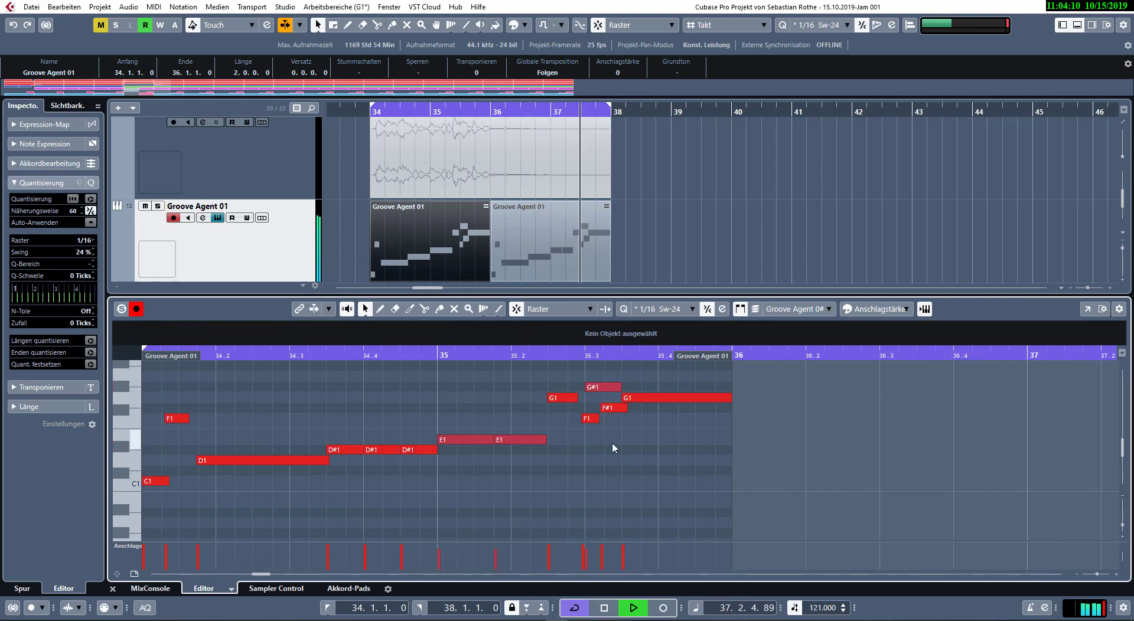
- Stop playback, mute the F1 and F#1 notes around 35.3, and restart playback from the loop start
left_click(620, 408)
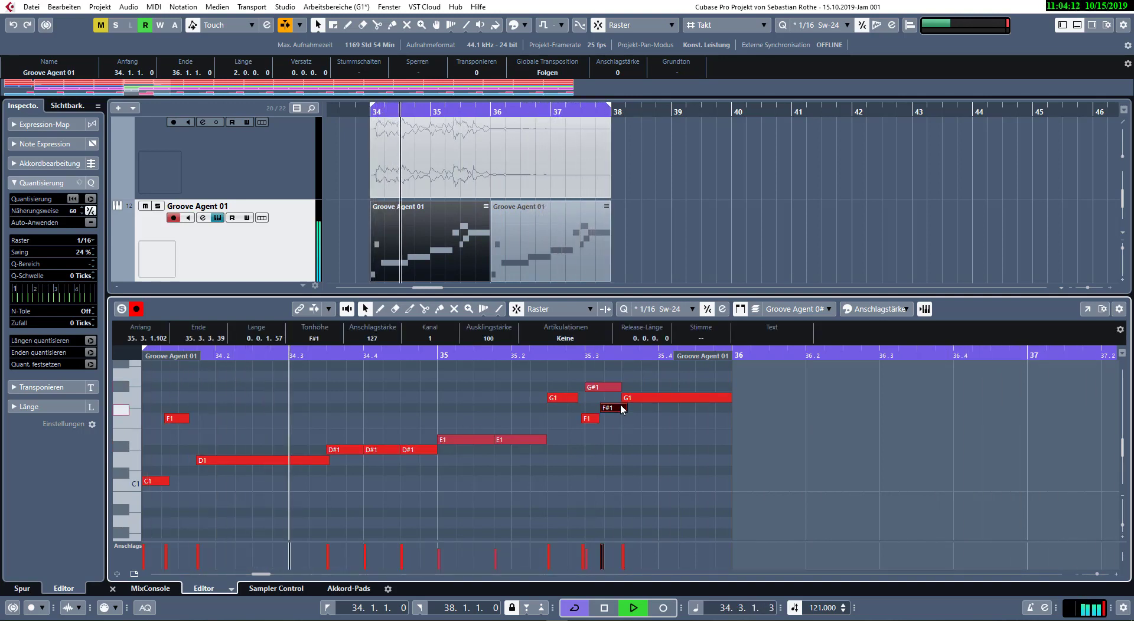
key("space")
double_click(618, 412)
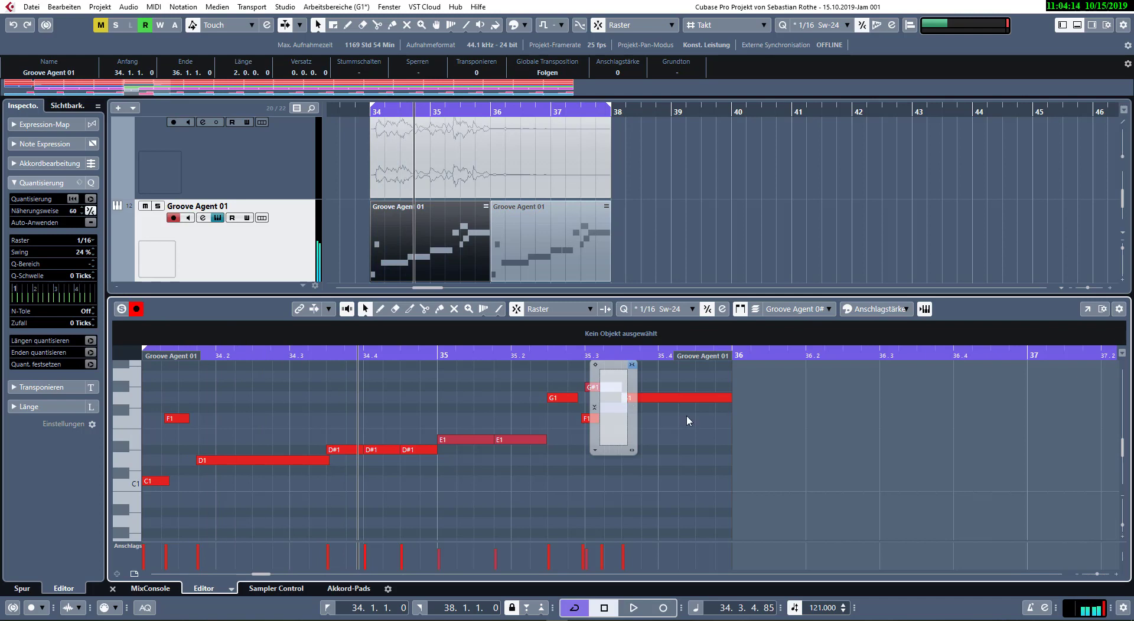
key("Escape")
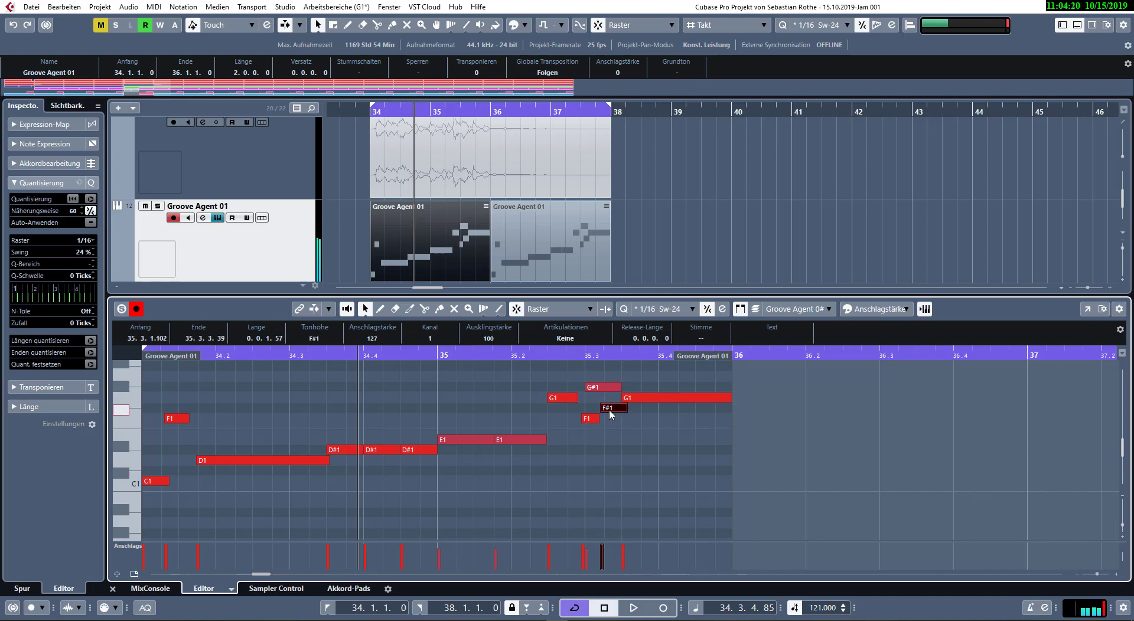
left_click_drag(594, 428, 618, 405)
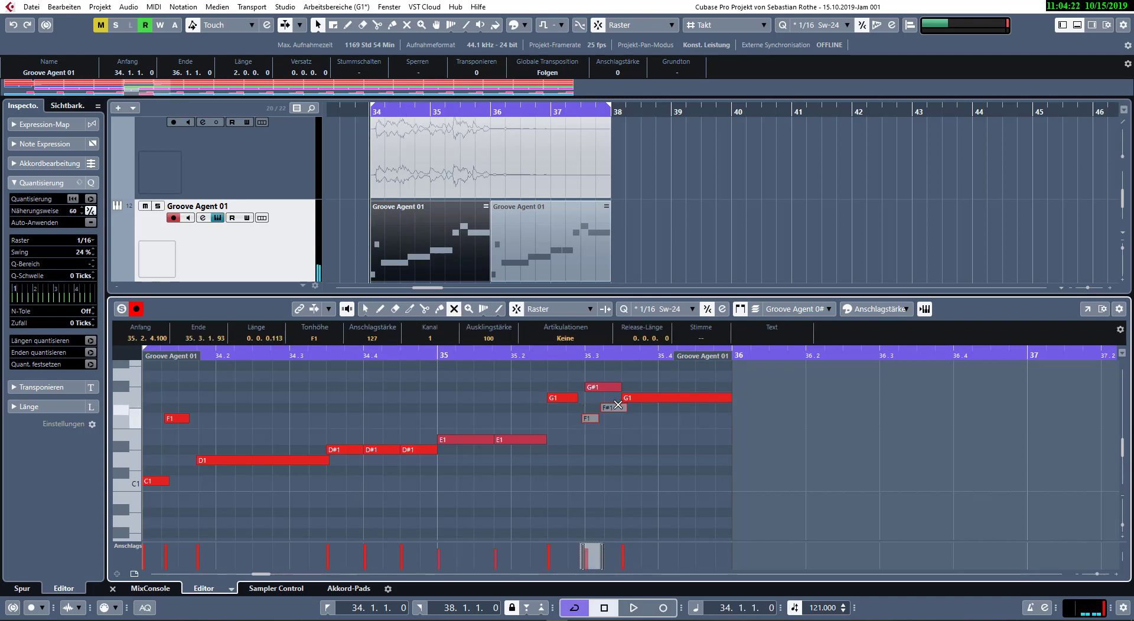
key("space")
- Return to the object selection tool and shorten the last G1 note to end at 35.4.2.9
key("1")
left_click(630, 459)
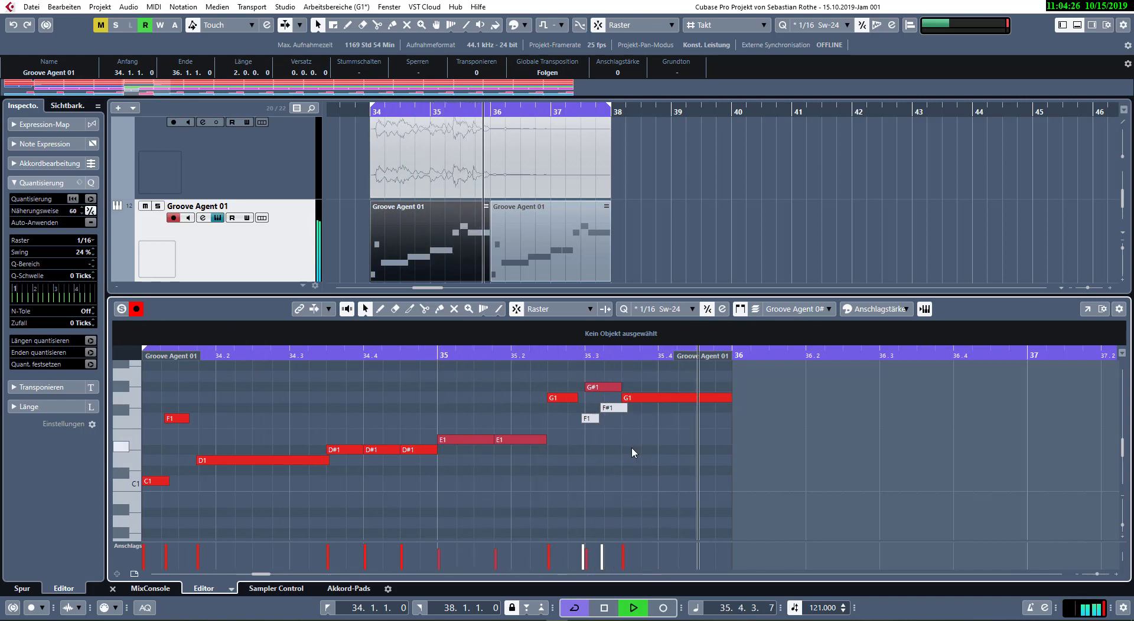
left_click_drag(730, 398, 679, 398)
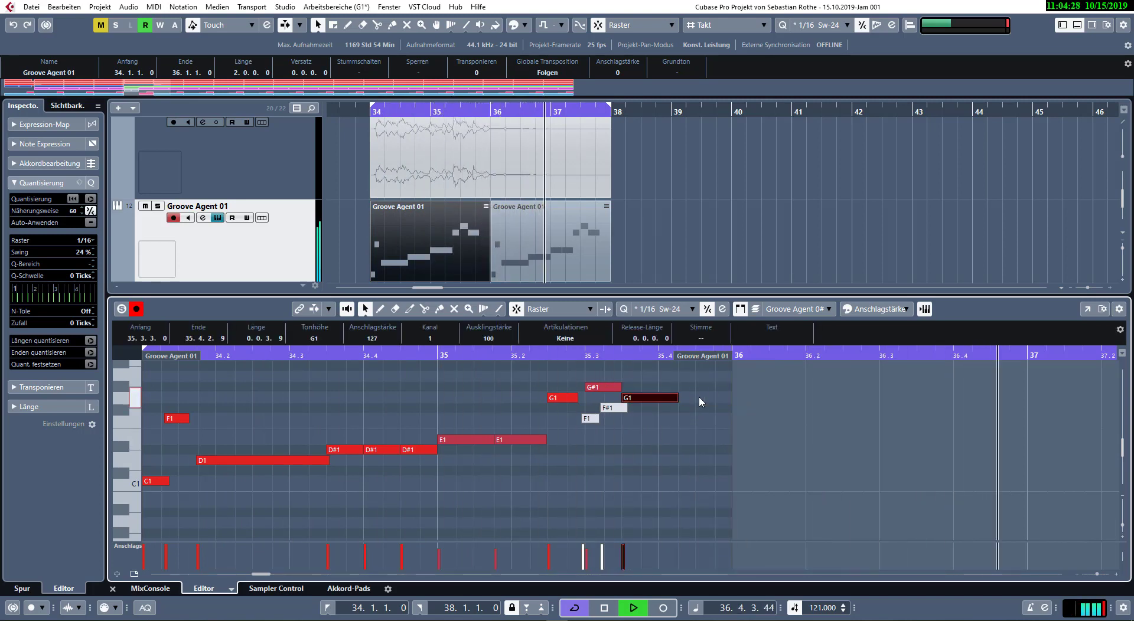
- Insert short F1, A1 and E1 notes near the end of bar 35 and extend the E1 note's start slightly earlier
left_click(716, 419, "alt")
left_click(718, 378, "alt")
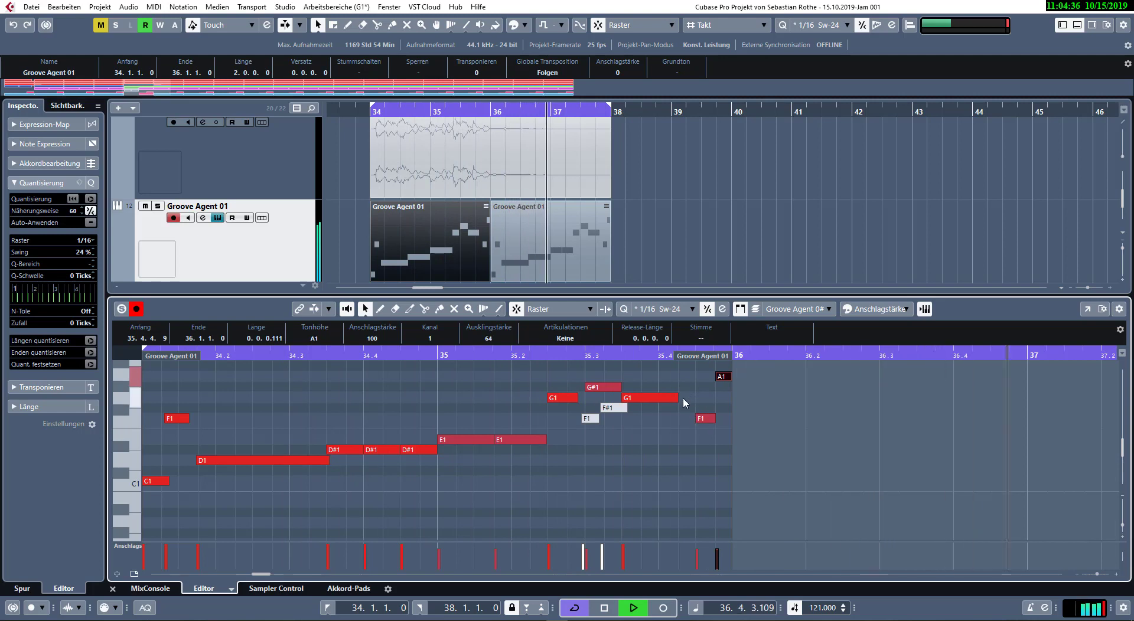
left_click(683, 440, "alt")
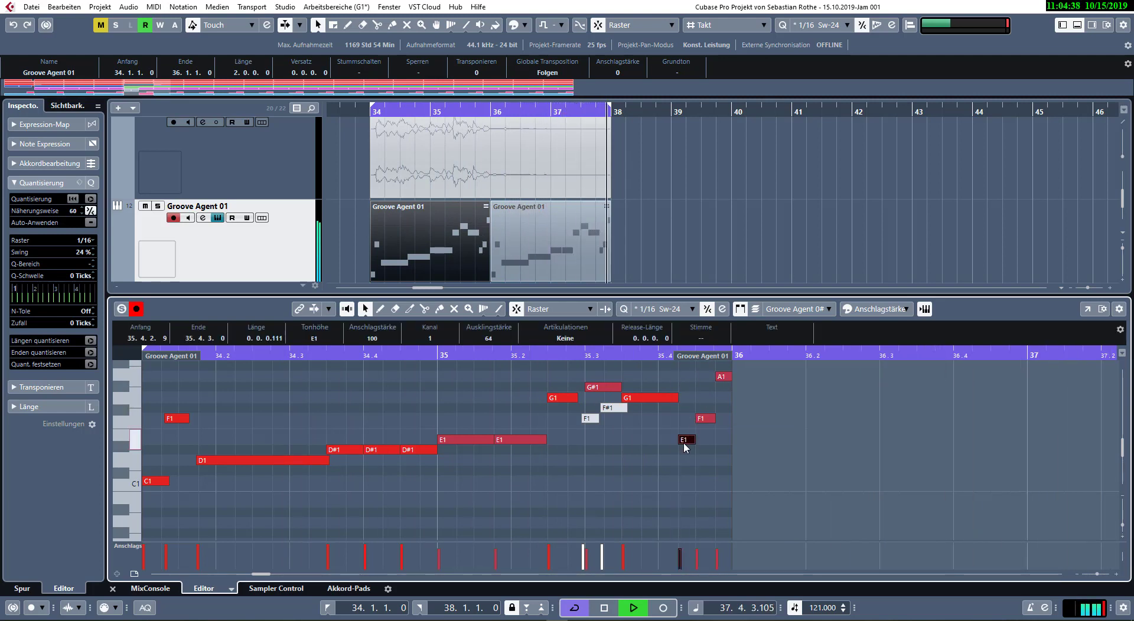
left_click_drag(679, 440, 666, 440)
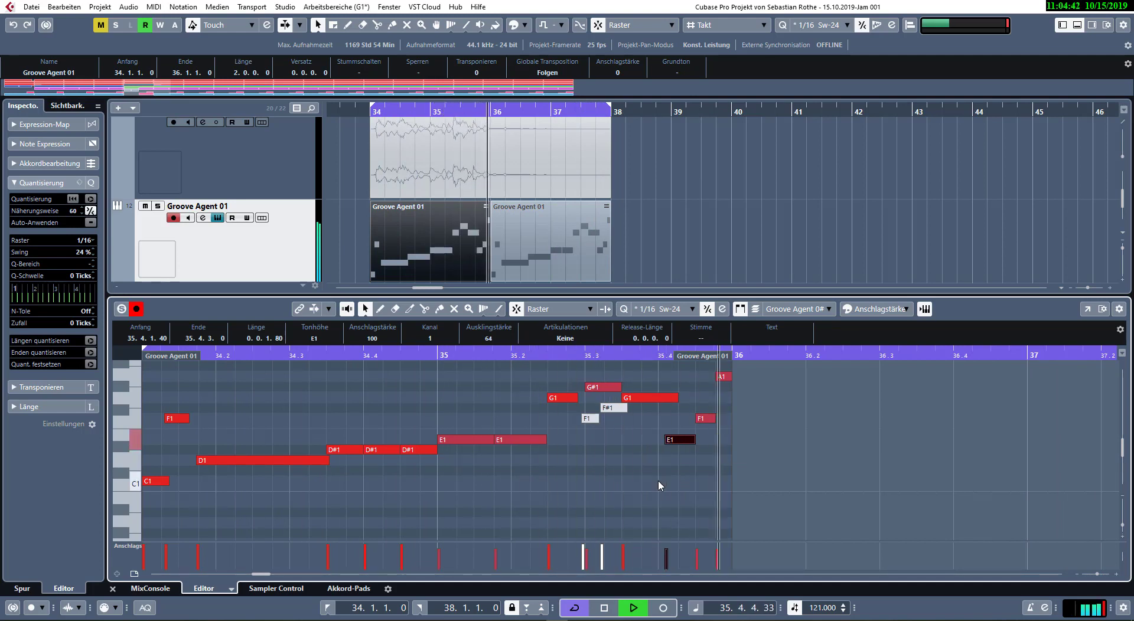
- Delete the A1 note at the end of bar 35 and lengthen the final E1 and F1 notes
left_click(724, 378)
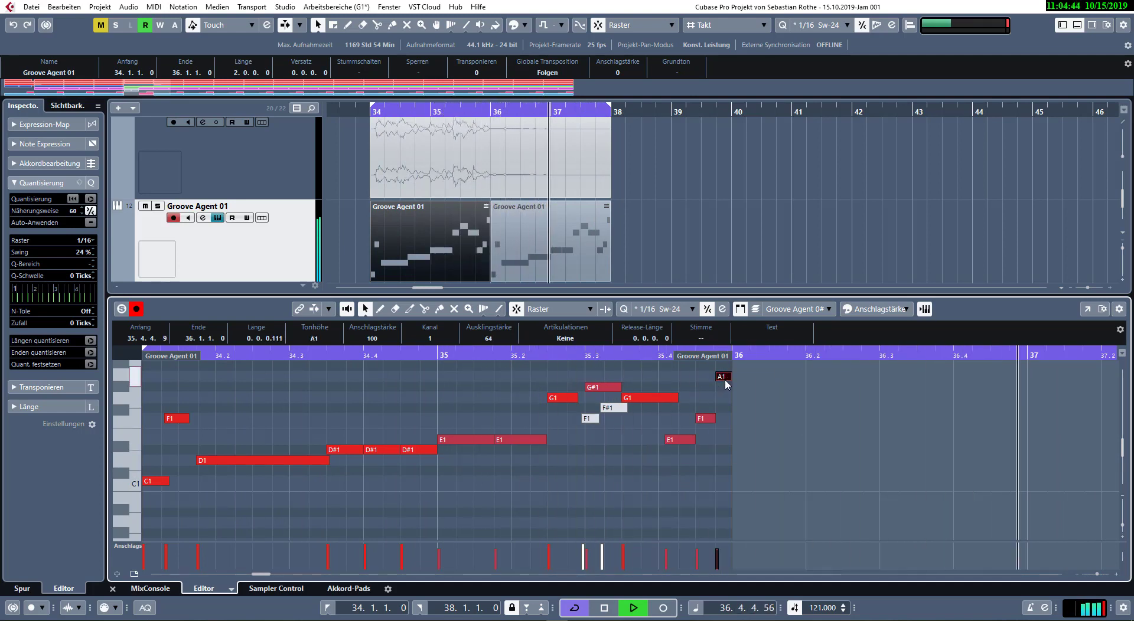
key("Delete")
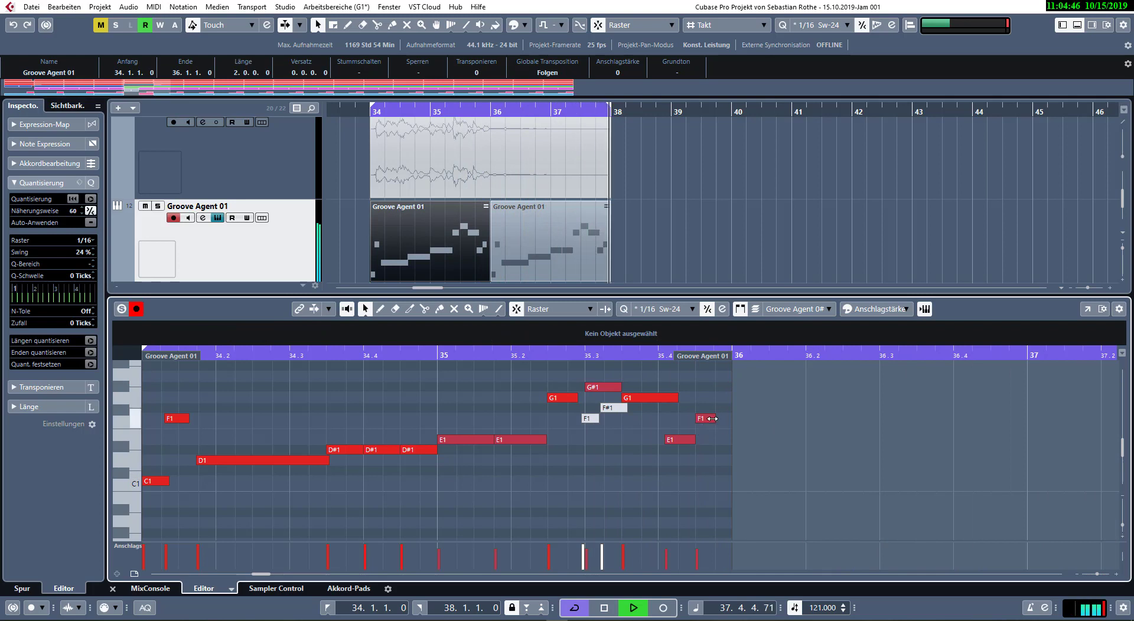
left_click_drag(715, 419, 709, 440)
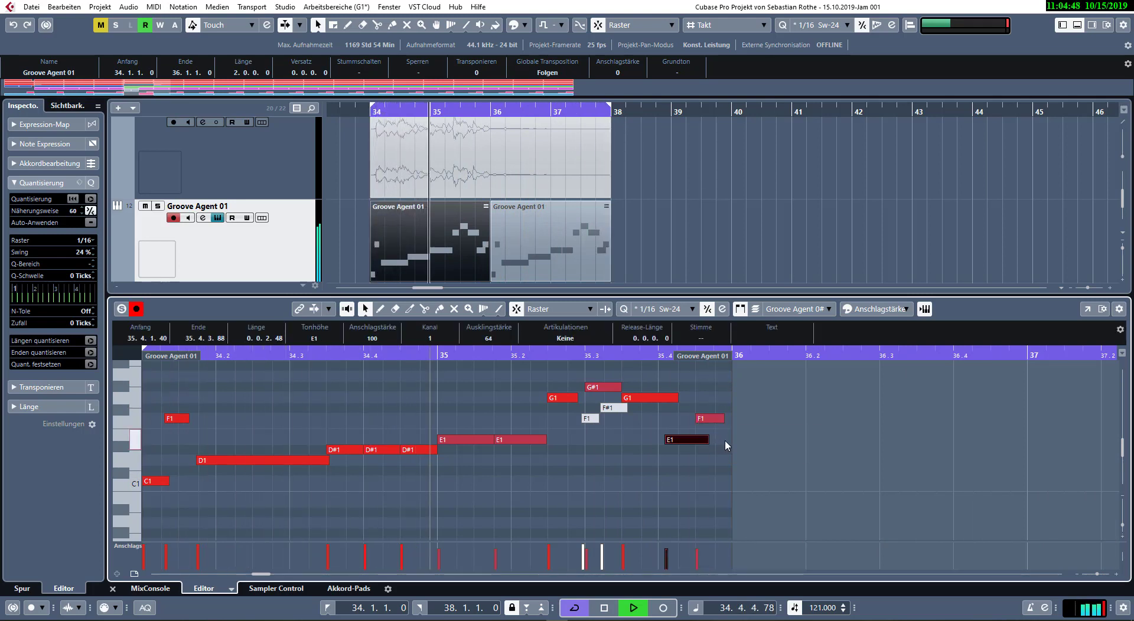
left_click(719, 446)
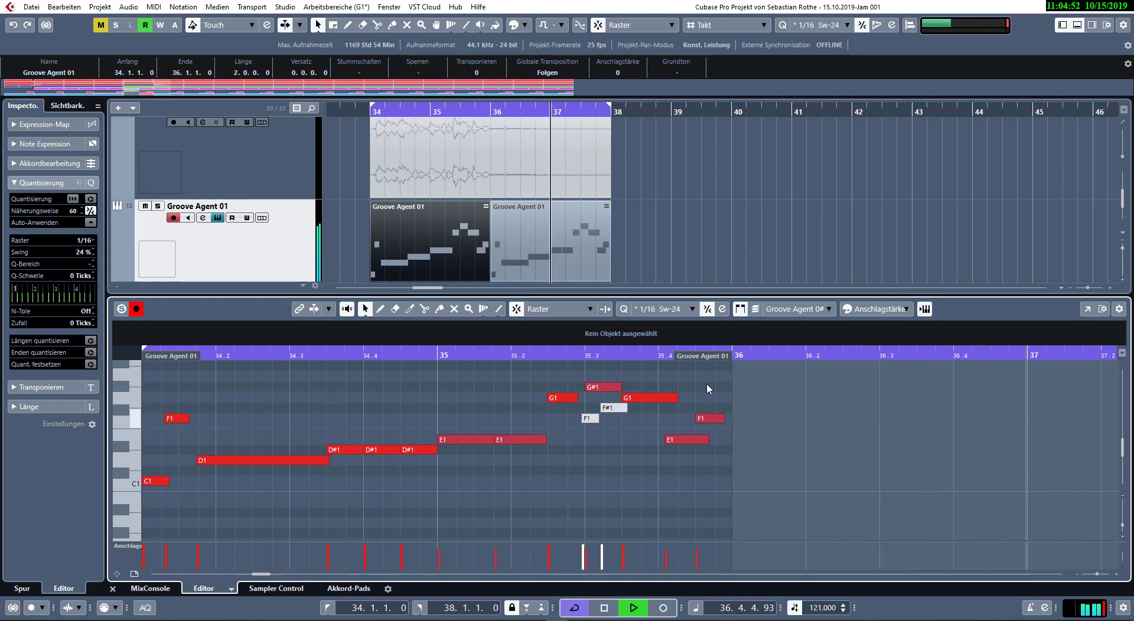
left_click_drag(724, 418, 728, 418)
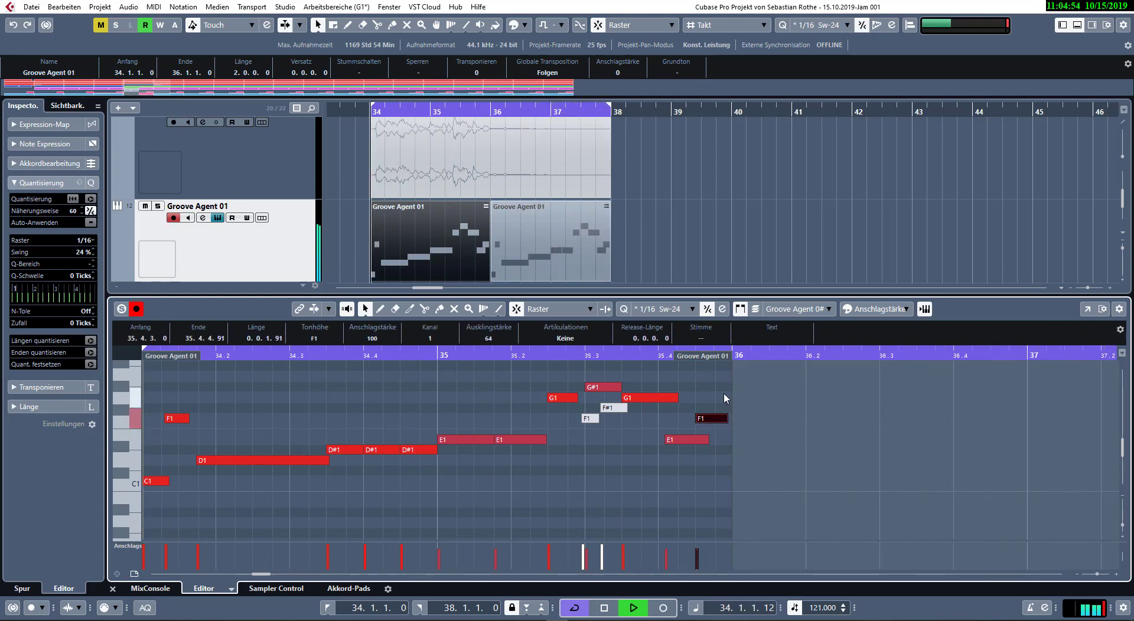
- Delete the light-coloured F1 and F#1 notes below the G#1 note and close the key editor
left_click(724, 394)
left_click_drag(614, 416, 586, 427)
key("Delete")
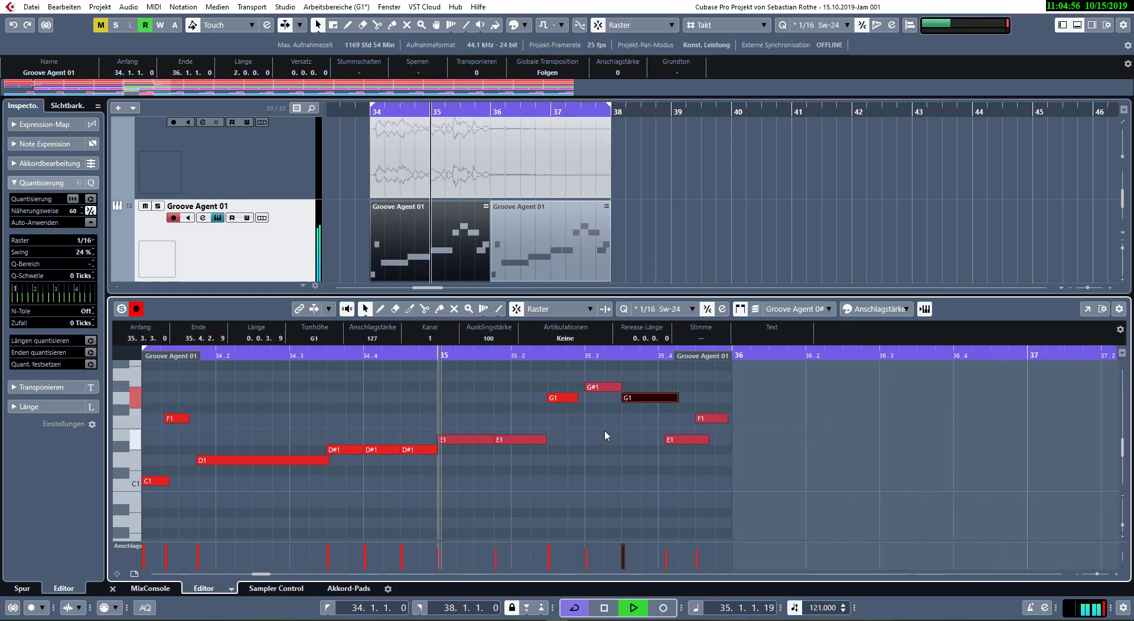
left_click(604, 431)
key("Return")
scroll(437, 266, "up", 5)
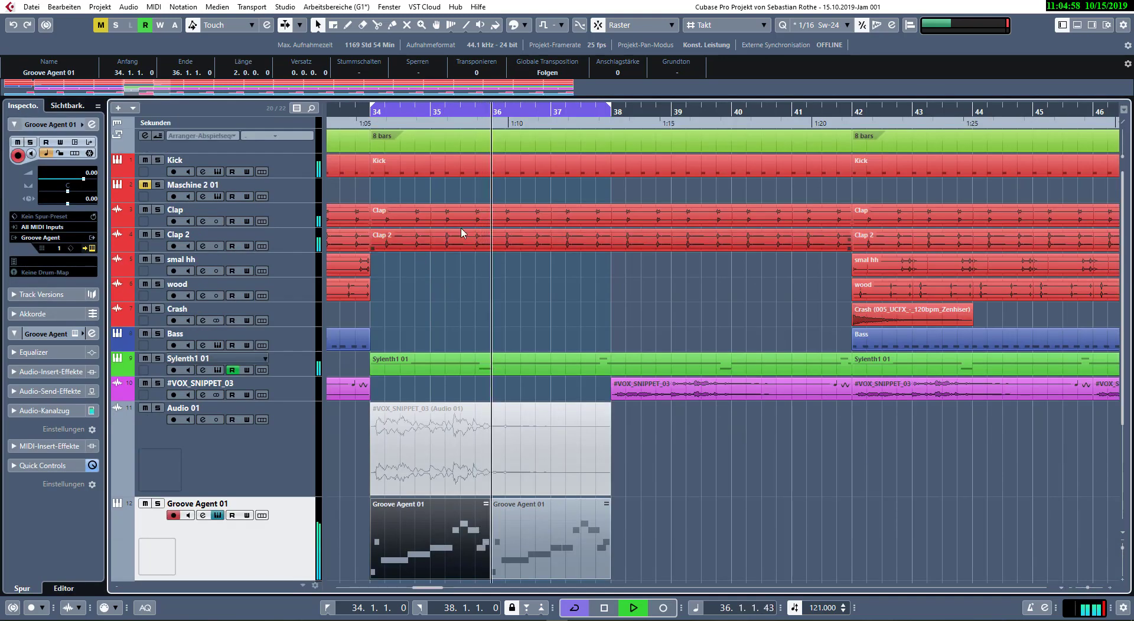
- Stop playback and remove the Kick part in bars 34–42 and the muted vocal event on the Audio 01 track
key("space")
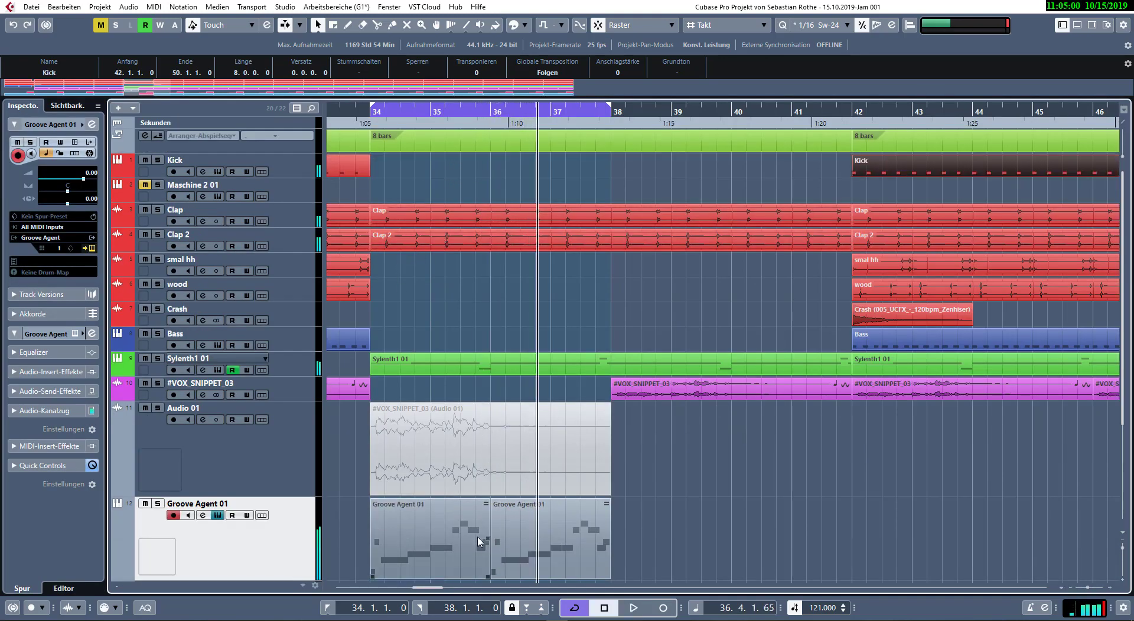
left_click(399, 443)
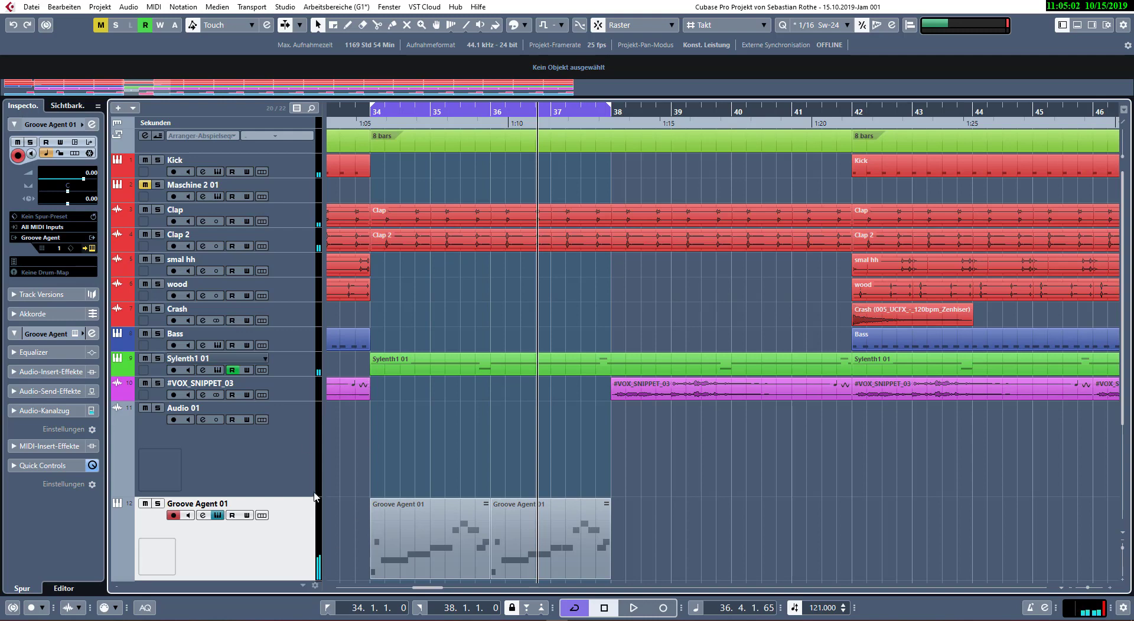
left_click(307, 447)
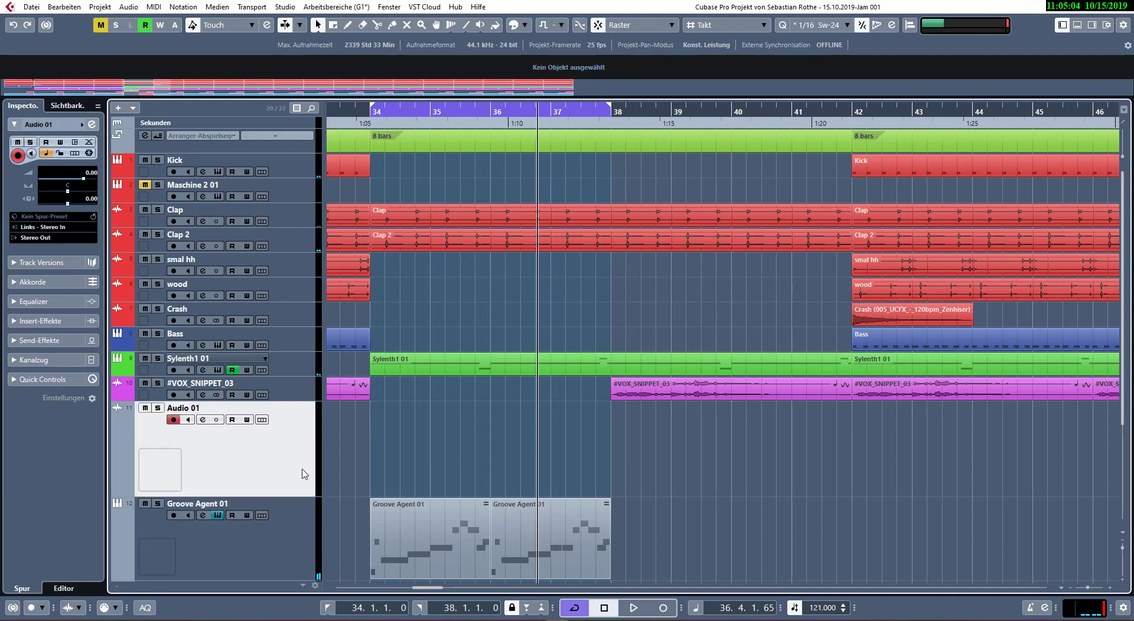
- Review the whole arrangement with uniform track heights and play it from a few bars before bar 34
key("shift+f")
key("shift+g")
key("shift+g")
key("shift+g")
key("shift+g")
key("shift+g")
key("shift+g")
key("shift+g")
key("shift+g")
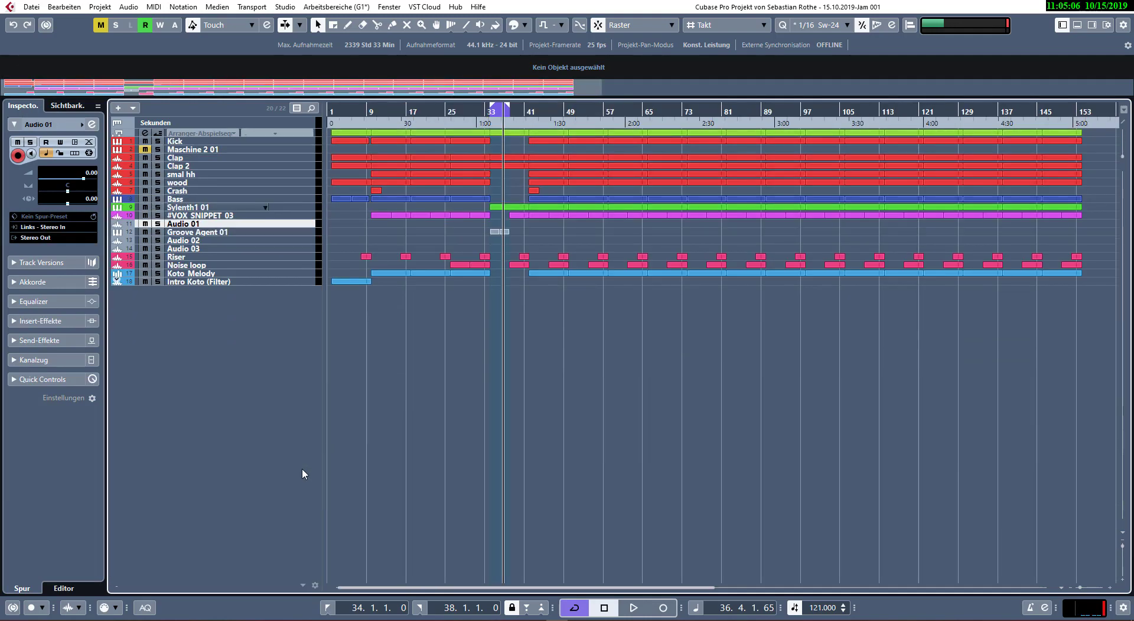
key("shift+h")
key("shift+h")
scroll(565, 511, "up", 6)
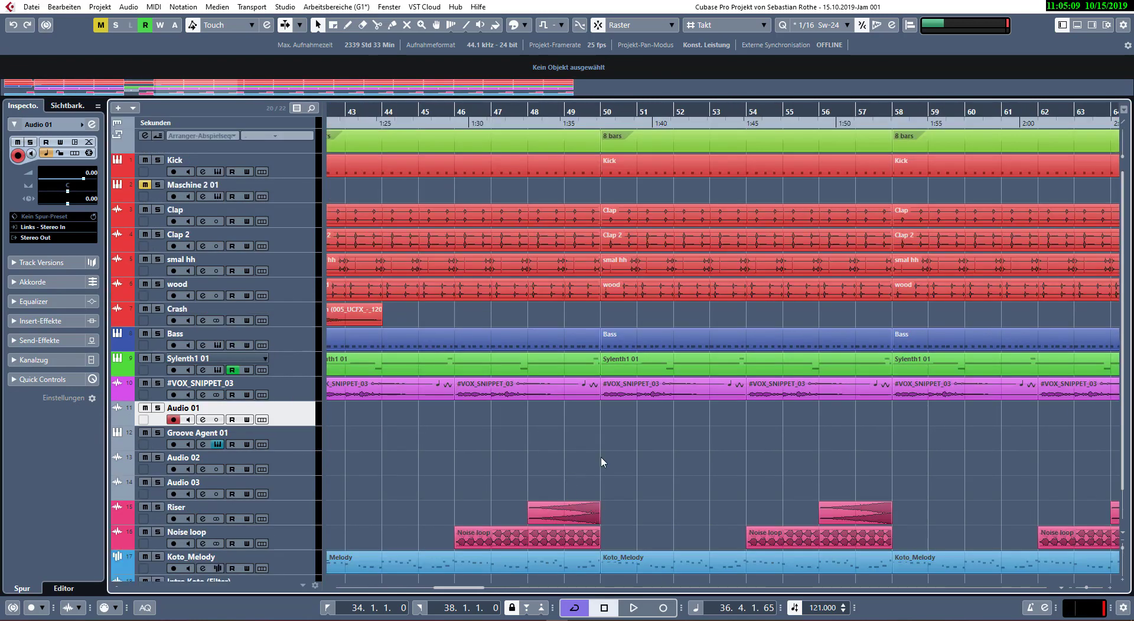
left_click_drag(702, 442, 1094, 368)
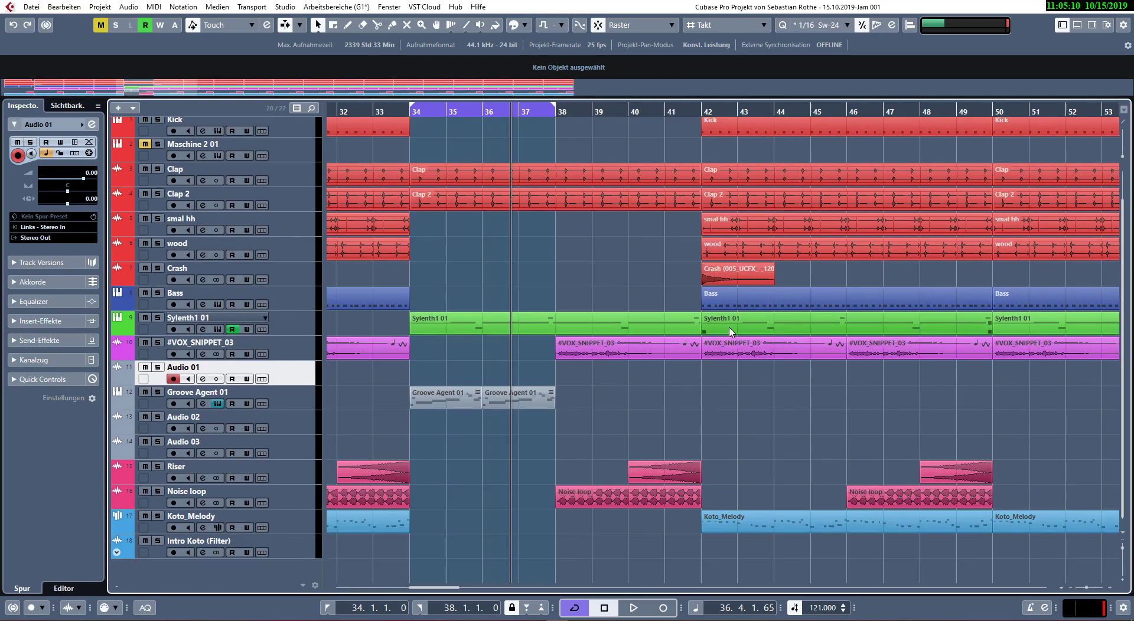
key("KP_1")
key("KP_Subtract")
key("space")
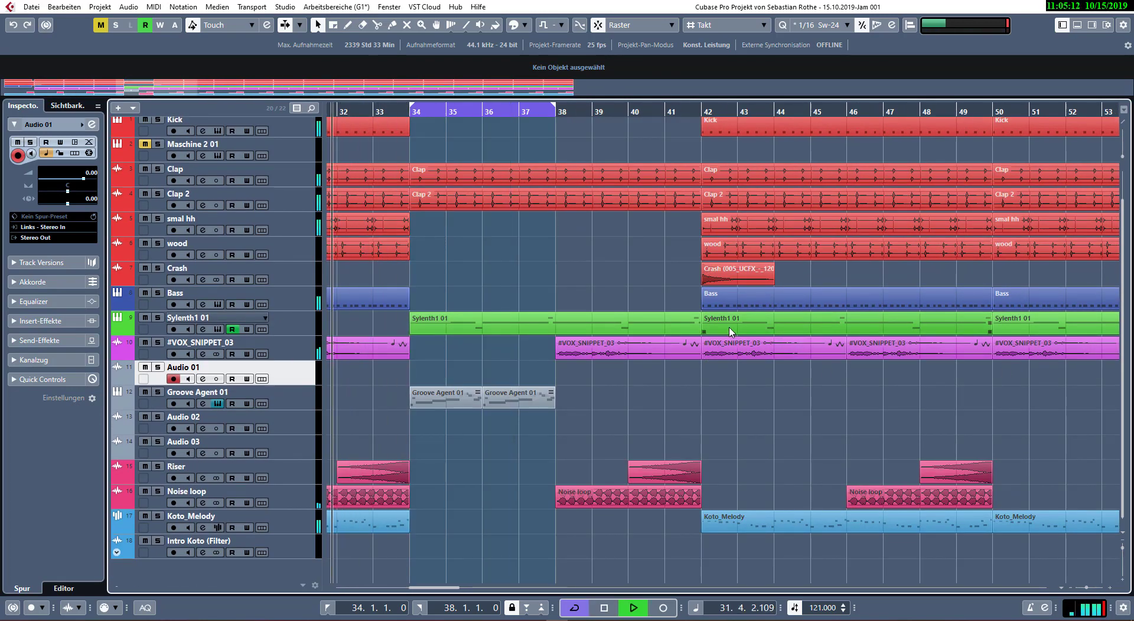
left_click(261, 403)
left_click(247, 403)
left_click(262, 403)
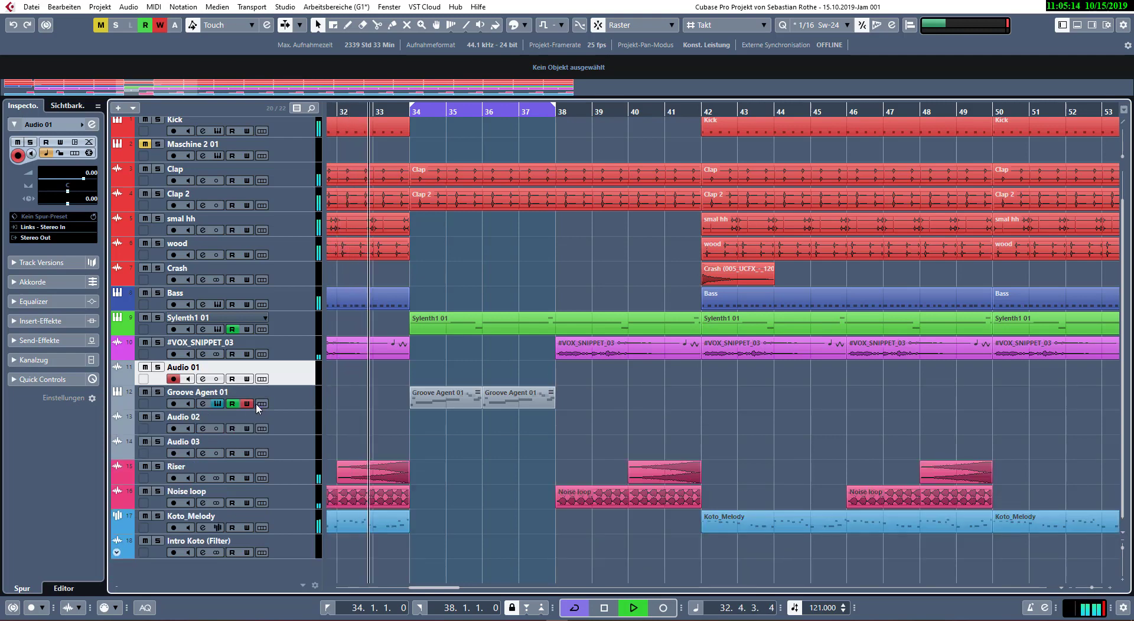
- Rename the Groove Agent 01 track to "Vocal Chopped"
double_click(220, 392)
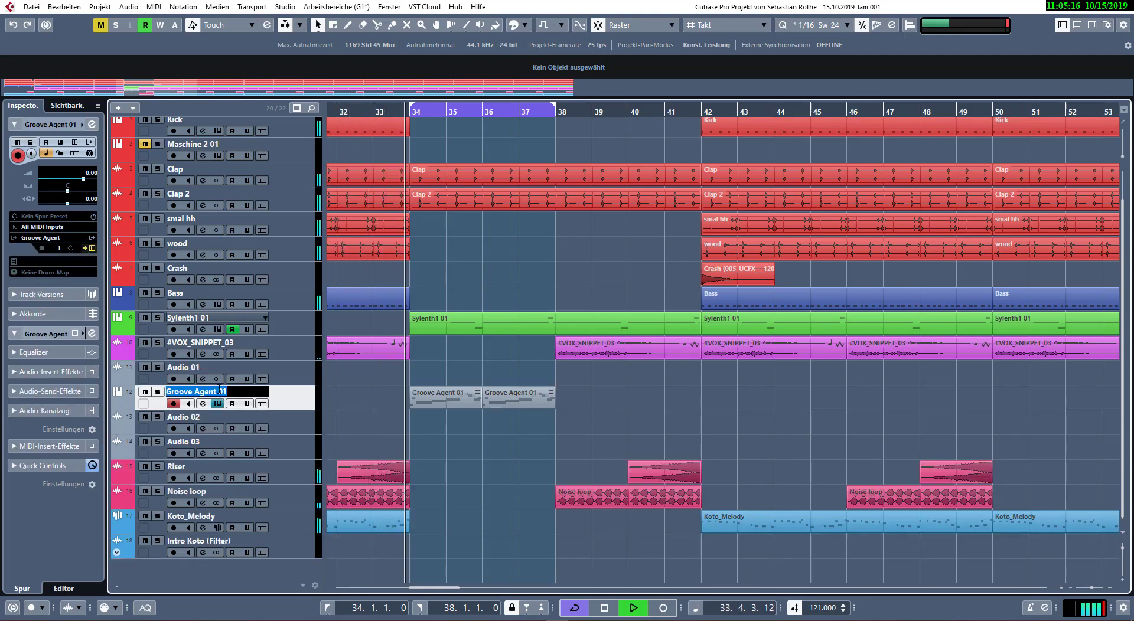
type("Vocal")
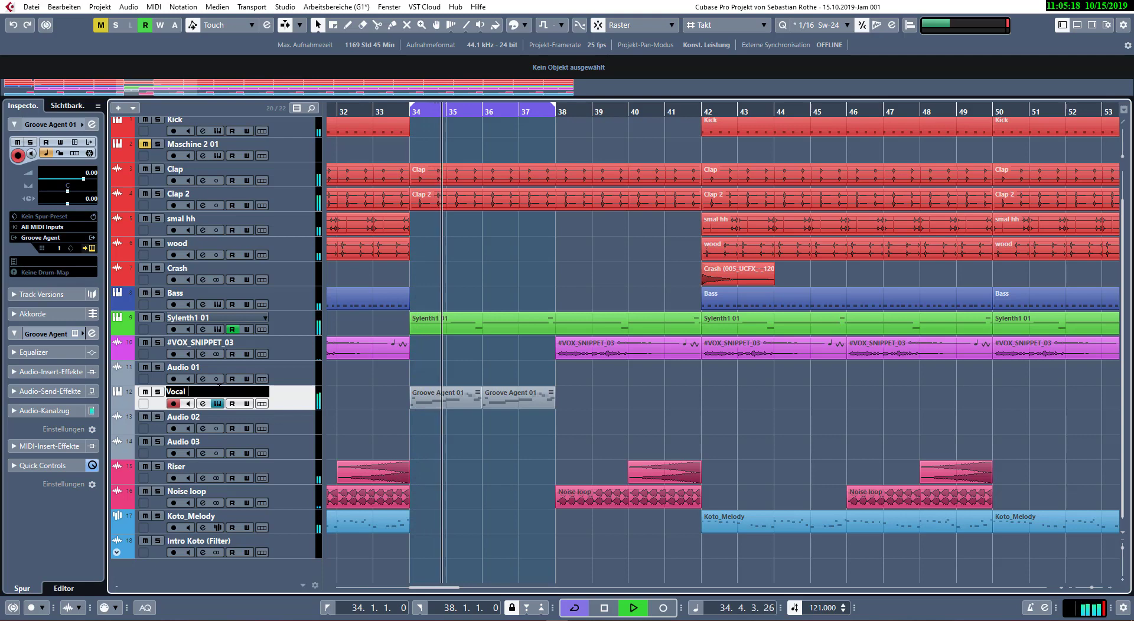
type(" Chope")
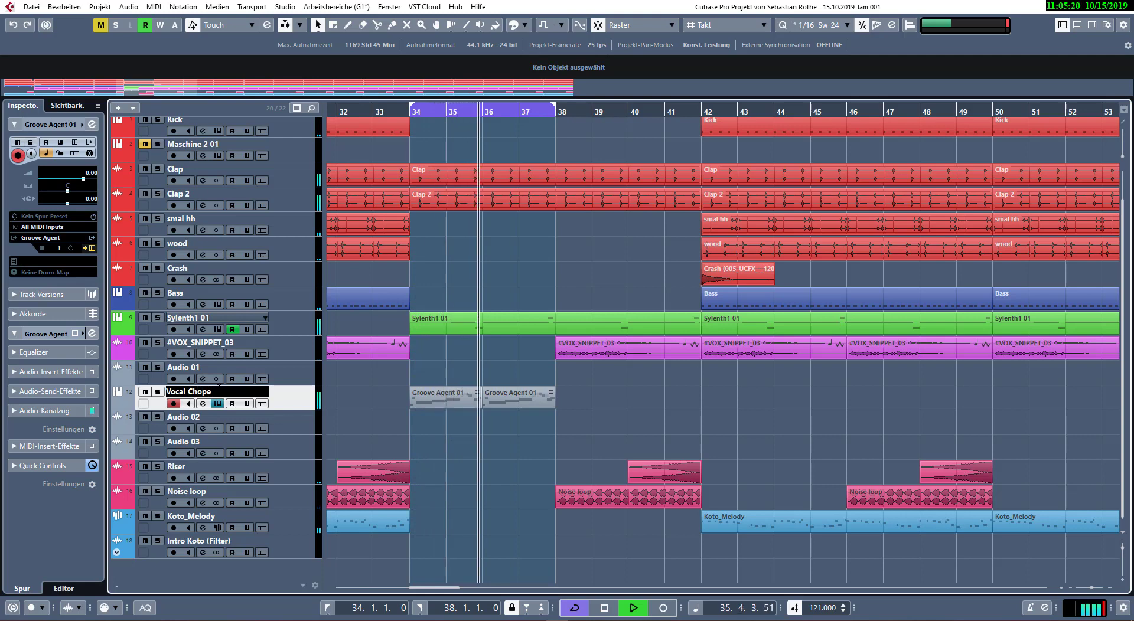
key("BackSpace")
type("ped")
key("Return")
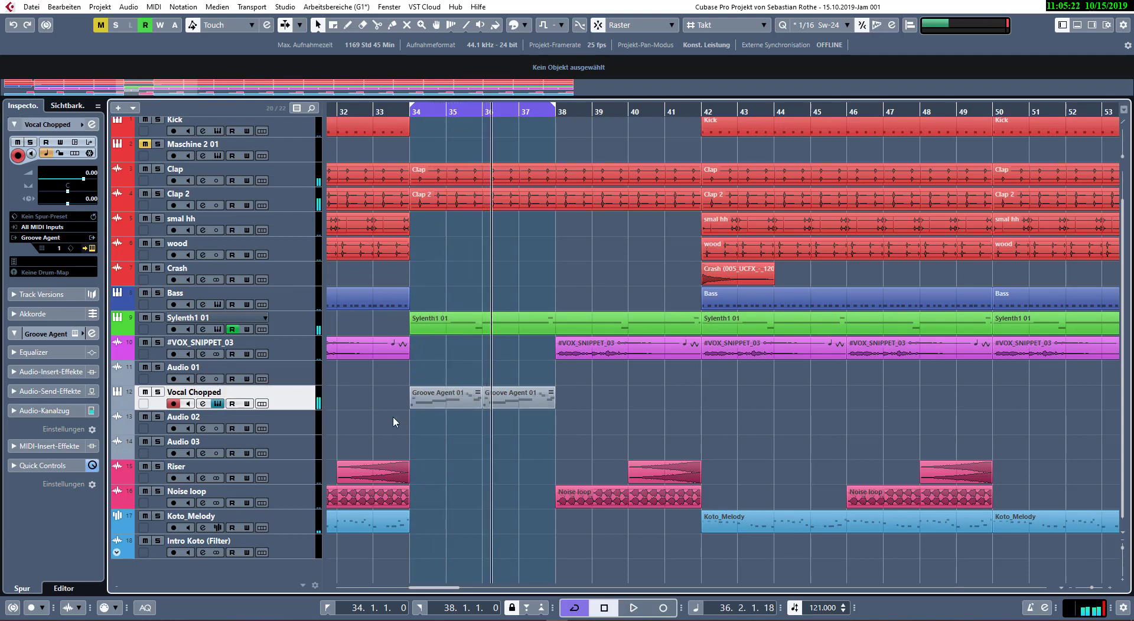
- Colour the Vocal Chopped track and its parts purple
left_click(523, 25)
left_click(539, 59)
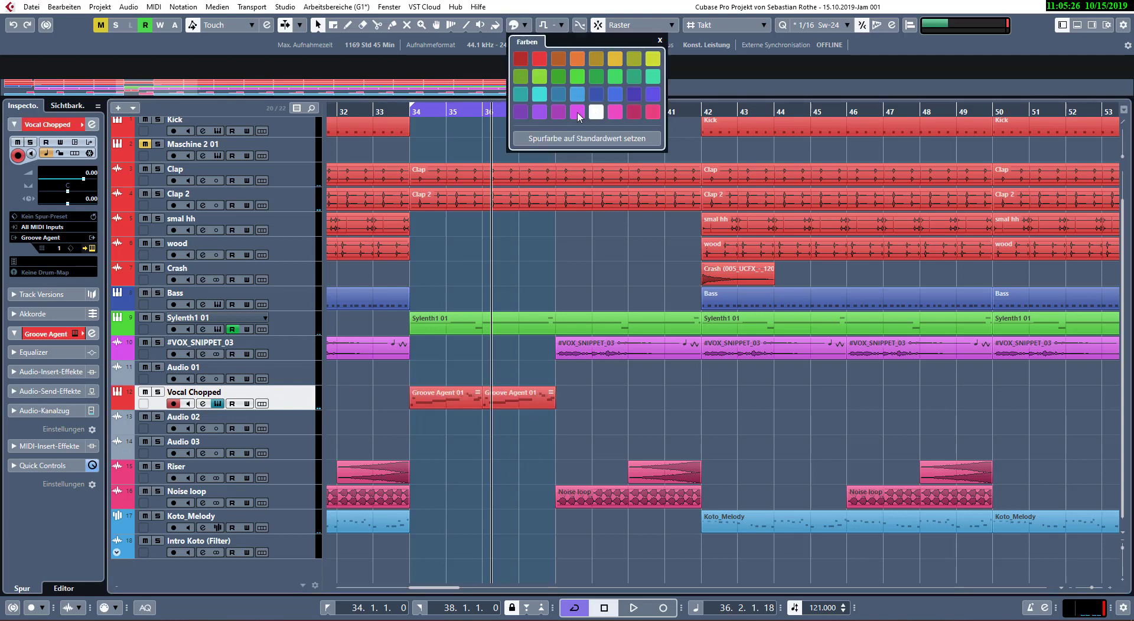
left_click(540, 112)
left_click(448, 362)
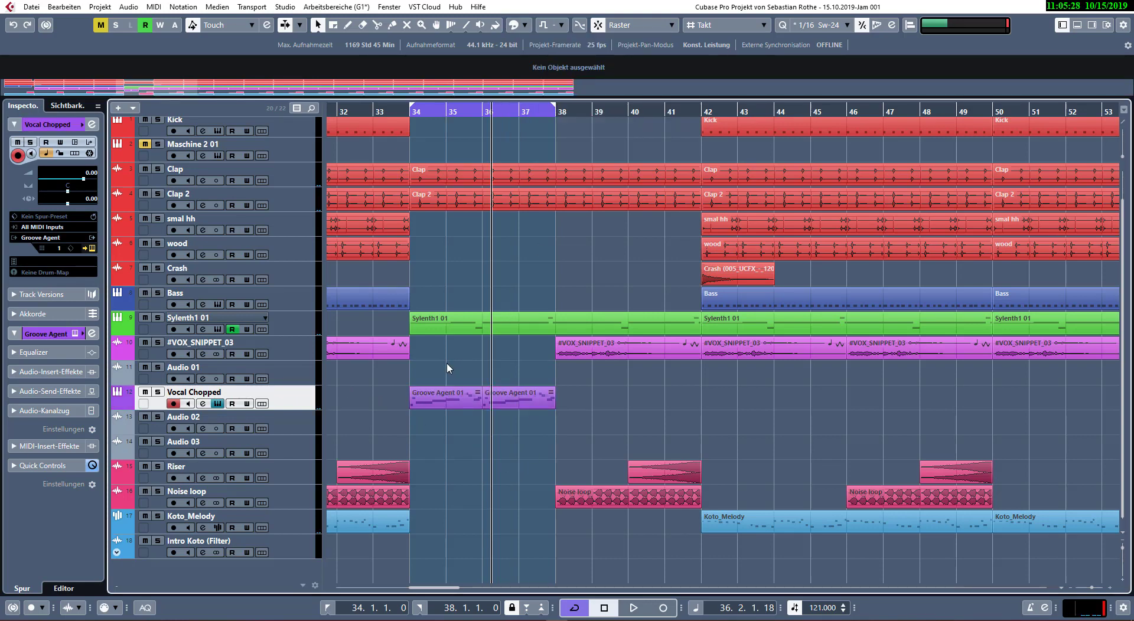
- During playback, duplicate the two chopped vocal parts into bars 38–42 and delete the #VOX_SNIPPET_03 event above them
key("space")
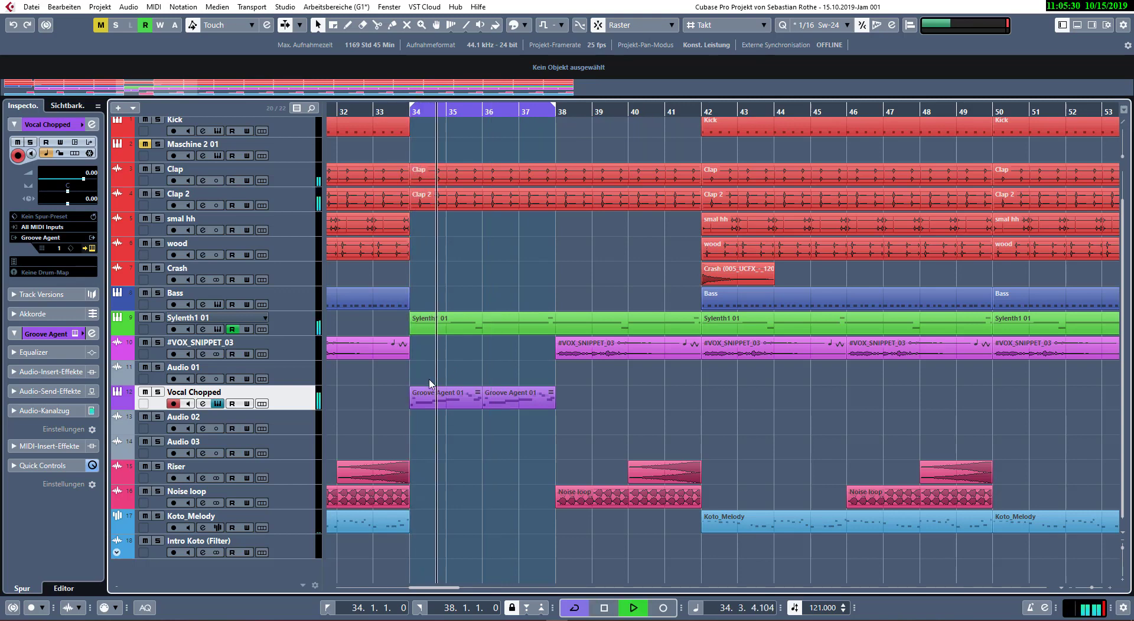
left_click_drag(590, 376, 457, 397)
key("ctrl+d")
left_click(599, 350)
key("Delete")
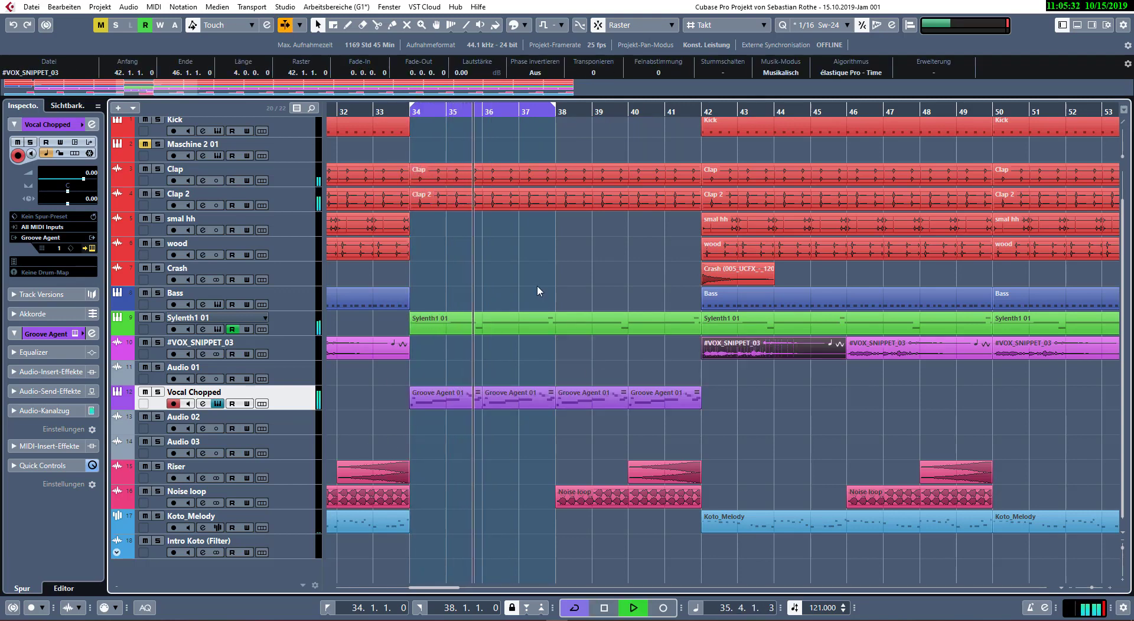
- Set the locators around all events of the project, from bar 2 to bar 154, and clear the selection
key("ctrl+a")
key("p")
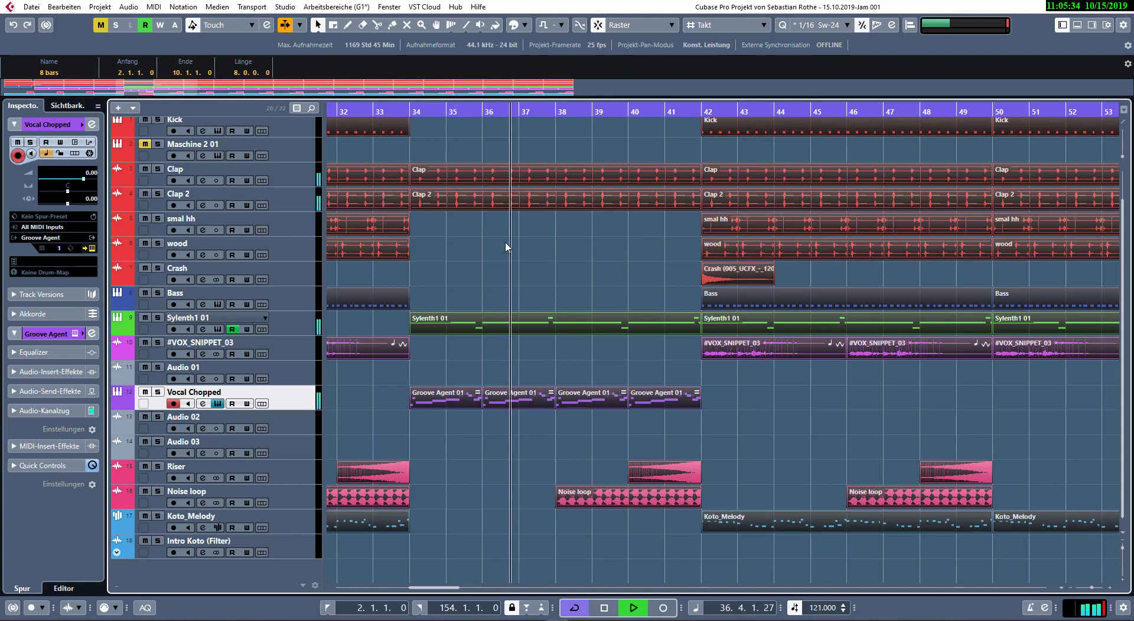
left_click(589, 284)
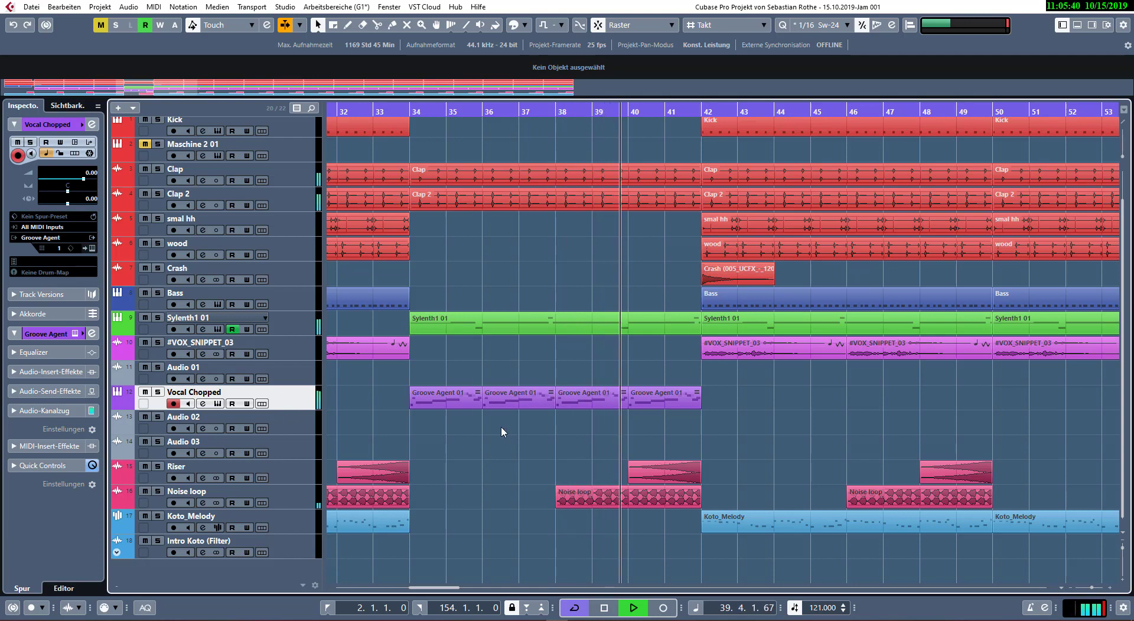
- Apply the track name "Vocal Chopped" to all parts on its track
left_click(186, 372)
double_click(185, 394)
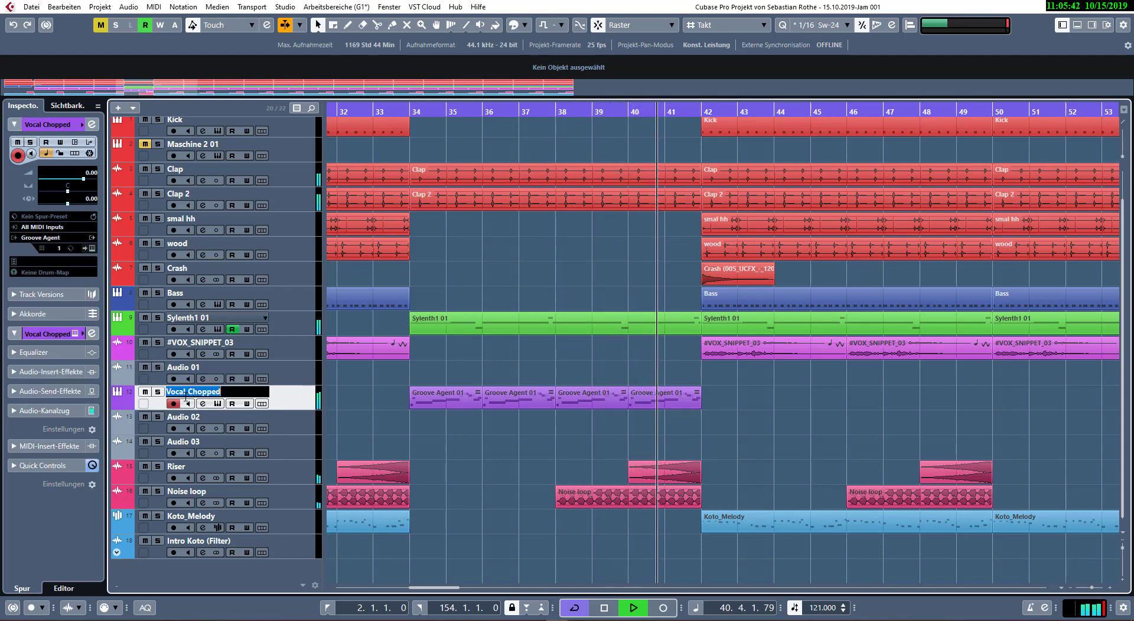
key("ctrl+Return")
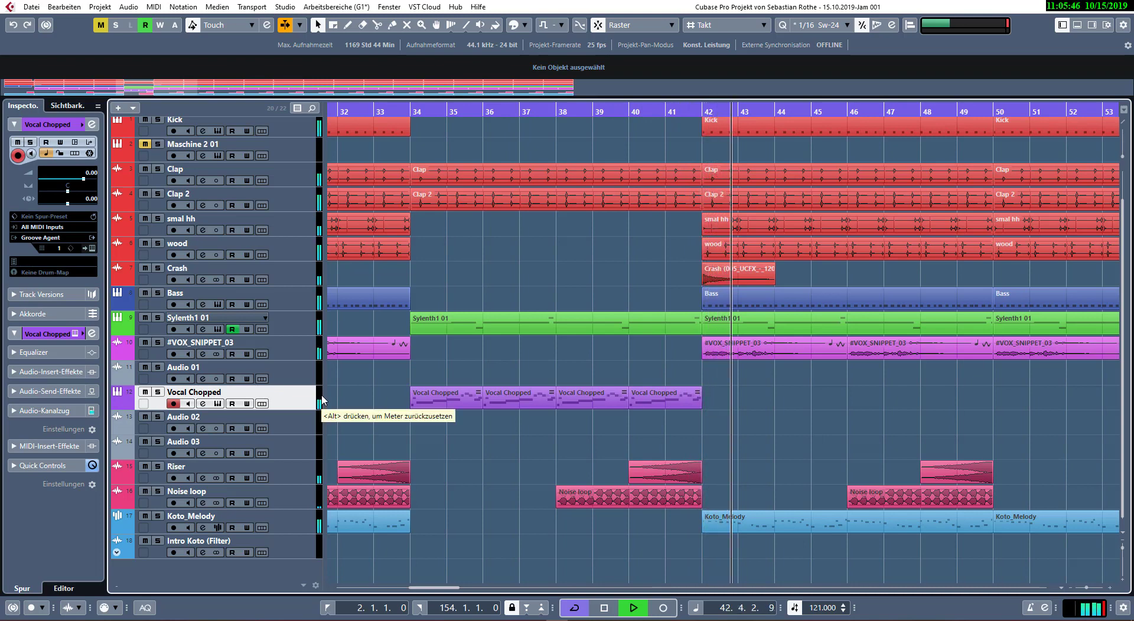
- Copy the last Vocal Chopped part twice to fill bars 42–46 and delete the #VOX_SNIPPET_03 event starting at bar 42
left_click_drag(673, 396, 745, 396)
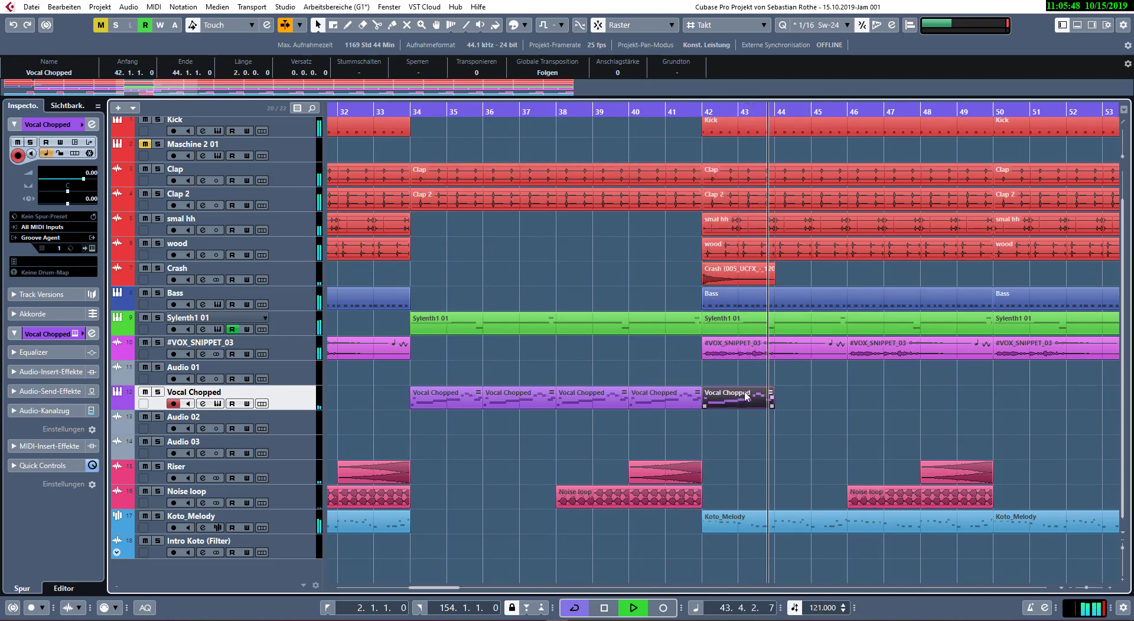
key("ctrl+d")
left_click(753, 349)
key("Delete")
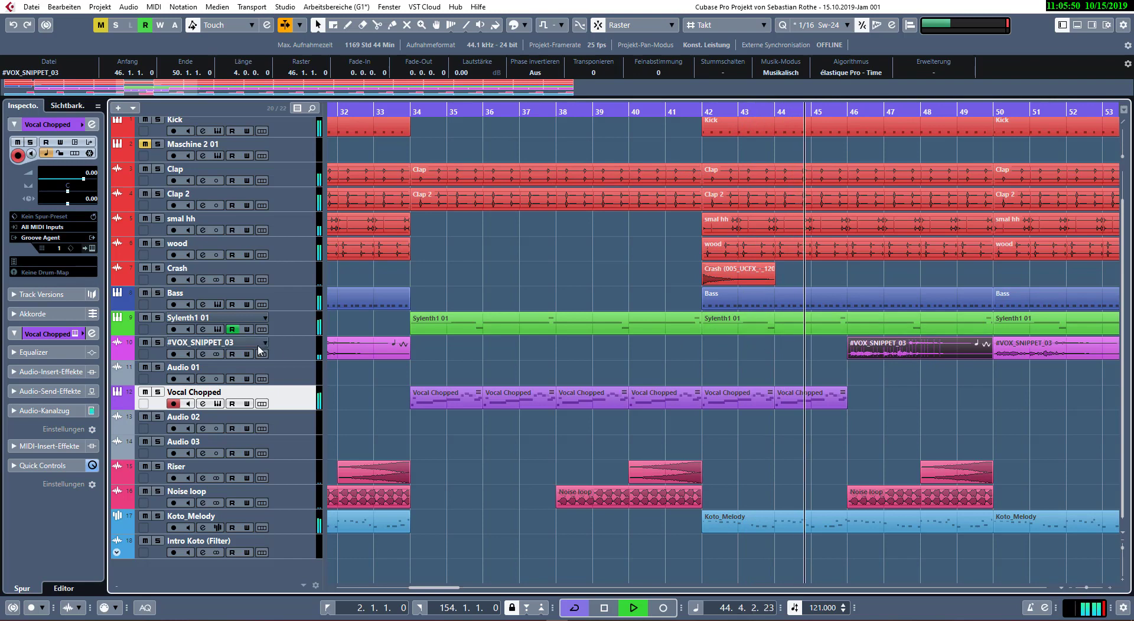
- Open the #VOX_SNIPPET_03 channel settings and bring up its FabFilter Pro-R insert
left_click(202, 353)
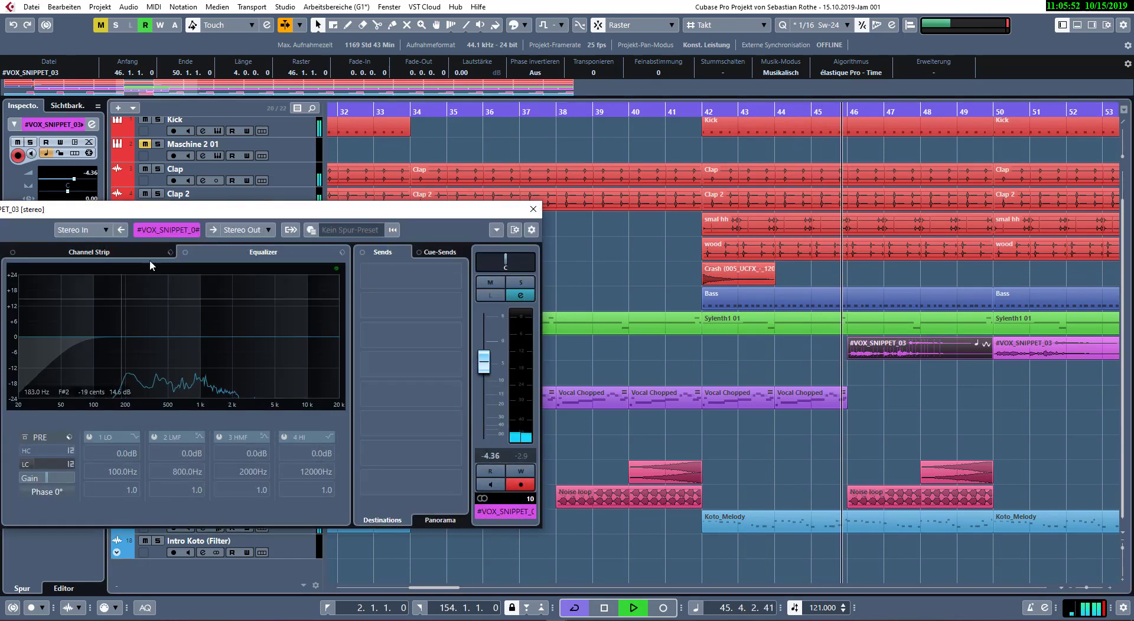
left_click_drag(247, 209, 553, 117)
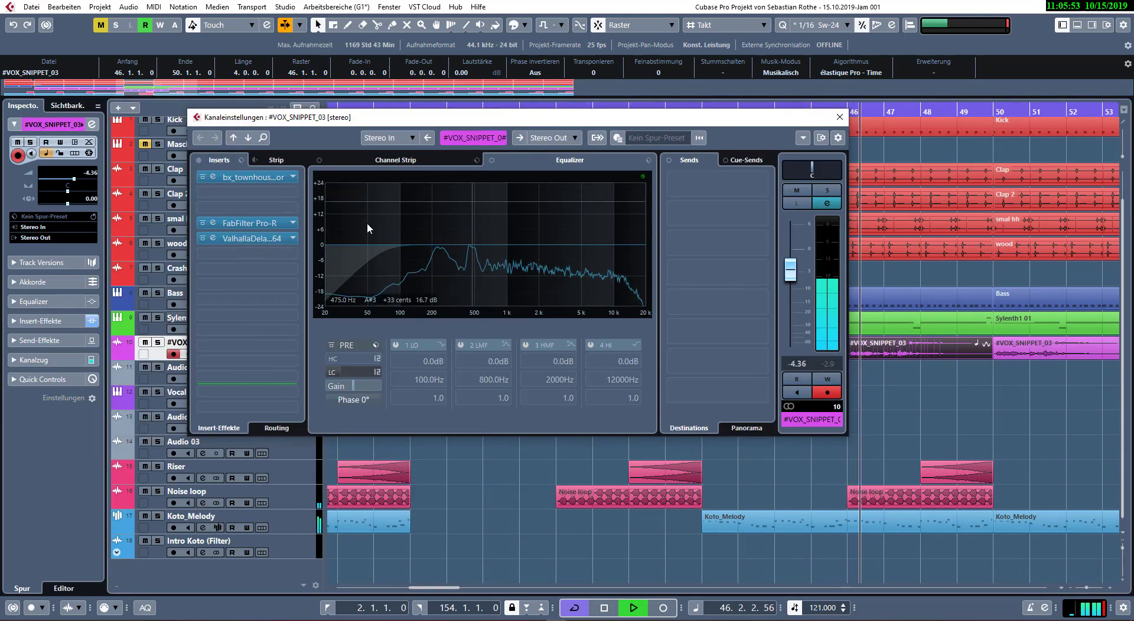
double_click(216, 228)
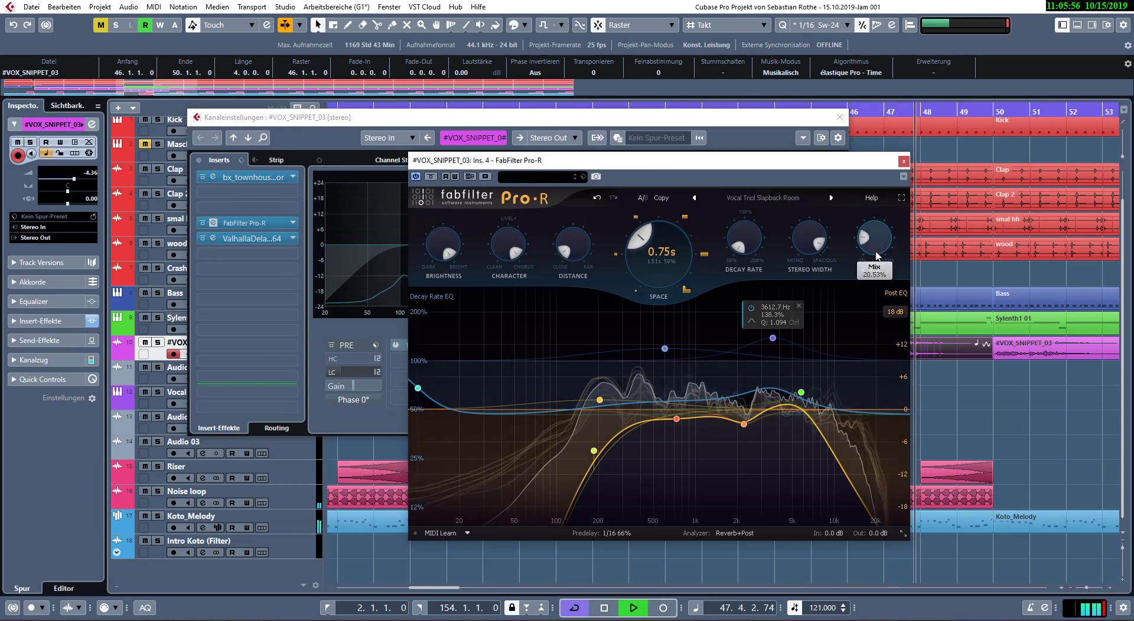
- Check the ValhallaDelay insert on #VOX_SNIPPET_03 and close both open plug-in windows
double_click(242, 238)
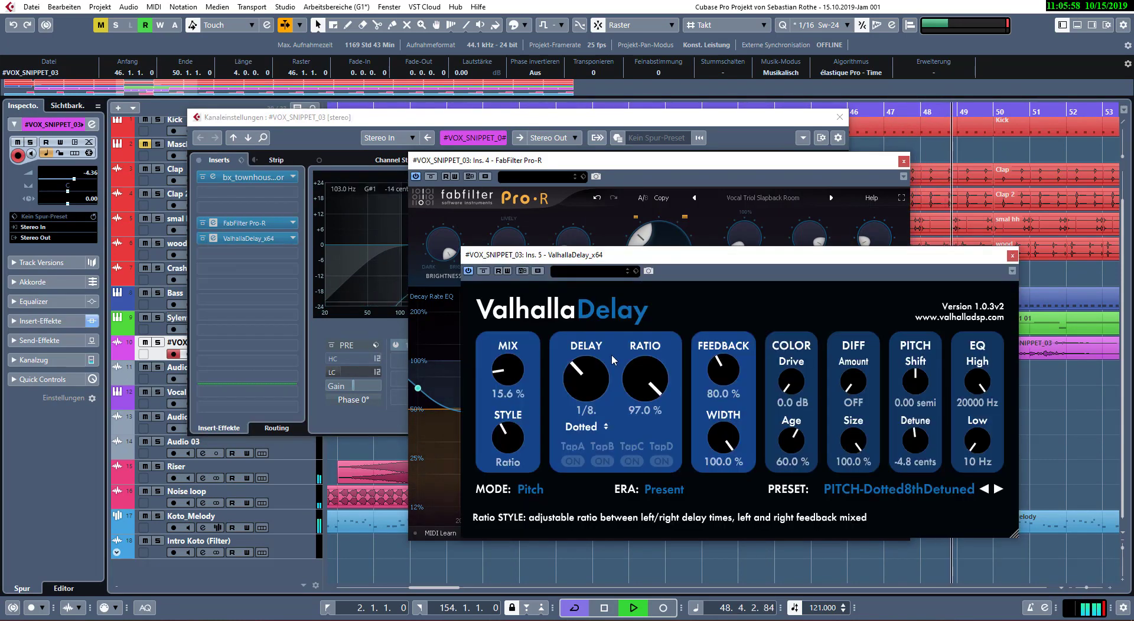
left_click(1011, 255)
left_click(904, 161)
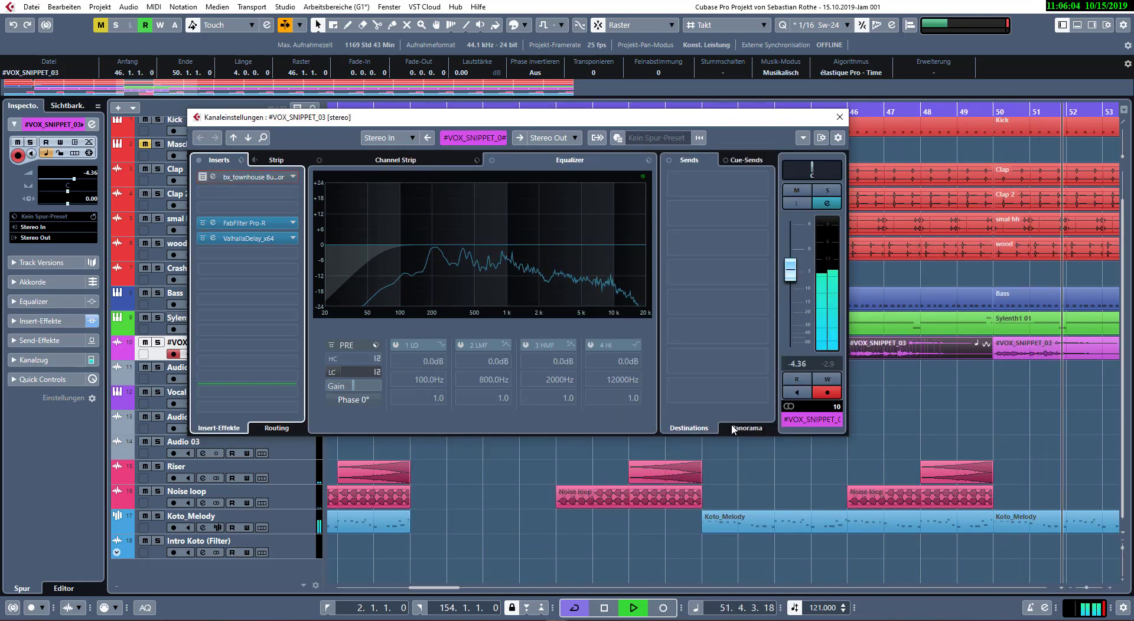
- Raise the #VOX_SNIPPET_03 channel volume to -0.95 dB and remove its bx_townhouse insert
left_click_drag(792, 270, 792, 255)
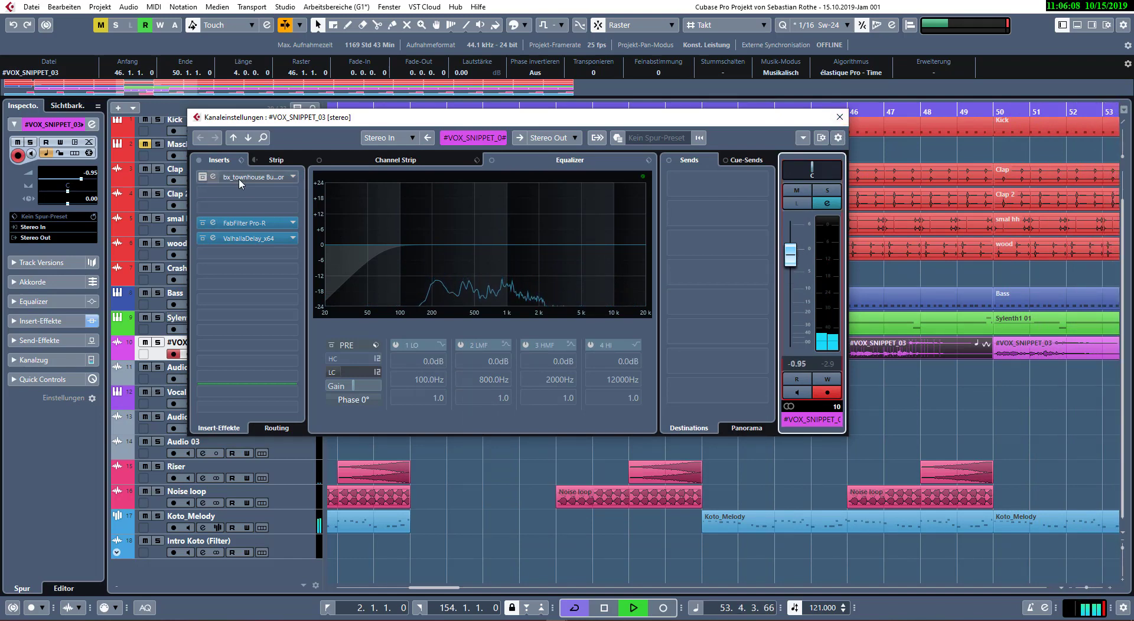
left_click_drag(239, 180, 278, 168)
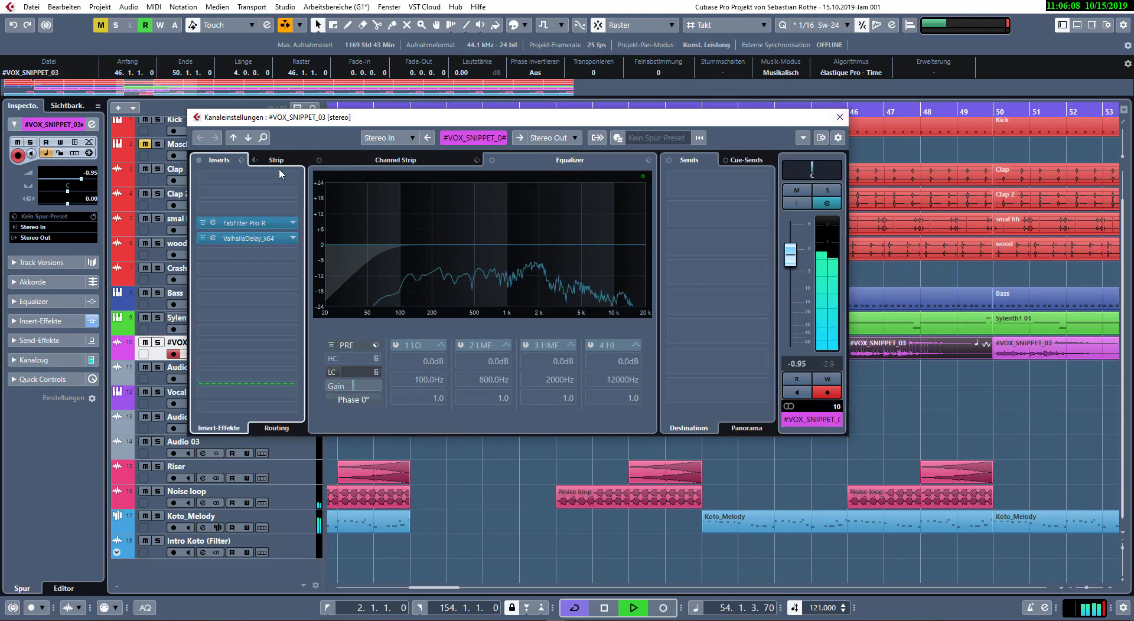
- Set the low-cut filter slope of #VOX_SNIPPET_03 to 24 dB and close the channel settings
left_click(377, 372)
left_click(398, 405)
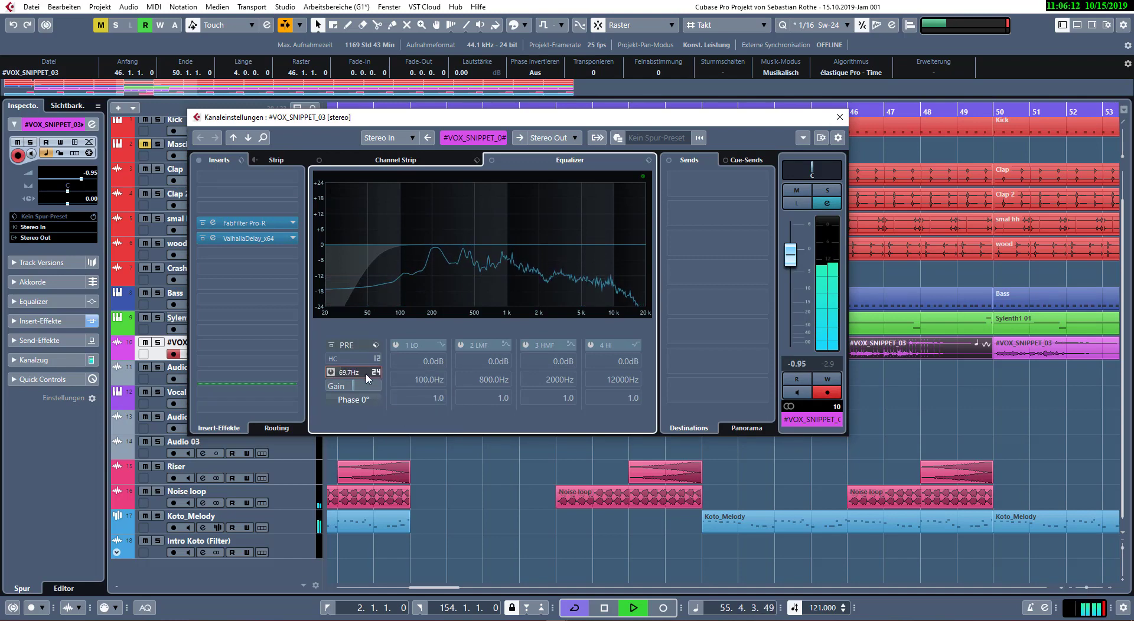
left_click(827, 203)
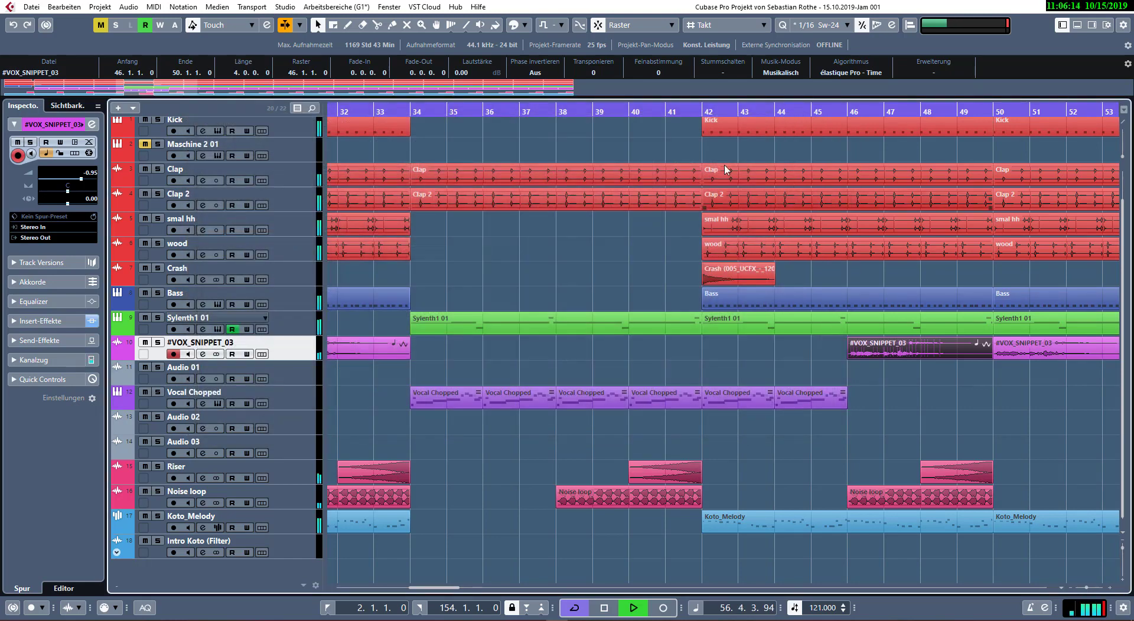
- Delete the #VOX_SNIPPET_03 event at bar 46 and duplicate Vocal Chopped parts to fill bars 46–50
left_click(585, 106)
left_click_drag(990, 400, 921, 354)
key("Delete")
left_click_drag(826, 377, 740, 412)
key("ctrl+d")
left_click(664, 419)
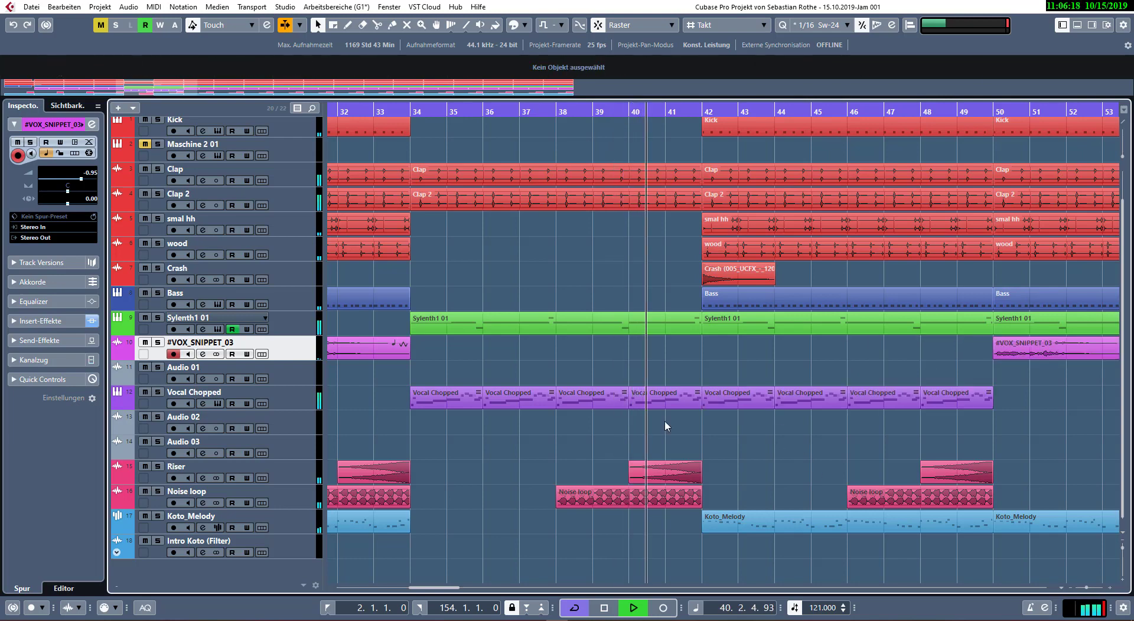
- Delete the Koto_Melody part that starts at bar 50
scroll(717, 422, "down", 2)
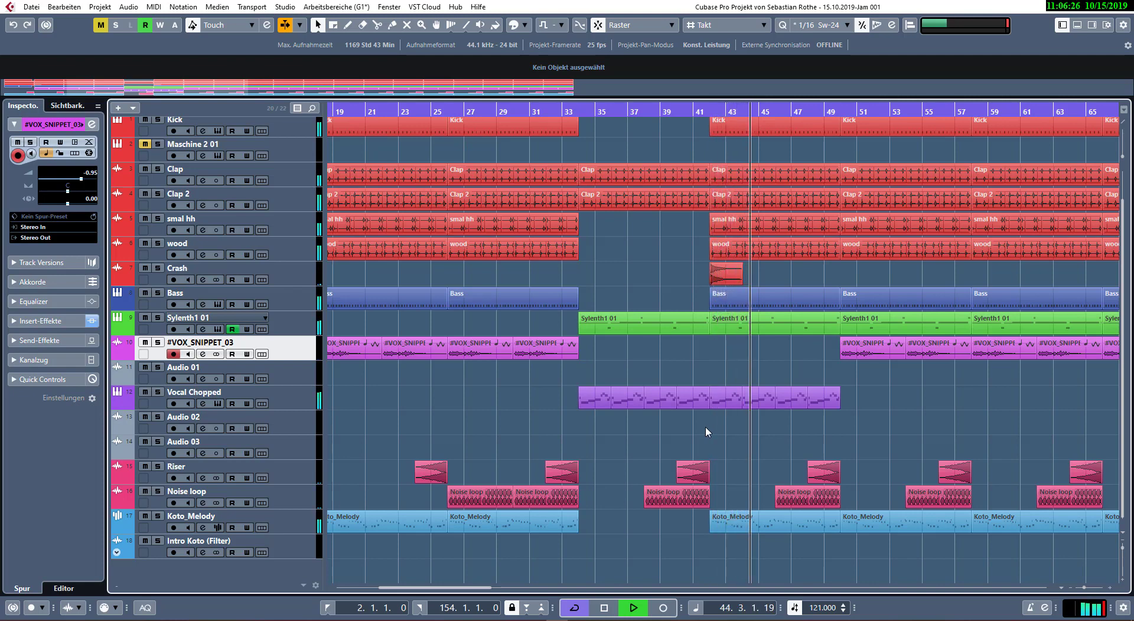
scroll(702, 393, "down", 9)
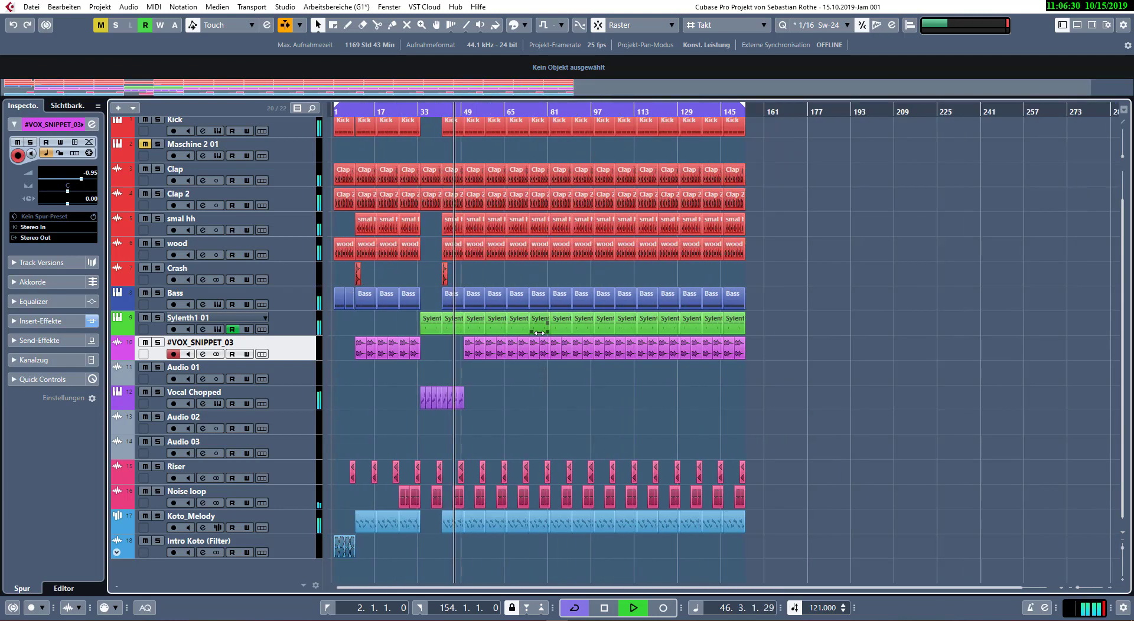
scroll(539, 337, "up", 8)
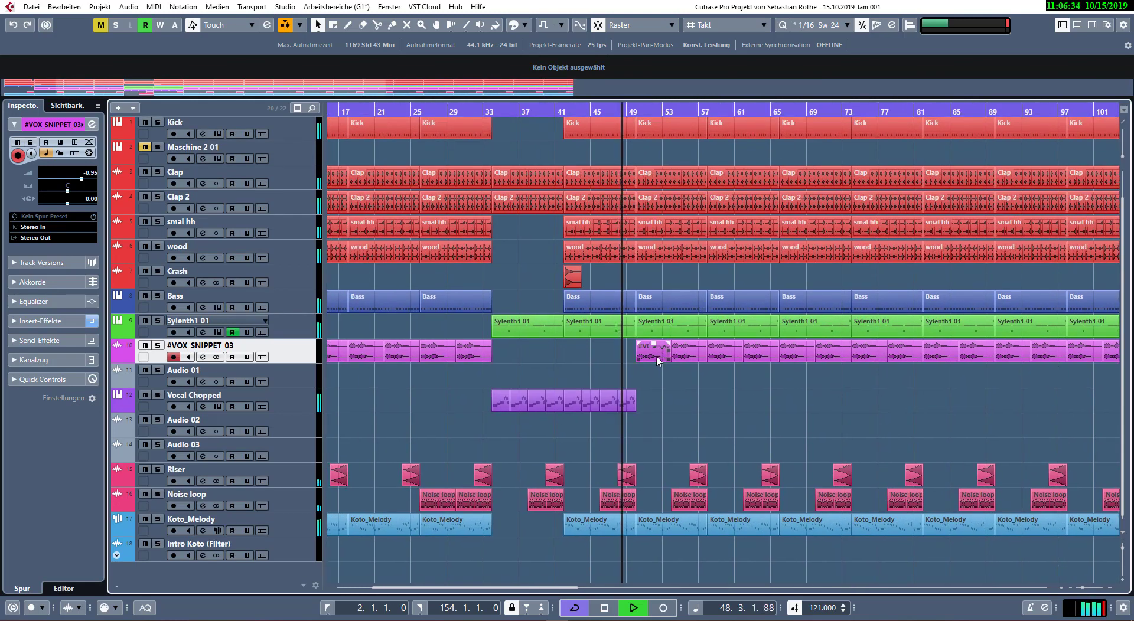
left_click(671, 524)
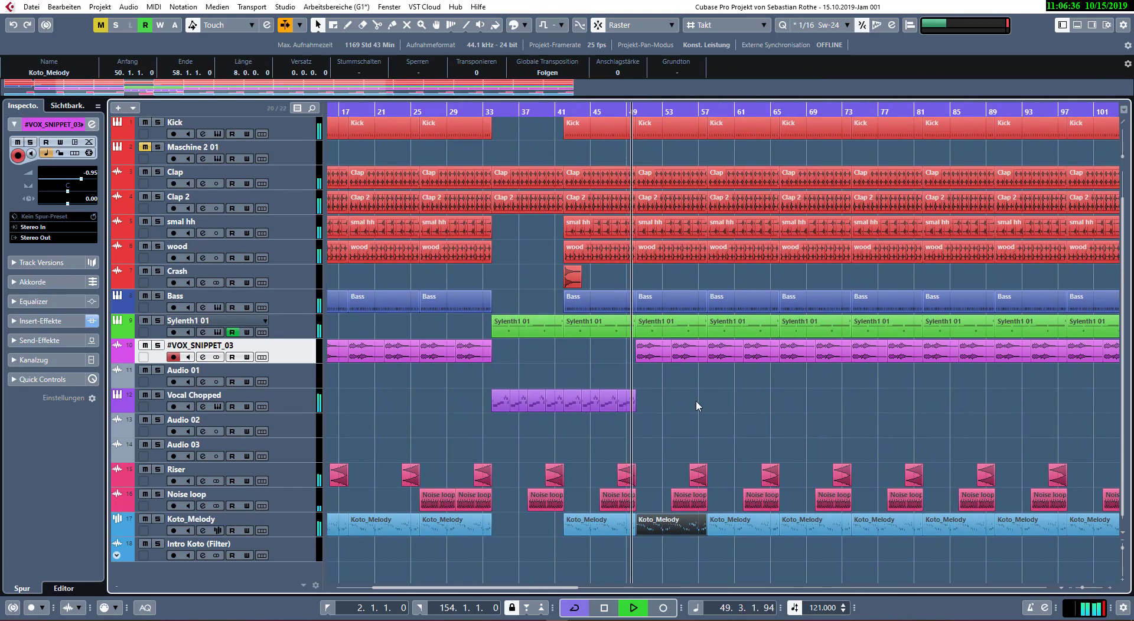
key("Delete")
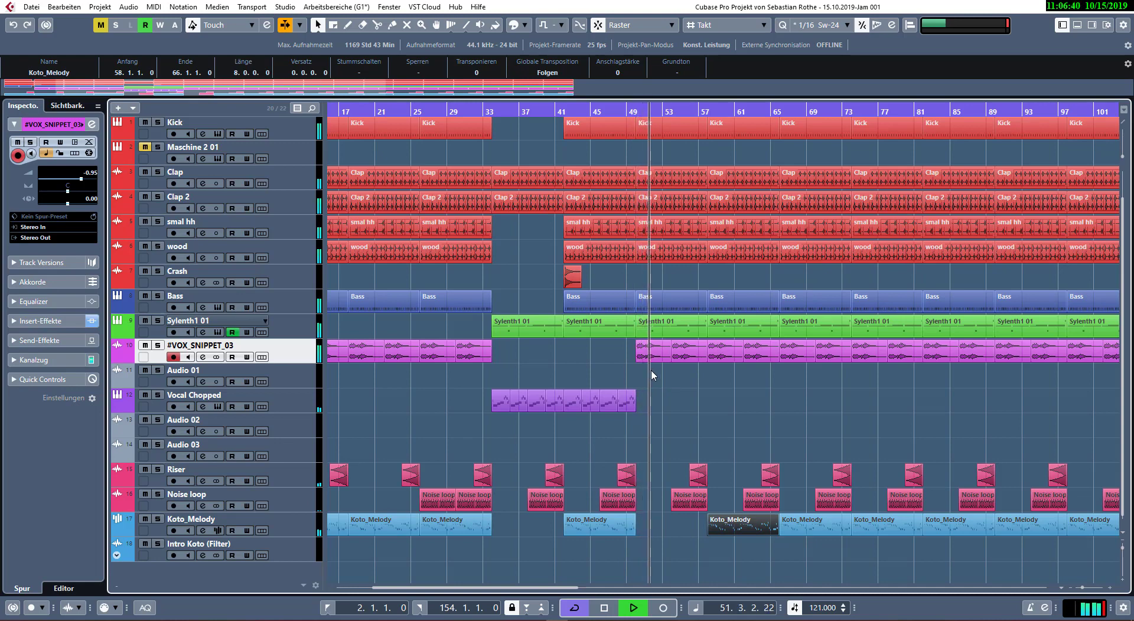
- Move the #VOX_SNIPPET_03 event at bar 50 onto the Audio 01 track and stop playback
left_click_drag(652, 354, 657, 383)
scroll(656, 384, "up", 4)
key("space")
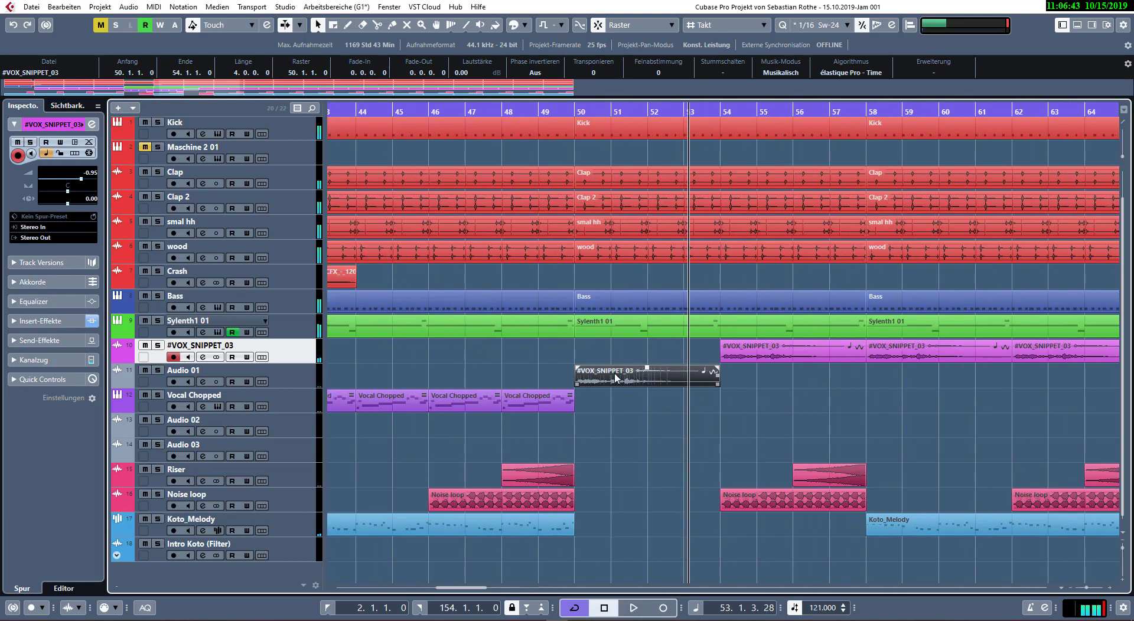
- Give the Audio 01 track a dark pink-red colour, keeping its lanes hidden
left_click(290, 384)
left_click(262, 381)
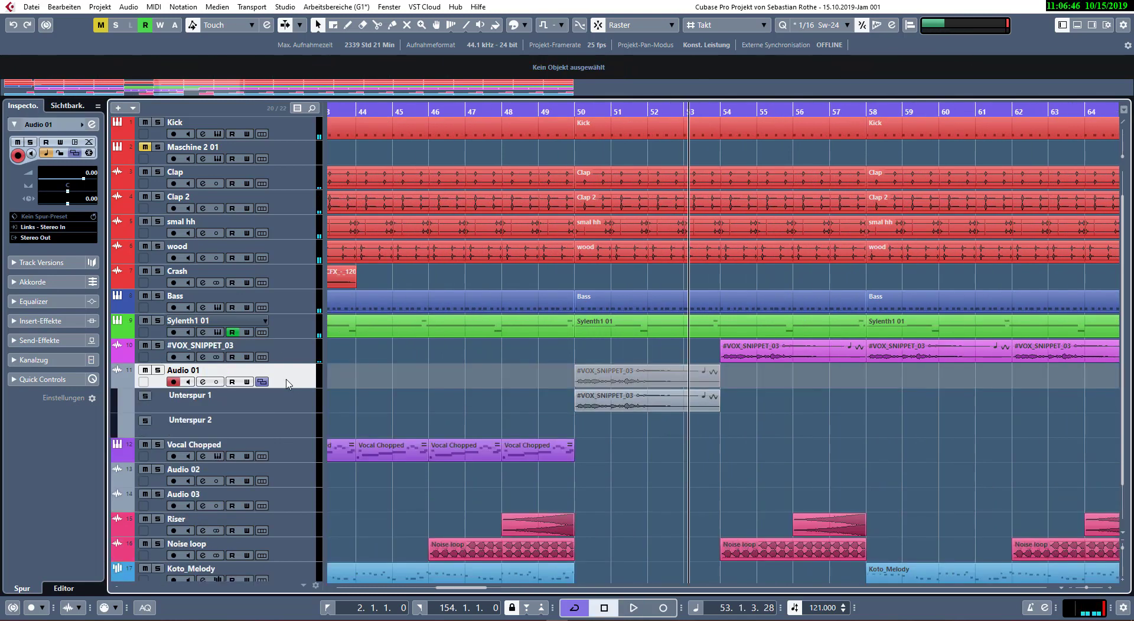
left_click(266, 382)
left_click(524, 25)
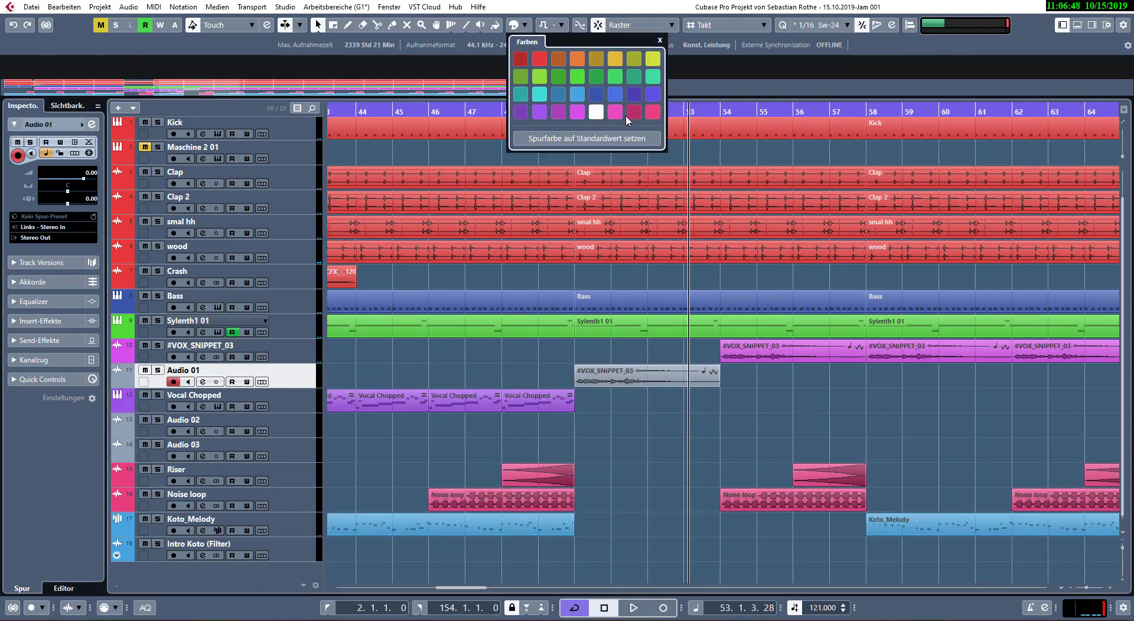
left_click(653, 112)
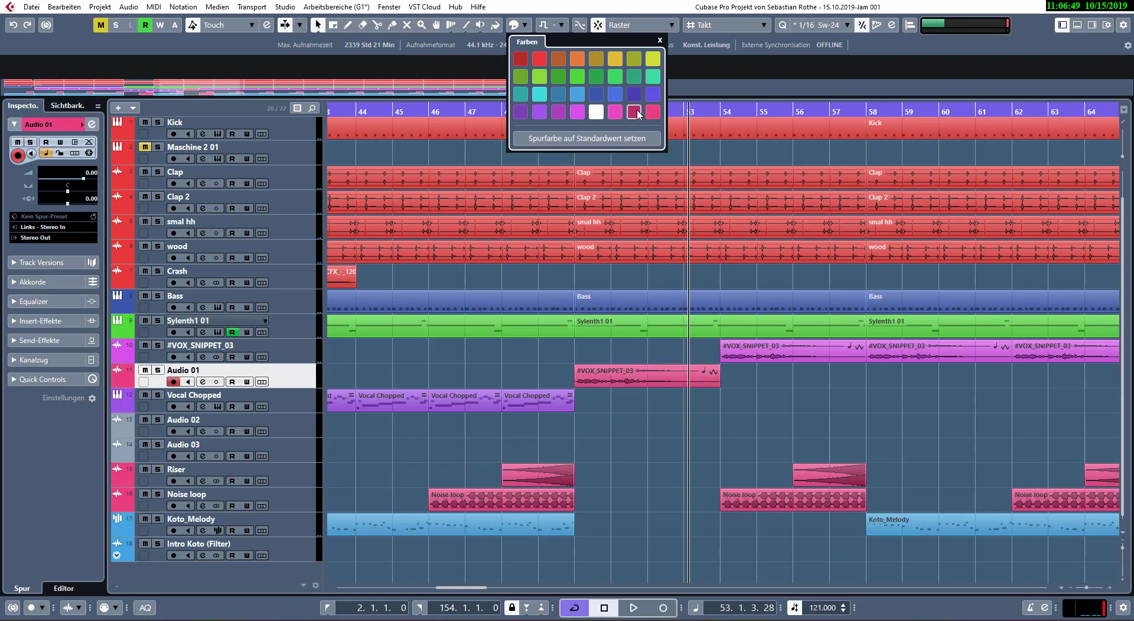
- Open the Audio 01 event at bar 50 in the sample editor and play the project from about bar 49
left_click(668, 444)
key("ctrl+e")
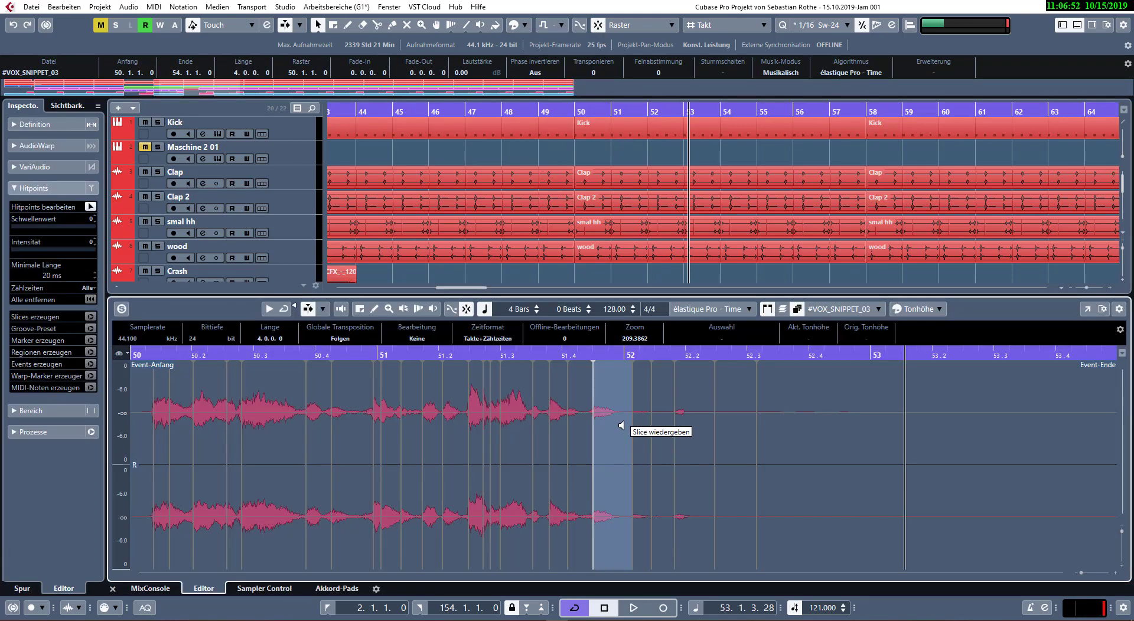
key("KP_1")
key("space")
key("space")
scroll(784, 226, "down", 6)
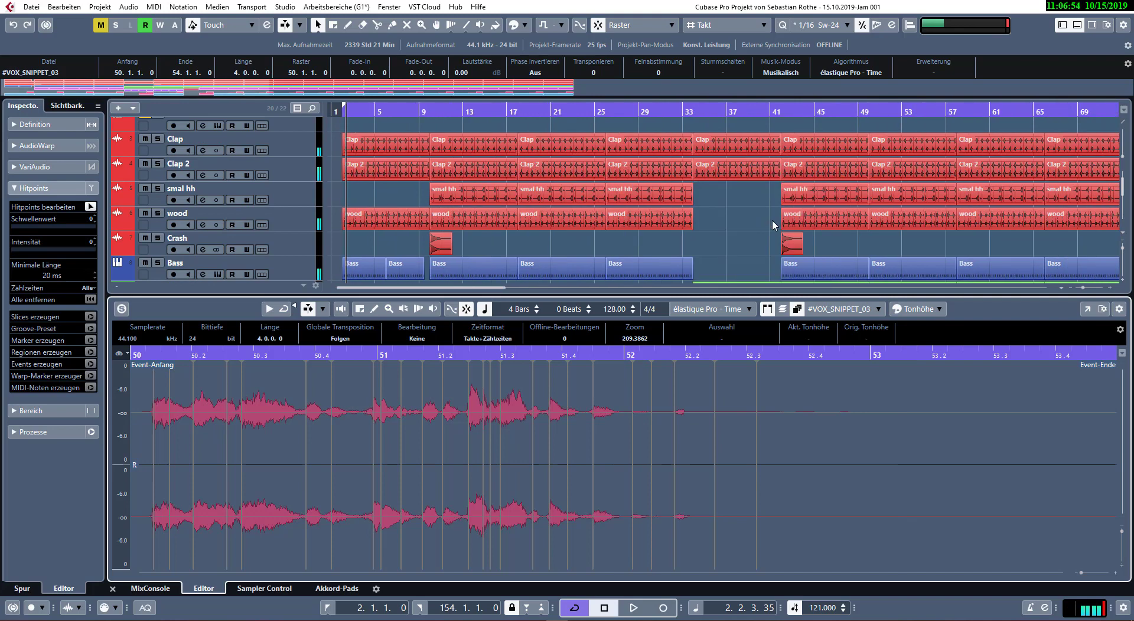
scroll(787, 210, "down", 4)
left_click(857, 112)
key("space")
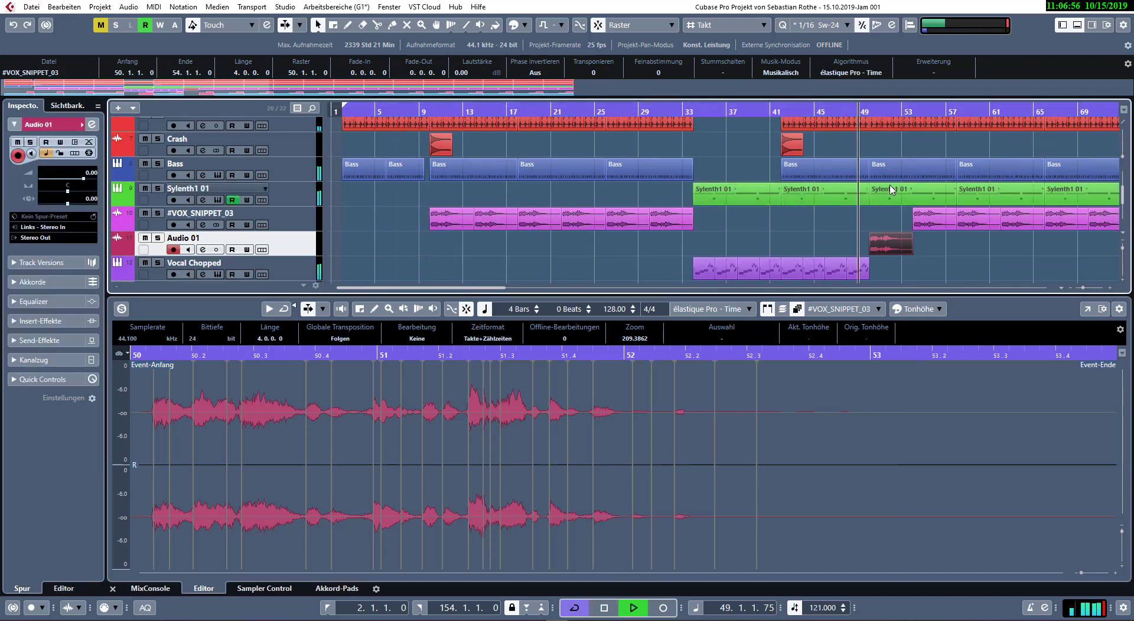
- Set the locators around the Sylenth1 01 part at bar 50 and extend the left locator to bar 49
left_click(886, 197)
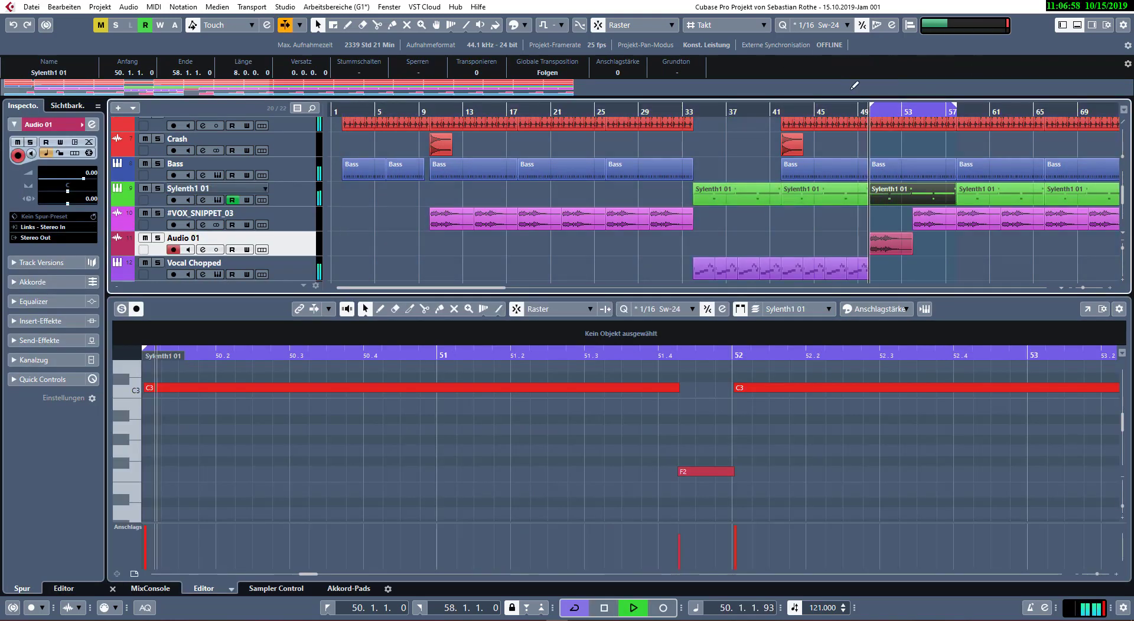
scroll(891, 169, "up", 5)
scroll(891, 169, "up", 3, "ctrl")
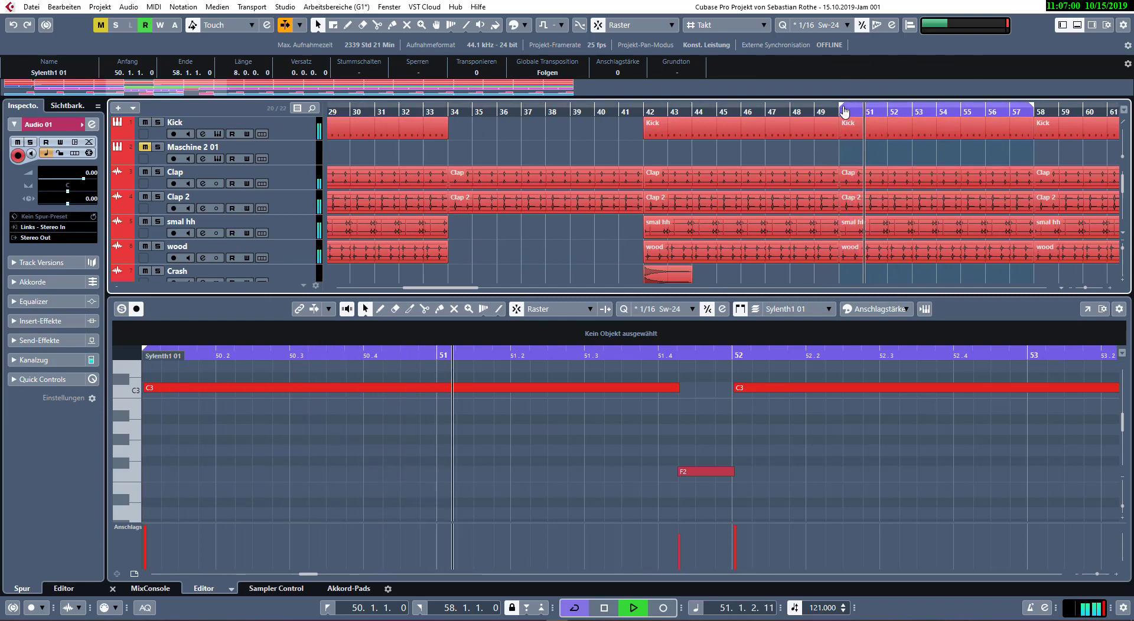
left_click_drag(845, 111, 815, 111)
key("space")
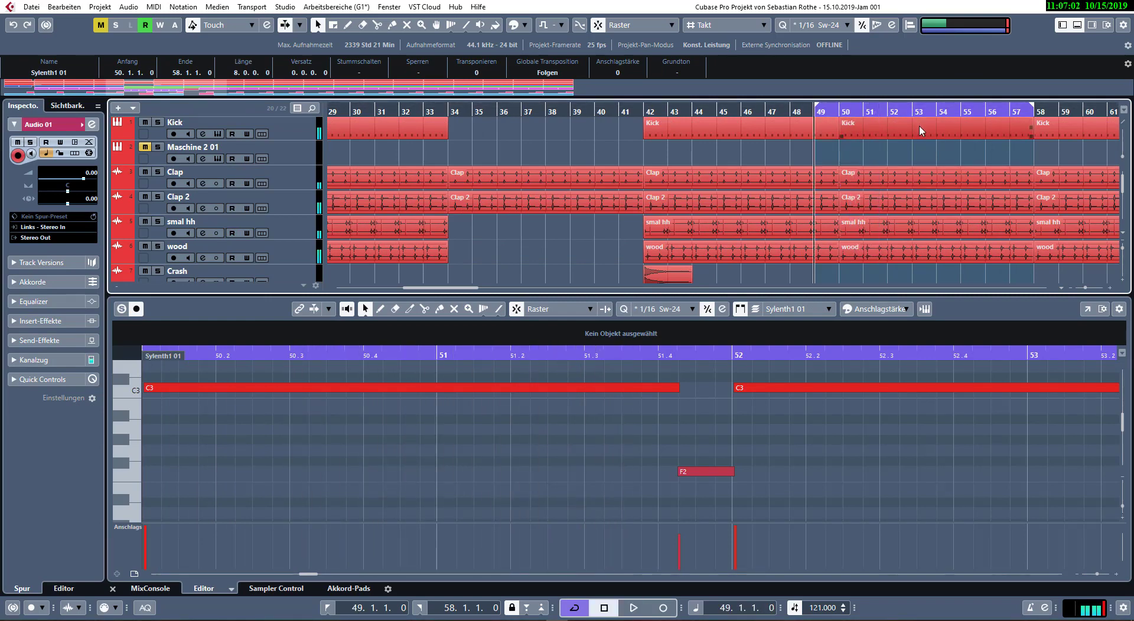
- Examine the waveform of the #VOX_SNIPPET_03 event at bar 50 in the sample editor during playback
scroll(883, 188, "down", 5)
left_click(850, 247)
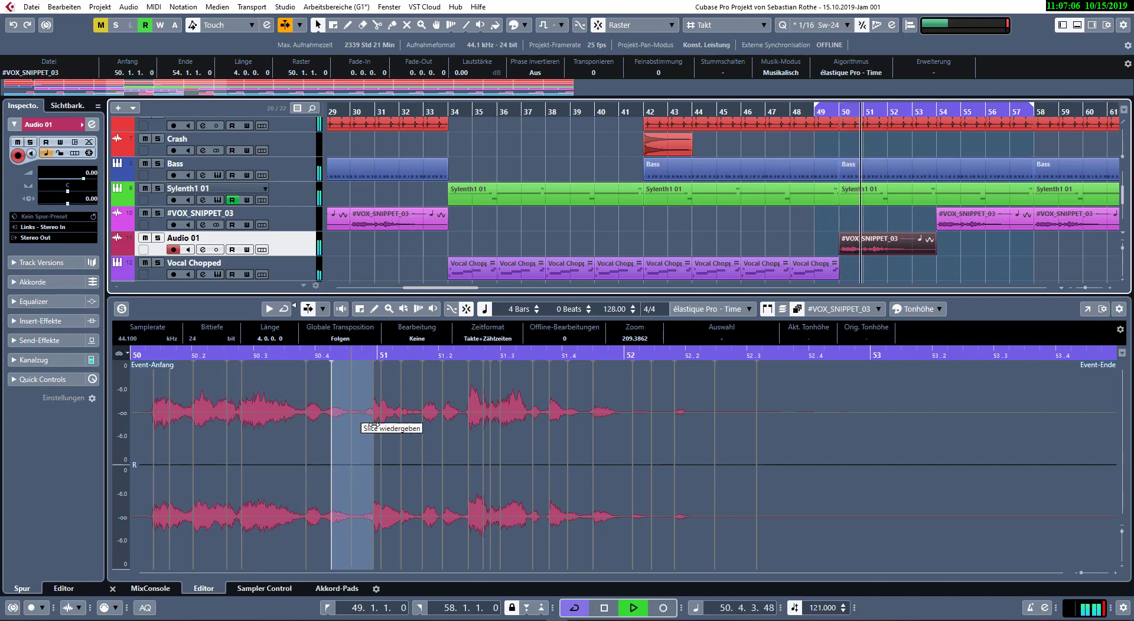
left_click(710, 422)
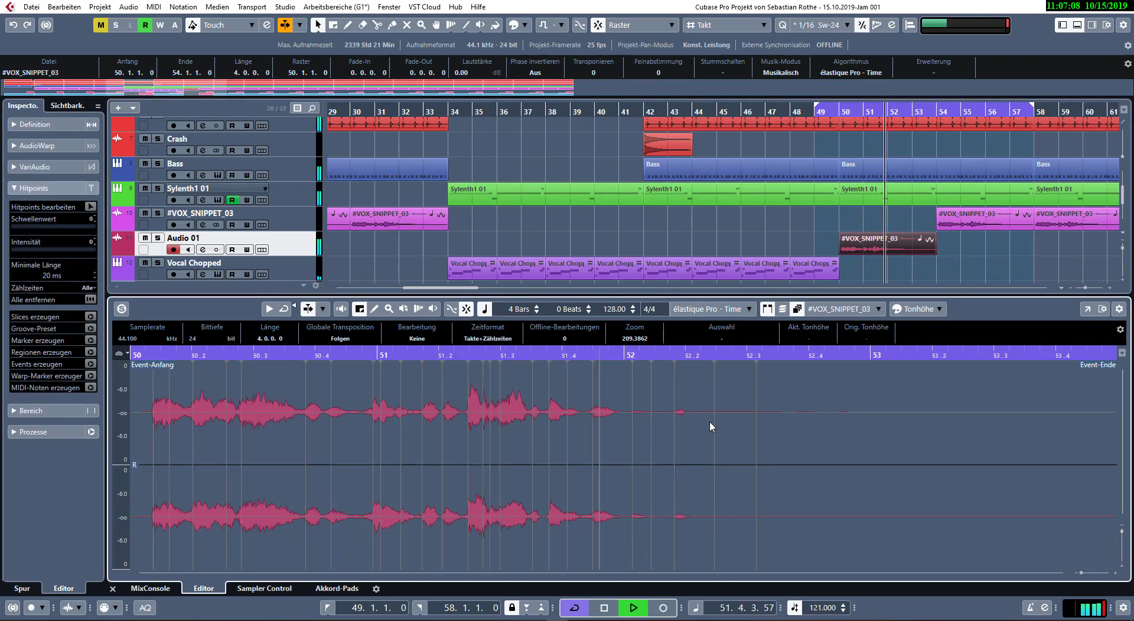
key("space")
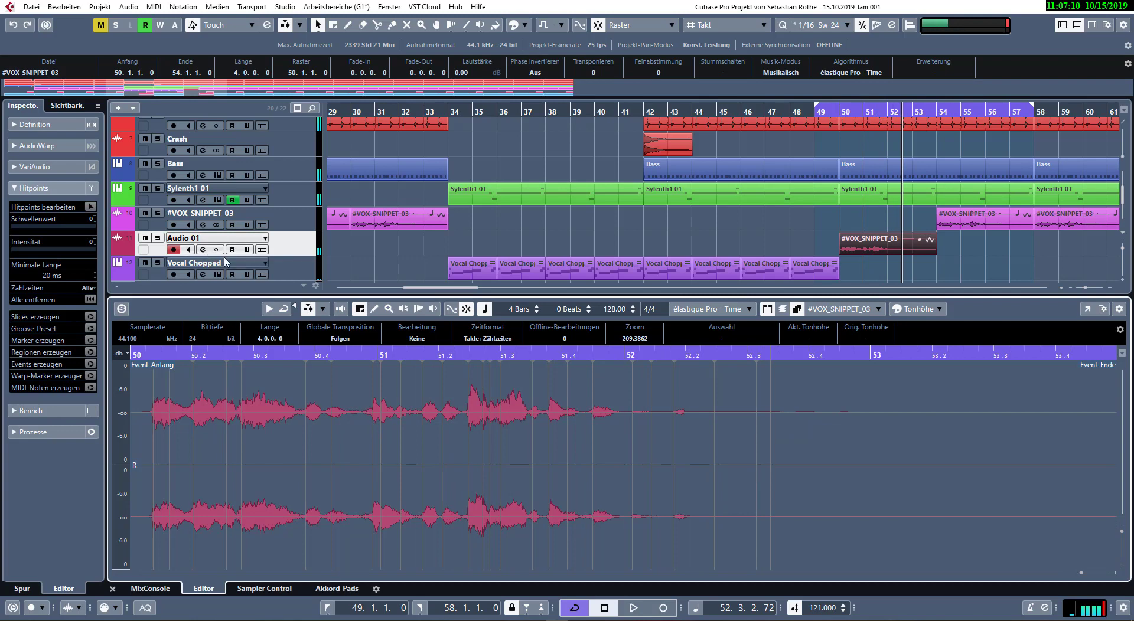
- Split the #VOX_SNIPPET_03 event on Audio 01 at 50.4.4.28, just before bar 51
left_click(283, 247)
key("z")
key("Return")
scroll(950, 328, "up", 2)
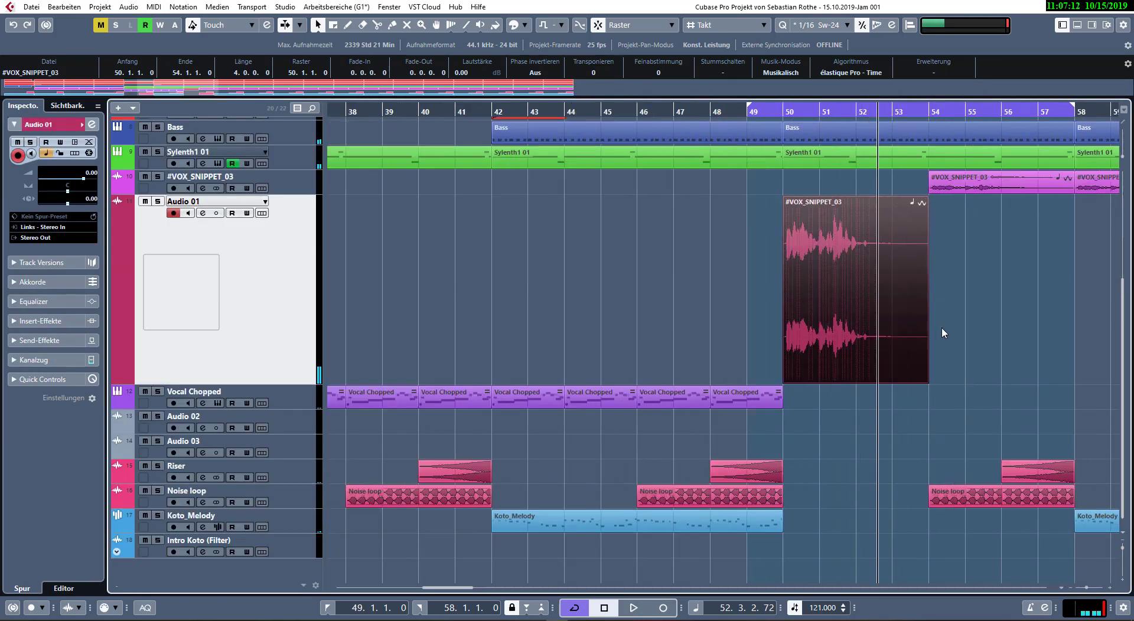
scroll(938, 328, "up", 3)
left_click_drag(612, 285, 881, 300)
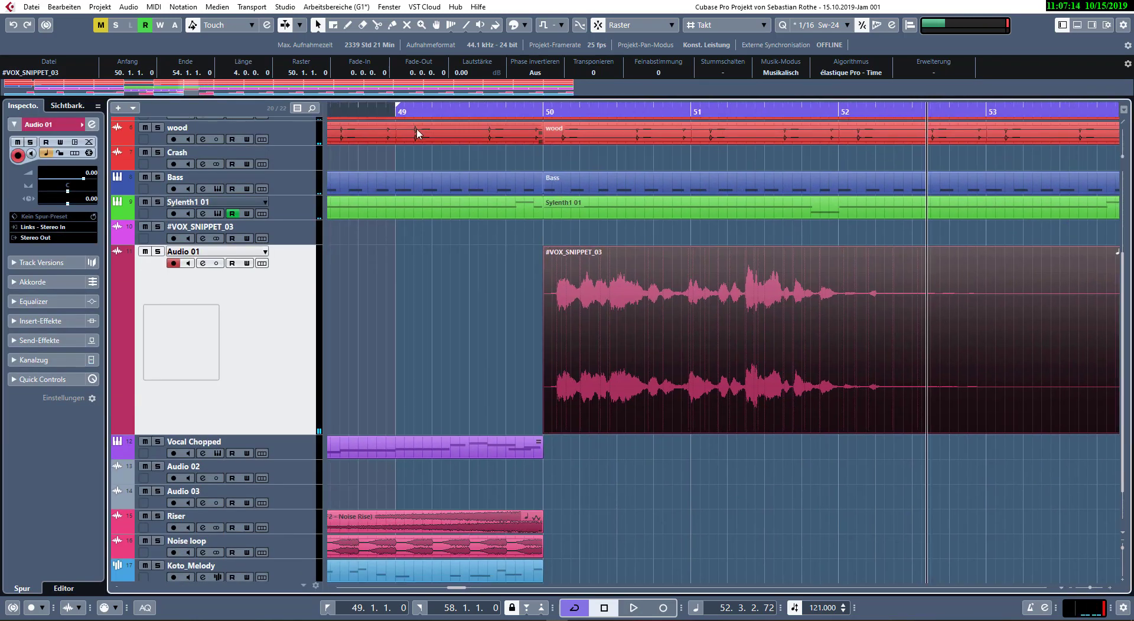
key("space")
key("3")
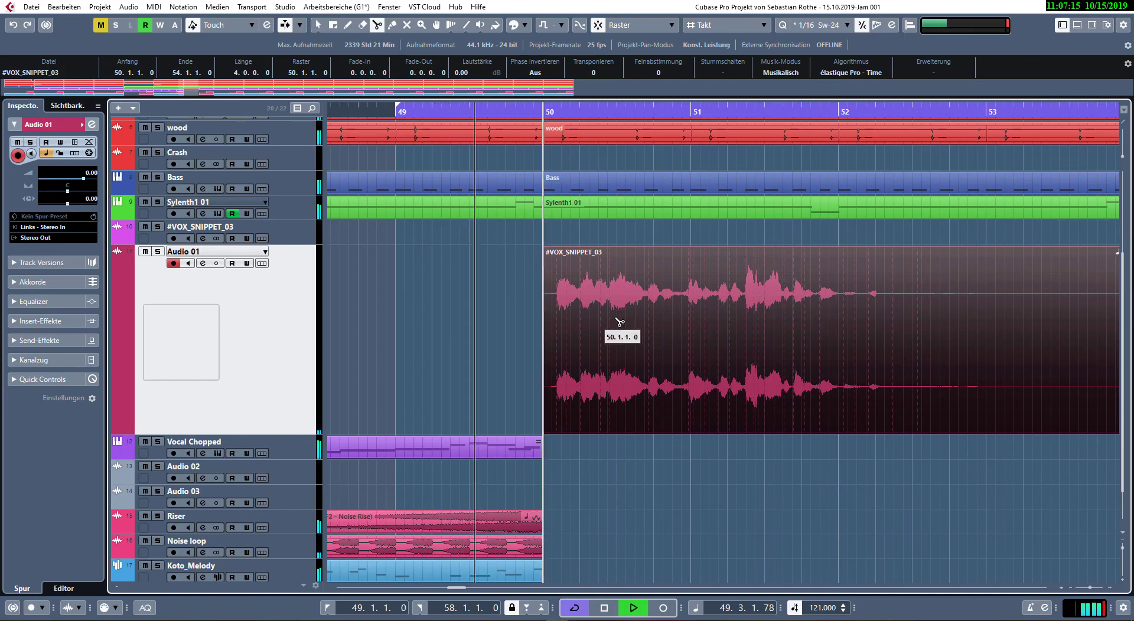
left_click(683, 308)
- Mute the piece of the split #VOX_SNIPPET_03 event after the cut and clear the selection
key("7")
left_click(745, 324)
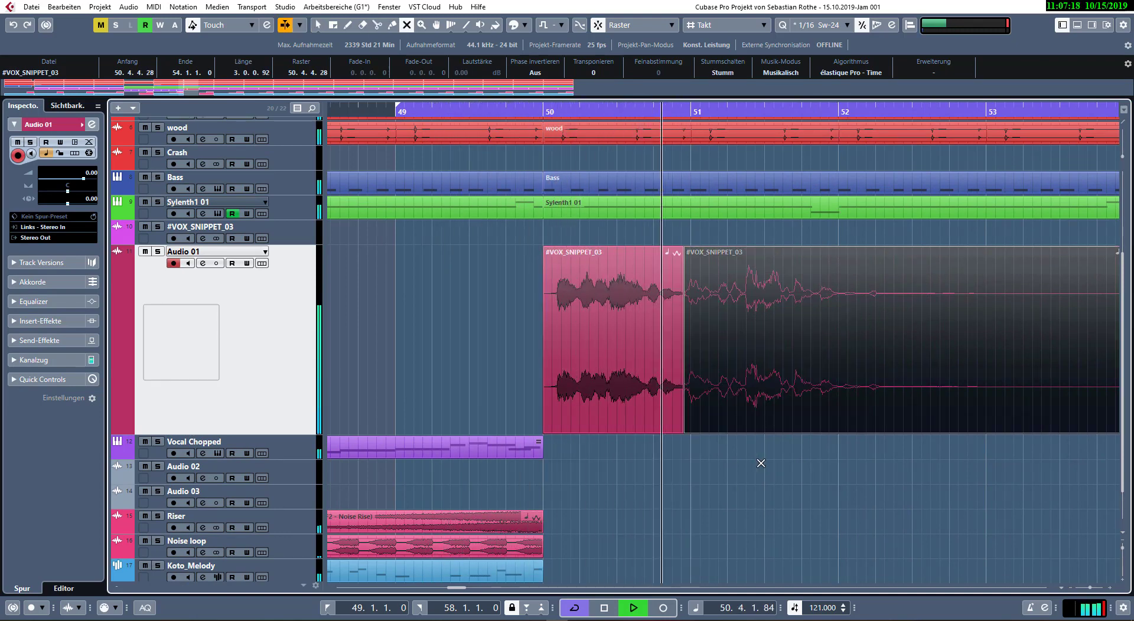
key("1")
left_click(761, 463)
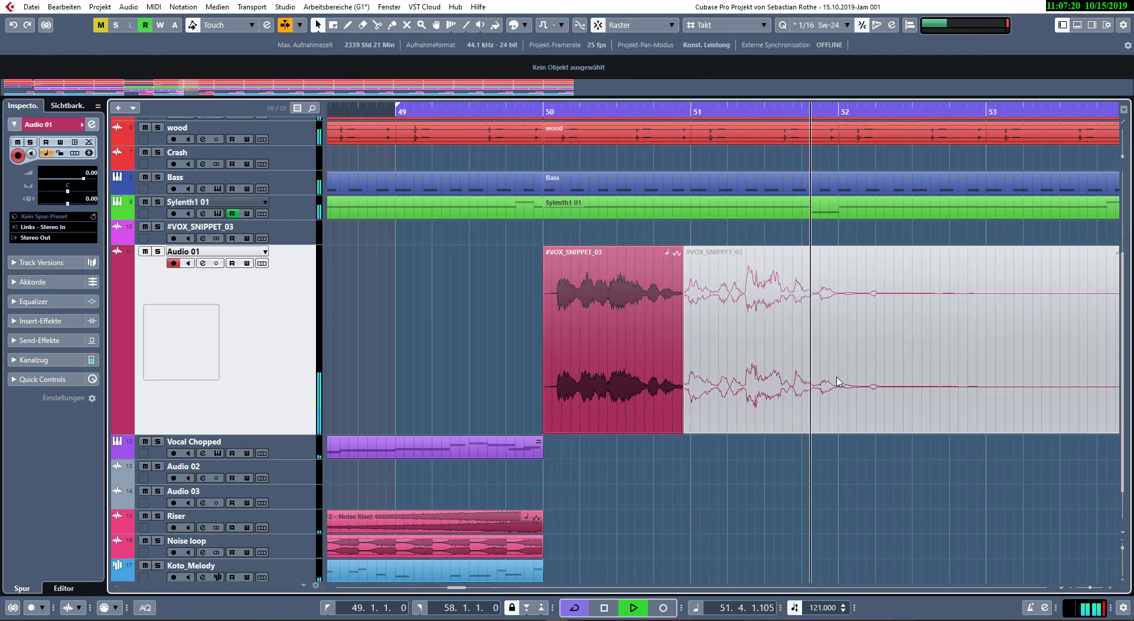
- Delete the muted remainder of #VOX_SNIPPET_03 after the cut on Audio 01
key("5")
left_click(839, 376)
key("1")
scroll(758, 301, "down", 2)
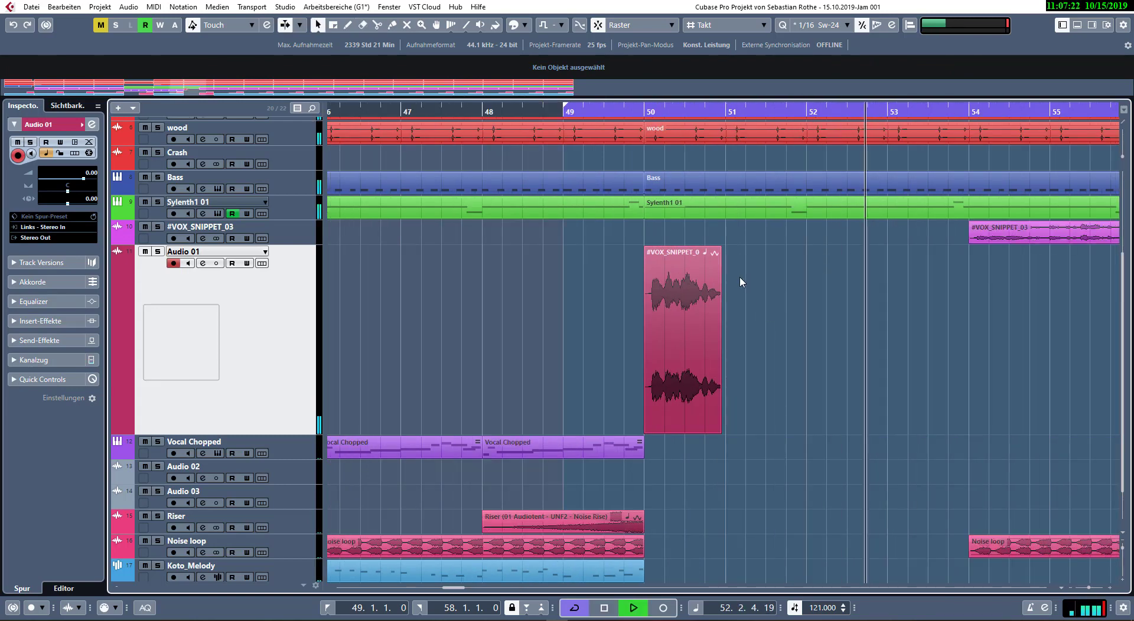
- Add a fade-out of 0.0.1.4 to the shortened #VOX_SNIPPET_03 event and rename its track "Voc Heart only"
scroll(739, 278, "up", 3)
key("space")
scroll(599, 300, "left", 5)
left_click(753, 337)
left_click(786, 246)
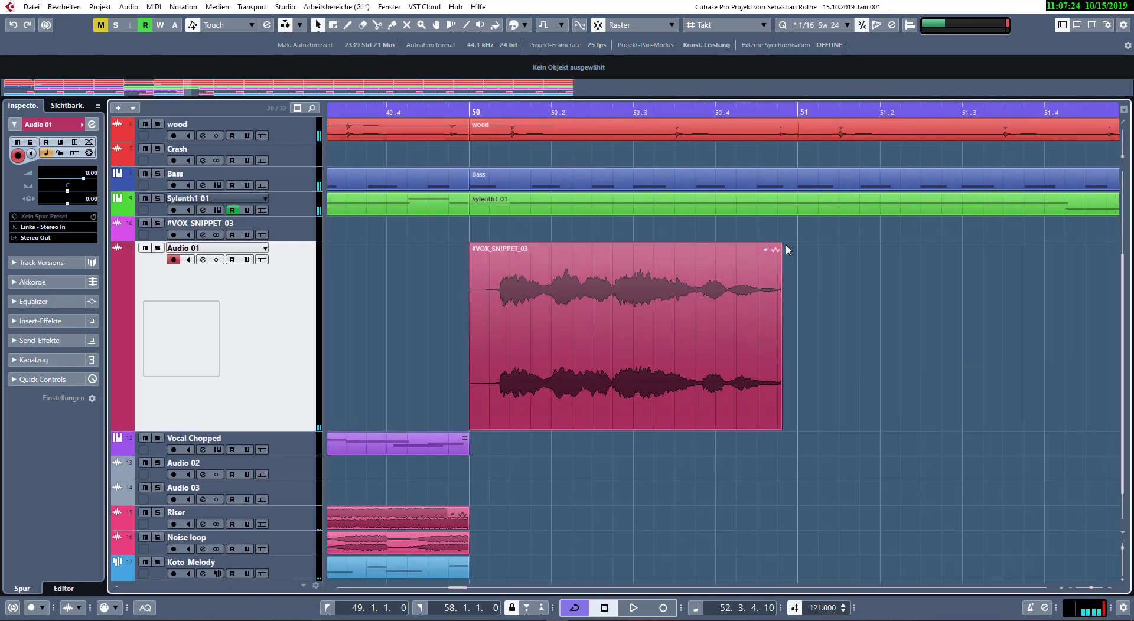
left_click_drag(786, 245, 760, 246)
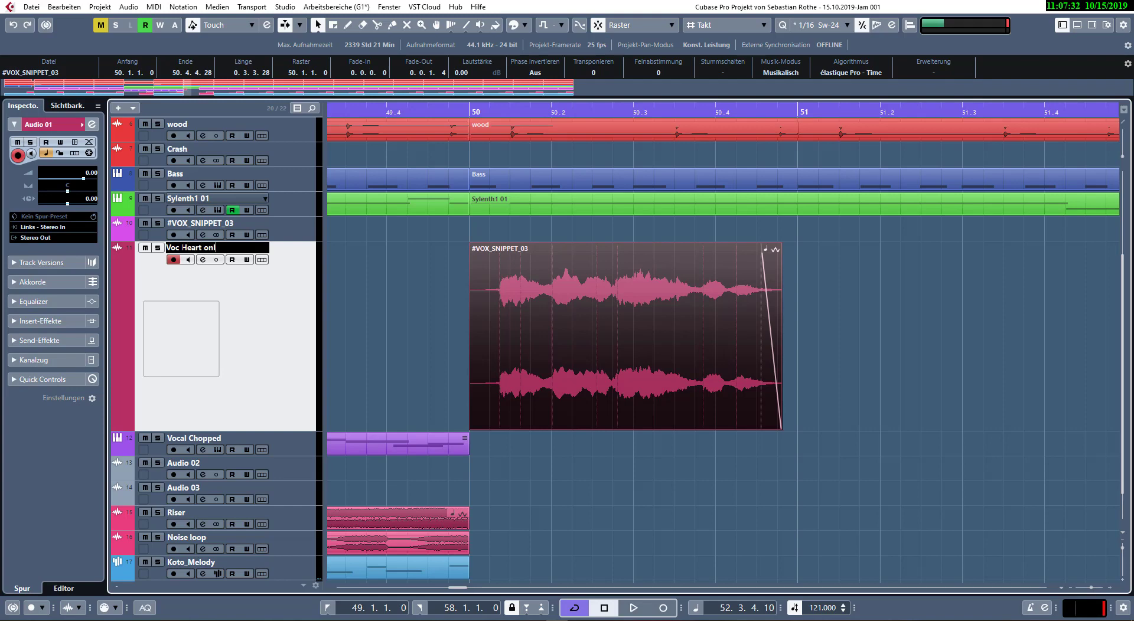
- Insert the H-Delay Stereo effect on the Voc Heart only track and close its channel settings
left_click(202, 261)
left_click(252, 177)
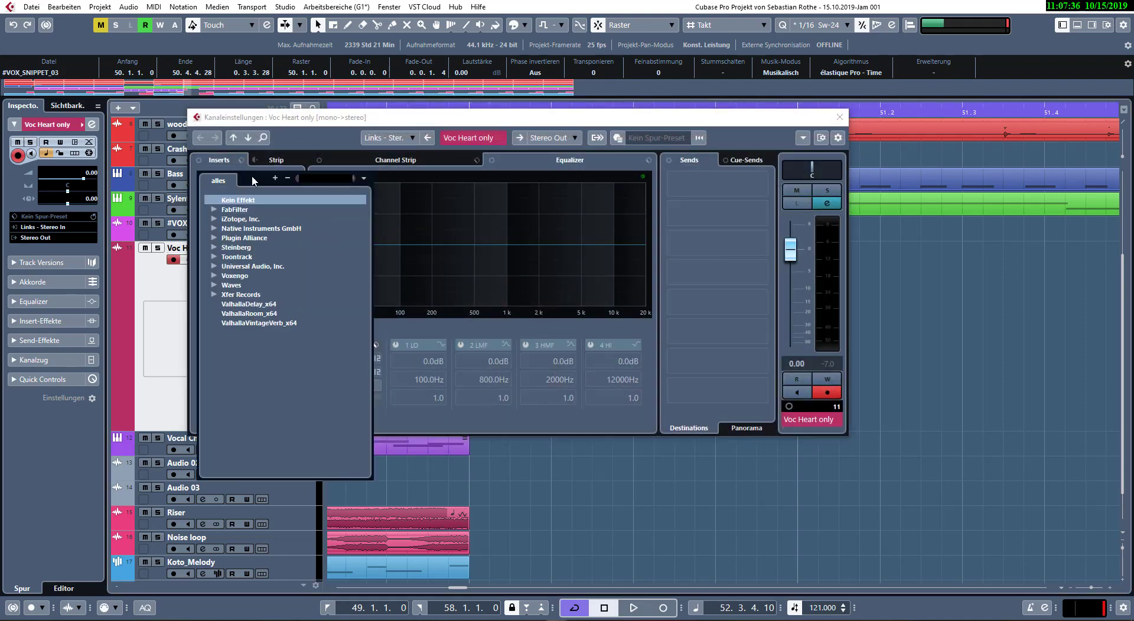
type("delay")
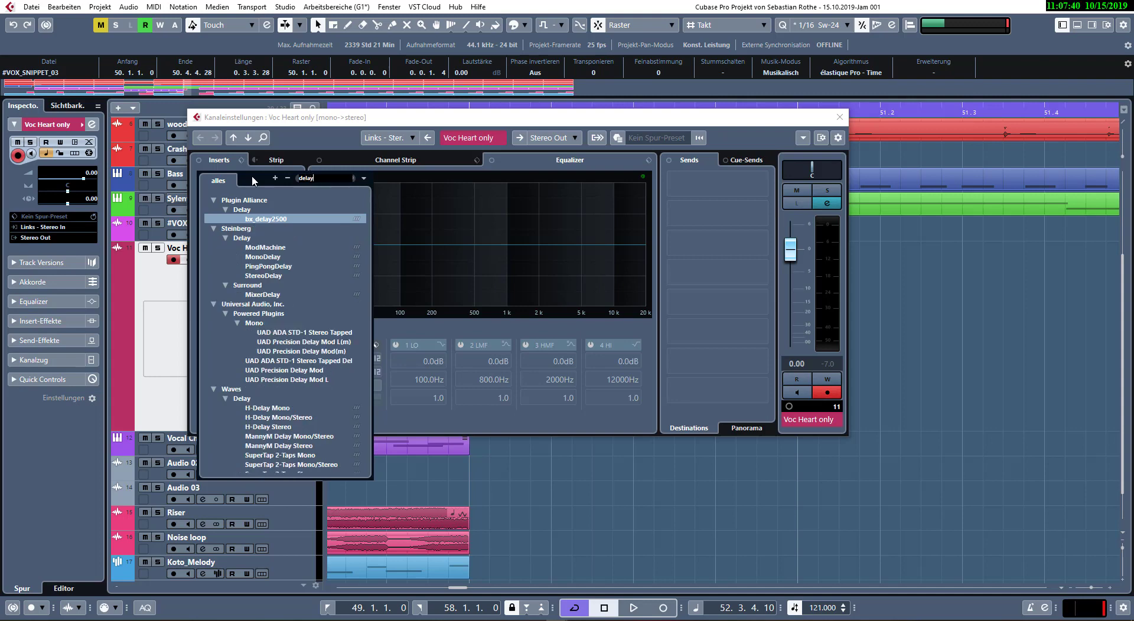
left_click(271, 426)
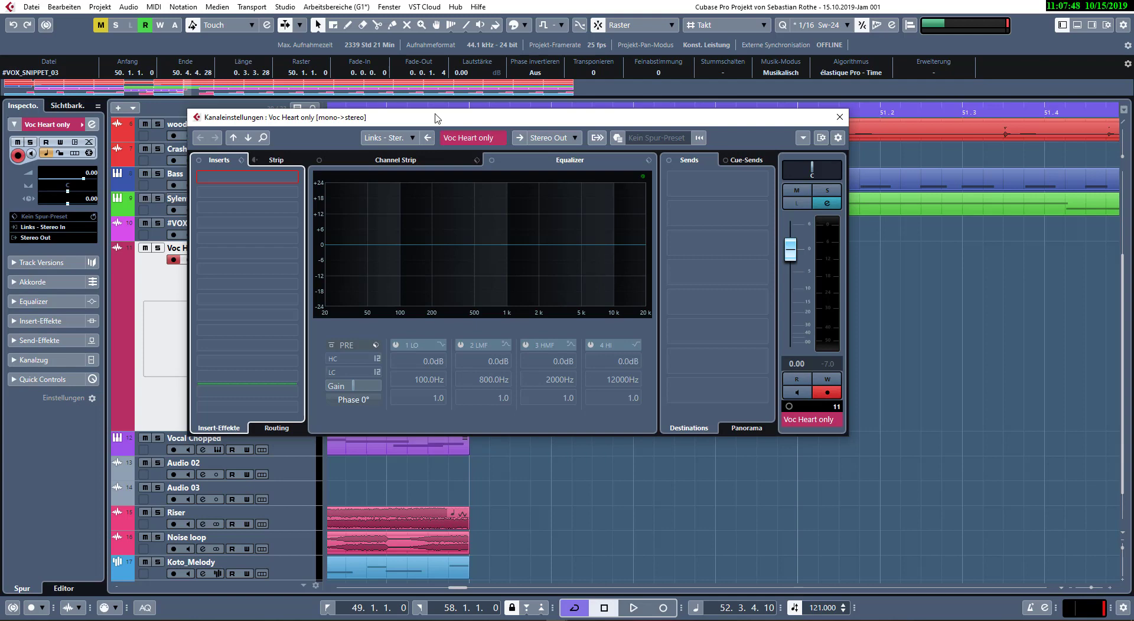
left_click(839, 117)
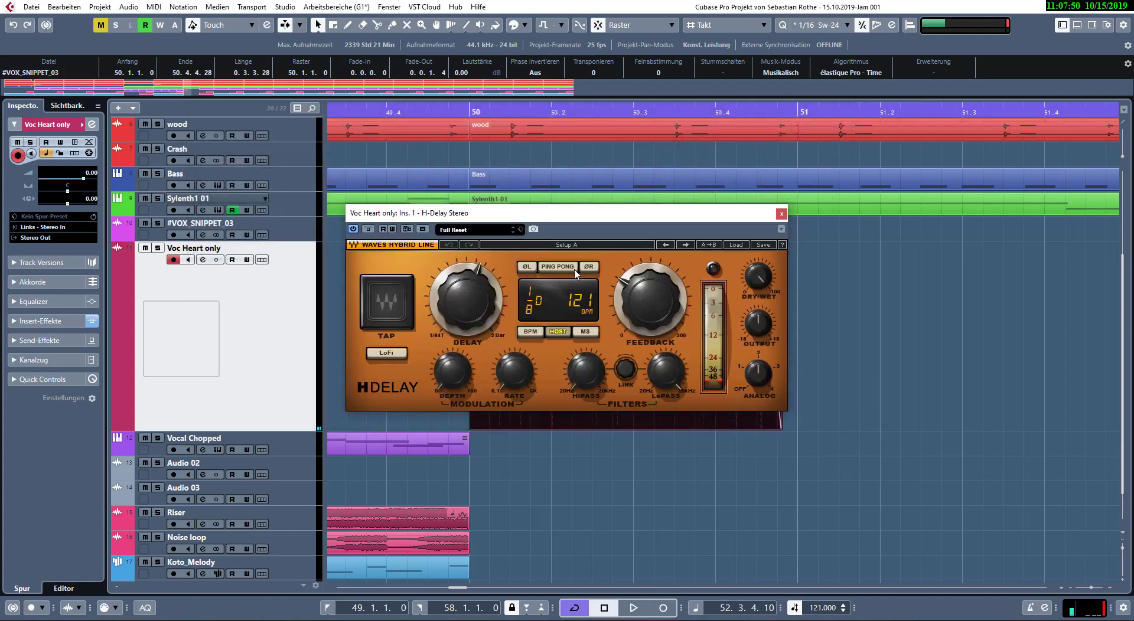
- Play from the left locator and lower the H-Delay dry/wet mix to about 29
left_click_drag(565, 219, 338, 105)
key("KP_1")
key("space")
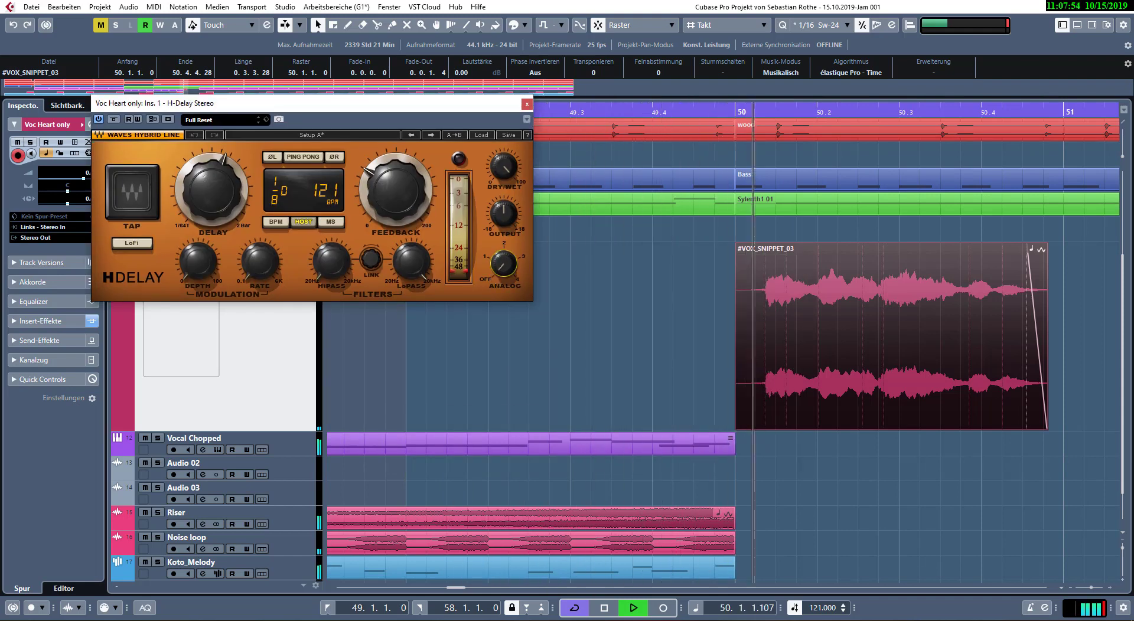
left_click_drag(503, 263, 503, 251)
left_click_drag(503, 169, 503, 212)
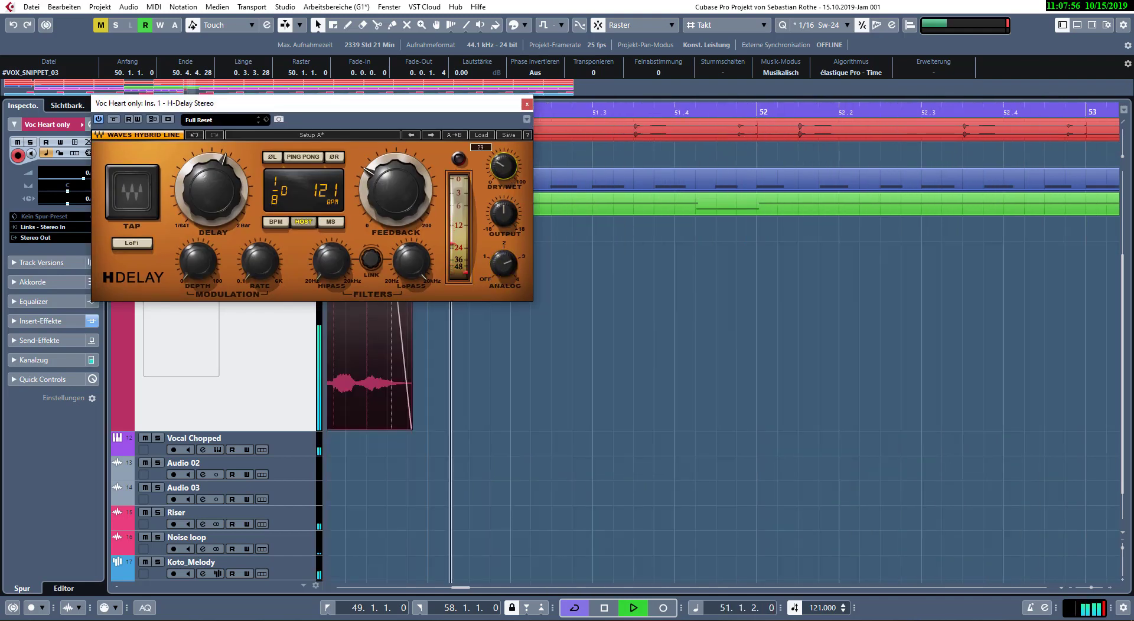
- Set the H-Delay time to 1/4 D and raise its feedback to about 65 while replaying the section
key("KP_1")
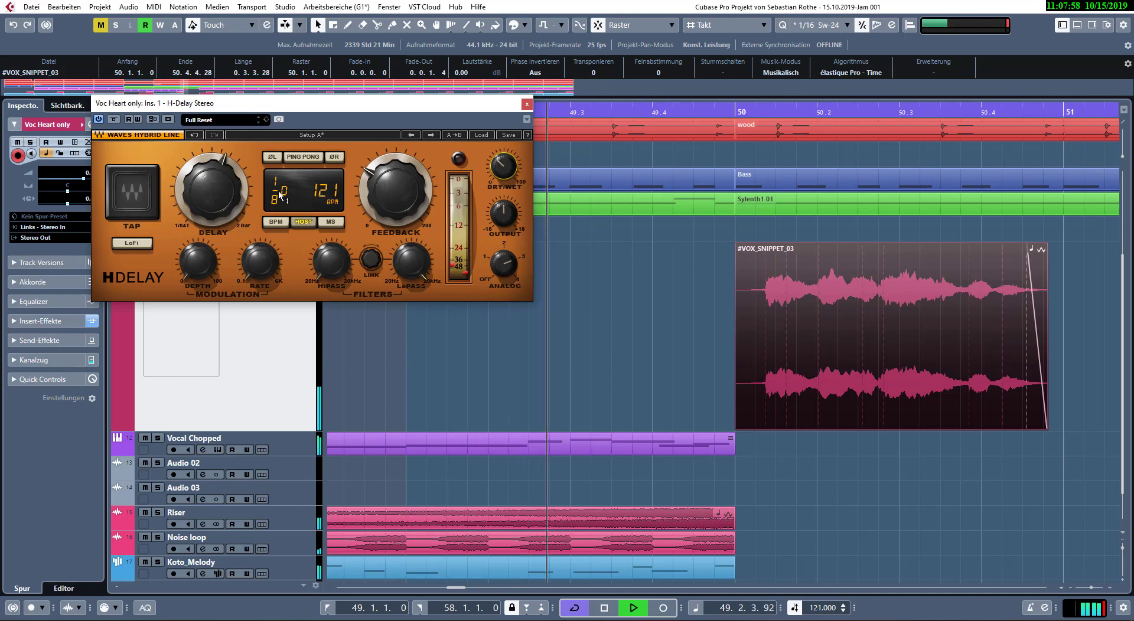
mouse_move(280, 196)
left_mouse_down()
mouse_move(280, 217)
mouse_move(280, 193)
left_mouse_up()
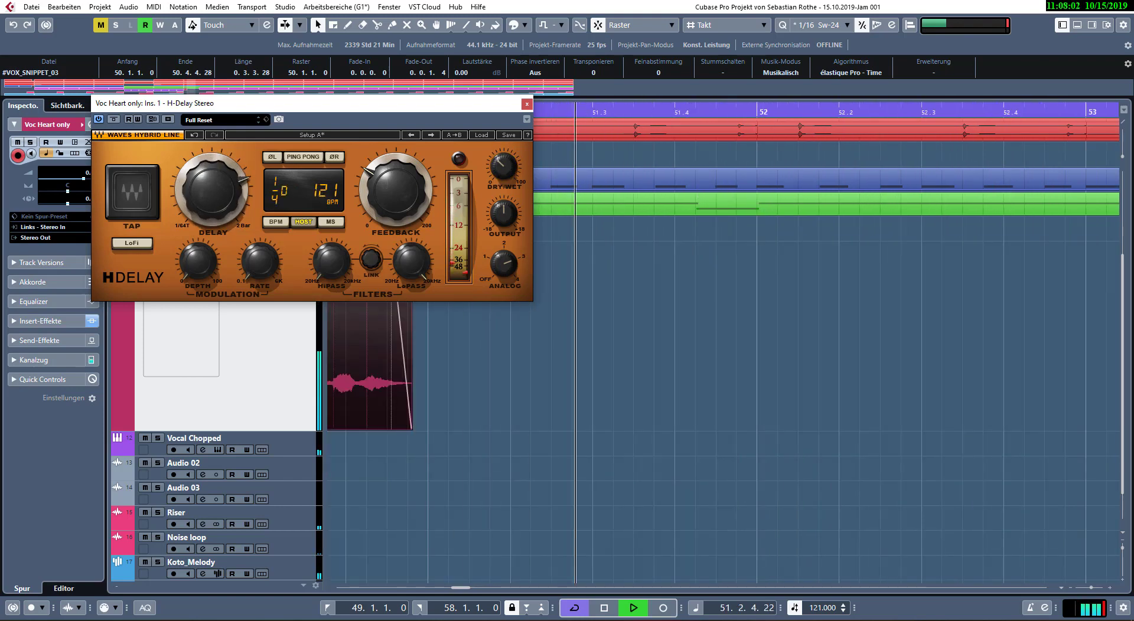
key("KP_1")
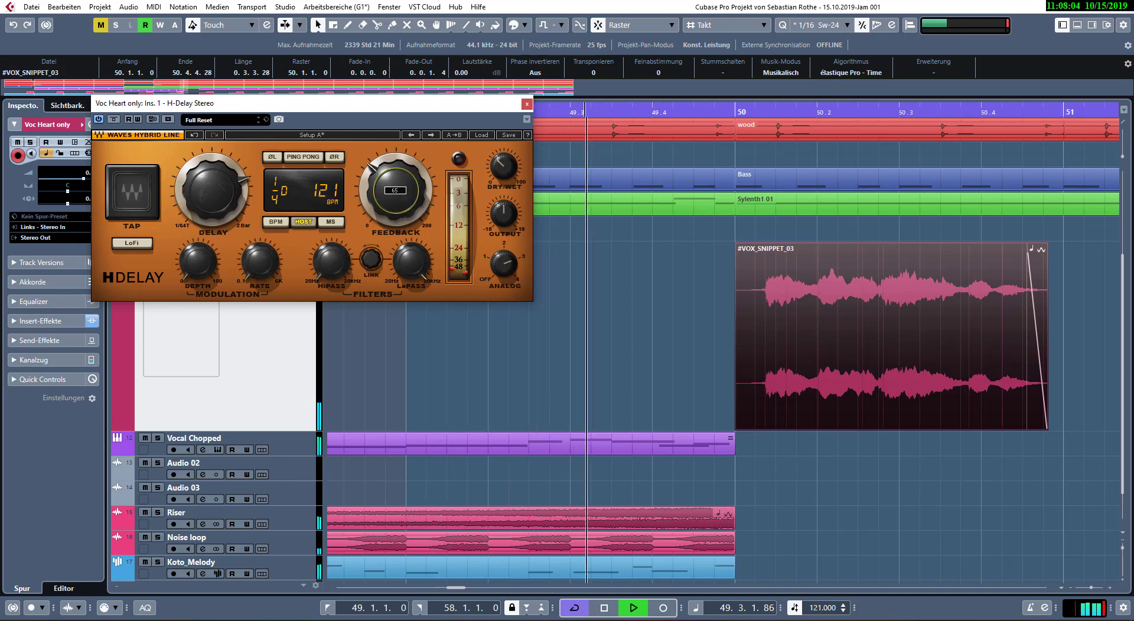
left_click_drag(415, 217, 415, 207)
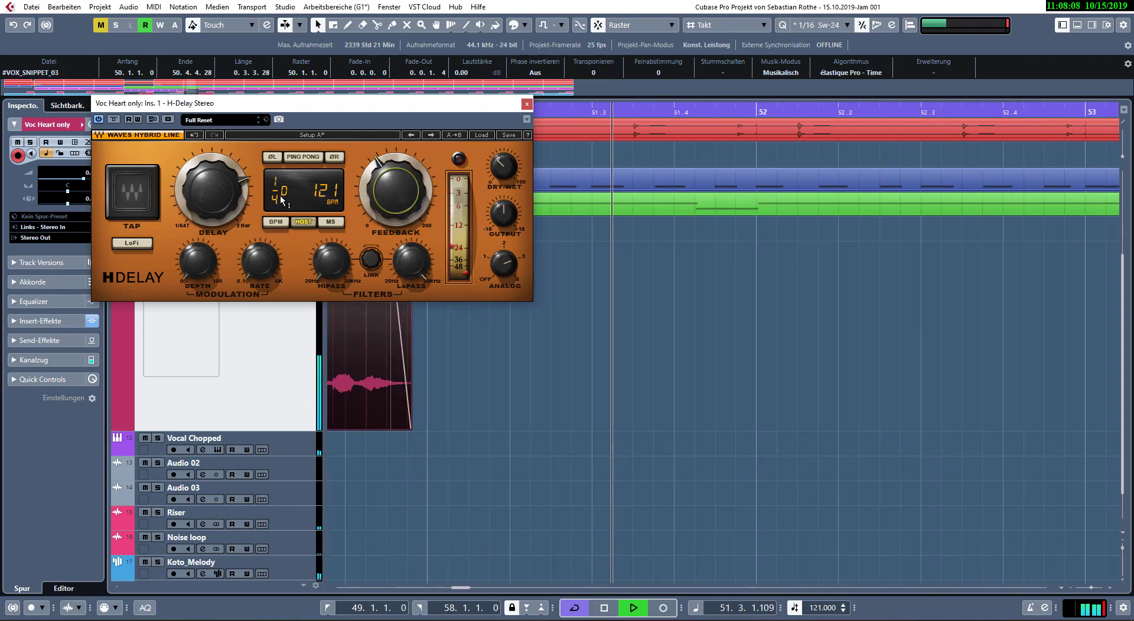
- Enable automation writing for H-Delay and record a small dry/wet change to 30 during playback to create its mix automation lane
left_click_drag(284, 117, 789, 70)
left_click(457, 315)
key("space")
scroll(455, 313, "down", 8)
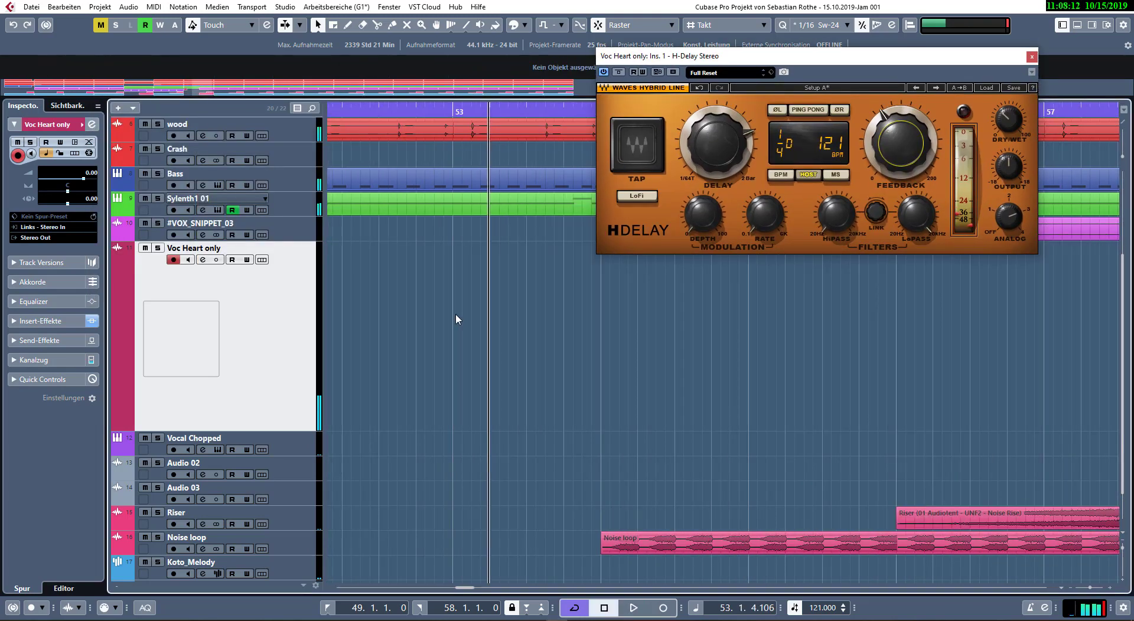
left_click_drag(463, 307, 714, 311)
scroll(649, 314, "up", 8)
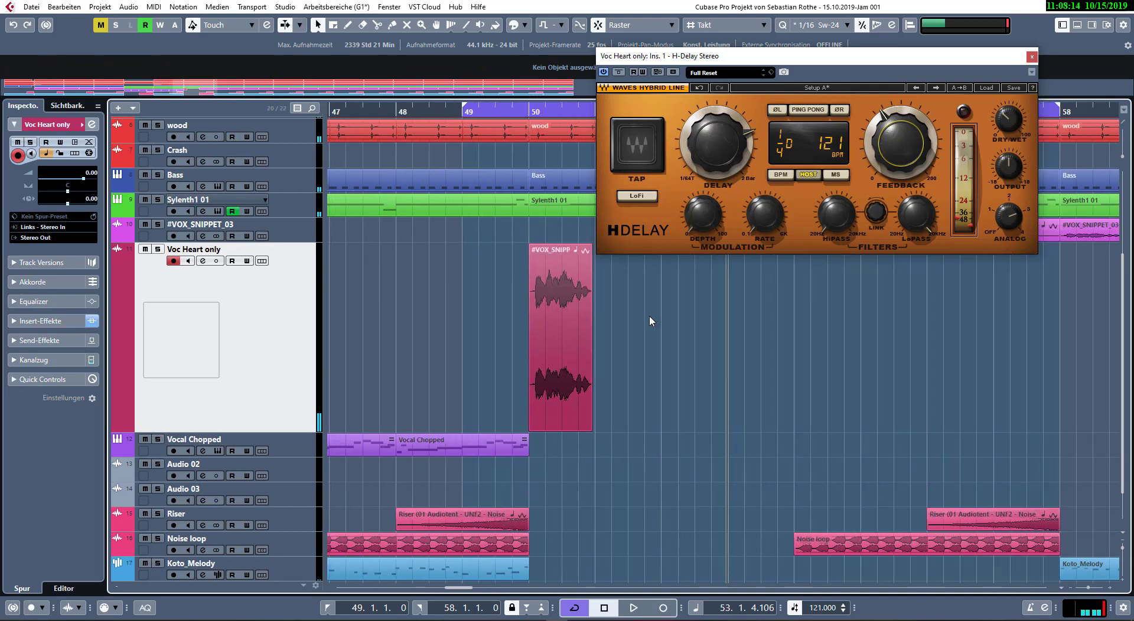
left_click_drag(629, 314, 670, 315)
left_click(642, 72)
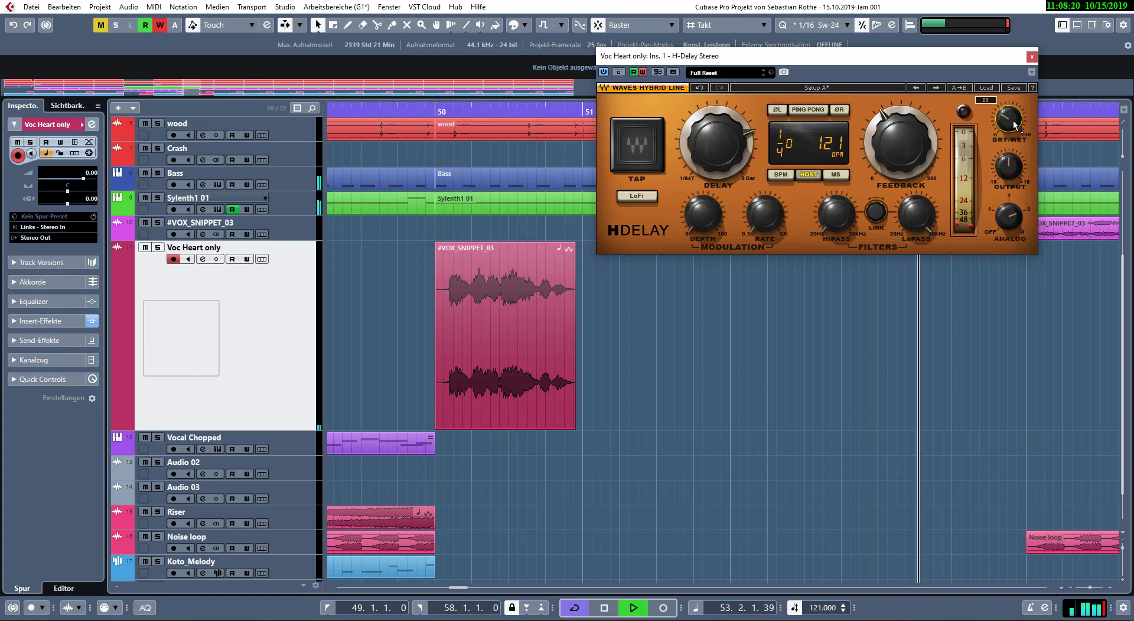
left_click_drag(1014, 125, 1014, 123)
key("space")
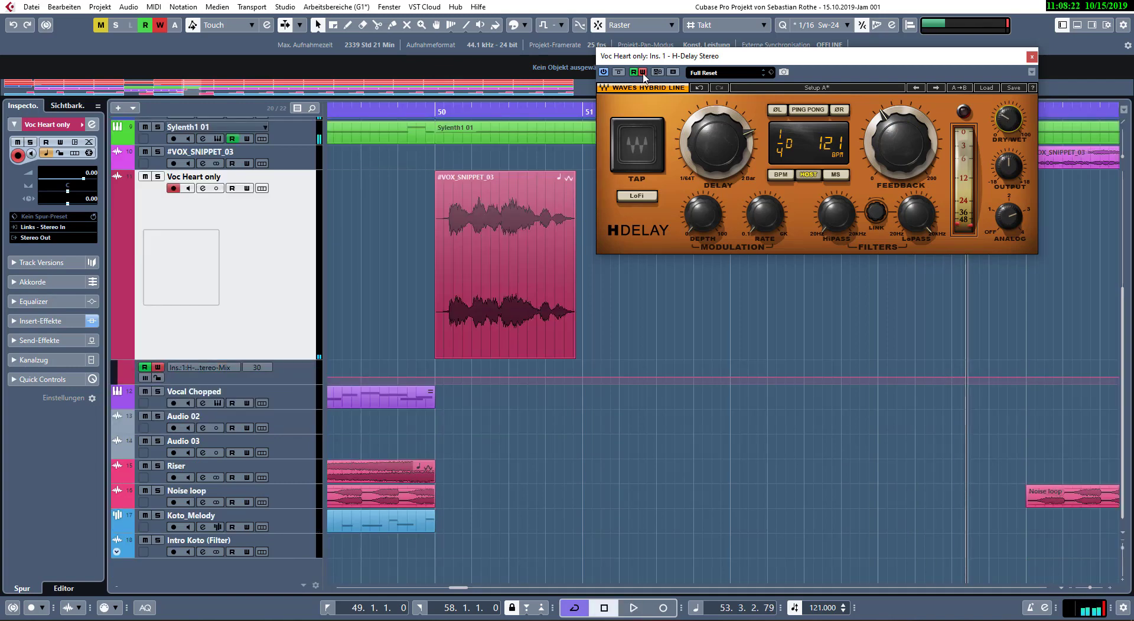
- Undo the recorded mix automation and, in an enlarged lane, hold the mix at 0 up to near the end of the bar 50 vocal
left_click_drag(295, 386, 286, 452)
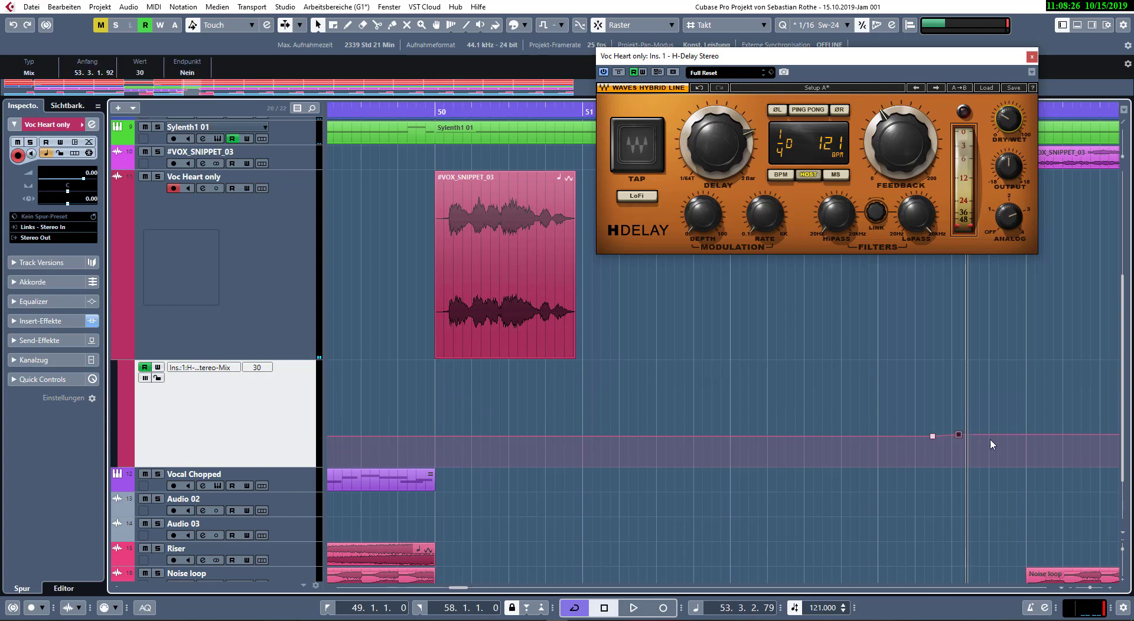
key("ctrl+z")
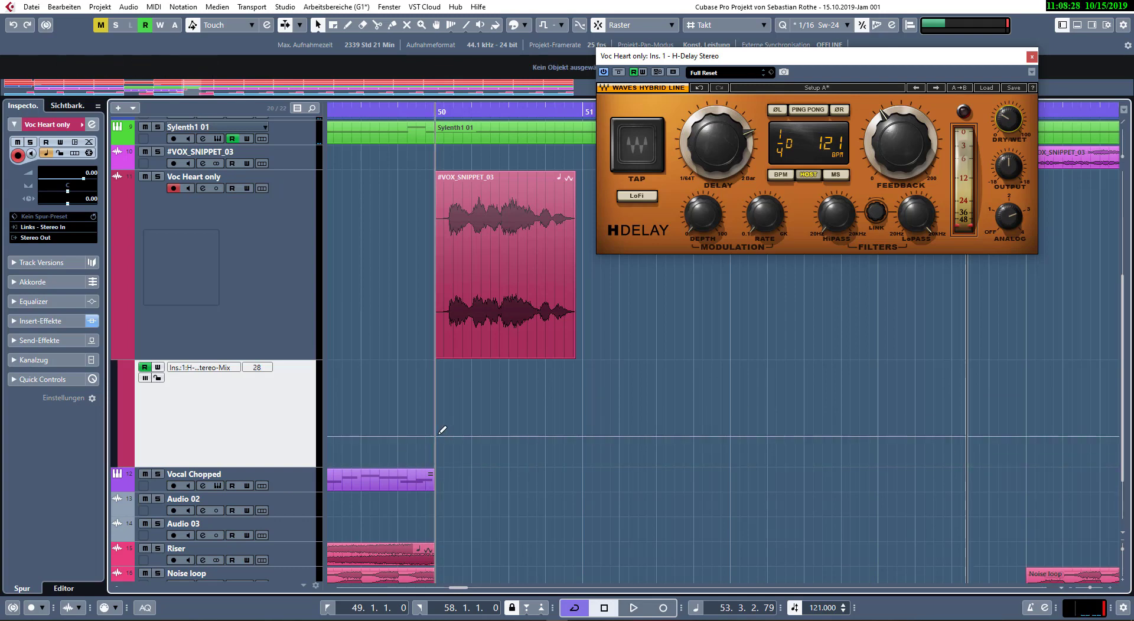
left_click_drag(441, 461, 568, 472)
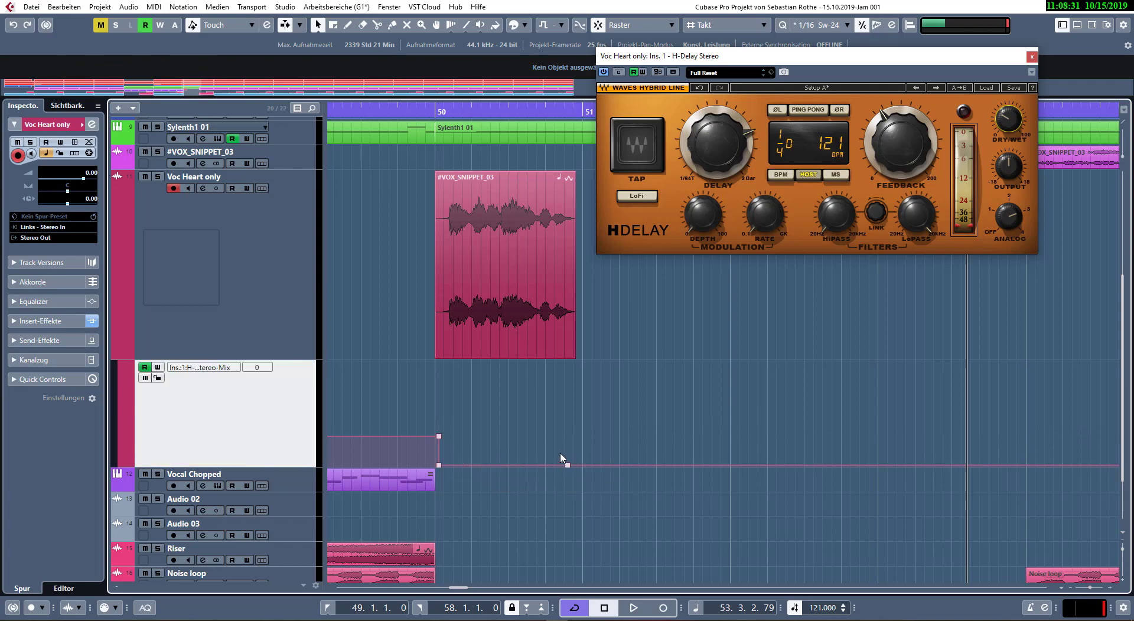
left_click_drag(429, 465, 429, 467)
key("Delete")
left_click(439, 463)
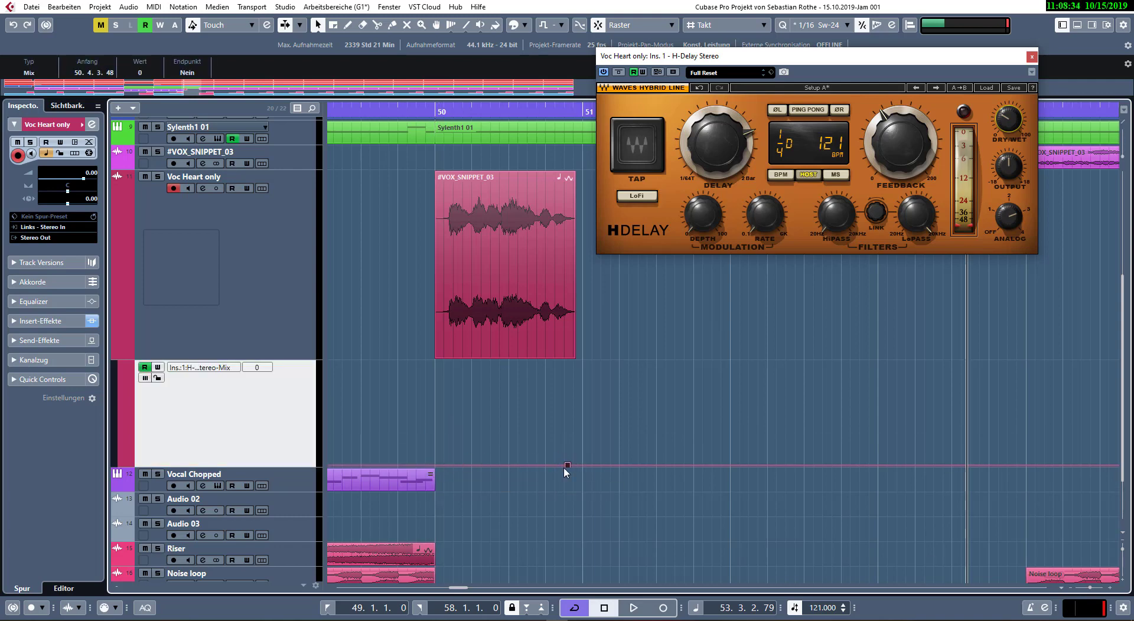
- Add mix automation points that jump from 0 to 87 at 50.4.4.13, just before the vocal event ends
scroll(575, 465, "up", 5, "ctrl")
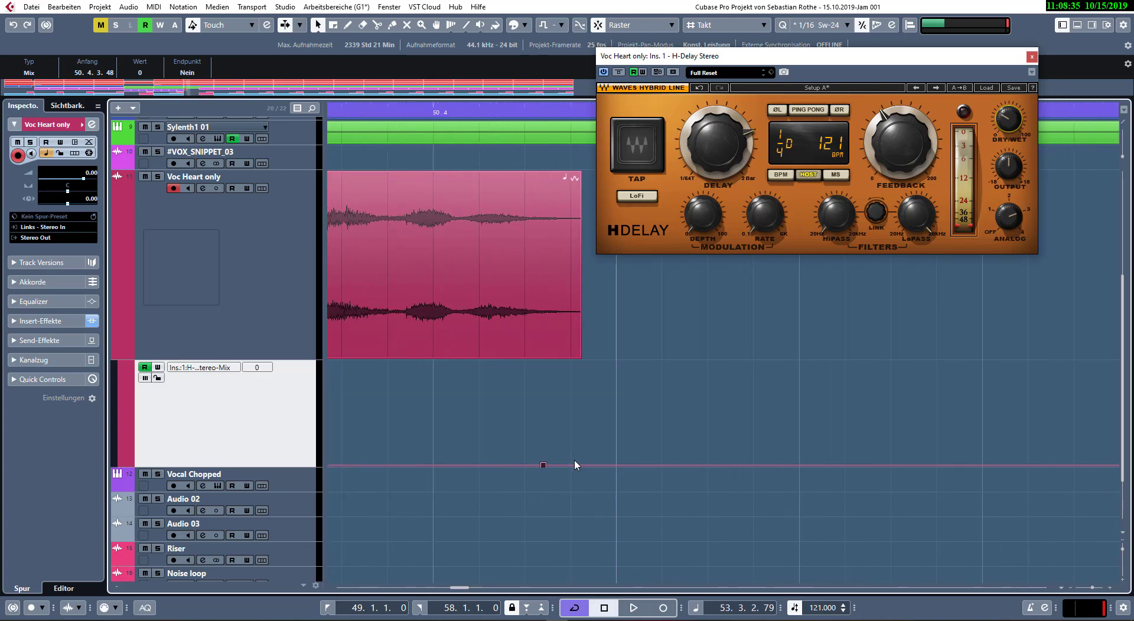
left_click(578, 373)
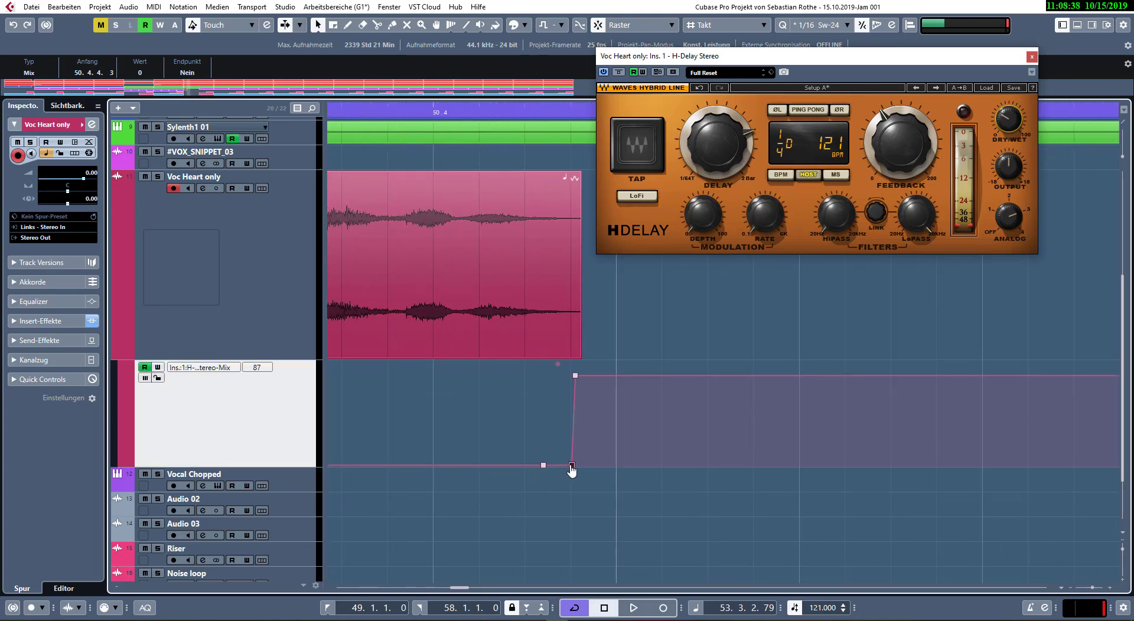
scroll(570, 355, "down", 5, "ctrl")
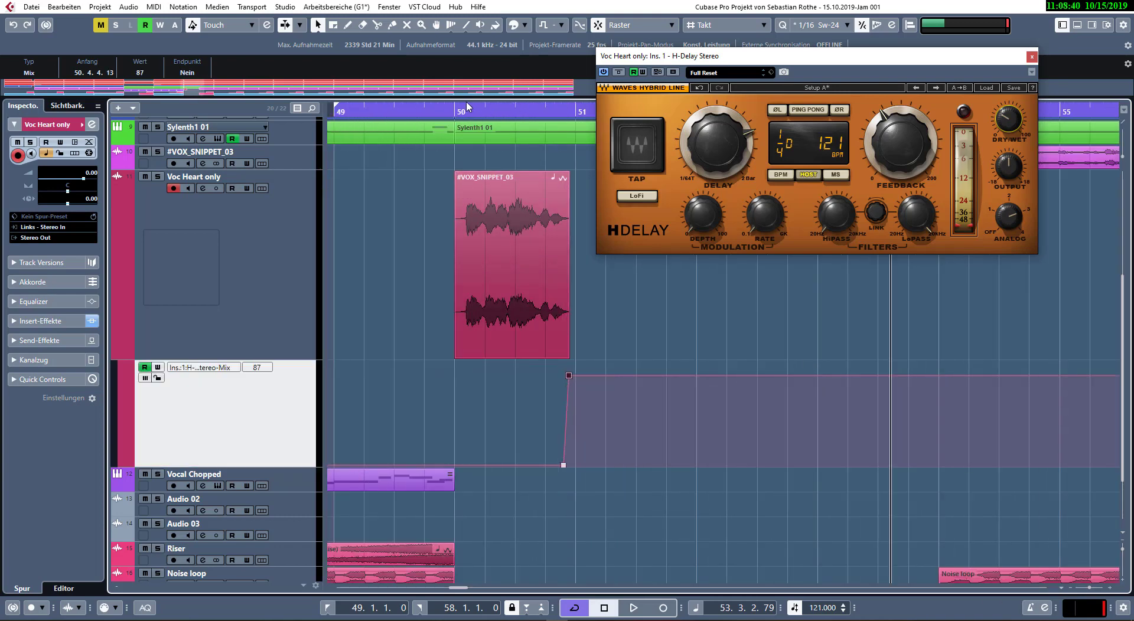
- Set the H-Delay time to 1/2 and the Voc Heart only volume to 2.86 during playback, and close the plug-in
double_click(415, 108)
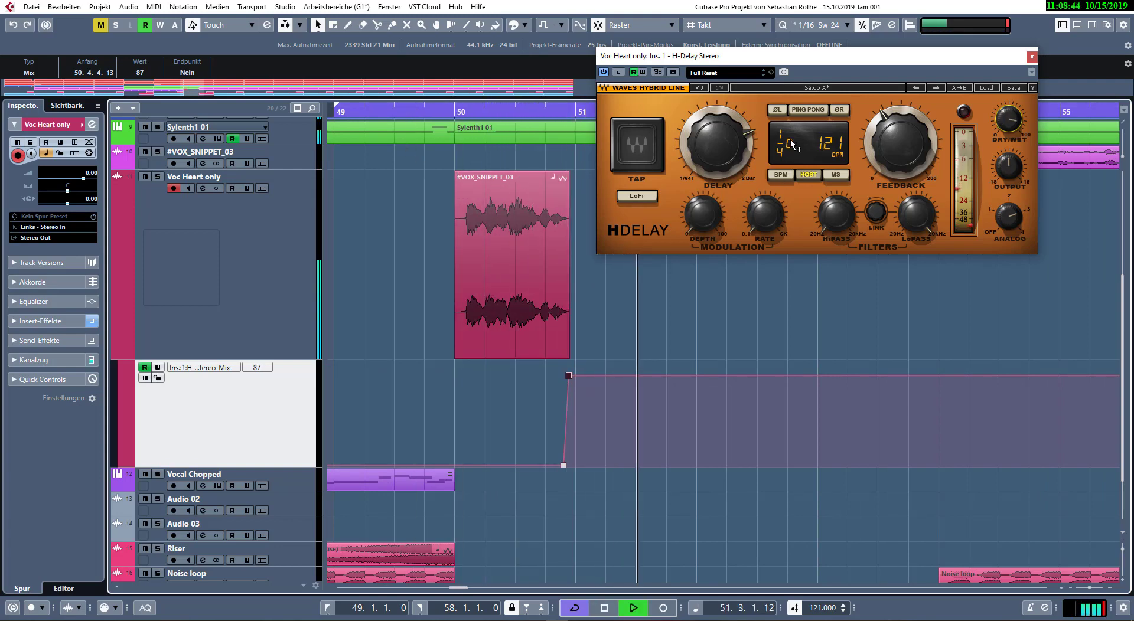
left_click_drag(717, 145, 731, 167)
key("KP_1")
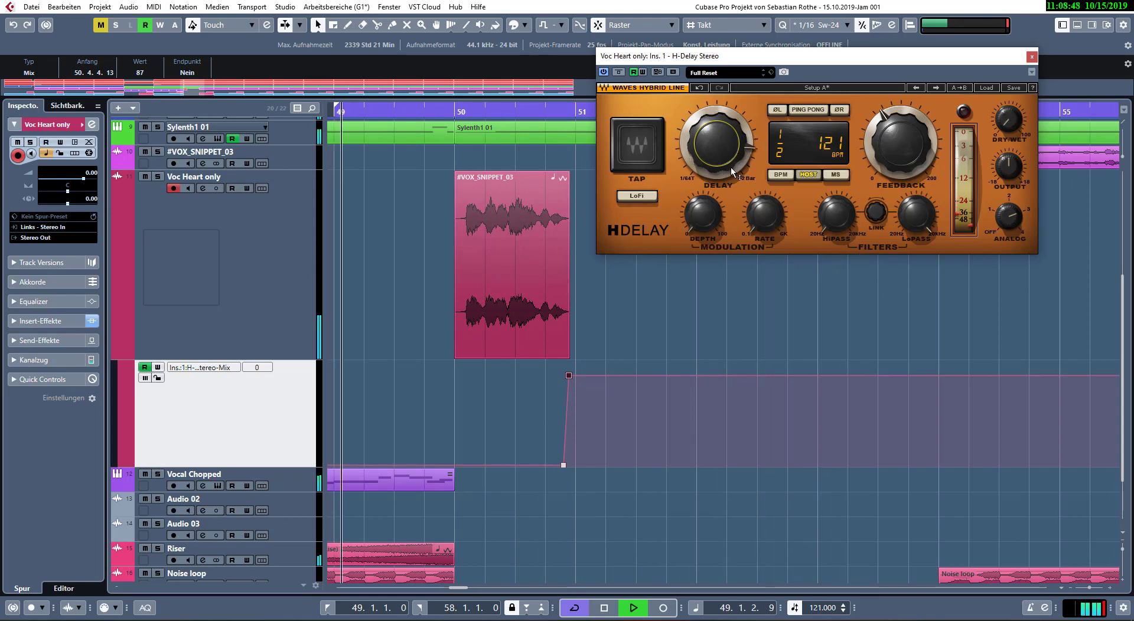
left_click(195, 222)
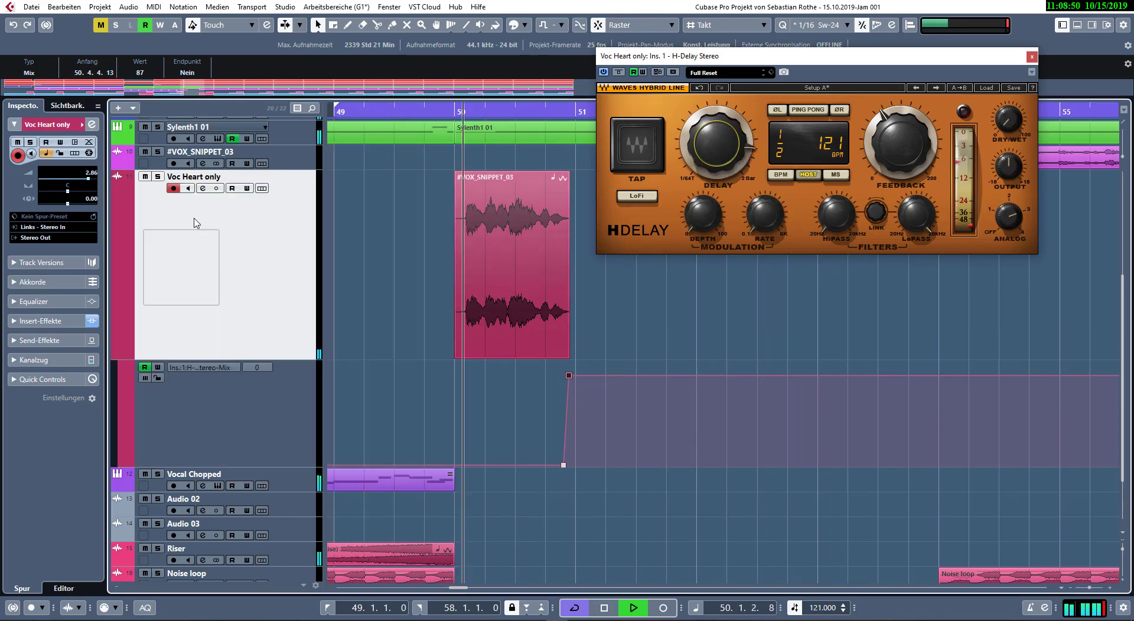
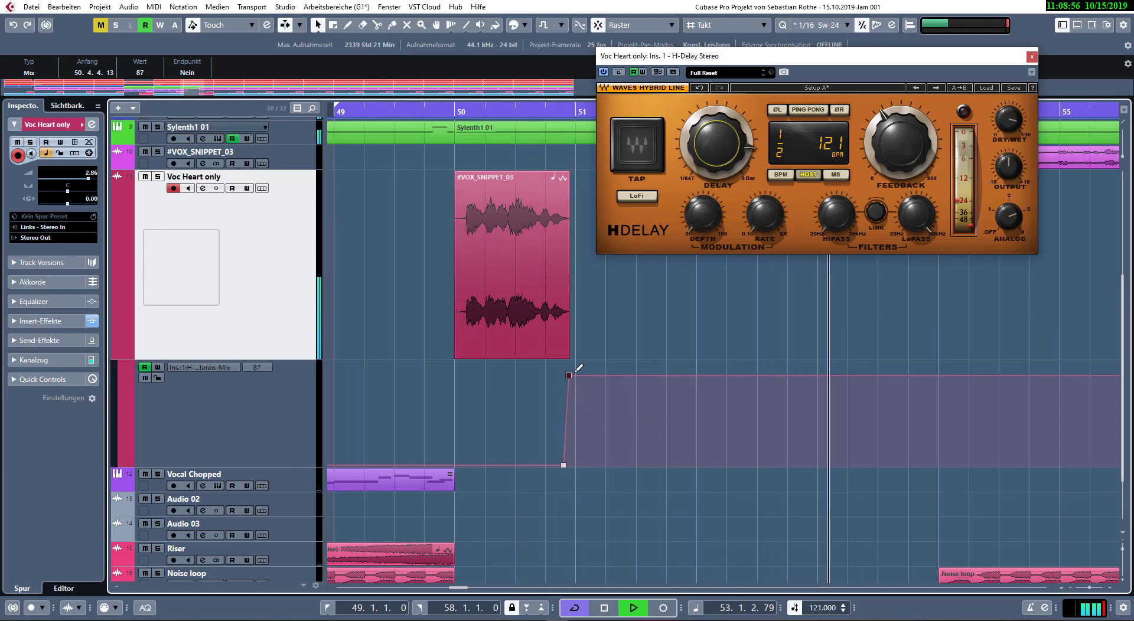
key("space")
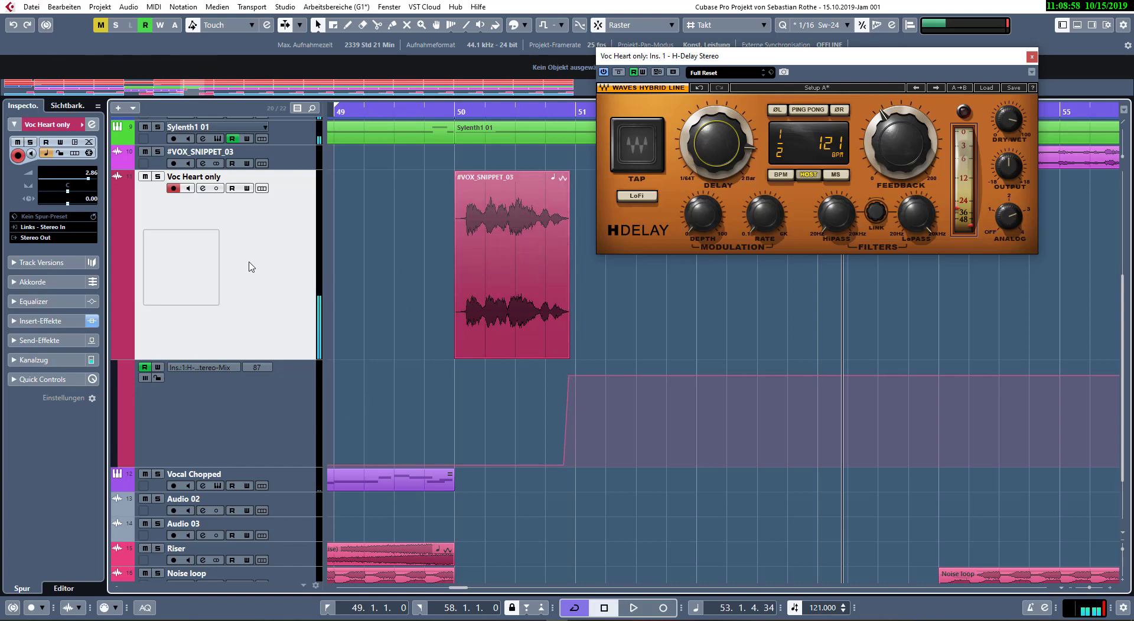
left_click(1032, 56)
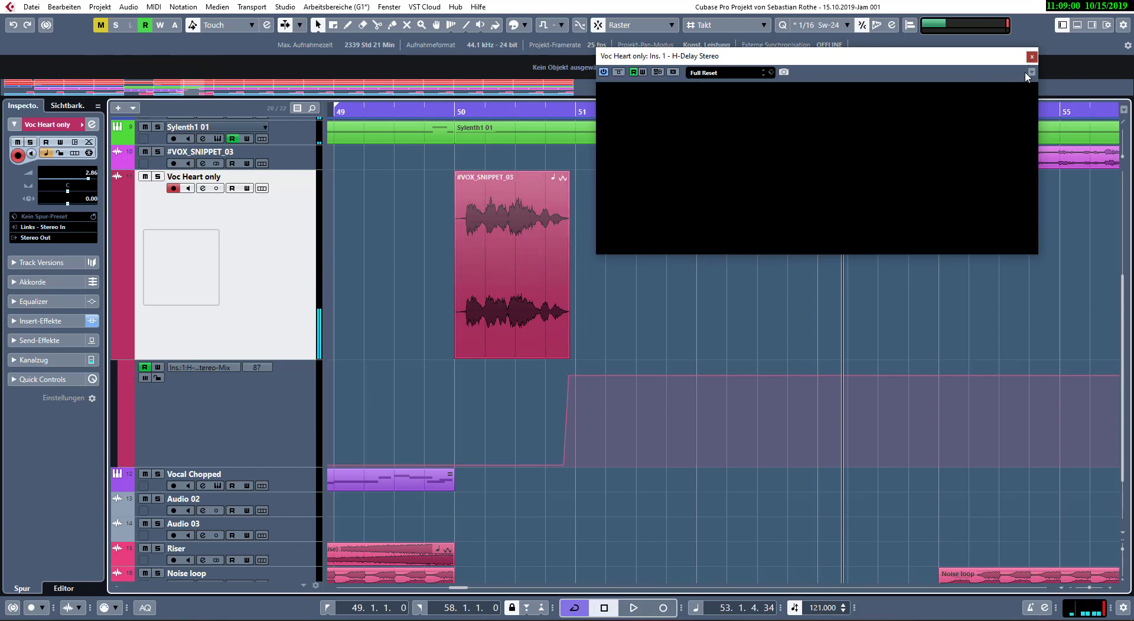
- Shape the mix automation as a straight decline from its peak to 0 at 52.2.3.57 and play it back
left_click(529, 250)
key("space")
key("space")
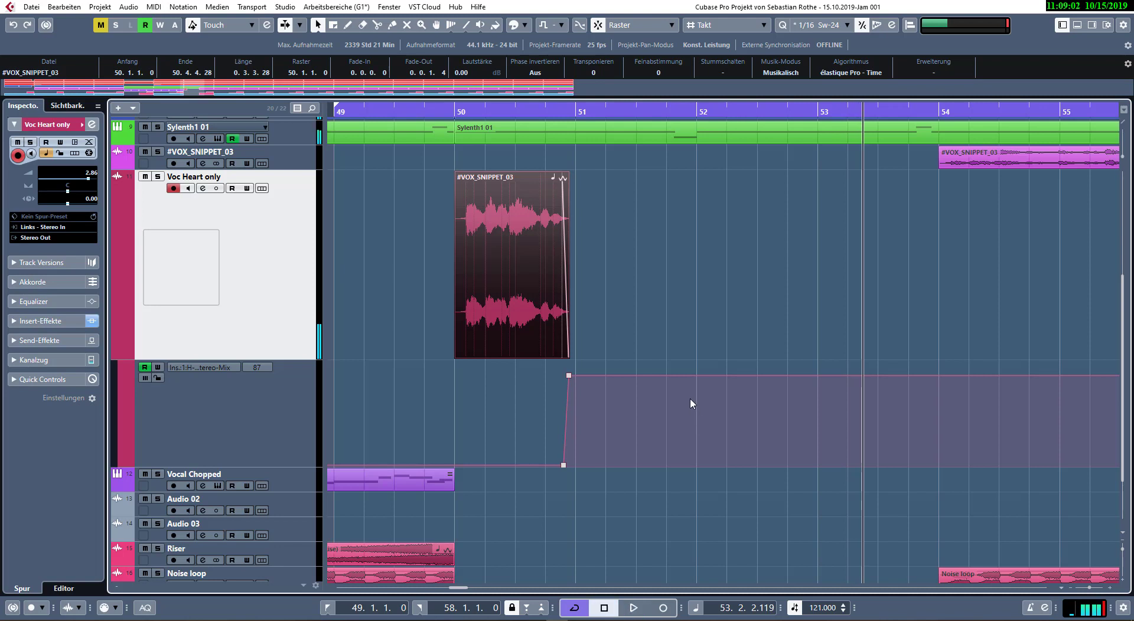
mouse_move(716, 375)
left_mouse_down()
mouse_move(735, 461)
mouse_move(754, 466)
left_mouse_up()
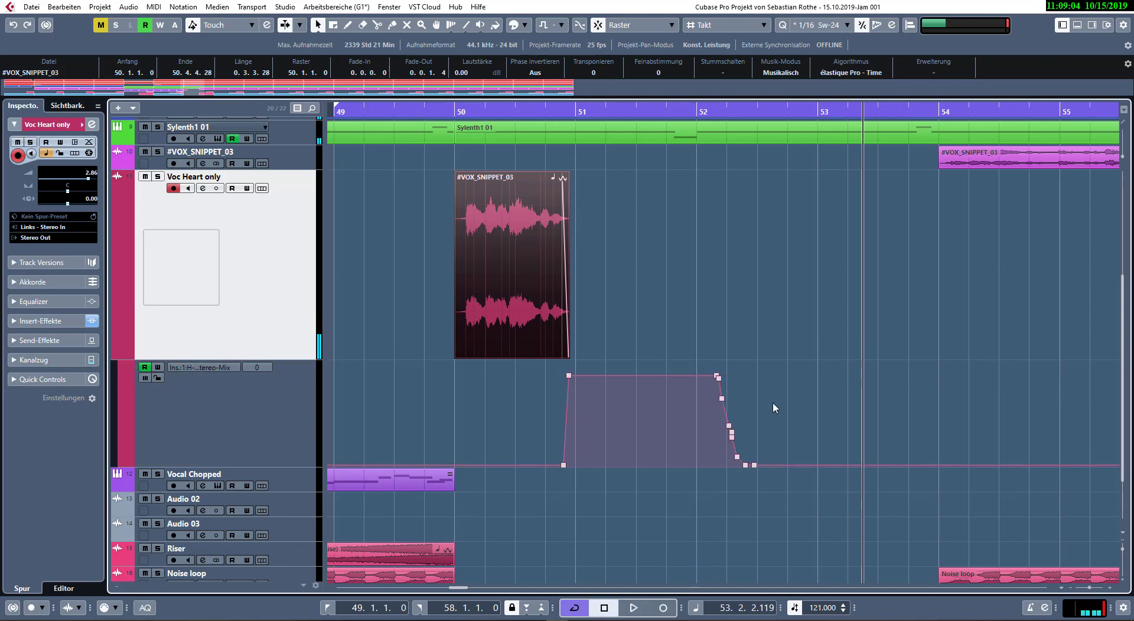
left_click_drag(697, 370, 748, 462)
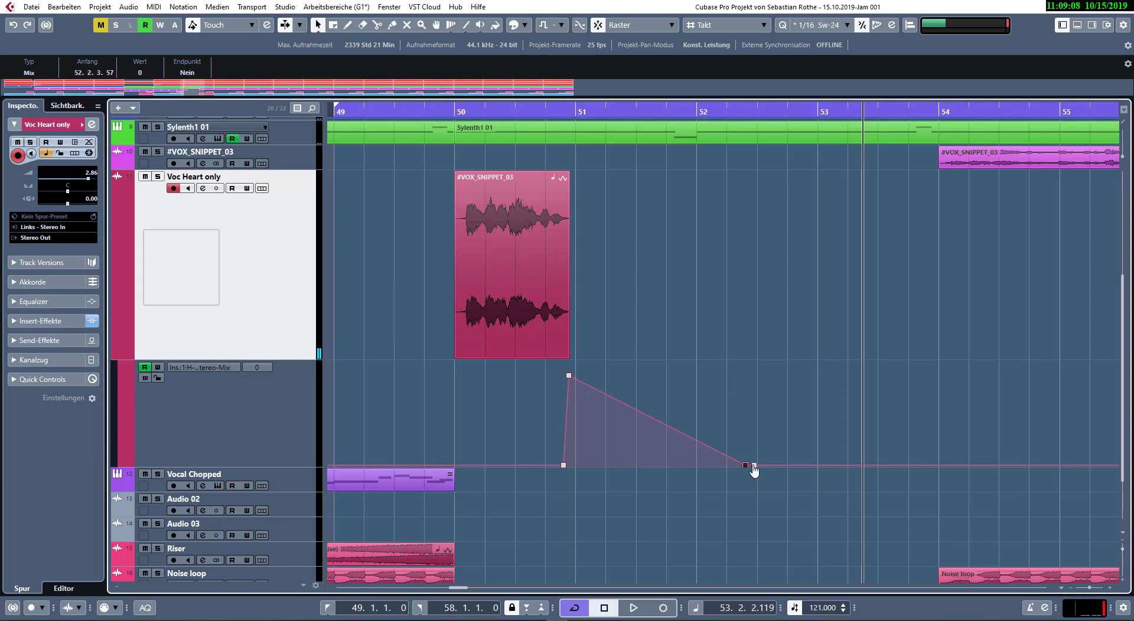
left_click(402, 110)
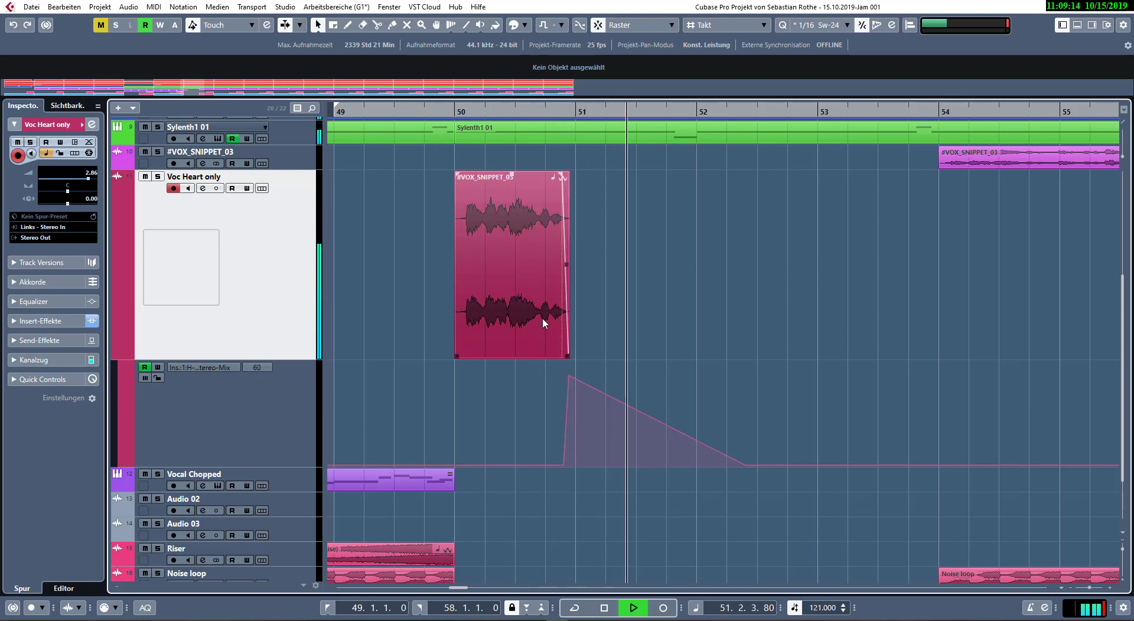
key("space")
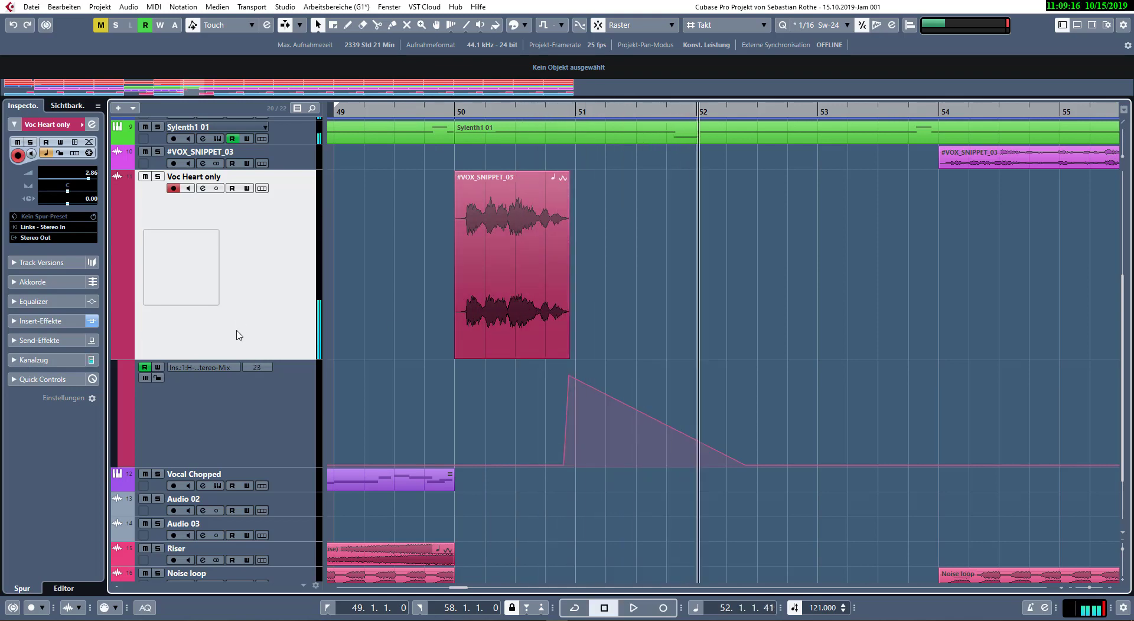
right_click(238, 332)
left_click(337, 381)
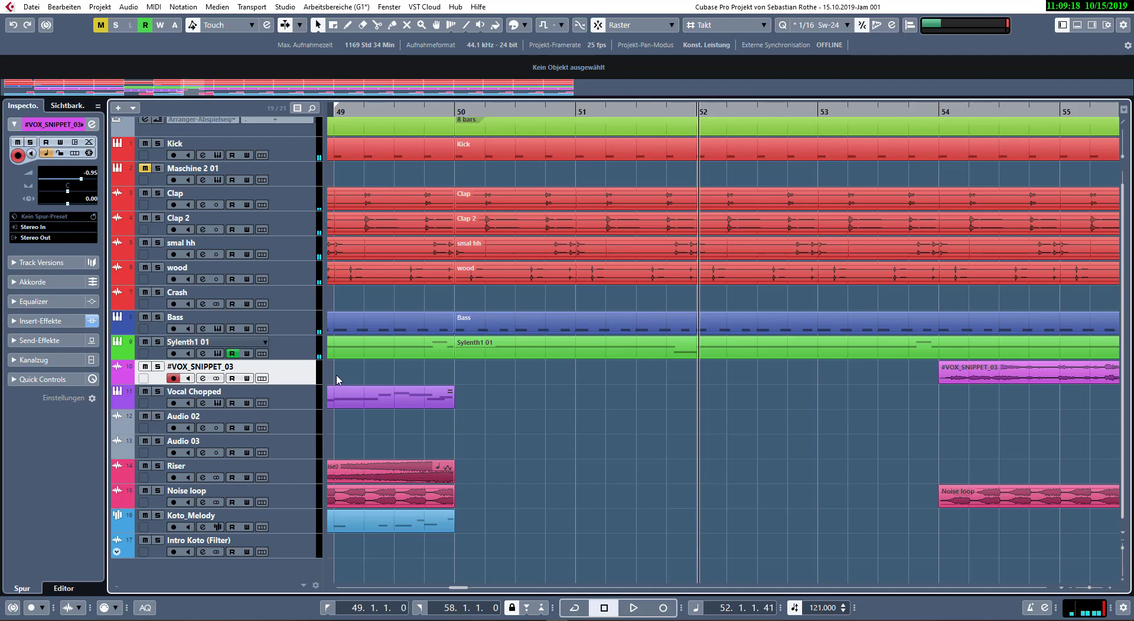
key("ctrl+z")
- Duplicate the Voc Heart only track with its vocal event
right_click(287, 421)
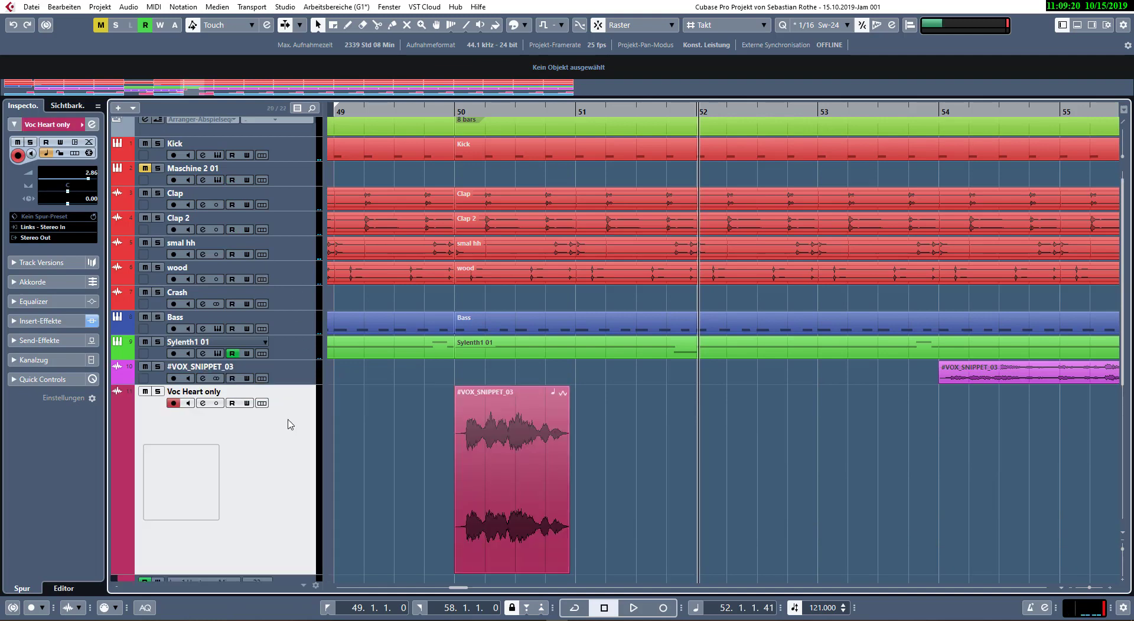
left_click(399, 171)
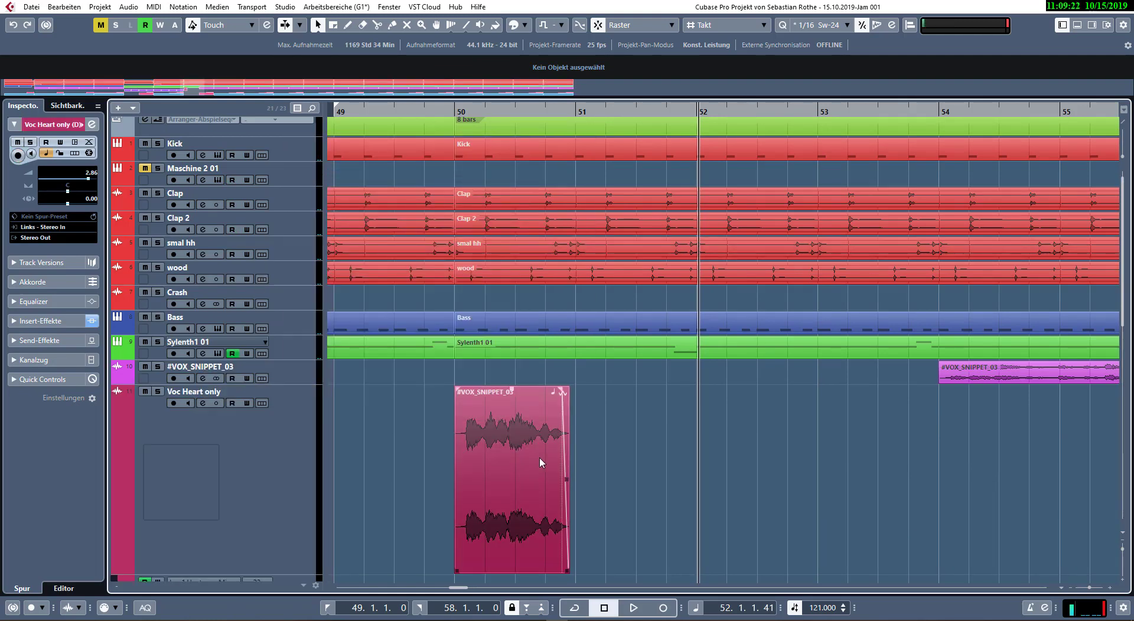
- Remove the H-Delay insert and its mix automation from the original Voc Heart only track
scroll(527, 329, "down", 5)
scroll(253, 456, "up", 2)
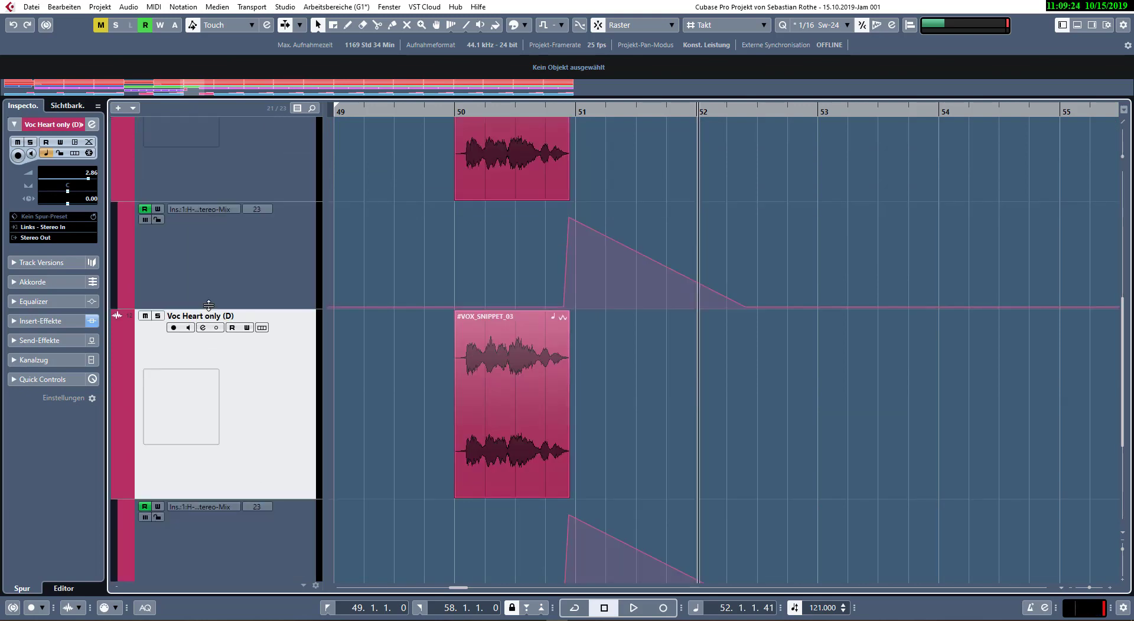
left_click(235, 188)
left_click(41, 321)
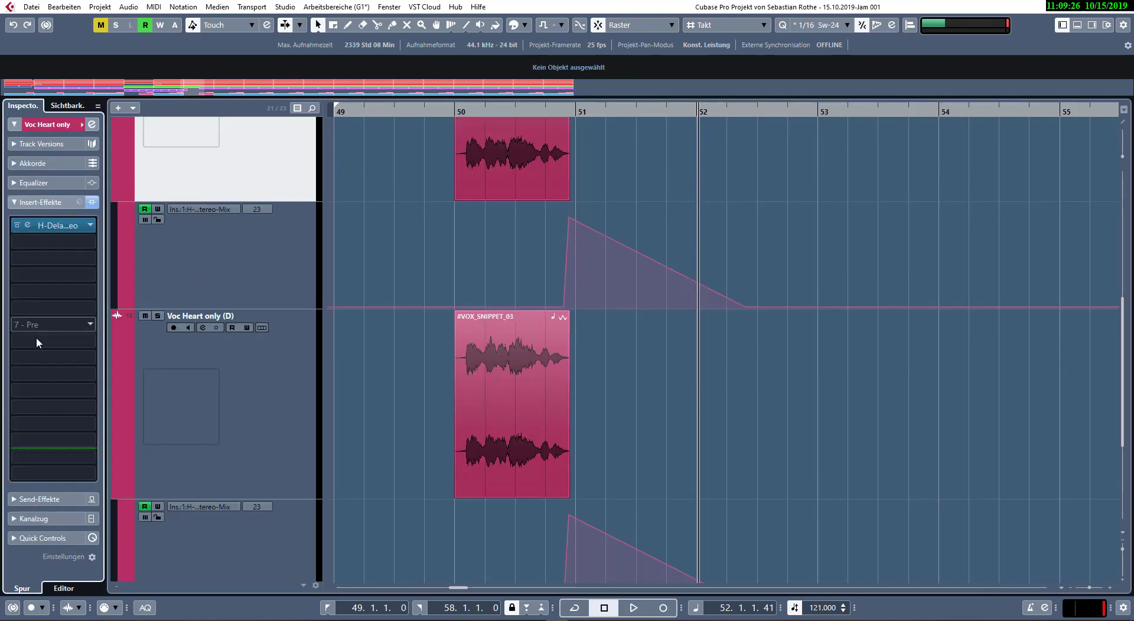
scroll(130, 226, "down", 2)
scroll(426, 211, "up", 3)
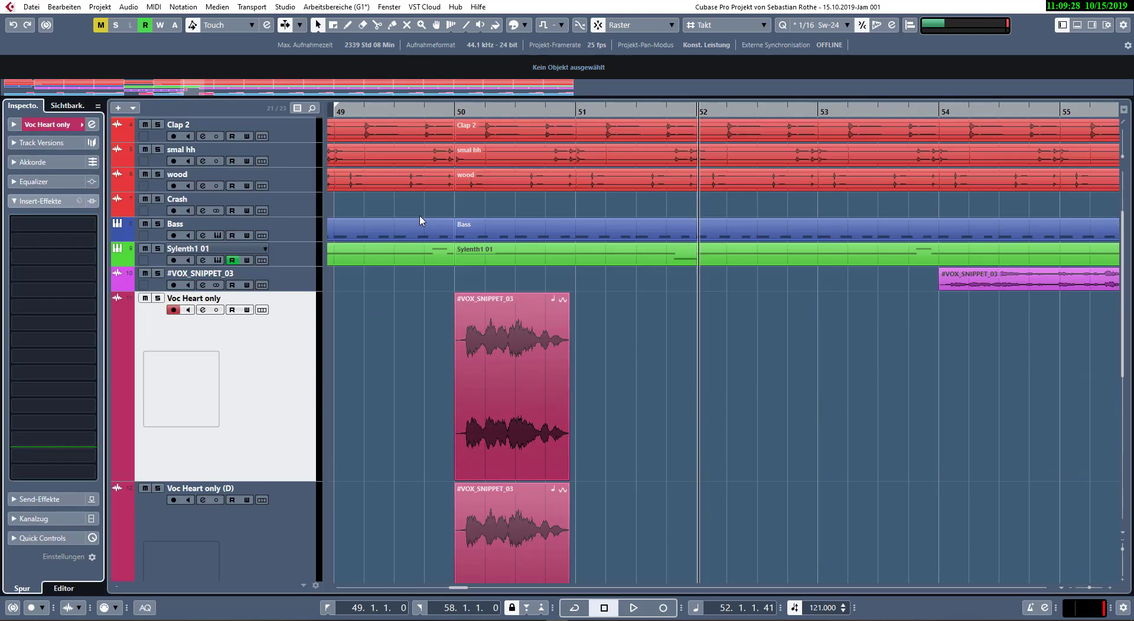
- Solo the original Voc Heart only track and select its vocal event at bar 50
scroll(558, 432, "up", 3)
scroll(432, 420, "up", 2)
left_click_drag(472, 418, 761, 367)
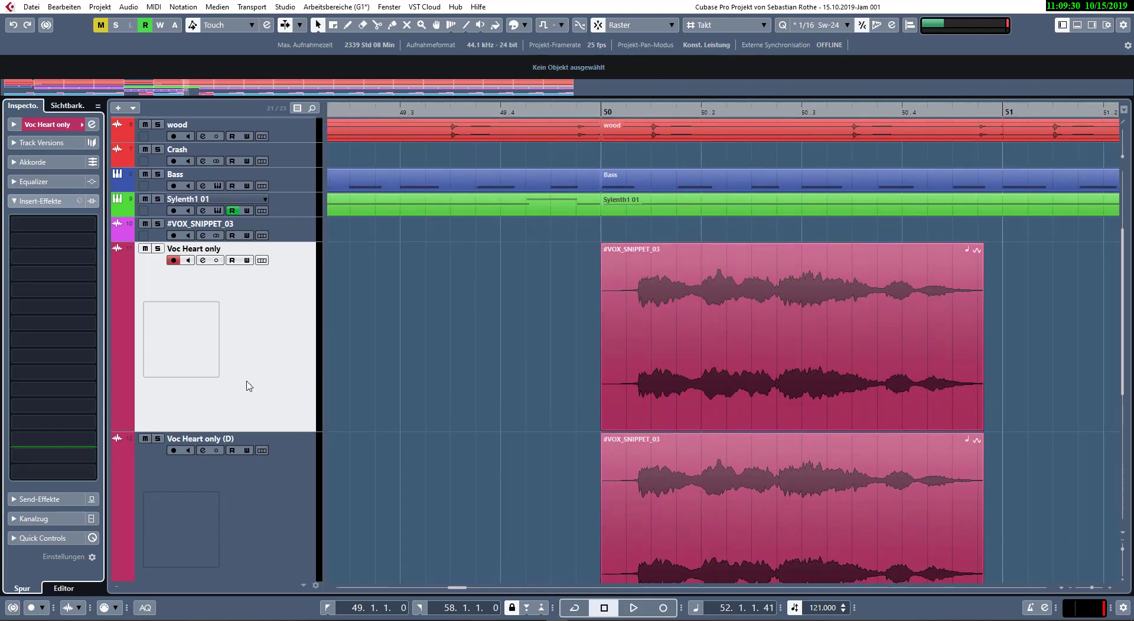
key("KP_1")
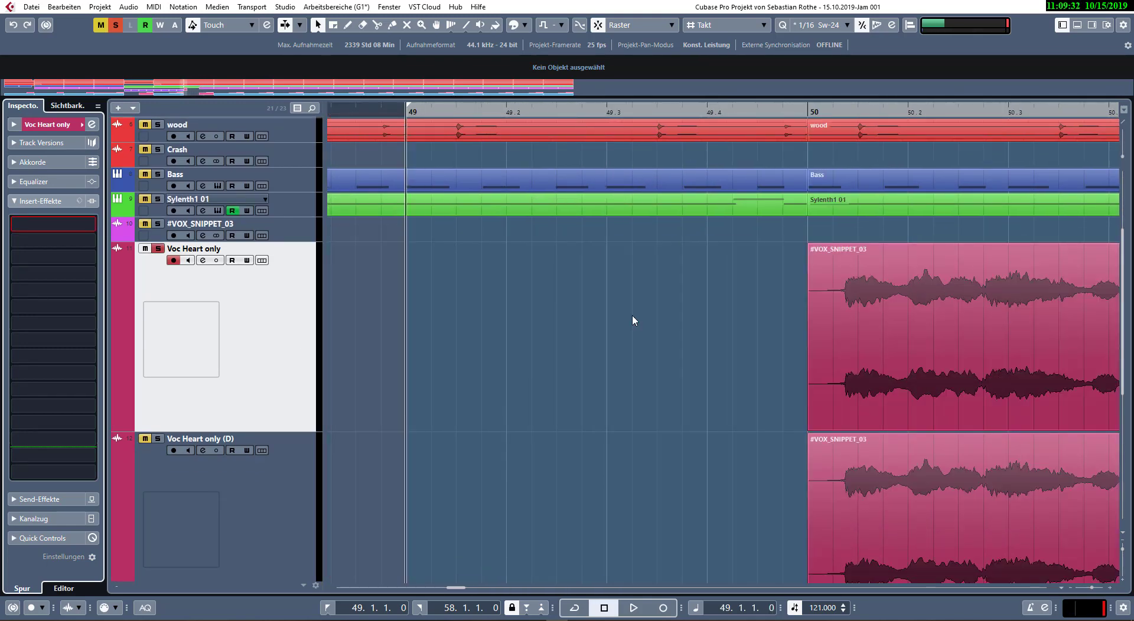
scroll(744, 307, "right", 5)
scroll(649, 330, "up", 1)
left_click(579, 357)
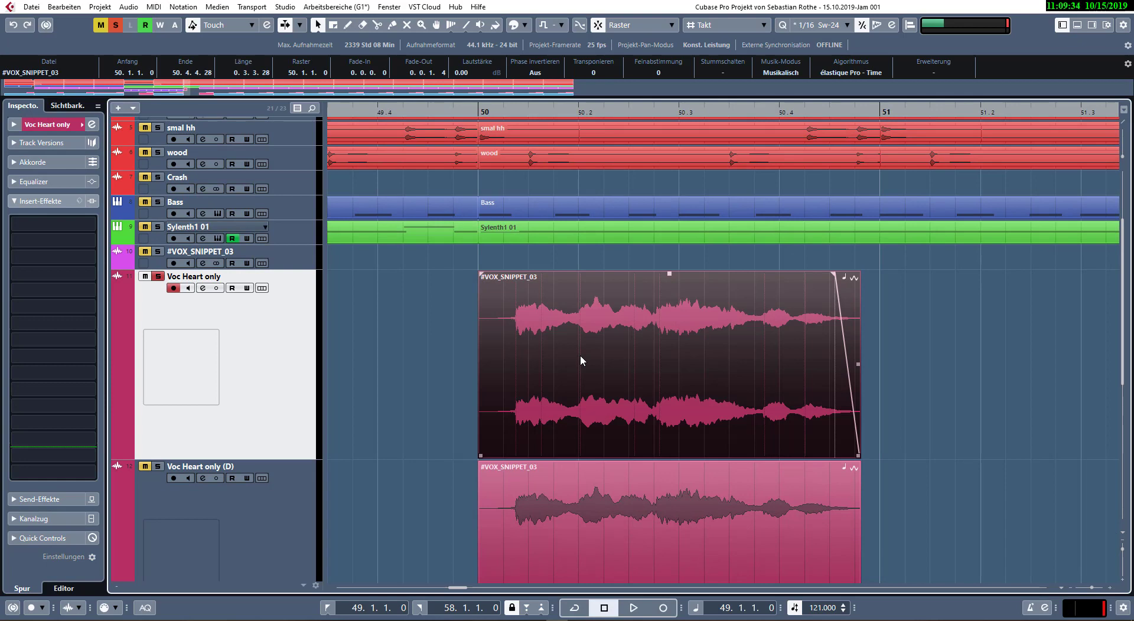
key("KP_Divide")
key("KP_Multiply")
key("KP_0")
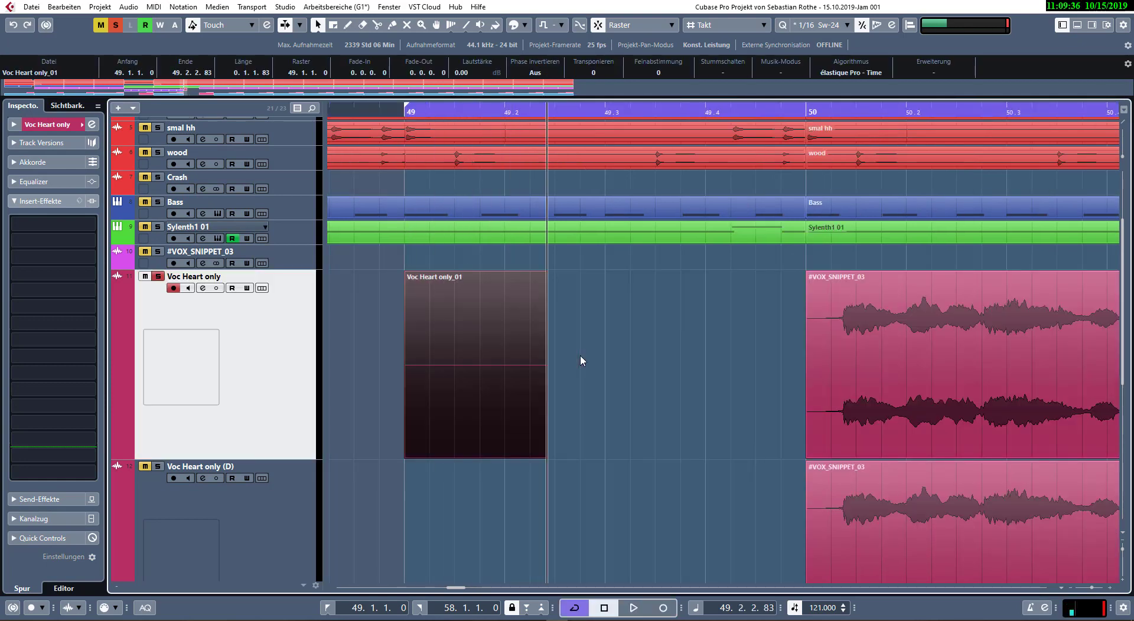
key("p")
key("ctrl+z")
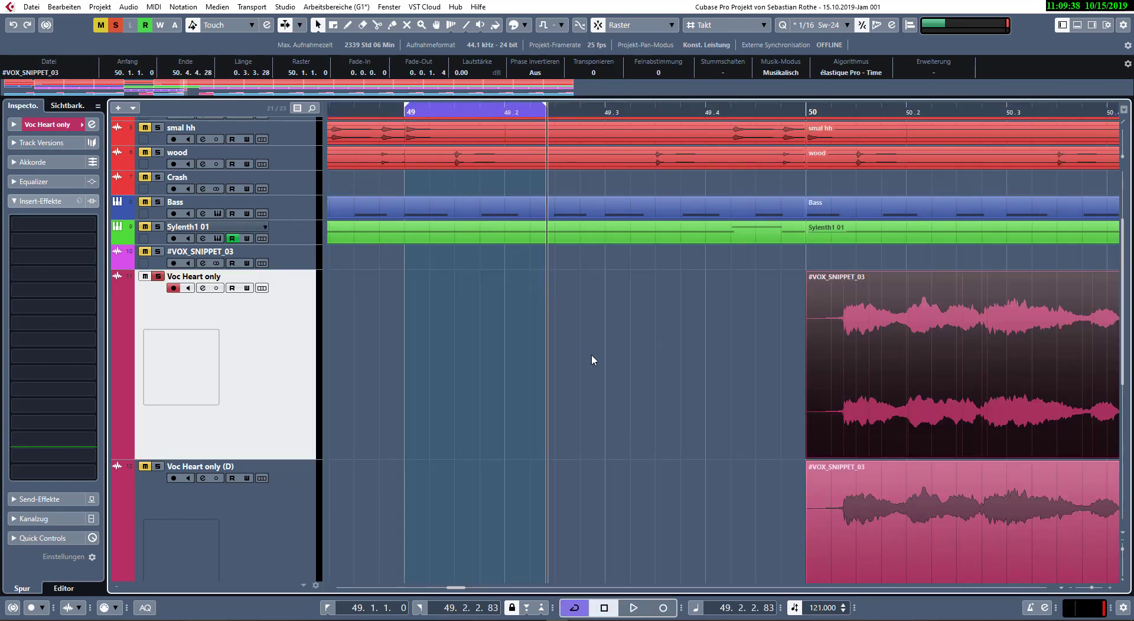
- Set the loop range to the selected vocal event, from 50.1.1.0 to 50.4.4.28, and play it in cycle
key("p")
key("KP_1")
key("KP_Enter")
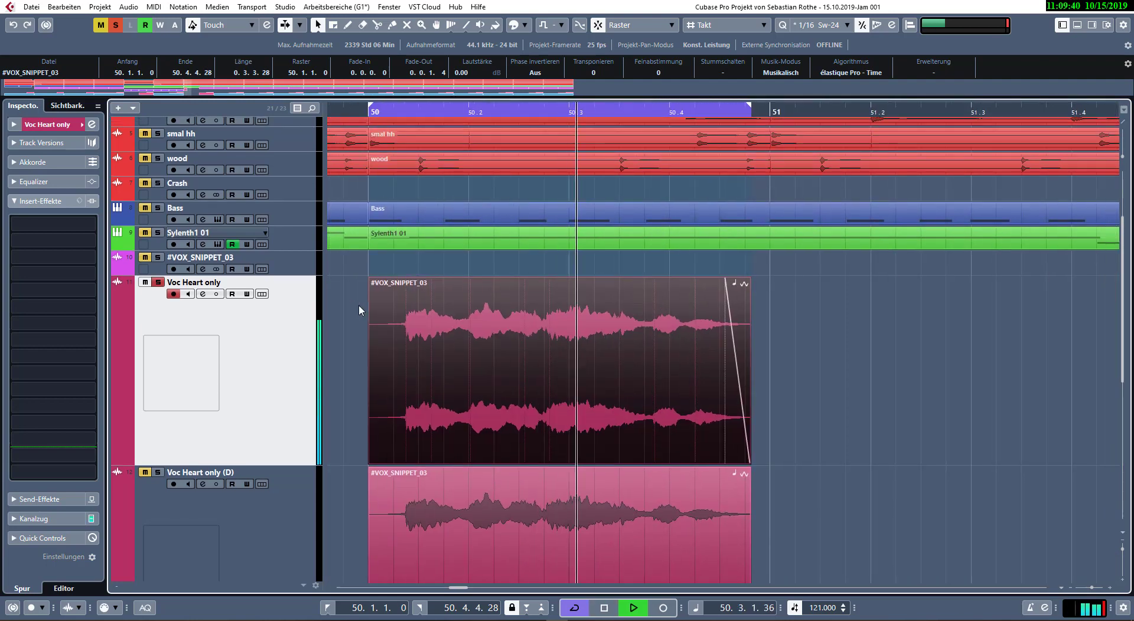
key("space")
key("space")
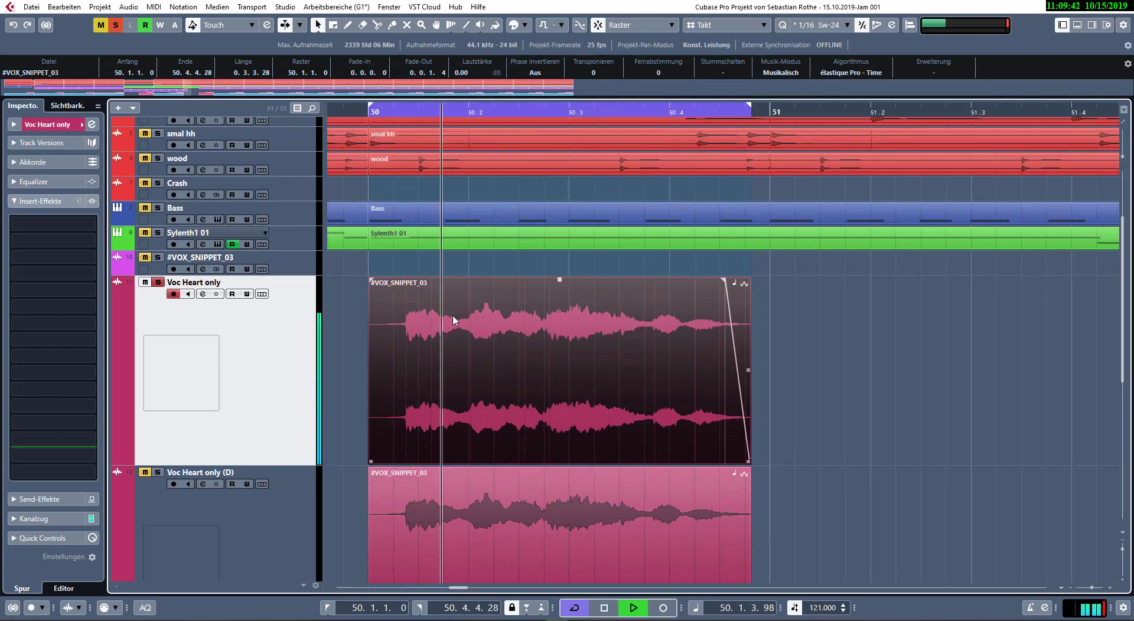
scroll(506, 396, "up", 2)
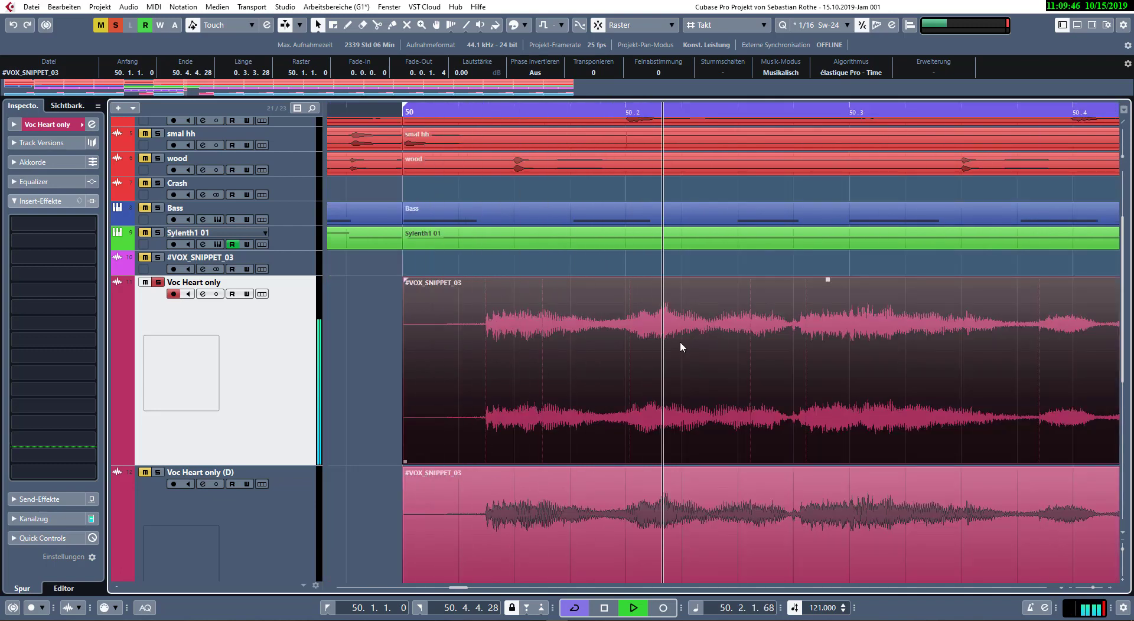
- Split the Voc Heart only event at 50.2.3.112 and mute its second part
key("3")
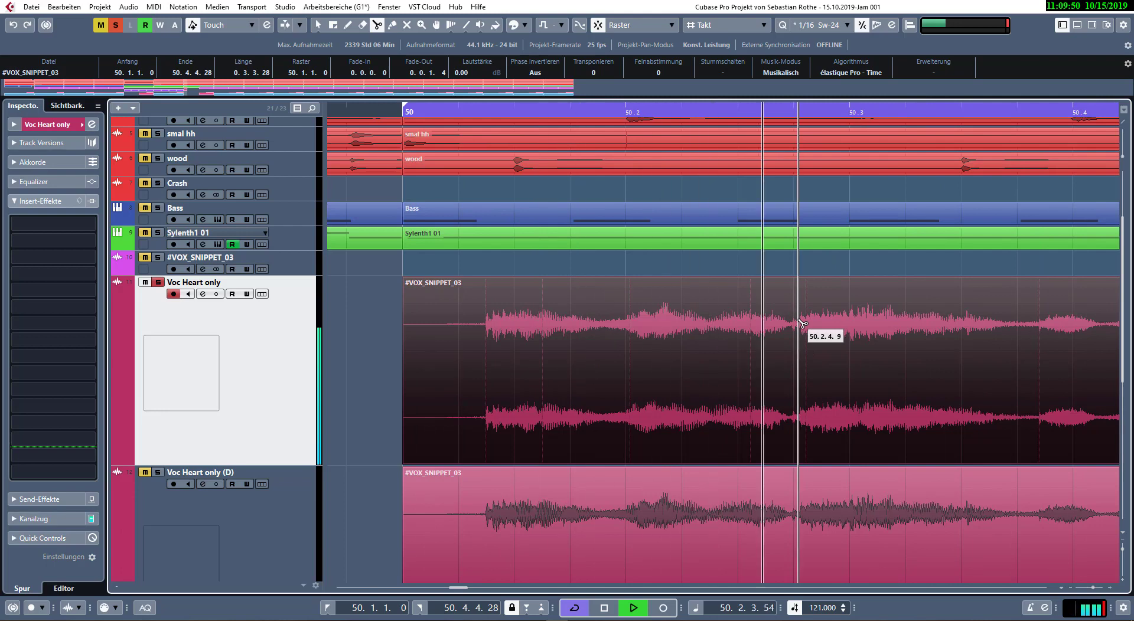
left_click(790, 324)
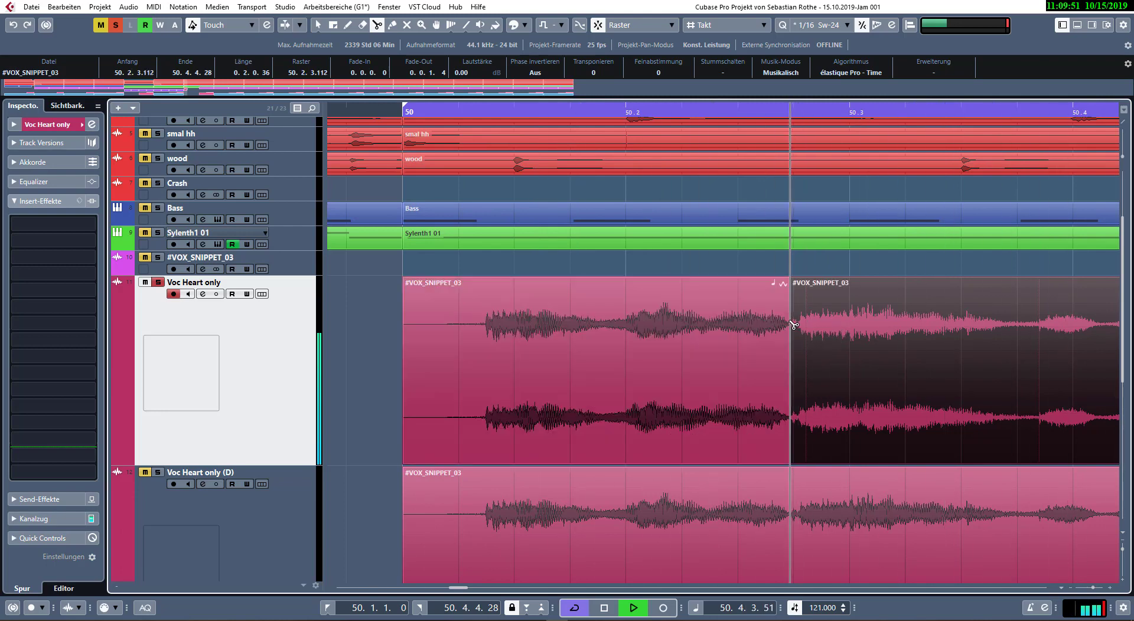
key("7")
left_click(825, 346)
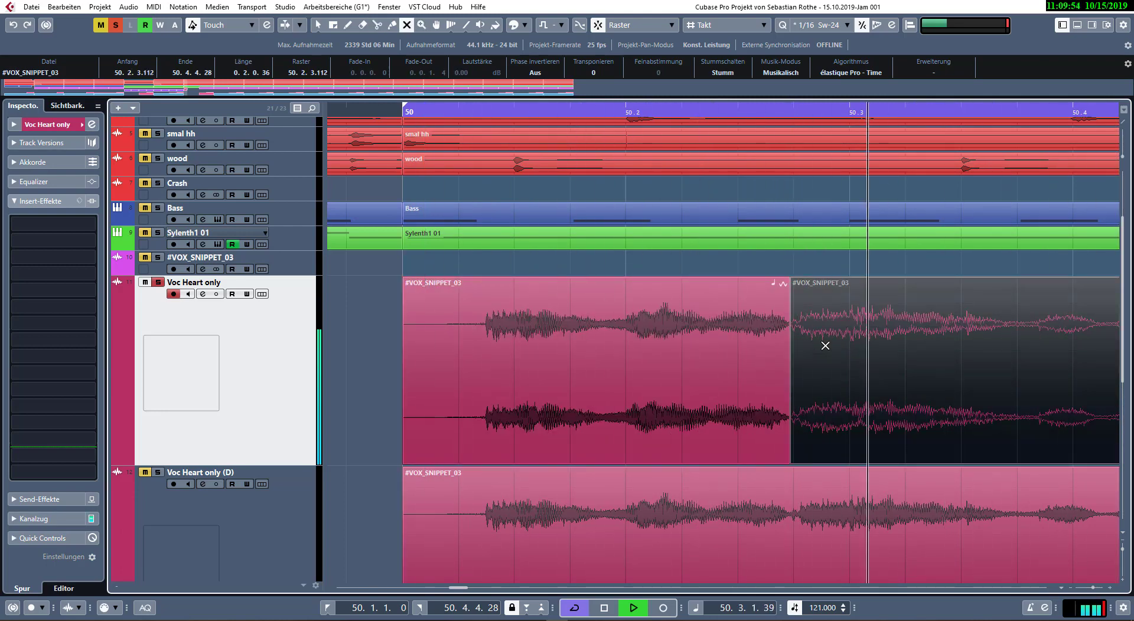
- Try to split the Voc Heart only (D) event into repeated equal parts, and stop playback
key("3")
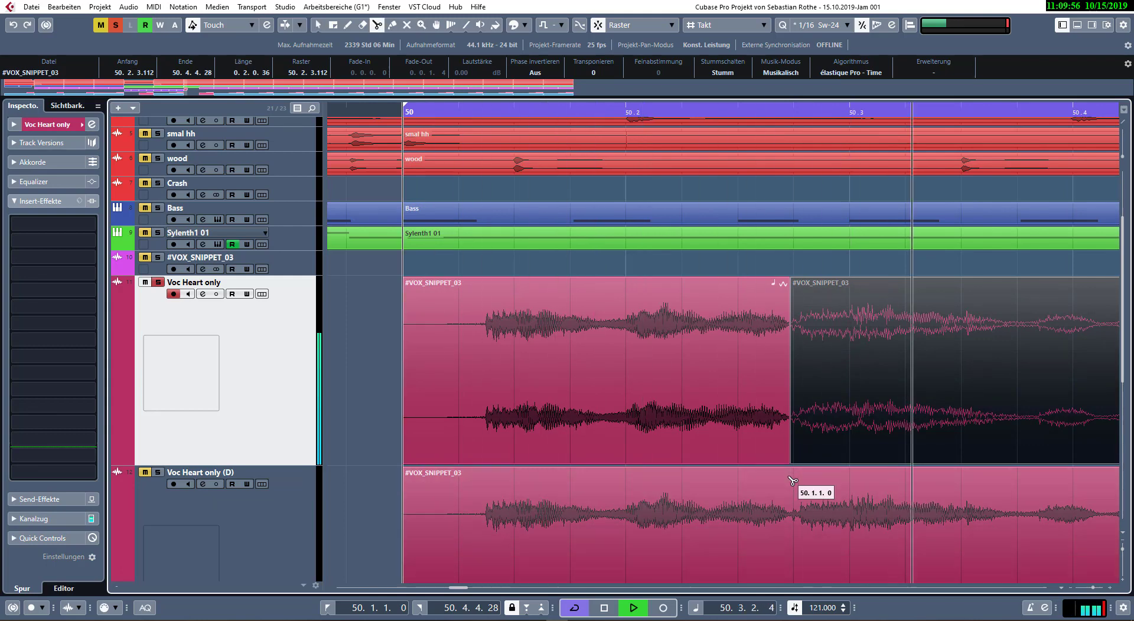
left_click(792, 481, "alt")
key("space")
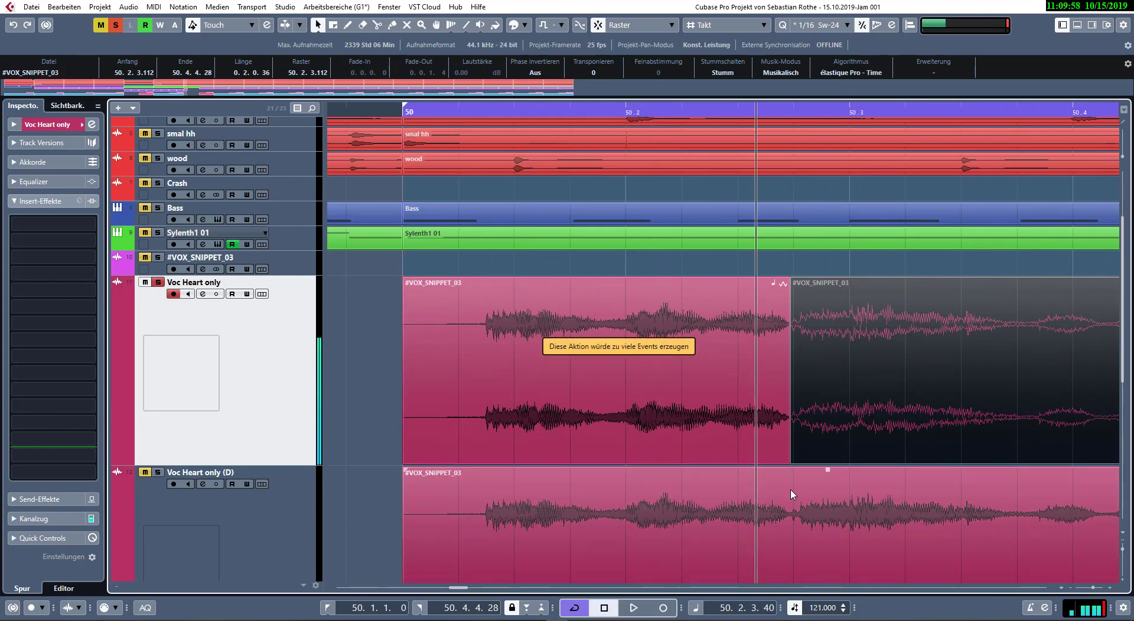
- Split the Voc Heart only (D) event at 50.2.3.112 and mute its first part
key("1")
left_click(792, 493)
scroll(789, 486, "up", 5)
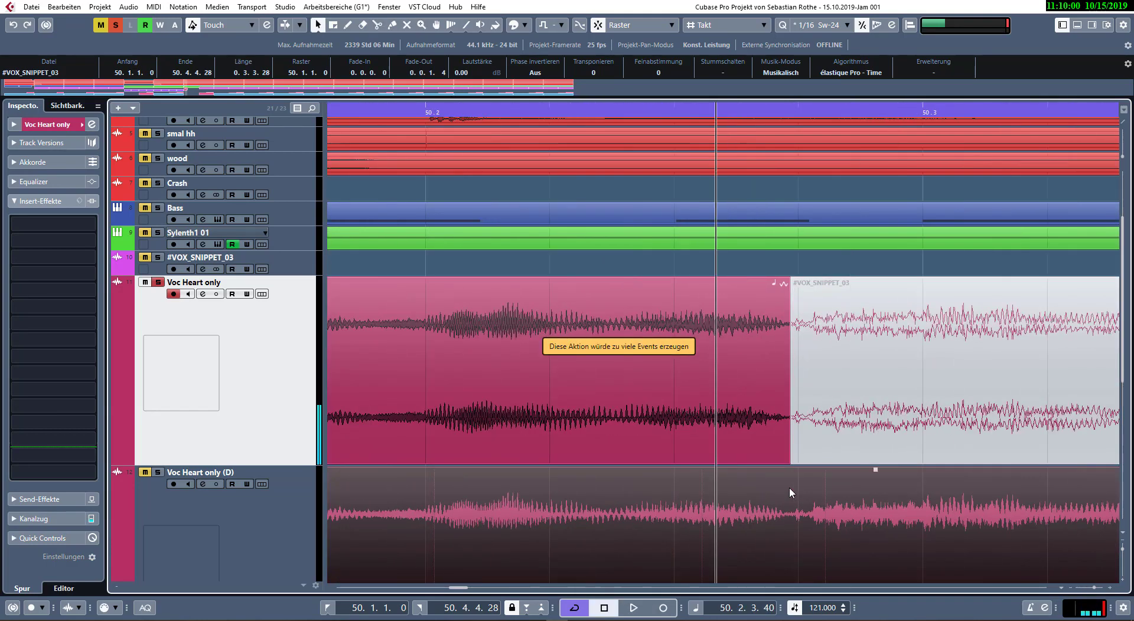
key("3")
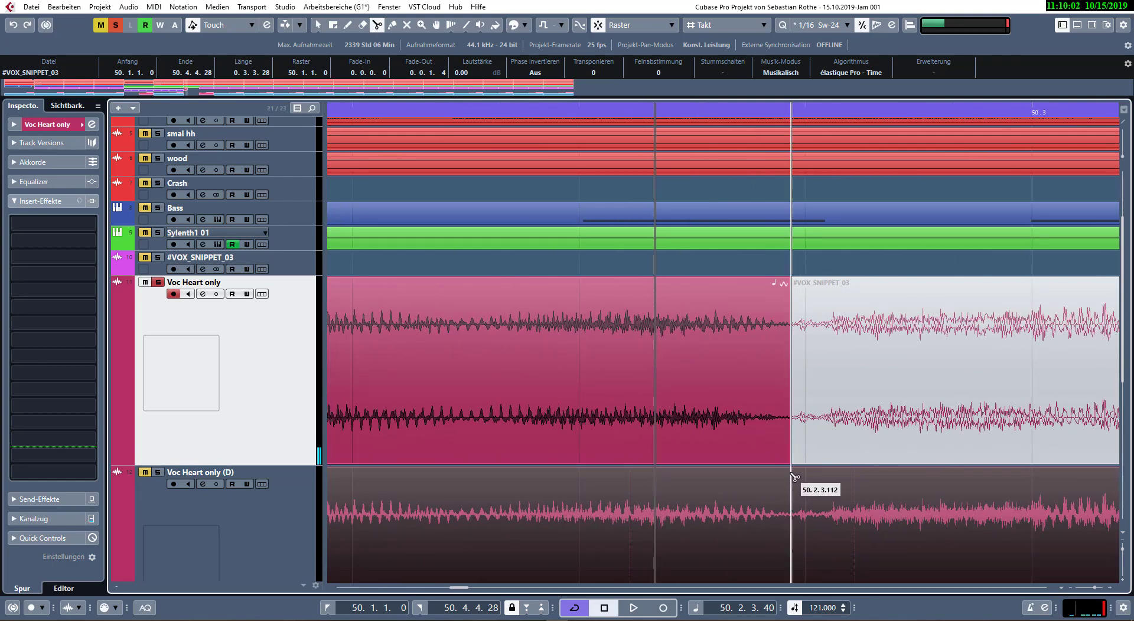
left_click(792, 477)
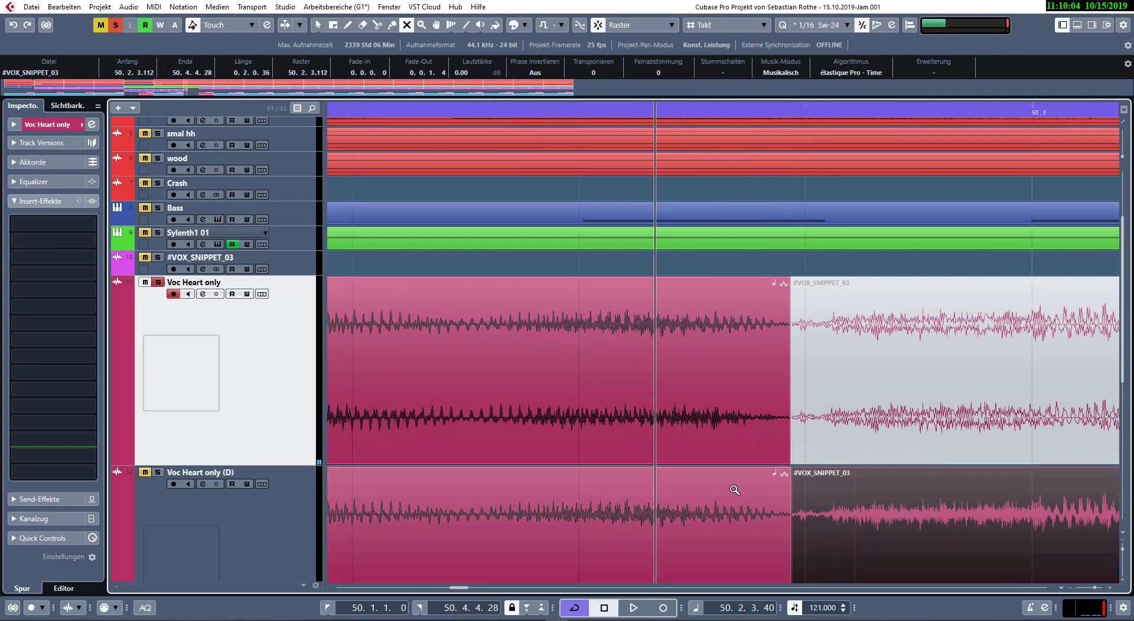
left_click(733, 490)
key("1")
key("1")
- Play back the loop over the split vocal with its second part muted on the soloed Voc Heart only track
left_click(756, 412)
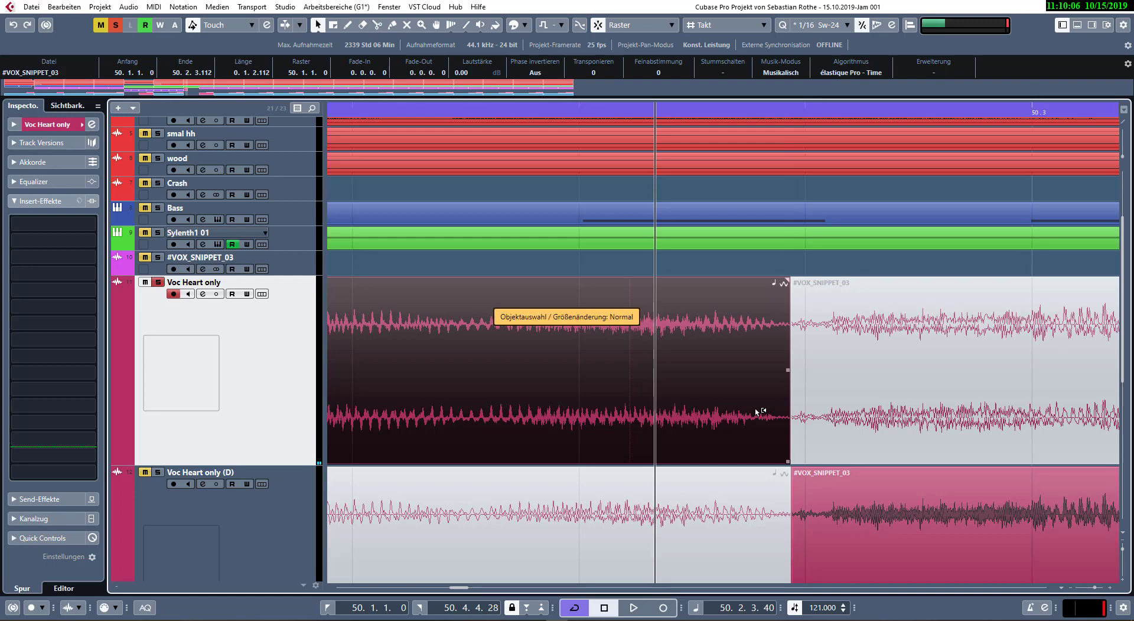
scroll(756, 412, "down", 5)
left_click(481, 364)
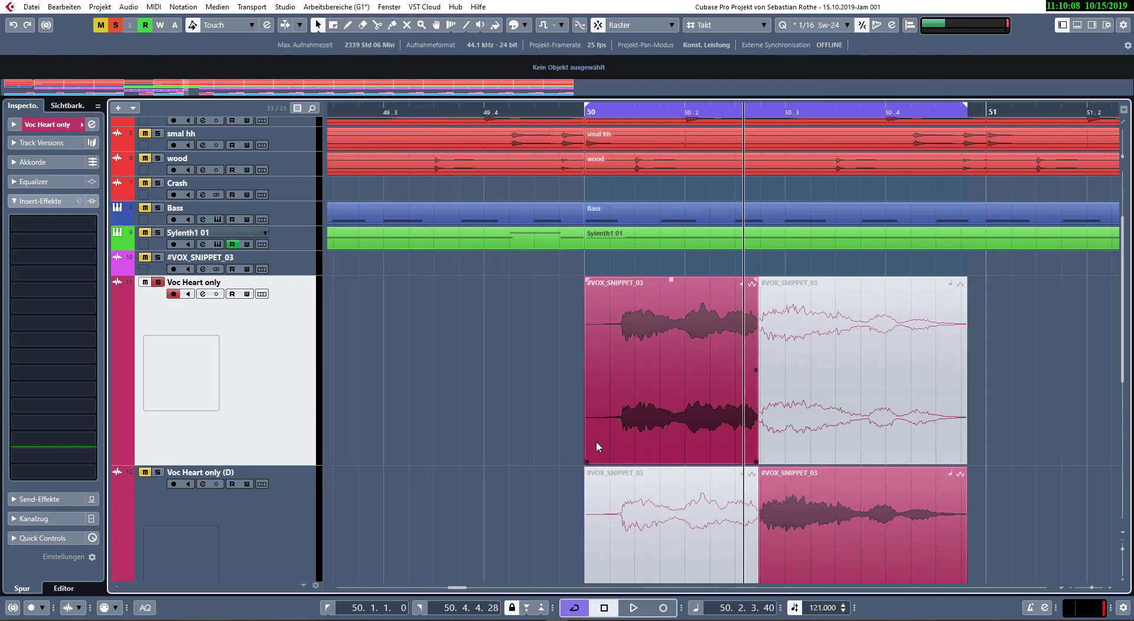
scroll(596, 442, "down", 5)
key("space")
scroll(469, 410, "up", 5)
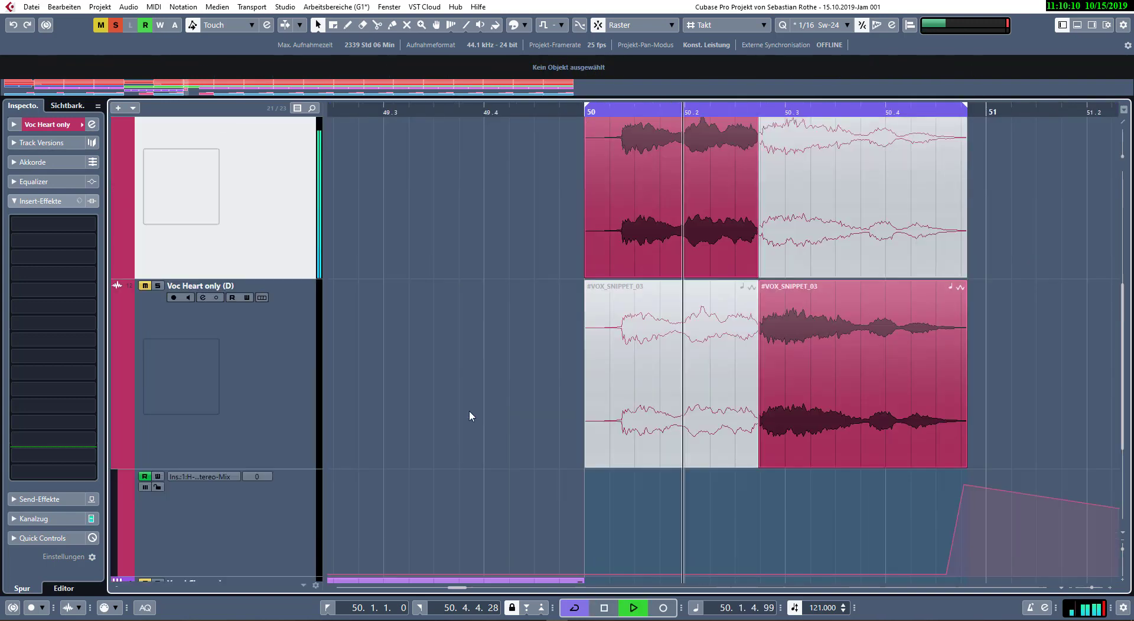
- Select the tracks from Voc Heart only up to smal hh and reduce their heights to the minimum
scroll(232, 366, "up", 2)
key("shift+Up")
key("shift+Up")
key("shift+Up")
key("shift+Up")
key("shift+Up")
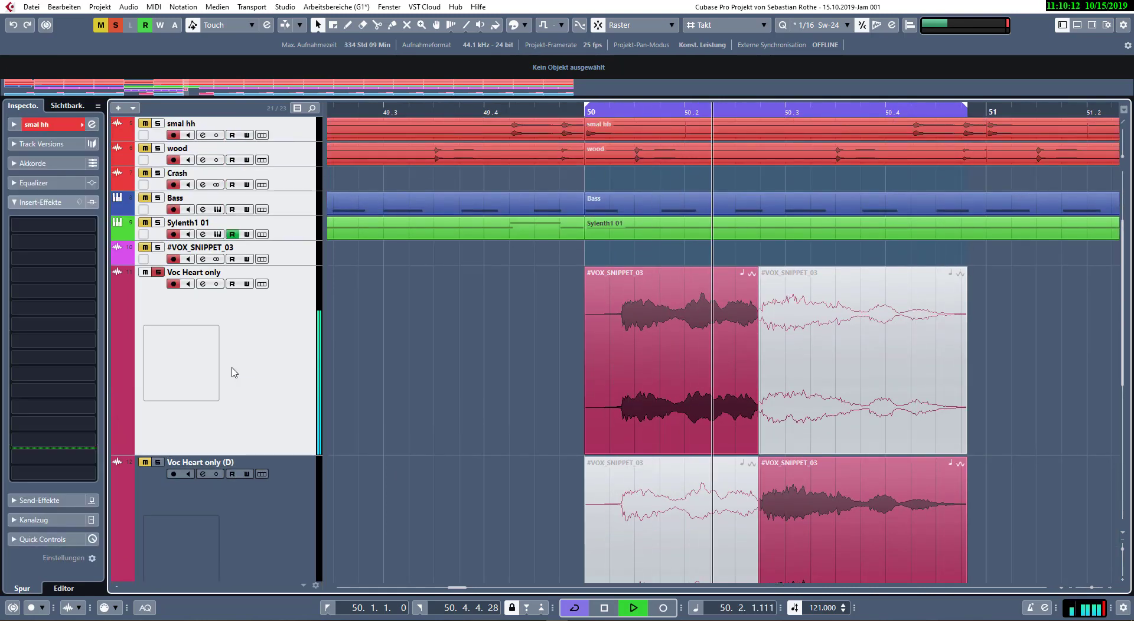
key("alt+Up")
key("alt+Up")
key("alt+Up")
key("alt+Up")
key("alt+Up")
key("alt+Up")
key("alt+Up")
key("alt+Up")
key("alt+Up")
key("alt+Up")
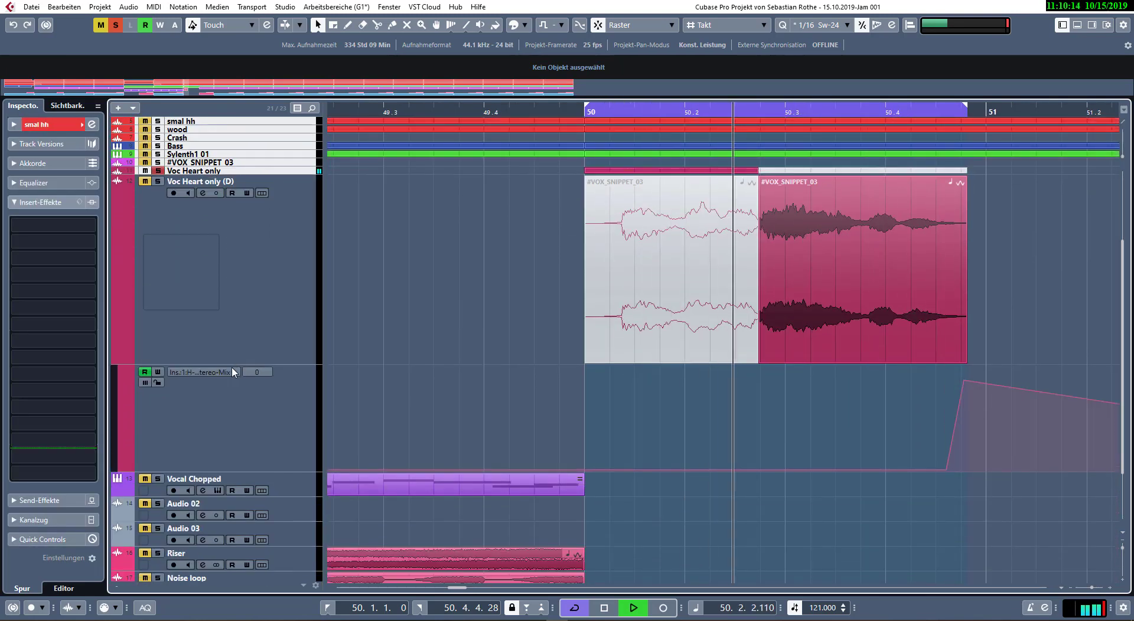
- Rescale the track heights so Voc Heart only matches the neighbouring tracks and their controls are readable
key("shift+g")
key("shift+g")
key("shift+g")
key("shift+g")
key("shift+g")
key("shift+g")
key("shift+g")
key("shift+g")
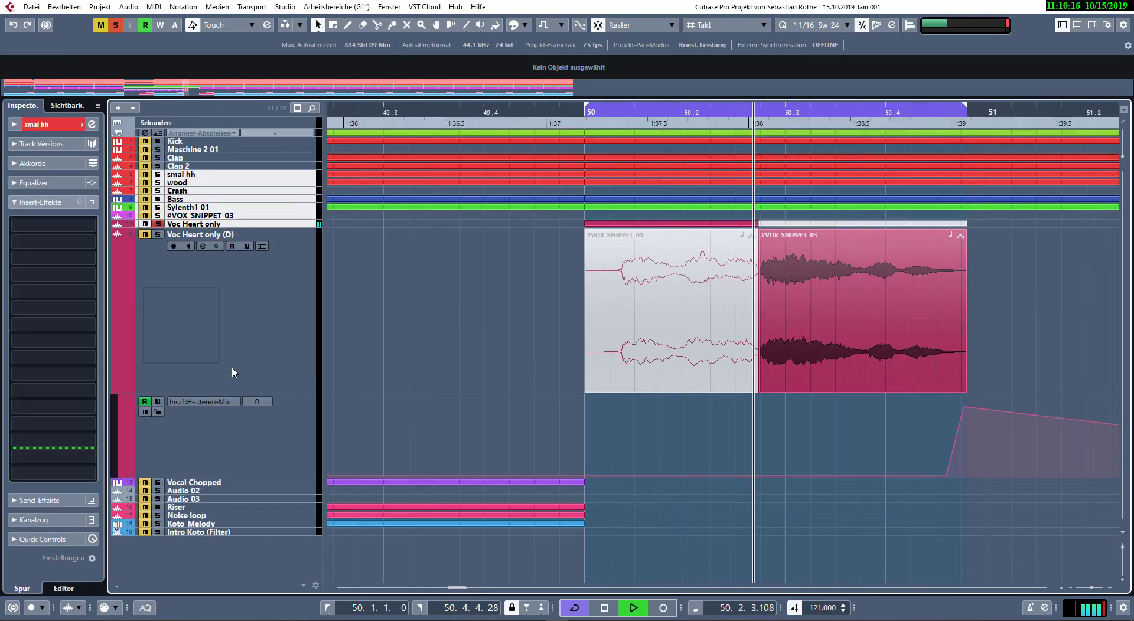
key("shift+h")
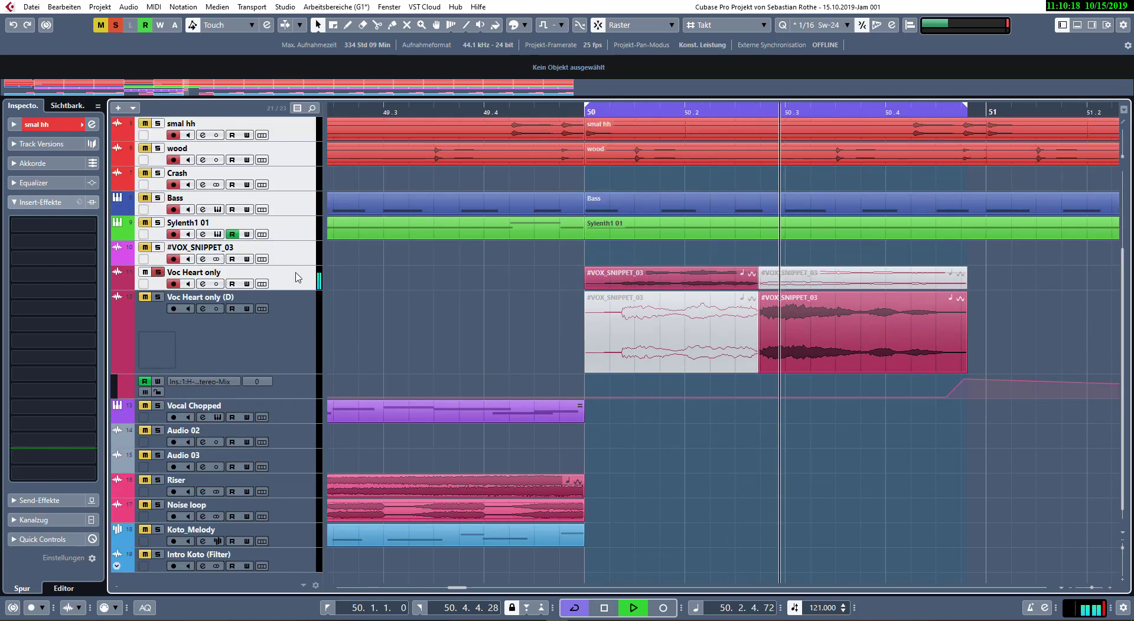
- Solo the Voc Heart only (D) track as well and extend the loop end to 51.1.1.0
left_click(205, 326)
left_click(158, 299)
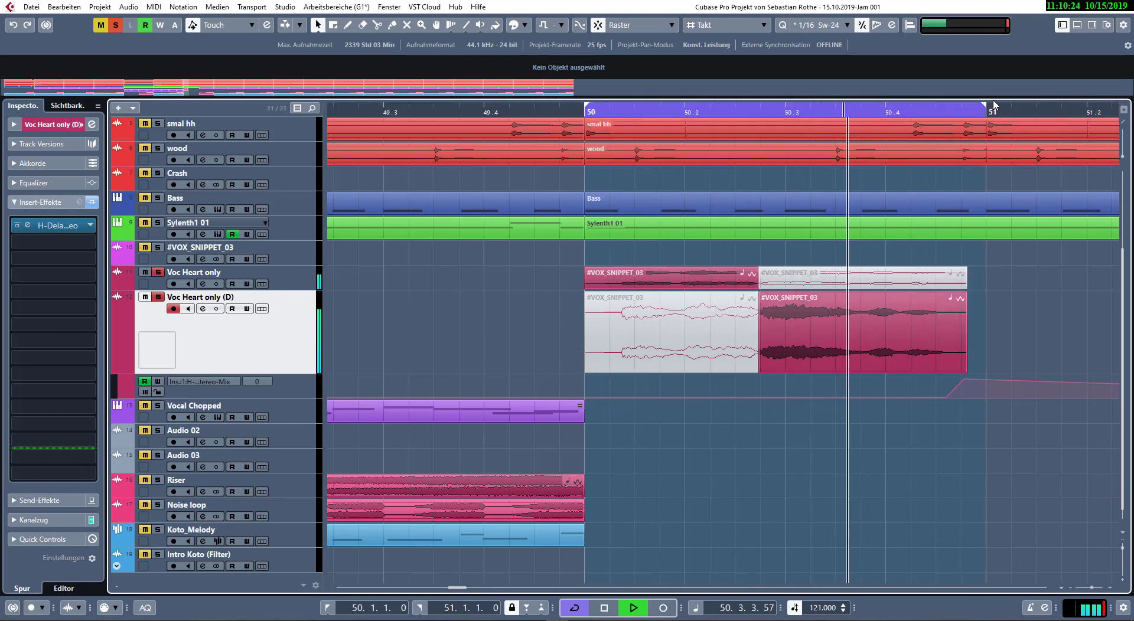
left_click_drag(966, 111, 985, 109)
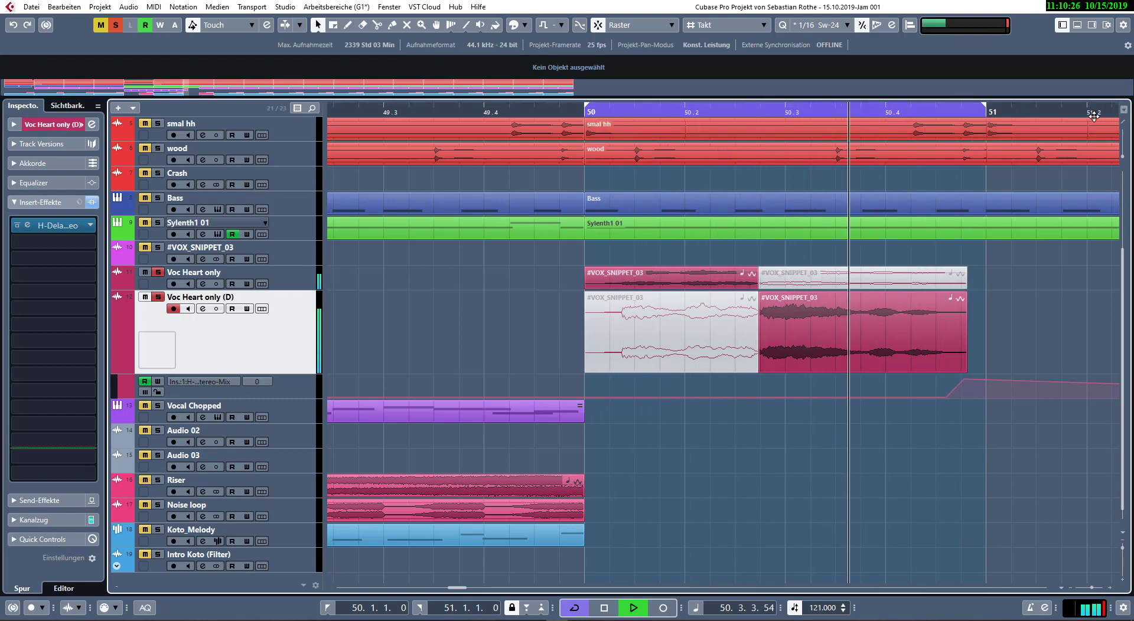
scroll(1039, 259, "down", 3)
key("space")
- Move the zero-value mix automation point of Voc Heart only (D) to 50.4.4.13 for a vertical jump, and stop playback
left_click_drag(1069, 269, 634, 366)
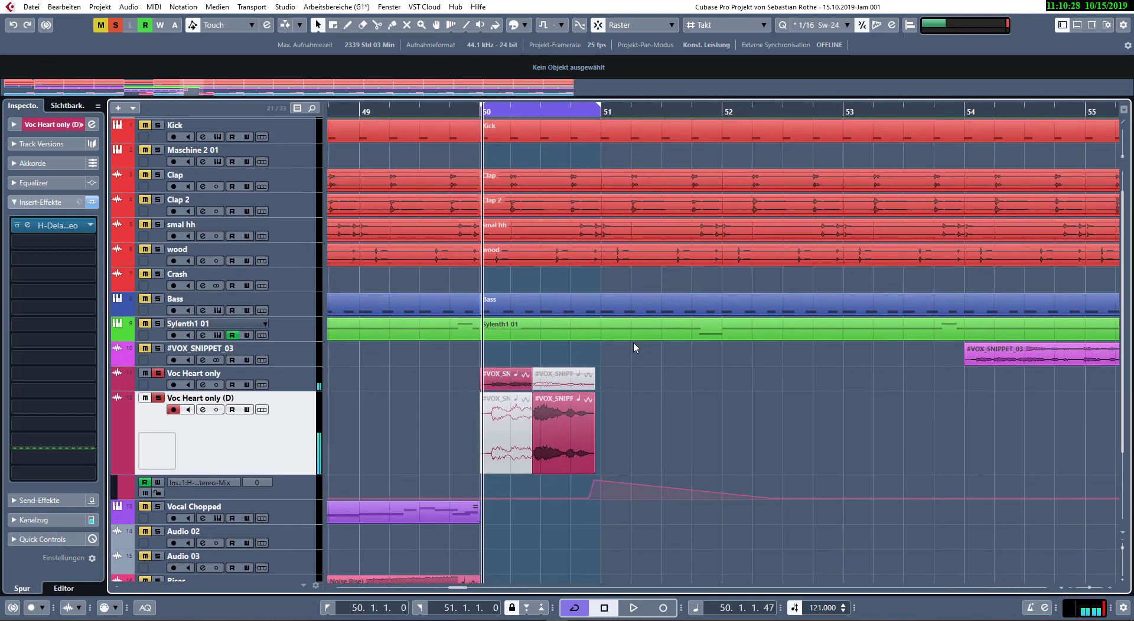
left_click(605, 316)
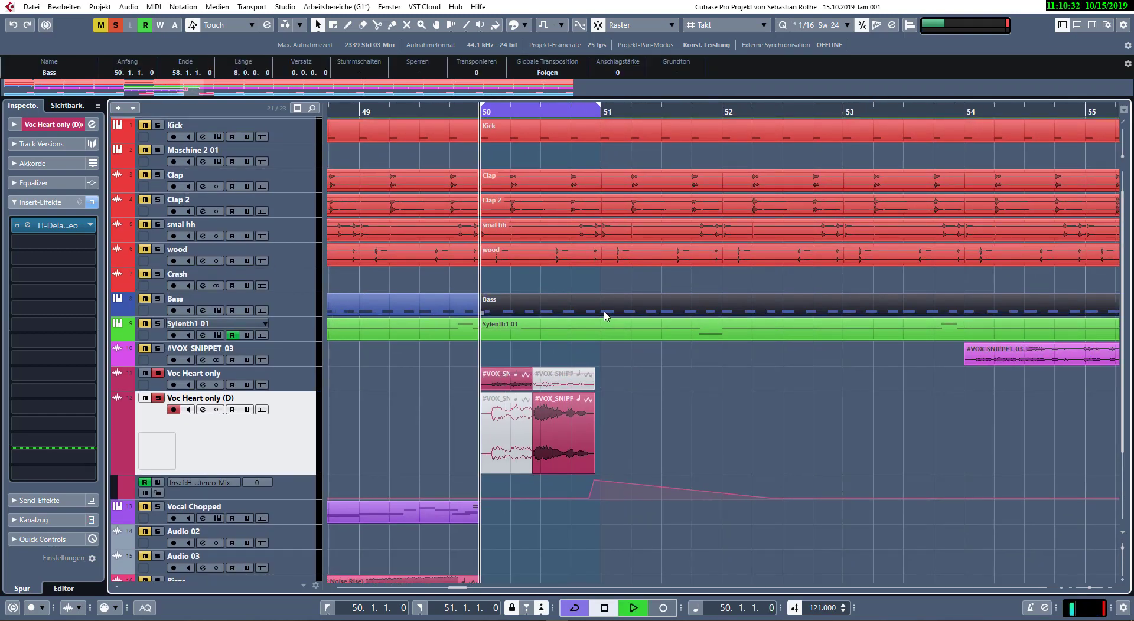
left_click(729, 435)
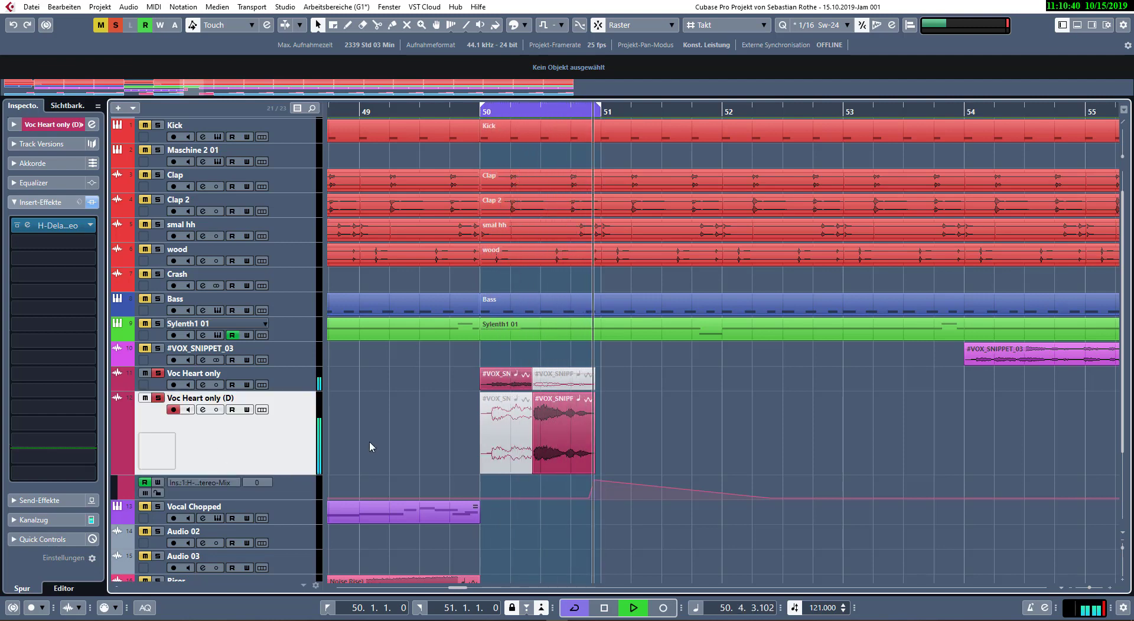
left_click(592, 499)
key("space")
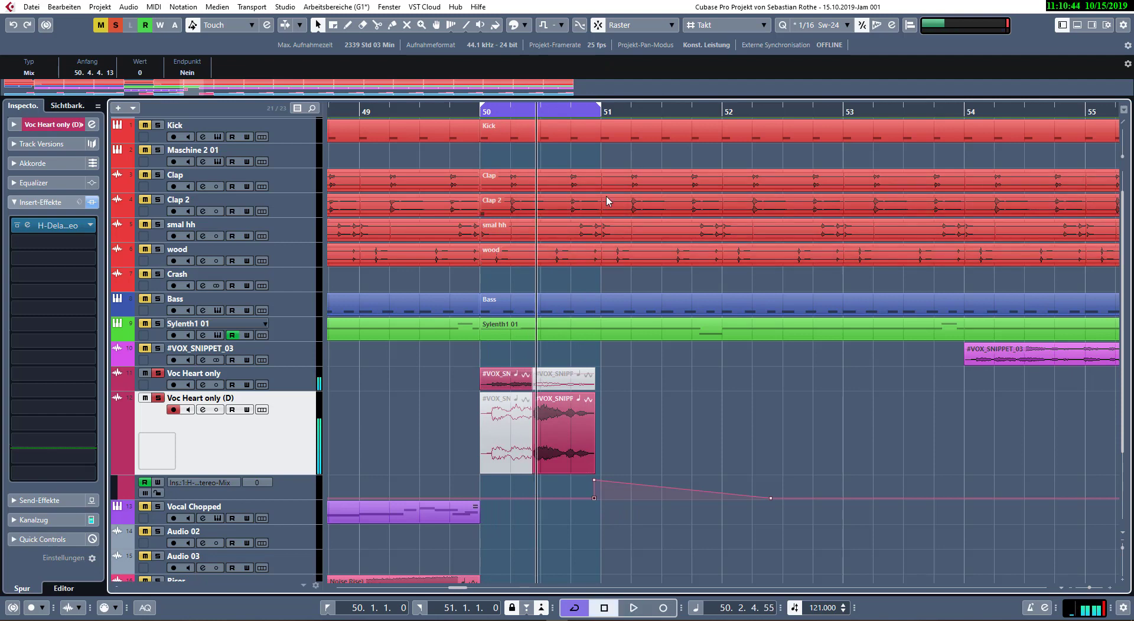
- Set the loop range to all events in the project, from bar 2 to bar 154, and play from bar 49
scroll(615, 250, "down", 4)
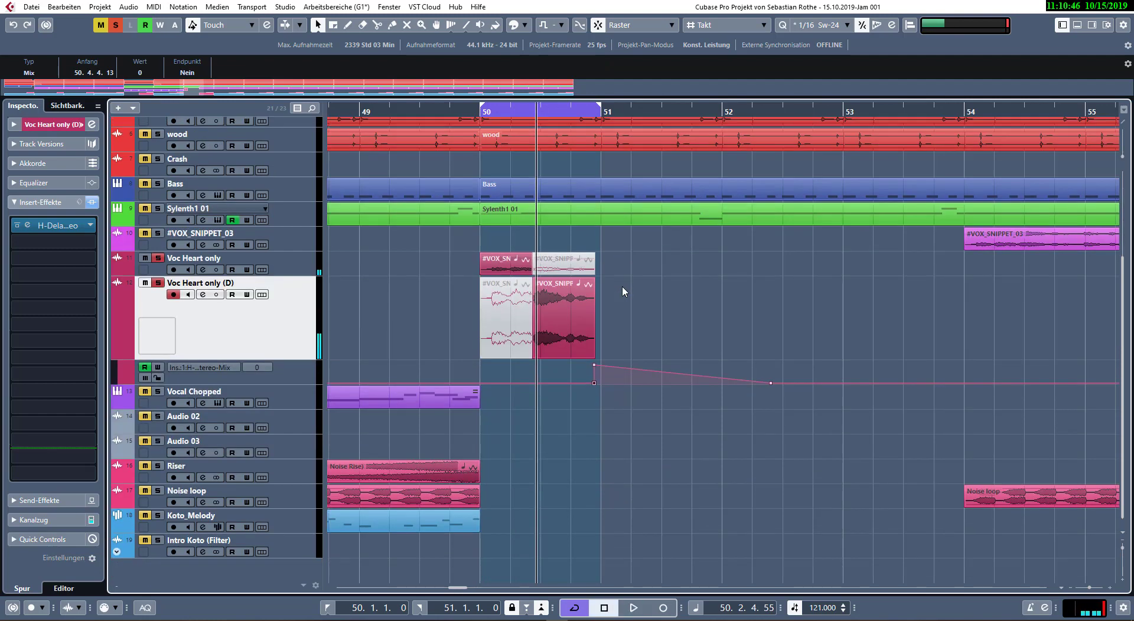
key("ctrl+a")
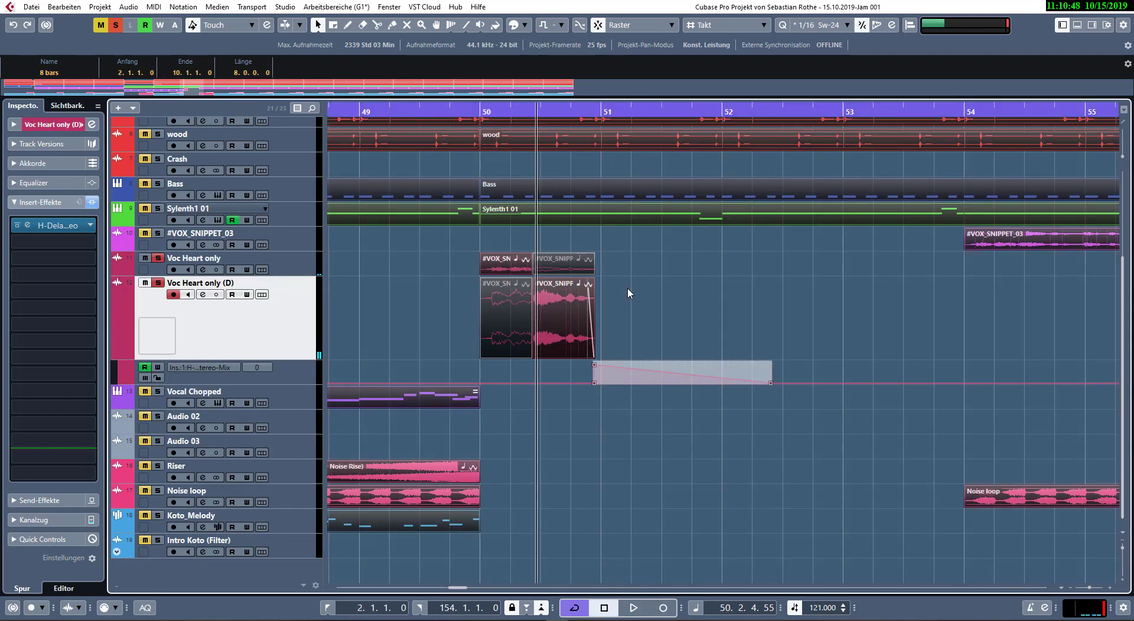
double_click(406, 114)
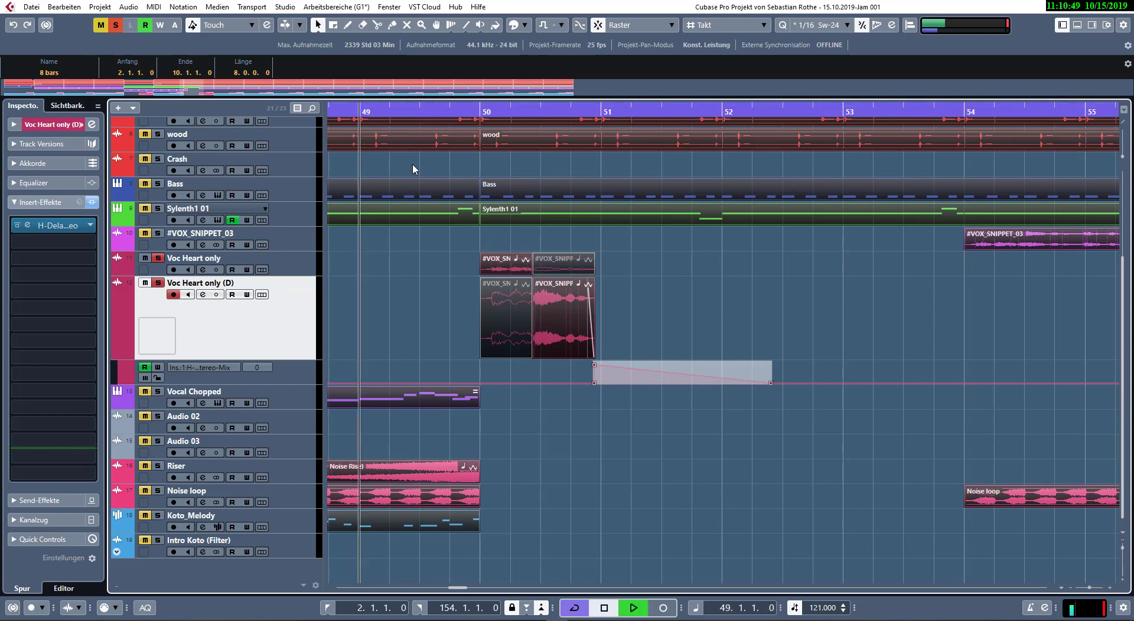
- Replace the vertical jump in the delay mix automation with a curved rise late in bar 50, removing the extra zero-value points before the peak
left_click(416, 297)
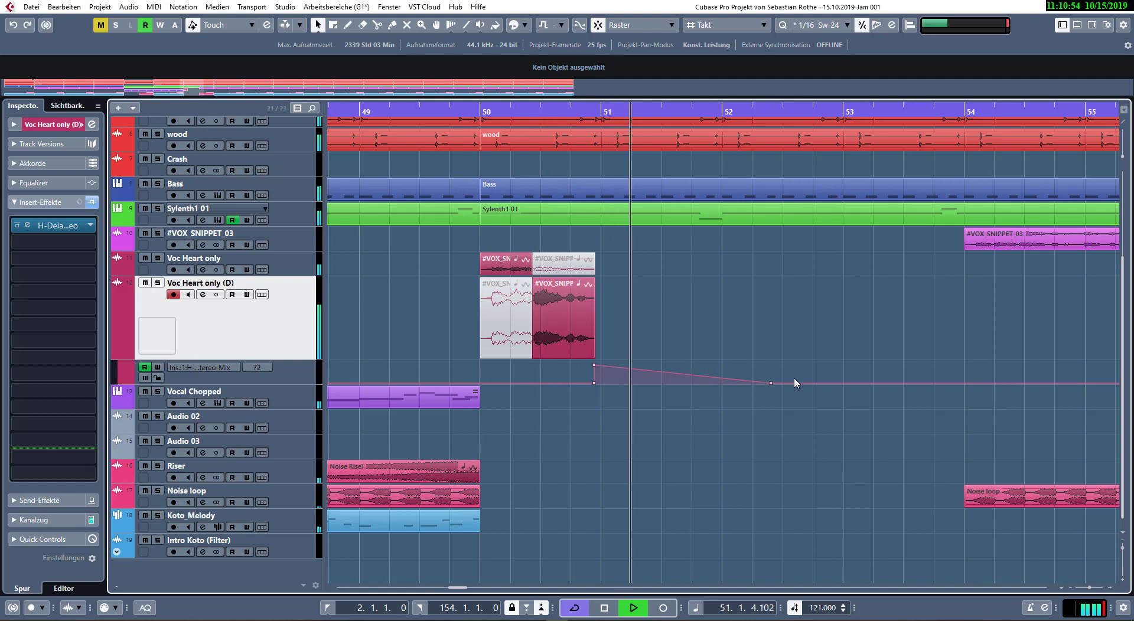
left_click(593, 383)
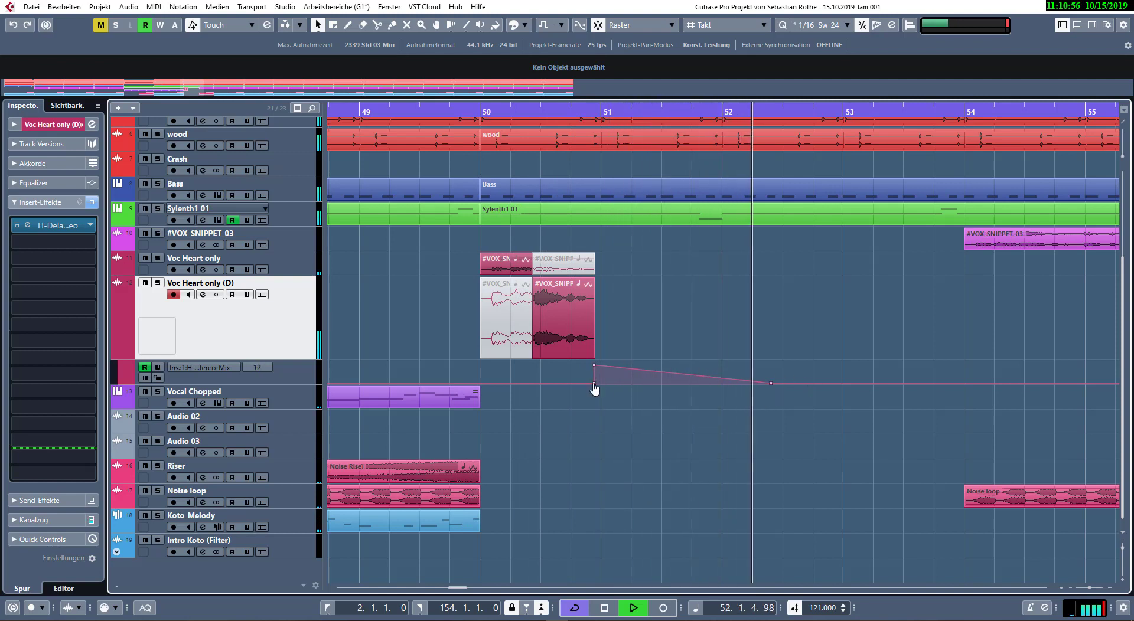
mouse_move(593, 381)
left_mouse_down()
mouse_move(558, 383)
mouse_move(602, 387)
left_mouse_up()
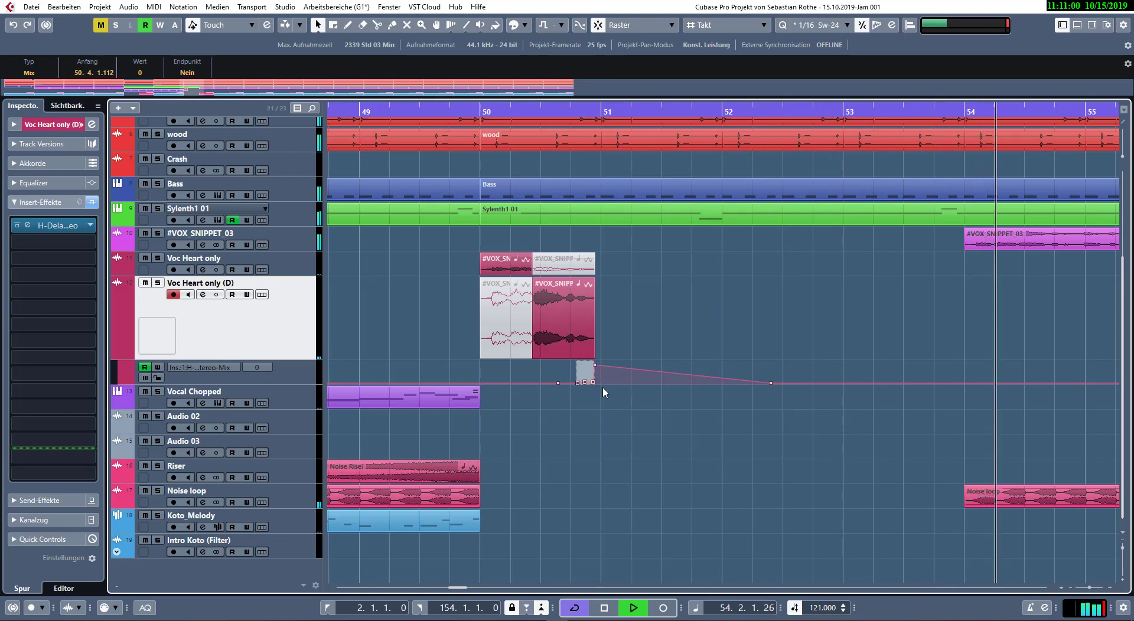
key("Delete")
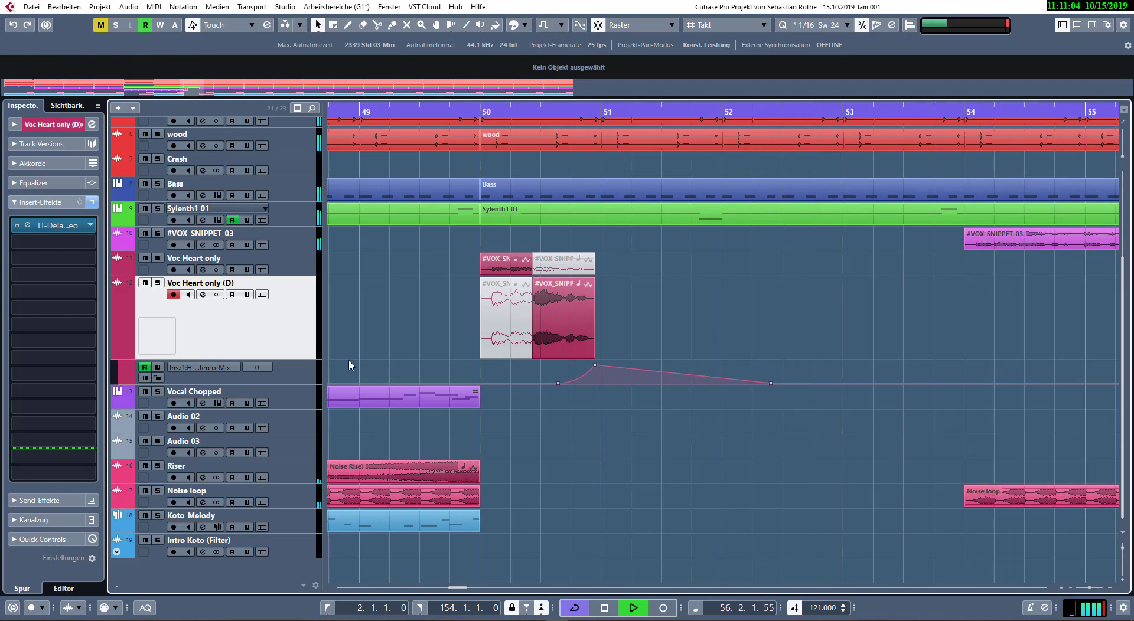
- Reduce the duplicate track's height, name it Voc Heart only Delay, and rename the dry track Voc cant you feel
left_click_drag(296, 365, 294, 304)
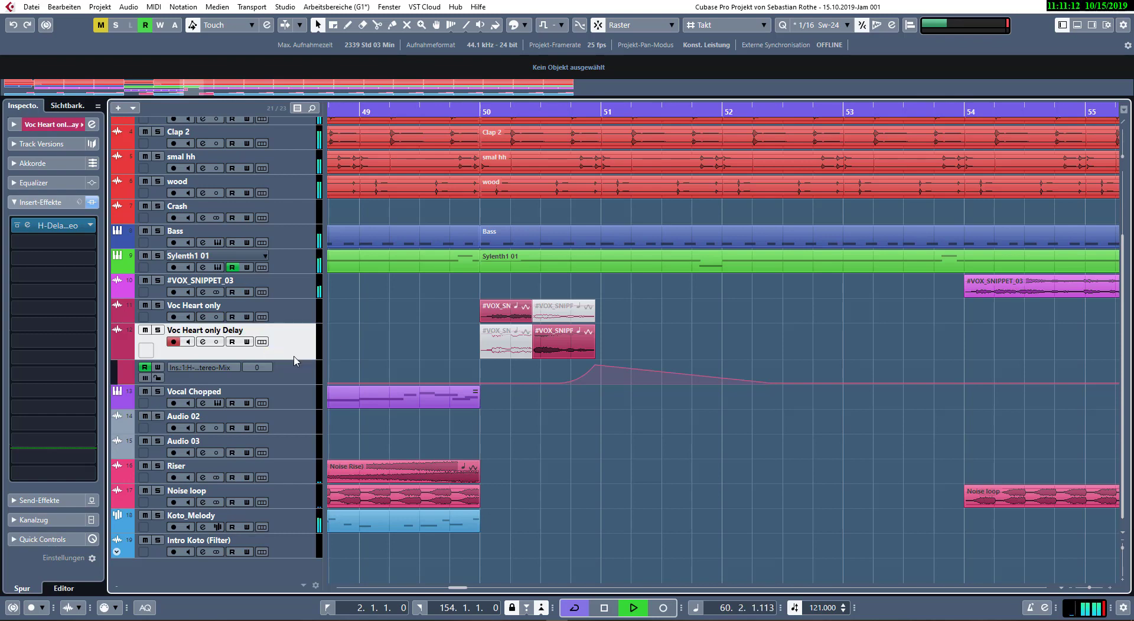
left_click(194, 306)
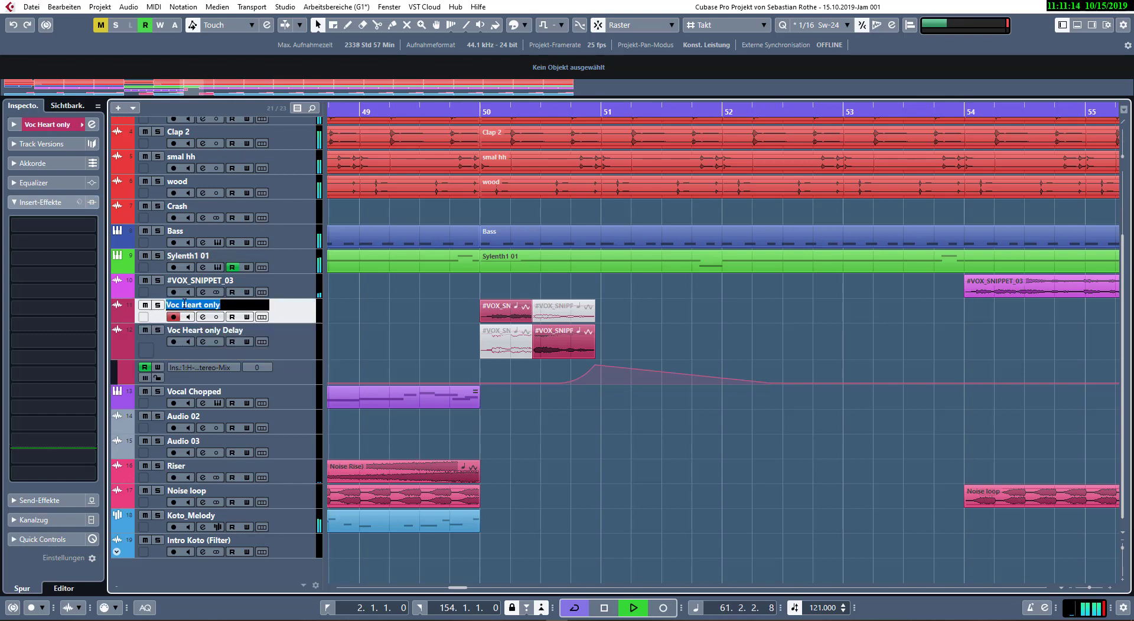
type("Voc cant you feel")
key("Return")
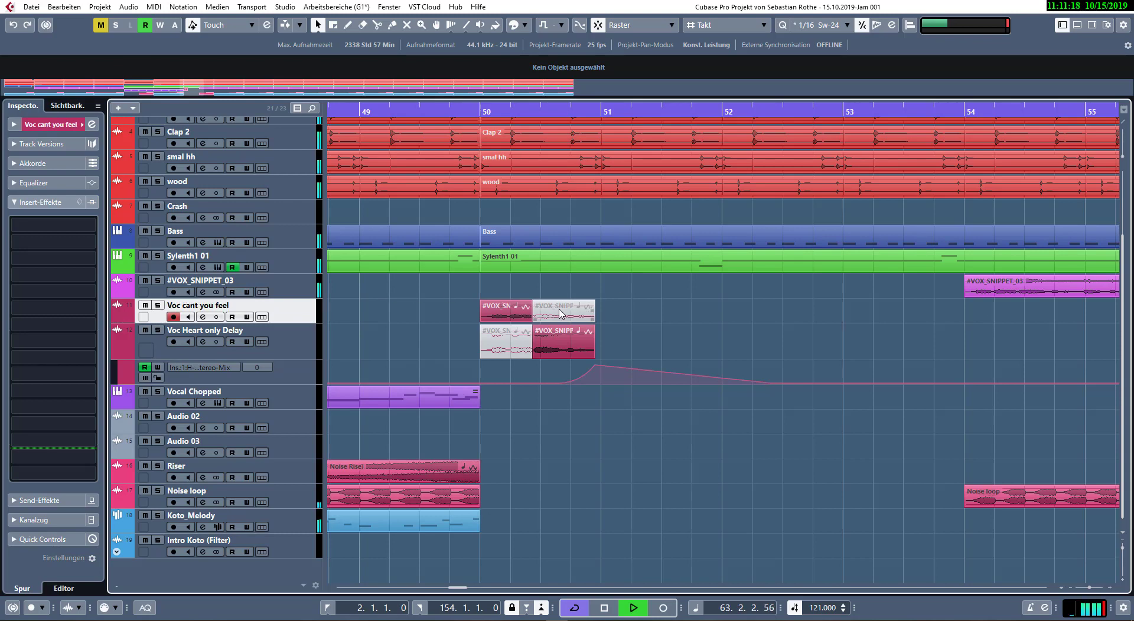
- Play the arrangement from bar 49 to hear the vocal phrase with its delay tail, and stop playback
left_click(429, 110)
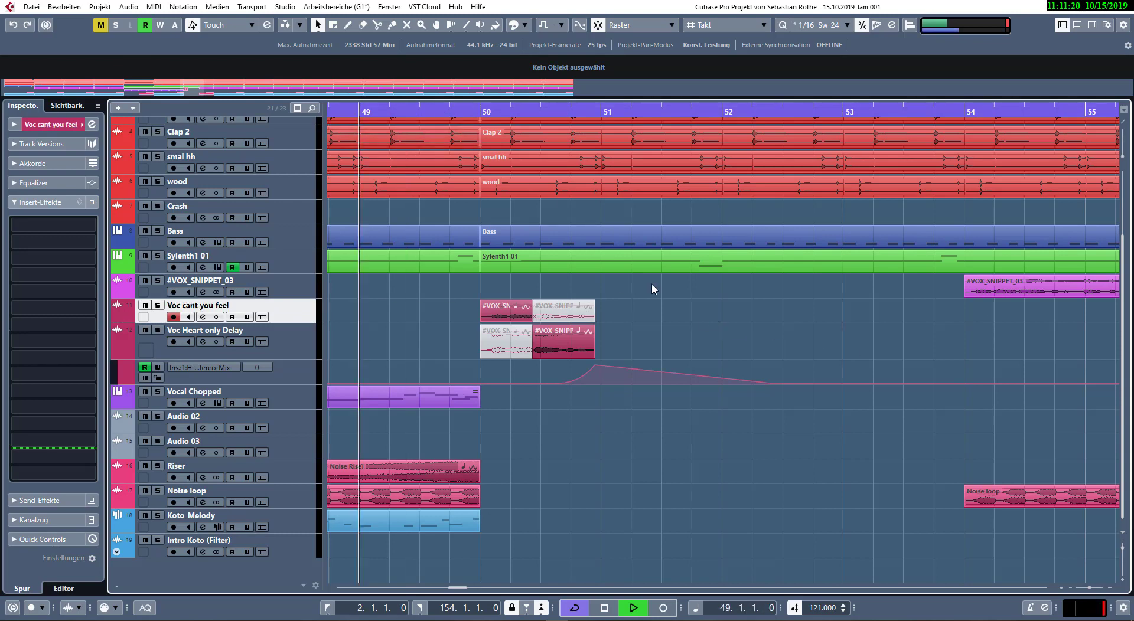
scroll(787, 331, "down", 5)
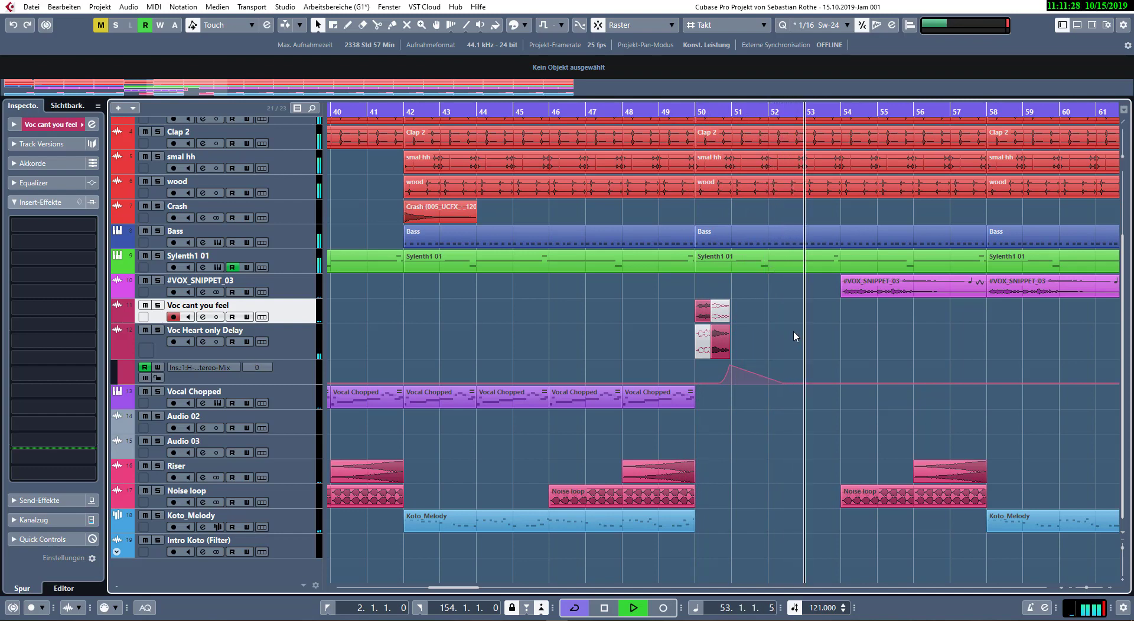
key("space")
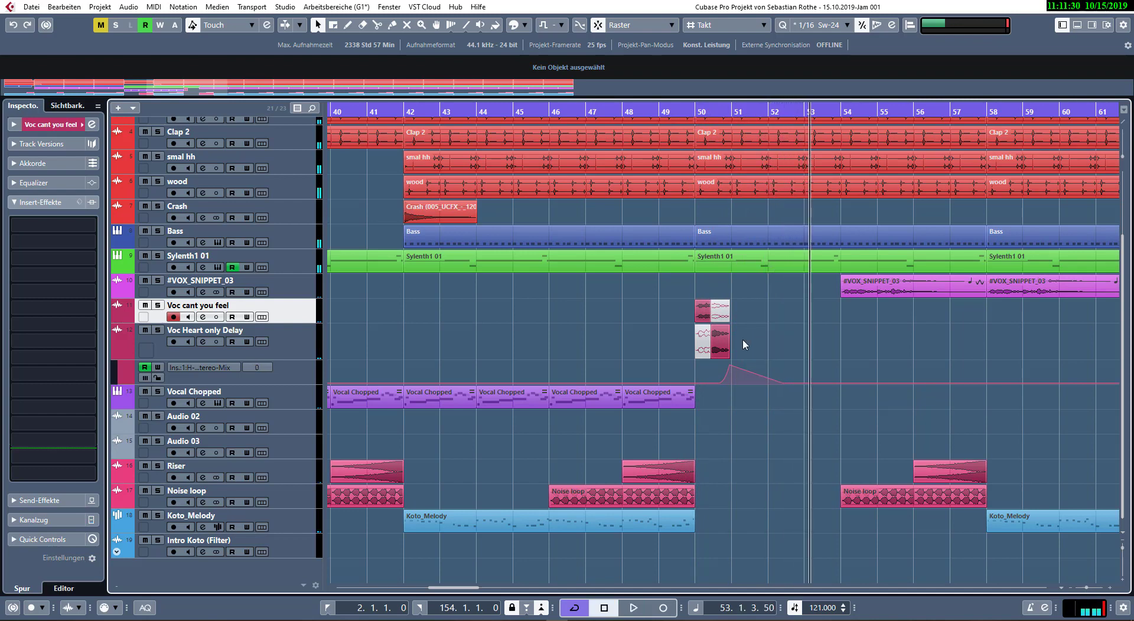
key("ctrl+d")
key("ctrl+d")
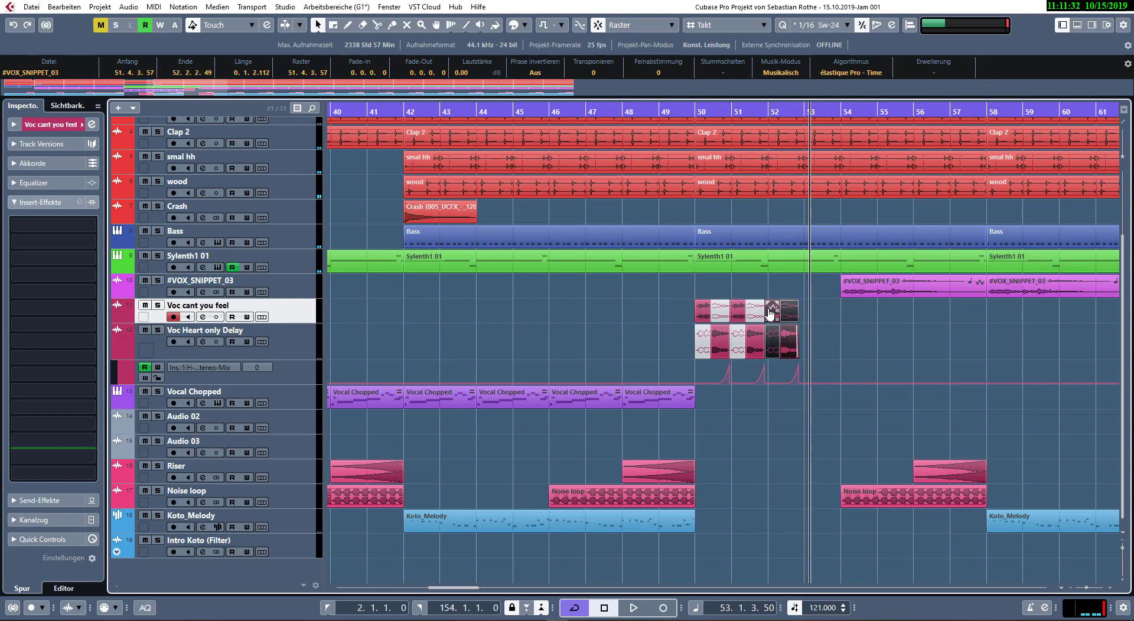
key("ctrl+z")
key("ctrl+z")
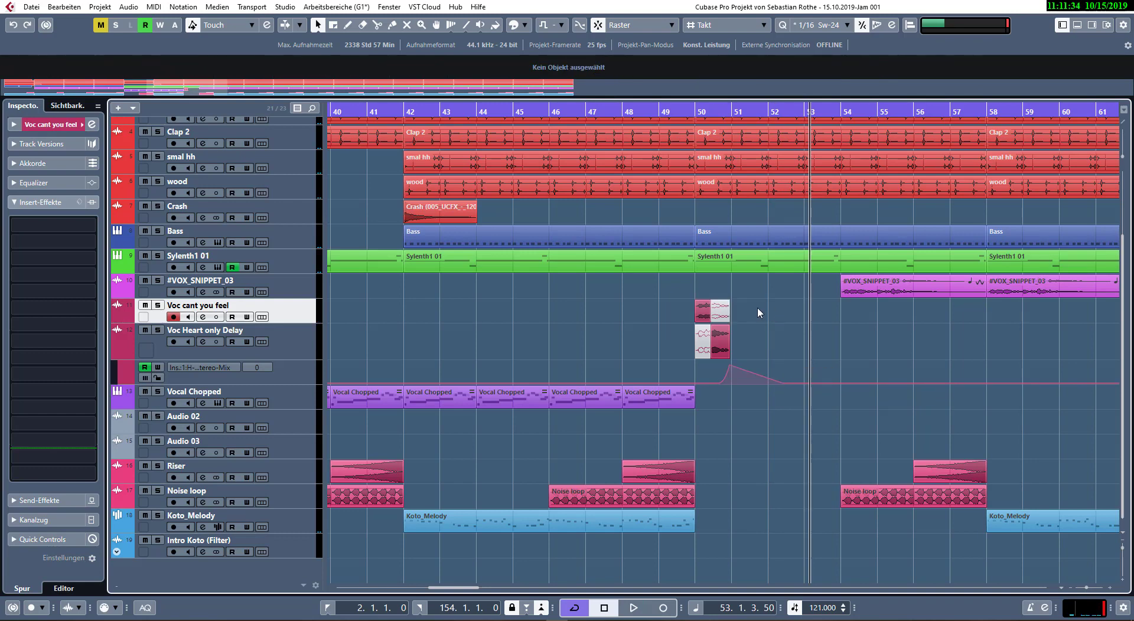
- Copy the vocal phrase on both tracks to bar 52 and set the mix automation point at 52.1.1.0 to 0
mouse_move(785, 352)
left_mouse_down()
mouse_move(791, 334)
mouse_move(805, 348)
mouse_move(795, 346)
left_mouse_up()
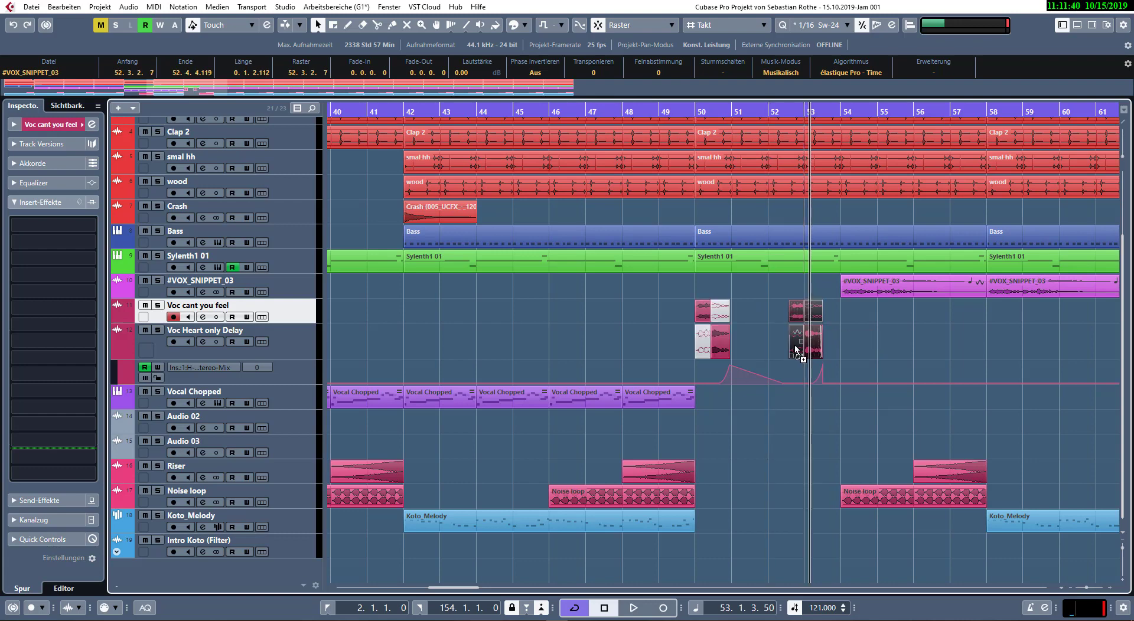
scroll(795, 345, "up", 3)
left_click_drag(761, 314, 762, 315)
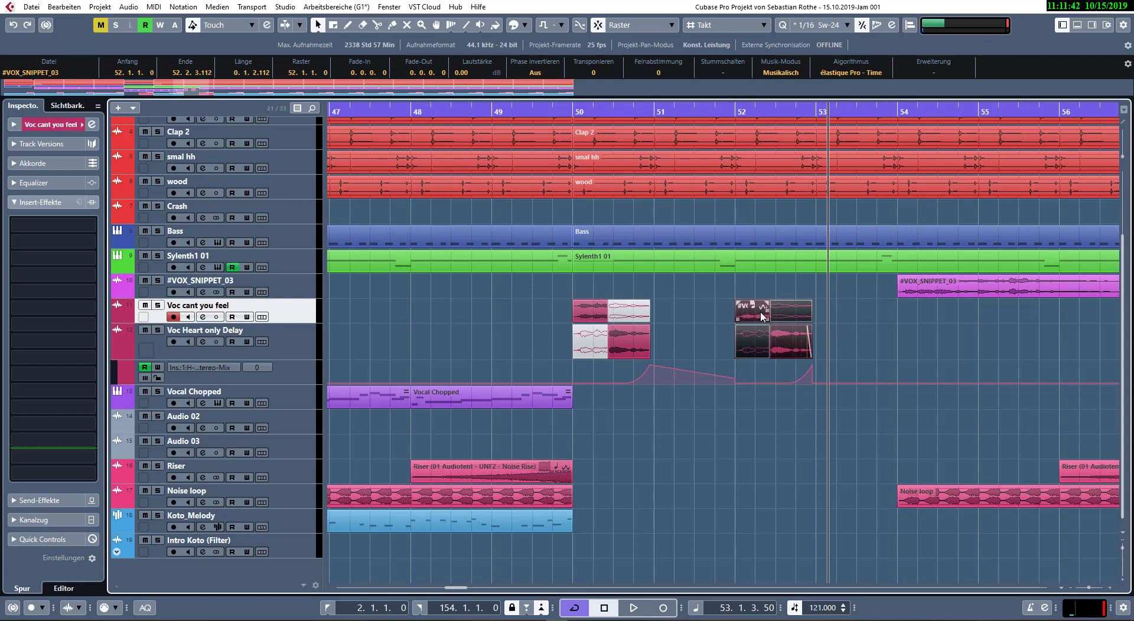
left_click(734, 380)
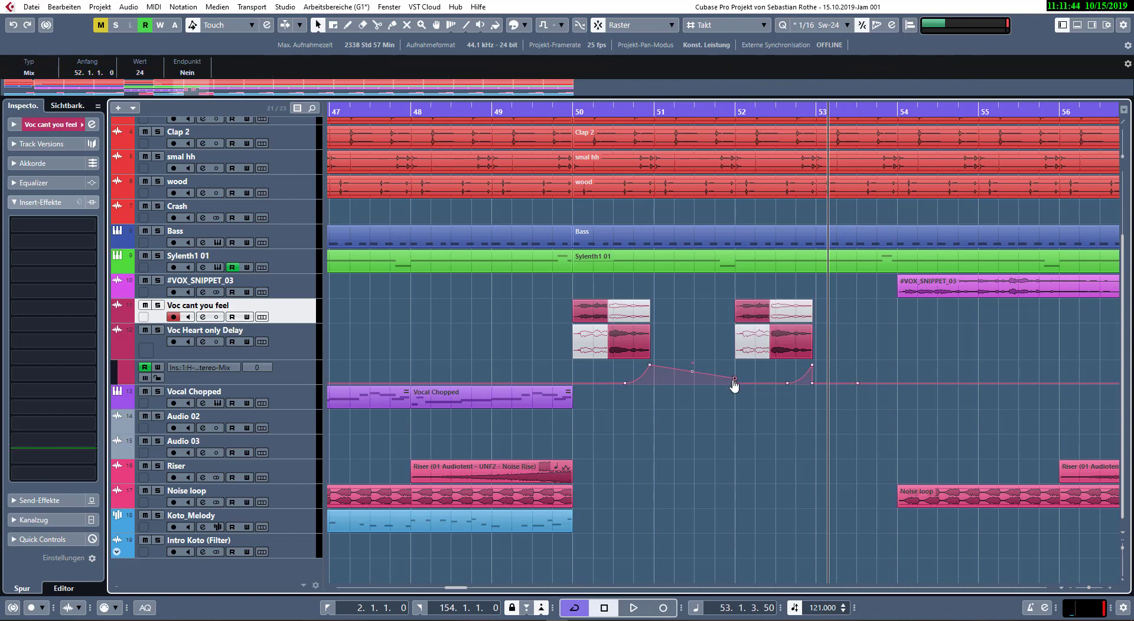
left_click_drag(735, 380, 737, 391)
- Play from about bar 25, collapse the Voc Heart only Delay automation lane and match that track's height to its neighbours
scroll(592, 249, "down", 10)
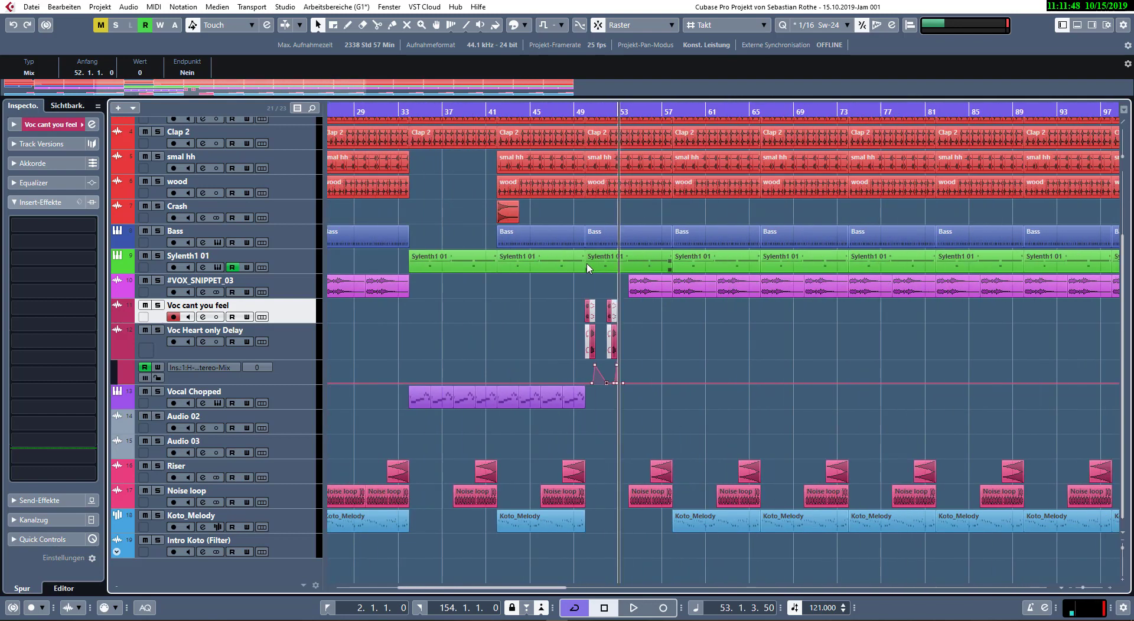
left_click(403, 107)
key("space")
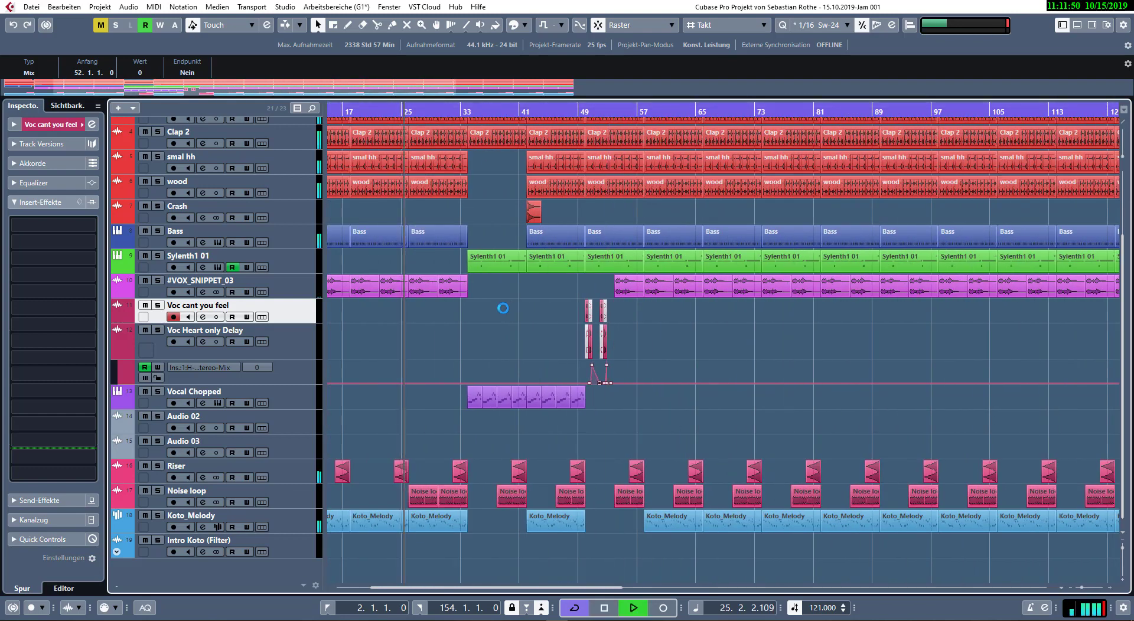
left_click(117, 353)
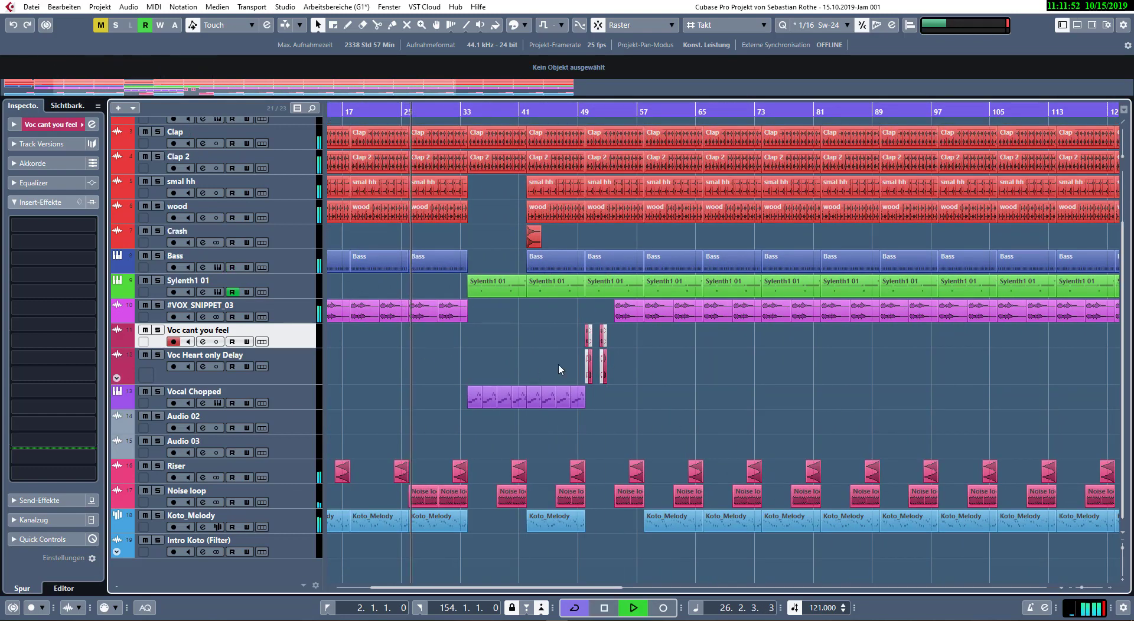
left_click(272, 381)
mouse_move(273, 385)
left_mouse_down()
mouse_move(283, 367)
mouse_move(283, 378)
left_mouse_up()
- Color the #VOX_SNIPPET_03, Voc cant you feel and Voc Heart only Delay tracks the same magenta
left_click(287, 324, "shift")
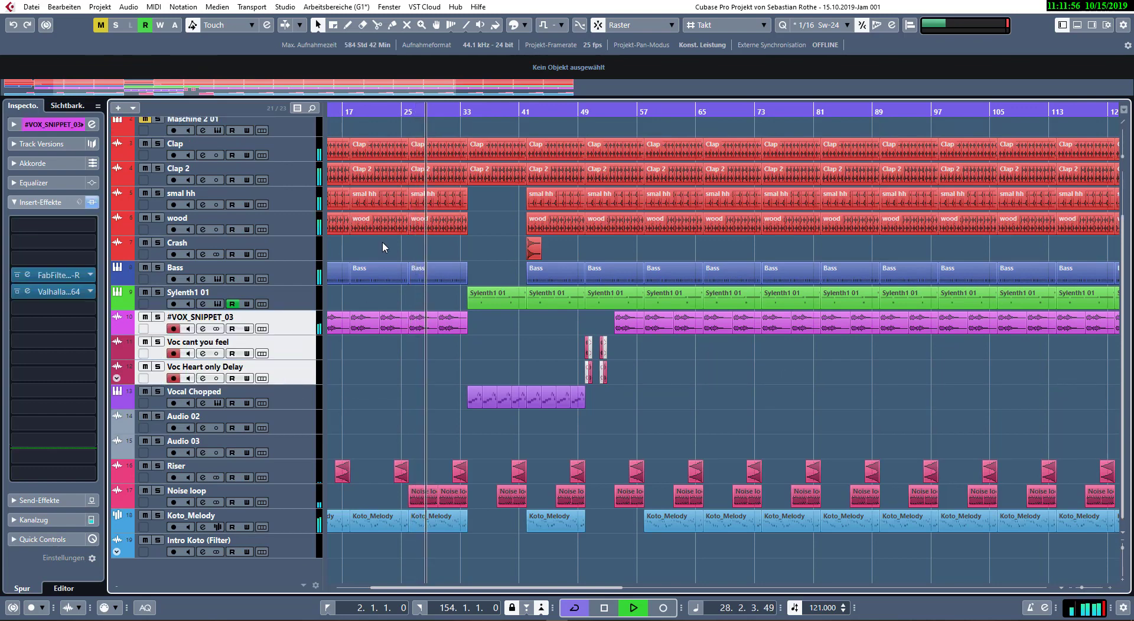
left_click(523, 25)
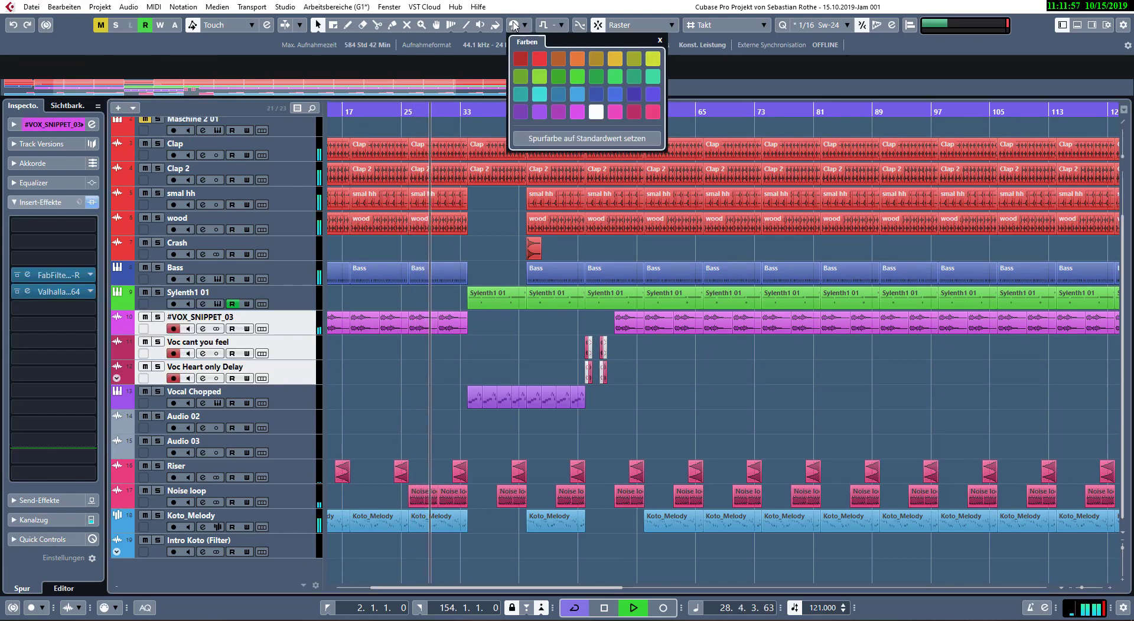
left_click(647, 113)
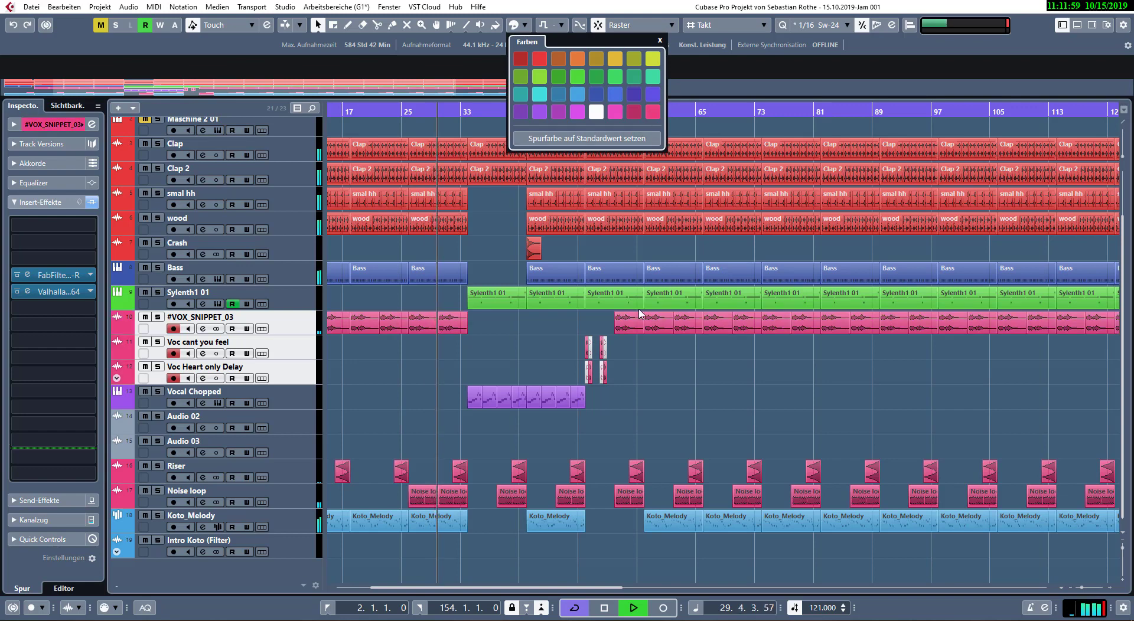
left_click(578, 113)
left_click(504, 383)
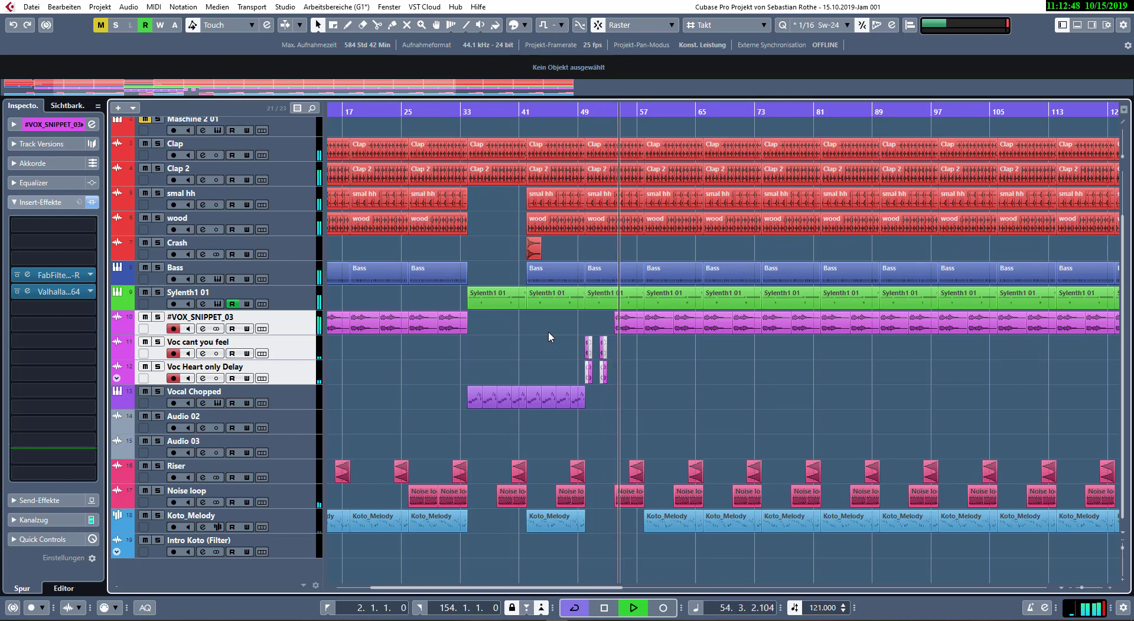
- Delete the #VOX_SNIPPET_03 event at bar 54 and stop playback
left_click(628, 332)
key("Delete")
key("space")
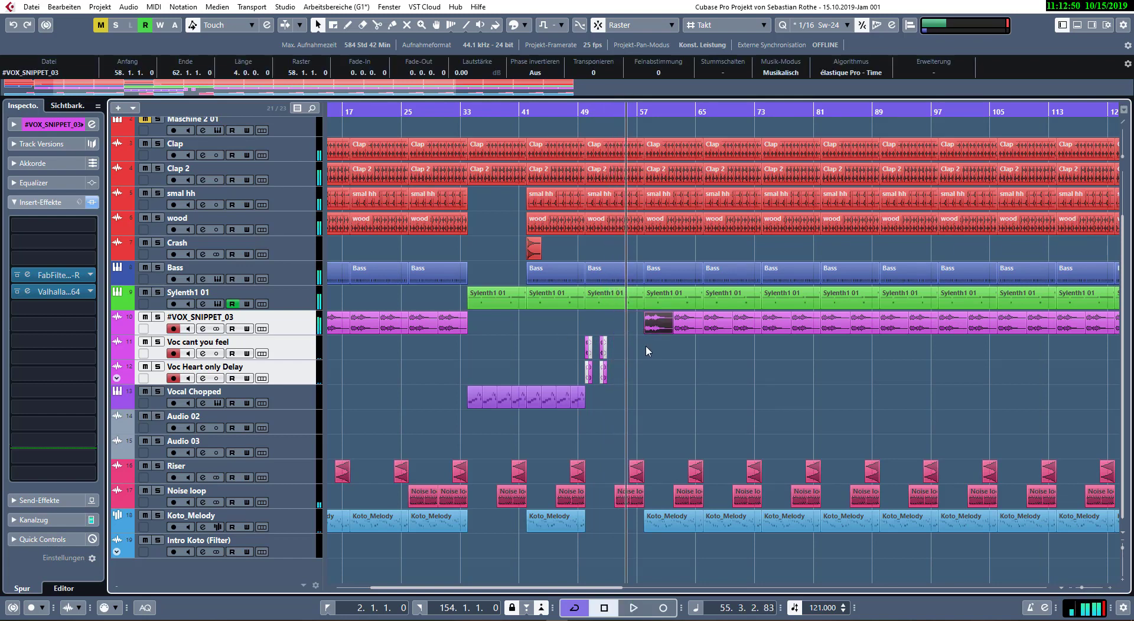
- Copy the two vocal phrases of bars 50 and 52 on both vocal tracks to bars 54 and 56, and resume playback
scroll(609, 353, "up", 5, "ctrl")
left_click_drag(626, 334, 486, 390)
left_click_drag(573, 349, 720, 348, "alt")
left_click(862, 371)
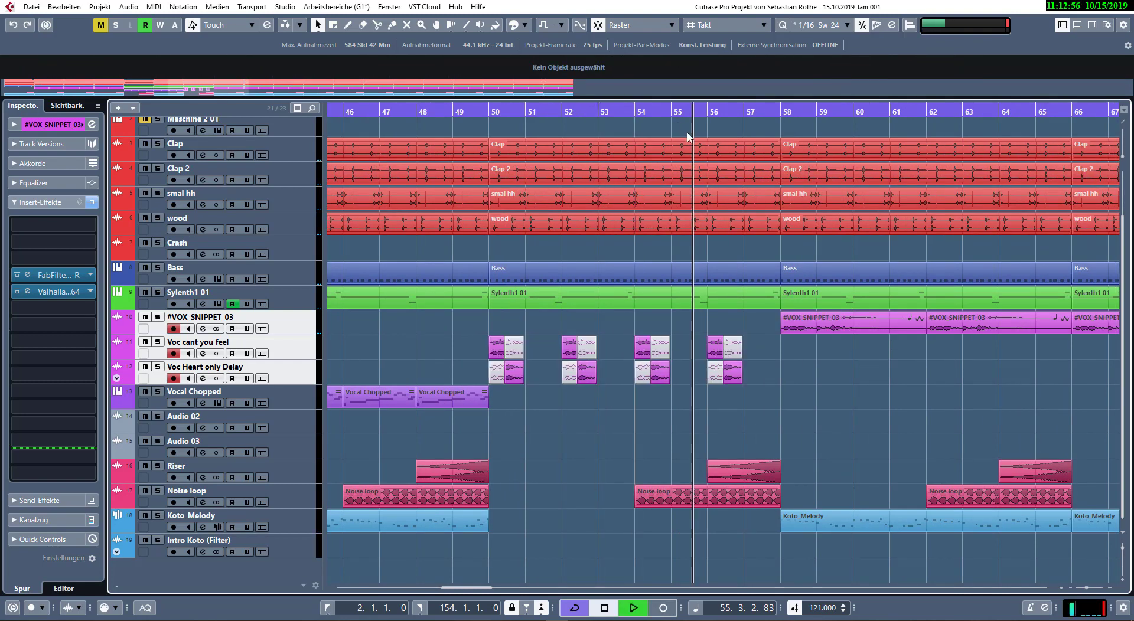
key("space")
- Delete the #VOX_SNIPPET_03 events from bar 58 to 82 and the Sylenth1 01 events from bar 66 to 82
scroll(763, 253, "down", 1, "ctrl")
scroll(763, 253, "down", 2, "ctrl")
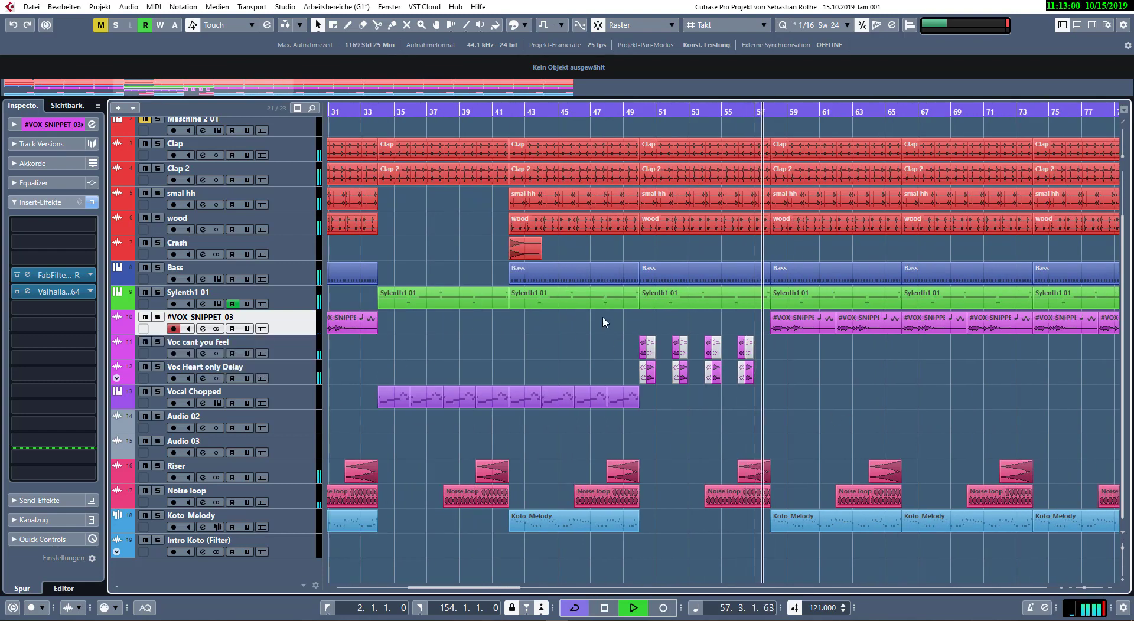
scroll(602, 317, "down", 3, "ctrl")
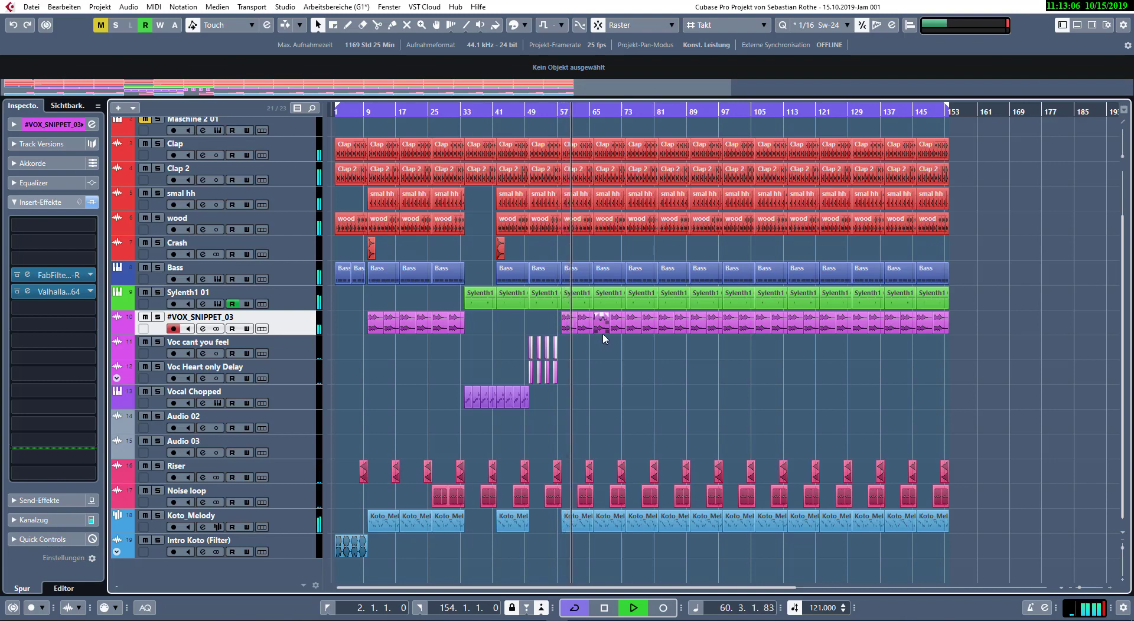
mouse_move(568, 340)
left_mouse_down()
mouse_move(587, 328)
mouse_move(613, 336)
mouse_move(656, 293)
left_mouse_up()
key("Delete")
key("Delete")
left_click(610, 303)
key("Delete")
key("Delete")
- Delete the Noise loop events at bars 70 and 78
left_click_drag(606, 448, 619, 500)
left_click(618, 499)
key("Delete")
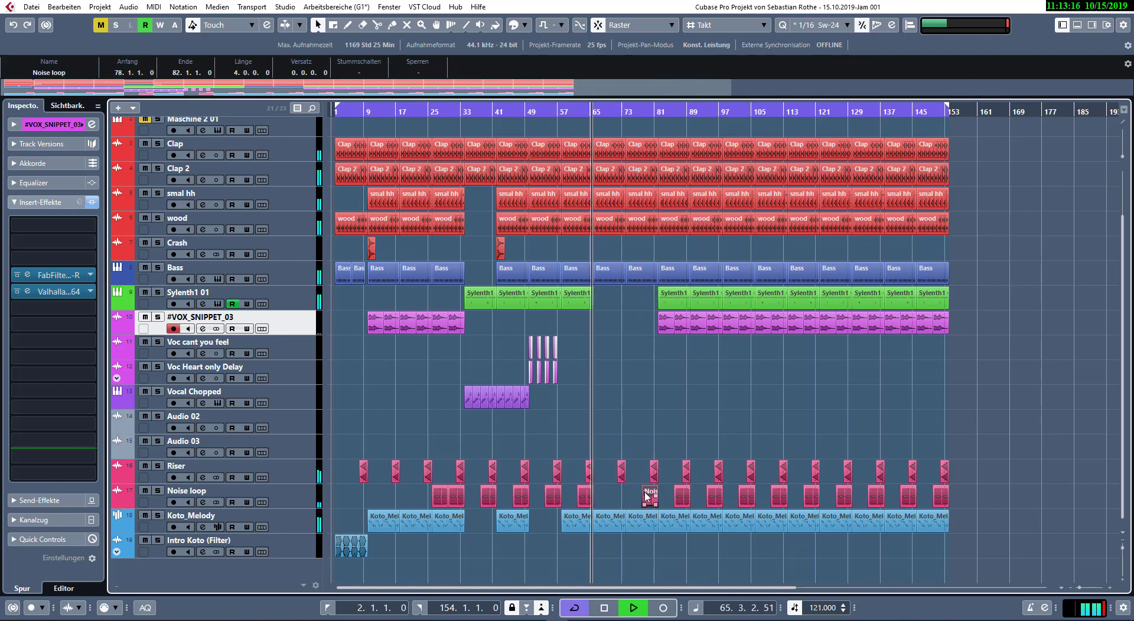
key("Delete")
left_click(645, 437)
- Delete the Clap and Clap 2 events from bar 66 to 82
scroll(637, 435, "up", 3)
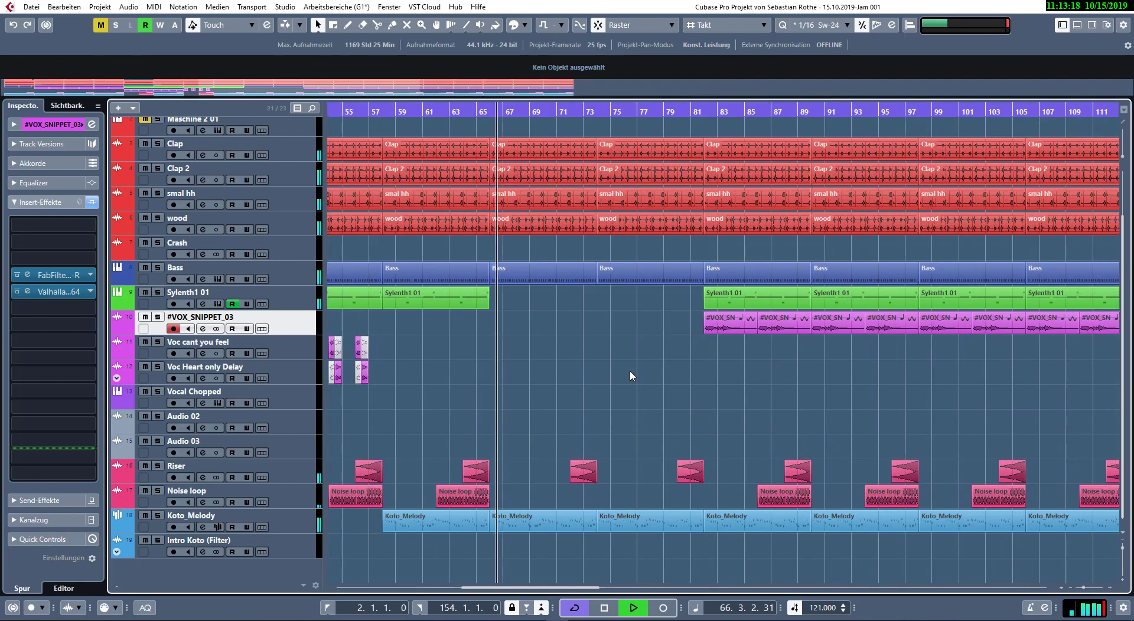
scroll(529, 164, "up", 3)
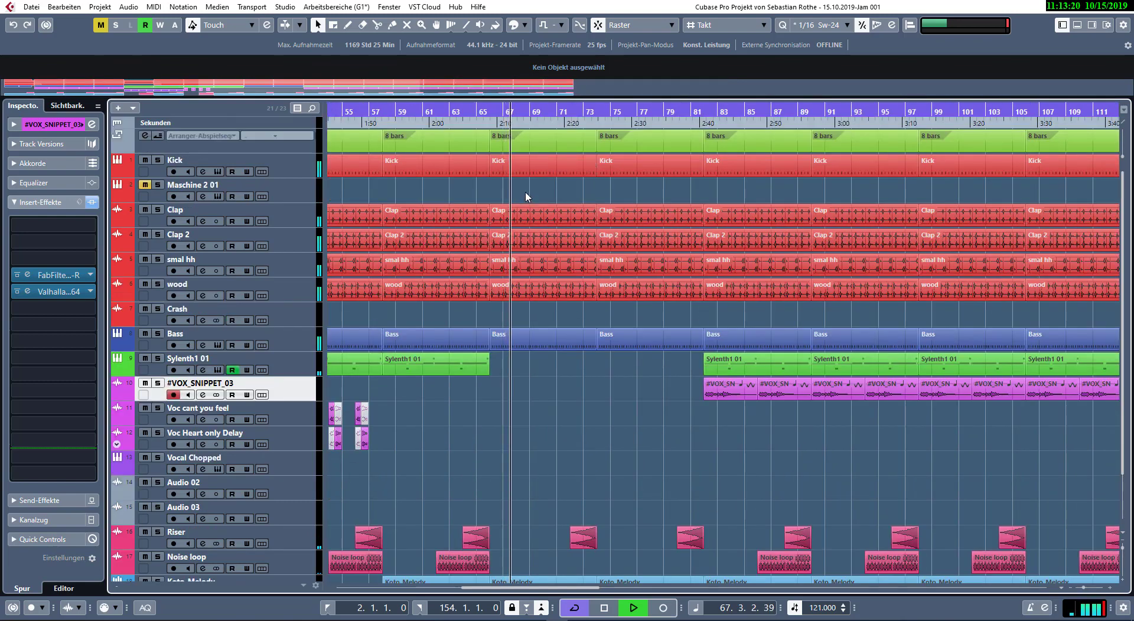
left_click_drag(525, 192, 660, 241)
key("Delete")
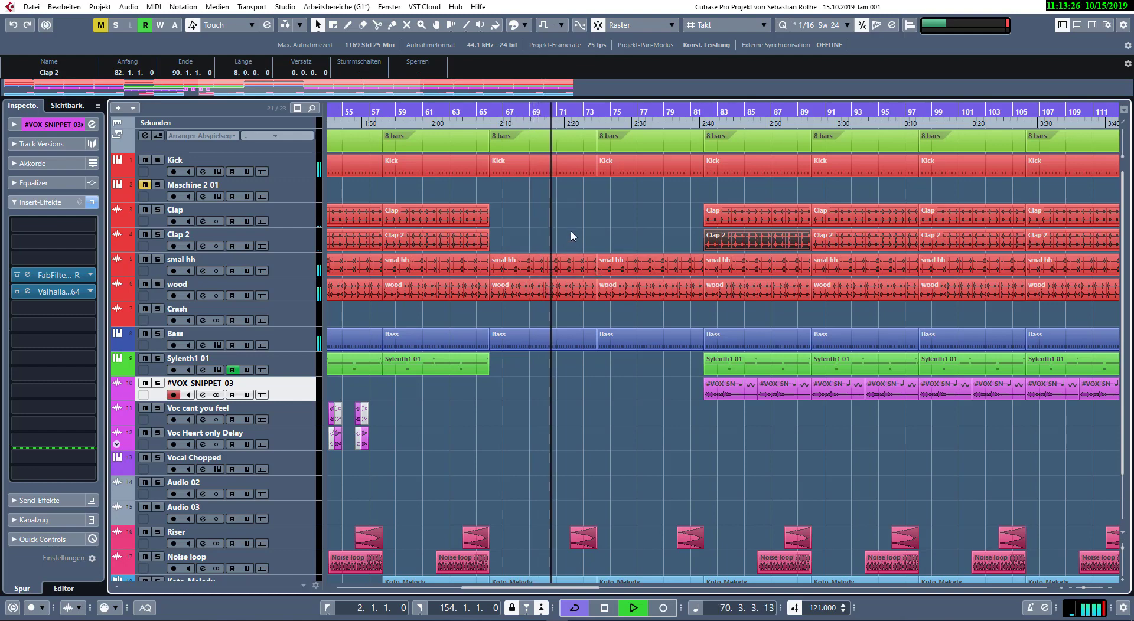
left_click_drag(570, 232, 597, 264)
left_click(646, 225)
- Mute the Kick, Bass and smal hh events from bar 74 to 82 with the Mute tool
scroll(657, 267, "down", 3)
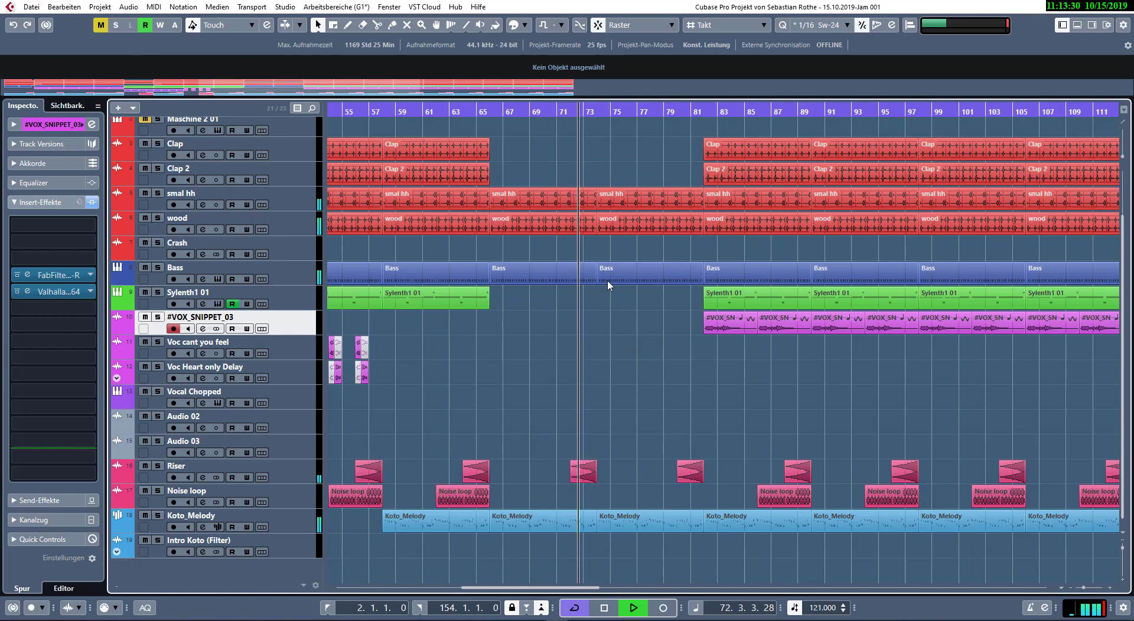
scroll(645, 182, "up", 3)
key("7")
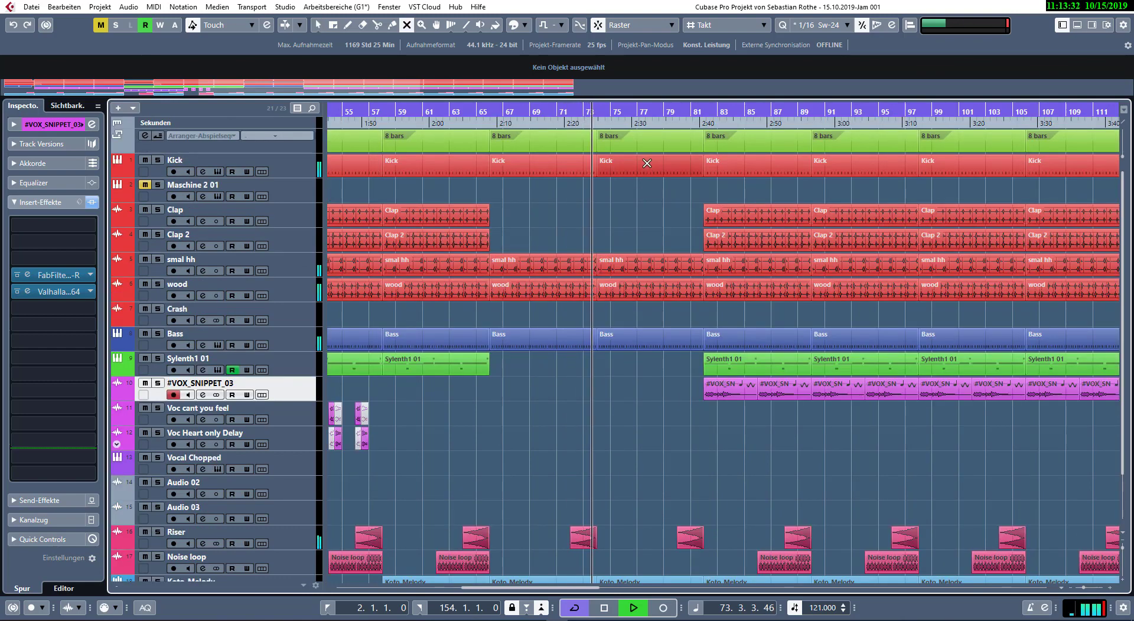
left_click(647, 163)
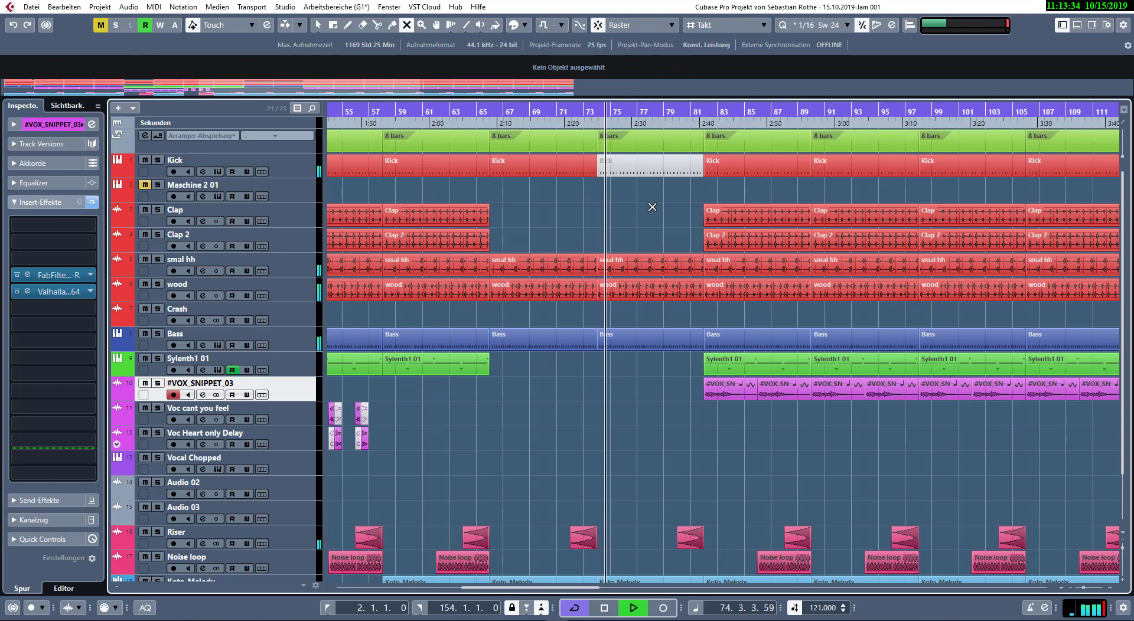
left_click(661, 338)
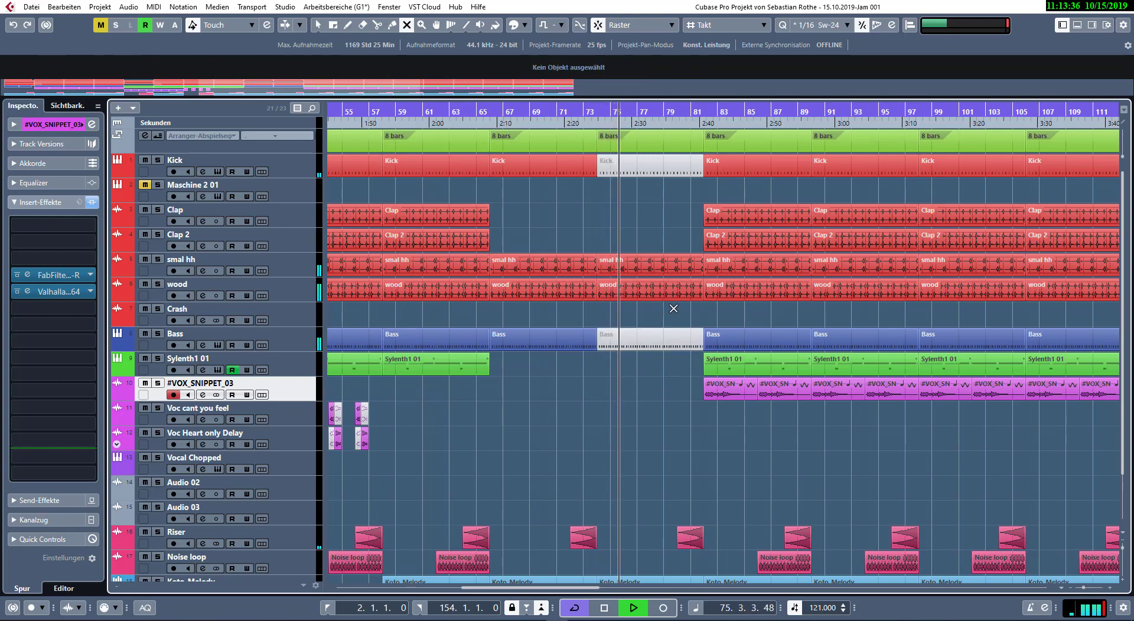
left_click(668, 267)
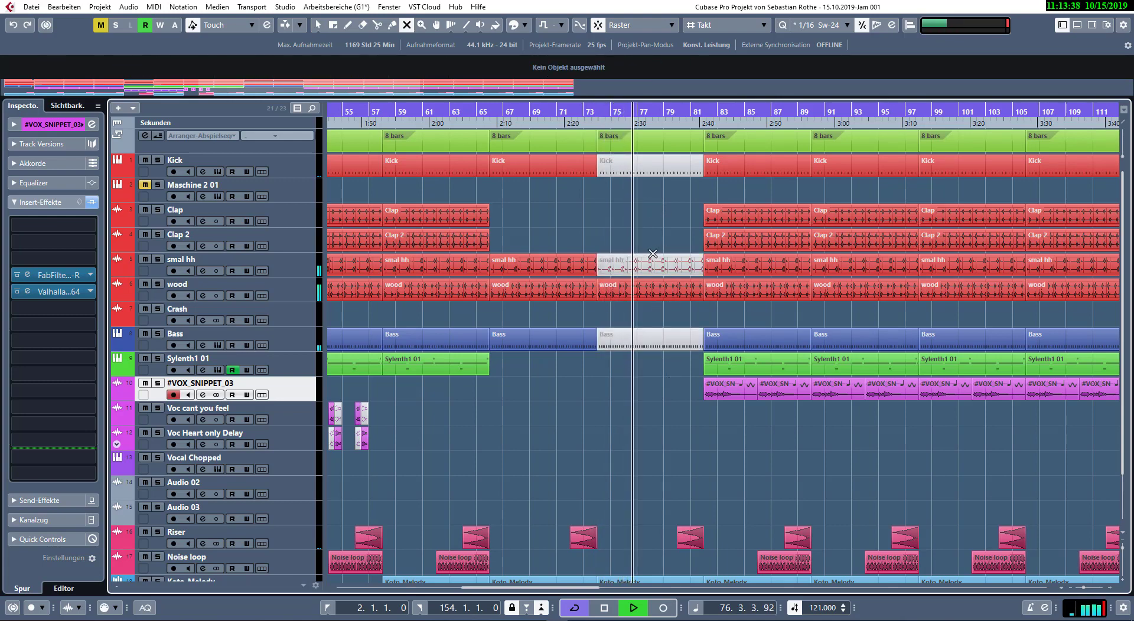
- Stop playback and add a Padshop instrument track with Stereo Out output directly below the Koto_Melody track
key("1")
scroll(649, 244, "down", 2)
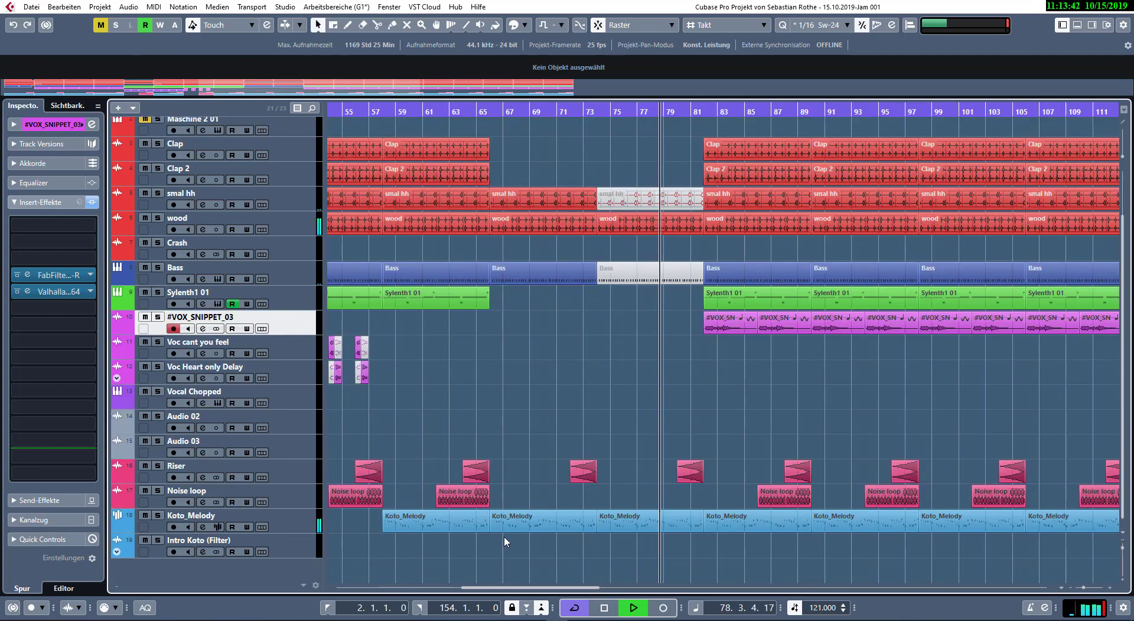
key("space")
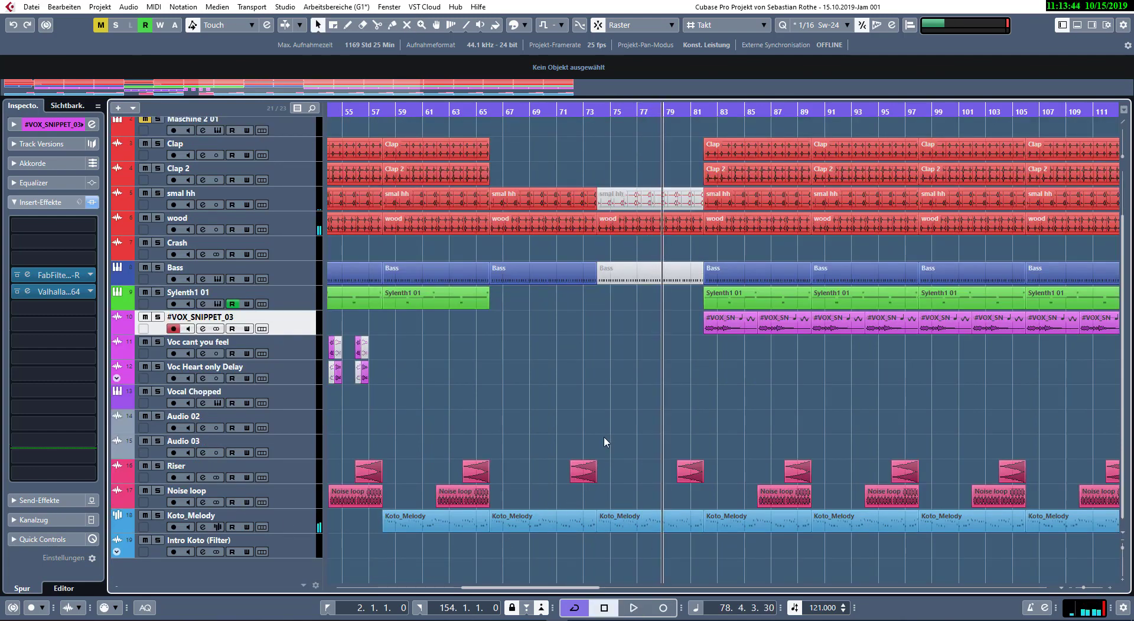
left_click(294, 520)
key("t")
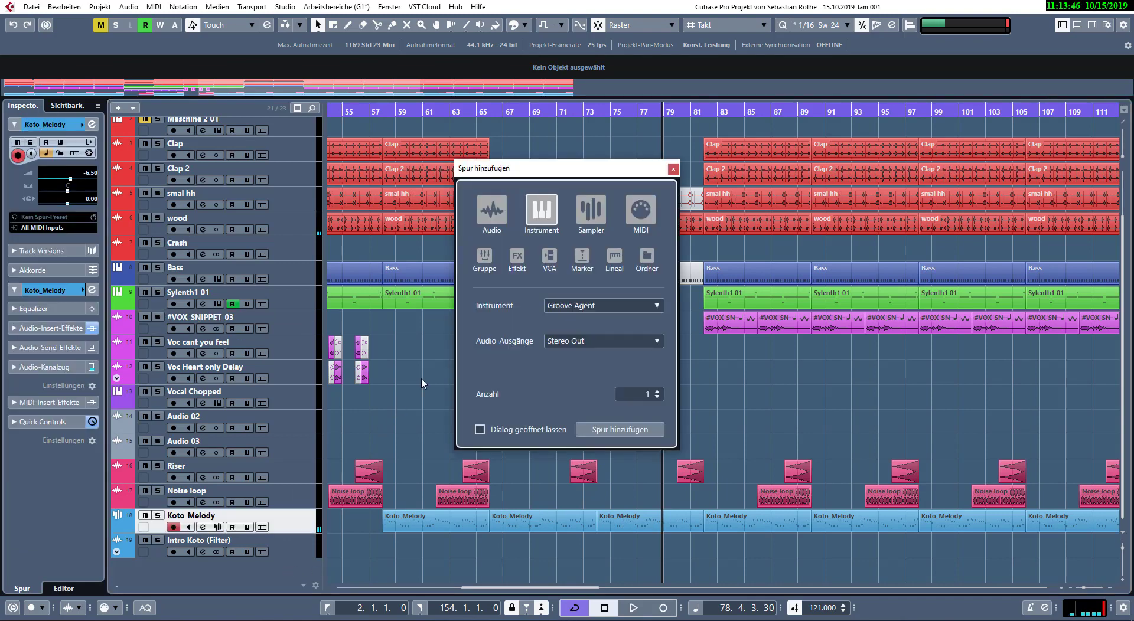
left_click(573, 307)
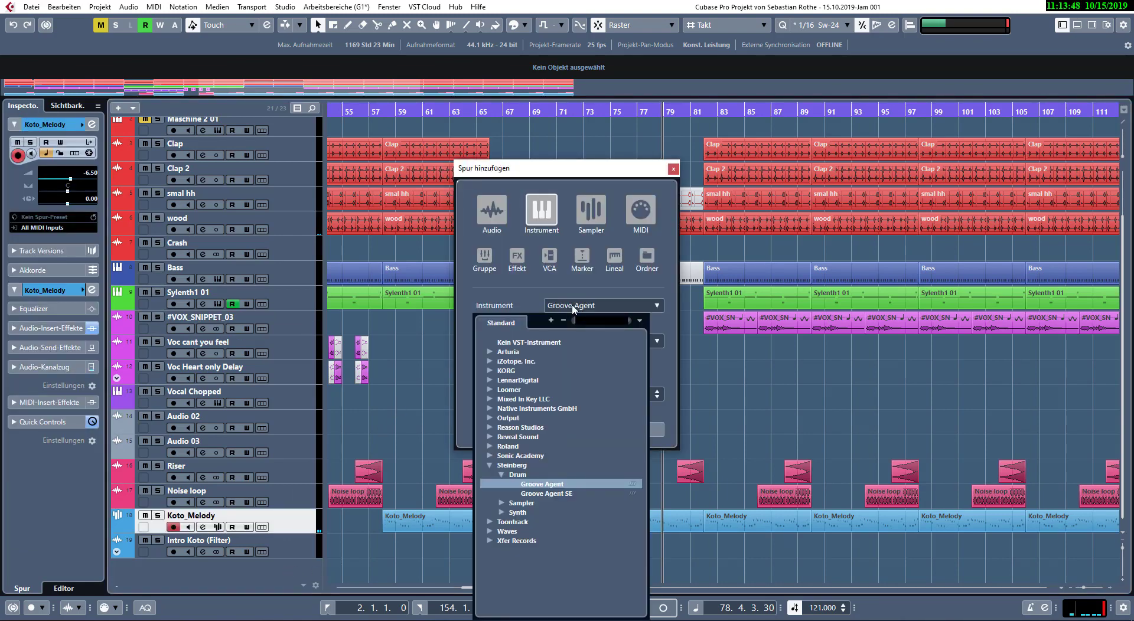
type("pad")
key("Return")
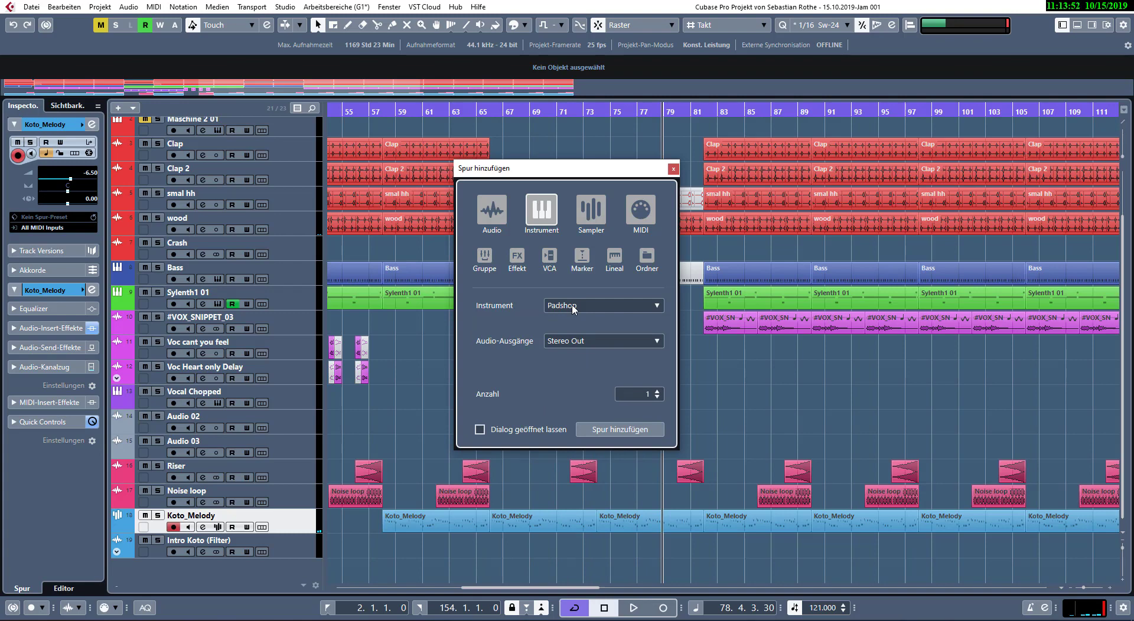
key("Return")
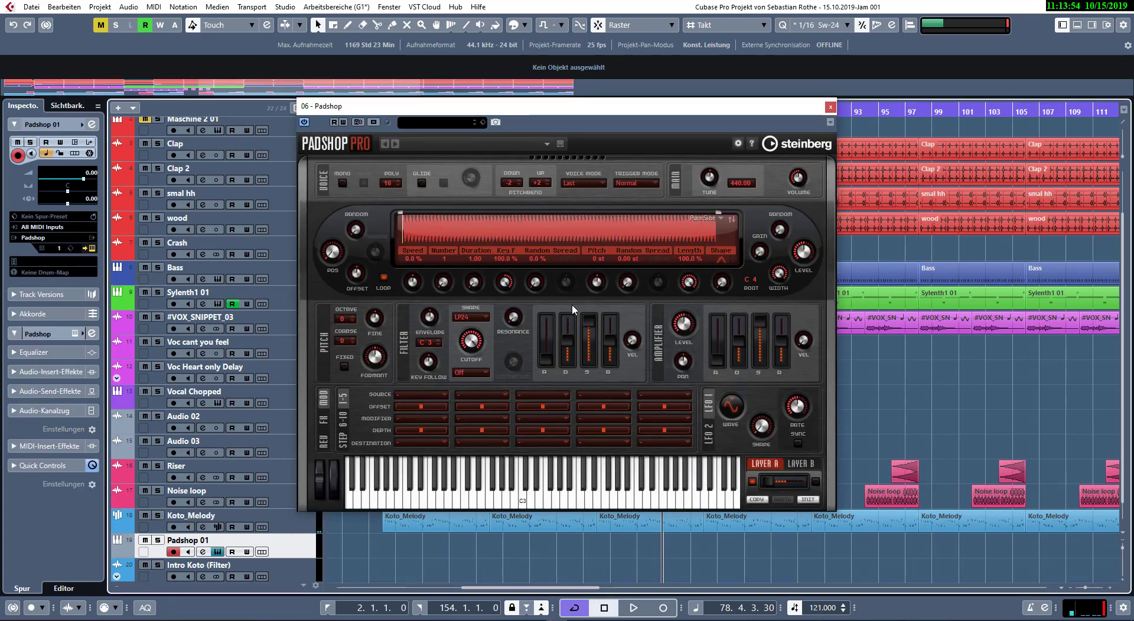
- Show the filter section in Padshop's preset browser, load the Ambient Awakening preset and close the instrument window
left_click(457, 142)
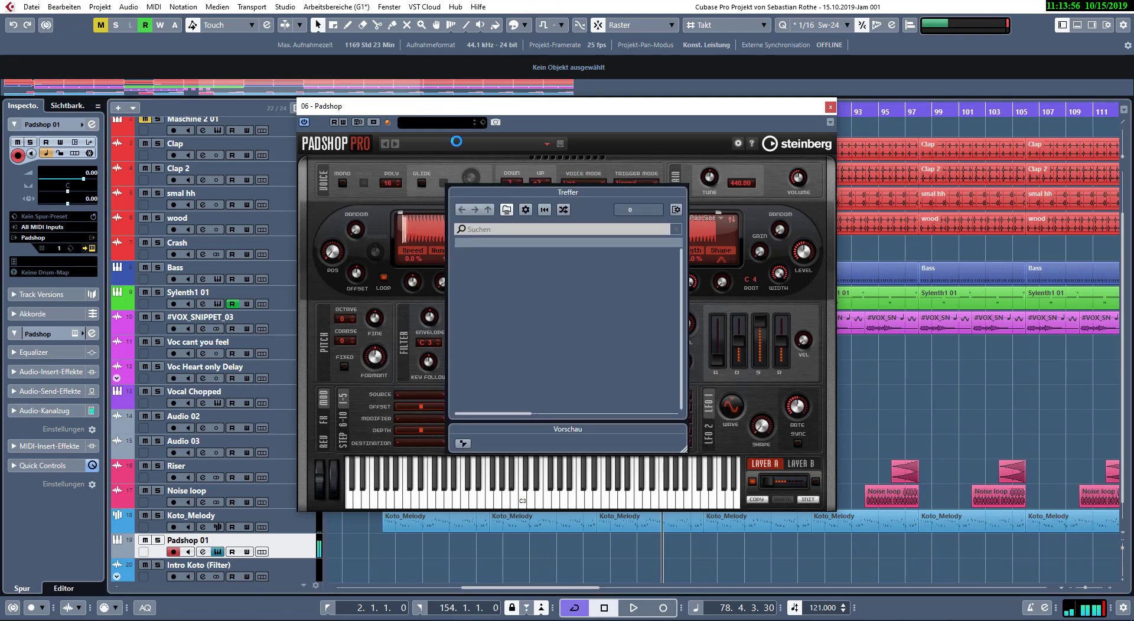
left_click(516, 378)
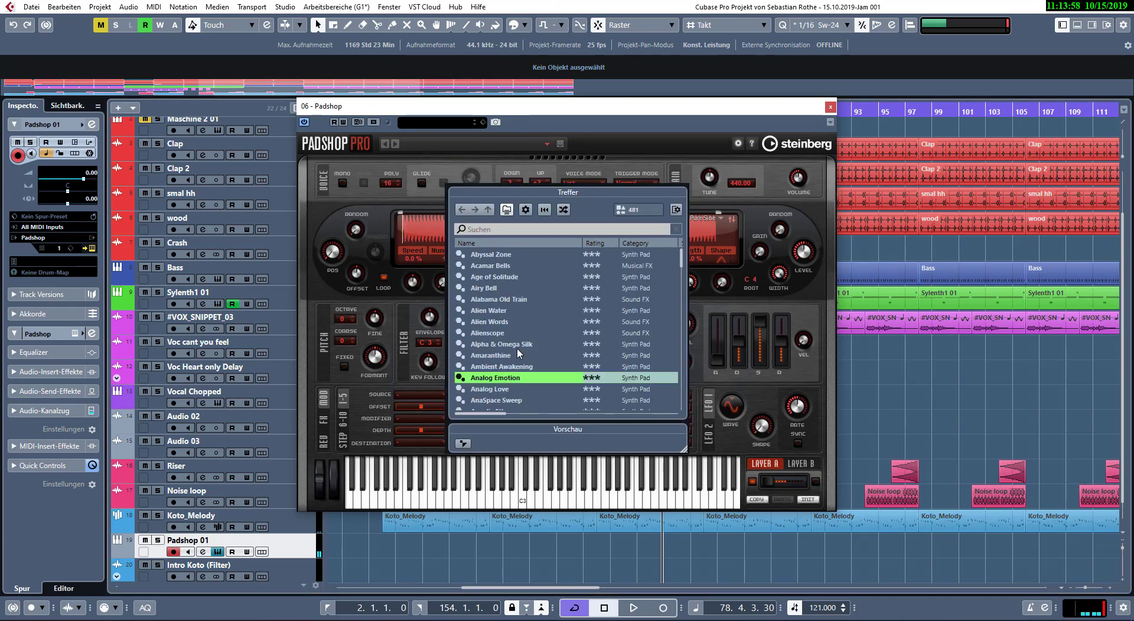
left_click(677, 210)
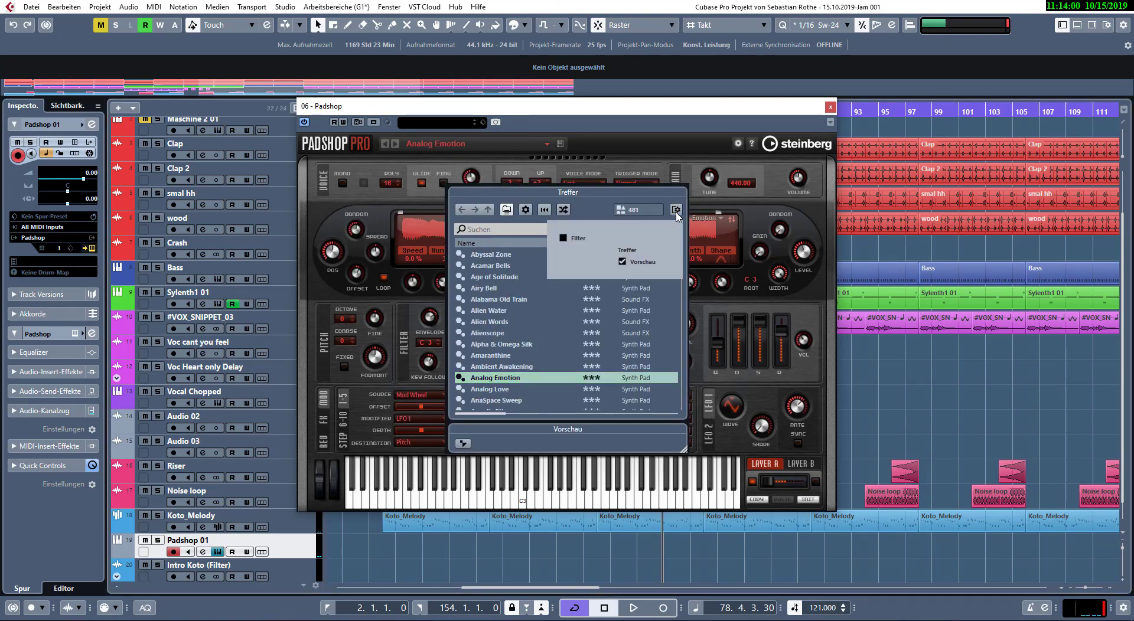
left_click(577, 240)
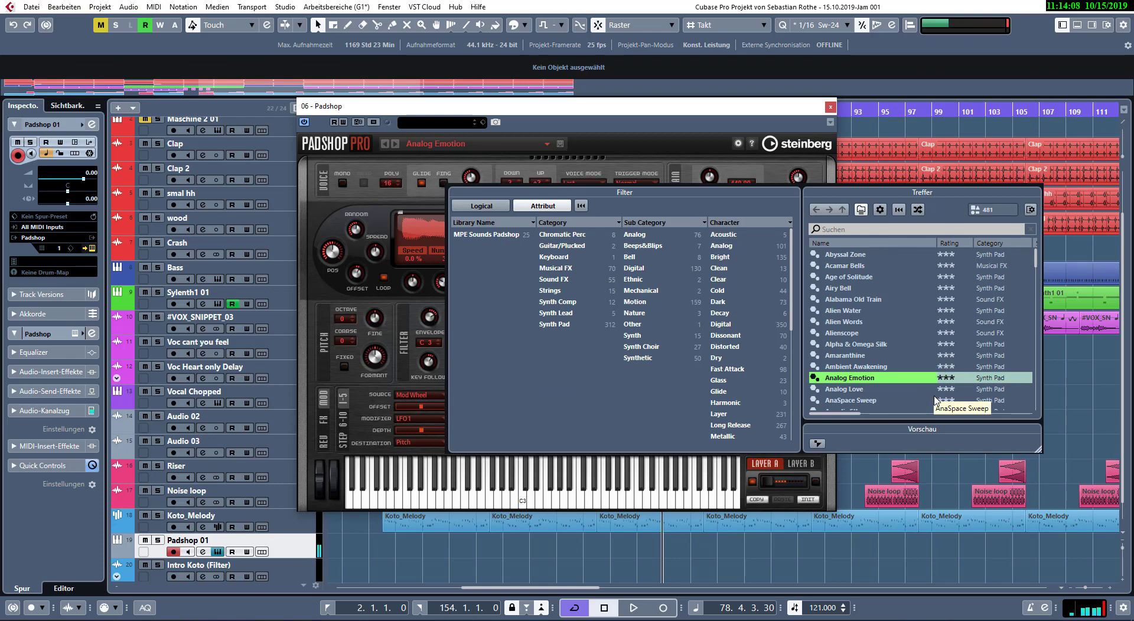
left_click(882, 368)
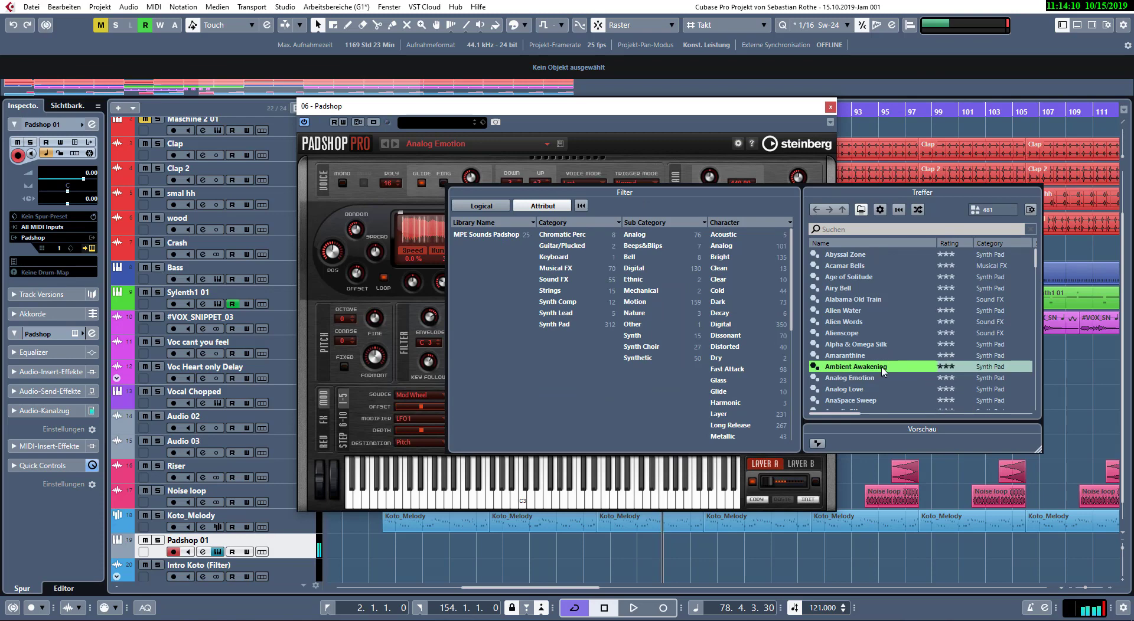
double_click(882, 368)
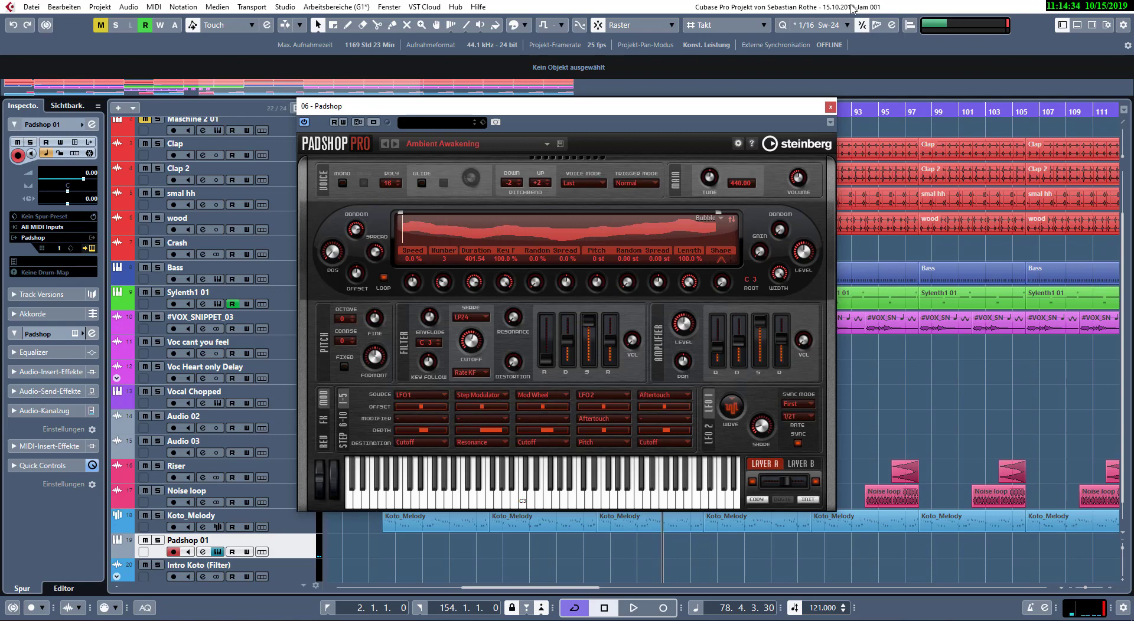
left_click(830, 107)
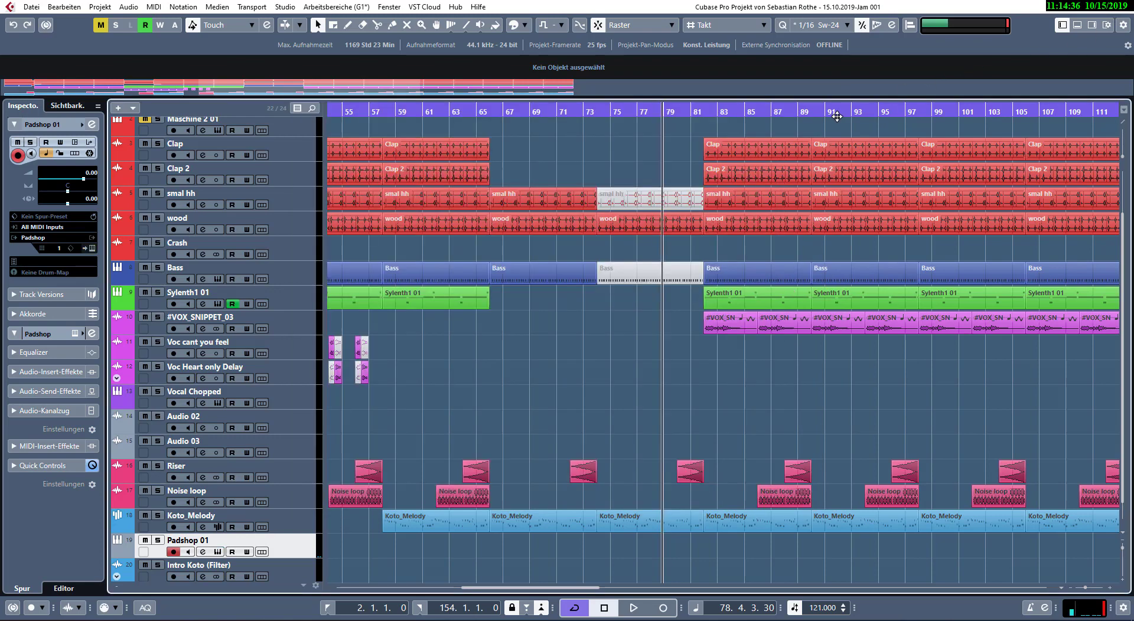
- Play the break from about bar 70 to audition the Padshop 01 sound, with its instrument window moved clear of the break
left_click(553, 109)
key("space")
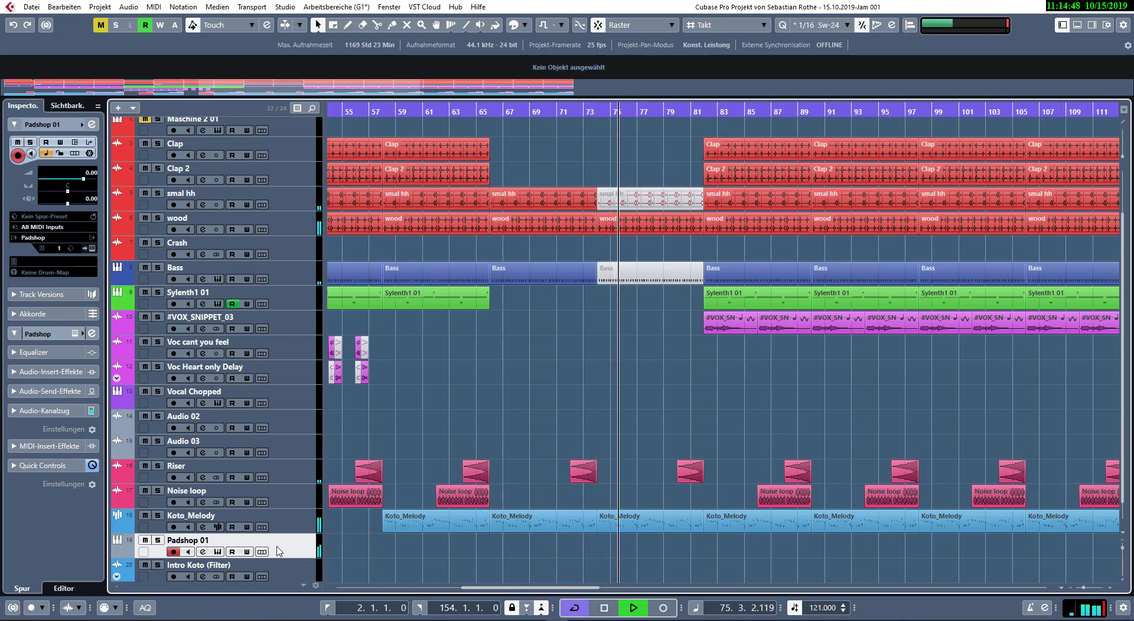
left_click(203, 552)
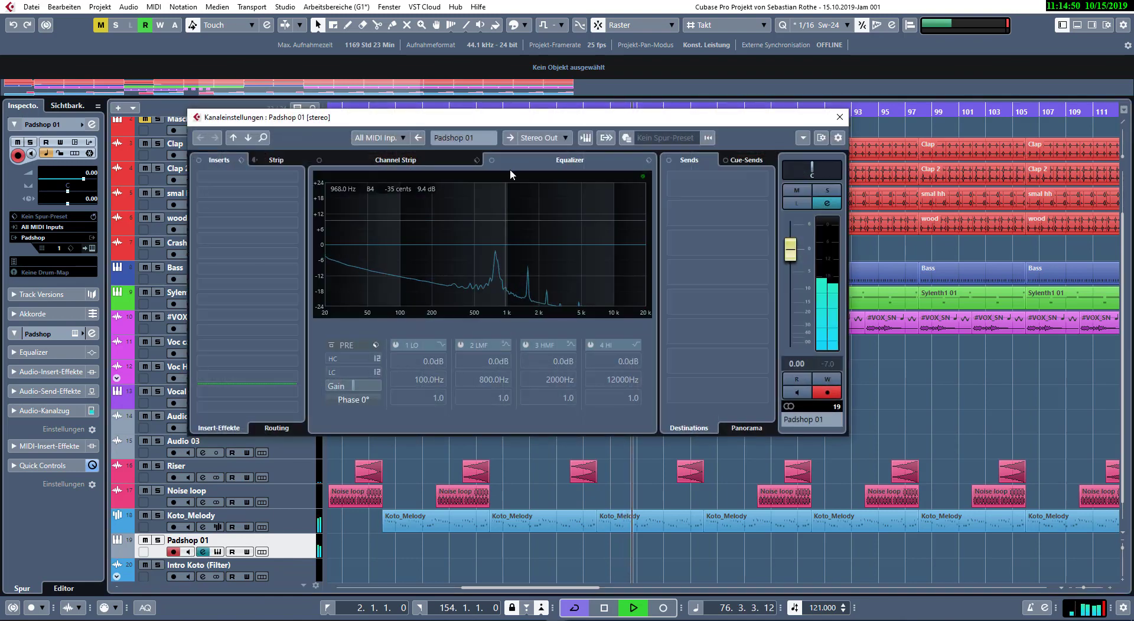
left_click(839, 118)
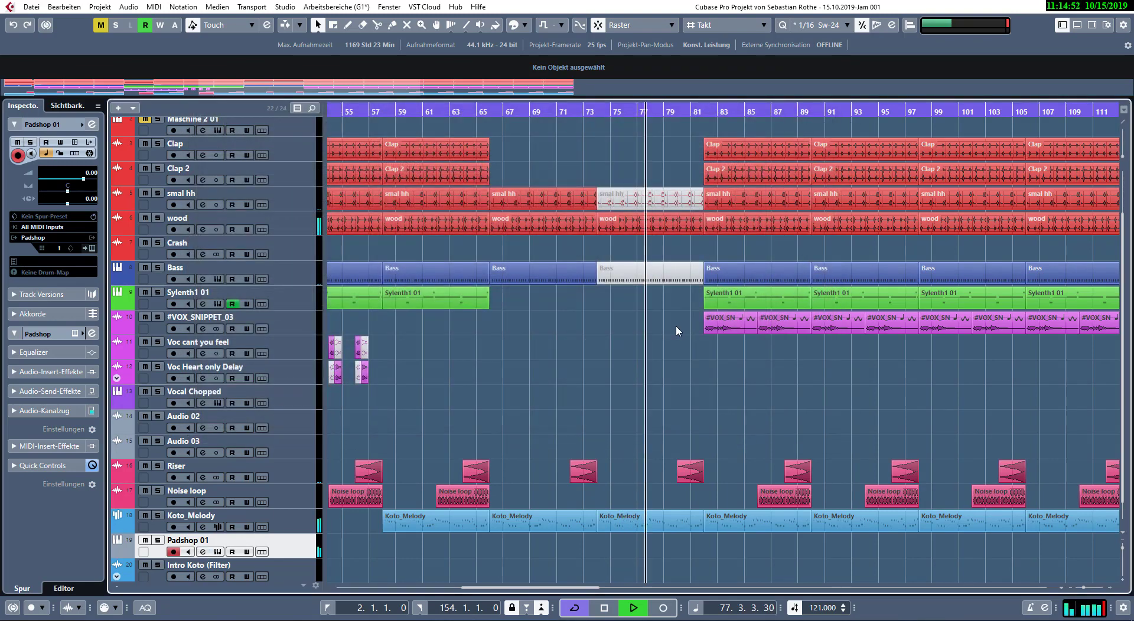
left_click(218, 551)
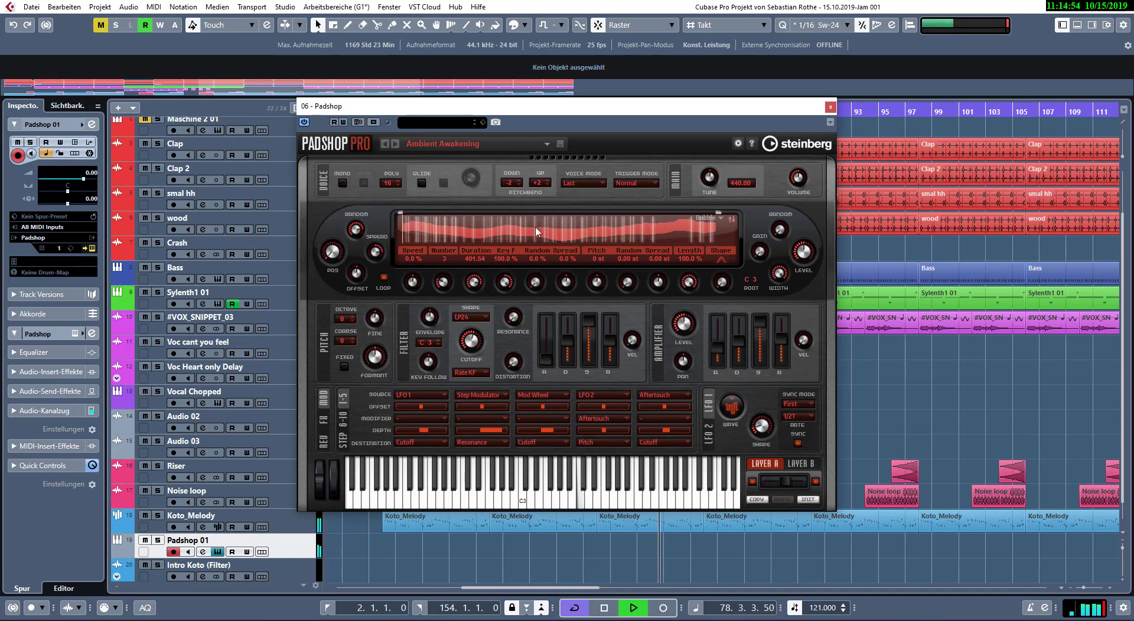
left_click_drag(549, 106, 294, 74)
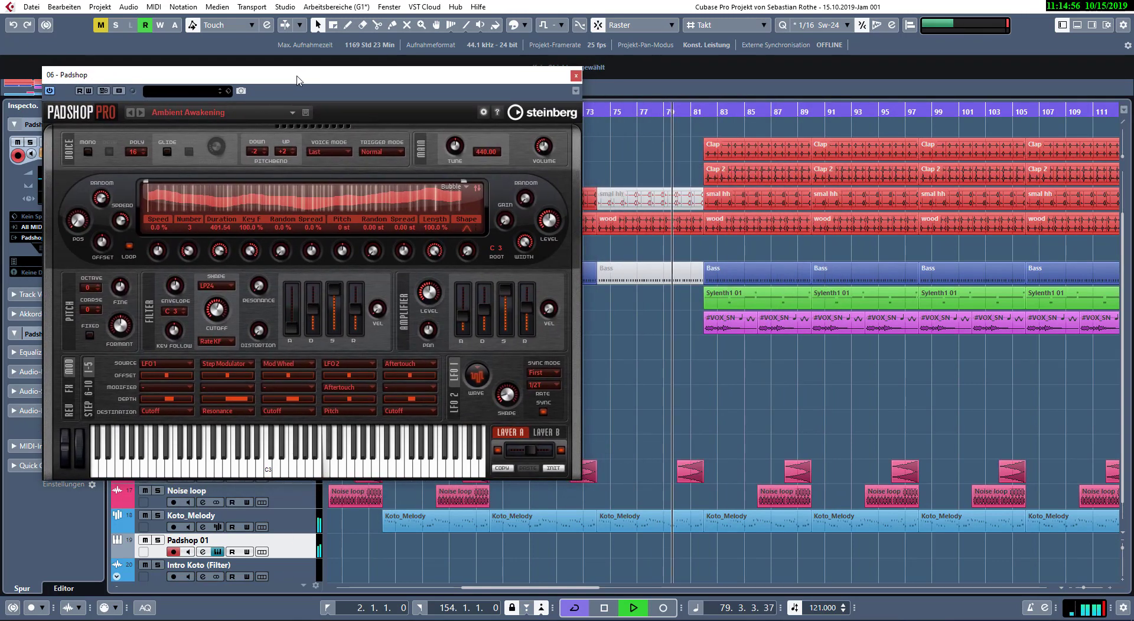
- Rewind and record three long C4 notes on the Padshop 01 track between bars 74 and 82
key("KP_Subtract")
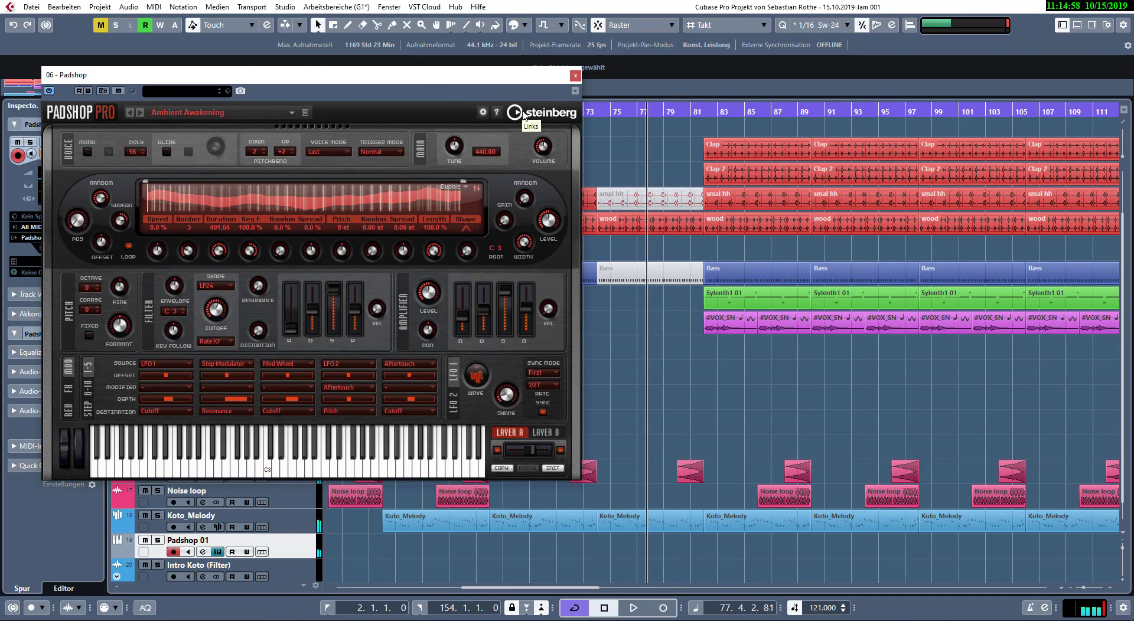
key("KP_Multiply")
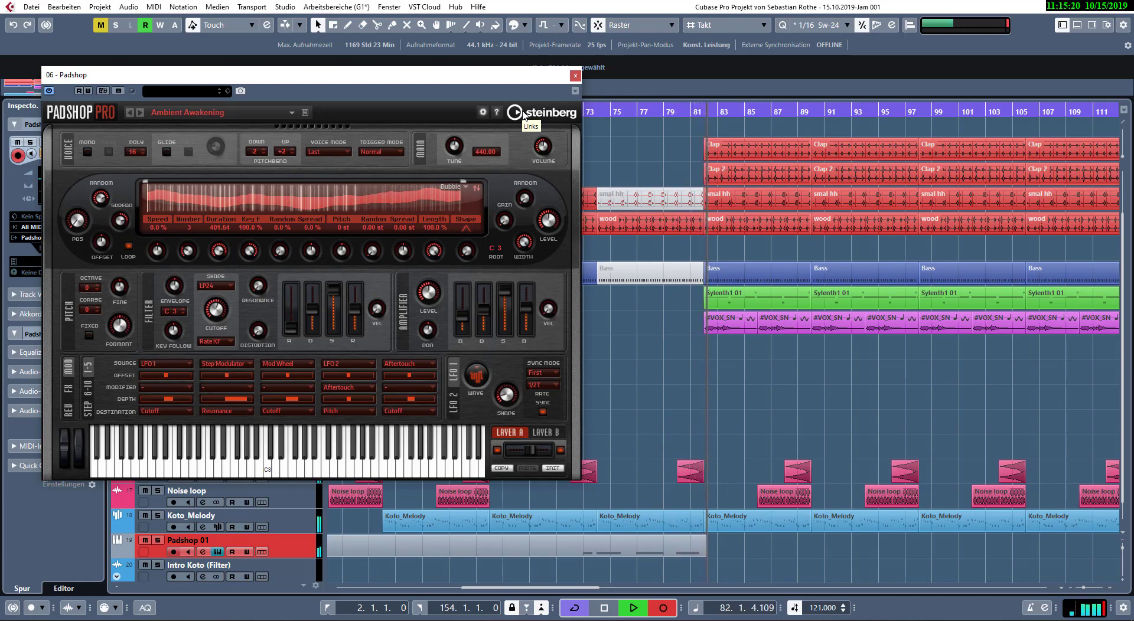
key("KP_Multiply")
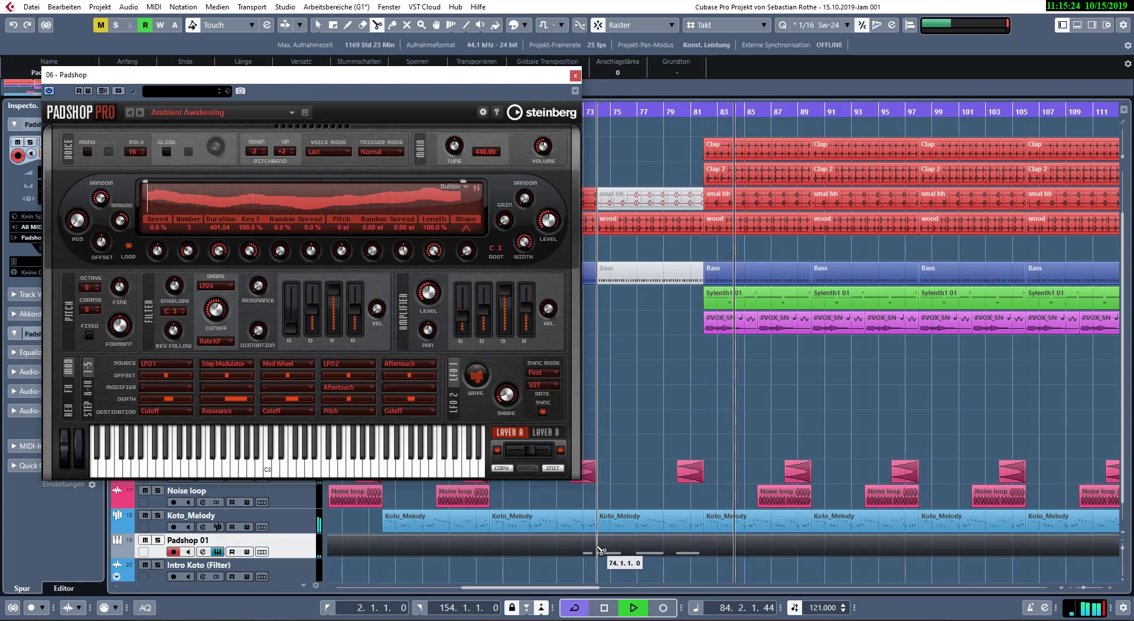
- Split the recorded Padshop 01 event at bars 74 and 82 and delete the parts outside that range
left_click(599, 550, "alt")
key("5")
left_click(586, 548)
key("1")
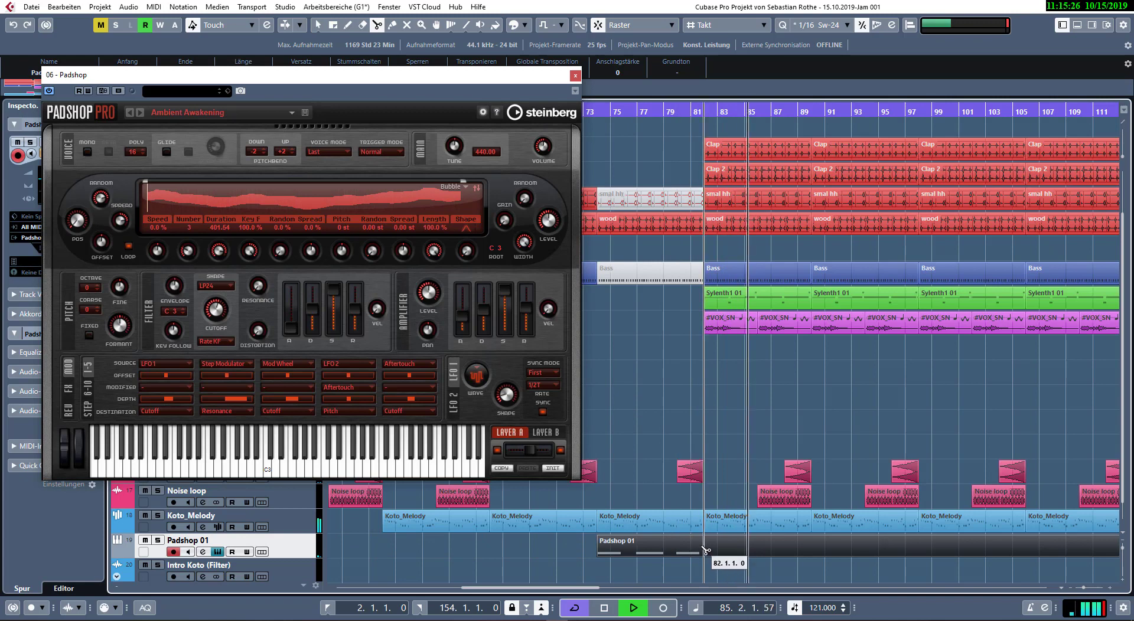
left_click(703, 549, "alt")
key("Delete")
- Examine the timing and length of the recorded C4 notes in the Padshop 01 event in the Key Editor
double_click(677, 551)
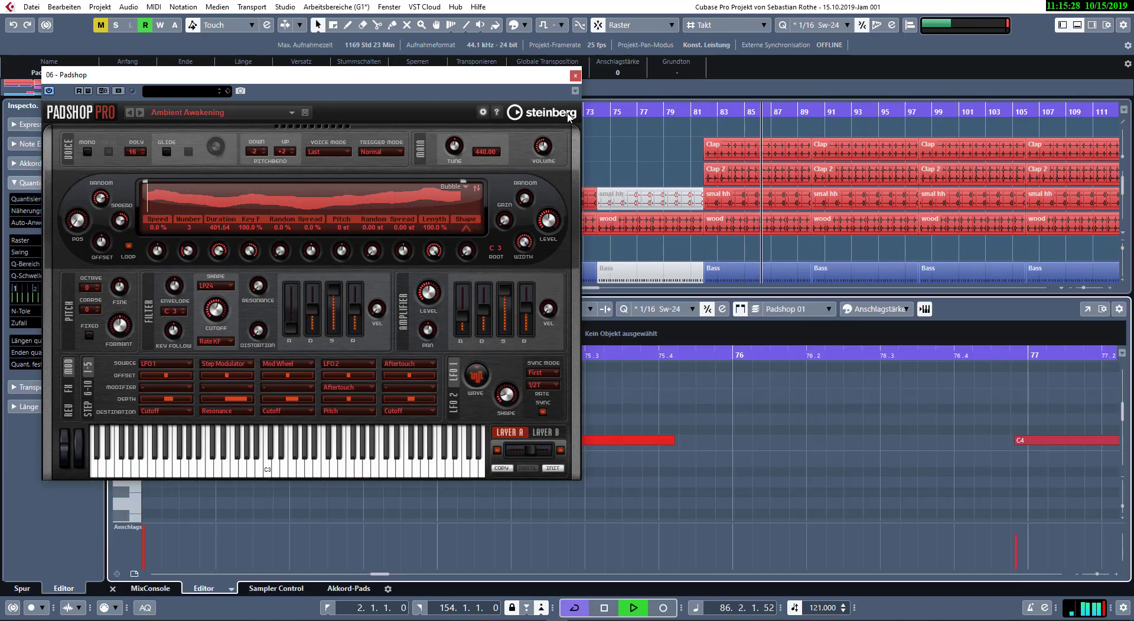
left_click(576, 76)
scroll(561, 459, "down", 6)
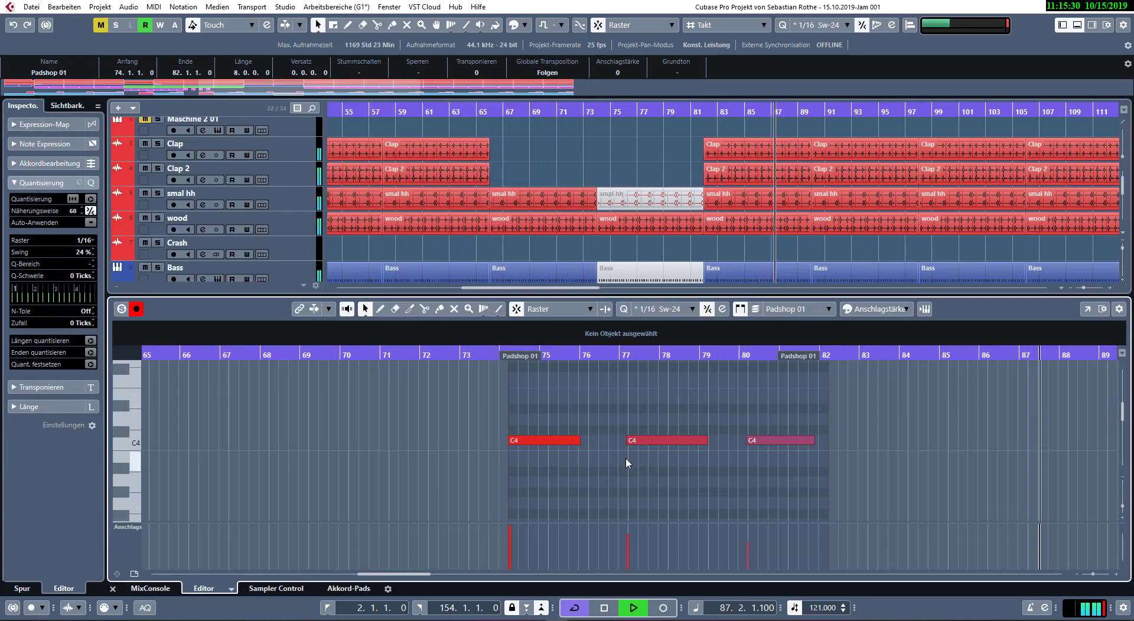
scroll(624, 458, "up", 2)
left_click_drag(730, 458, 588, 465)
key("ctrl+a")
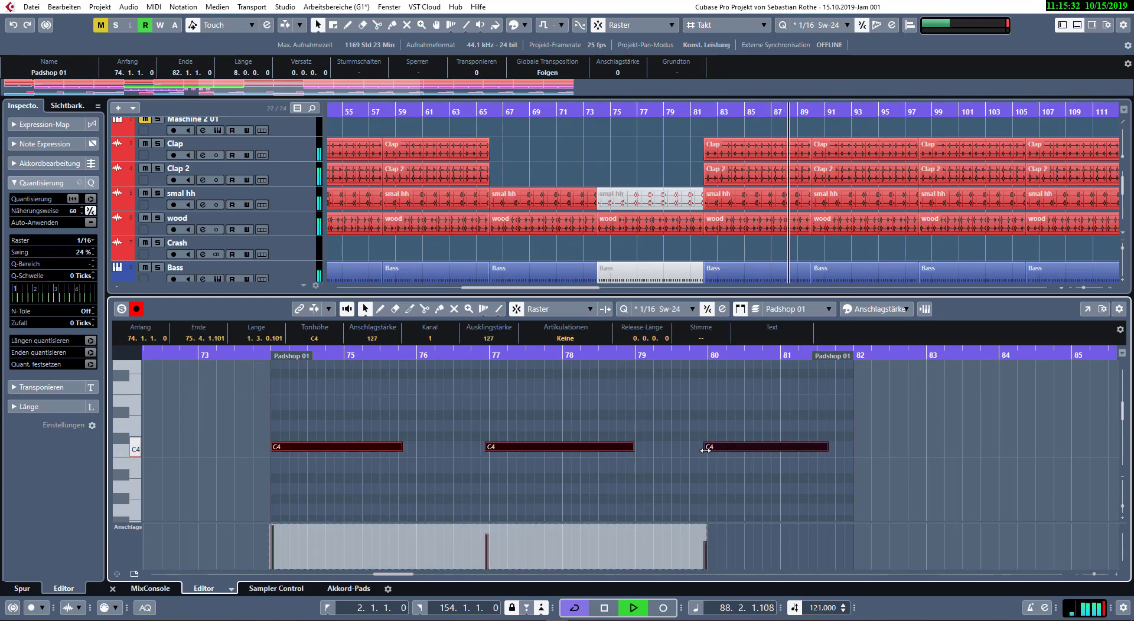
left_click(713, 520)
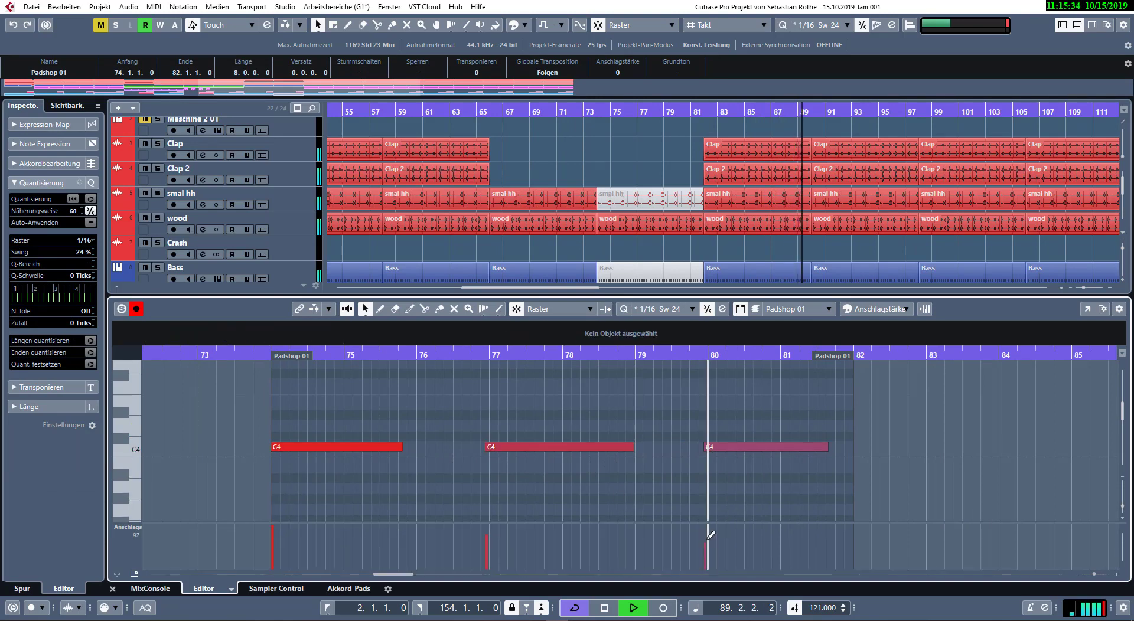
key("Return")
left_click(617, 451)
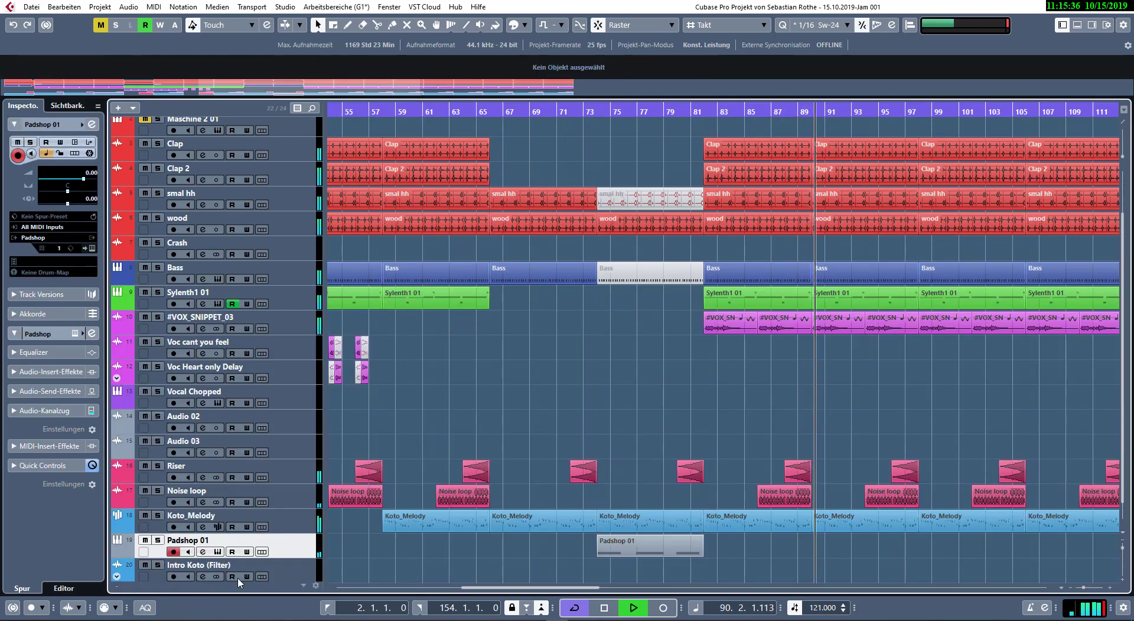
- Add a second Padshop instrument track below Padshop 01 and stop playback
key("t")
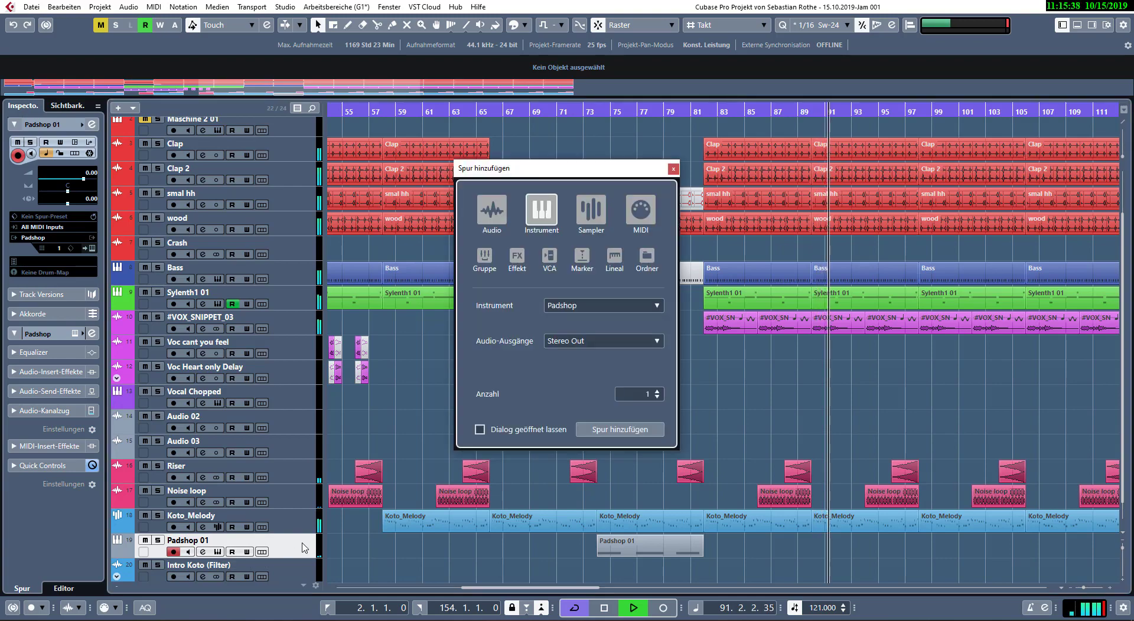
key("ctrl+e")
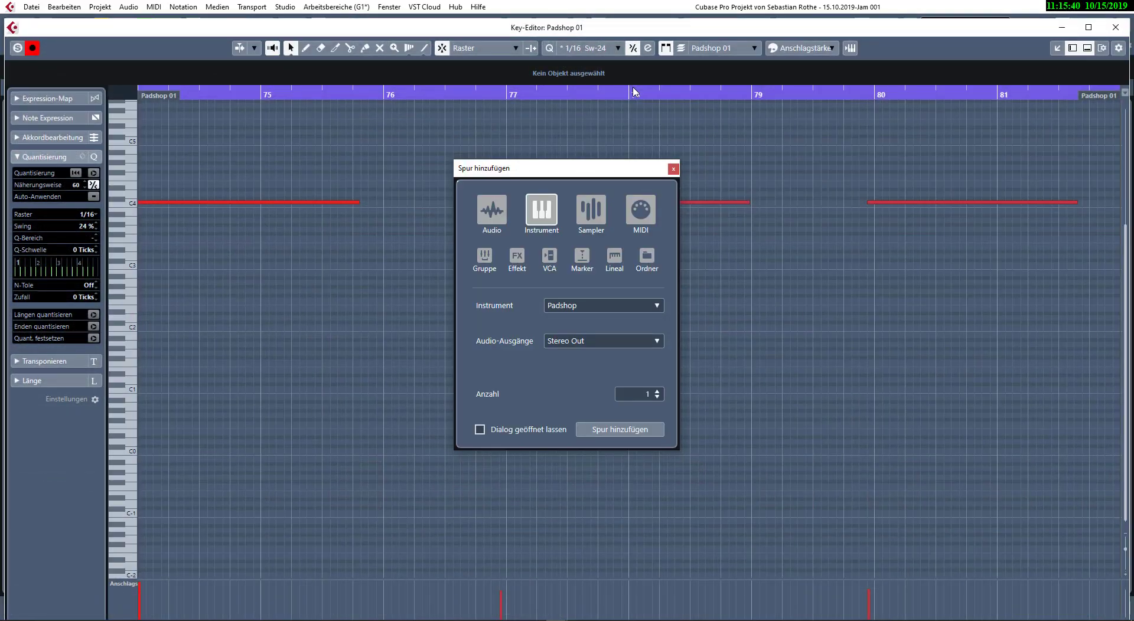
left_click(619, 429)
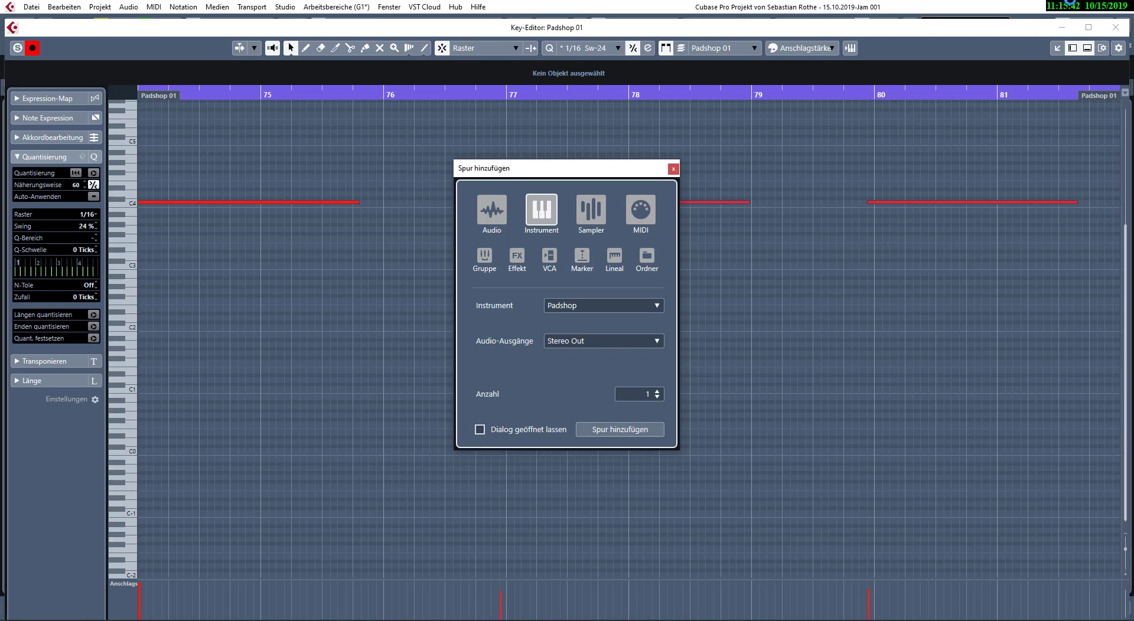
key("space")
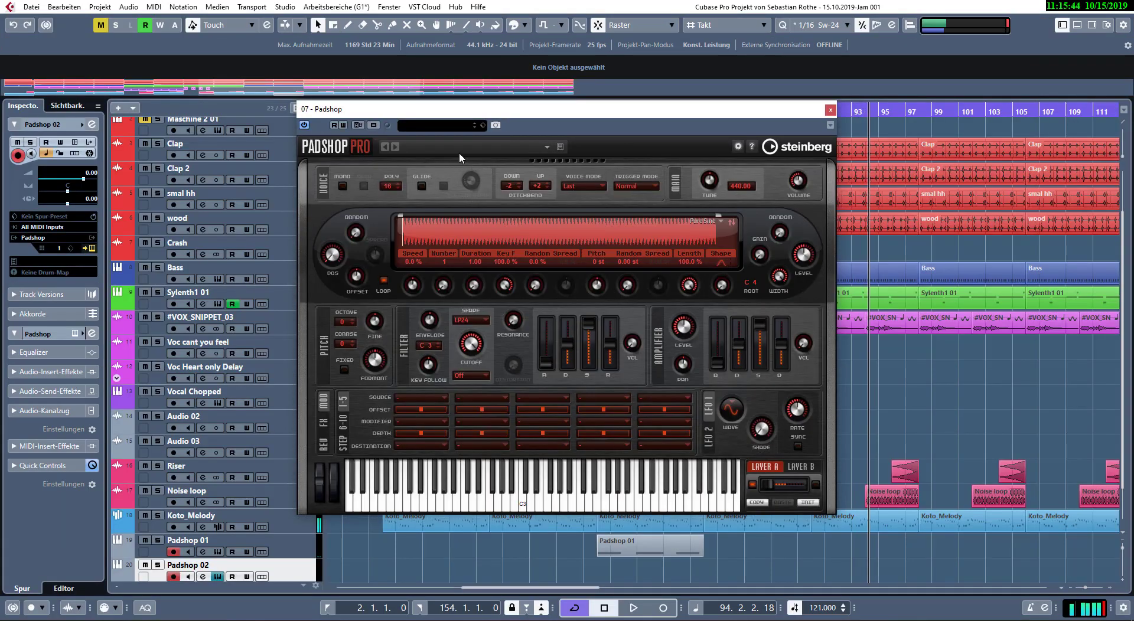
- Browse the Strings presets for Padshop 02, load the Awakening preset and set the playback position to bar 71
left_click(459, 150)
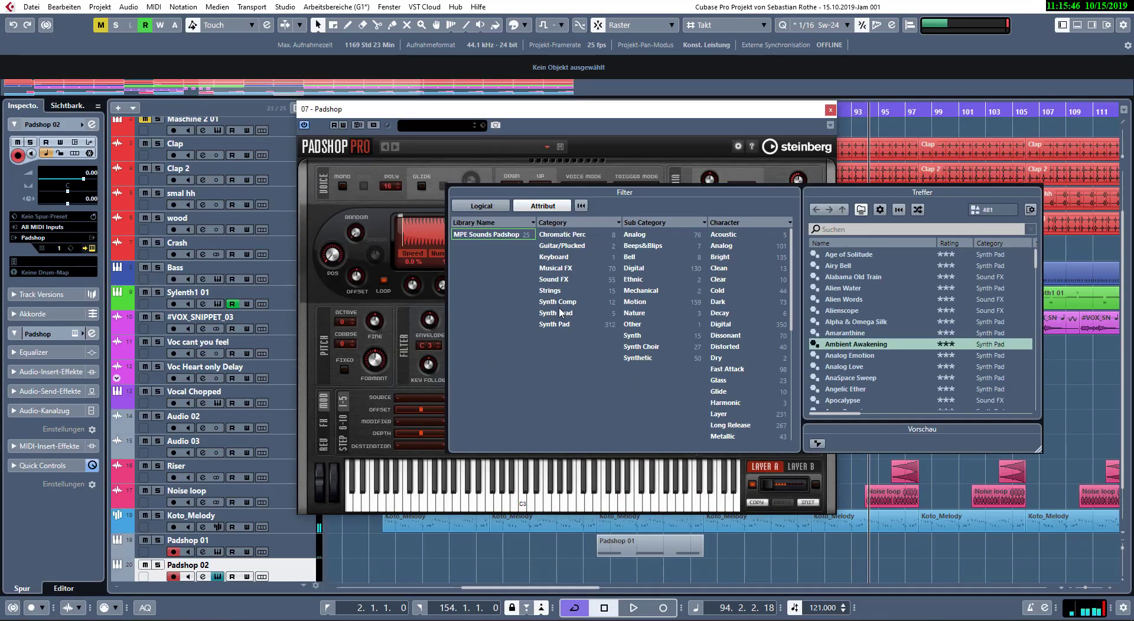
left_click(554, 290)
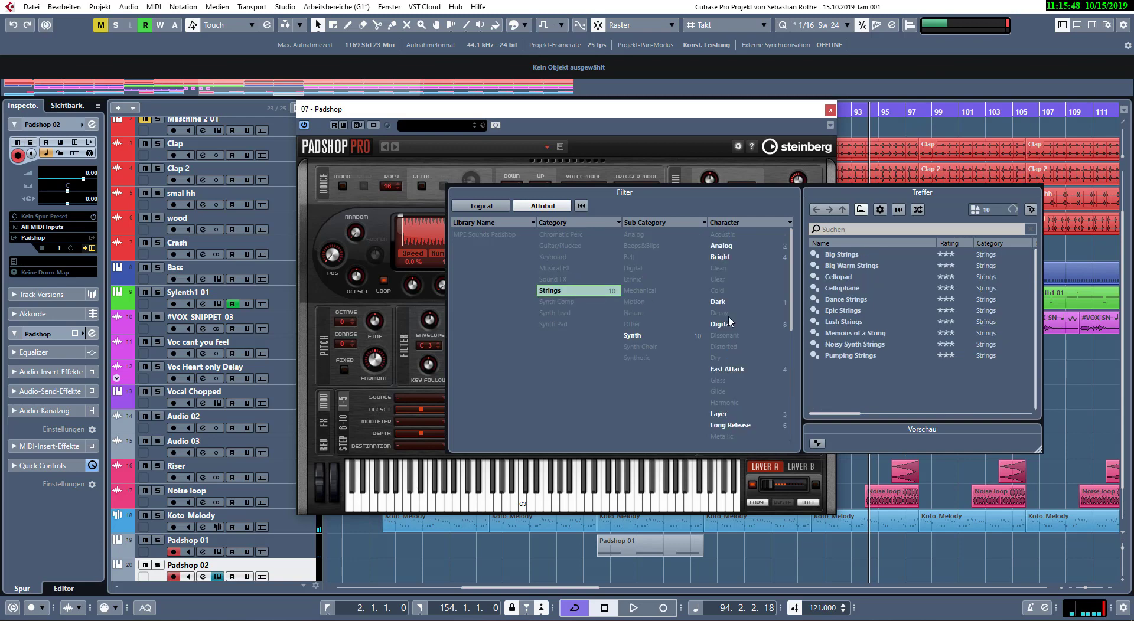
double_click(842, 254)
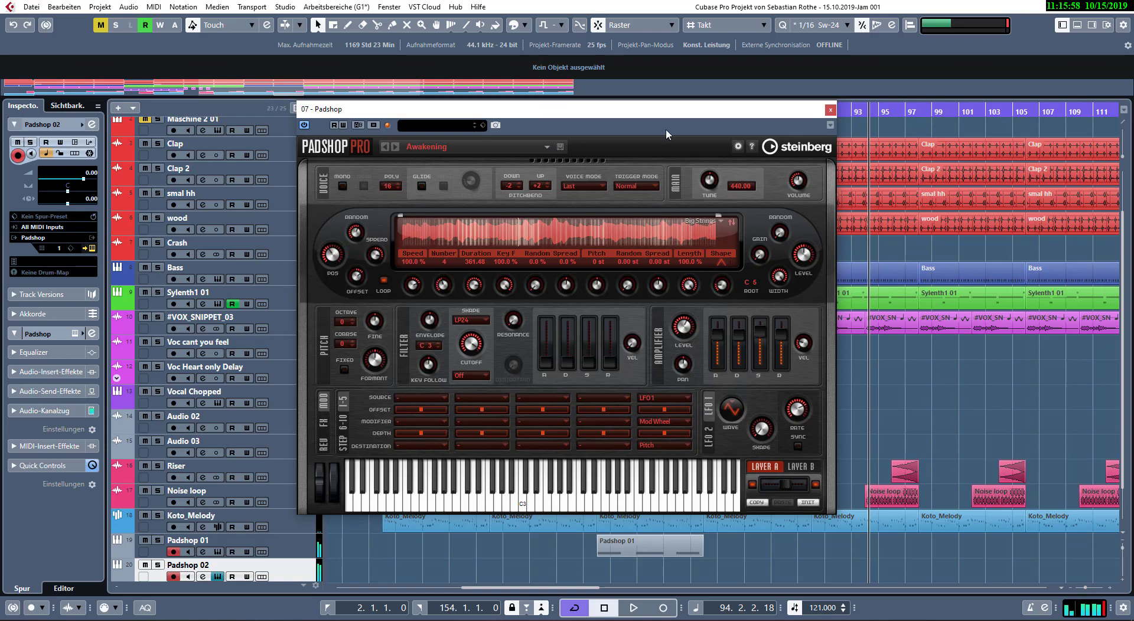
left_click(830, 110)
left_click(562, 112)
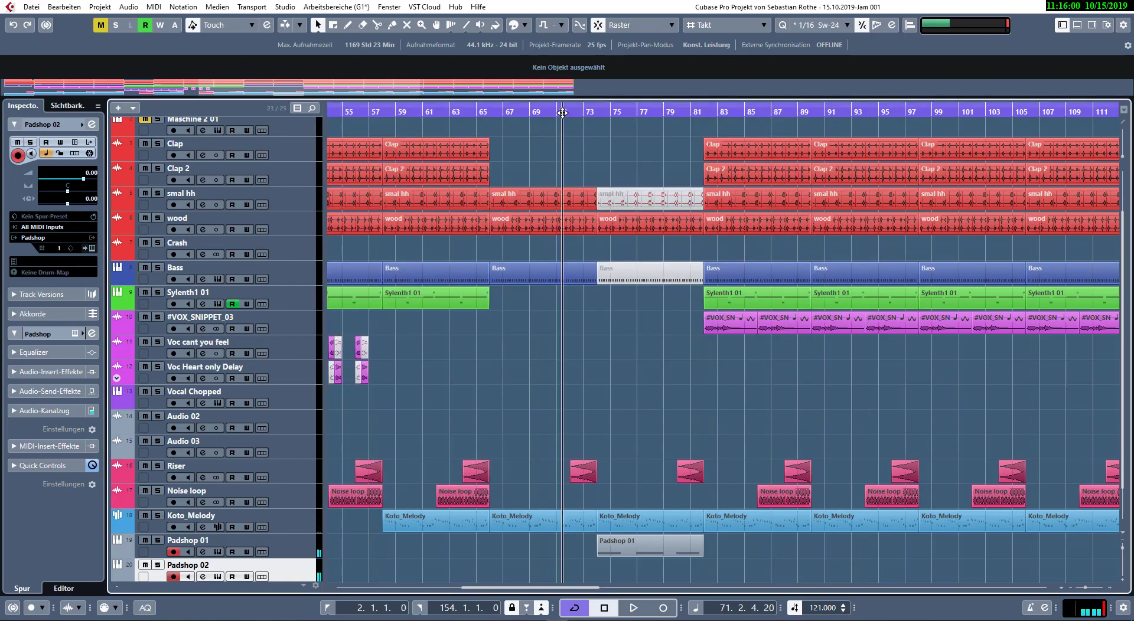
key("space")
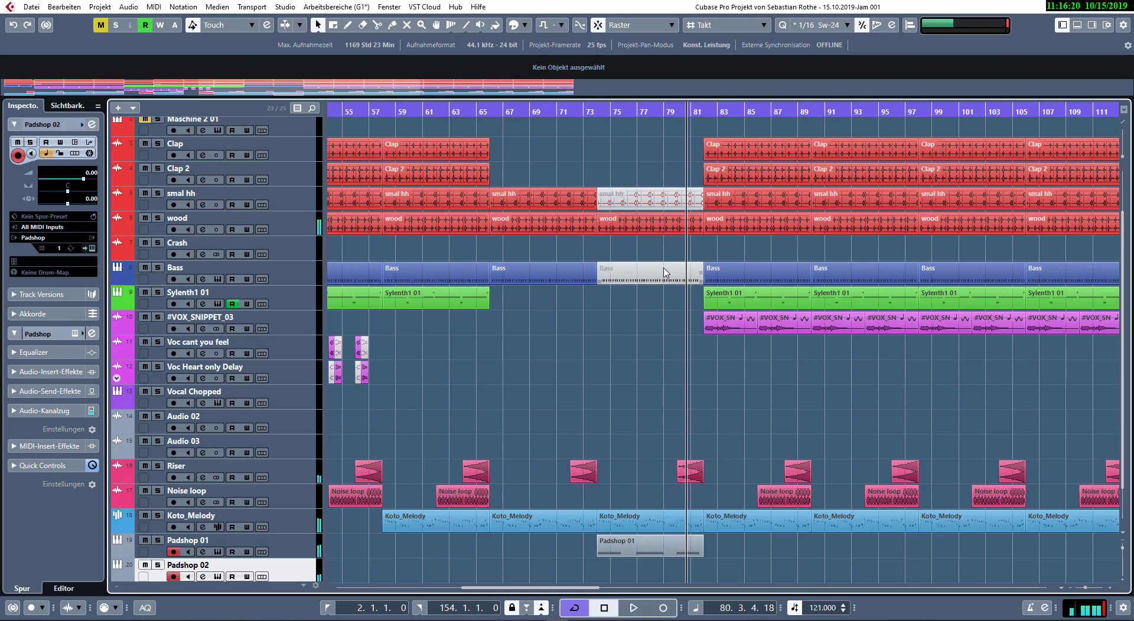
key("KP_Subtract")
key("KP_Multiply")
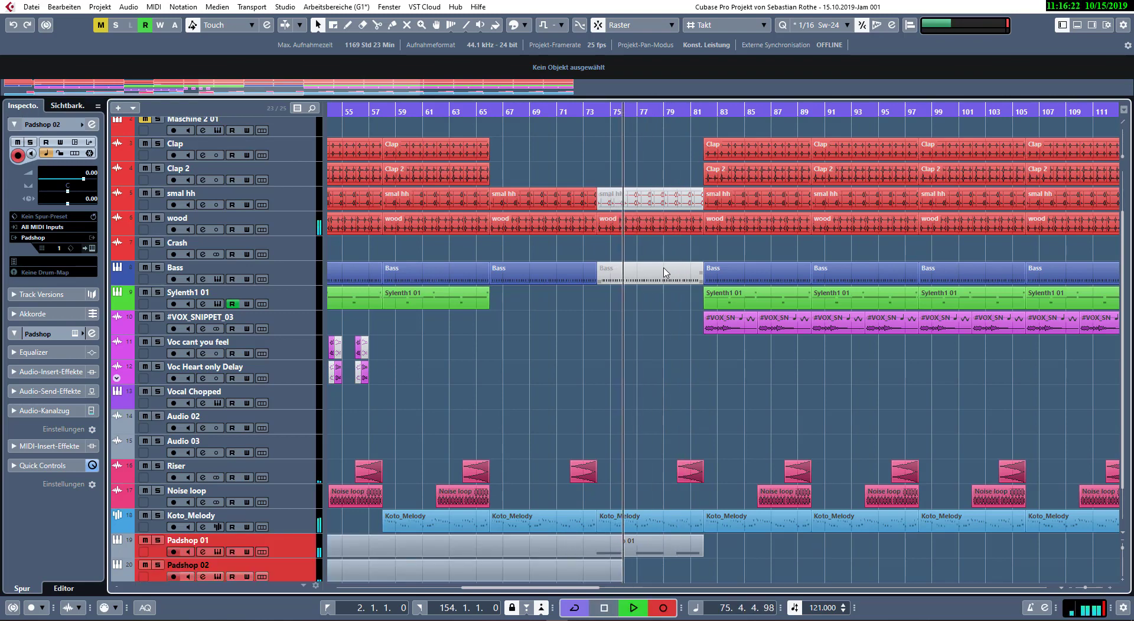
key("space")
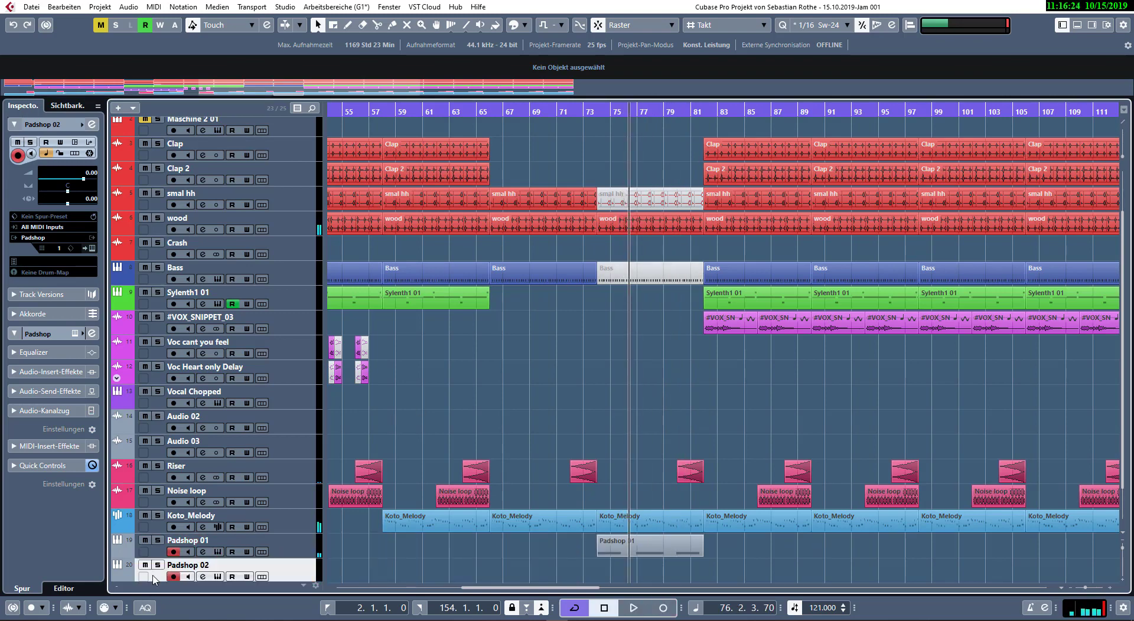
- Record a pad line on the Padshop 02 track and trim its event to bars 77 through 93, deleting the outer parts
key("KP_Multiply")
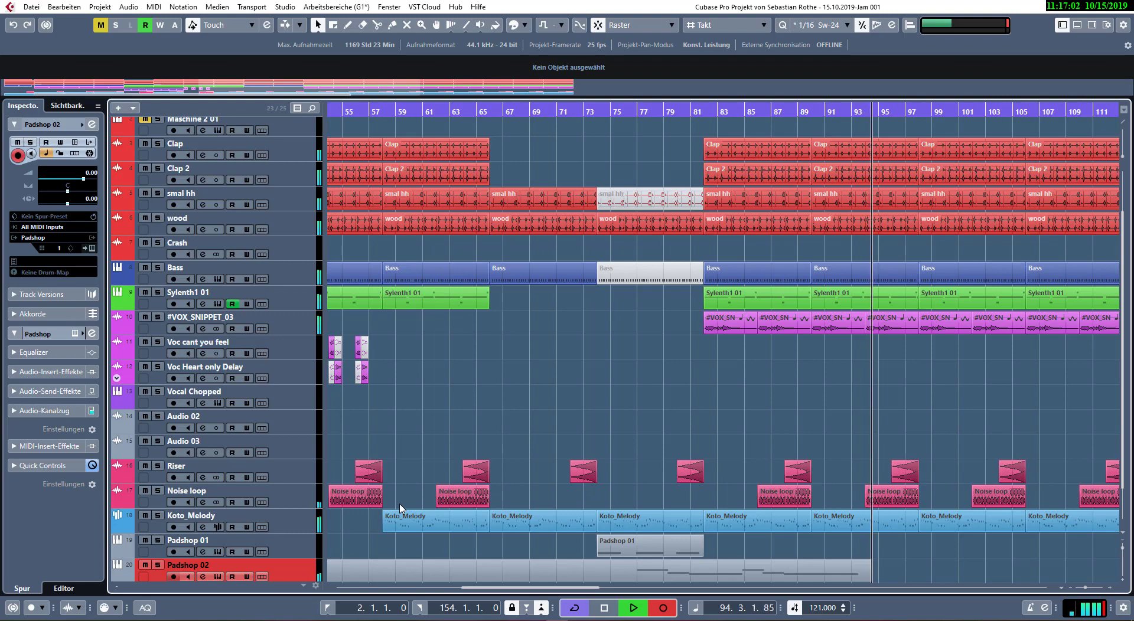
key("KP_Multiply")
key("3")
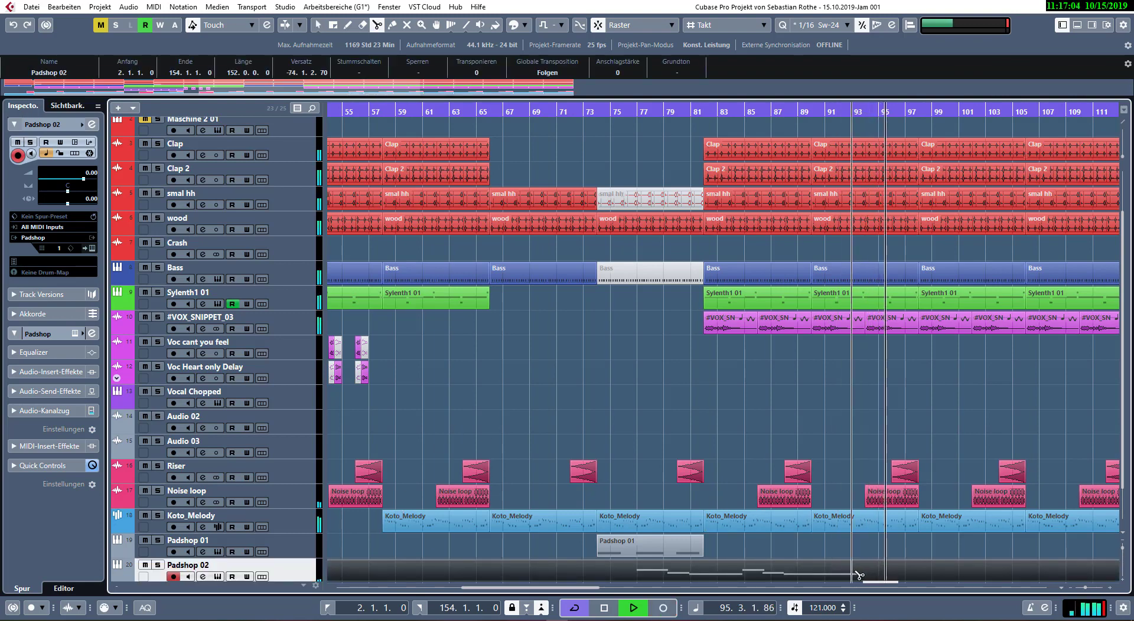
left_click(856, 575)
key("5")
left_click(877, 573)
key("3")
left_click(636, 572)
key("5")
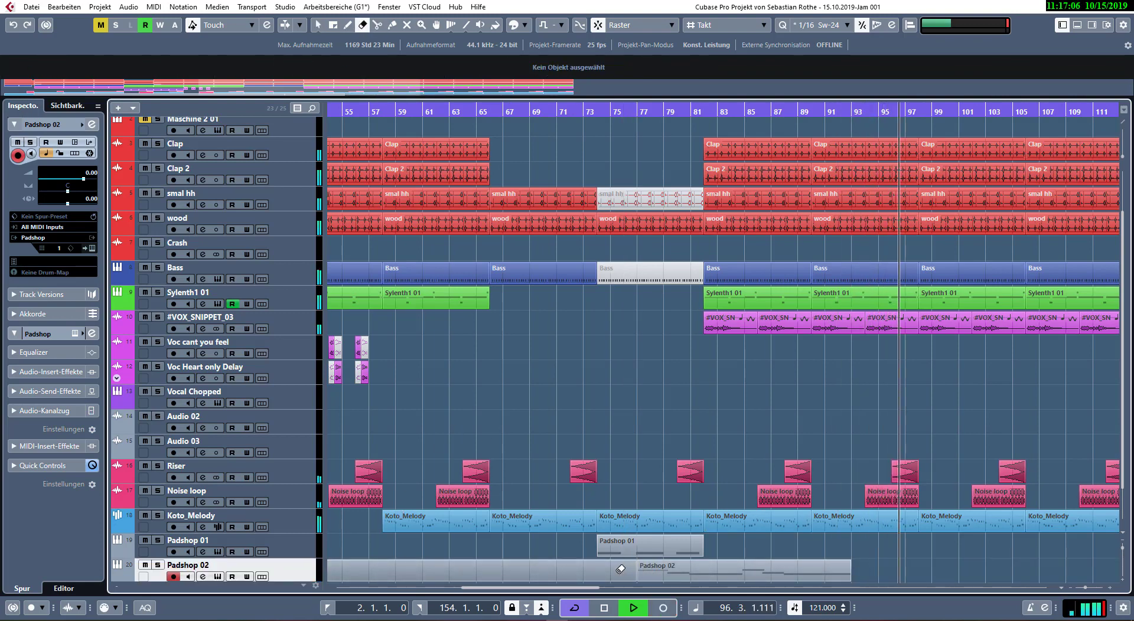
left_click(620, 569)
- Examine the recorded notes of the Padshop 02 event in the Key Editor
key("1")
double_click(685, 572)
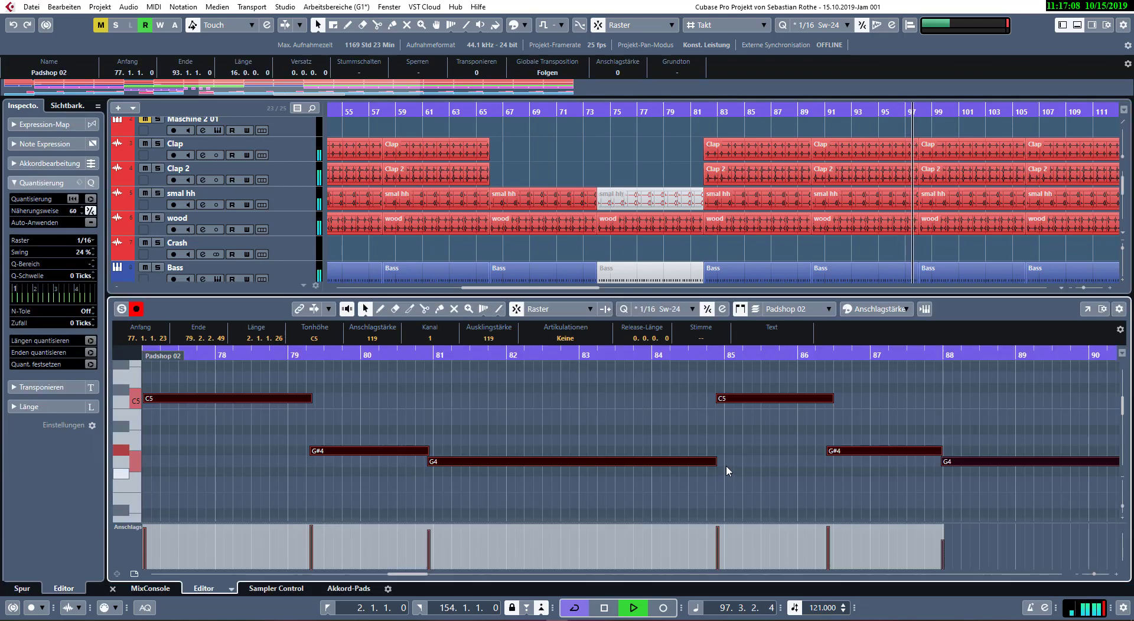
key("Return")
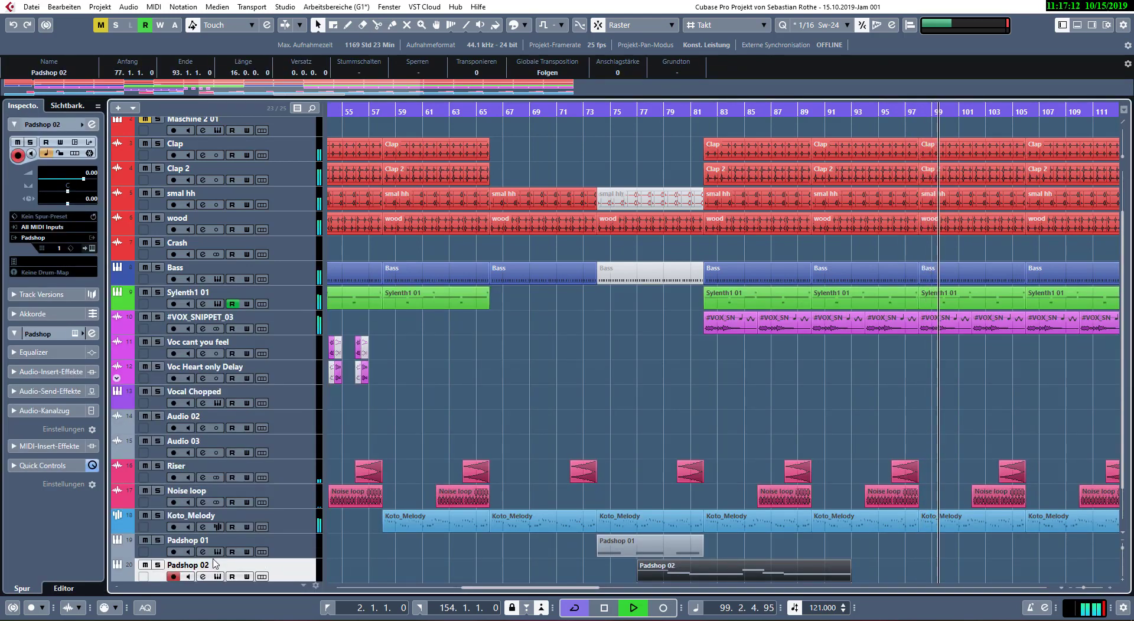
- Stop playback and load LFOTool_x64 into the first insert slot of the Padshop 02 channel
left_click(203, 577)
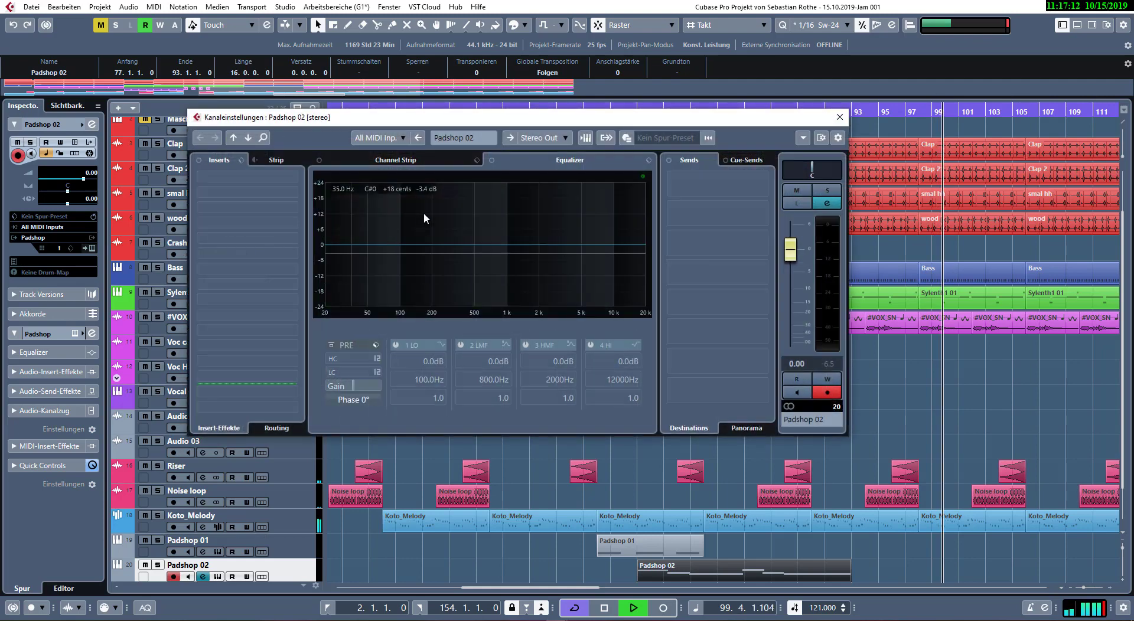
key("space")
left_click(247, 181)
type("lfo")
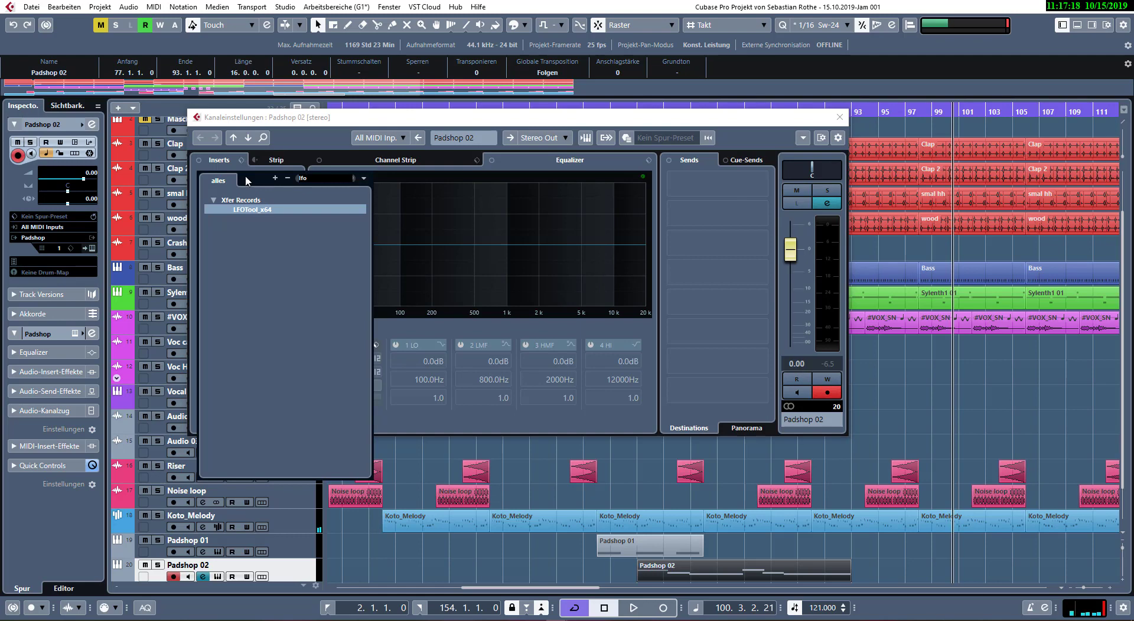
key("Return")
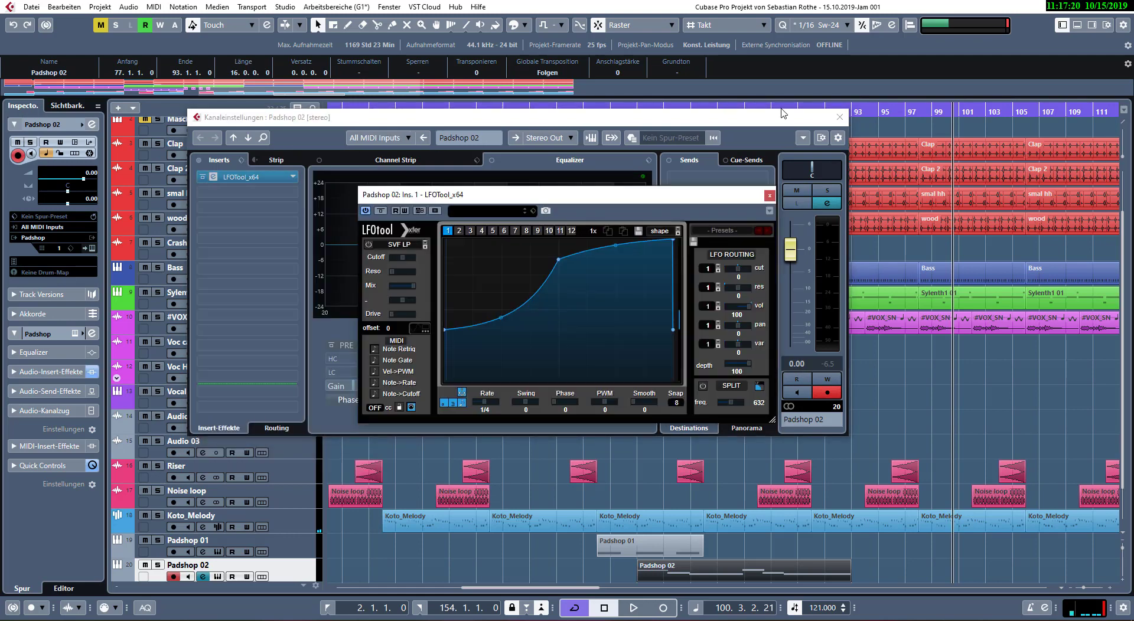
left_click(839, 117)
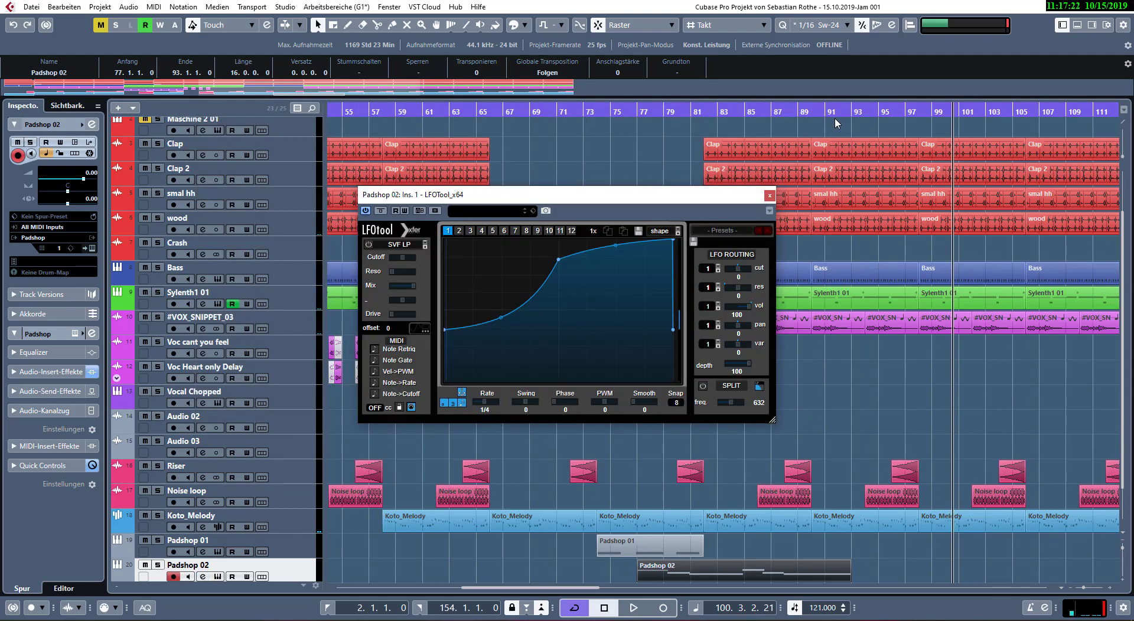
- Loop the Padshop 02 event and reshape the LFOTool curve with a lower start, a late steep rise and a curved drop at the end
key("shift+g")
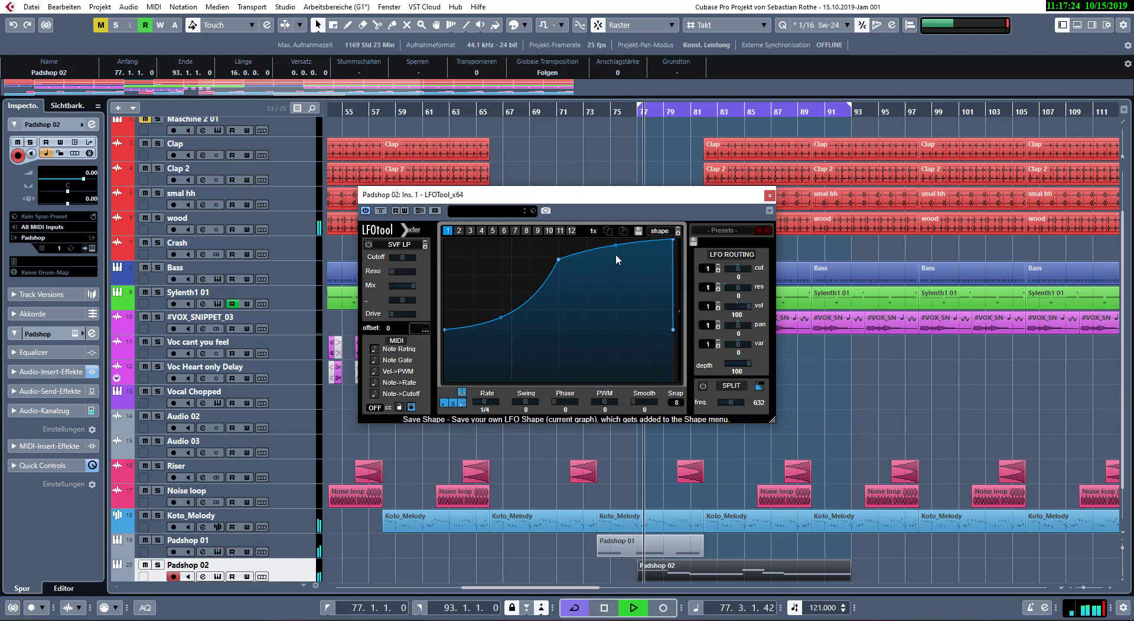
left_click_drag(673, 238, 640, 239)
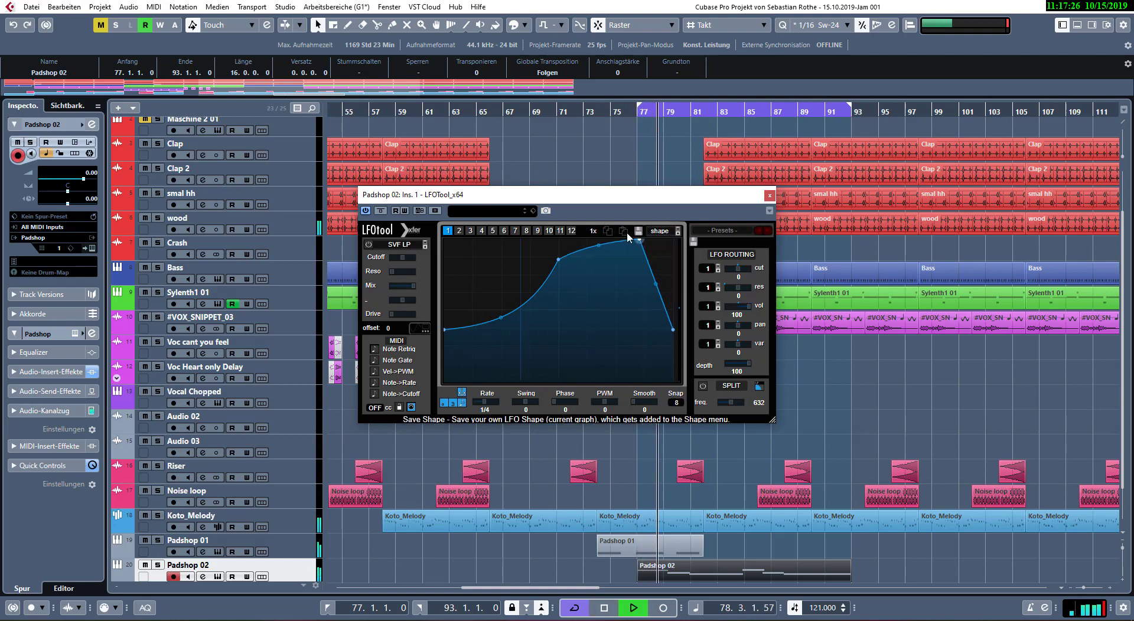
left_click_drag(559, 259, 597, 233)
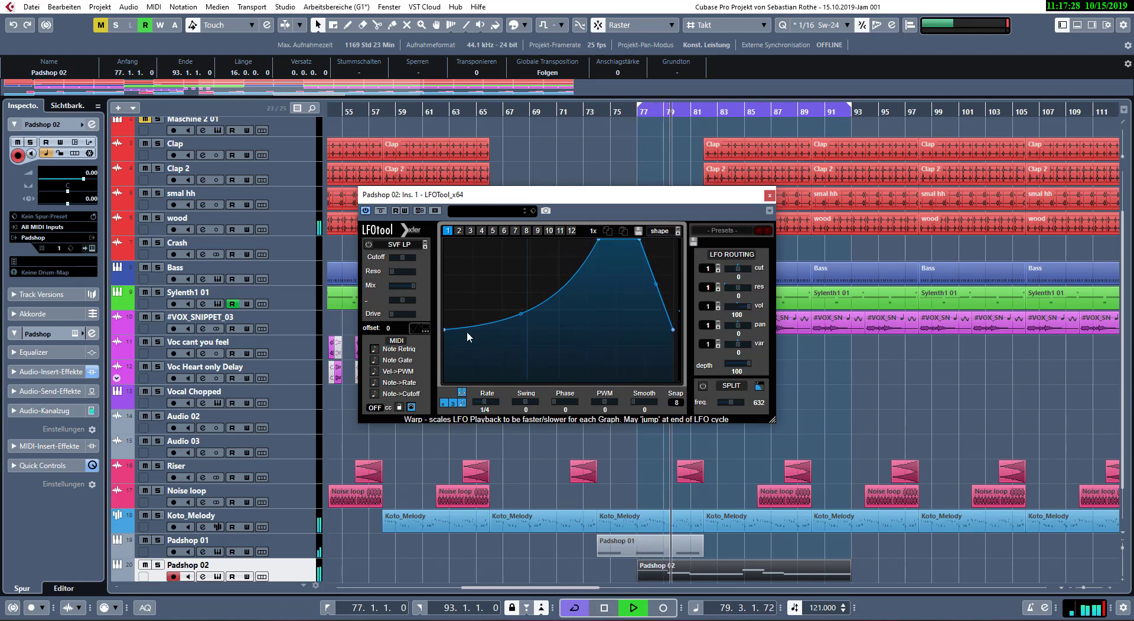
left_click_drag(445, 328, 444, 355)
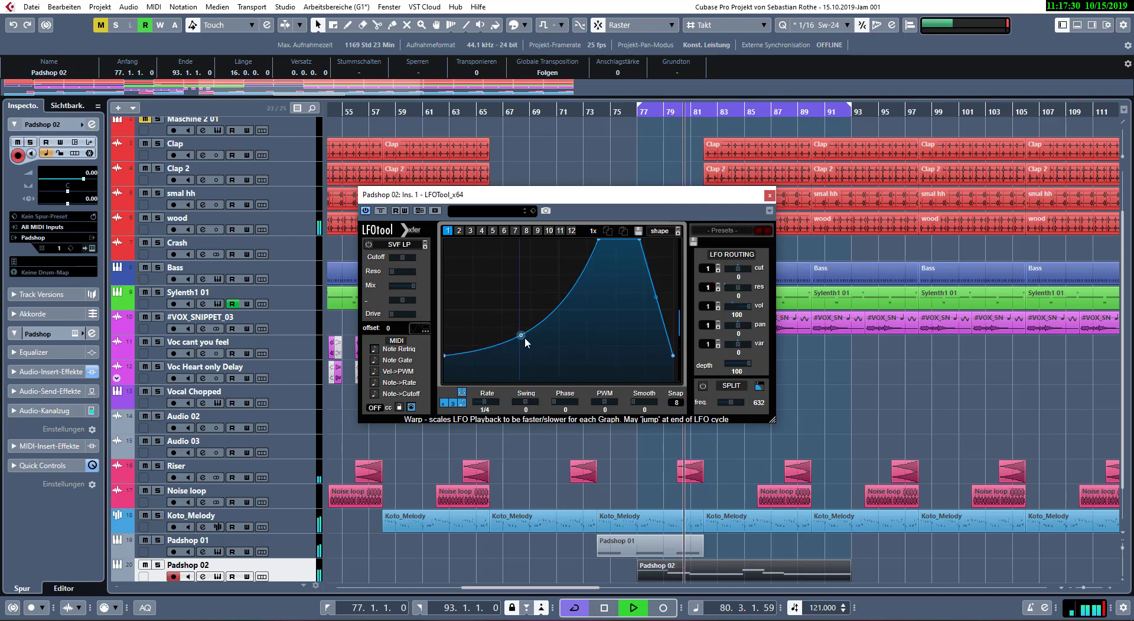
mouse_move(563, 334)
left_mouse_down()
mouse_move(567, 307)
mouse_move(564, 349)
left_mouse_up()
left_click_drag(655, 297, 648, 310)
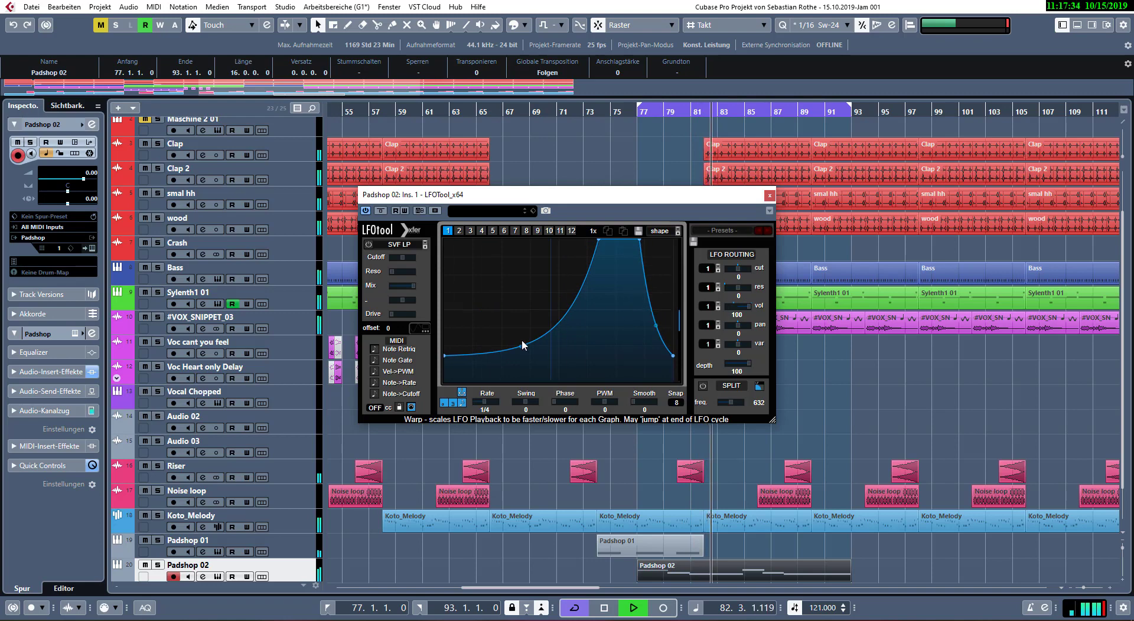
left_click_drag(524, 353, 524, 362)
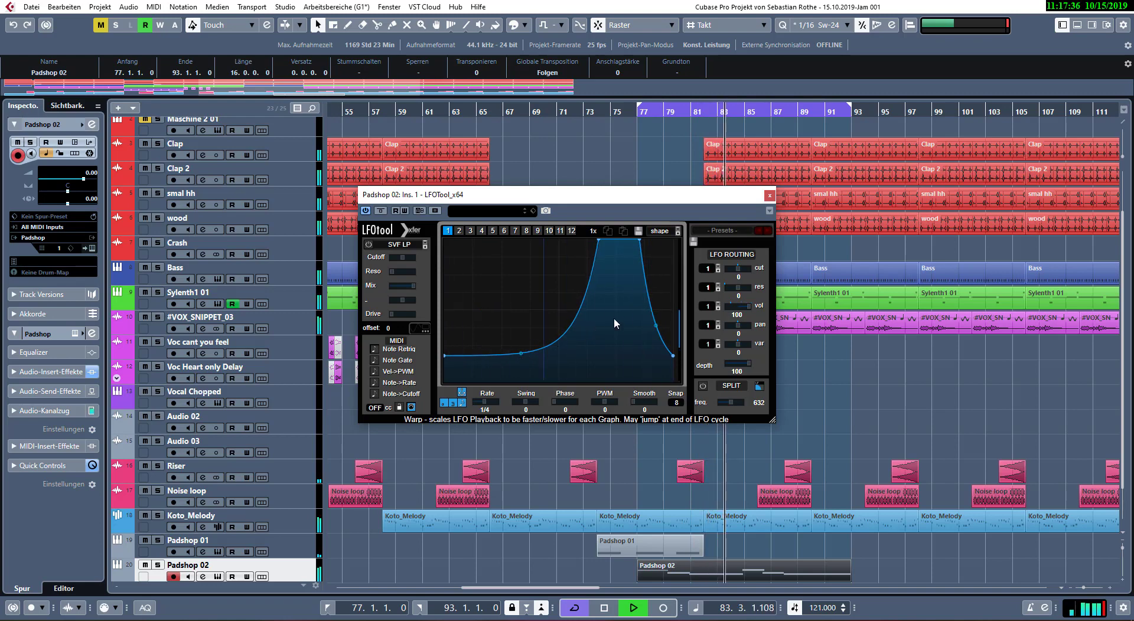
left_click(769, 196)
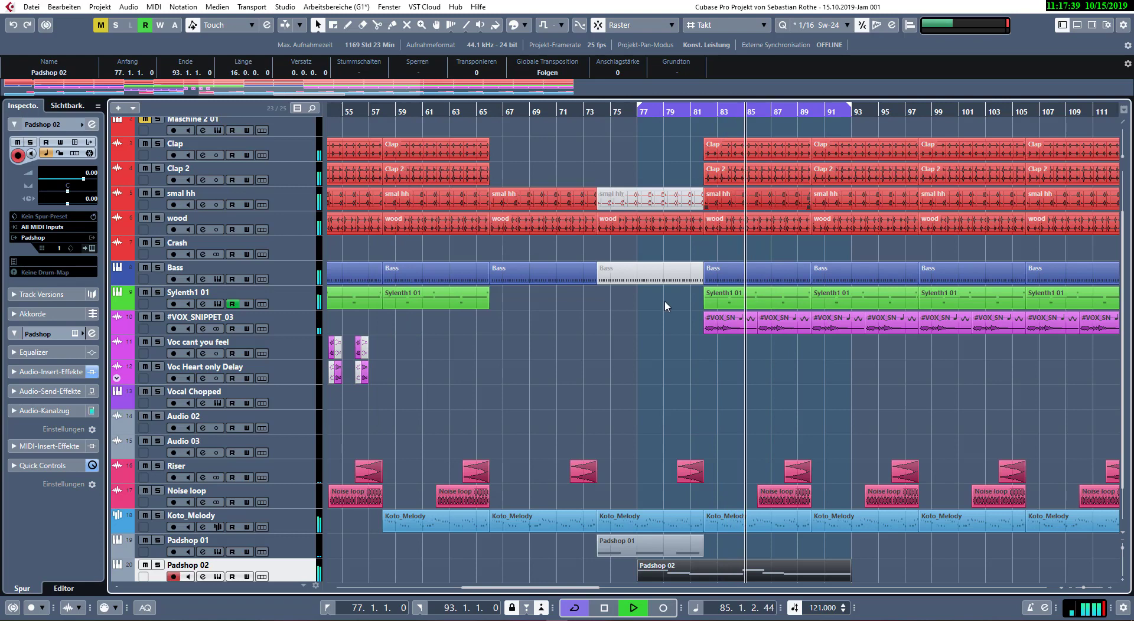
- Monitor and solo Padshop 02, and enable its channel low cut at 36 dB/Oct with a raised cutoff frequency
right_click(202, 581)
left_click(265, 572)
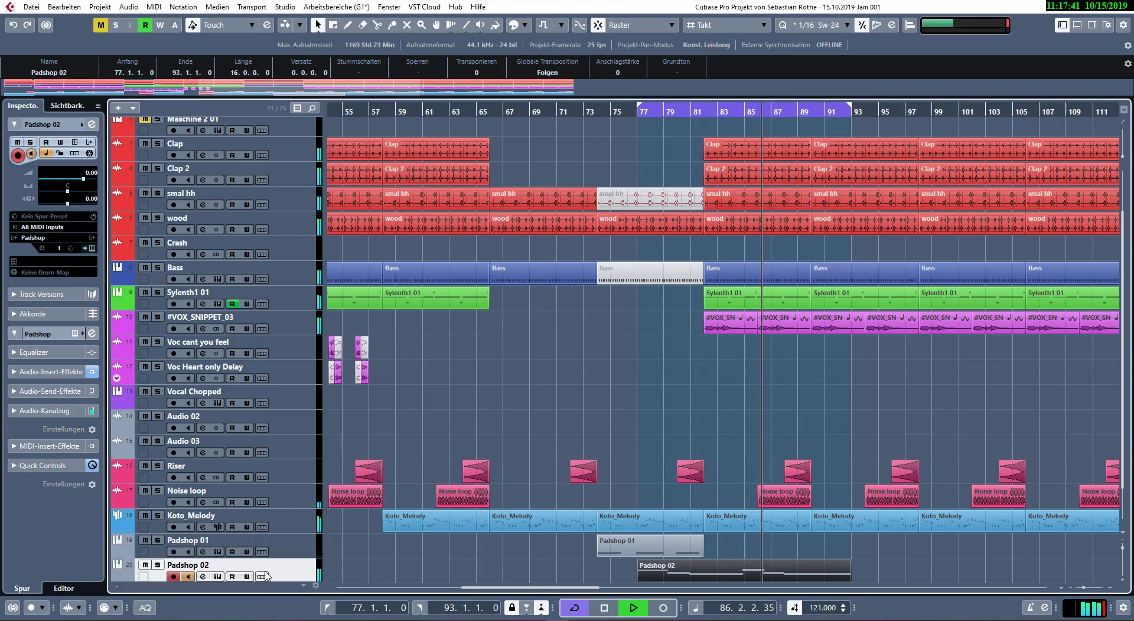
left_click(202, 577)
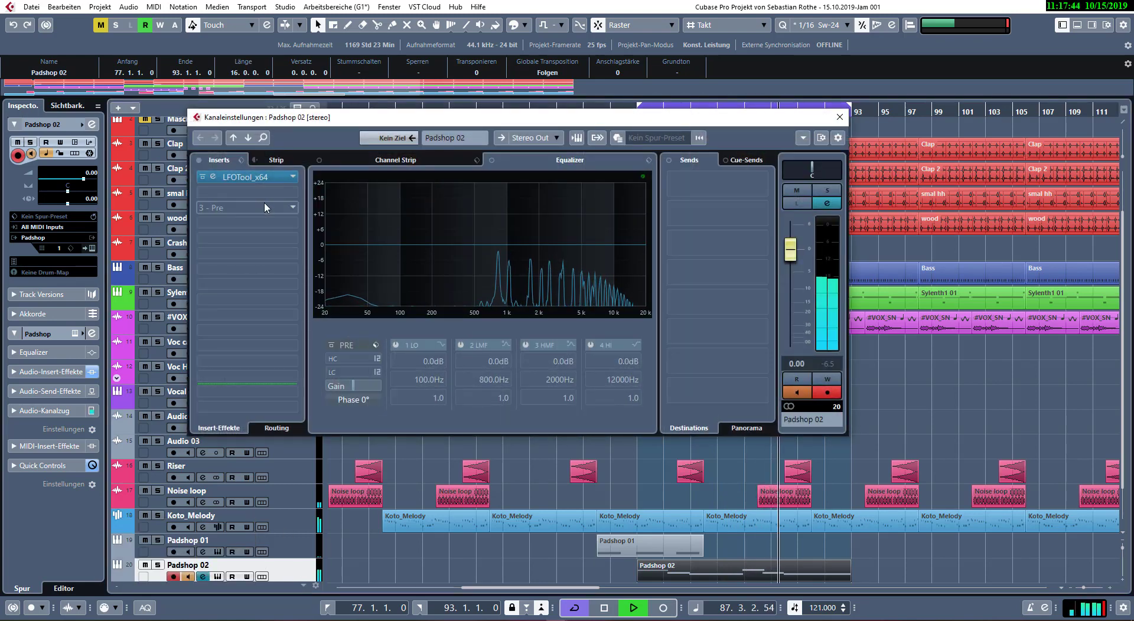
key("s")
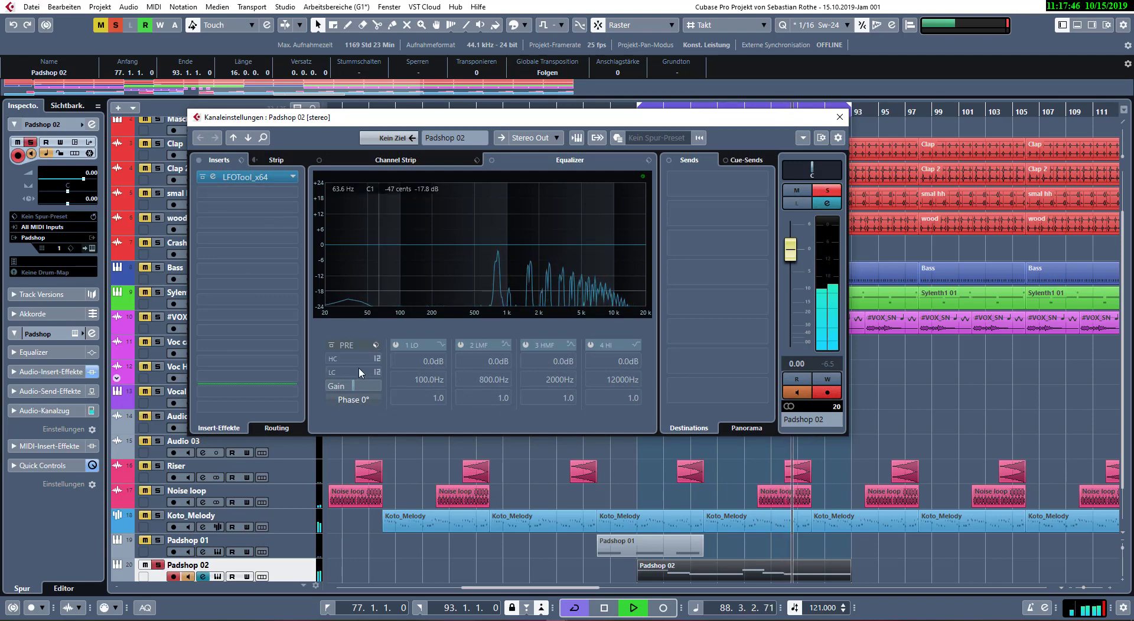
left_click(330, 372)
left_click(376, 372)
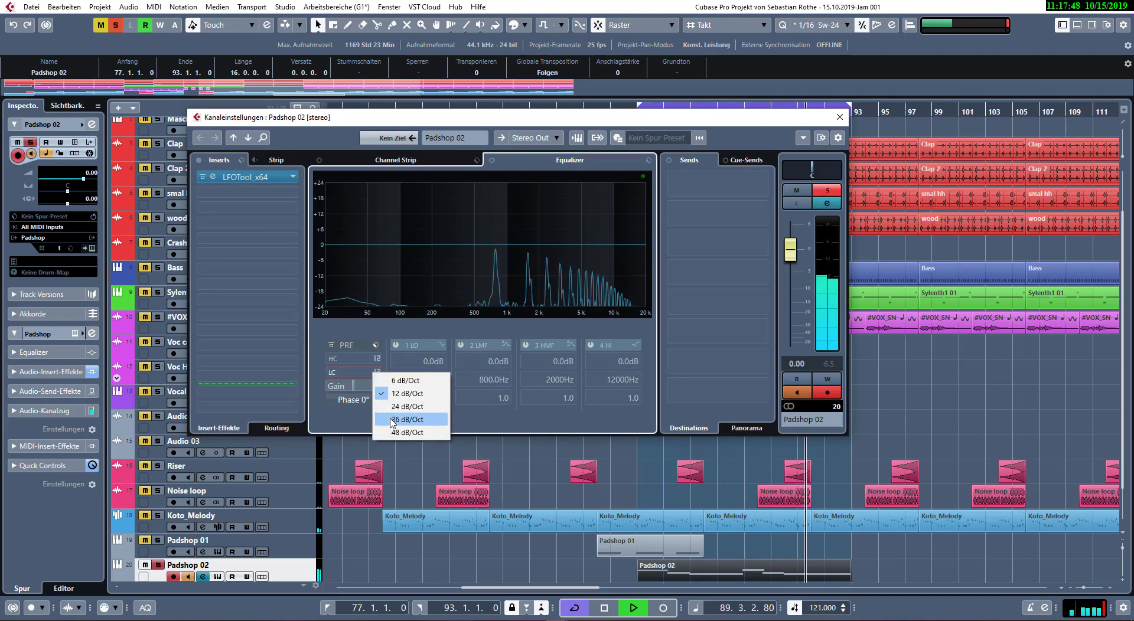
left_click(390, 420)
scroll(357, 374, "up", 15)
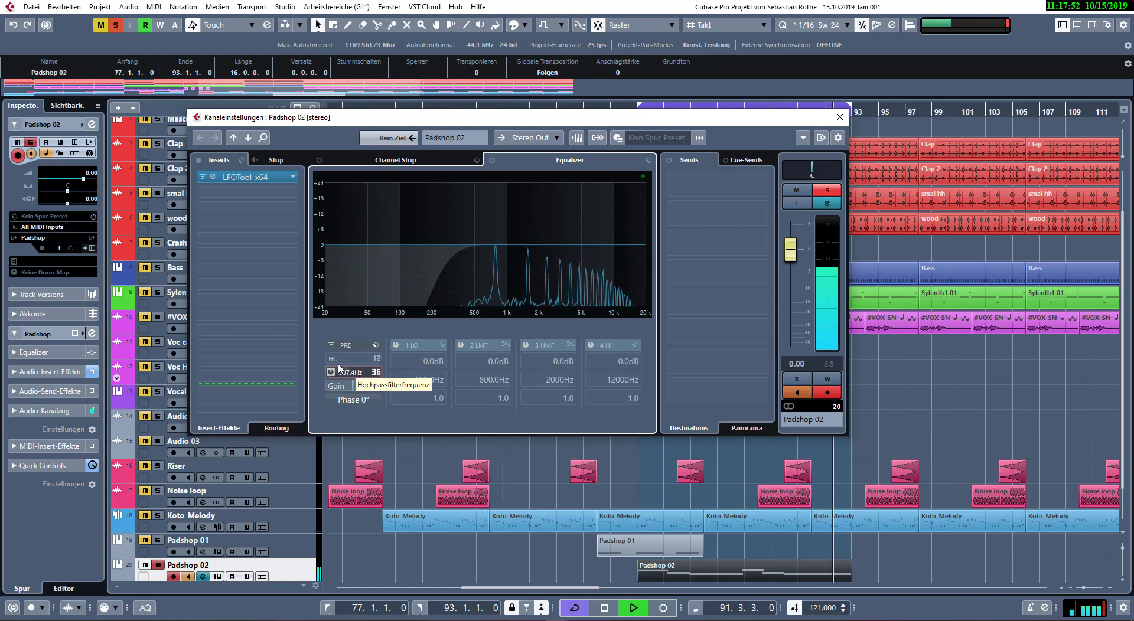
- Load Steinberg's PingPongDelay into the second insert slot of Padshop 02 and close the channel settings
left_click(267, 192)
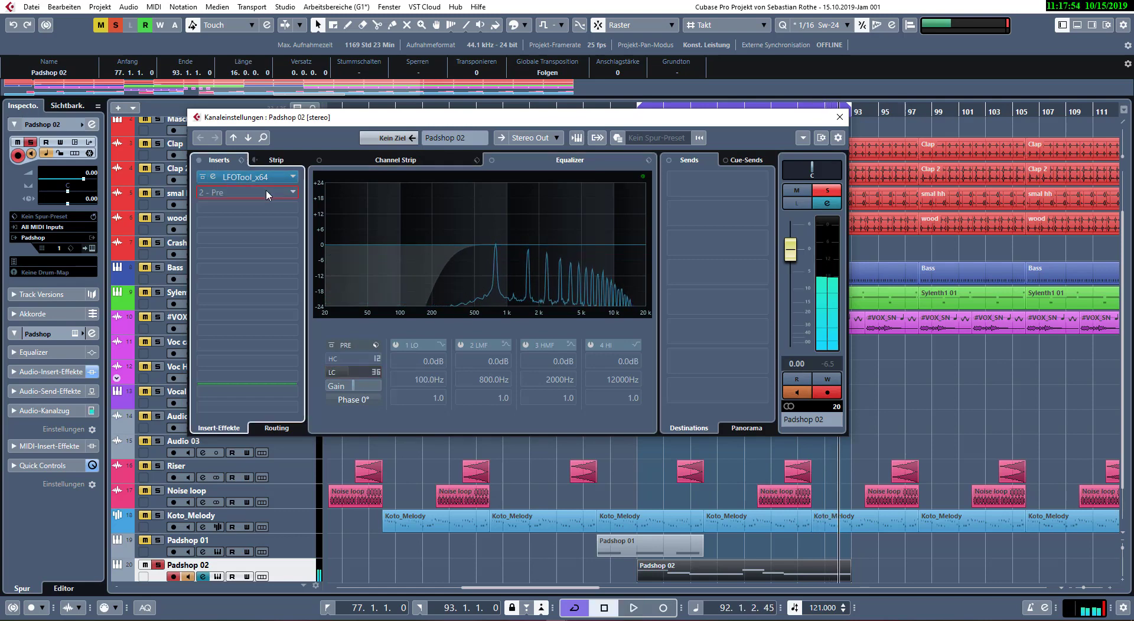
left_click(216, 263)
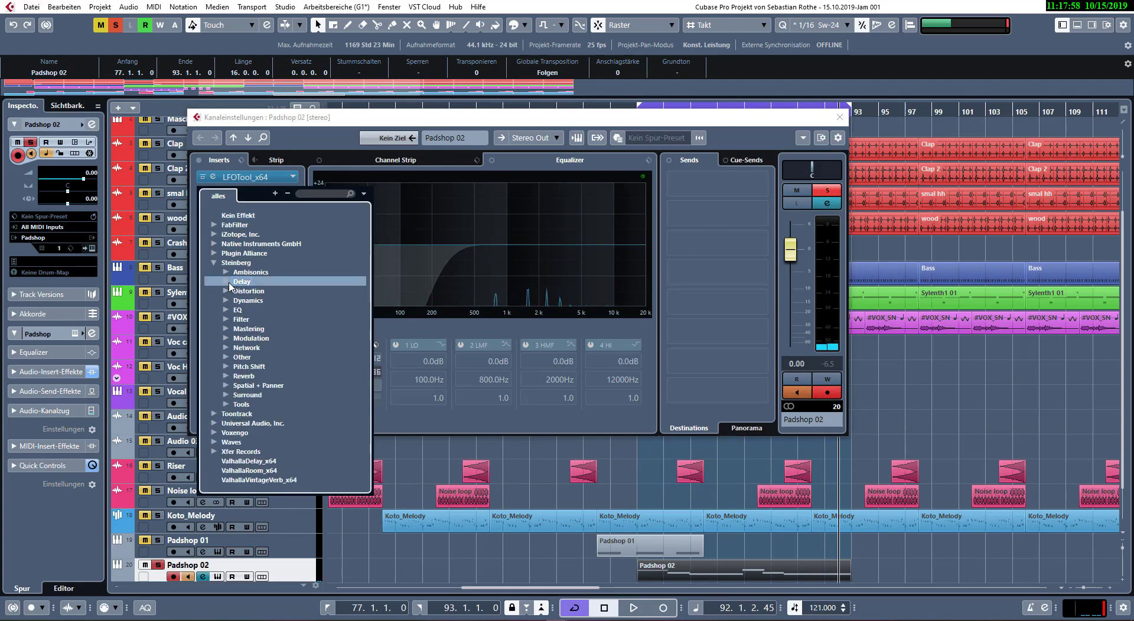
left_click(230, 283)
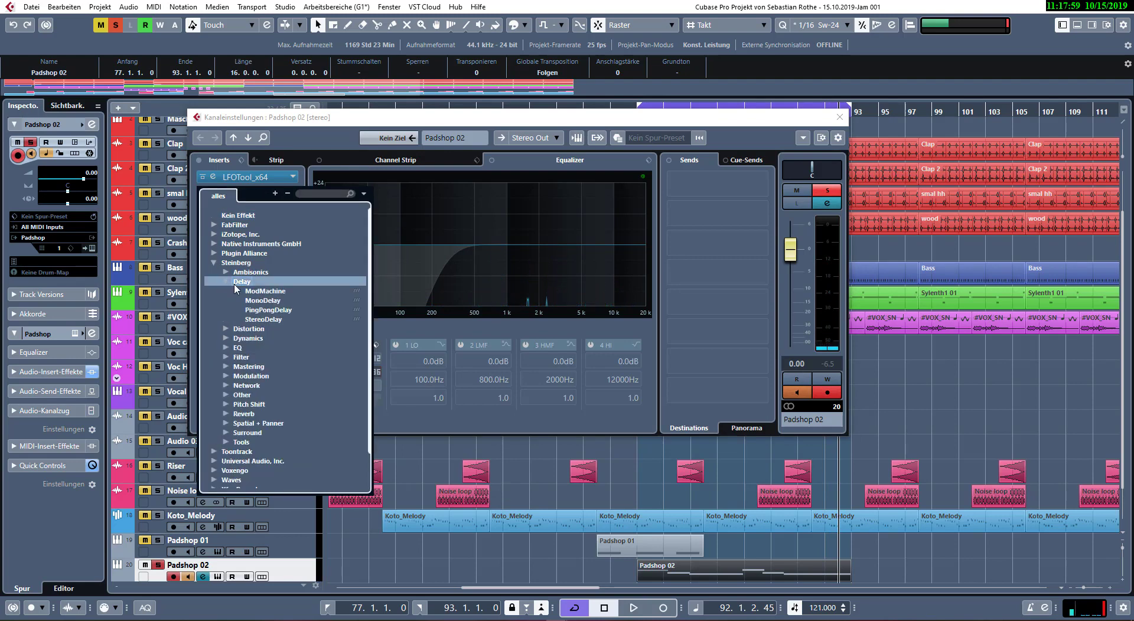
left_click(265, 310)
left_click(839, 117)
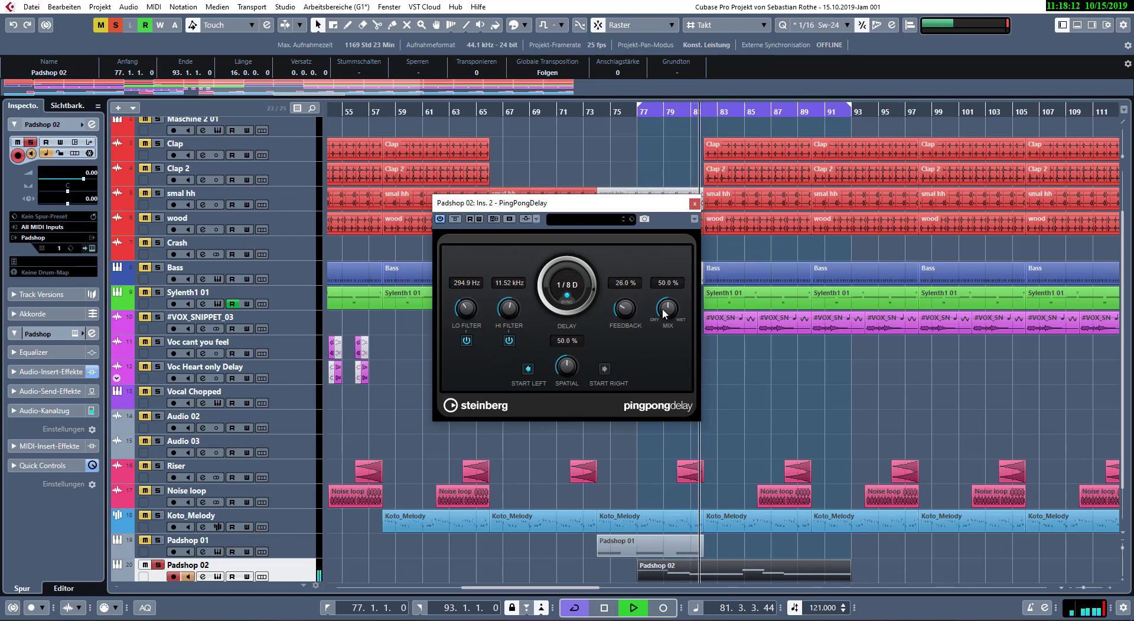
- Set the PingPongDelay's Spatial to 95.5 % and turn down its Mix
left_click_drag(566, 370, 572, 319)
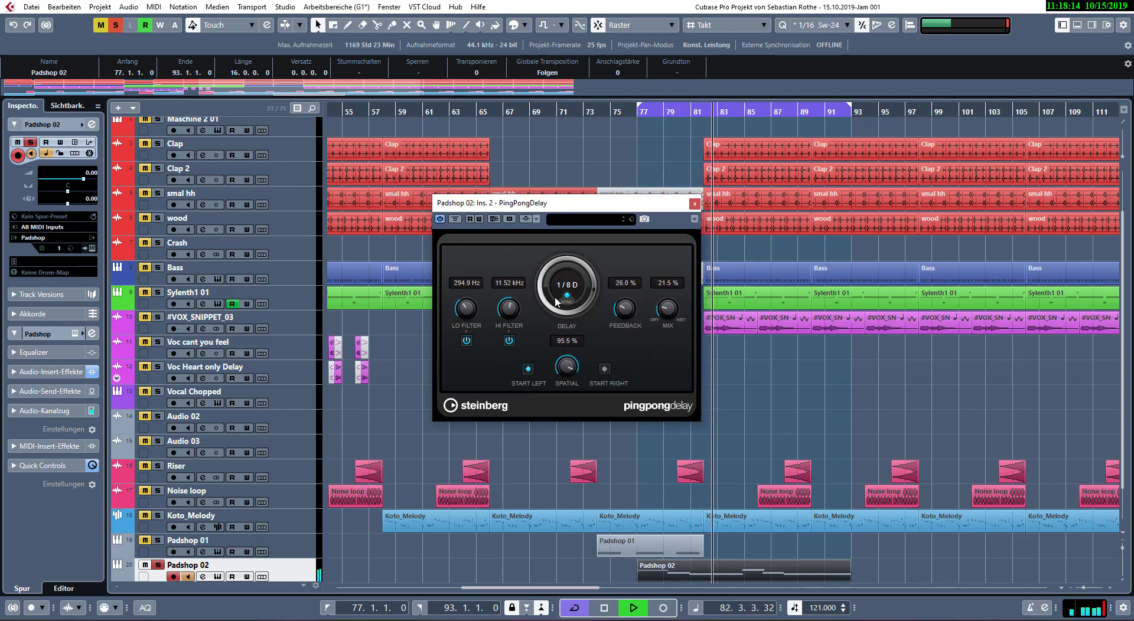
left_click_drag(660, 313, 654, 360)
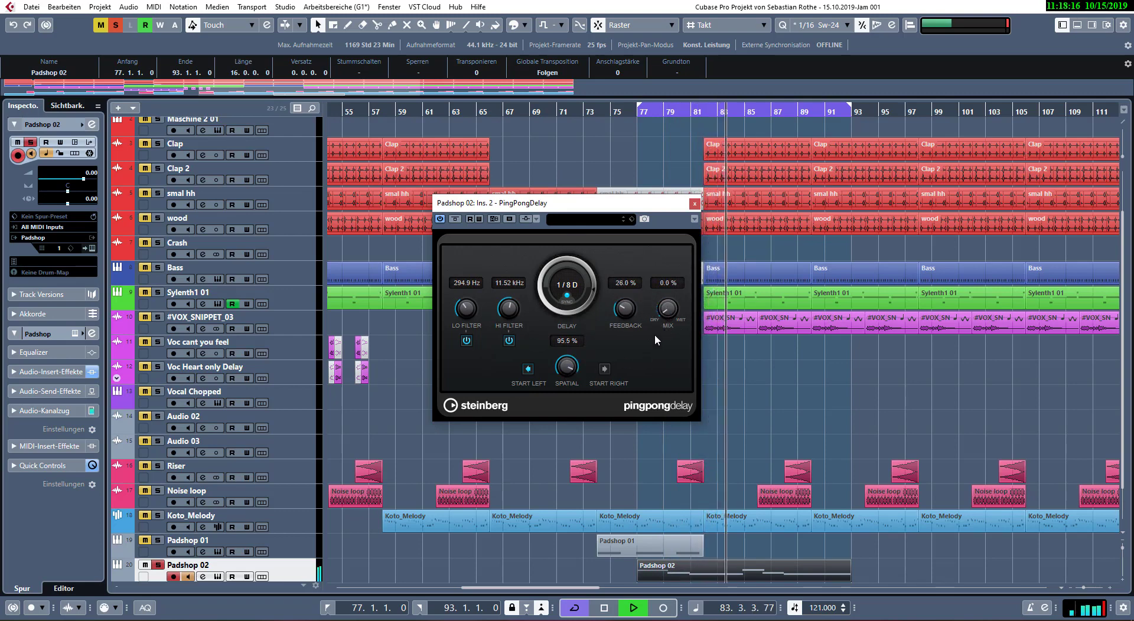
left_click(695, 203)
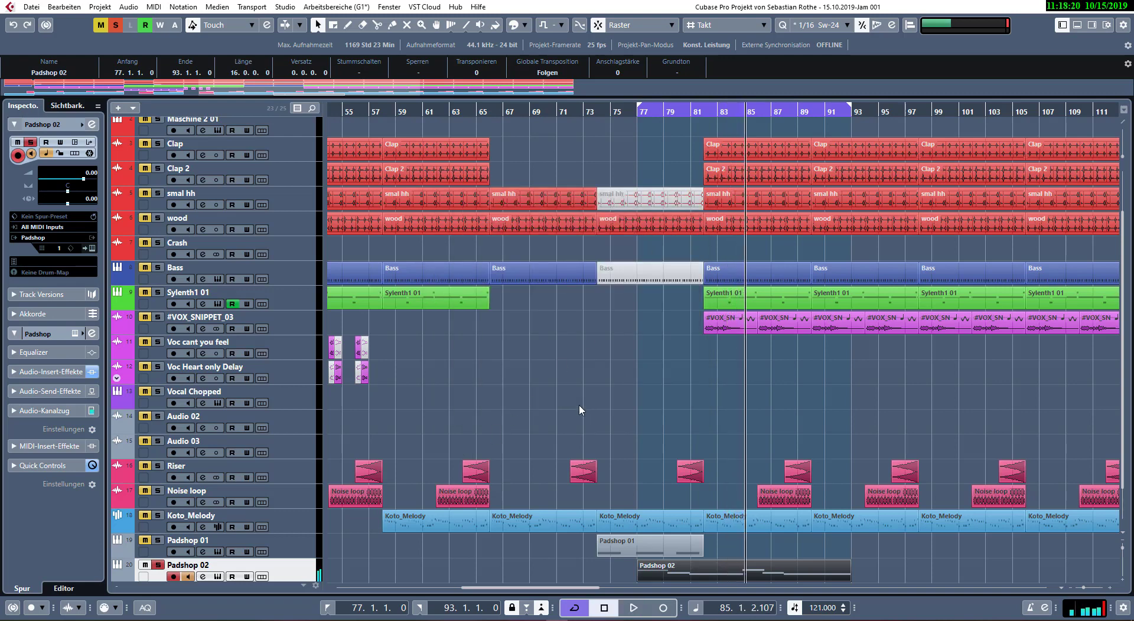
- Lower the Padshop 02 channel volume to -5.17 dB and take the track out of solo
key("e")
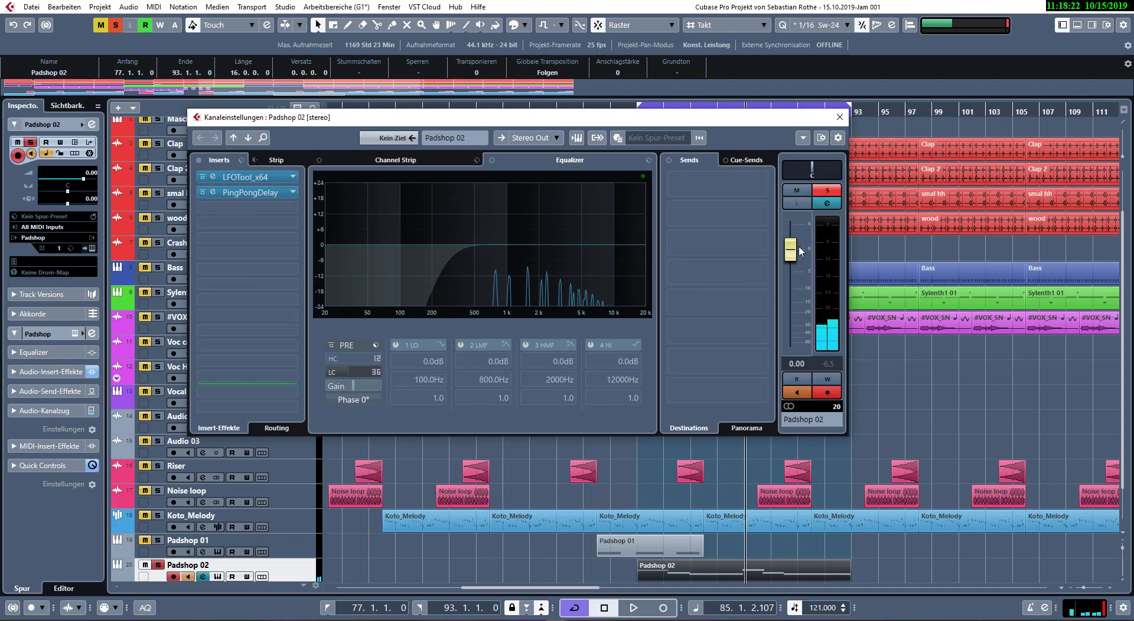
left_click_drag(801, 250, 794, 284)
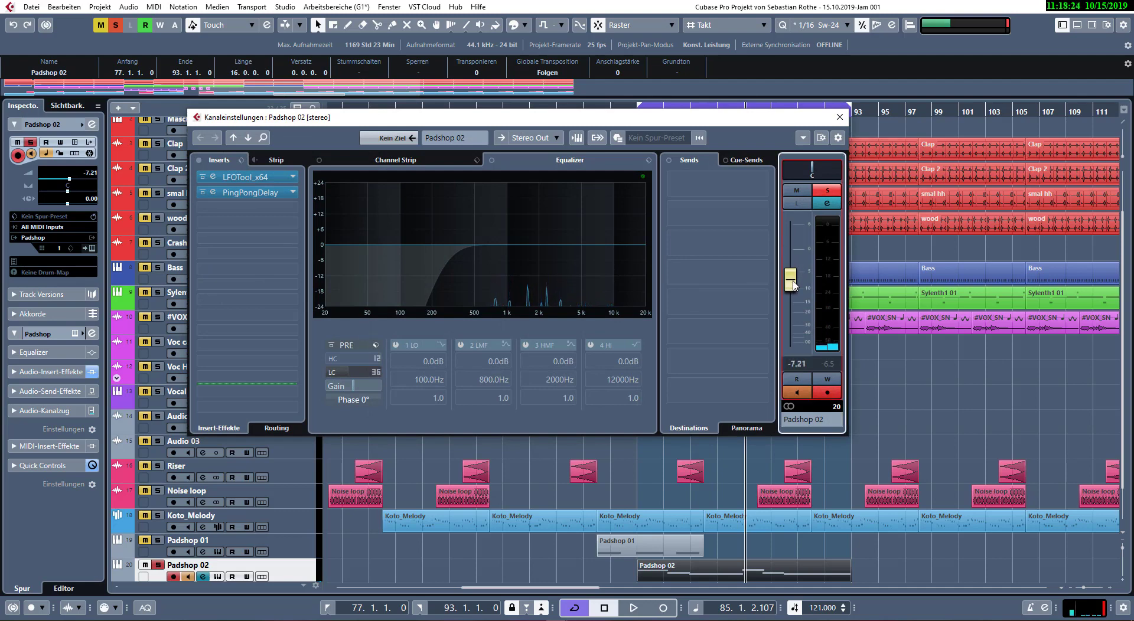
key("s")
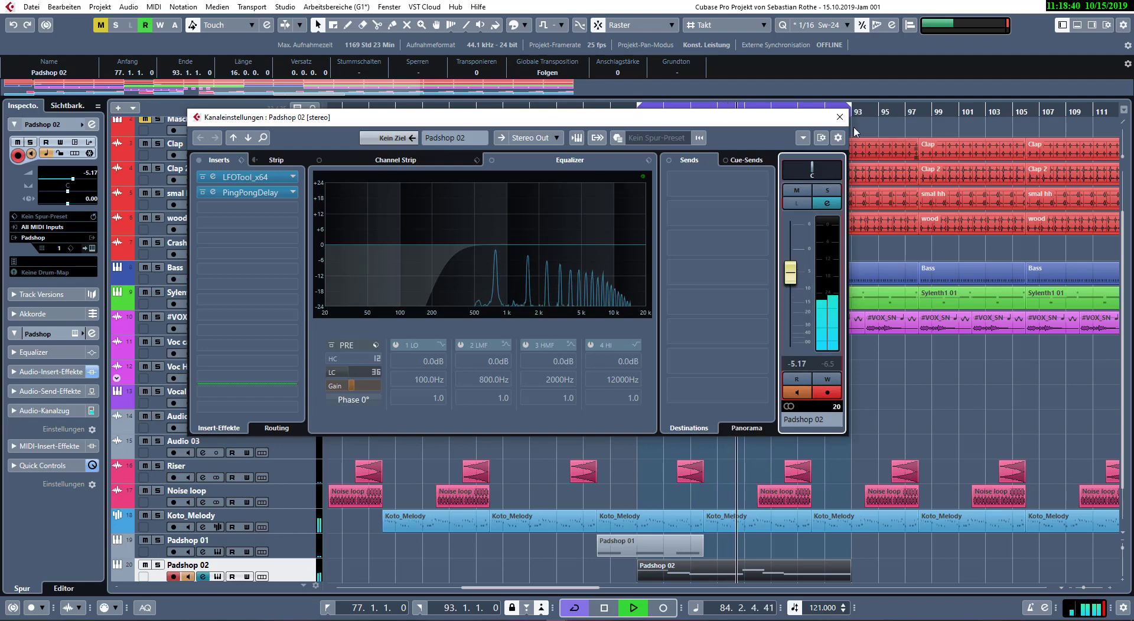
key("Escape")
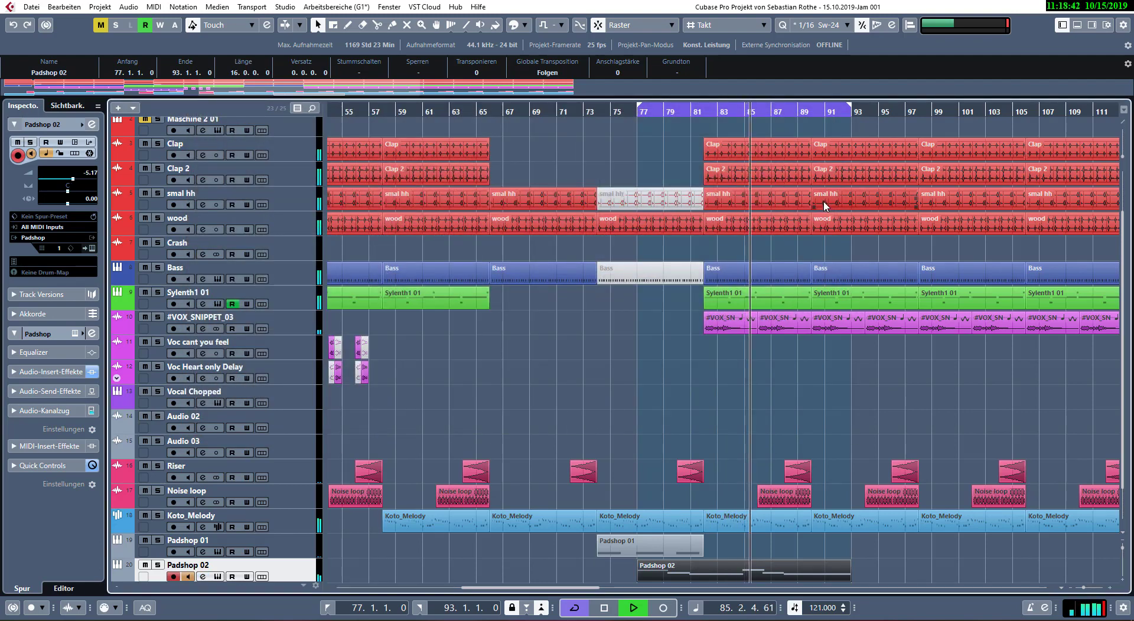
- Colour the Padshop 02 track and the Padshop 01 track turquoise
scroll(518, 304, "down", 2)
left_click(394, 522)
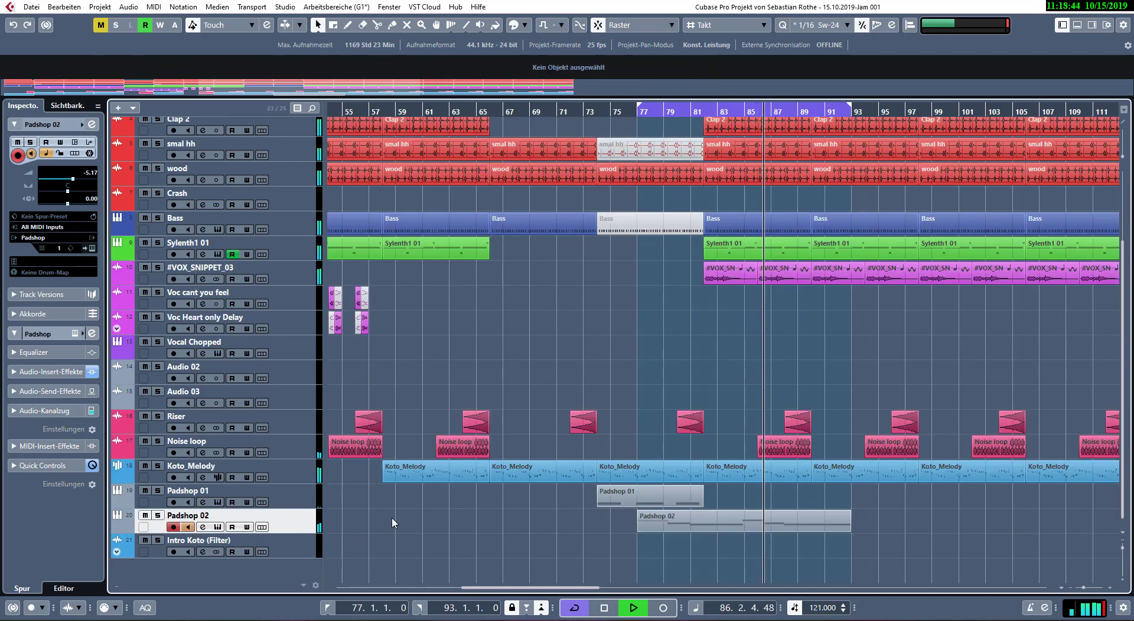
left_click(525, 25)
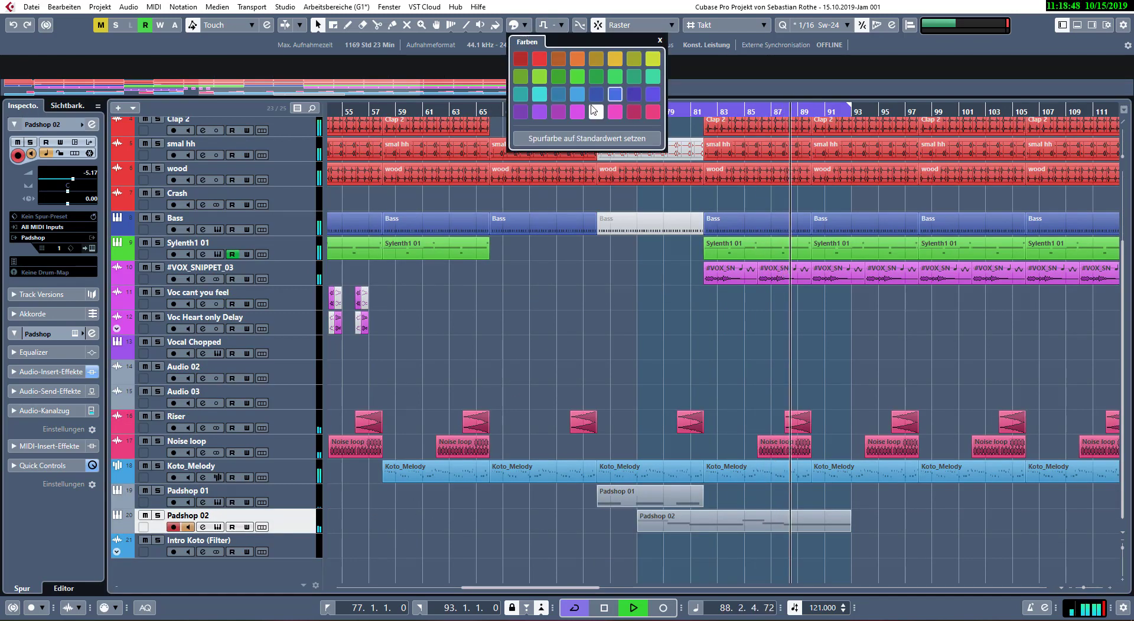
left_click(539, 94)
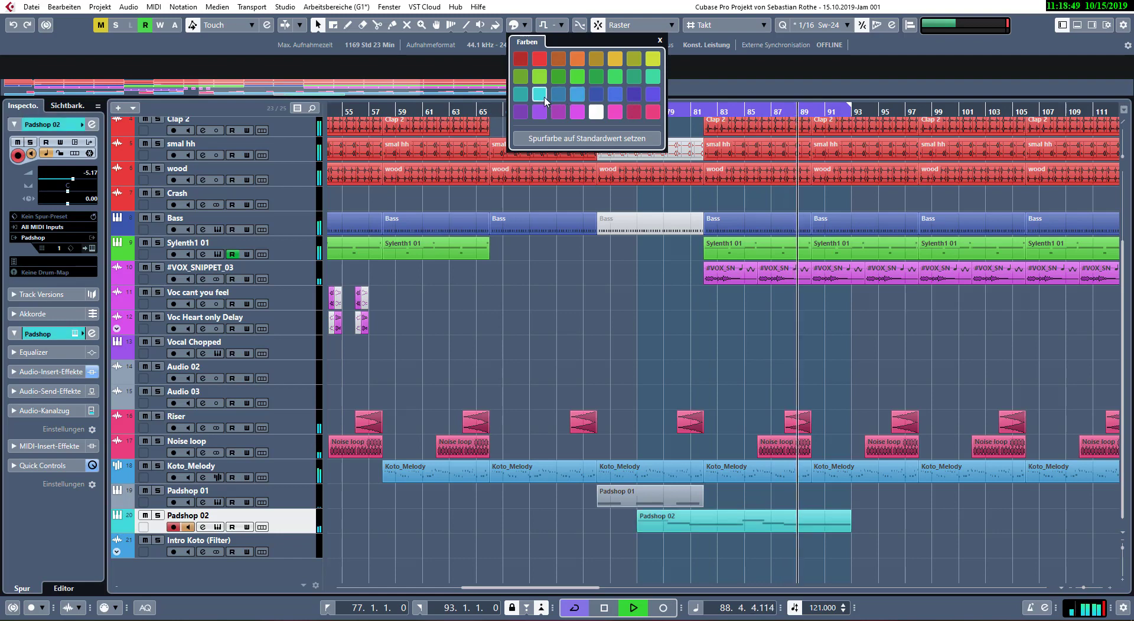
left_click(614, 498)
left_click(372, 499)
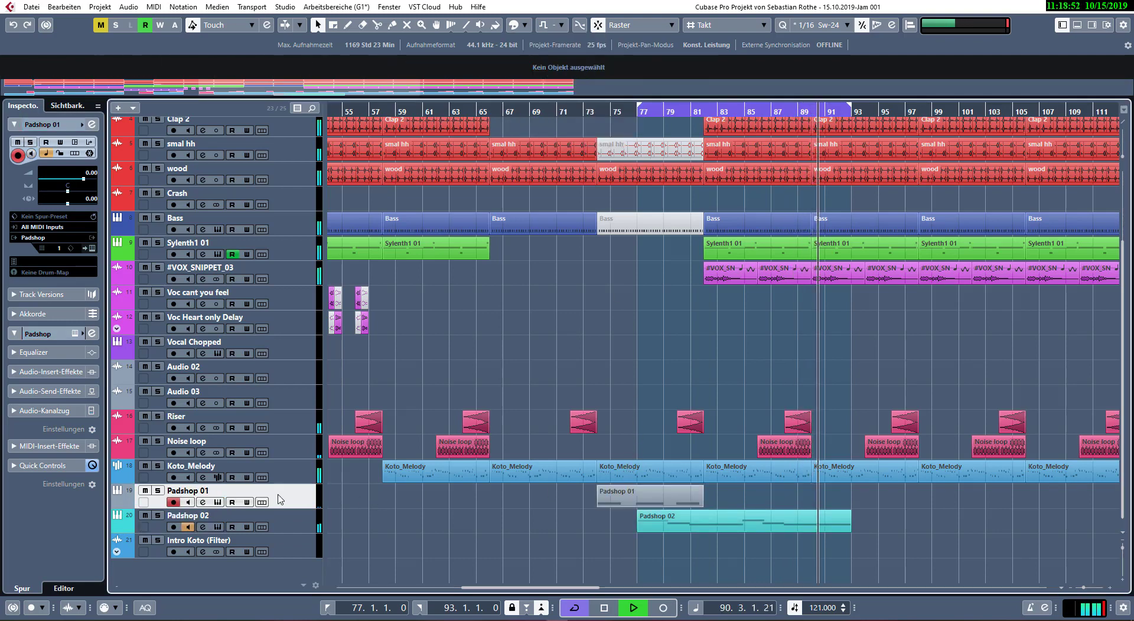
left_click(580, 25)
left_click(539, 94)
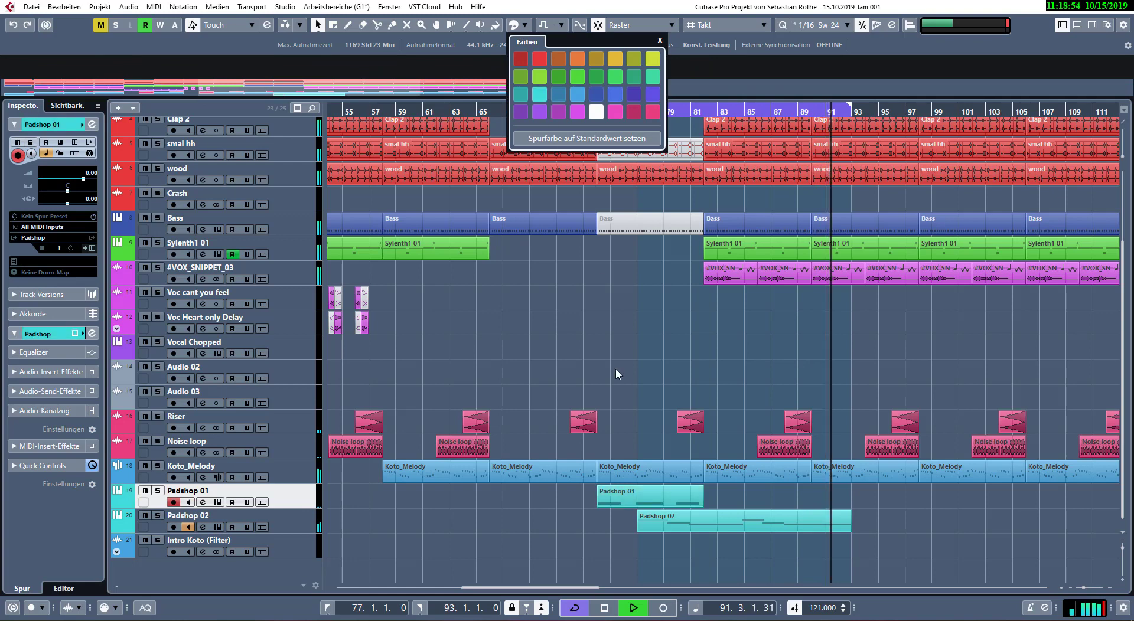
- Rename the Padshop 02 track as High Stringpad and apply the new name to its event
double_click(189, 519)
type("High ")
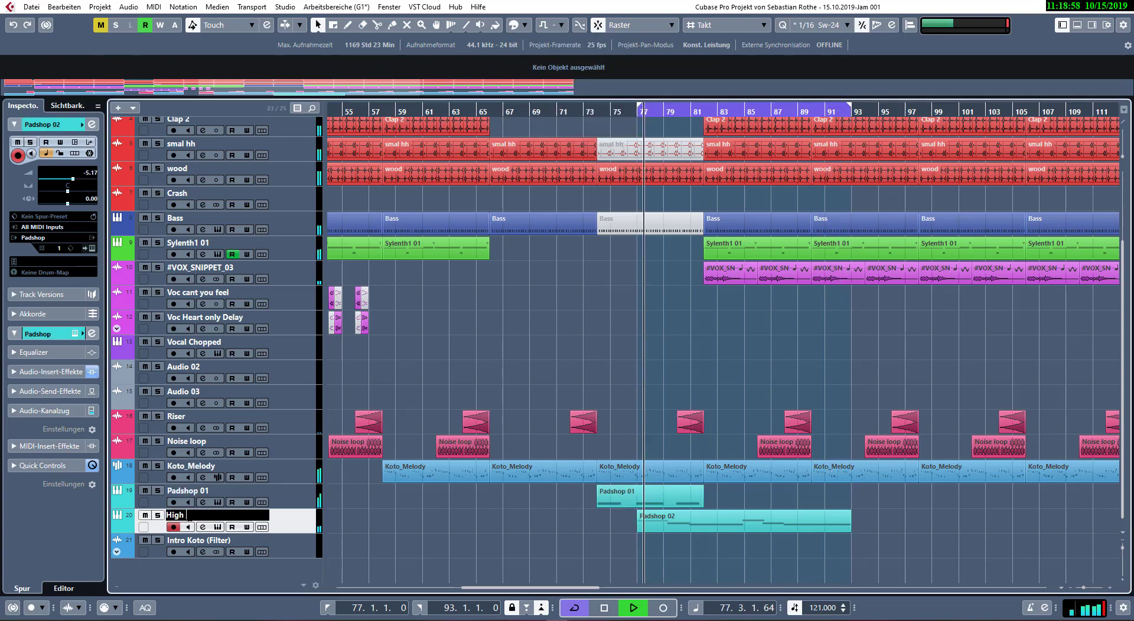
type("Stringpad")
key("Return")
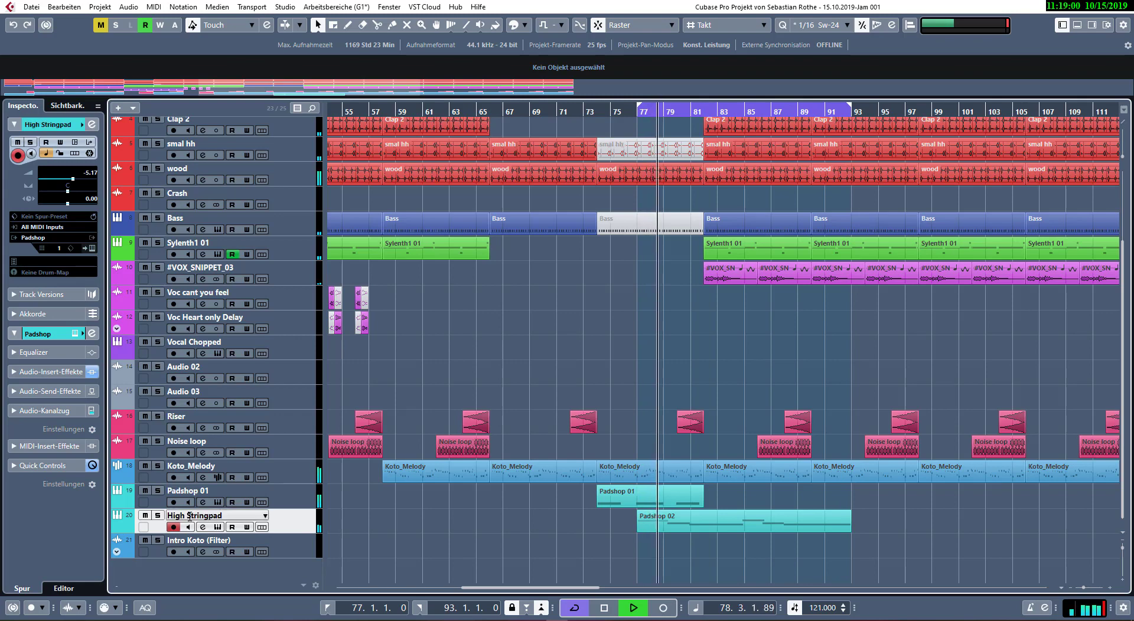
double_click(189, 519)
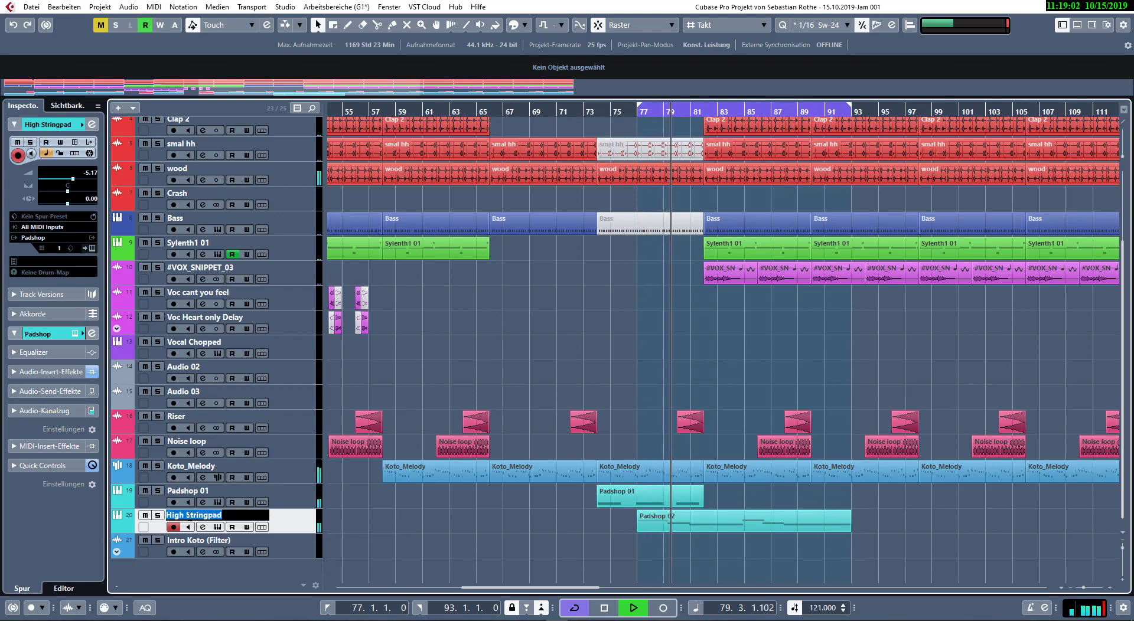
key("shift+Return")
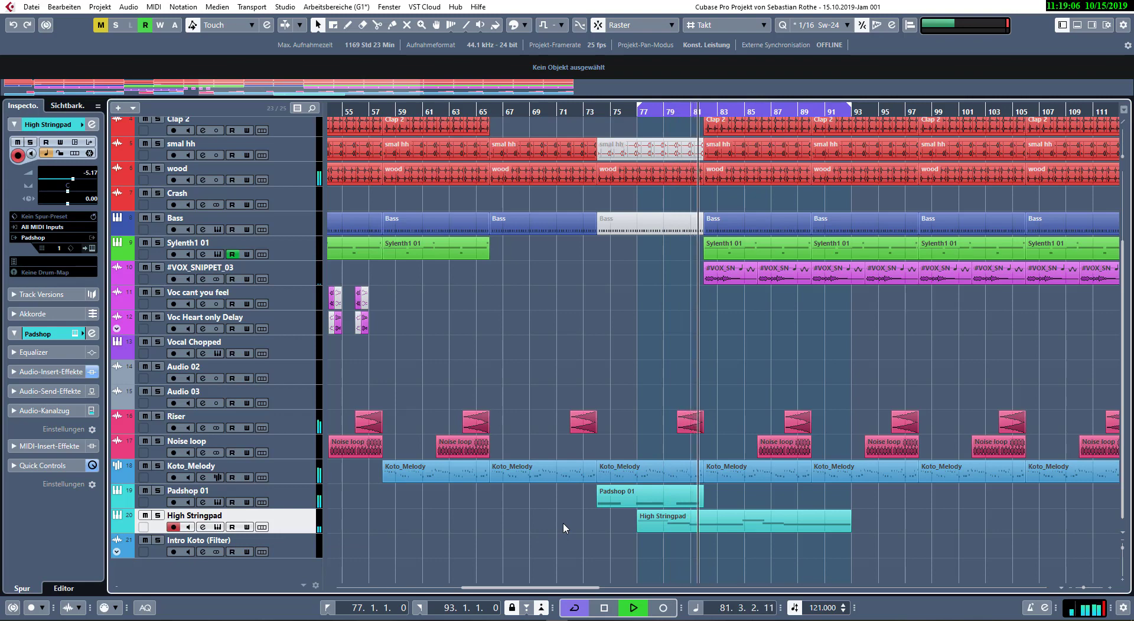
- Set the locators around all events, from bar 2 to bar 154, and clear the selection
key("ctrl+a")
key("p")
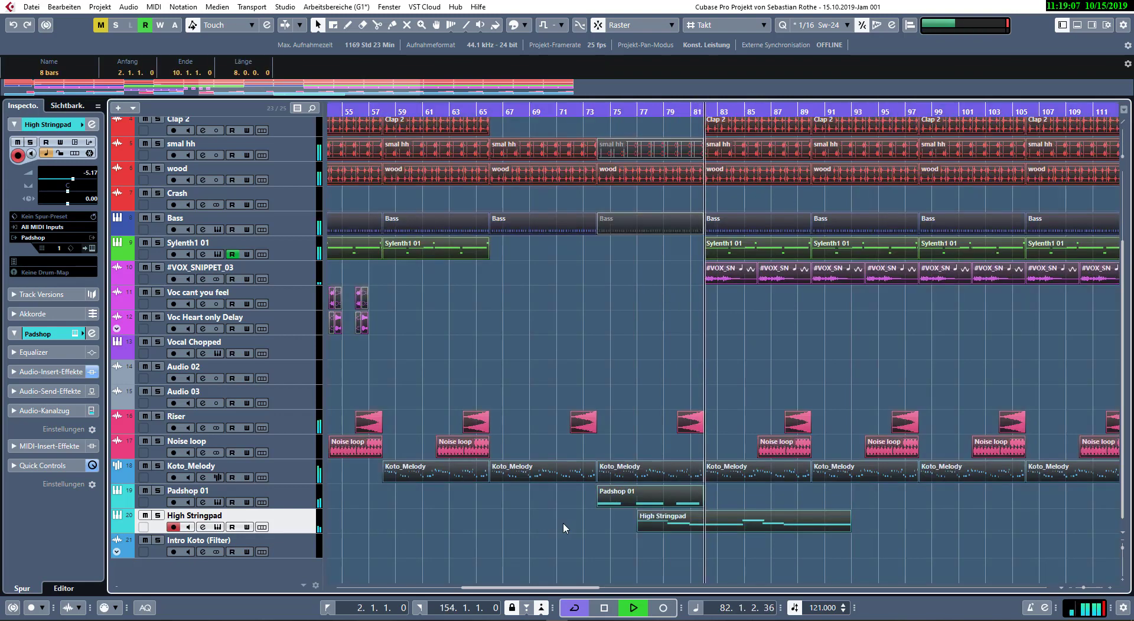
left_click(653, 307)
- Delete the muted Kick, smal hh and Bass events between bars 74 and 82
scroll(655, 284, "up", 3)
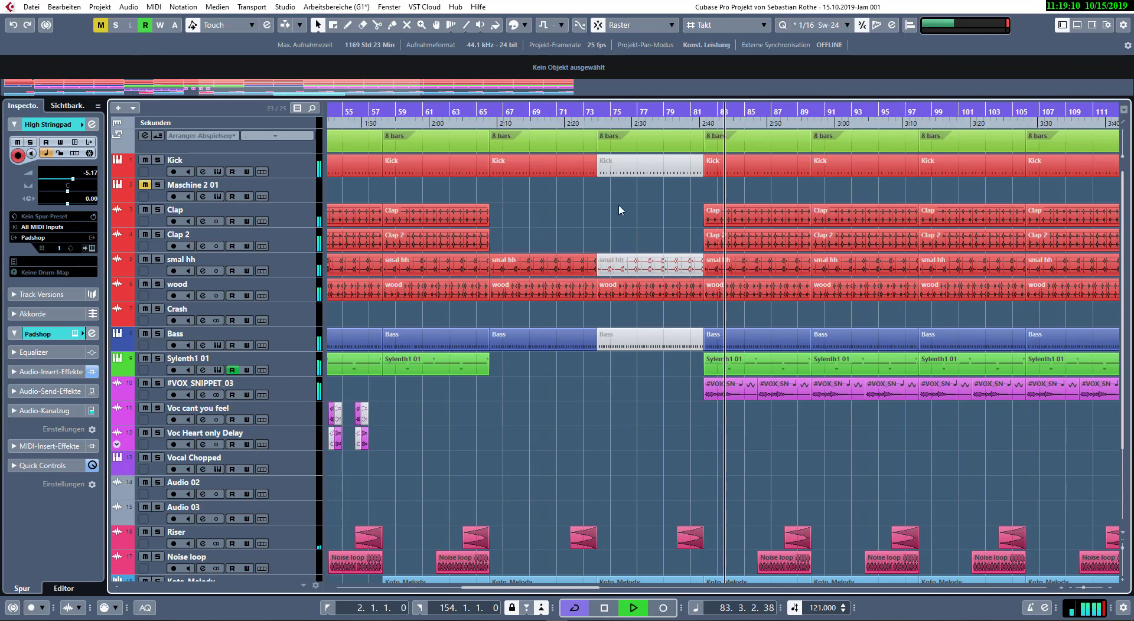
left_click(627, 169)
key("Delete")
left_click(647, 266)
key("Delete")
left_click(654, 339)
key("Delete")
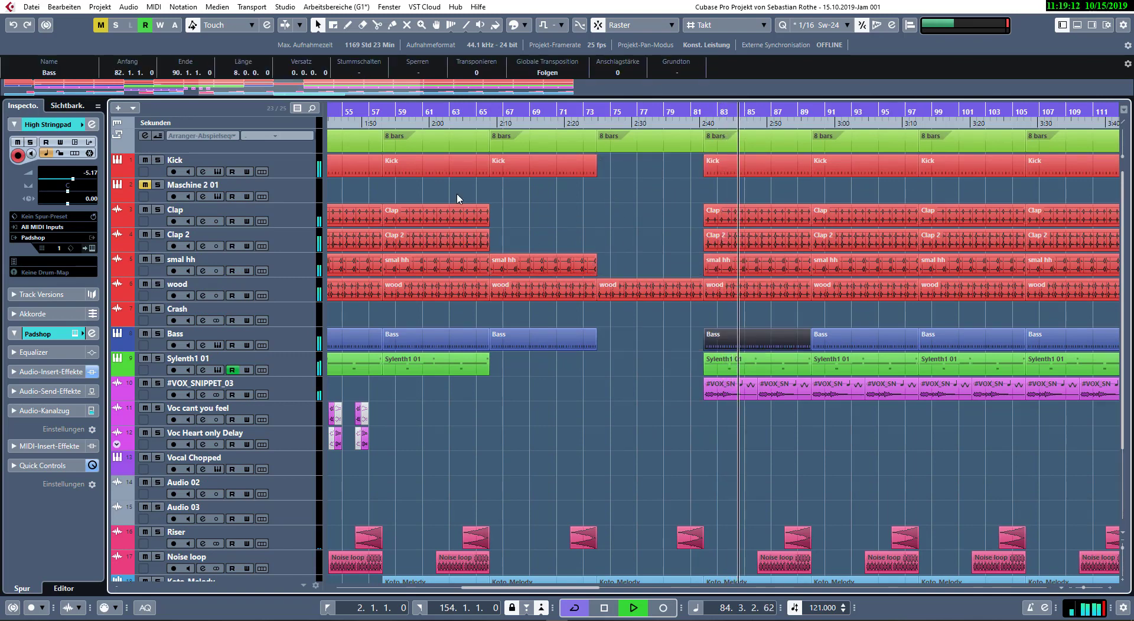
- Copy the High Stringpad event to bar 65 and glue both into one 28-bar event
left_click(366, 111)
scroll(633, 376, "down", 3)
scroll(644, 373, "down", 3)
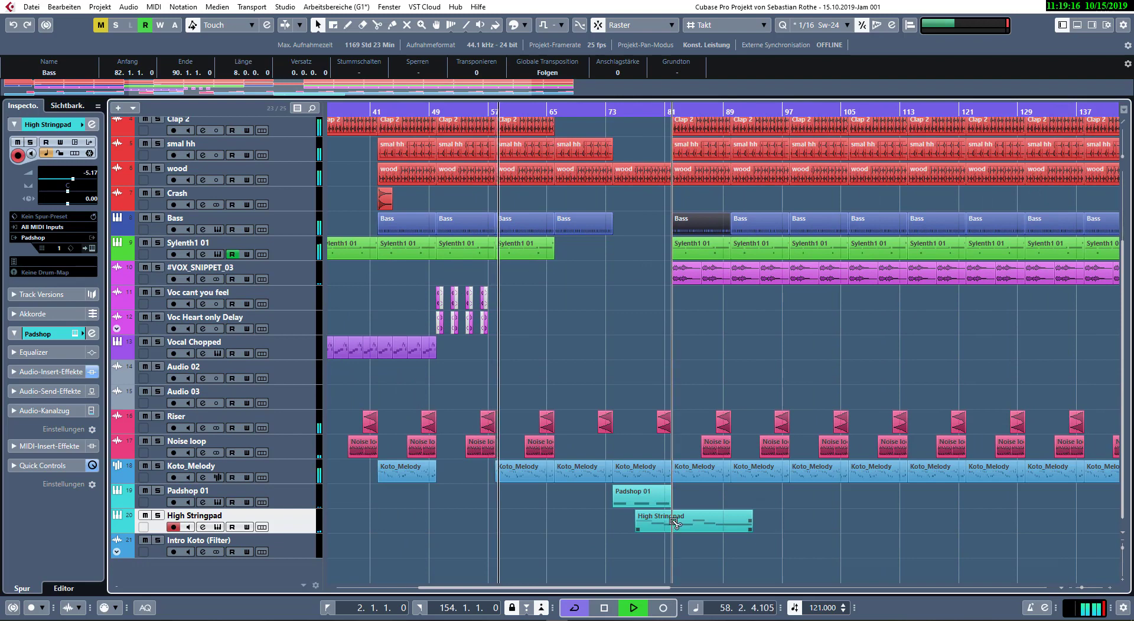
left_click_drag(676, 525, 583, 522)
left_click(591, 503)
- Shorten the overlapping G4 note near bar 76 of the High Stringpad event to a length of 1.2.0.0
double_click(621, 529)
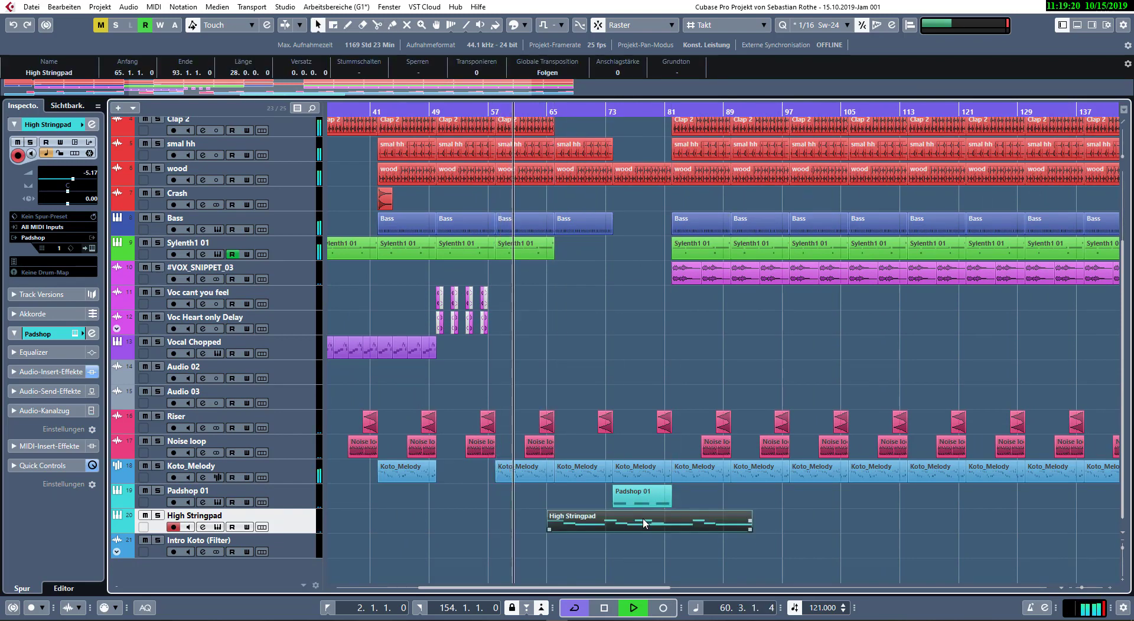
scroll(574, 400, "down", 4)
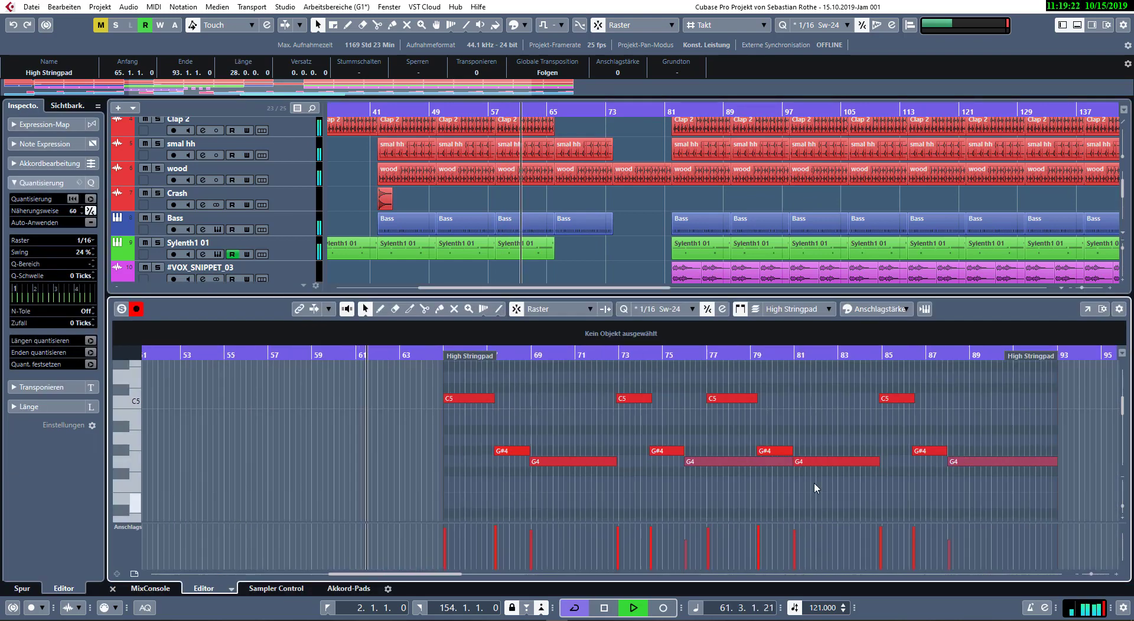
left_click_drag(791, 461, 716, 459)
left_click(687, 526)
left_click(686, 530)
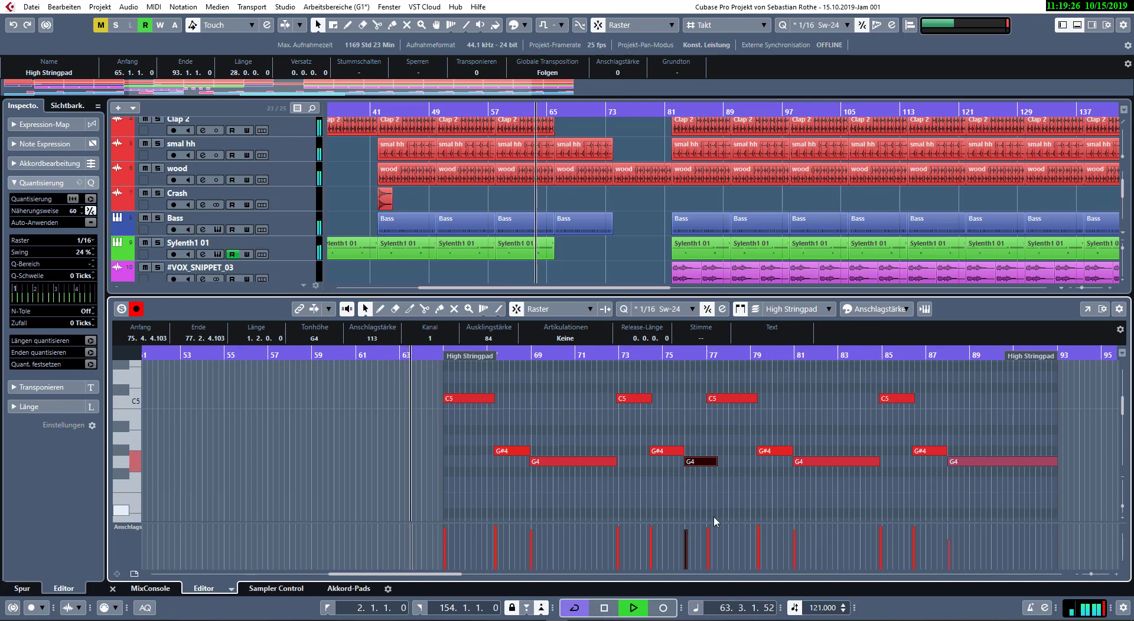
key("Return")
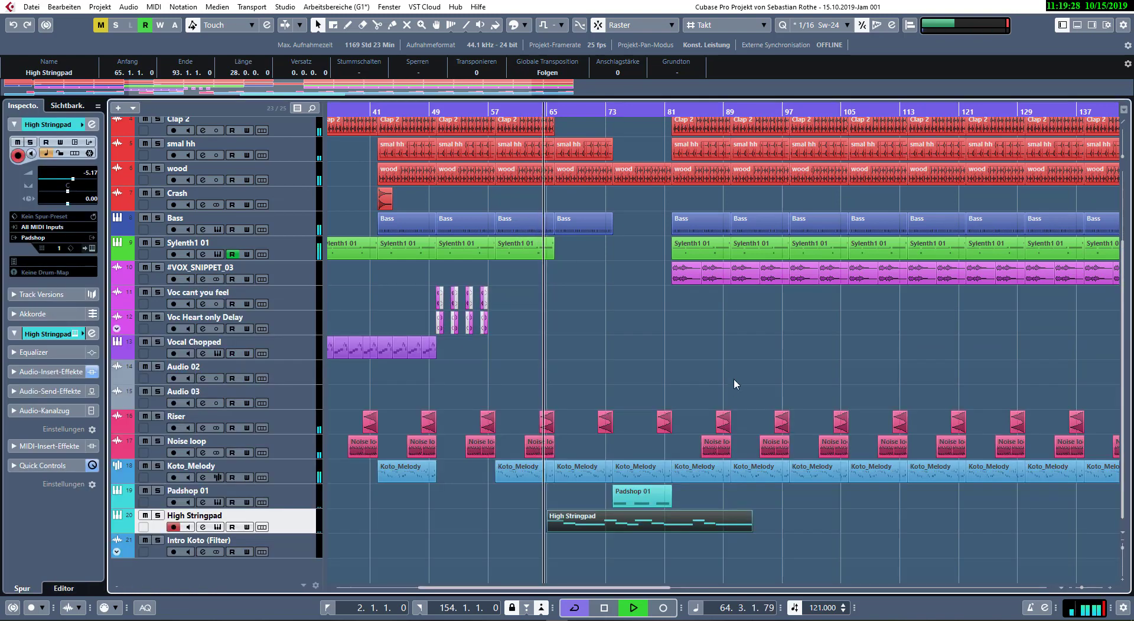
- Delete the Kick, Bass and smal hh events between bars 66 and 74
left_click(580, 494)
scroll(618, 501, "up", 2)
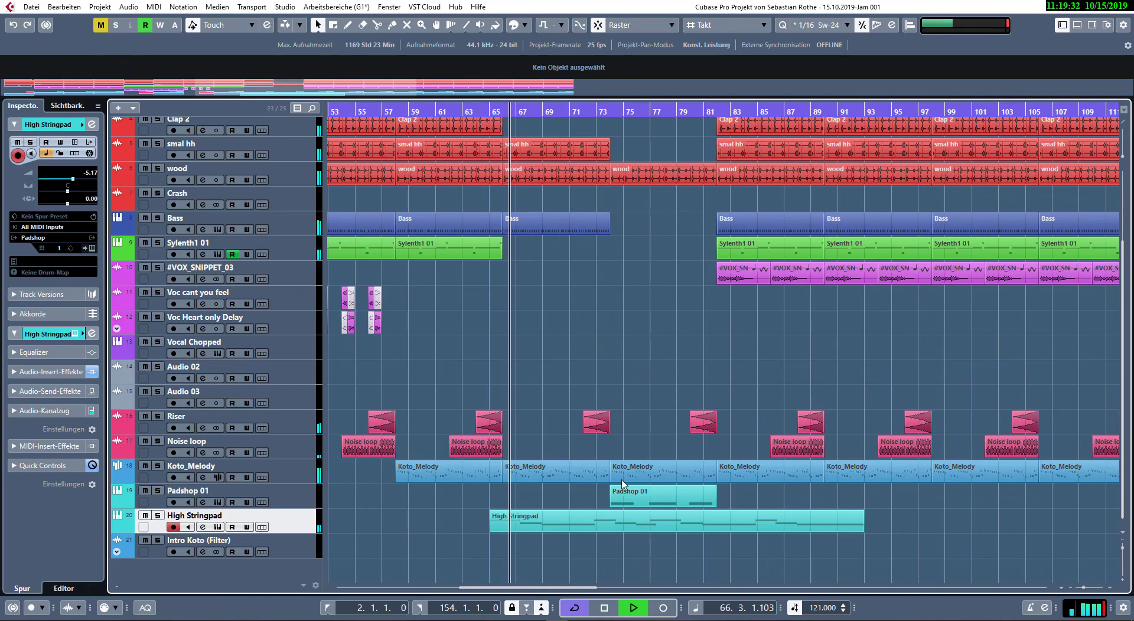
scroll(539, 222, "up", 3)
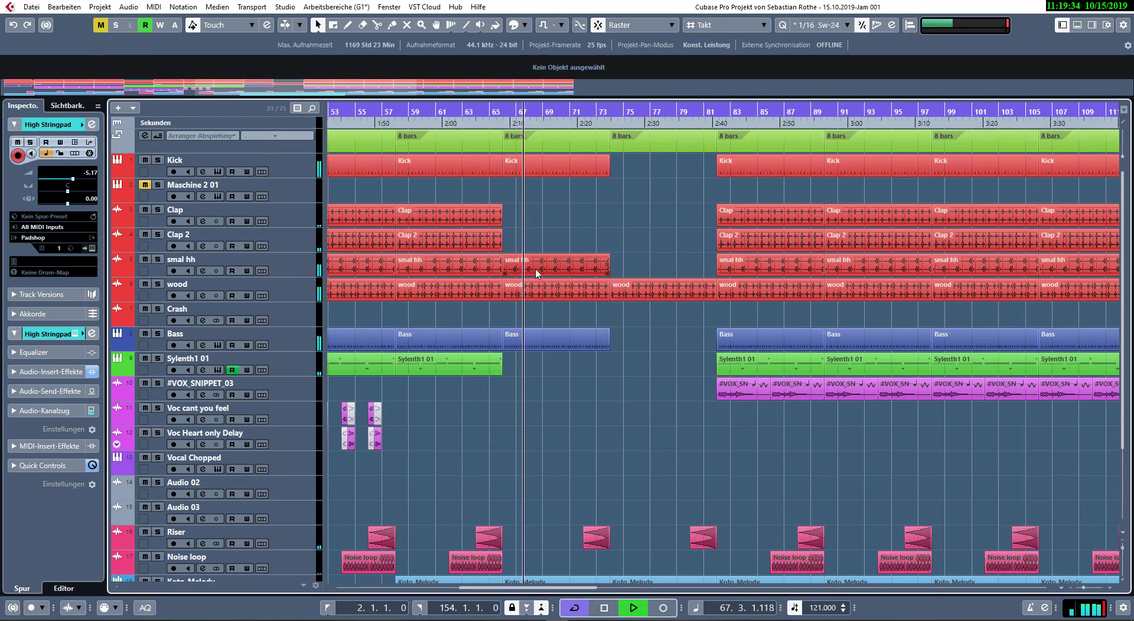
left_click(541, 167)
key("Delete")
left_click(549, 338)
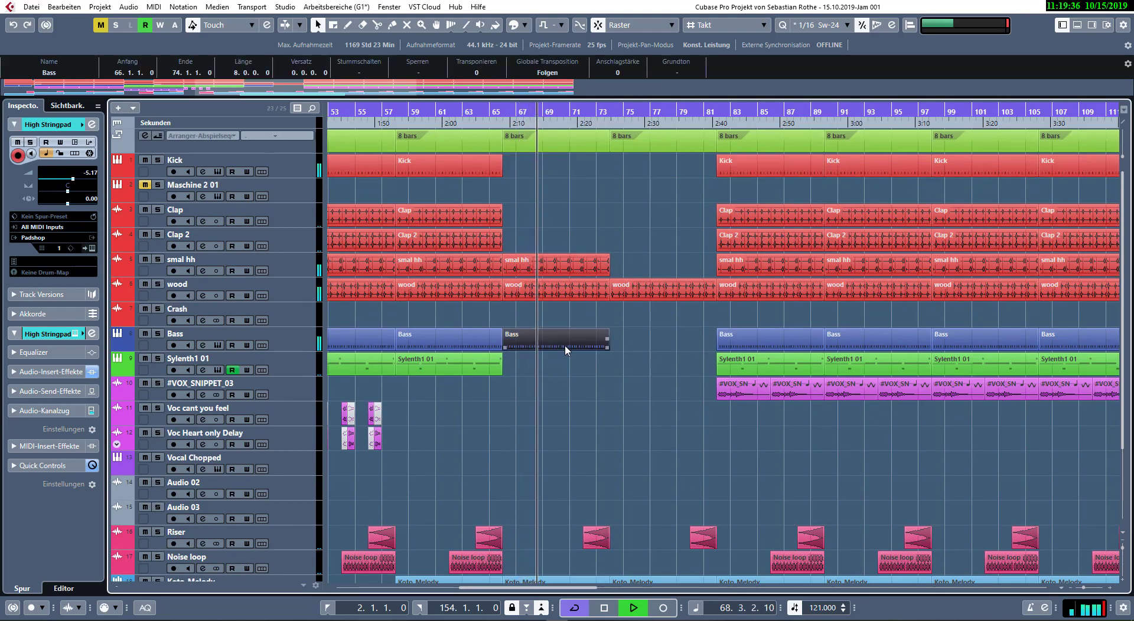
key("Delete")
left_click(560, 268)
key("Delete")
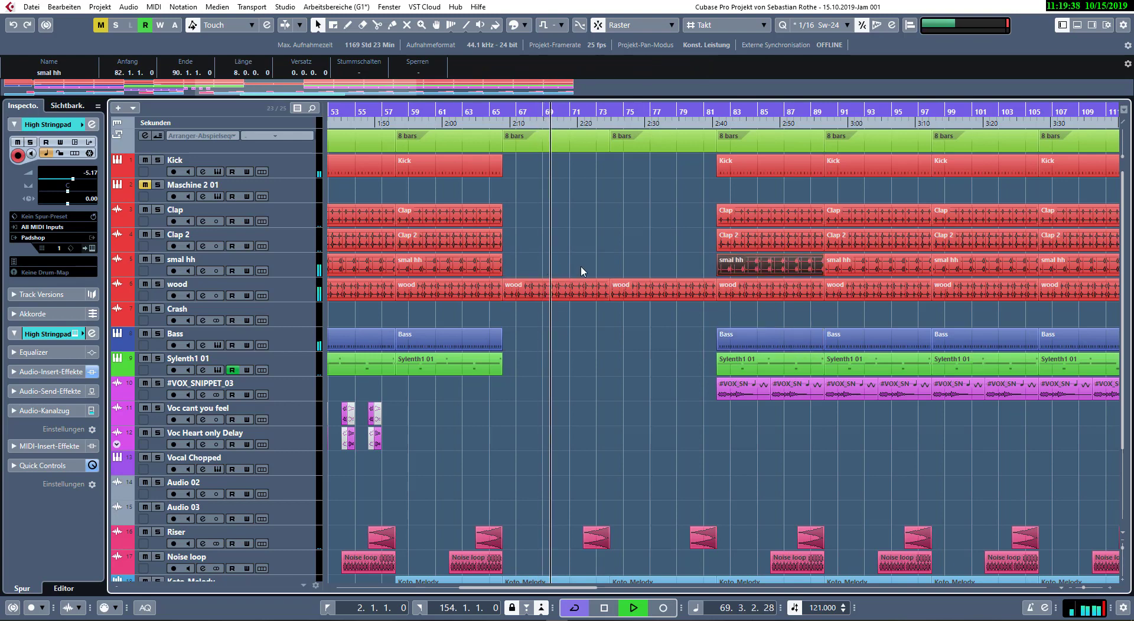
- Undo the Kick, Bass and smal hh deletions and the extension of the High Stringpad event to bar 65
scroll(674, 354, "down", 5)
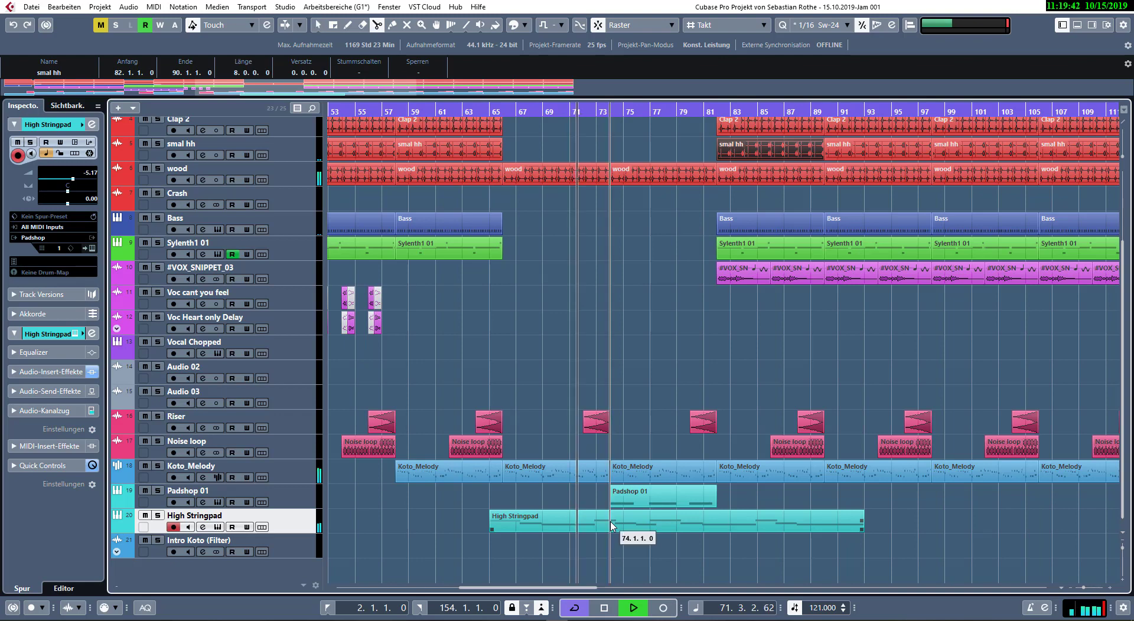
key("ctrl+z")
key("ctrl+z")
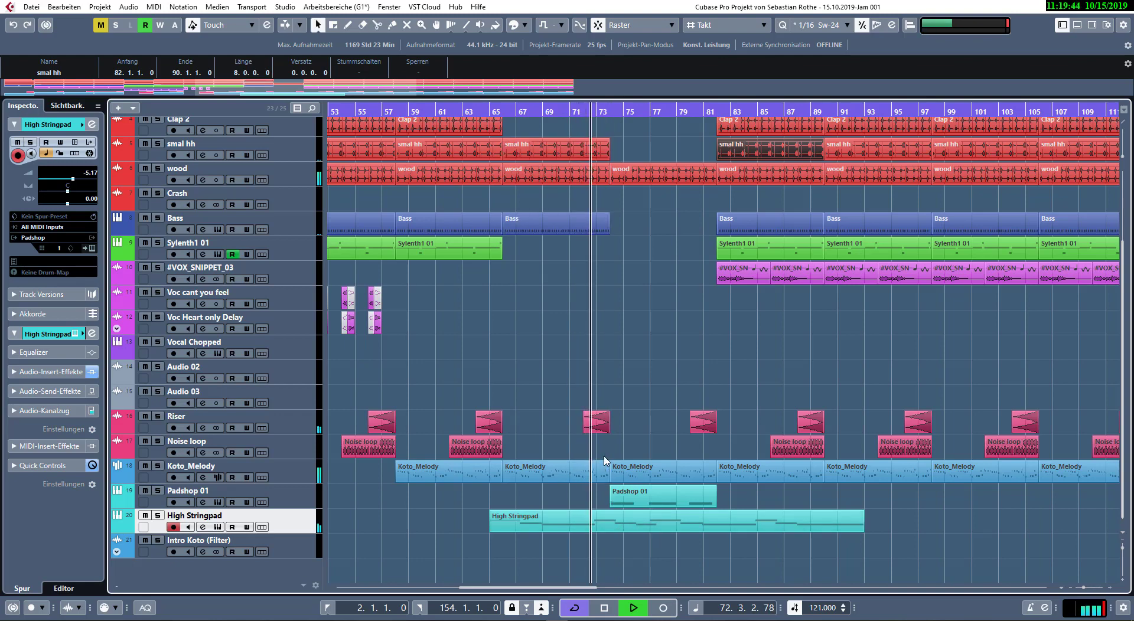
key("ctrl+z")
key("ctrl+z")
scroll(582, 372, "up", 5)
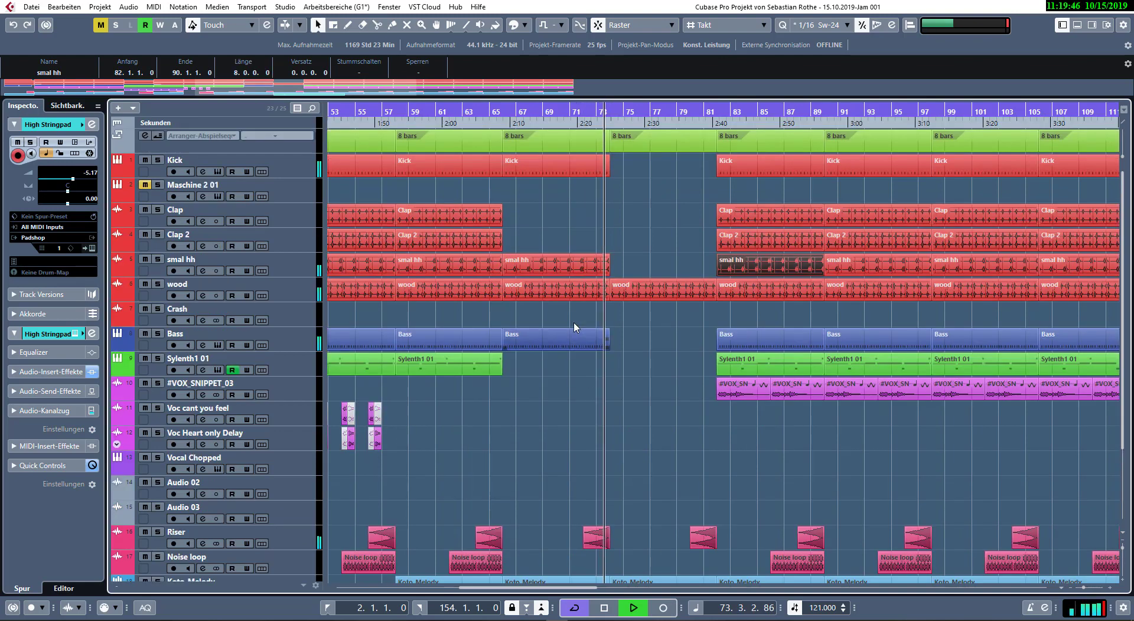
- Remove the Kick, smal hh and Bass events from bars 66 to 74 and restart playback near bar 61
left_click_drag(620, 166, 557, 213)
key("Delete")
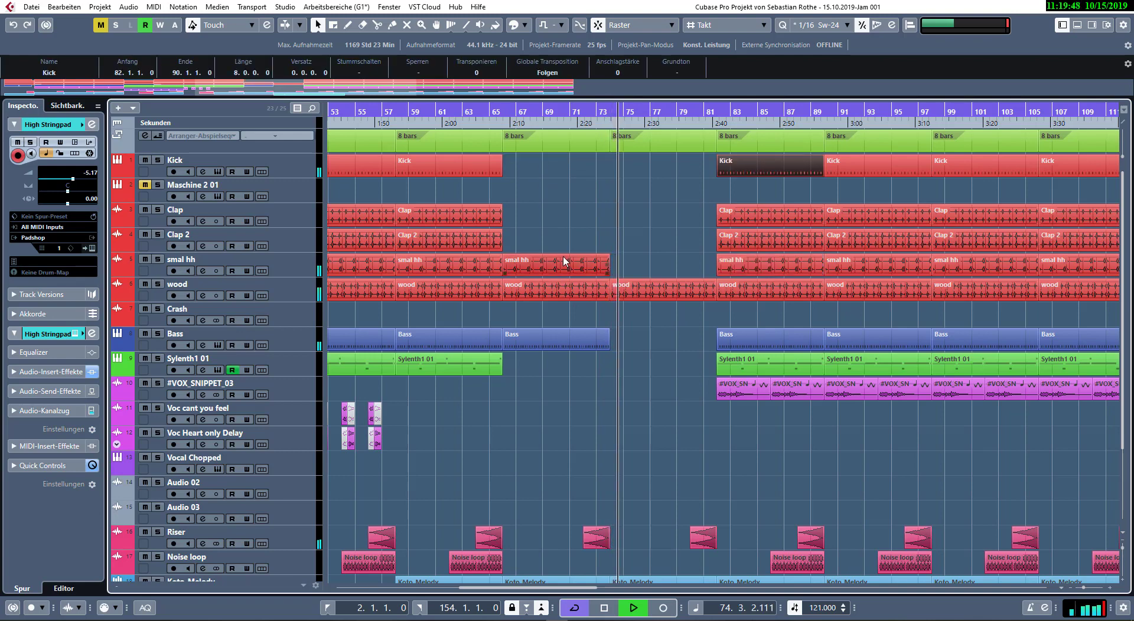
left_click(565, 261)
key("Delete")
left_click(542, 340)
left_click(441, 111)
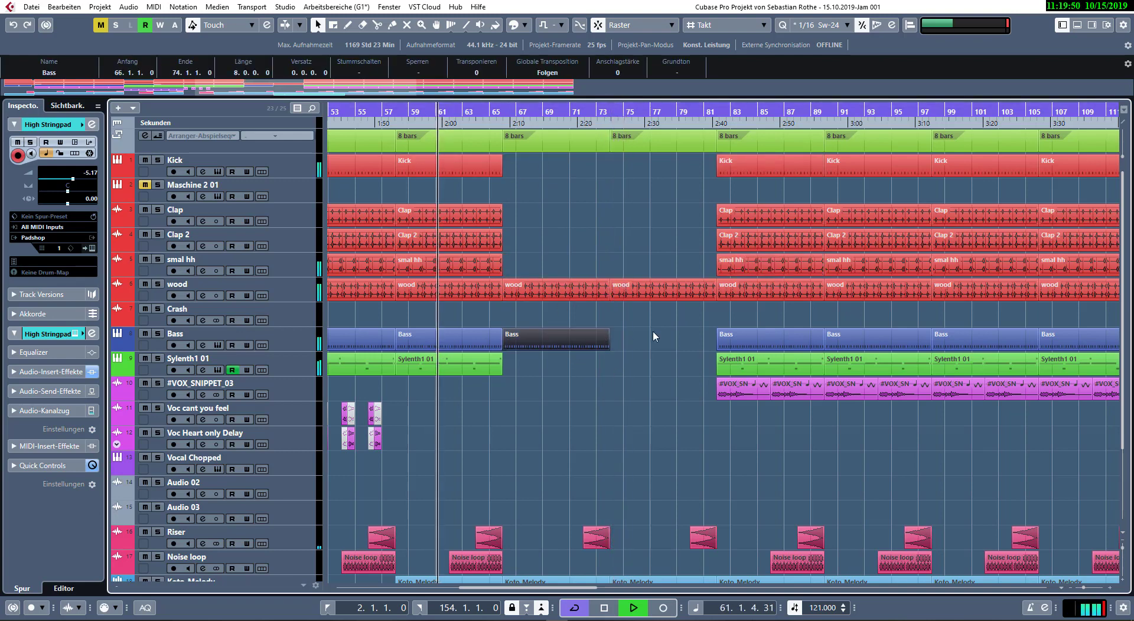
key("Delete")
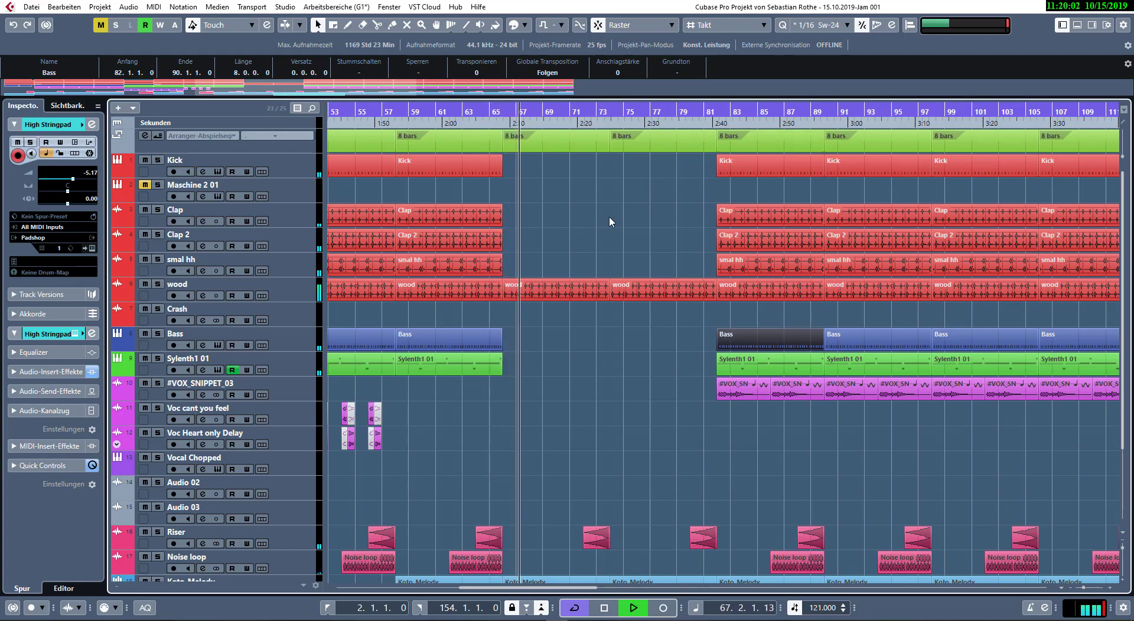
- Copy the Padshop 01 event from bar 74 to bar 66
left_click(678, 352)
scroll(651, 381, "down", 2)
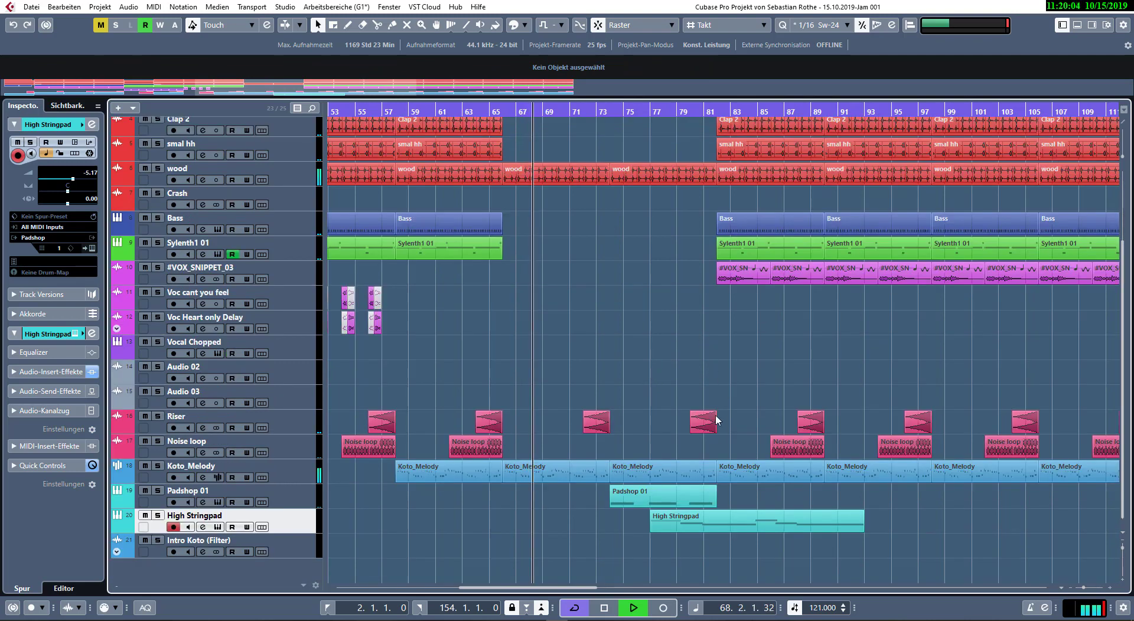
left_click_drag(620, 499, 512, 499)
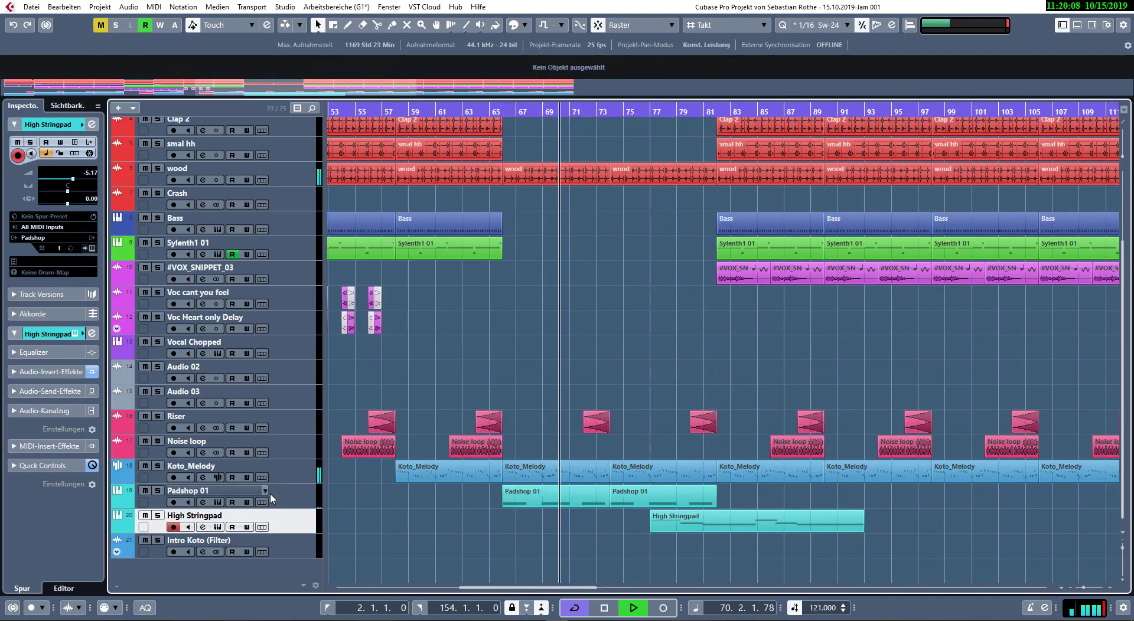
- Lower the Padshop 01 channel volume to -2.45 dB and set its low cut to 36 dB/Oct at 115 Hz
left_click(304, 500)
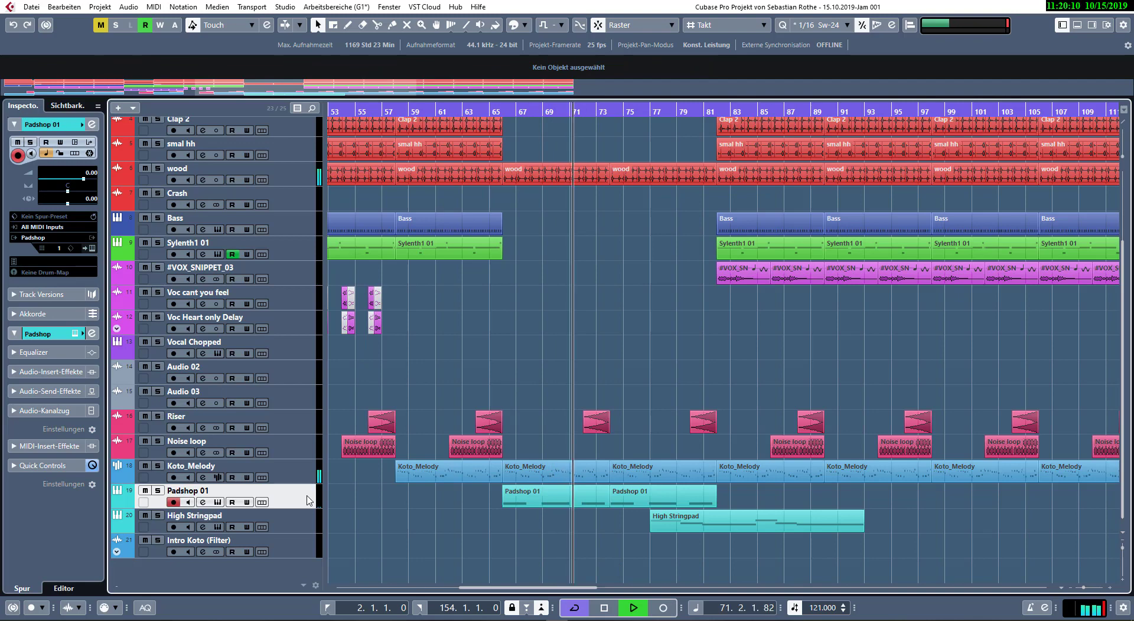
key("e")
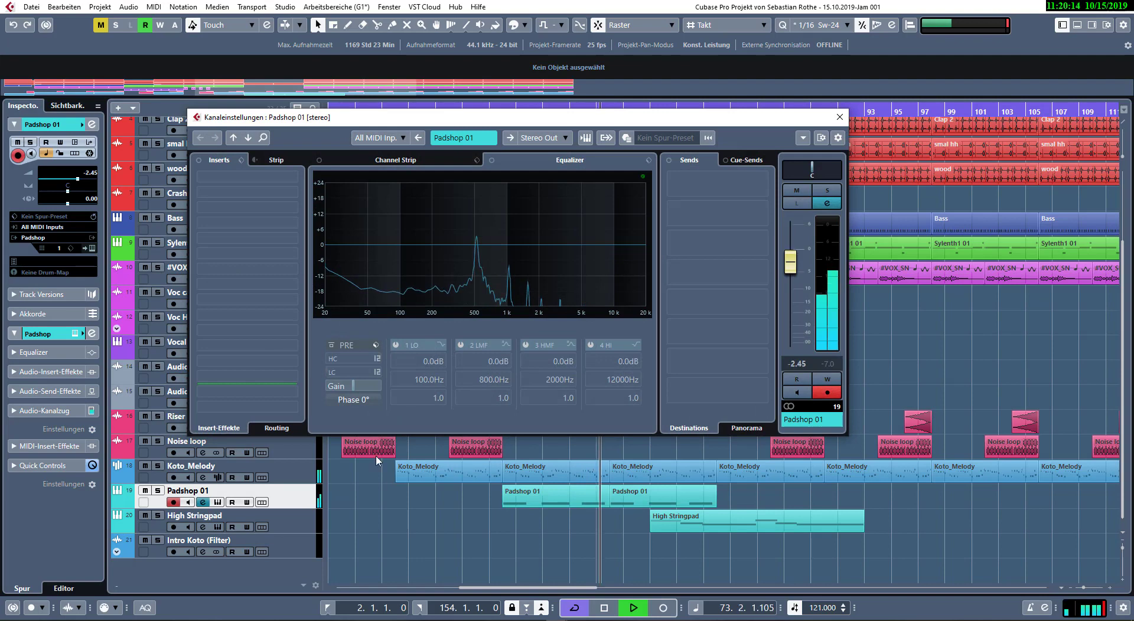
left_click(356, 375)
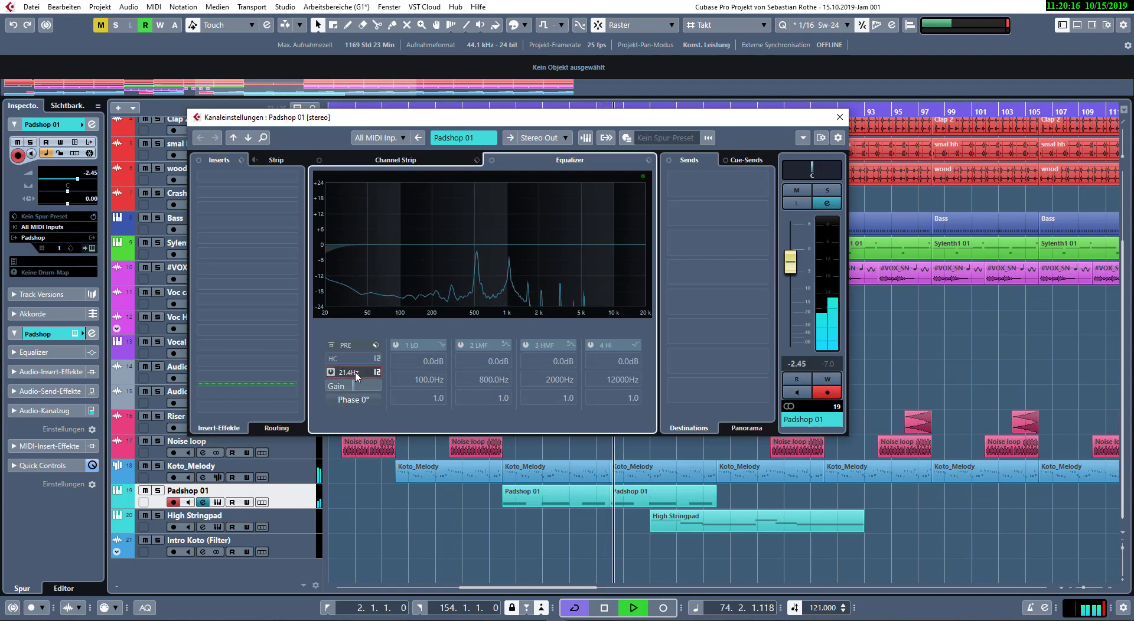
left_click(377, 372)
left_click(399, 422)
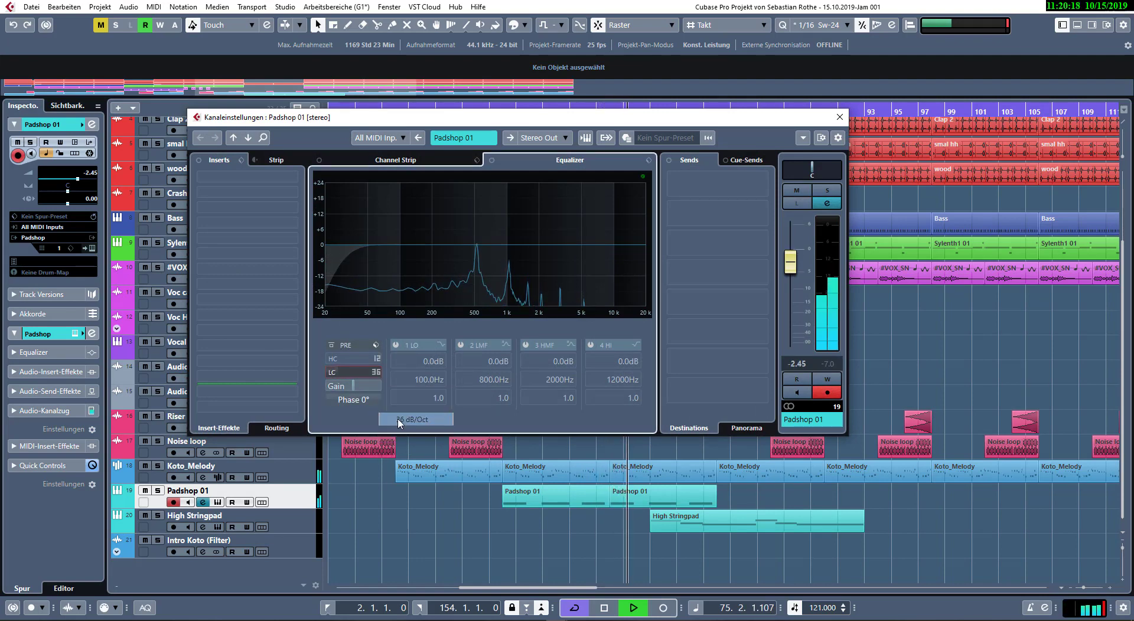
scroll(361, 378, "up", 10)
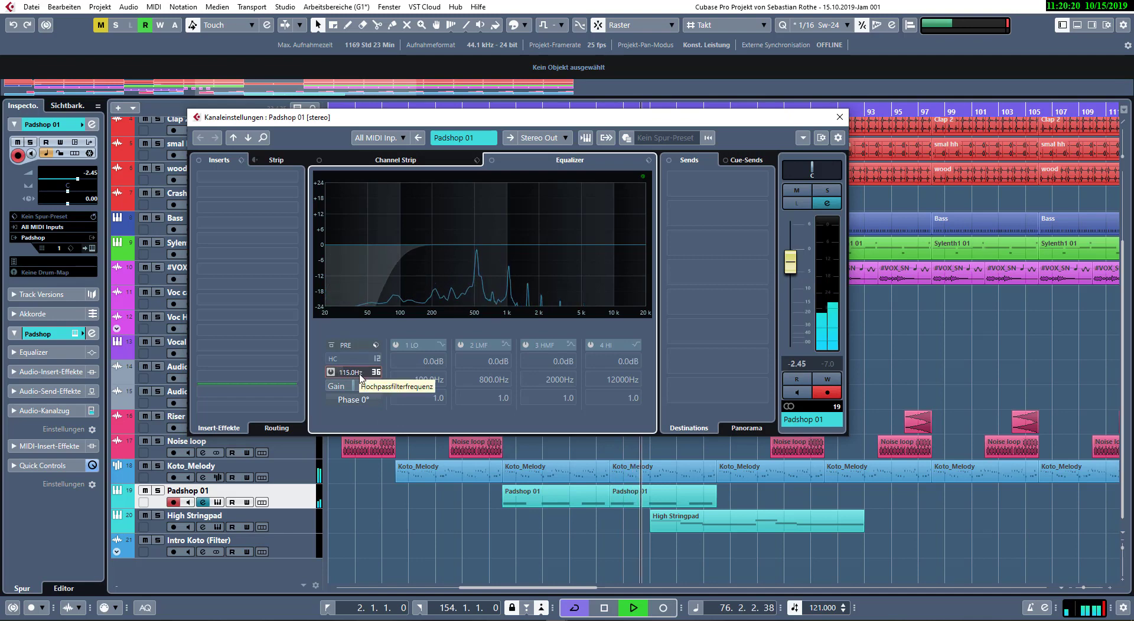
key("Escape")
- Rename the Padshop 01 track as Athmo Pad Fade
double_click(187, 491)
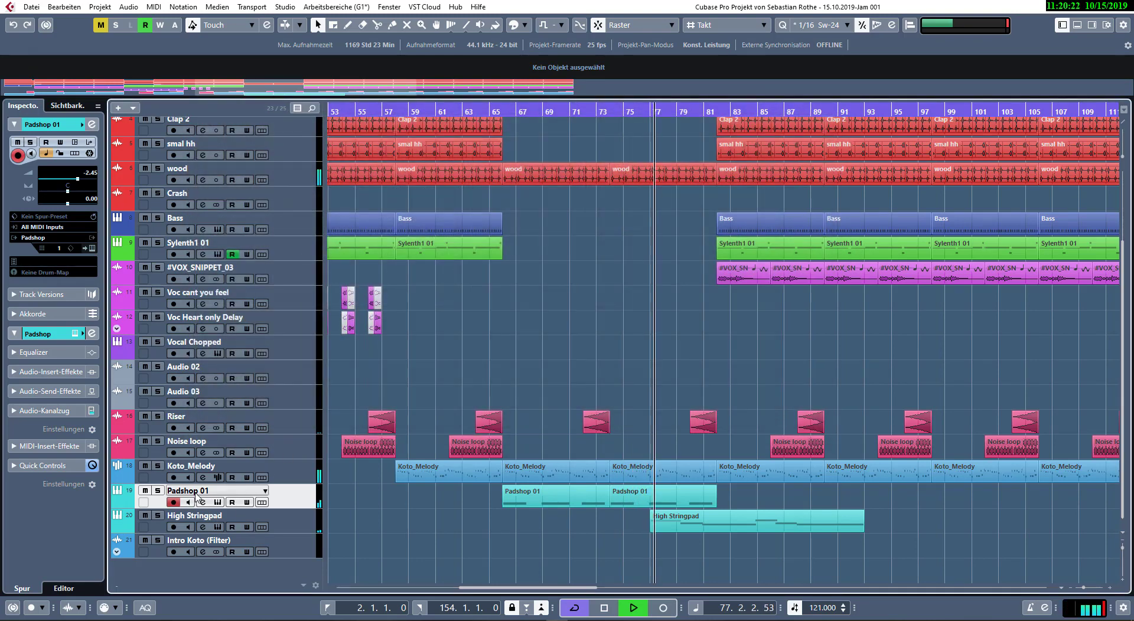
type("Athmo")
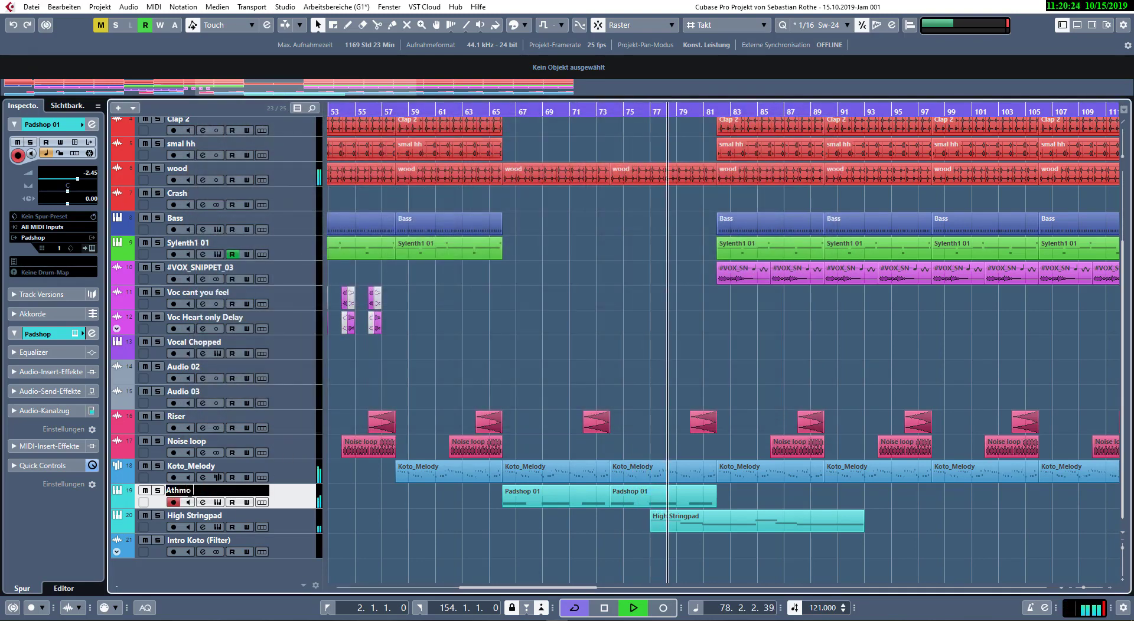
type(" Pad Fadew")
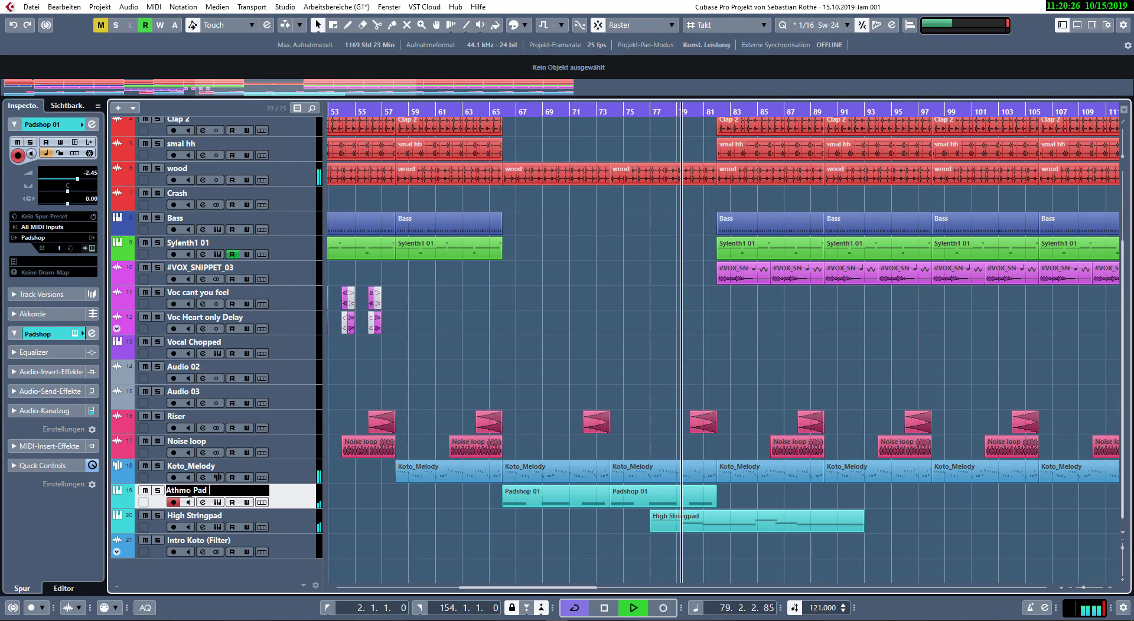
key("Return")
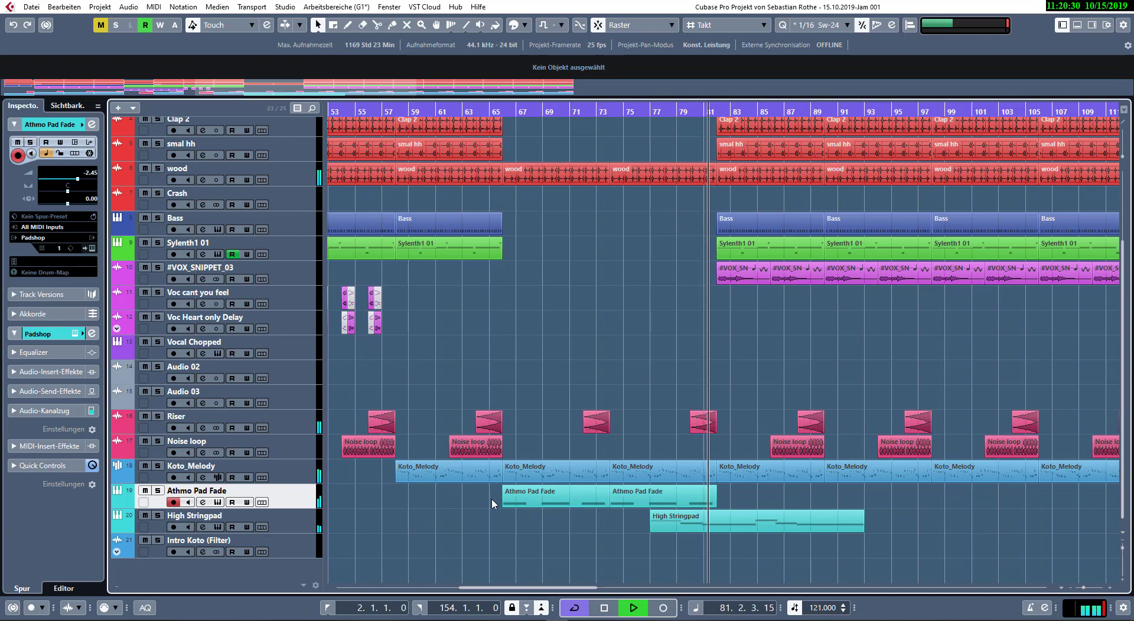
- In the High Stringpad event, move the second C5 note to start at 85.1.1 and the following G#4 note to 86.3.1
left_click(310, 527)
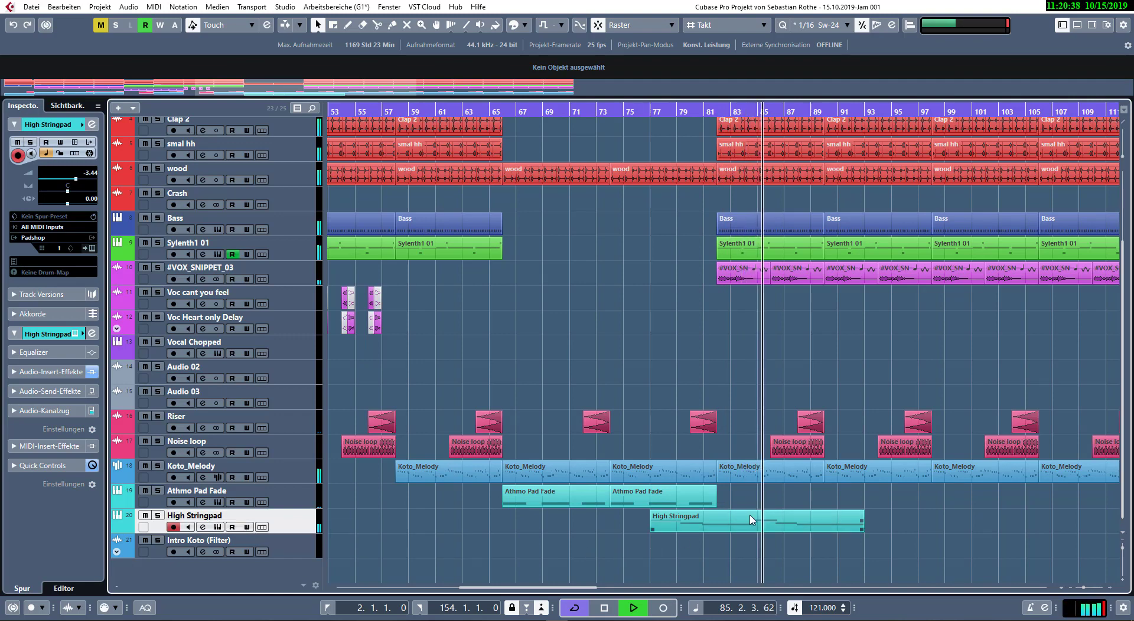
double_click(758, 529)
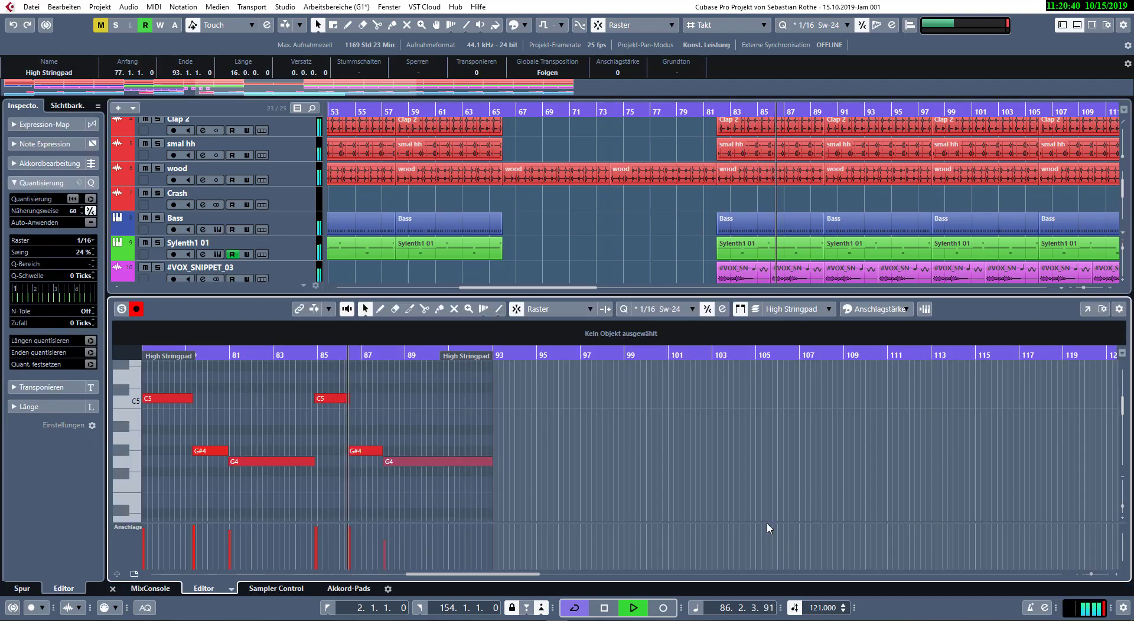
left_click_drag(307, 383, 451, 464)
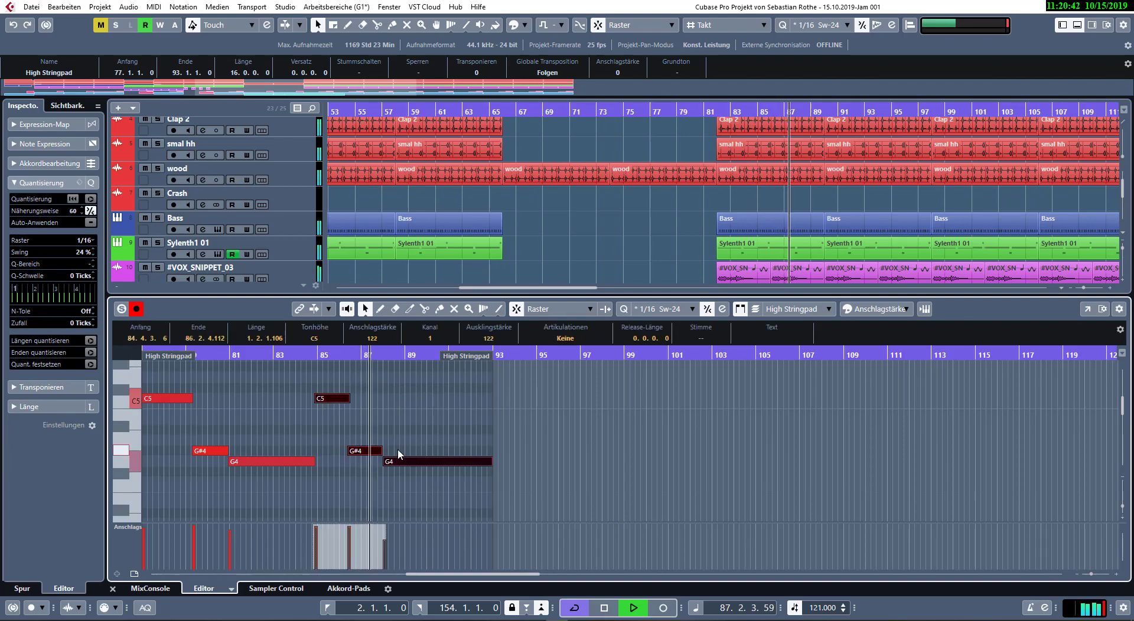
scroll(387, 428, "up", 4)
scroll(335, 420, "left", 3)
left_click(248, 399)
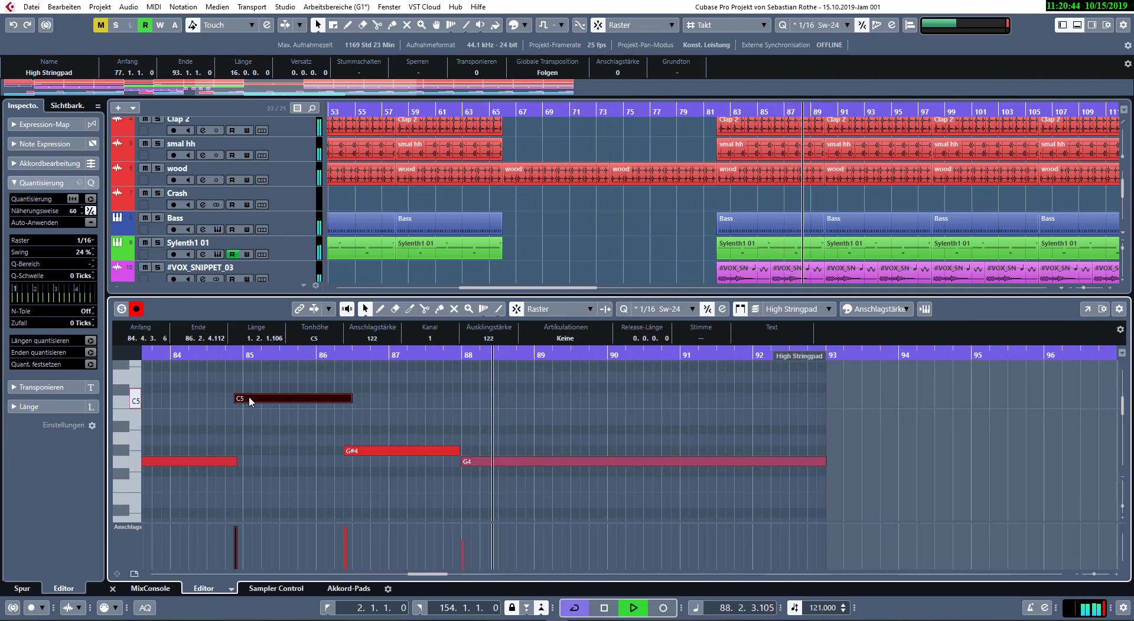
left_click_drag(248, 399, 258, 400)
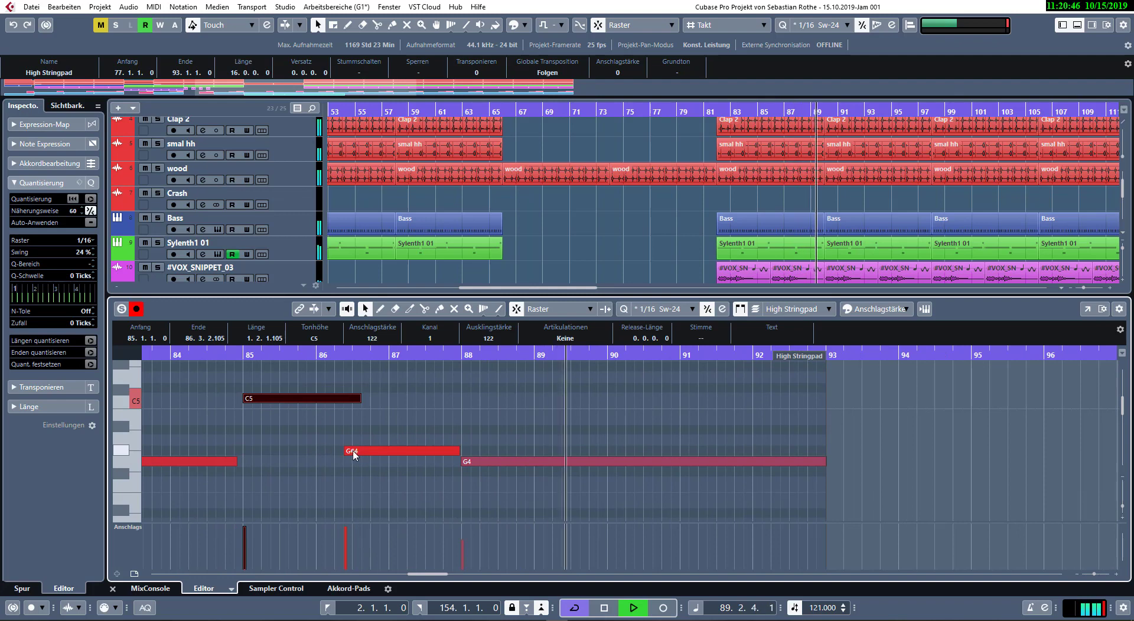
left_click_drag(347, 451, 355, 451)
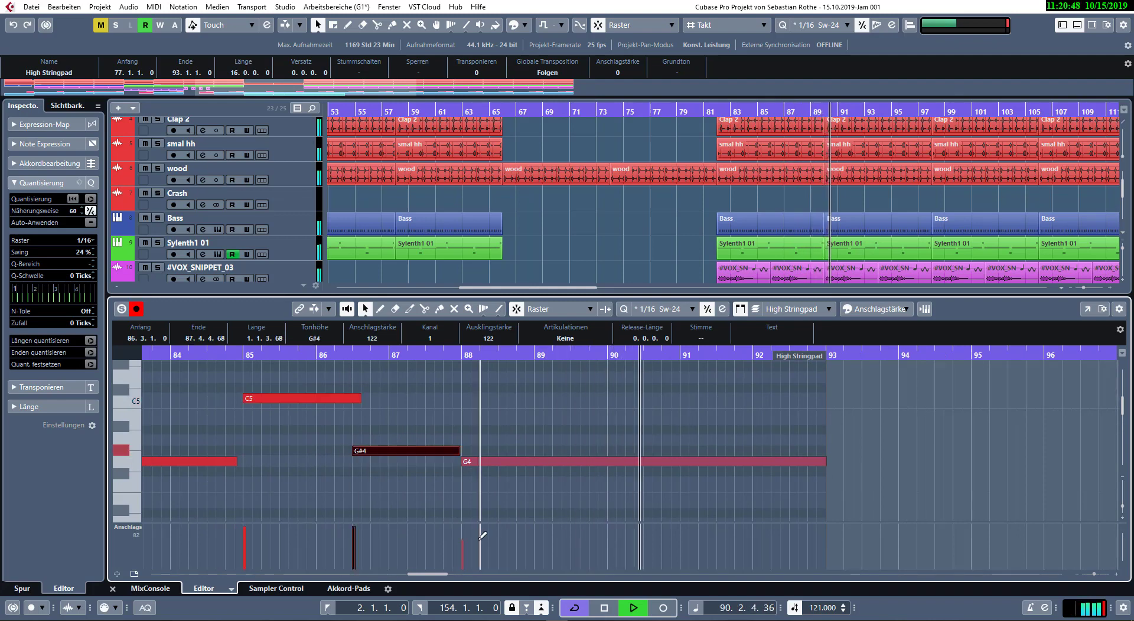
key("Return")
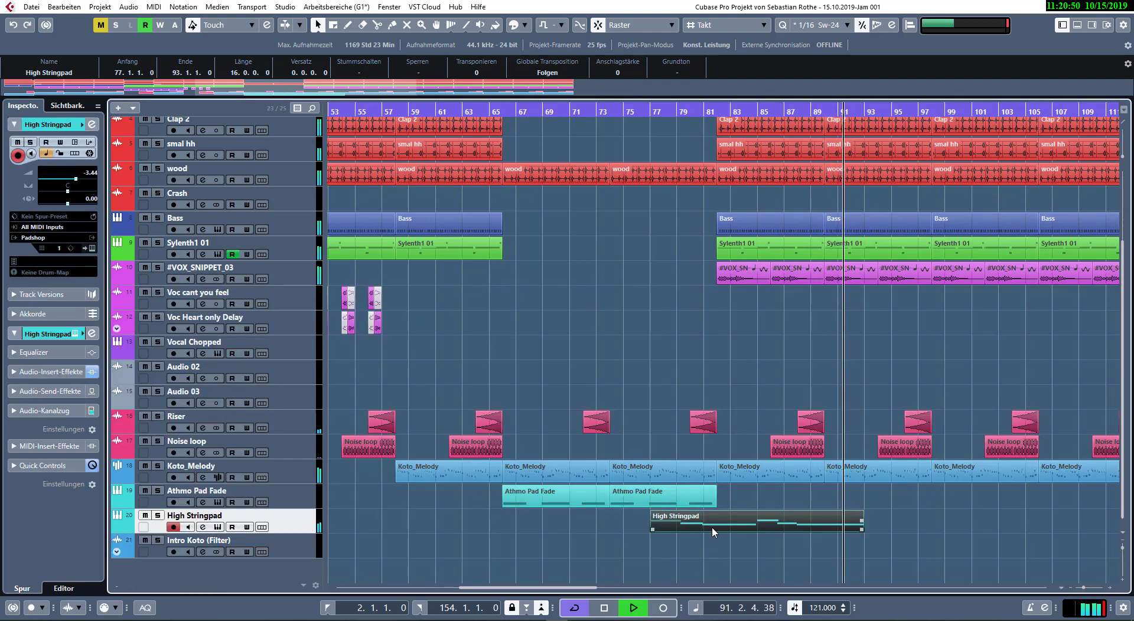
- Split the High Stringpad event at bar 85 and duplicate its second half to bar 93
key("3")
left_click(766, 529)
key("1")
key("ctrl+d")
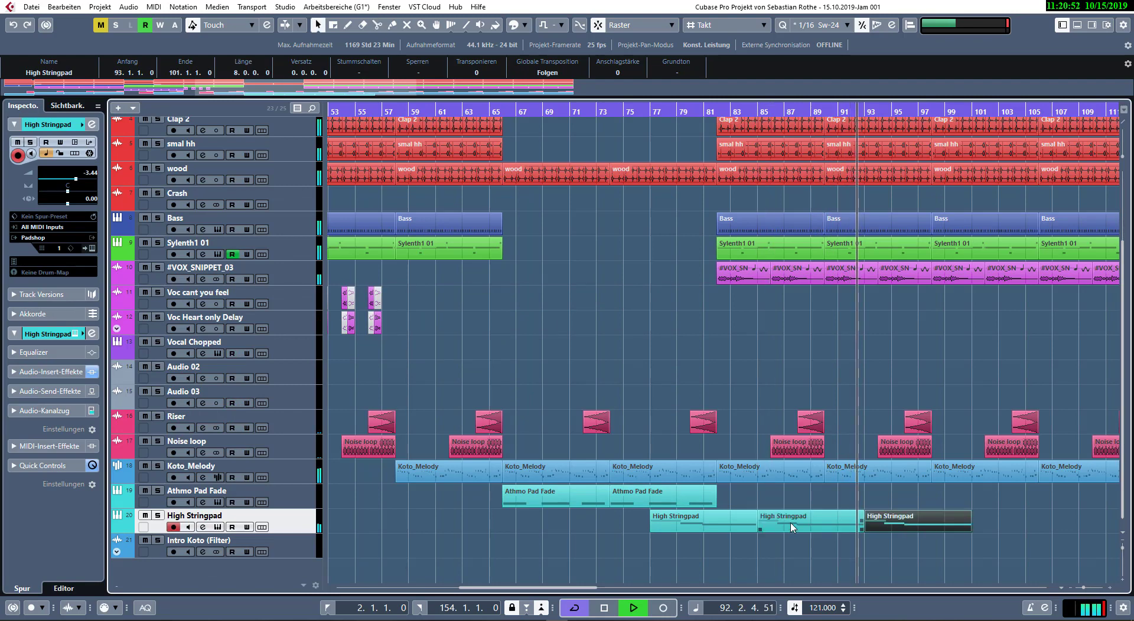
- Move the last High Stringpad event to start at bar 94 and the middle one to bar 86
scroll(869, 524, "down", 4)
scroll(804, 505, "right", 8)
scroll(798, 504, "up", 3)
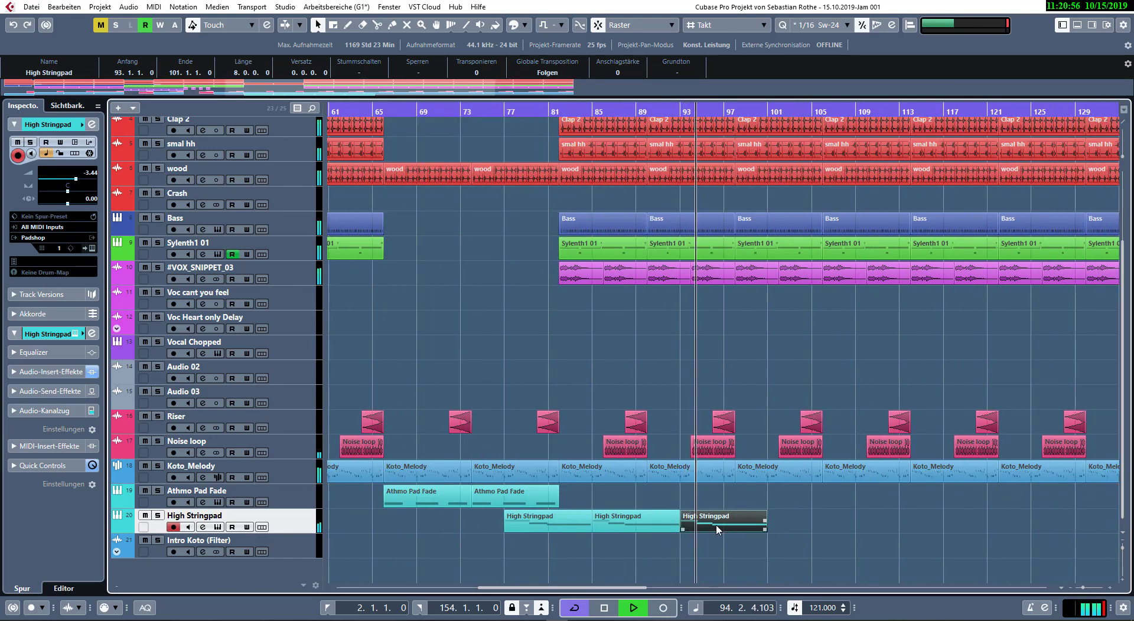
scroll(718, 530, "up", 3)
left_click_drag(667, 523, 689, 529)
left_click(627, 529)
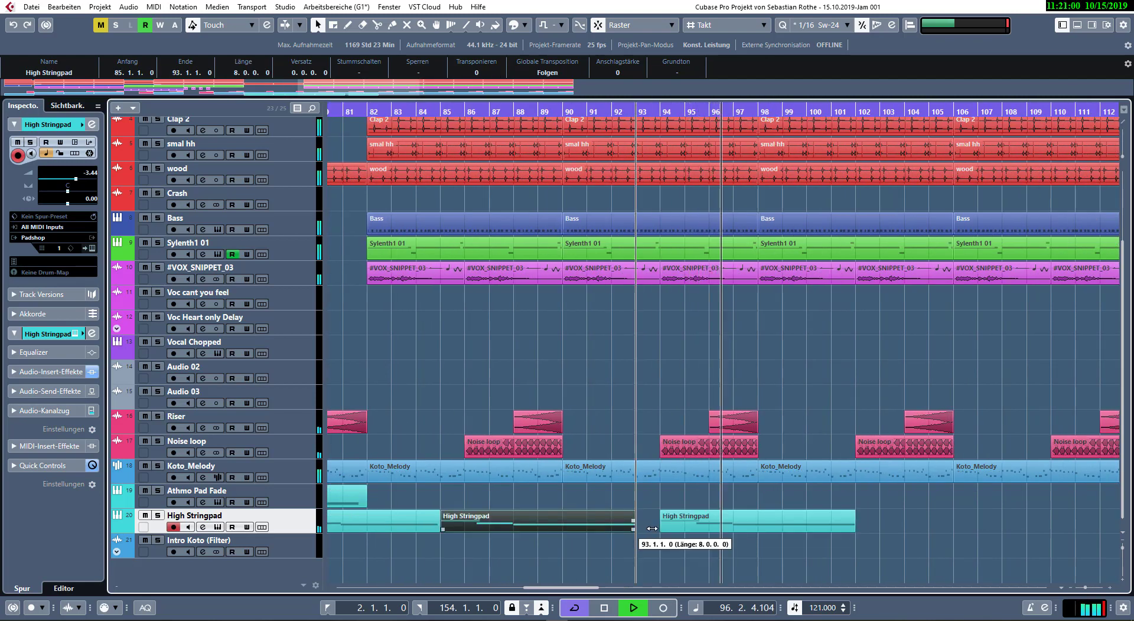
left_click_drag(597, 526, 614, 519)
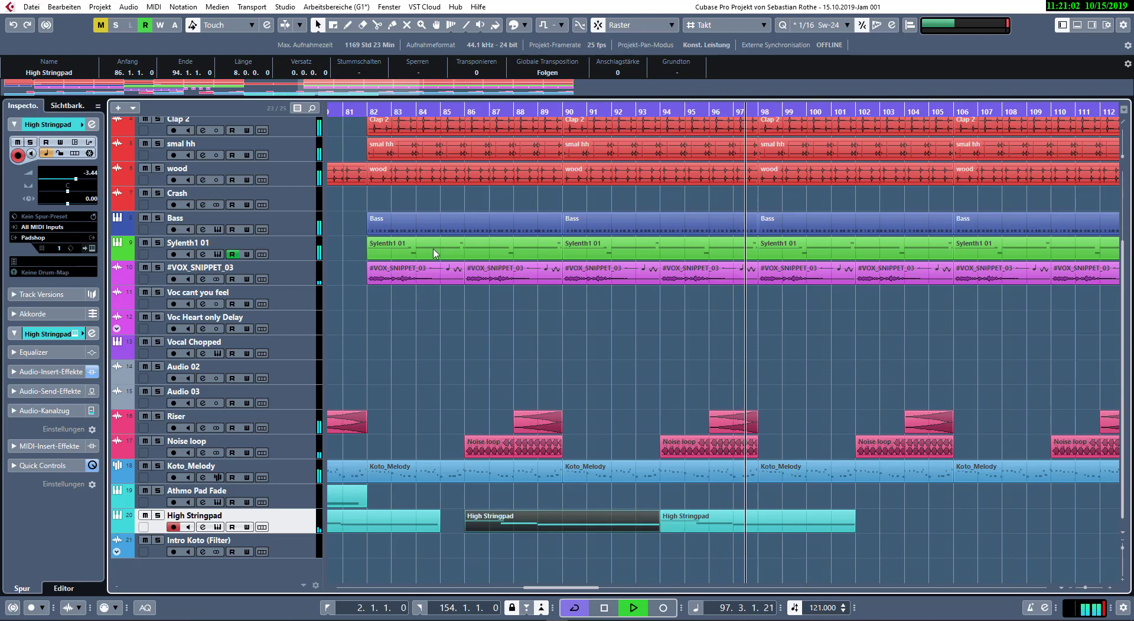
- Restart playback at bar 84 and delete the Noise loop events at bars 86 and 94
left_click(406, 114)
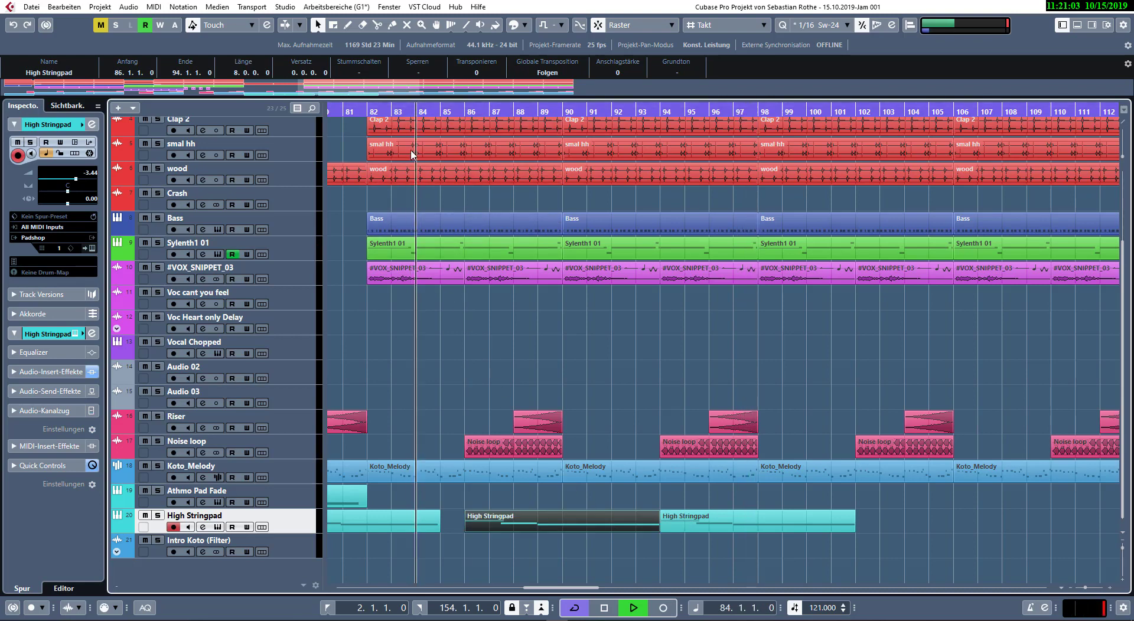
left_click(439, 523)
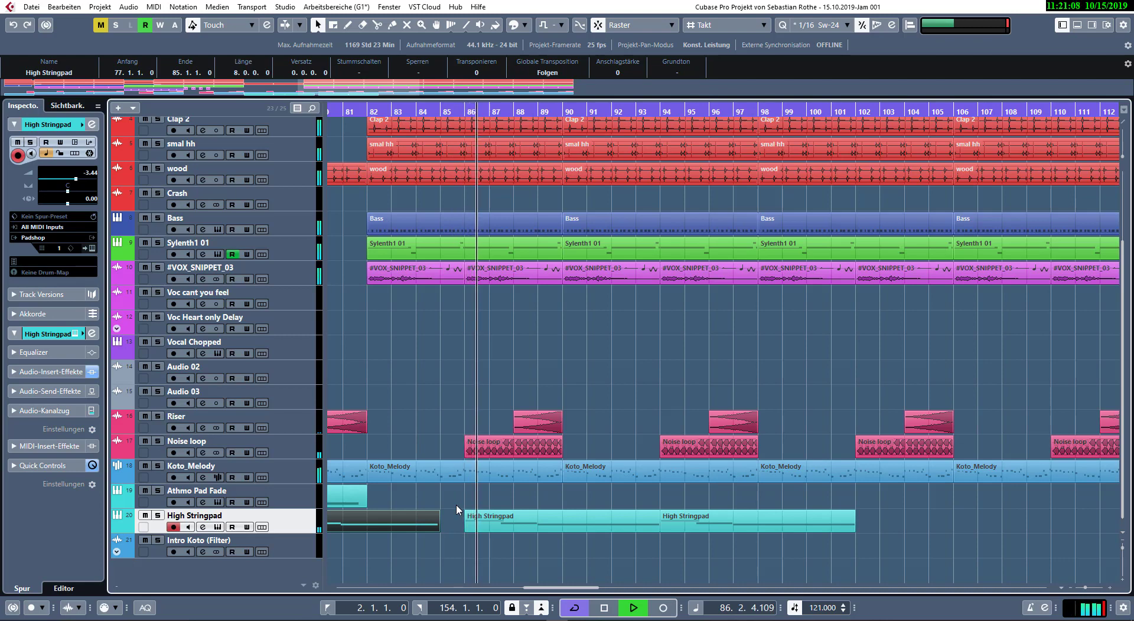
left_click(518, 452)
key("Delete")
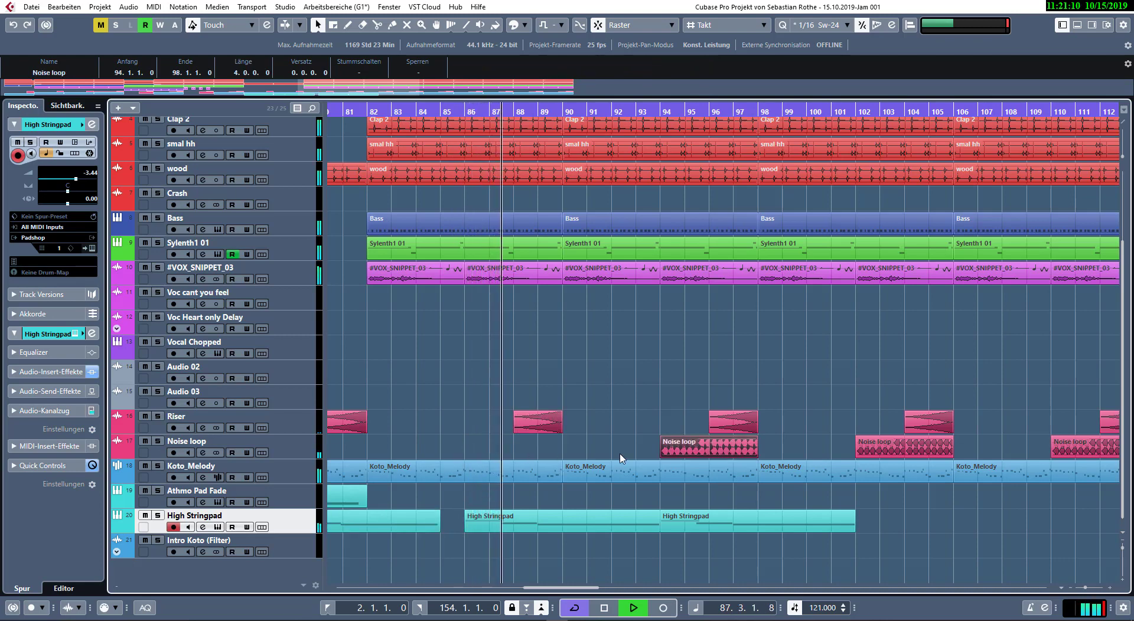
key("Delete")
- Stop playback, look over the whole arrangement and place the playback cursor at bar 84
scroll(596, 393, "up", 3)
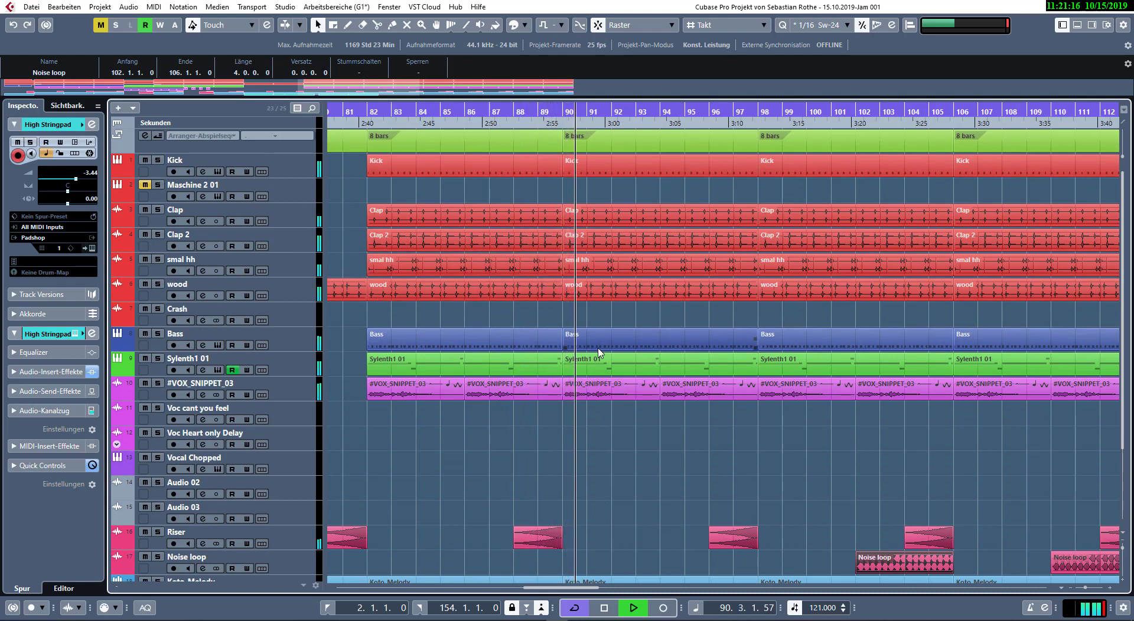
scroll(577, 316, "down", 6)
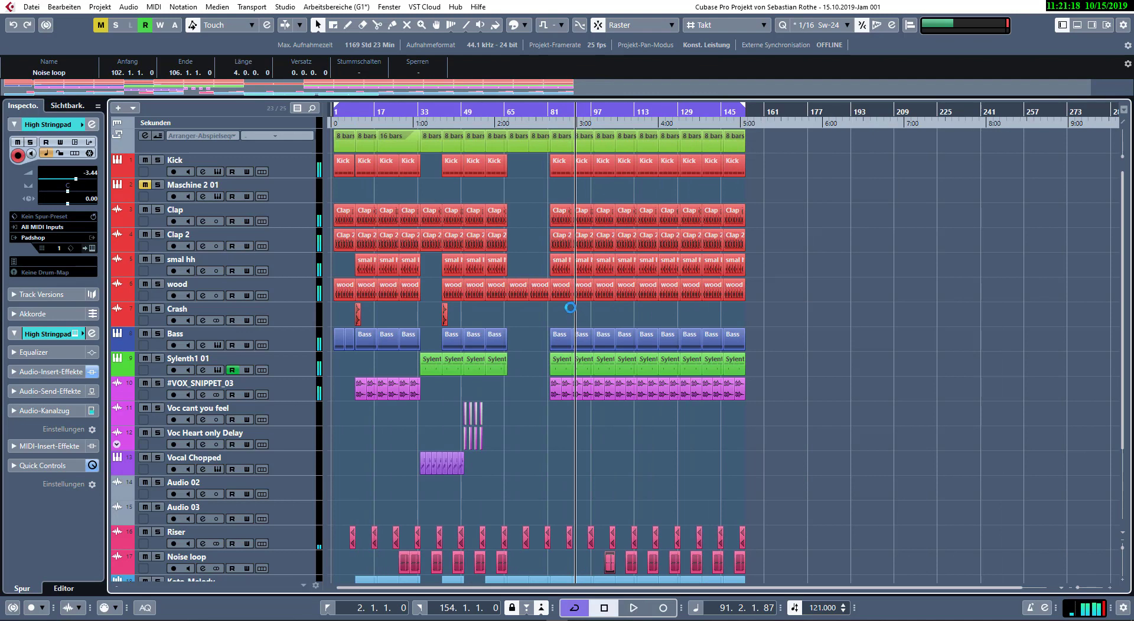
scroll(569, 308, "down", 3)
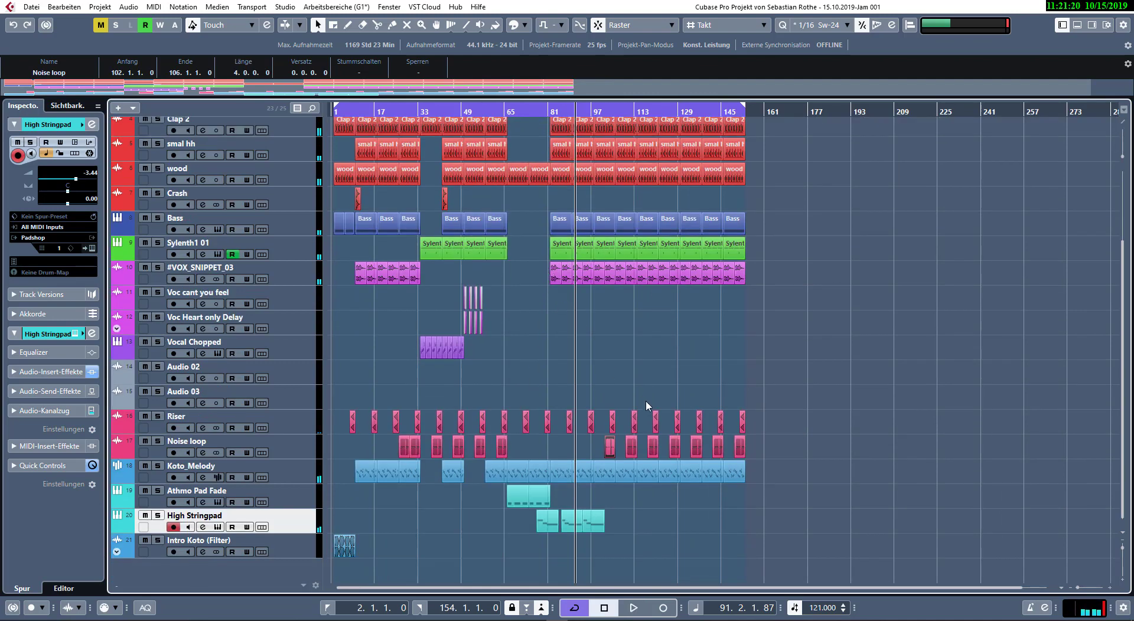
scroll(547, 148, "up", 3)
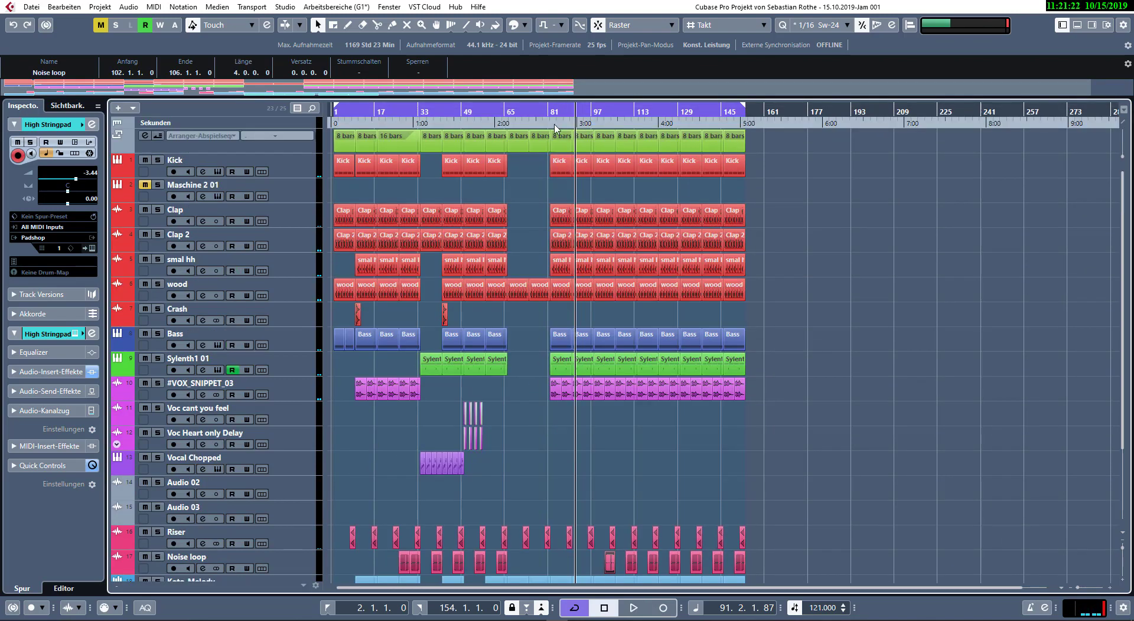
left_click(555, 127)
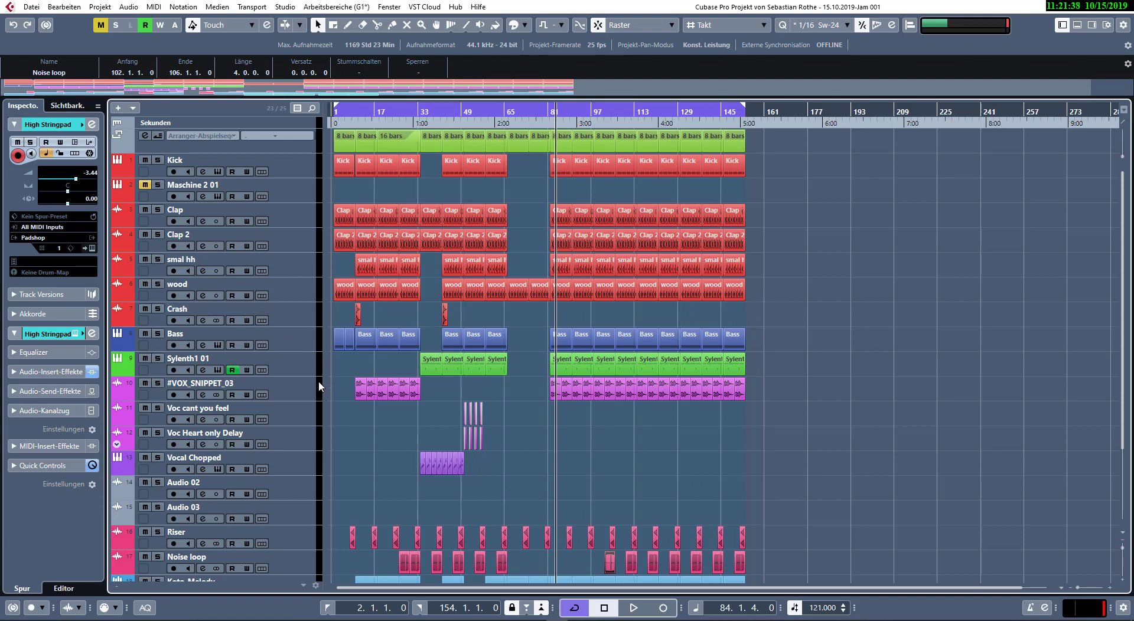
- Enable monitoring on the Audio 03 track and set its input to Rechts - Stereo In
scroll(294, 308, "down", 3)
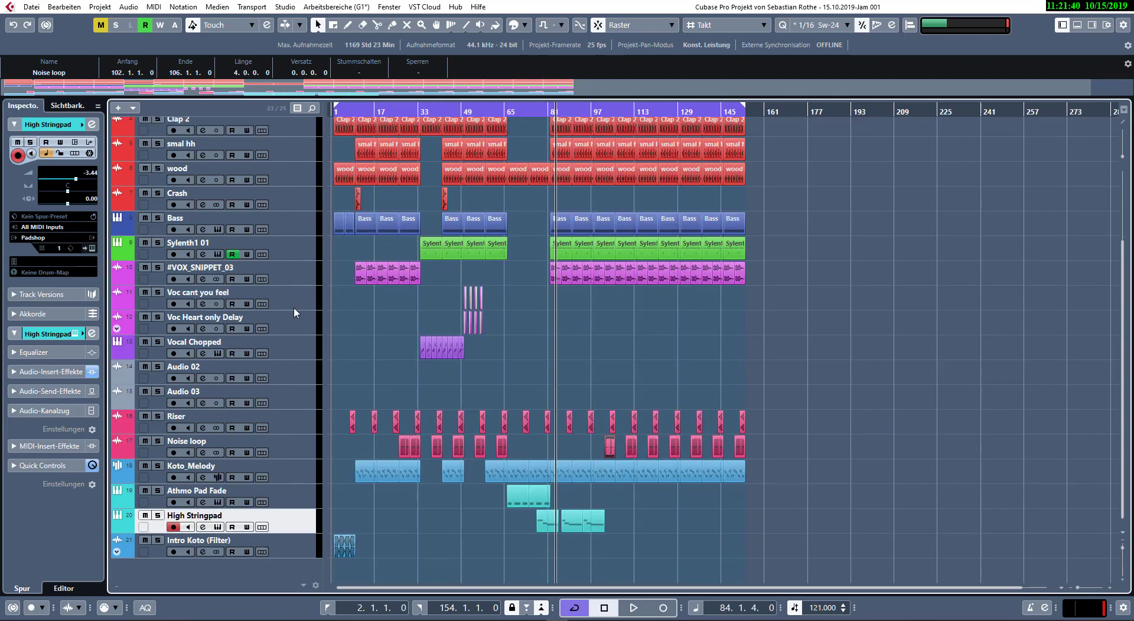
left_click(240, 408)
left_click(221, 415)
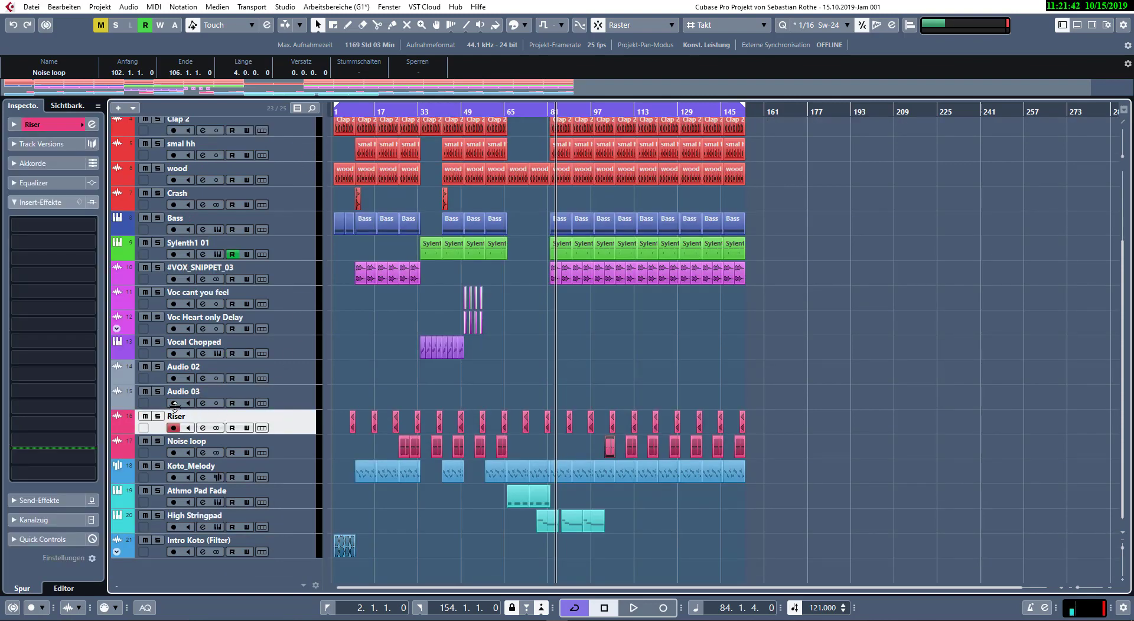
left_click(187, 403)
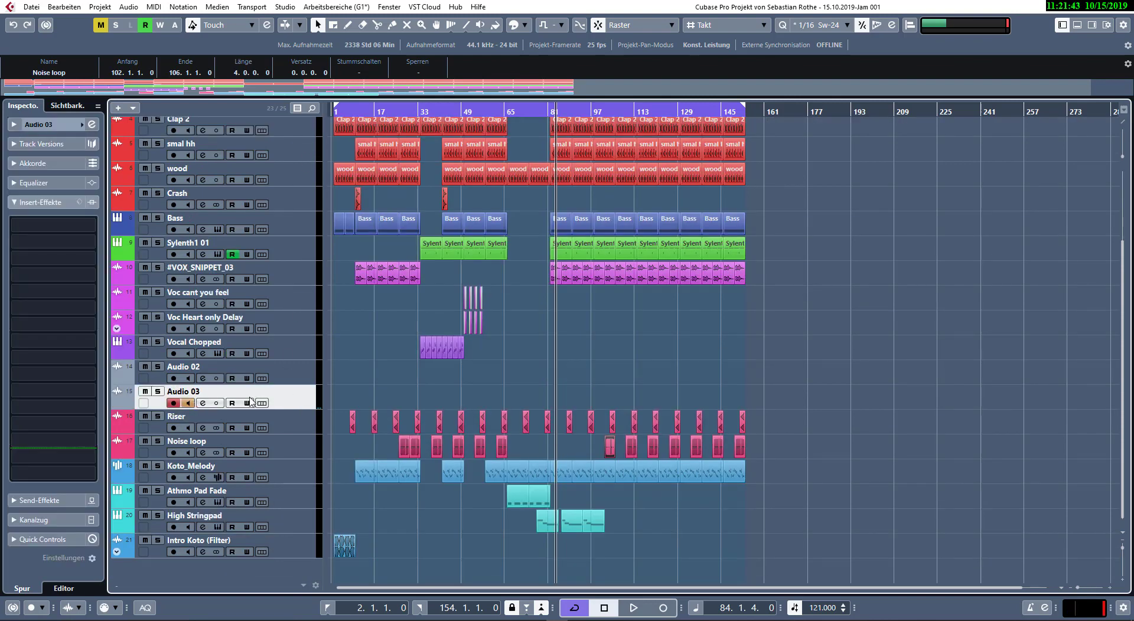
left_click(203, 403)
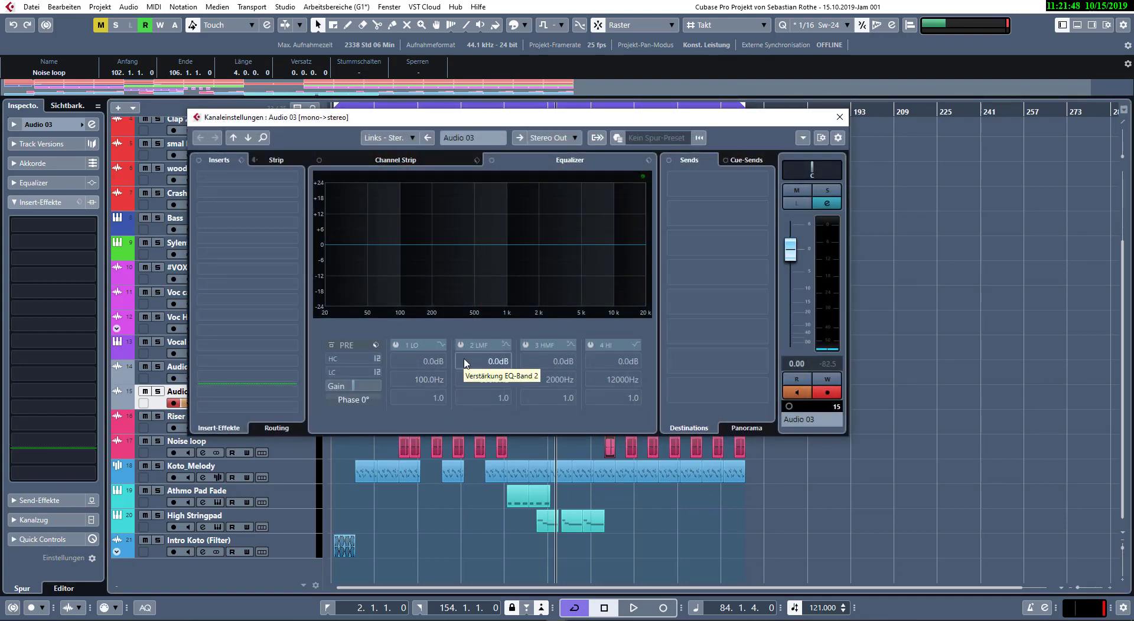
left_click(37, 124)
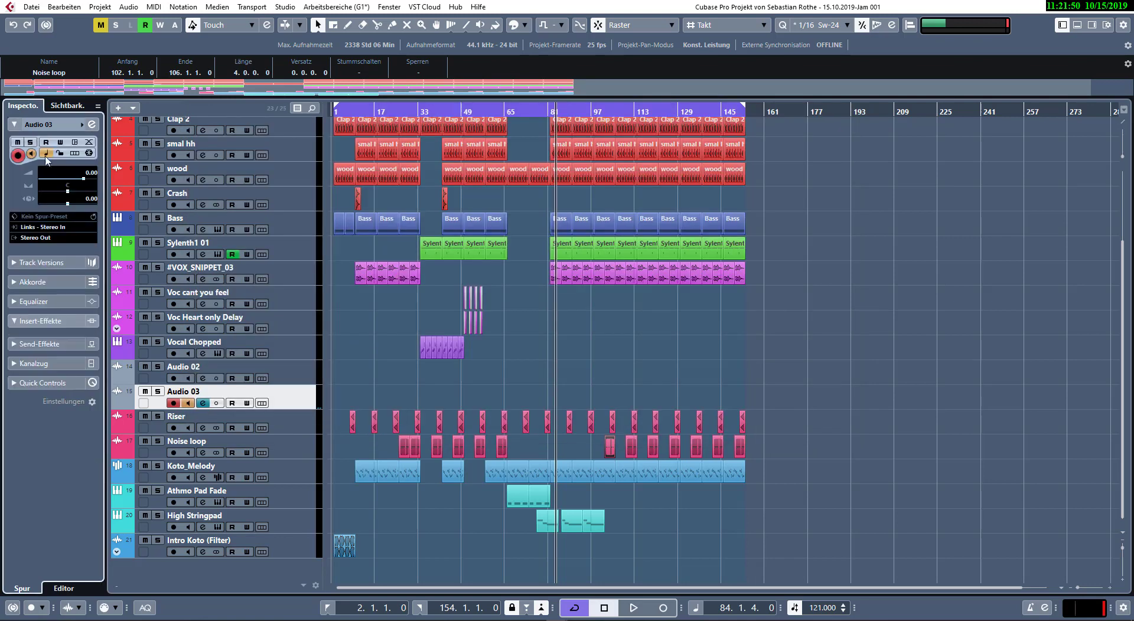
left_click(37, 230)
left_click(66, 306)
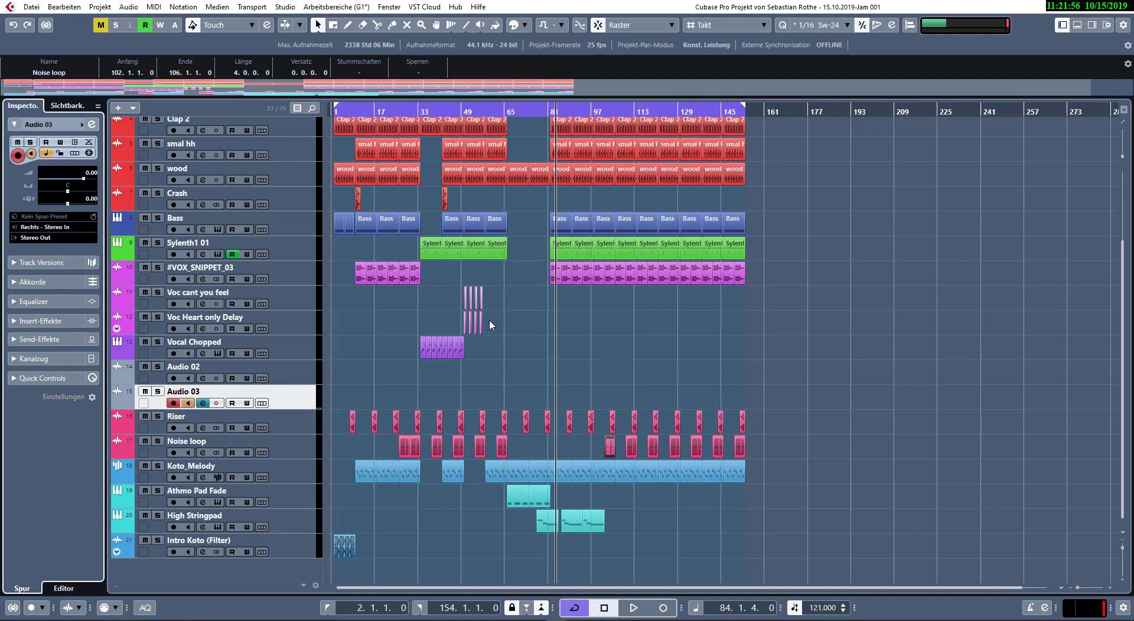
- Solo the Audio 03 track briefly and release the solo
key("s")
left_click(505, 317)
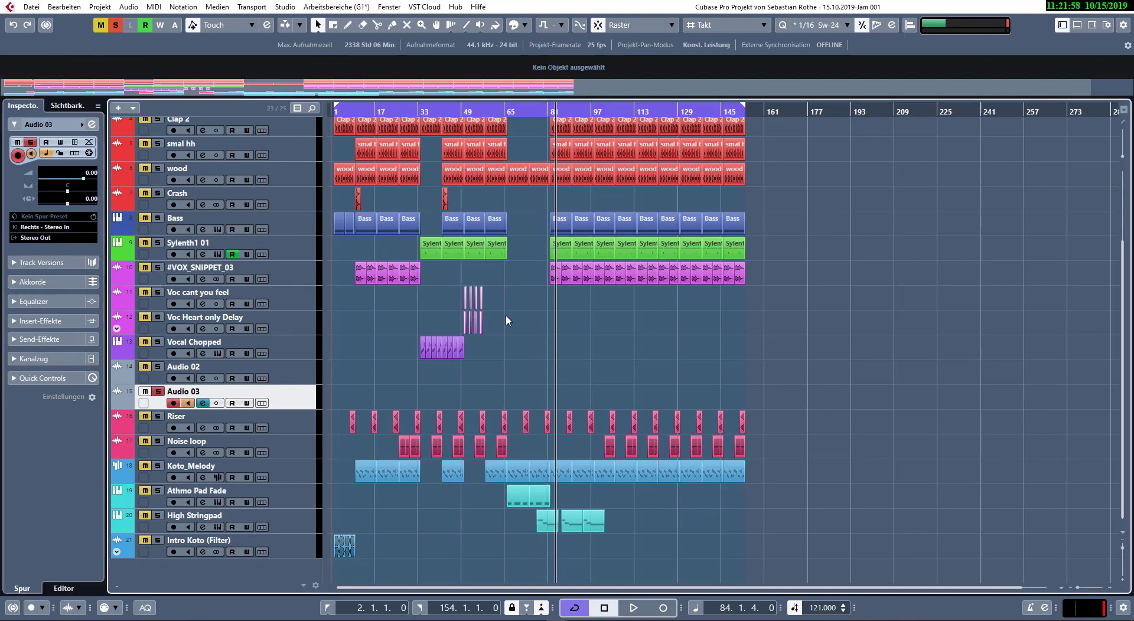
key("s")
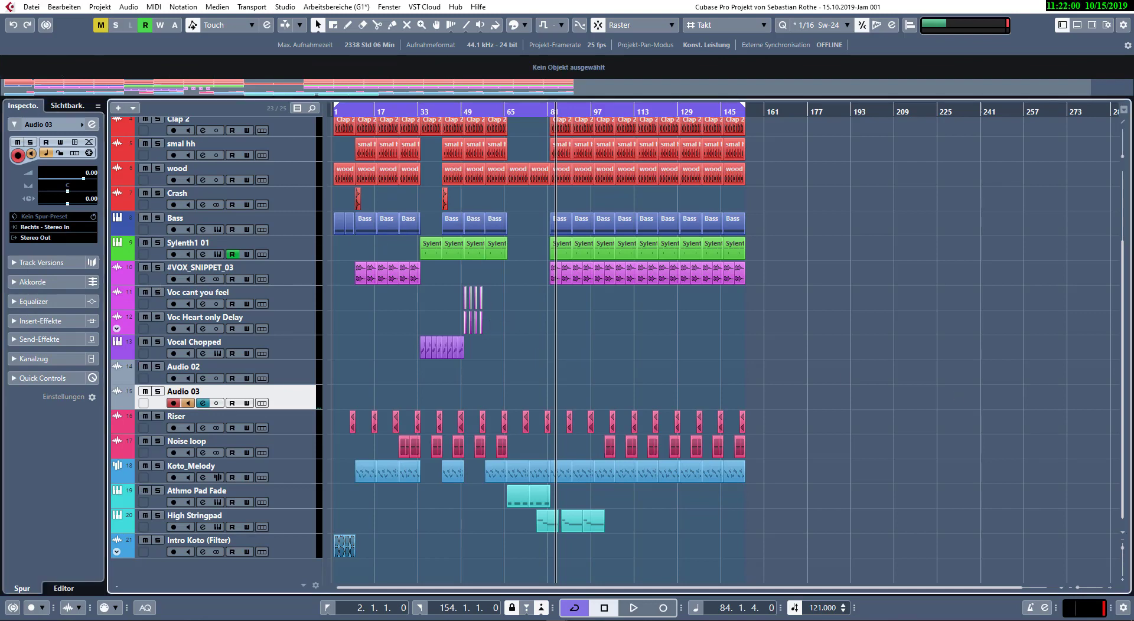